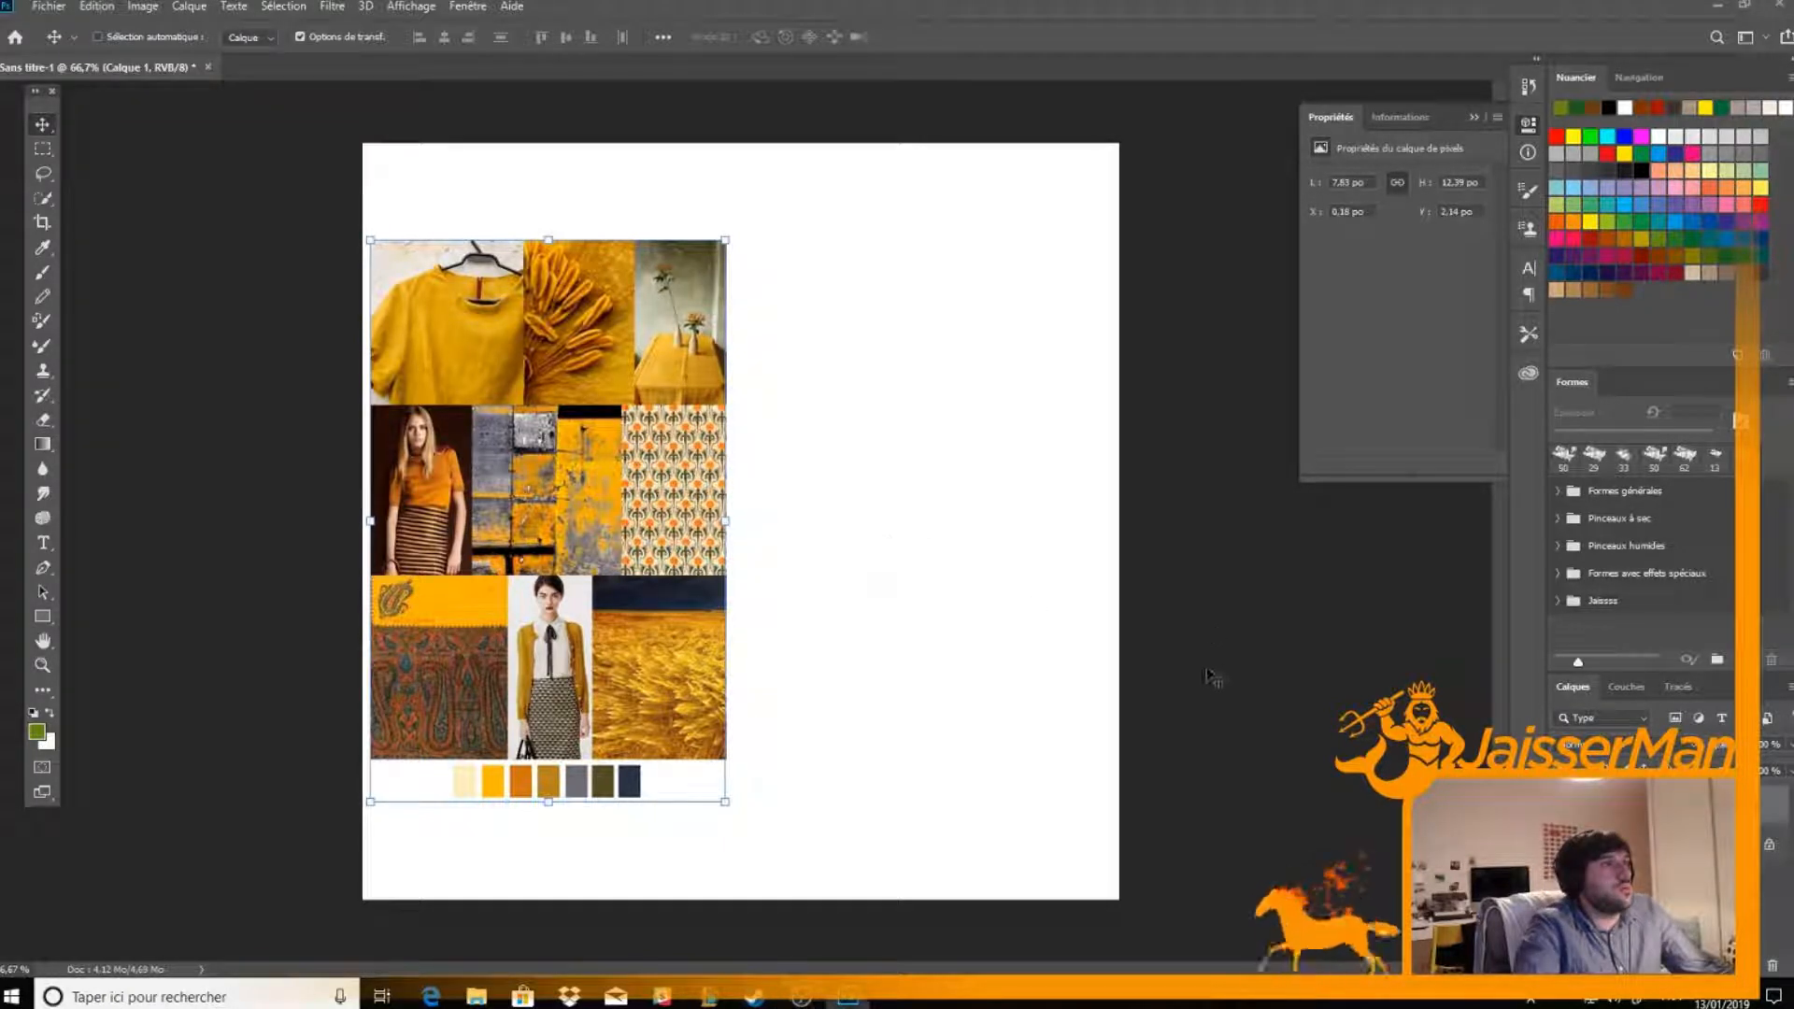
# Examine the mood board's photos, patterns and colour swatches up close, then return to the whole canvas
pyautogui.press('z')
pyautogui.click(519, 416)
pyautogui.moveTo(519, 414); pyautogui.dragTo(645, 504)
pyautogui.click(499, 339)
pyautogui.moveTo(642, 418); pyautogui.dragTo(658, 252)
pyautogui.click(643, 528)
pyautogui.moveTo(645, 467); pyautogui.dragTo(617, 858)
pyautogui.moveTo(667, 333); pyautogui.dragTo(710, 407)
pyautogui.moveTo(747, 805); pyautogui.dragTo(755, 430)
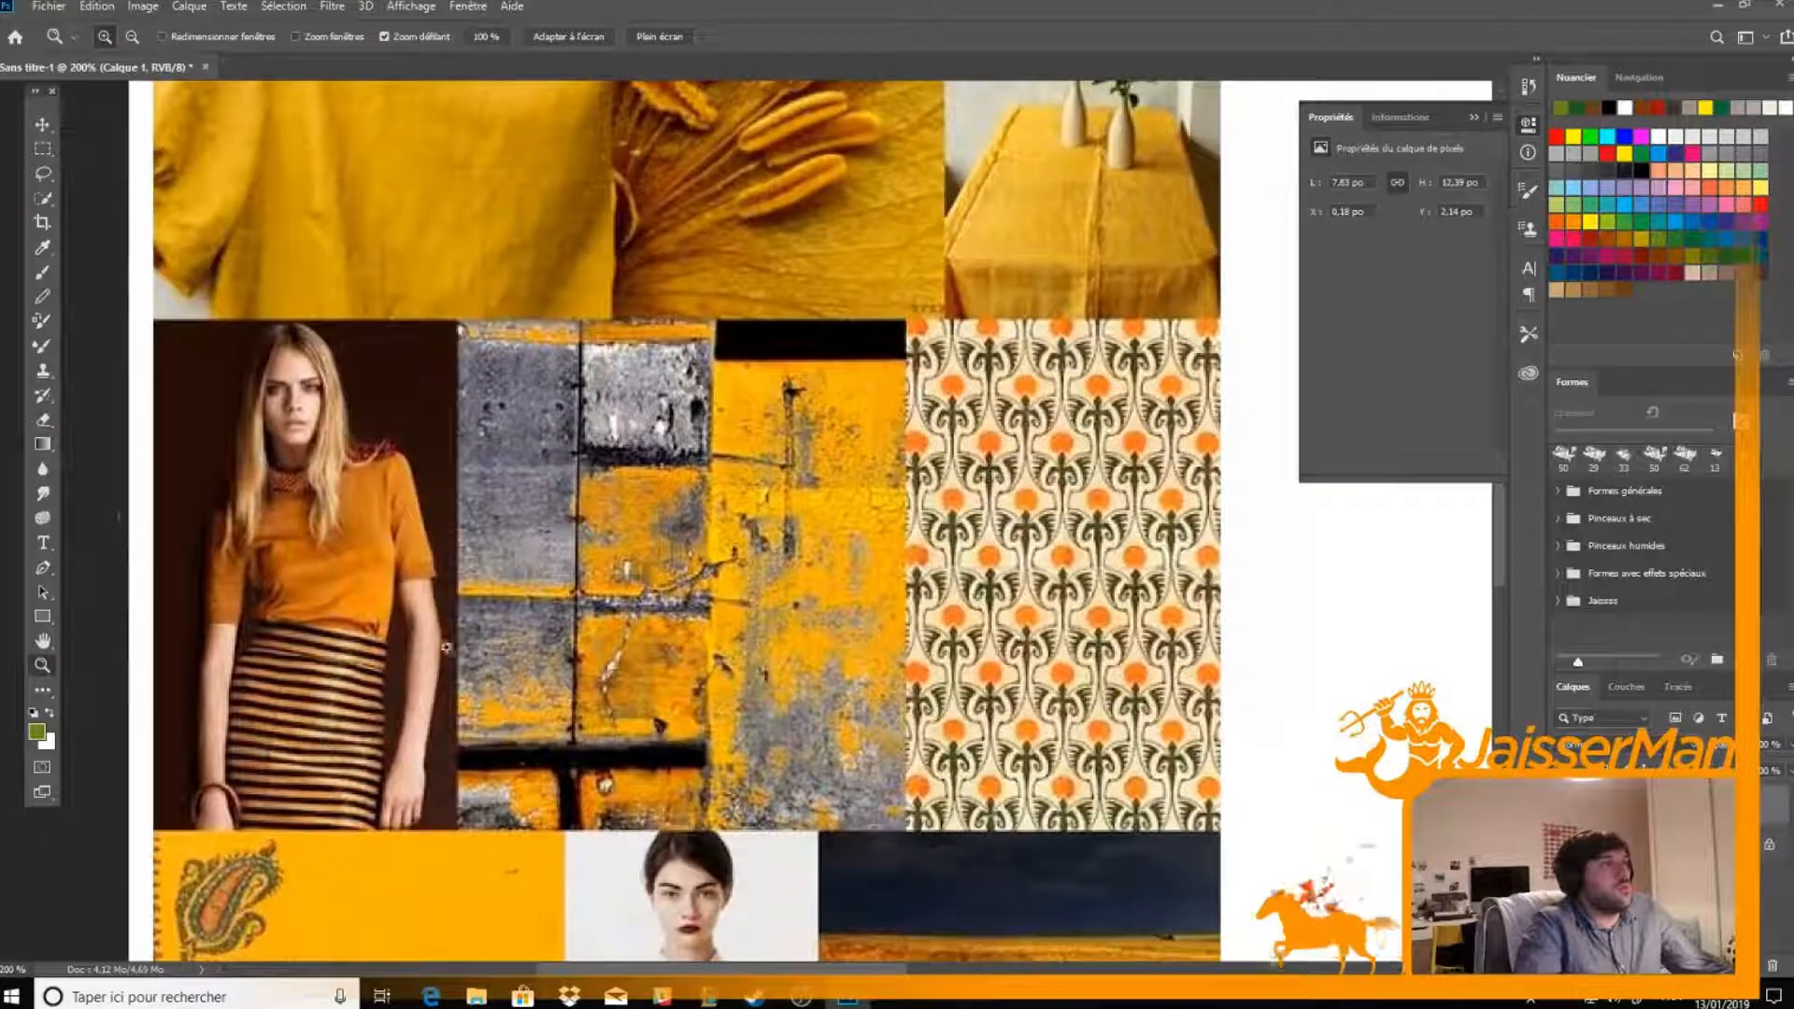
pyautogui.moveTo(563, 490); pyautogui.dragTo(490, 342)
pyautogui.moveTo(1021, 531); pyautogui.dragTo(1045, 183)
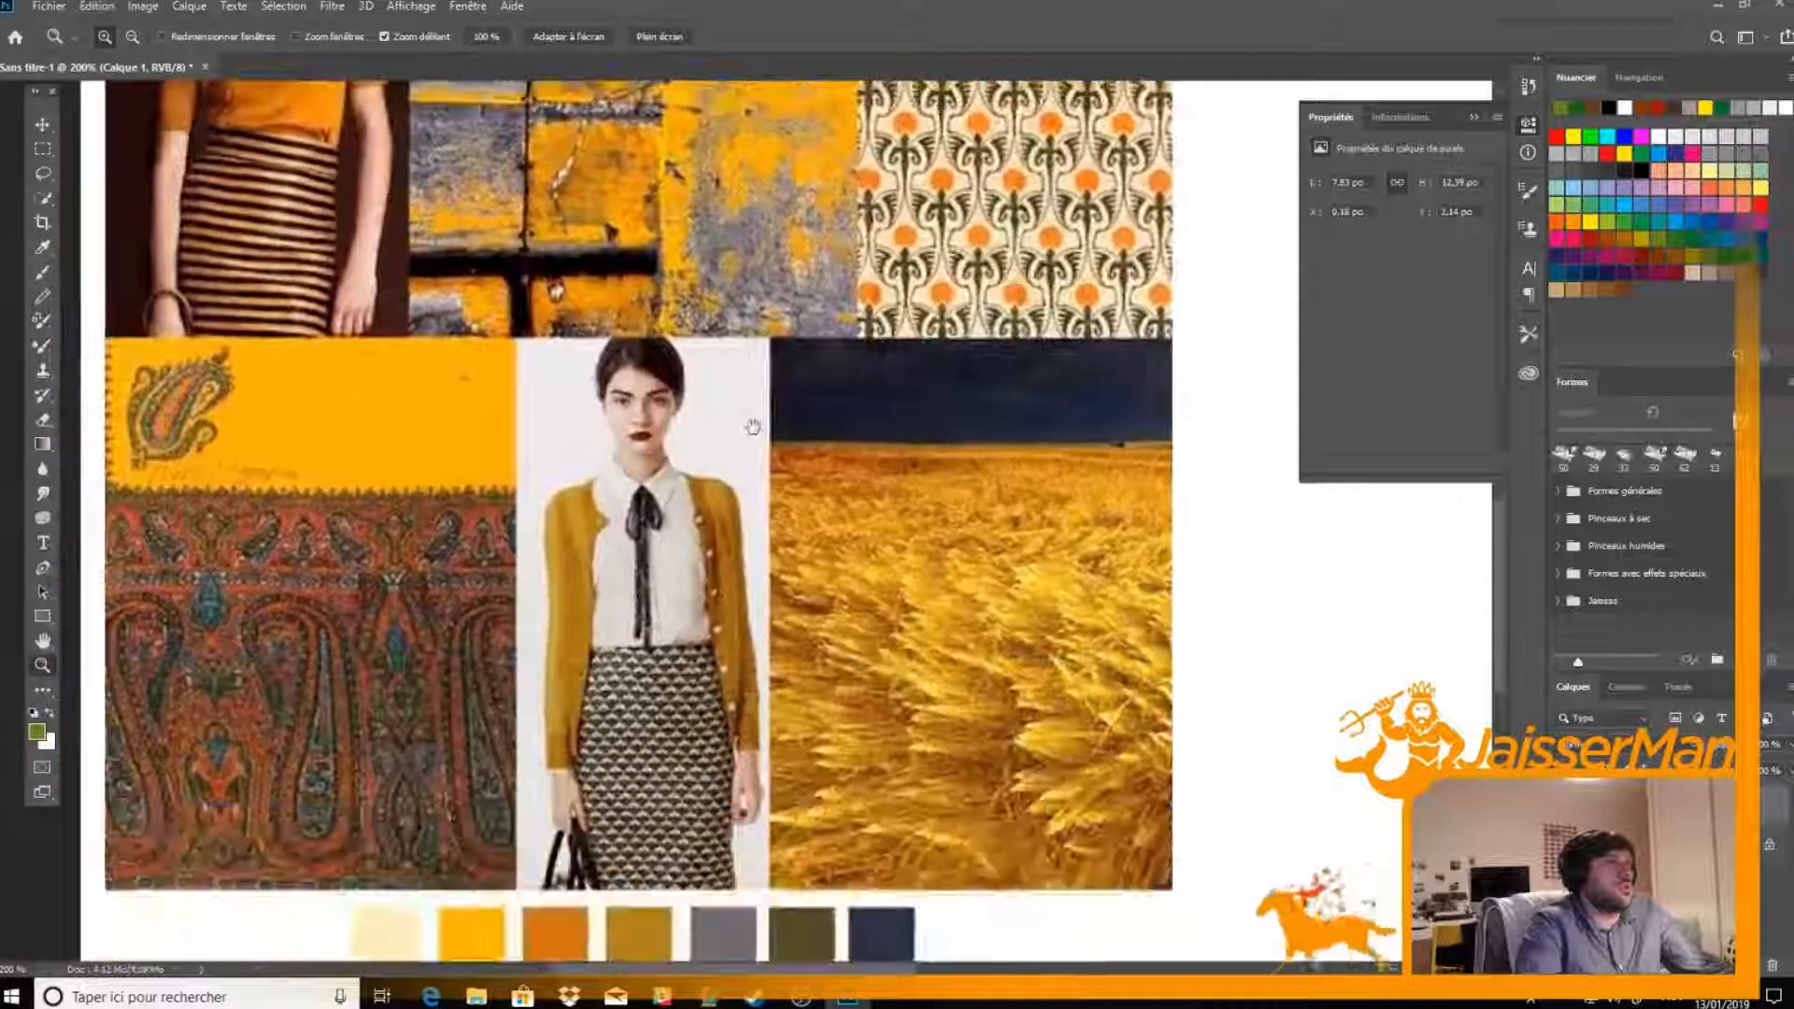
pyautogui.moveTo(875, 512); pyautogui.dragTo(845, 473)
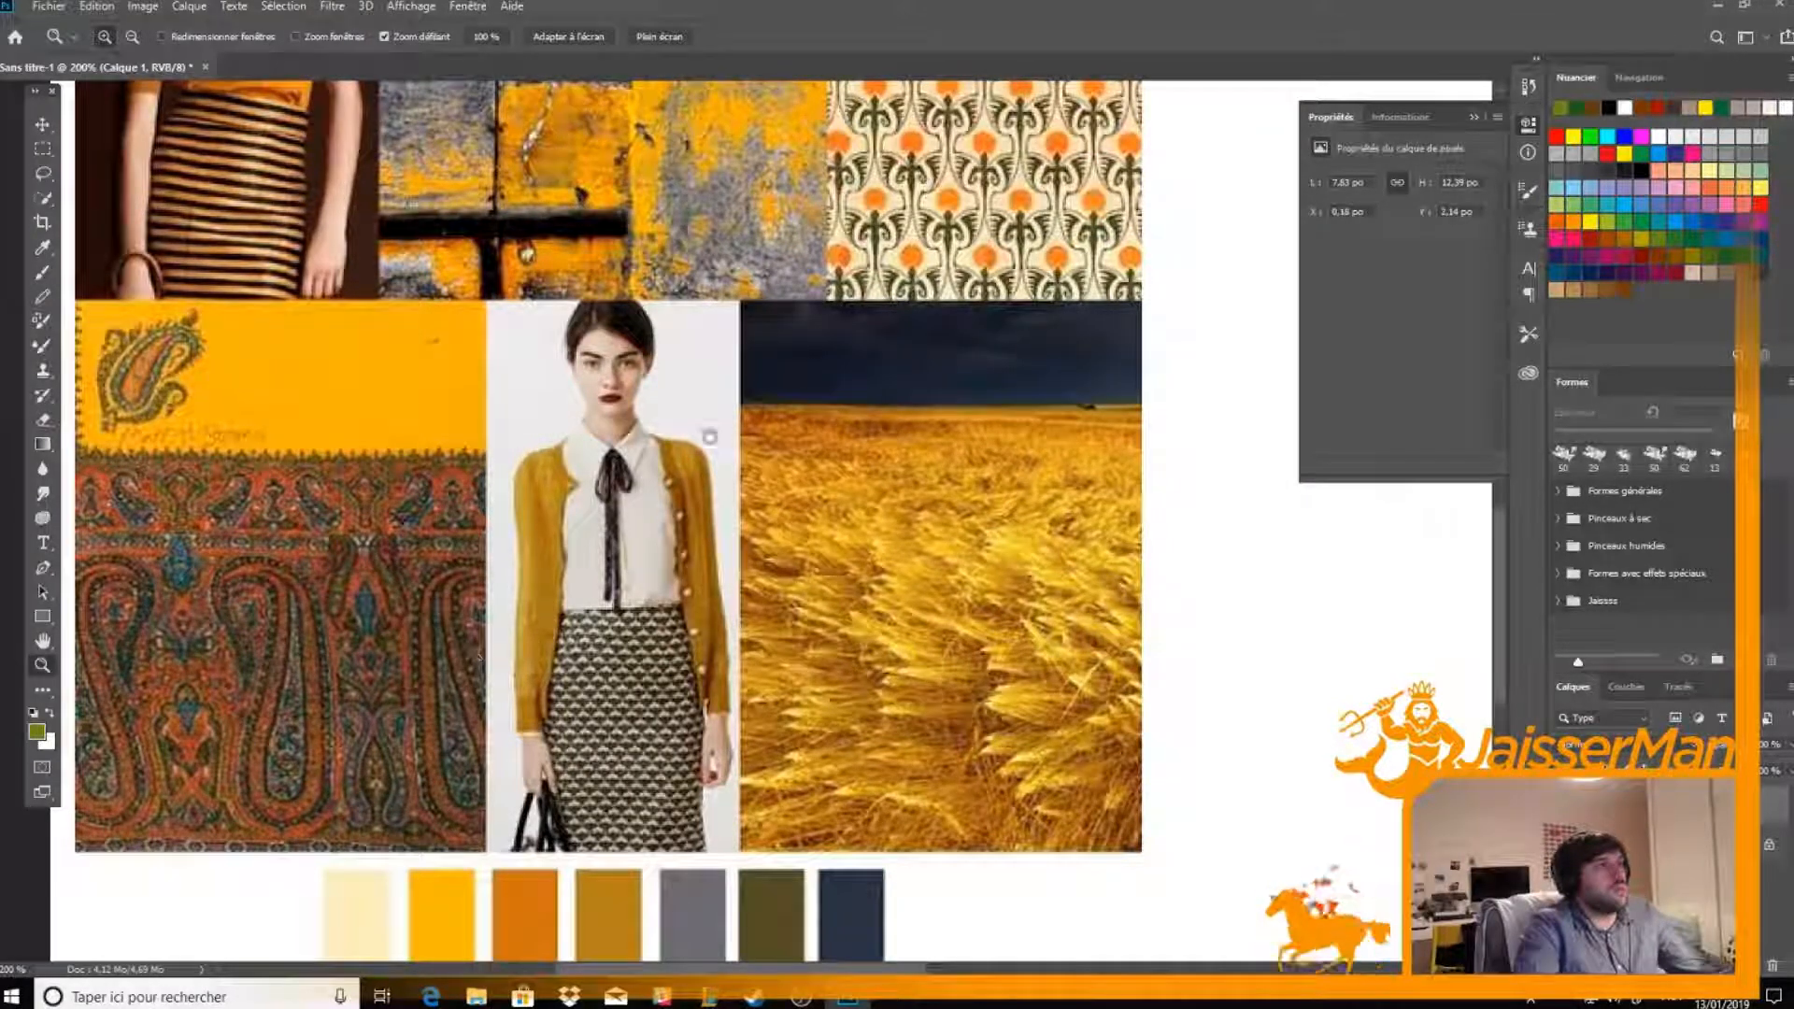
pyautogui.moveTo(710, 457); pyautogui.dragTo(686, 513)
pyautogui.hotkey('ctrl', '-')
pyautogui.hotkey('ctrl', '-')
pyautogui.hotkey('ctrl', '-')
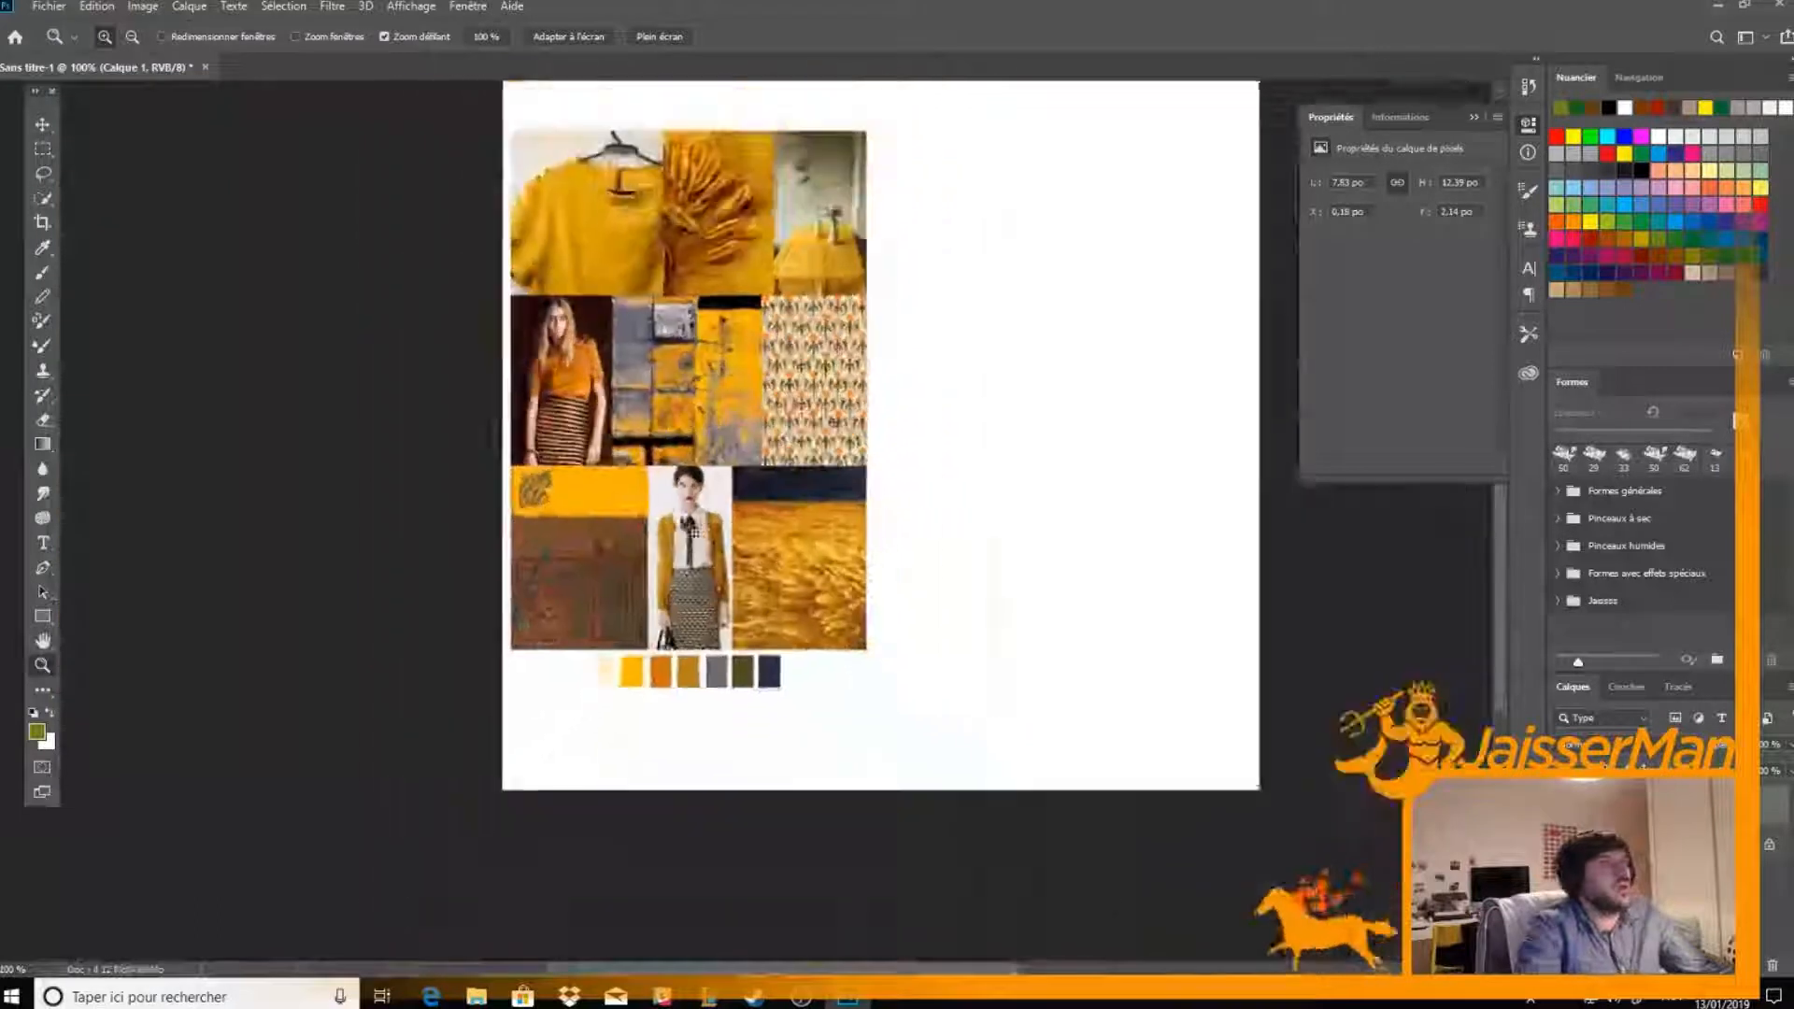
# Create a new layer for brushwork and reset the painting colours to black and white
pyautogui.press('b')
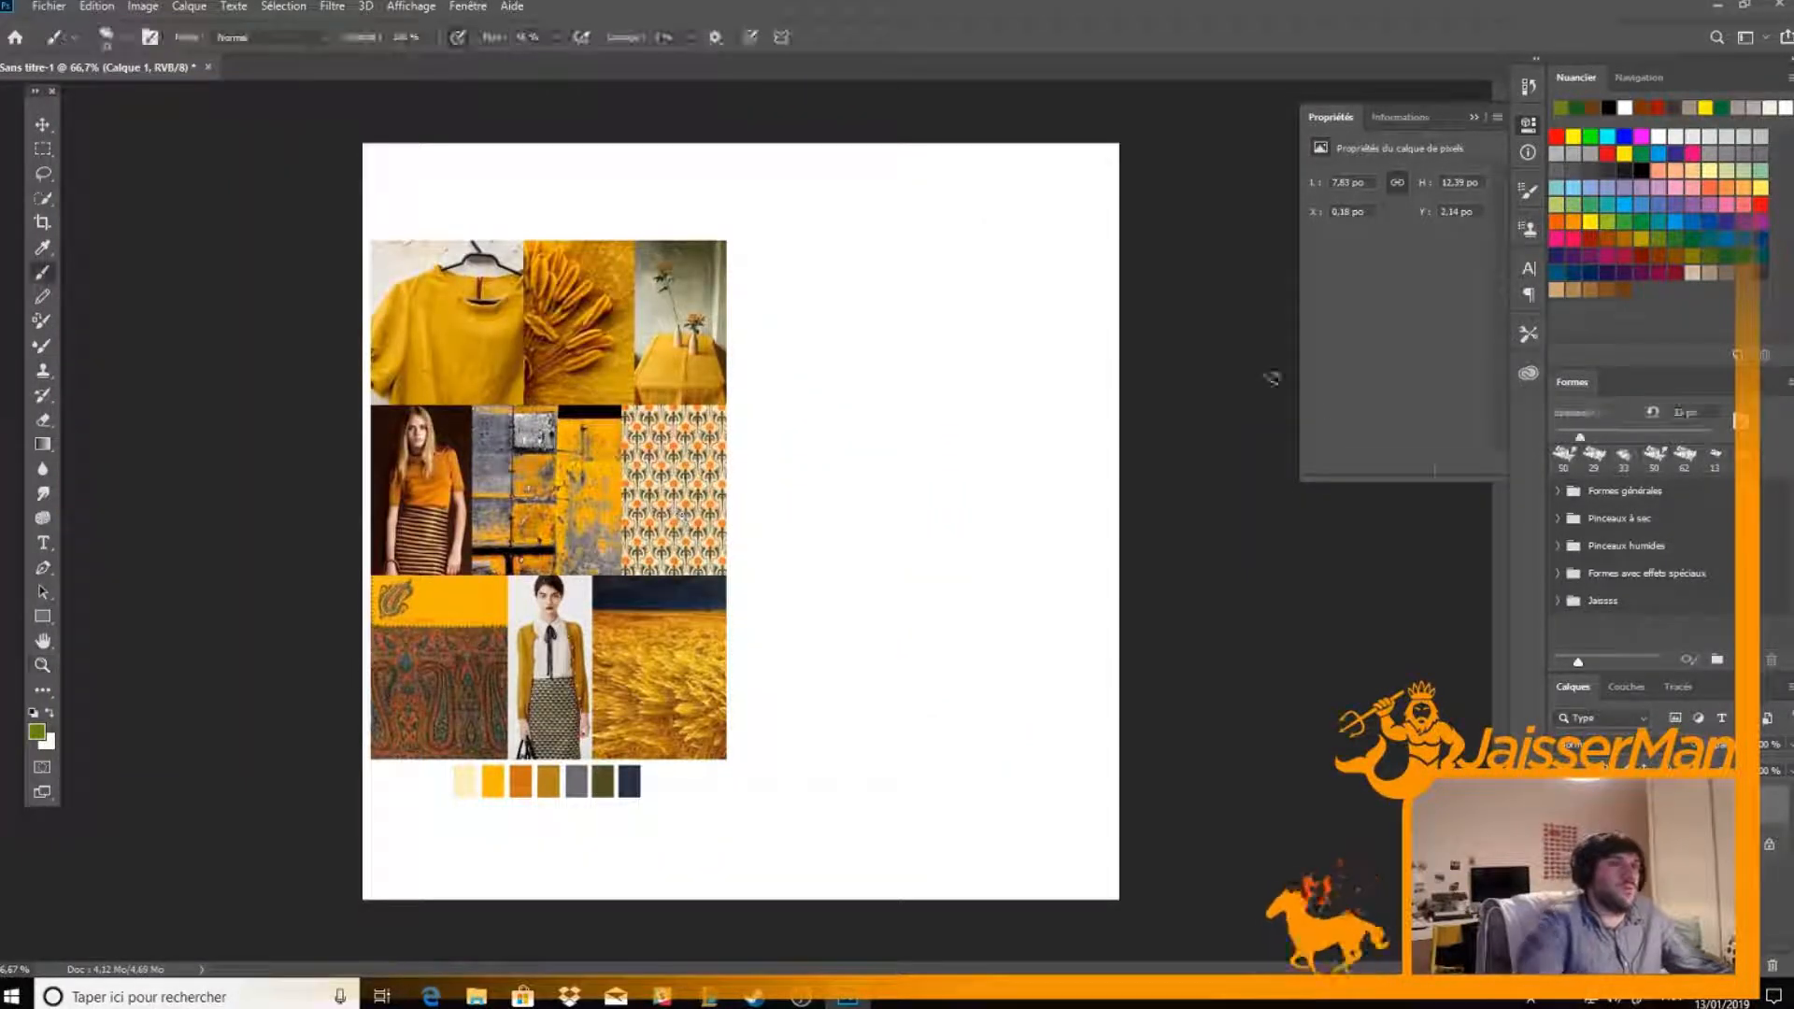
pyautogui.hotkey('ctrl', 'shift', 'alt', 'n')
pyautogui.press('d')
pyautogui.moveTo(839, 383); pyautogui.dragTo(853, 439)
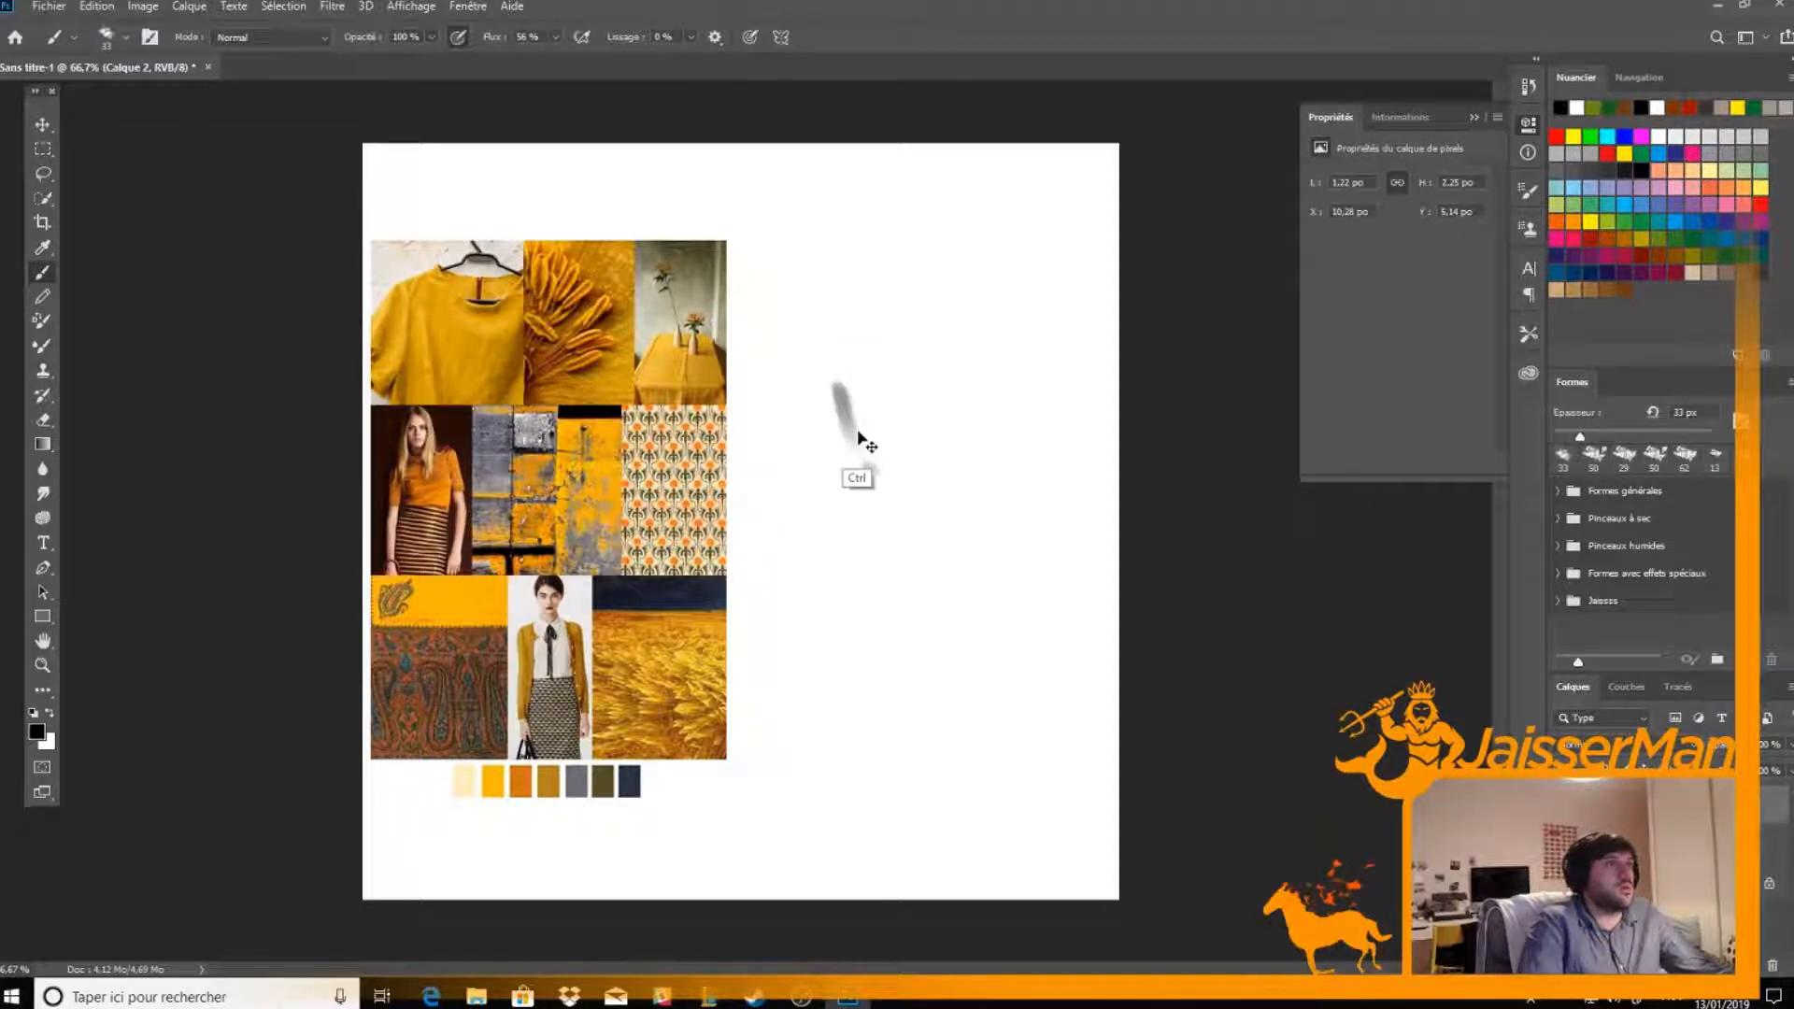
pyautogui.rightClick(846, 409)
pyautogui.press('Escape')
pyautogui.hotkey('ctrl', 'z')
# Browse the brush presets and choose the 13 px brush, with pen pressure controlling its size
pyautogui.rightClick(881, 369)
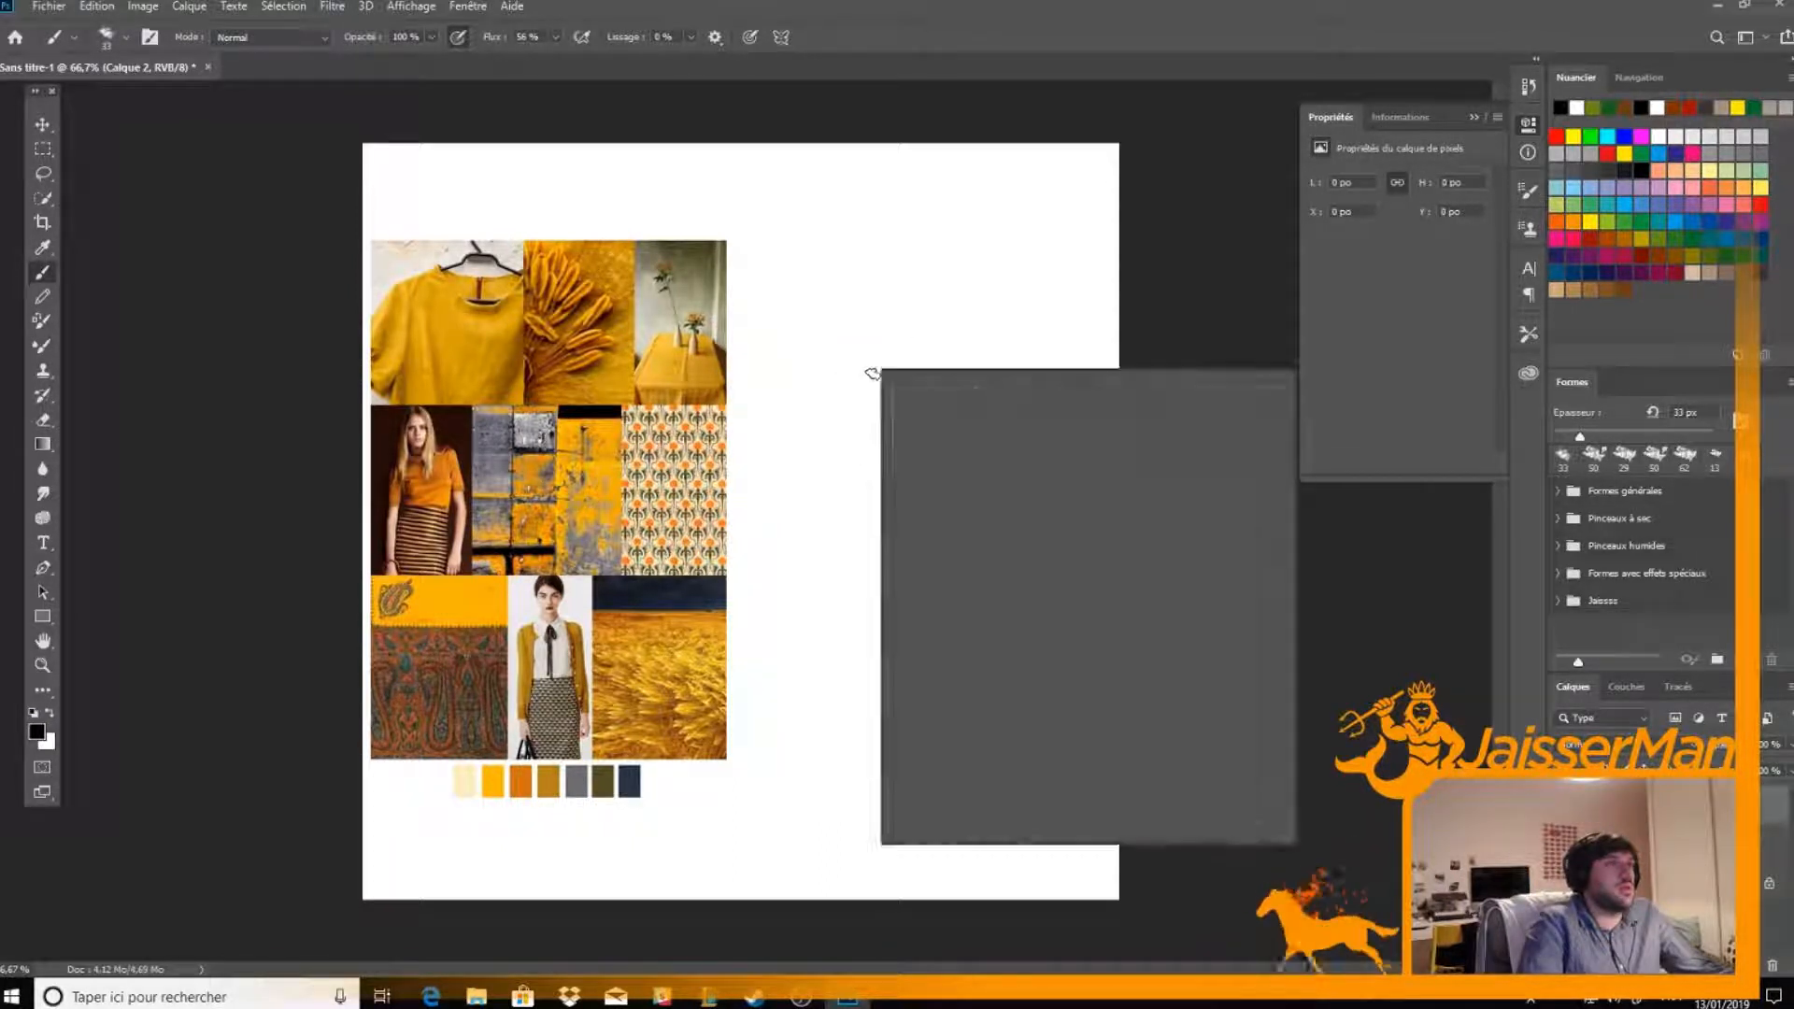
pyautogui.scroll(-6, 1255, 561)
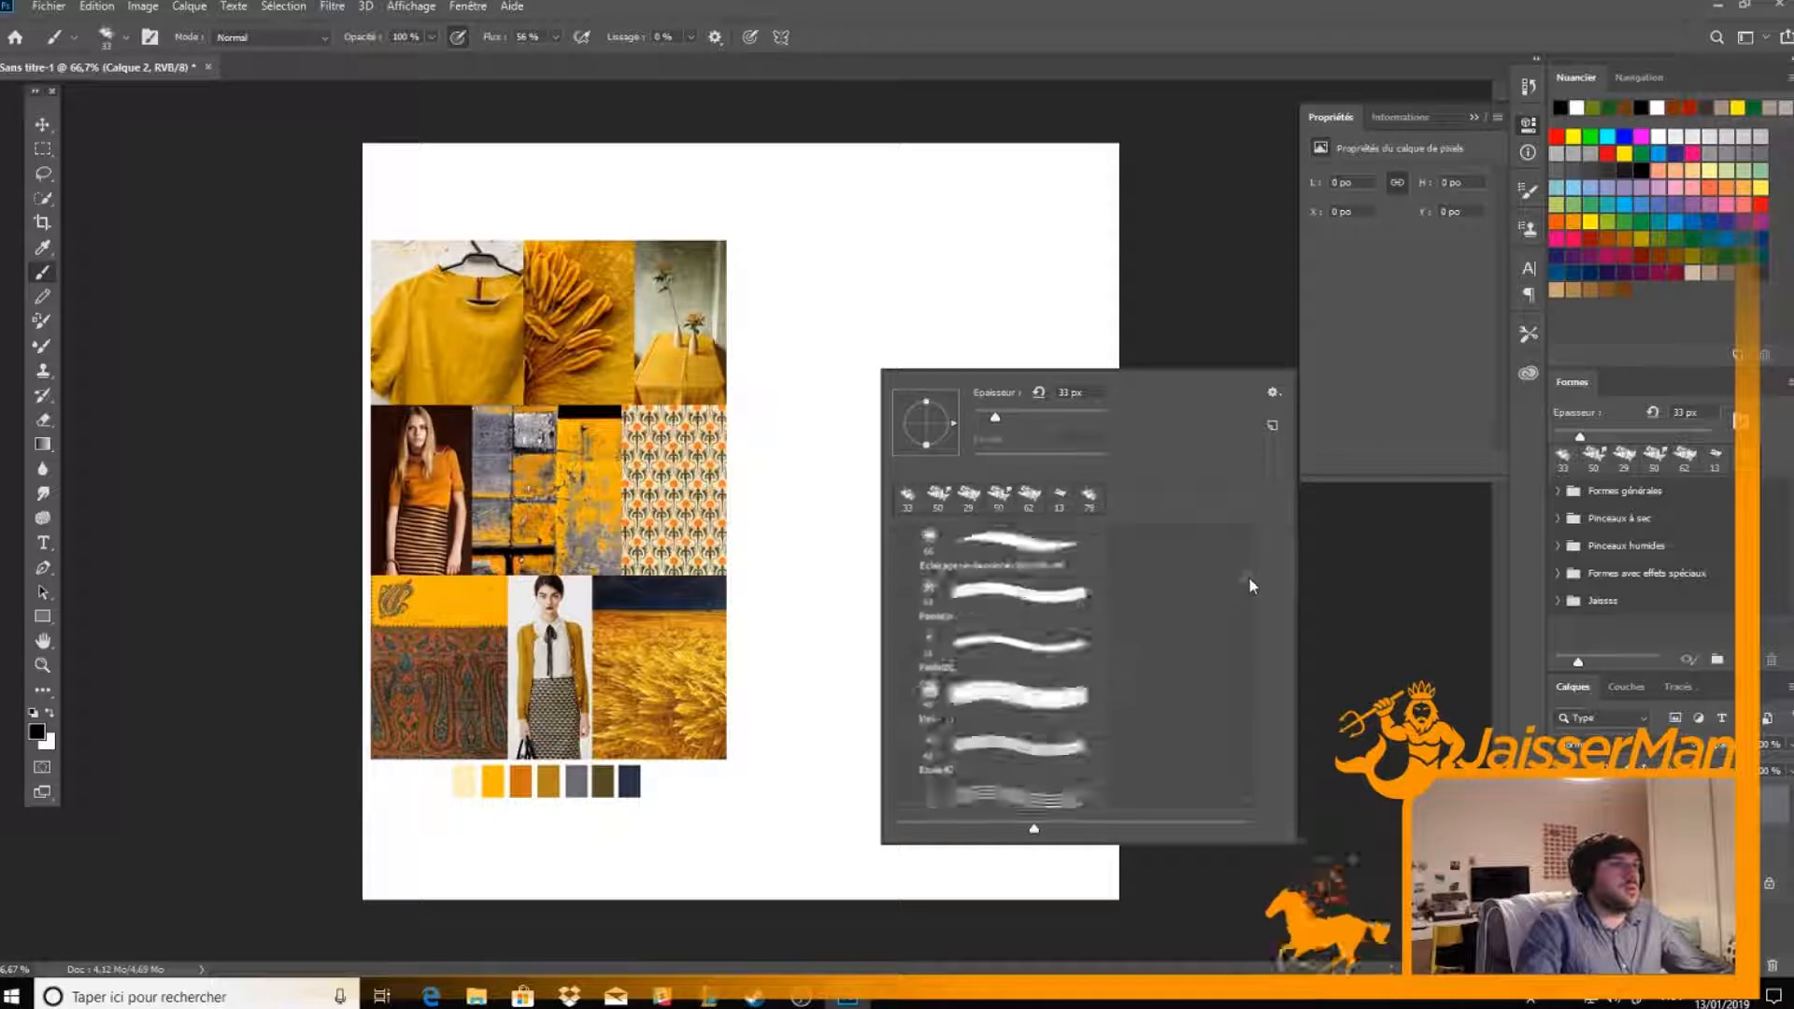
pyautogui.scroll(-5, 1252, 551)
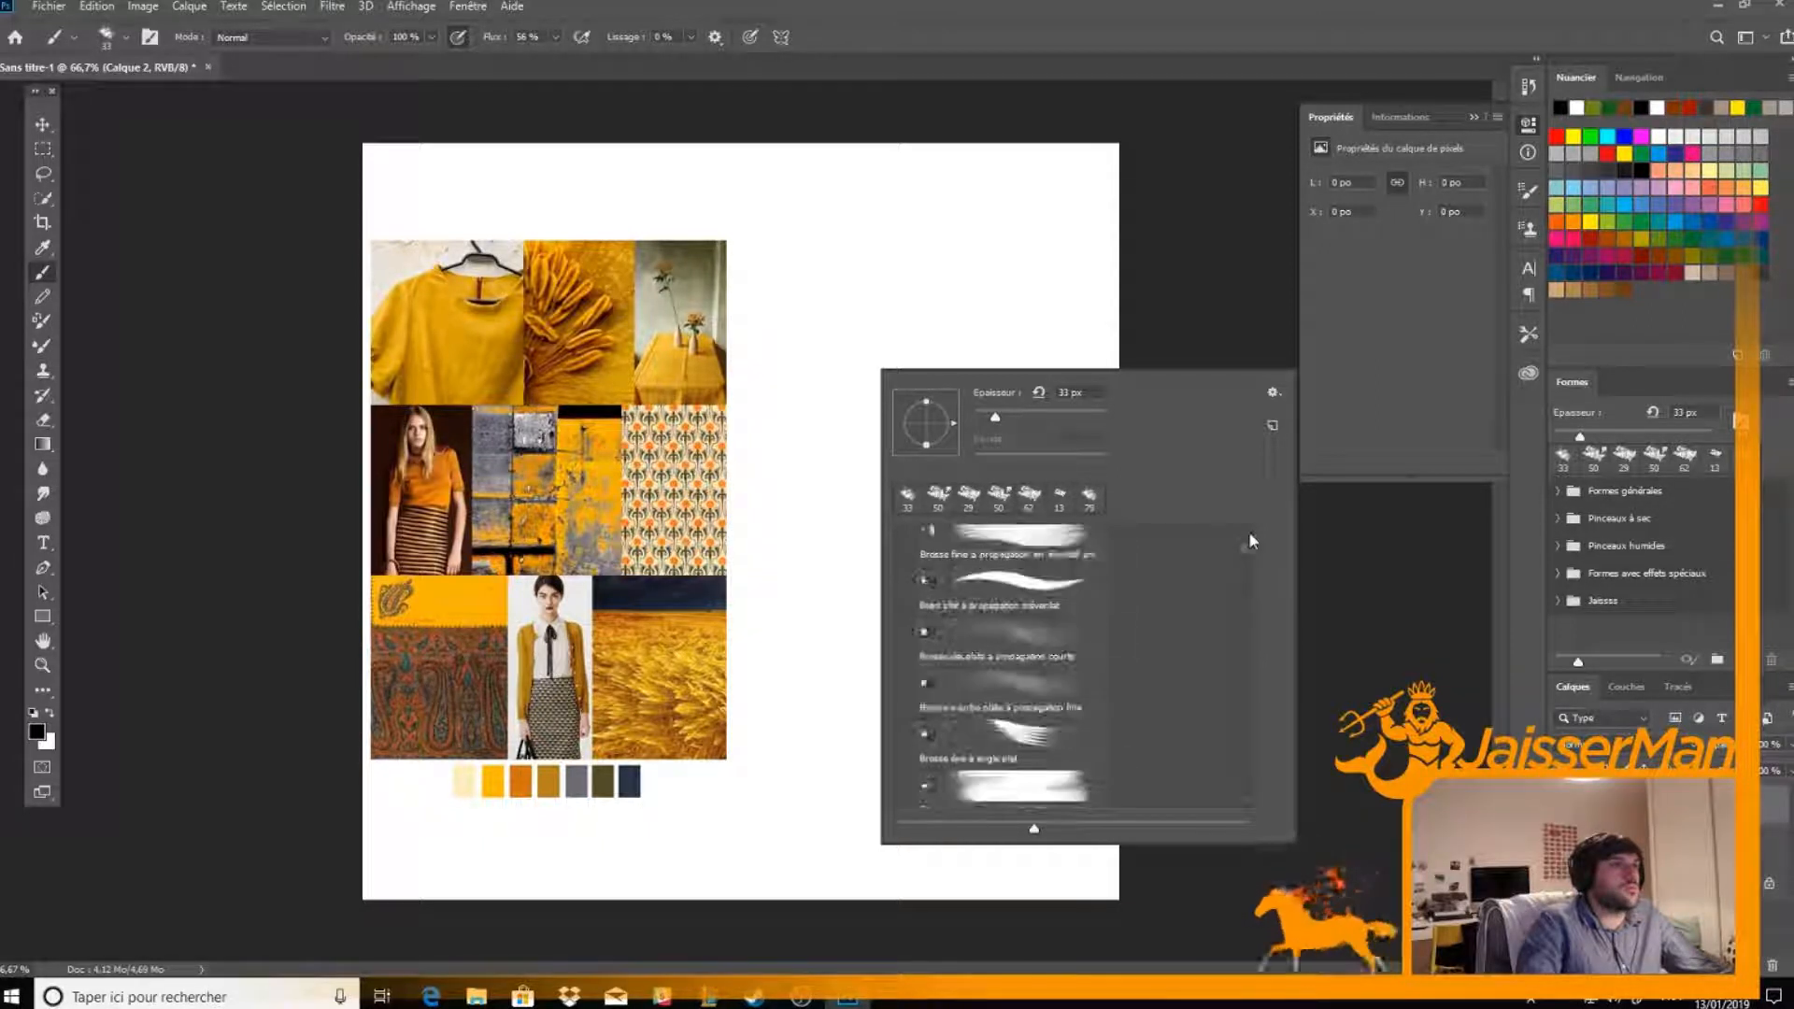
pyautogui.scroll(-4, 953, 801)
pyautogui.scroll(10, 1157, 675)
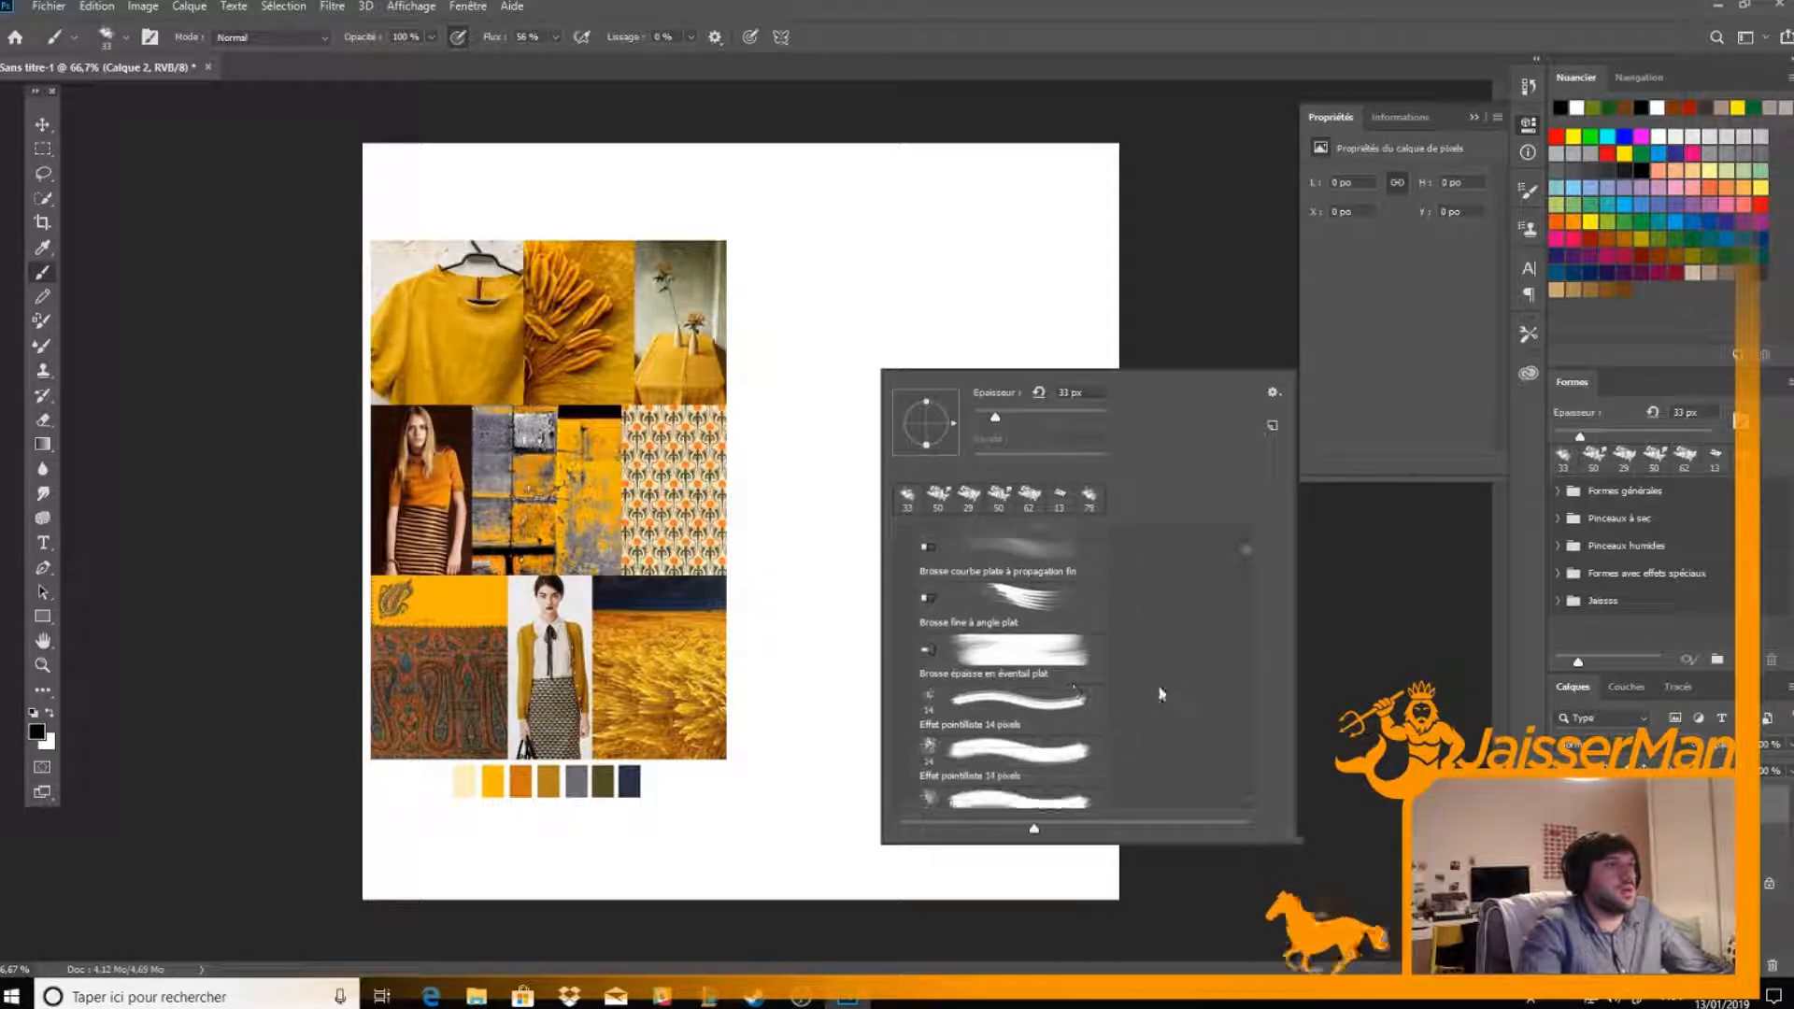
pyautogui.scroll(-5, 1019, 687)
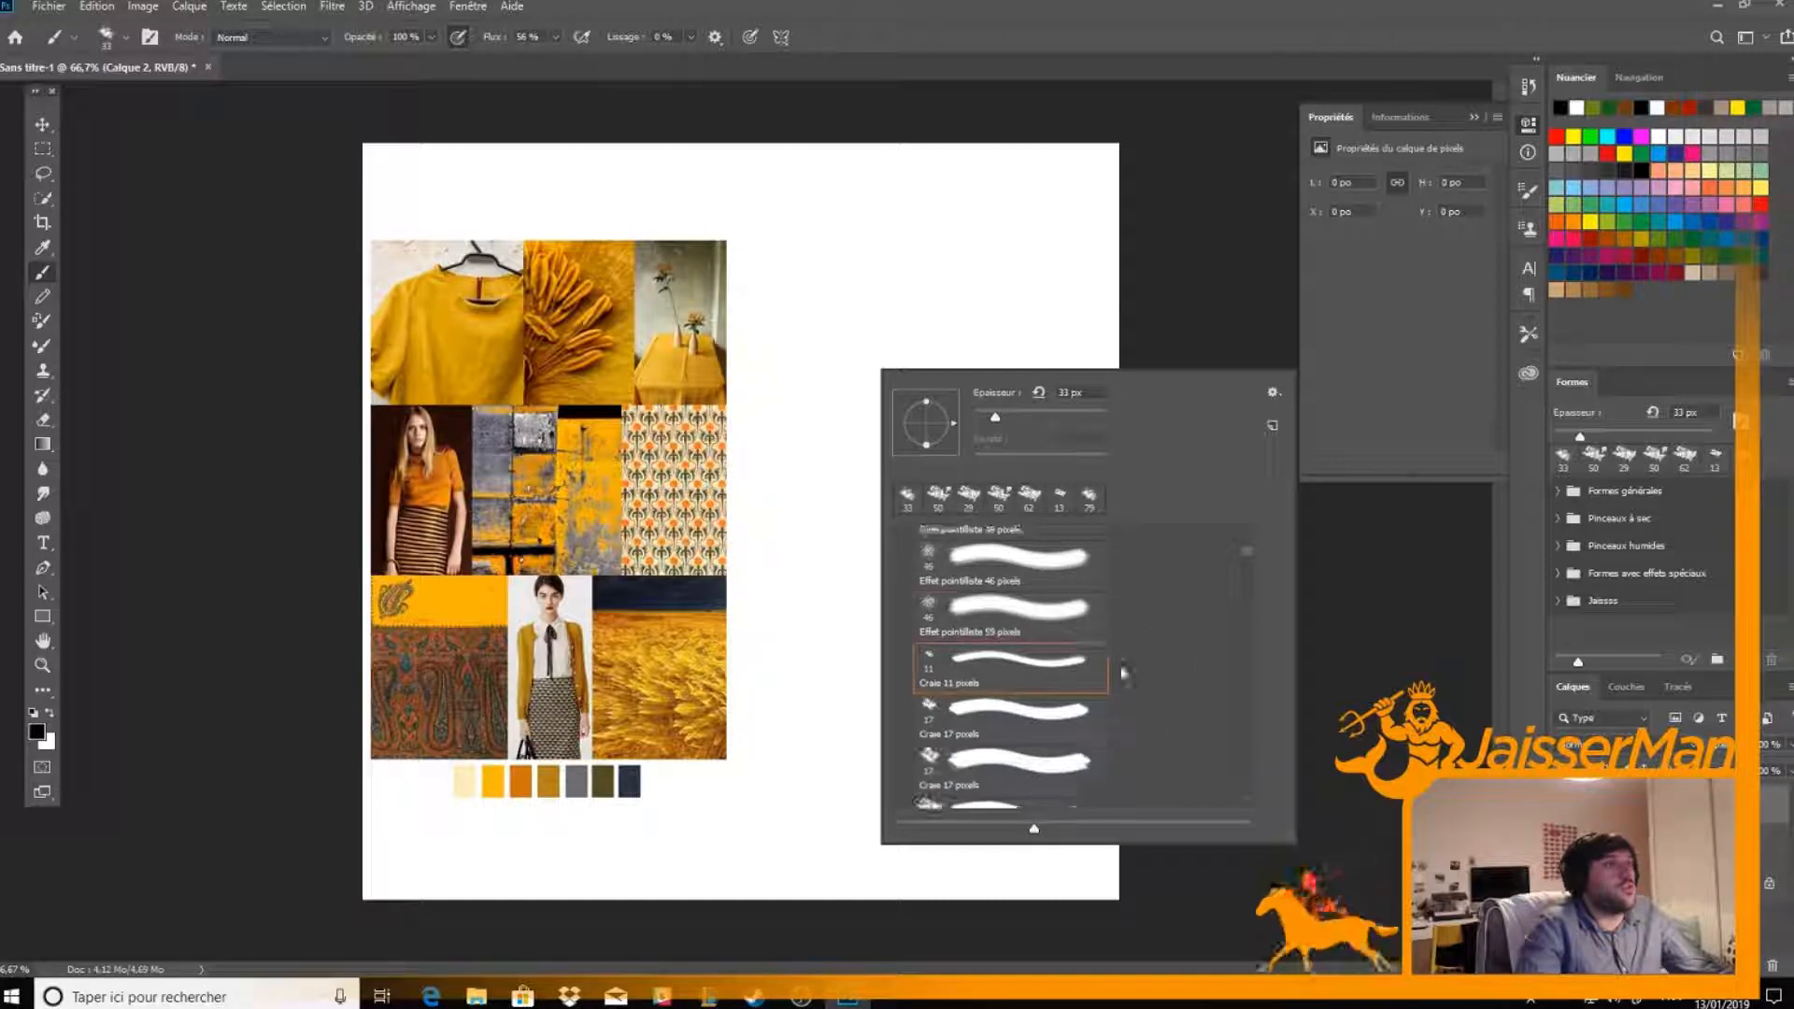
pyautogui.scroll(4, 1015, 687)
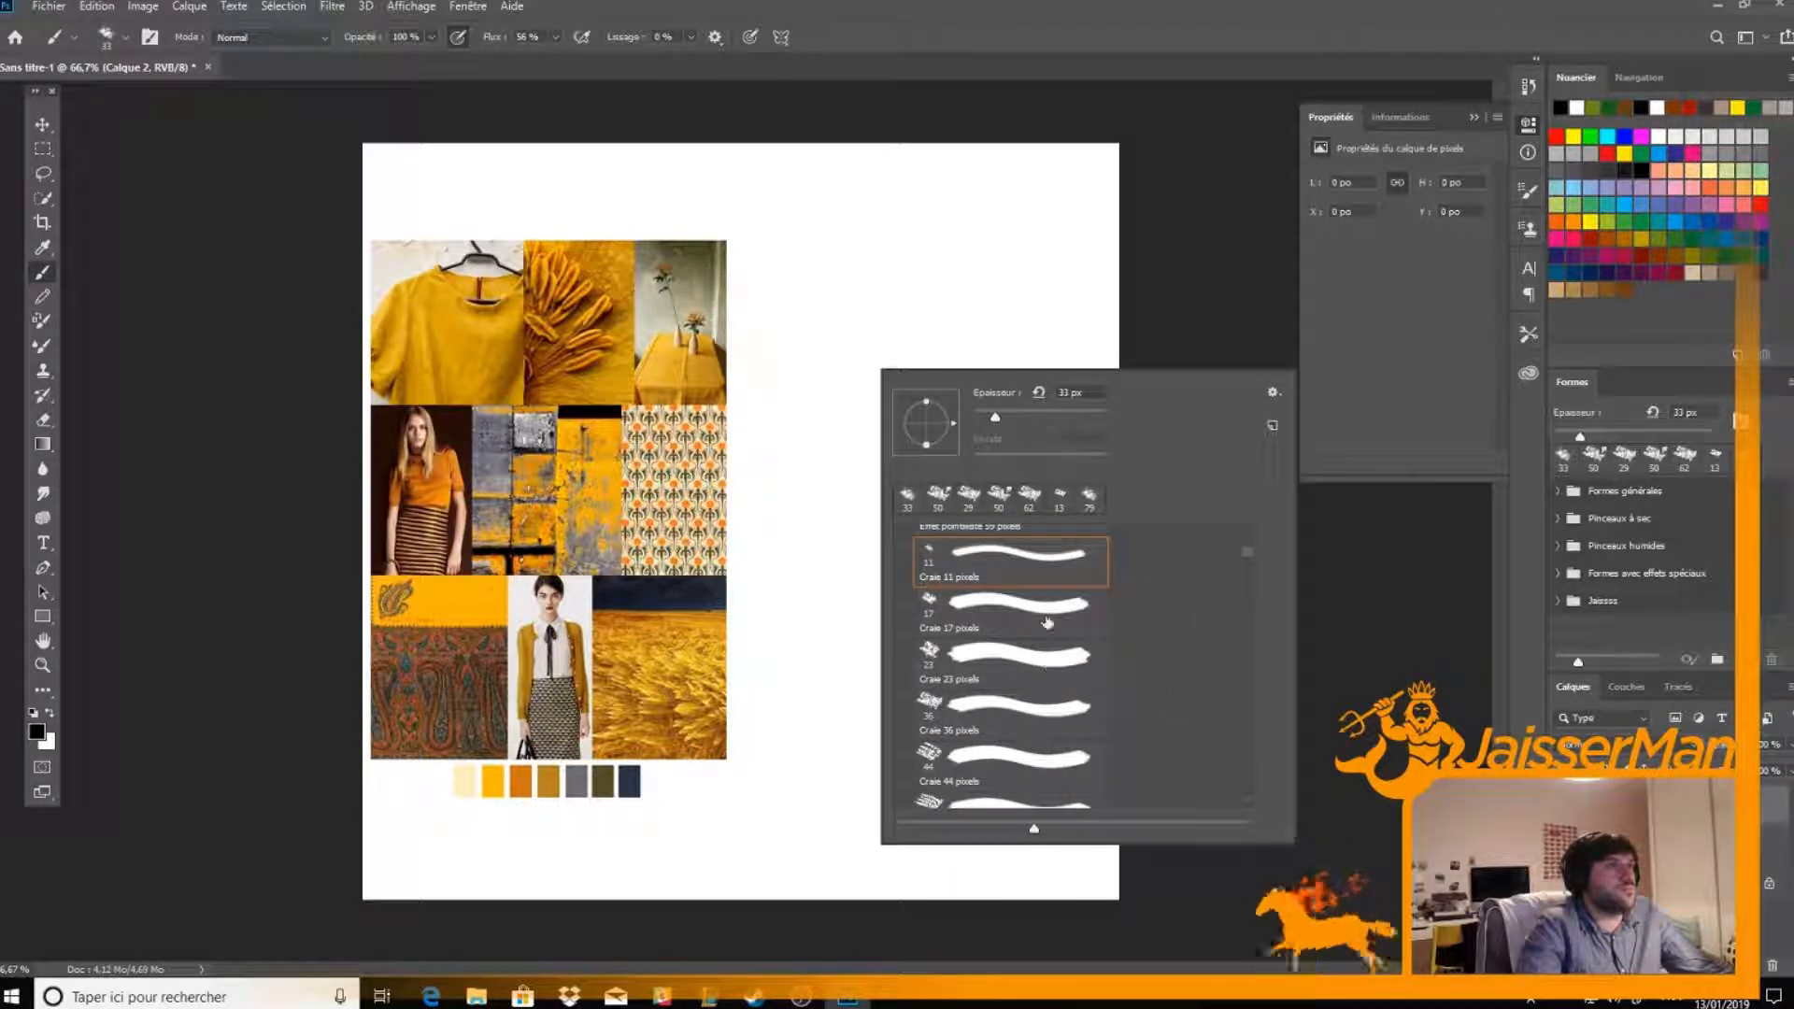
pyautogui.click(1019, 616)
pyautogui.click(1061, 497)
pyautogui.click(1002, 200)
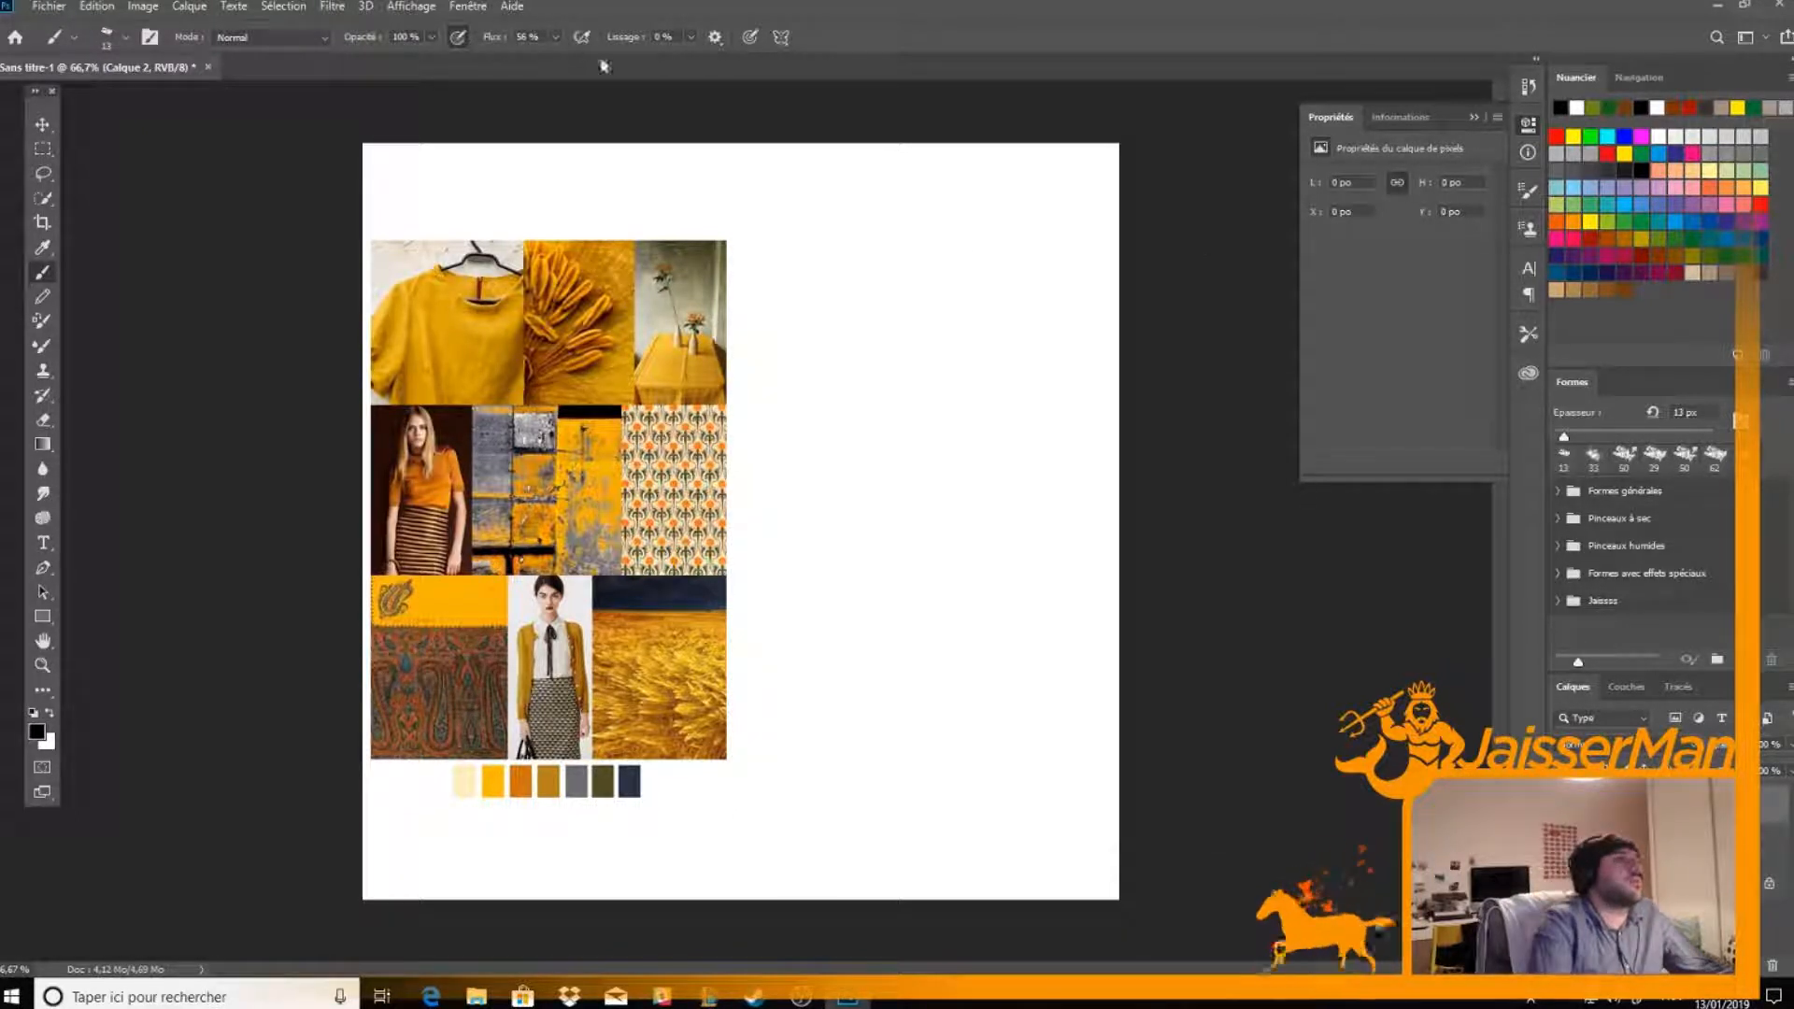
pyautogui.press('e')
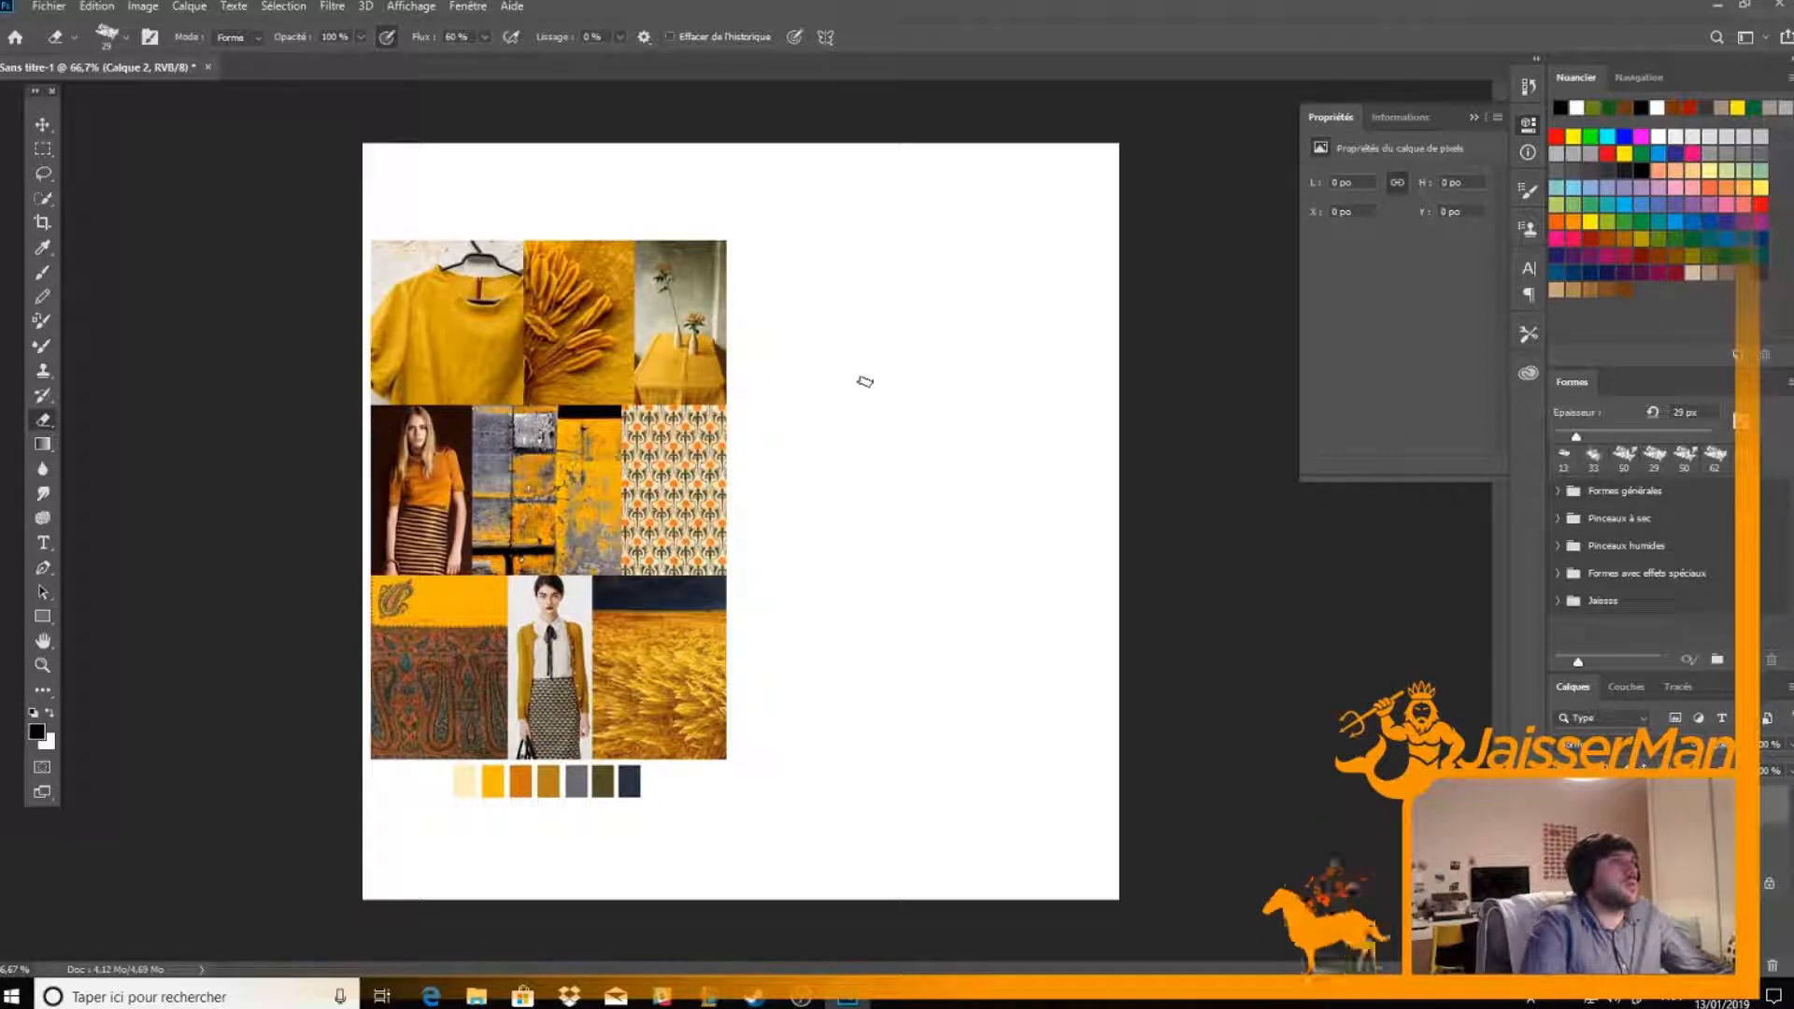
pyautogui.press('b')
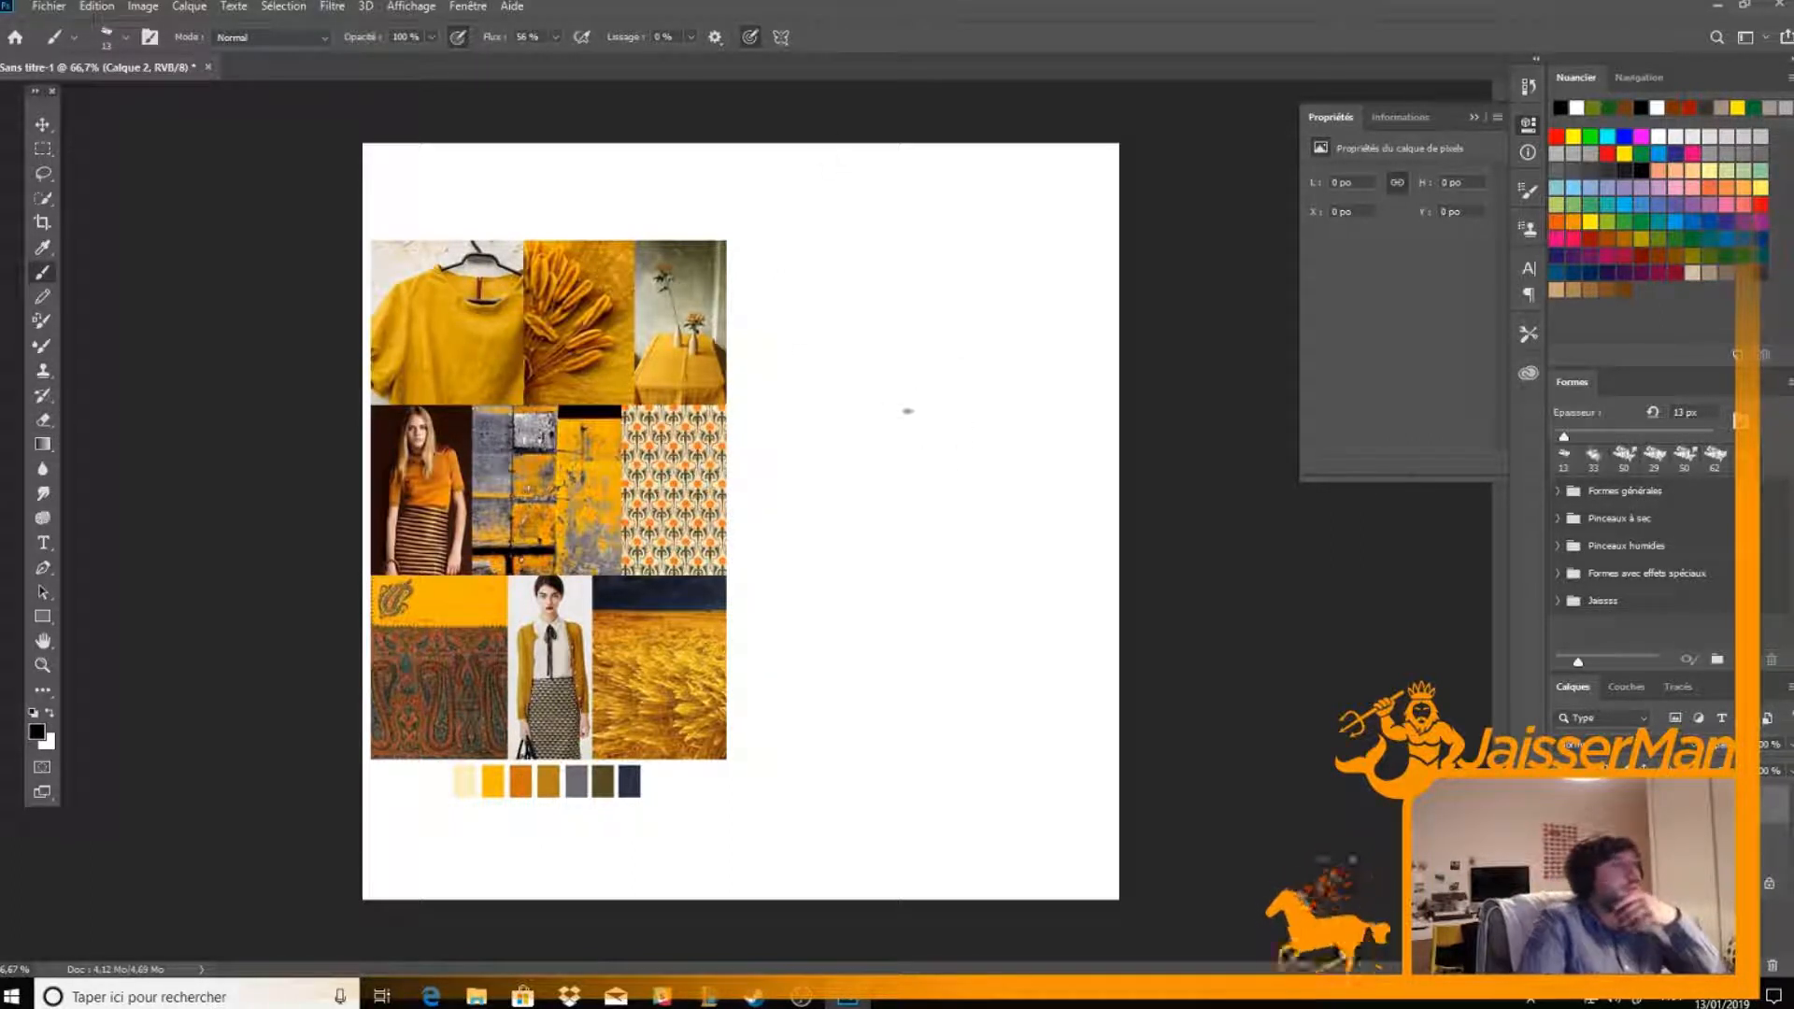
# Sketch a standing figure's vertical axis and boxy lower body beside the mood board, with hatching along its near edge
pyautogui.moveTo(911, 350); pyautogui.dragTo(899, 760)
pyautogui.moveTo(850, 505); pyautogui.dragTo(993, 543)
pyautogui.moveTo(858, 534)
pyautogui.mouseDown()
pyautogui.moveTo(890, 745)
pyautogui.moveTo(857, 591)
pyautogui.moveTo(866, 519)
pyautogui.moveTo(883, 794)
pyautogui.mouseUp()
pyautogui.moveTo(979, 540)
pyautogui.mouseDown()
pyautogui.moveTo(971, 744)
pyautogui.moveTo(872, 748)
pyautogui.moveTo(981, 766)
pyautogui.mouseUp()
pyautogui.moveTo(844, 730); pyautogui.dragTo(879, 745)
pyautogui.moveTo(853, 621)
pyautogui.mouseDown()
pyautogui.moveTo(841, 729)
pyautogui.moveTo(872, 744)
pyautogui.mouseUp()
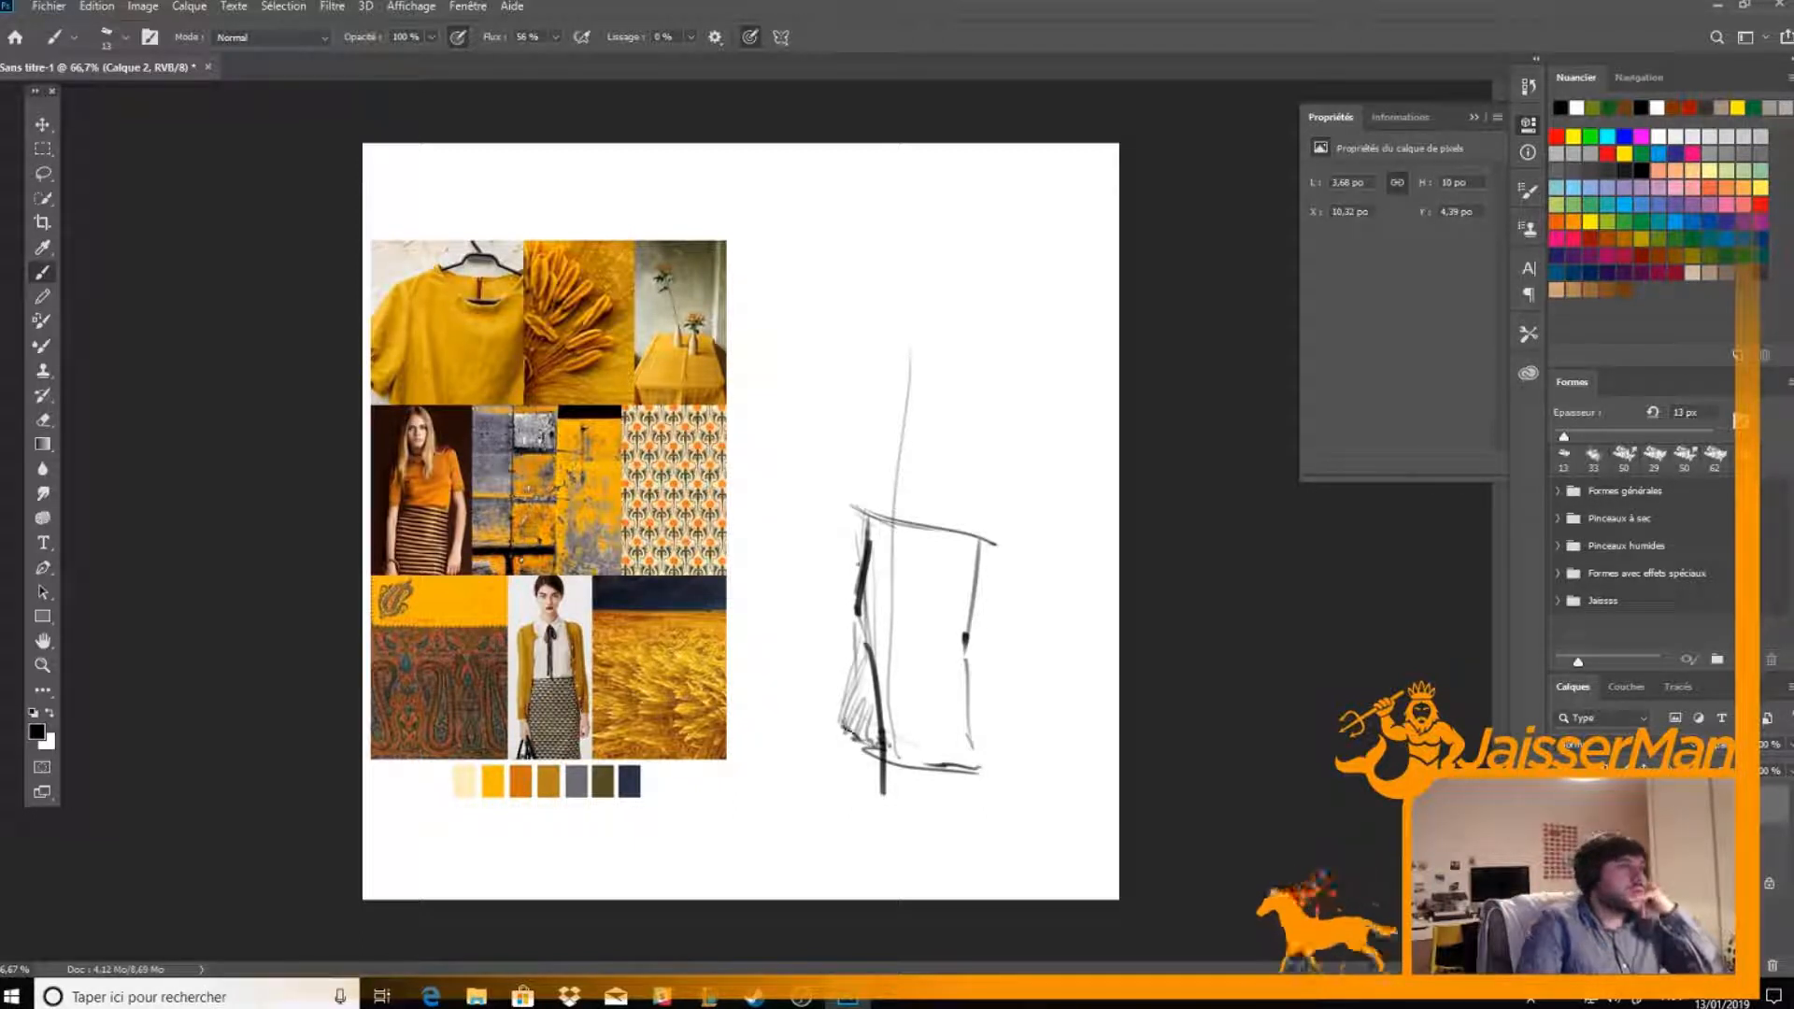
# Sketch the figure's torso block and round head above the lower body, and add a short mark above the wheat photo
pyautogui.moveTo(876, 505)
pyautogui.mouseDown()
pyautogui.moveTo(889, 353)
pyautogui.moveTo(927, 355)
pyautogui.moveTo(993, 486)
pyautogui.mouseUp()
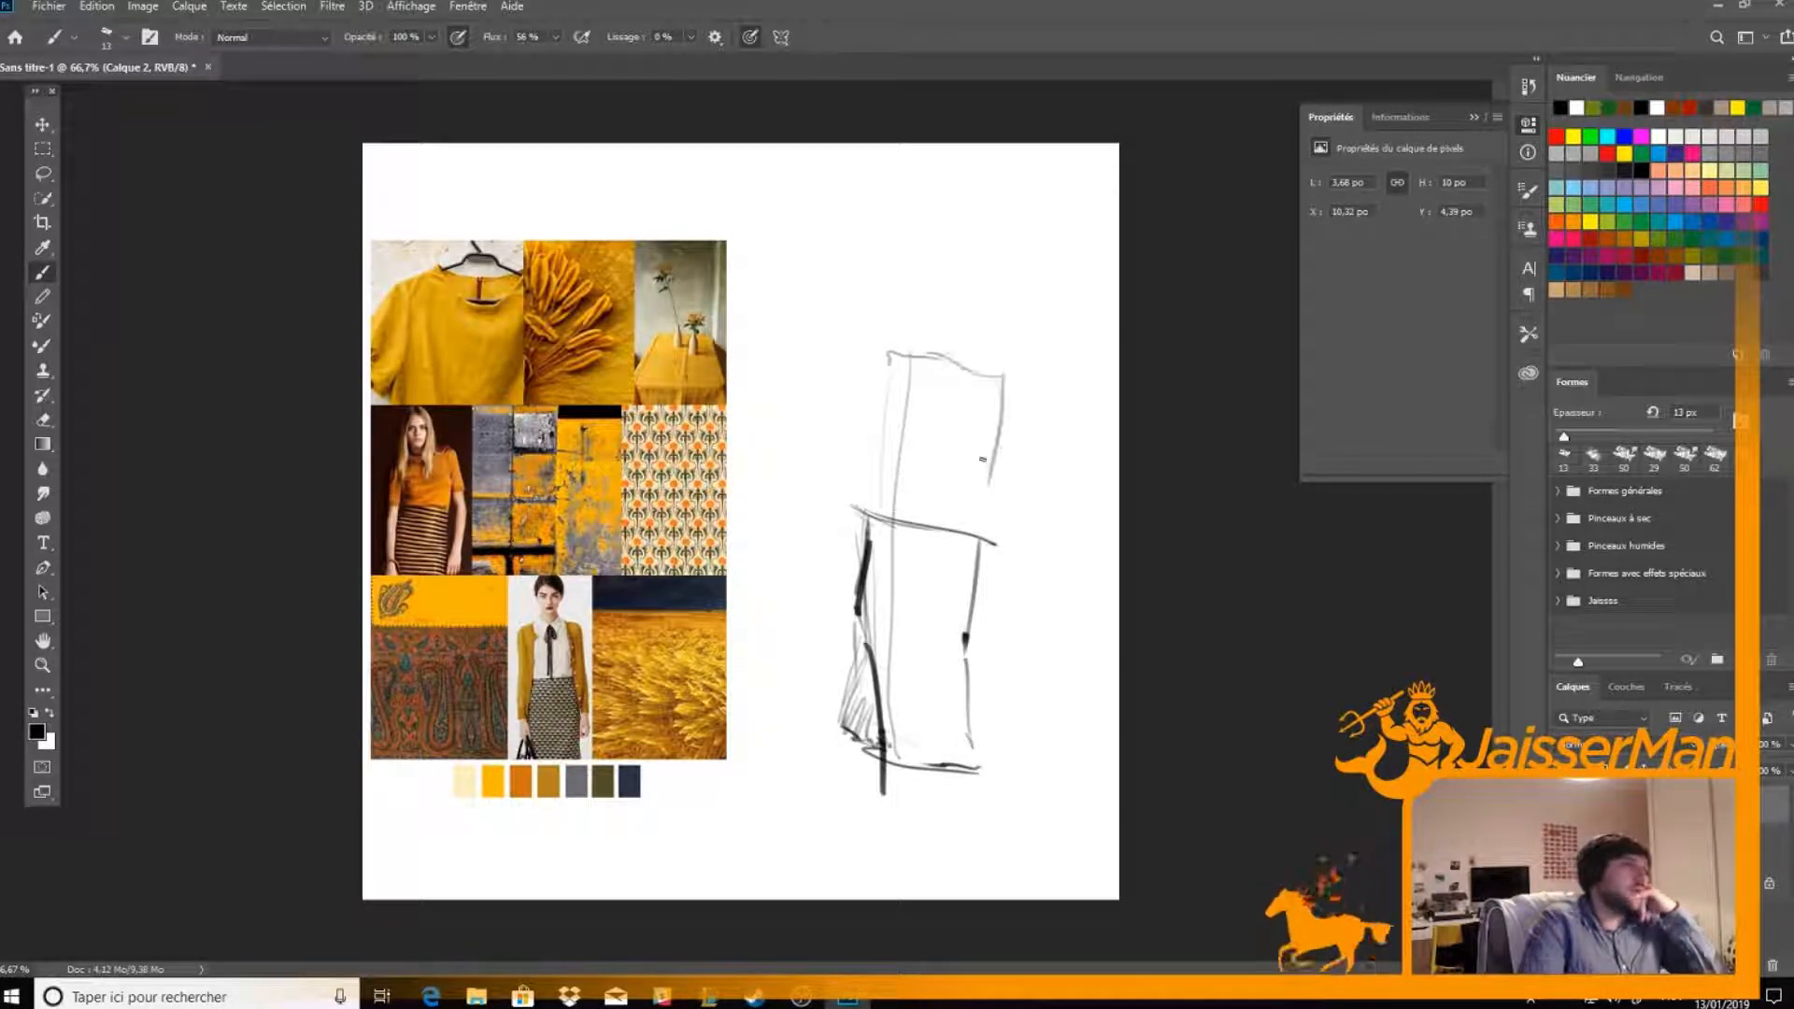
pyautogui.moveTo(908, 270)
pyautogui.mouseDown()
pyautogui.moveTo(956, 252)
pyautogui.moveTo(907, 308)
pyautogui.moveTo(972, 281)
pyautogui.moveTo(977, 295)
pyautogui.moveTo(958, 235)
pyautogui.moveTo(979, 265)
pyautogui.moveTo(894, 276)
pyautogui.moveTo(989, 267)
pyautogui.moveTo(901, 297)
pyautogui.moveTo(913, 265)
pyautogui.moveTo(921, 322)
pyautogui.mouseUp()
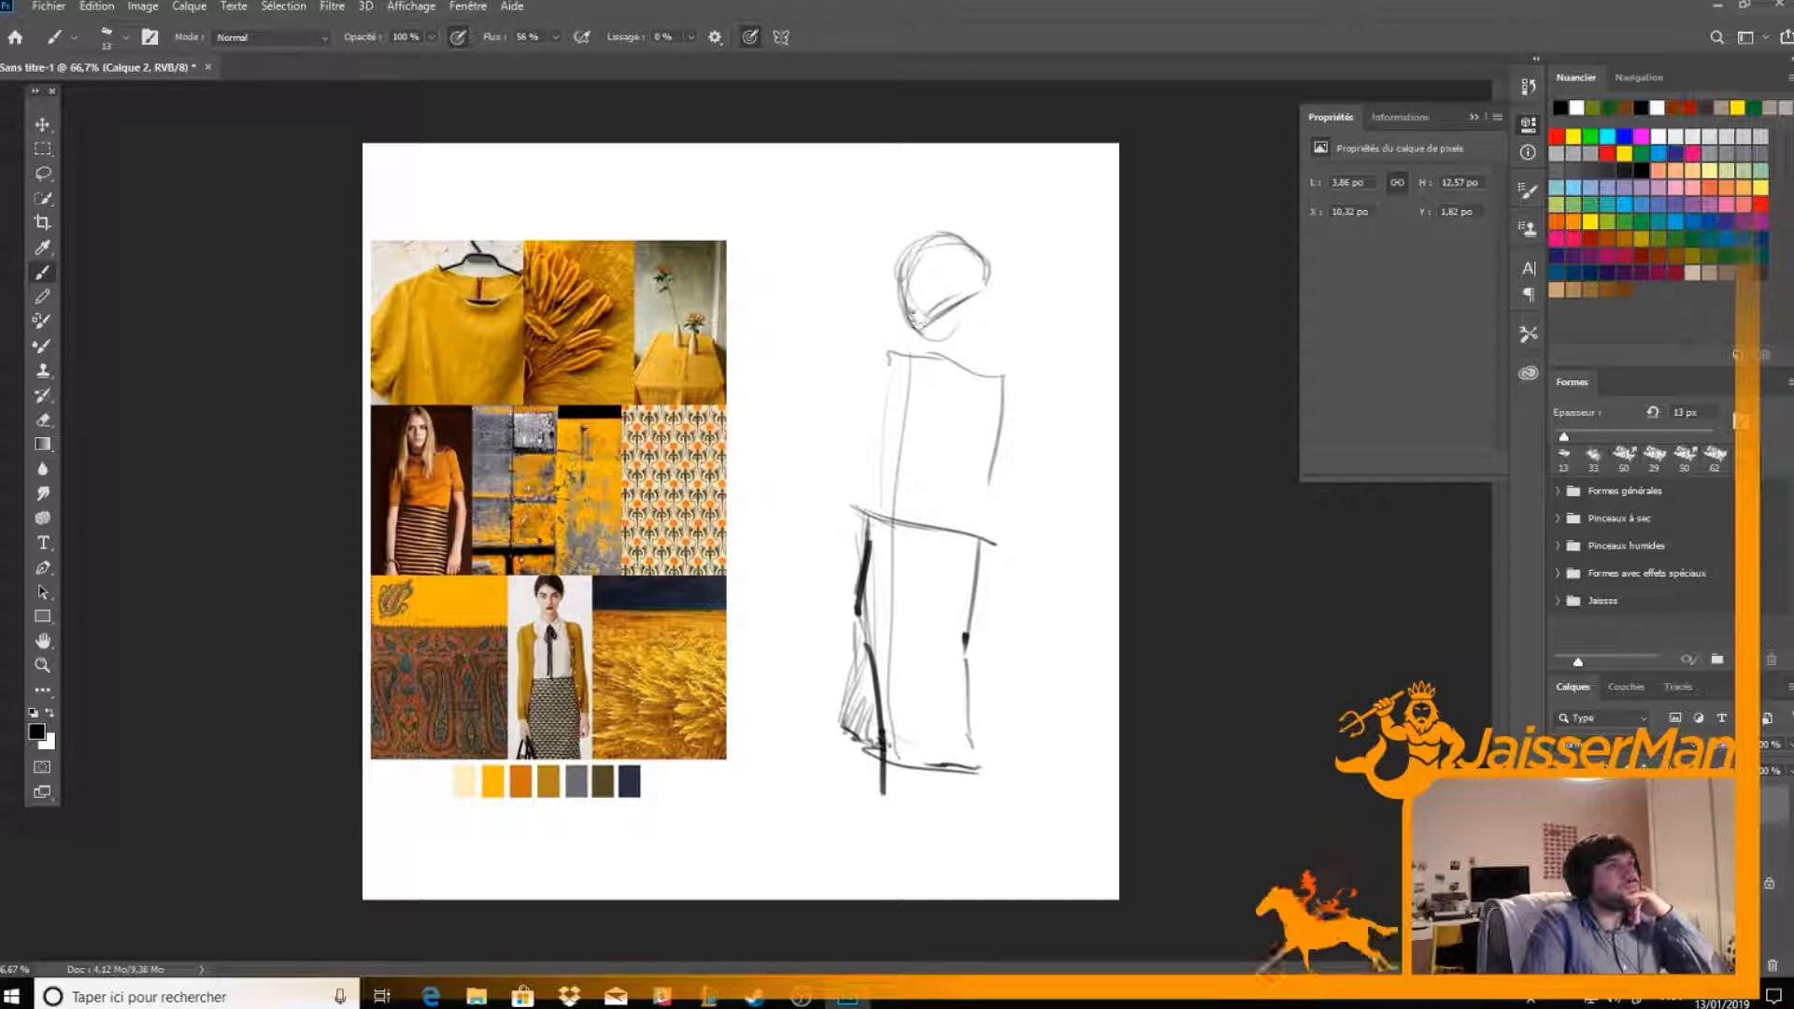
pyautogui.moveTo(934, 235)
pyautogui.mouseDown()
pyautogui.moveTo(969, 266)
pyautogui.moveTo(937, 304)
pyautogui.moveTo(988, 272)
pyautogui.moveTo(915, 331)
pyautogui.moveTo(959, 310)
pyautogui.mouseUp()
pyautogui.moveTo(566, 219); pyautogui.dragTo(564, 263)
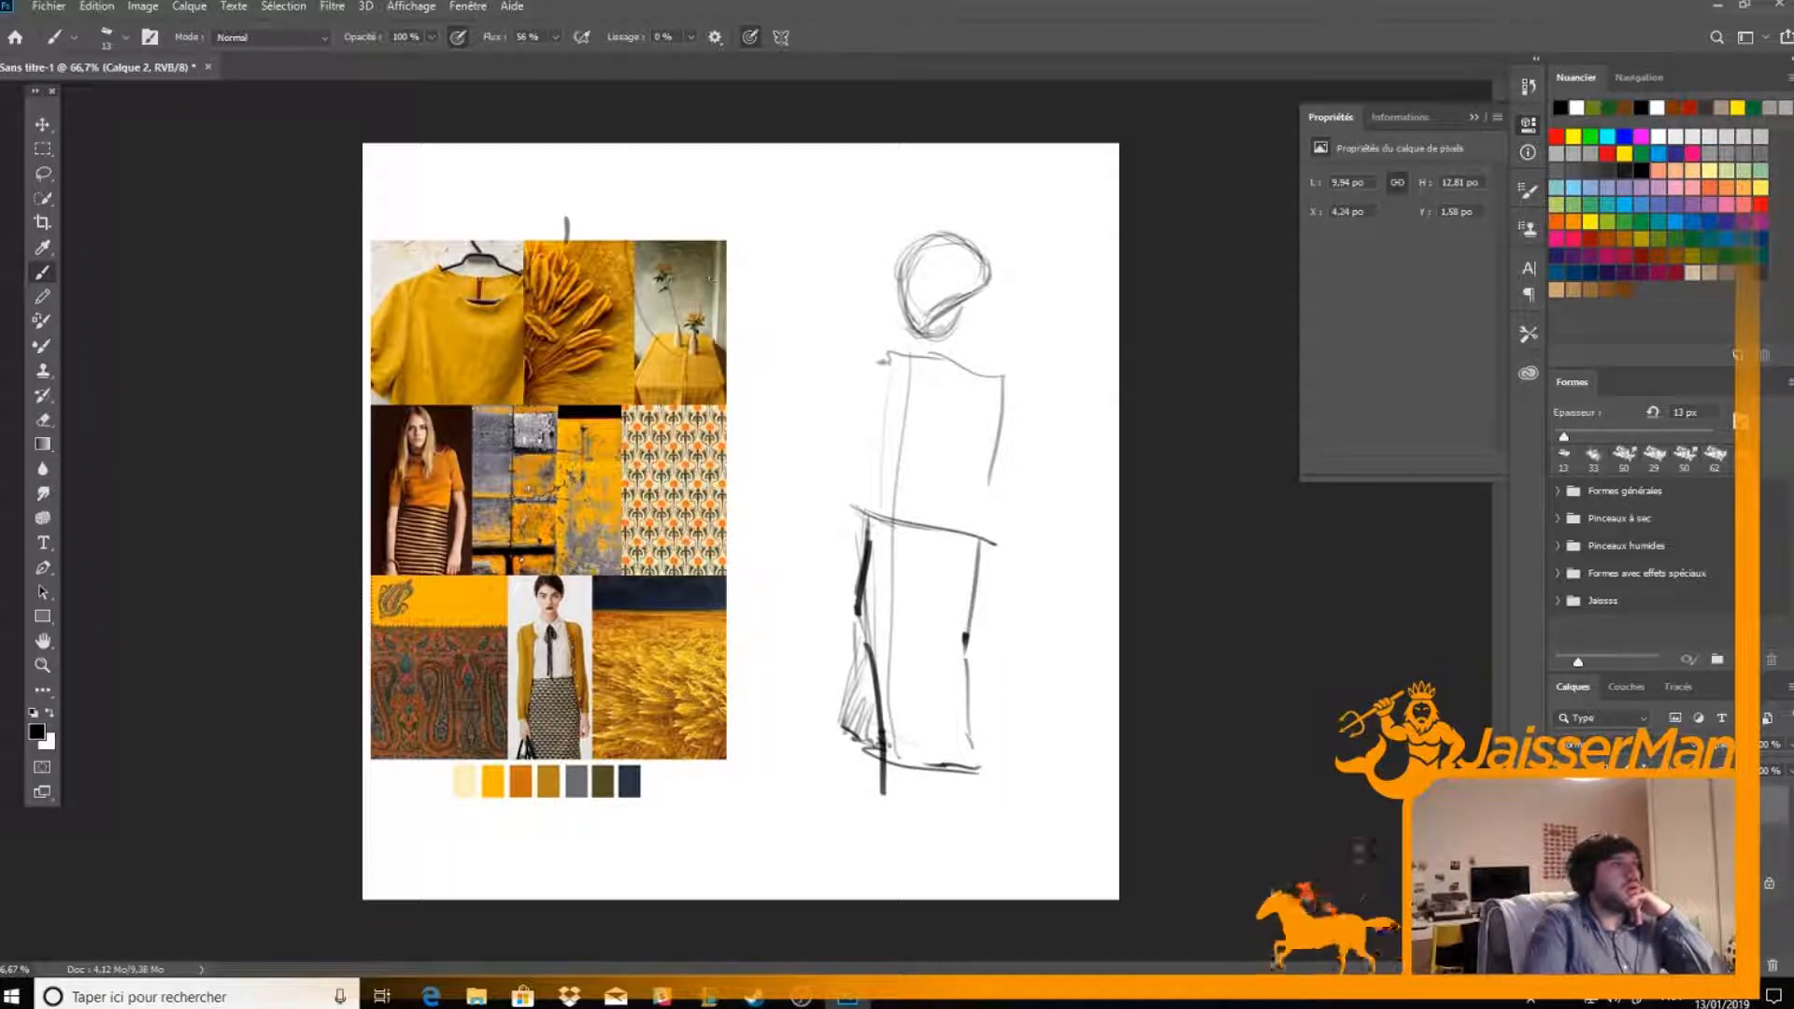
# Draw branching, leaf-like strands fanning out from the neck on both sides of the figure's head
pyautogui.click(1010, 332)
pyautogui.moveTo(934, 355); pyautogui.dragTo(1050, 310)
pyautogui.moveTo(1026, 310)
pyautogui.mouseDown()
pyautogui.moveTo(1042, 203)
pyautogui.moveTo(1012, 278)
pyautogui.moveTo(1022, 230)
pyautogui.moveTo(1023, 285)
pyautogui.moveTo(1064, 245)
pyautogui.moveTo(1036, 229)
pyautogui.moveTo(1018, 276)
pyautogui.mouseUp()
pyautogui.moveTo(1051, 198)
pyautogui.mouseDown()
pyautogui.moveTo(1035, 277)
pyautogui.moveTo(1093, 254)
pyautogui.moveTo(1065, 274)
pyautogui.moveTo(1075, 305)
pyautogui.mouseUp()
pyautogui.moveTo(1060, 309)
pyautogui.mouseDown()
pyautogui.moveTo(1035, 336)
pyautogui.moveTo(1088, 350)
pyautogui.moveTo(971, 346)
pyautogui.moveTo(1010, 324)
pyautogui.moveTo(882, 233)
pyautogui.moveTo(895, 192)
pyautogui.mouseUp()
pyautogui.moveTo(880, 254)
pyautogui.mouseDown()
pyautogui.moveTo(900, 198)
pyautogui.moveTo(893, 217)
pyautogui.moveTo(932, 214)
pyautogui.mouseUp()
pyautogui.moveTo(877, 275)
pyautogui.mouseDown()
pyautogui.moveTo(884, 322)
pyautogui.moveTo(914, 343)
pyautogui.mouseUp()
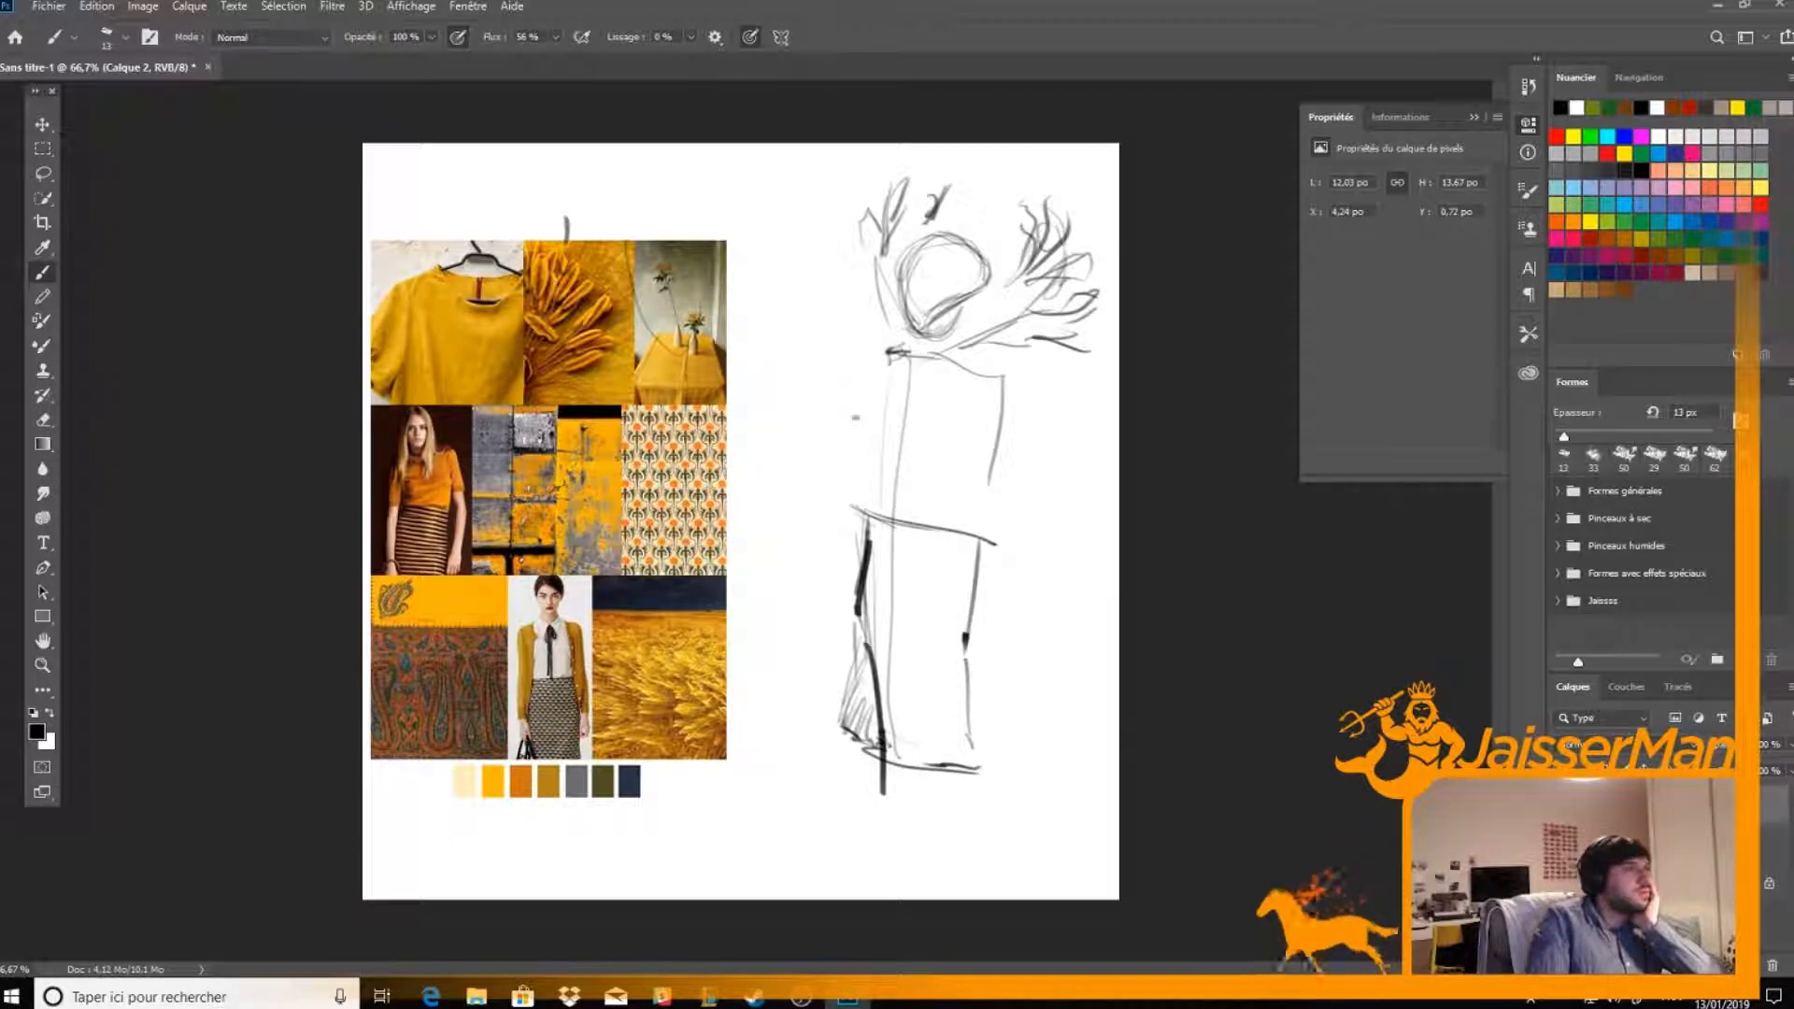
# Lay horizontal and vertical construction lines across the torso and reinforce its side contours
pyautogui.moveTo(989, 486); pyautogui.dragTo(869, 468)
pyautogui.moveTo(986, 436); pyautogui.dragTo(868, 418)
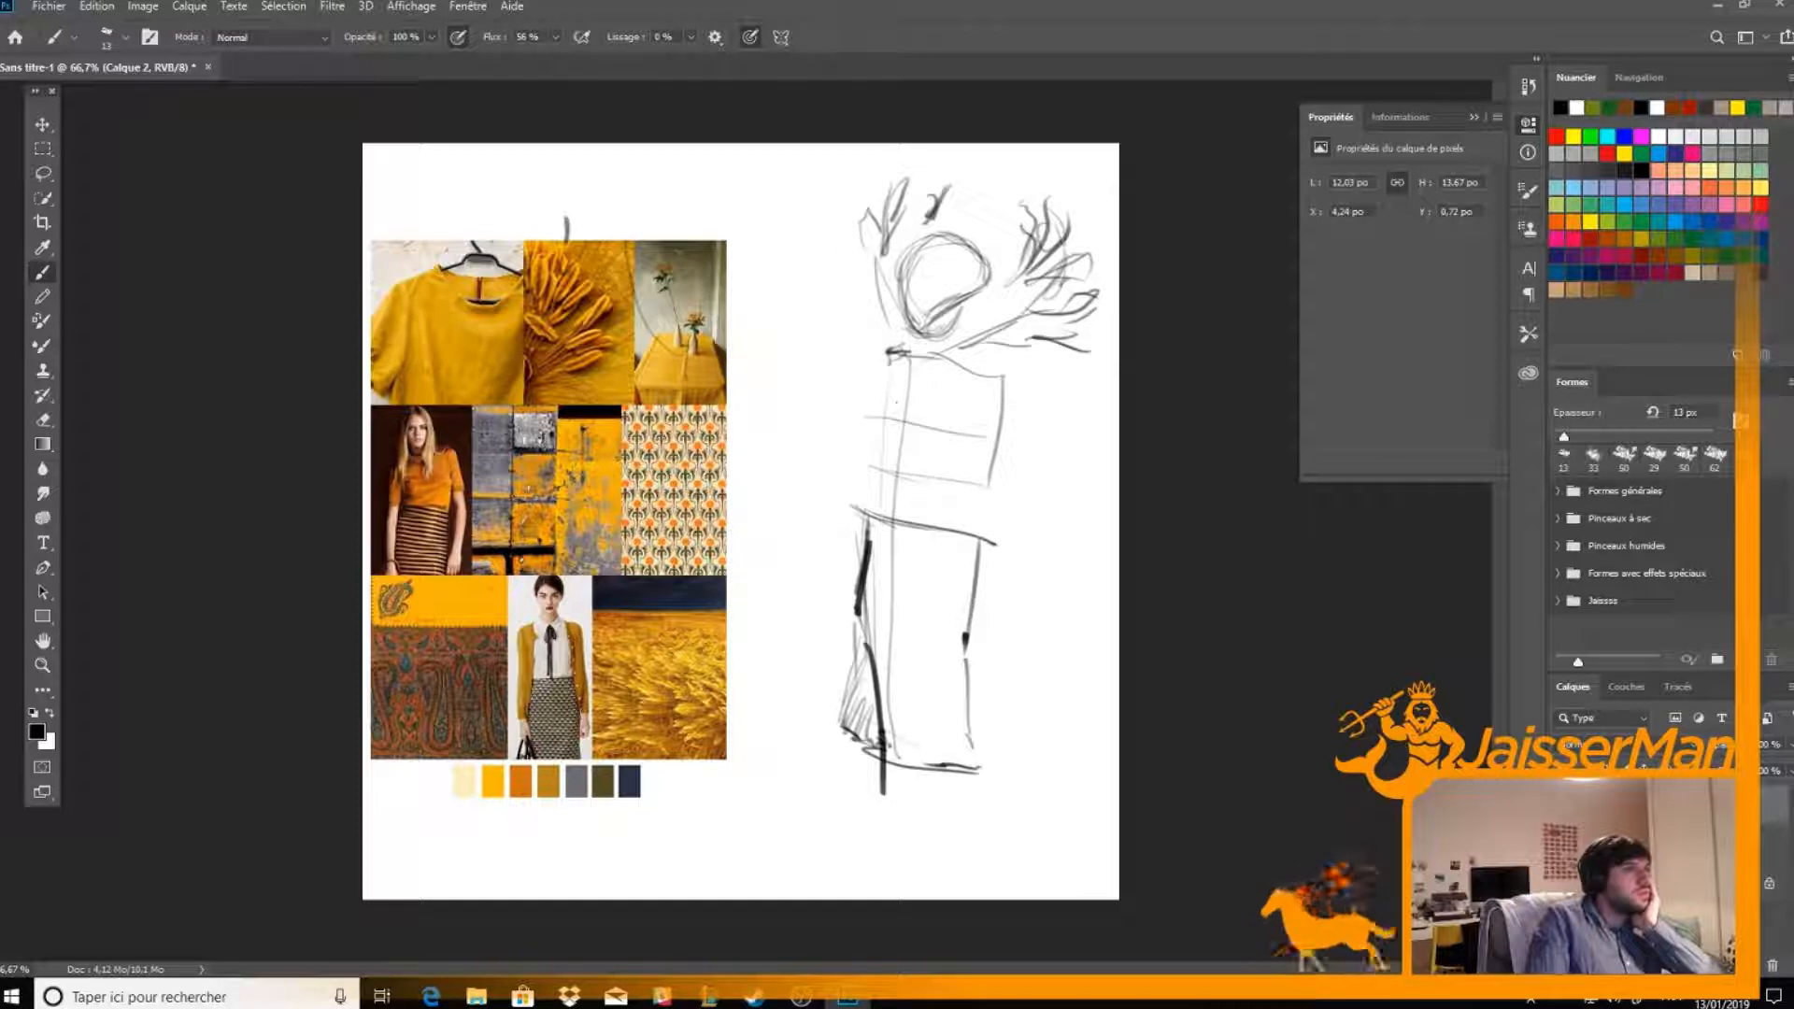
pyautogui.moveTo(971, 374)
pyautogui.mouseDown()
pyautogui.moveTo(927, 545)
pyautogui.moveTo(966, 482)
pyautogui.mouseUp()
pyautogui.moveTo(965, 376)
pyautogui.mouseDown()
pyautogui.moveTo(1012, 370)
pyautogui.moveTo(1010, 447)
pyautogui.moveTo(997, 439)
pyautogui.moveTo(990, 467)
pyautogui.moveTo(992, 540)
pyautogui.moveTo(923, 531)
pyautogui.mouseUp()
pyautogui.moveTo(869, 426); pyautogui.dragTo(892, 535)
pyautogui.moveTo(874, 392)
pyautogui.mouseDown()
pyautogui.moveTo(888, 531)
pyautogui.moveTo(874, 415)
pyautogui.moveTo(904, 338)
pyautogui.mouseUp()
# Strengthen the skirt's flared outline and draw the two legs and feet beneath its hem
pyautogui.moveTo(871, 512)
pyautogui.mouseDown()
pyautogui.moveTo(856, 635)
pyautogui.moveTo(820, 723)
pyautogui.moveTo(897, 777)
pyautogui.mouseUp()
pyautogui.moveTo(843, 725); pyautogui.dragTo(942, 819)
pyautogui.moveTo(904, 557); pyautogui.dragTo(990, 822)
pyautogui.moveTo(852, 537)
pyautogui.mouseDown()
pyautogui.moveTo(852, 734)
pyautogui.moveTo(809, 821)
pyautogui.moveTo(868, 838)
pyautogui.mouseUp()
pyautogui.moveTo(944, 823)
pyautogui.mouseDown()
pyautogui.moveTo(1005, 846)
pyautogui.moveTo(971, 854)
pyautogui.moveTo(1032, 858)
pyautogui.mouseUp()
pyautogui.moveTo(951, 806); pyautogui.dragTo(984, 853)
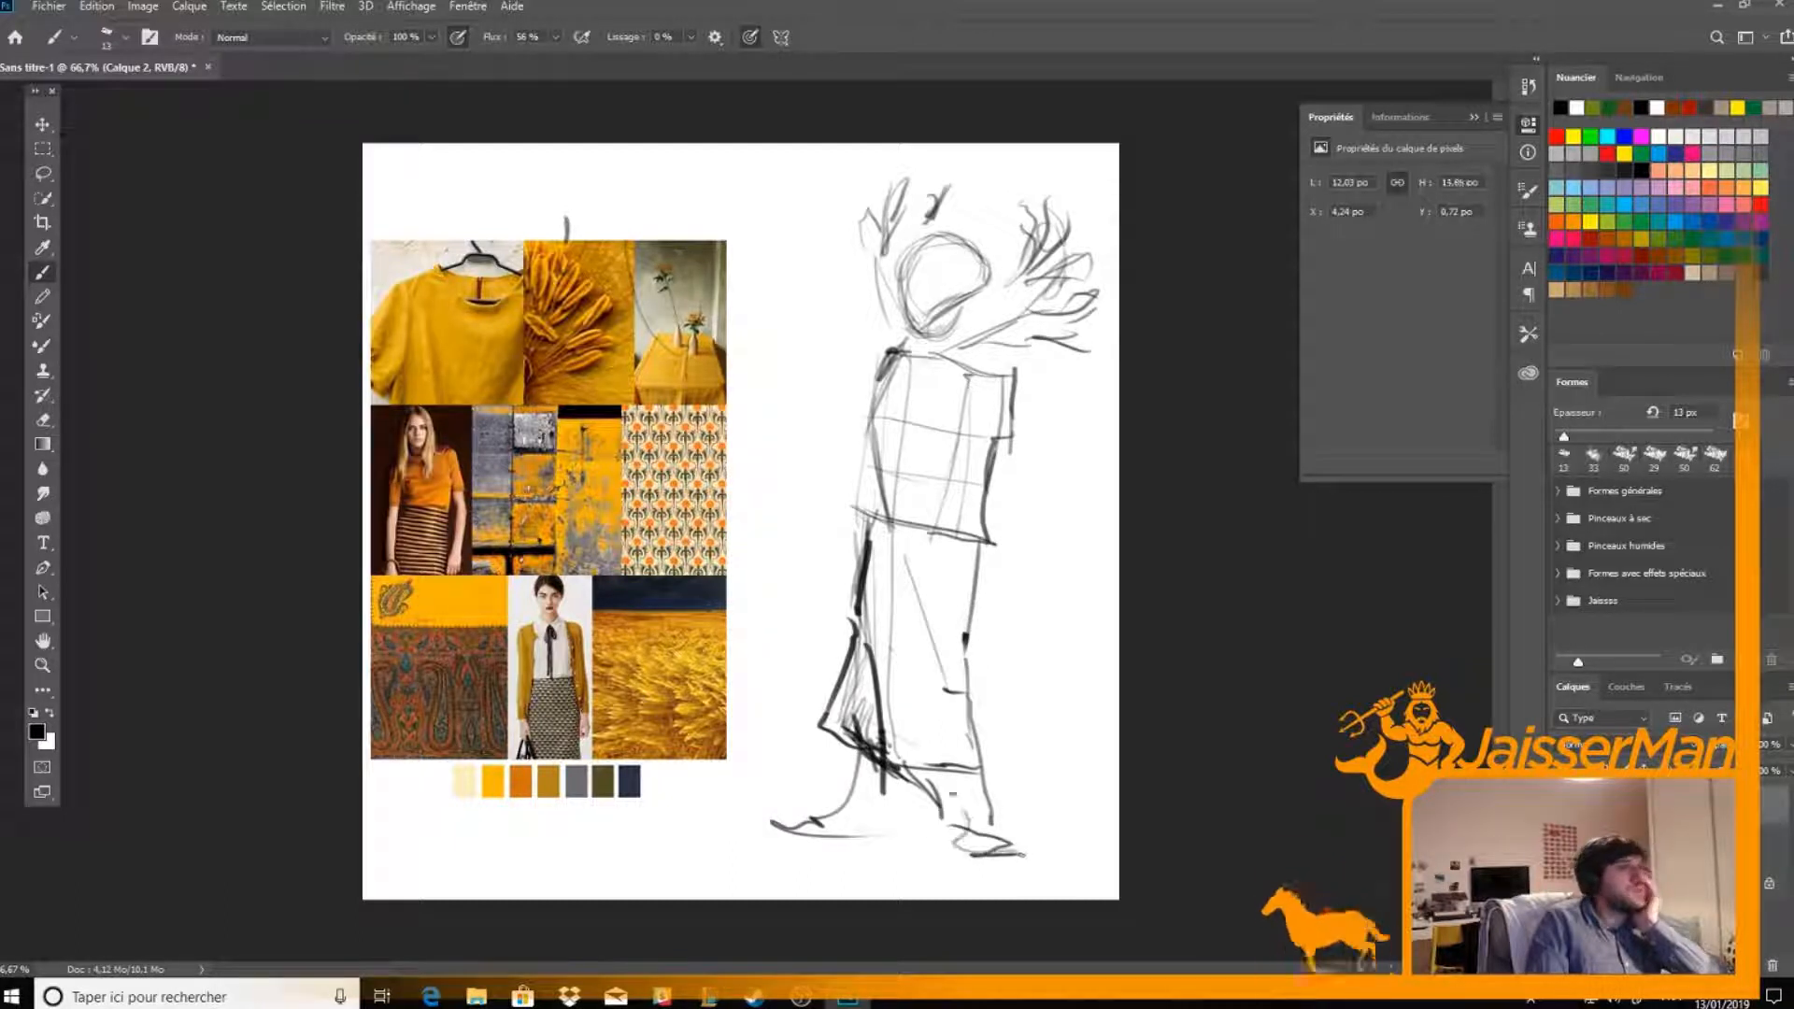
# Draw both bent arms from the shoulders, with the hands ending near the hips
pyautogui.moveTo(888, 353)
pyautogui.mouseDown()
pyautogui.moveTo(862, 411)
pyautogui.moveTo(805, 453)
pyautogui.moveTo(815, 557)
pyautogui.mouseUp()
pyautogui.moveTo(1015, 397); pyautogui.dragTo(1068, 502)
pyautogui.moveTo(1065, 509)
pyautogui.mouseDown()
pyautogui.moveTo(1023, 549)
pyautogui.moveTo(972, 560)
pyautogui.moveTo(1023, 555)
pyautogui.mouseUp()
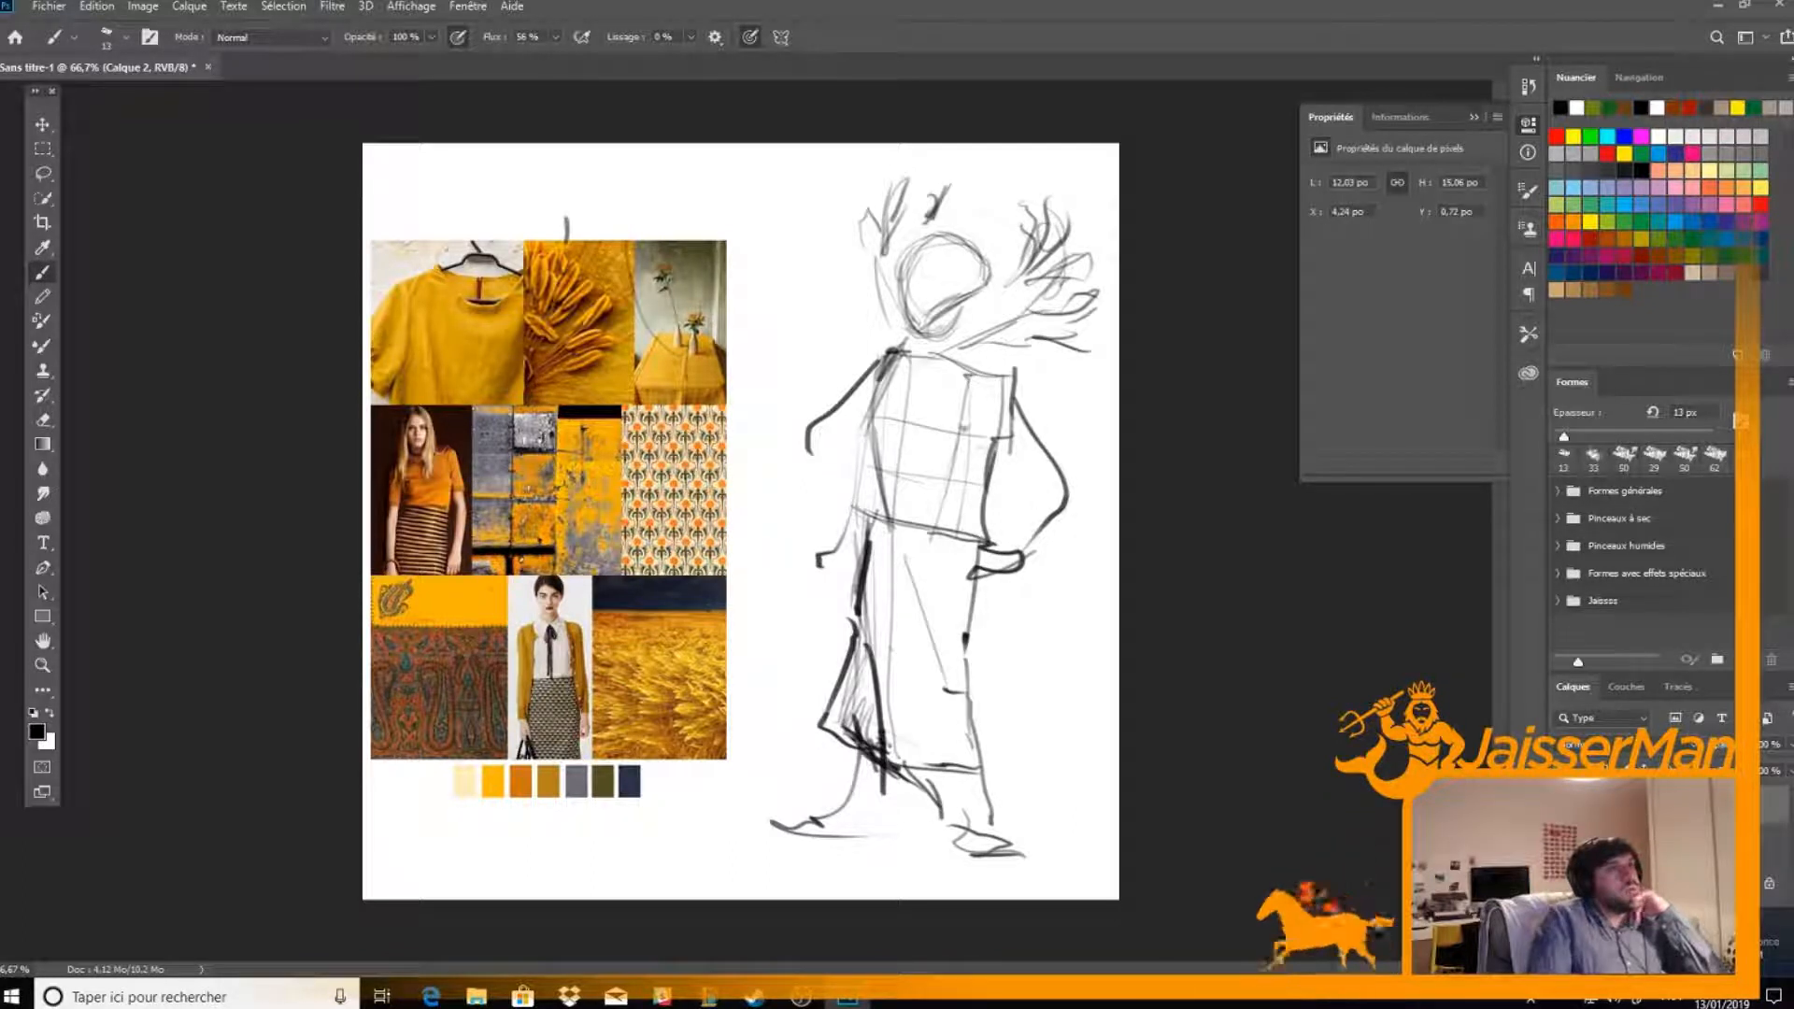
# Draw and hatch the top's short sleeve, neckline folds and shoulders with darker strokes
pyautogui.moveTo(1009, 381)
pyautogui.mouseDown()
pyautogui.moveTo(972, 402)
pyautogui.moveTo(976, 472)
pyautogui.moveTo(1063, 455)
pyautogui.moveTo(1022, 484)
pyautogui.moveTo(1075, 476)
pyautogui.moveTo(1000, 556)
pyautogui.moveTo(973, 483)
pyautogui.mouseUp()
pyautogui.moveTo(1065, 437)
pyautogui.mouseDown()
pyautogui.moveTo(972, 485)
pyautogui.moveTo(919, 374)
pyautogui.moveTo(925, 469)
pyautogui.mouseUp()
pyautogui.moveTo(953, 383)
pyautogui.mouseDown()
pyautogui.moveTo(897, 431)
pyautogui.moveTo(883, 385)
pyautogui.moveTo(844, 436)
pyautogui.moveTo(952, 391)
pyautogui.mouseUp()
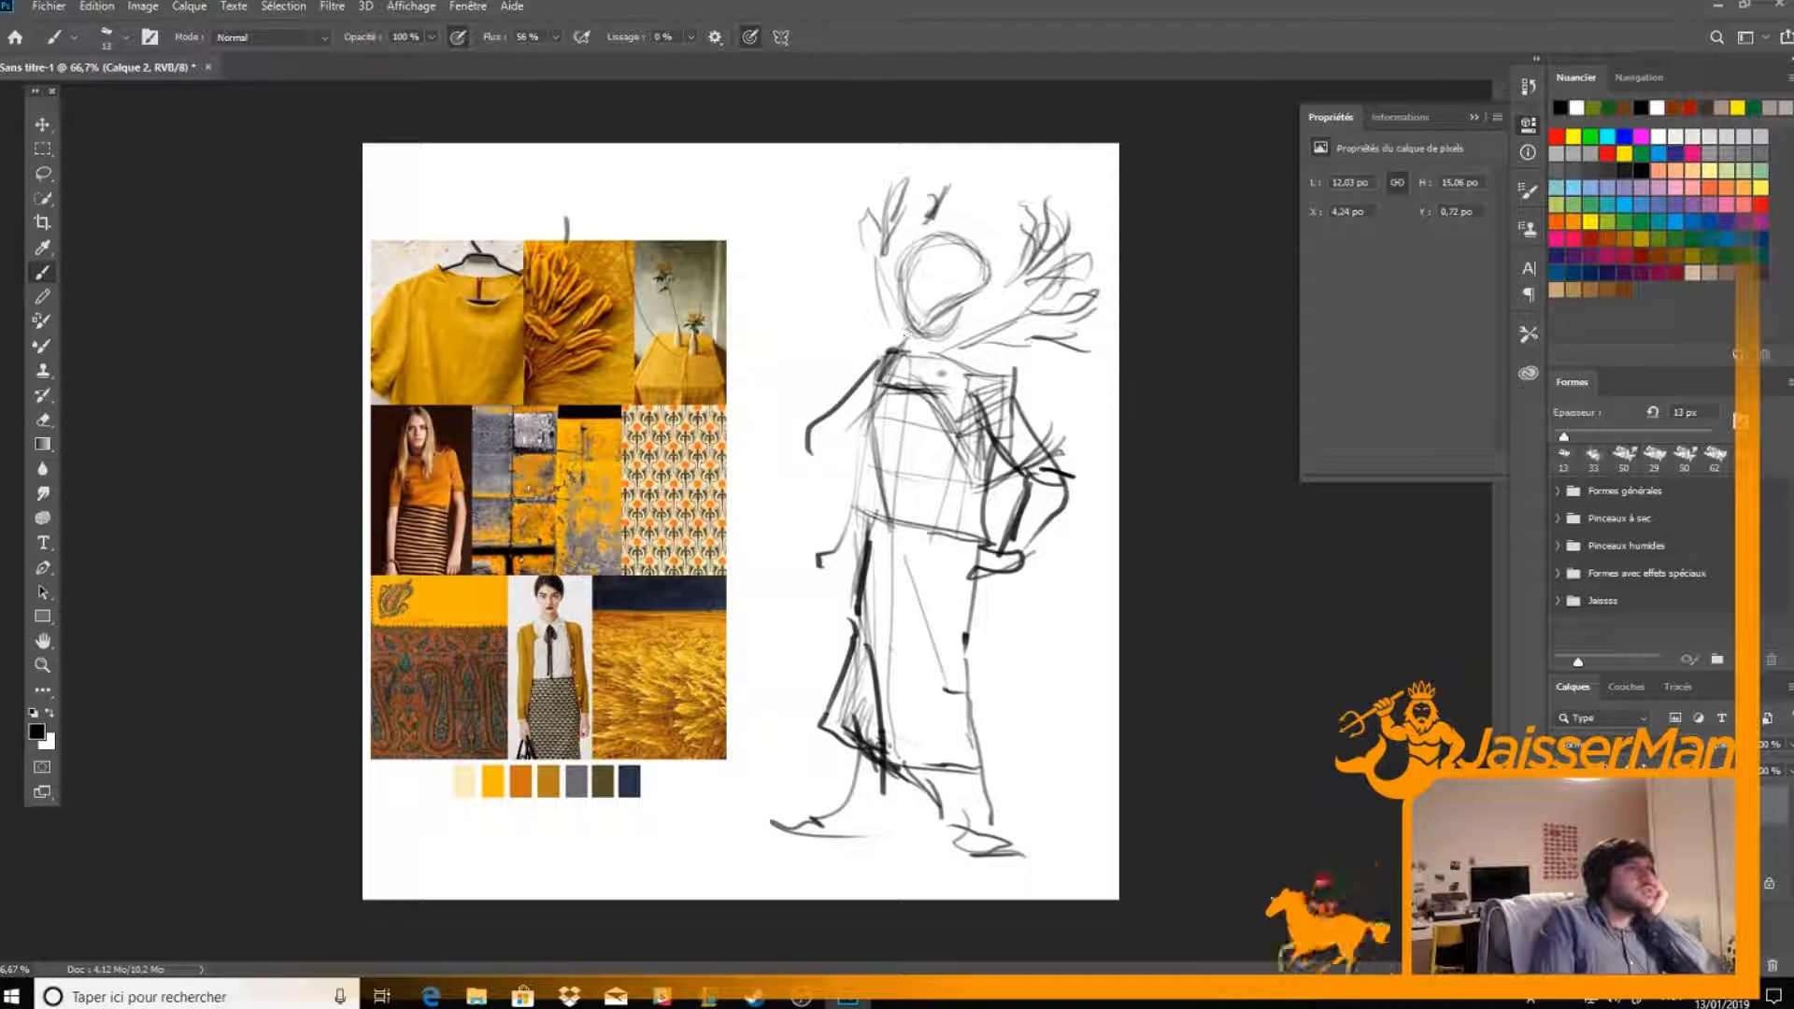
pyautogui.moveTo(925, 394); pyautogui.dragTo(971, 483)
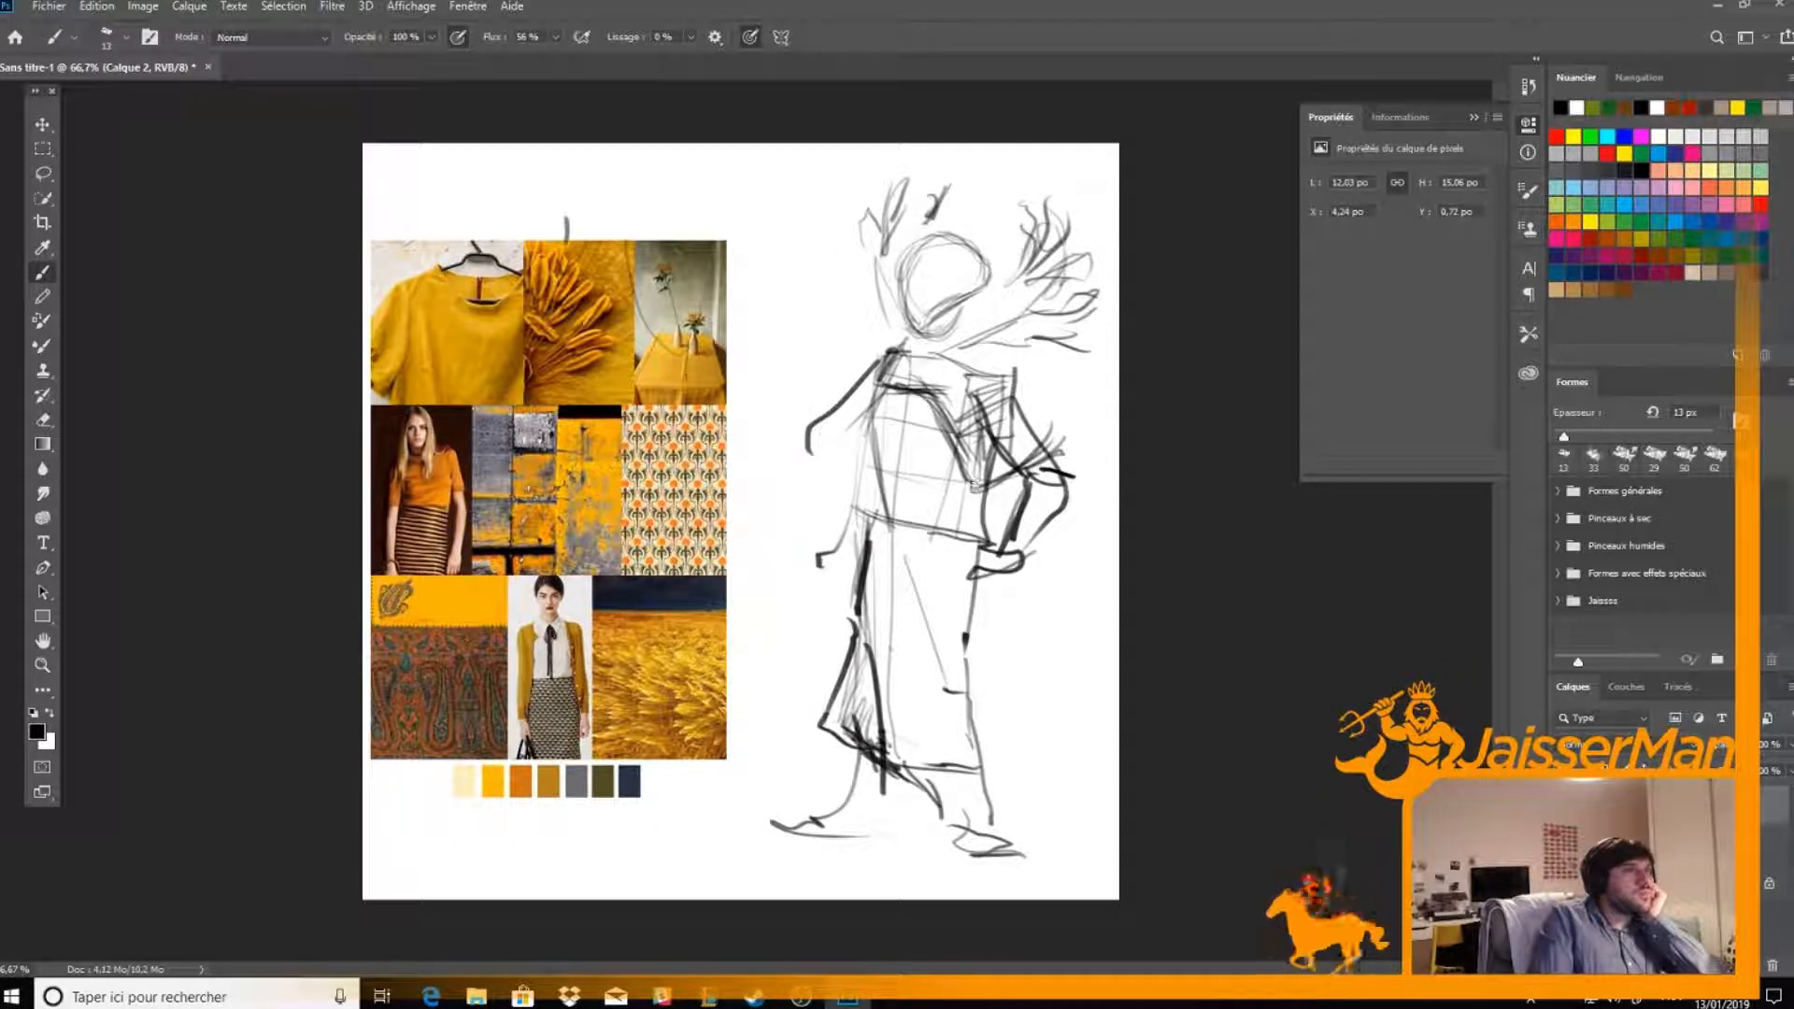
pyautogui.moveTo(1013, 371)
pyautogui.mouseDown()
pyautogui.moveTo(1003, 437)
pyautogui.moveTo(1058, 442)
pyautogui.moveTo(1019, 473)
pyautogui.moveTo(957, 422)
pyautogui.mouseUp()
pyautogui.moveTo(878, 355)
pyautogui.mouseDown()
pyautogui.moveTo(852, 399)
pyautogui.moveTo(866, 371)
pyautogui.moveTo(881, 426)
pyautogui.moveTo(946, 447)
pyautogui.mouseUp()
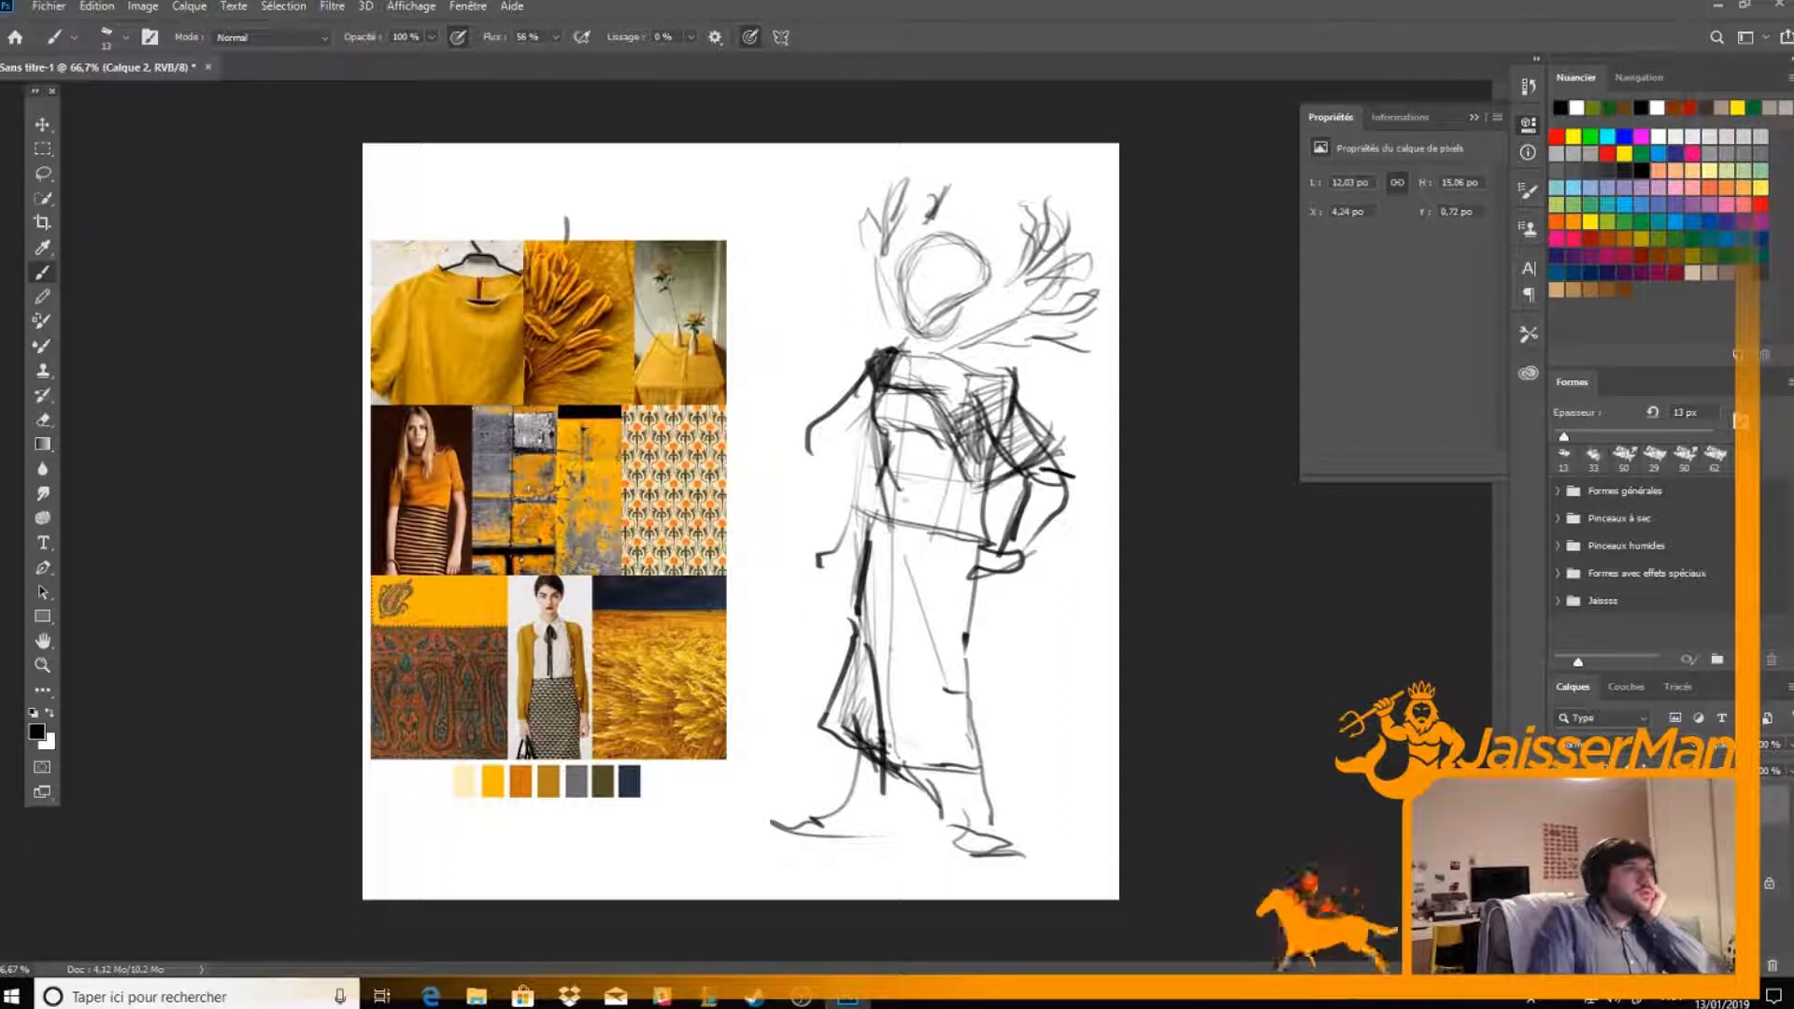
# Draw the waistline across the bottom of the top and fill the midriff with diagonal hatching
pyautogui.moveTo(883, 476)
pyautogui.mouseDown()
pyautogui.moveTo(956, 492)
pyautogui.moveTo(969, 488)
pyautogui.mouseUp()
pyautogui.moveTo(939, 428)
pyautogui.mouseDown()
pyautogui.moveTo(888, 477)
pyautogui.moveTo(916, 486)
pyautogui.moveTo(874, 512)
pyautogui.mouseUp()
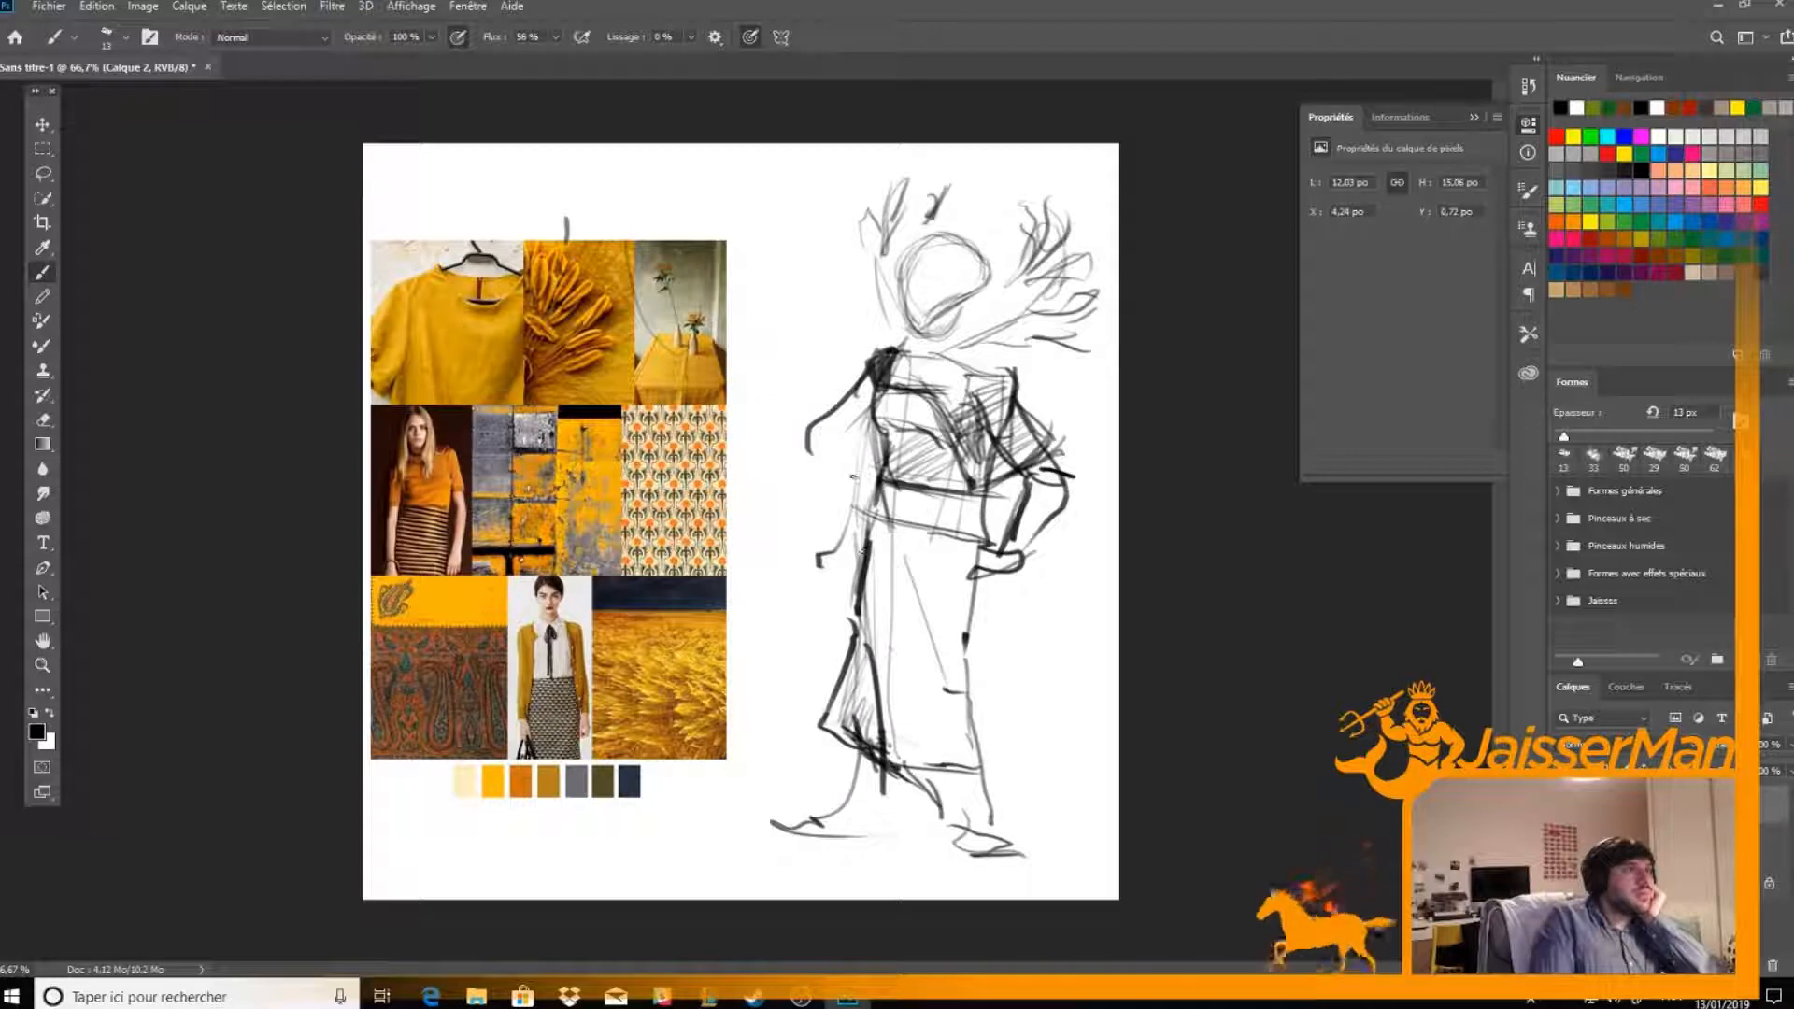
# Sketch the first row of hanging rectangular panels below the waist
pyautogui.moveTo(877, 498); pyautogui.dragTo(845, 584)
pyautogui.moveTo(914, 529); pyautogui.dragTo(852, 584)
pyautogui.moveTo(911, 478)
pyautogui.mouseDown()
pyautogui.moveTo(897, 575)
pyautogui.moveTo(847, 624)
pyautogui.mouseUp()
pyautogui.moveTo(903, 567); pyautogui.dragTo(949, 574)
pyautogui.moveTo(942, 496); pyautogui.dragTo(932, 594)
pyautogui.moveTo(910, 580); pyautogui.dragTo(963, 592)
pyautogui.moveTo(962, 531)
pyautogui.mouseDown()
pyautogui.moveTo(962, 592)
pyautogui.moveTo(991, 615)
pyautogui.mouseUp()
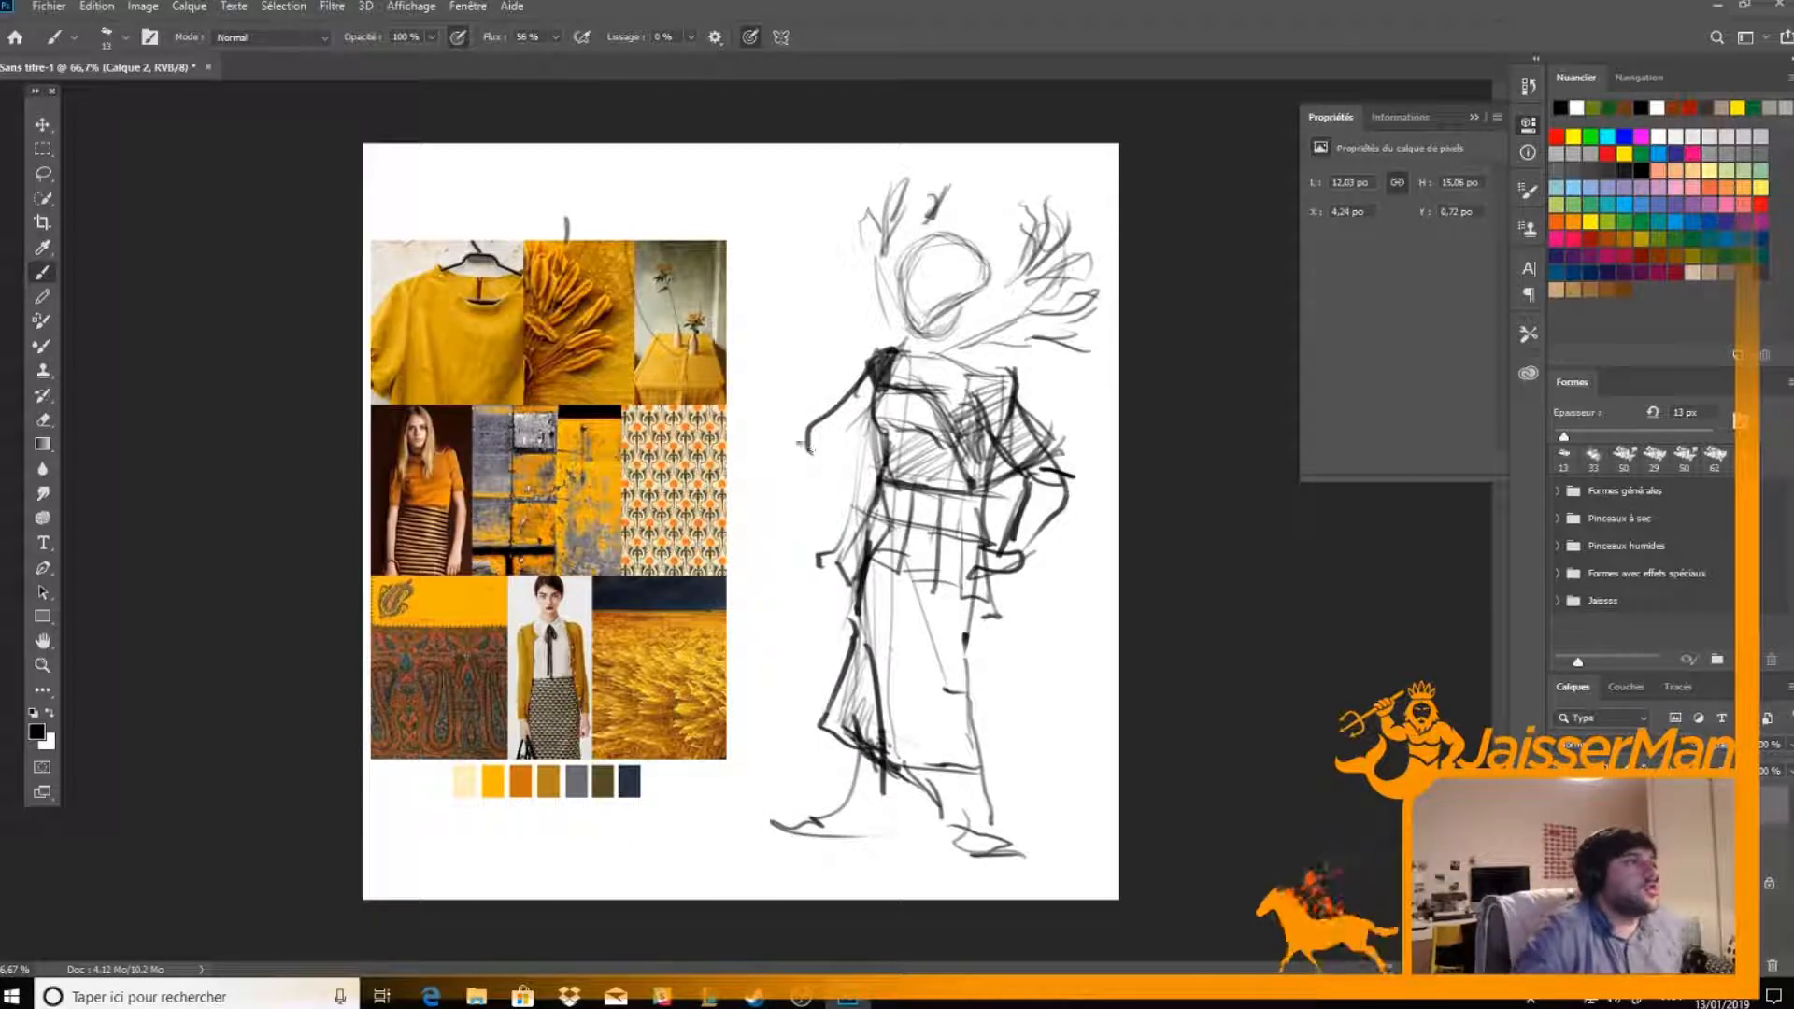
# Add the middle rows of overlapping rectangular panels down the skirt
pyautogui.moveTo(866, 584)
pyautogui.mouseDown()
pyautogui.moveTo(871, 624)
pyautogui.moveTo(899, 630)
pyautogui.mouseUp()
pyautogui.moveTo(900, 564)
pyautogui.mouseDown()
pyautogui.moveTo(897, 630)
pyautogui.moveTo(898, 588)
pyautogui.moveTo(942, 639)
pyautogui.mouseUp()
pyautogui.moveTo(934, 581); pyautogui.dragTo(934, 641)
pyautogui.moveTo(932, 600)
pyautogui.mouseDown()
pyautogui.moveTo(957, 643)
pyautogui.moveTo(1000, 645)
pyautogui.mouseUp()
pyautogui.moveTo(992, 613); pyautogui.dragTo(998, 641)
pyautogui.moveTo(844, 592); pyautogui.dragTo(839, 646)
pyautogui.moveTo(843, 600)
pyautogui.mouseDown()
pyautogui.moveTo(837, 653)
pyautogui.moveTo(881, 673)
pyautogui.mouseUp()
pyautogui.moveTo(867, 644)
pyautogui.mouseDown()
pyautogui.moveTo(883, 671)
pyautogui.moveTo(838, 664)
pyautogui.moveTo(969, 691)
pyautogui.mouseUp()
pyautogui.moveTo(969, 691); pyautogui.dragTo(1011, 683)
pyautogui.moveTo(1005, 658); pyautogui.dragTo(1007, 682)
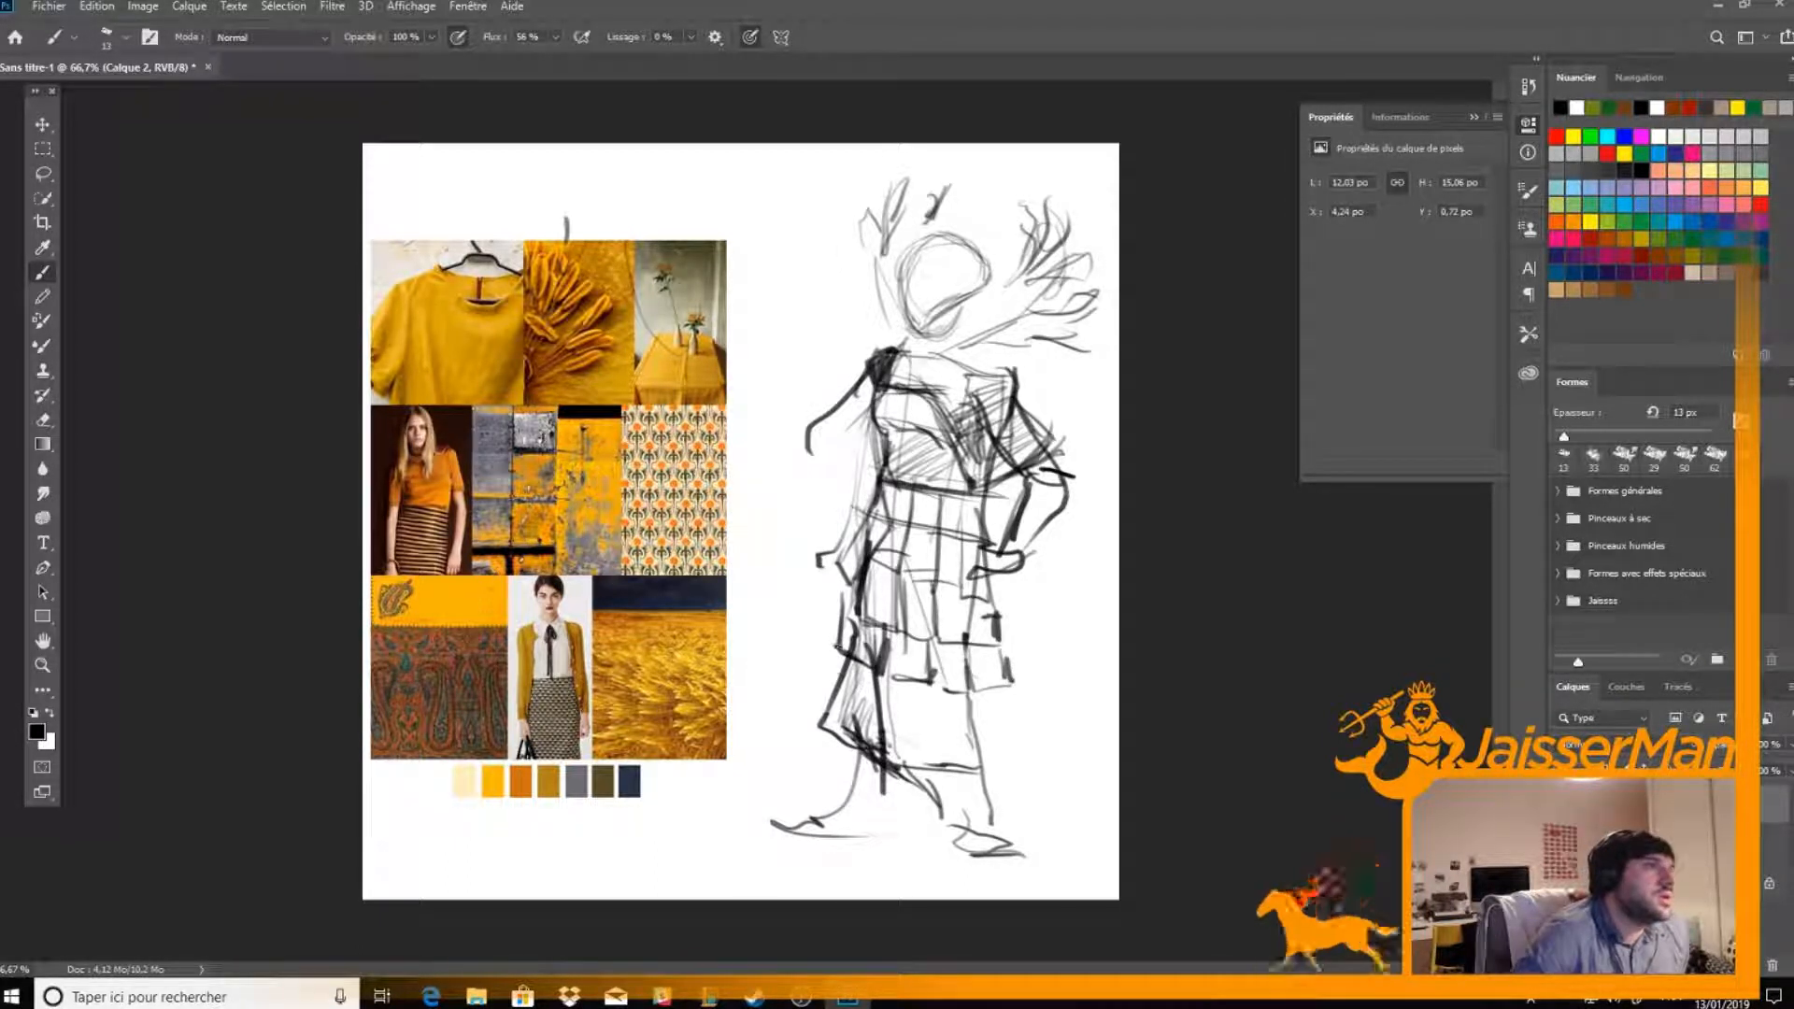
# Continue the rectangular panels down to the skirt's hem, widening the flare toward the bottom
pyautogui.moveTo(840, 663)
pyautogui.mouseDown()
pyautogui.moveTo(834, 696)
pyautogui.moveTo(928, 719)
pyautogui.mouseUp()
pyautogui.moveTo(925, 680); pyautogui.dragTo(931, 725)
pyautogui.moveTo(921, 735); pyautogui.dragTo(972, 737)
pyautogui.moveTo(963, 696); pyautogui.dragTo(1019, 734)
pyautogui.moveTo(1009, 689); pyautogui.dragTo(1016, 733)
pyautogui.moveTo(826, 721); pyautogui.dragTo(865, 739)
pyautogui.moveTo(861, 736)
pyautogui.mouseDown()
pyautogui.moveTo(869, 703)
pyautogui.moveTo(865, 750)
pyautogui.mouseUp()
pyautogui.moveTo(921, 725); pyautogui.dragTo(918, 771)
pyautogui.moveTo(903, 773); pyautogui.dragTo(1026, 772)
pyautogui.moveTo(1016, 735); pyautogui.dragTo(1018, 772)
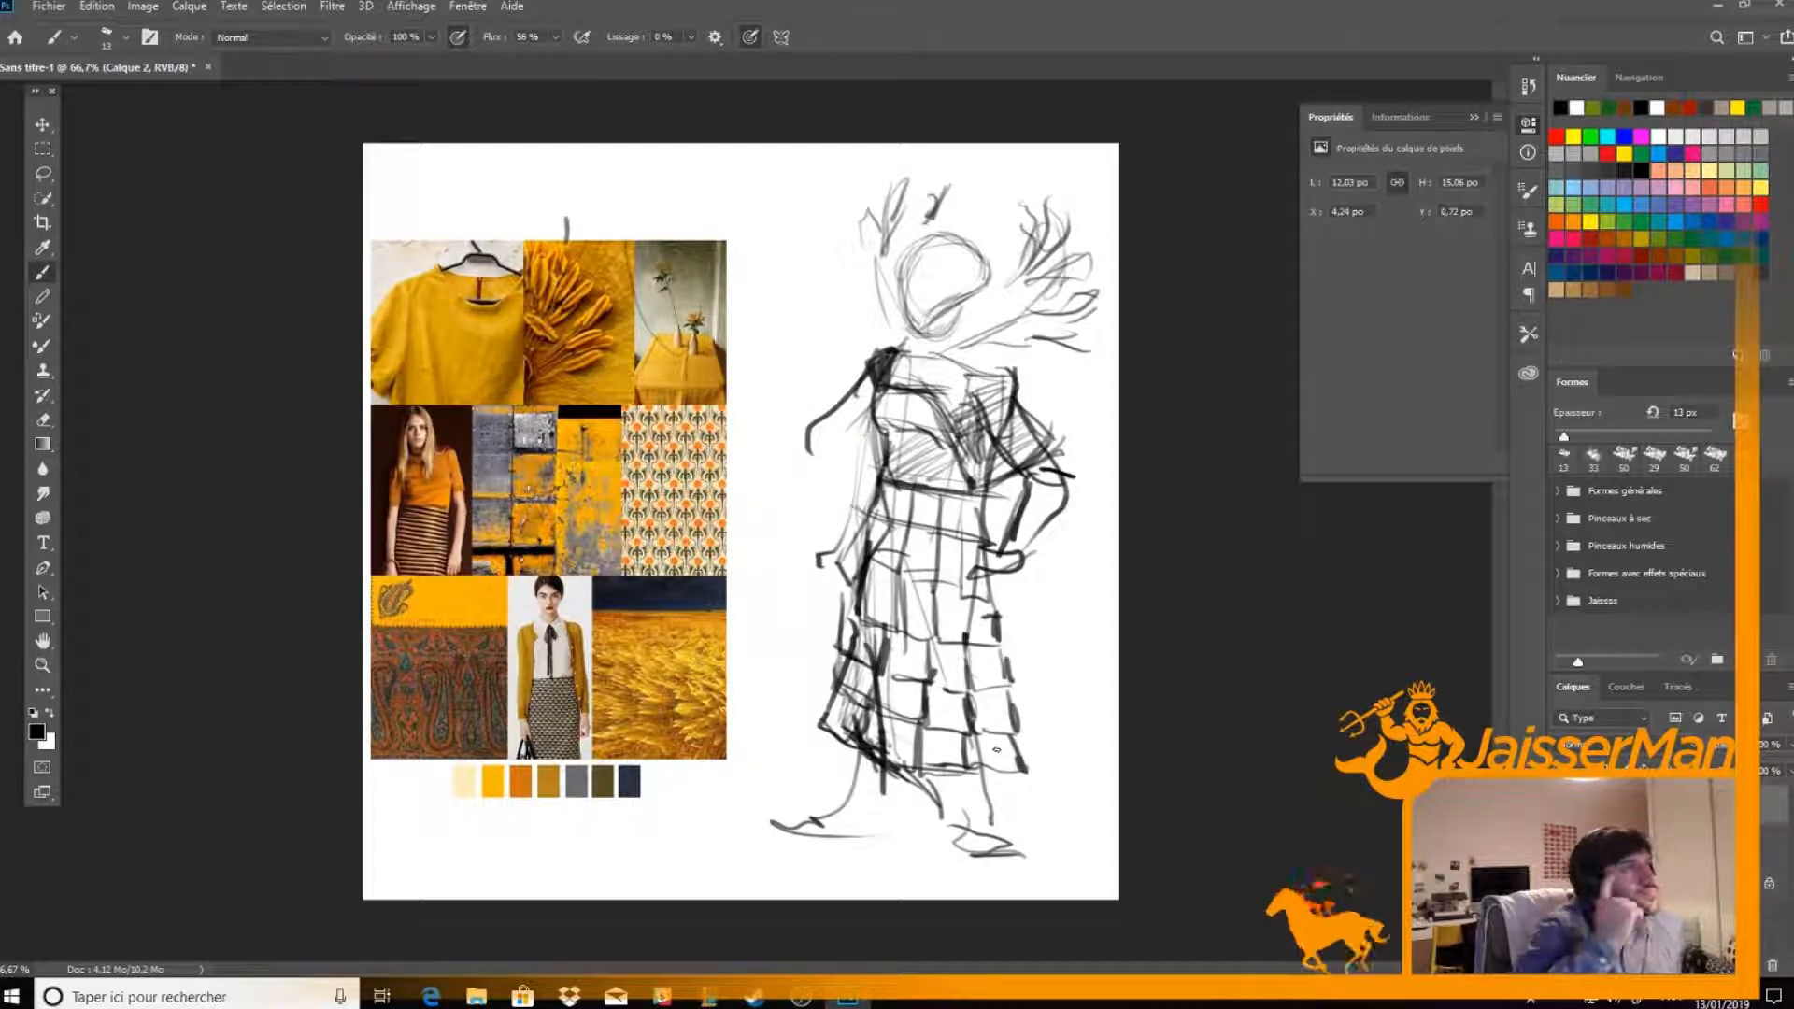
# Darken the edges of the upper skirt panels around the hips
pyautogui.moveTo(873, 553); pyautogui.dragTo(900, 566)
pyautogui.moveTo(863, 516)
pyautogui.mouseDown()
pyautogui.moveTo(911, 526)
pyautogui.moveTo(894, 568)
pyautogui.mouseUp()
pyautogui.moveTo(893, 561); pyautogui.dragTo(944, 560)
pyautogui.moveTo(907, 524)
pyautogui.mouseDown()
pyautogui.moveTo(944, 536)
pyautogui.moveTo(899, 565)
pyautogui.moveTo(931, 575)
pyautogui.mouseUp()
pyautogui.moveTo(930, 561)
pyautogui.mouseDown()
pyautogui.moveTo(986, 579)
pyautogui.moveTo(962, 553)
pyautogui.mouseUp()
pyautogui.moveTo(946, 580); pyautogui.dragTo(976, 572)
pyautogui.moveTo(981, 536); pyautogui.dragTo(977, 572)
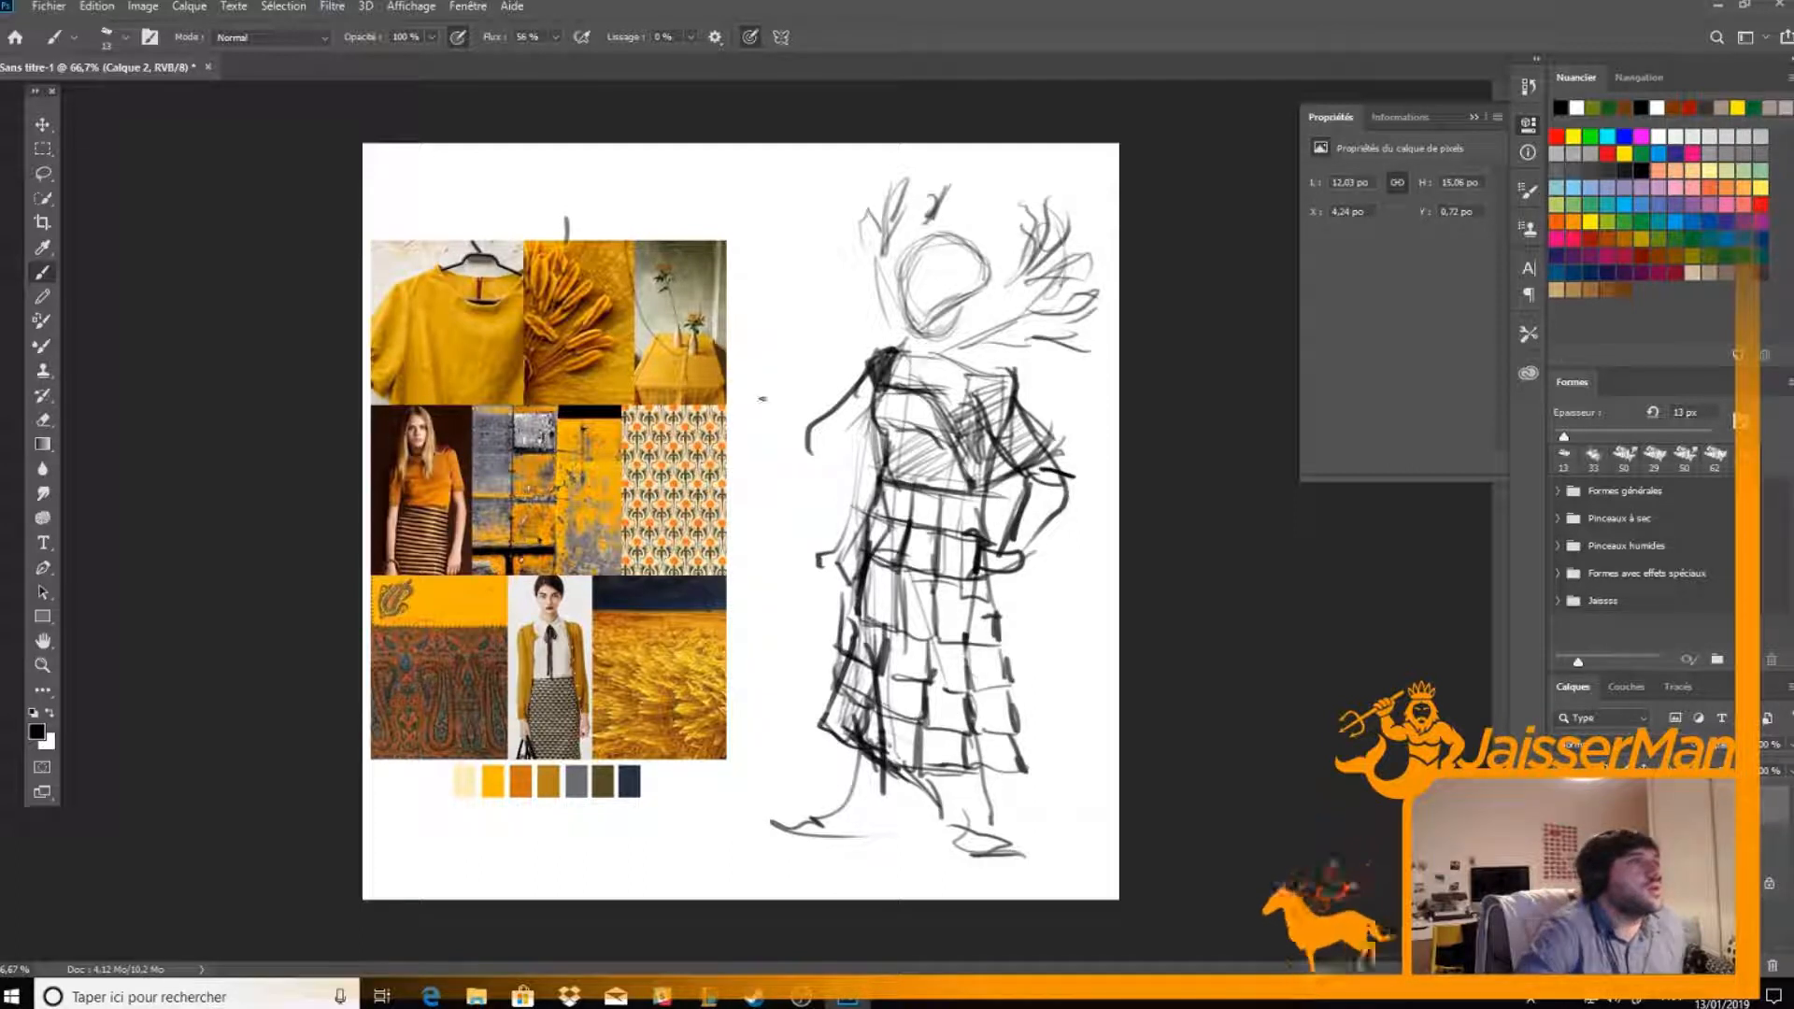
# Undo the trial arm stroke and redraw the arm straight down along the torso to a hand beside the hip
pyautogui.moveTo(838, 411)
pyautogui.mouseDown()
pyautogui.moveTo(810, 451)
pyautogui.moveTo(887, 353)
pyautogui.moveTo(866, 479)
pyautogui.moveTo(811, 573)
pyautogui.moveTo(852, 585)
pyautogui.mouseUp()
pyautogui.hotkey('ctrl', 'z')
pyautogui.moveTo(867, 515)
pyautogui.mouseDown()
pyautogui.moveTo(851, 565)
pyautogui.moveTo(869, 484)
pyautogui.moveTo(820, 589)
pyautogui.mouseUp()
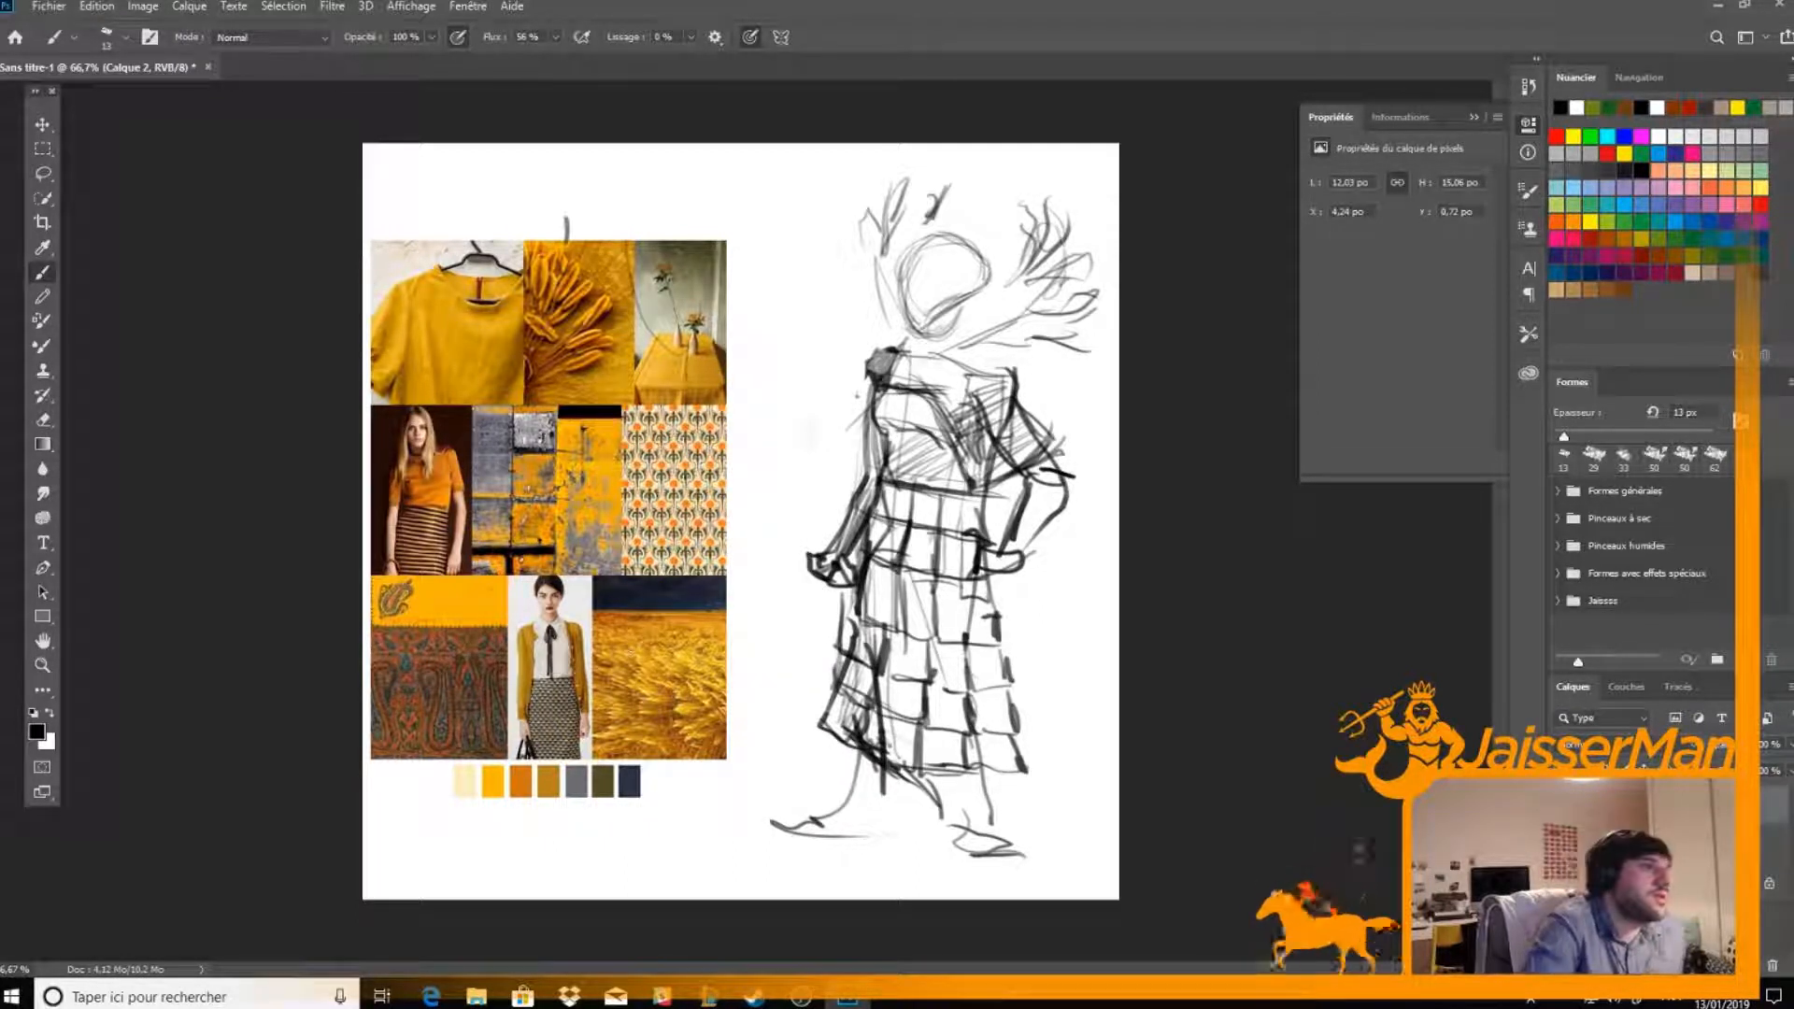
# Trace the patterned skirt of the cardigan model and mark the striped skirt on the mood board, then touch up the torso edge
pyautogui.moveTo(524, 677); pyautogui.dragTo(589, 677)
pyautogui.moveTo(526, 675)
pyautogui.mouseDown()
pyautogui.moveTo(583, 677)
pyautogui.moveTo(532, 743)
pyautogui.mouseUp()
pyautogui.moveTo(539, 676); pyautogui.dragTo(576, 677)
pyautogui.moveTo(576, 677); pyautogui.dragTo(580, 758)
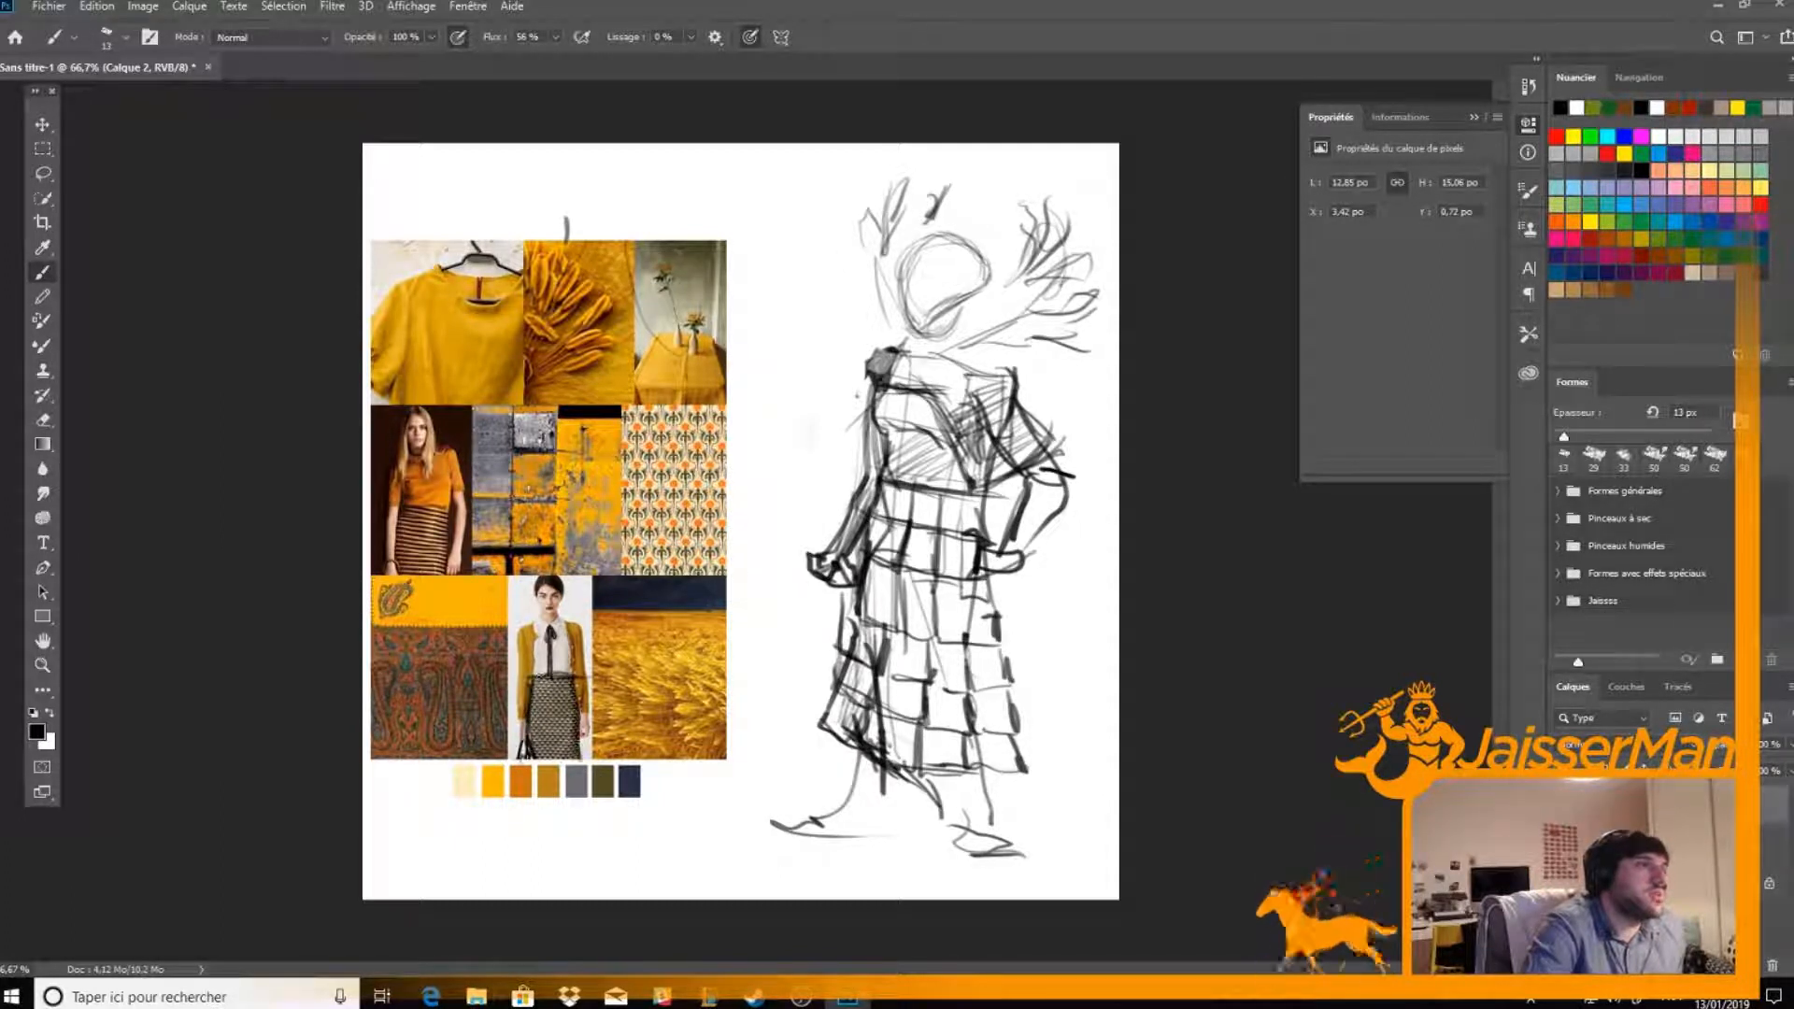
pyautogui.moveTo(391, 510)
pyautogui.mouseDown()
pyautogui.moveTo(455, 510)
pyautogui.moveTo(391, 558)
pyautogui.moveTo(445, 598)
pyautogui.mouseUp()
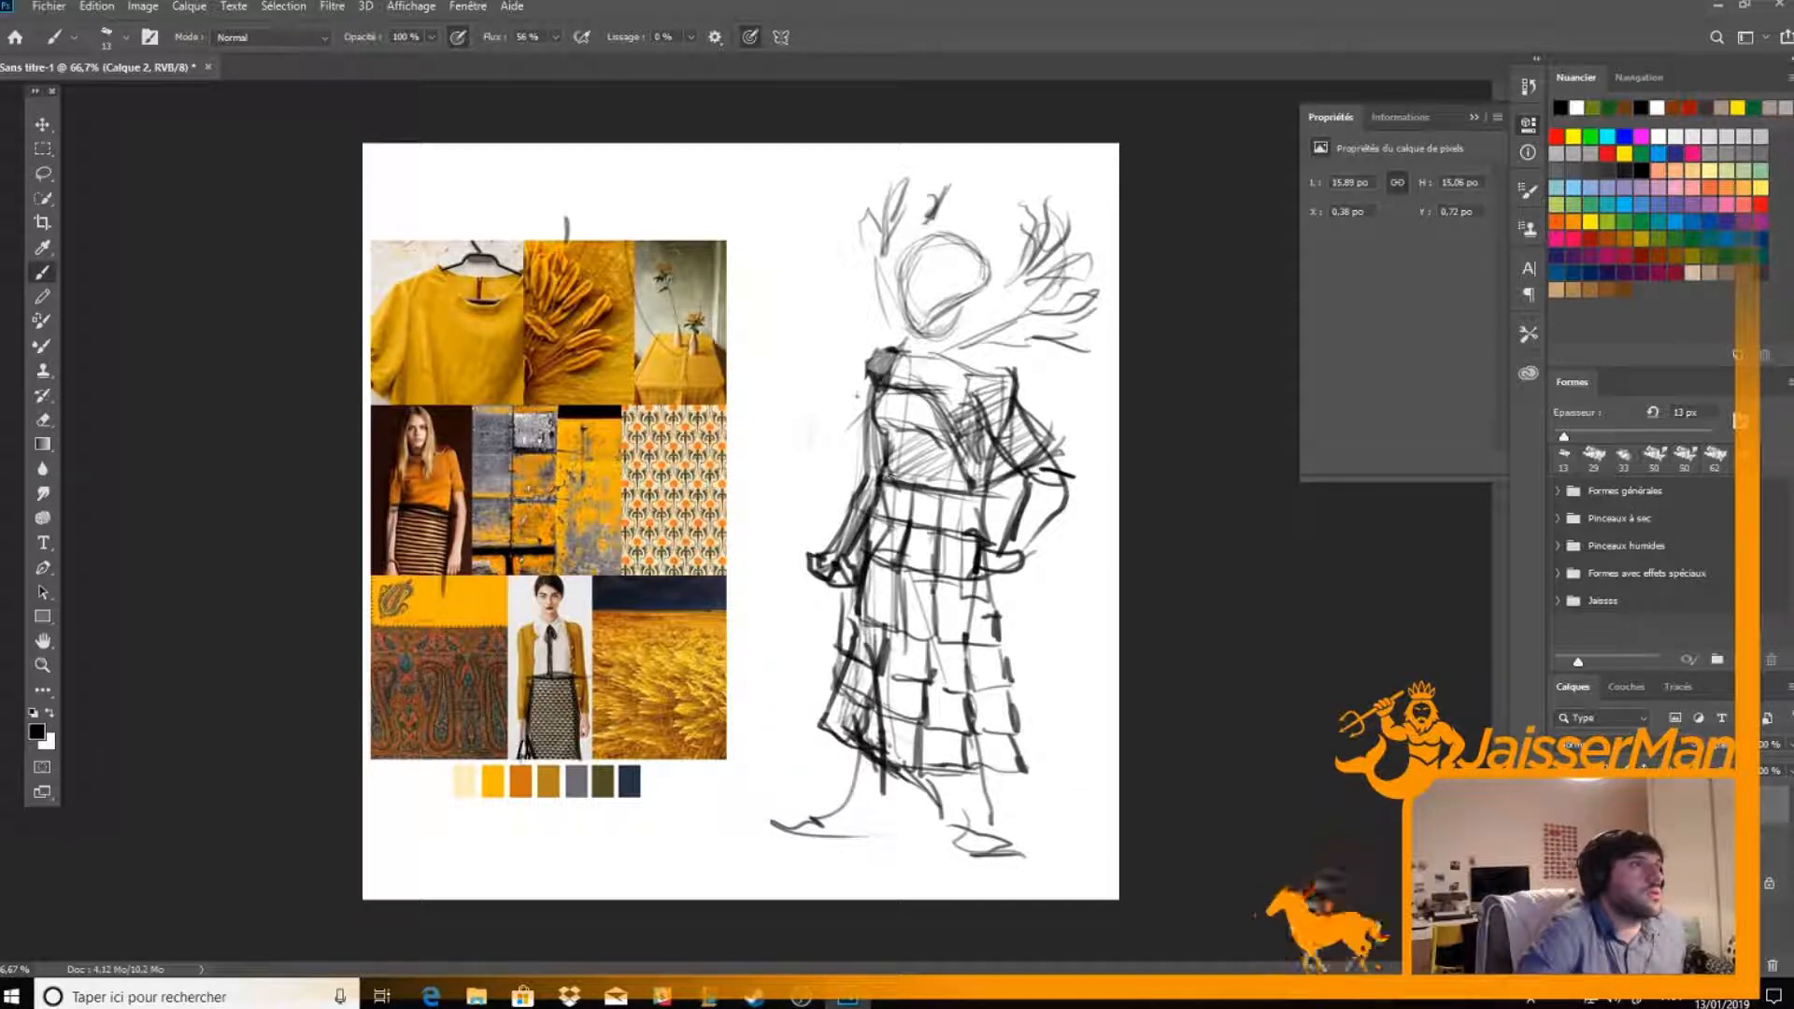
pyautogui.moveTo(876, 400)
pyautogui.mouseDown()
pyautogui.moveTo(888, 433)
pyautogui.moveTo(884, 409)
pyautogui.mouseUp()
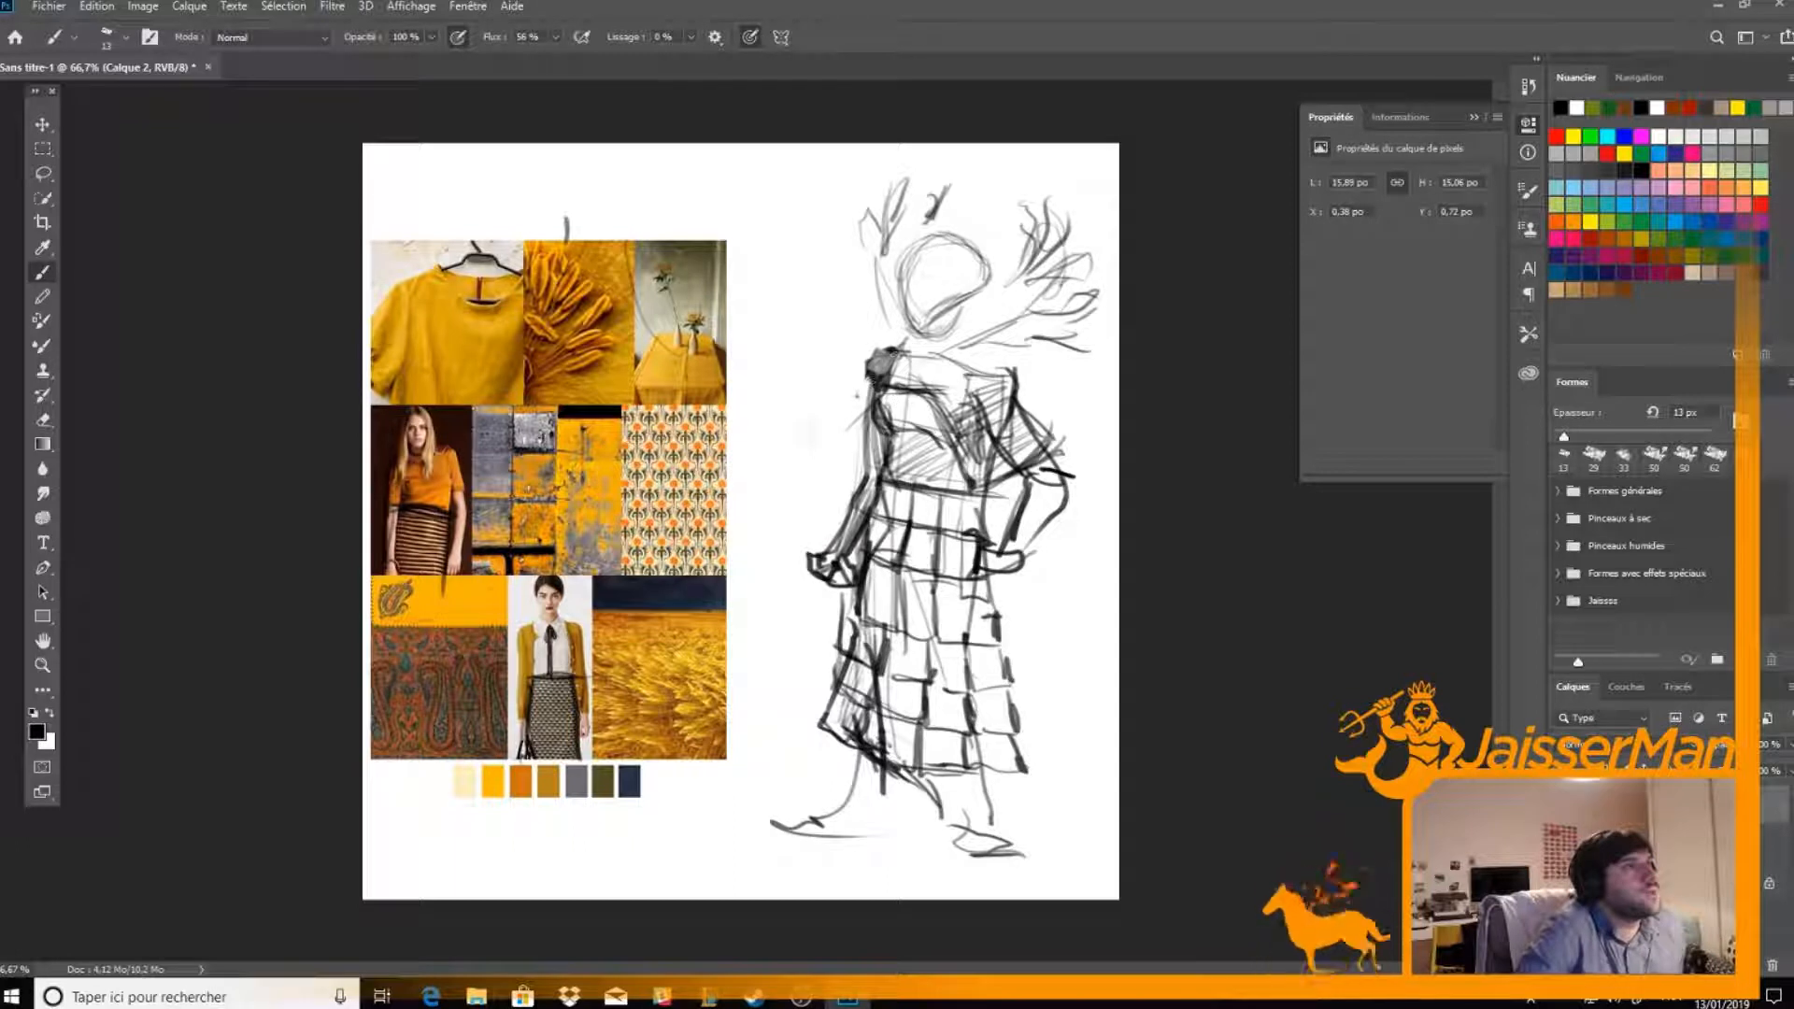
# Darken the shoulder and upper arm edge, then draw the neckline and neck of the character's top
pyautogui.moveTo(894, 353)
pyautogui.mouseDown()
pyautogui.moveTo(869, 396)
pyautogui.moveTo(864, 484)
pyautogui.mouseUp()
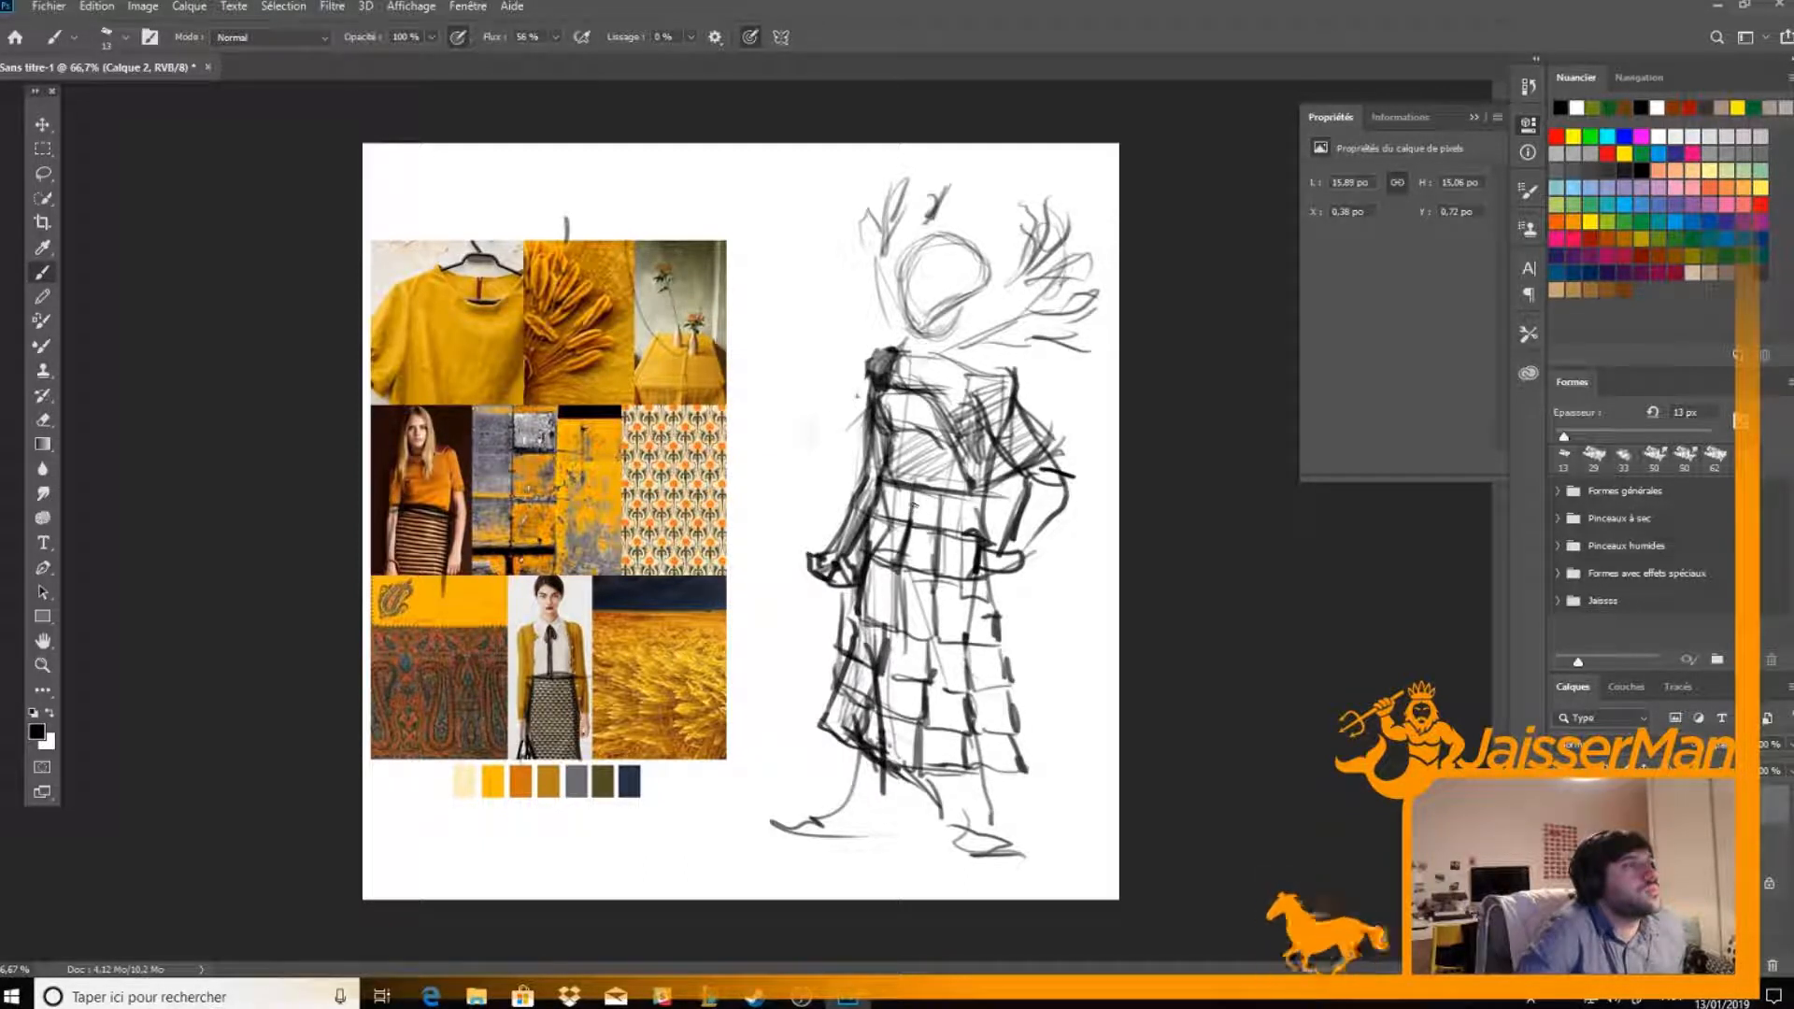
pyautogui.moveTo(901, 390)
pyautogui.mouseDown()
pyautogui.moveTo(963, 462)
pyautogui.moveTo(968, 409)
pyautogui.moveTo(984, 437)
pyautogui.moveTo(983, 402)
pyautogui.moveTo(1000, 412)
pyautogui.moveTo(962, 362)
pyautogui.moveTo(899, 351)
pyautogui.moveTo(950, 368)
pyautogui.moveTo(910, 363)
pyautogui.moveTo(948, 358)
pyautogui.moveTo(919, 352)
pyautogui.mouseUp()
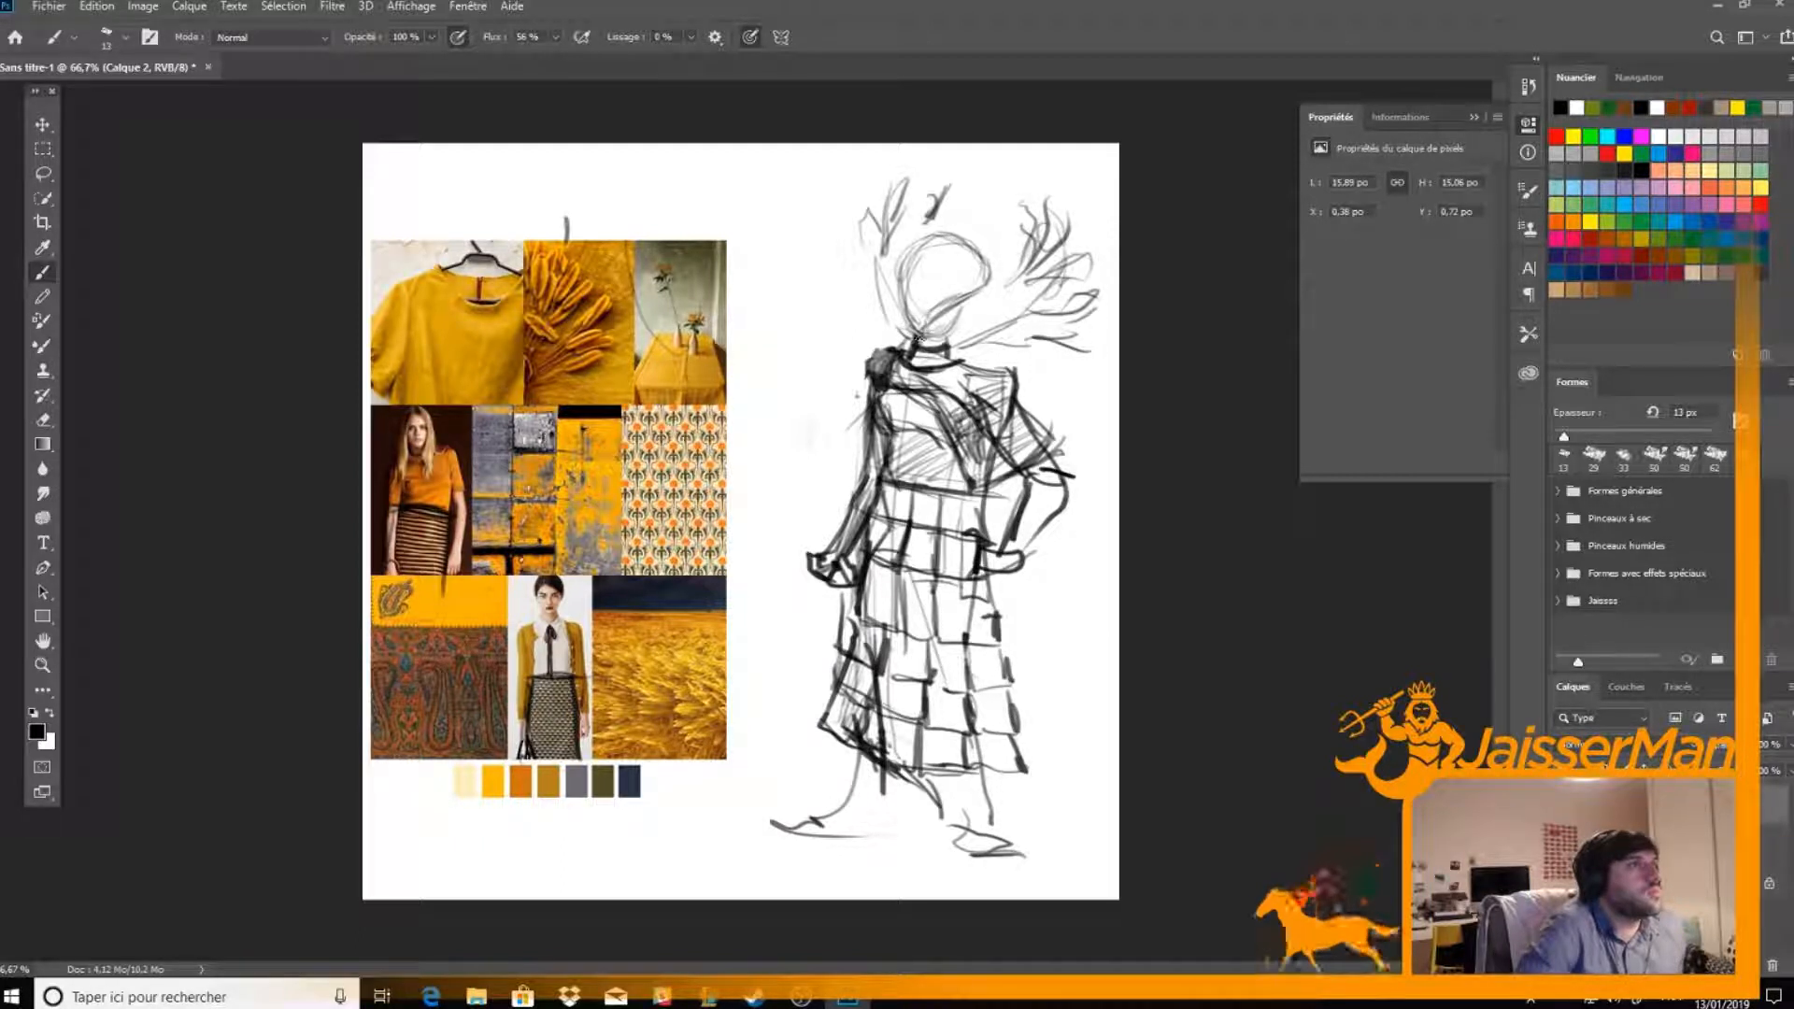
pyautogui.moveTo(940, 334)
pyautogui.mouseDown()
pyautogui.moveTo(935, 279)
pyautogui.moveTo(917, 323)
pyautogui.mouseUp()
# Draw the face outline, the parted hair around it and a shaded topknot above the head
pyautogui.moveTo(915, 256)
pyautogui.mouseDown()
pyautogui.moveTo(911, 328)
pyautogui.moveTo(956, 277)
pyautogui.moveTo(926, 325)
pyautogui.moveTo(906, 295)
pyautogui.mouseUp()
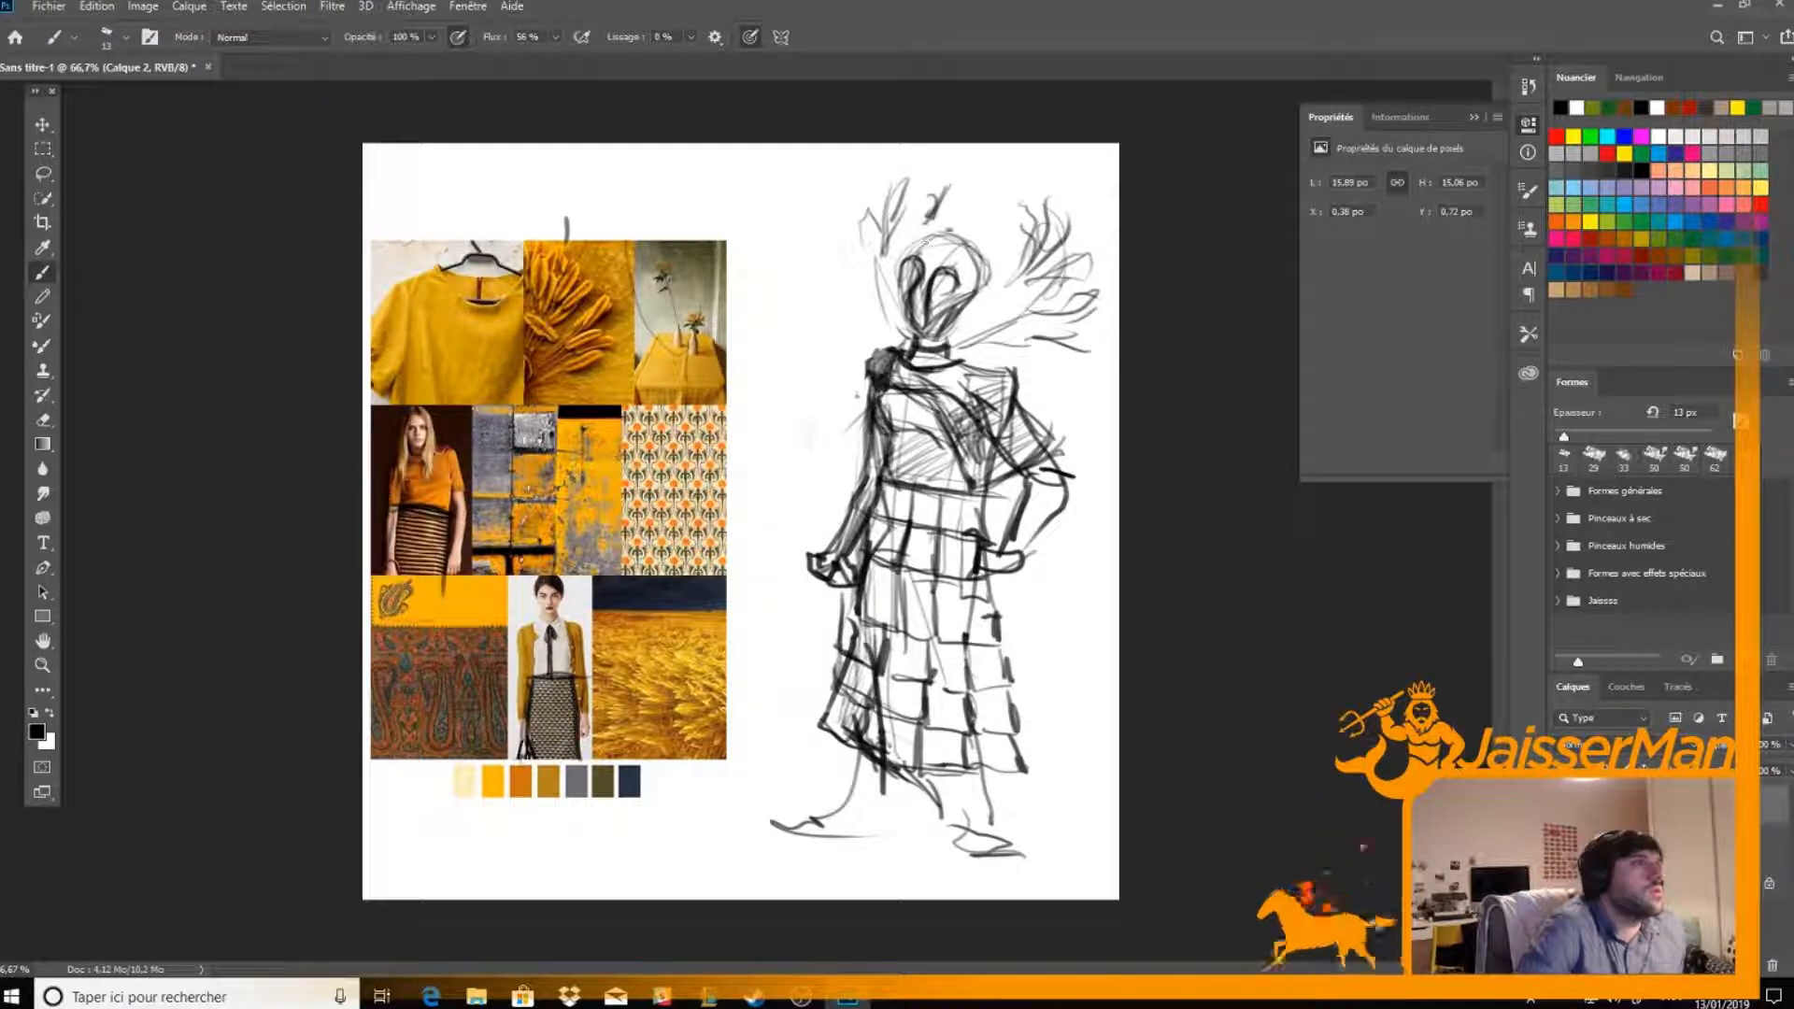
pyautogui.moveTo(960, 193)
pyautogui.mouseDown()
pyautogui.moveTo(932, 221)
pyautogui.moveTo(954, 245)
pyautogui.moveTo(947, 225)
pyautogui.moveTo(930, 249)
pyautogui.moveTo(948, 191)
pyautogui.moveTo(932, 233)
pyautogui.moveTo(991, 259)
pyautogui.moveTo(930, 233)
pyautogui.moveTo(930, 250)
pyautogui.mouseUp()
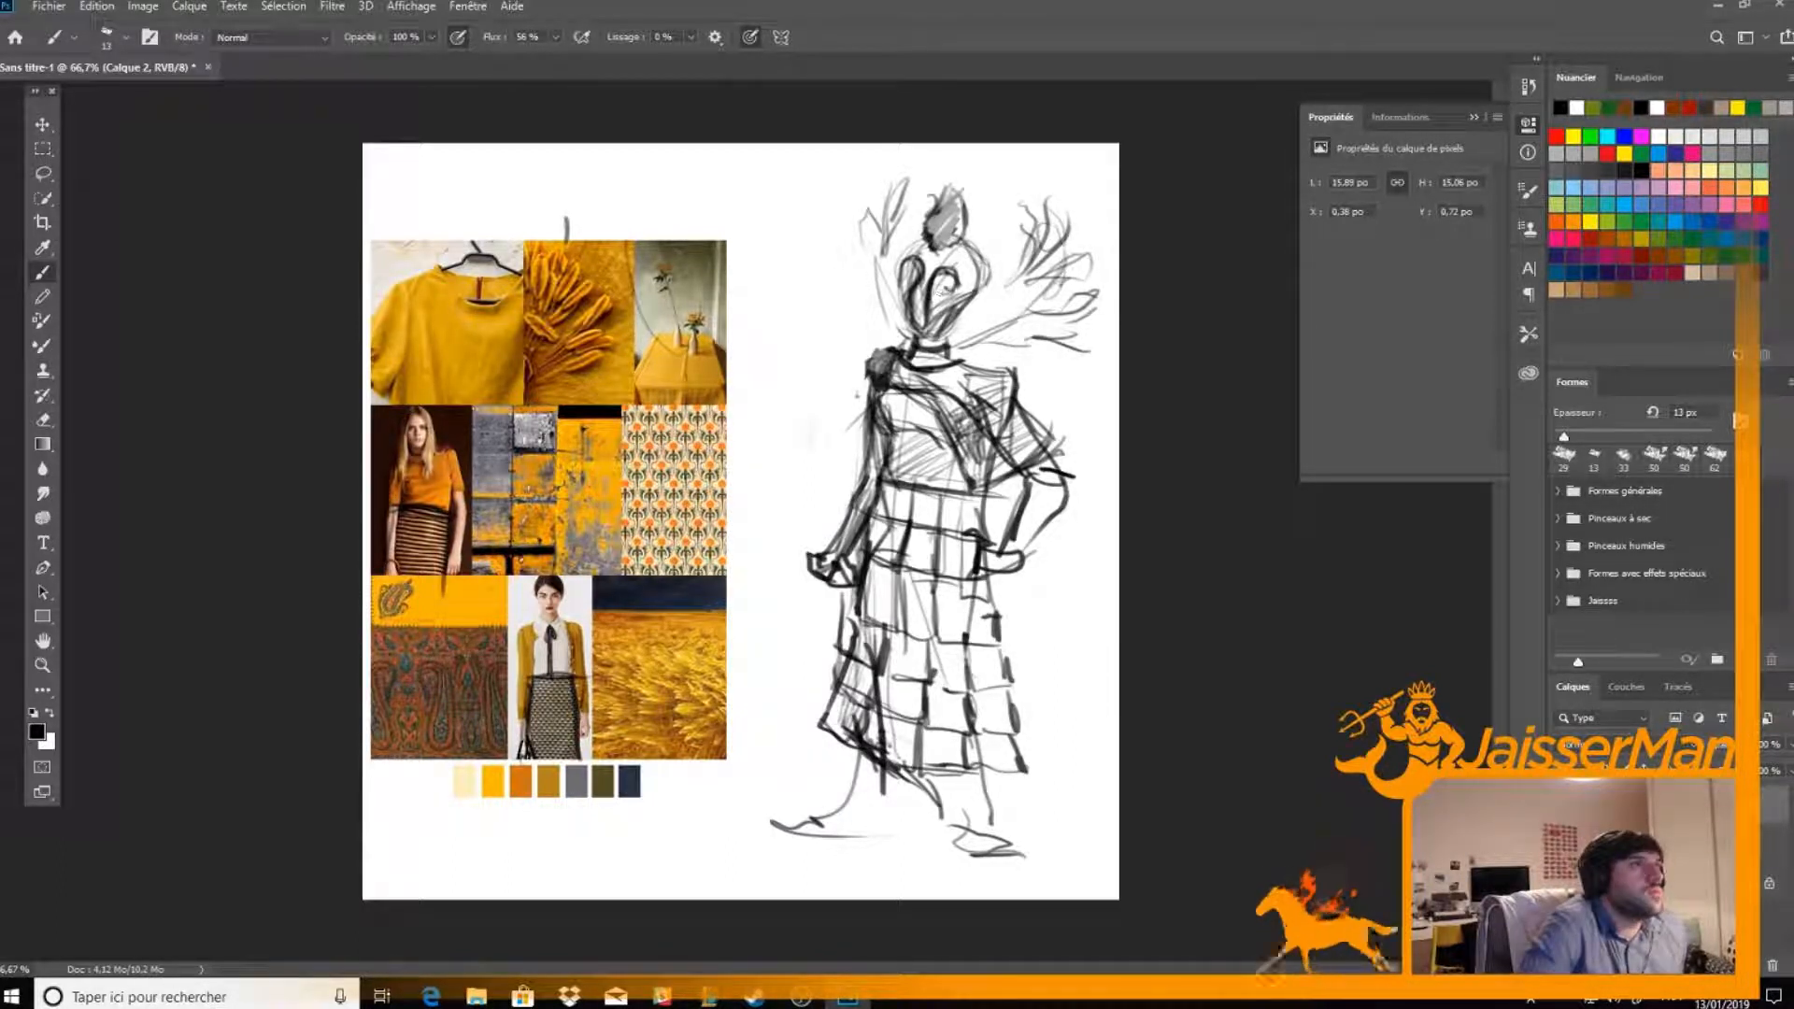
pyautogui.moveTo(973, 282)
pyautogui.mouseDown()
pyautogui.moveTo(953, 296)
pyautogui.moveTo(955, 254)
pyautogui.mouseUp()
pyautogui.moveTo(902, 259); pyautogui.dragTo(891, 276)
pyautogui.moveTo(904, 248)
pyautogui.mouseDown()
pyautogui.moveTo(892, 280)
pyautogui.moveTo(911, 242)
pyautogui.mouseUp()
pyautogui.moveTo(895, 271); pyautogui.dragTo(933, 239)
pyautogui.moveTo(895, 254)
pyautogui.mouseDown()
pyautogui.moveTo(934, 241)
pyautogui.moveTo(902, 281)
pyautogui.moveTo(927, 298)
pyautogui.moveTo(898, 290)
pyautogui.moveTo(947, 333)
pyautogui.mouseUp()
pyautogui.moveTo(936, 342); pyautogui.dragTo(961, 301)
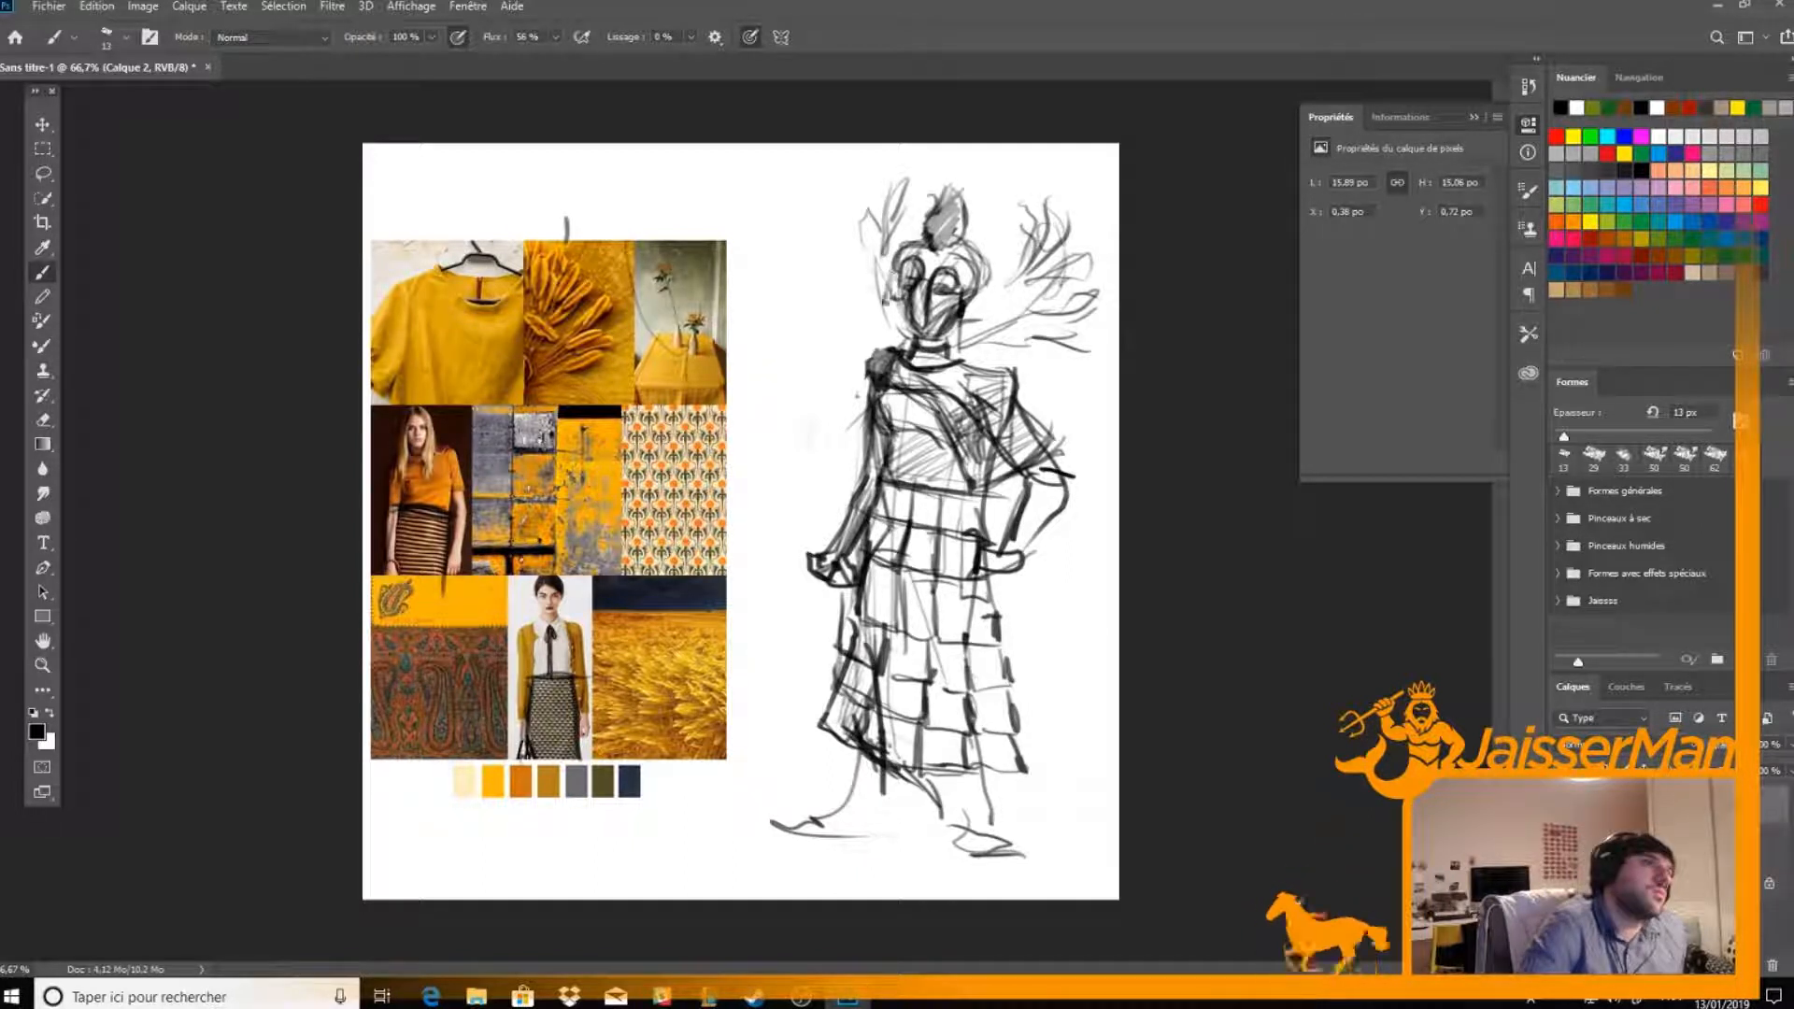
# Define the jaw and sketch the facial features with eyes, nose and mouth
pyautogui.moveTo(966, 301)
pyautogui.mouseDown()
pyautogui.moveTo(998, 313)
pyautogui.moveTo(983, 264)
pyautogui.moveTo(892, 254)
pyautogui.moveTo(880, 304)
pyautogui.moveTo(923, 261)
pyautogui.moveTo(922, 332)
pyautogui.mouseUp()
pyautogui.moveTo(923, 293)
pyautogui.mouseDown()
pyautogui.moveTo(922, 330)
pyautogui.moveTo(940, 282)
pyautogui.moveTo(919, 262)
pyautogui.moveTo(929, 280)
pyautogui.moveTo(905, 297)
pyautogui.moveTo(930, 345)
pyautogui.moveTo(948, 335)
pyautogui.moveTo(925, 341)
pyautogui.moveTo(935, 303)
pyautogui.mouseUp()
pyautogui.moveTo(958, 318)
pyautogui.mouseDown()
pyautogui.moveTo(936, 335)
pyautogui.moveTo(918, 321)
pyautogui.mouseUp()
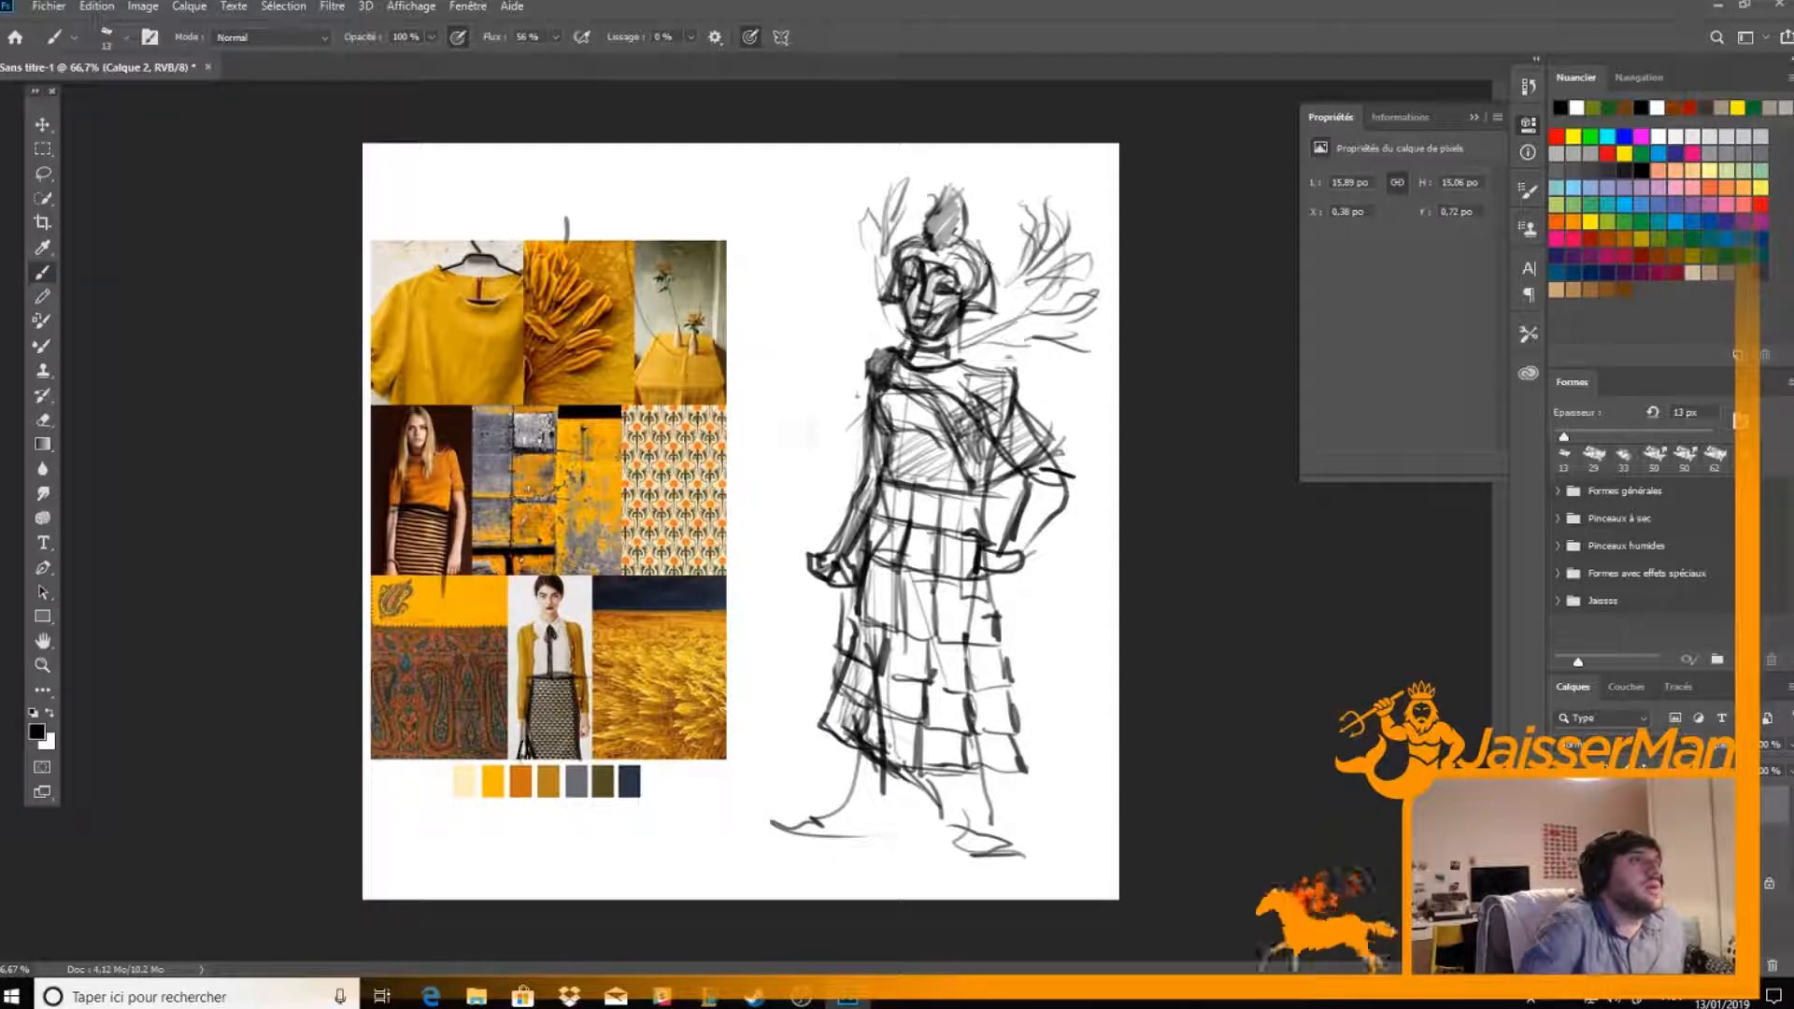
# Draw wheat-like plumes fanning out from both shoulders around the head as a large collar
pyautogui.moveTo(972, 362); pyautogui.dragTo(1063, 279)
pyautogui.moveTo(986, 357)
pyautogui.mouseDown()
pyautogui.moveTo(1060, 316)
pyautogui.moveTo(1044, 326)
pyautogui.mouseUp()
pyautogui.moveTo(1006, 348); pyautogui.dragTo(1066, 299)
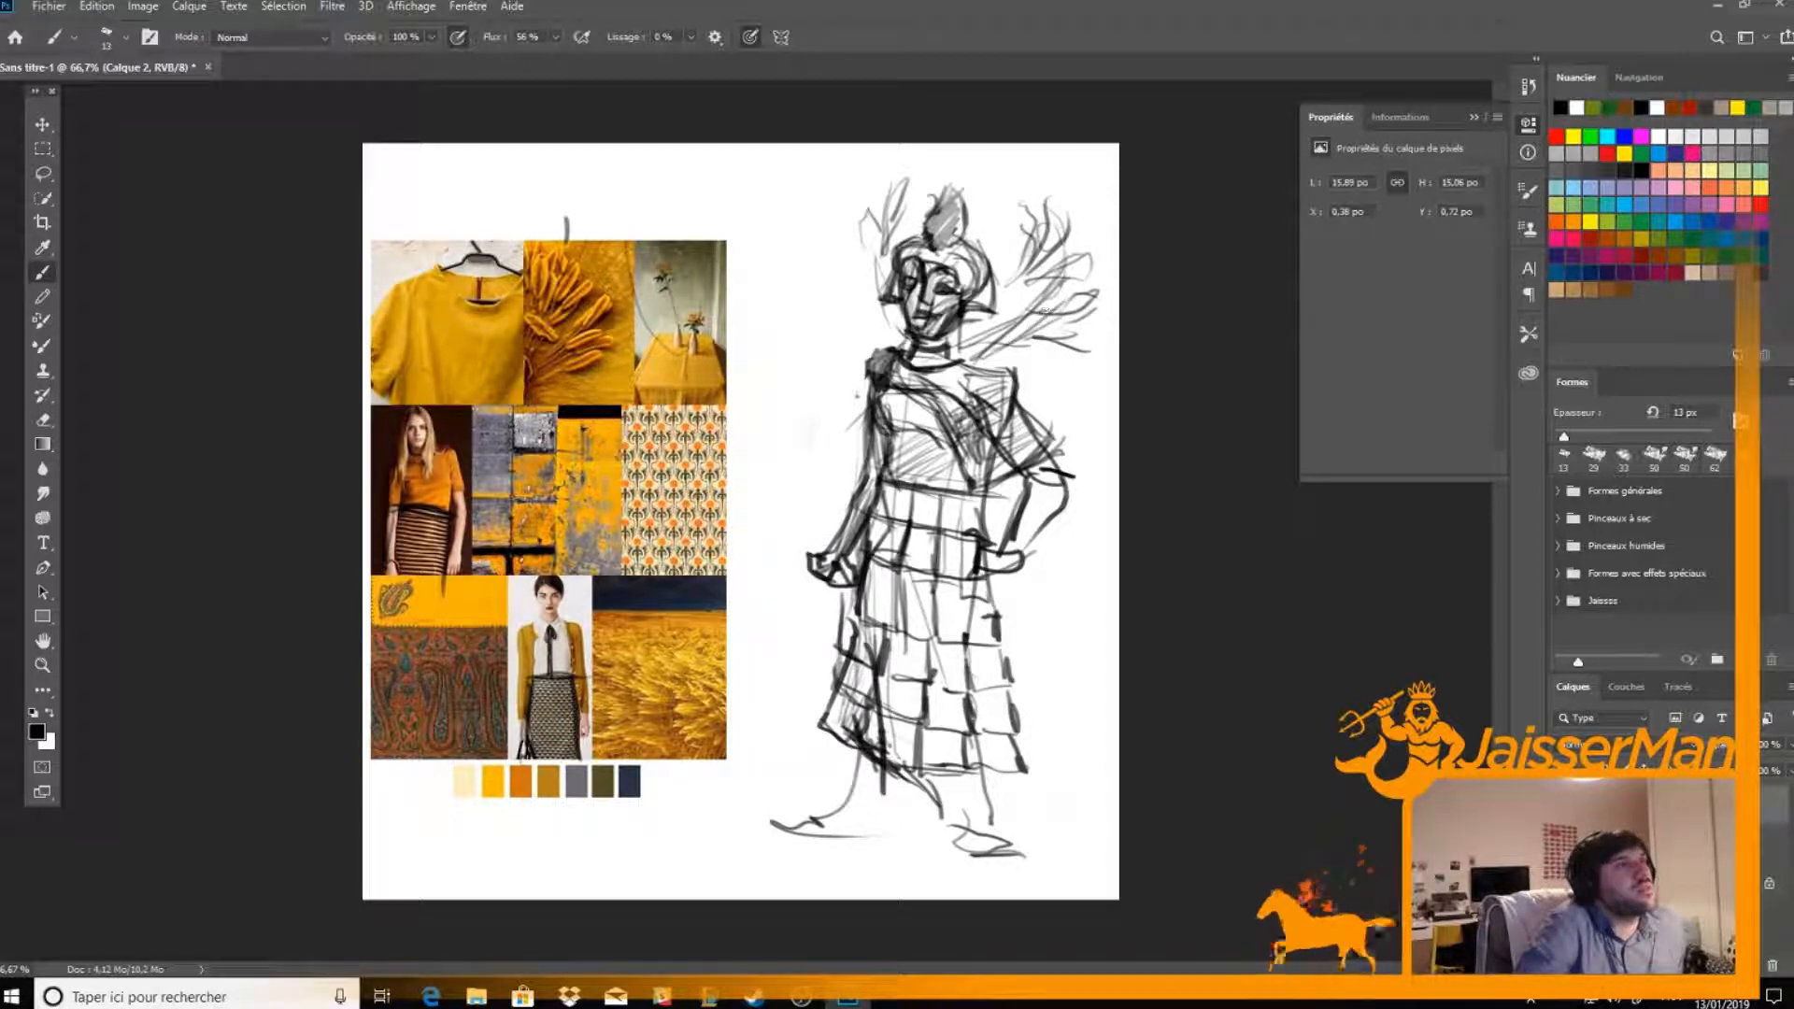
pyautogui.moveTo(968, 364)
pyautogui.mouseDown()
pyautogui.moveTo(1069, 305)
pyautogui.moveTo(1074, 333)
pyautogui.moveTo(1045, 359)
pyautogui.moveTo(1085, 345)
pyautogui.moveTo(1075, 238)
pyautogui.mouseUp()
pyautogui.moveTo(895, 357)
pyautogui.mouseDown()
pyautogui.moveTo(851, 336)
pyautogui.moveTo(822, 280)
pyautogui.mouseUp()
pyautogui.moveTo(864, 372)
pyautogui.mouseDown()
pyautogui.moveTo(837, 329)
pyautogui.moveTo(800, 366)
pyautogui.mouseUp()
pyautogui.moveTo(790, 354)
pyautogui.mouseDown()
pyautogui.moveTo(838, 368)
pyautogui.moveTo(785, 372)
pyautogui.mouseUp()
pyautogui.moveTo(781, 329)
pyautogui.mouseDown()
pyautogui.moveTo(843, 378)
pyautogui.moveTo(873, 303)
pyautogui.moveTo(858, 316)
pyautogui.moveTo(833, 281)
pyautogui.moveTo(883, 301)
pyautogui.moveTo(836, 273)
pyautogui.moveTo(859, 233)
pyautogui.moveTo(888, 332)
pyautogui.moveTo(1017, 278)
pyautogui.moveTo(1050, 229)
pyautogui.mouseUp()
pyautogui.moveTo(1016, 291); pyautogui.dragTo(1047, 251)
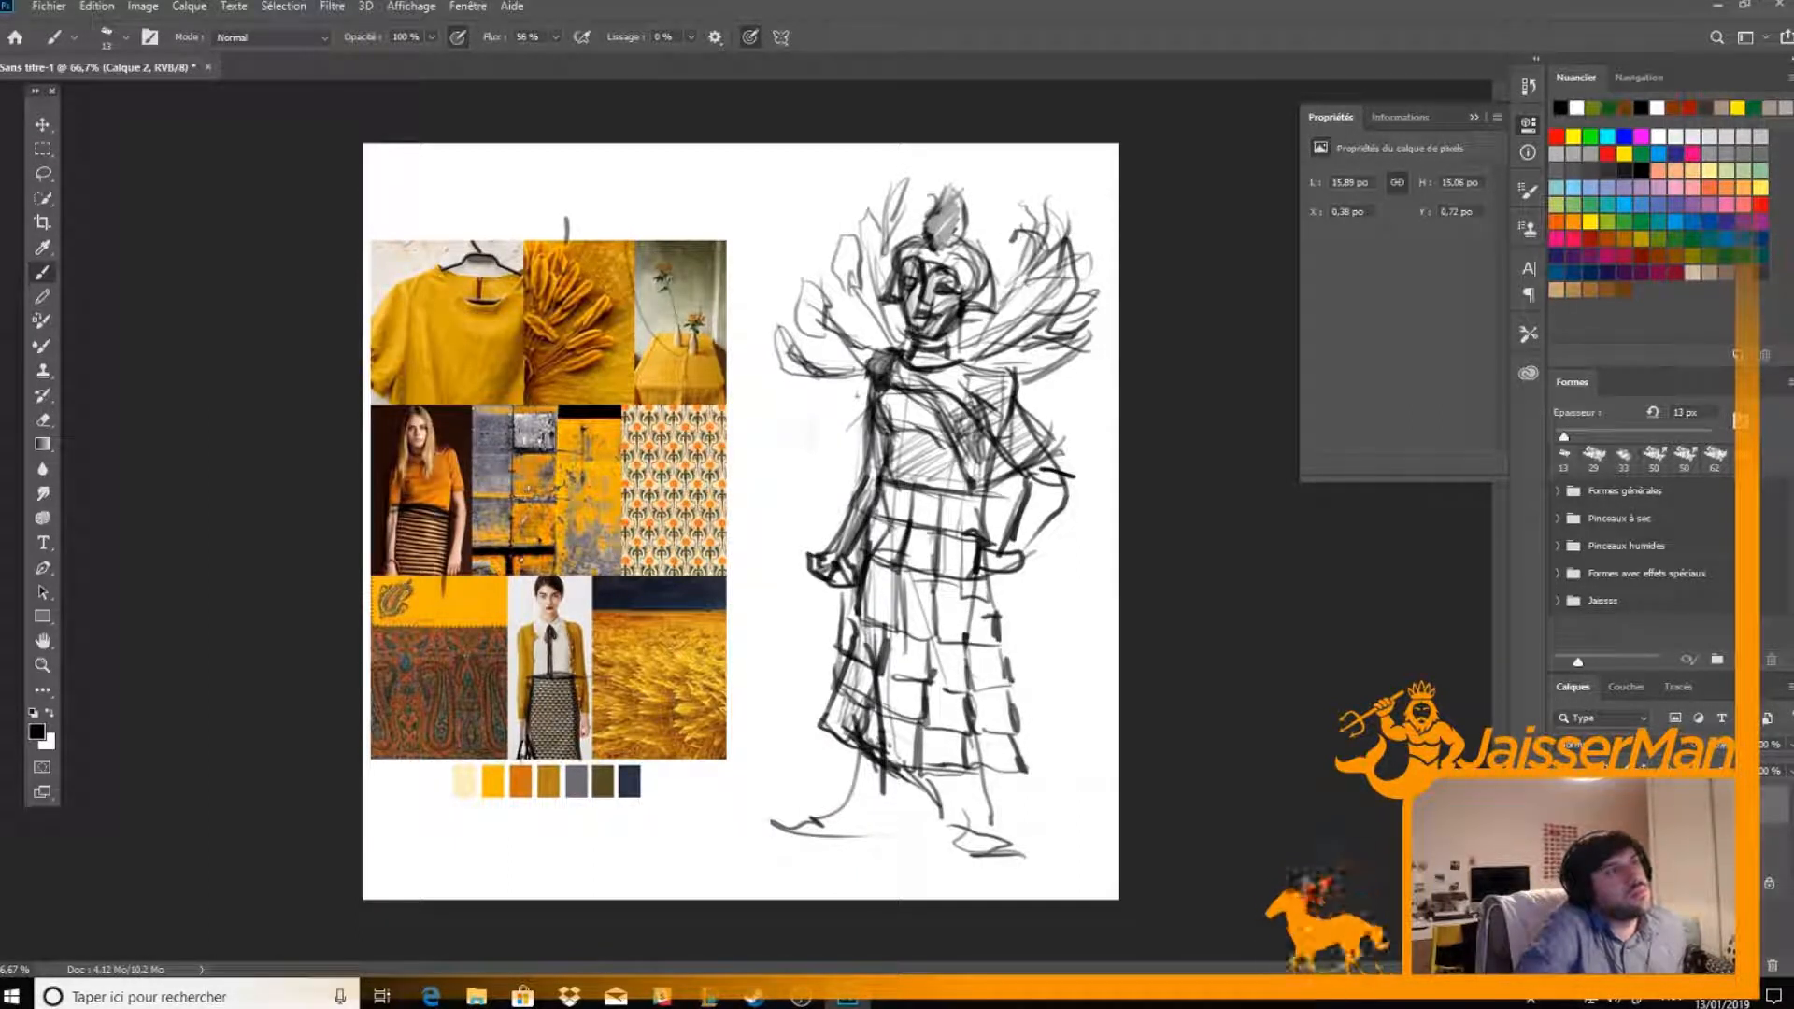
pyautogui.moveTo(972, 361)
pyautogui.mouseDown()
pyautogui.moveTo(1008, 350)
pyautogui.moveTo(1022, 410)
pyautogui.moveTo(1097, 341)
pyautogui.moveTo(1075, 274)
pyautogui.moveTo(1073, 298)
pyautogui.mouseUp()
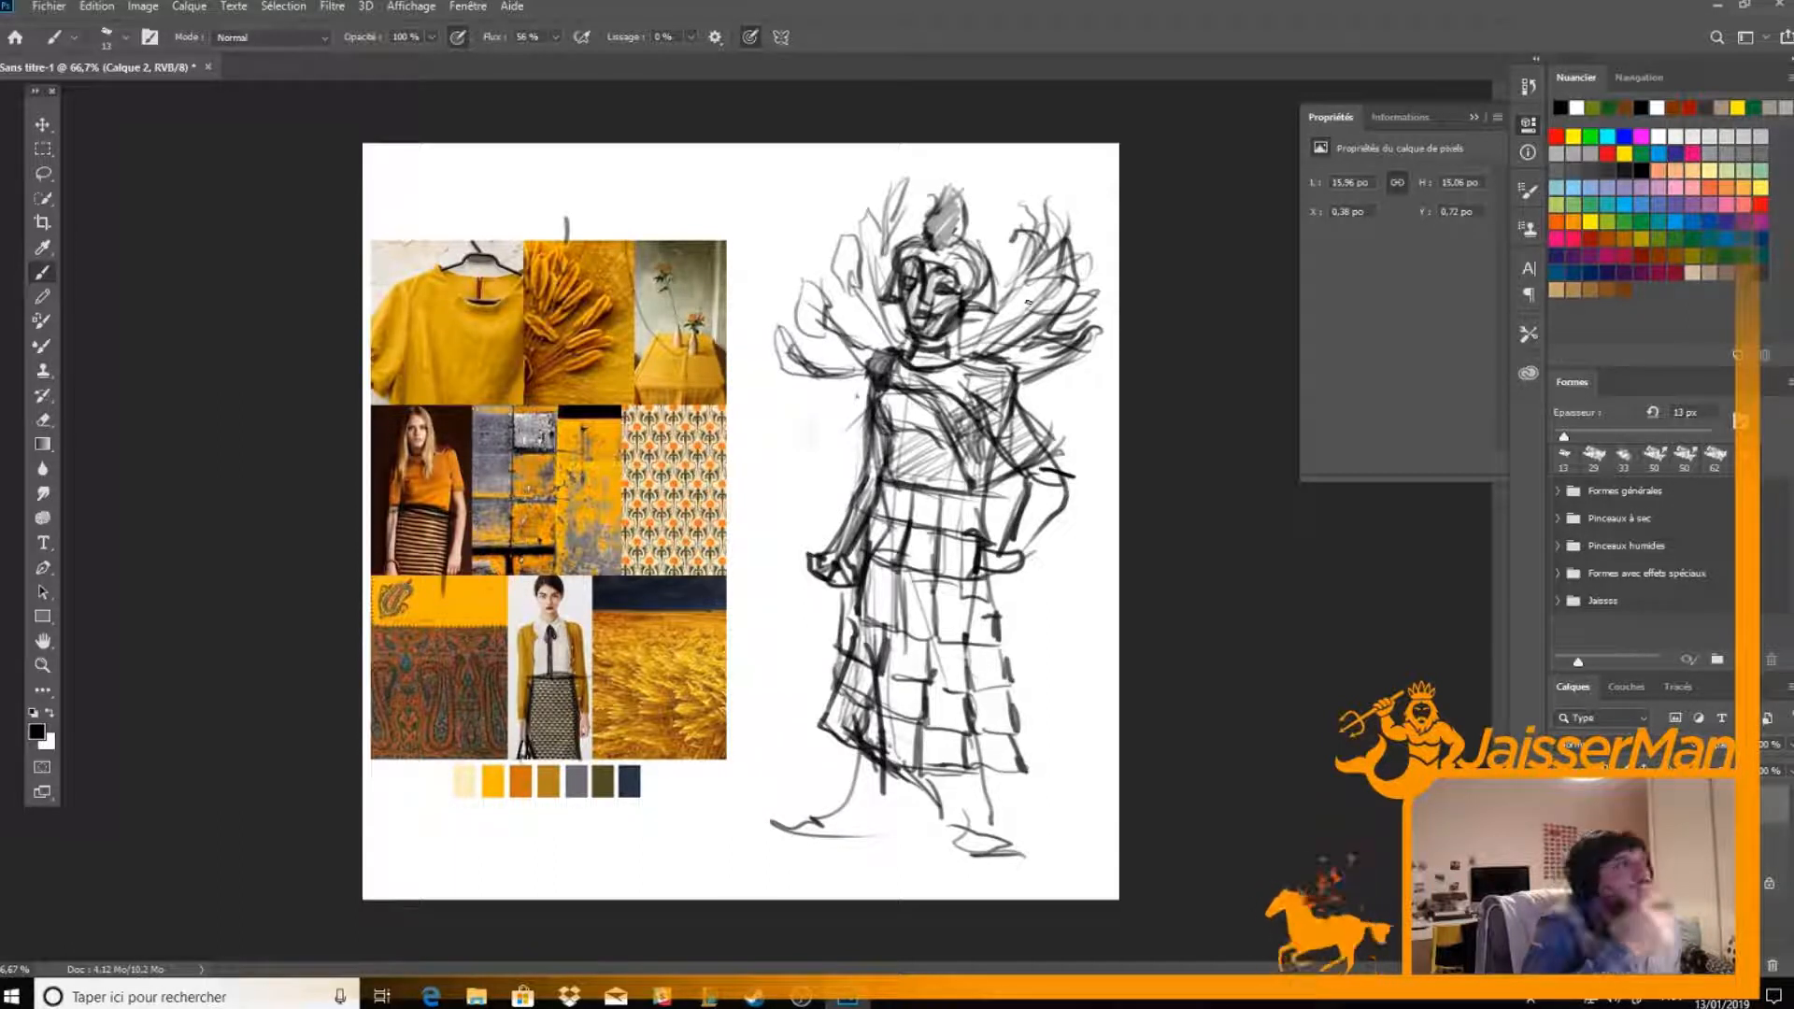
# Thicken the lower legs and feet below the skirt's hem and shade them with hatching
pyautogui.moveTo(781, 824)
pyautogui.mouseDown()
pyautogui.moveTo(856, 804)
pyautogui.moveTo(834, 815)
pyautogui.moveTo(861, 762)
pyautogui.moveTo(886, 836)
pyautogui.mouseUp()
pyautogui.moveTo(888, 764)
pyautogui.mouseDown()
pyautogui.moveTo(886, 832)
pyautogui.moveTo(794, 834)
pyautogui.moveTo(850, 835)
pyautogui.moveTo(793, 822)
pyautogui.moveTo(878, 799)
pyautogui.moveTo(883, 771)
pyautogui.moveTo(953, 846)
pyautogui.moveTo(986, 823)
pyautogui.moveTo(1016, 864)
pyautogui.moveTo(957, 852)
pyautogui.mouseUp()
pyautogui.moveTo(979, 773)
pyautogui.mouseDown()
pyautogui.moveTo(992, 828)
pyautogui.moveTo(949, 831)
pyautogui.moveTo(963, 804)
pyautogui.moveTo(1005, 859)
pyautogui.mouseUp()
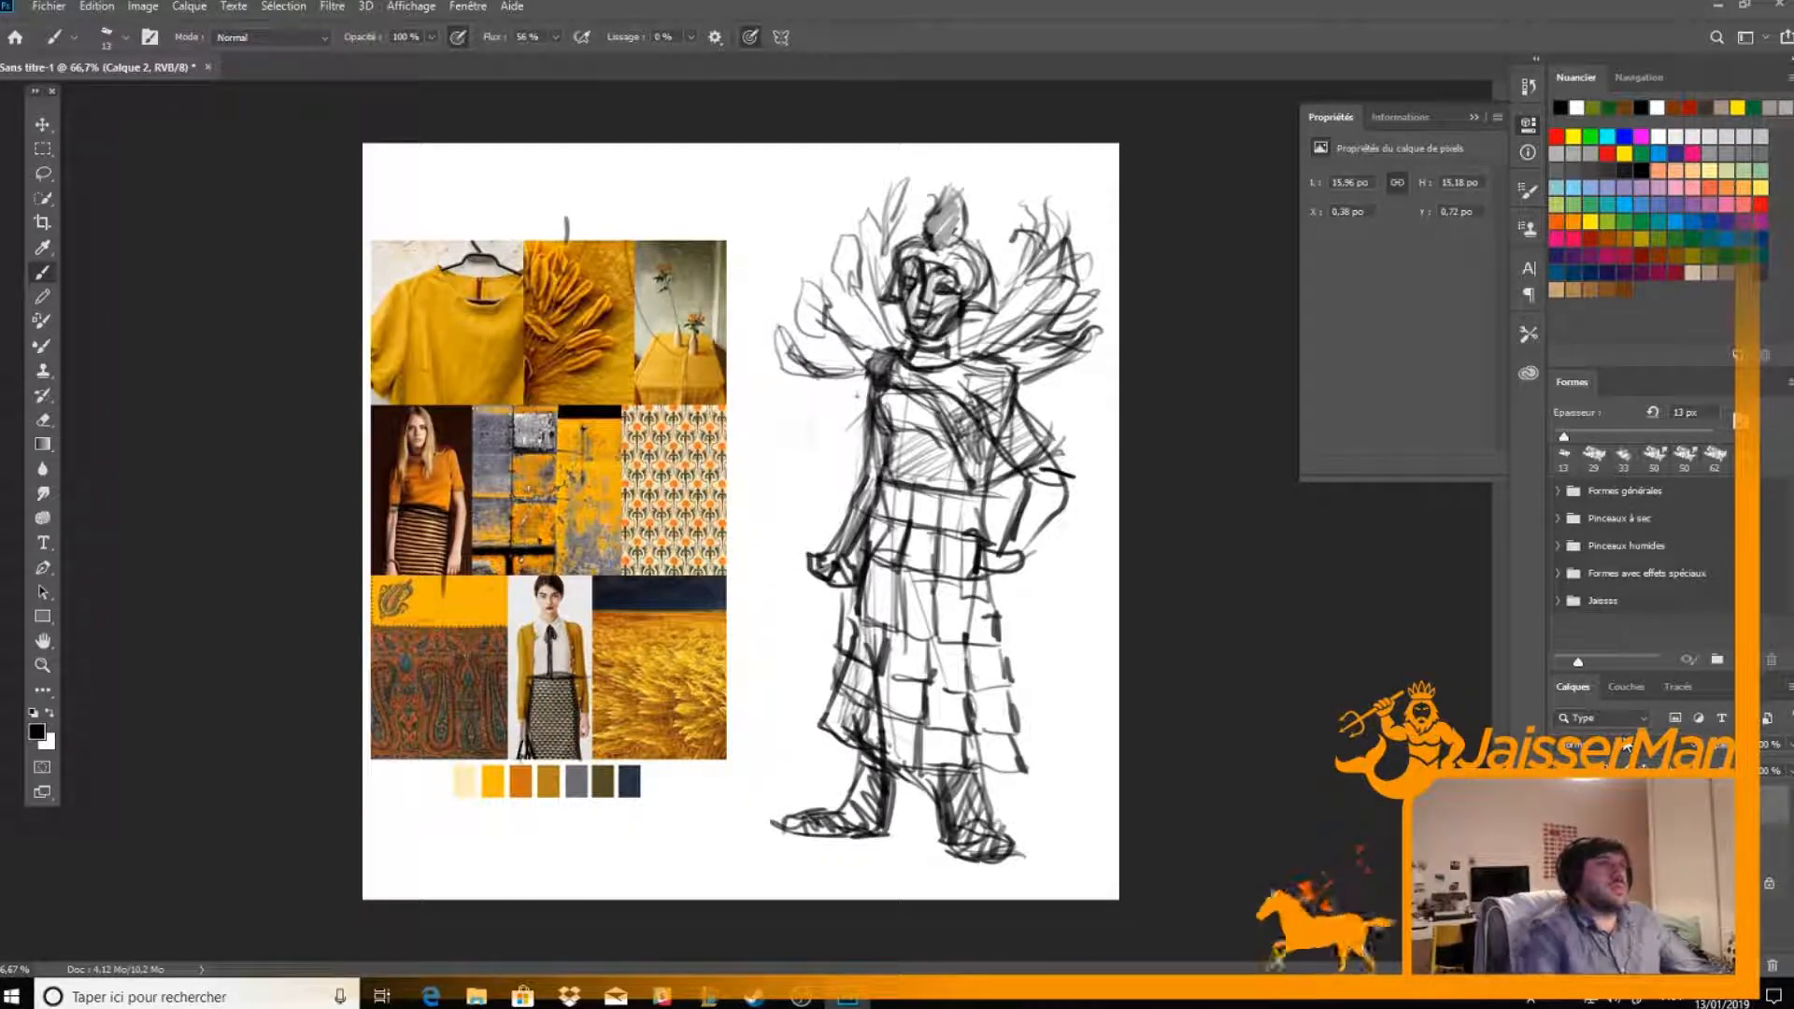
# Reduce the eraser to 14 px and clean the sketch lines at the shoulder end of the diagonal drape
pyautogui.hotkey('ctrl', '+')
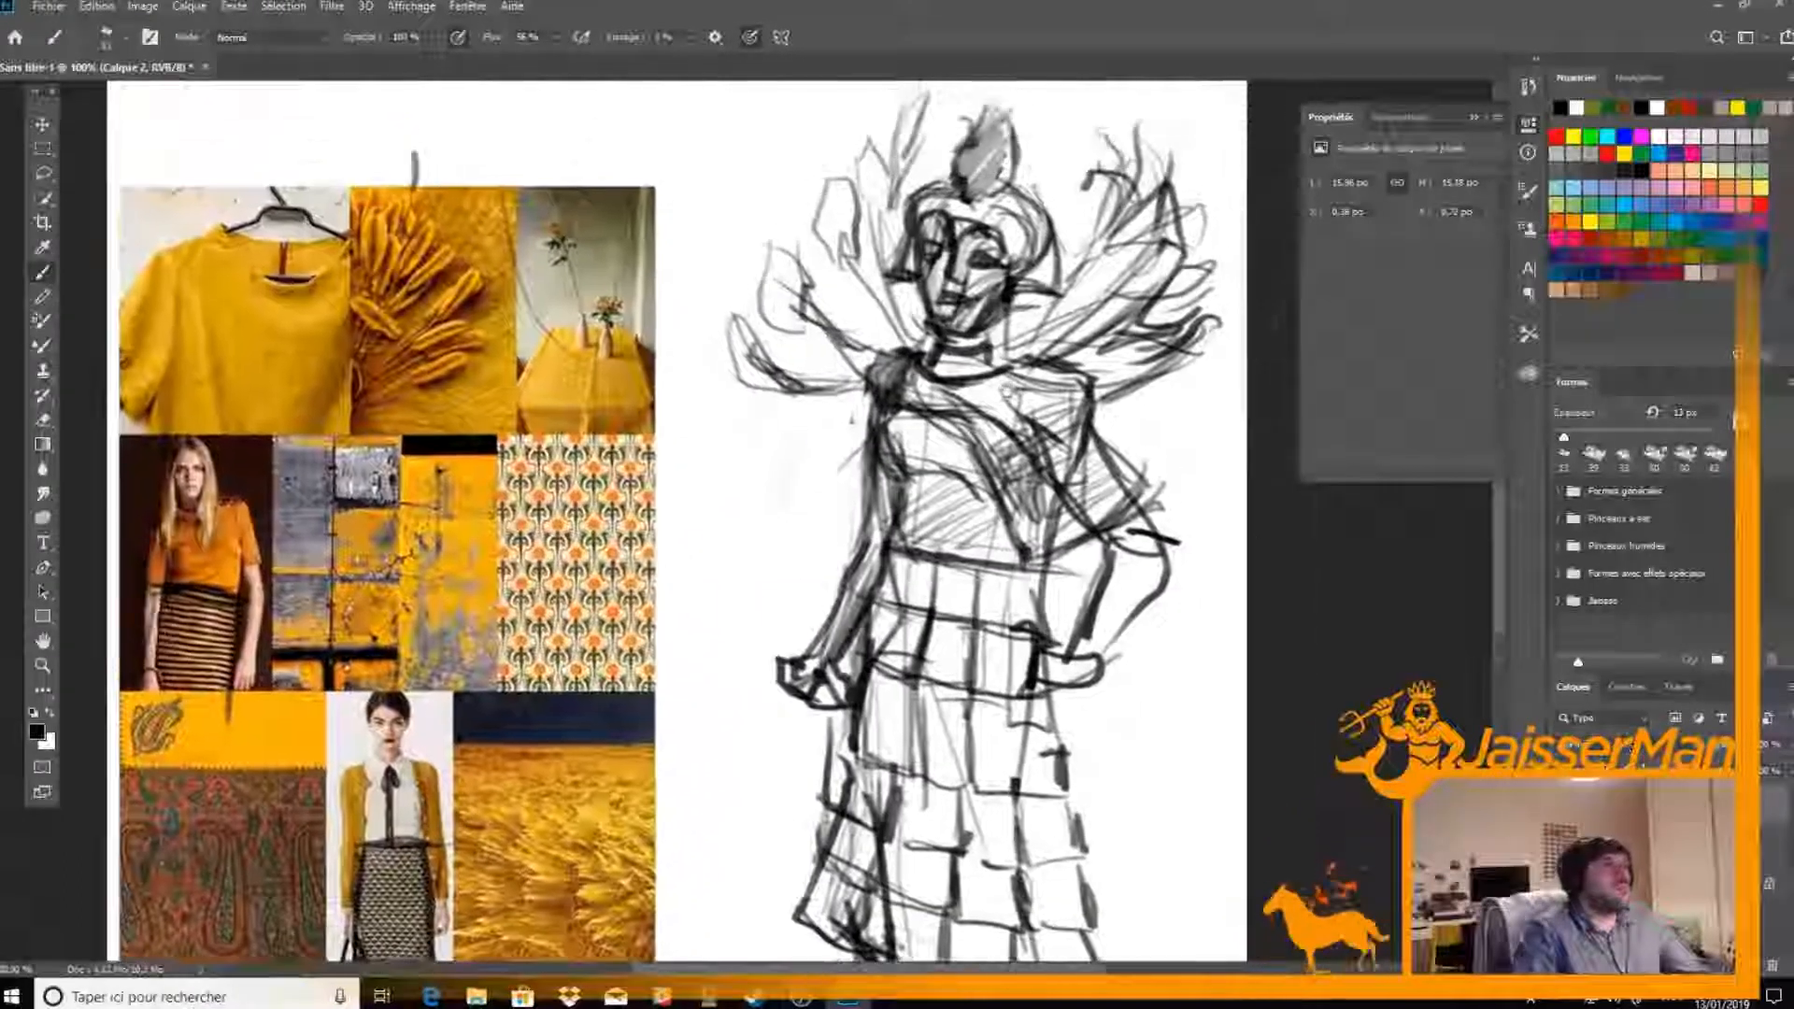
pyautogui.press('e')
pyautogui.moveTo(925, 400)
pyautogui.mouseDown()
pyautogui.moveTo(899, 362)
pyautogui.moveTo(867, 407)
pyautogui.moveTo(863, 370)
pyautogui.moveTo(904, 347)
pyautogui.mouseUp()
pyautogui.press('b')
pyautogui.press('e')
pyautogui.rightClick(907, 347)
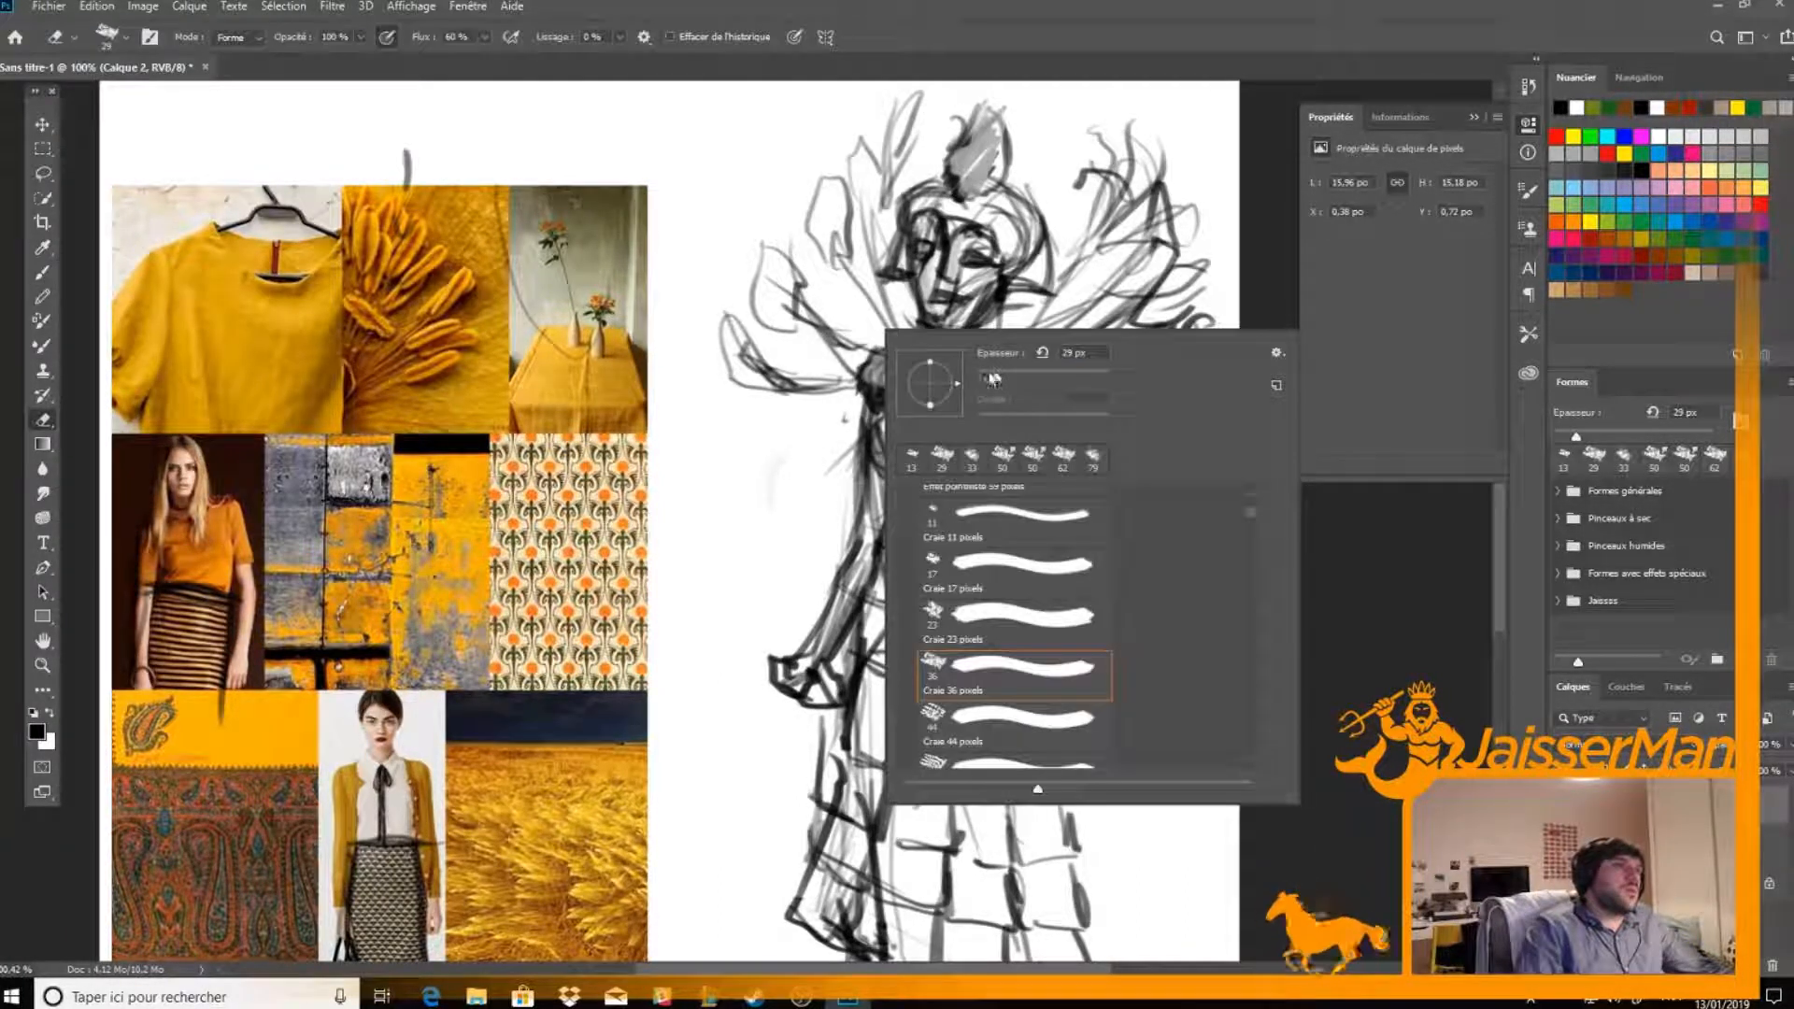
pyautogui.click(872, 310)
pyautogui.moveTo(889, 376)
pyautogui.mouseDown()
pyautogui.moveTo(876, 367)
pyautogui.moveTo(881, 399)
pyautogui.moveTo(883, 358)
pyautogui.moveTo(879, 385)
pyautogui.moveTo(911, 419)
pyautogui.moveTo(975, 440)
pyautogui.mouseUp()
# Erase the stray lines inside the drape across the chest and retouch its contours
pyautogui.press('b')
pyautogui.press('e')
pyautogui.press('b')
pyautogui.press('e')
pyautogui.moveTo(924, 385)
pyautogui.mouseDown()
pyautogui.moveTo(976, 428)
pyautogui.moveTo(958, 409)
pyautogui.moveTo(1000, 423)
pyautogui.moveTo(963, 431)
pyautogui.moveTo(1019, 532)
pyautogui.mouseUp()
pyautogui.press('b')
pyautogui.press('e')
pyautogui.press('b')
# Outline and hatch the drape's lower panel at the waist, then soften the hatching with the eraser into a grey tone
pyautogui.moveTo(977, 453)
pyautogui.mouseDown()
pyautogui.moveTo(1023, 546)
pyautogui.moveTo(1074, 541)
pyautogui.moveTo(1027, 567)
pyautogui.moveTo(1082, 523)
pyautogui.moveTo(1020, 564)
pyautogui.mouseUp()
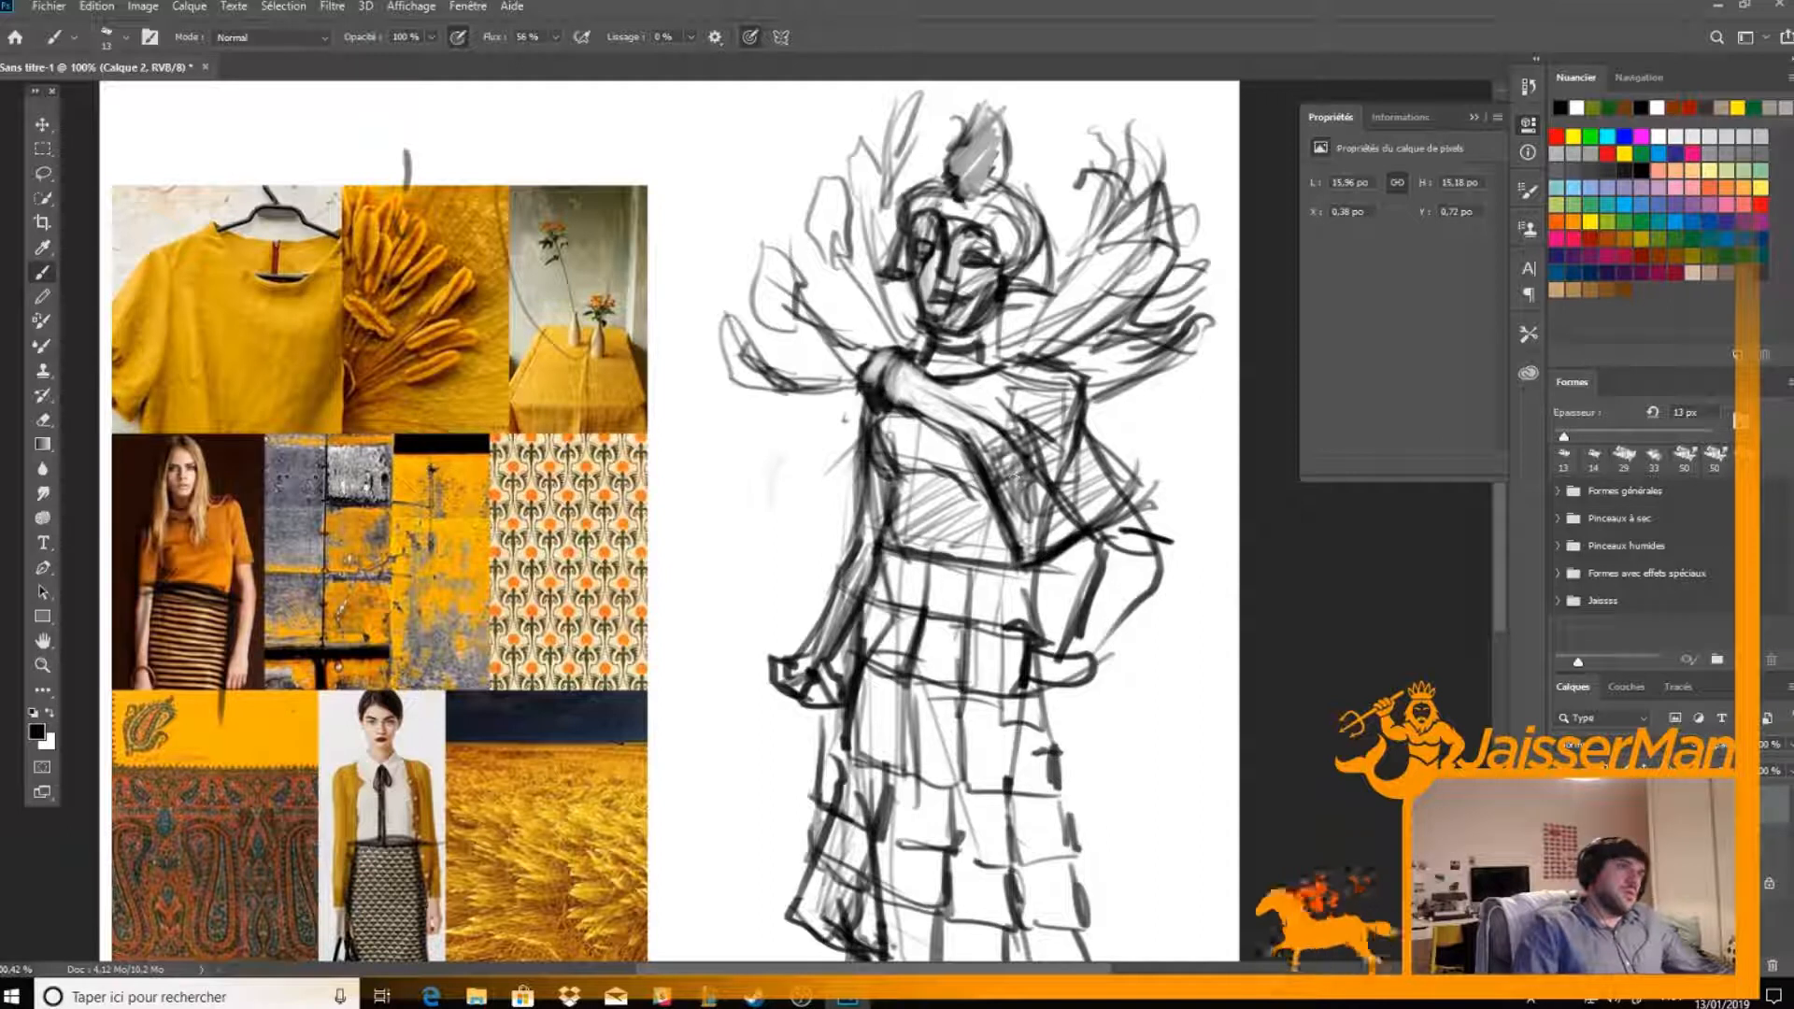
pyautogui.moveTo(986, 452)
pyautogui.mouseDown()
pyautogui.moveTo(1028, 485)
pyautogui.moveTo(998, 504)
pyautogui.moveTo(1044, 512)
pyautogui.moveTo(1076, 559)
pyautogui.mouseUp()
pyautogui.press('e')
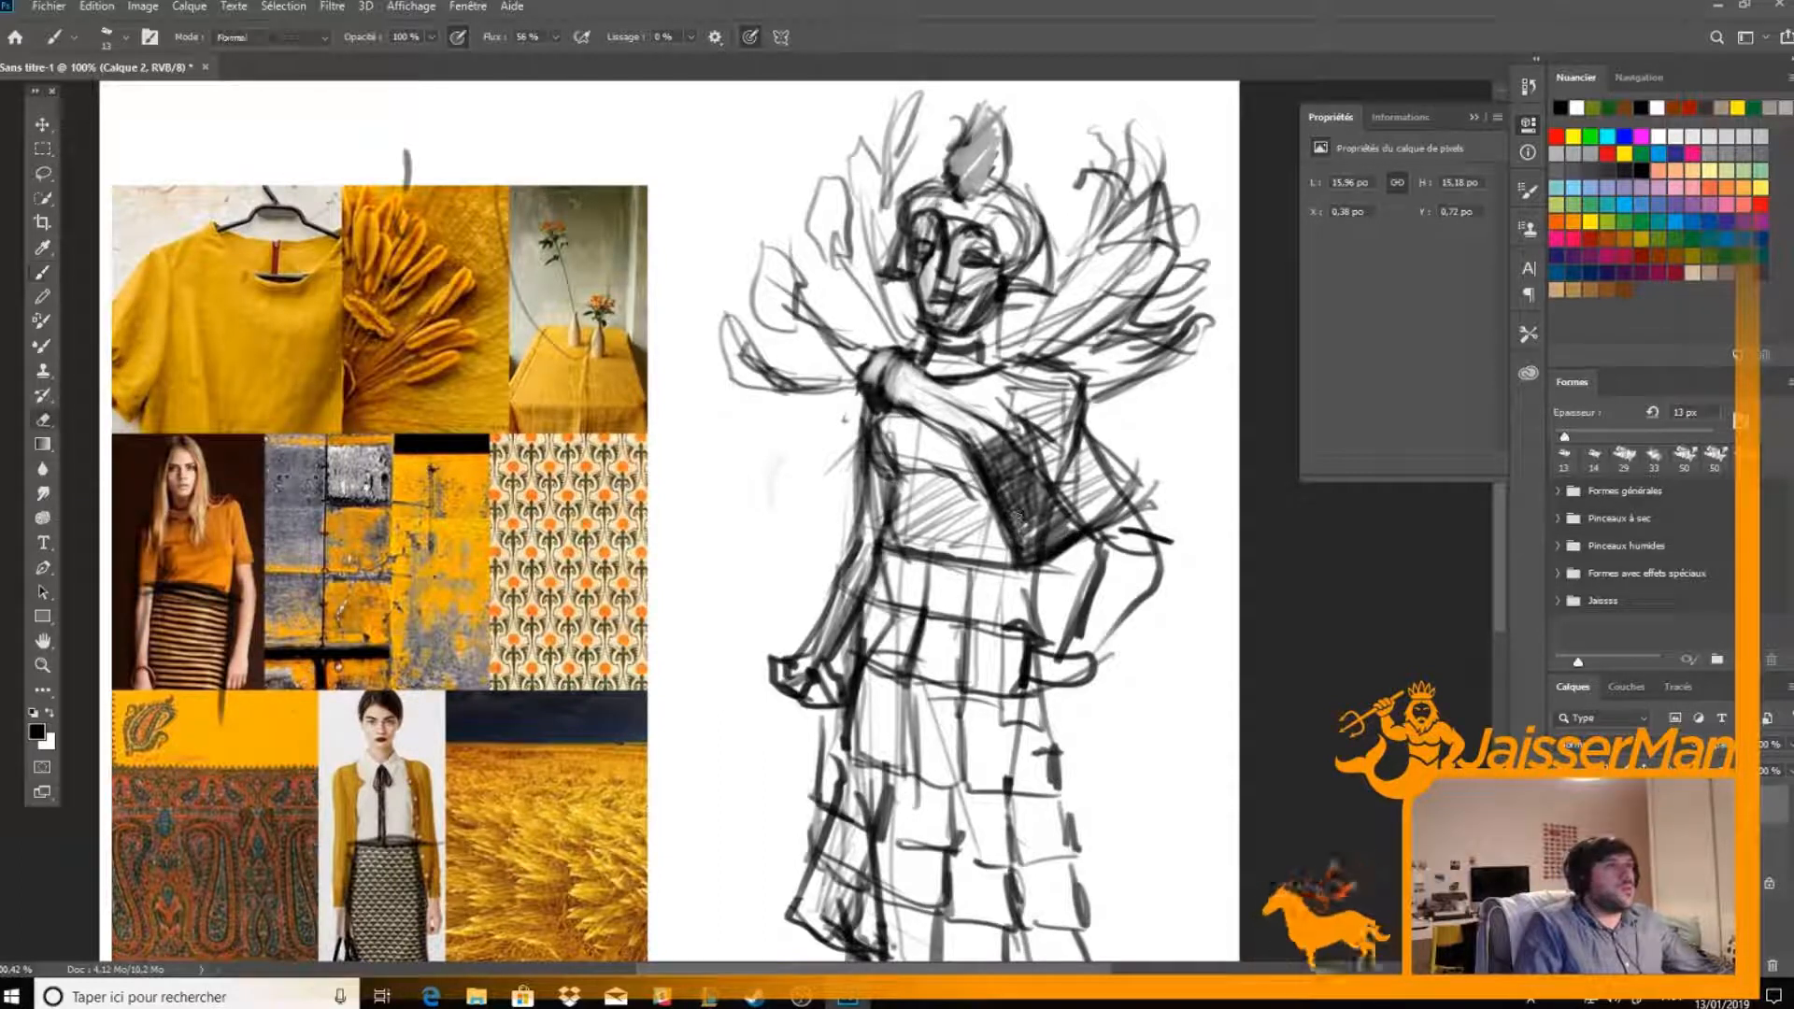
pyautogui.moveTo(994, 462)
pyautogui.mouseDown()
pyautogui.moveTo(1044, 500)
pyautogui.moveTo(1020, 528)
pyautogui.moveTo(1028, 543)
pyautogui.moveTo(1048, 533)
pyautogui.moveTo(1037, 547)
pyautogui.moveTo(1023, 476)
pyautogui.moveTo(979, 439)
pyautogui.moveTo(1013, 552)
pyautogui.moveTo(1066, 537)
pyautogui.moveTo(1037, 554)
pyautogui.mouseUp()
pyautogui.press('b')
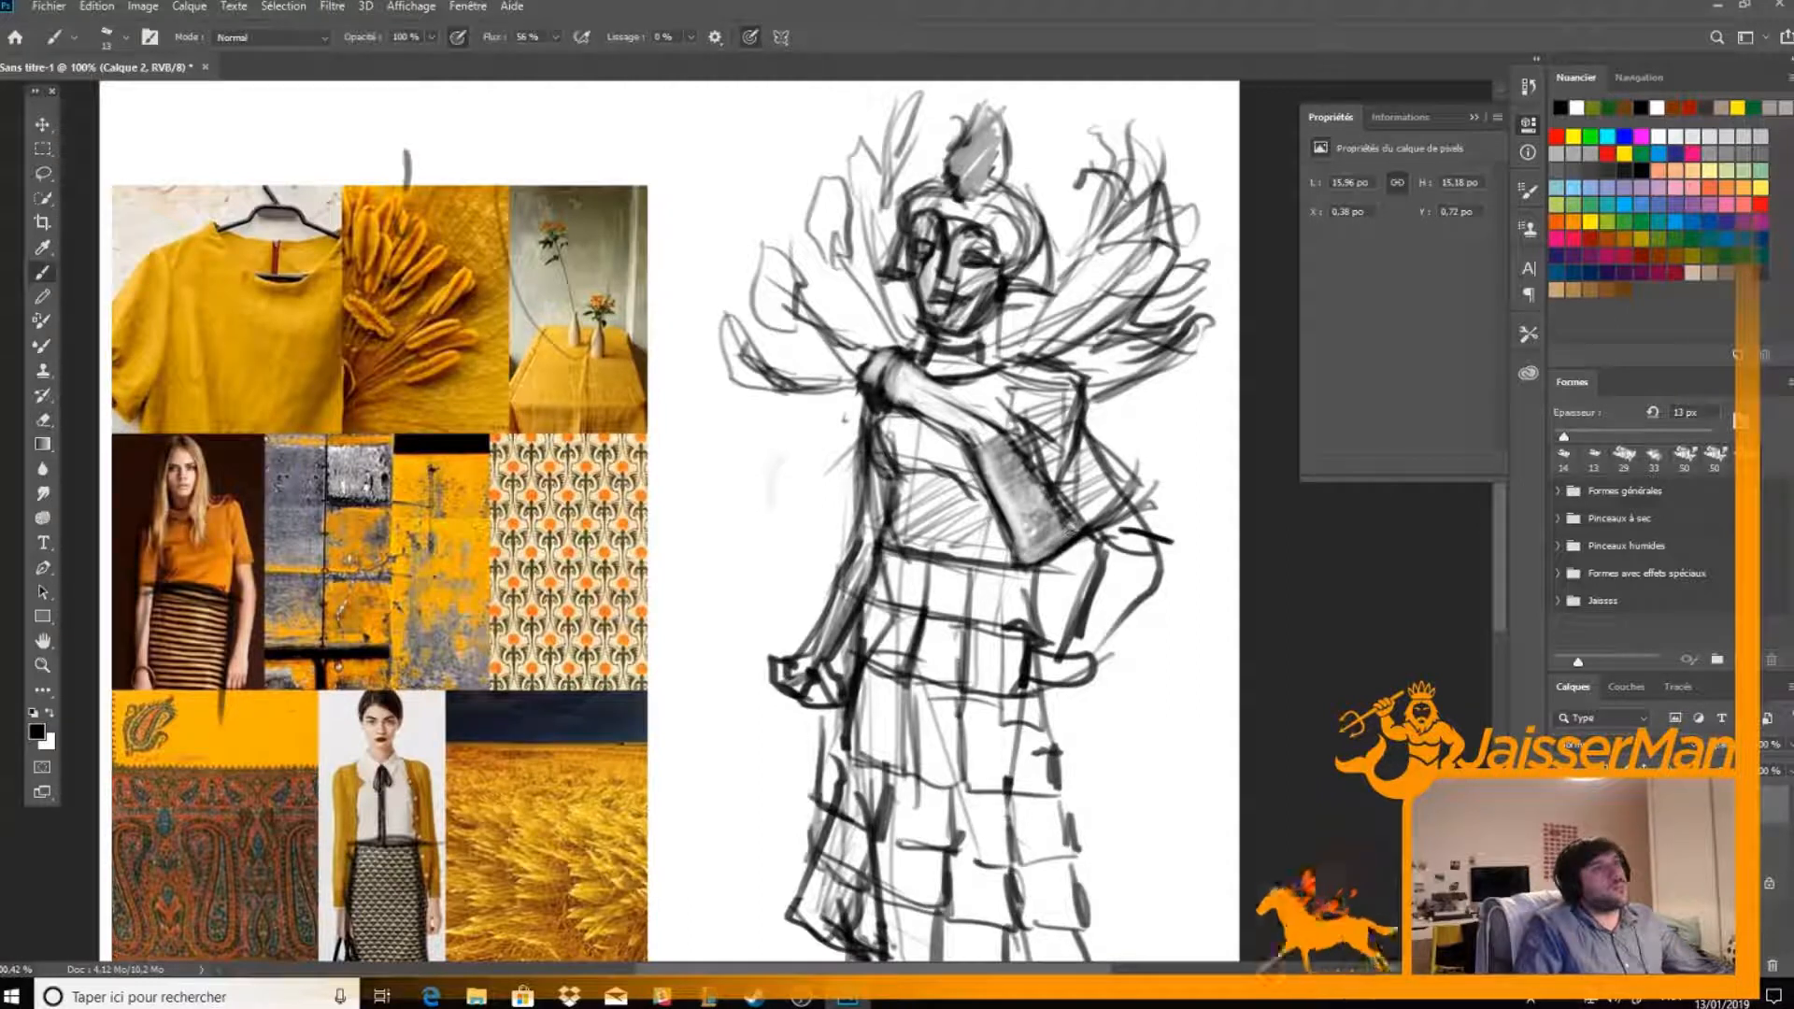
pyautogui.moveTo(1034, 479)
pyautogui.mouseDown()
pyautogui.moveTo(1075, 541)
pyautogui.moveTo(1026, 564)
pyautogui.moveTo(990, 493)
pyautogui.mouseUp()
pyautogui.press('e')
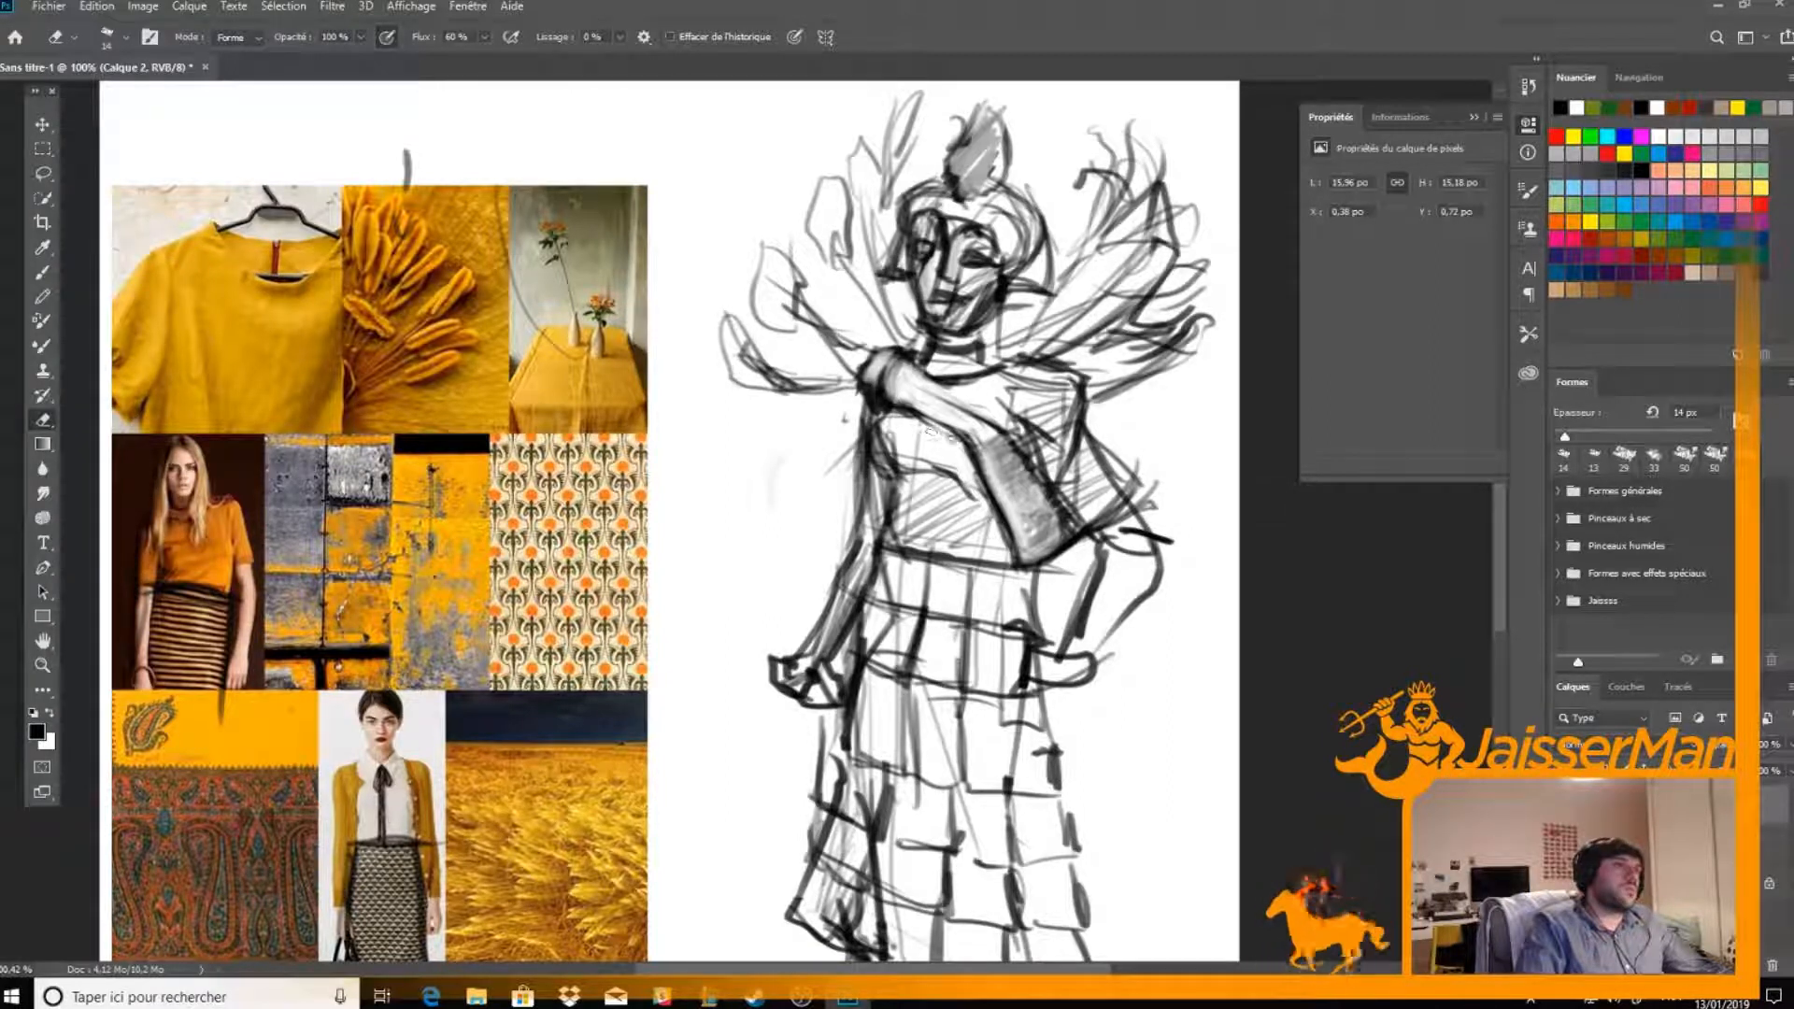
pyautogui.press('b')
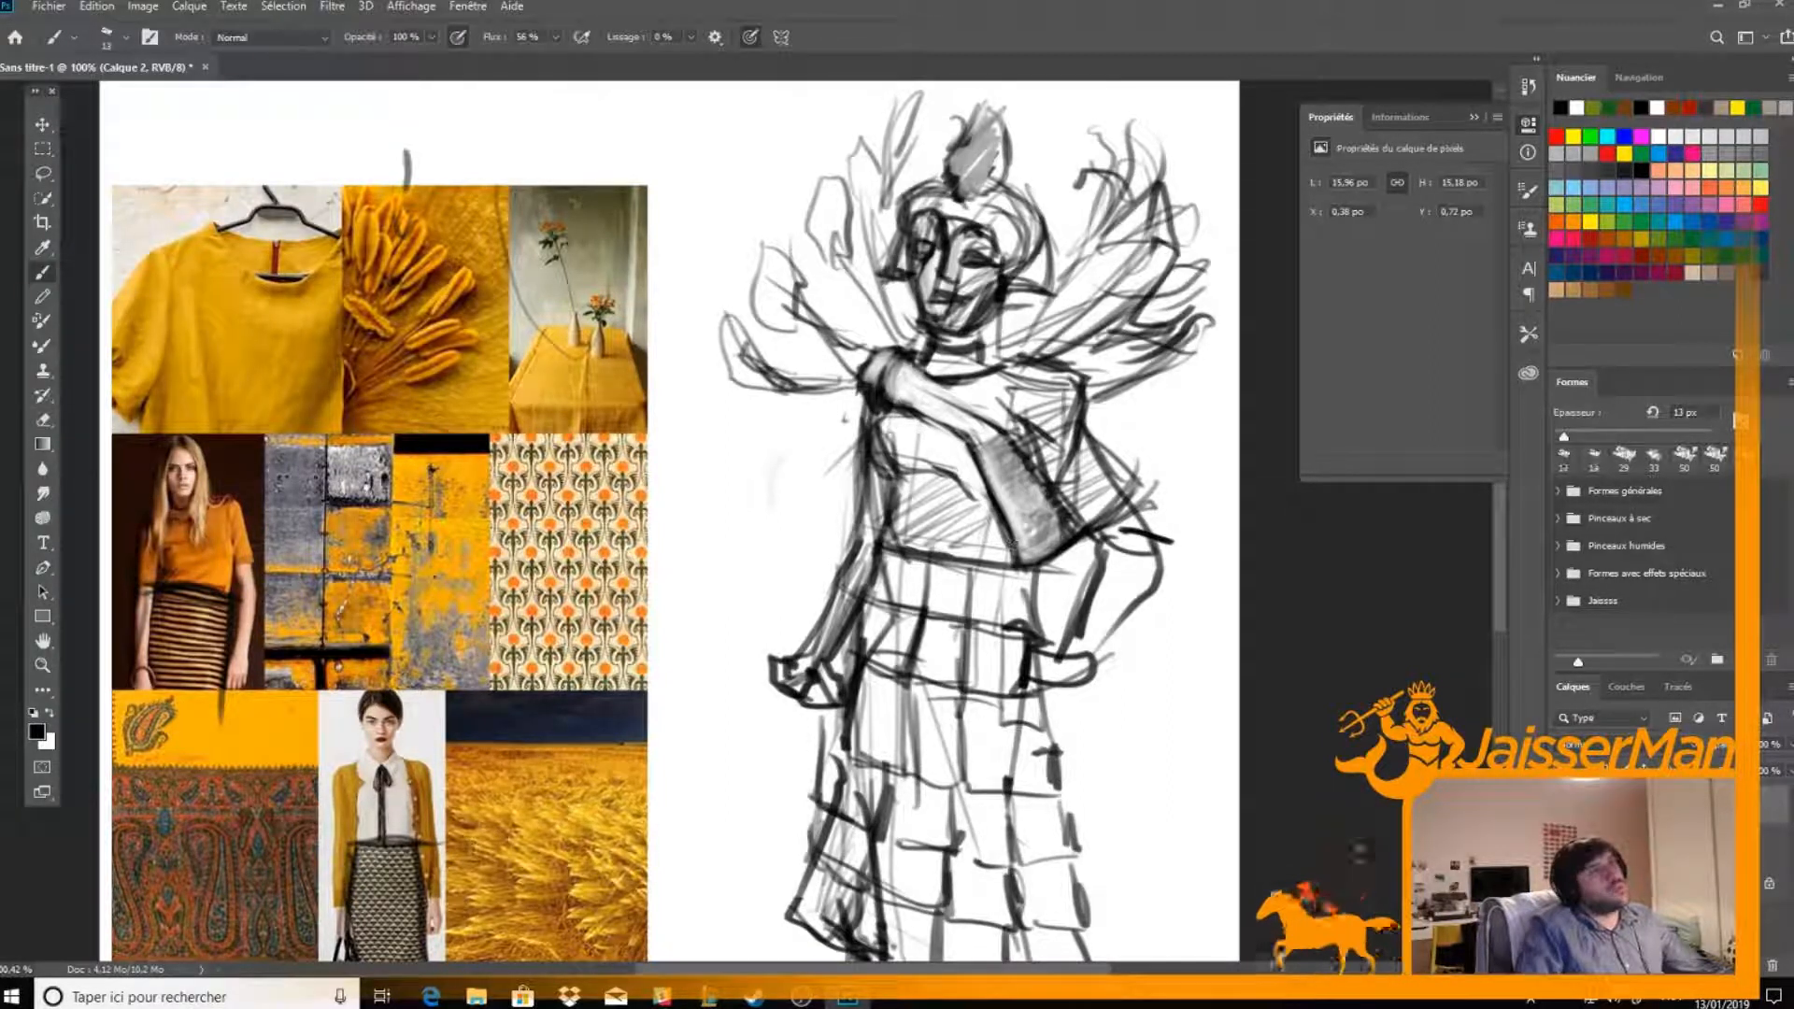
# Strengthen the hem and outer edge of the drape near the elbow and erase the hatching inside it
pyautogui.moveTo(1098, 523)
pyautogui.mouseDown()
pyautogui.moveTo(1126, 486)
pyautogui.moveTo(1084, 533)
pyautogui.moveTo(1121, 502)
pyautogui.mouseUp()
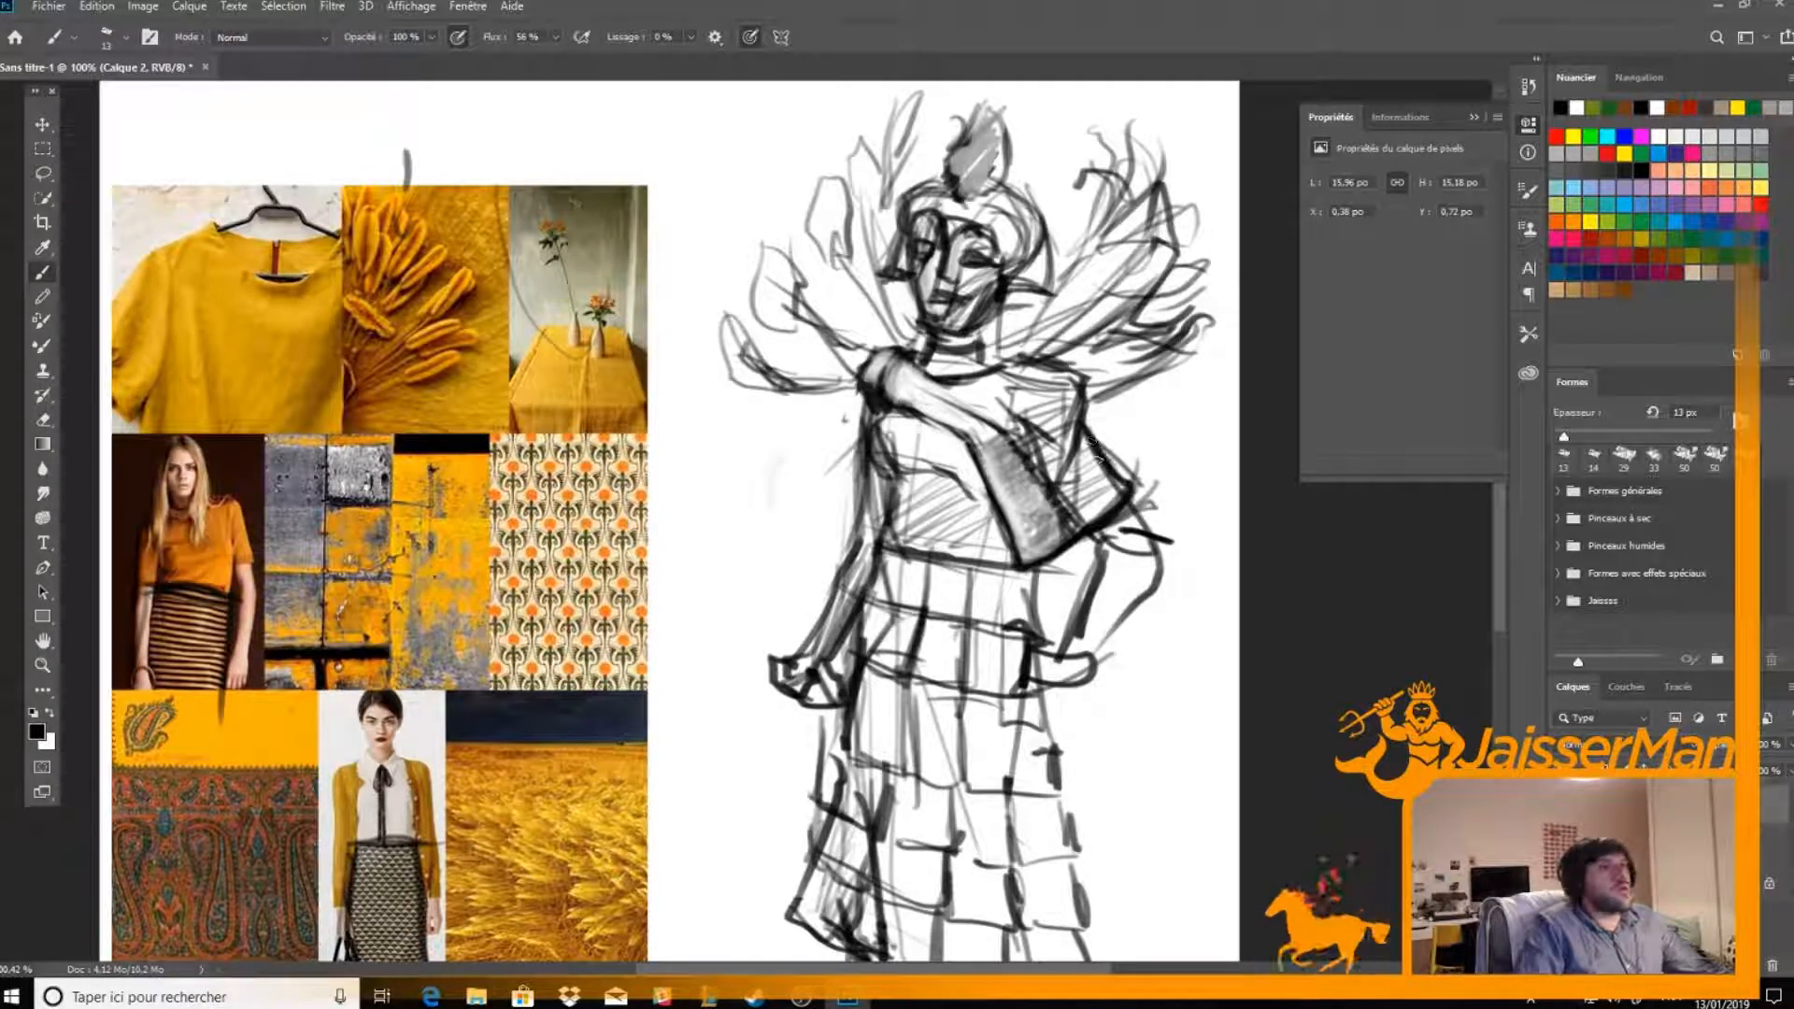
pyautogui.press('e')
pyautogui.moveTo(1084, 440)
pyautogui.mouseDown()
pyautogui.moveTo(1117, 476)
pyautogui.moveTo(1084, 504)
pyautogui.moveTo(1121, 491)
pyautogui.moveTo(1098, 514)
pyautogui.moveTo(1105, 493)
pyautogui.mouseUp()
pyautogui.press('b')
pyautogui.press('e')
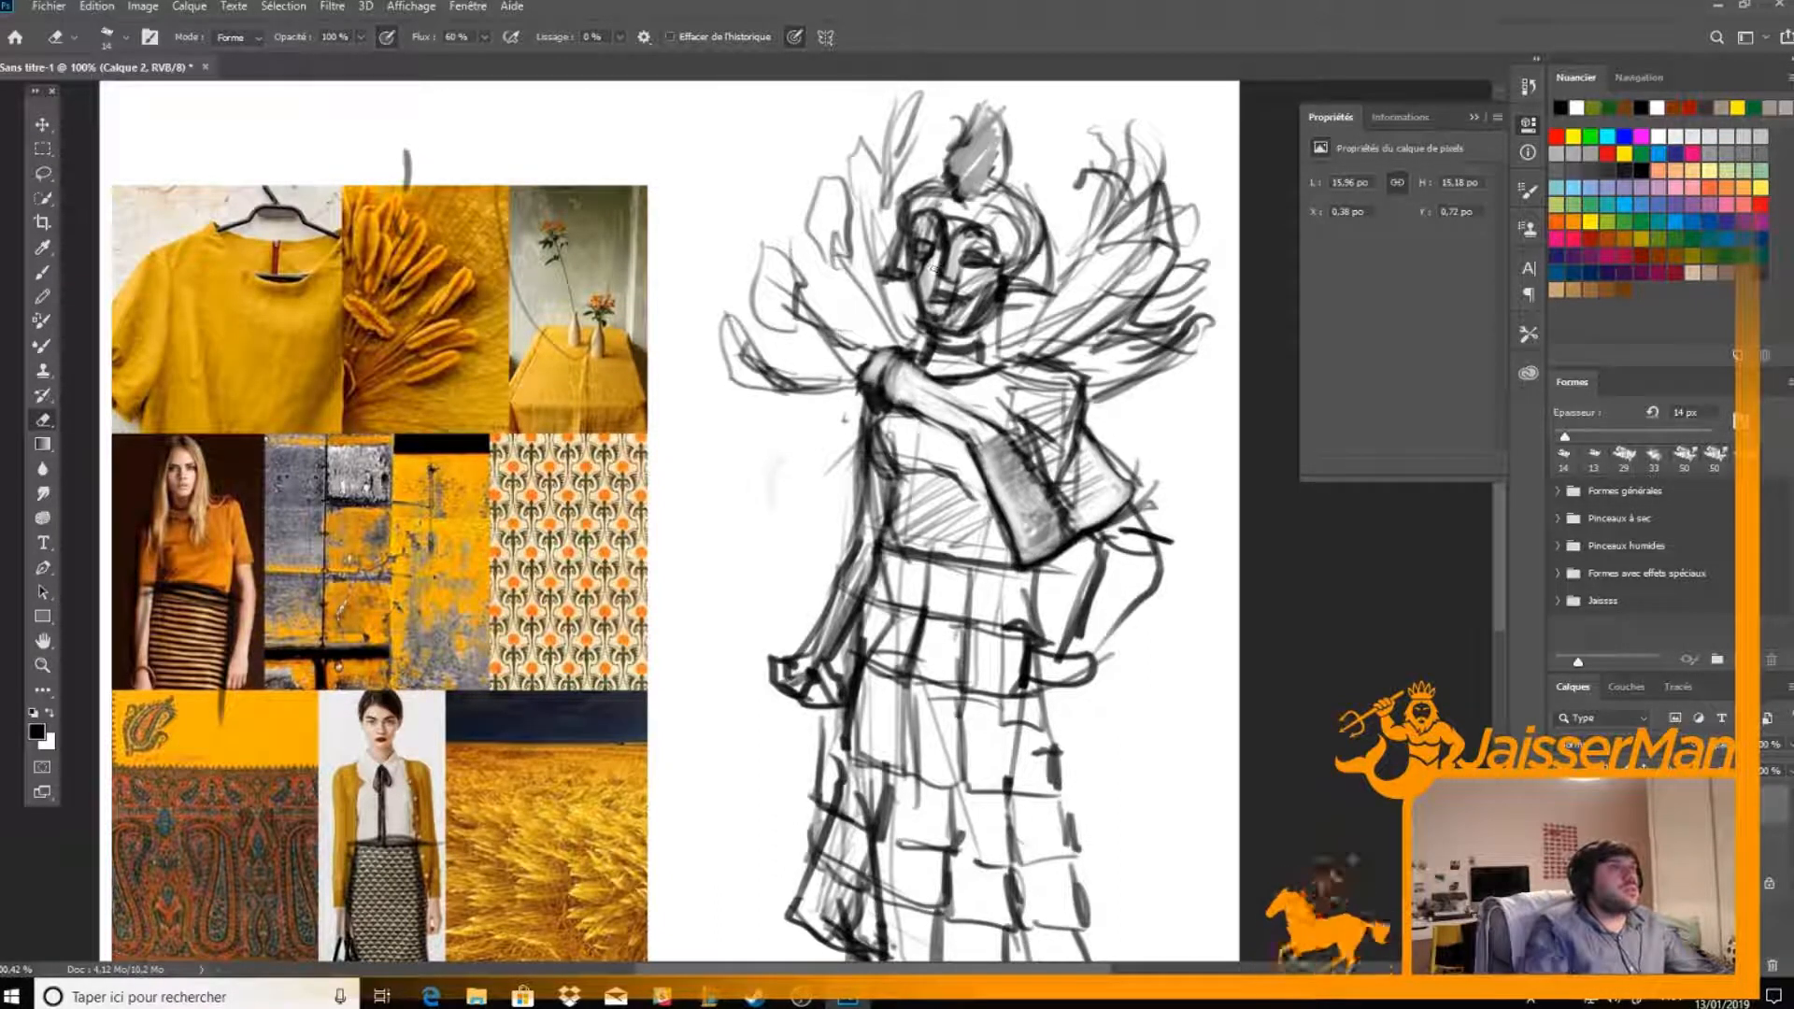
pyautogui.moveTo(1072, 540)
pyautogui.mouseDown()
pyautogui.moveTo(1025, 565)
pyautogui.moveTo(1091, 532)
pyautogui.mouseUp()
pyautogui.press('b')
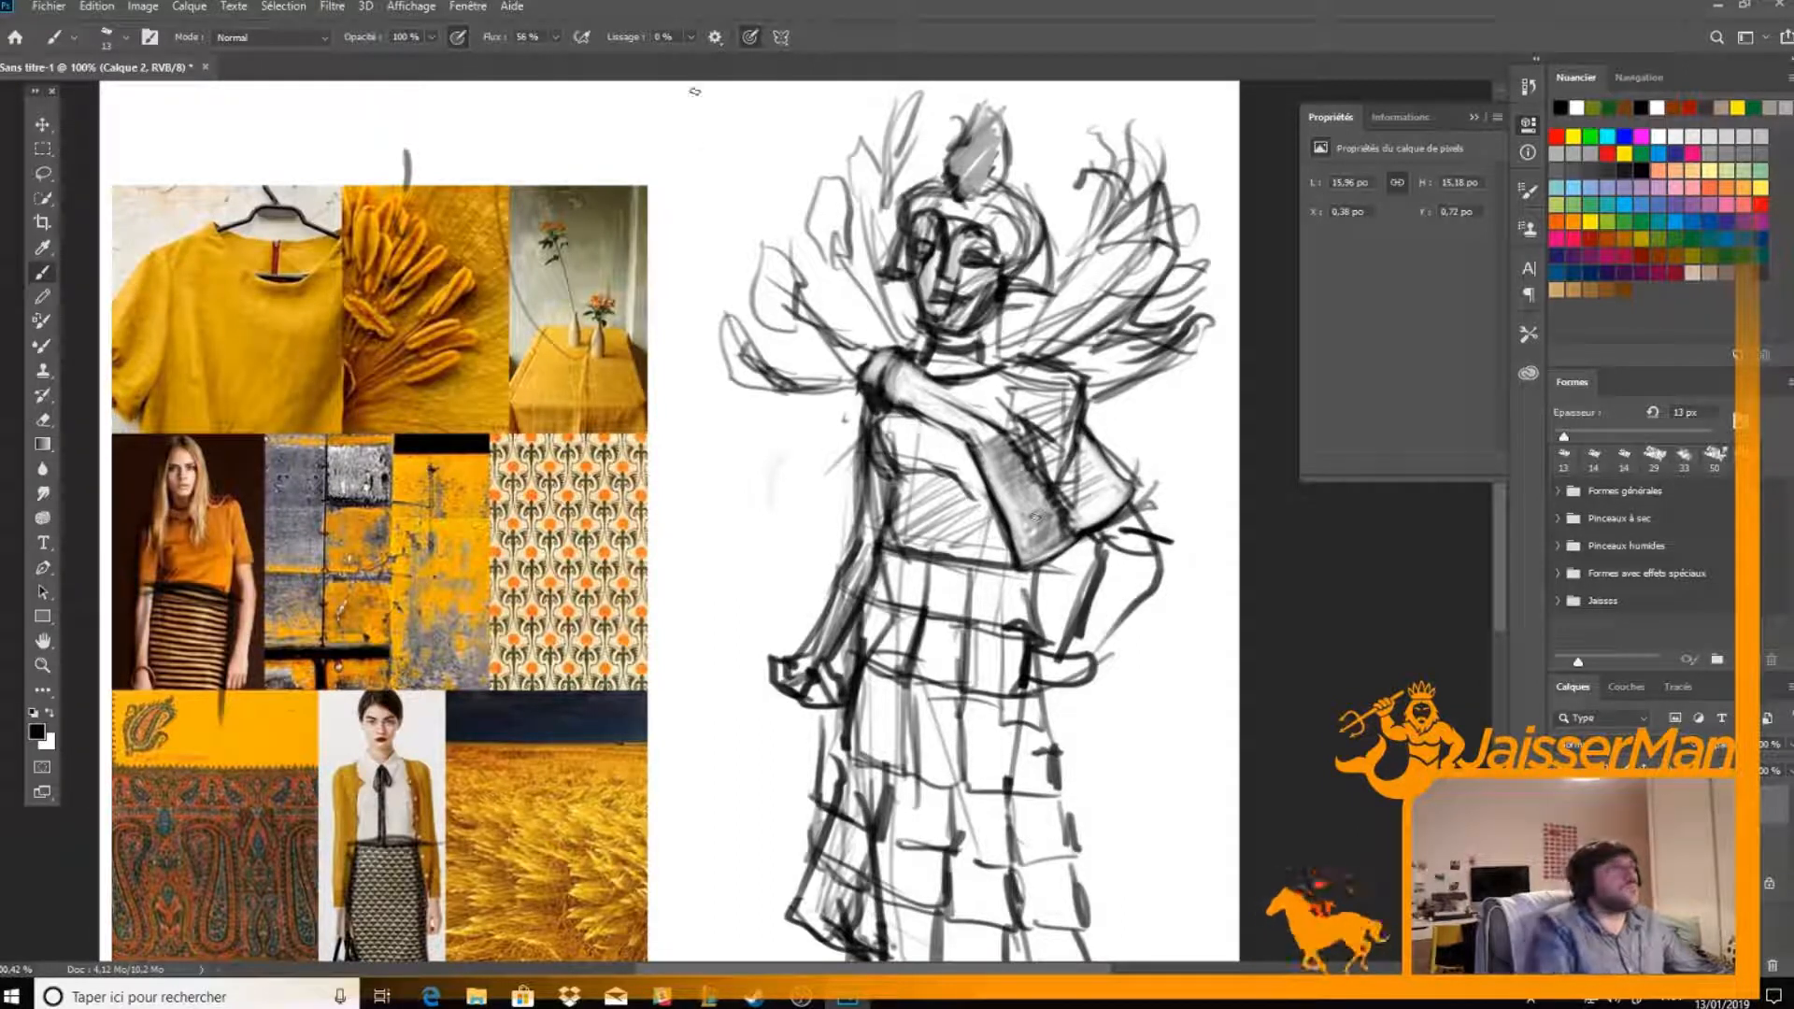
# Shade the drape's outer panel beside the elbow in grey and clean the stray lines around its edge
pyautogui.press('e')
pyautogui.press('b')
pyautogui.moveTo(1074, 525)
pyautogui.mouseDown()
pyautogui.moveTo(1035, 447)
pyautogui.moveTo(1064, 469)
pyautogui.moveTo(1060, 493)
pyautogui.moveTo(1128, 485)
pyautogui.moveTo(1088, 483)
pyautogui.moveTo(1076, 404)
pyautogui.moveTo(1061, 438)
pyautogui.moveTo(1070, 397)
pyautogui.moveTo(1075, 444)
pyautogui.moveTo(1074, 416)
pyautogui.moveTo(1077, 443)
pyautogui.moveTo(1116, 483)
pyautogui.moveTo(1122, 453)
pyautogui.moveTo(1157, 505)
pyautogui.mouseUp()
pyautogui.press('e')
pyautogui.press('b')
pyautogui.press('e')
pyautogui.press('b')
pyautogui.moveTo(1083, 426)
pyautogui.mouseDown()
pyautogui.moveTo(1074, 379)
pyautogui.moveTo(1027, 460)
pyautogui.moveTo(1073, 506)
pyautogui.moveTo(1093, 476)
pyautogui.moveTo(1028, 454)
pyautogui.moveTo(1045, 449)
pyautogui.moveTo(1057, 506)
pyautogui.moveTo(1065, 486)
pyautogui.moveTo(1079, 514)
pyautogui.mouseUp()
pyautogui.press('e')
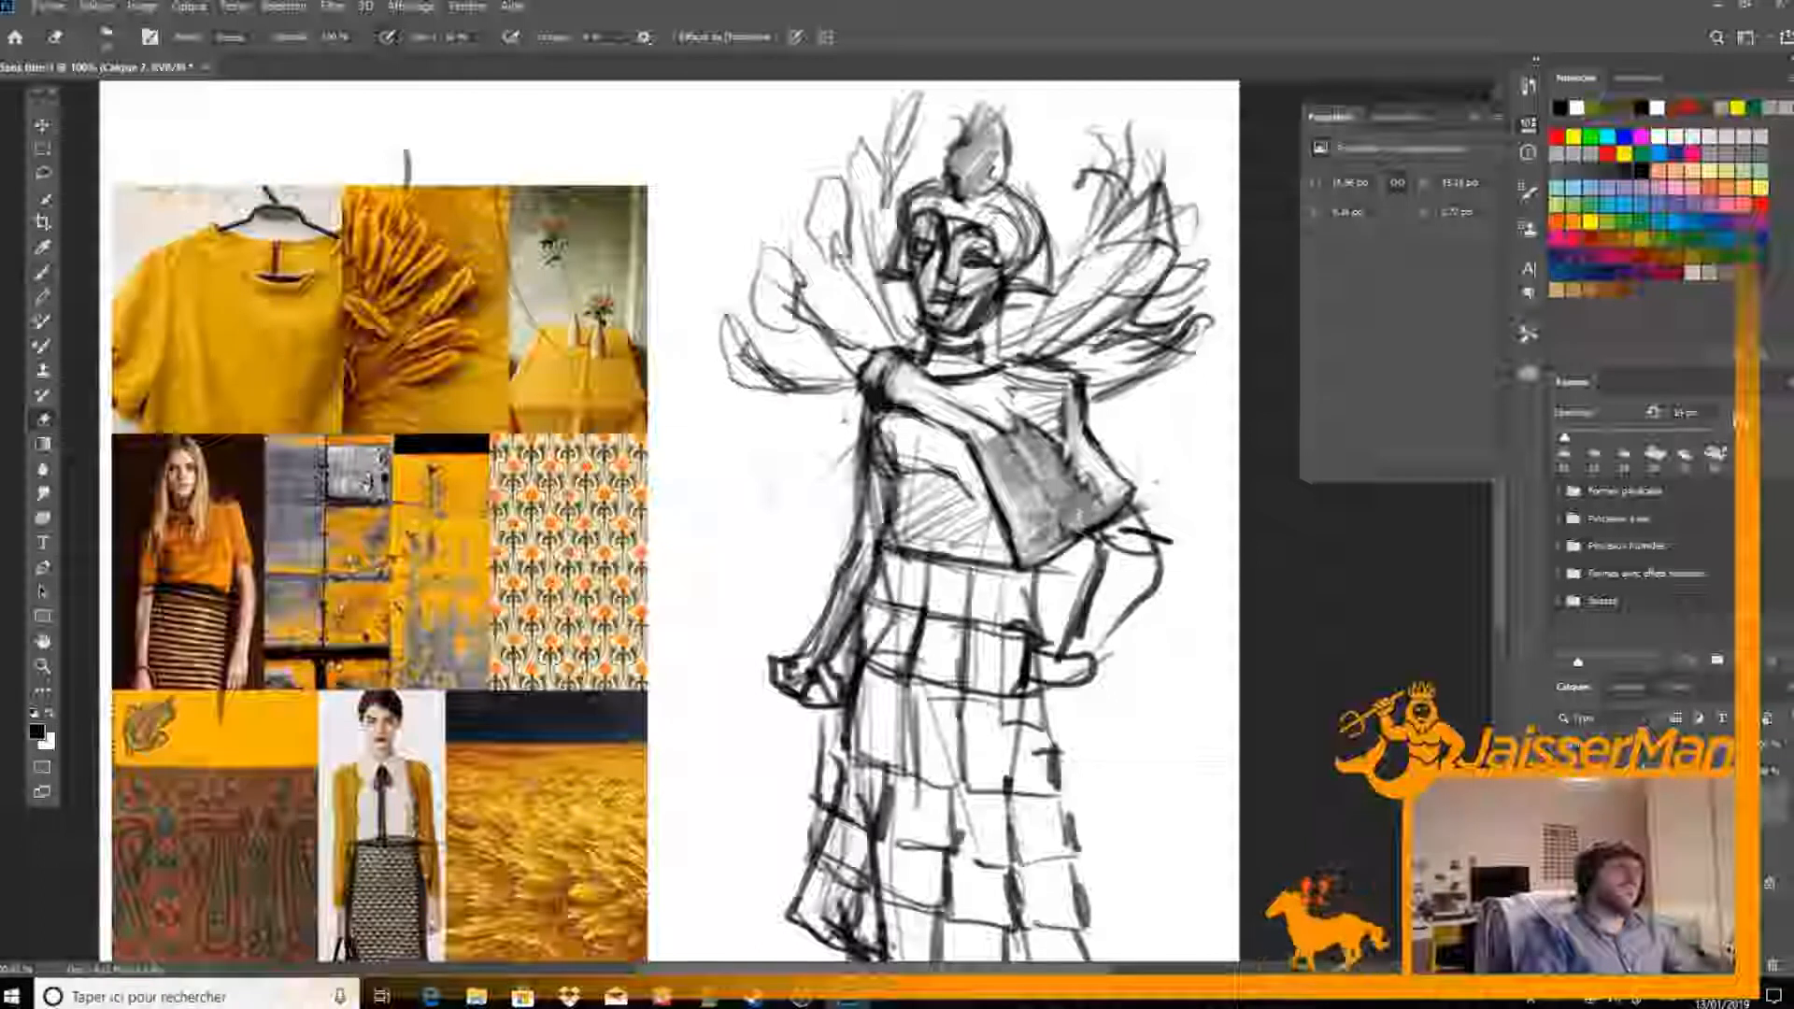
pyautogui.press('b')
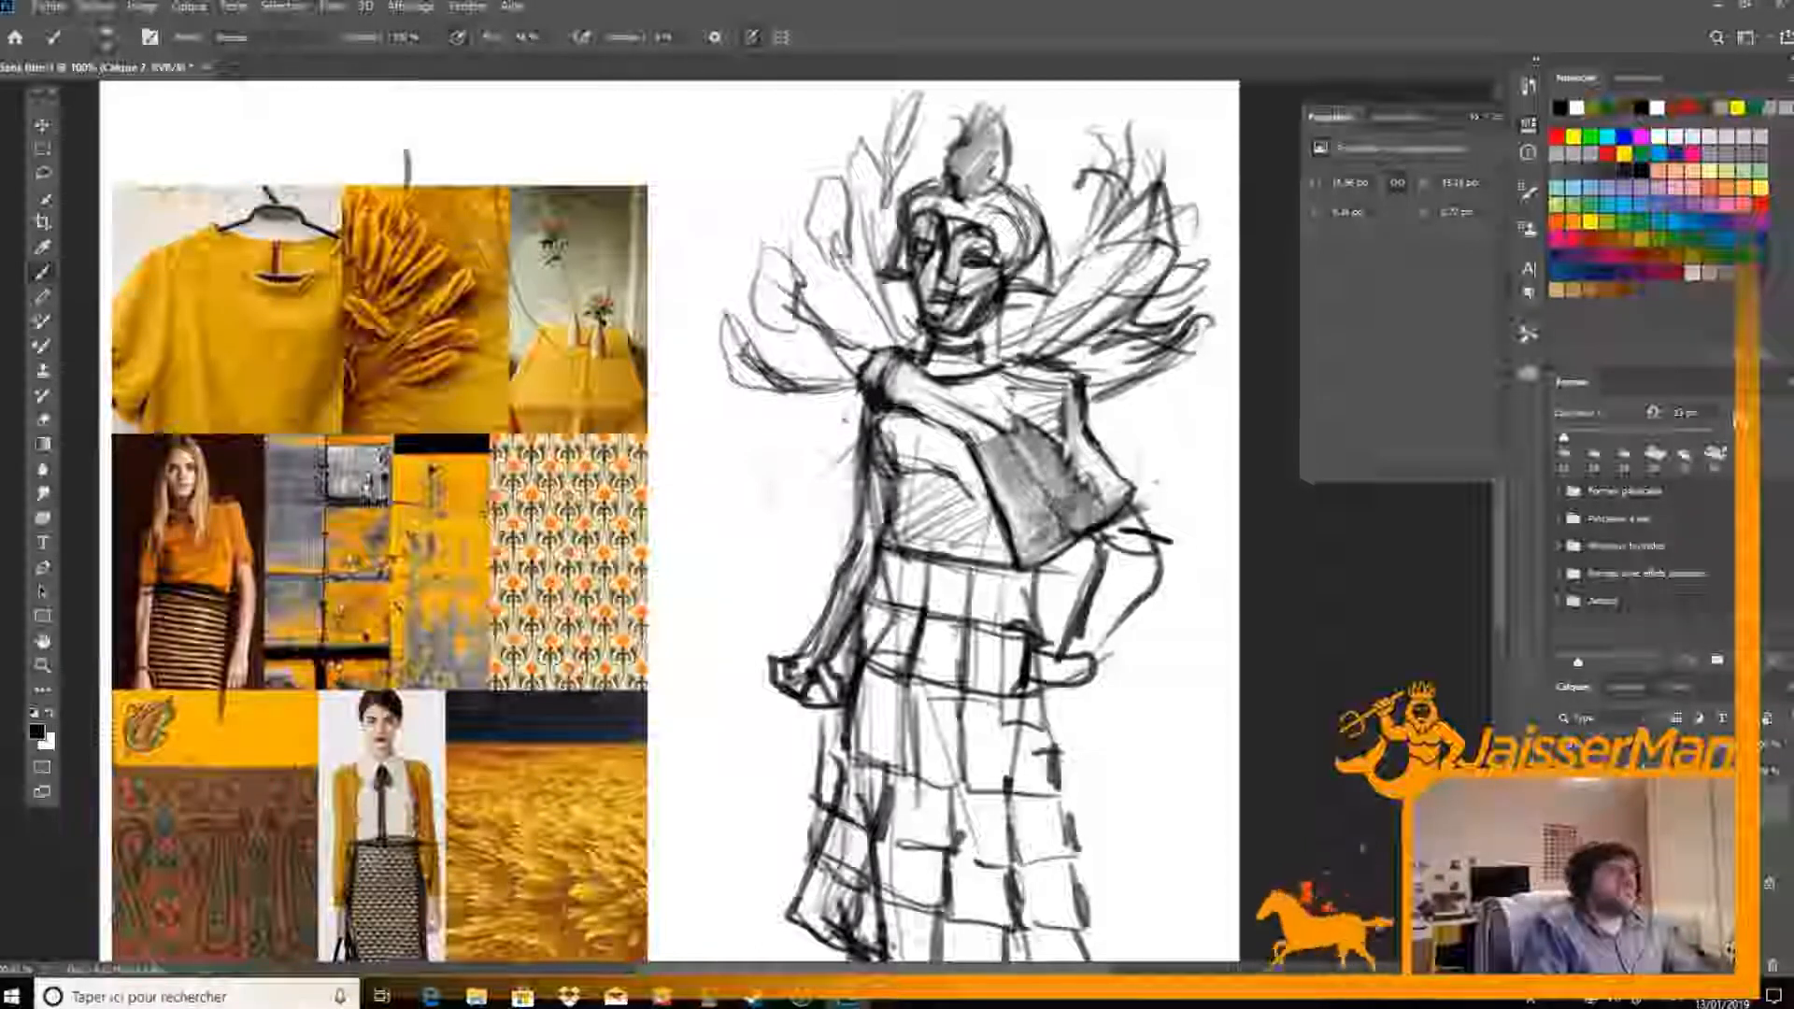
# Add soft fold shading to the drape's upper chest and shoulder area, alternating brush and eraser
pyautogui.moveTo(1037, 411); pyautogui.dragTo(1049, 496)
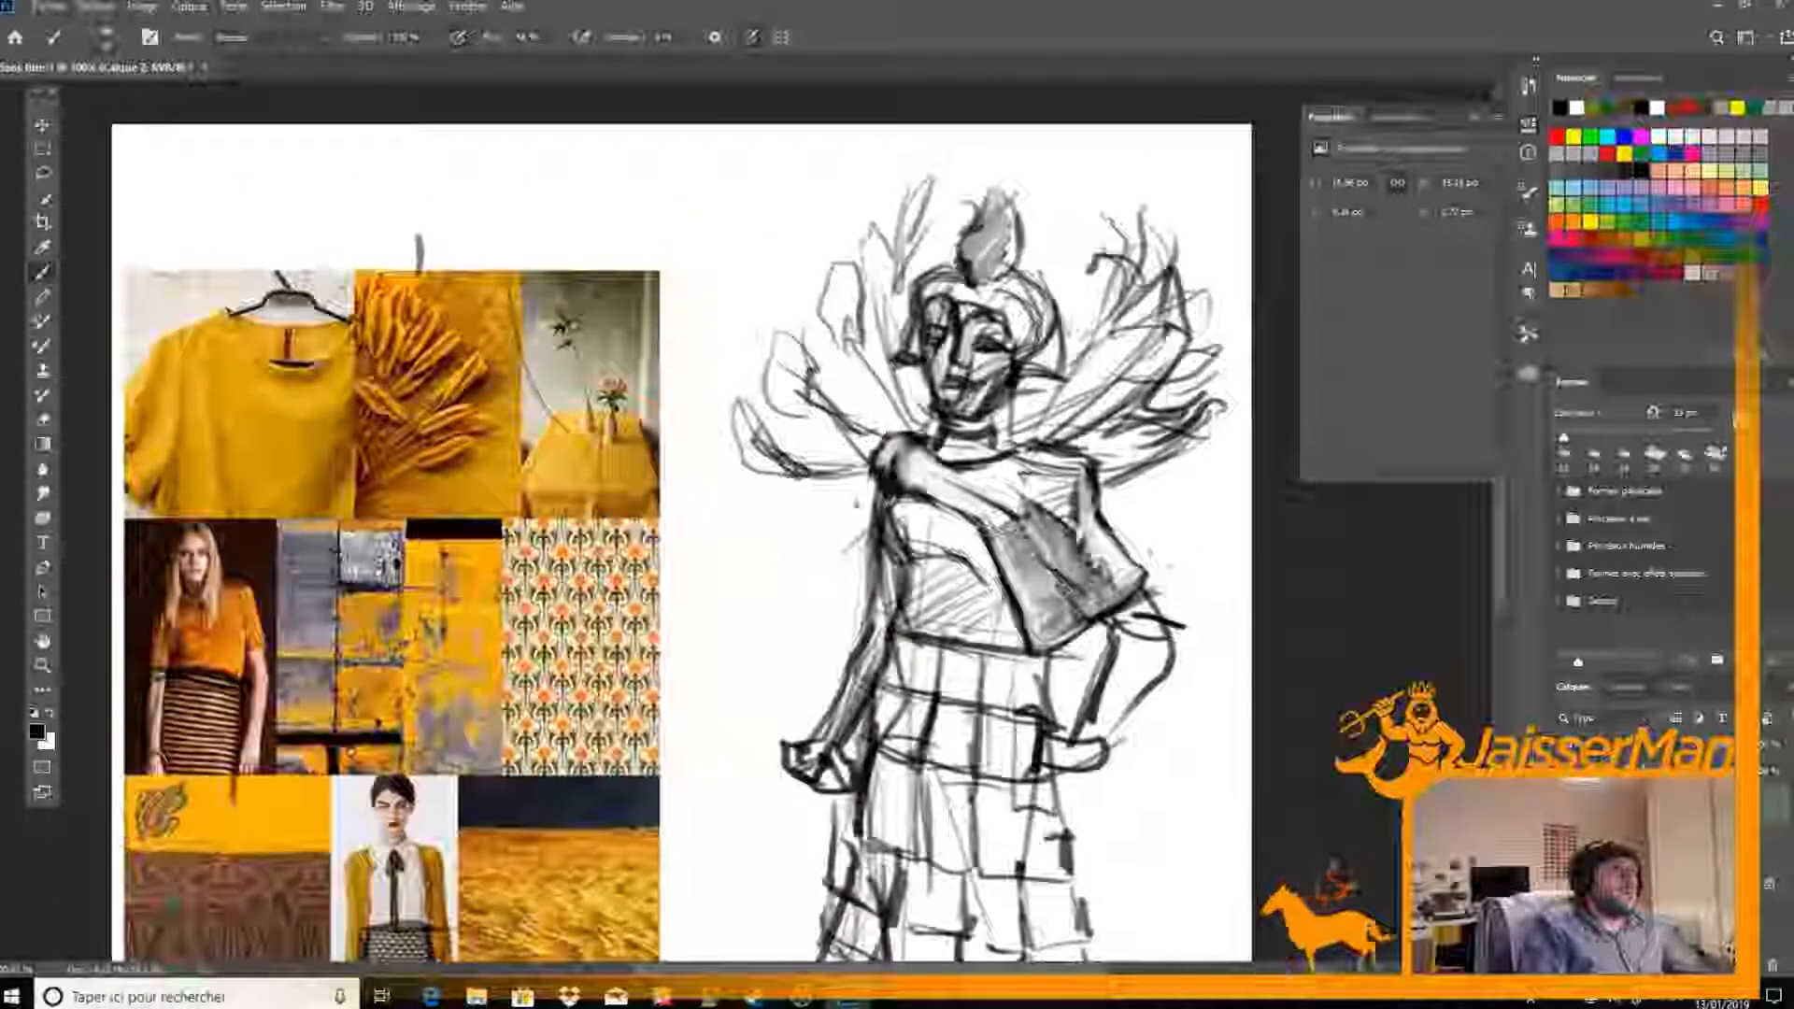
pyautogui.press('e')
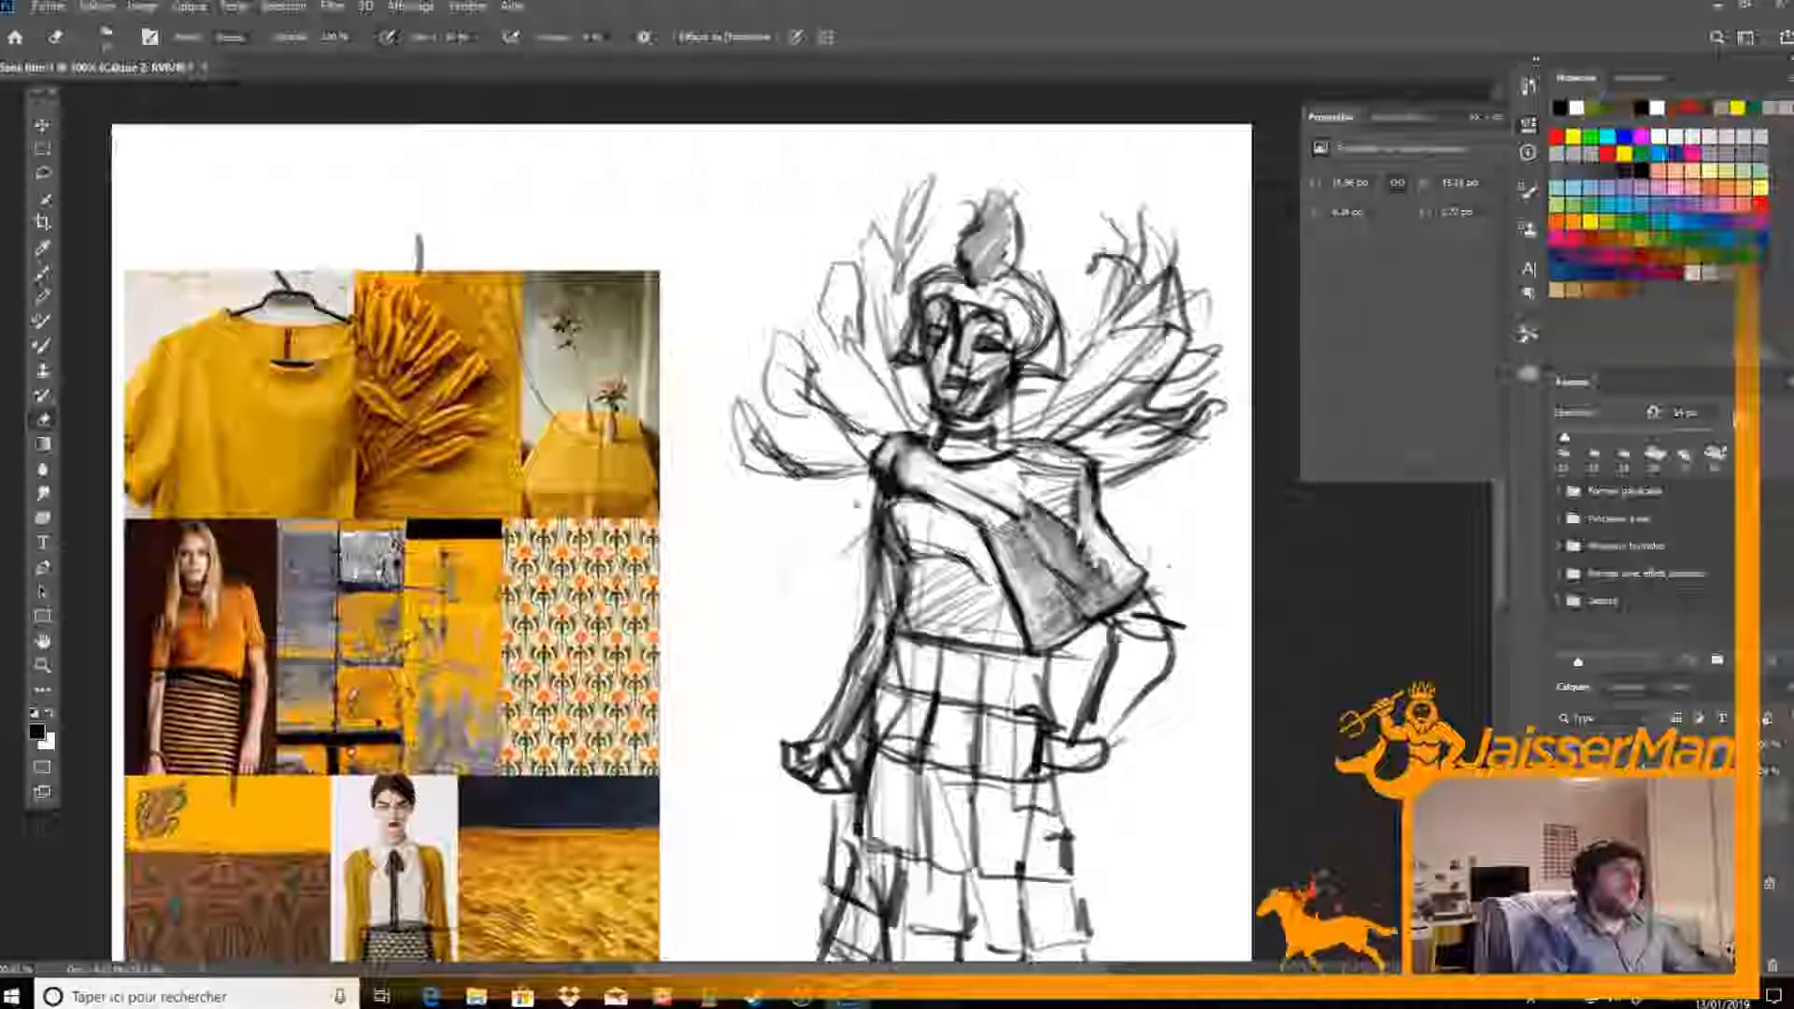
pyautogui.press('b')
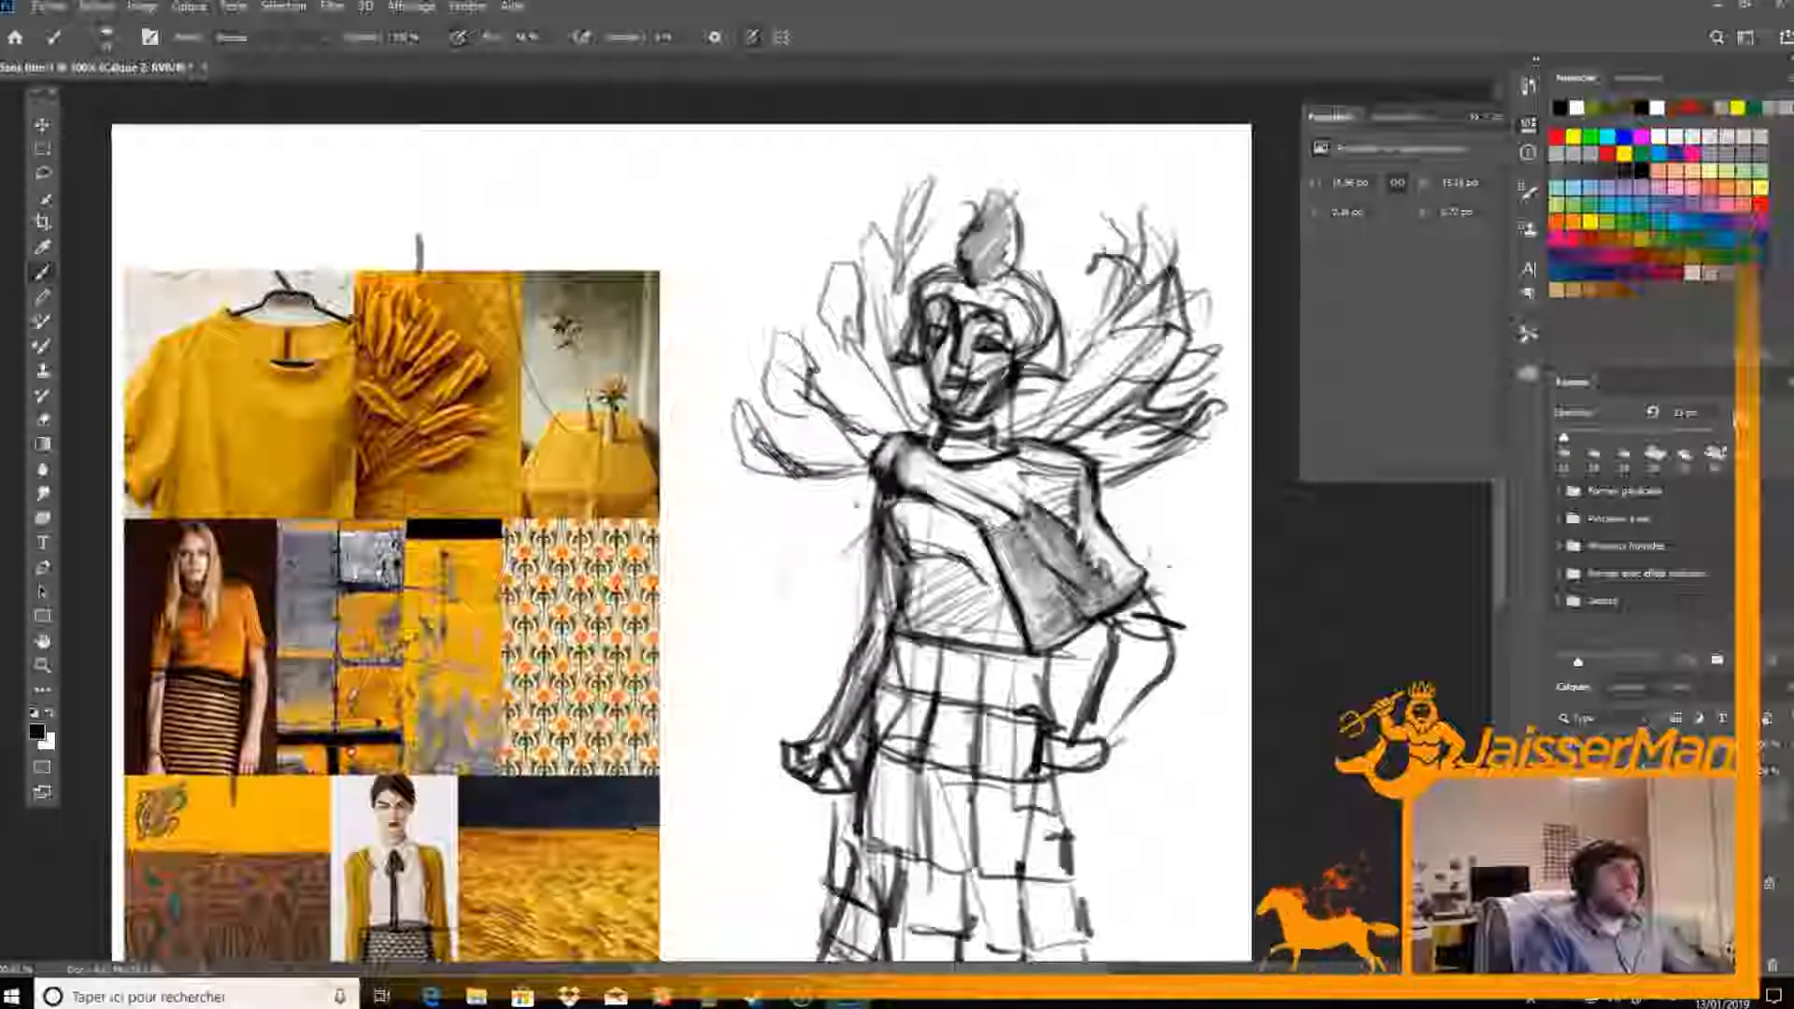
pyautogui.press('e')
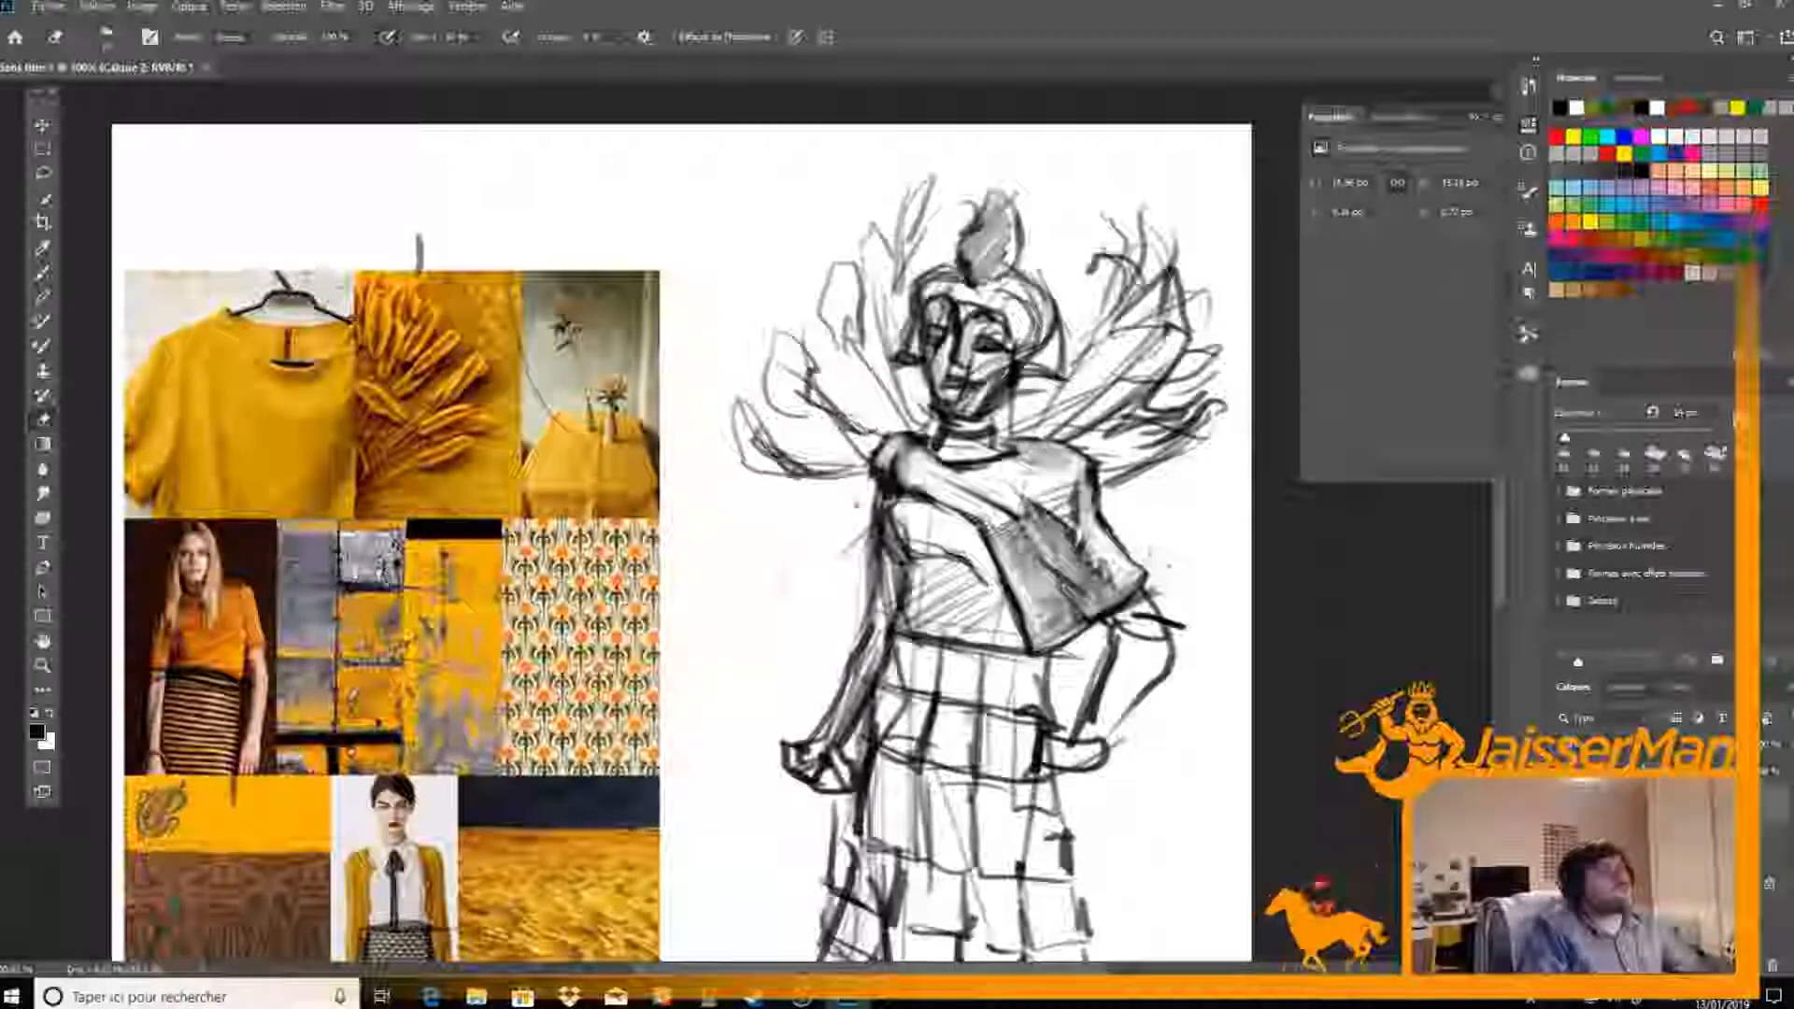
pyautogui.press('b')
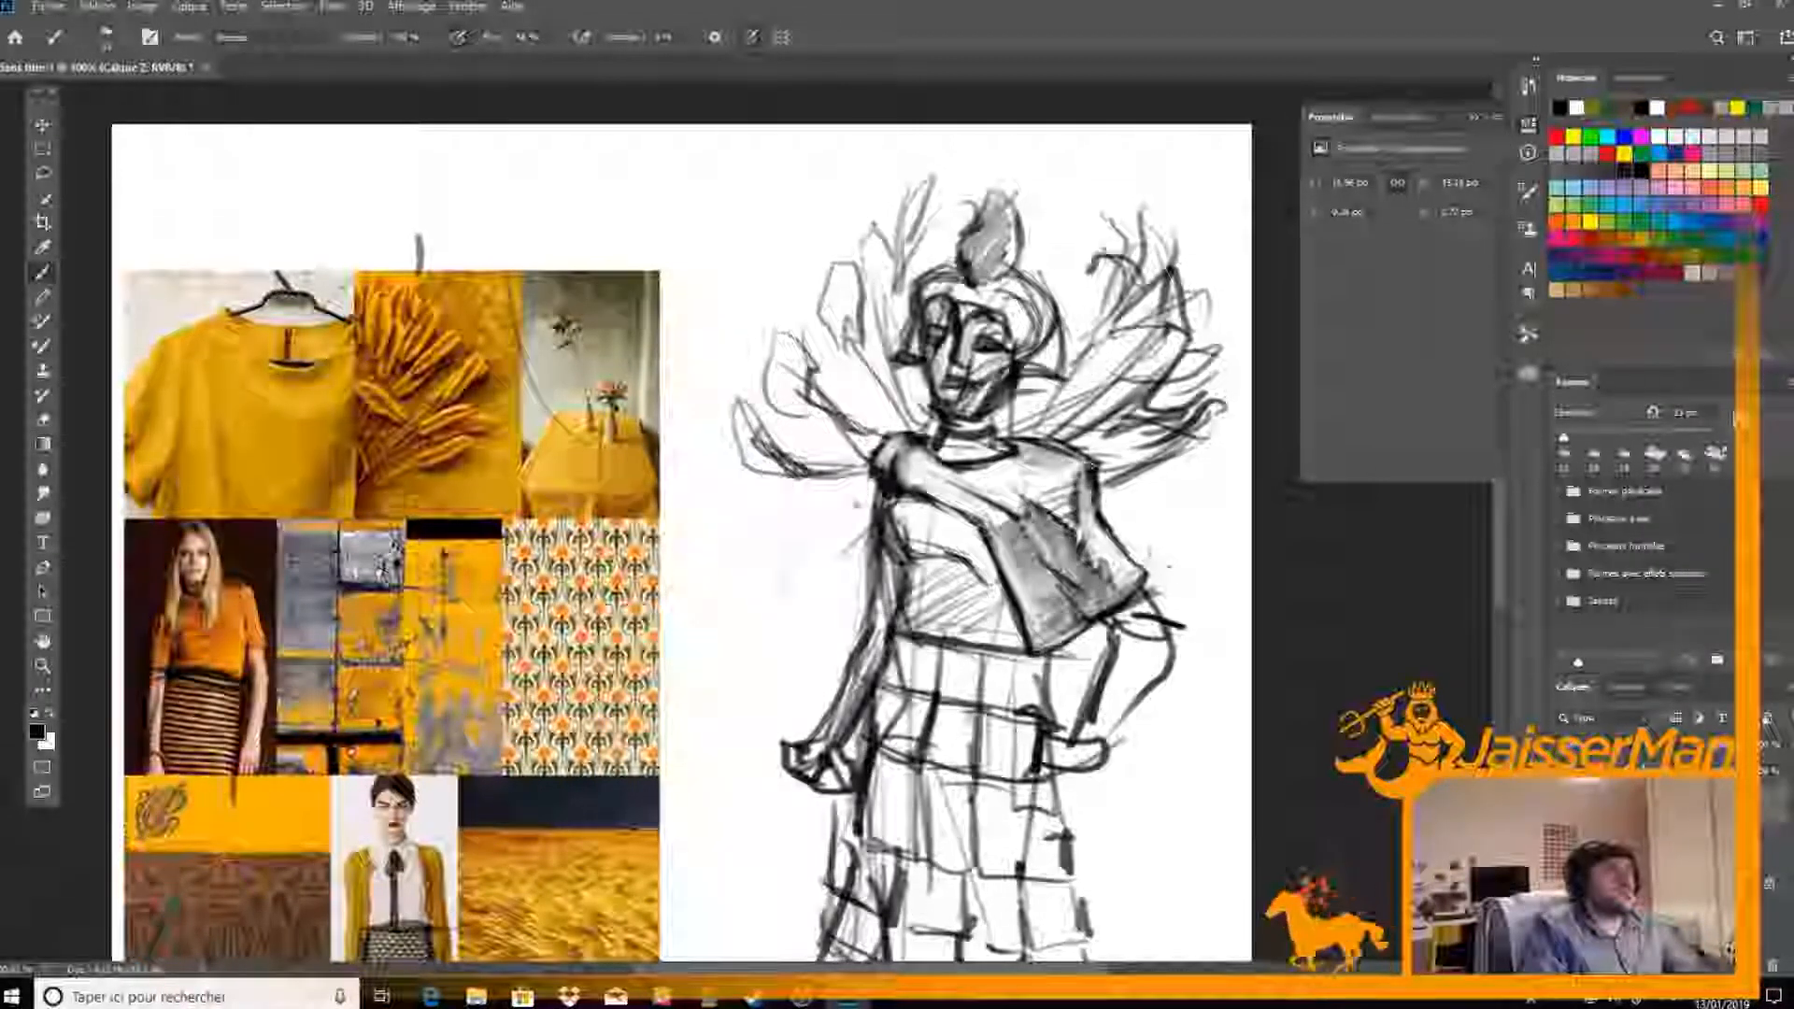
pyautogui.press('e')
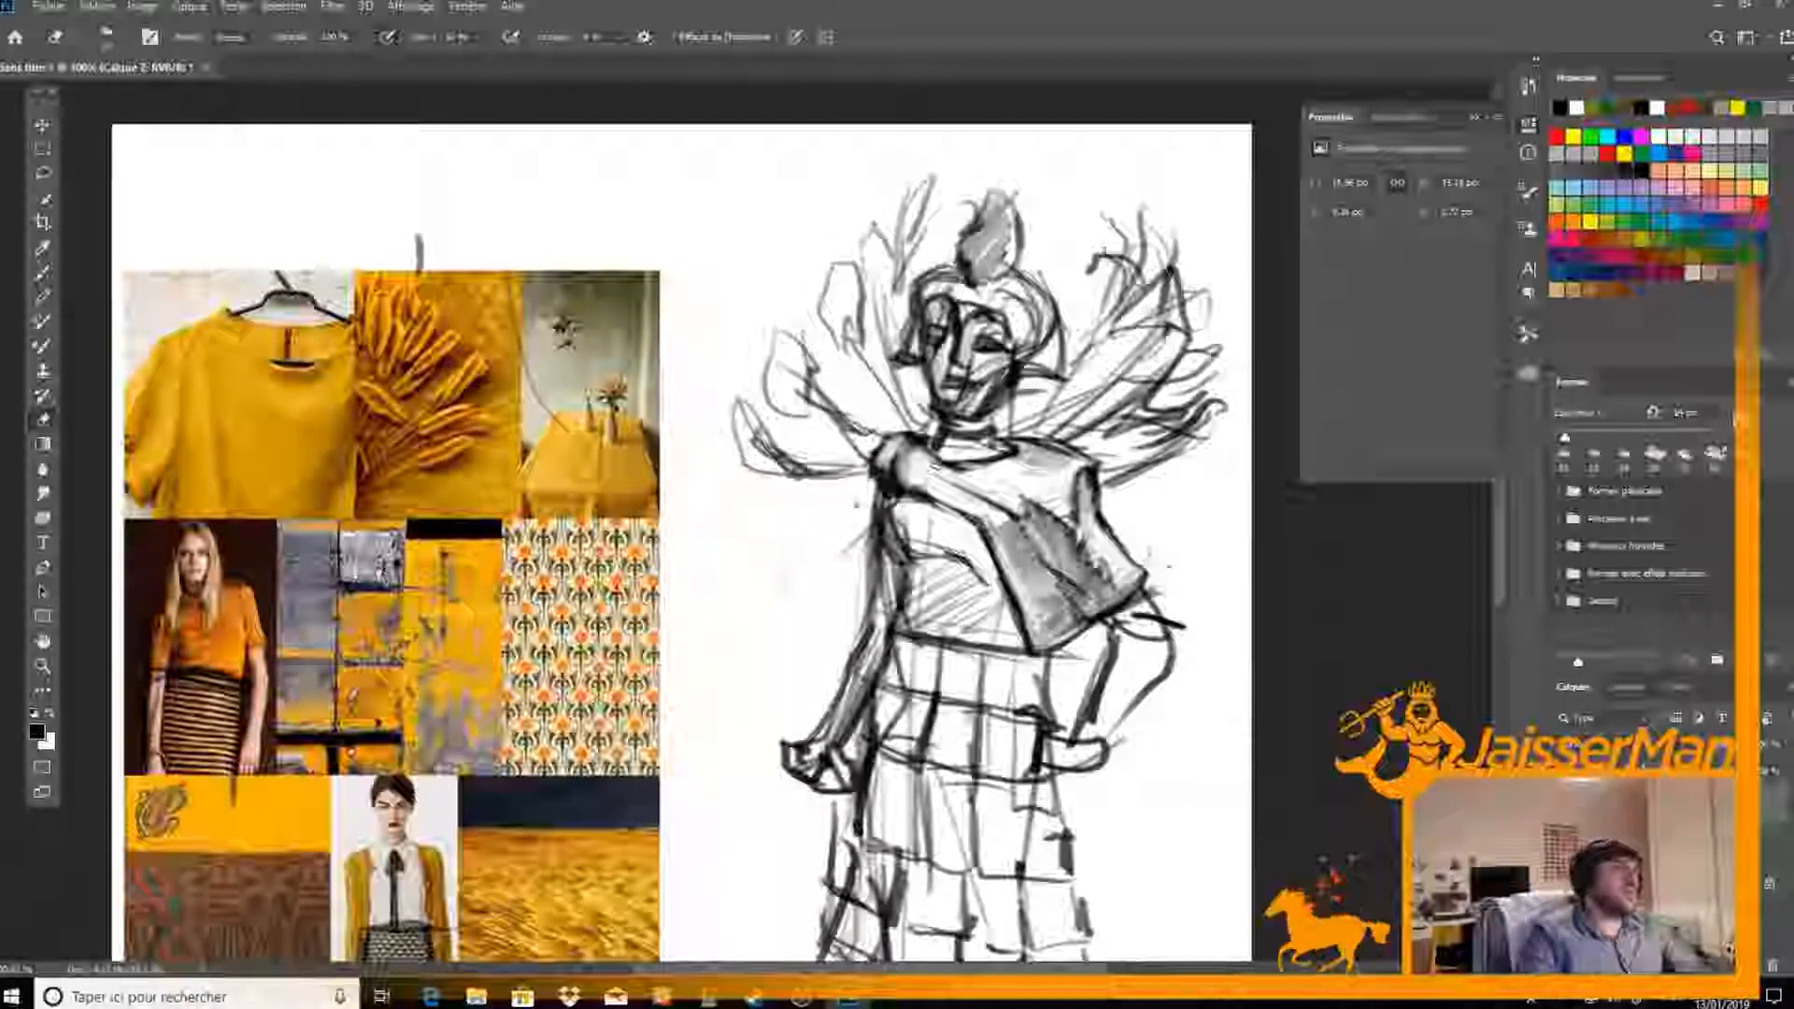
# Refine the two lowest collar plumes beside the darkened shoulder with shaded tips and clean up their surrounding lines
pyautogui.press('b')
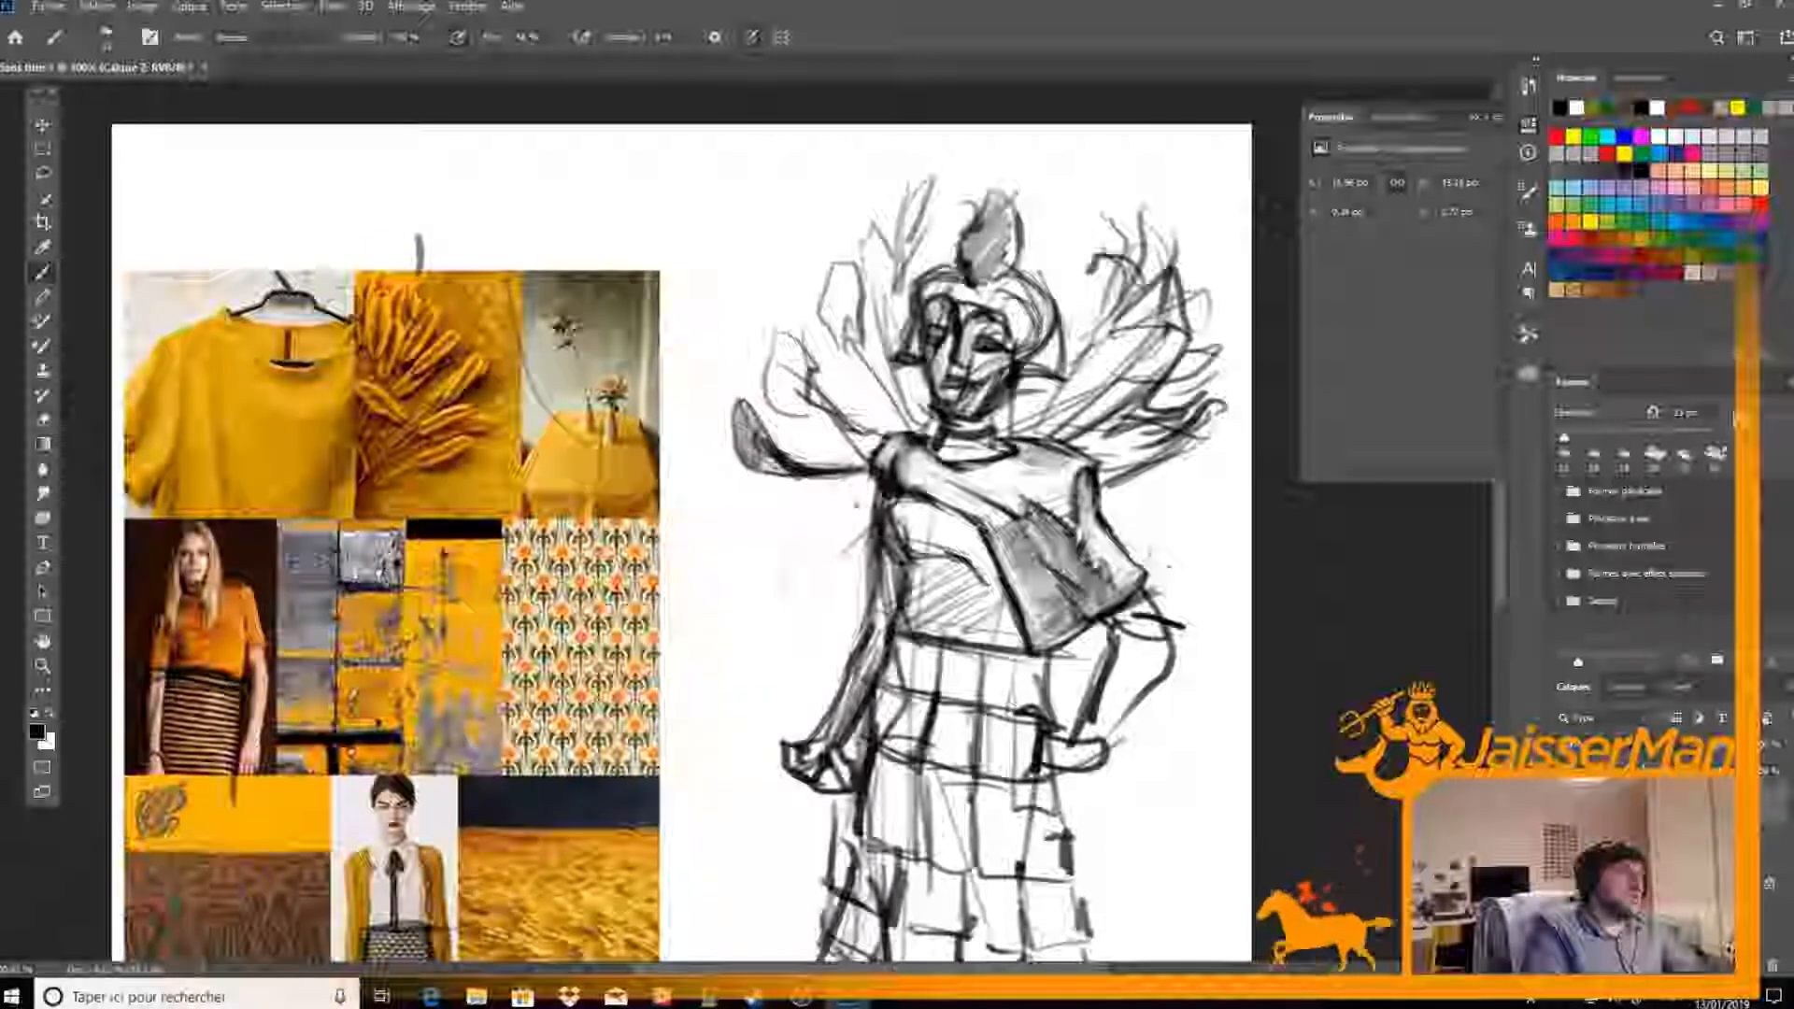
pyautogui.press('e')
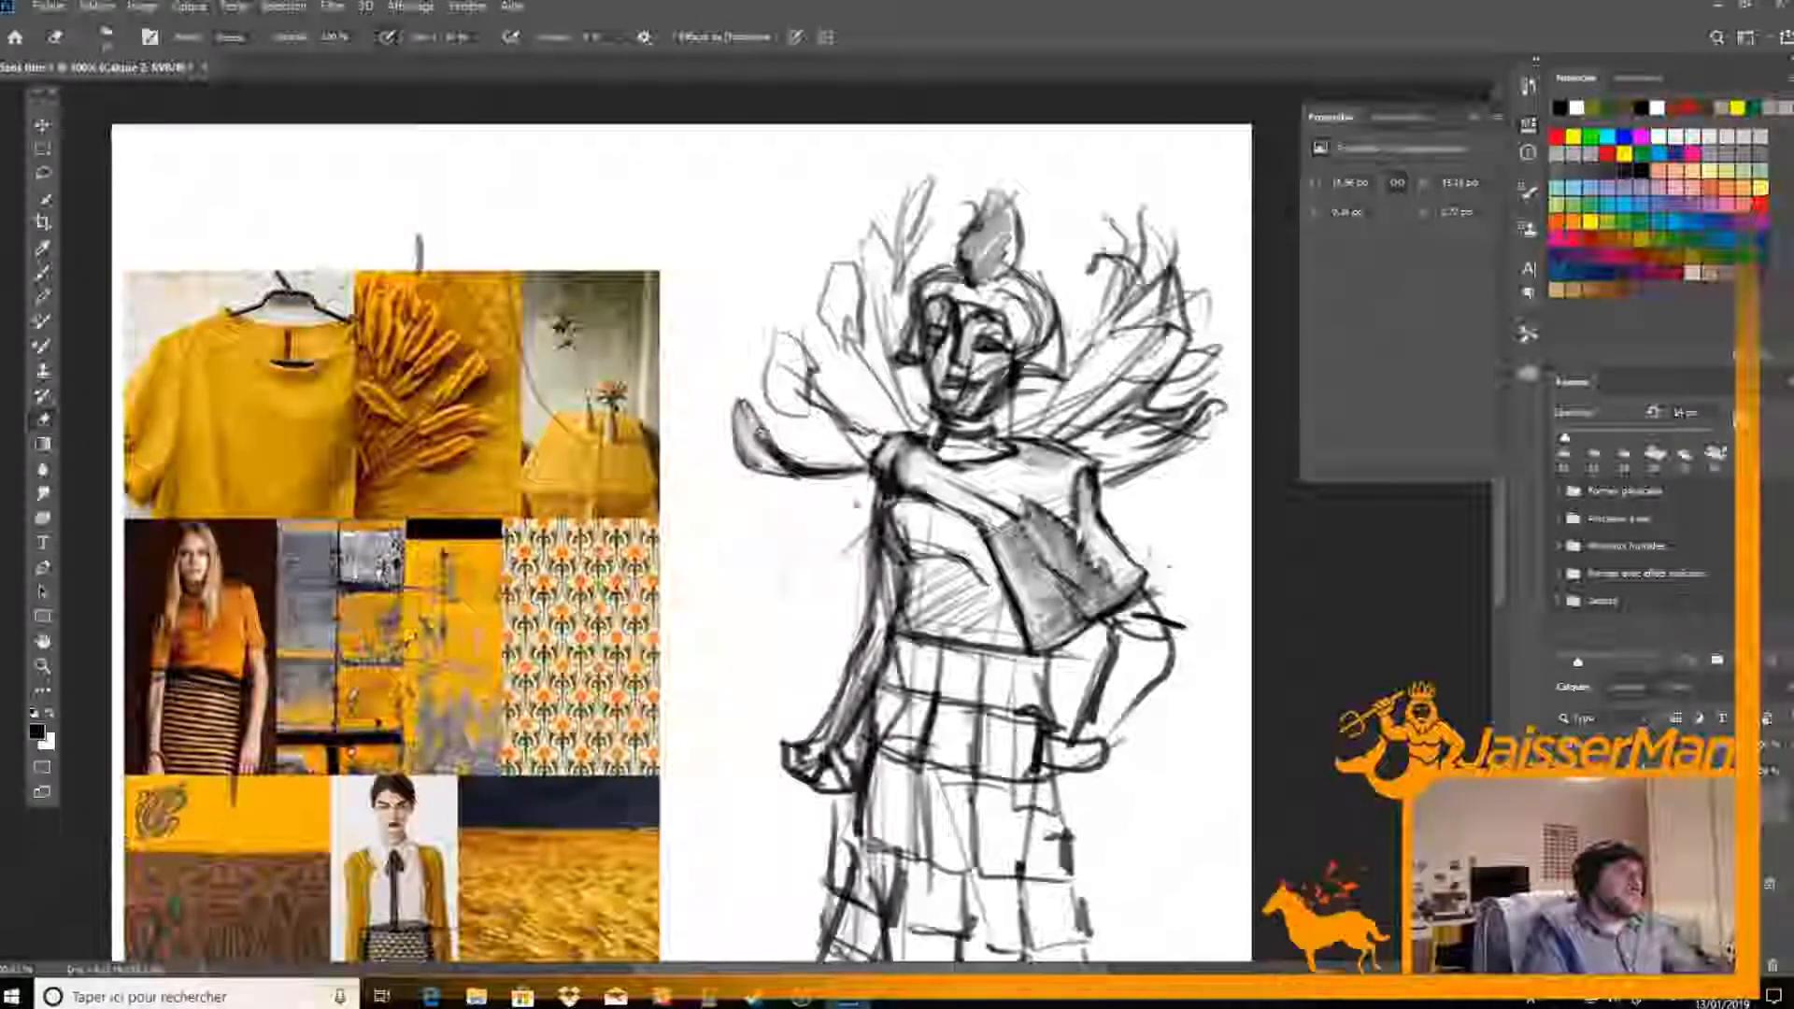
pyautogui.press('b')
pyautogui.press('e')
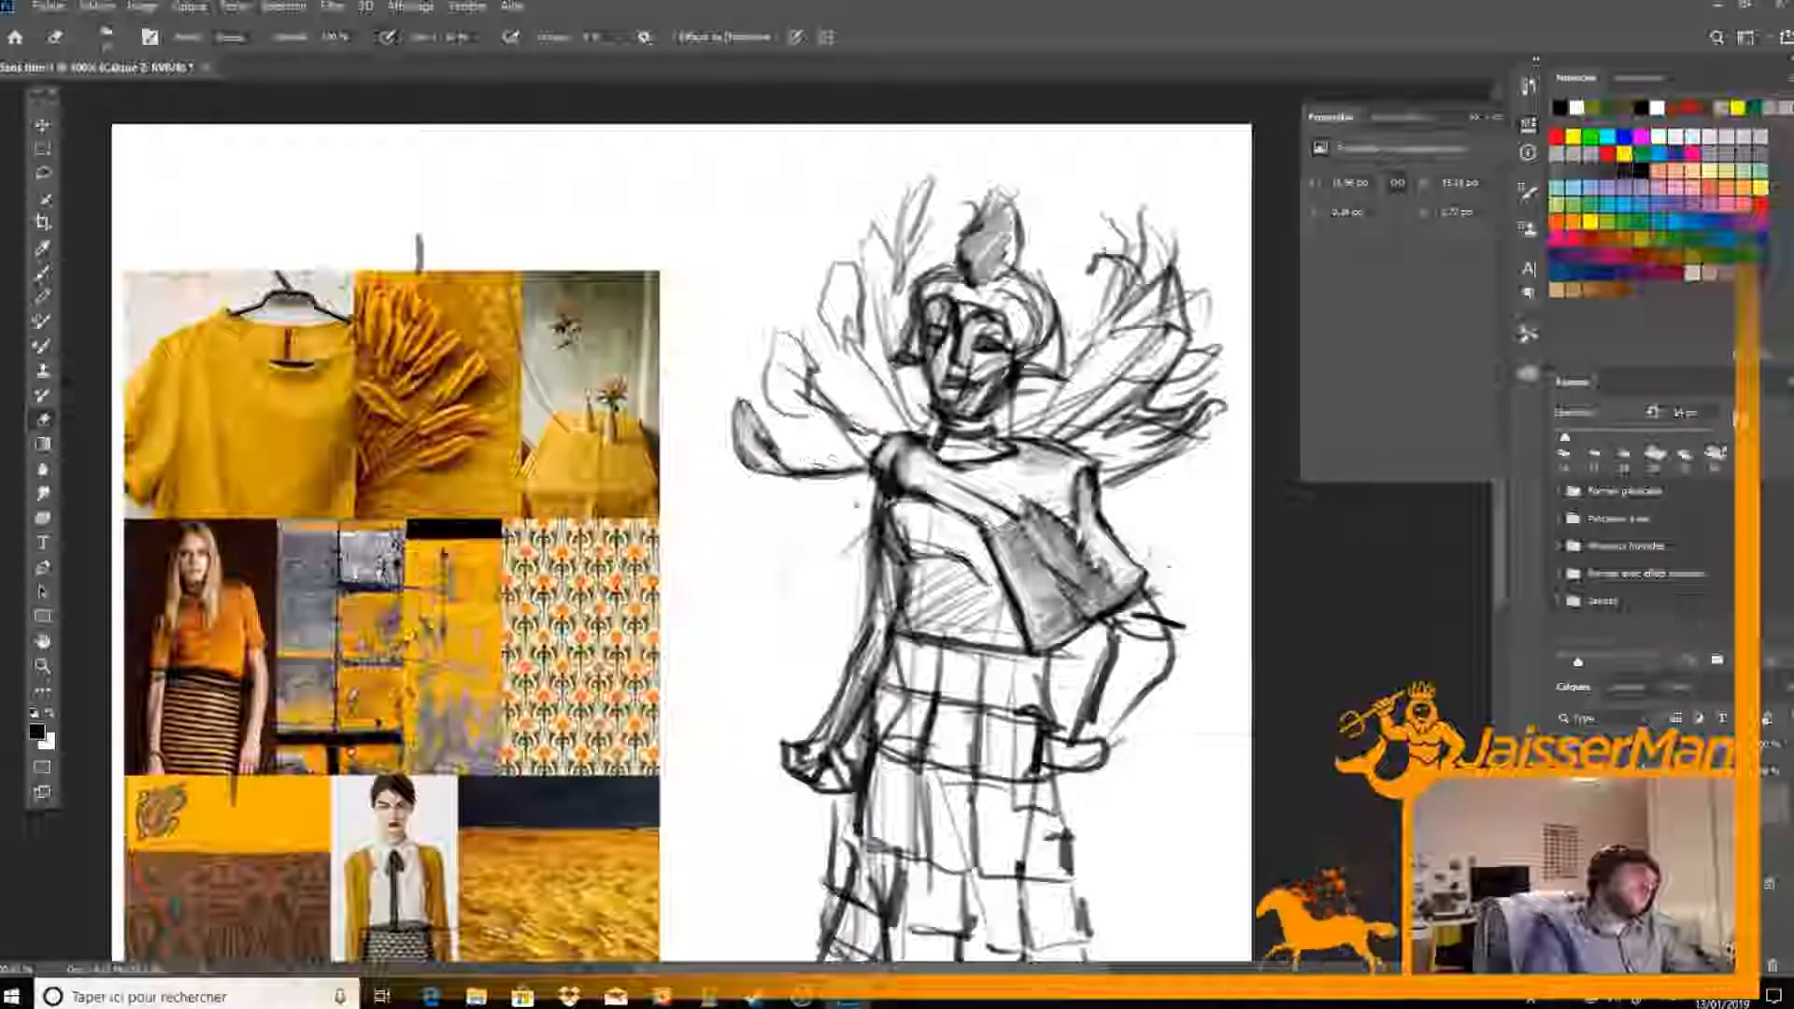
pyautogui.press('b')
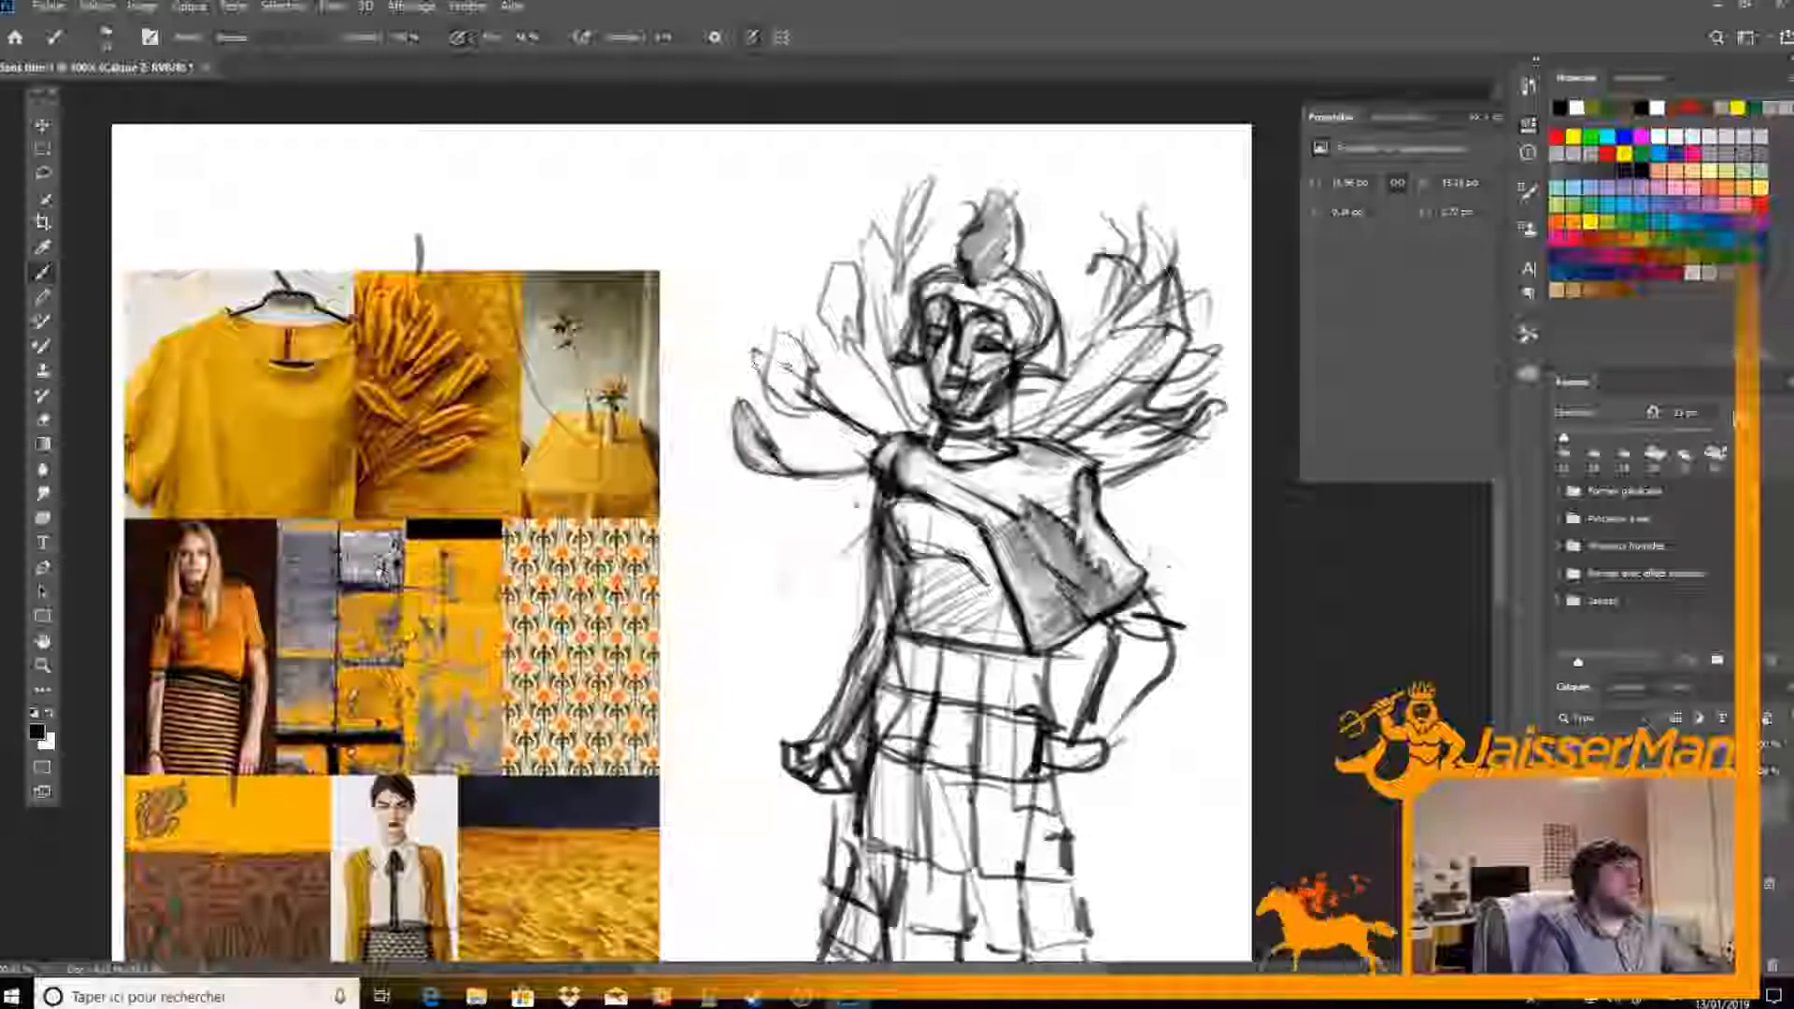
pyautogui.press('e')
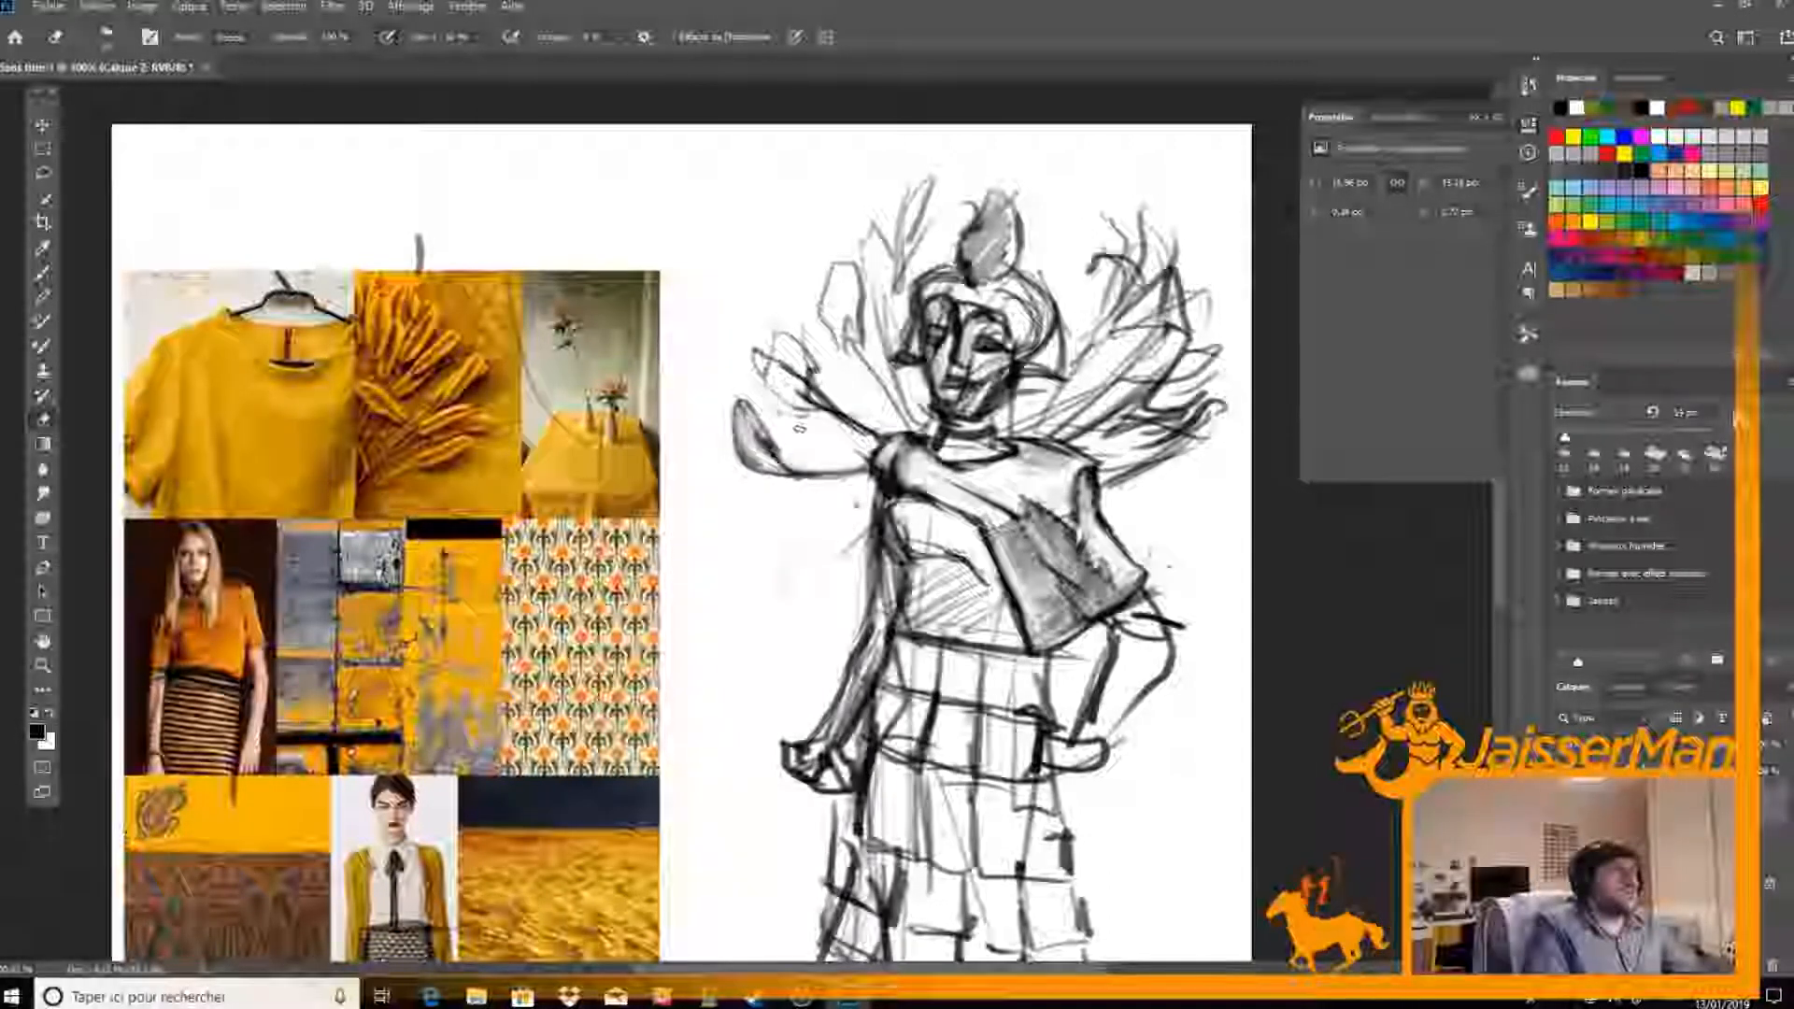
pyautogui.press('b')
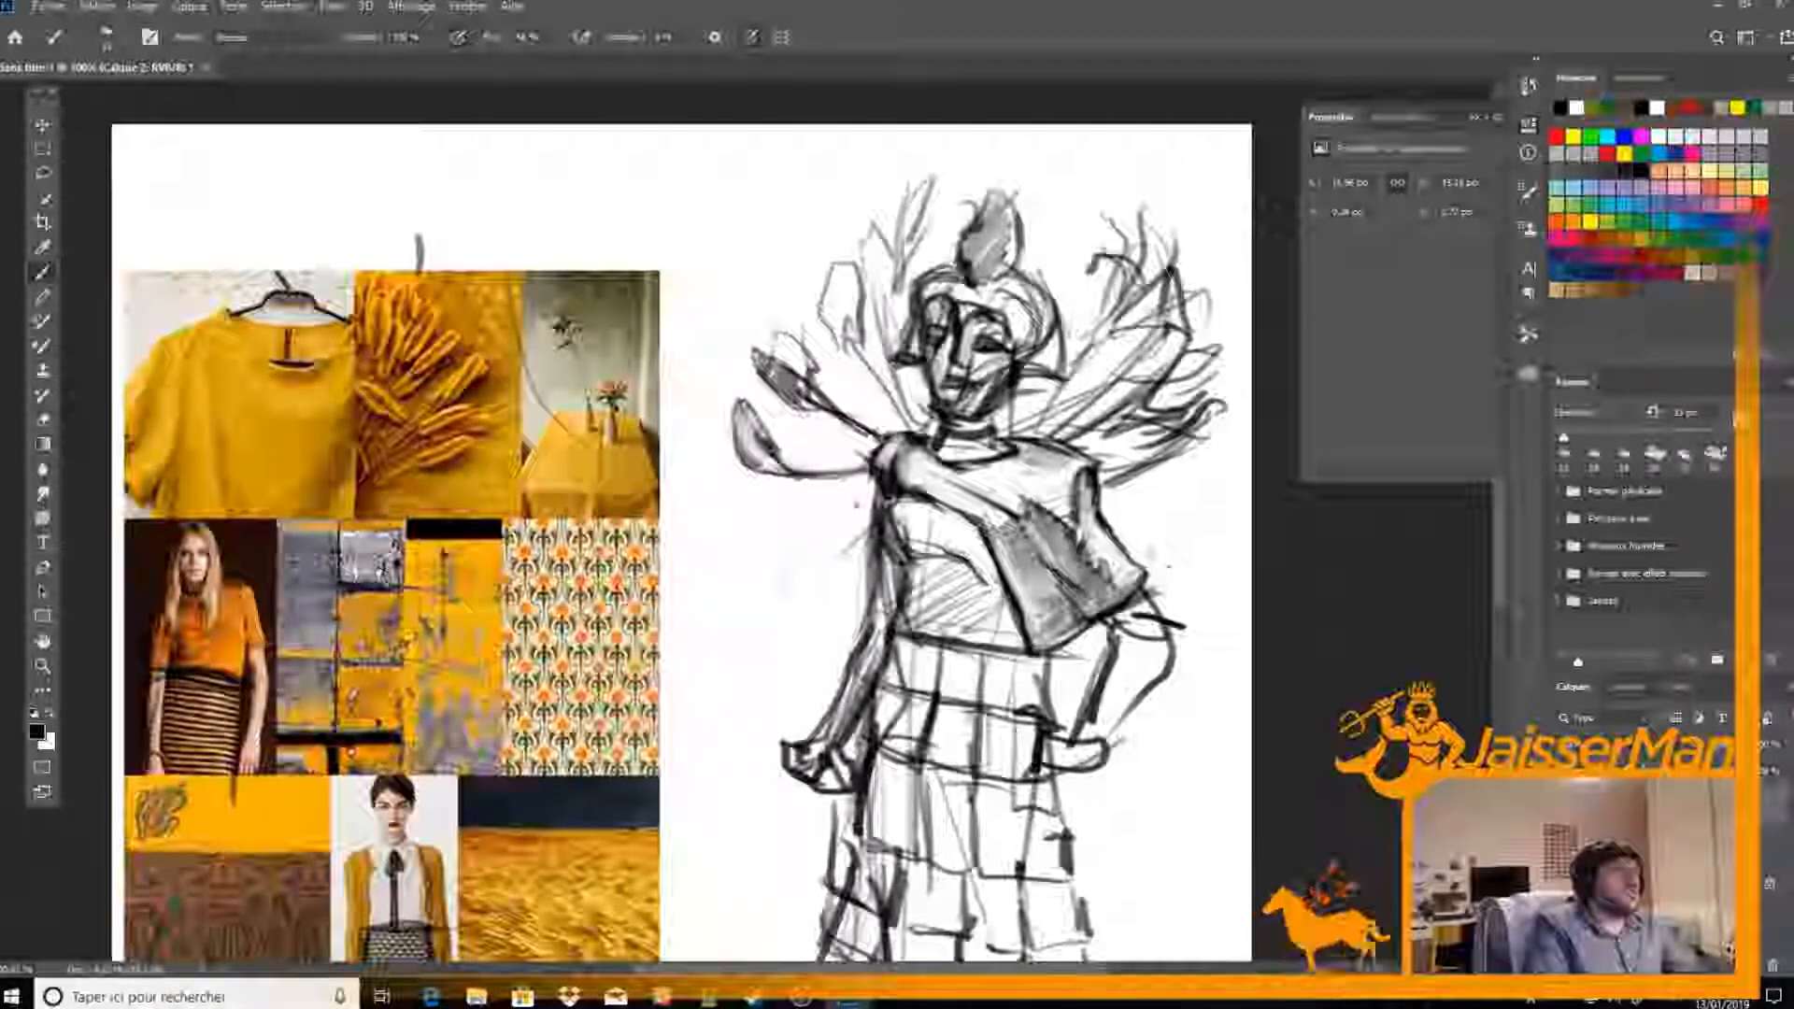
pyautogui.press('e')
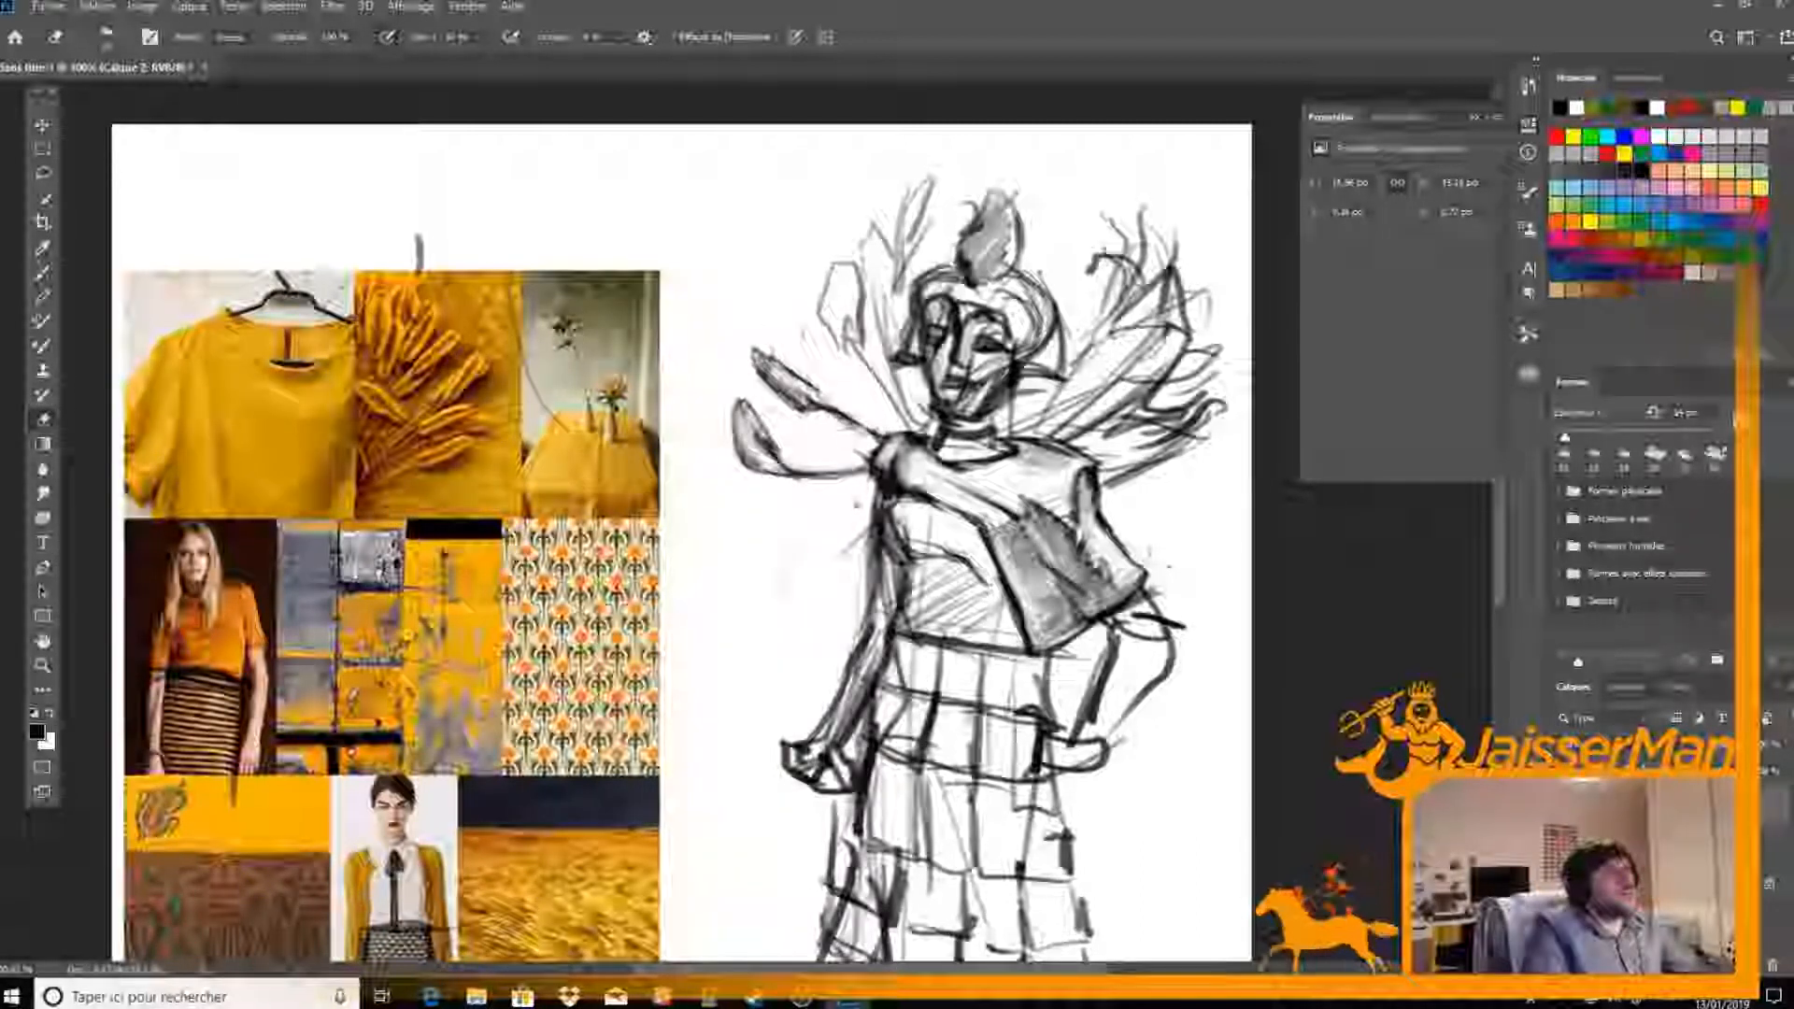
# Refine the third collar plume up from the shoulder with a shaded tip and dark stem, erasing the rough lines around it
pyautogui.press('b')
pyautogui.press('e')
pyautogui.press('b')
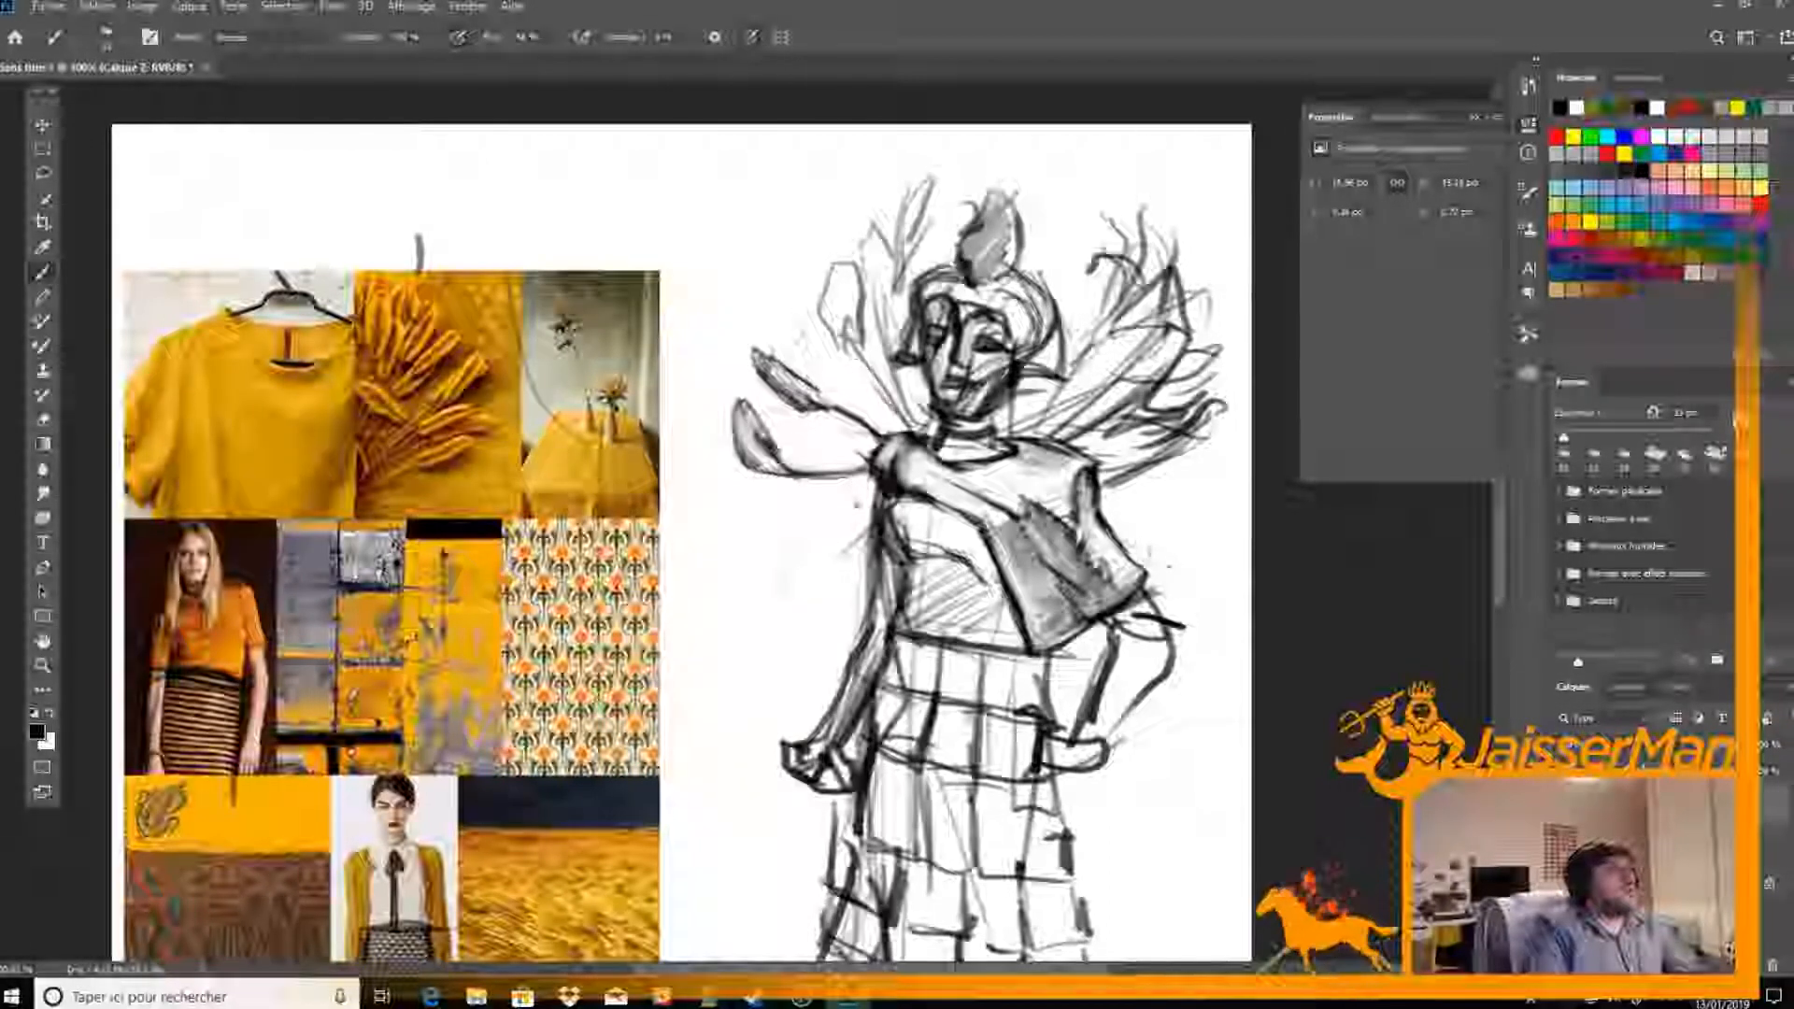
pyautogui.press('e')
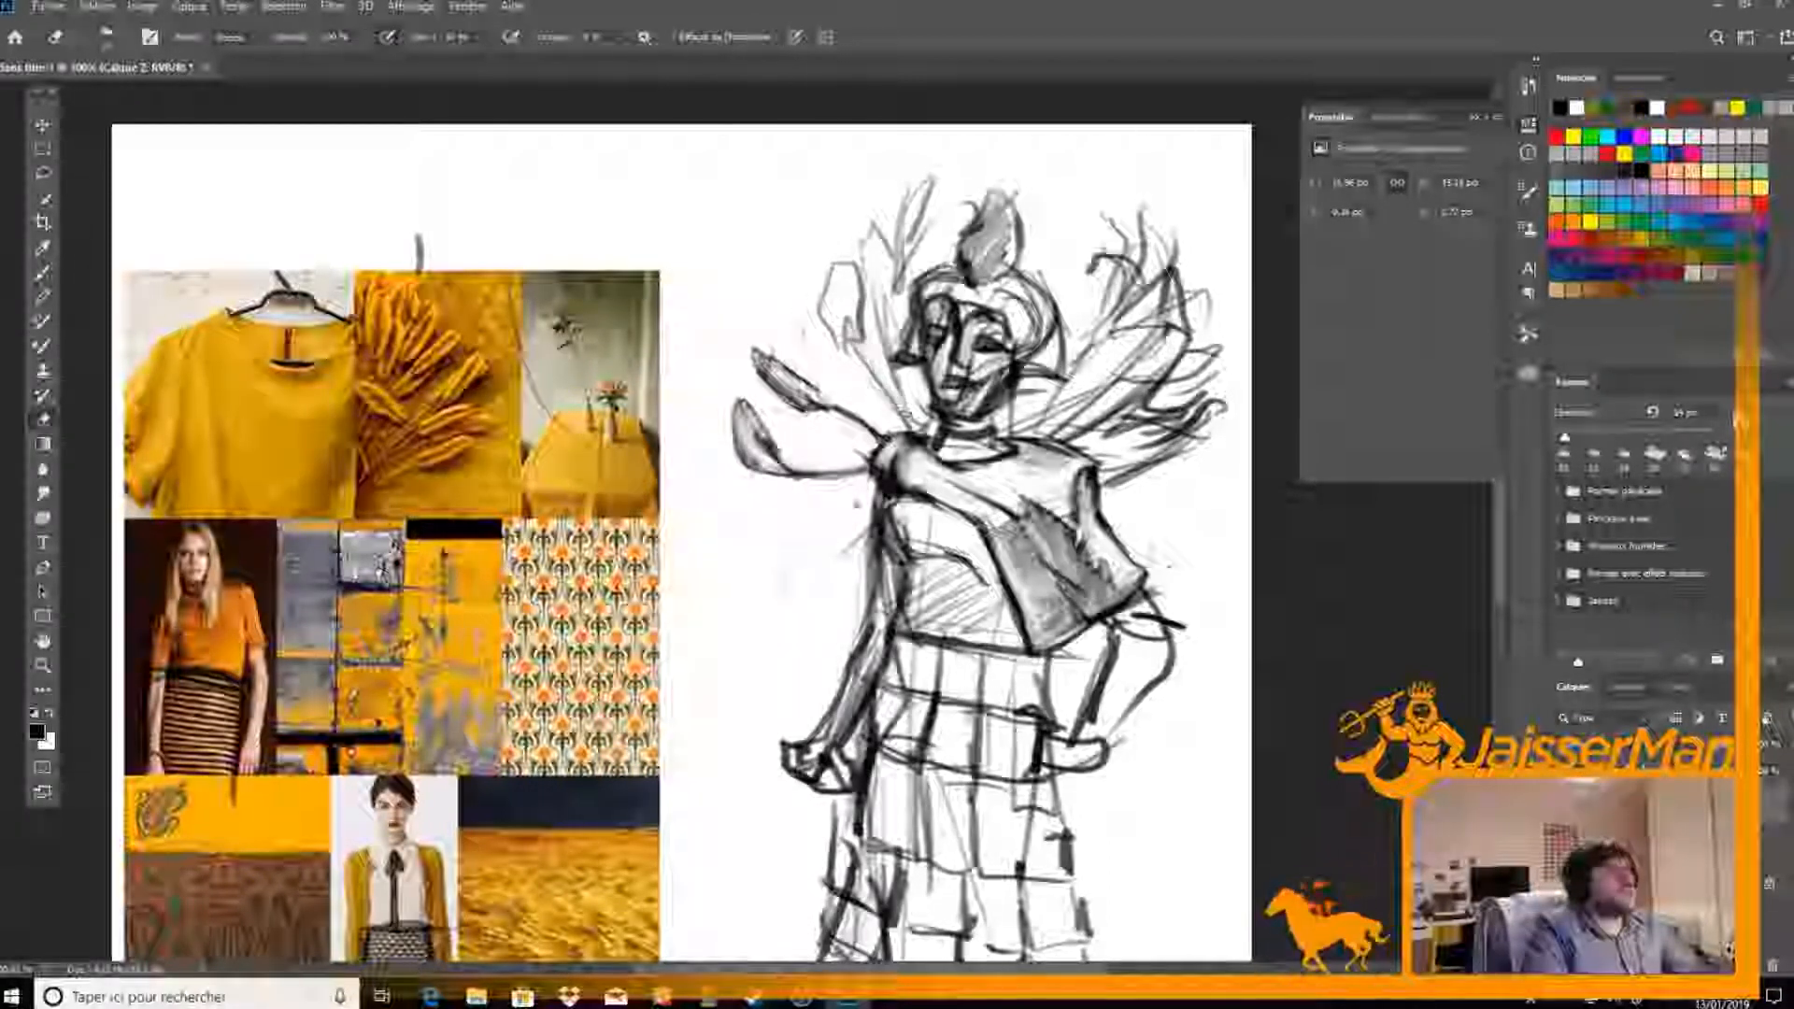
pyautogui.press('b')
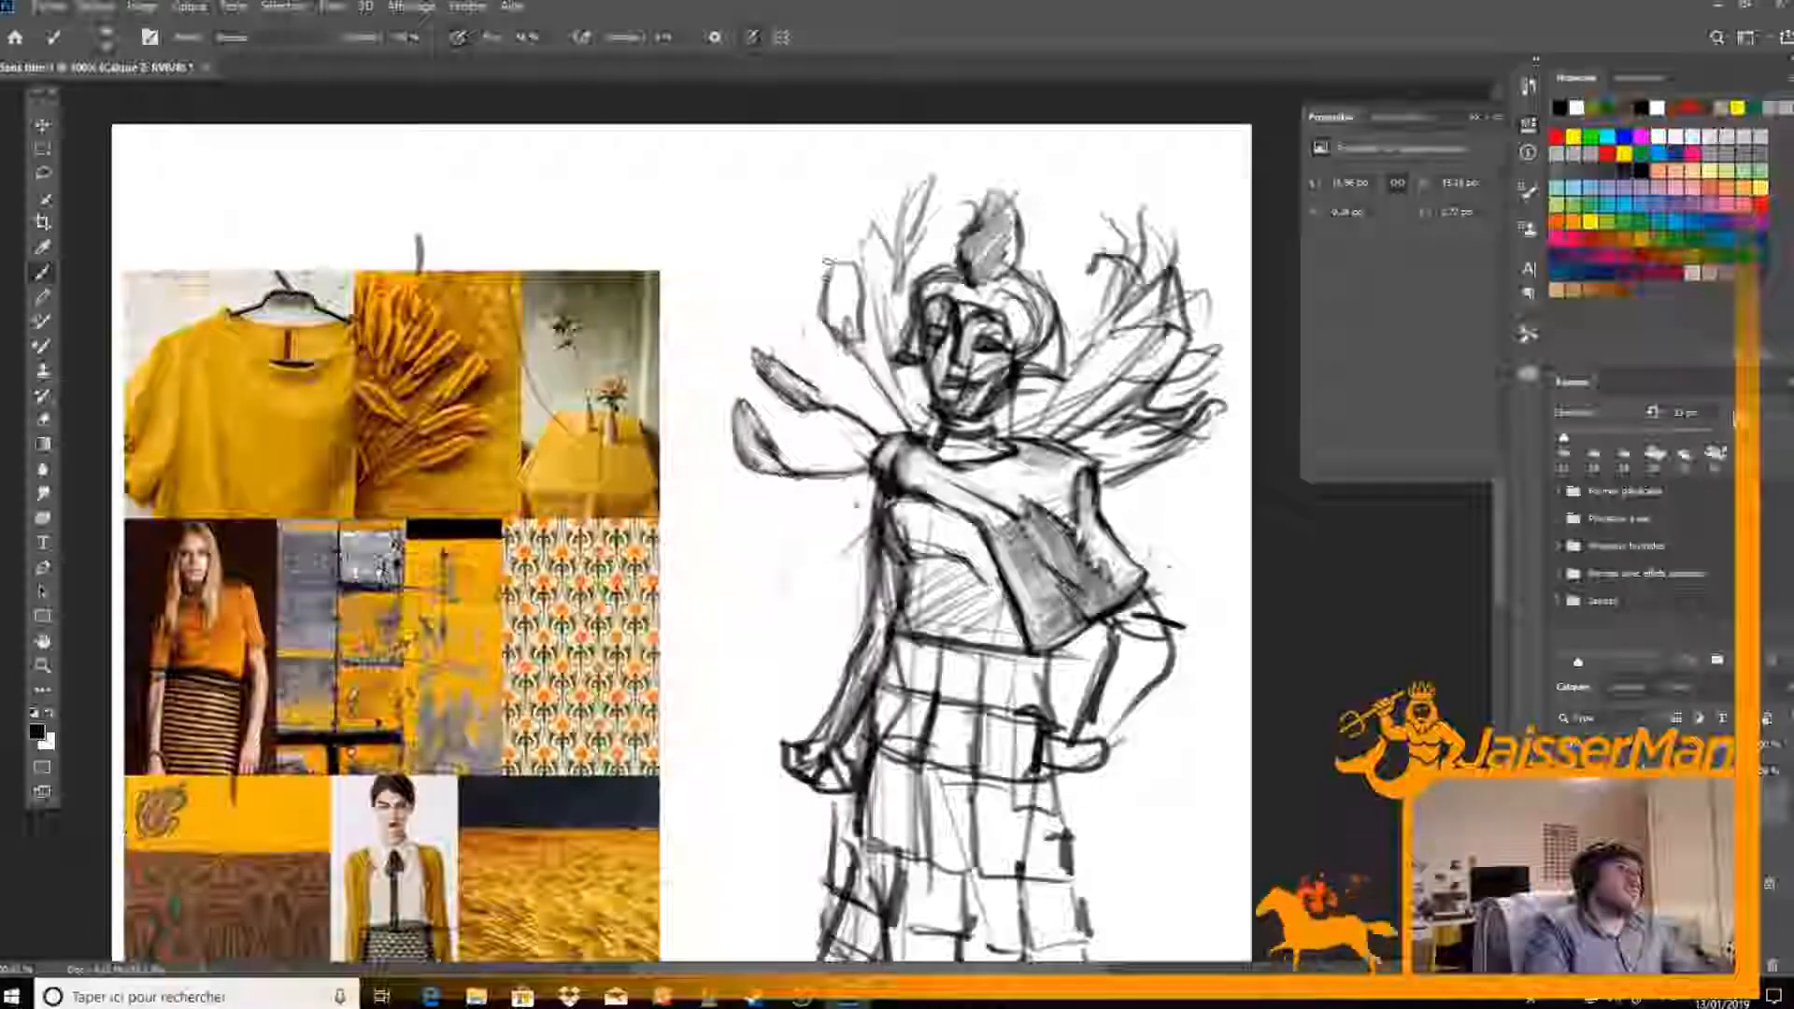
pyautogui.moveTo(845, 279)
pyautogui.mouseDown()
pyautogui.moveTo(853, 332)
pyautogui.moveTo(839, 281)
pyautogui.moveTo(835, 331)
pyautogui.mouseUp()
pyautogui.press('e')
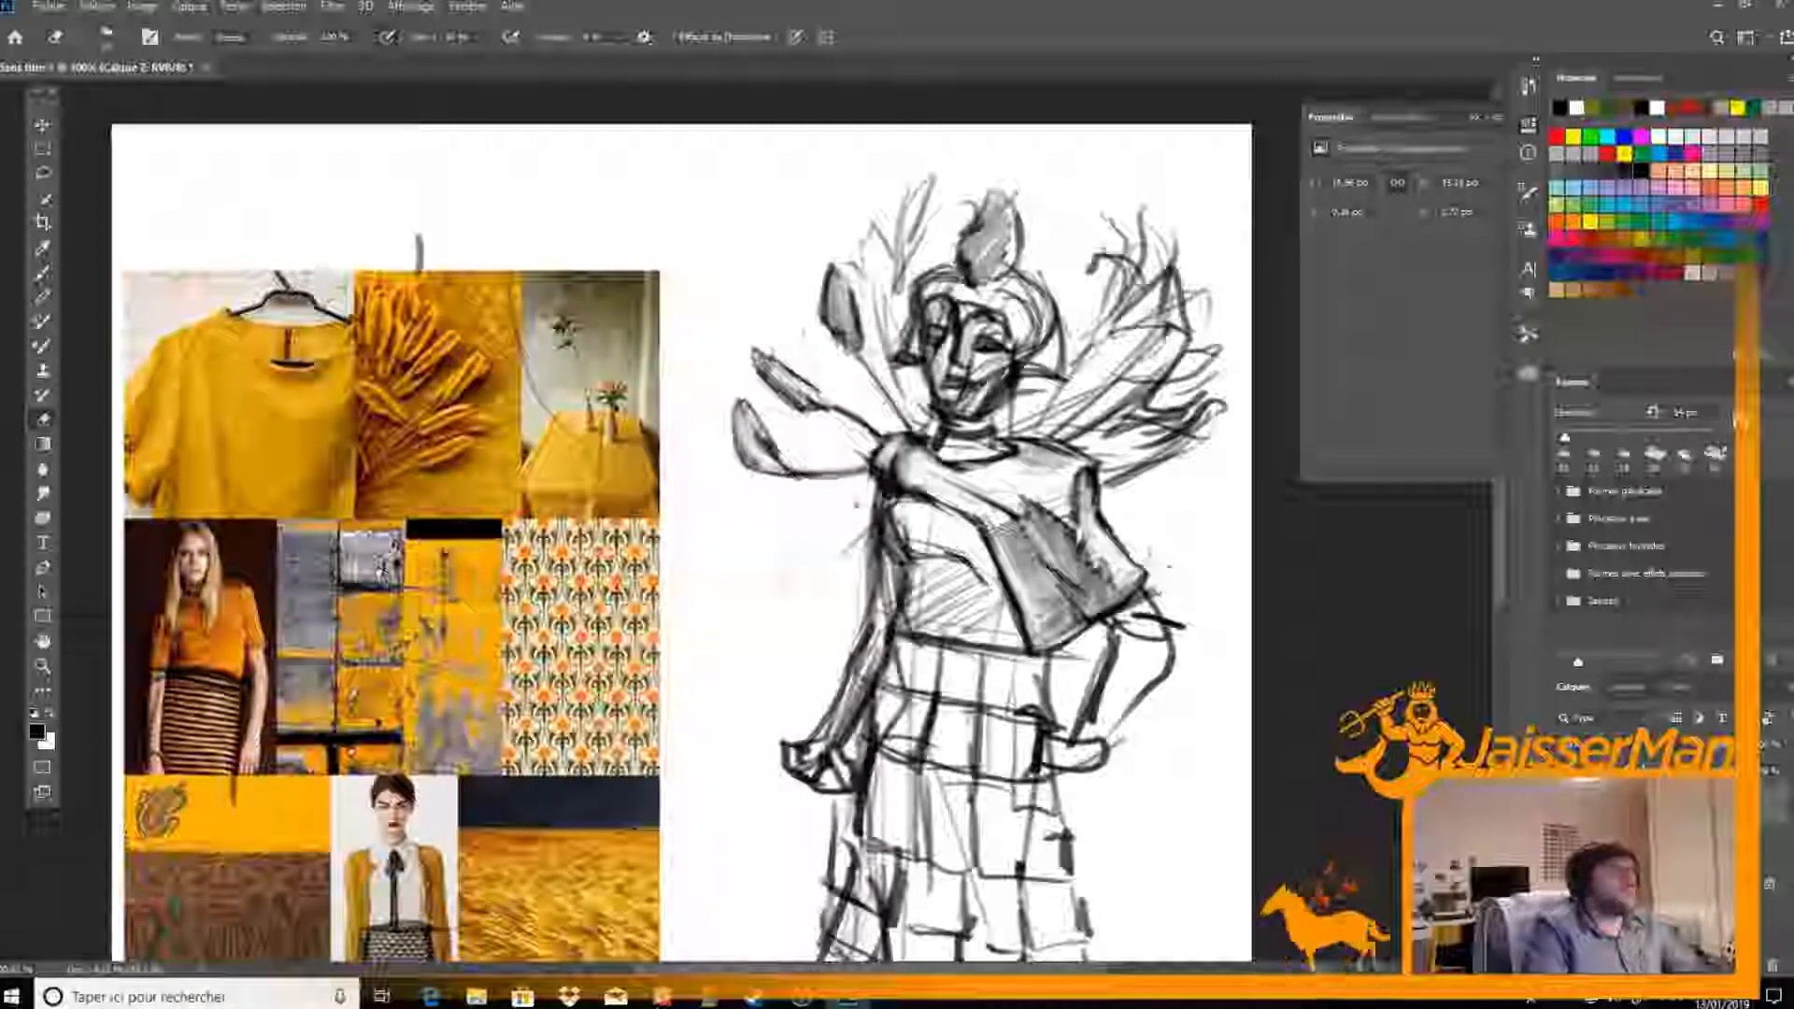
pyautogui.press('b')
pyautogui.press('e')
pyautogui.moveTo(873, 355)
pyautogui.mouseDown()
pyautogui.moveTo(841, 260)
pyautogui.moveTo(867, 282)
pyautogui.moveTo(816, 270)
pyautogui.moveTo(851, 266)
pyautogui.moveTo(807, 301)
pyautogui.moveTo(924, 420)
pyautogui.mouseUp()
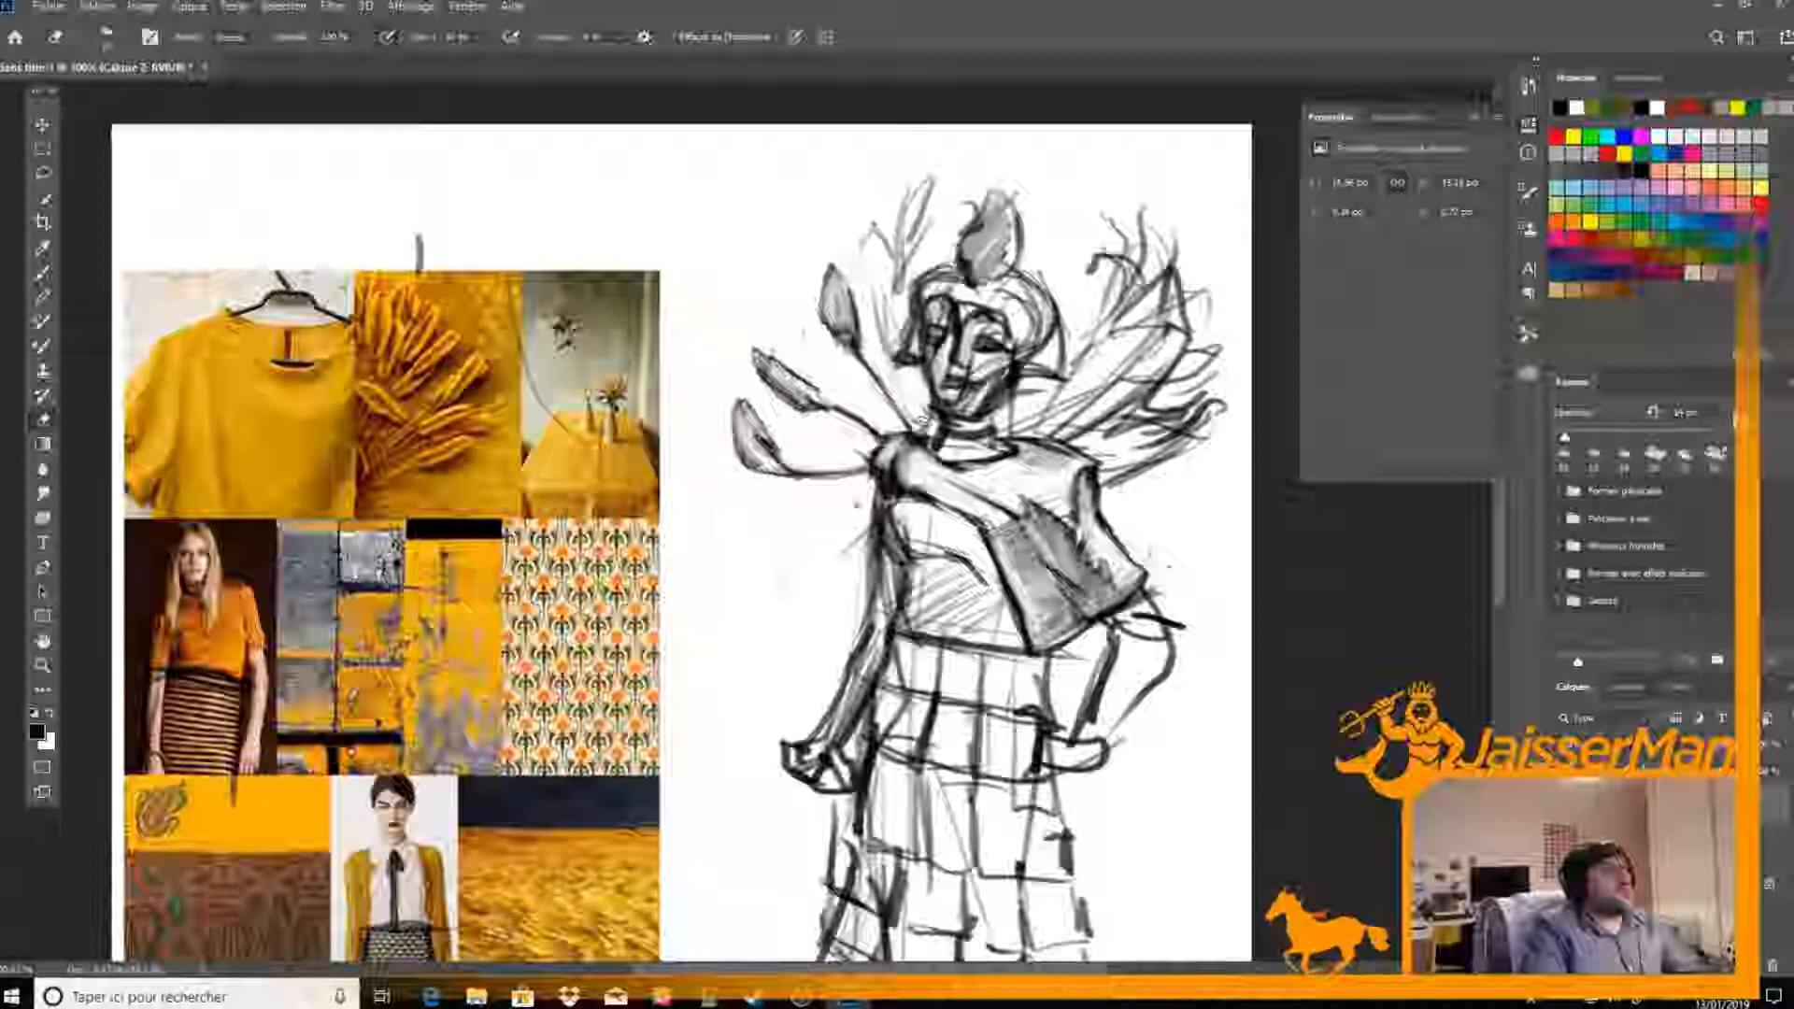
# Redraw the upright plume beside the hair with a shaded pointed tip and clean away the surrounding sketch lines
pyautogui.press('b')
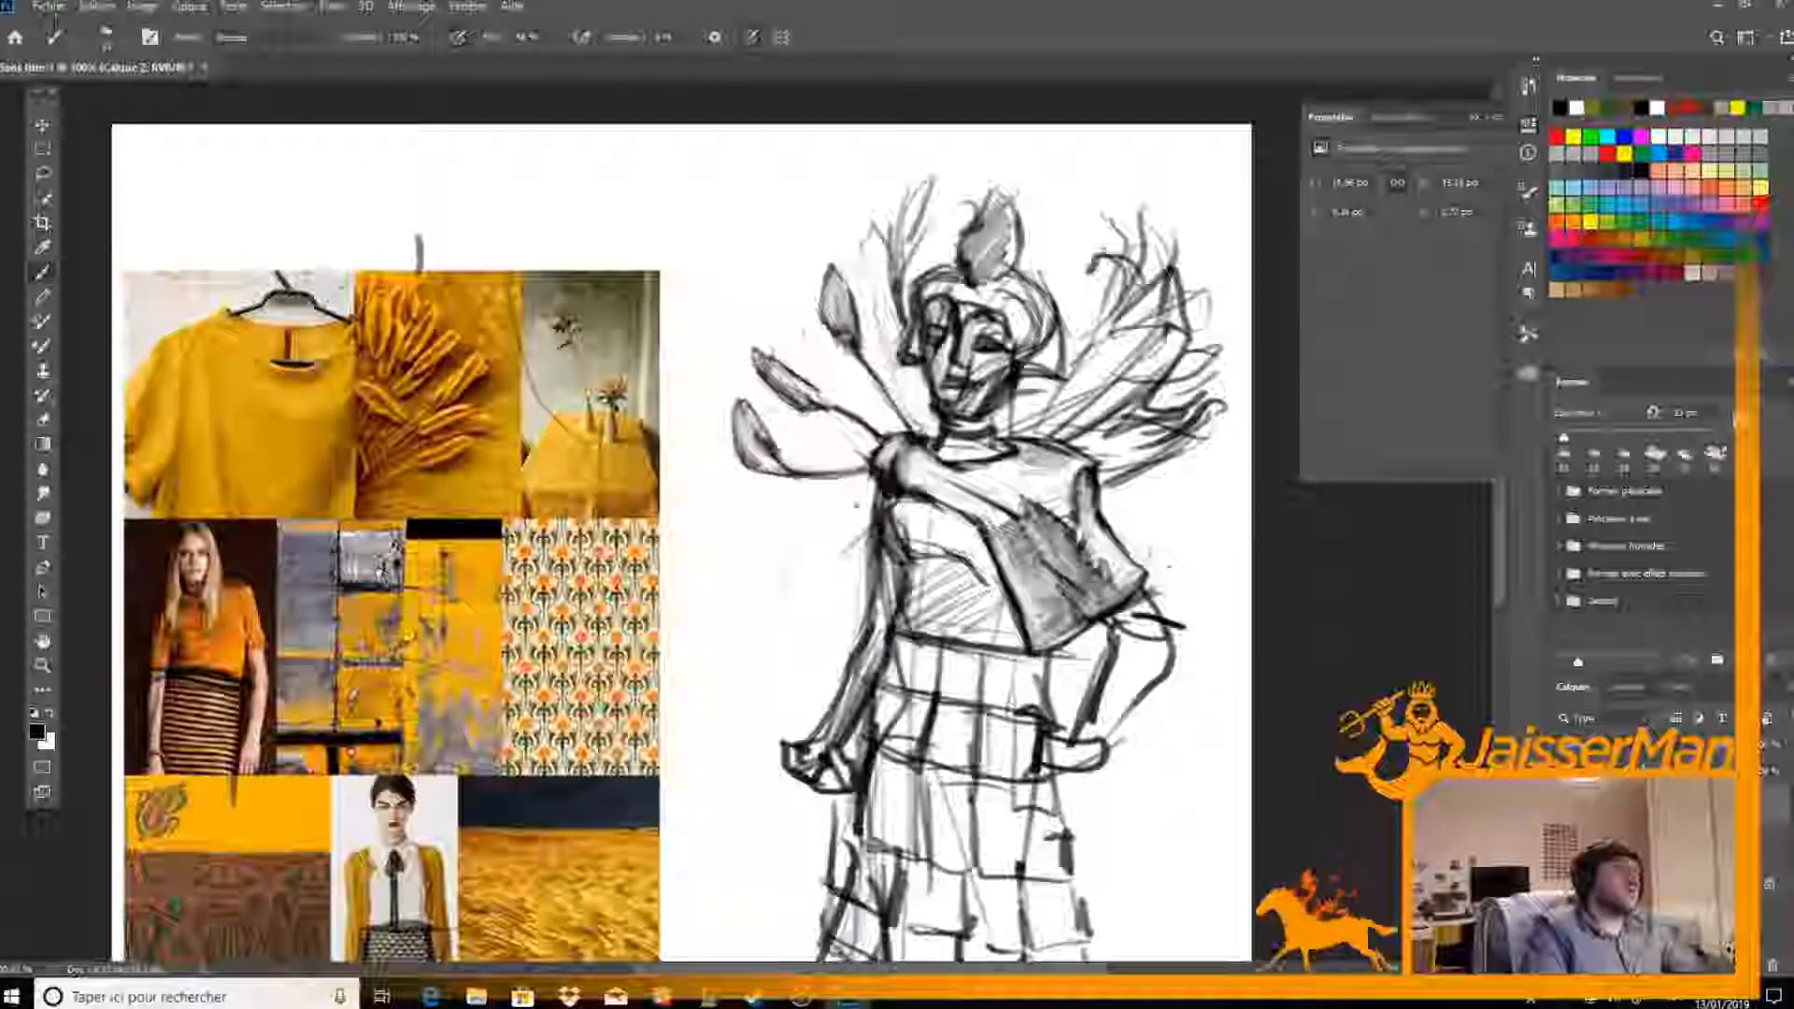
pyautogui.moveTo(902, 185)
pyautogui.mouseDown()
pyautogui.moveTo(920, 211)
pyautogui.moveTo(880, 262)
pyautogui.moveTo(886, 219)
pyautogui.moveTo(921, 207)
pyautogui.moveTo(889, 284)
pyautogui.mouseUp()
pyautogui.press('e')
pyautogui.press('b')
pyautogui.press('e')
pyautogui.press('b')
pyautogui.press('e')
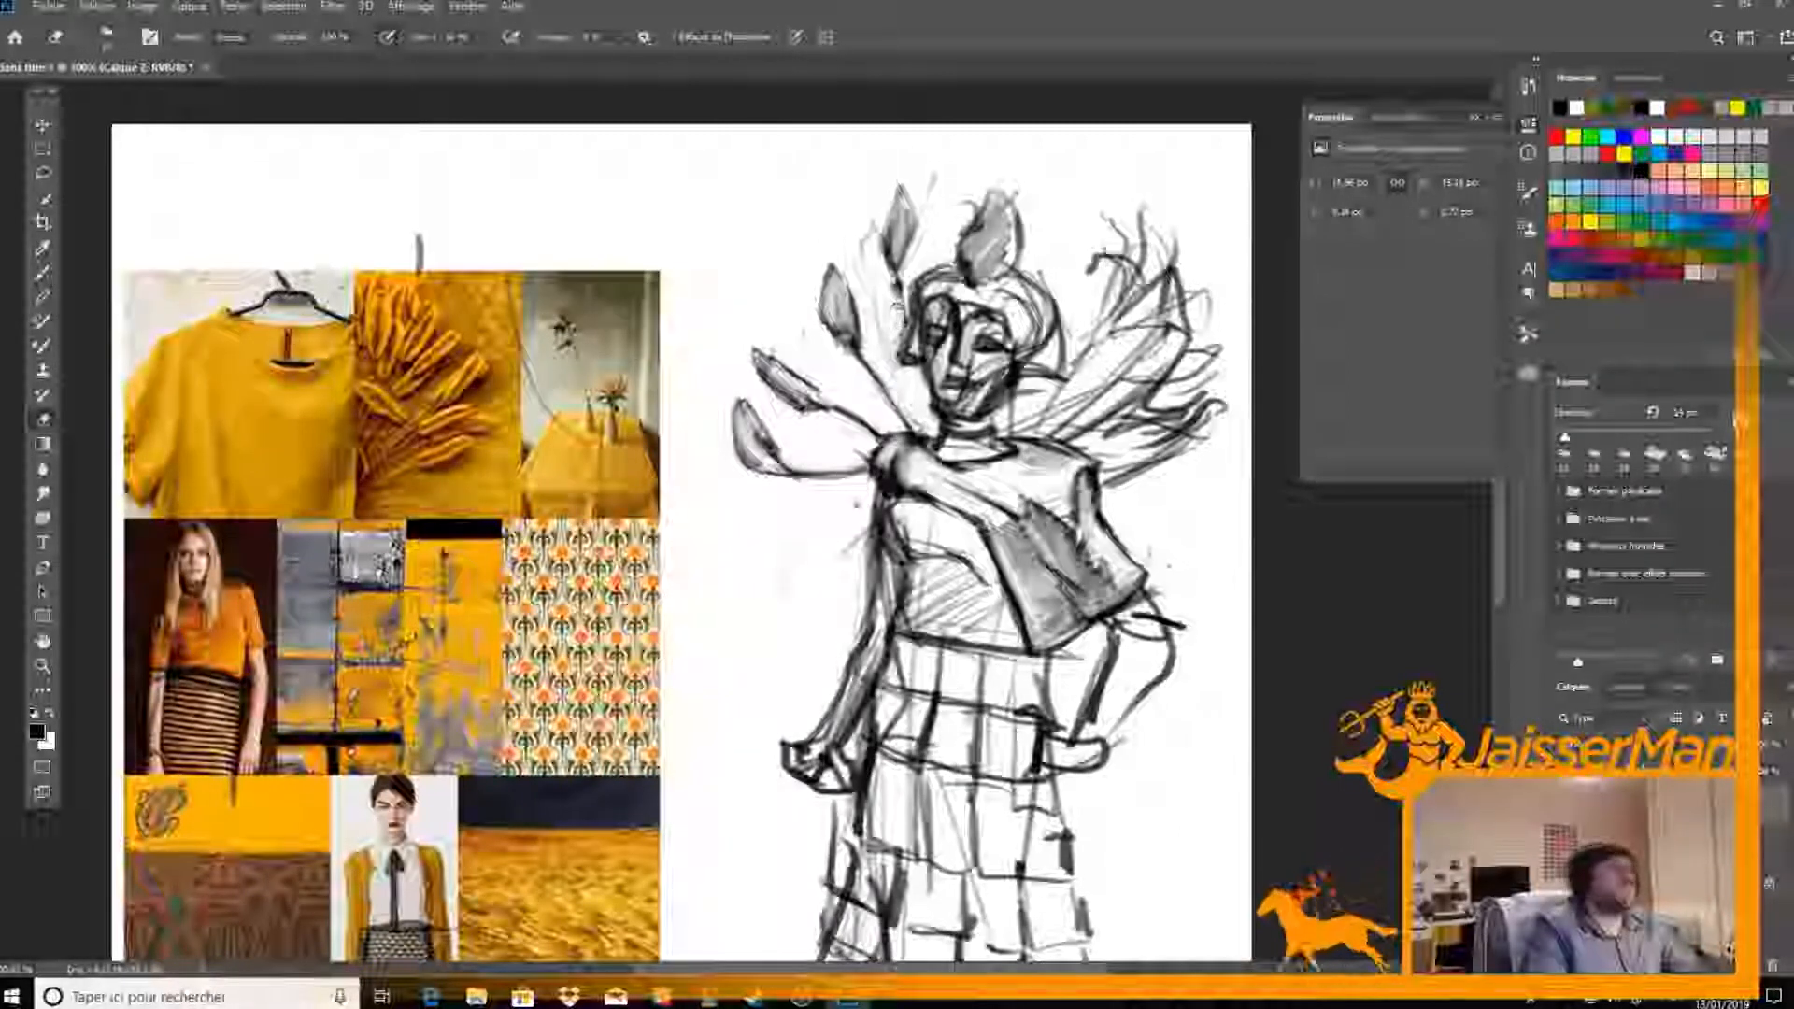
pyautogui.press('b')
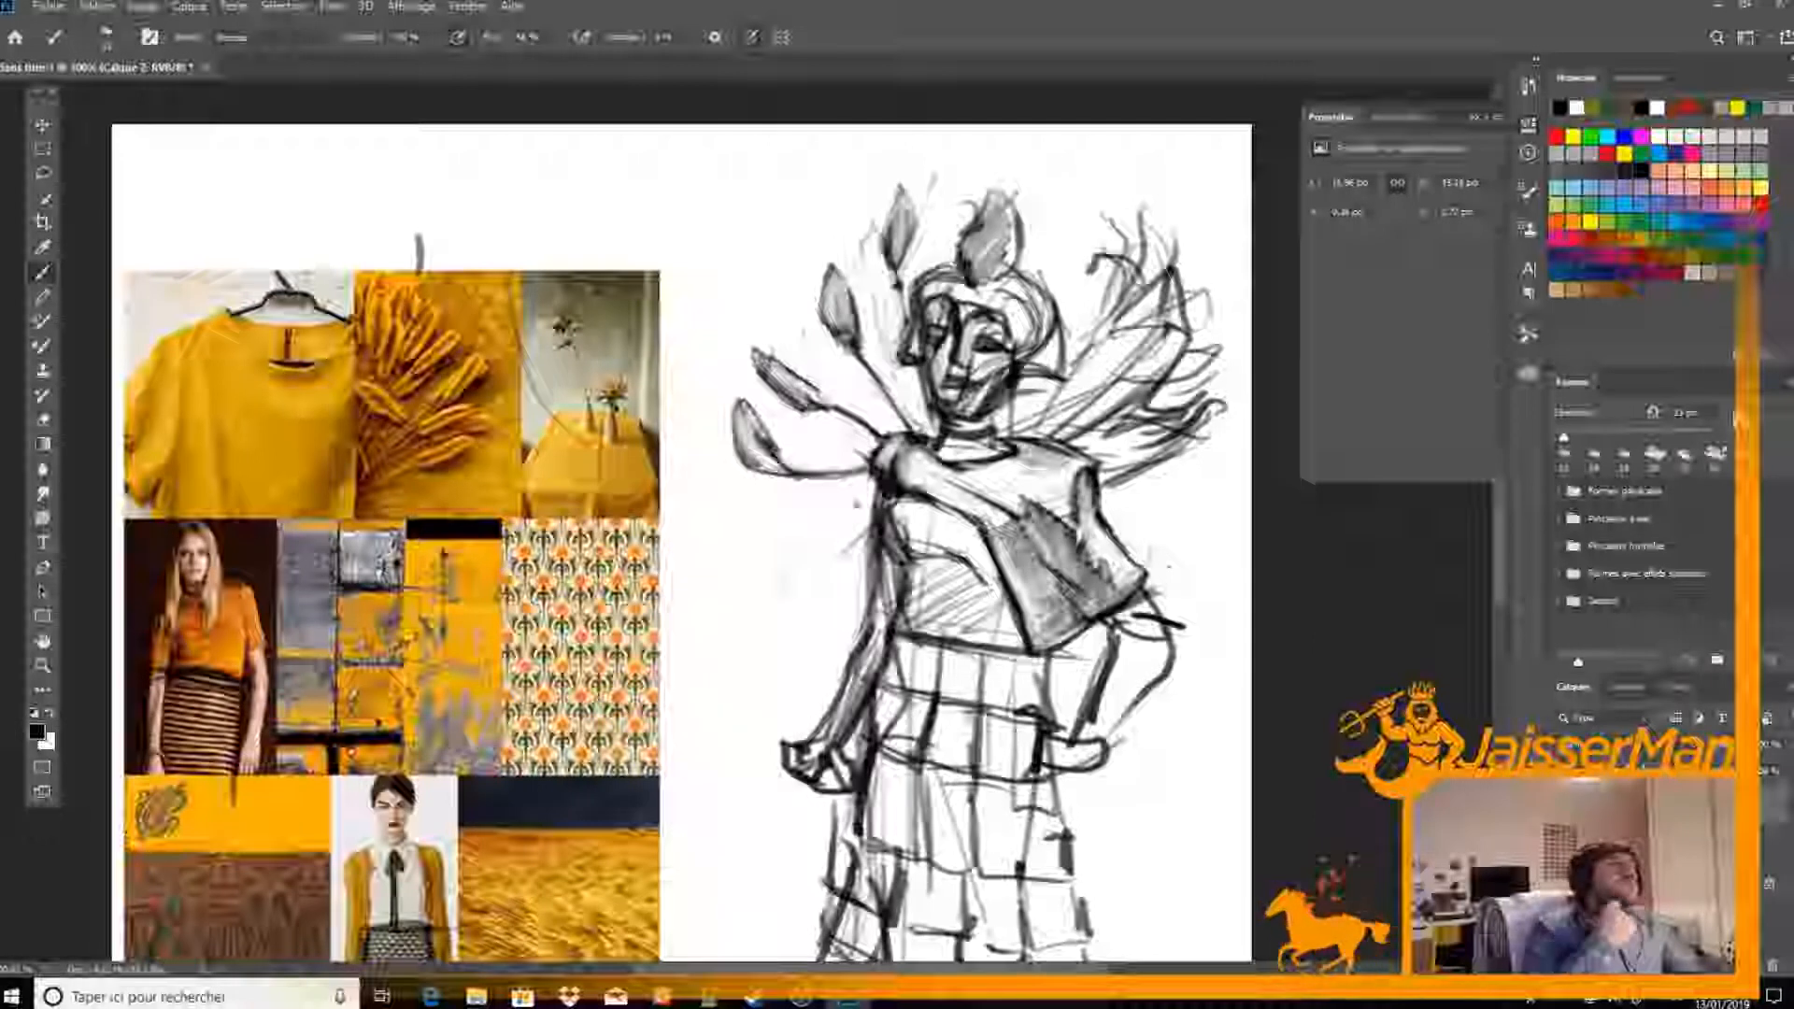
# Lasso the rough feathers on the side of the collar opposite the refined plumes, delete them and clear the selection
pyautogui.moveTo(919, 449); pyautogui.dragTo(870, 411)
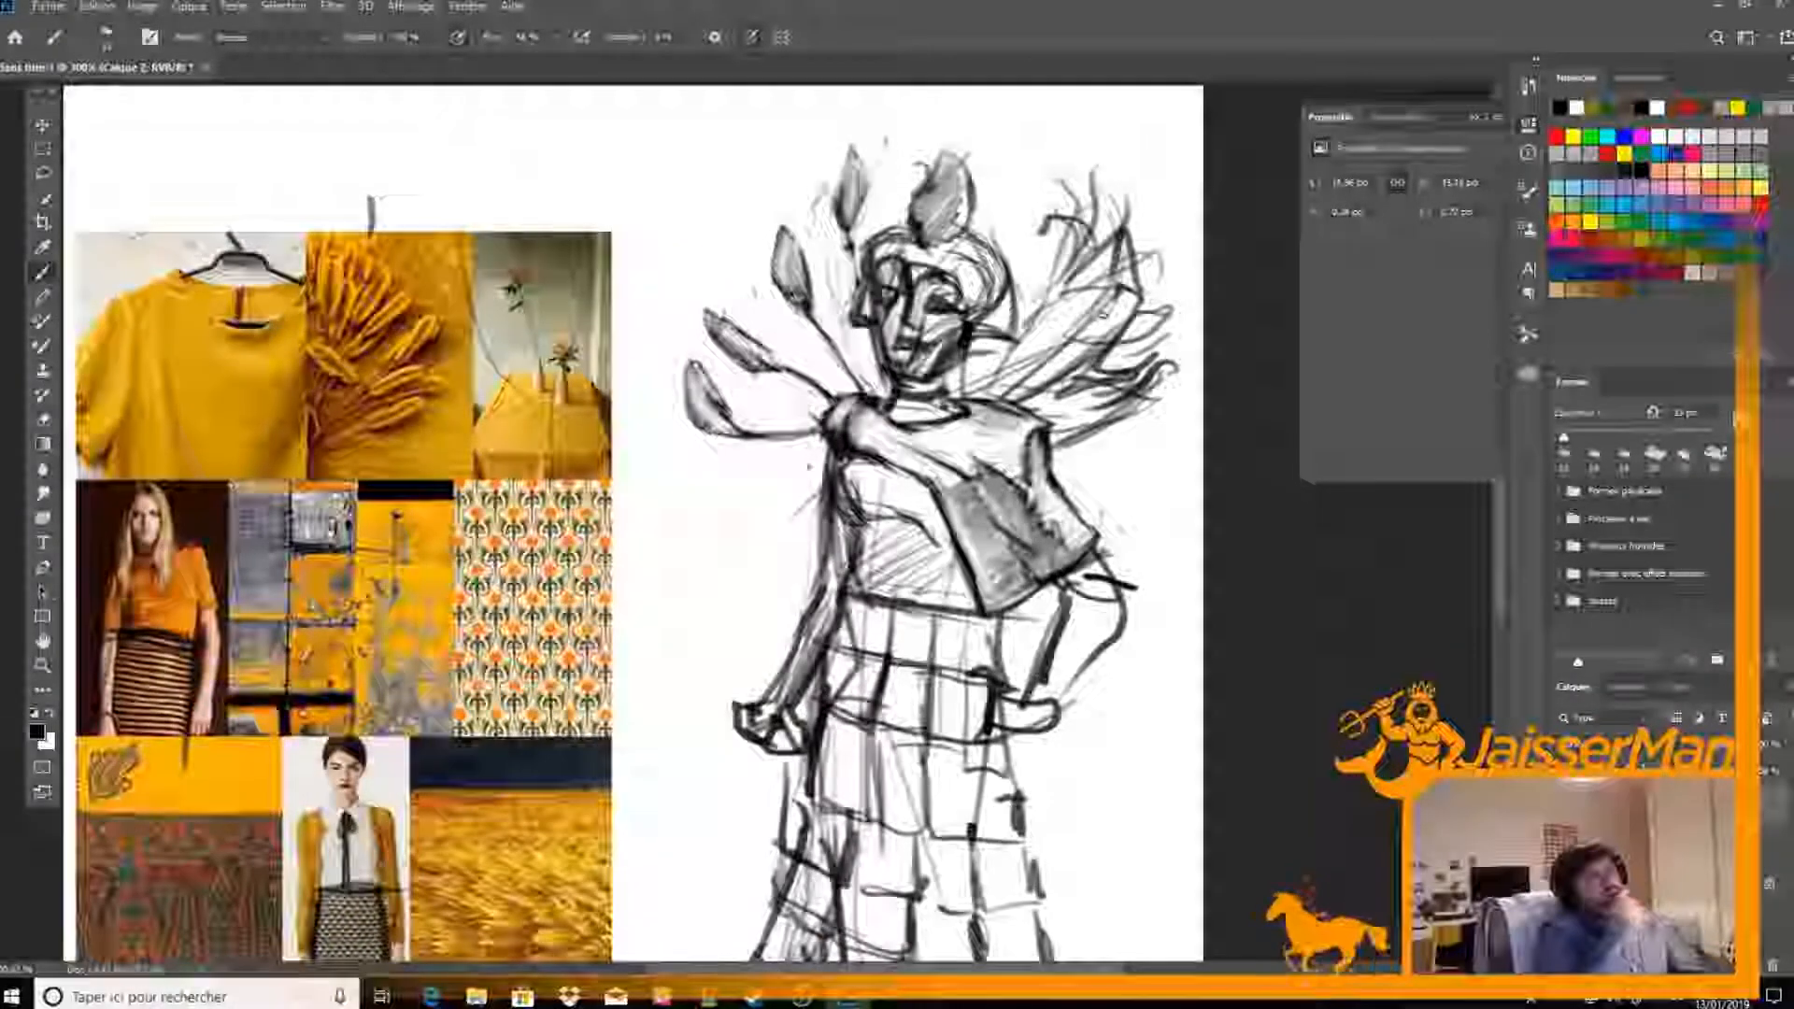
pyautogui.press('e')
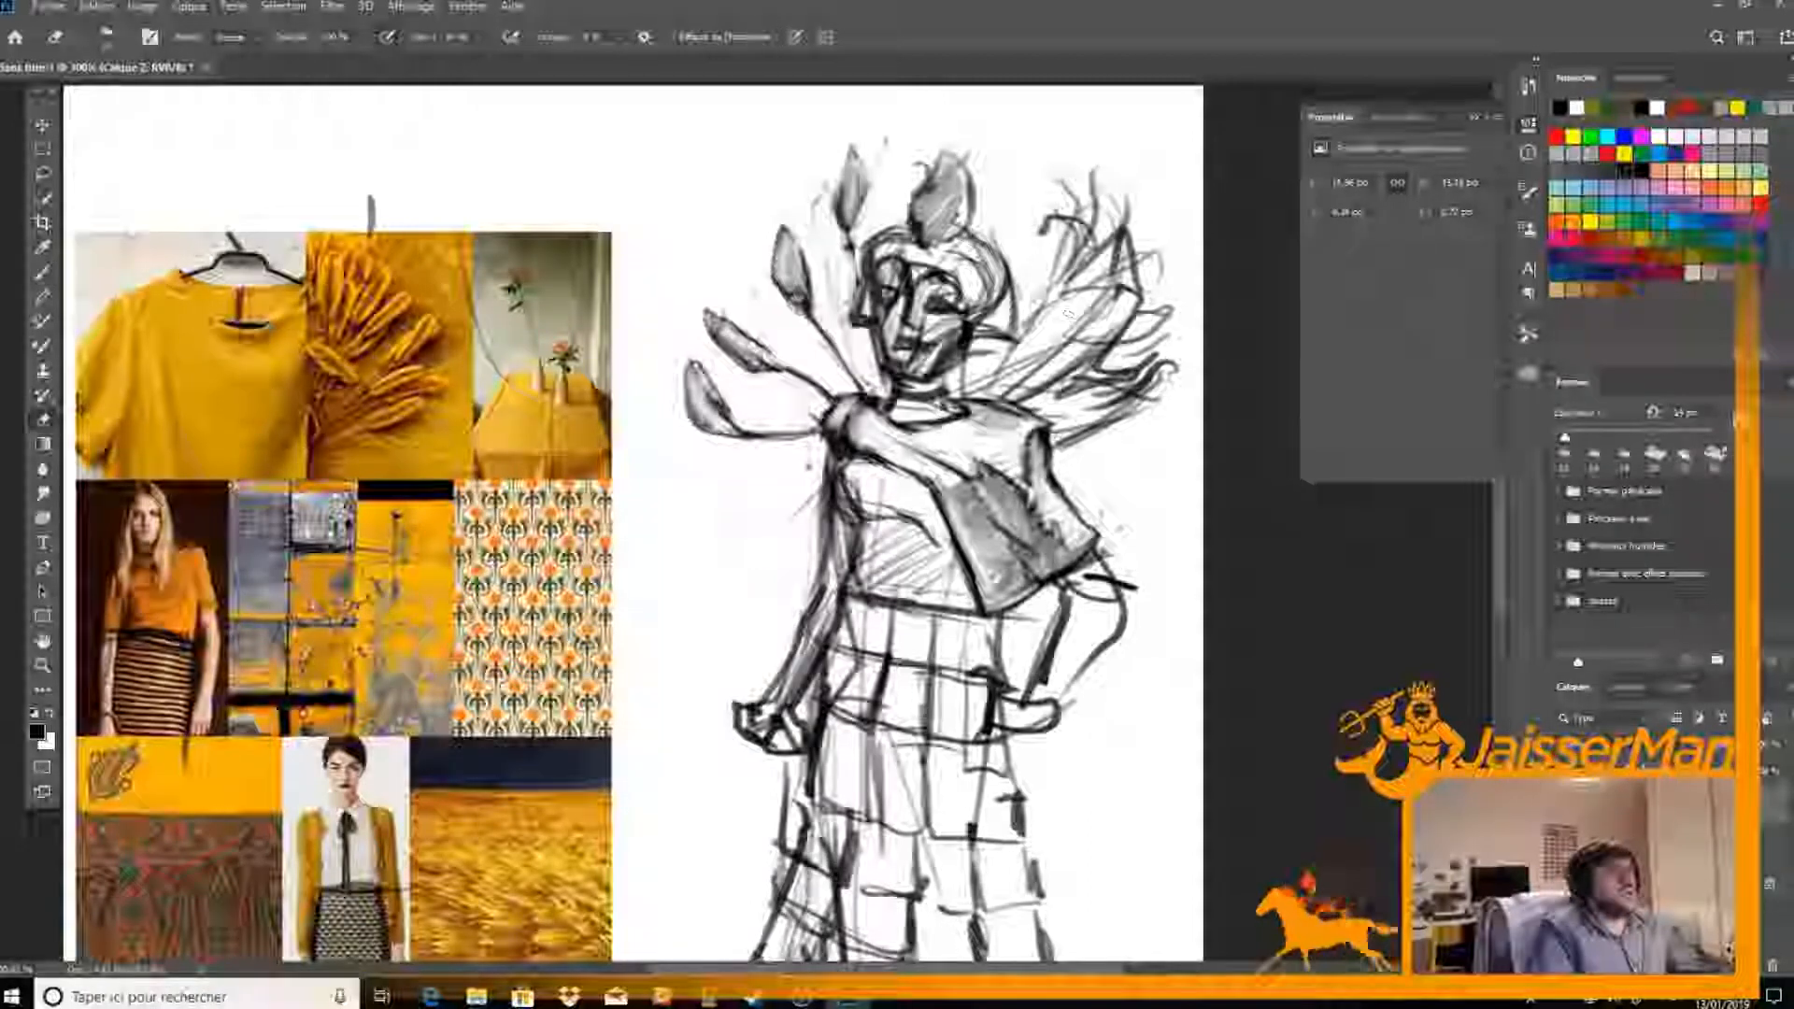
pyautogui.press('l')
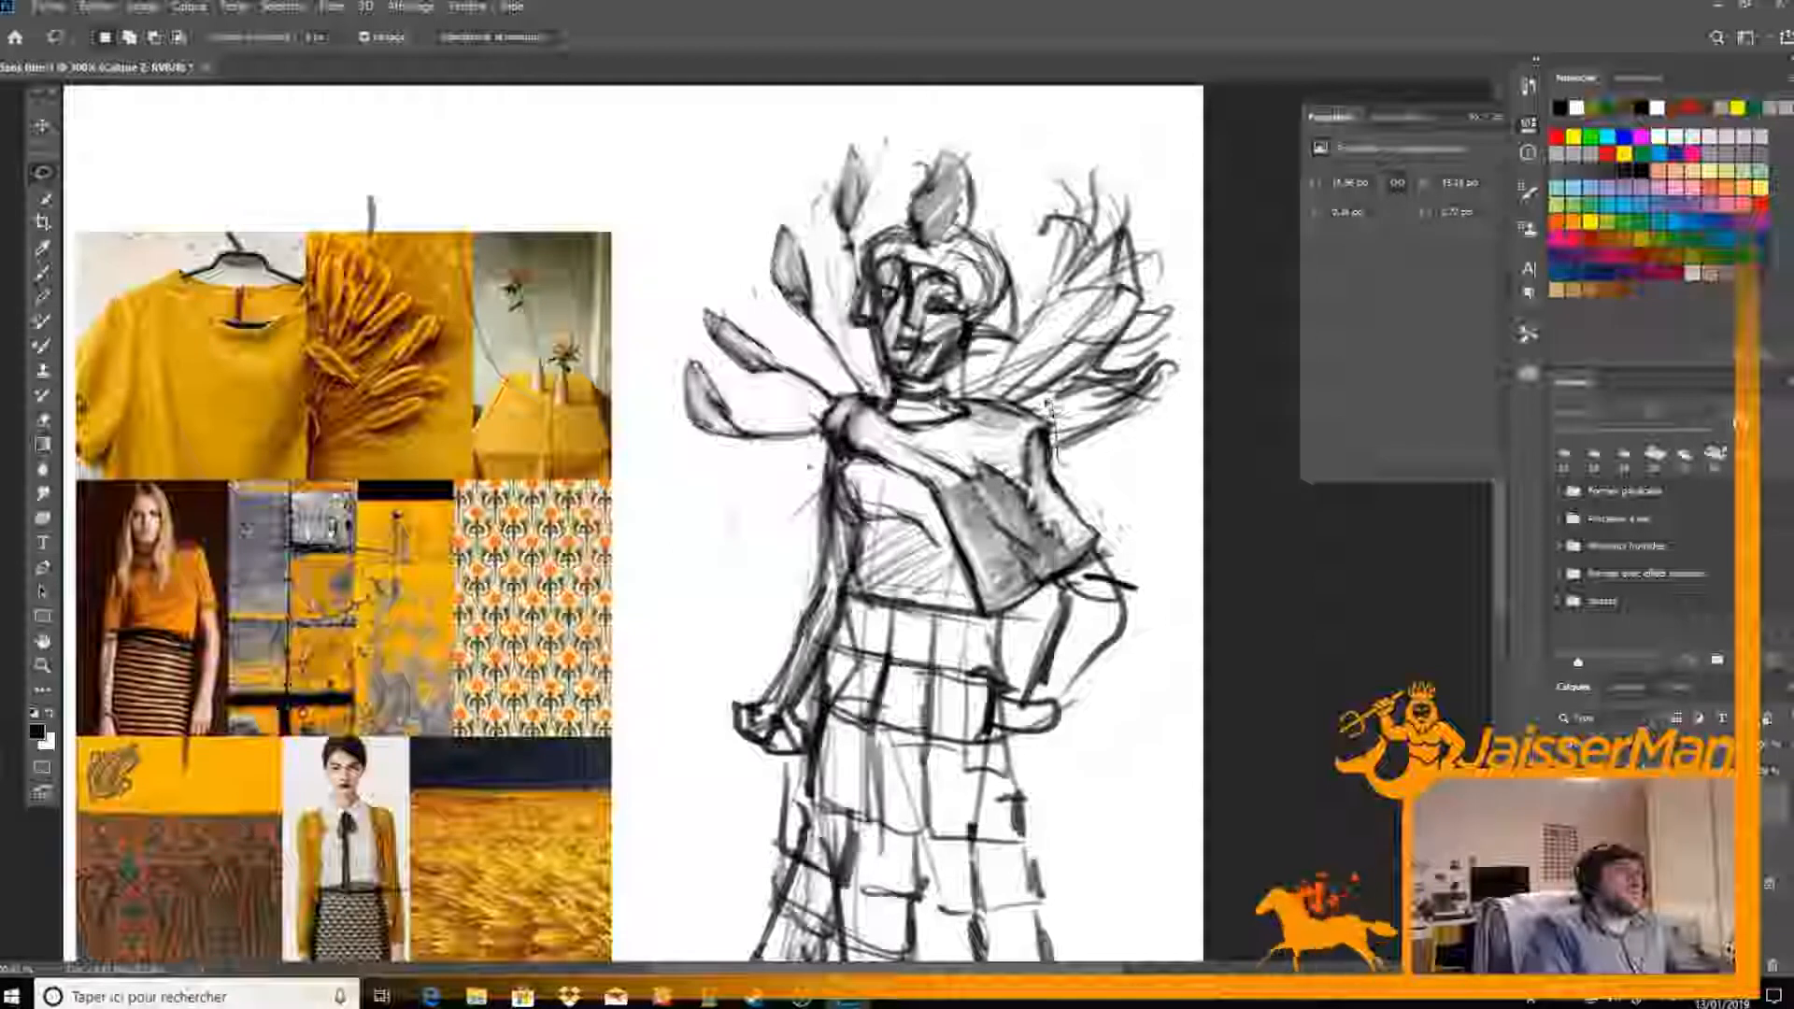
pyautogui.moveTo(1032, 341)
pyautogui.mouseDown()
pyautogui.moveTo(1121, 182)
pyautogui.moveTo(1168, 411)
pyautogui.moveTo(1084, 467)
pyautogui.moveTo(1056, 458)
pyautogui.mouseUp()
pyautogui.press('Delete')
pyautogui.hotkey('ctrl', 'd')
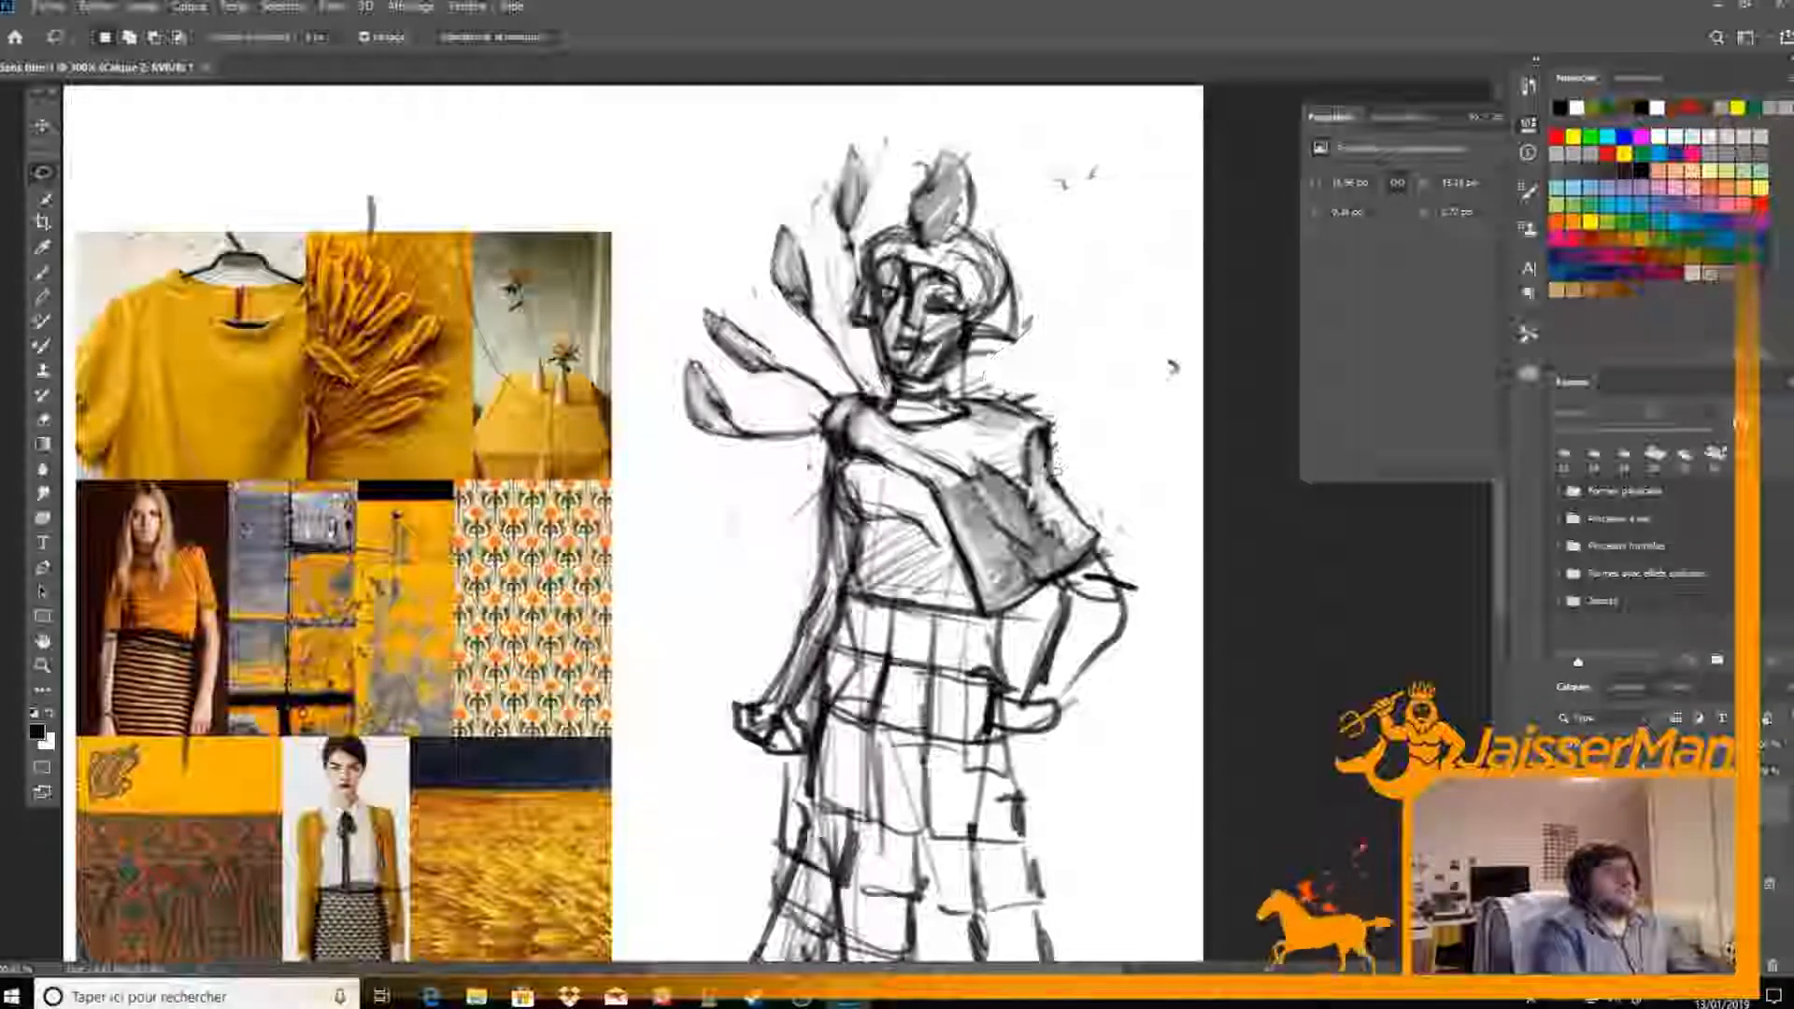
# Shade the bodice's bust area just beneath the drape, softening the dark fold with alternating brush and eraser
pyautogui.press('b')
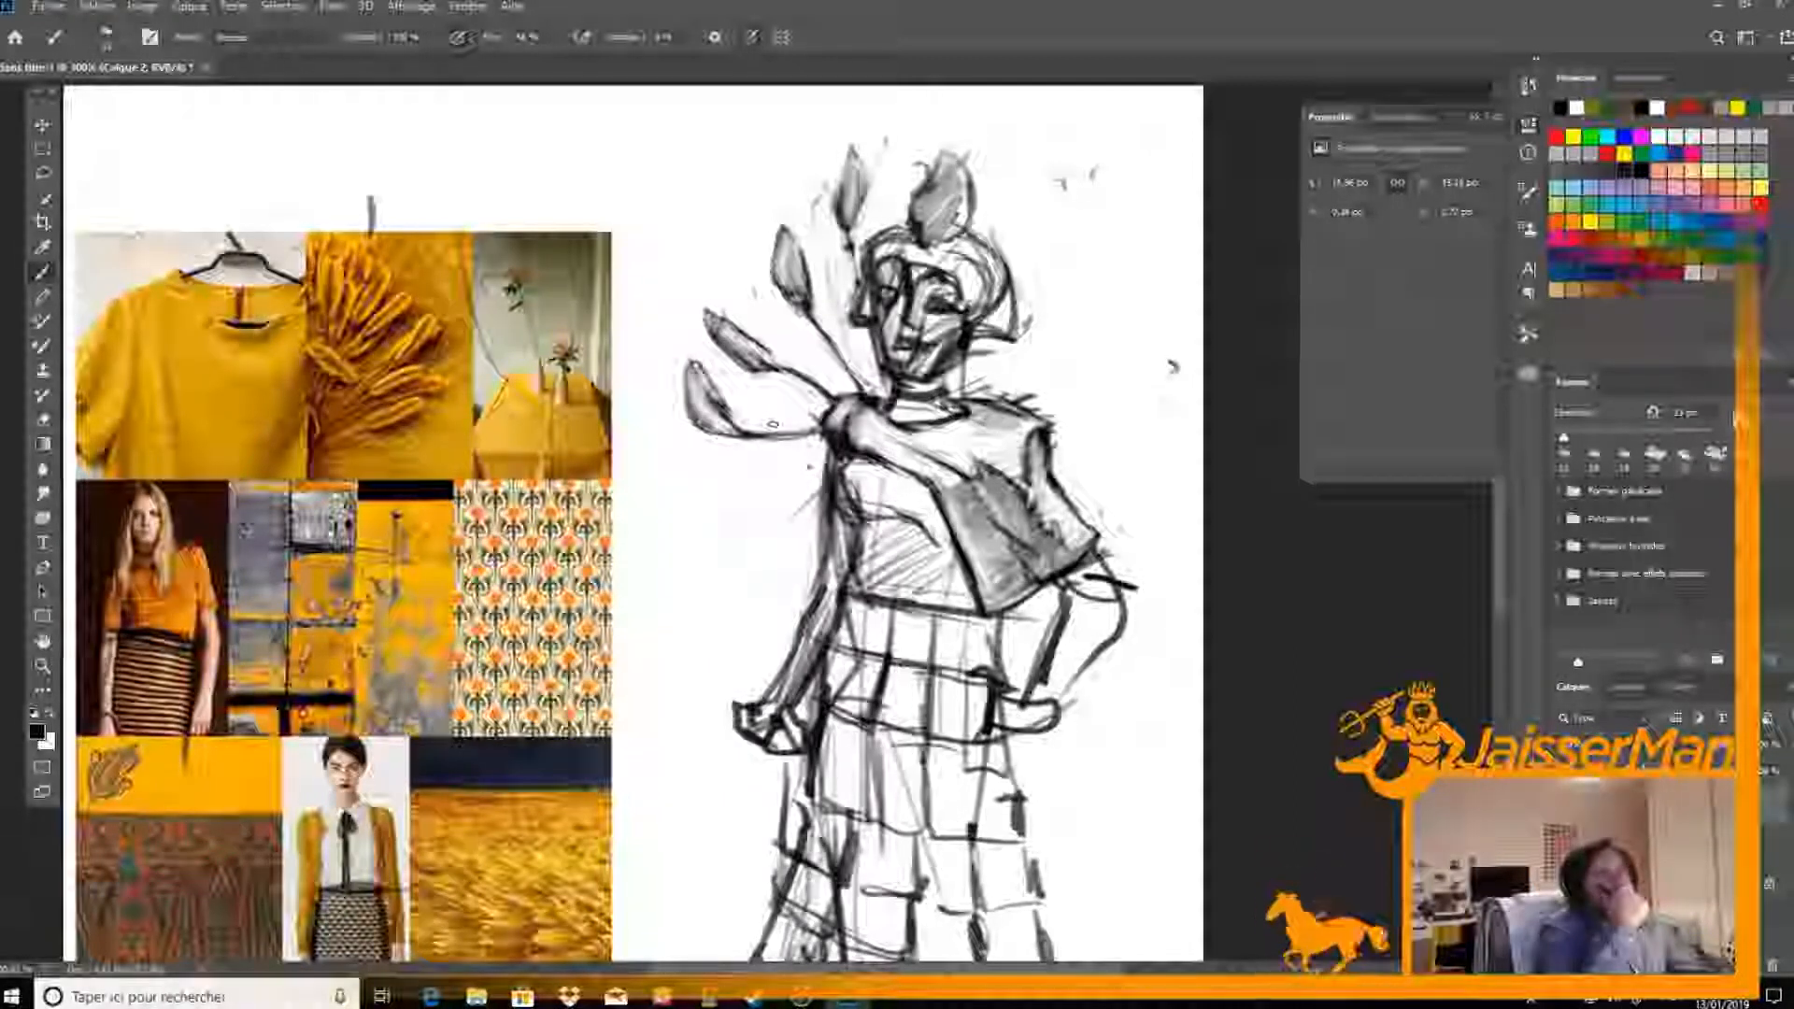
pyautogui.scroll(-2, 770, 424)
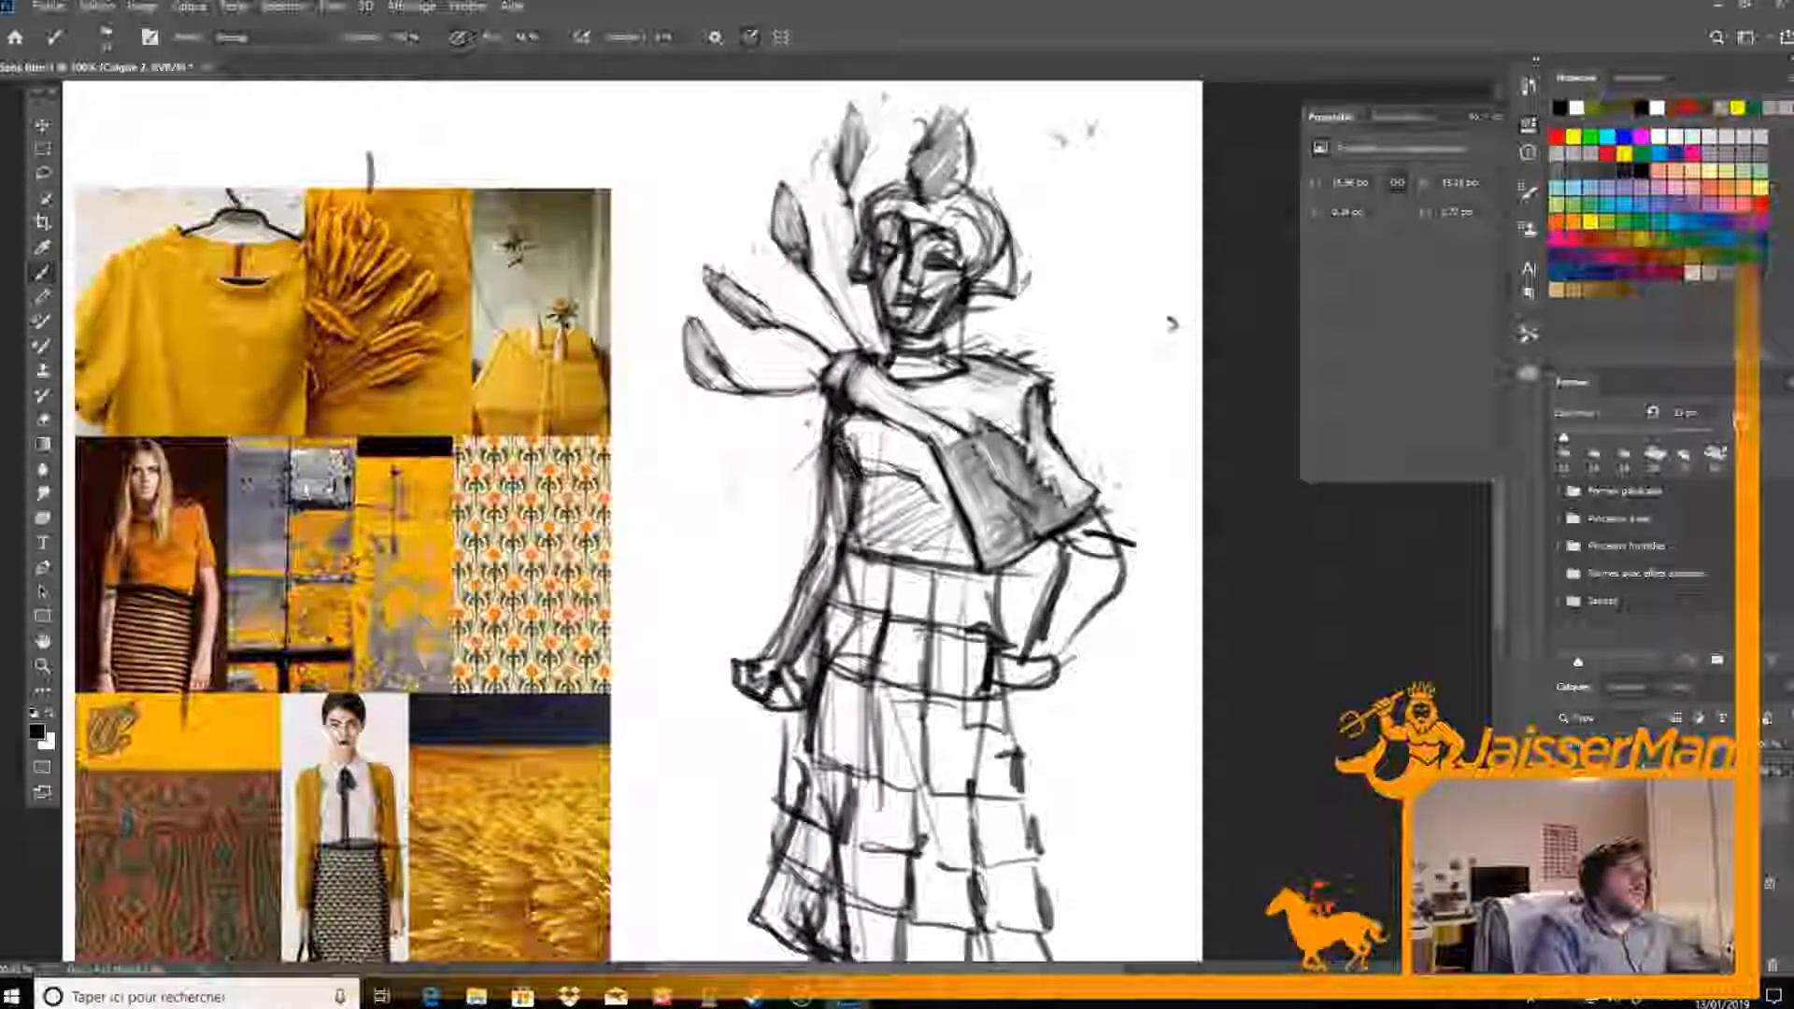
pyautogui.press('e')
pyautogui.press('b')
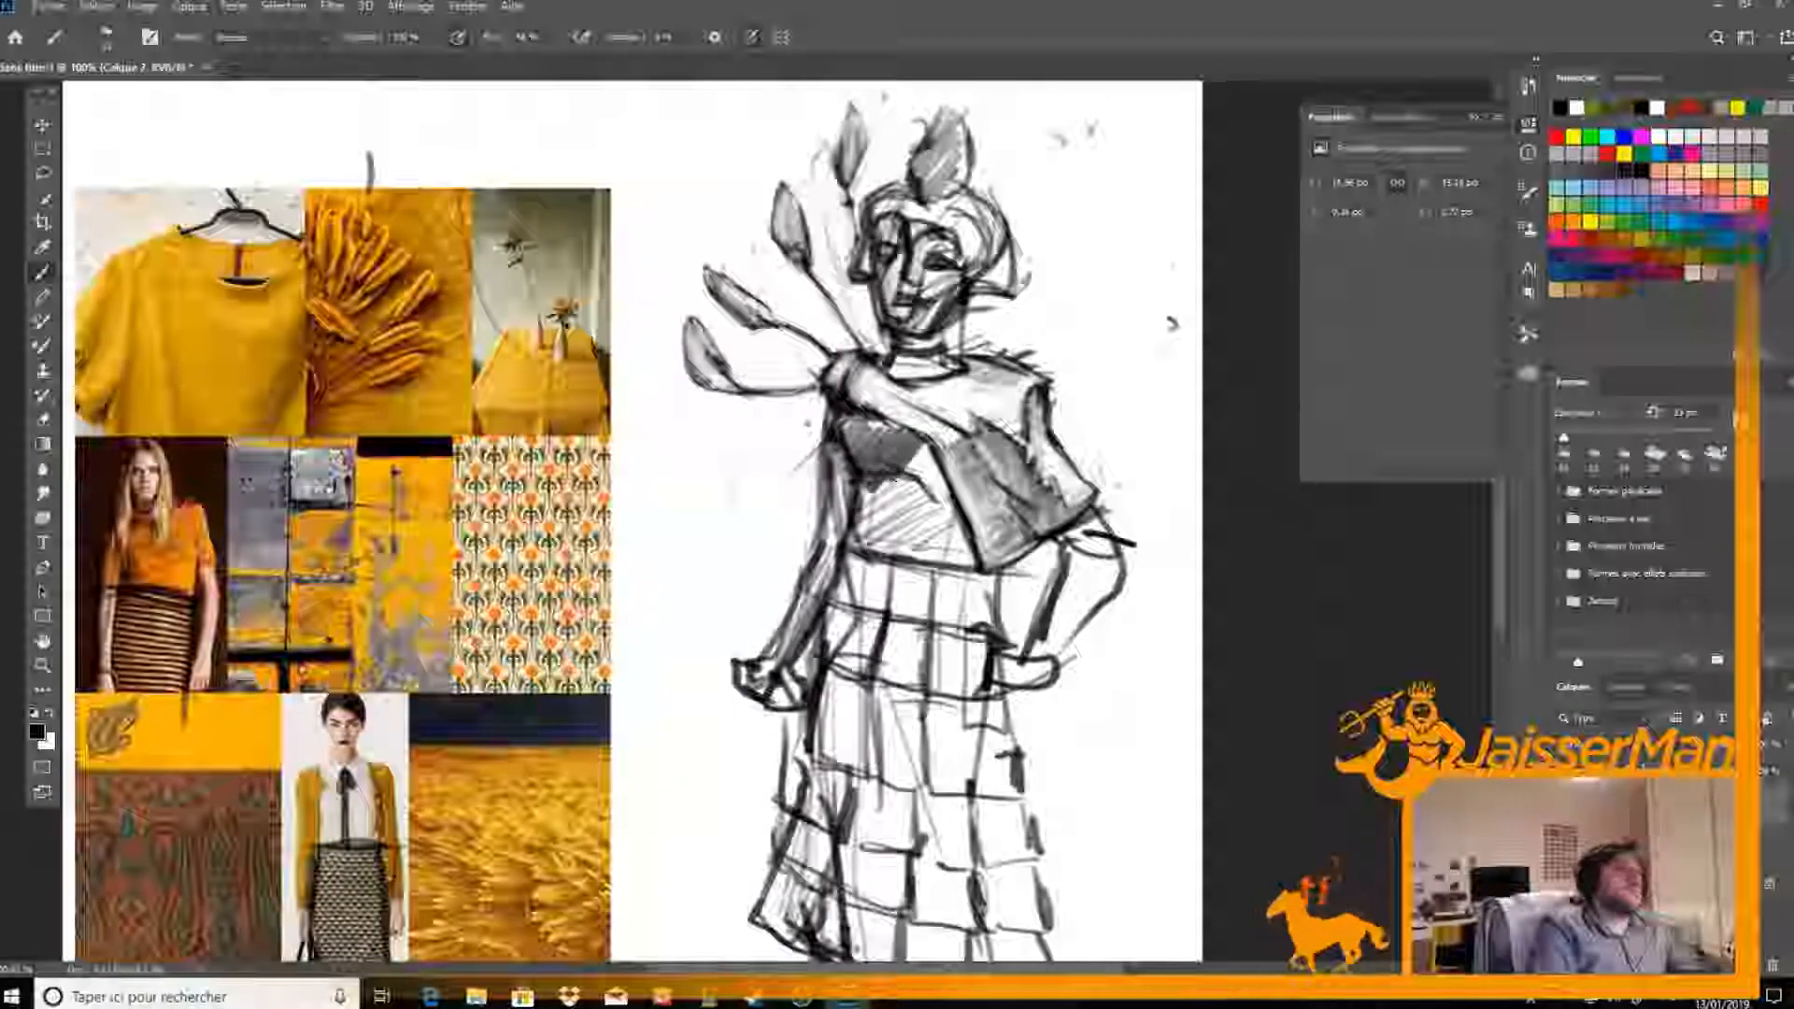
pyautogui.press('e')
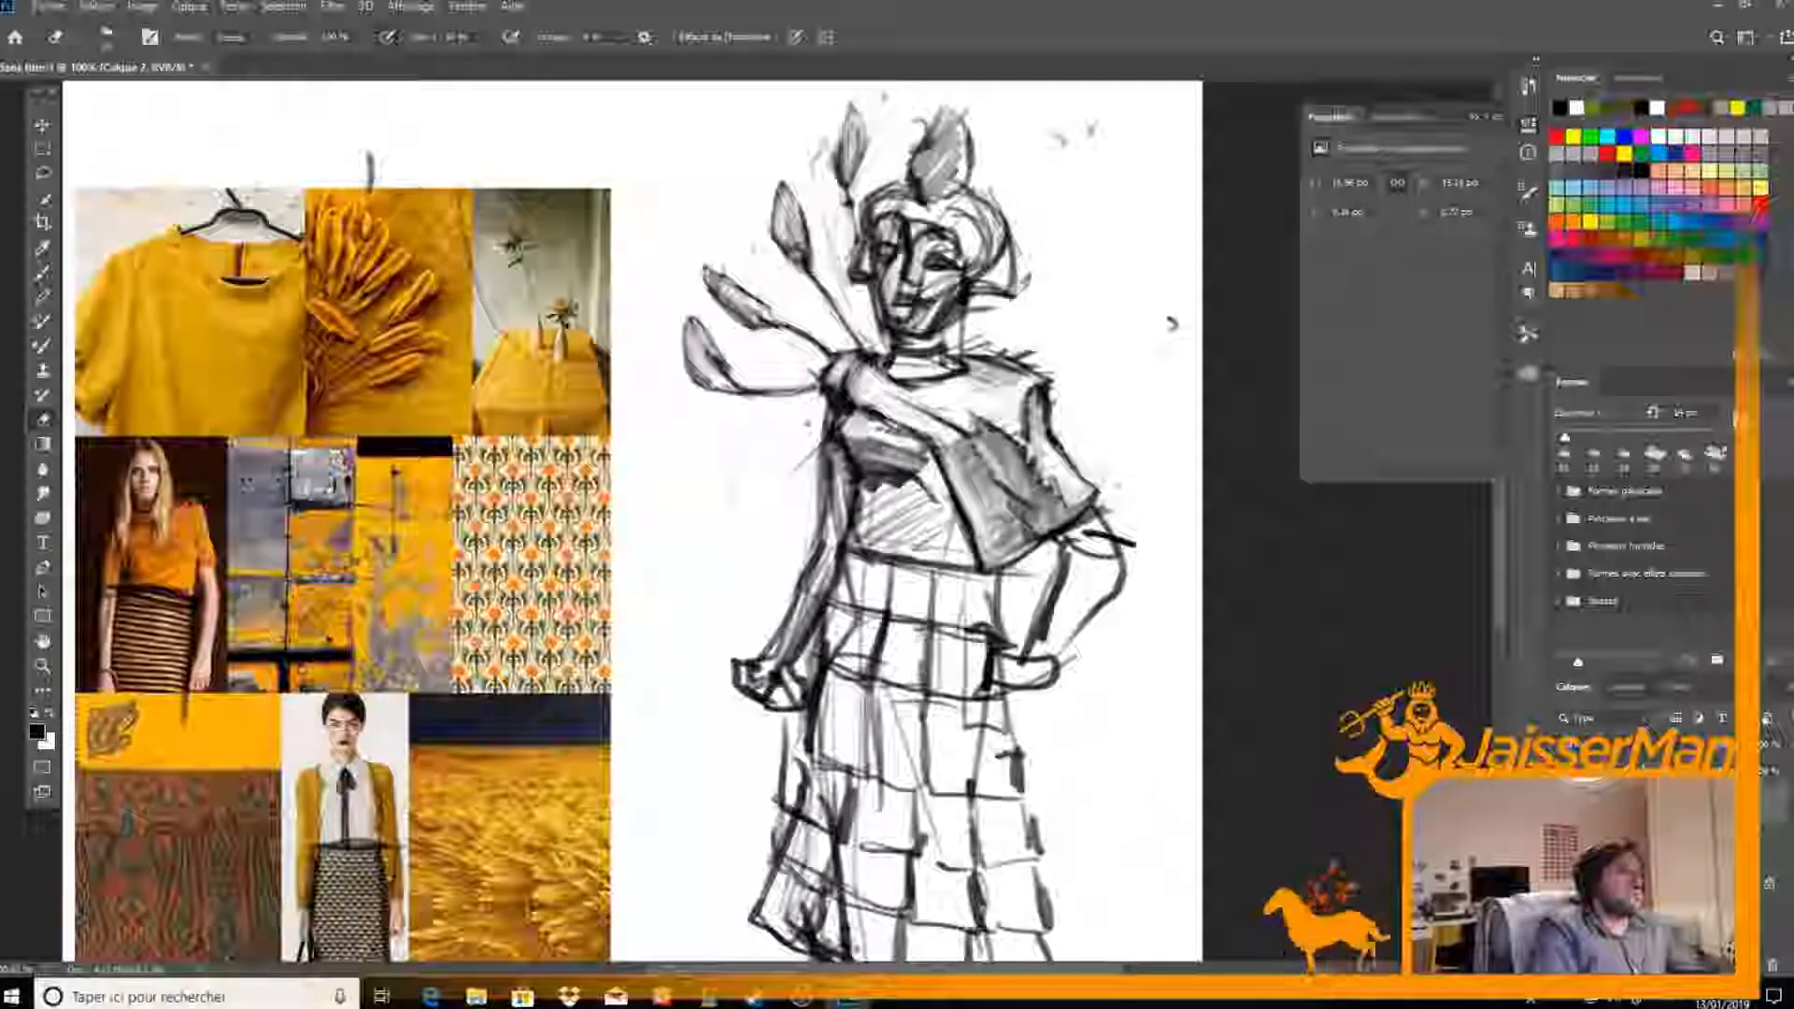
pyautogui.press('b')
pyautogui.press('e')
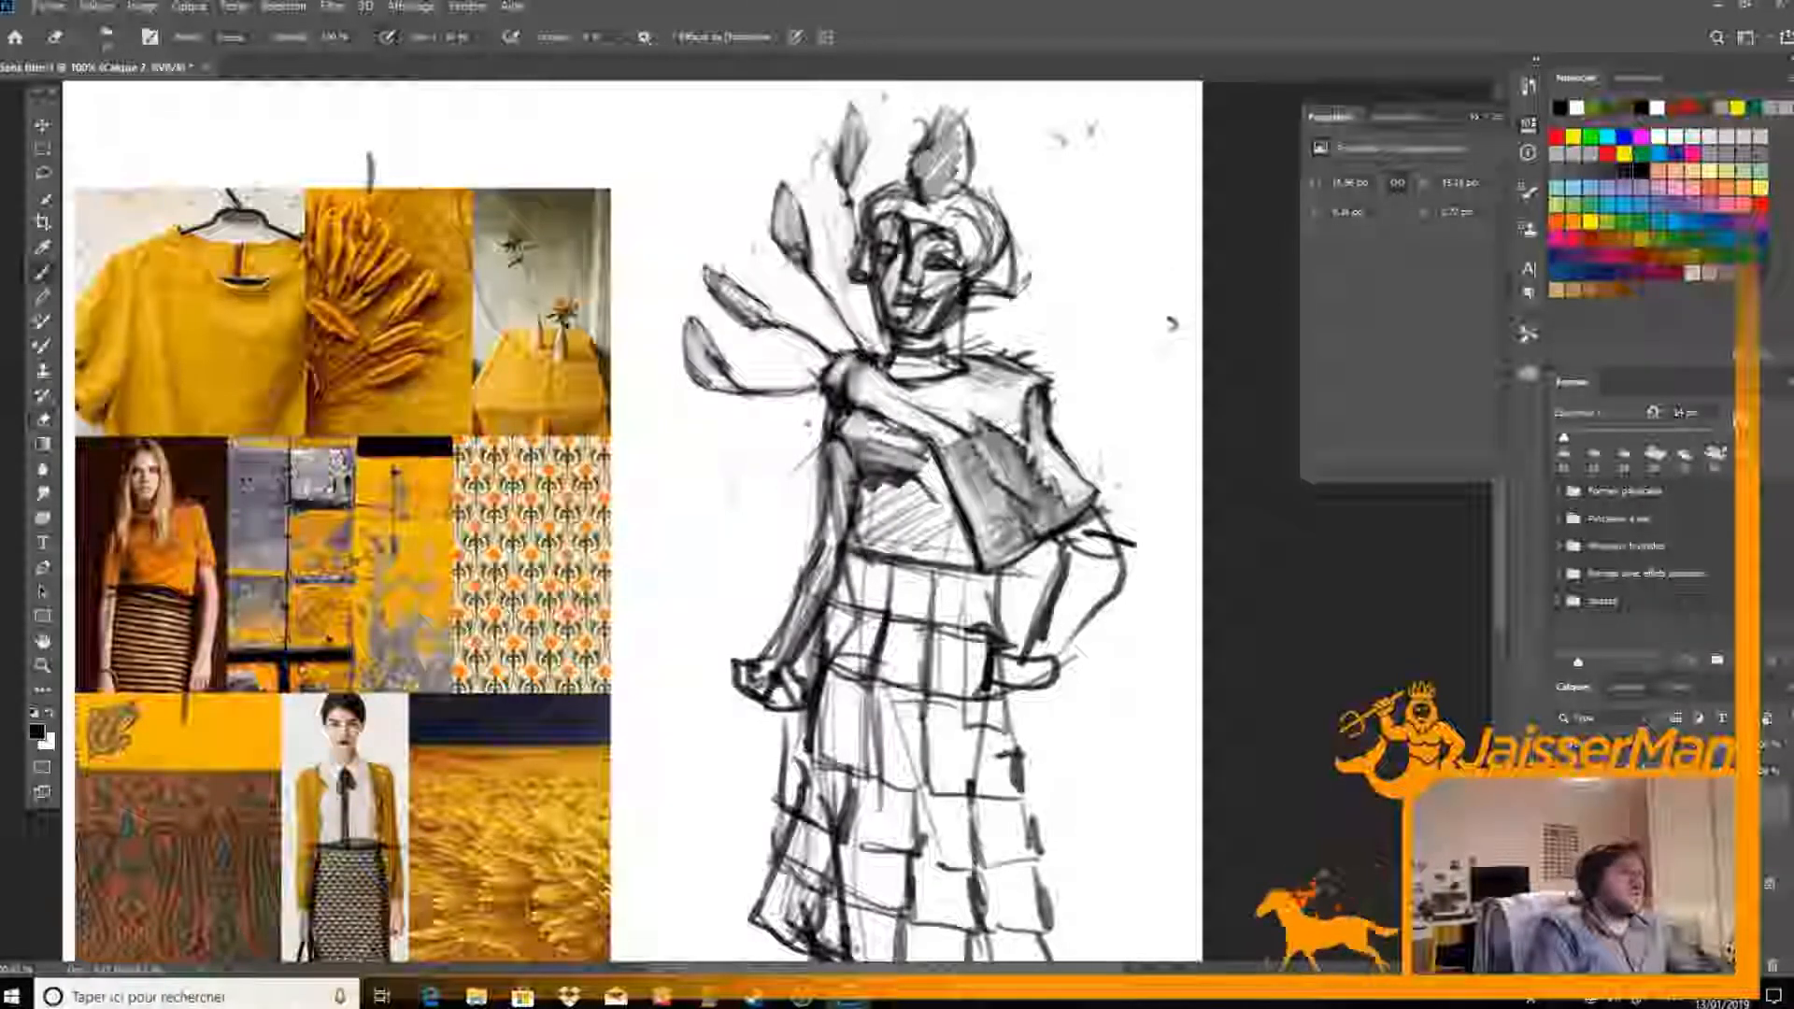
pyautogui.press('b')
pyautogui.press('e')
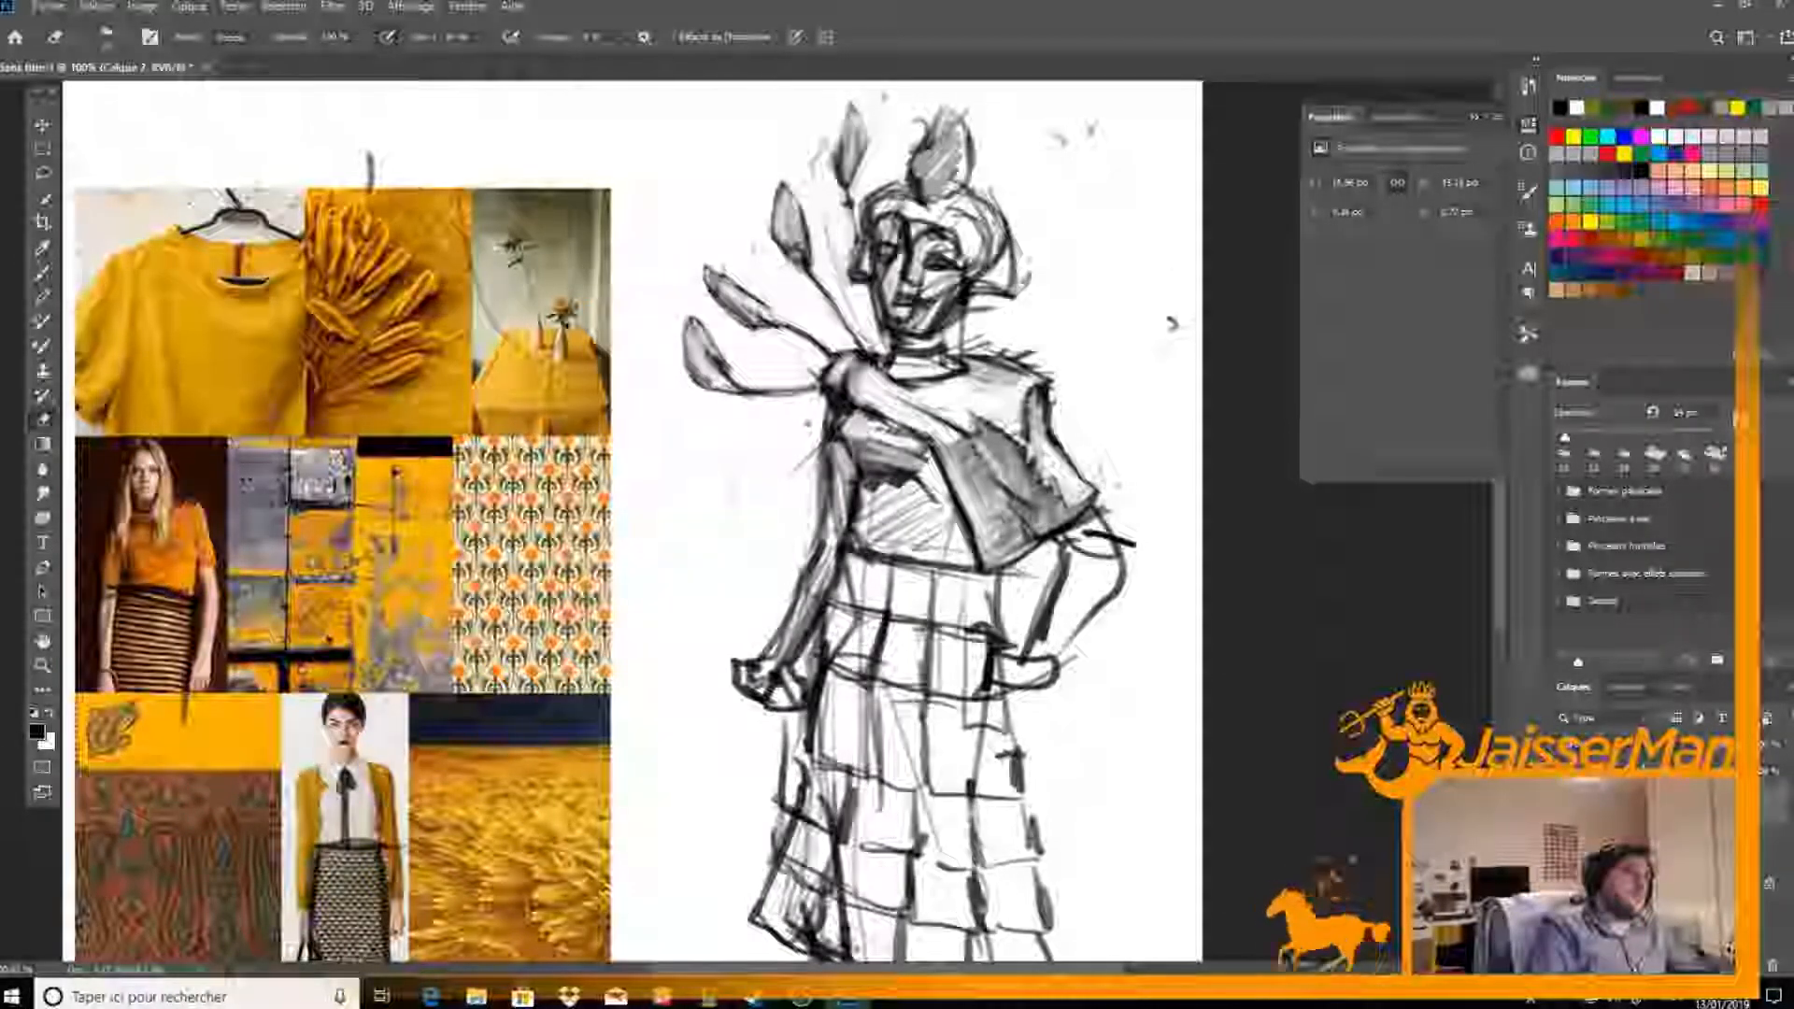
# Replace the hatching on the lower bodice with grey shading, darkening its edges and lightening the centre
pyautogui.press('b')
pyautogui.moveTo(861, 487)
pyautogui.mouseDown()
pyautogui.moveTo(870, 546)
pyautogui.moveTo(942, 551)
pyautogui.mouseUp()
pyautogui.press('e')
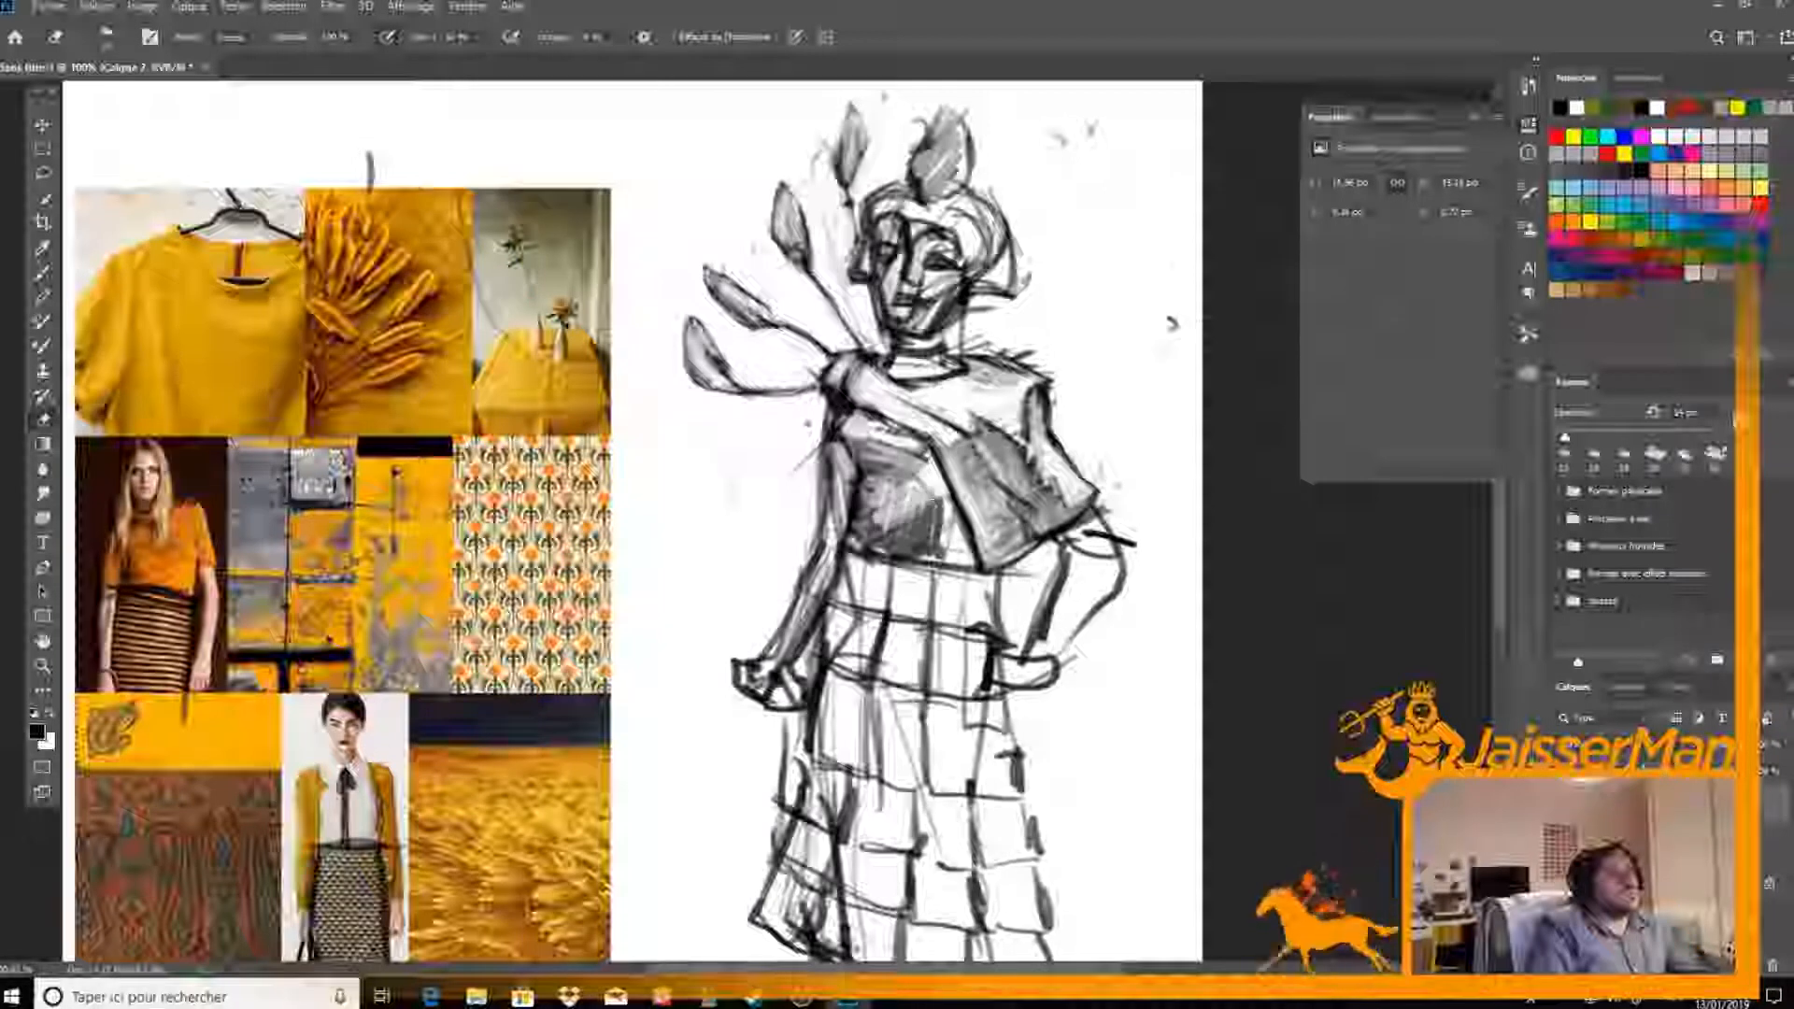
pyautogui.press('b')
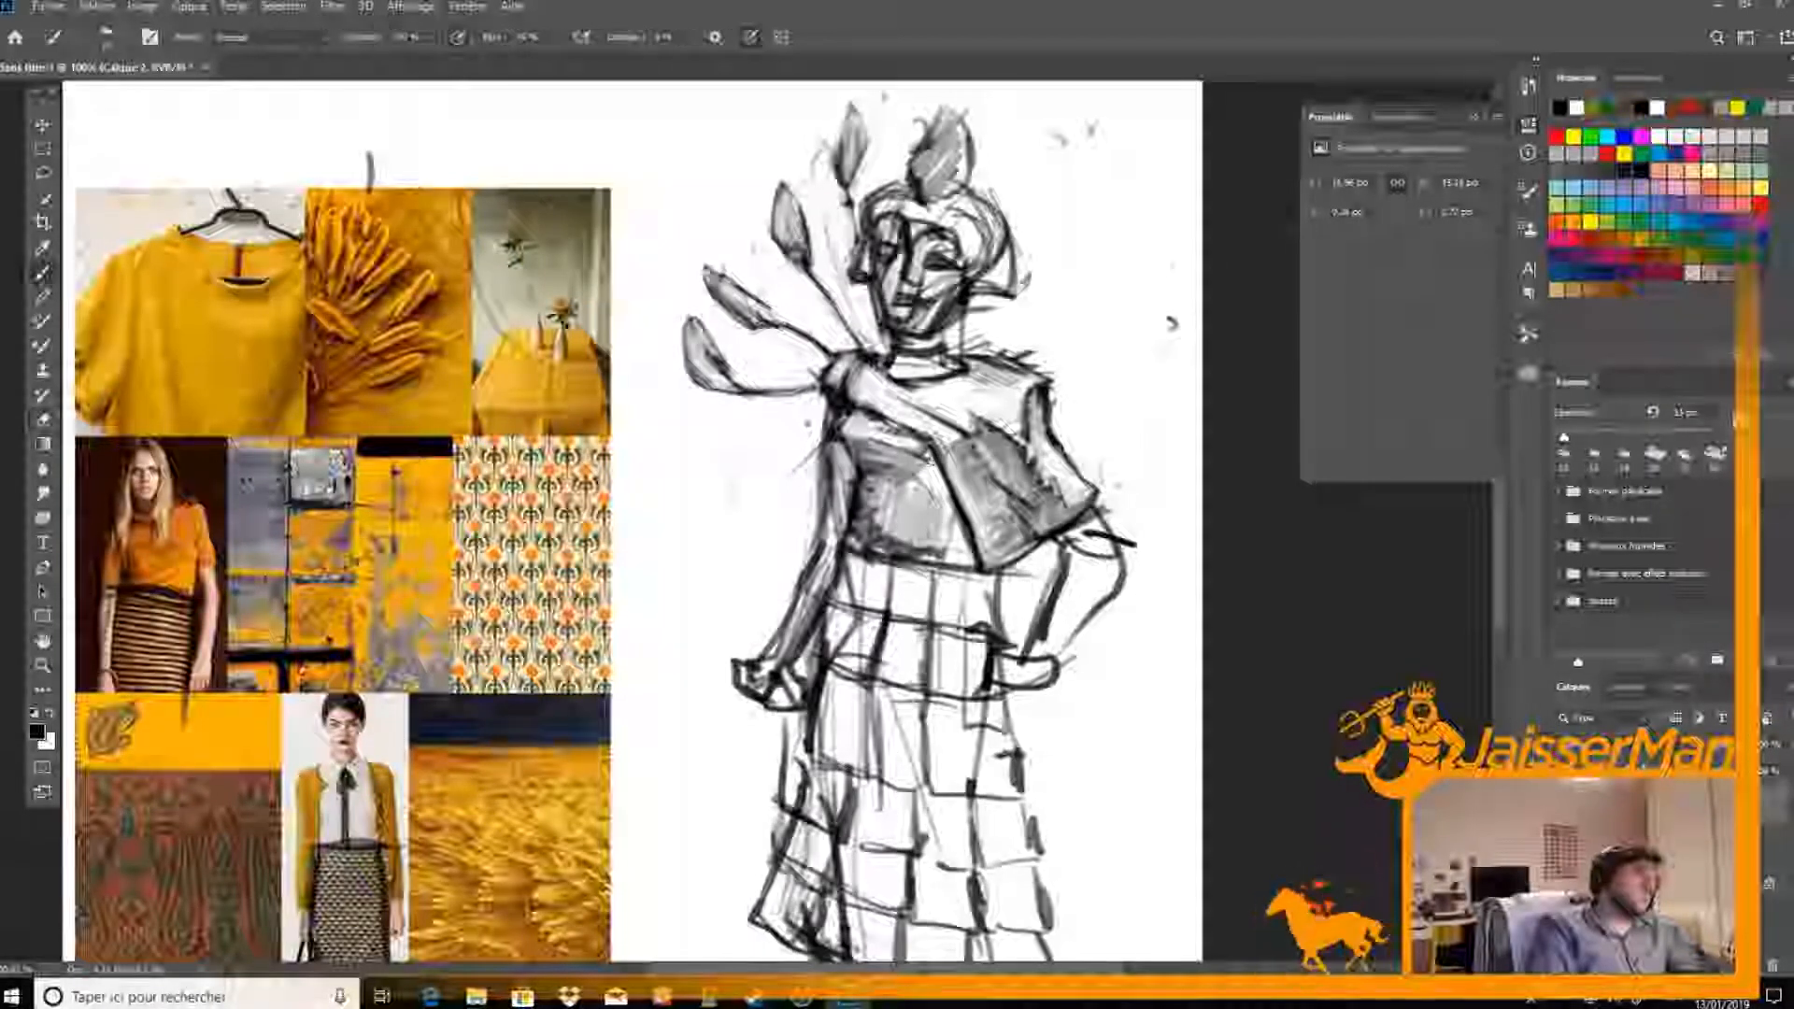
pyautogui.moveTo(944, 476); pyautogui.dragTo(957, 551)
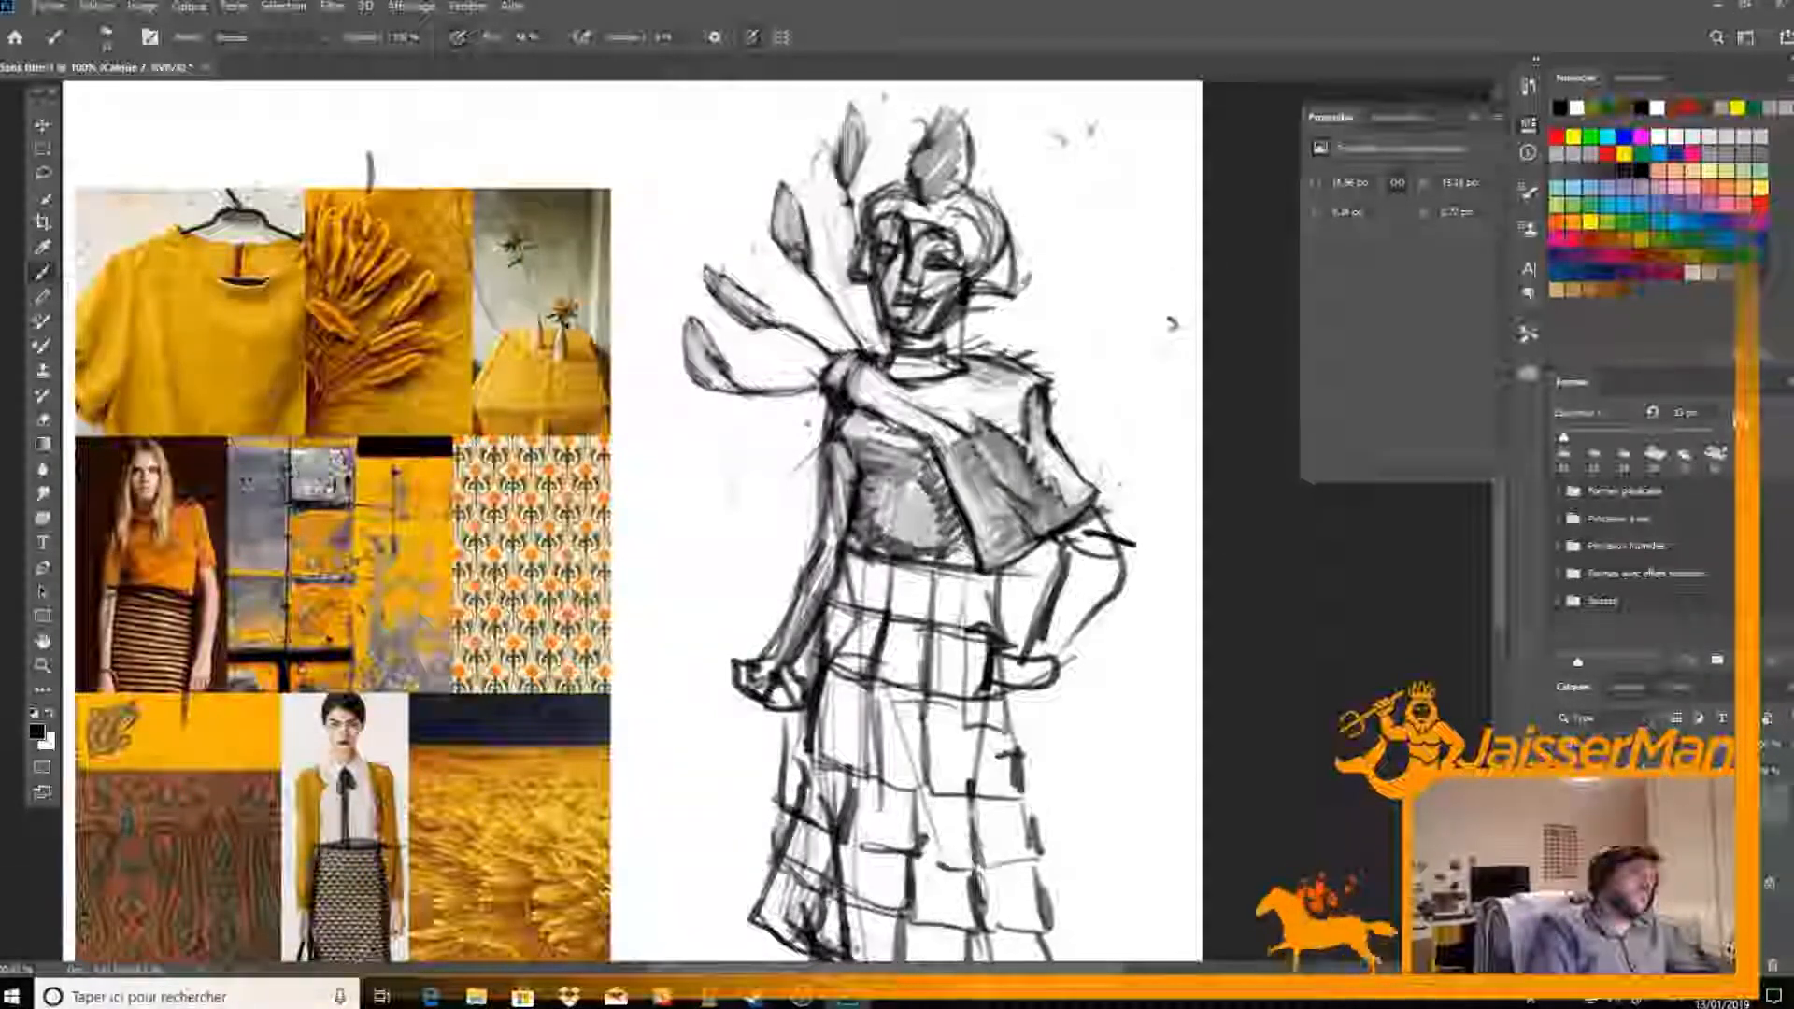
pyautogui.press('e')
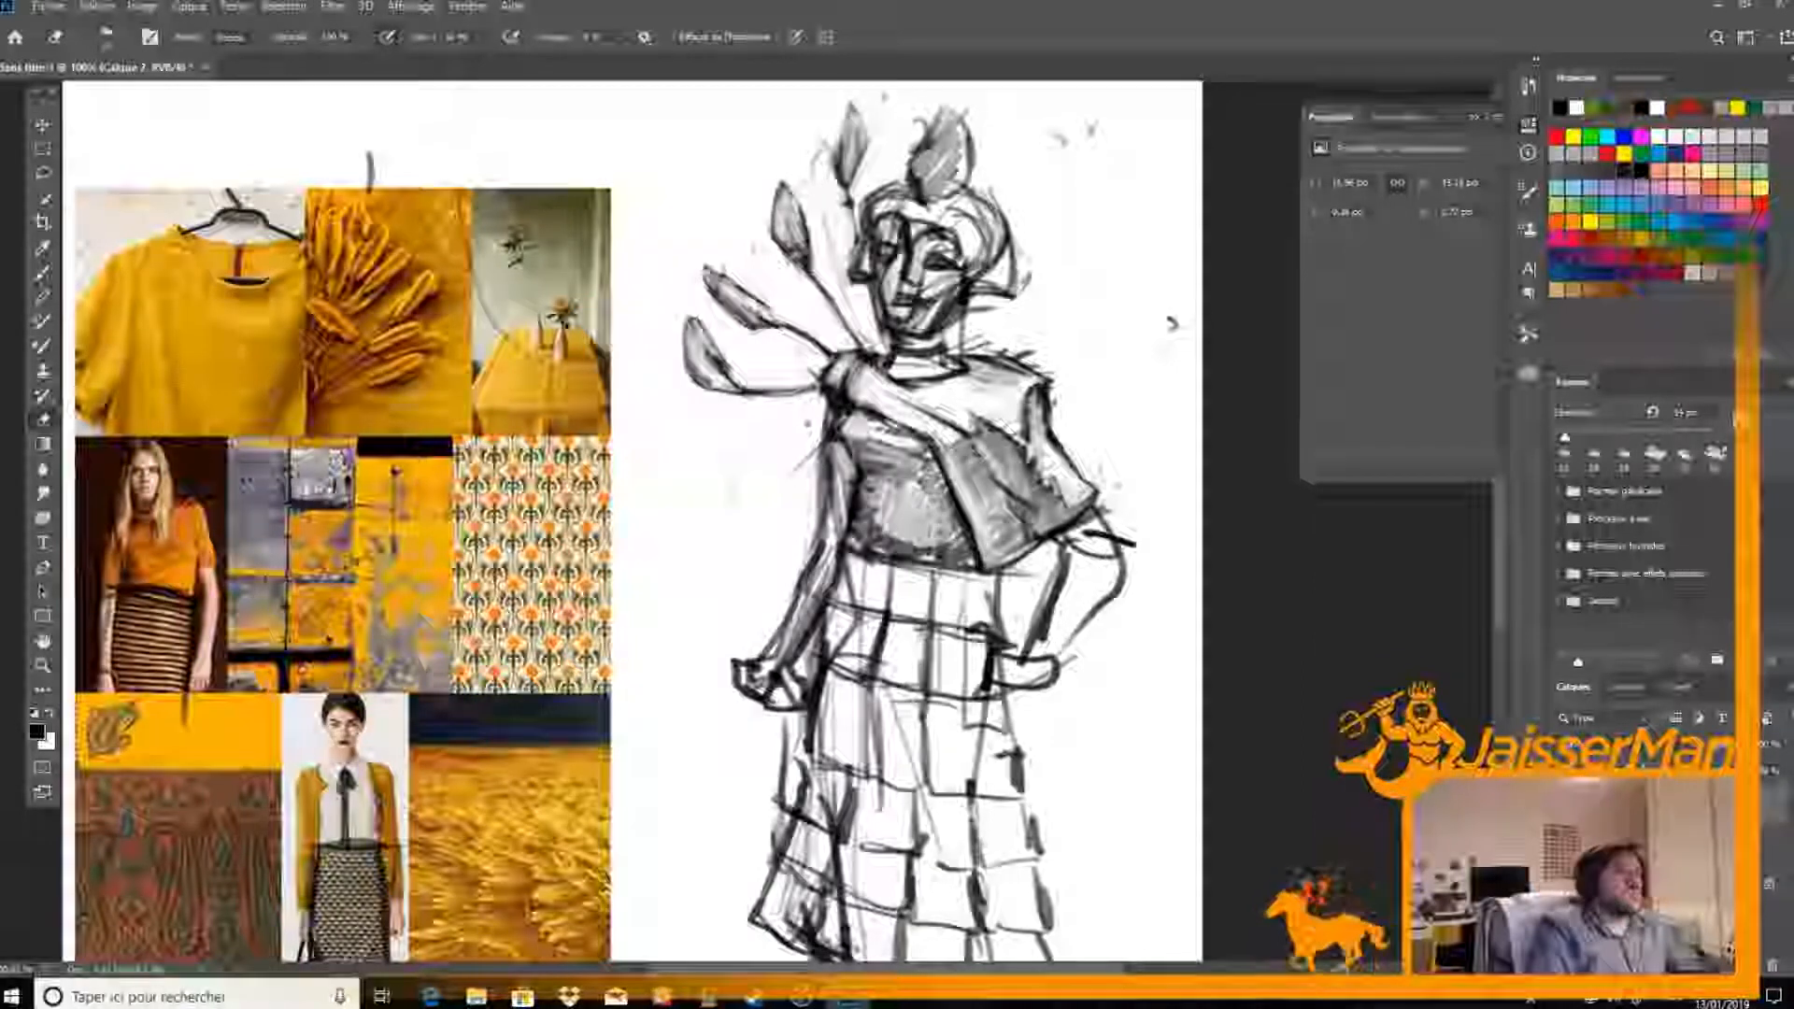
pyautogui.moveTo(930, 495)
pyautogui.mouseDown()
pyautogui.moveTo(948, 544)
pyautogui.moveTo(873, 486)
pyautogui.moveTo(885, 525)
pyautogui.moveTo(892, 491)
pyautogui.mouseUp()
pyautogui.moveTo(951, 552); pyautogui.dragTo(869, 542)
pyautogui.press('b')
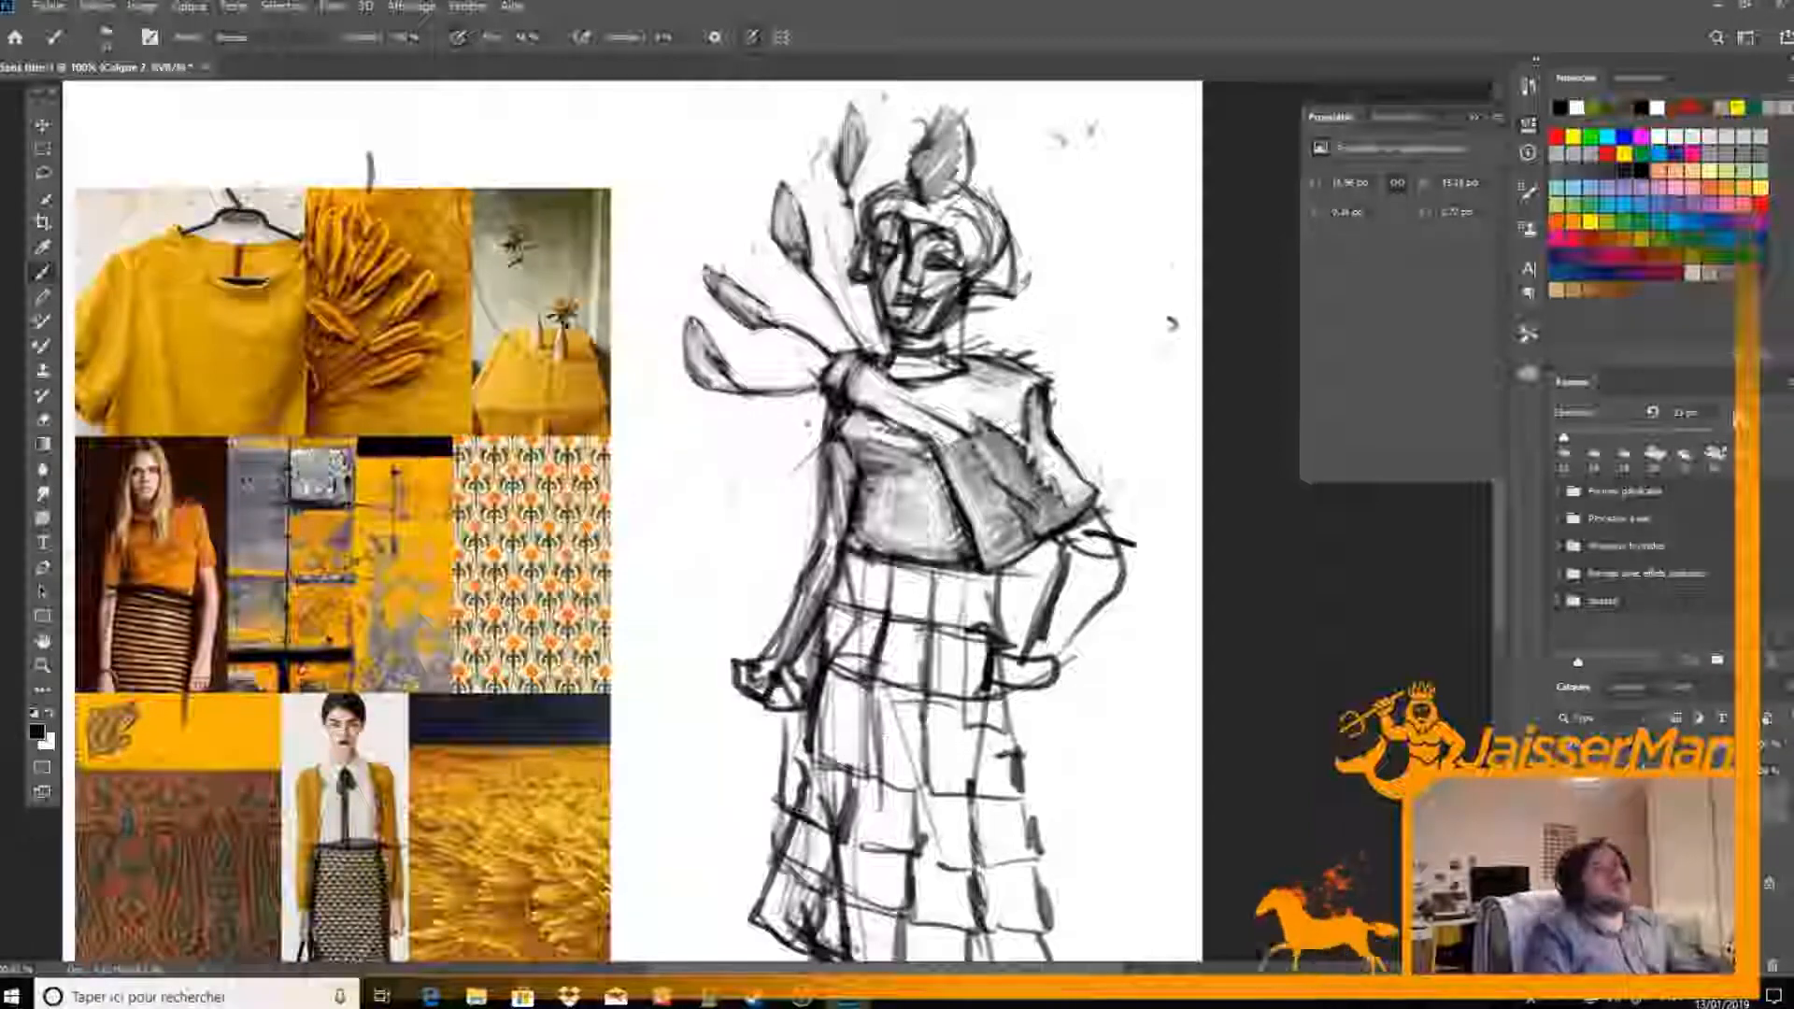
# Erase the rough lines along the skirt's outer edge beside the lowered hand and redraw that contour cleanly
pyautogui.moveTo(859, 428); pyautogui.dragTo(865, 303)
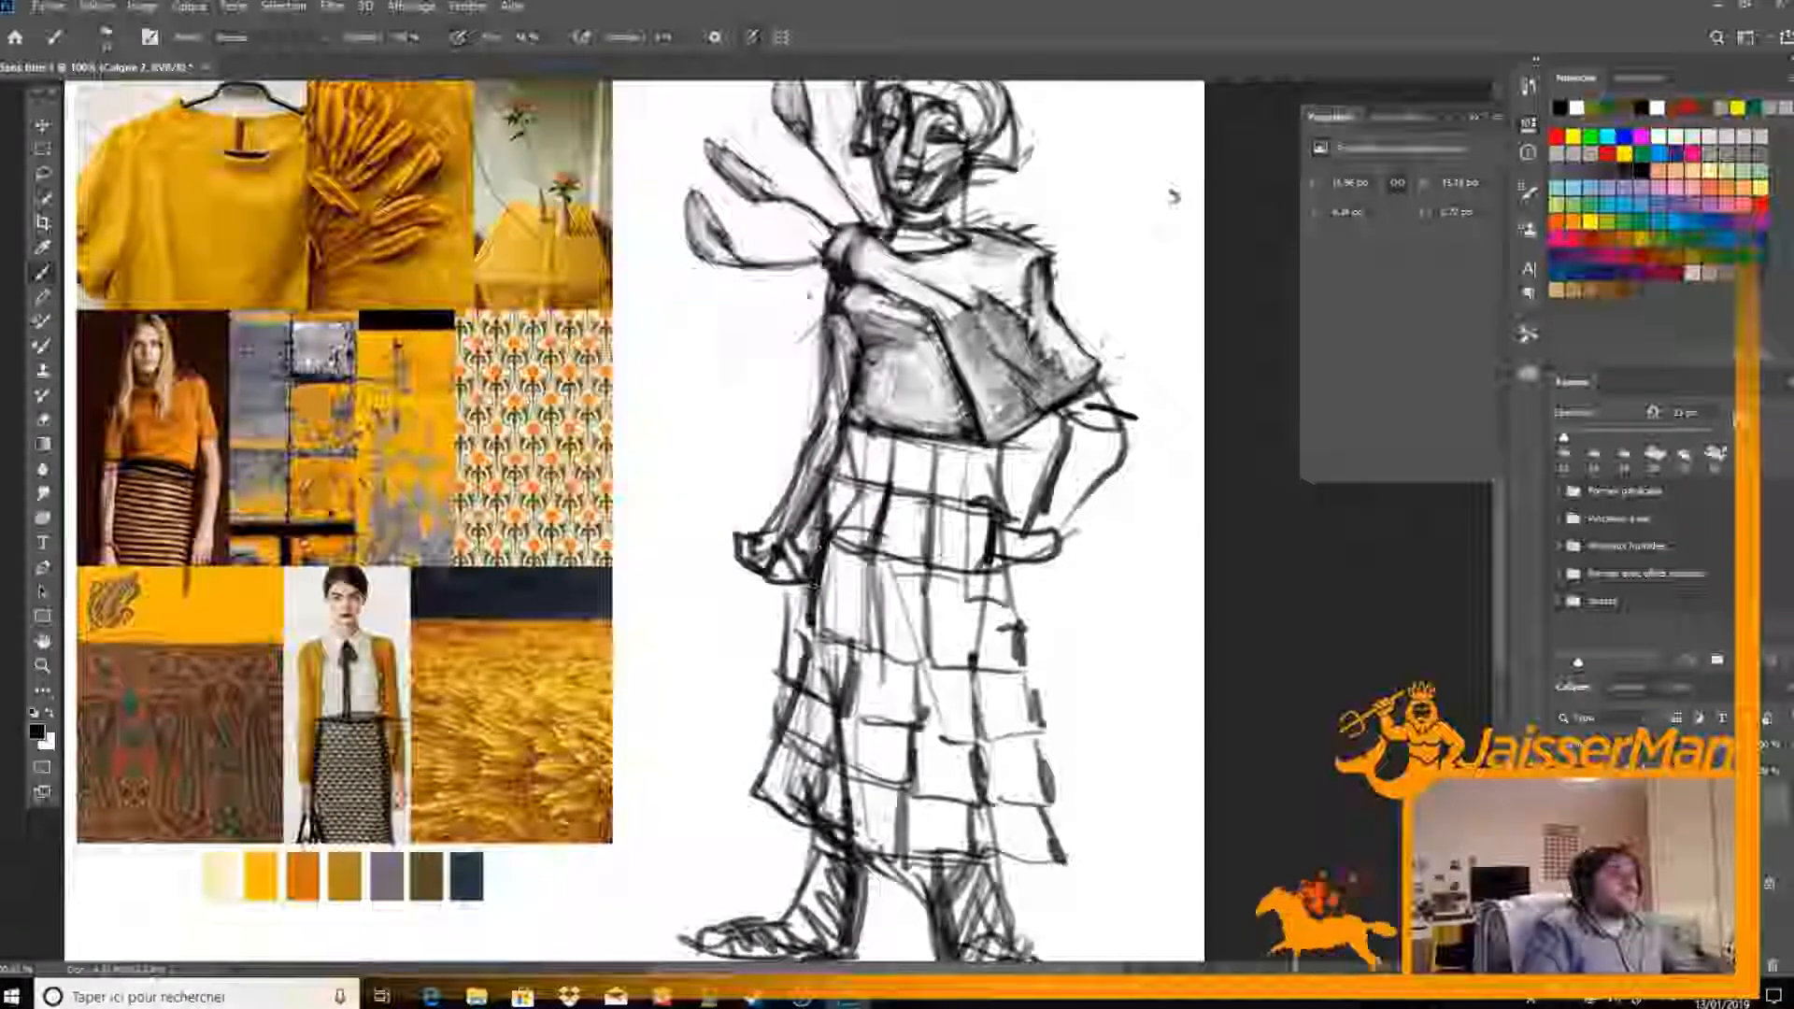
pyautogui.press('e')
pyautogui.moveTo(831, 542); pyautogui.dragTo(817, 626)
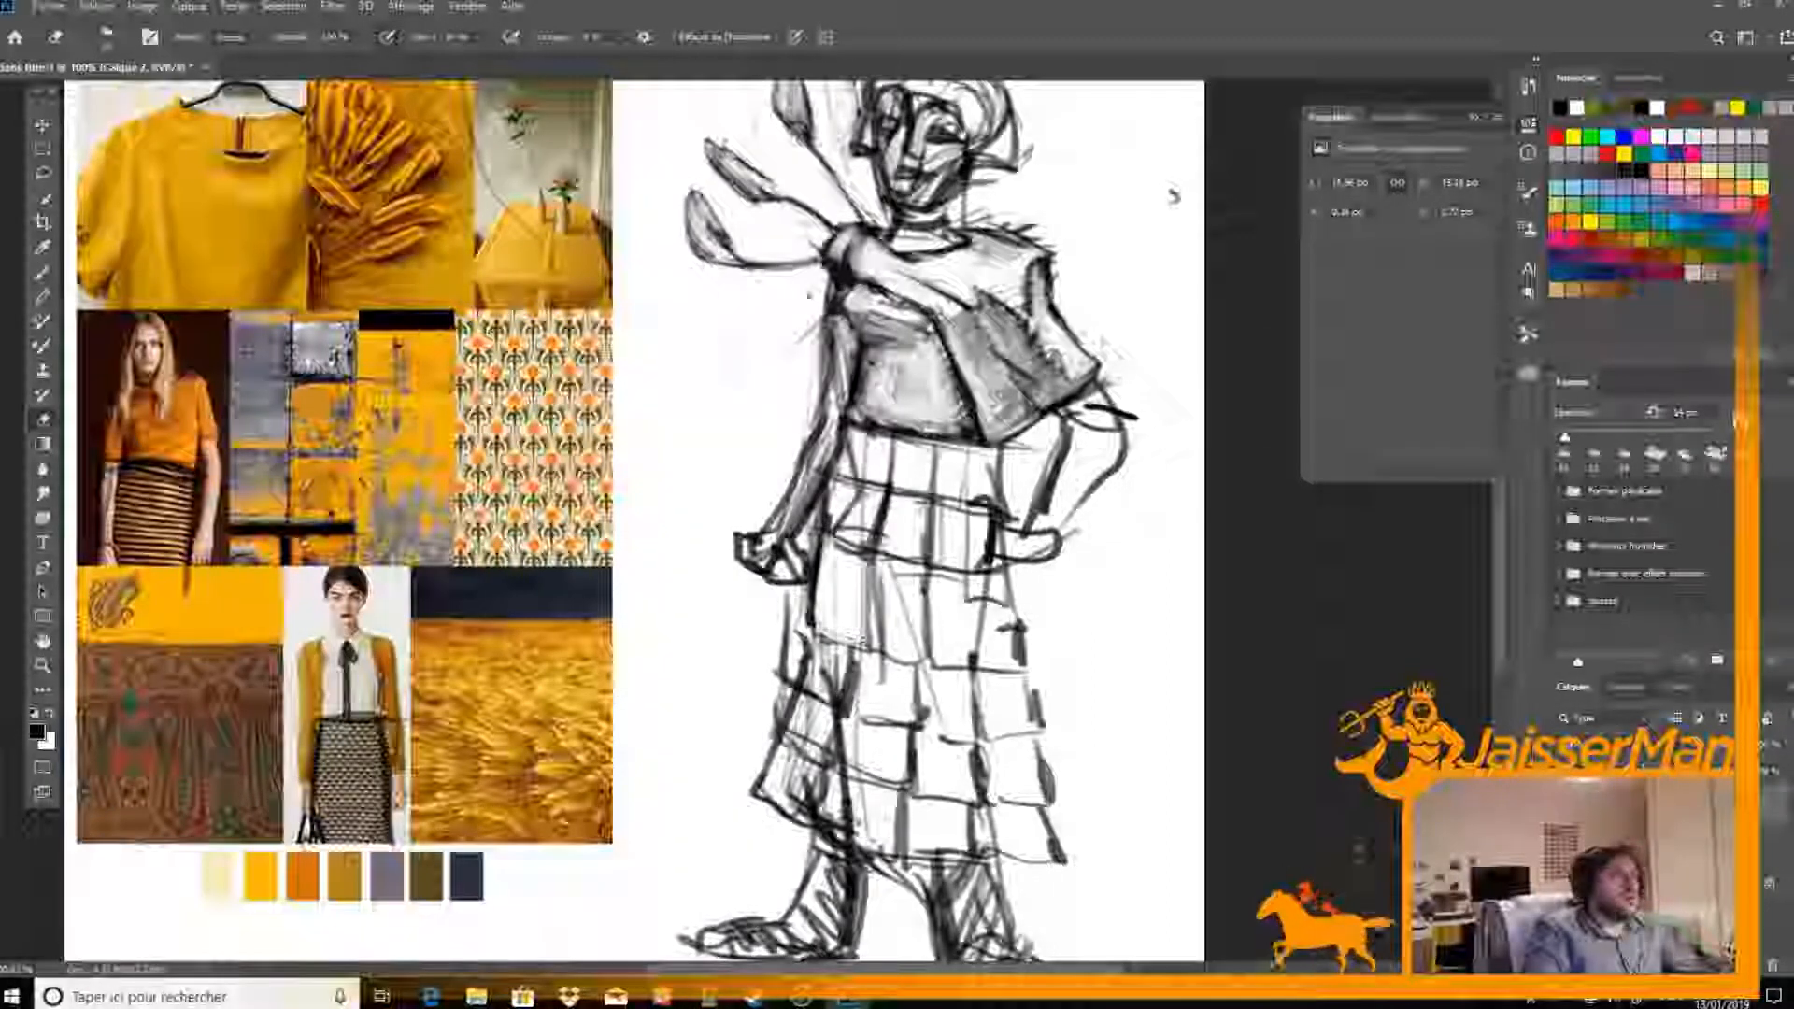
pyautogui.press('b')
pyautogui.moveTo(819, 581); pyautogui.dragTo(812, 628)
pyautogui.press('e')
pyautogui.moveTo(828, 540); pyautogui.dragTo(820, 574)
pyautogui.press('b')
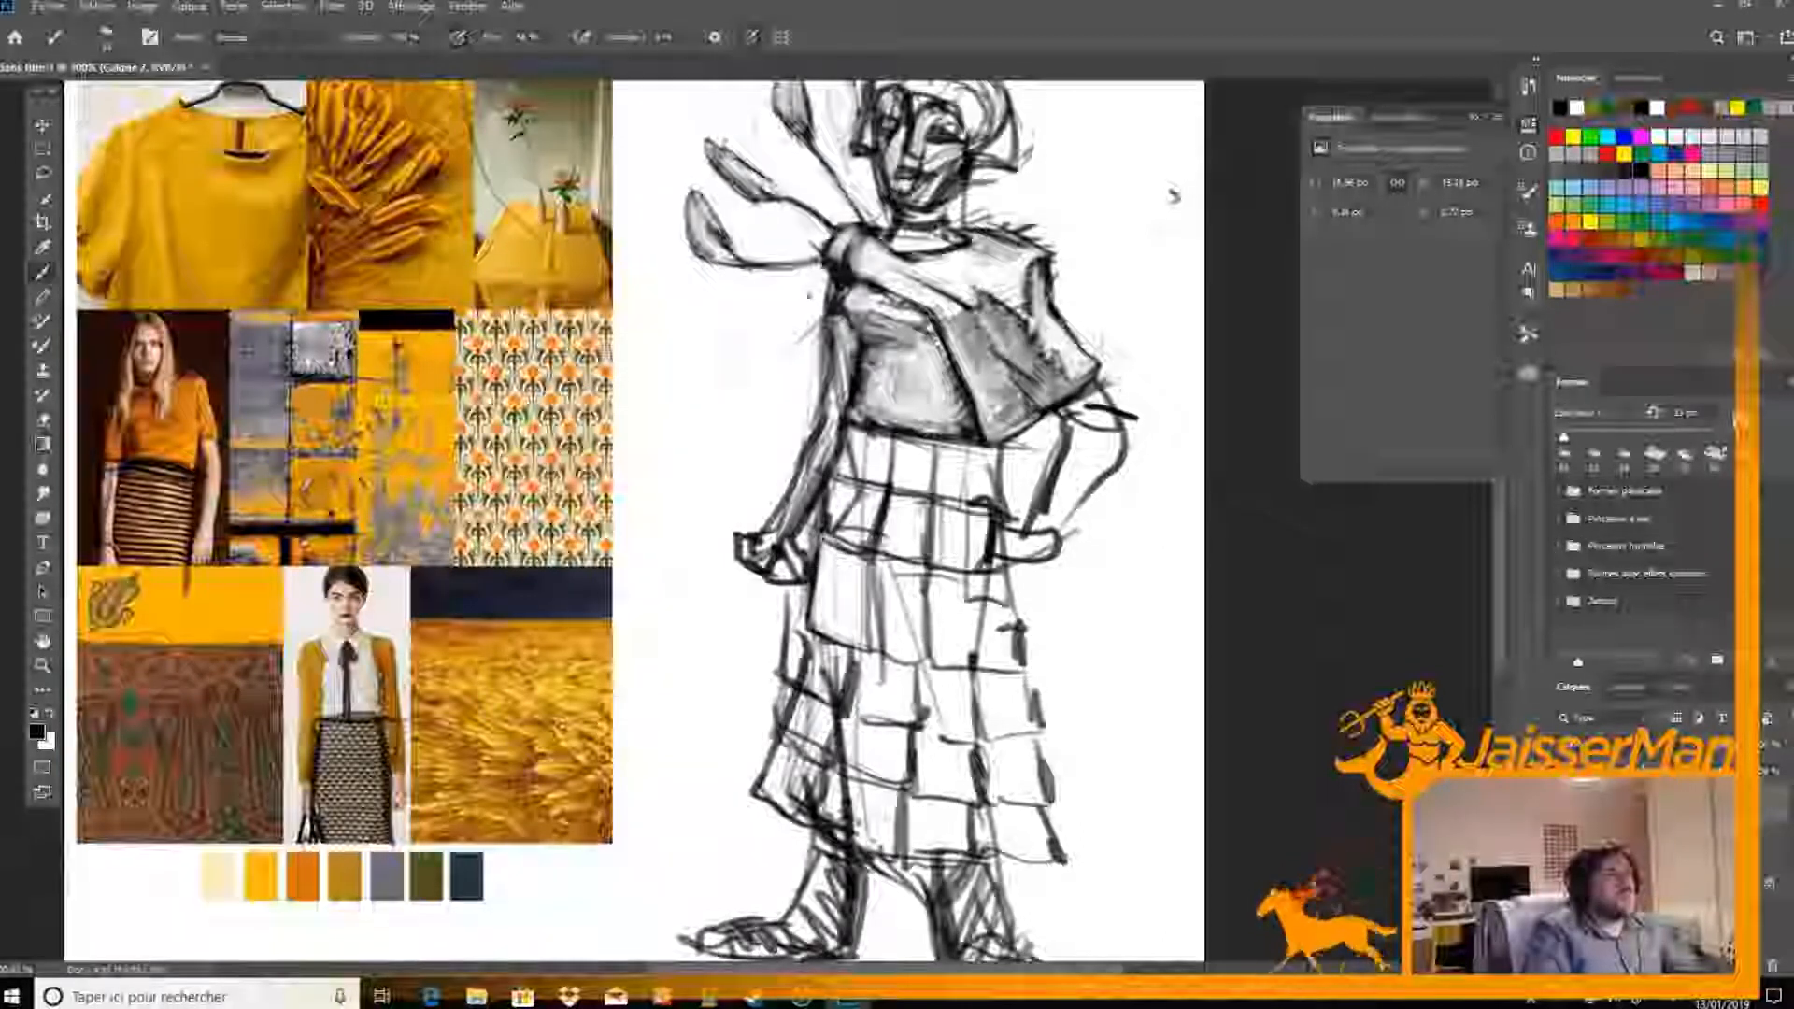
# Clean up the second row of skirt panels by erasing stray lines and redrawing the borders between the squares
pyautogui.press('e')
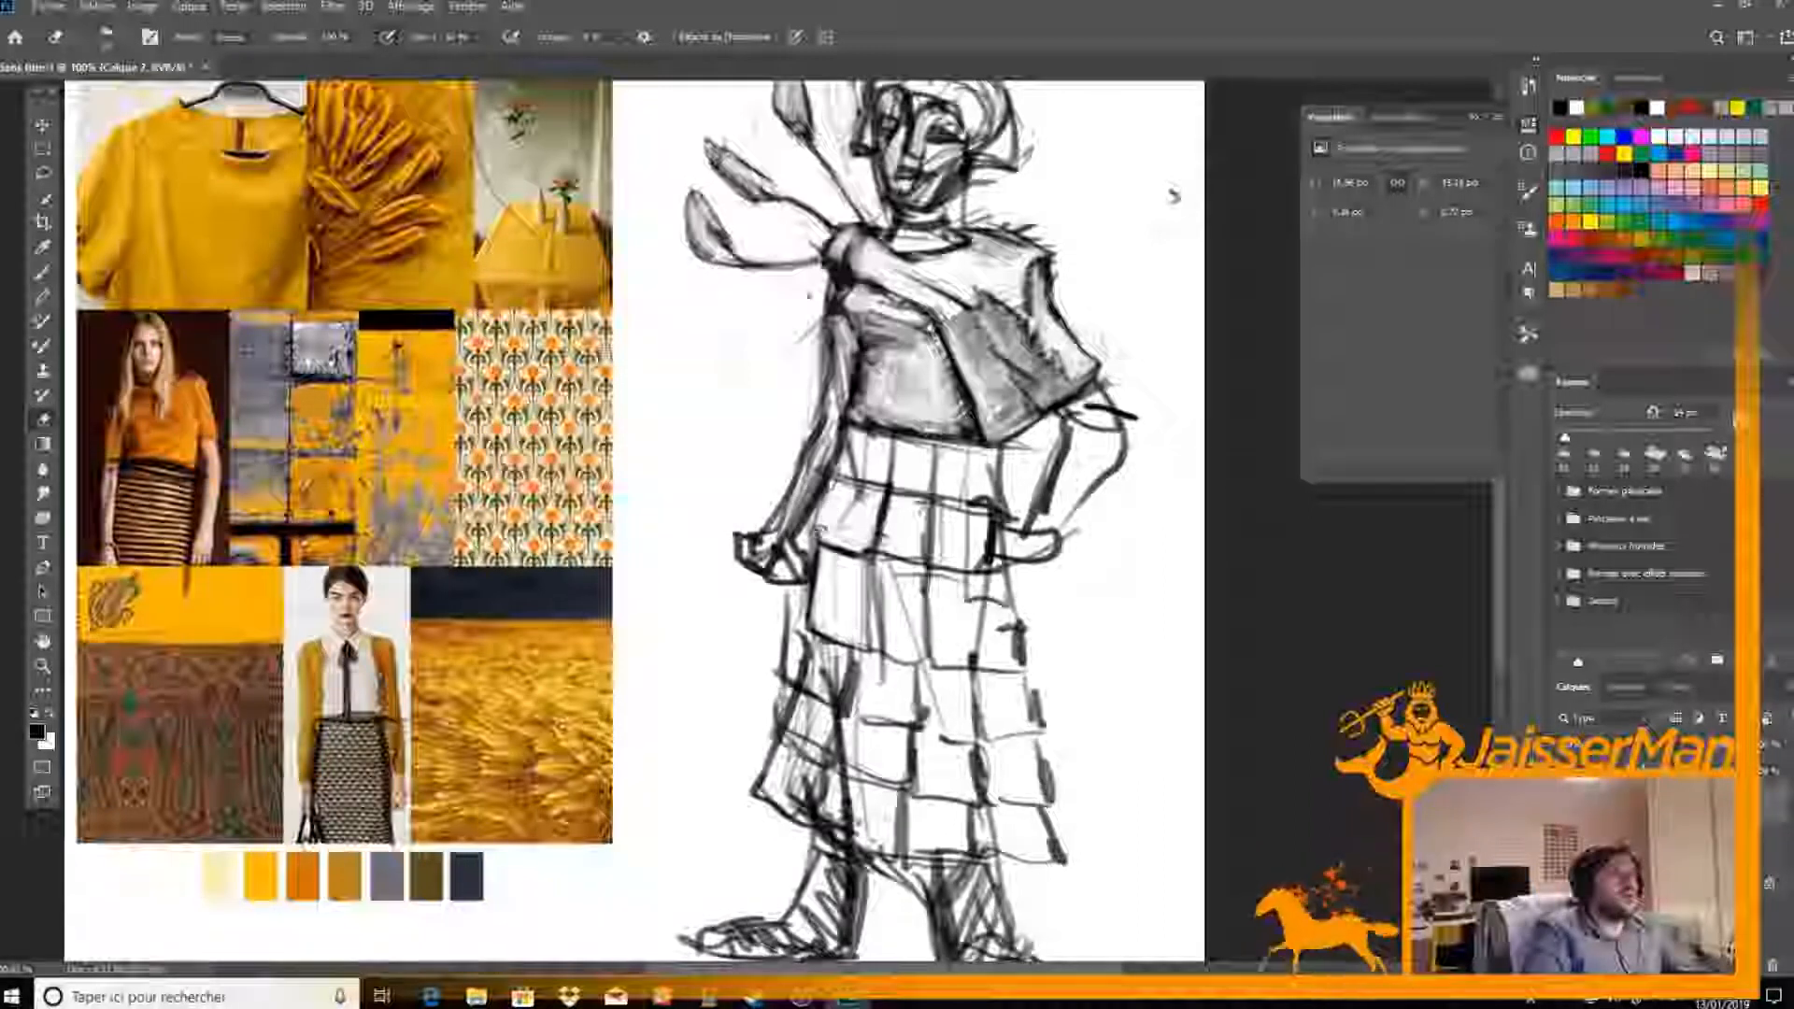
pyautogui.press('b')
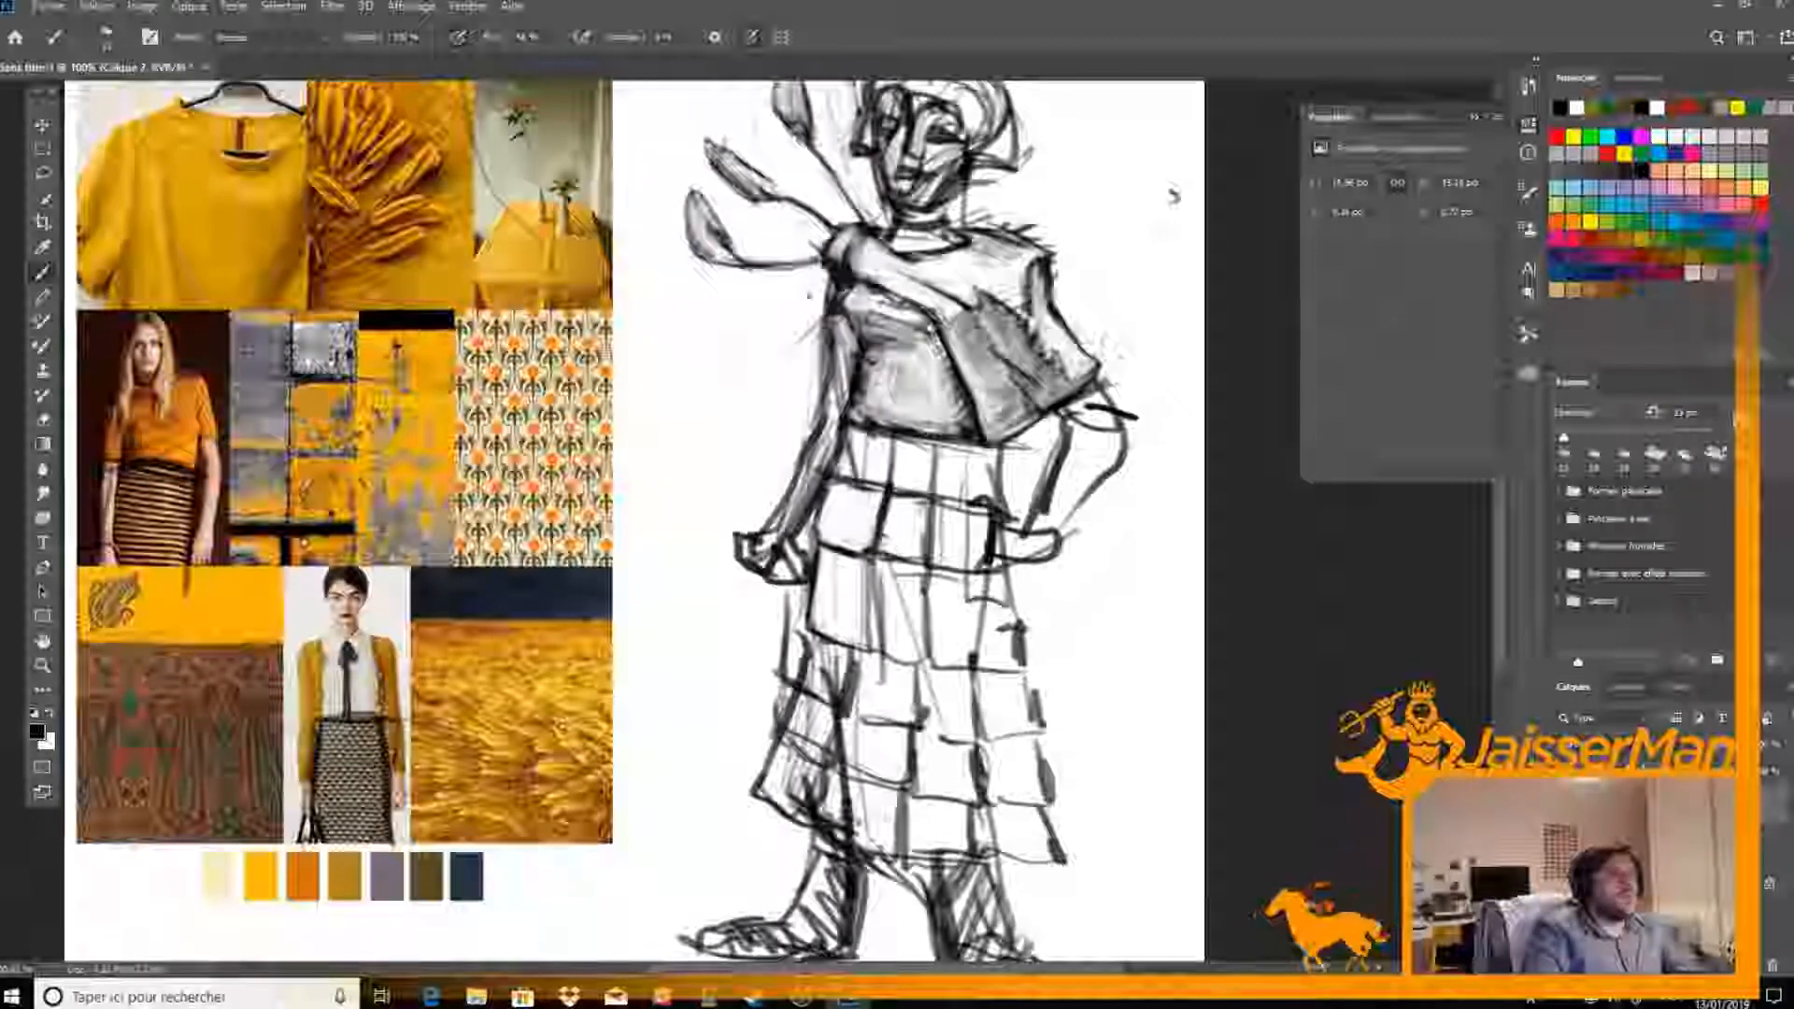
pyautogui.press('e')
pyautogui.moveTo(889, 562)
pyautogui.mouseDown()
pyautogui.moveTo(886, 504)
pyautogui.moveTo(883, 557)
pyautogui.moveTo(947, 529)
pyautogui.moveTo(947, 555)
pyautogui.mouseUp()
pyautogui.press('b')
pyautogui.press('e')
pyautogui.press('b')
pyautogui.press('e')
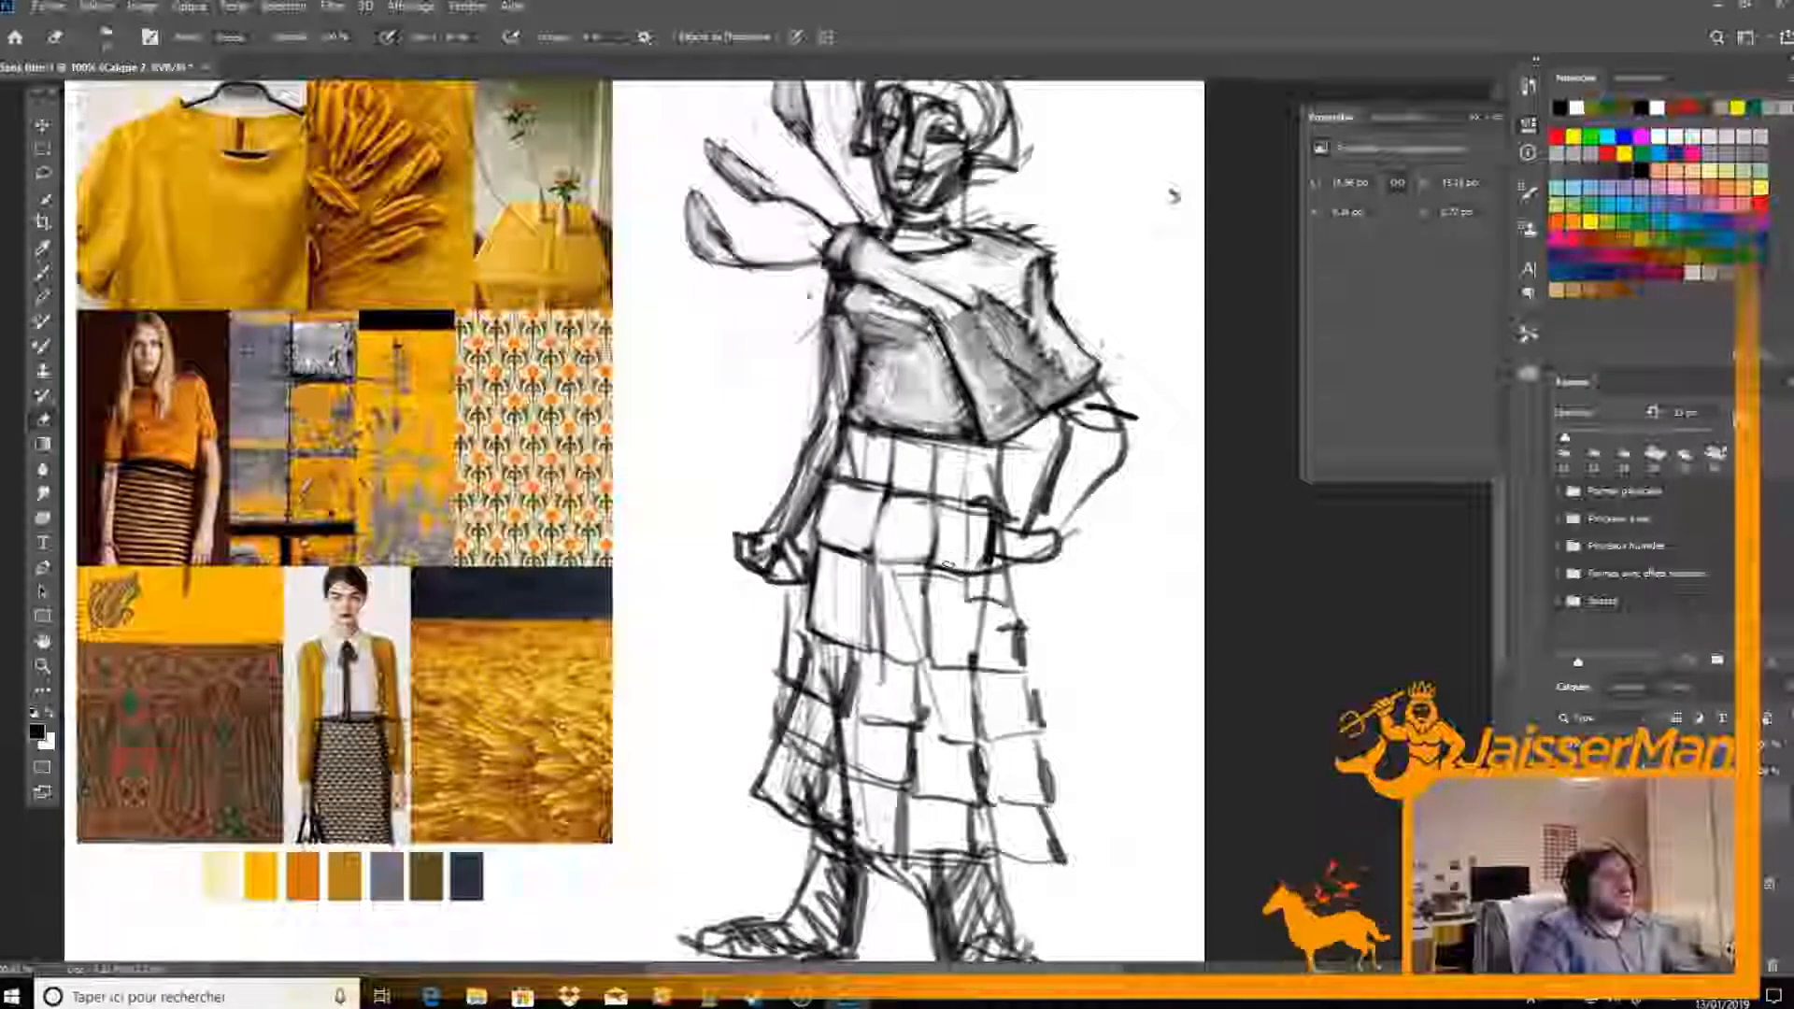
# Tidy the skirt's top row of panels and darken the waistband line beneath the bodice
pyautogui.press('b')
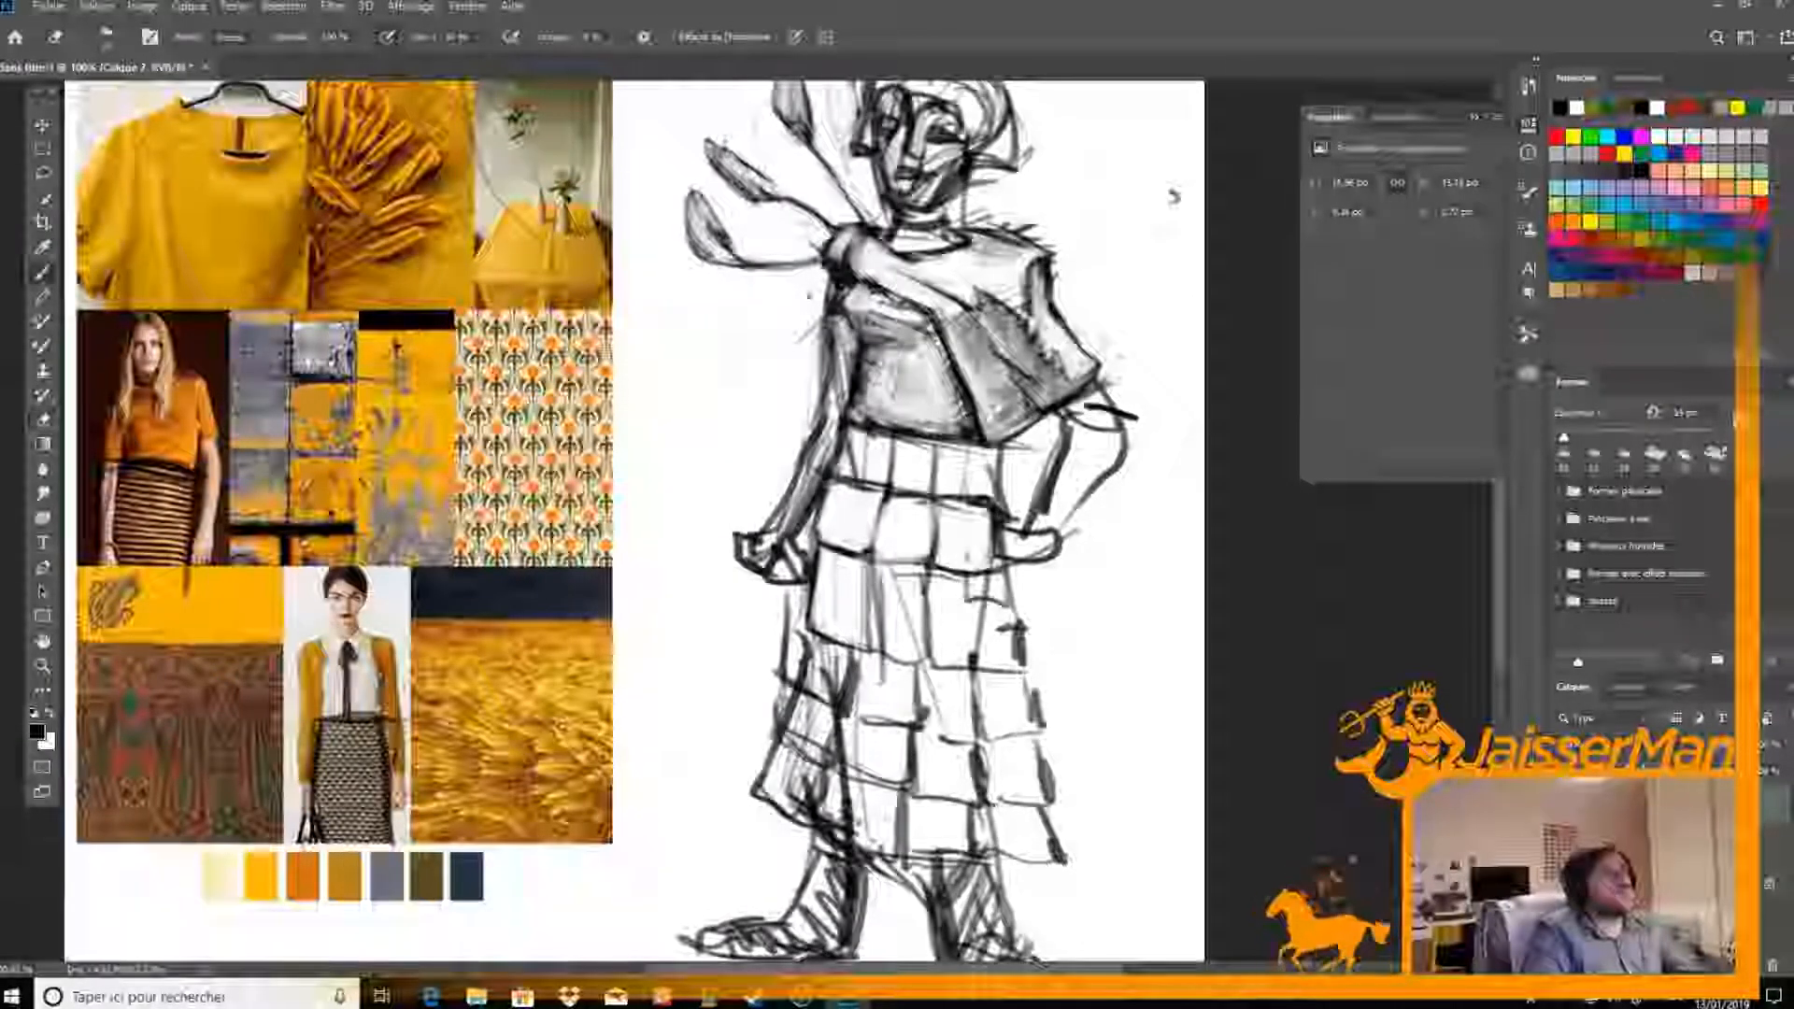
pyautogui.press('e')
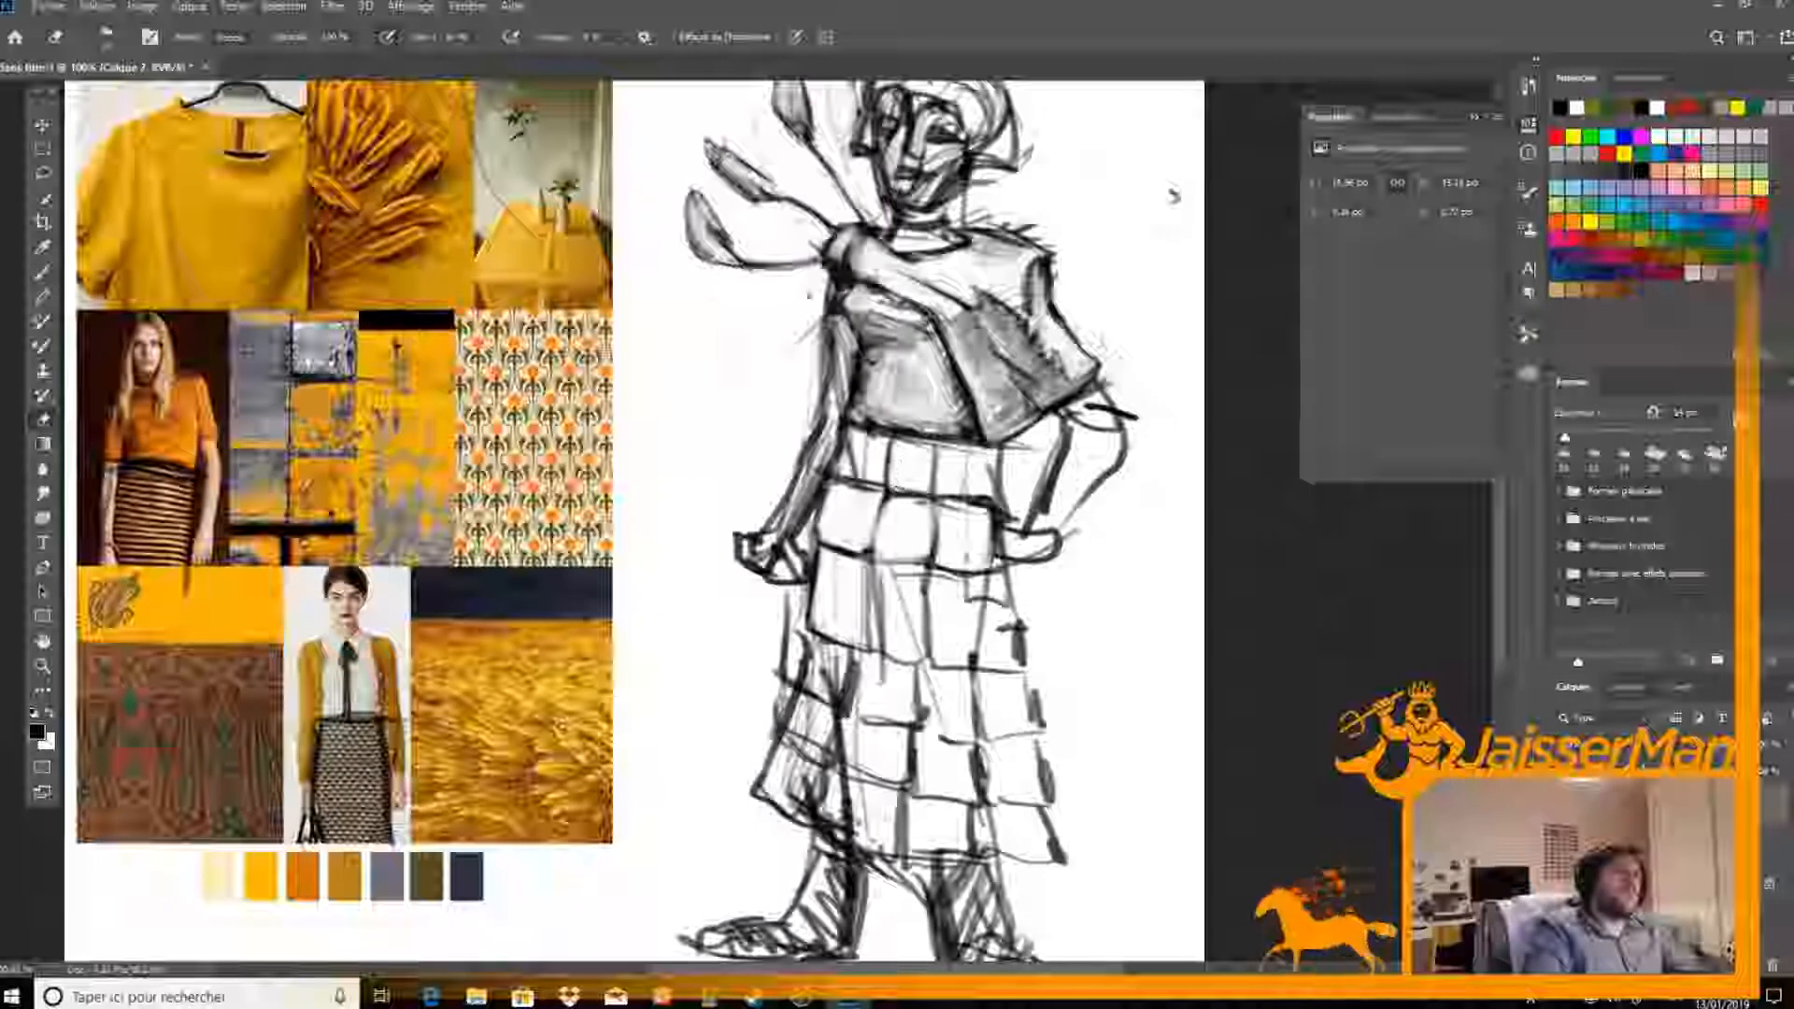
pyautogui.press('b')
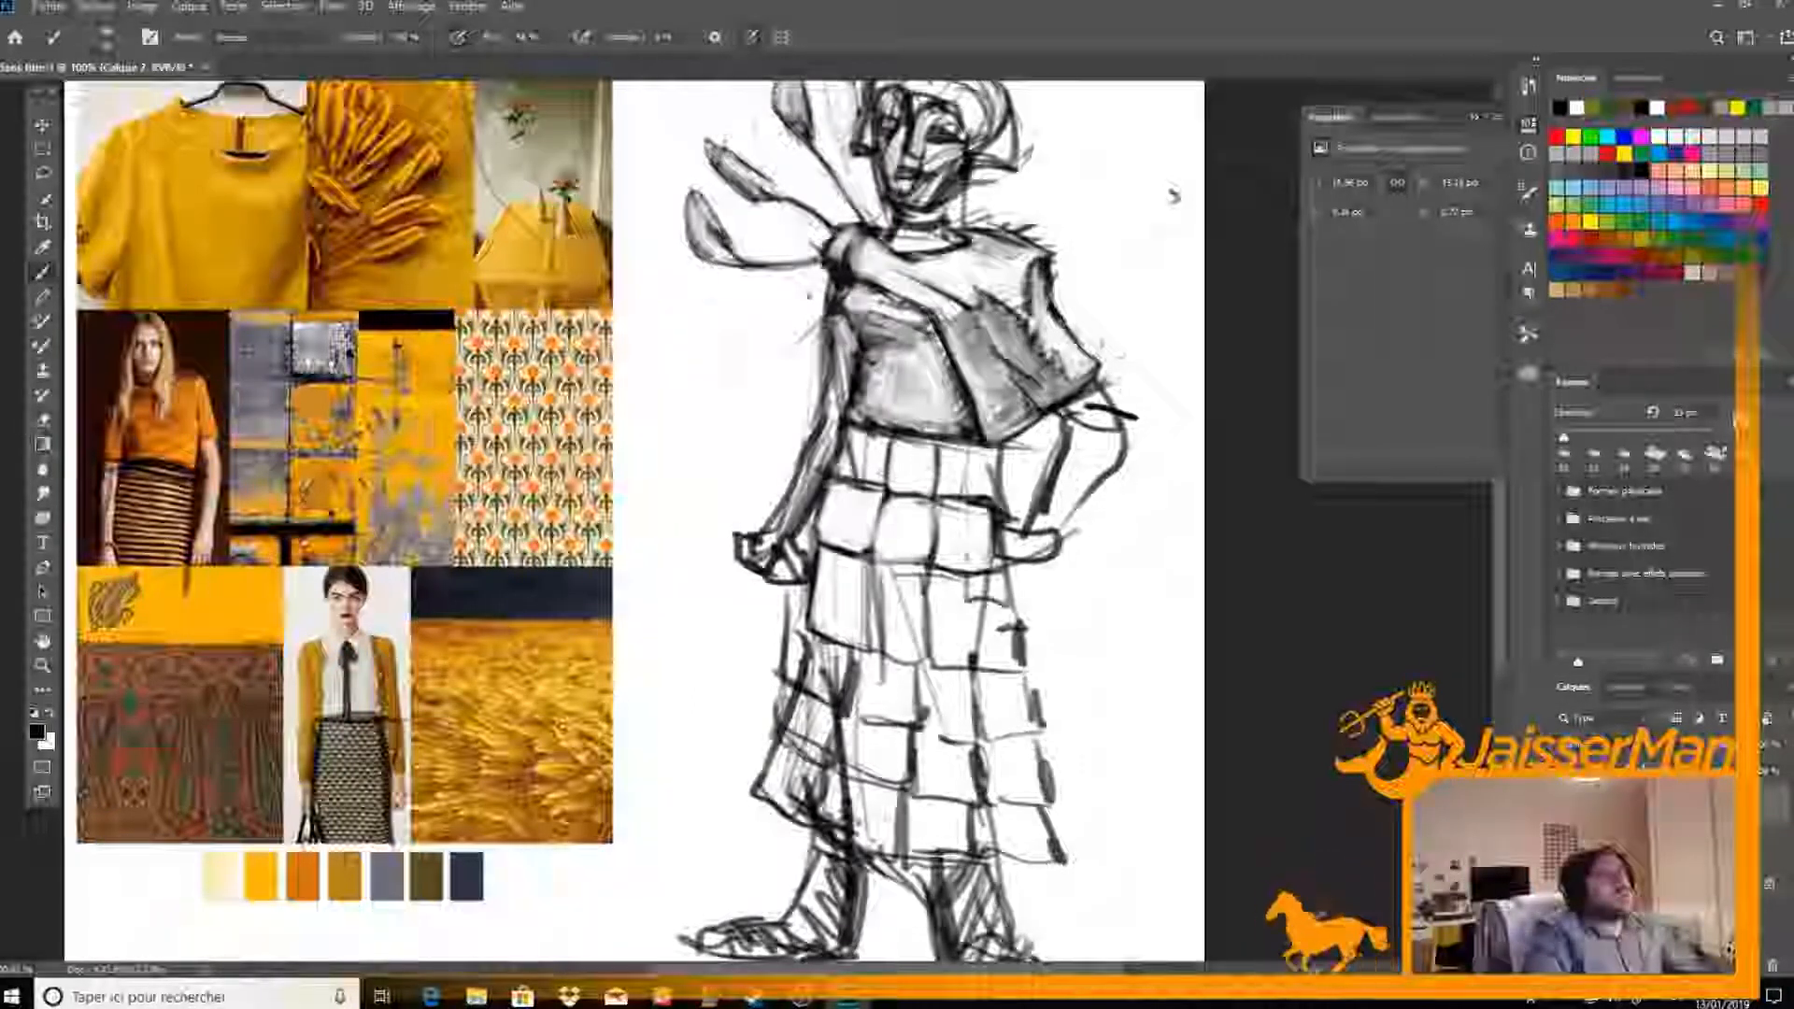
pyautogui.press('e')
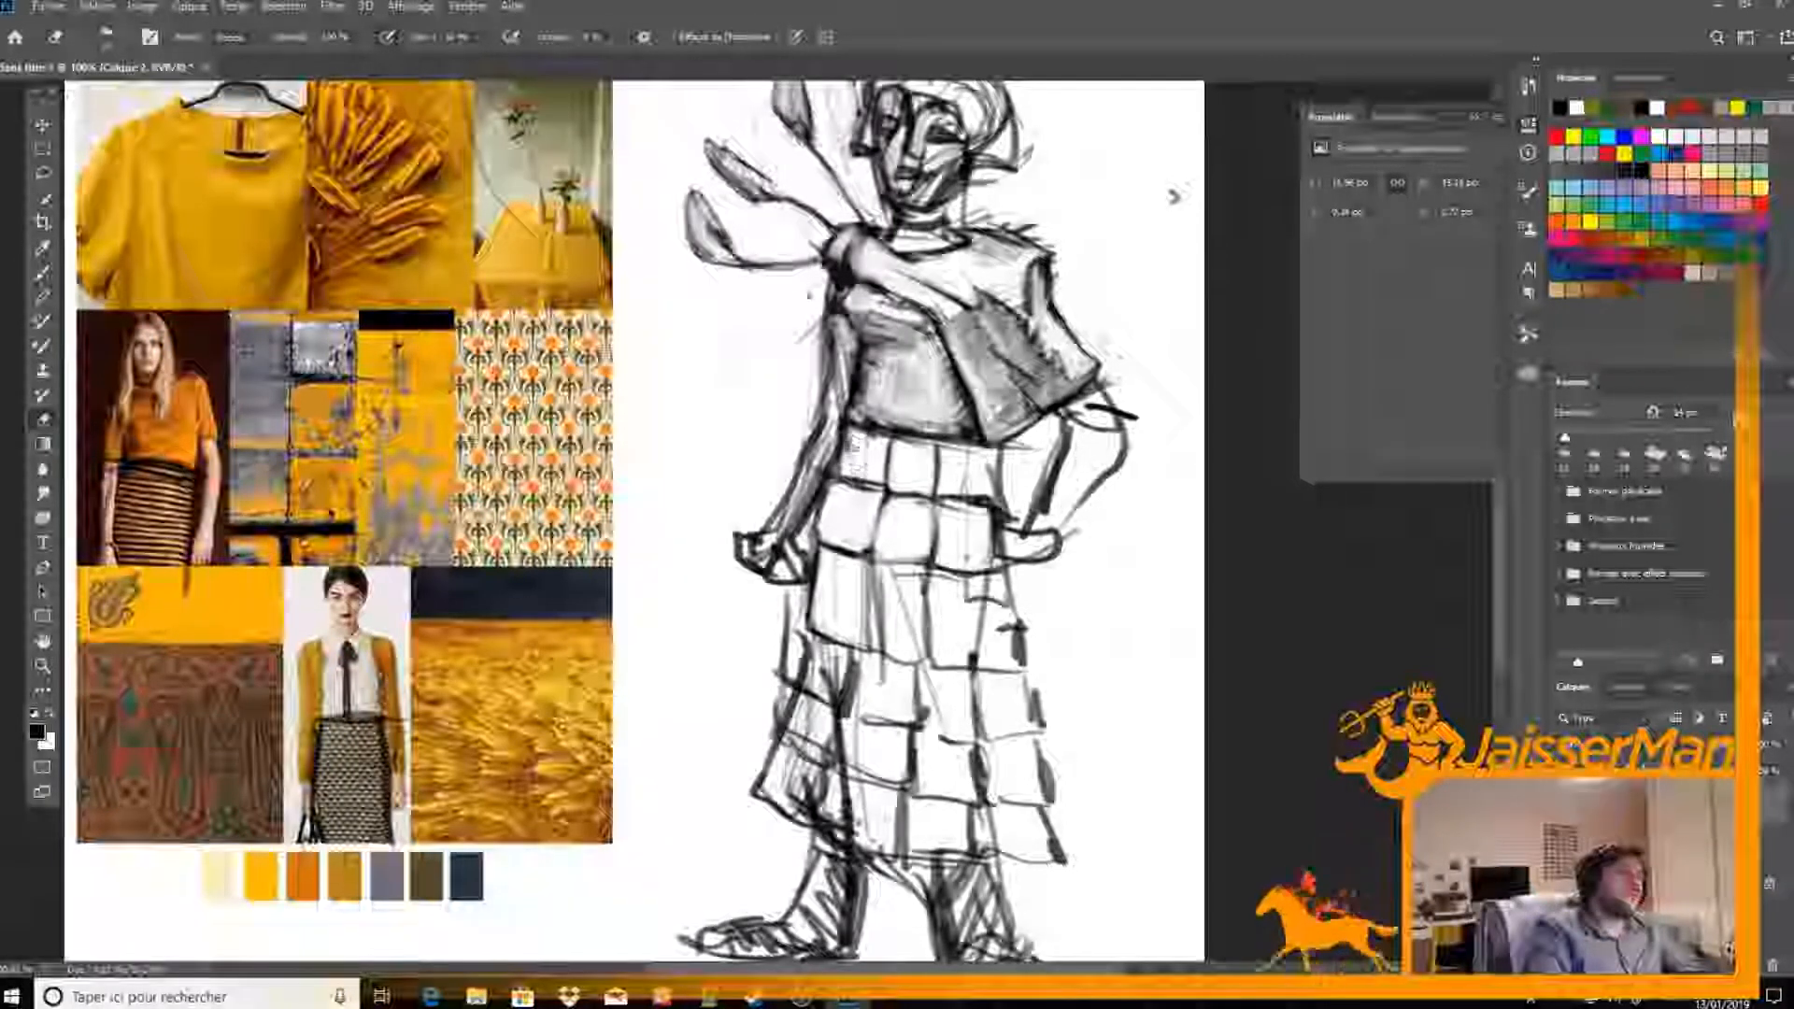
pyautogui.press('b')
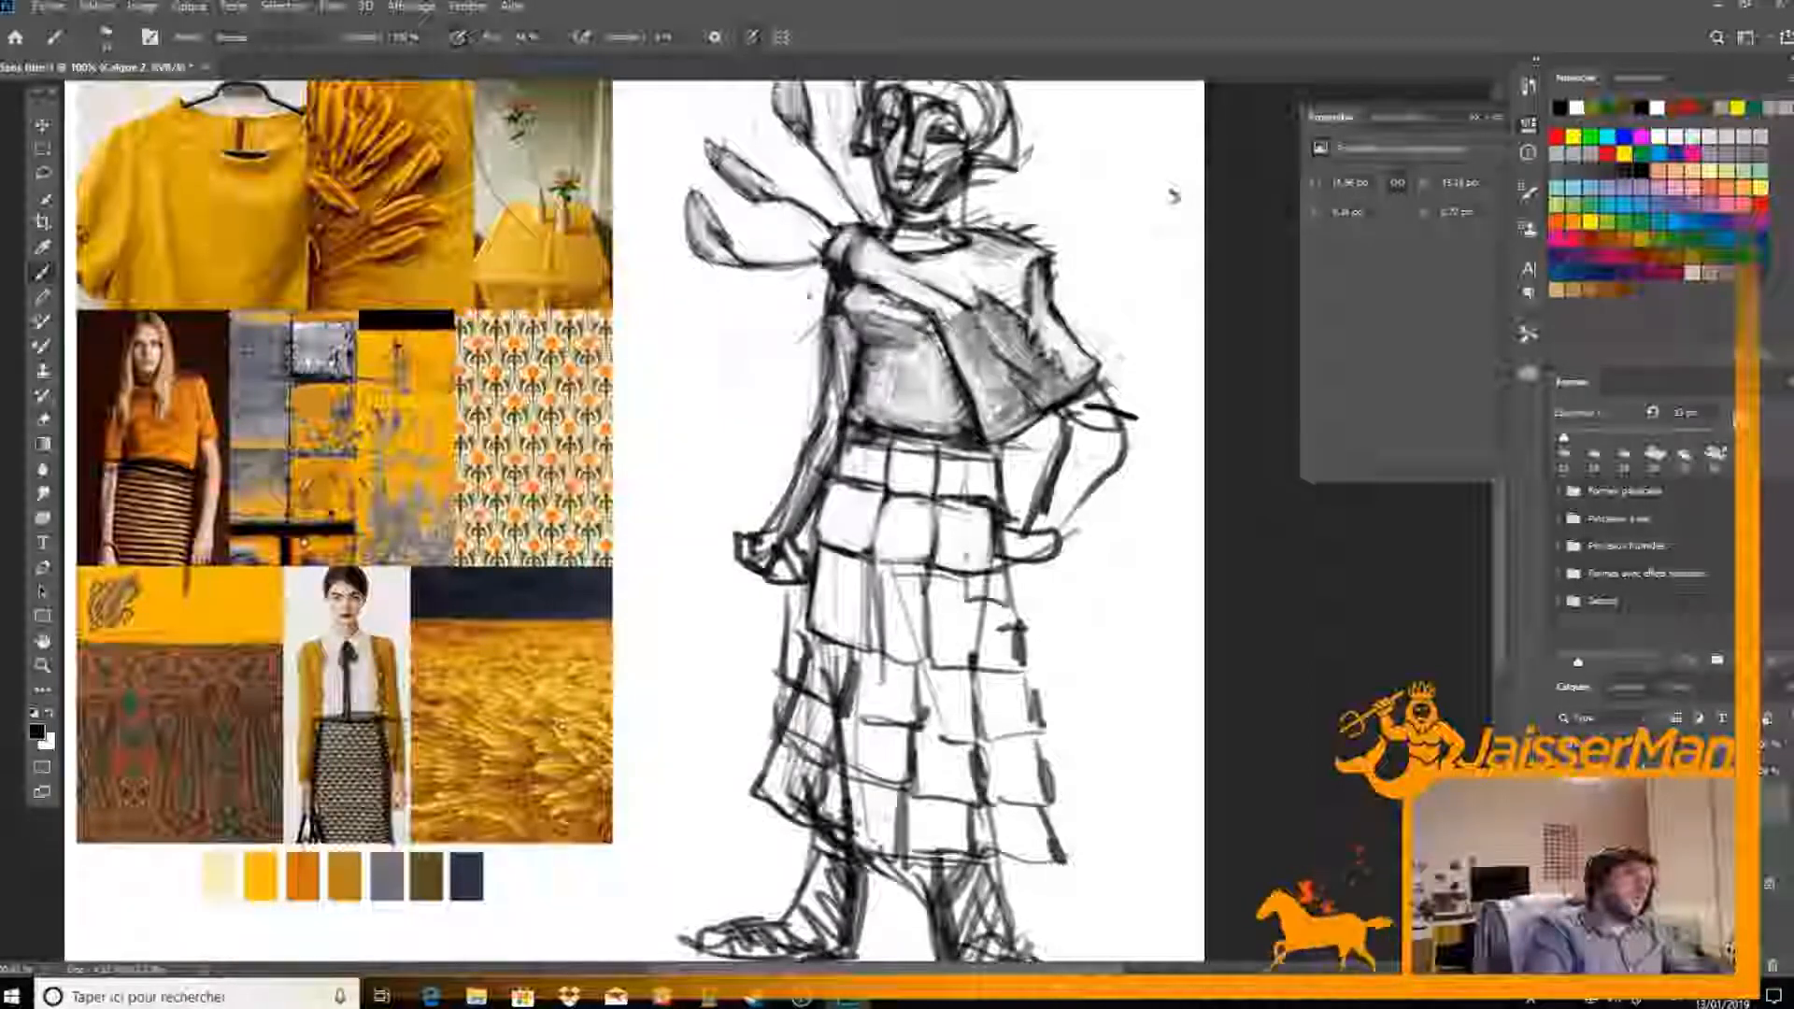
pyautogui.press('e')
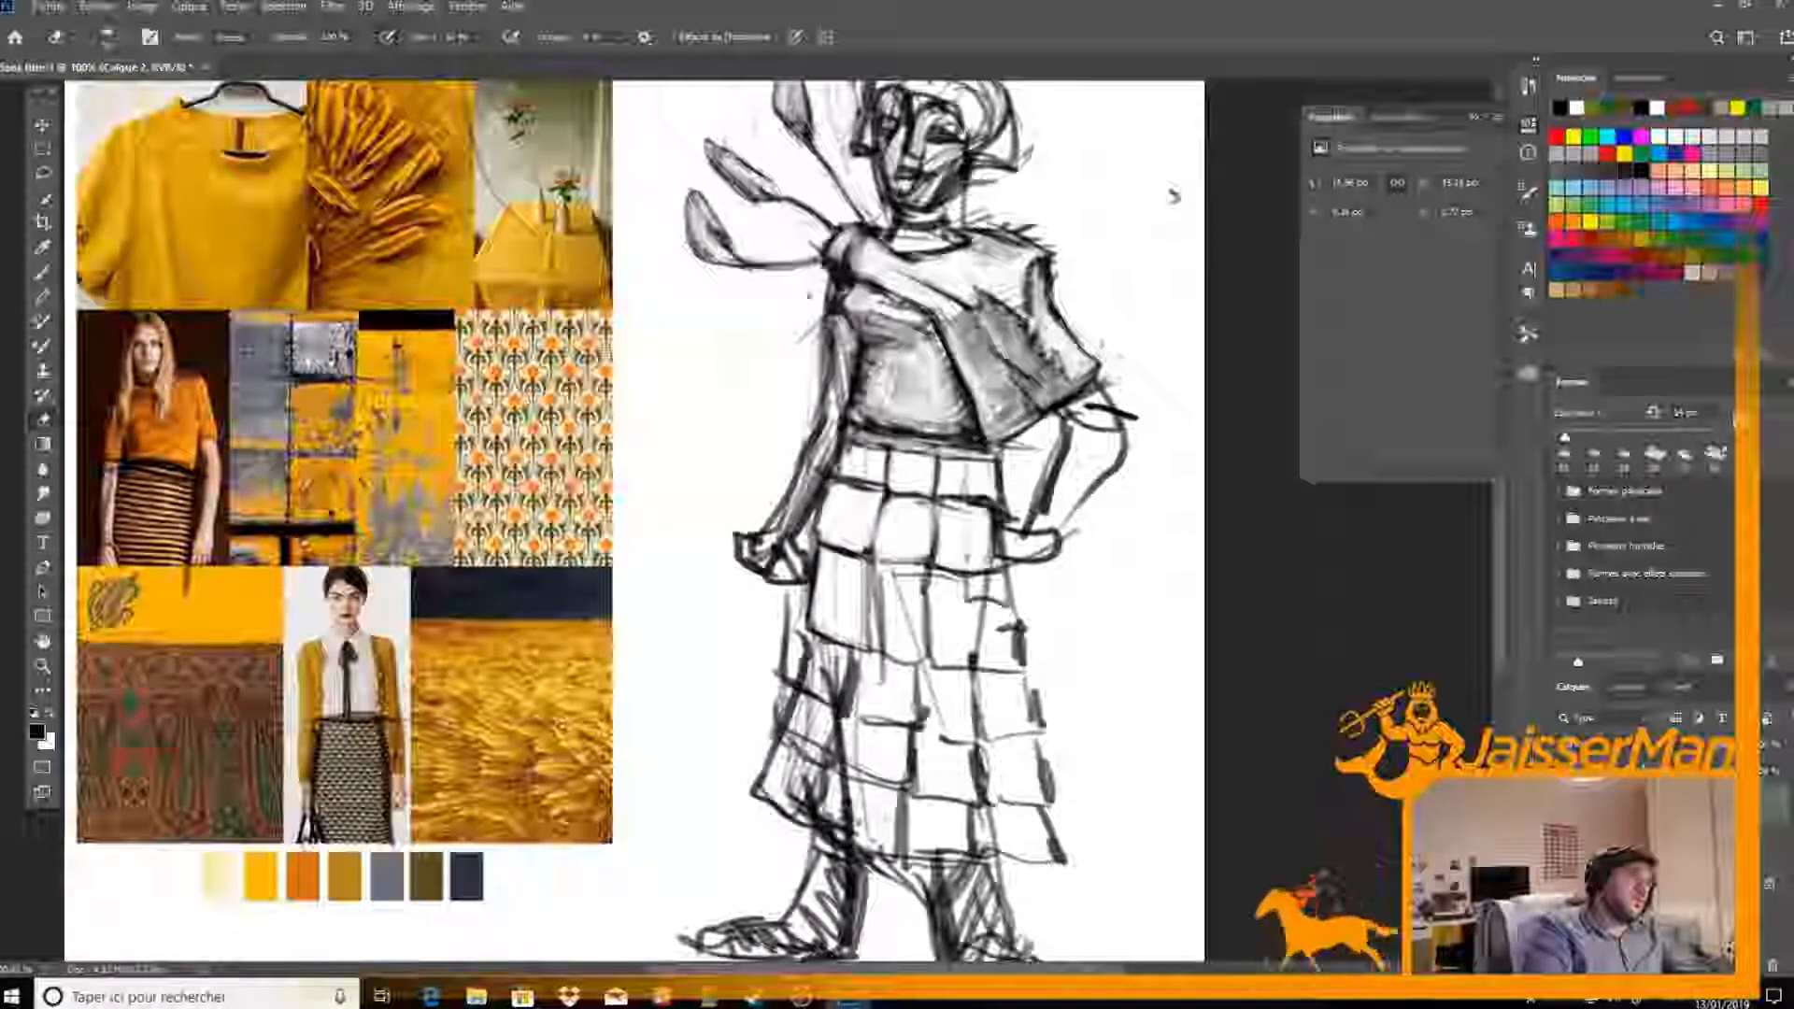
# Touch up the skirt's second row of panels by erasing stray marks and darkening the dividers between the middle squares
pyautogui.press('b')
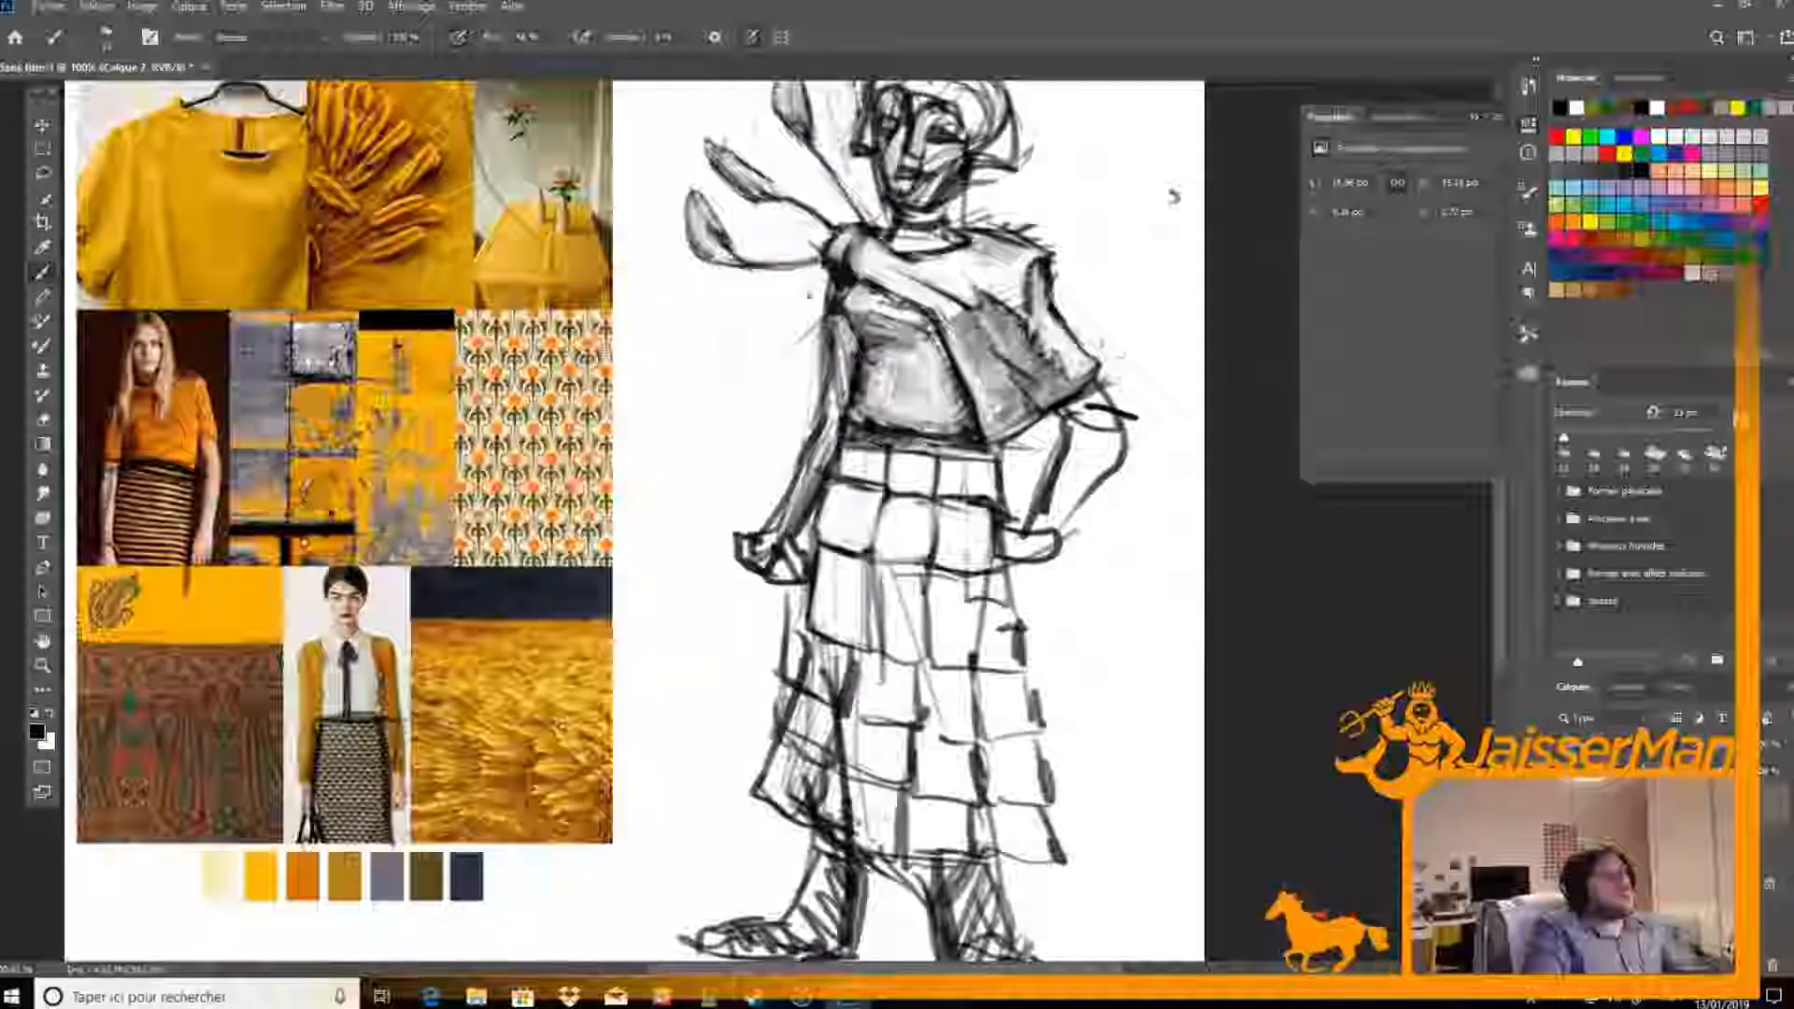
pyautogui.press('e')
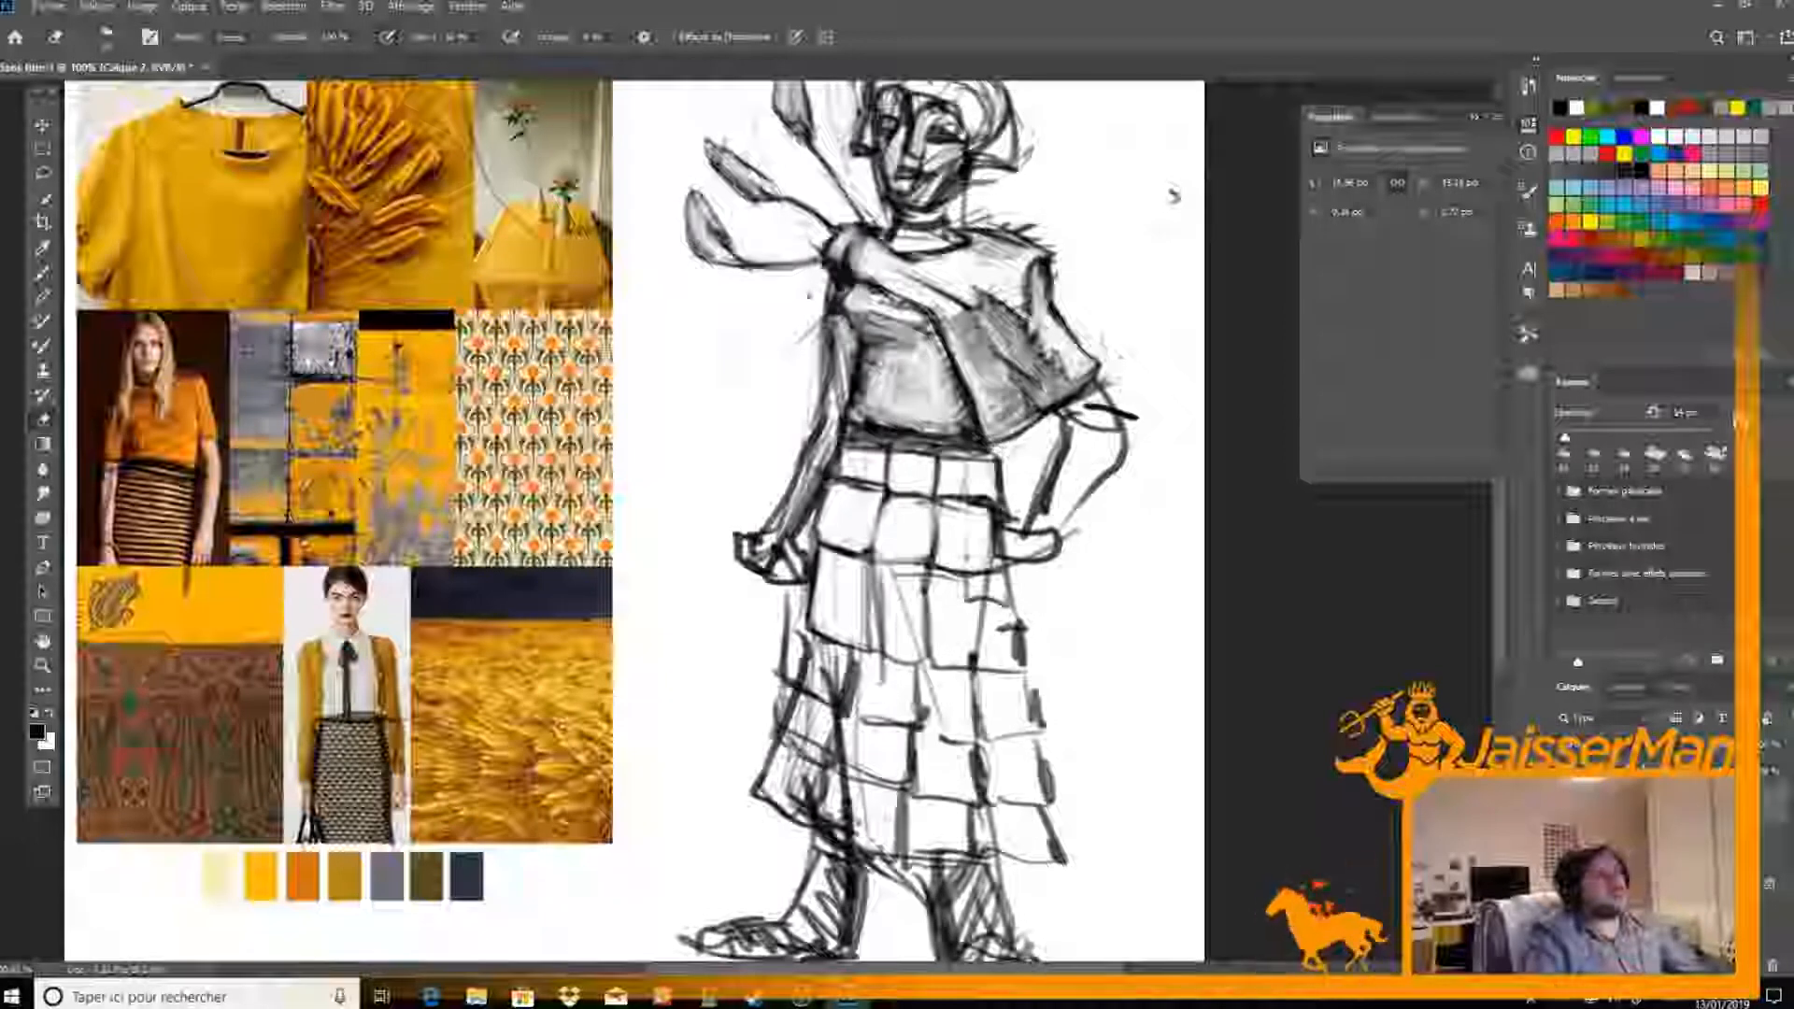
pyautogui.press('b')
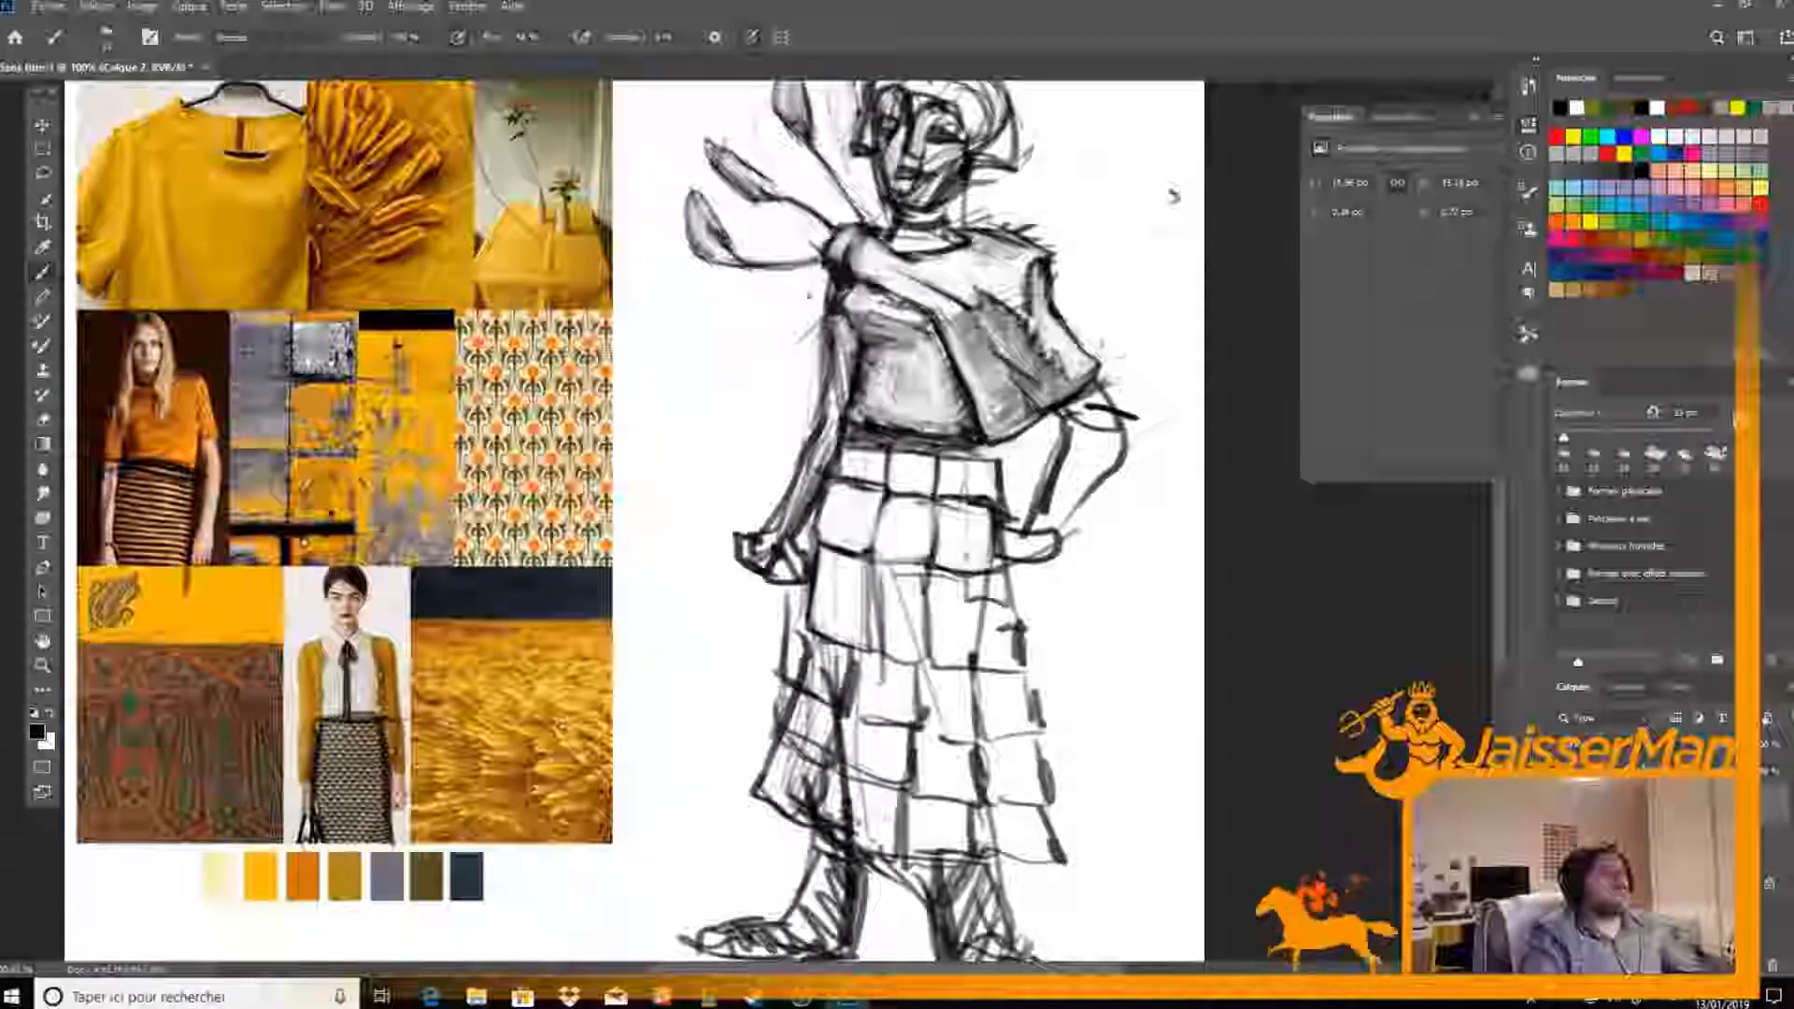
pyautogui.moveTo(1173, 195); pyautogui.dragTo(1179, 96)
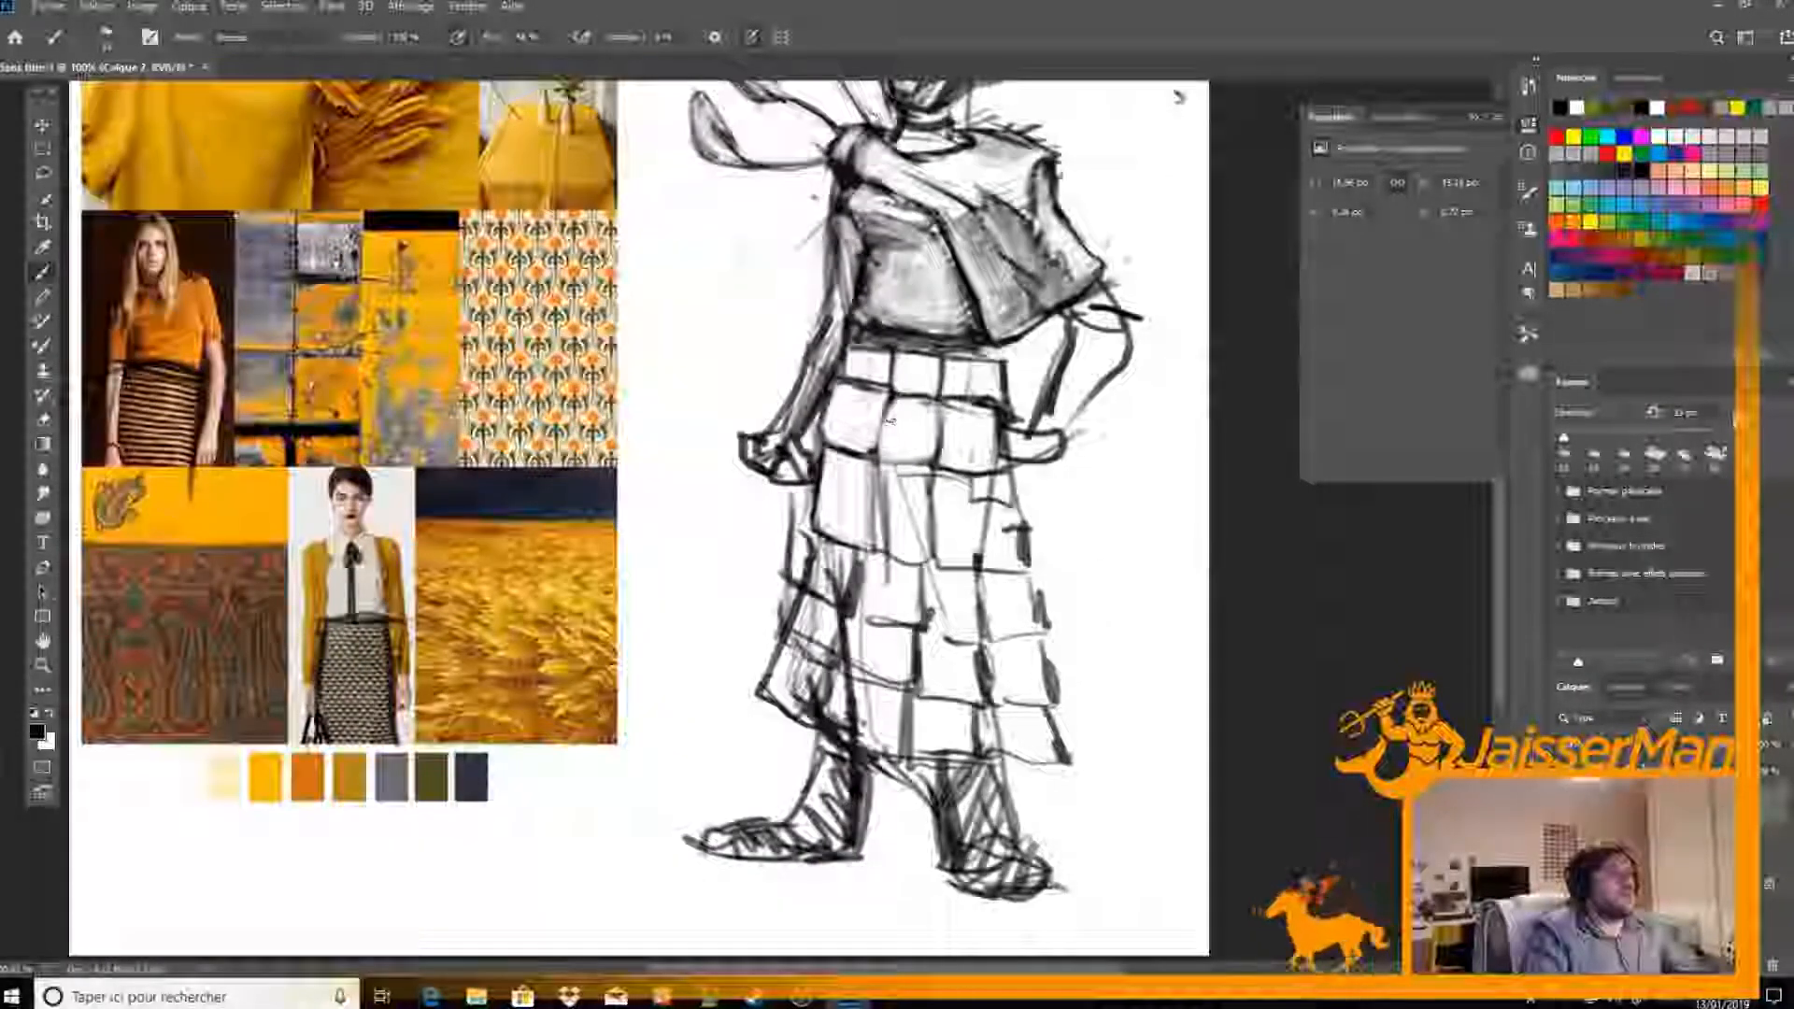
pyautogui.press('e')
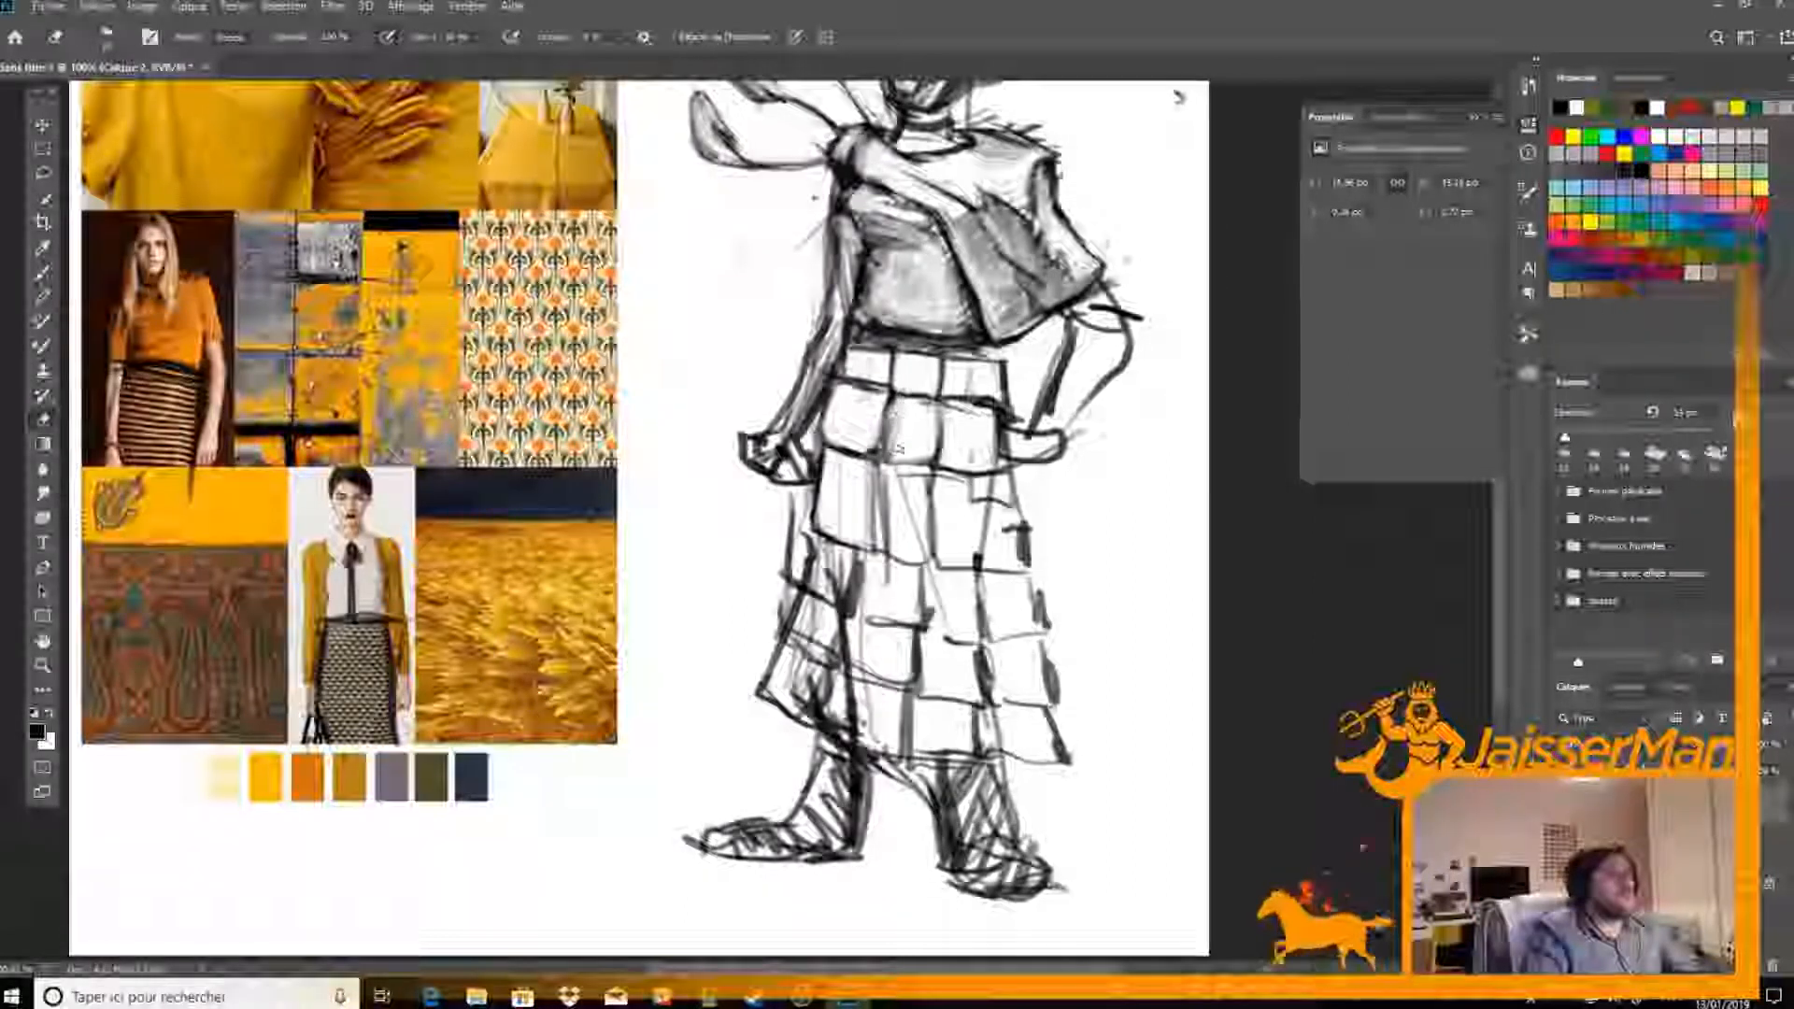
pyautogui.press('b')
pyautogui.press('e')
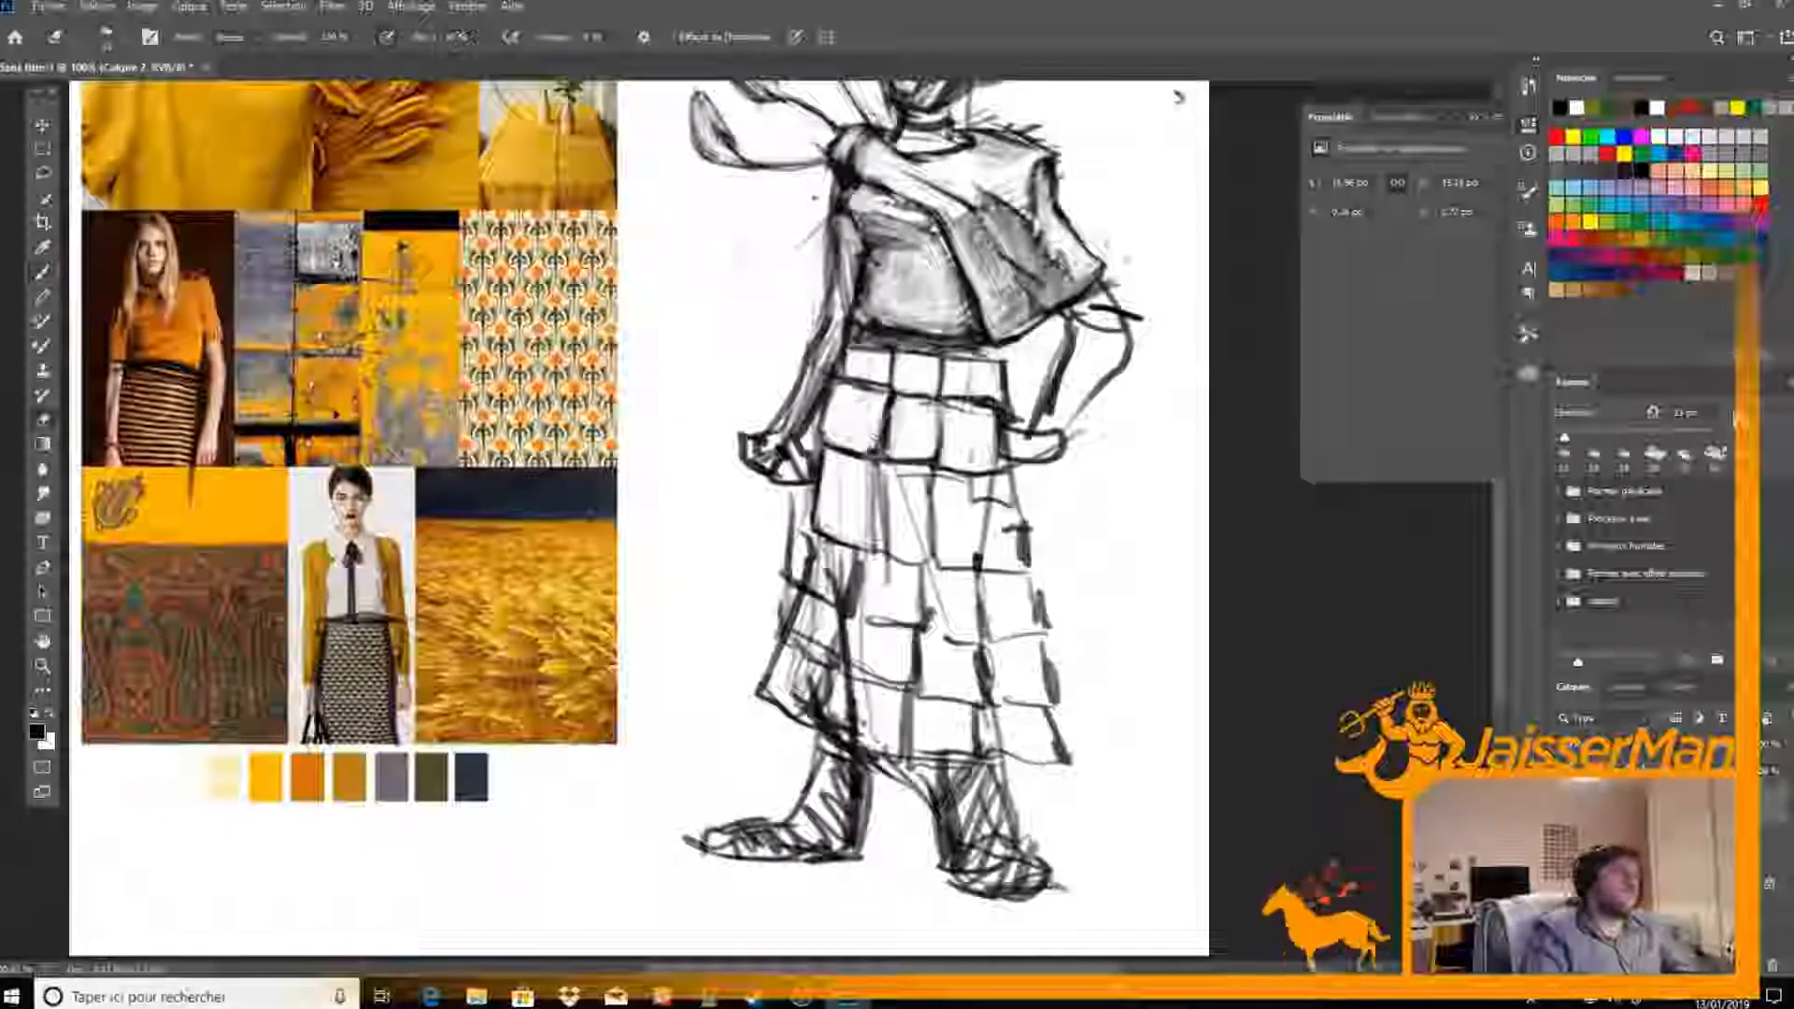
pyautogui.press('b')
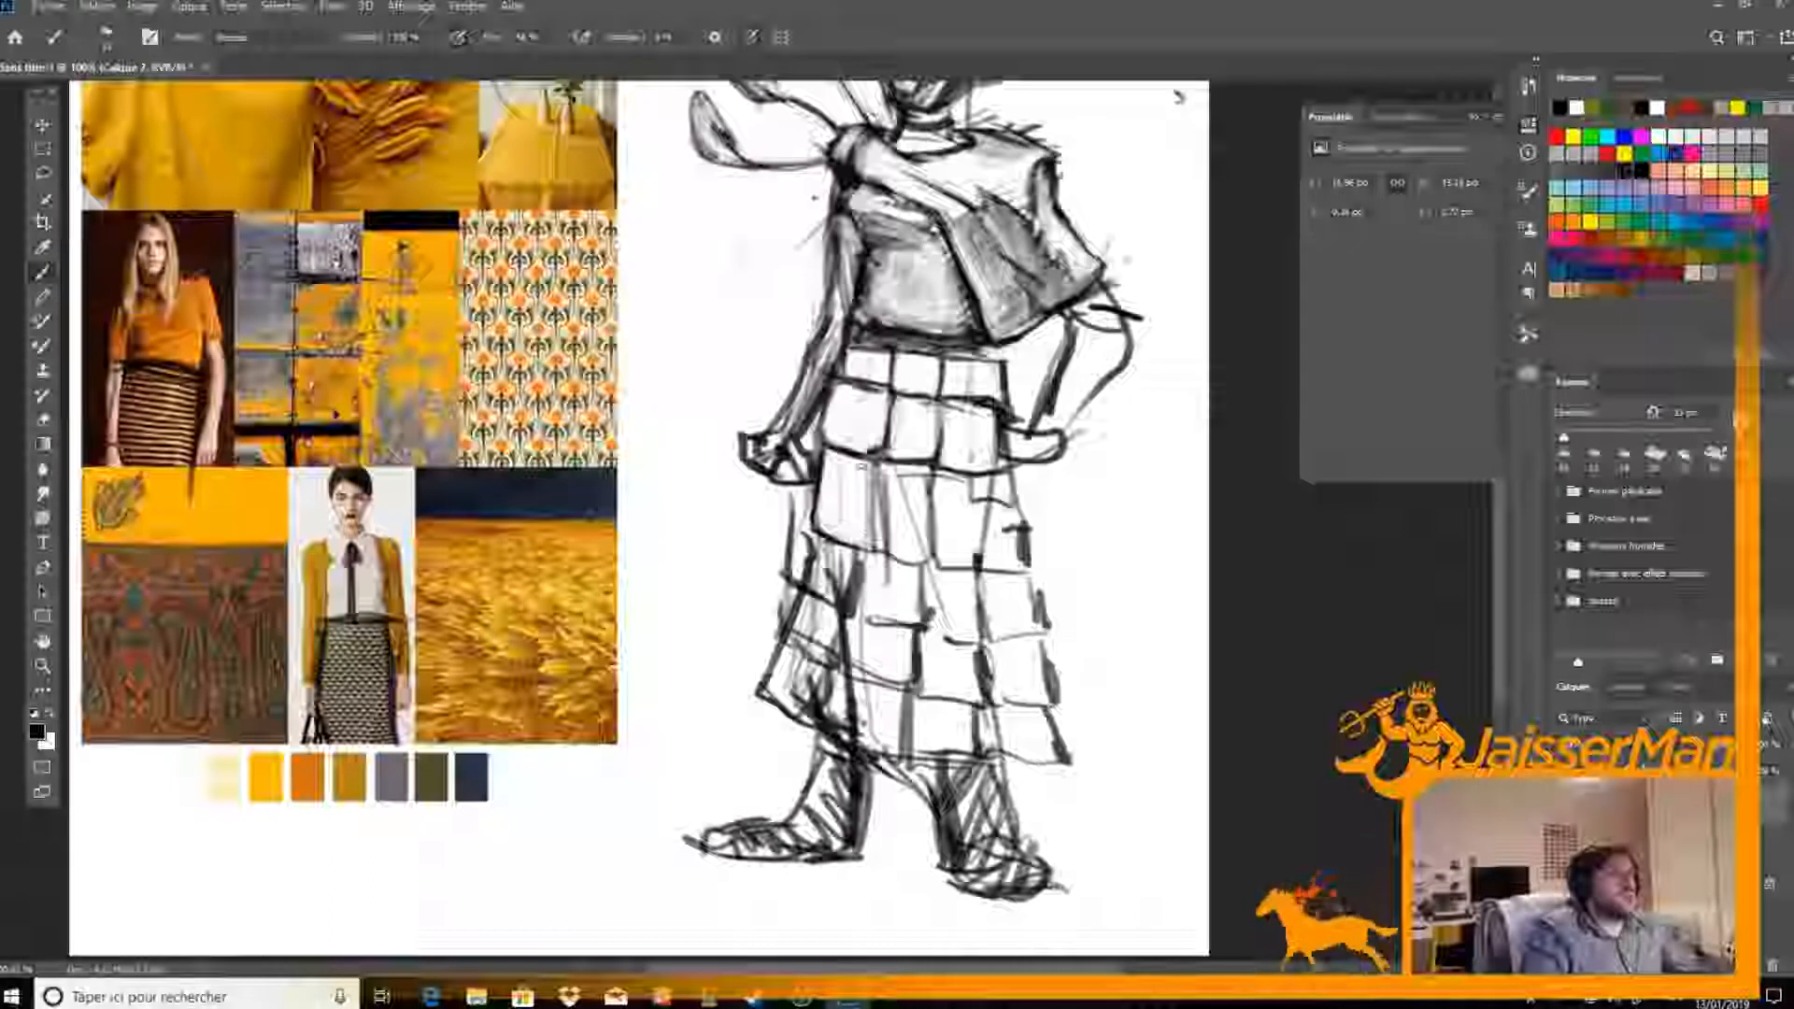
pyautogui.press('e')
pyautogui.press('b')
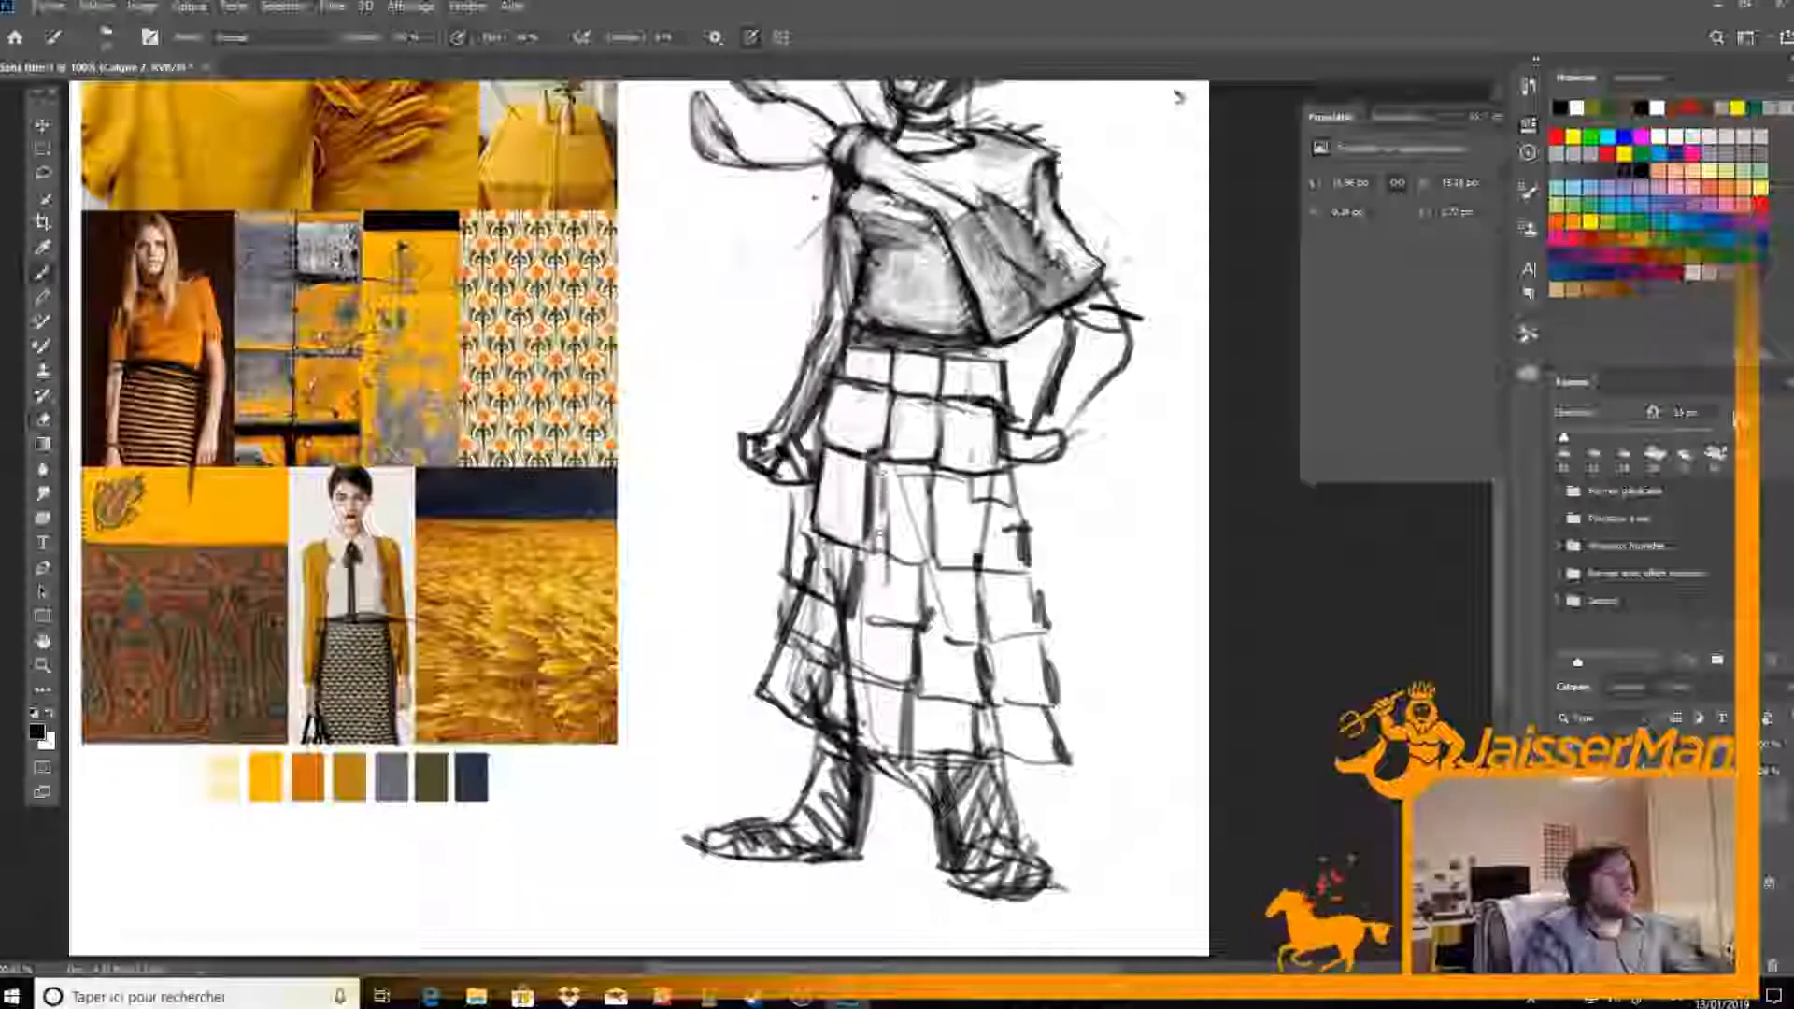
# Redraw the dividers and lower border of the first two panels in the skirt's third row, erasing the rough lines
pyautogui.moveTo(877, 549)
pyautogui.mouseDown()
pyautogui.moveTo(930, 563)
pyautogui.moveTo(894, 497)
pyautogui.moveTo(937, 558)
pyautogui.mouseUp()
pyautogui.press('e')
pyautogui.press('b')
pyautogui.moveTo(944, 481)
pyautogui.mouseDown()
pyautogui.moveTo(941, 551)
pyautogui.moveTo(930, 467)
pyautogui.mouseUp()
pyautogui.press('e')
pyautogui.press('b')
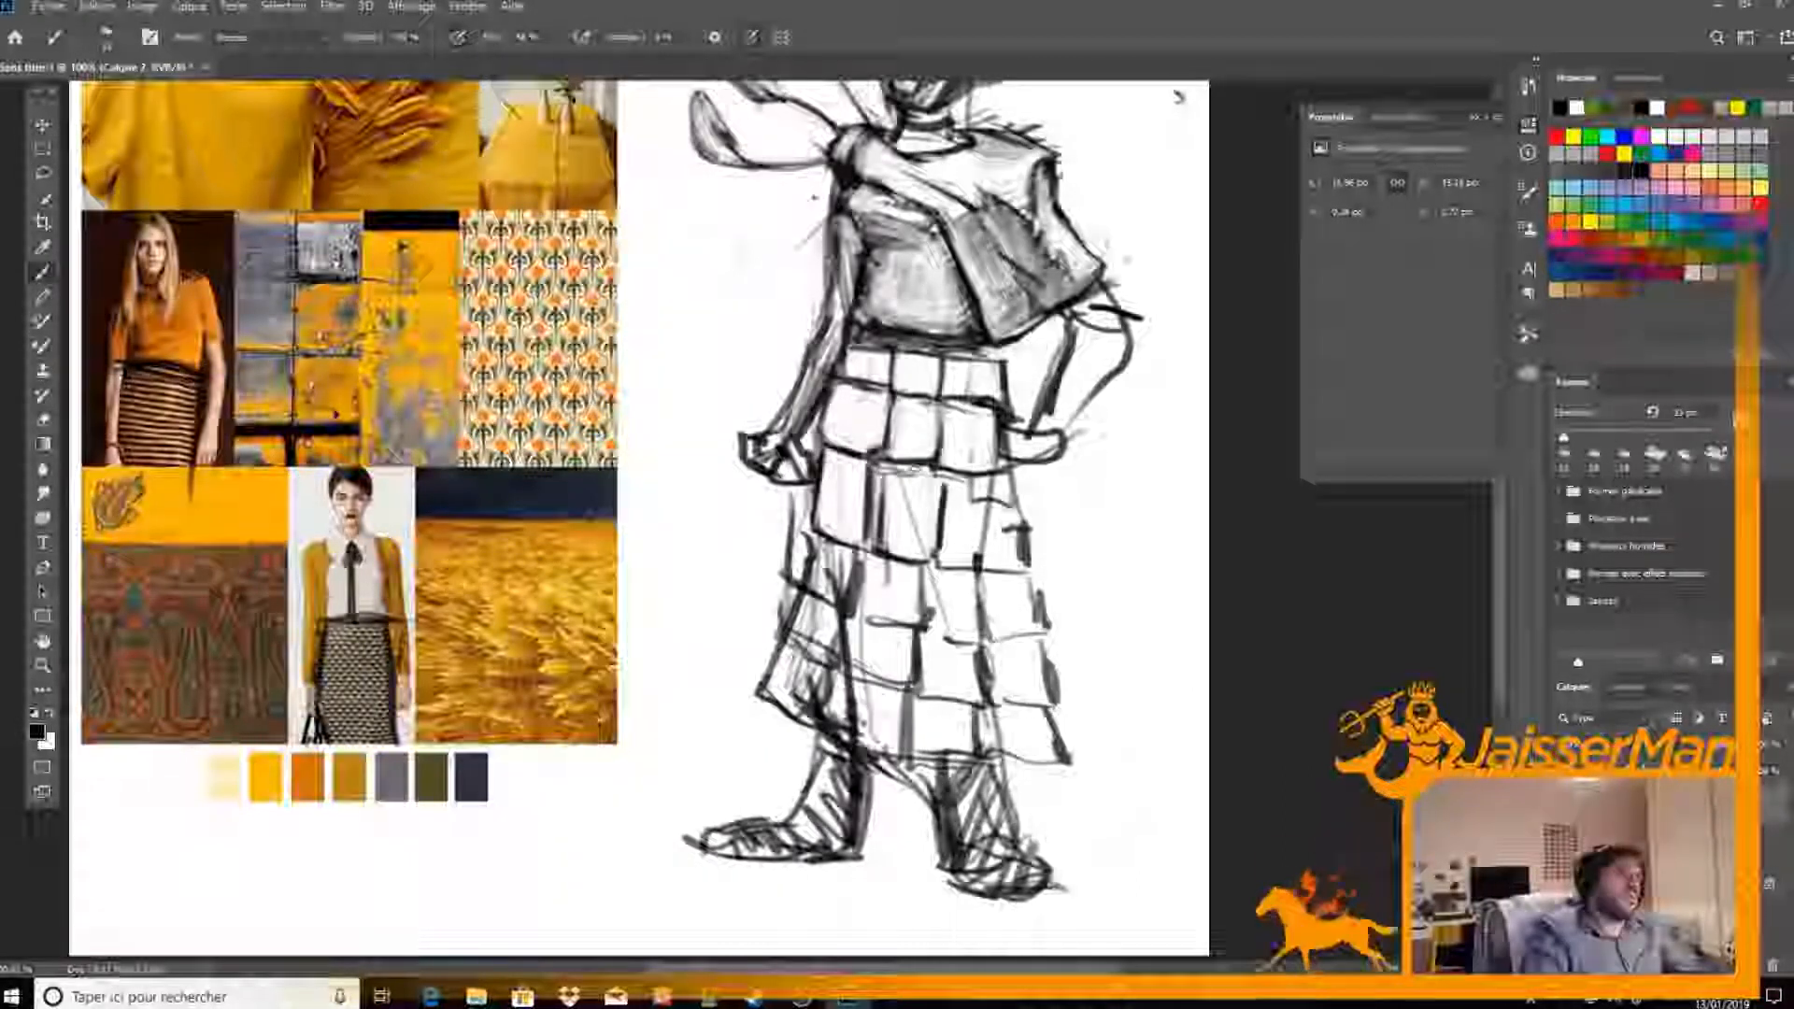
# Redraw the remaining third-row panels and the skirt's outer edge on the hand-on-hip side with clean dark lines
pyautogui.moveTo(937, 562); pyautogui.dragTo(998, 564)
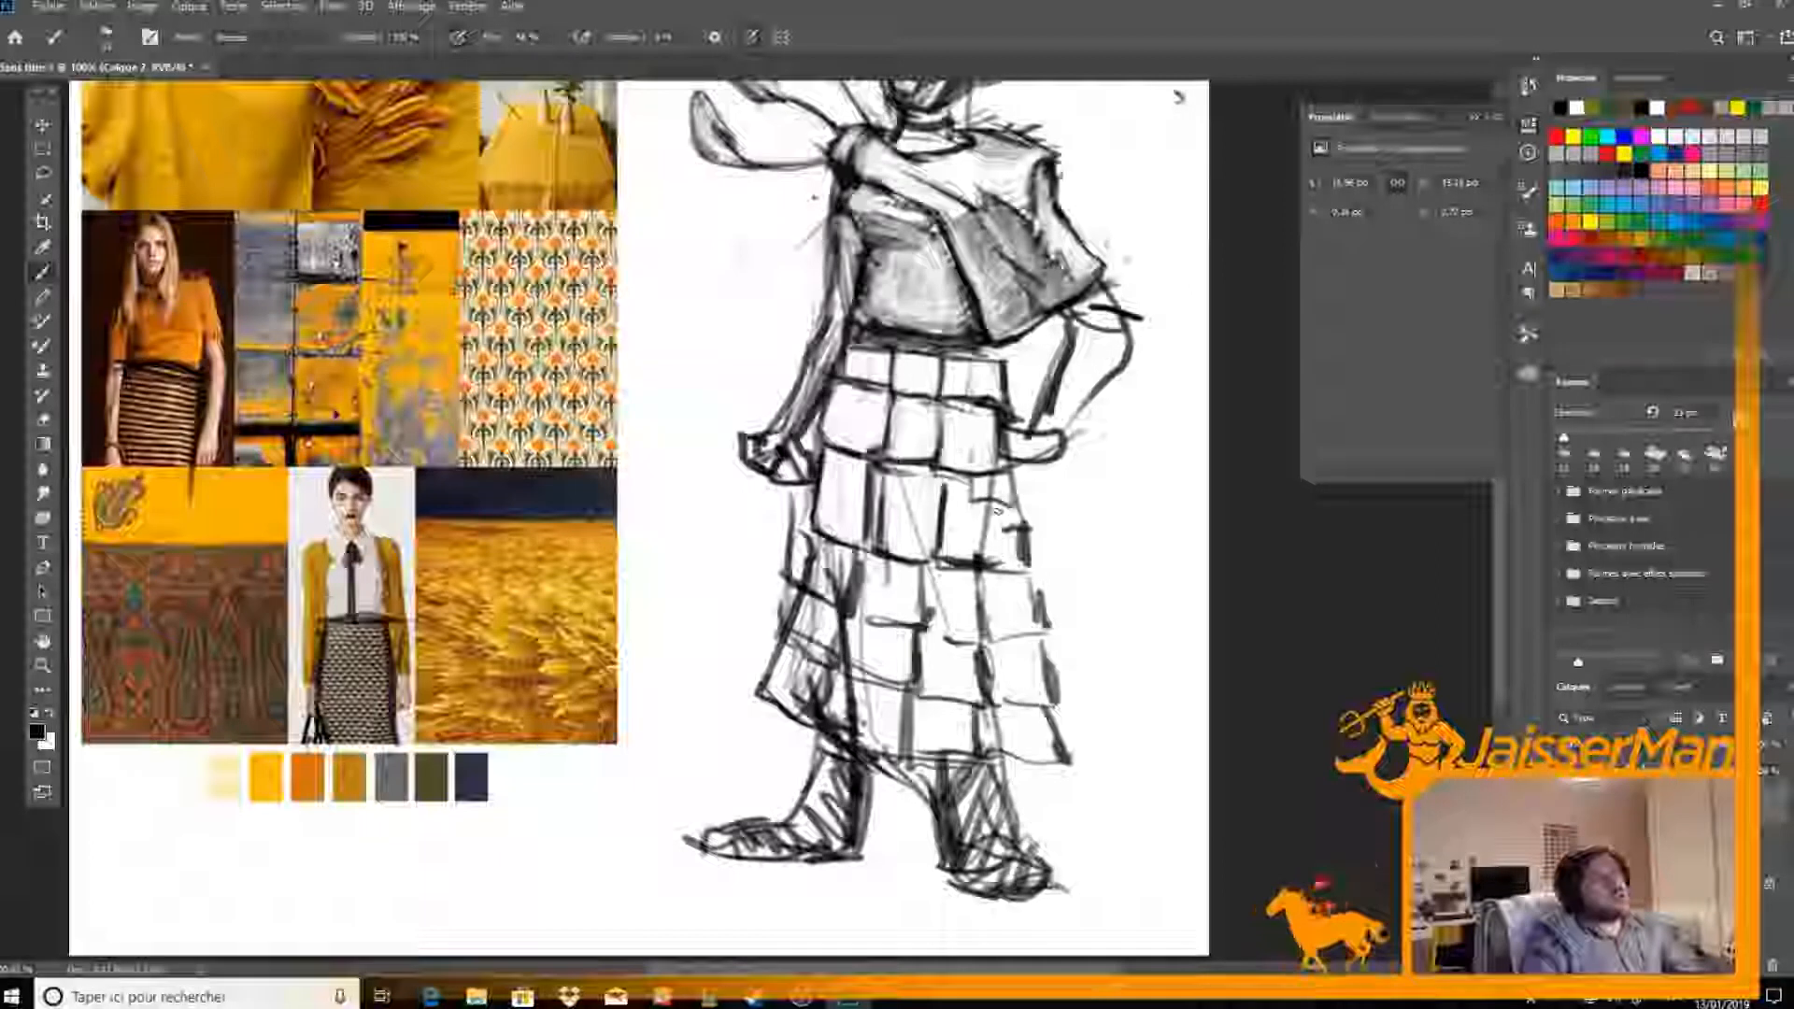
pyautogui.moveTo(996, 486)
pyautogui.mouseDown()
pyautogui.moveTo(992, 563)
pyautogui.moveTo(976, 481)
pyautogui.mouseUp()
pyautogui.press('e')
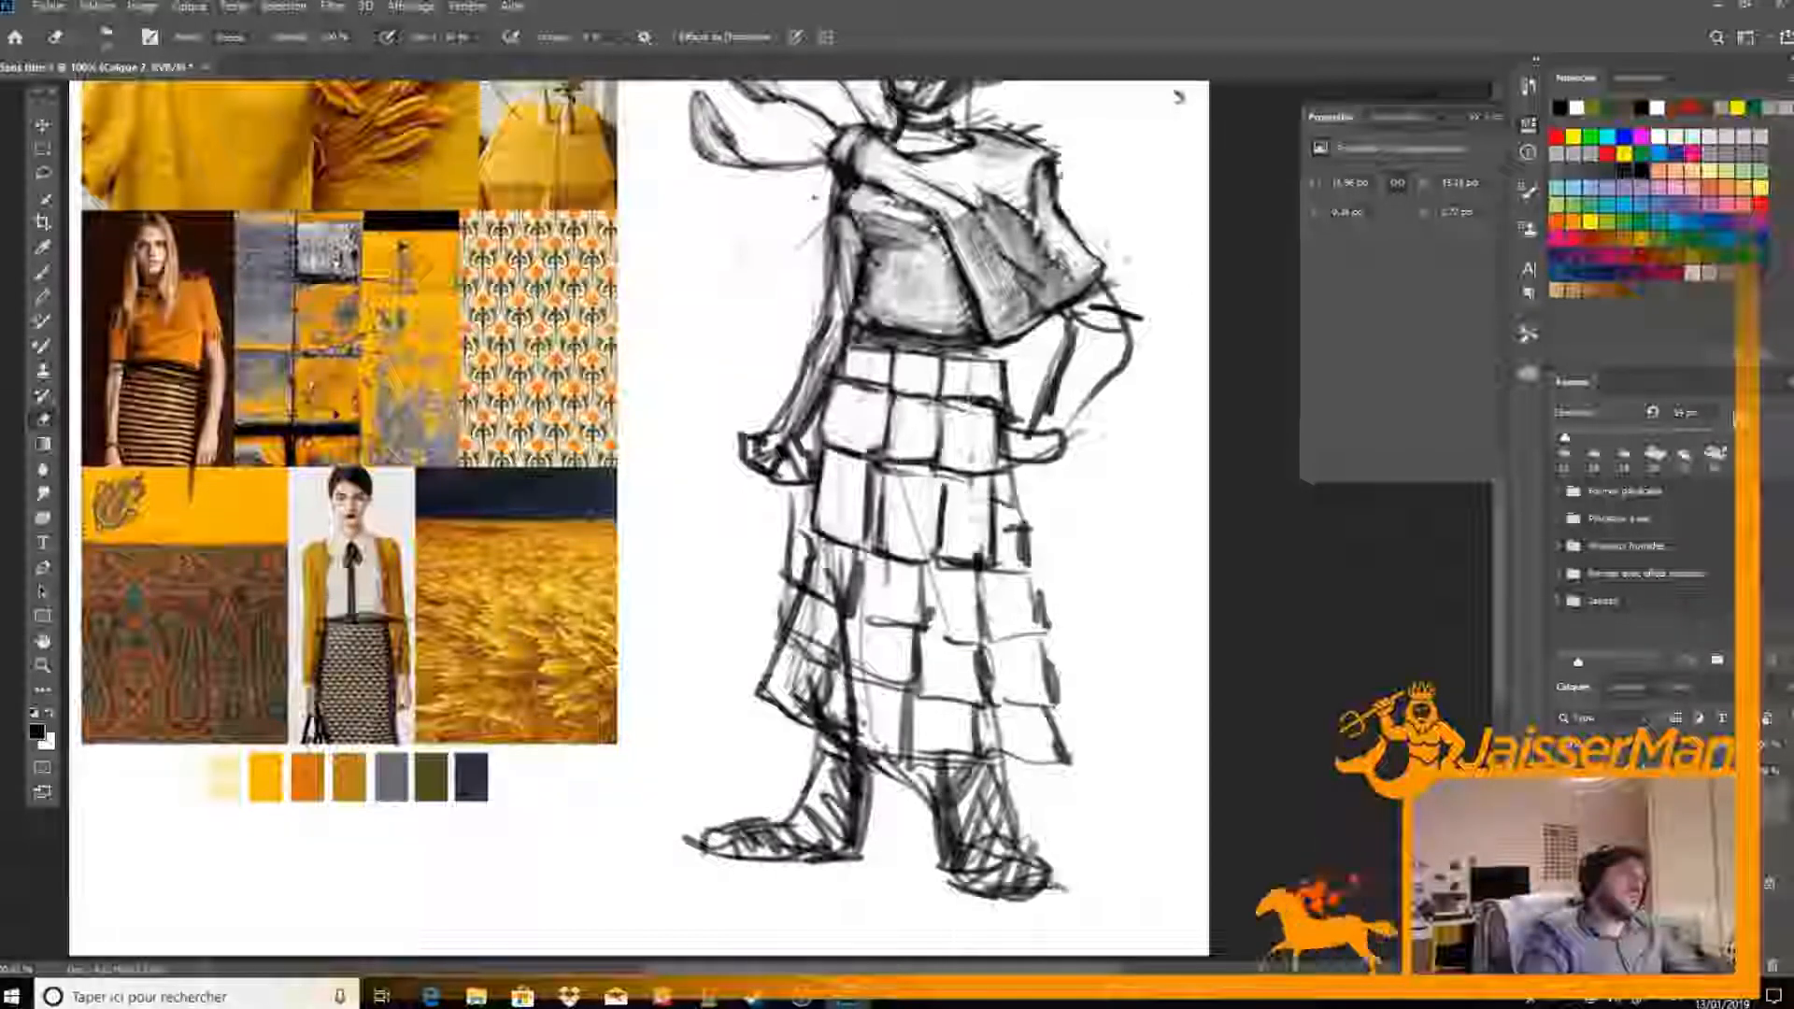
pyautogui.press('b')
pyautogui.moveTo(992, 564); pyautogui.dragTo(1044, 544)
pyautogui.moveTo(1023, 474)
pyautogui.mouseDown()
pyautogui.moveTo(1037, 539)
pyautogui.moveTo(1003, 535)
pyautogui.mouseUp()
pyautogui.press('e')
pyautogui.press('b')
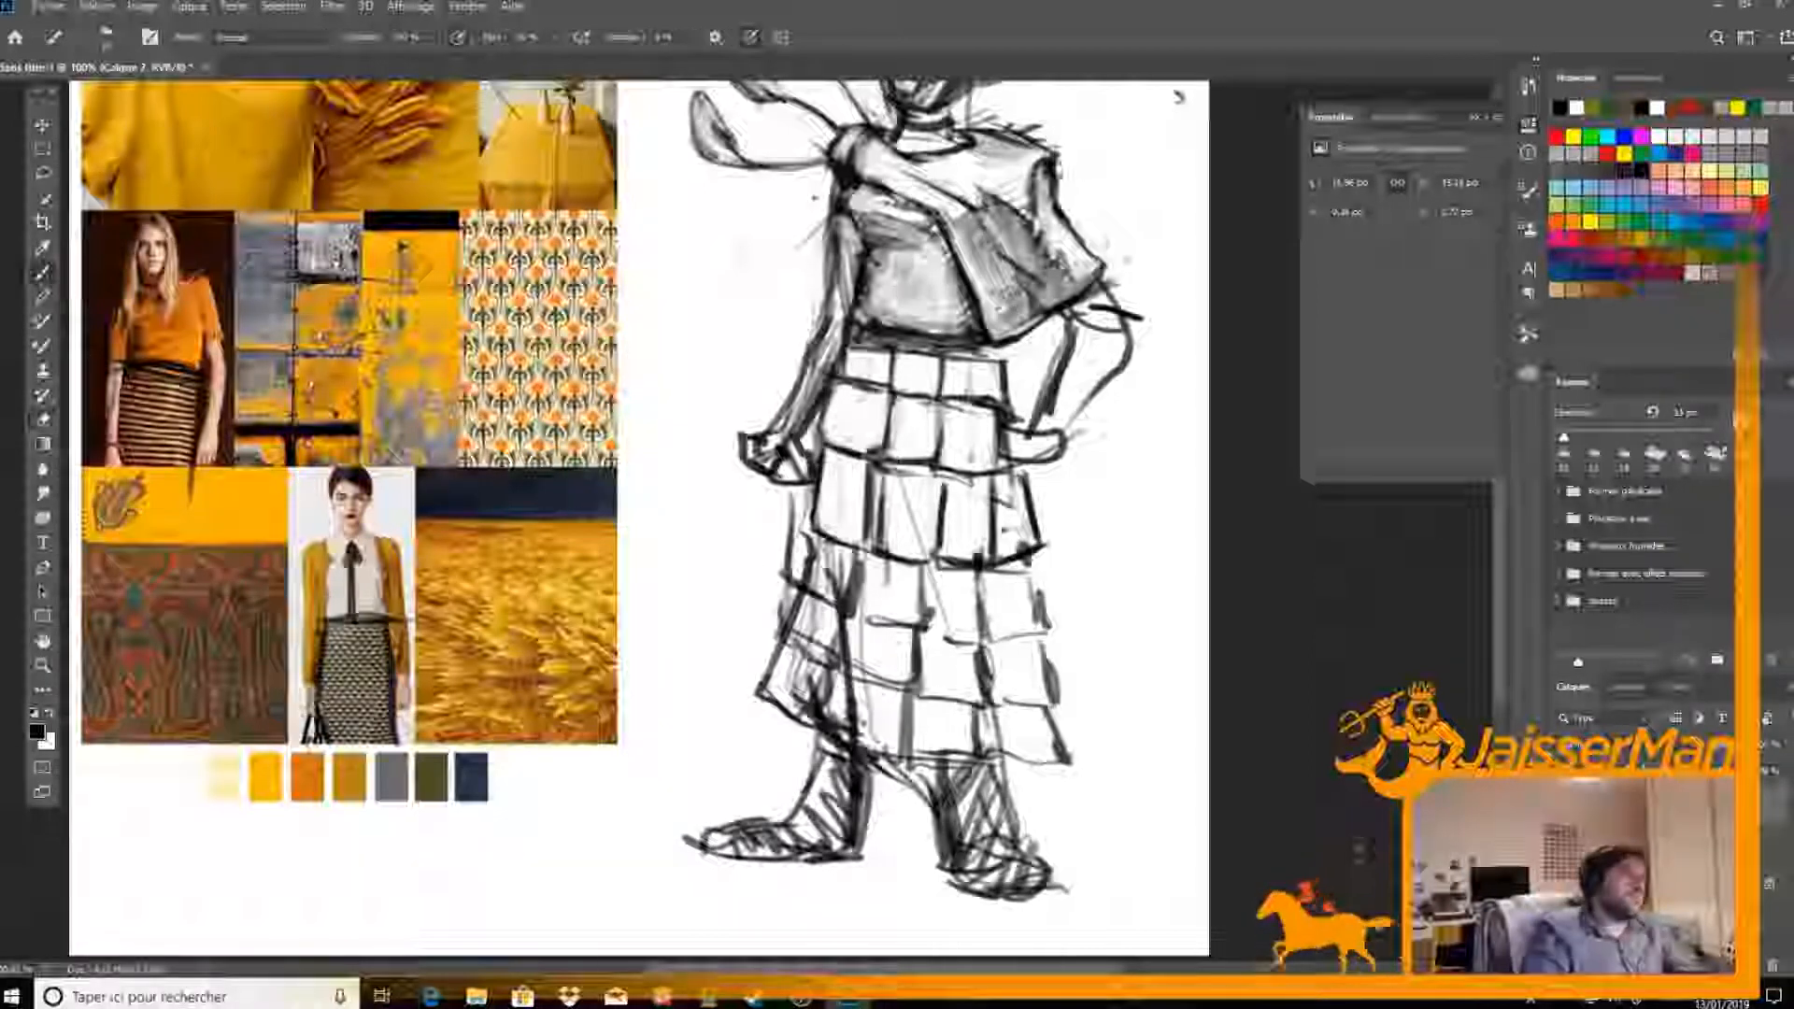
# Erase the rough contour beside the fourth row's first panel and redraw the row's outer edge and lower border there
pyautogui.moveTo(809, 540)
pyautogui.mouseDown()
pyautogui.moveTo(787, 620)
pyautogui.moveTo(837, 650)
pyautogui.mouseUp()
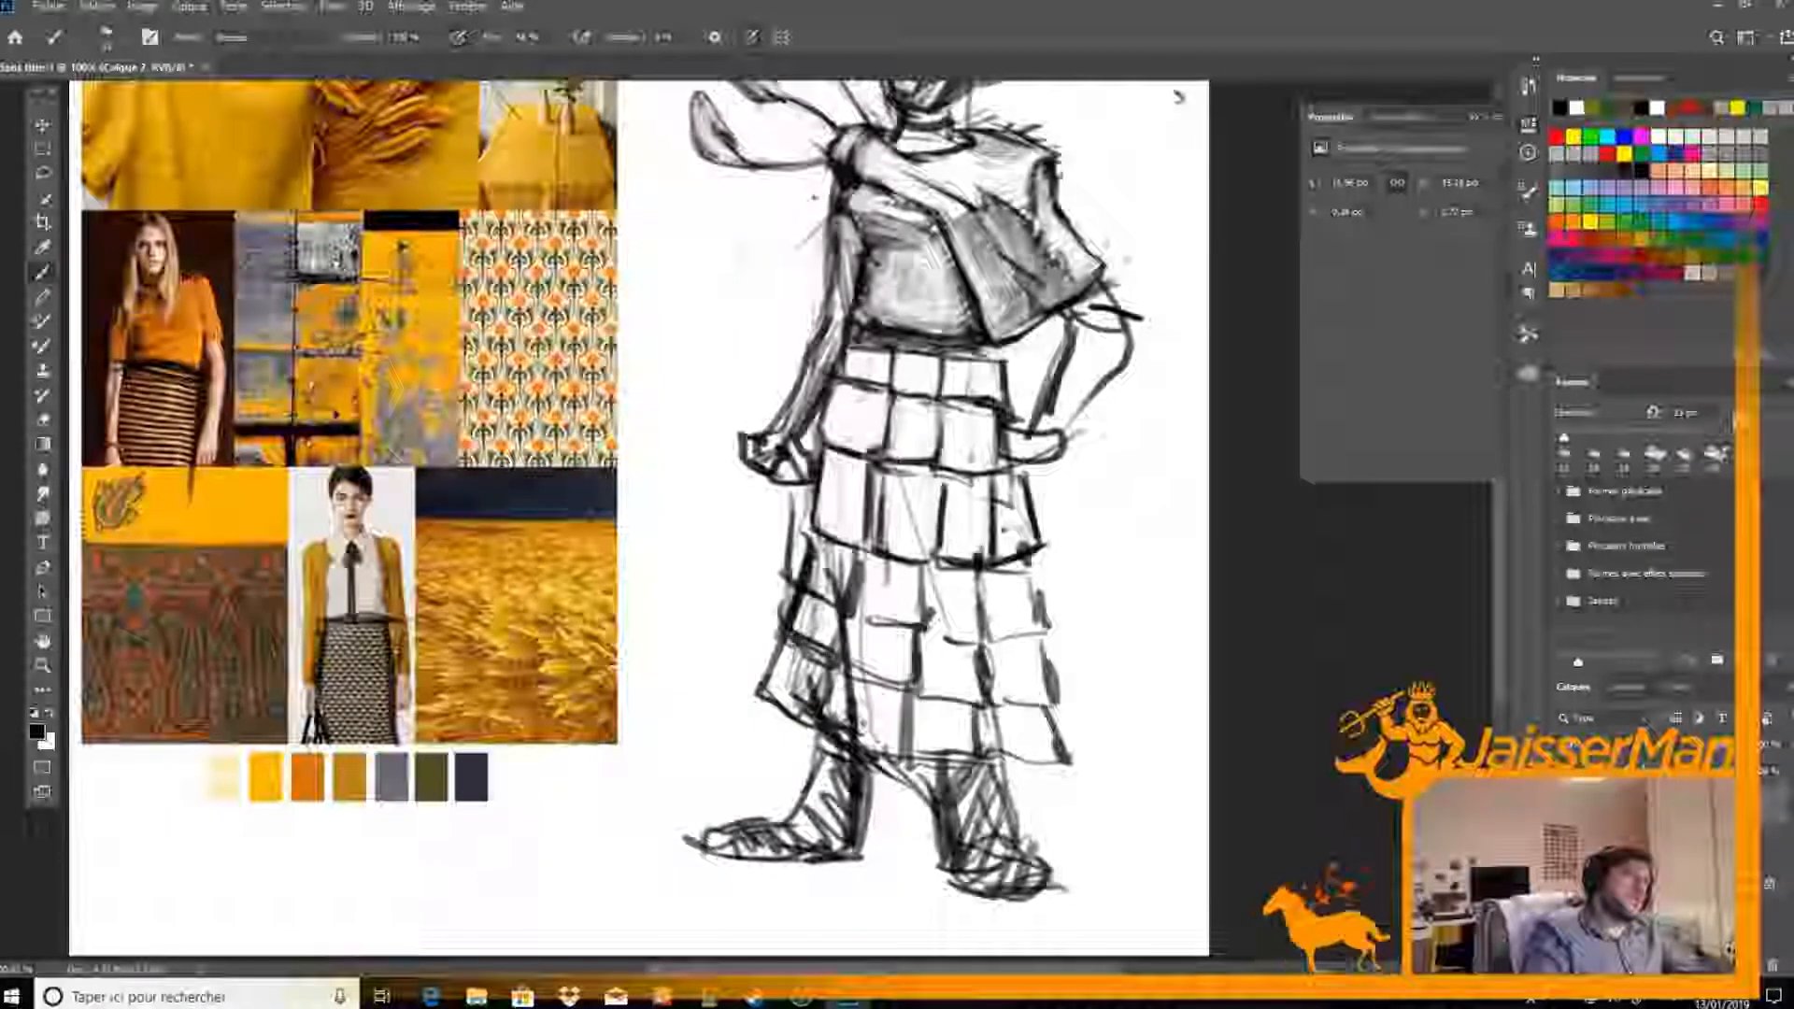
pyautogui.moveTo(856, 562)
pyautogui.mouseDown()
pyautogui.moveTo(845, 646)
pyautogui.moveTo(832, 631)
pyautogui.mouseUp()
pyautogui.press('e')
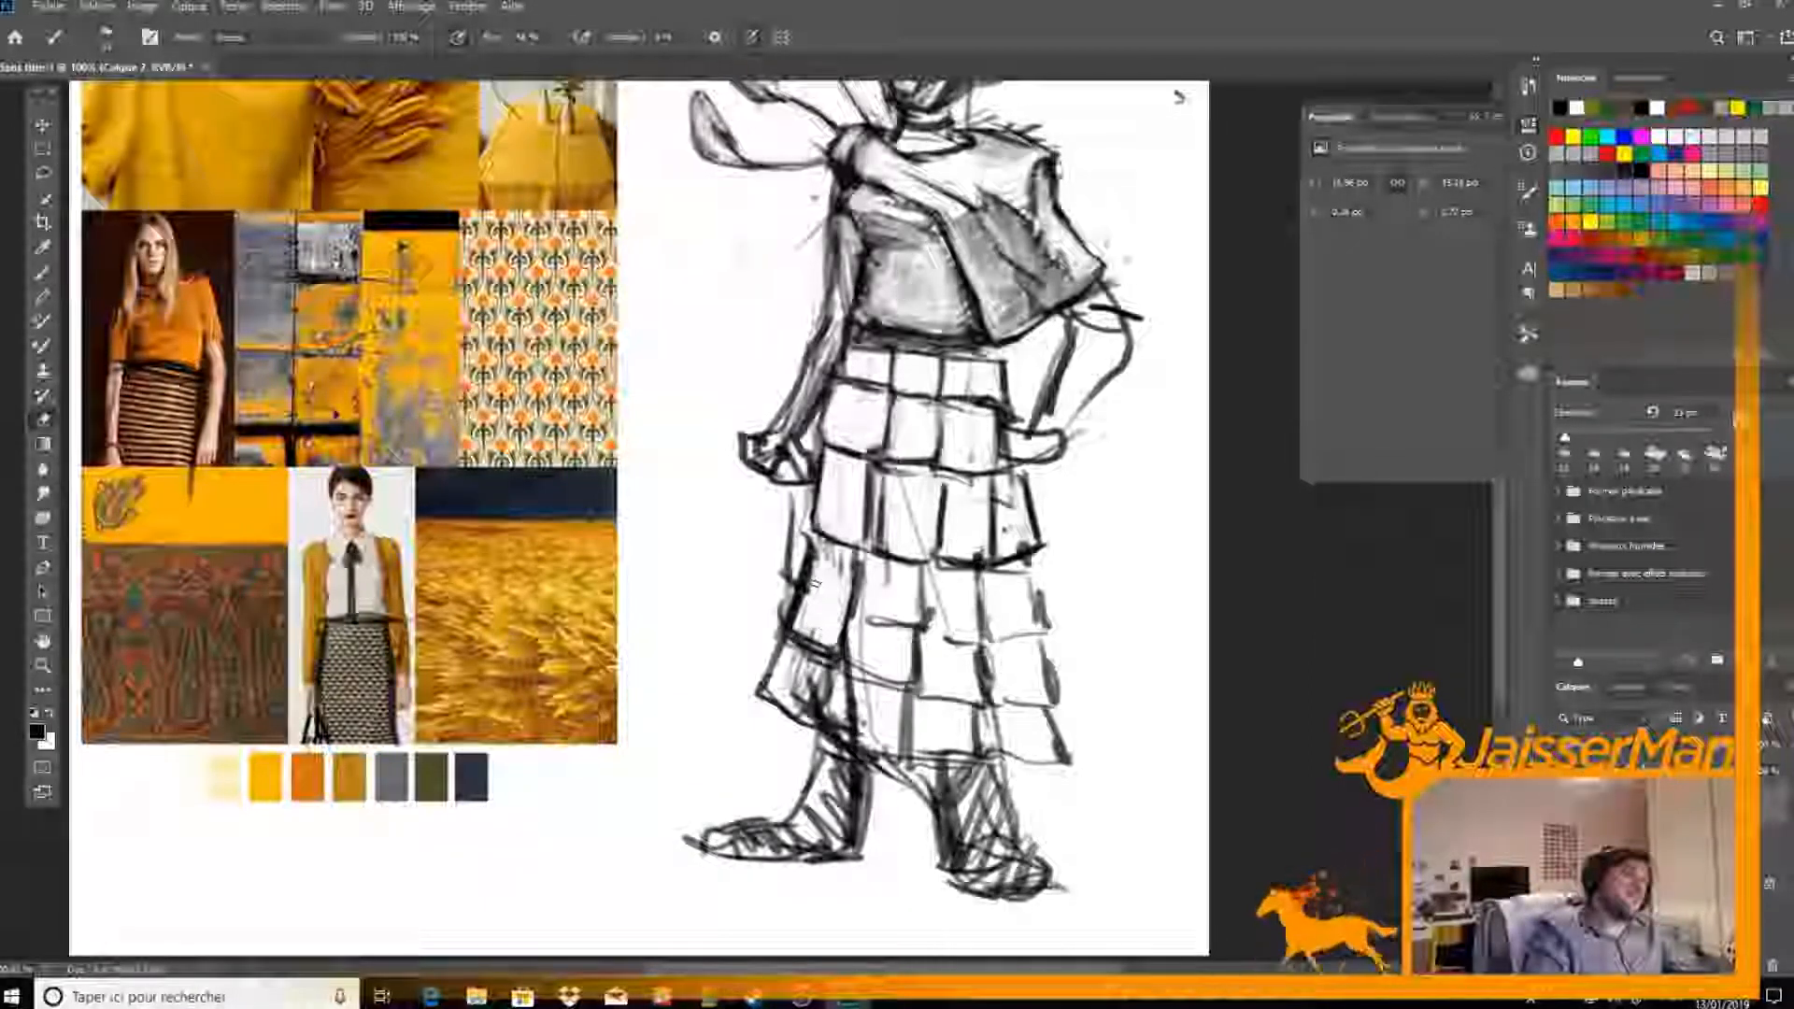
pyautogui.press('e')
pyautogui.moveTo(794, 497); pyautogui.dragTo(786, 620)
pyautogui.press('b')
pyautogui.moveTo(809, 536)
pyautogui.mouseDown()
pyautogui.moveTo(783, 636)
pyautogui.moveTo(919, 675)
pyautogui.mouseUp()
pyautogui.press('e')
pyautogui.press('b')
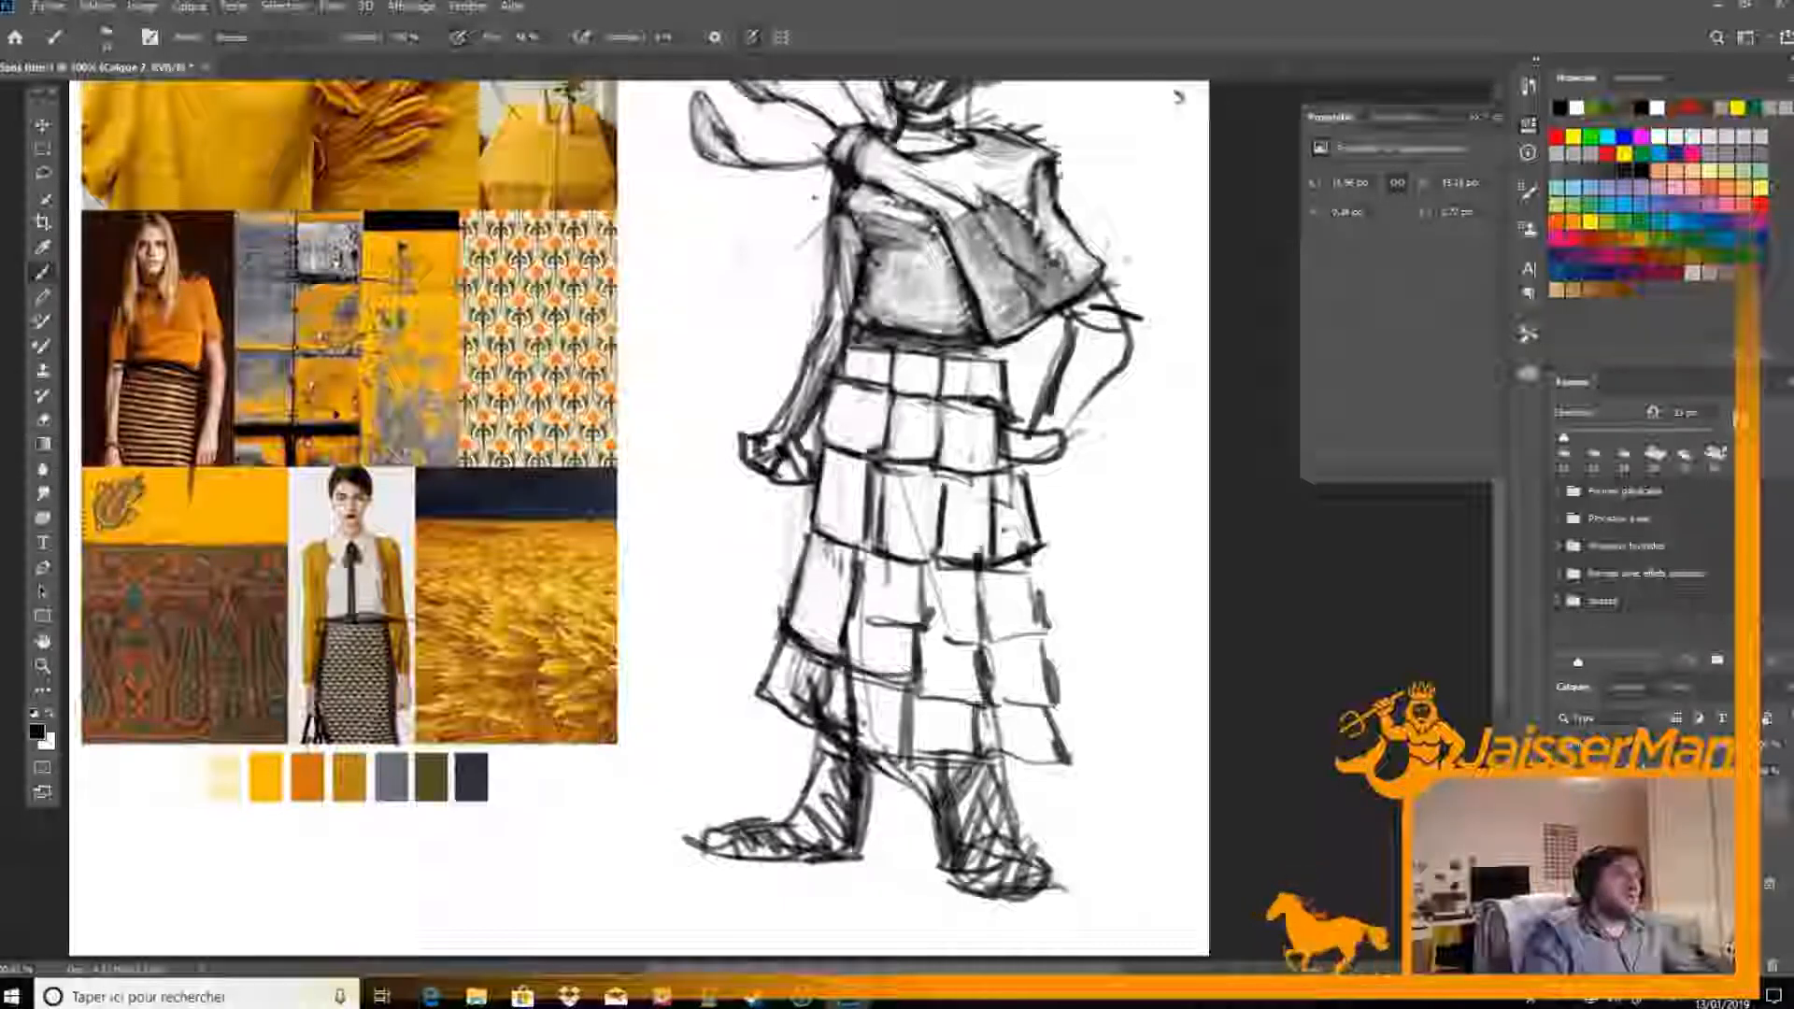
# Darken the dividers around the fourth row's second panel and erase stray marks inside the surrounding panels
pyautogui.moveTo(926, 582)
pyautogui.mouseDown()
pyautogui.moveTo(916, 669)
pyautogui.moveTo(882, 621)
pyautogui.moveTo(914, 619)
pyautogui.mouseUp()
pyautogui.press('e')
pyautogui.moveTo(1002, 500); pyautogui.dragTo(1013, 522)
pyautogui.press('b')
pyautogui.moveTo(868, 554)
pyautogui.mouseDown()
pyautogui.moveTo(864, 656)
pyautogui.moveTo(867, 617)
pyautogui.mouseUp()
pyautogui.press('e')
pyautogui.press('b')
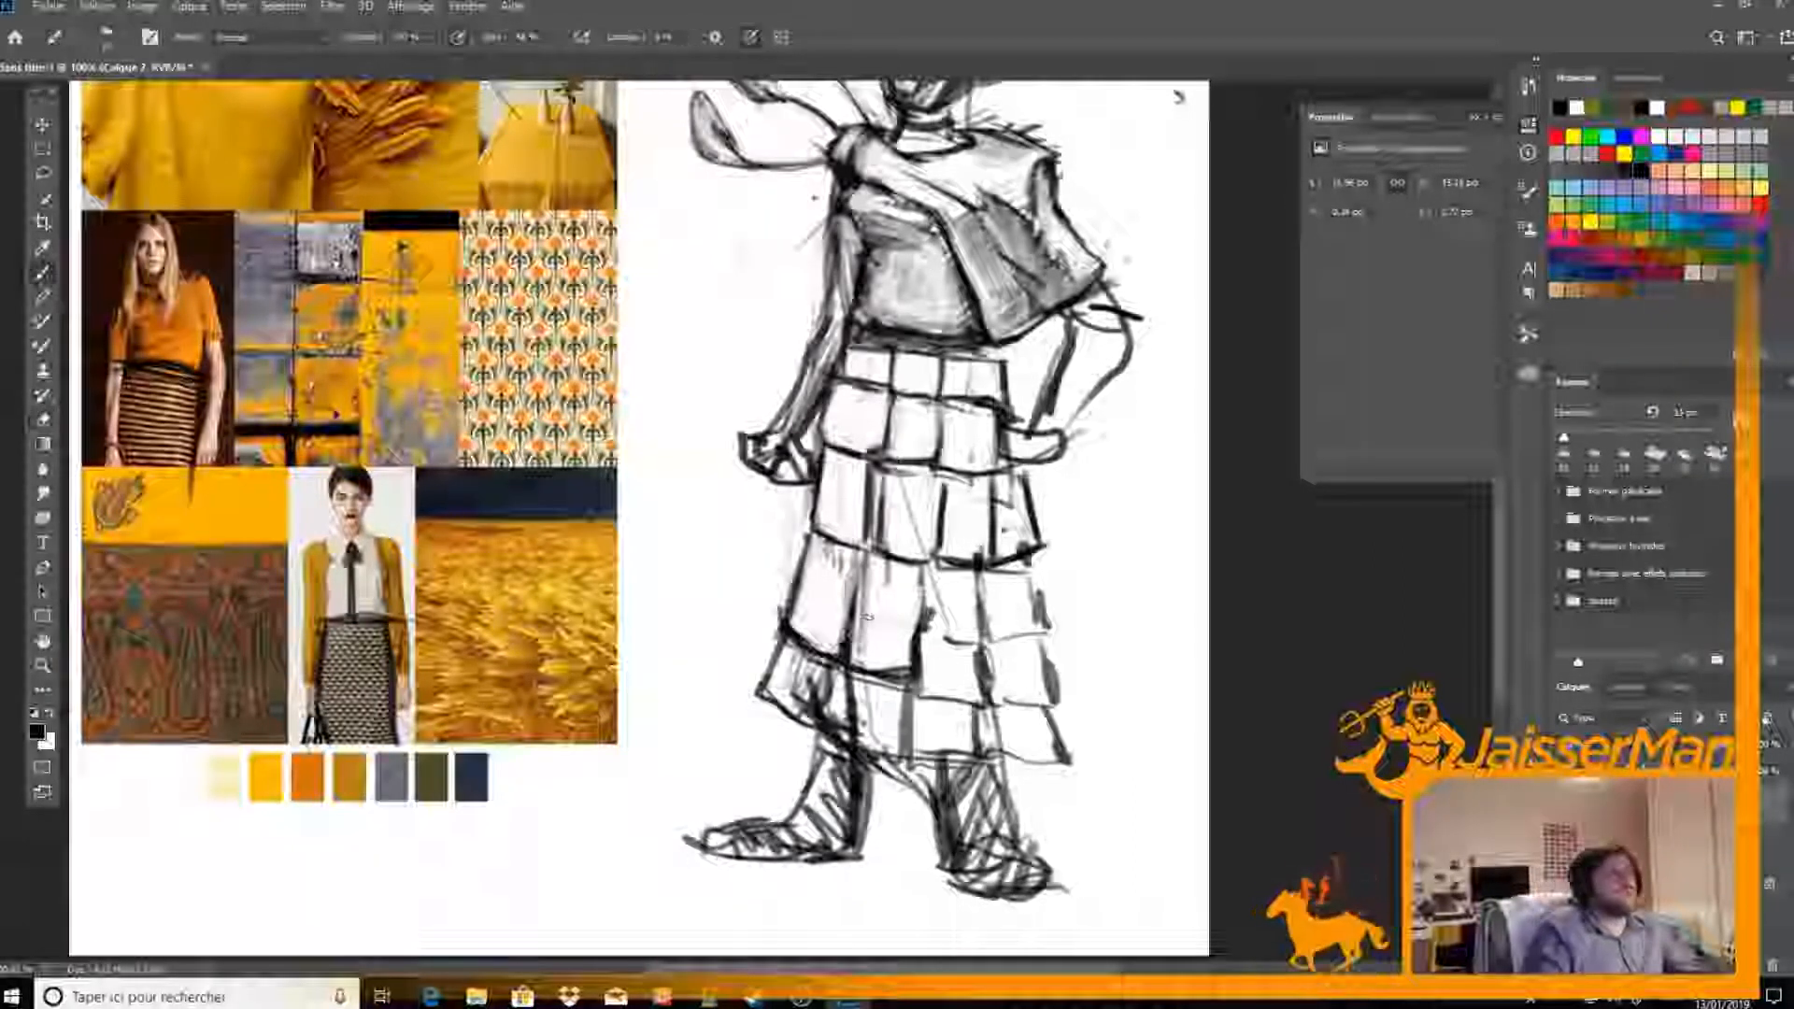
# Clean up the fourth row's last two panels and redraw their lower border and the skirt's outer edge
pyautogui.moveTo(981, 571)
pyautogui.mouseDown()
pyautogui.moveTo(991, 681)
pyautogui.moveTo(973, 616)
pyautogui.moveTo(991, 674)
pyautogui.moveTo(930, 603)
pyautogui.mouseUp()
pyautogui.press('e')
pyautogui.press('b')
pyautogui.moveTo(966, 685); pyautogui.dragTo(1044, 664)
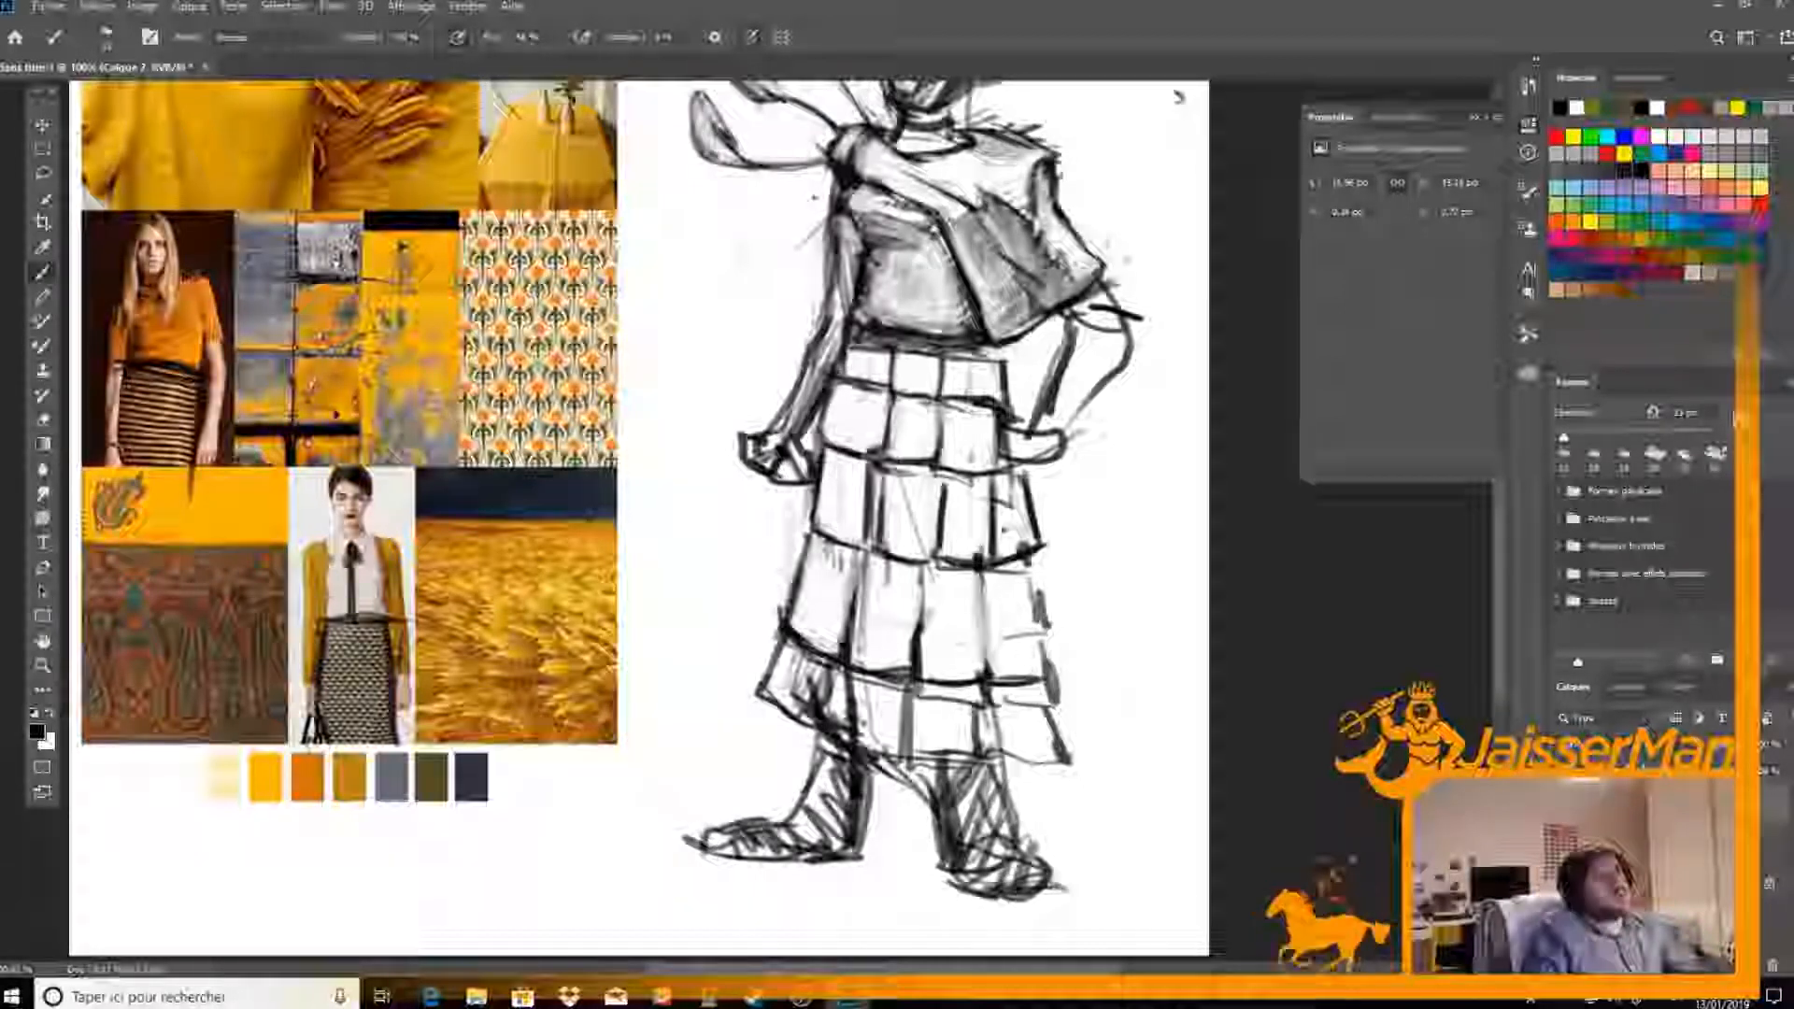
pyautogui.press('e')
pyautogui.moveTo(1034, 569)
pyautogui.mouseDown()
pyautogui.moveTo(1011, 633)
pyautogui.moveTo(1037, 661)
pyautogui.moveTo(1051, 591)
pyautogui.mouseUp()
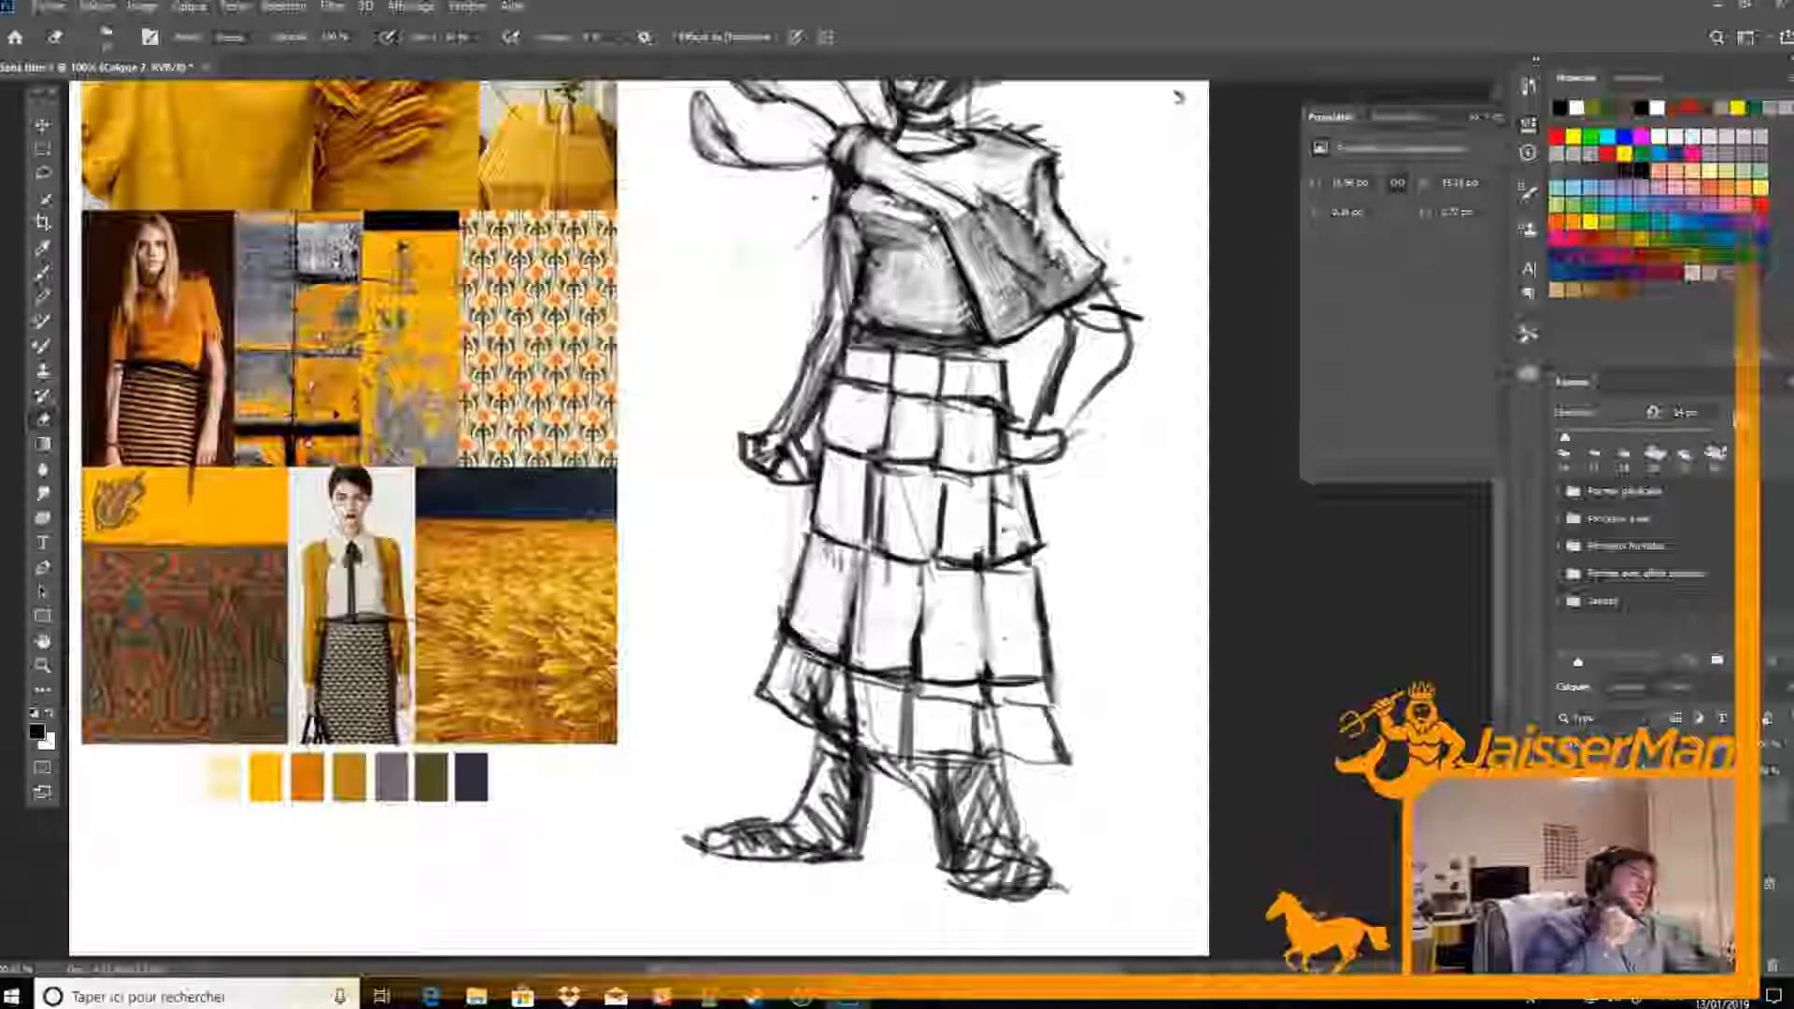
# Redraw the hem beneath the bottom row's first panels and erase the hatching inside the first one
pyautogui.press('b')
pyautogui.moveTo(758, 692); pyautogui.dragTo(838, 737)
pyautogui.press('e')
pyautogui.moveTo(837, 668)
pyautogui.mouseDown()
pyautogui.moveTo(826, 718)
pyautogui.moveTo(800, 663)
pyautogui.mouseUp()
pyautogui.press('b')
pyautogui.moveTo(841, 722); pyautogui.dragTo(886, 744)
pyautogui.press('e')
# Erase the rough lines across the rest of the bottom row and redraw its dividers and hem cleanly
pyautogui.moveTo(841, 677)
pyautogui.mouseDown()
pyautogui.moveTo(886, 747)
pyautogui.moveTo(835, 721)
pyautogui.moveTo(903, 751)
pyautogui.moveTo(1067, 755)
pyautogui.mouseUp()
pyautogui.press('b')
pyautogui.press('e')
pyautogui.press('b')
pyautogui.press('e')
pyautogui.press('b')
pyautogui.press('e')
pyautogui.press('b')
# Redraw the outer edge of the bottom row's last panel and erase stray lines beside its divider
pyautogui.moveTo(1043, 689)
pyautogui.mouseDown()
pyautogui.moveTo(1046, 748)
pyautogui.moveTo(1067, 759)
pyautogui.mouseUp()
pyautogui.press('e')
pyautogui.moveTo(994, 690); pyautogui.dragTo(990, 745)
pyautogui.moveTo(1014, 703)
pyautogui.mouseDown()
pyautogui.moveTo(1041, 695)
pyautogui.moveTo(979, 749)
pyautogui.mouseUp()
pyautogui.press('b')
pyautogui.press('e')
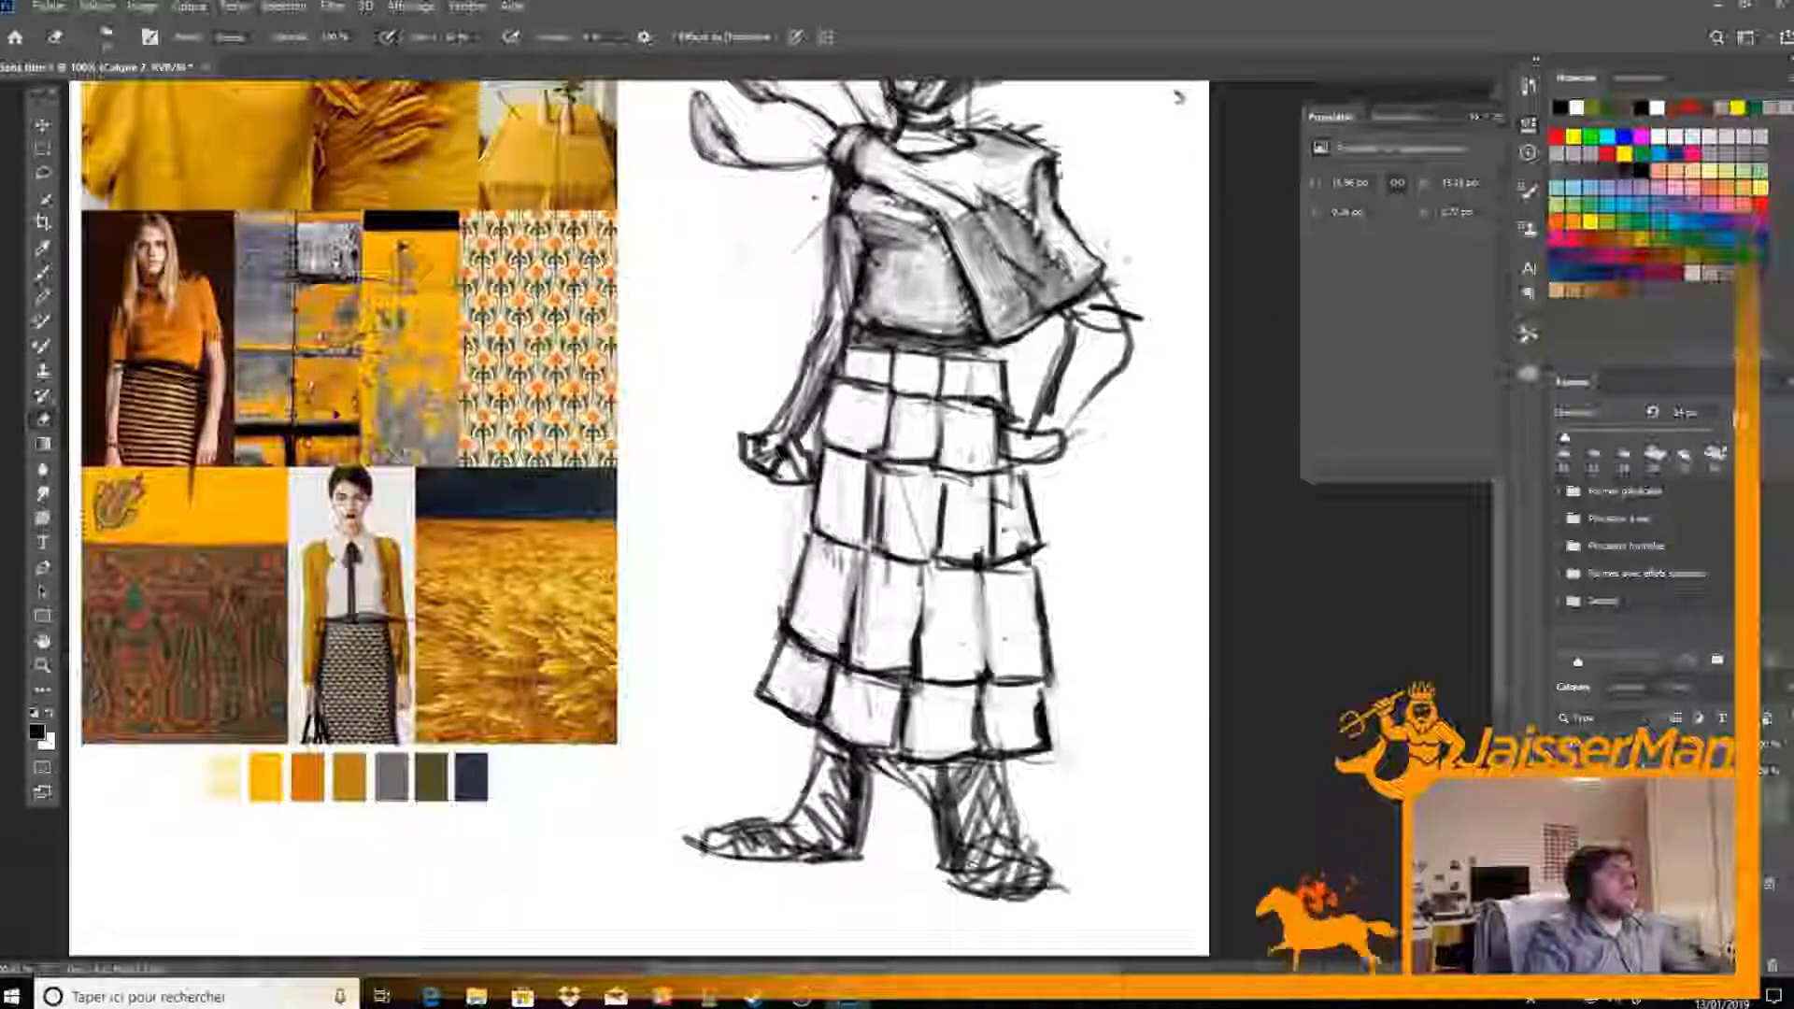
# Set the brush size to 9 px and draw fine curling ornaments inside the four panels of the skirt's fourth row
pyautogui.press('b')
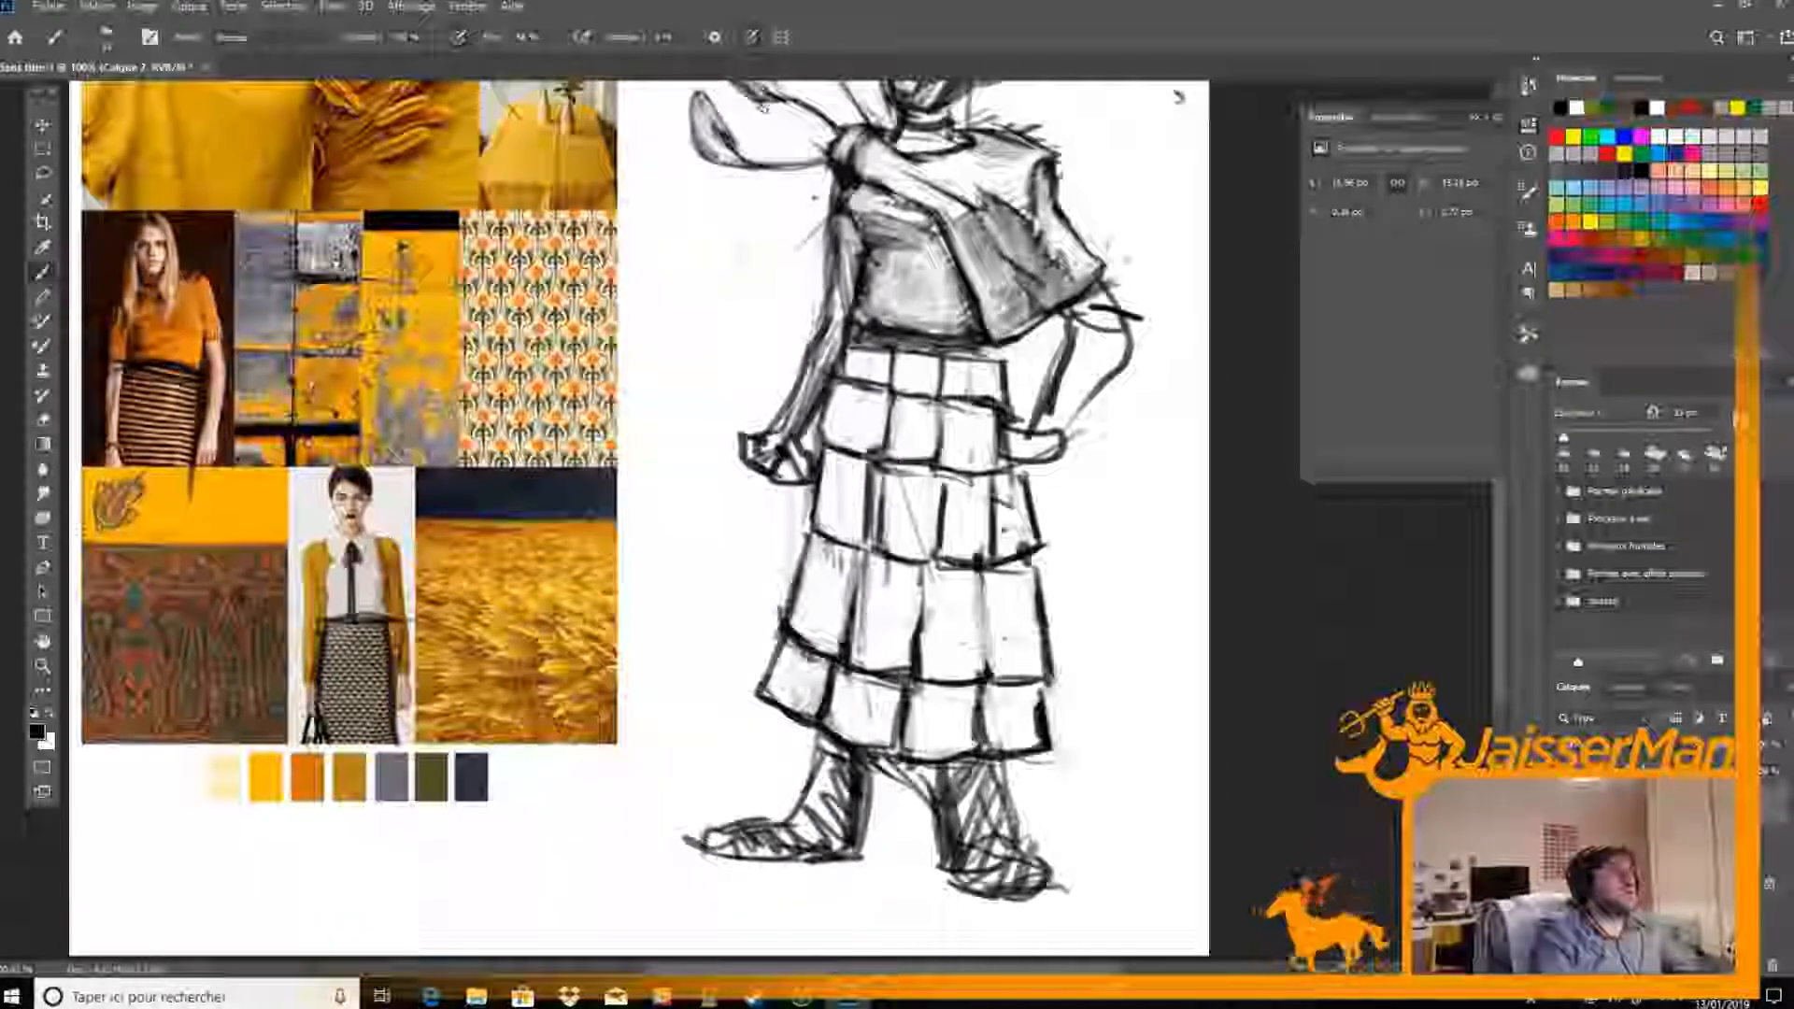
pyautogui.rightClick(873, 606)
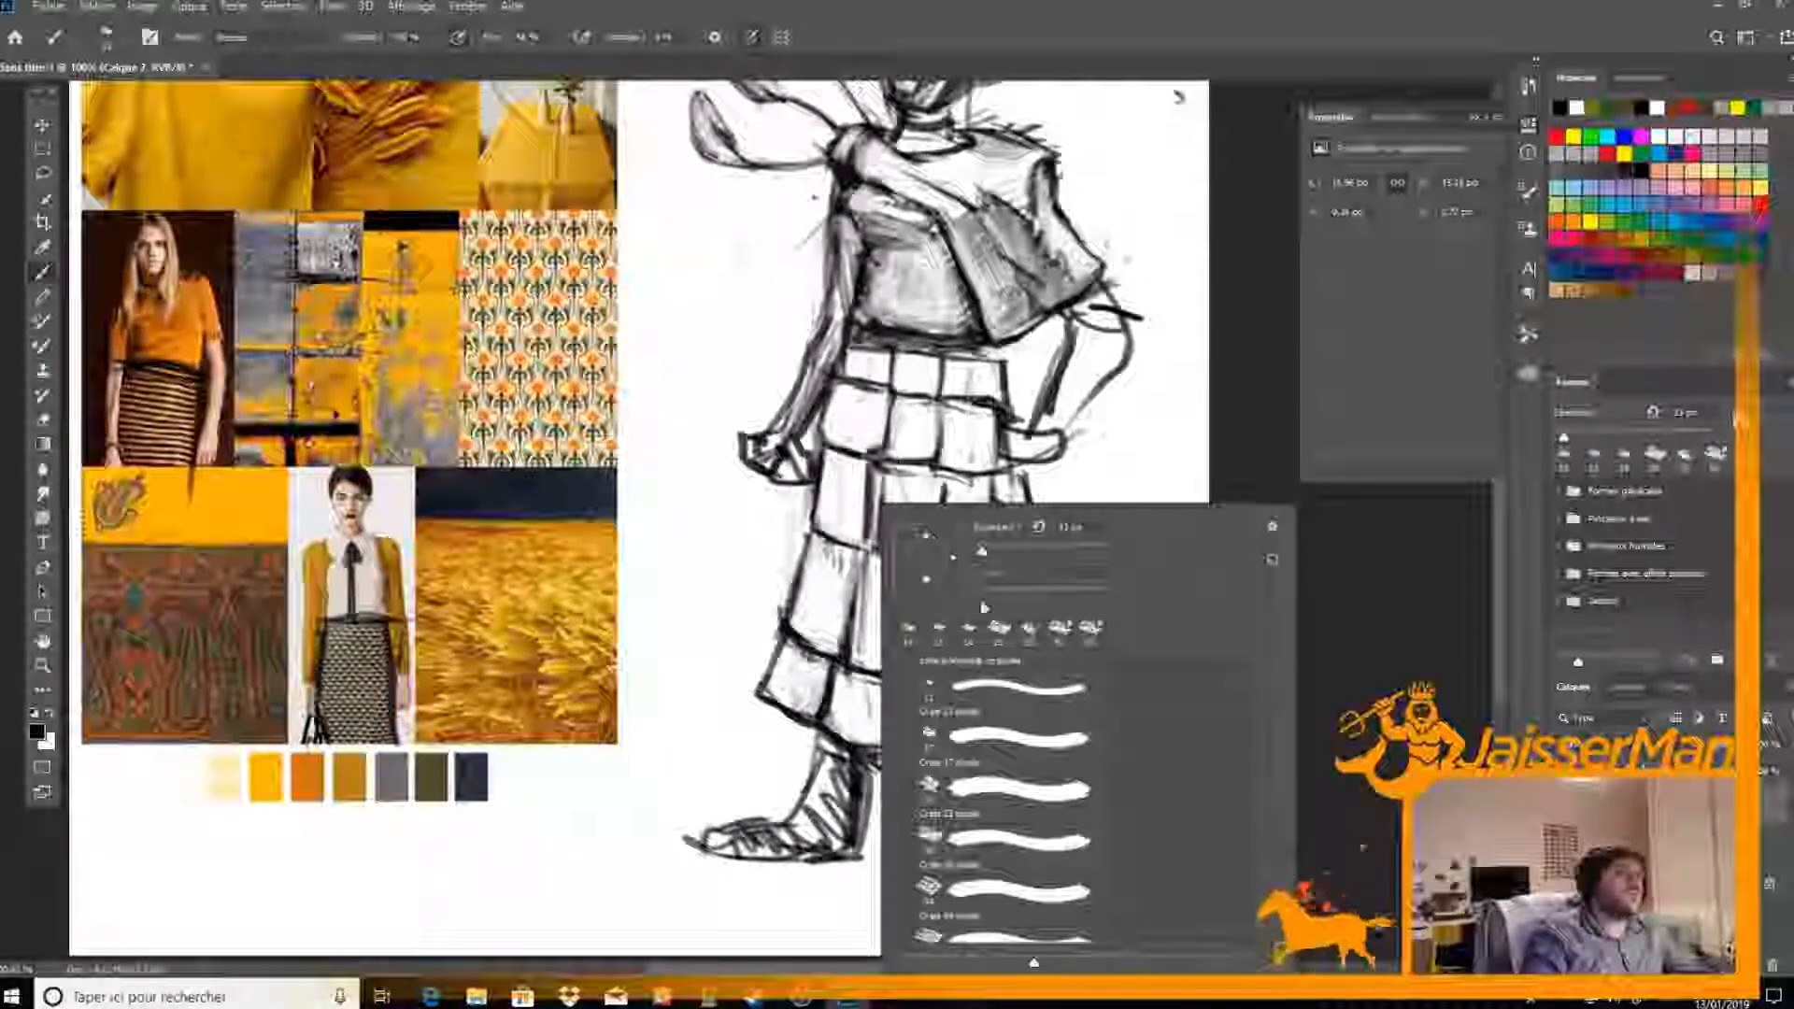
pyautogui.write('9')
pyautogui.press('Return')
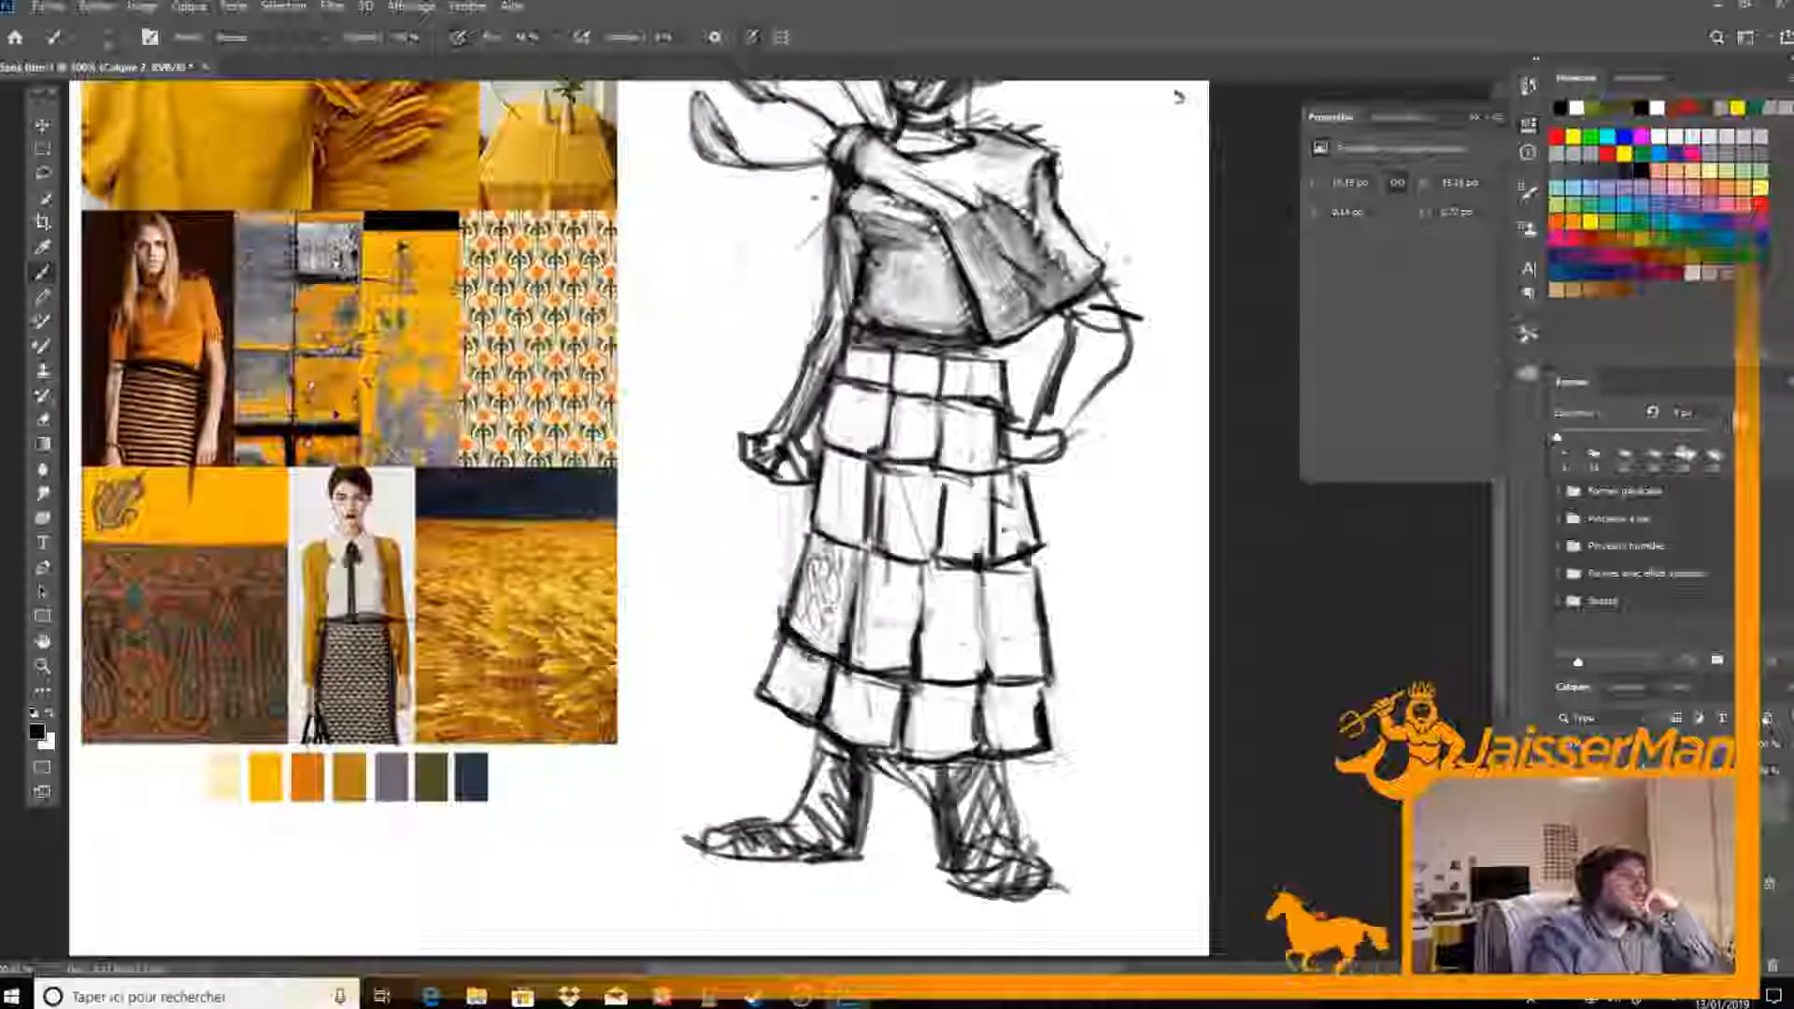
pyautogui.moveTo(871, 572)
pyautogui.mouseDown()
pyautogui.moveTo(871, 607)
pyautogui.moveTo(884, 566)
pyautogui.mouseUp()
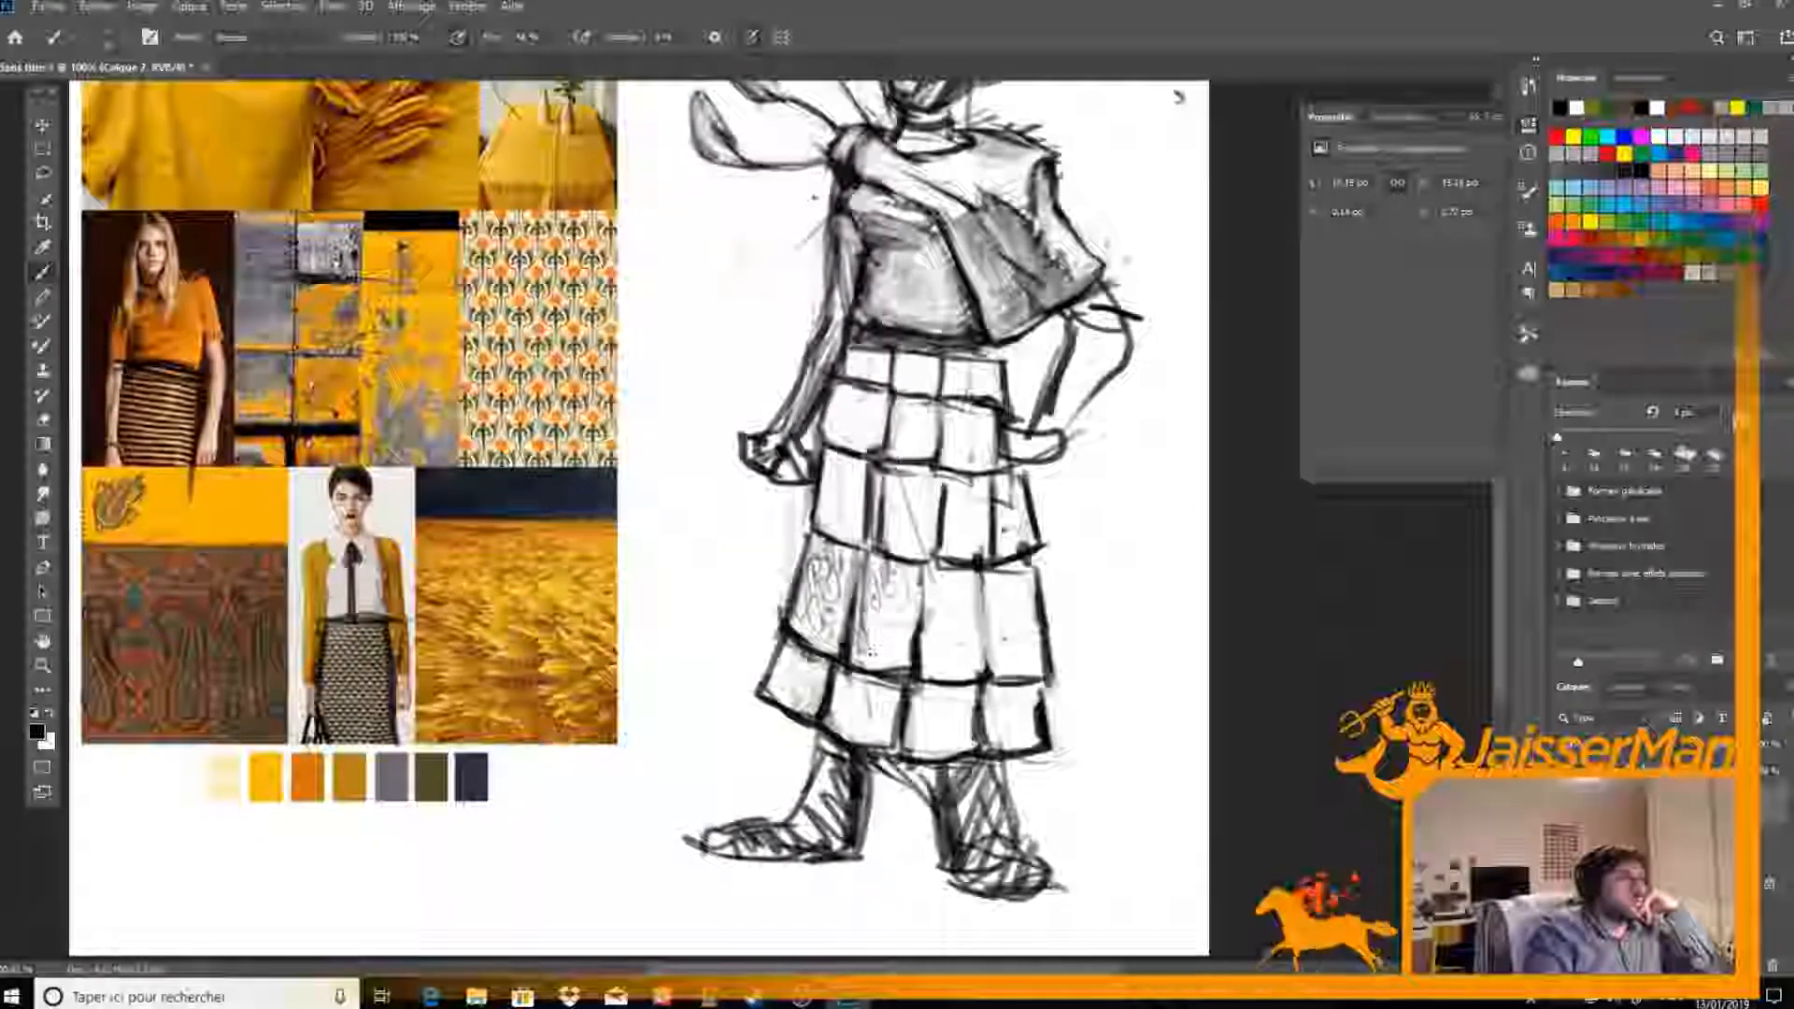
pyautogui.moveTo(888, 658)
pyautogui.mouseDown()
pyautogui.moveTo(889, 628)
pyautogui.moveTo(894, 653)
pyautogui.mouseUp()
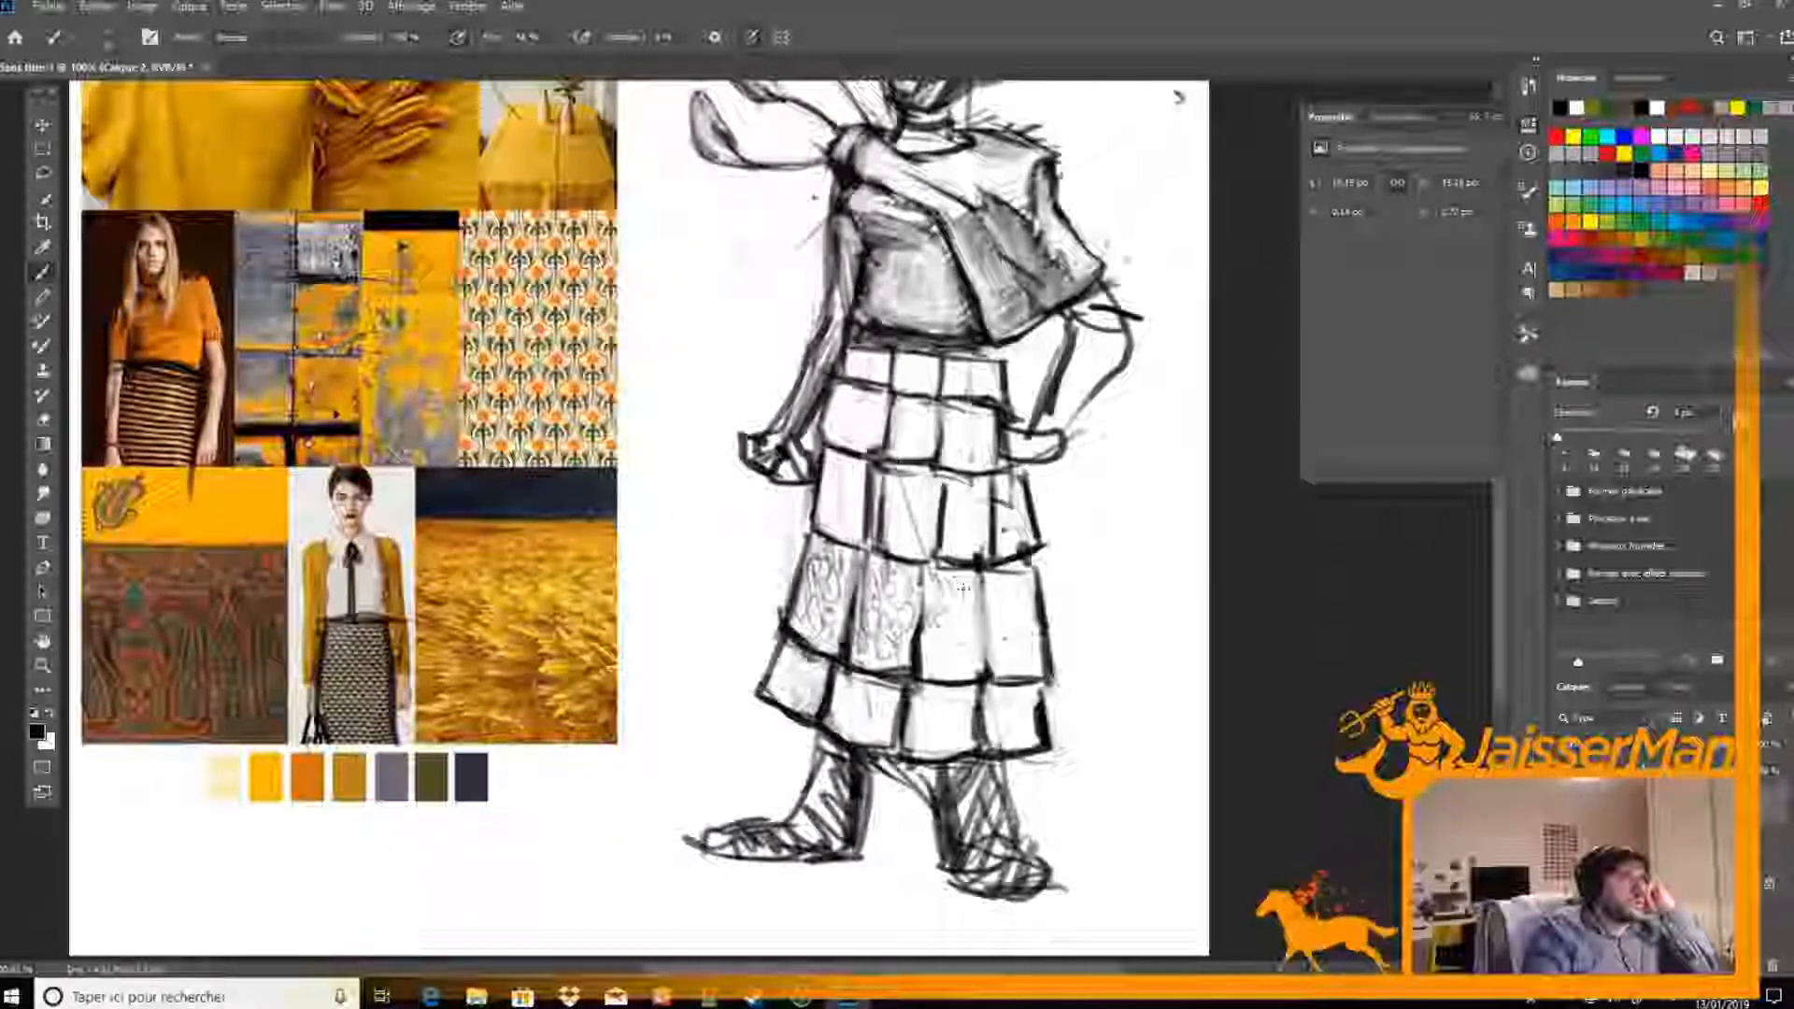
pyautogui.moveTo(949, 618)
pyautogui.mouseDown()
pyautogui.moveTo(965, 587)
pyautogui.moveTo(939, 665)
pyautogui.moveTo(972, 669)
pyautogui.moveTo(962, 636)
pyautogui.mouseUp()
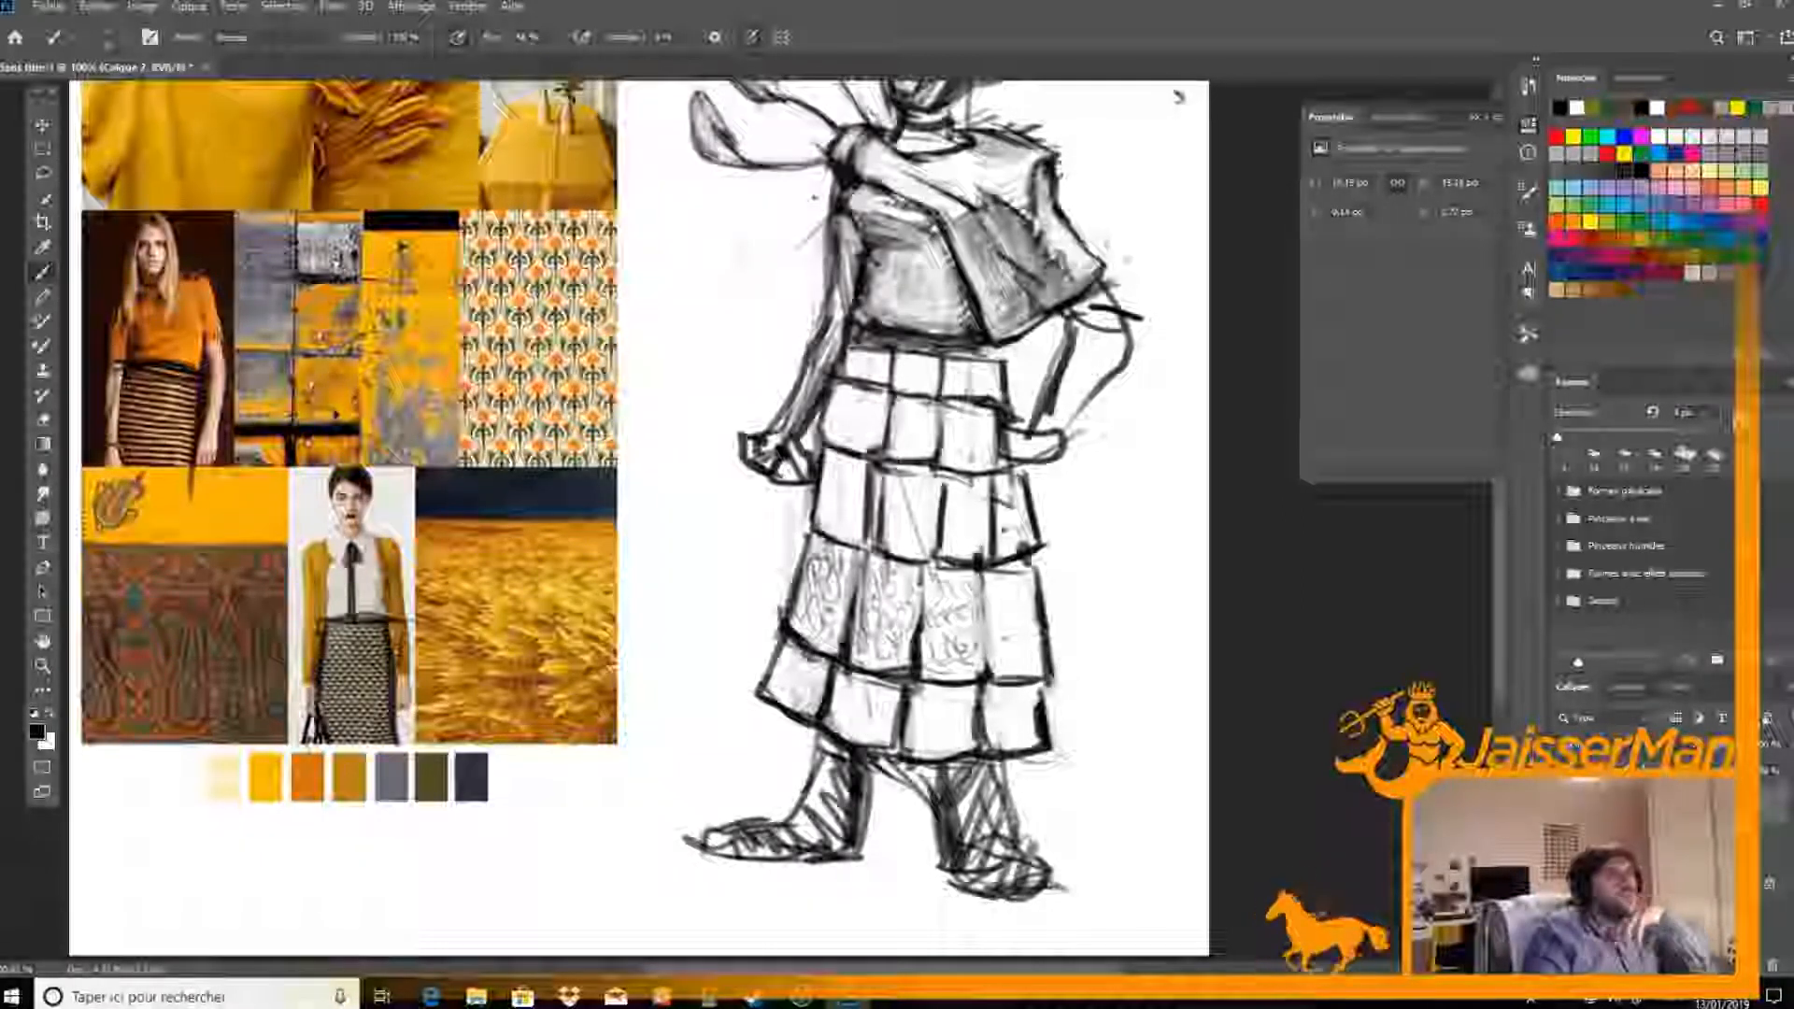
pyautogui.moveTo(994, 596)
pyautogui.mouseDown()
pyautogui.moveTo(1021, 583)
pyautogui.moveTo(1006, 639)
pyautogui.moveTo(1028, 632)
pyautogui.moveTo(1003, 641)
pyautogui.moveTo(1029, 639)
pyautogui.moveTo(1035, 663)
pyautogui.mouseUp()
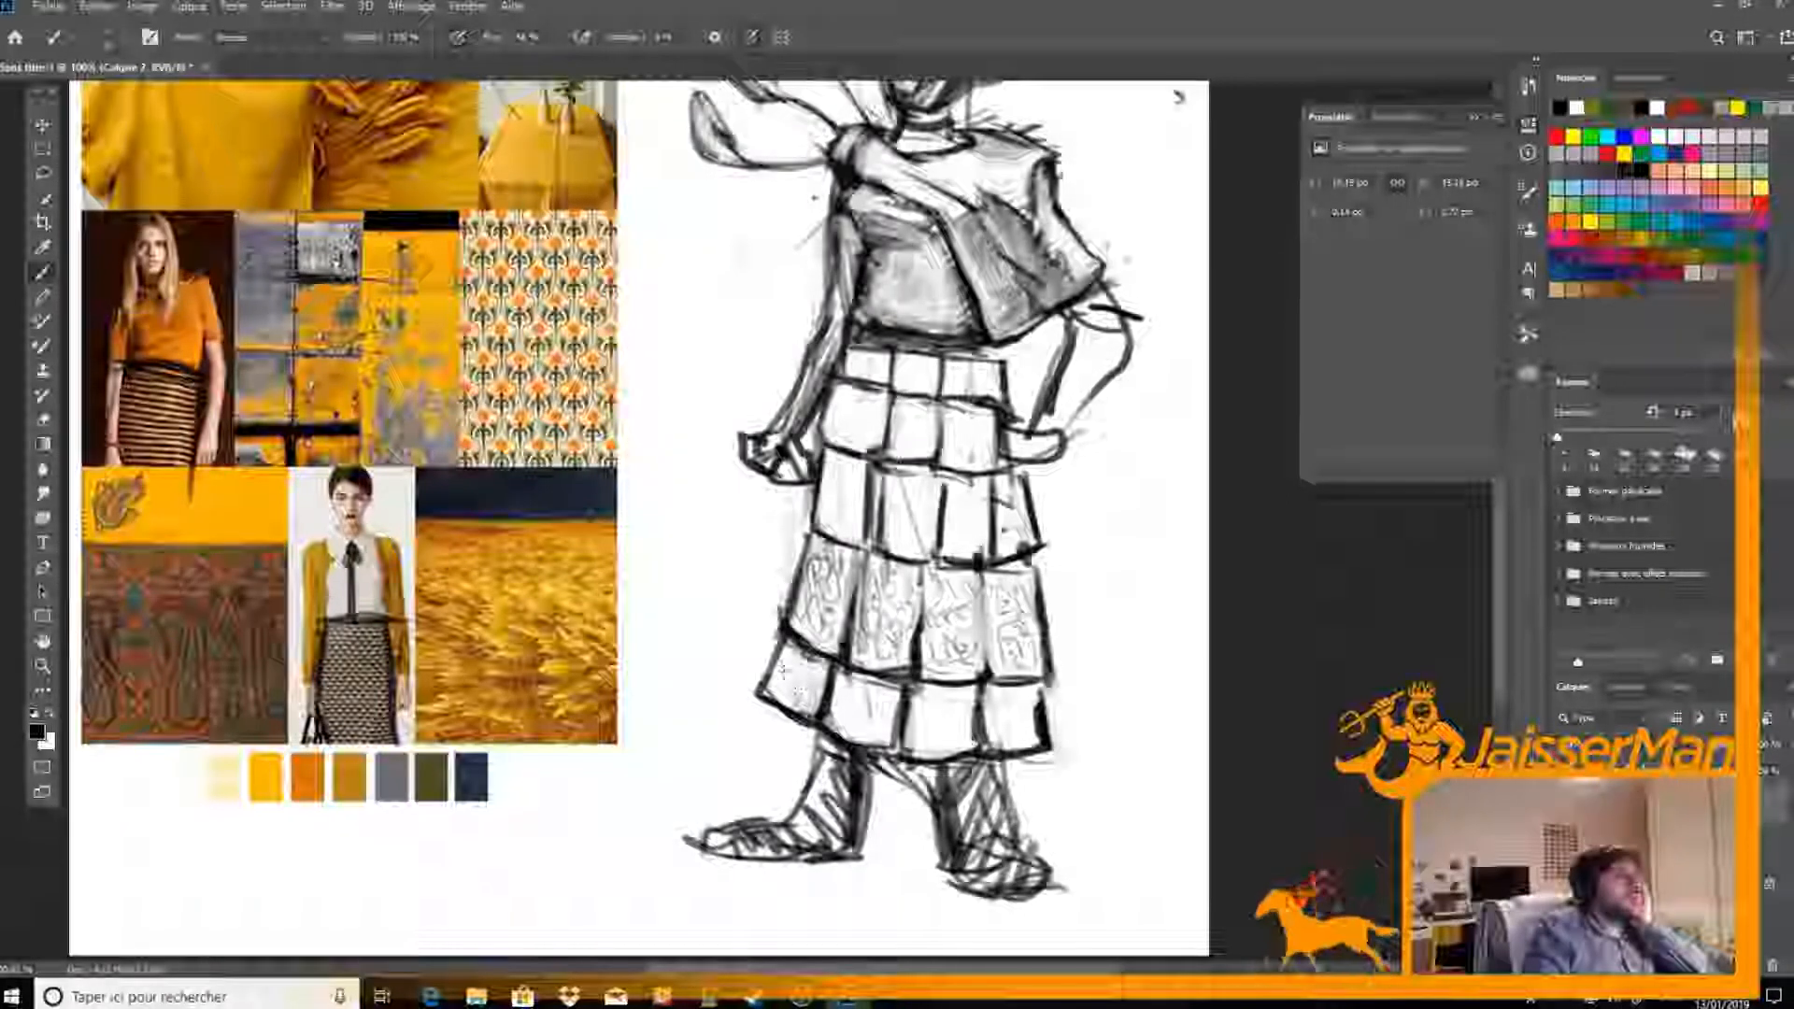
# Draw matching fine curling ornaments inside the panels of the bottom row and the skirt's three upper rows
pyautogui.moveTo(786, 680)
pyautogui.mouseDown()
pyautogui.moveTo(815, 699)
pyautogui.moveTo(806, 665)
pyautogui.moveTo(843, 714)
pyautogui.moveTo(877, 697)
pyautogui.moveTo(870, 734)
pyautogui.mouseUp()
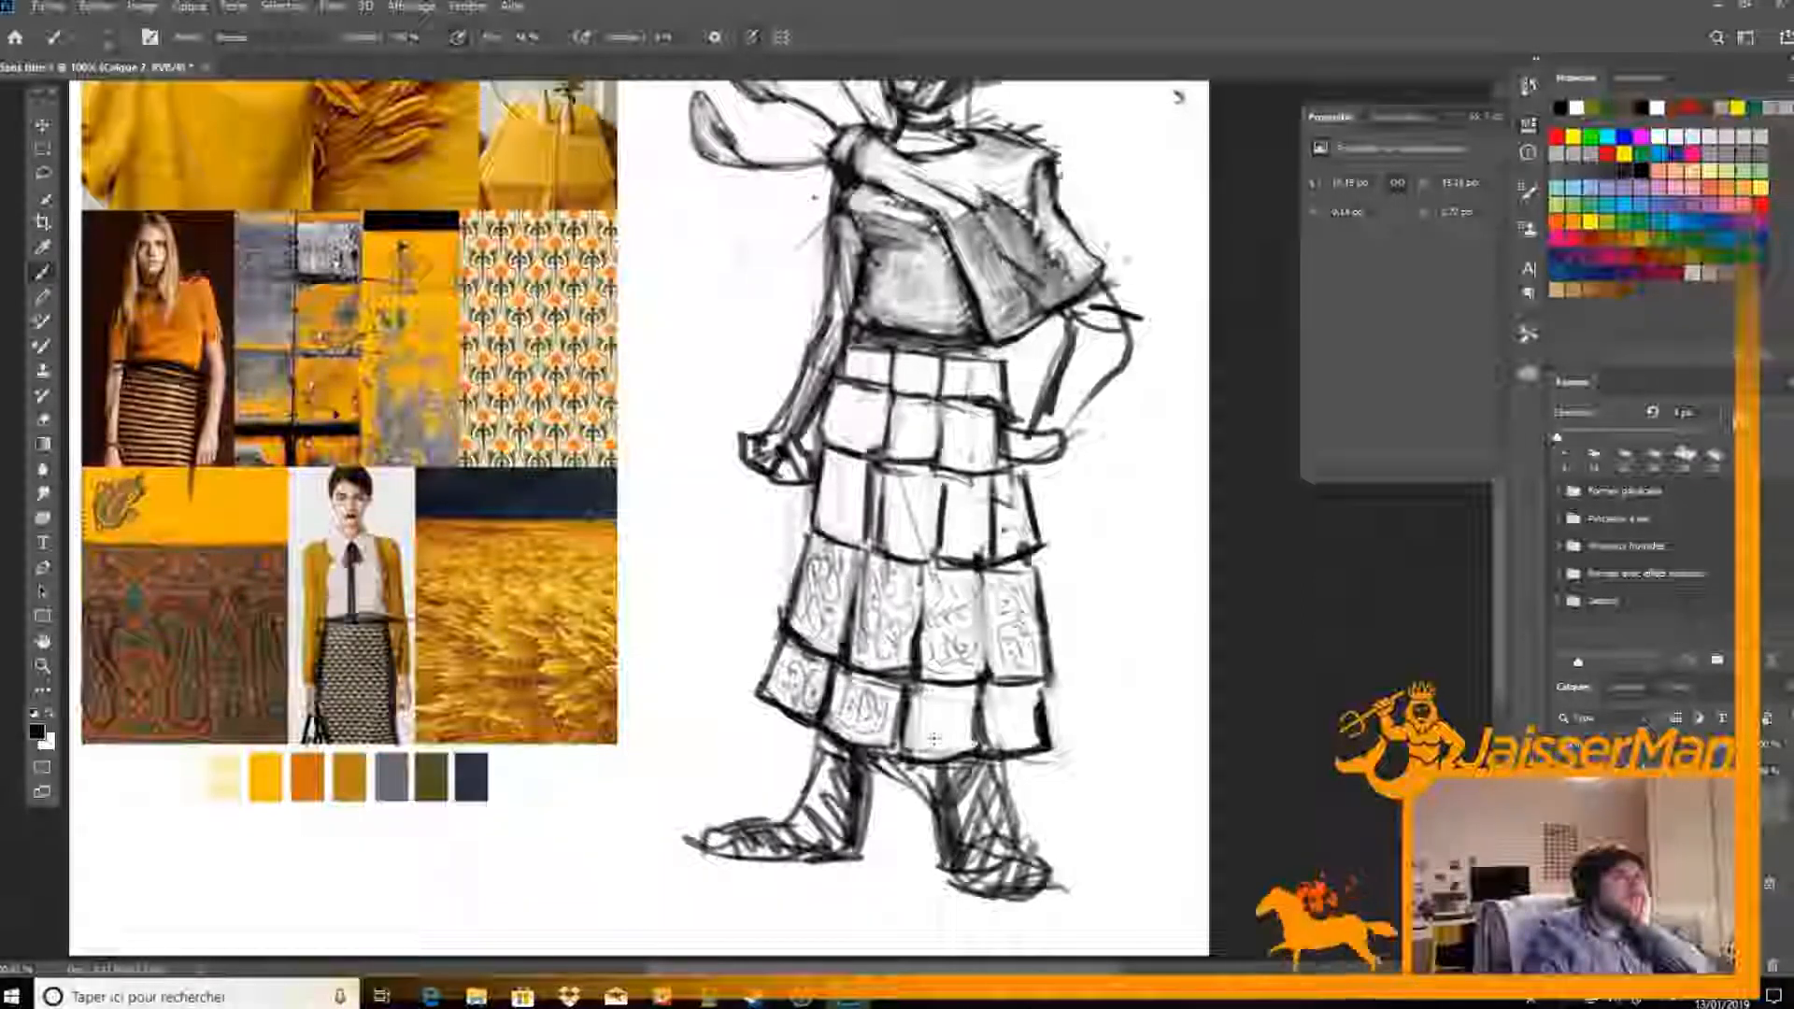
pyautogui.moveTo(932, 694)
pyautogui.mouseDown()
pyautogui.moveTo(931, 738)
pyautogui.moveTo(968, 708)
pyautogui.moveTo(944, 745)
pyautogui.moveTo(1026, 724)
pyautogui.moveTo(1014, 715)
pyautogui.moveTo(1026, 731)
pyautogui.mouseUp()
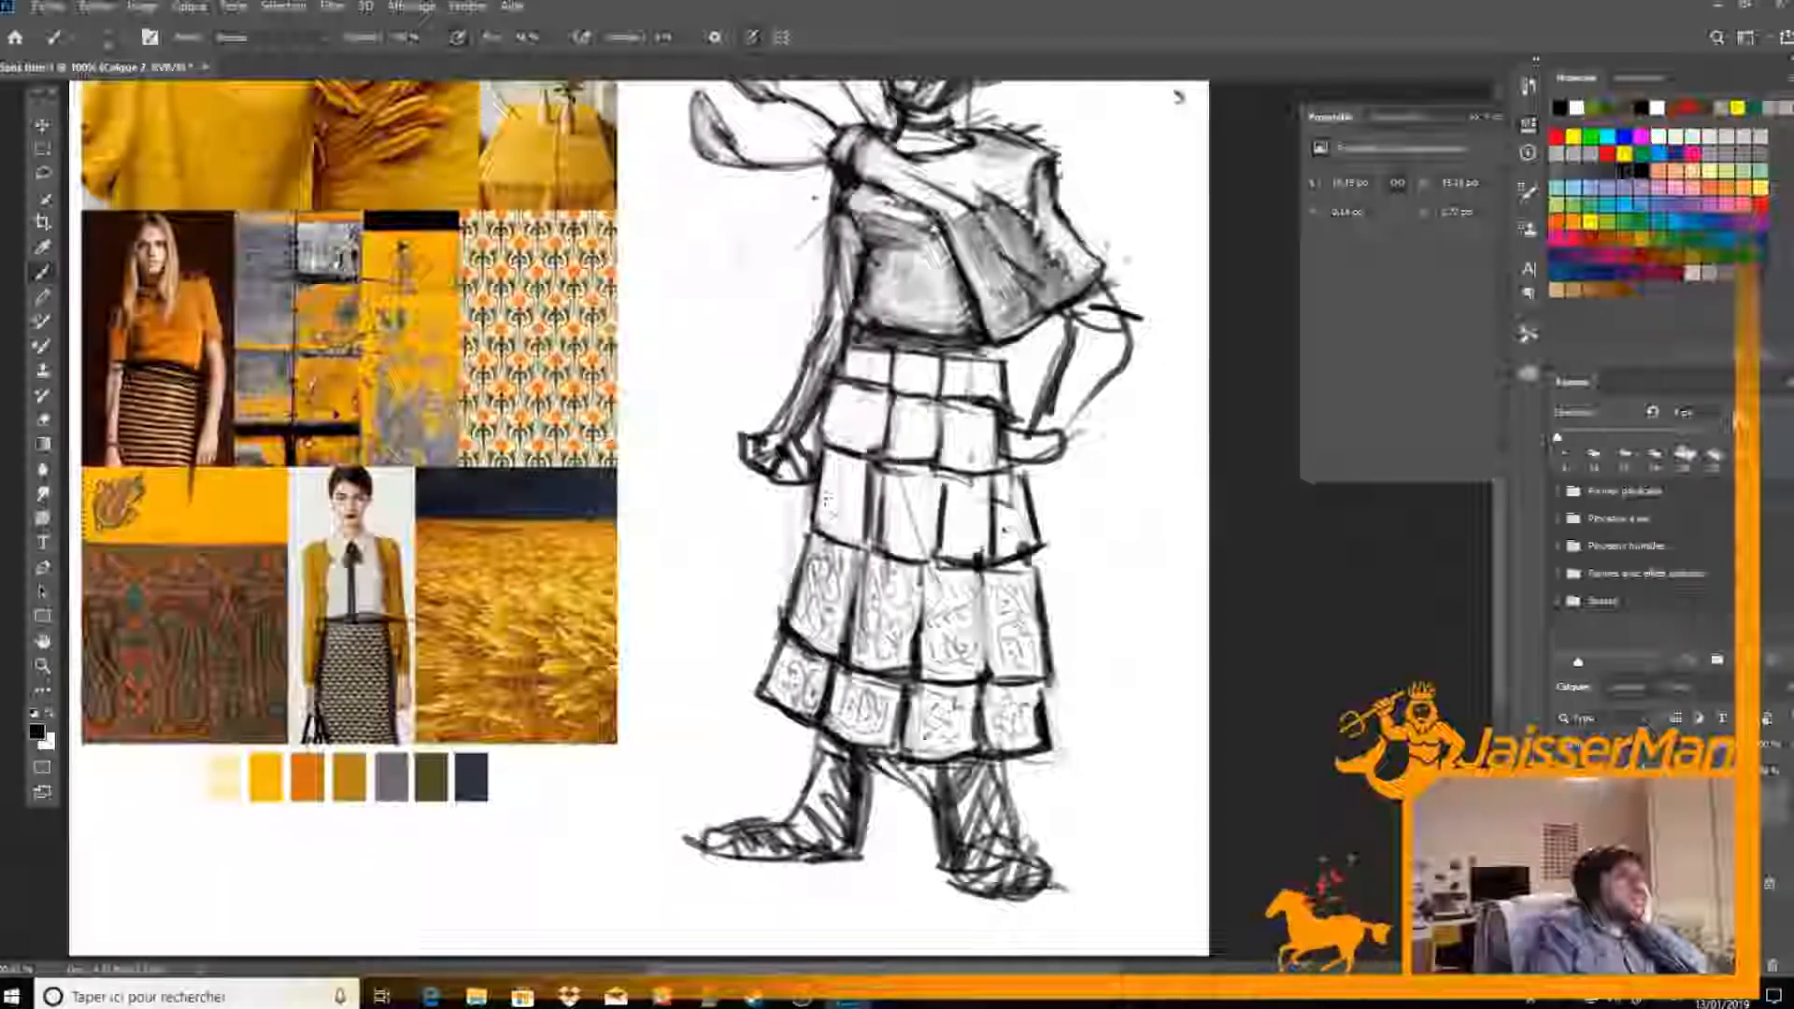
pyautogui.moveTo(827, 484)
pyautogui.mouseDown()
pyautogui.moveTo(829, 466)
pyautogui.moveTo(848, 508)
pyautogui.moveTo(852, 474)
pyautogui.moveTo(851, 528)
pyautogui.moveTo(899, 540)
pyautogui.moveTo(927, 487)
pyautogui.moveTo(927, 525)
pyautogui.moveTo(901, 522)
pyautogui.moveTo(975, 514)
pyautogui.moveTo(960, 523)
pyautogui.moveTo(990, 490)
pyautogui.moveTo(1029, 542)
pyautogui.moveTo(1012, 525)
pyautogui.mouseUp()
pyautogui.moveTo(841, 419)
pyautogui.mouseDown()
pyautogui.moveTo(934, 433)
pyautogui.moveTo(913, 444)
pyautogui.moveTo(983, 435)
pyautogui.mouseUp()
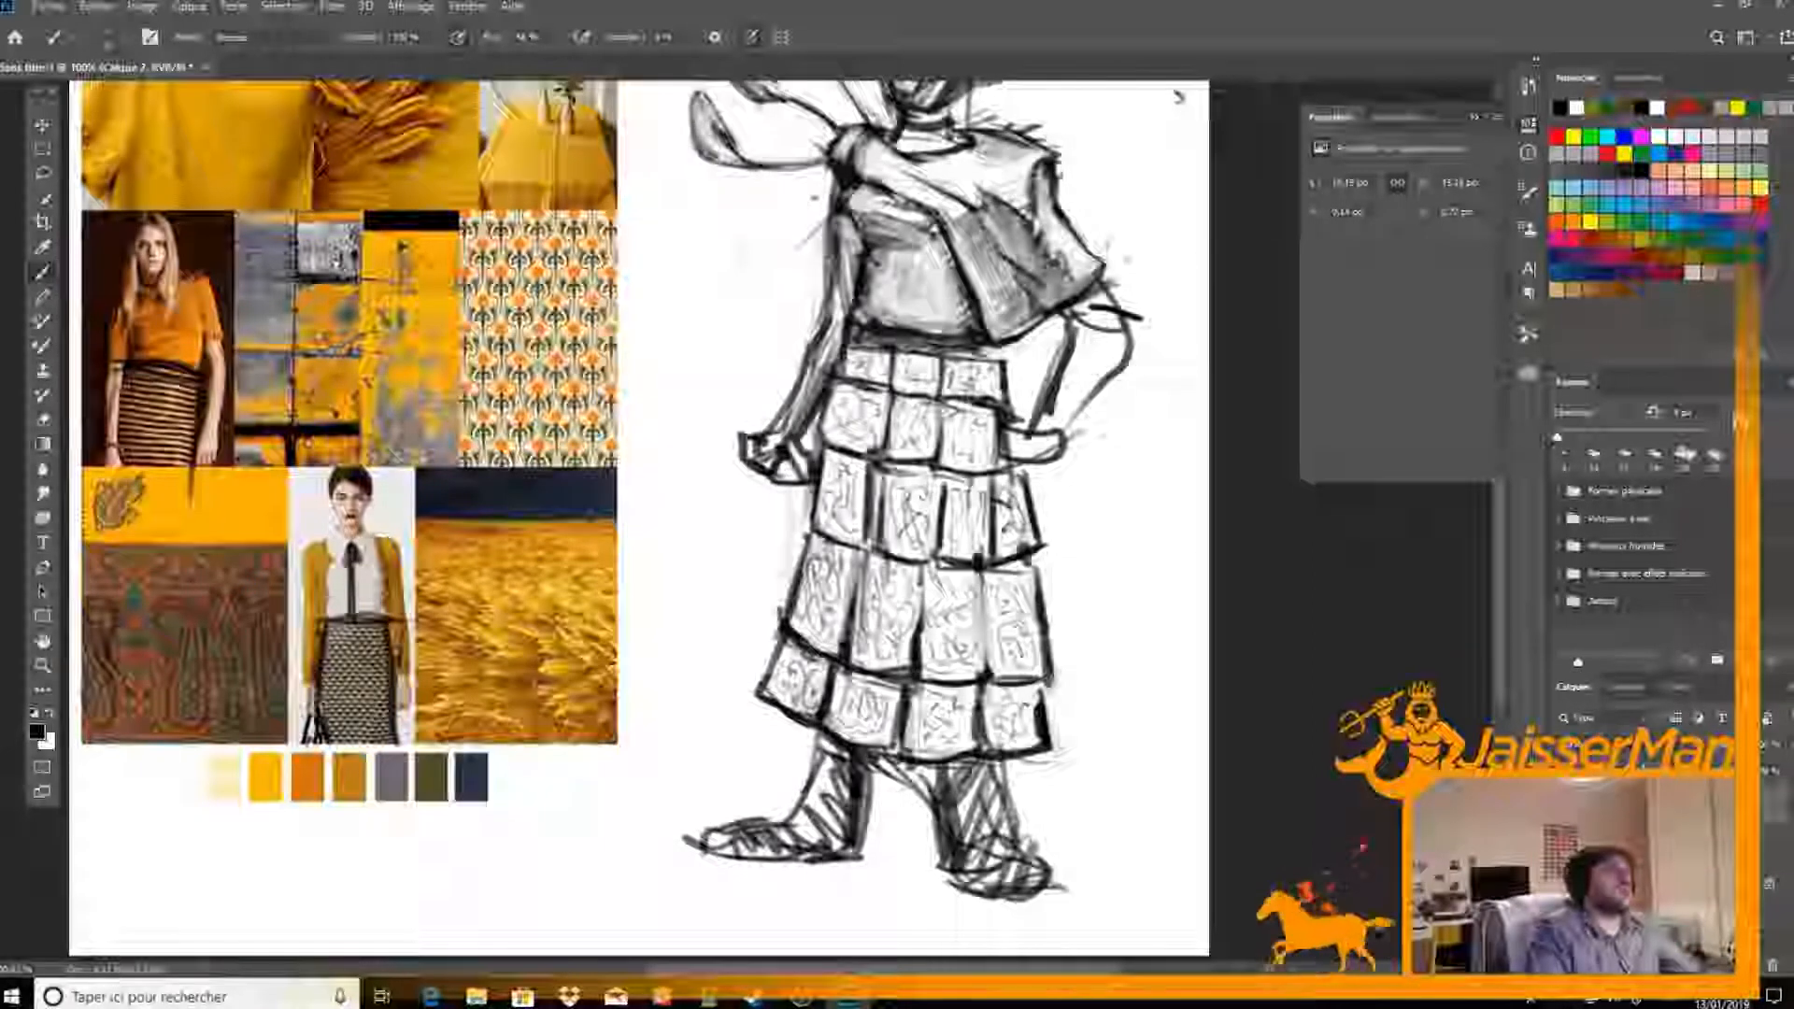
# Enlarge the brush, erase the rough lines between the legs and shade the leg on the hand-on-hip side dark
pyautogui.rightClick(855, 347)
pyautogui.click(910, 472)
pyautogui.press('Return')
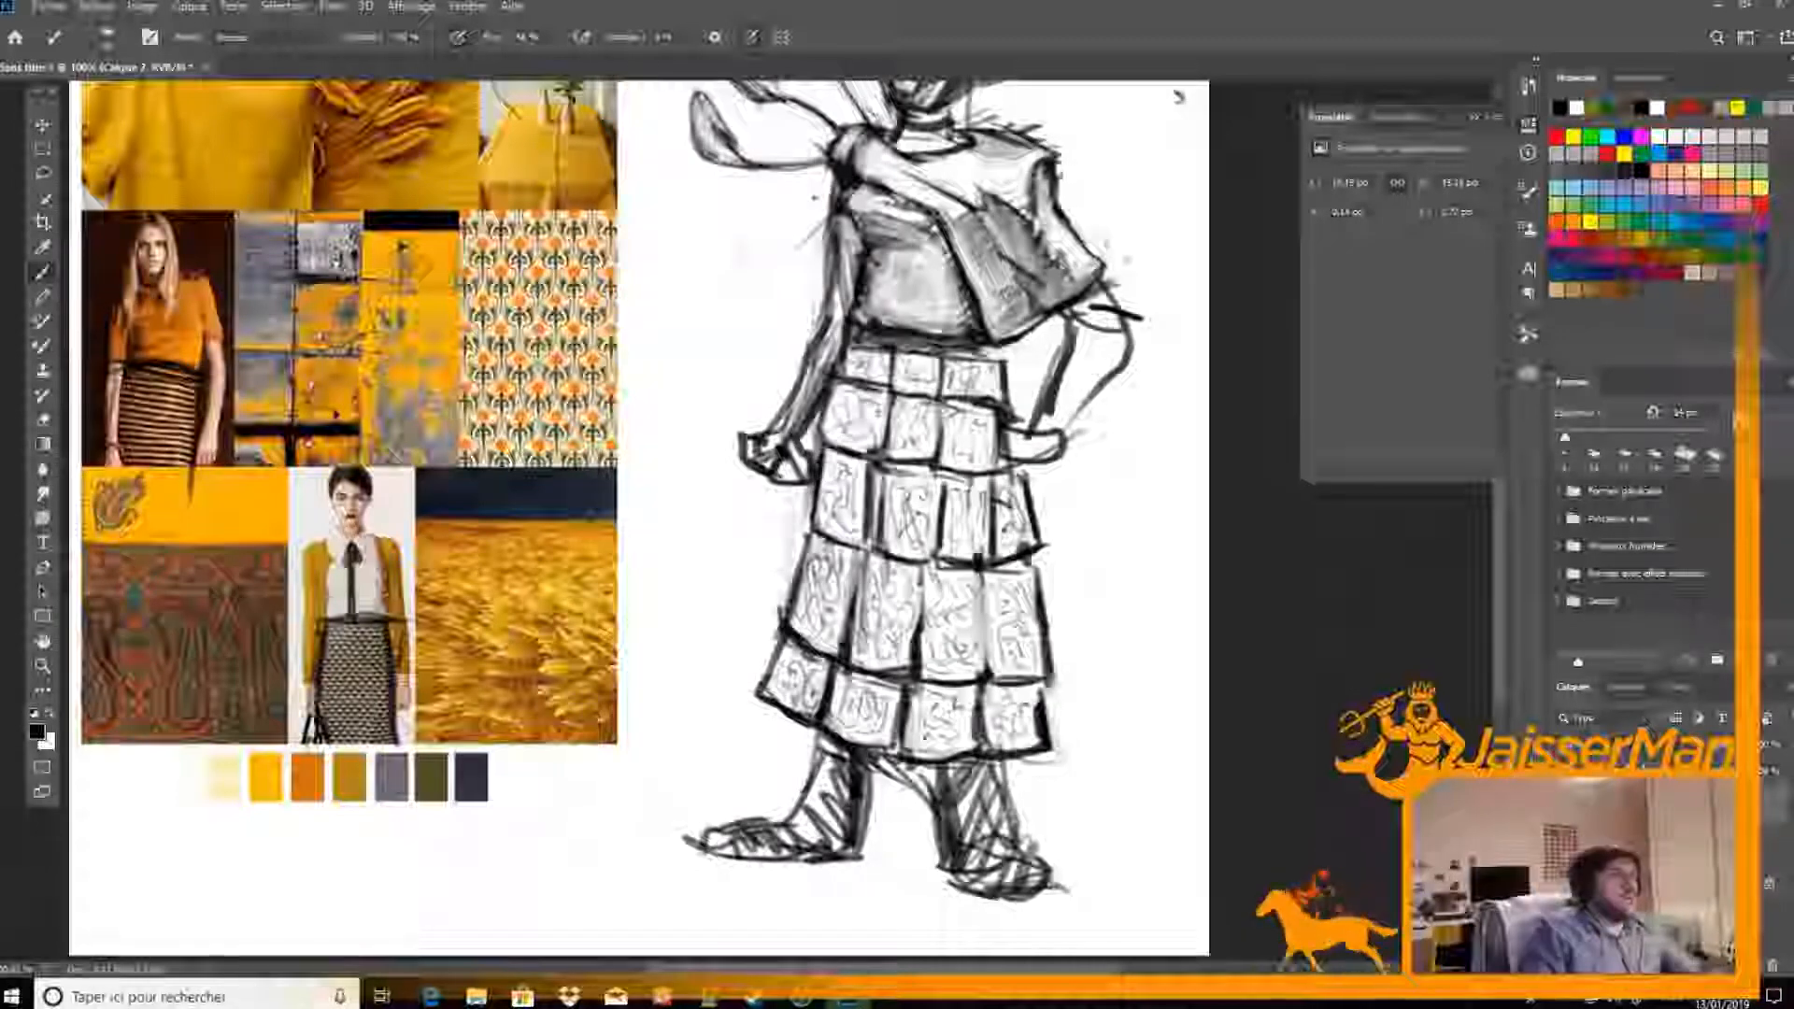
pyautogui.press('e')
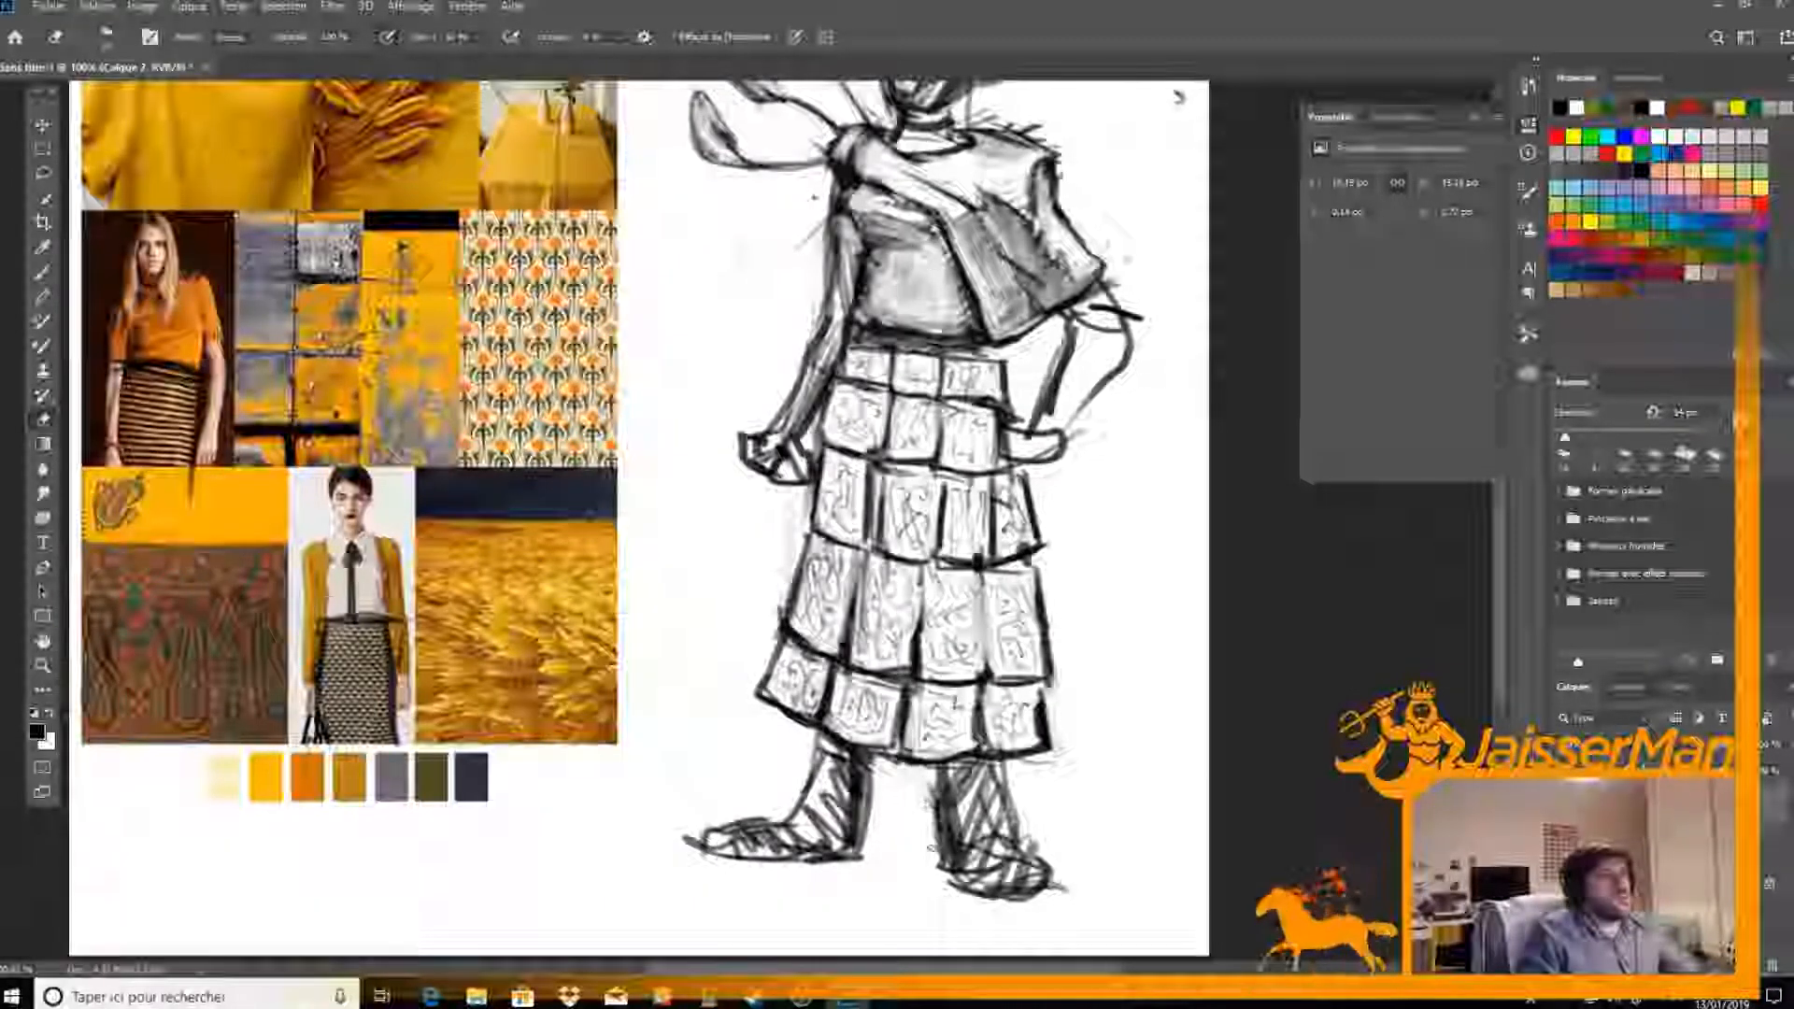
pyautogui.press('b')
pyautogui.moveTo(972, 759)
pyautogui.mouseDown()
pyautogui.moveTo(958, 794)
pyautogui.moveTo(993, 806)
pyautogui.moveTo(960, 862)
pyautogui.moveTo(977, 869)
pyautogui.moveTo(1008, 804)
pyautogui.moveTo(996, 828)
pyautogui.moveTo(978, 774)
pyautogui.moveTo(968, 831)
pyautogui.moveTo(989, 822)
pyautogui.moveTo(943, 832)
pyautogui.moveTo(960, 828)
pyautogui.mouseUp()
pyautogui.press('e')
pyautogui.press('b')
pyautogui.press('e')
pyautogui.press('b')
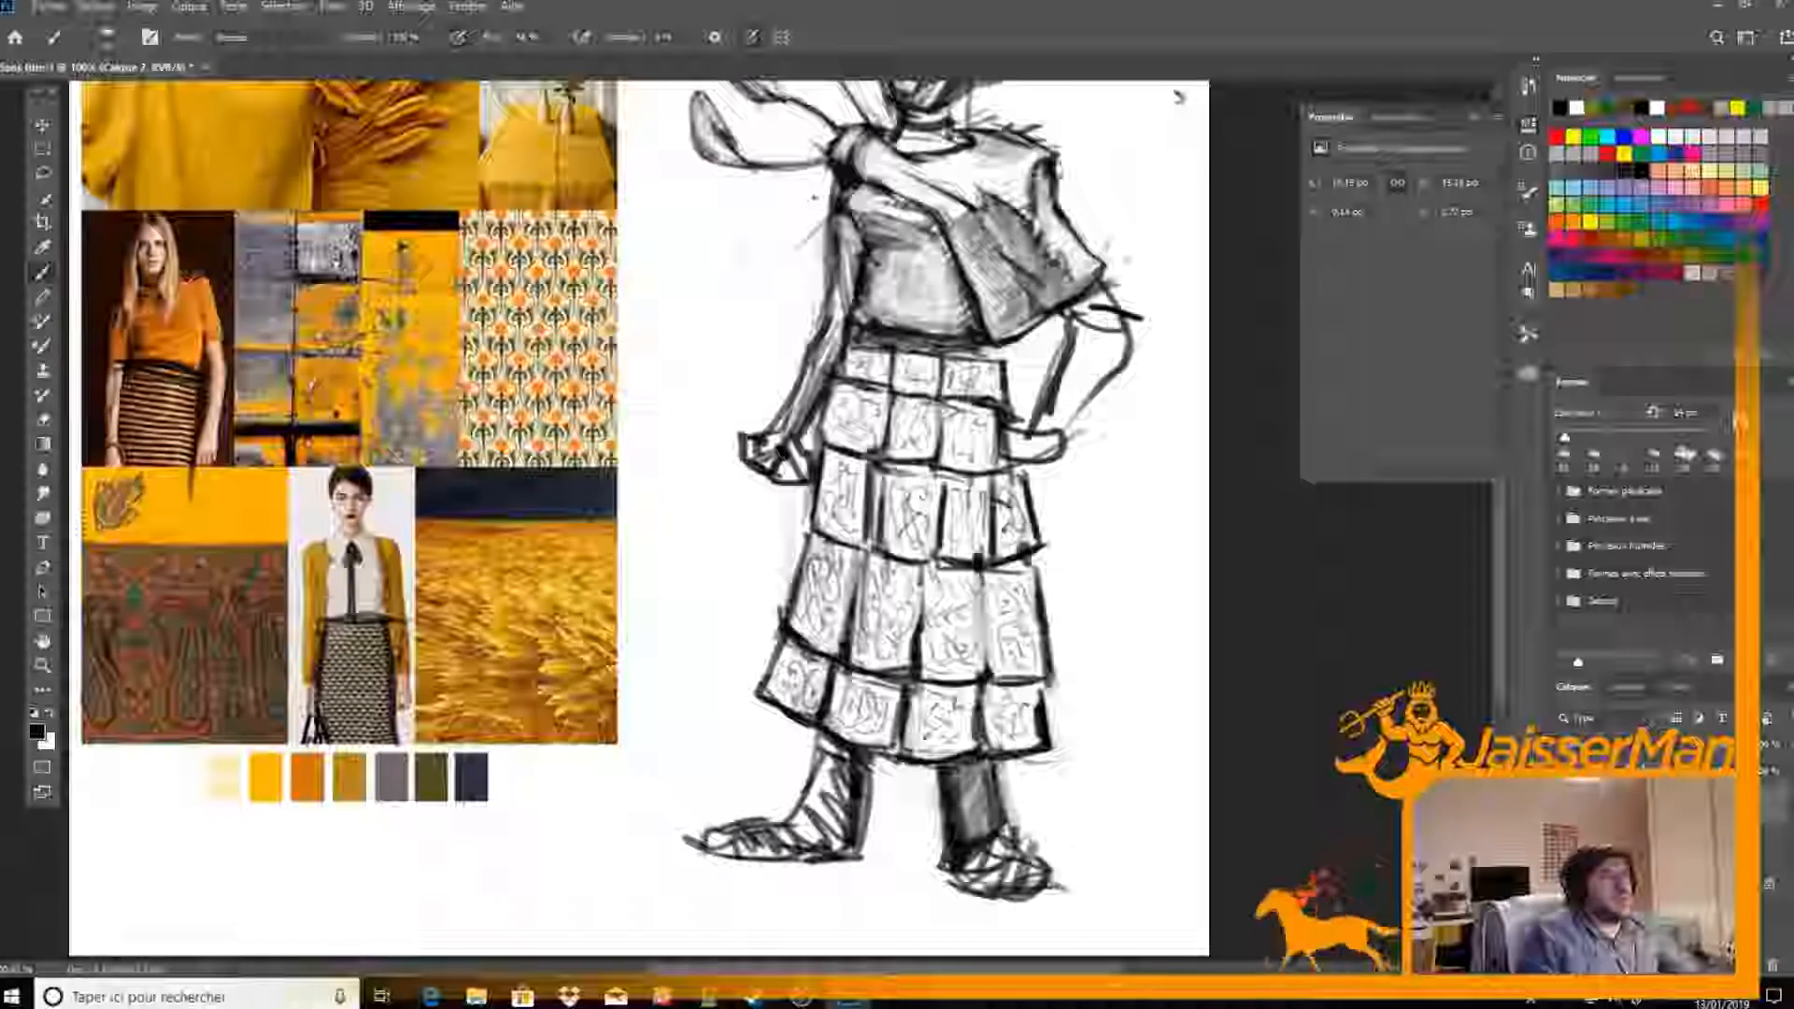
# Clean up the shoe beneath the shaded leg by erasing its hatching and redrawing its contour with a dark sole
pyautogui.press('e')
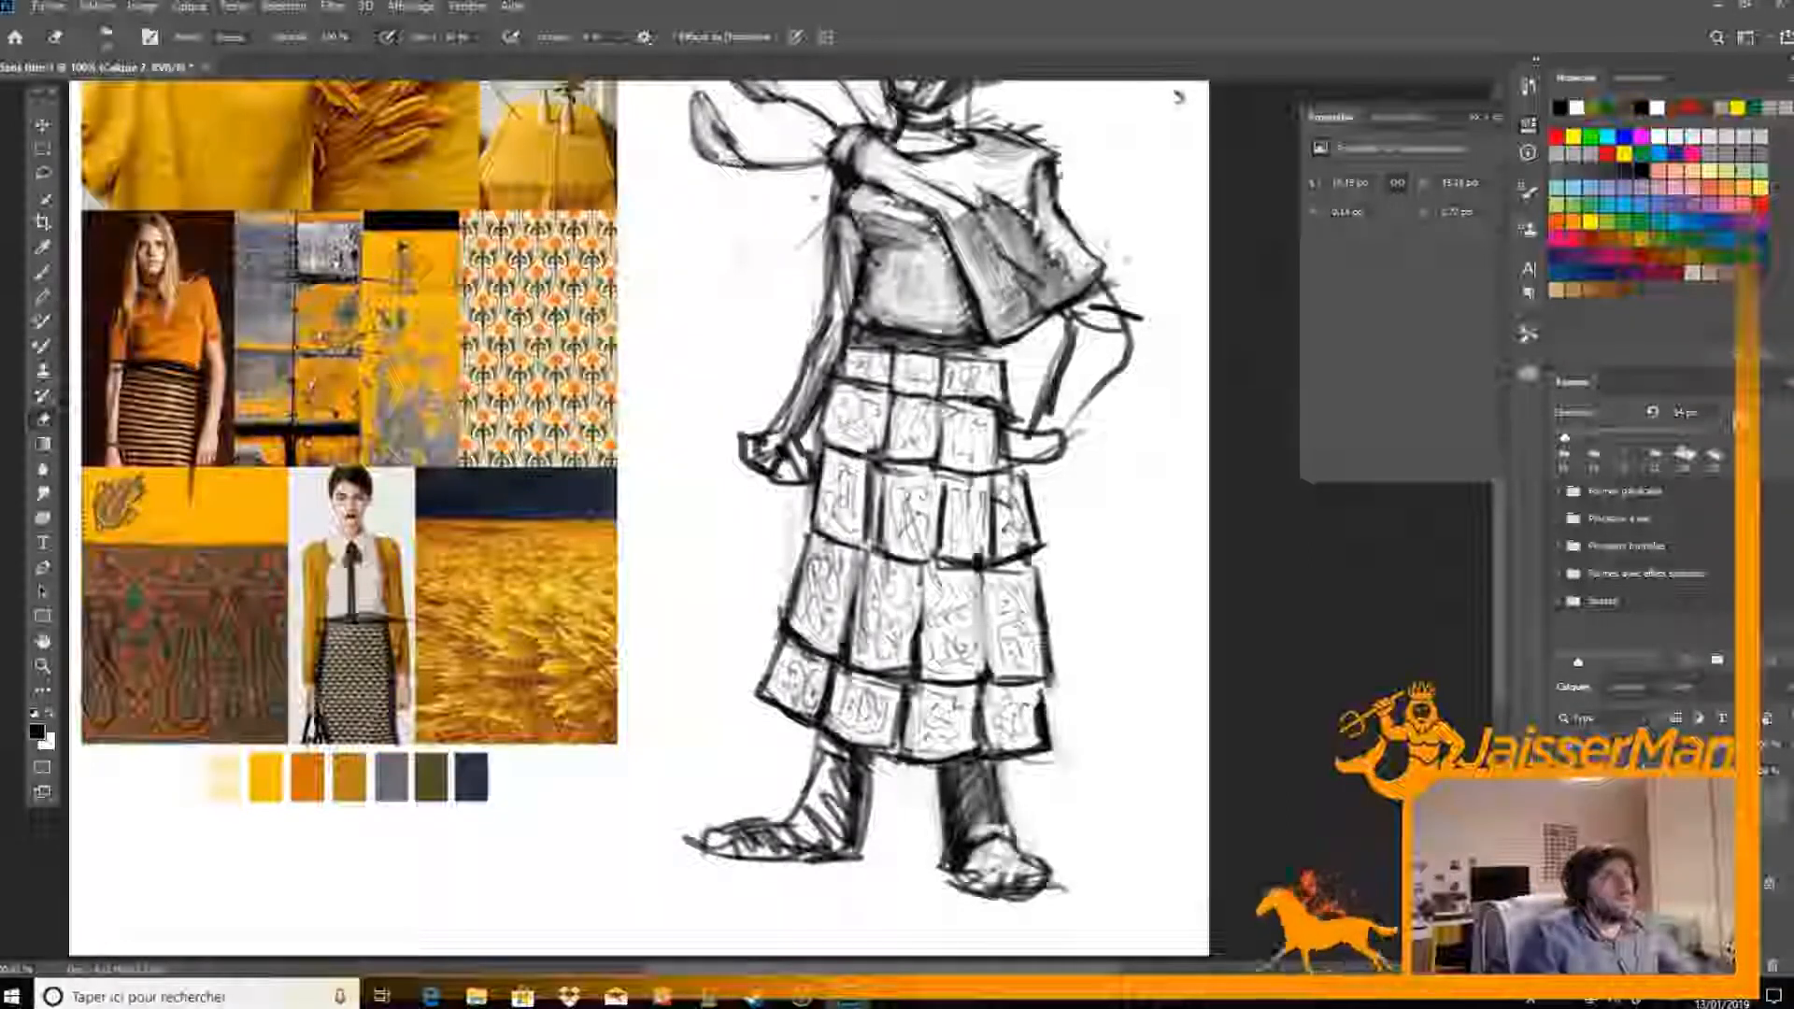
pyautogui.press('b')
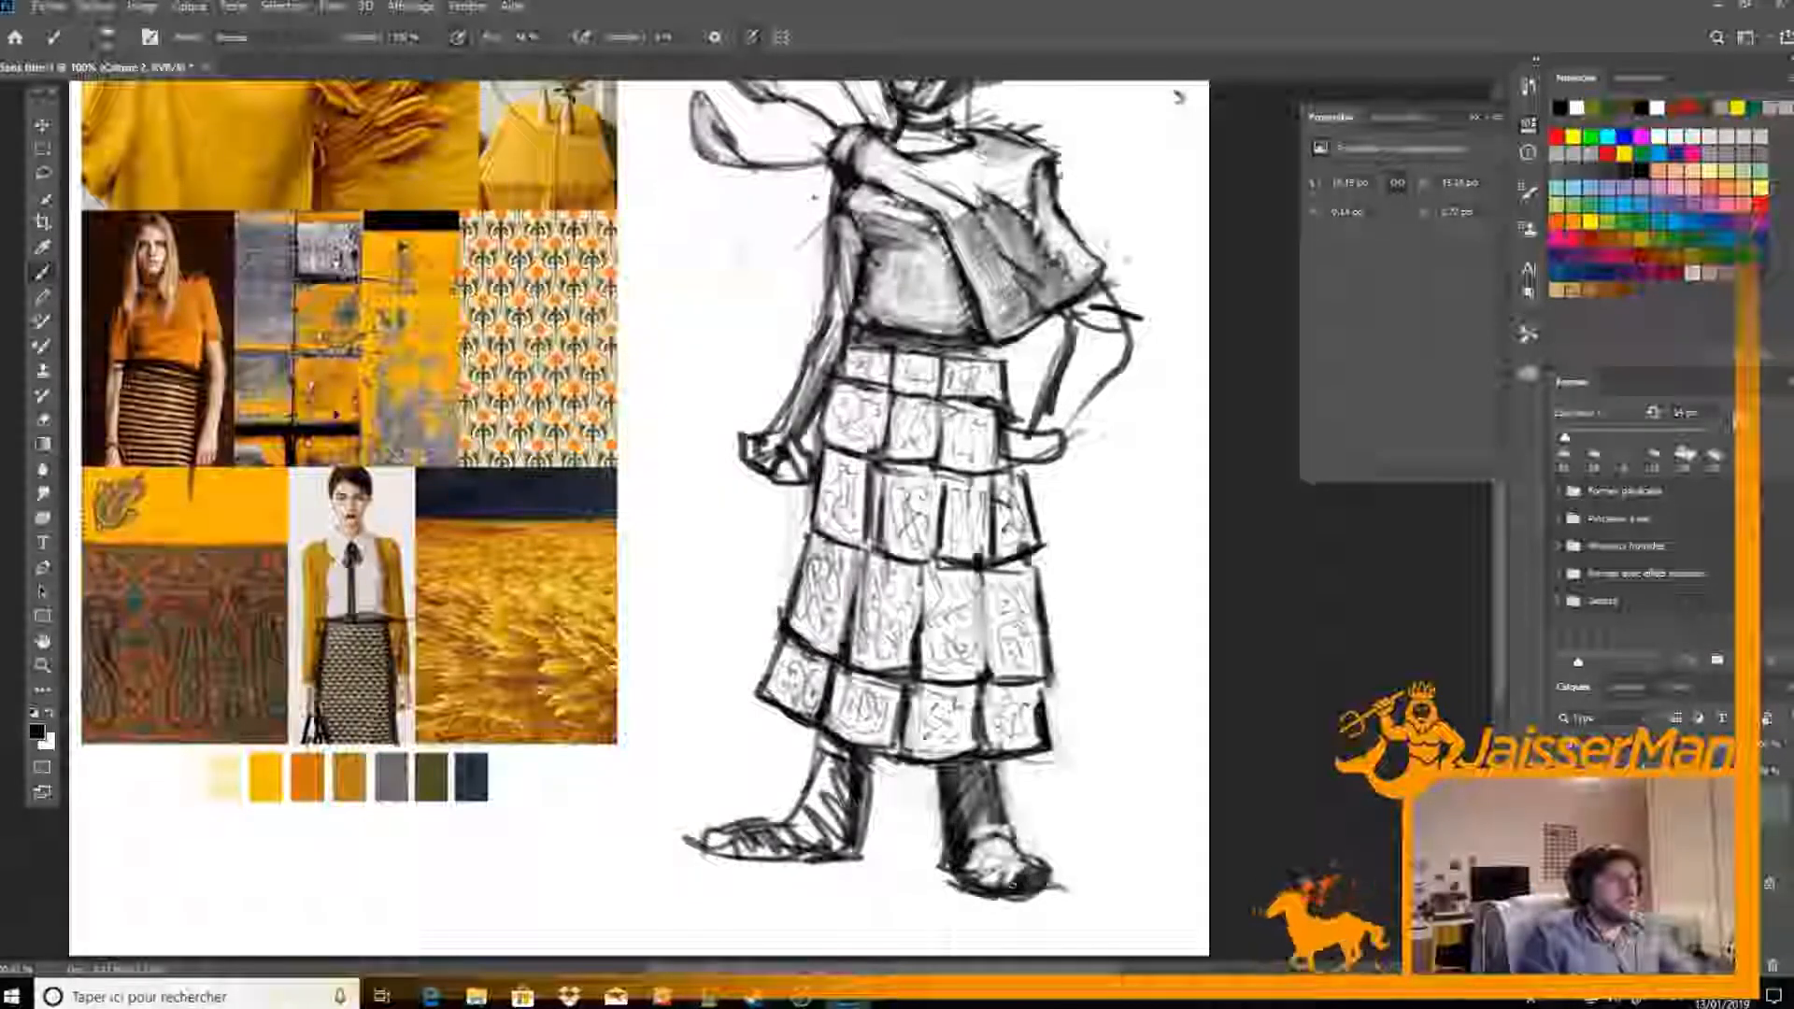
pyautogui.press('e')
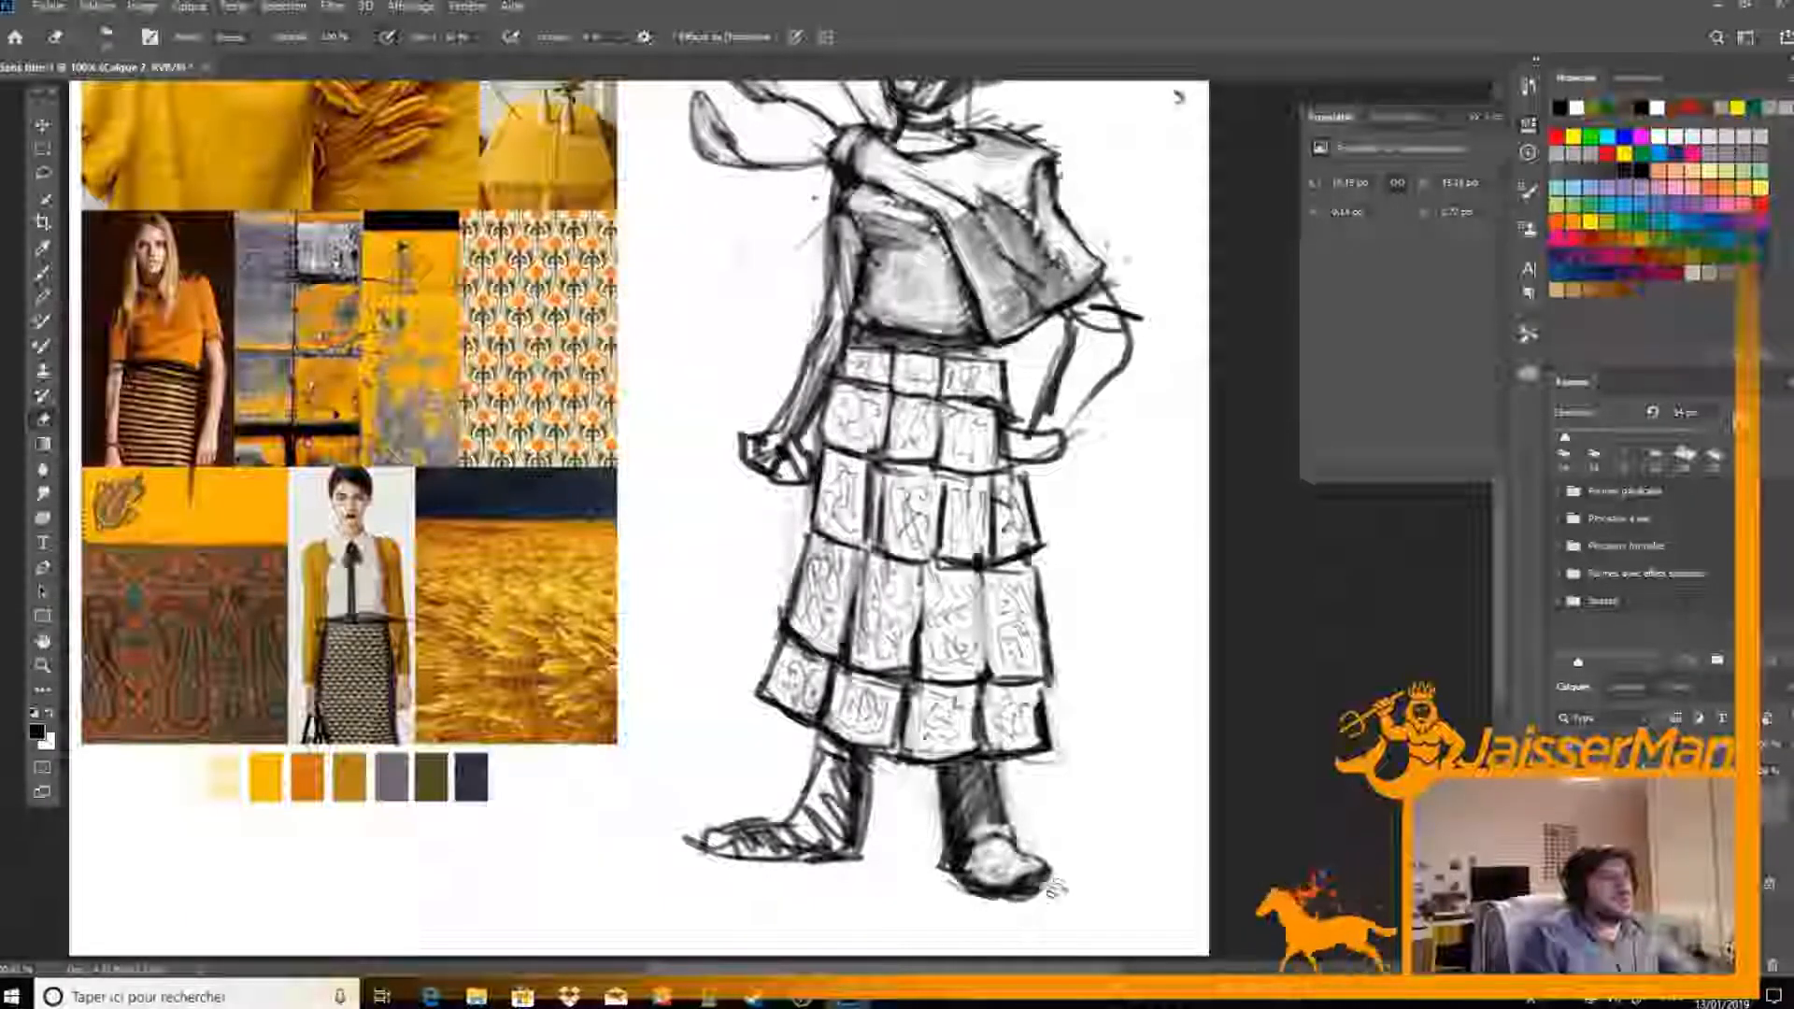
# Shade the figure's second leg dark below the skirt hem, filling over its rough hatching
pyautogui.press('b')
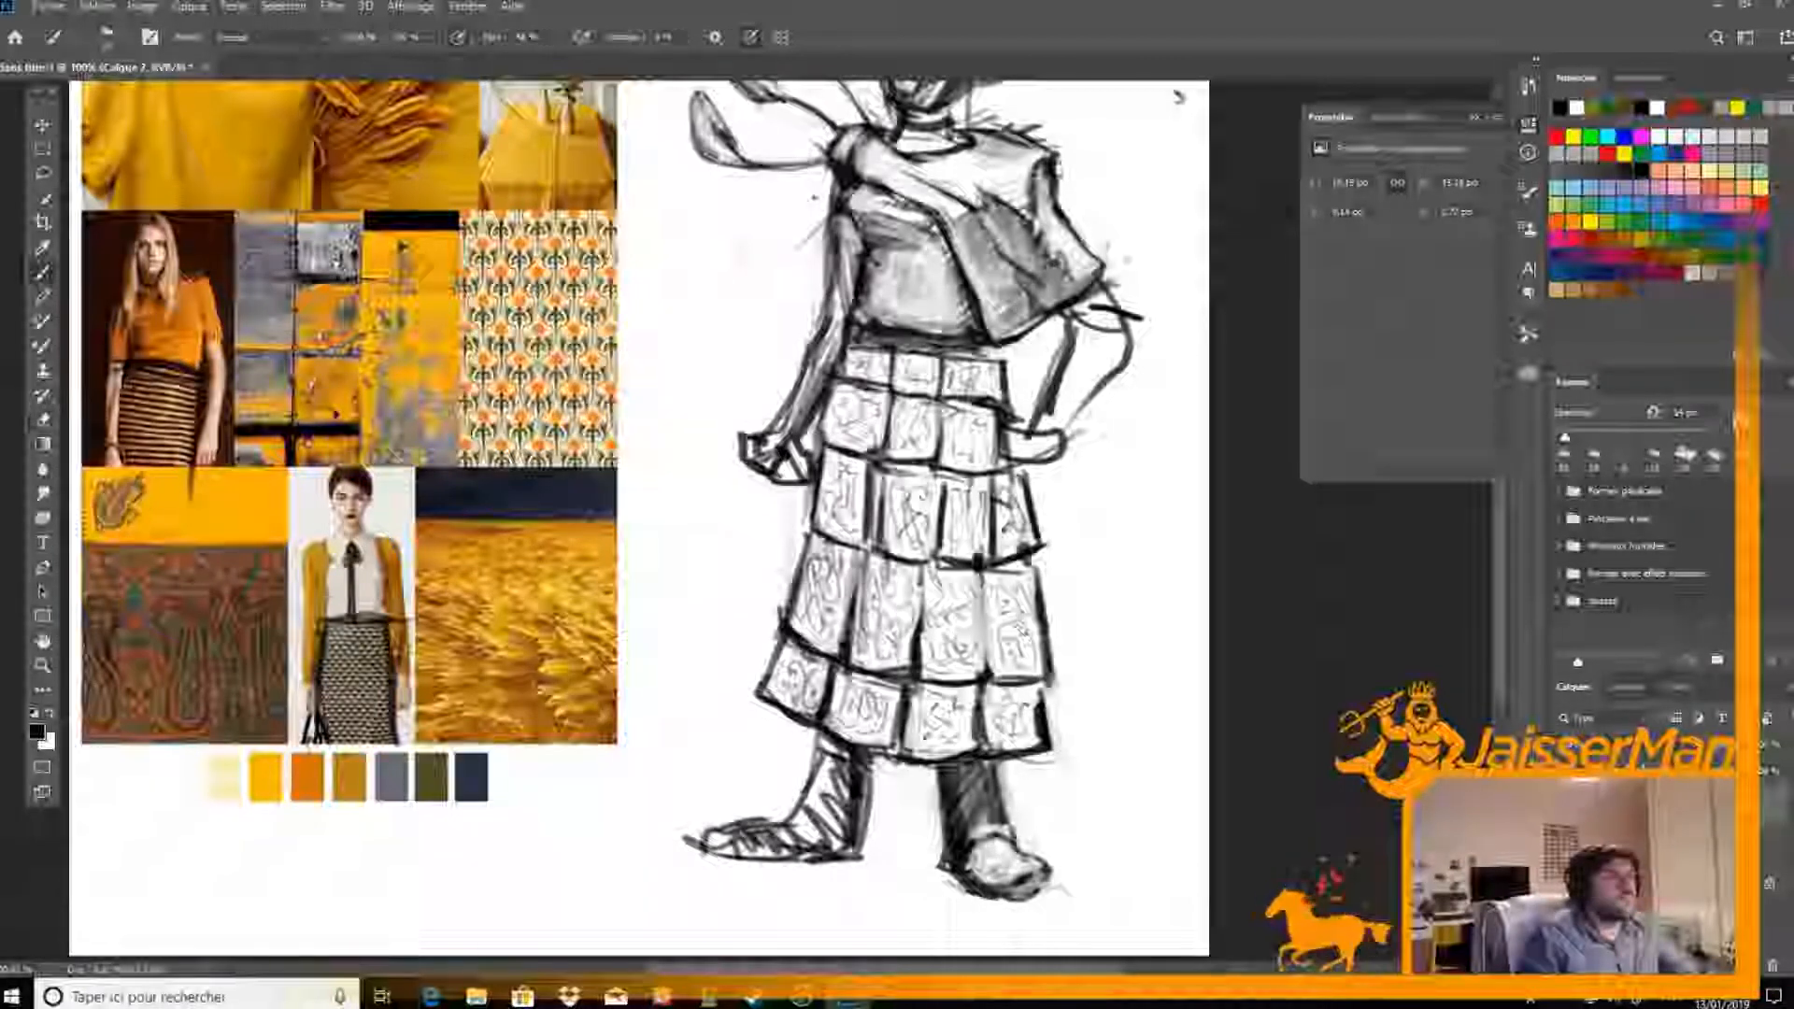
pyautogui.press('e')
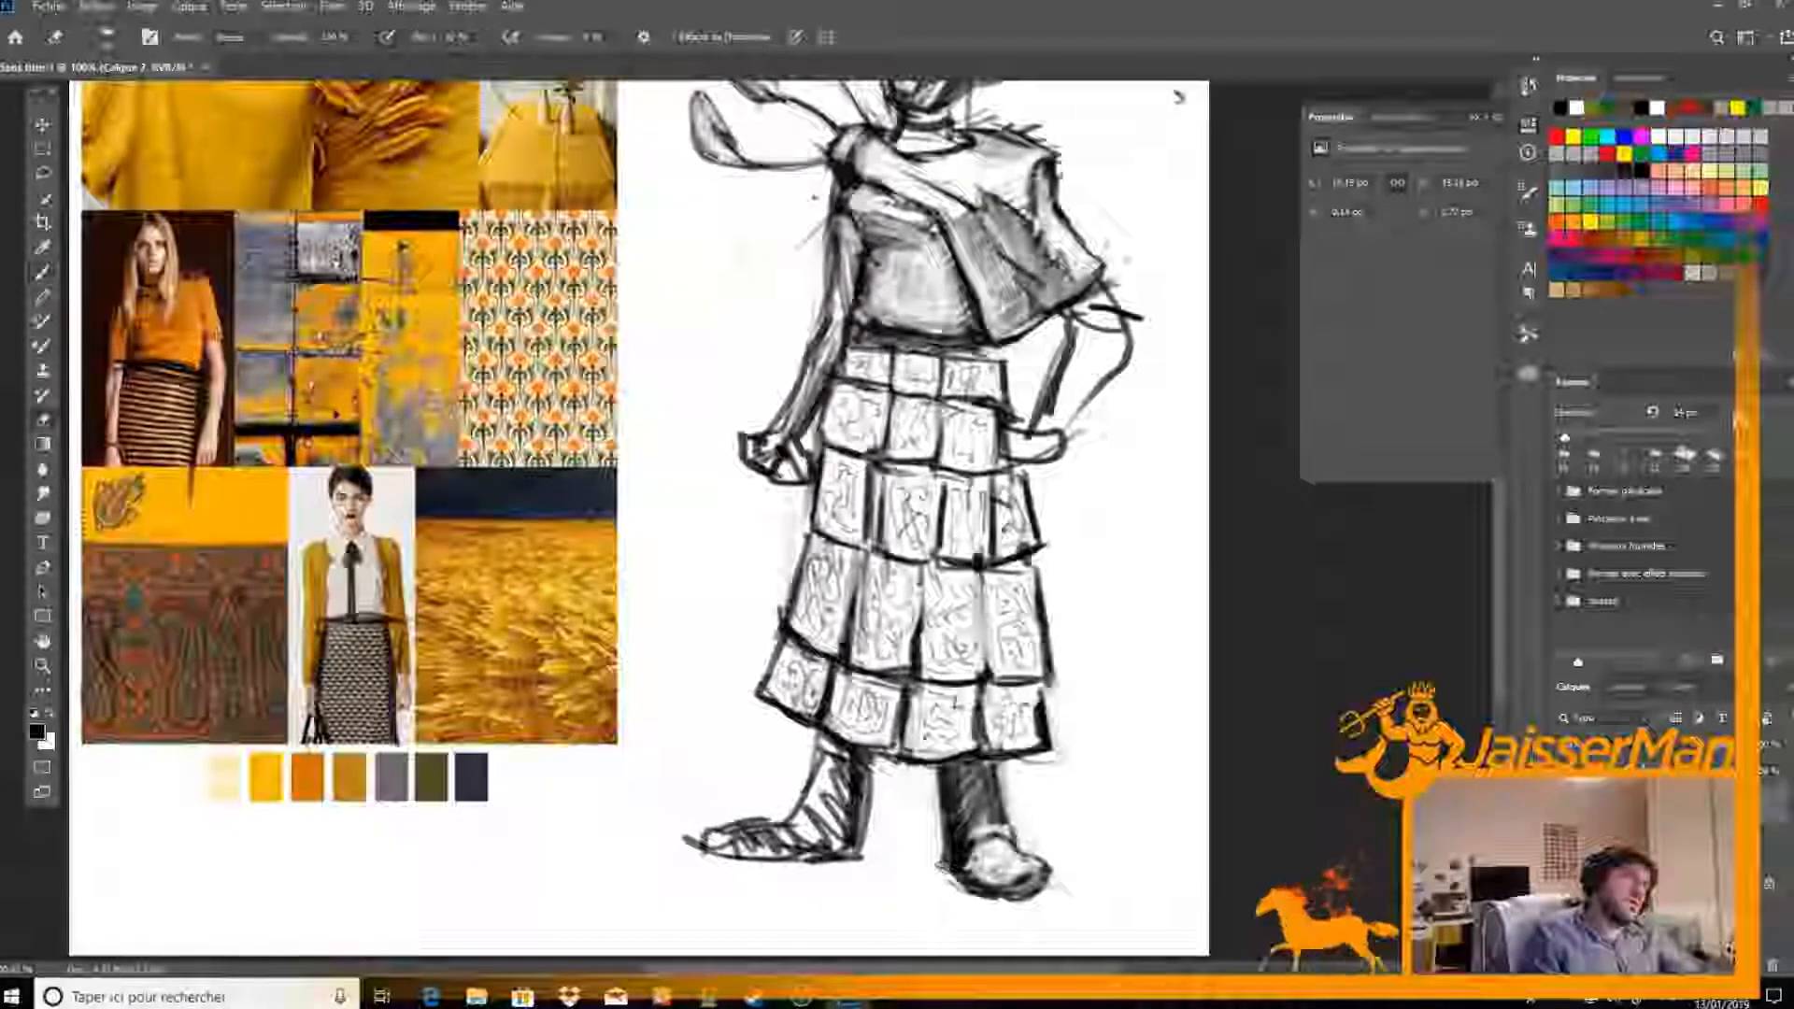
pyautogui.press('b')
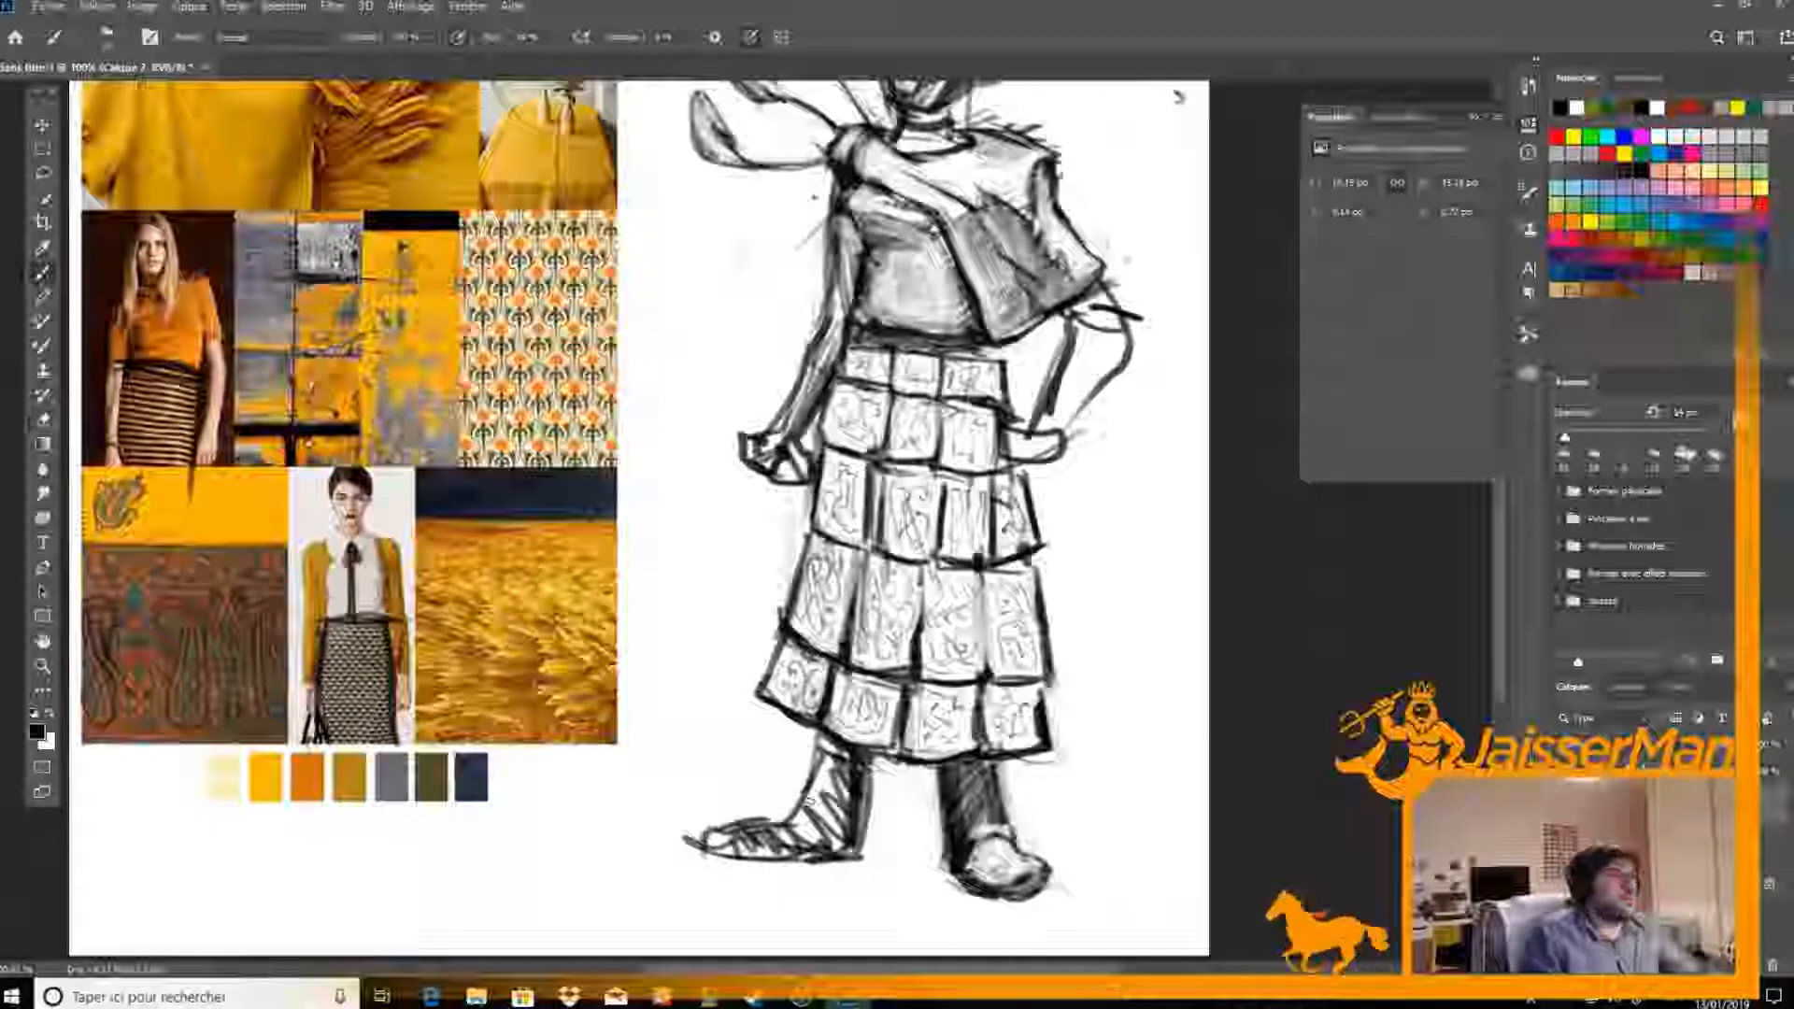
pyautogui.moveTo(821, 750); pyautogui.dragTo(843, 811)
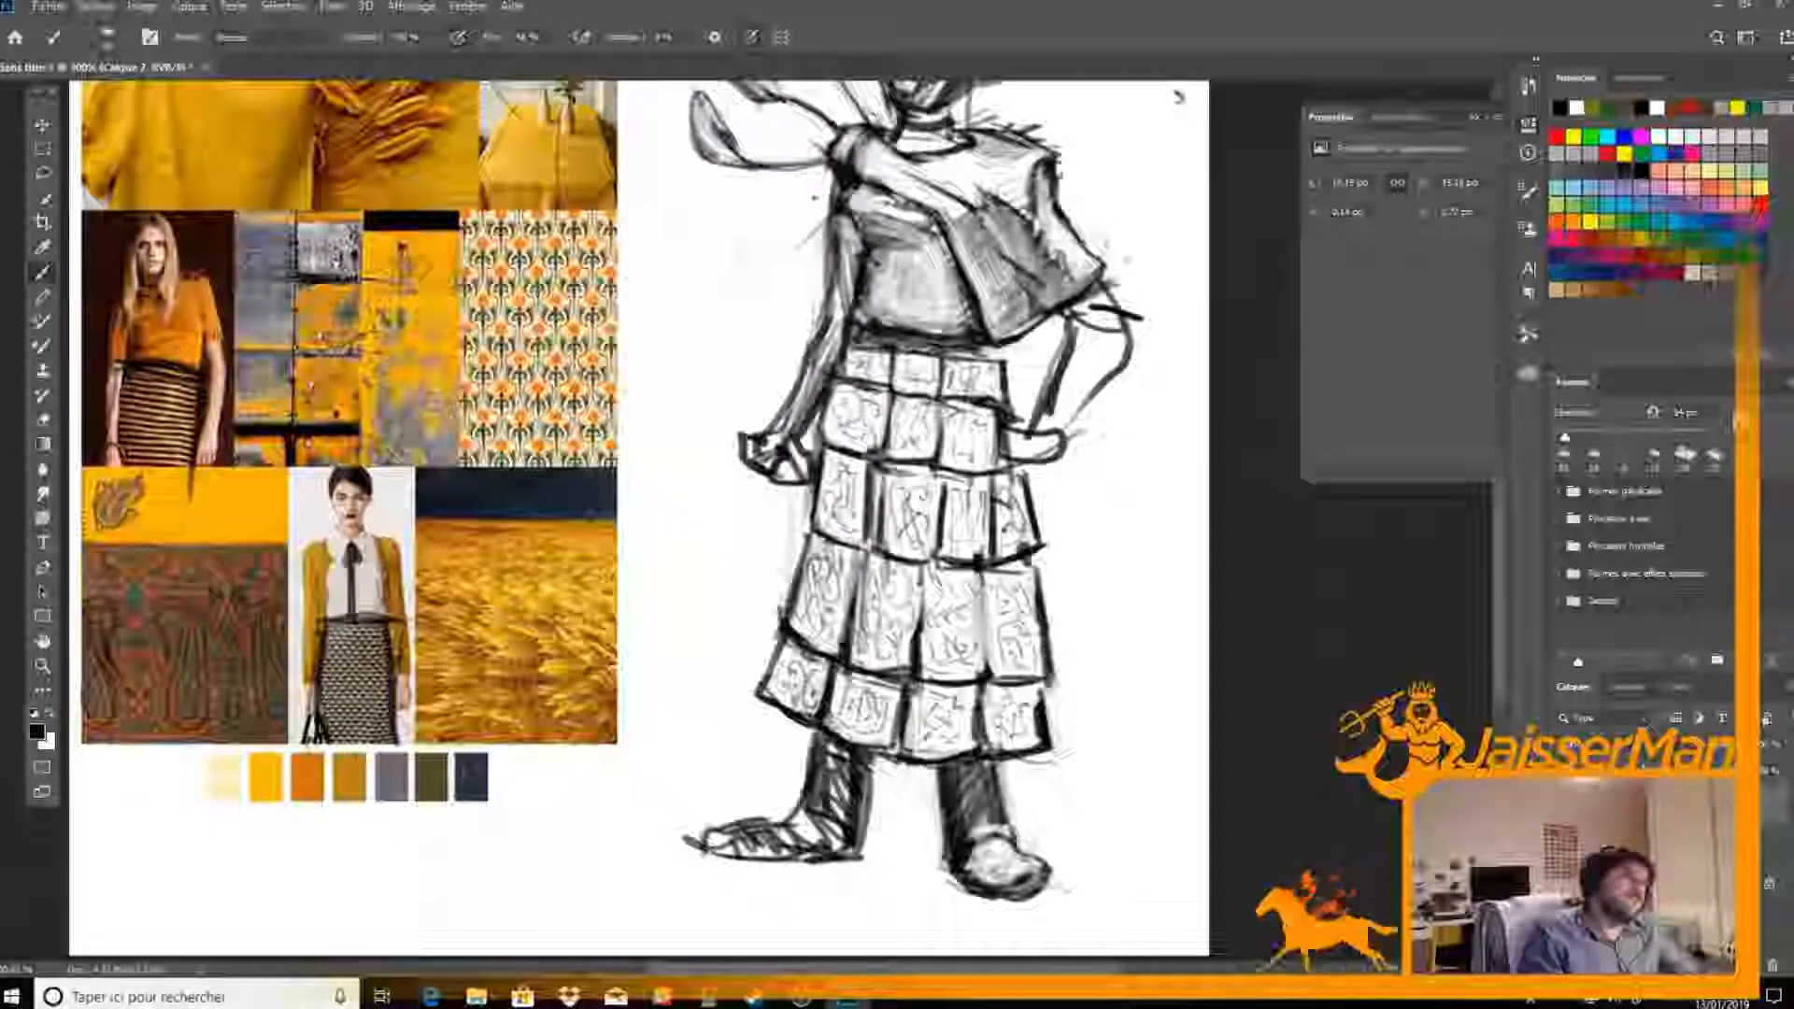
pyautogui.moveTo(861, 751); pyautogui.dragTo(858, 826)
pyautogui.press('e')
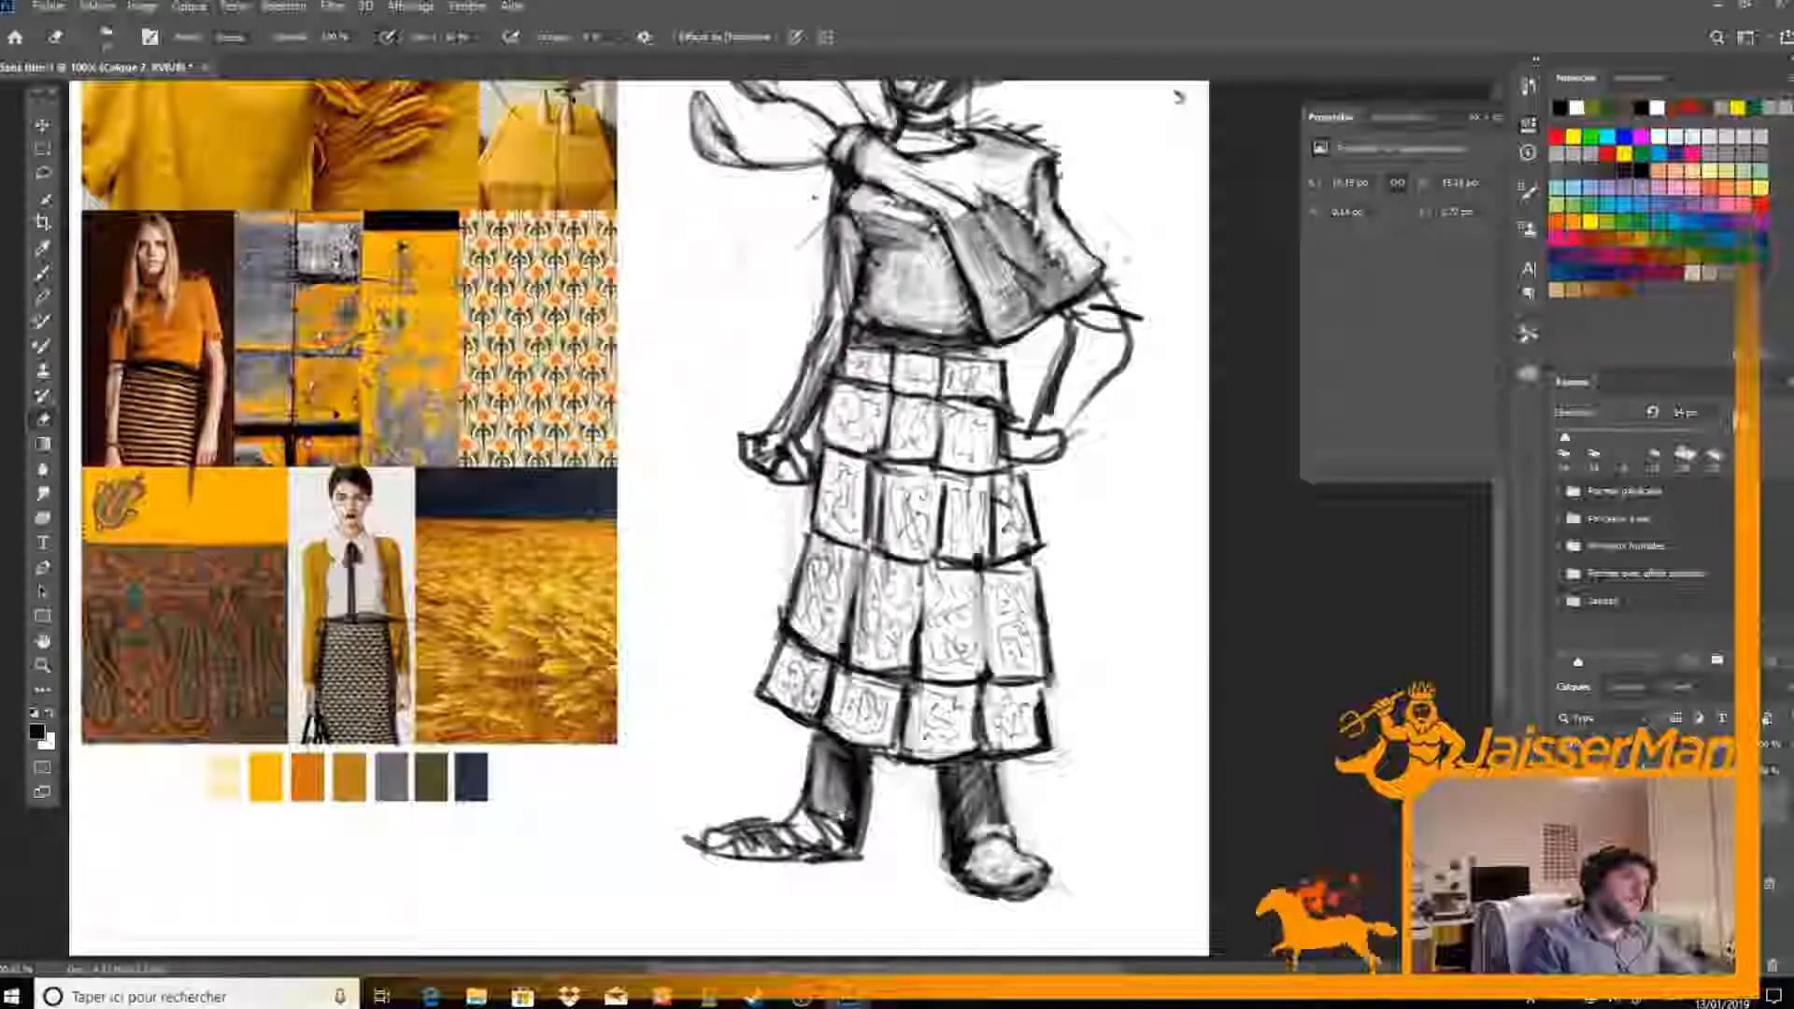
# Redraw the shoe beneath the newly shaded leg as a shorter dark boot, erasing its long pointed toe
pyautogui.press('b')
pyautogui.moveTo(728, 835)
pyautogui.mouseDown()
pyautogui.moveTo(760, 830)
pyautogui.moveTo(795, 869)
pyautogui.moveTo(843, 856)
pyautogui.moveTo(710, 847)
pyautogui.moveTo(725, 828)
pyautogui.moveTo(776, 869)
pyautogui.moveTo(868, 858)
pyautogui.moveTo(753, 842)
pyautogui.moveTo(763, 853)
pyautogui.mouseUp()
pyautogui.press('e')
pyautogui.press('b')
pyautogui.press('e')
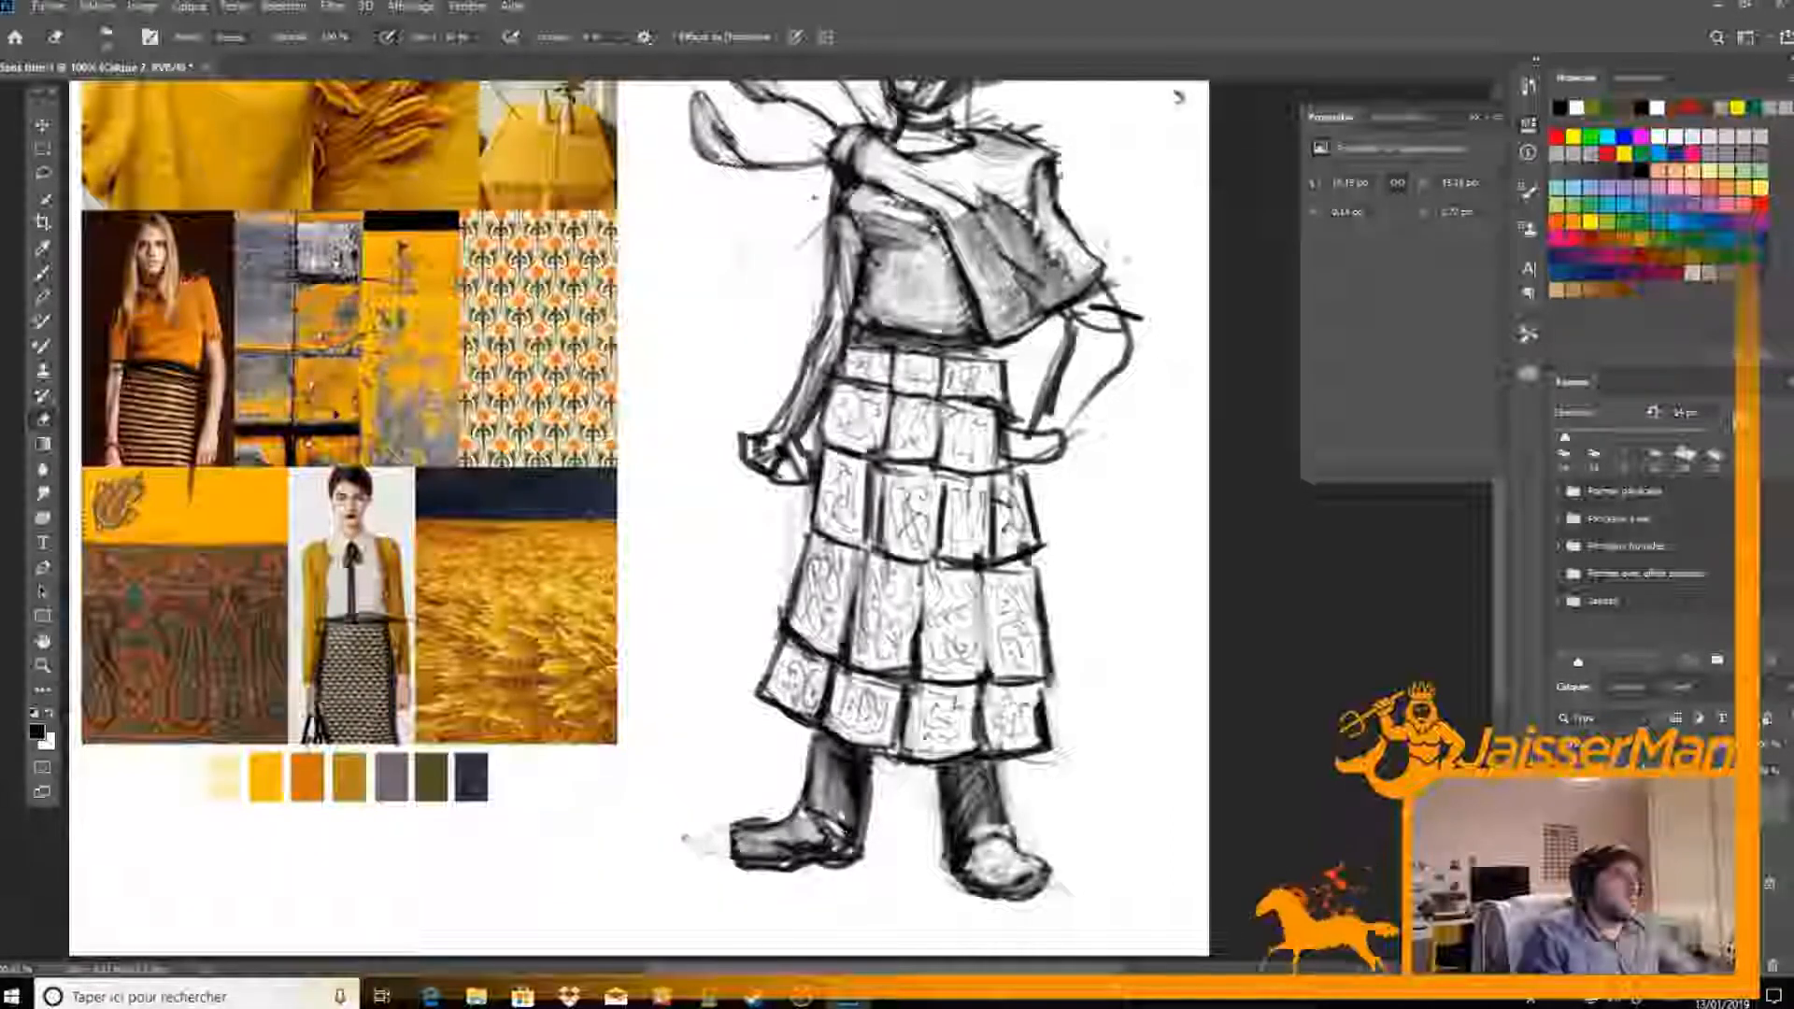
# Erase highlights into the same leg, refine the boot's ankle folds and clean up leftover marks by the toe
pyautogui.moveTo(844, 766); pyautogui.dragTo(828, 804)
pyautogui.press('b')
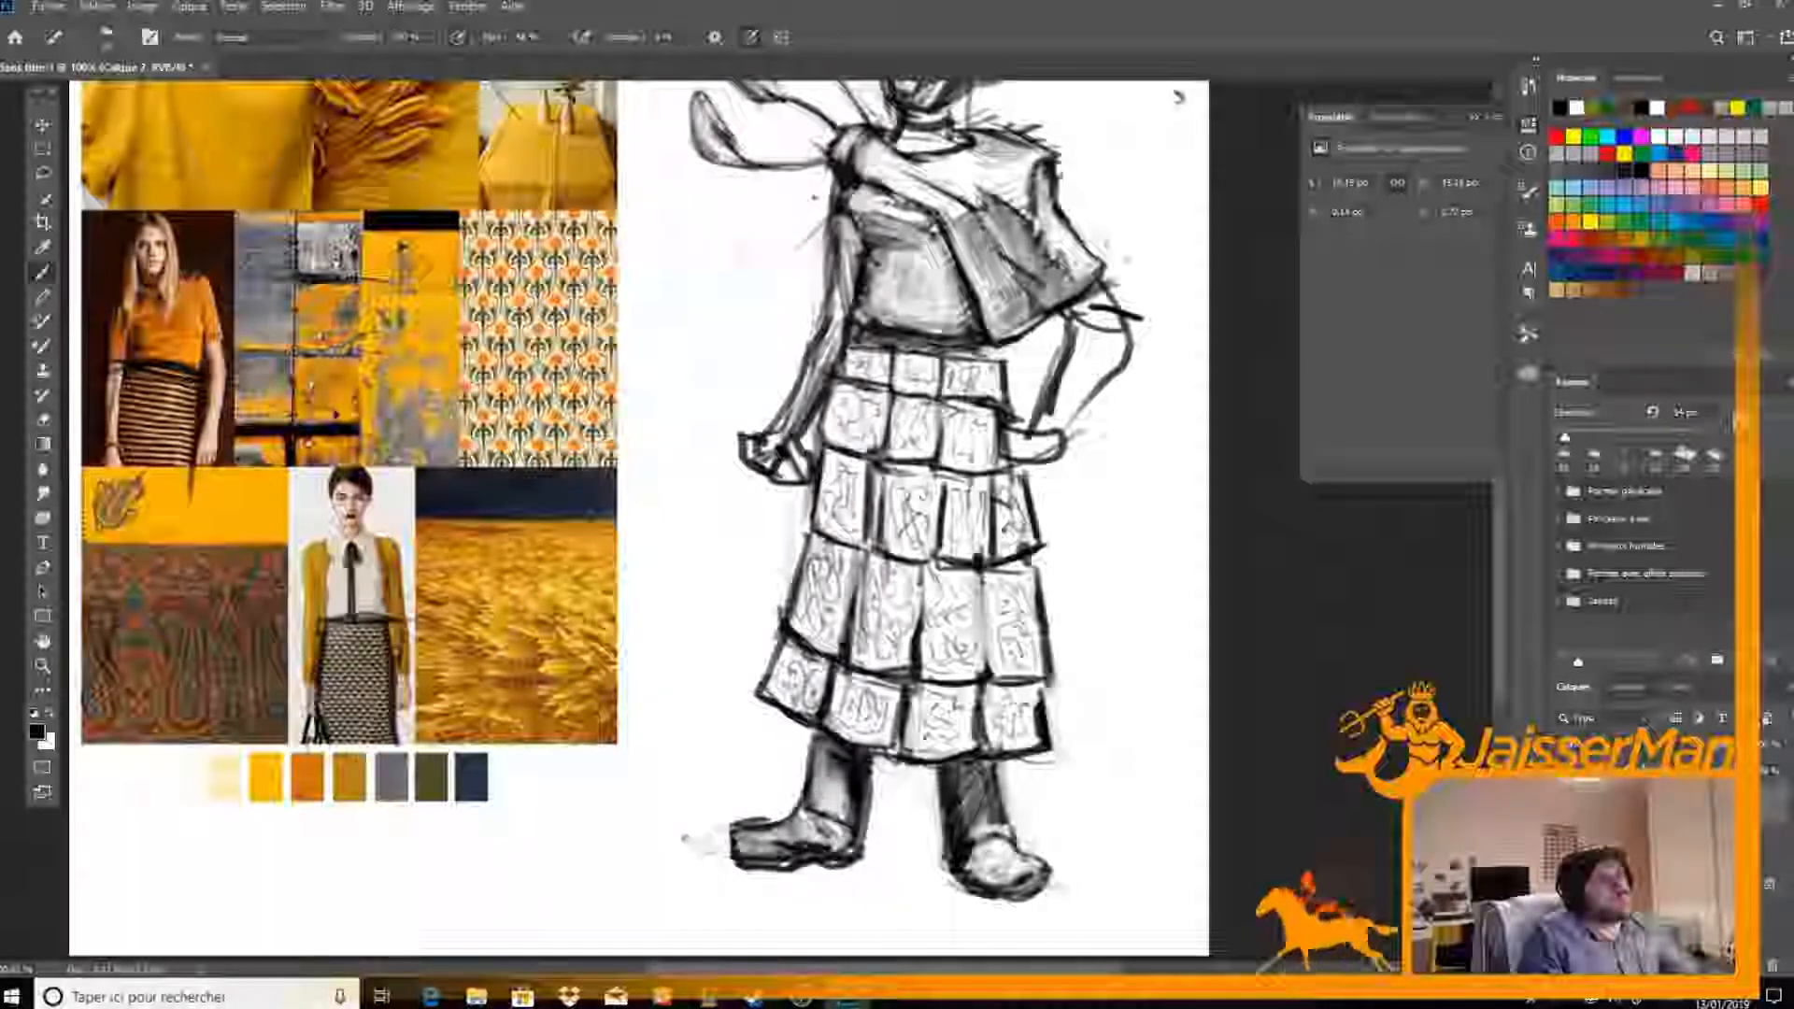
pyautogui.press('e')
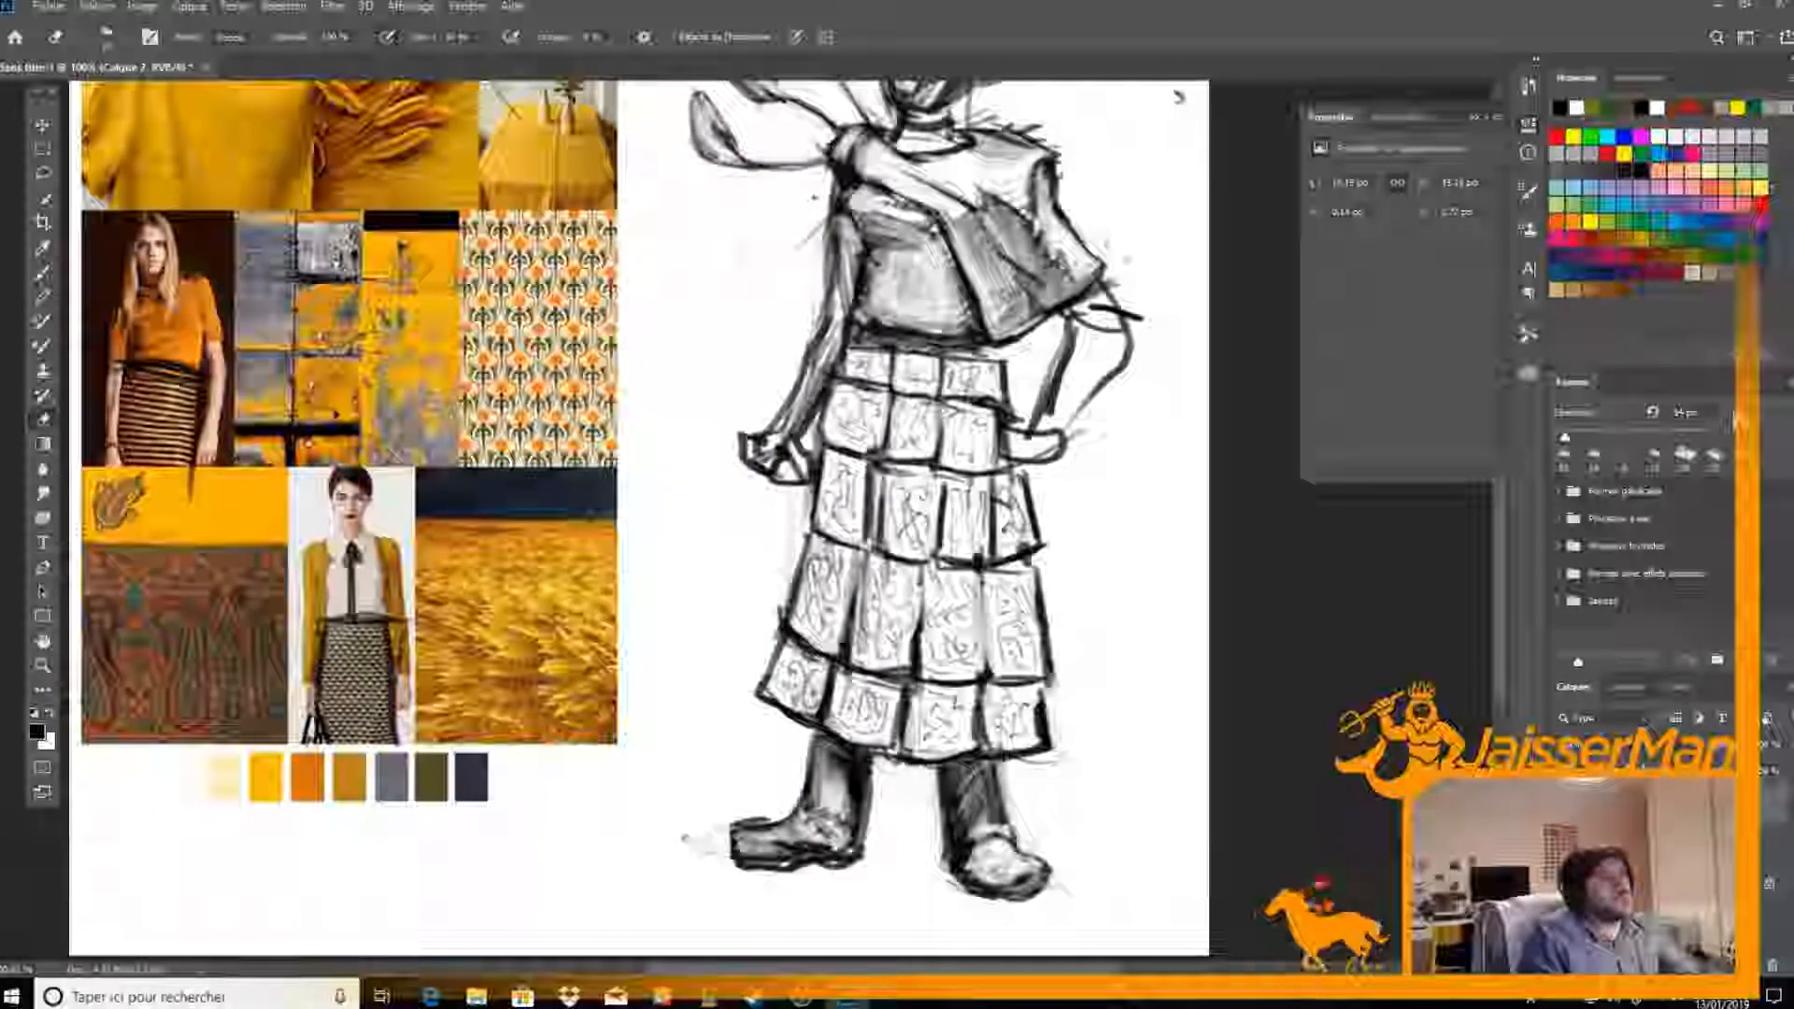
pyautogui.press('b')
pyautogui.press('e')
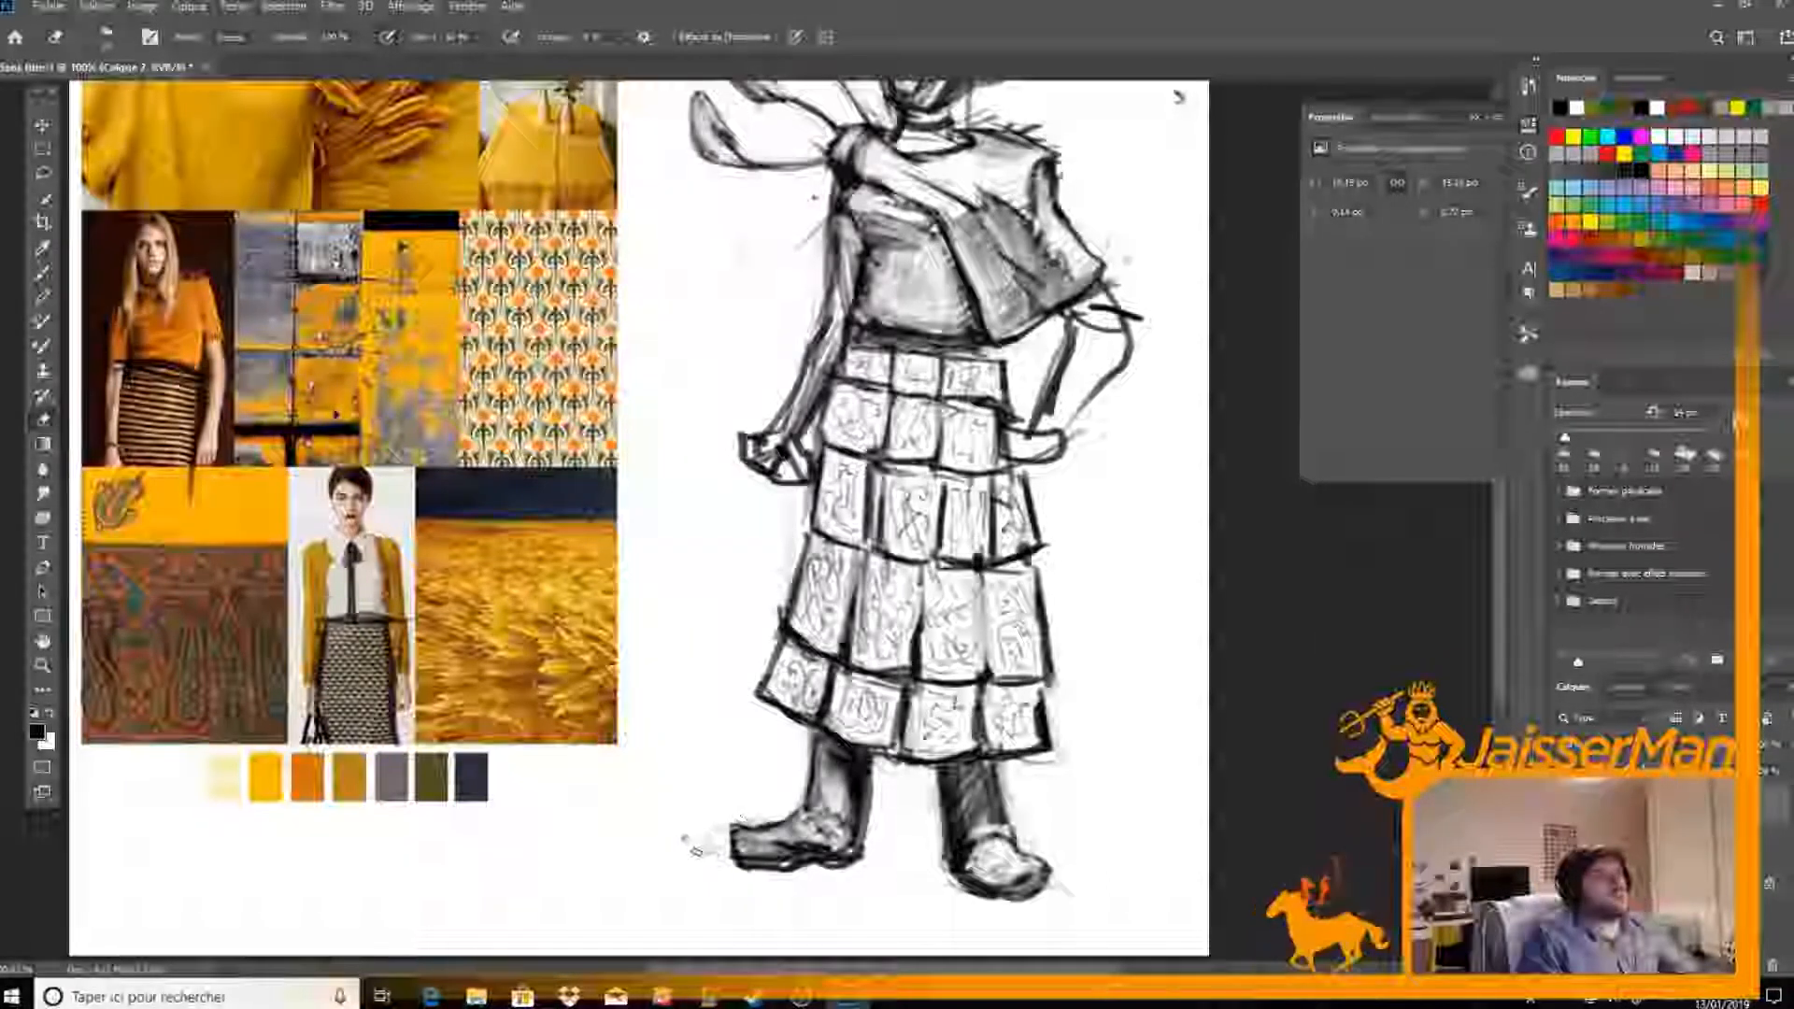
pyautogui.press('b')
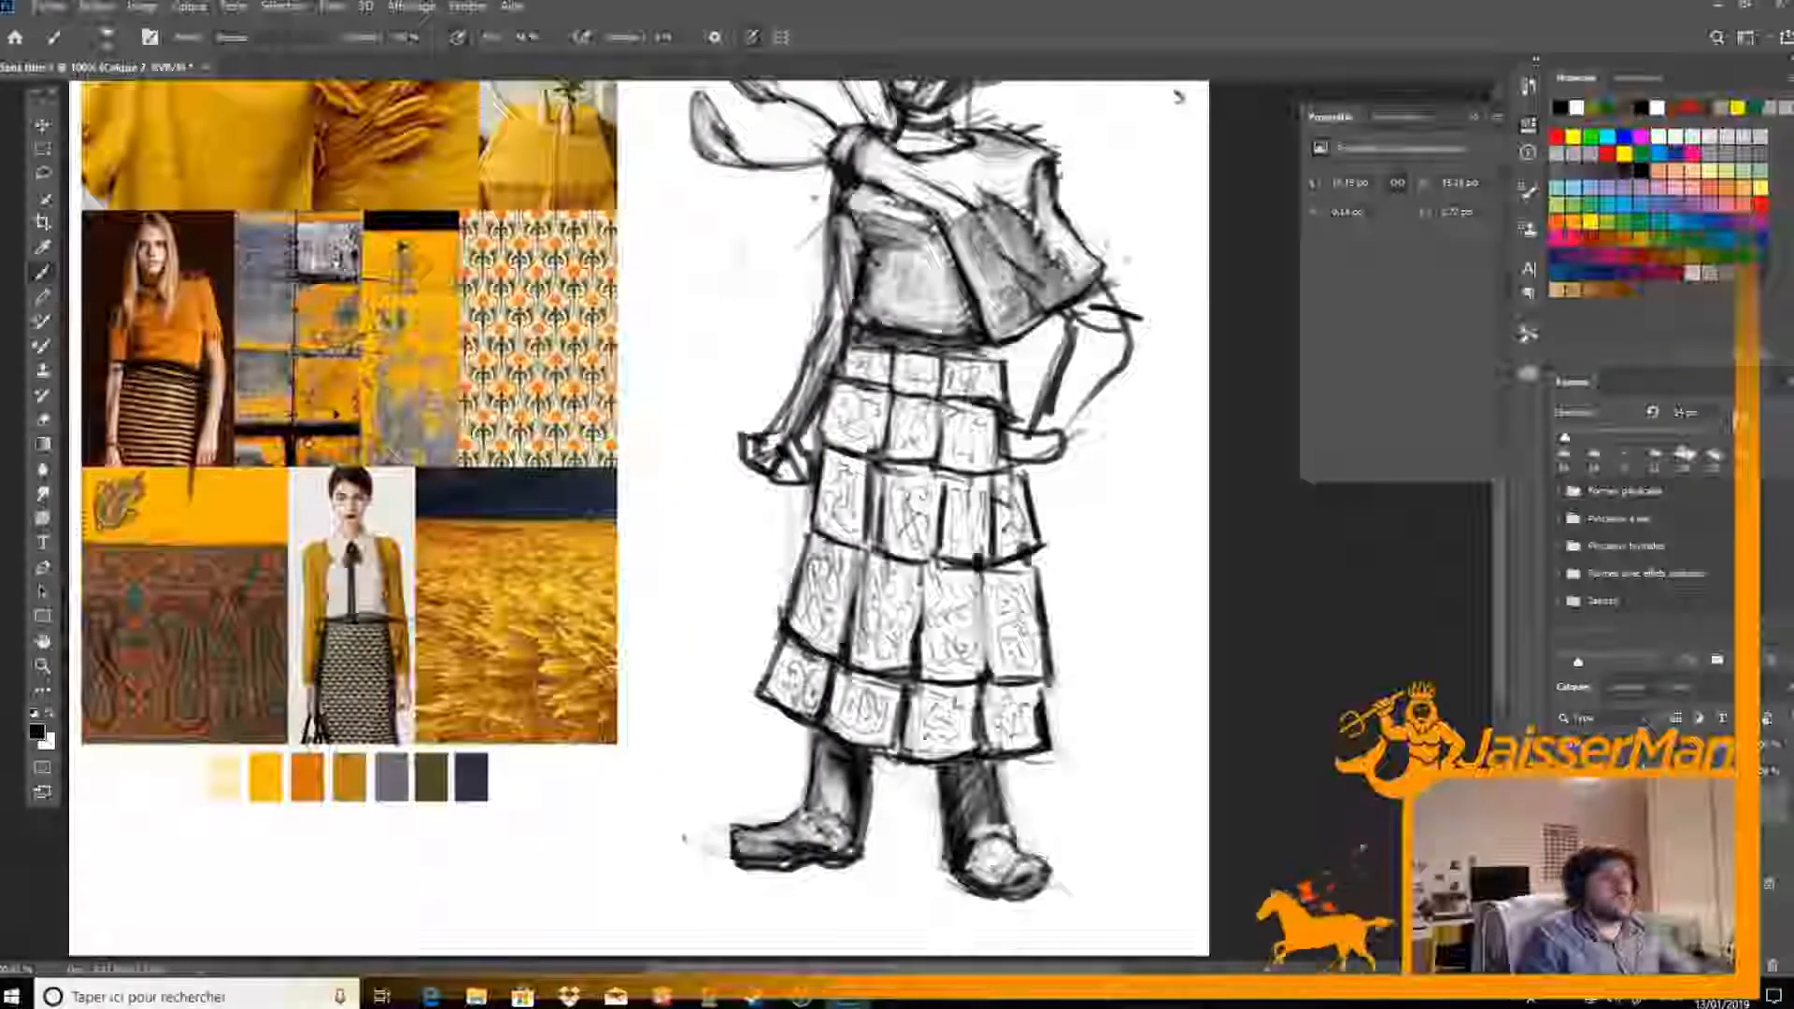
pyautogui.press('e')
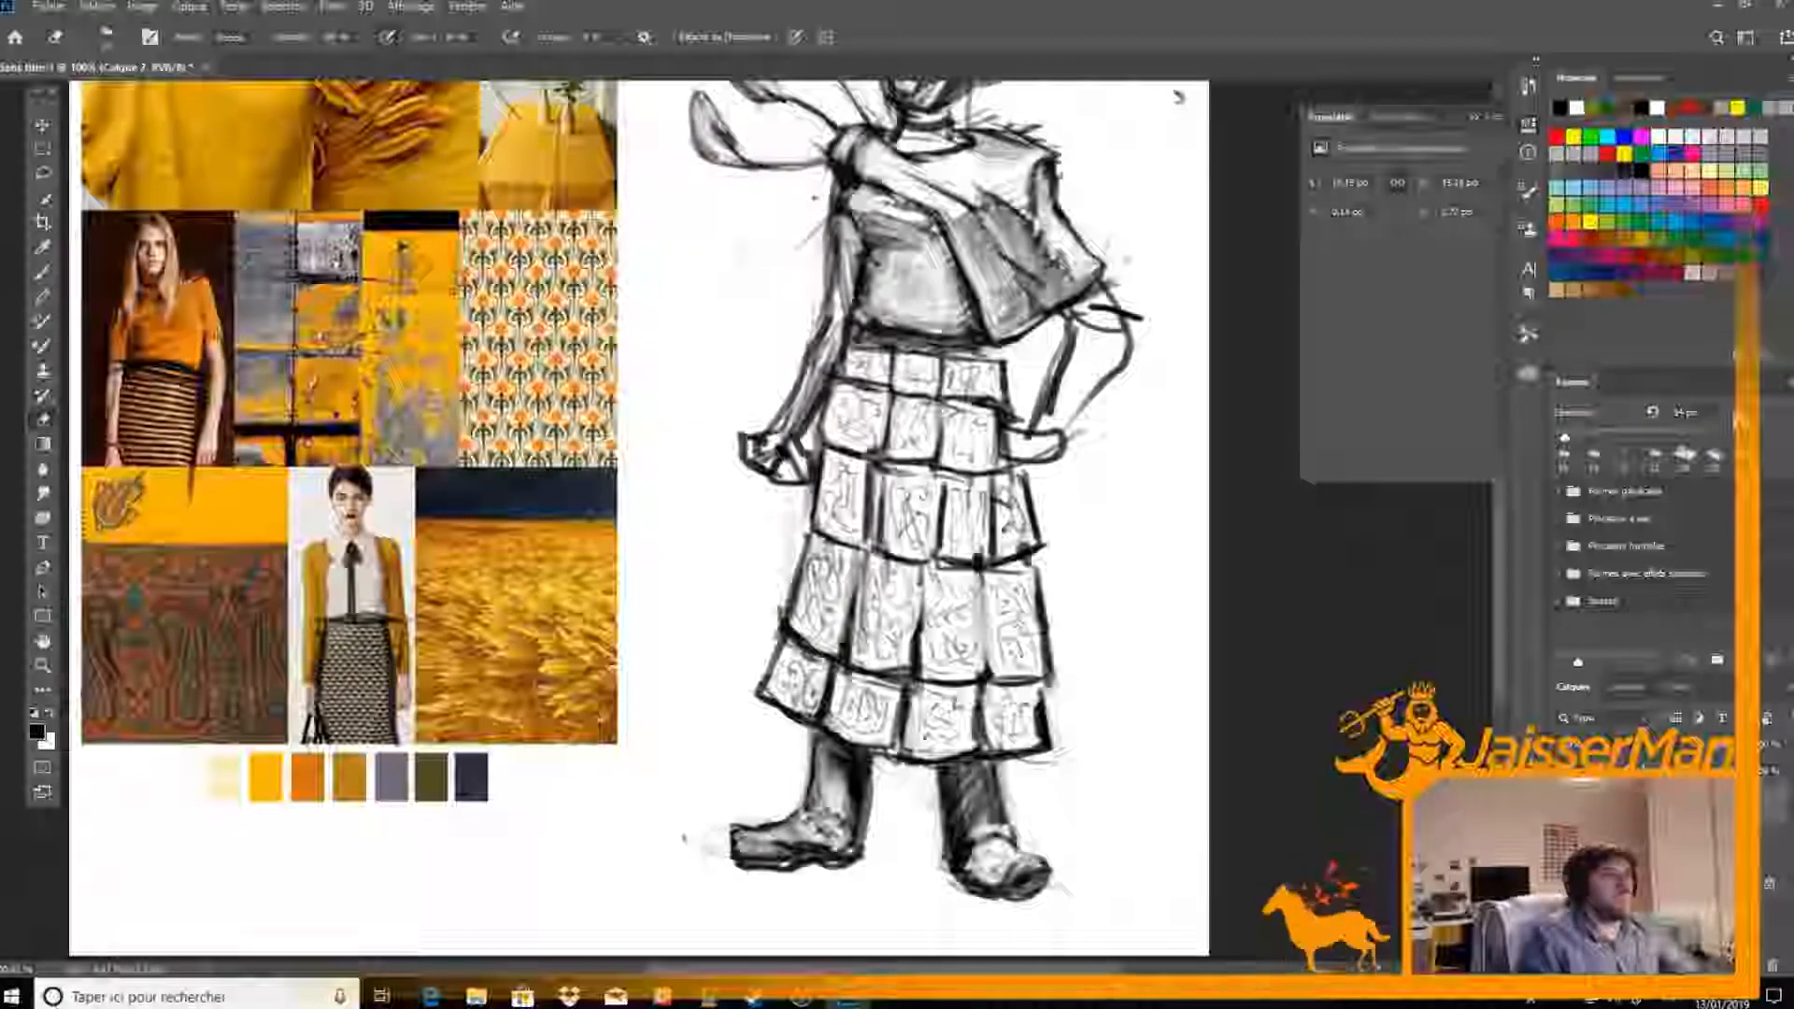
# Refine the boot on the hand-on-hip side with darker ankle and instep lines, erasing and redrawing its details
pyautogui.press('b')
pyautogui.moveTo(969, 859)
pyautogui.mouseDown()
pyautogui.moveTo(1034, 849)
pyautogui.moveTo(1011, 797)
pyautogui.moveTo(1025, 844)
pyautogui.moveTo(1011, 832)
pyautogui.moveTo(1003, 770)
pyautogui.moveTo(1007, 826)
pyautogui.mouseUp()
pyautogui.press('e')
pyautogui.press('b')
pyautogui.press('e')
pyautogui.press('b')
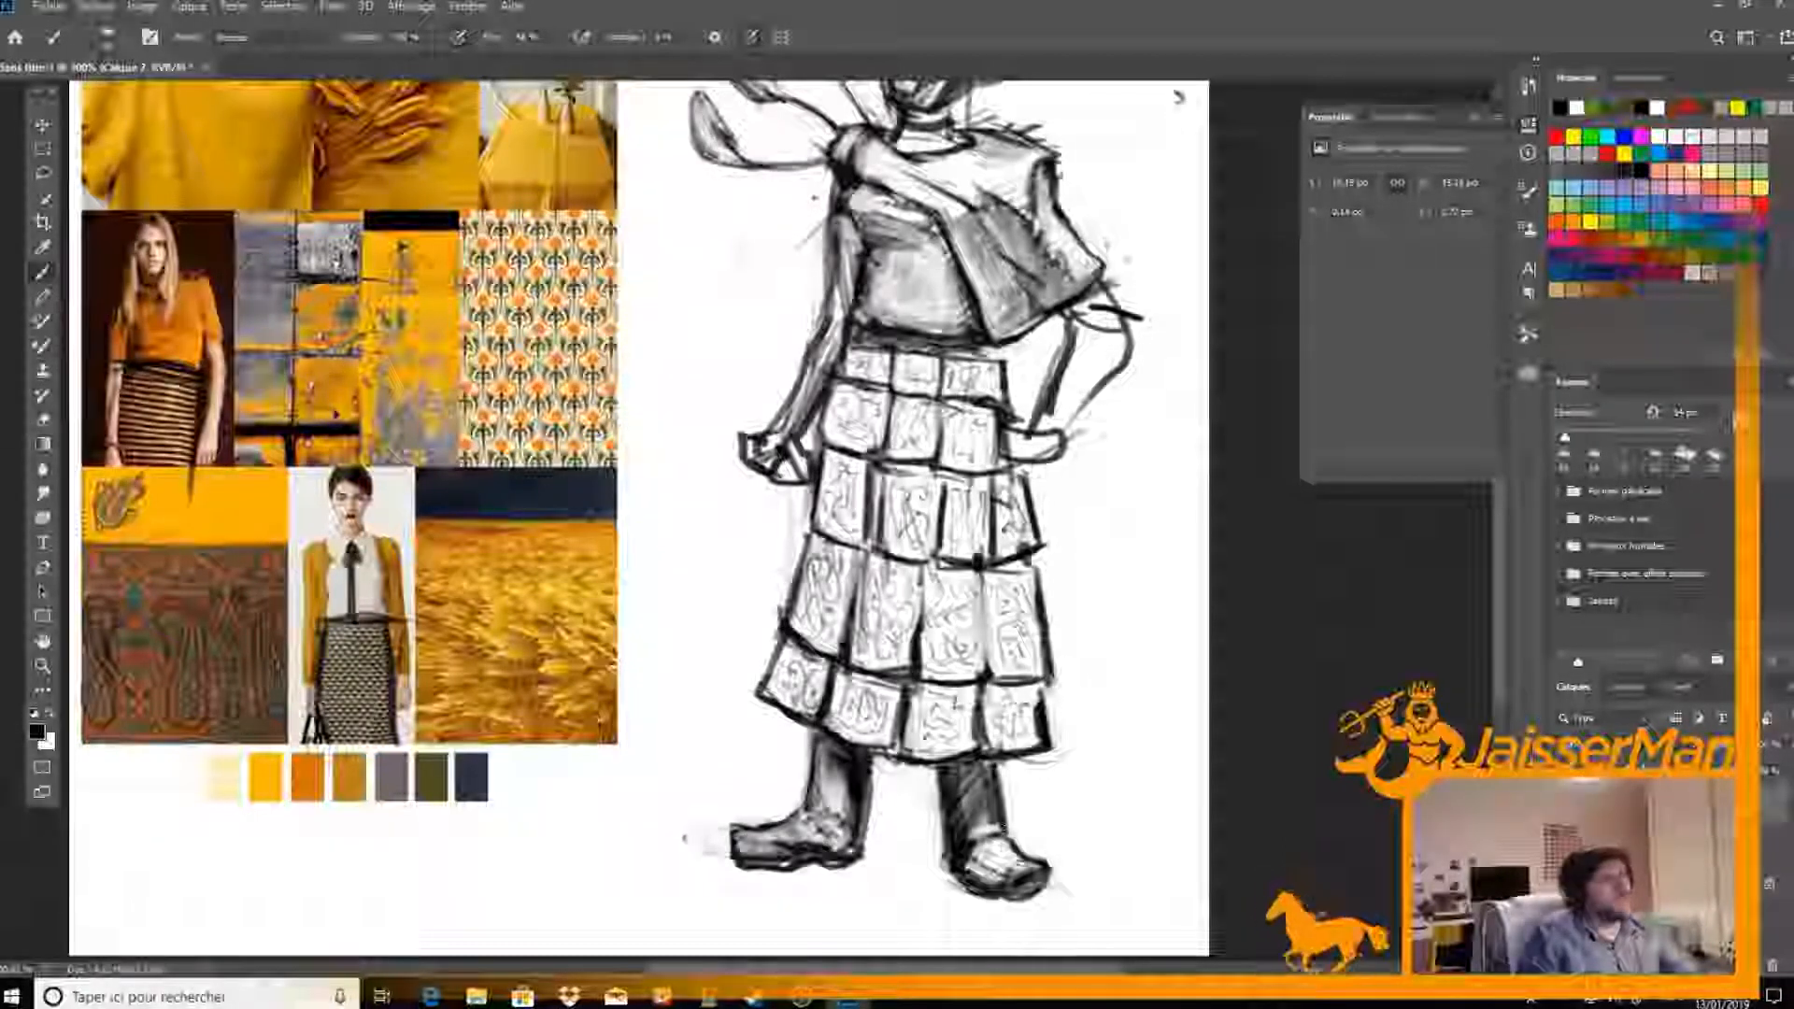
pyautogui.press('e')
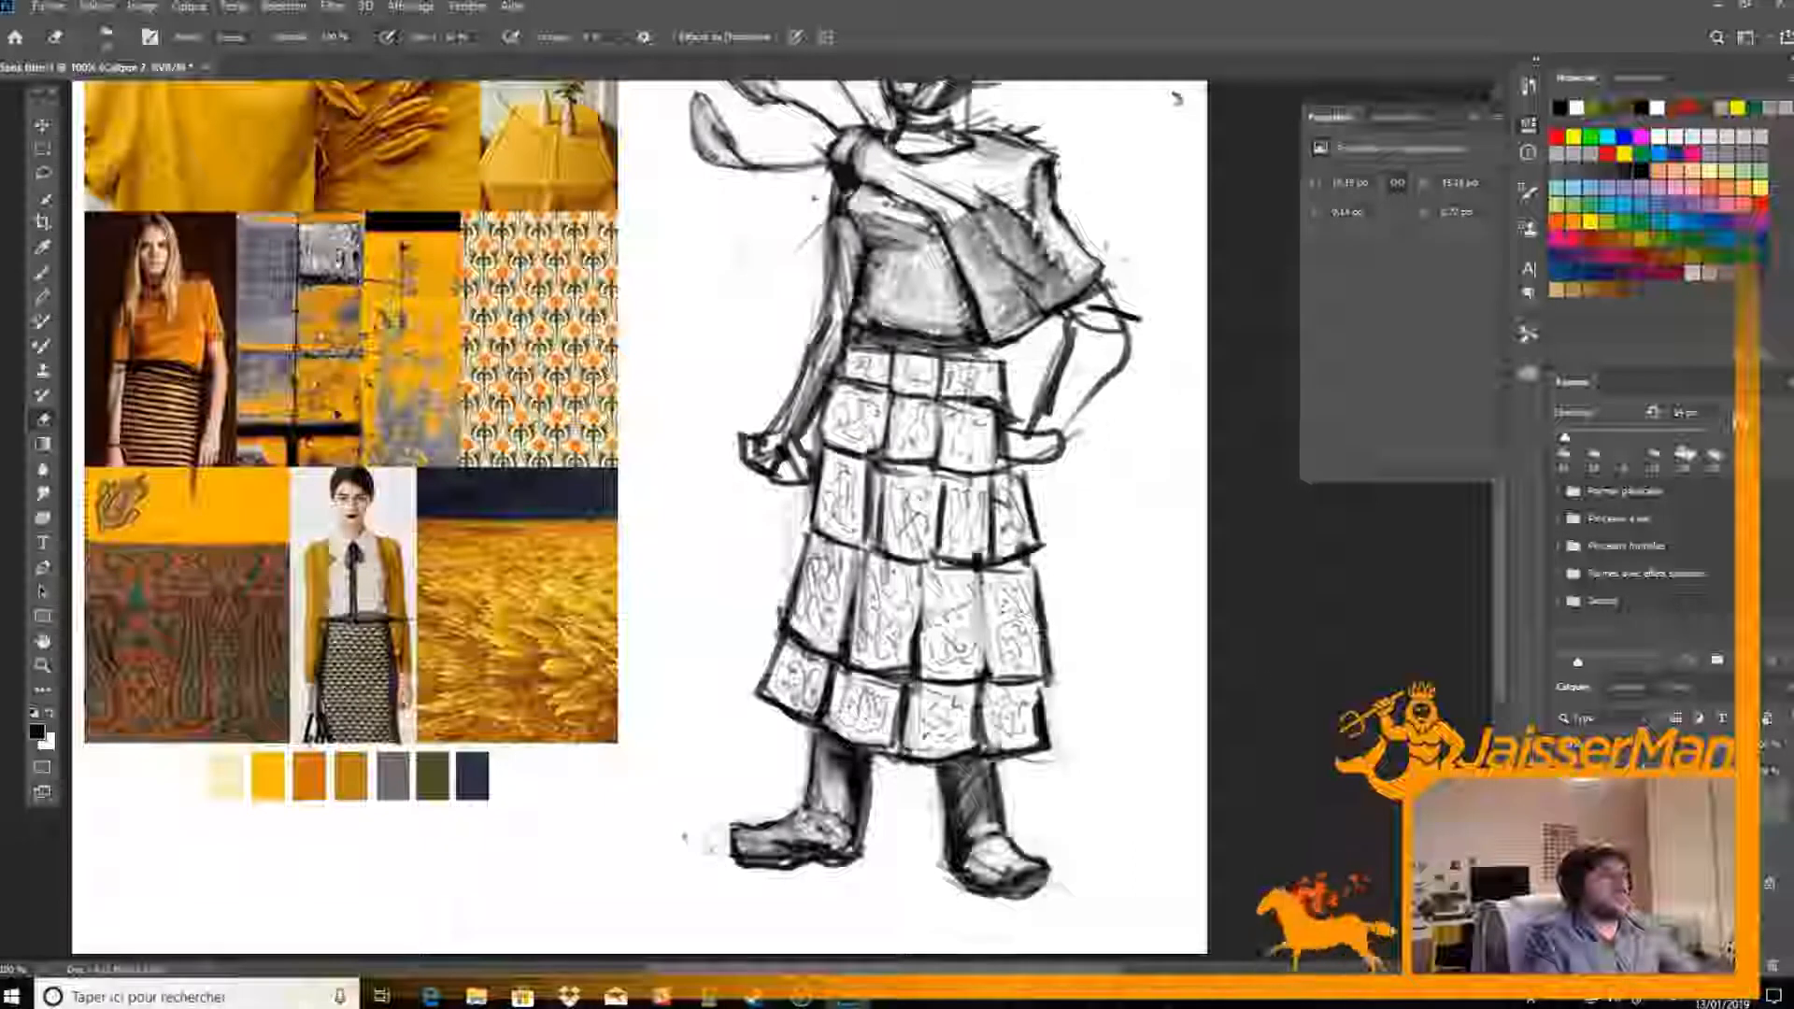
# Shade the forearm on the hand-on-hip side dark and clean up its outer edge
pyautogui.hotkey('ctrl', '-')
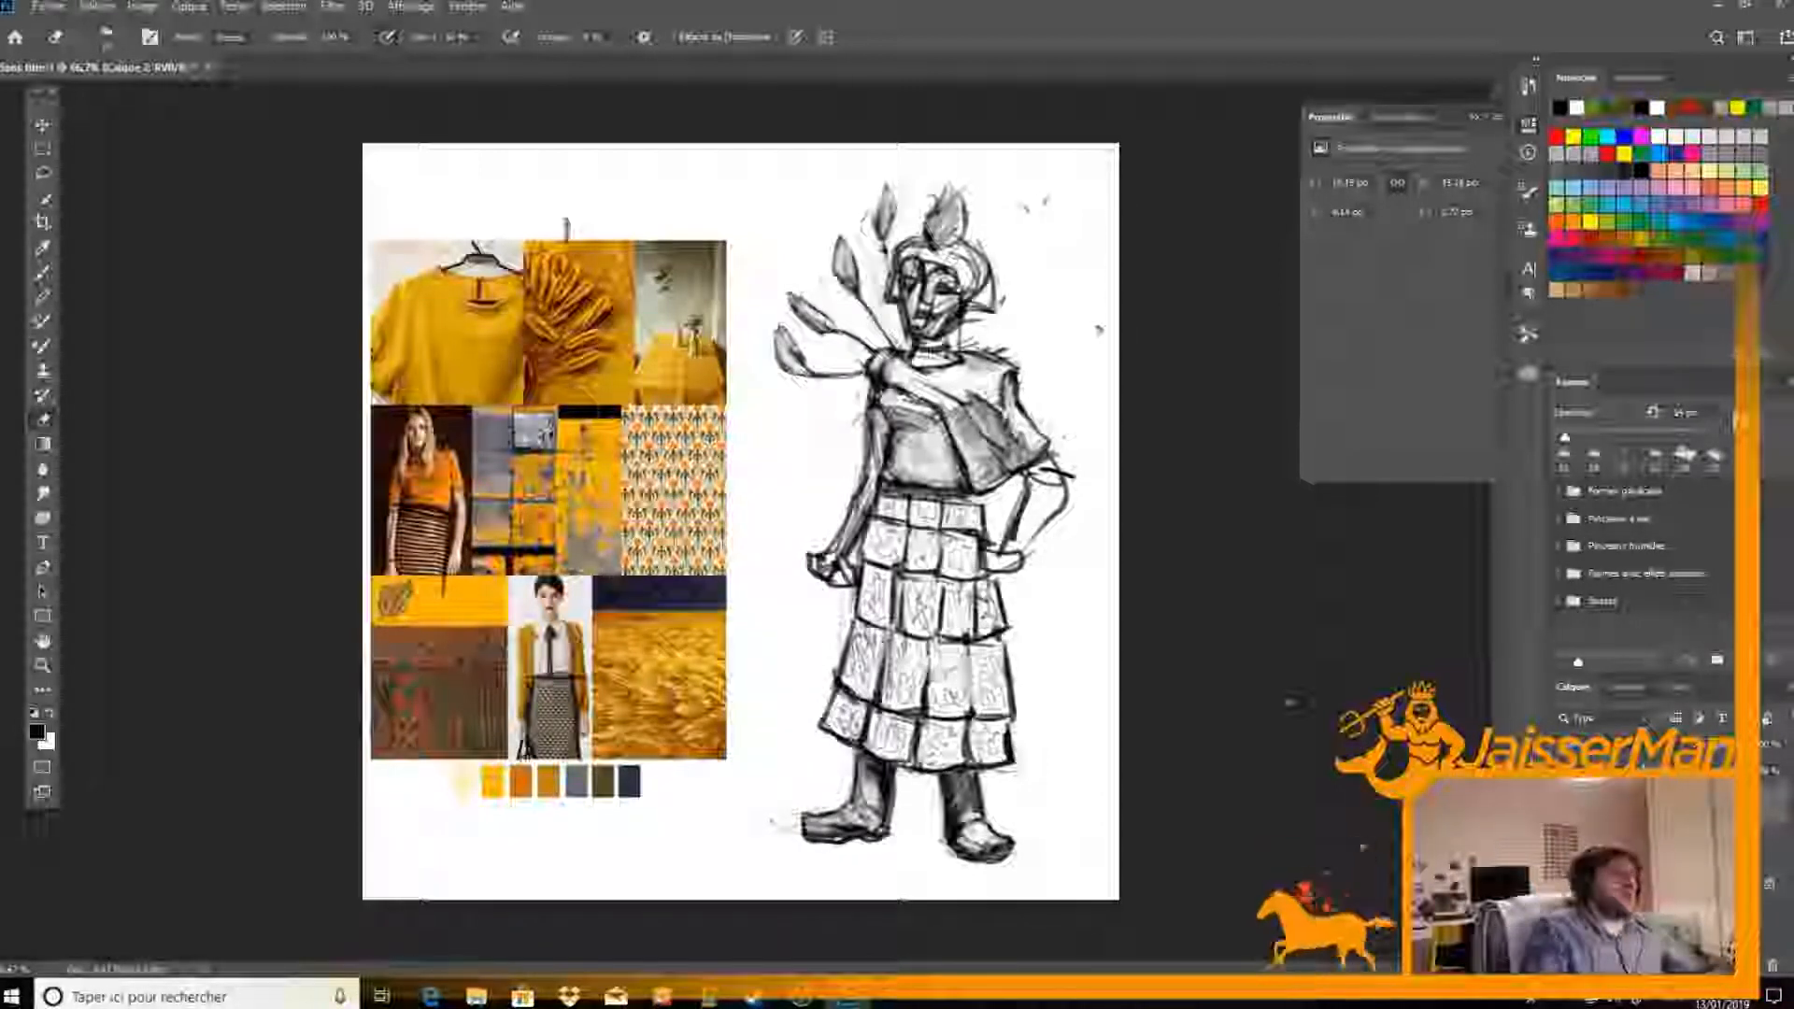
pyautogui.press('b')
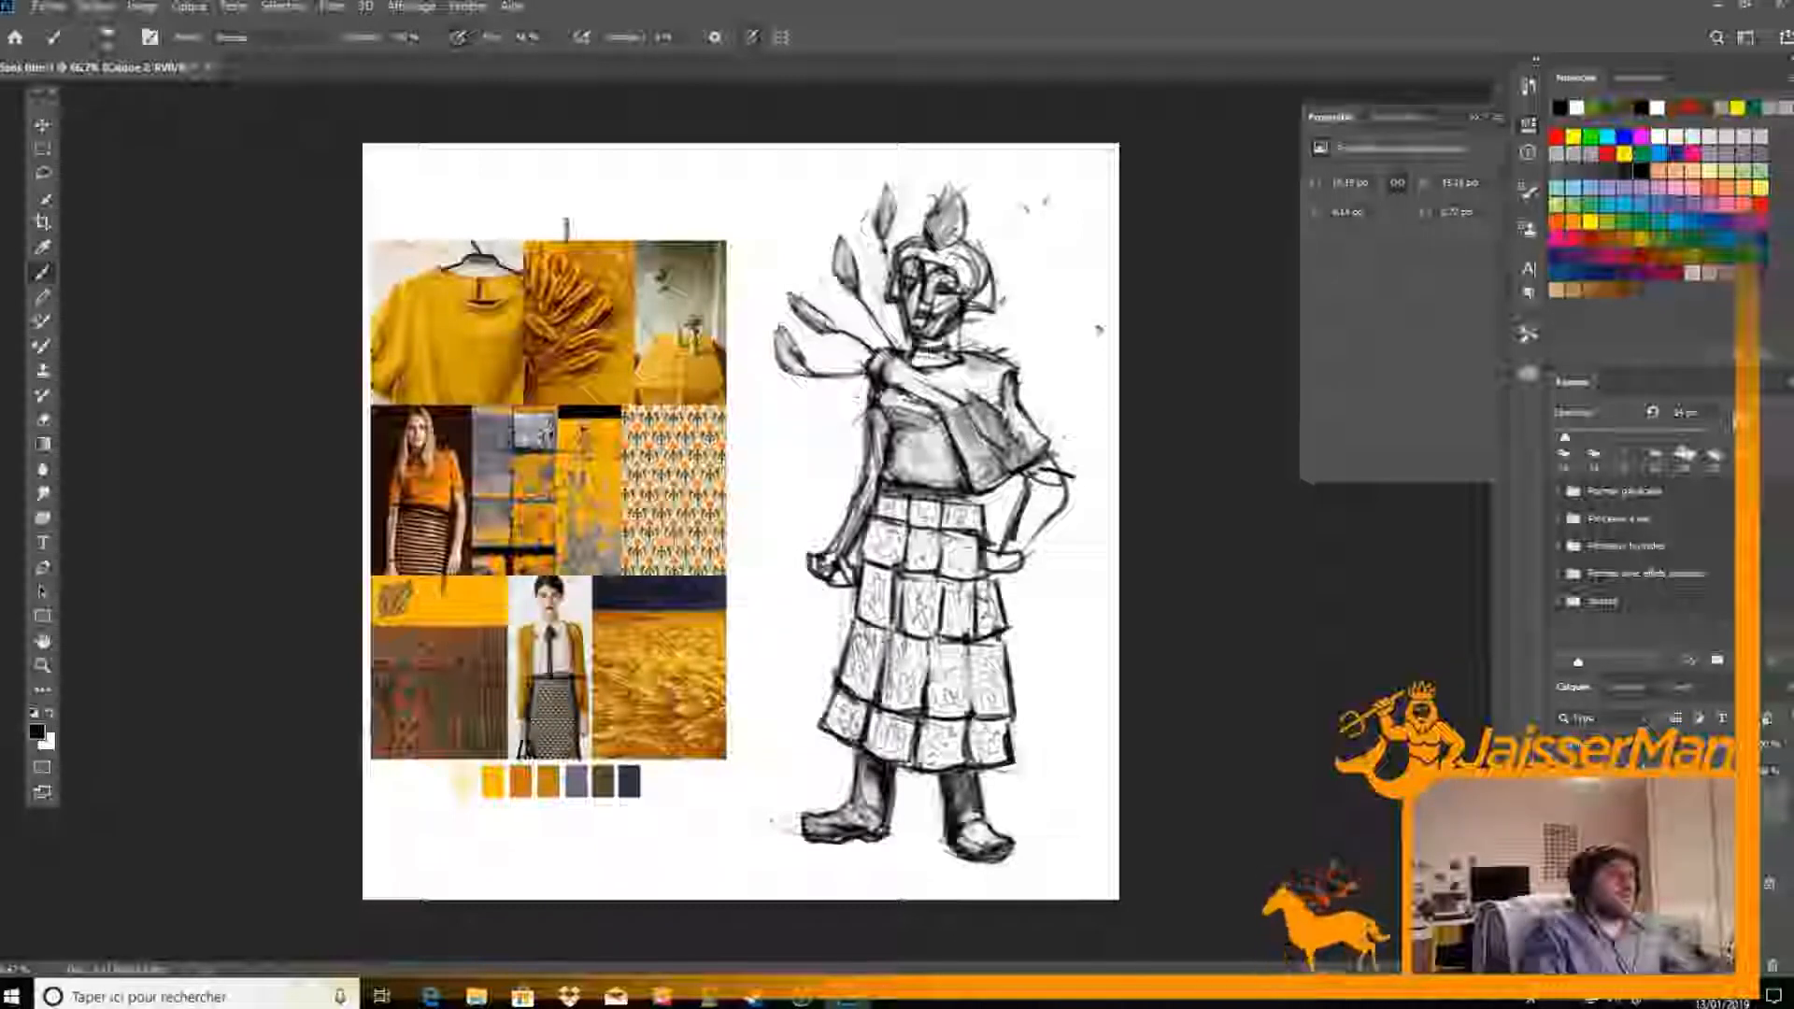
pyautogui.moveTo(1032, 500)
pyautogui.mouseDown()
pyautogui.moveTo(1006, 552)
pyautogui.moveTo(1019, 540)
pyautogui.mouseUp()
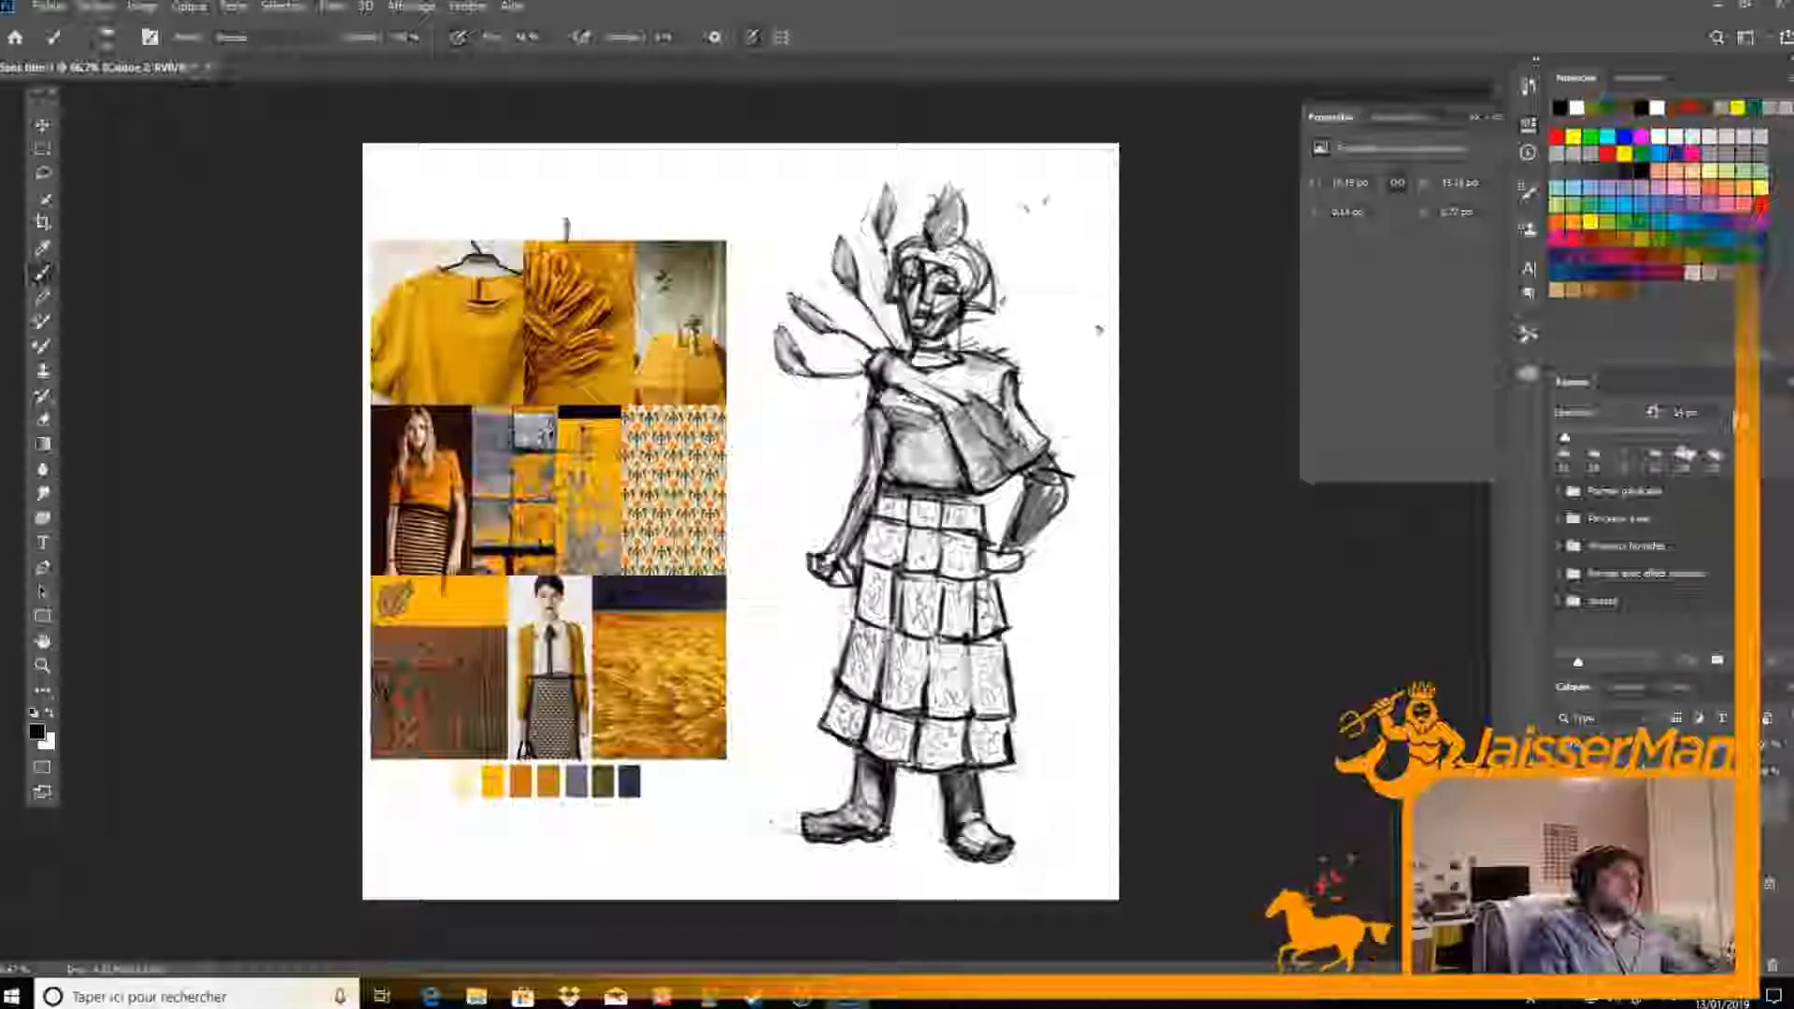
pyautogui.press('e')
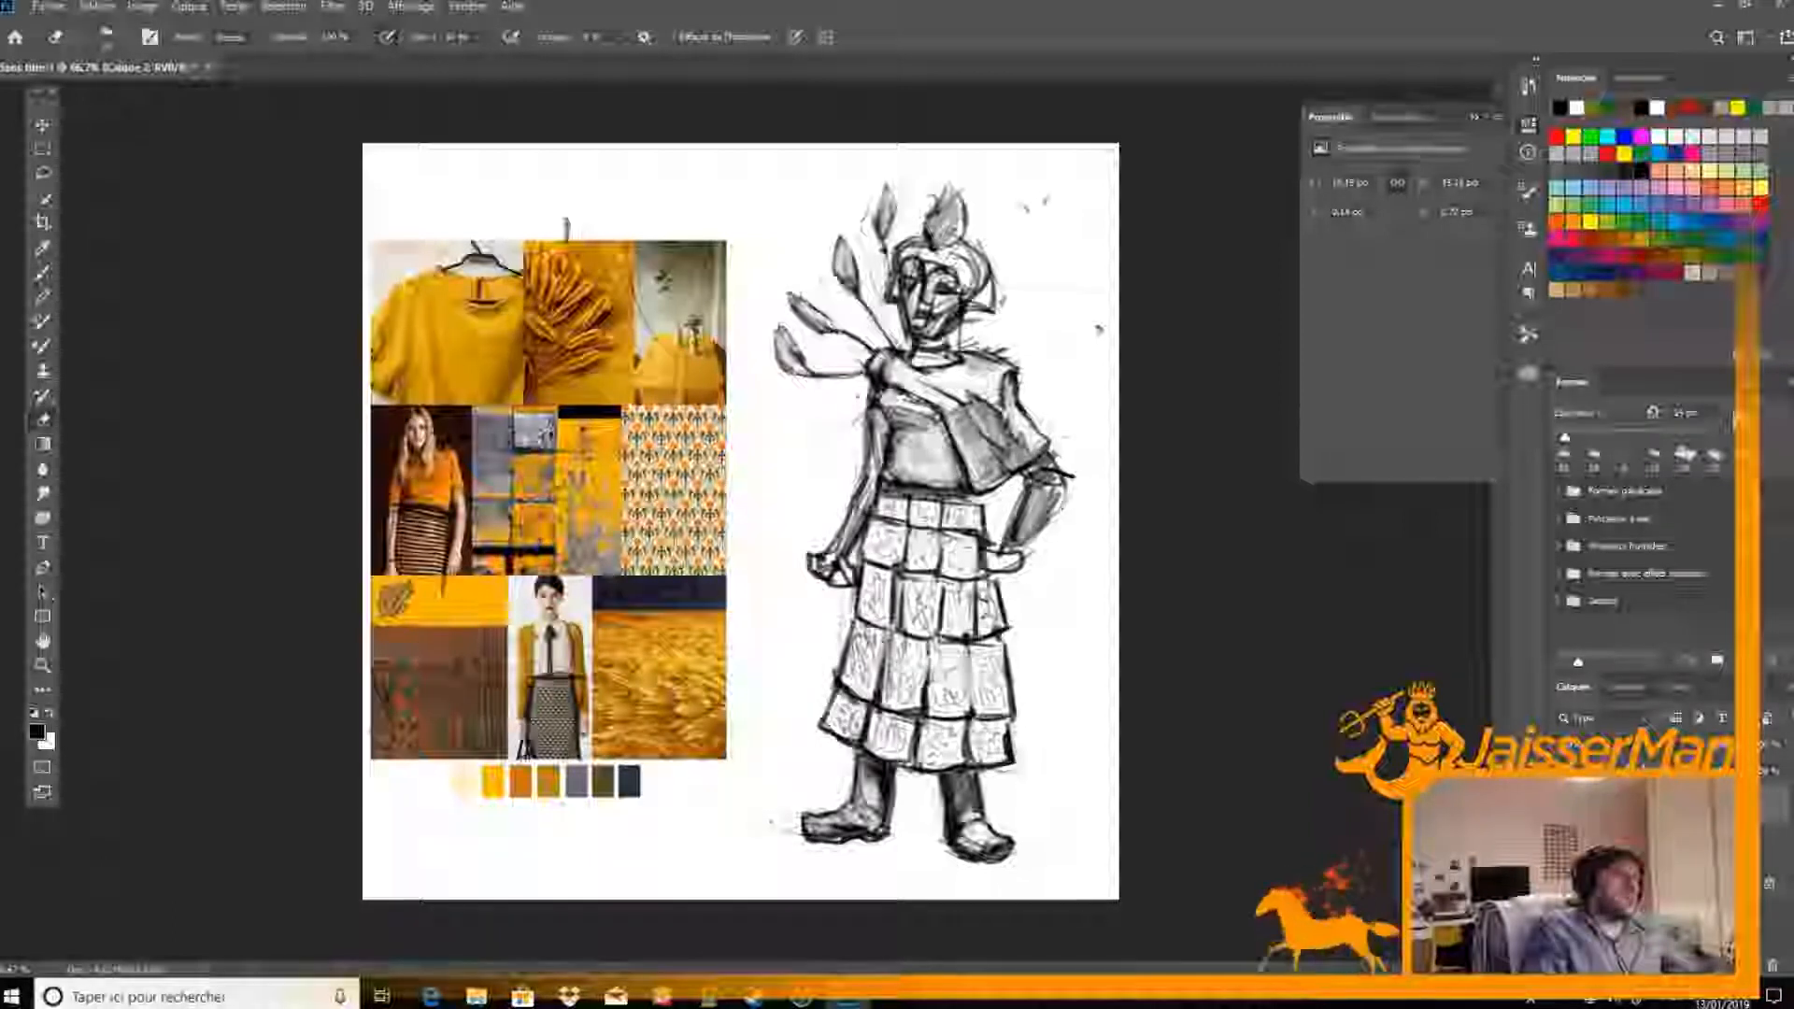
pyautogui.press('b')
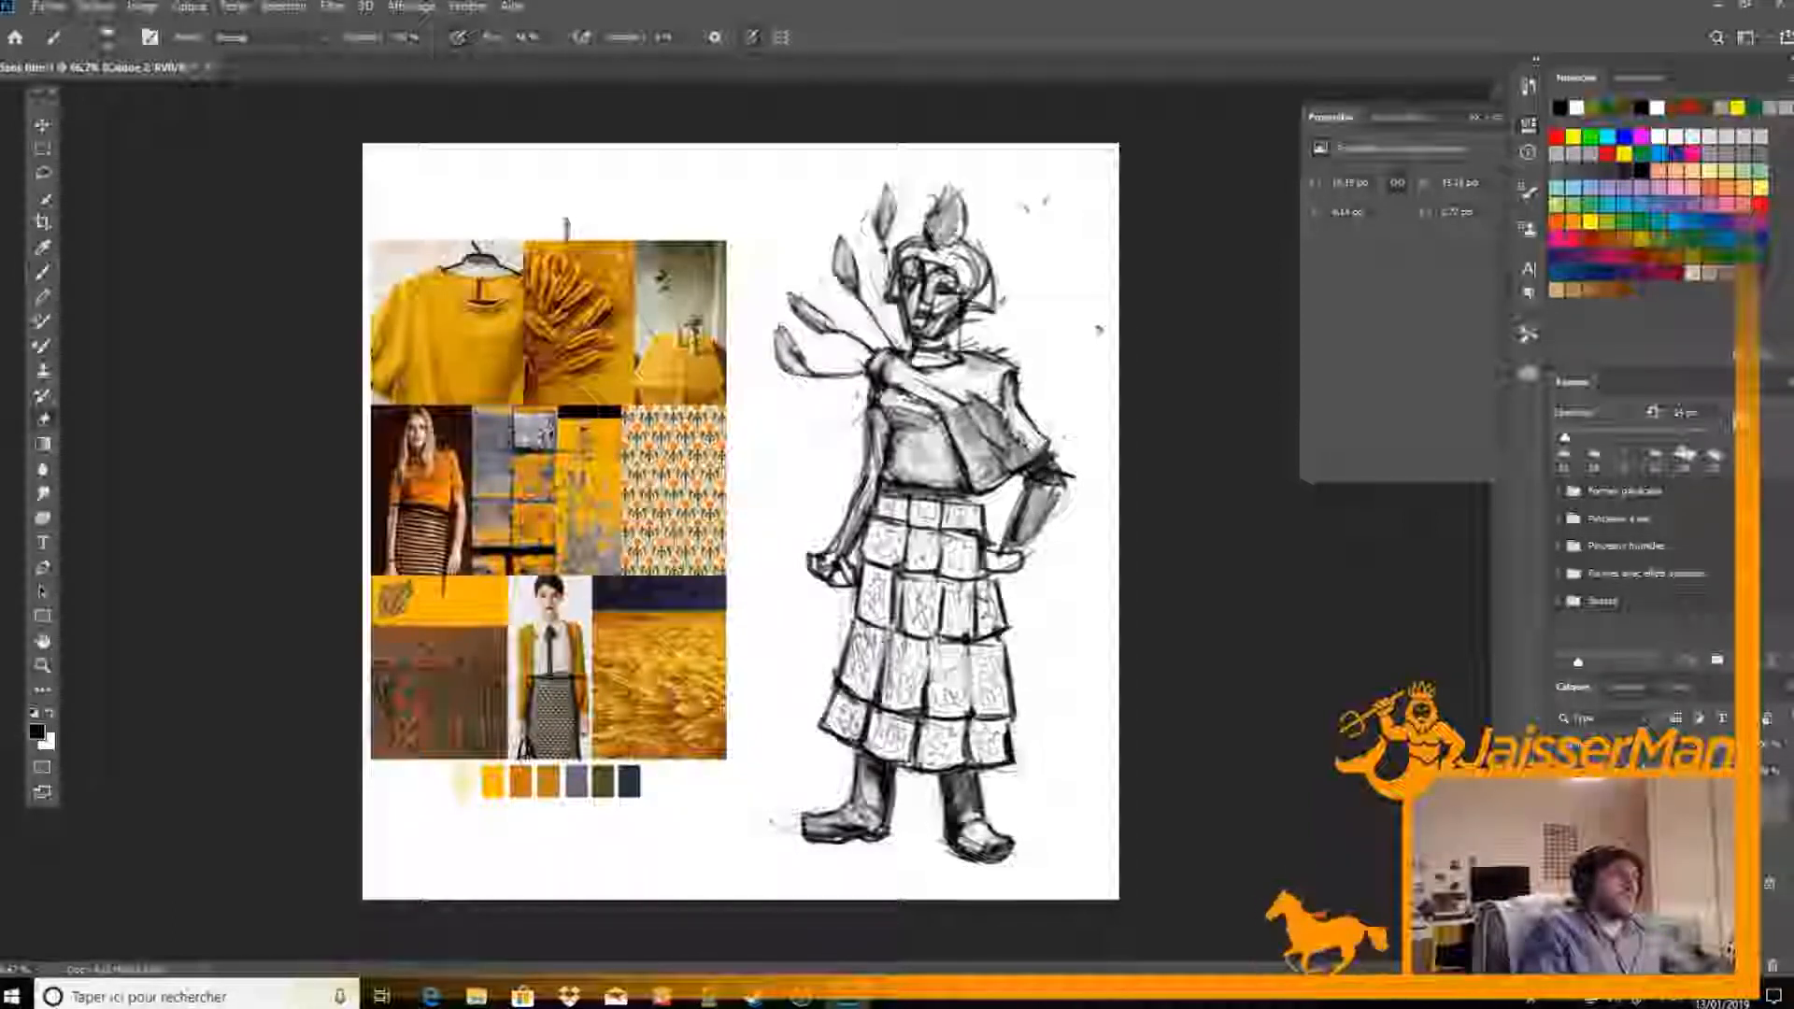
# Redraw the hand on the hip as a clenched fist, darken the forearm's contour and round off the elbow
pyautogui.press('e')
pyautogui.press('b')
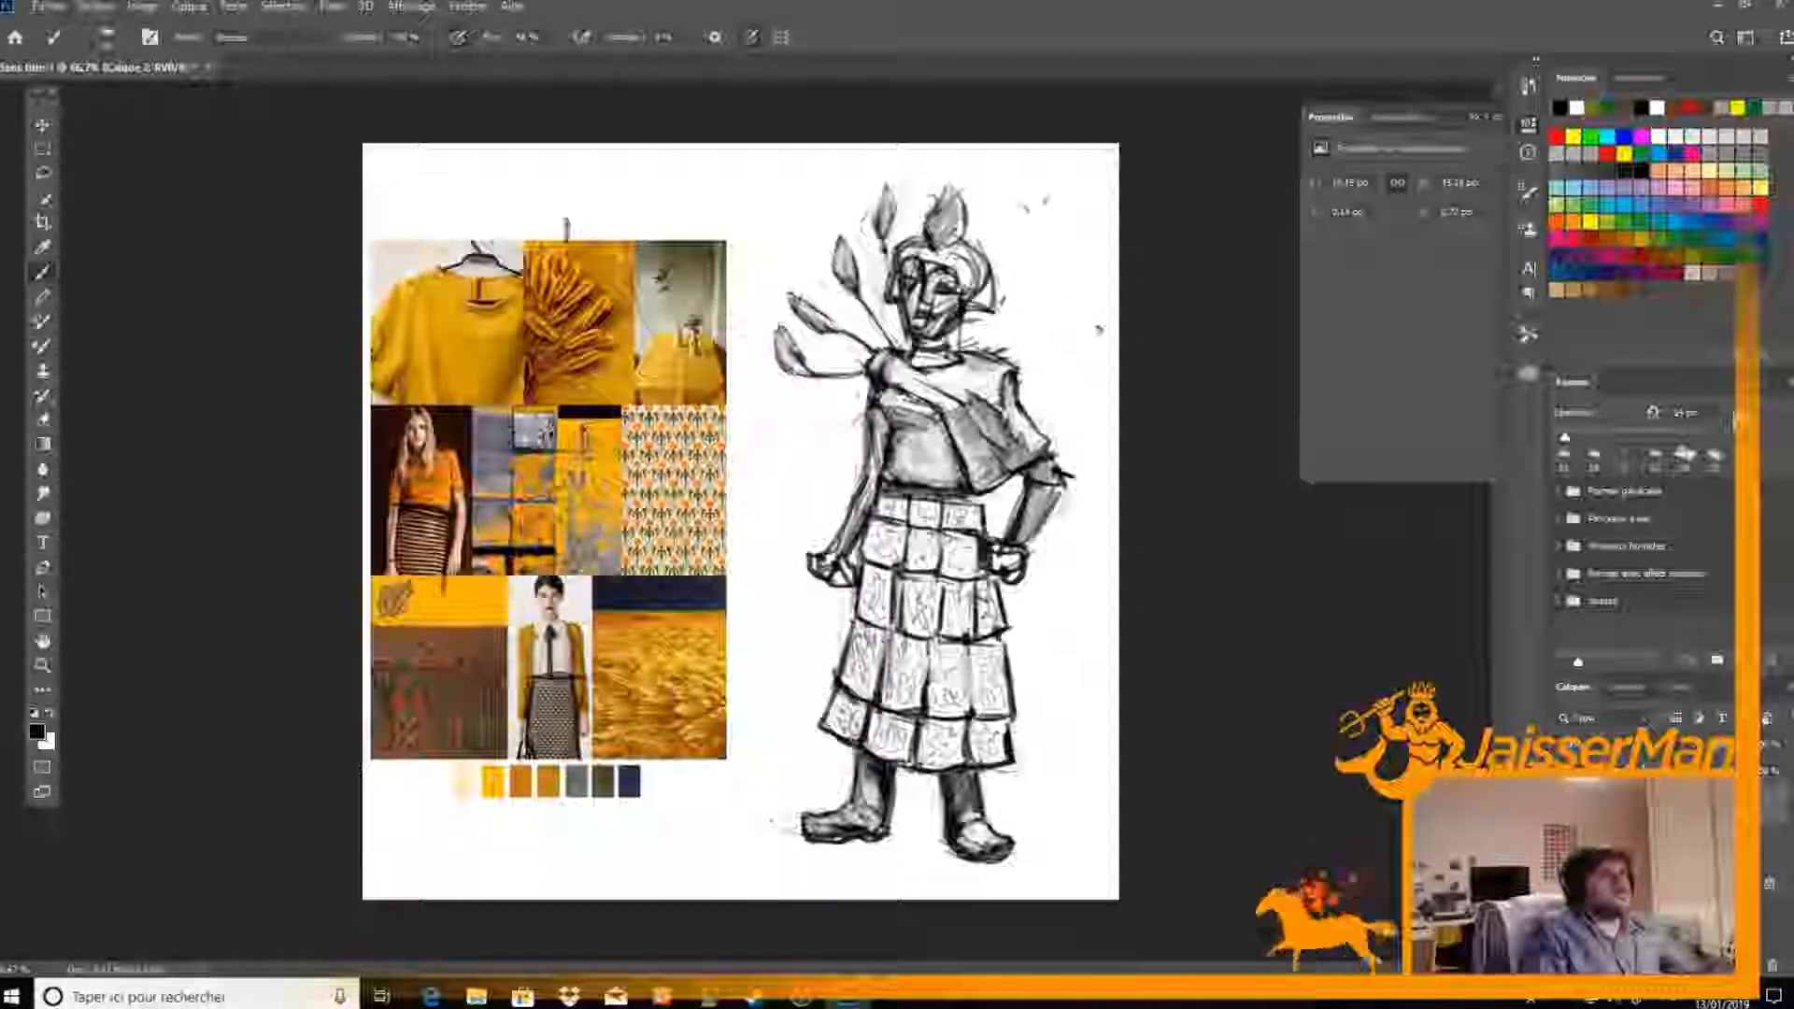
pyautogui.press('e')
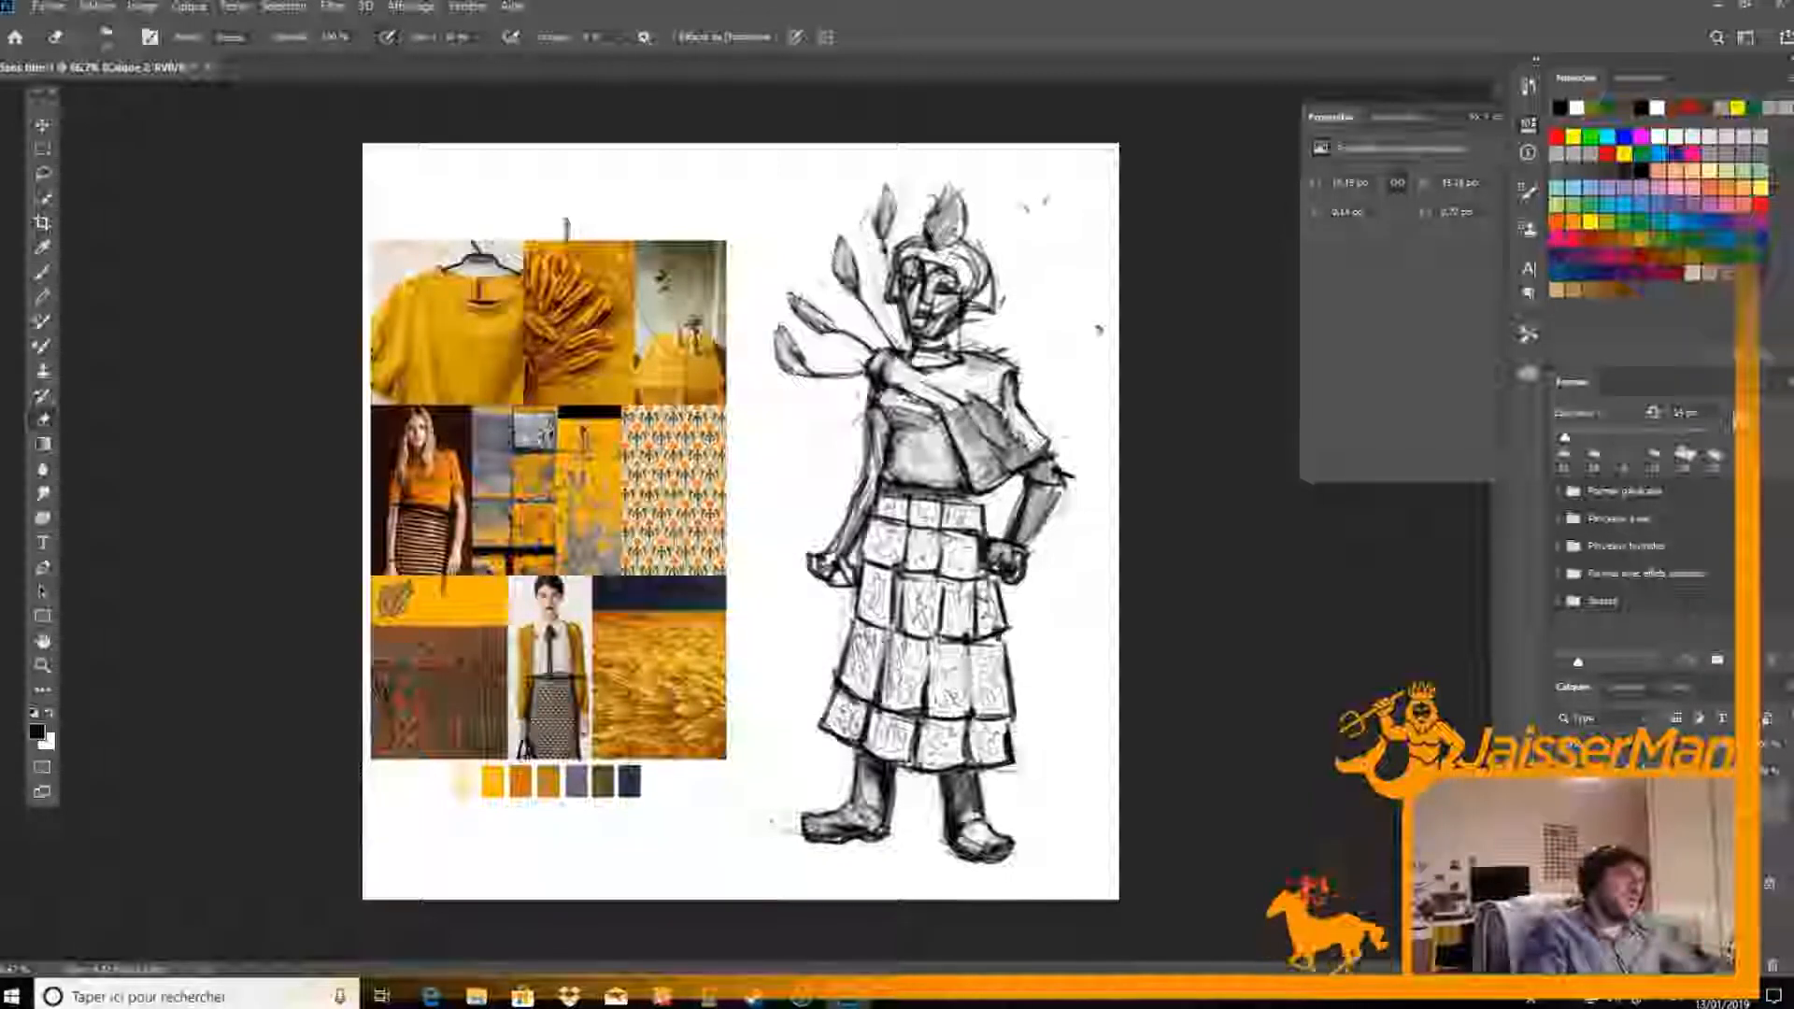
pyautogui.press('b')
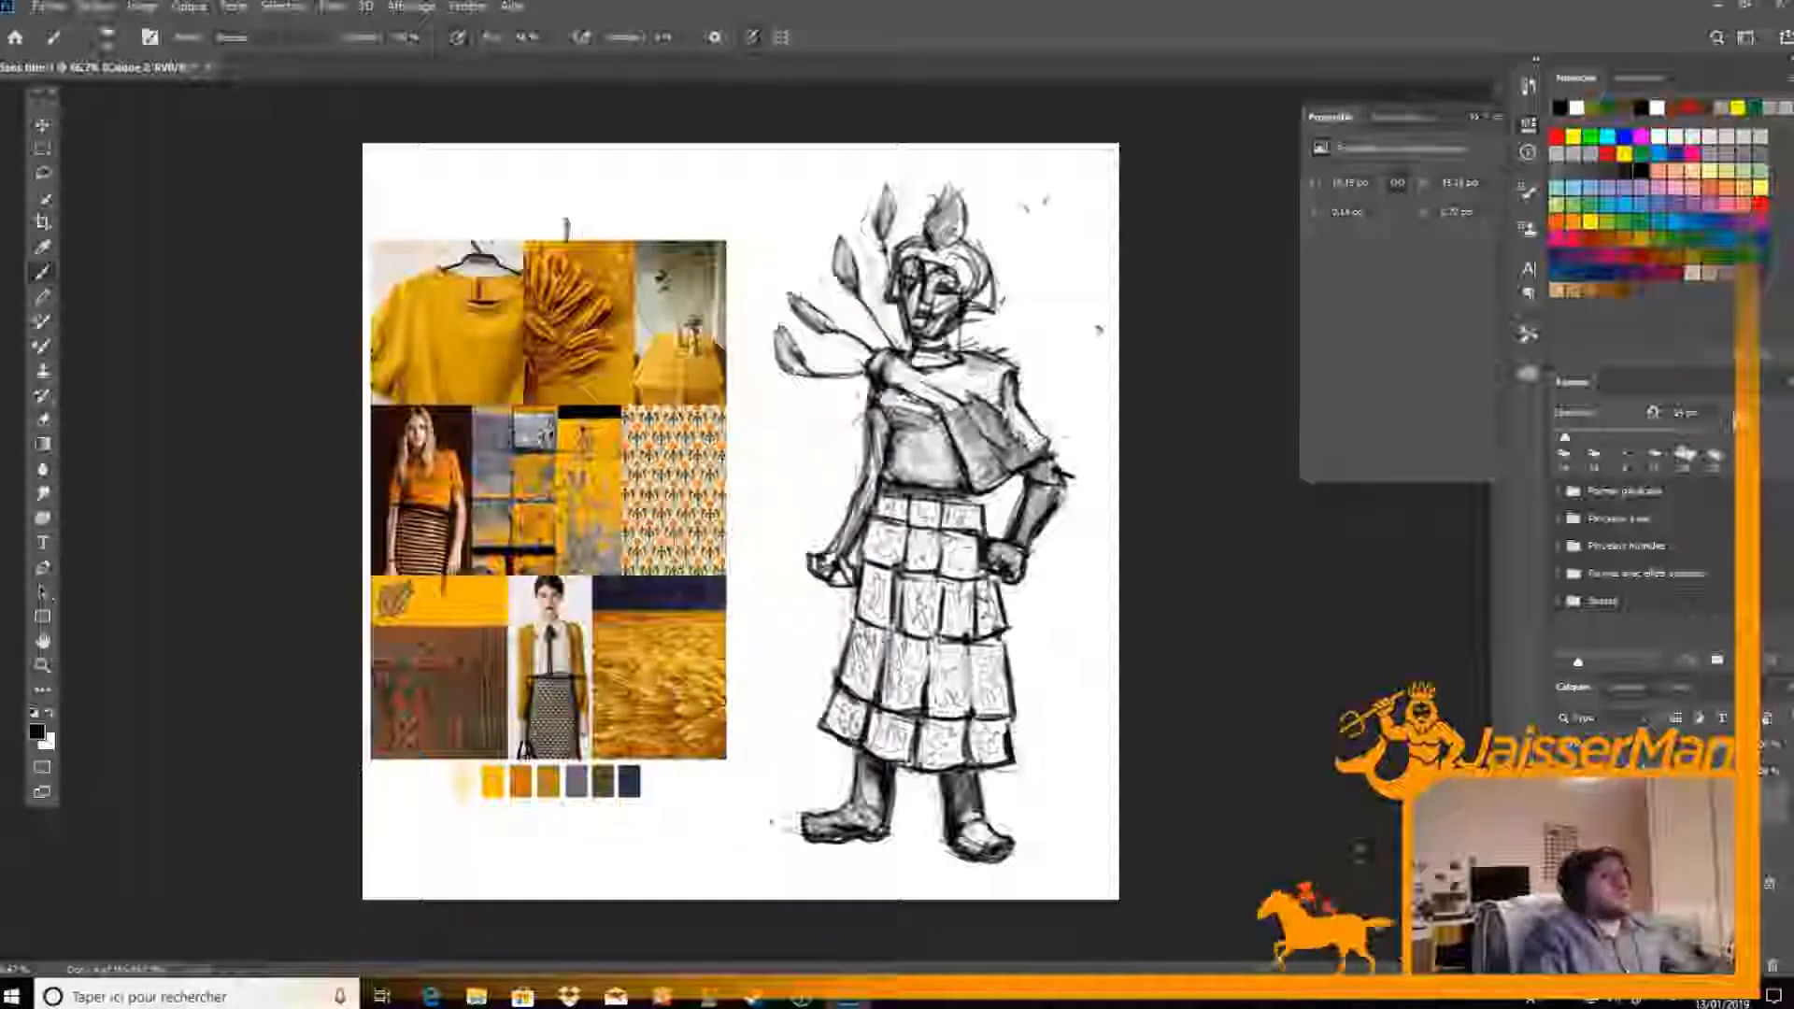
pyautogui.press('e')
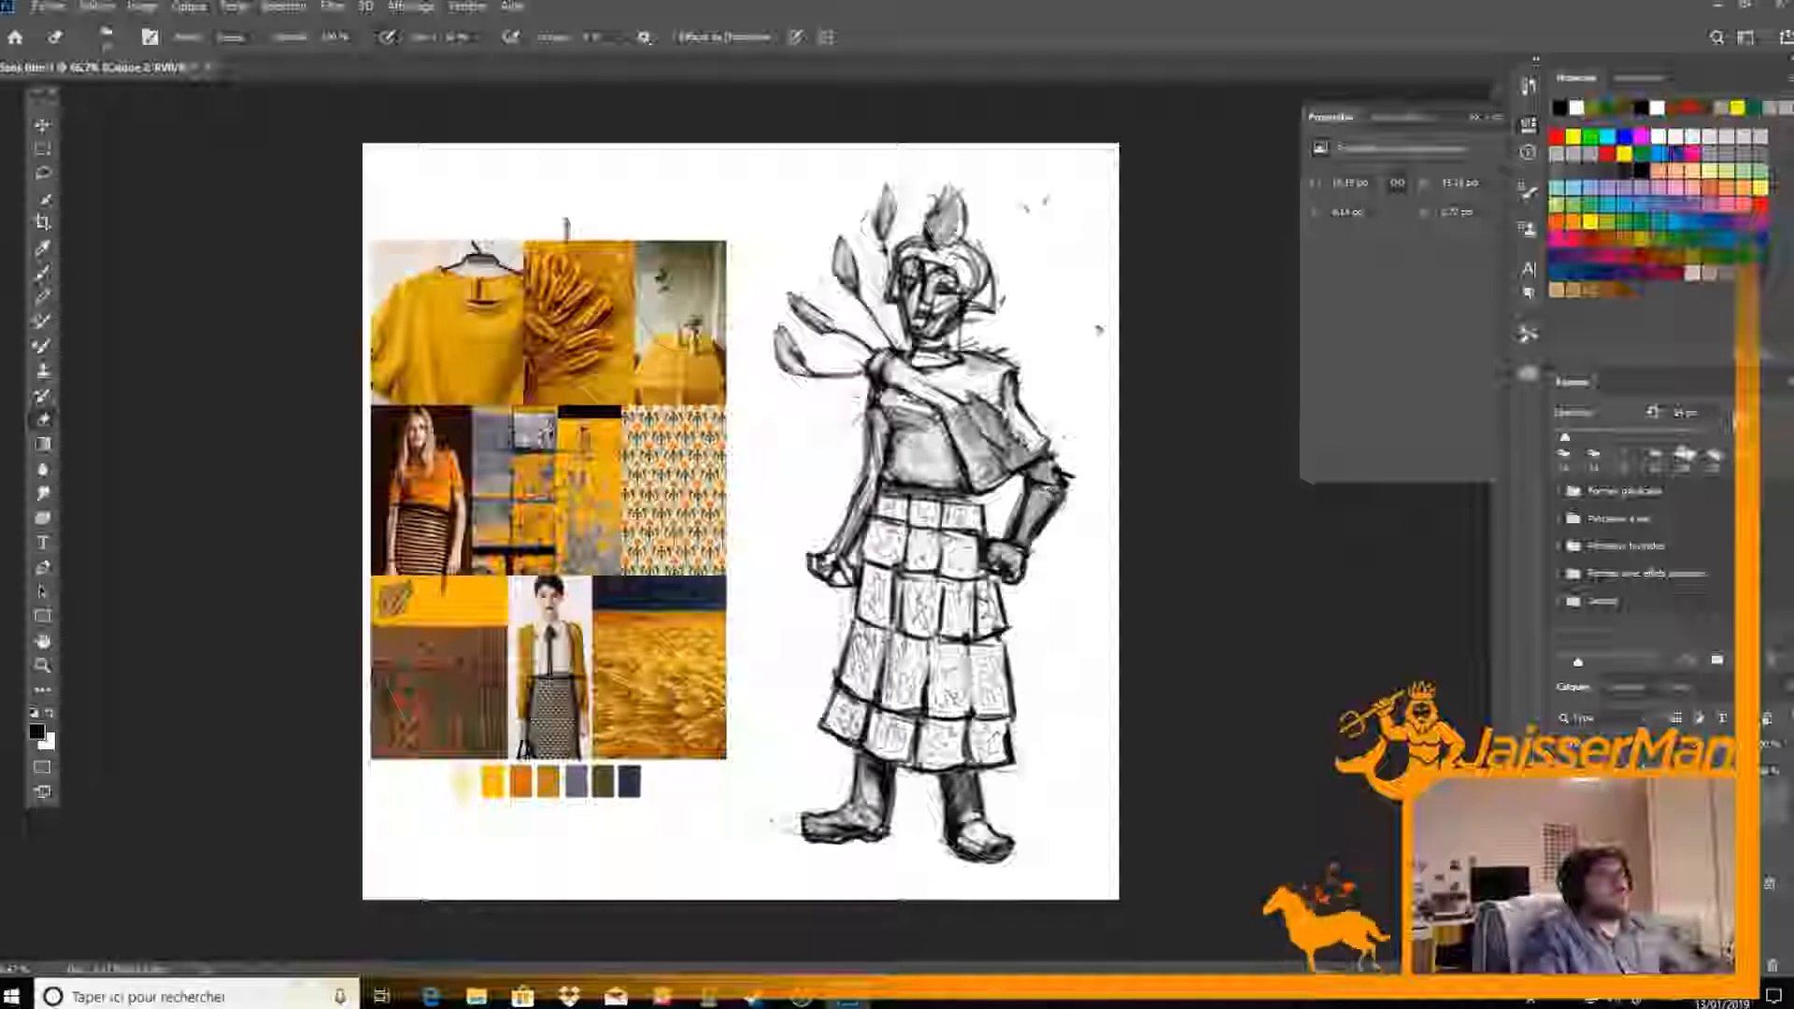
pyautogui.press('b')
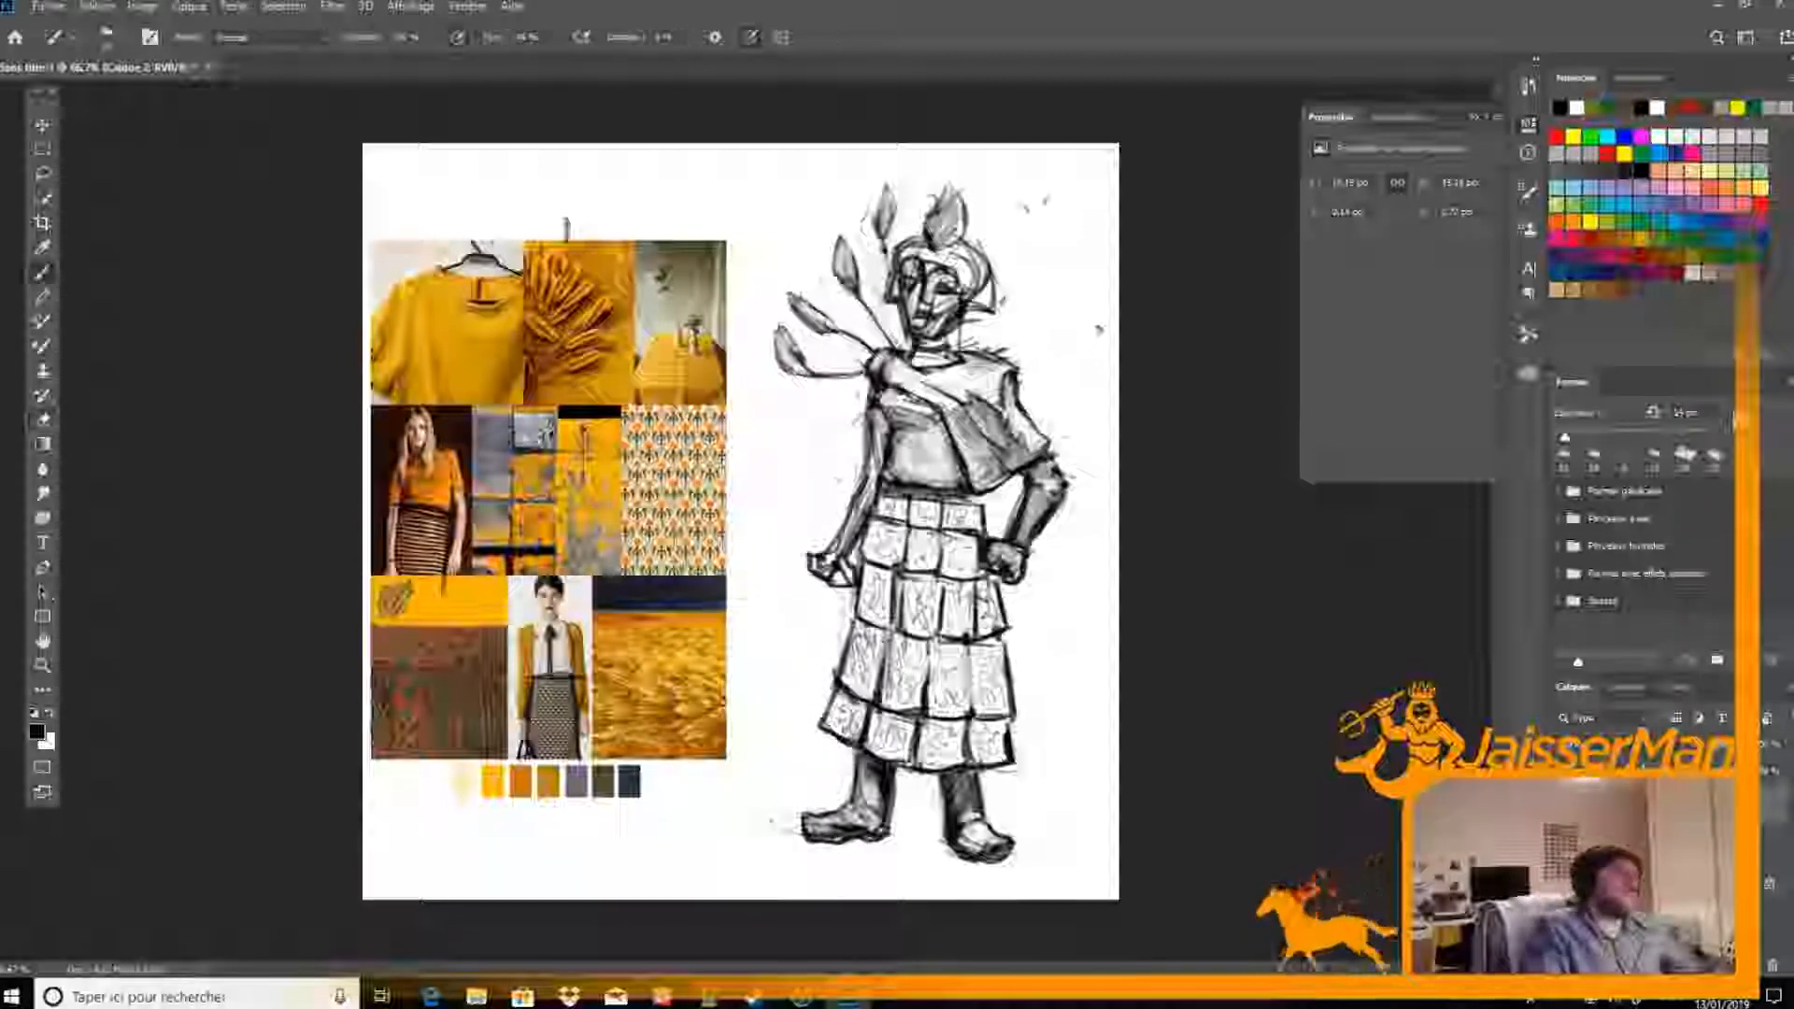
# Erase the opposite arm's rough outline and hand, then reshade the arm and redraw the hand as a clenched fist
pyautogui.press('e')
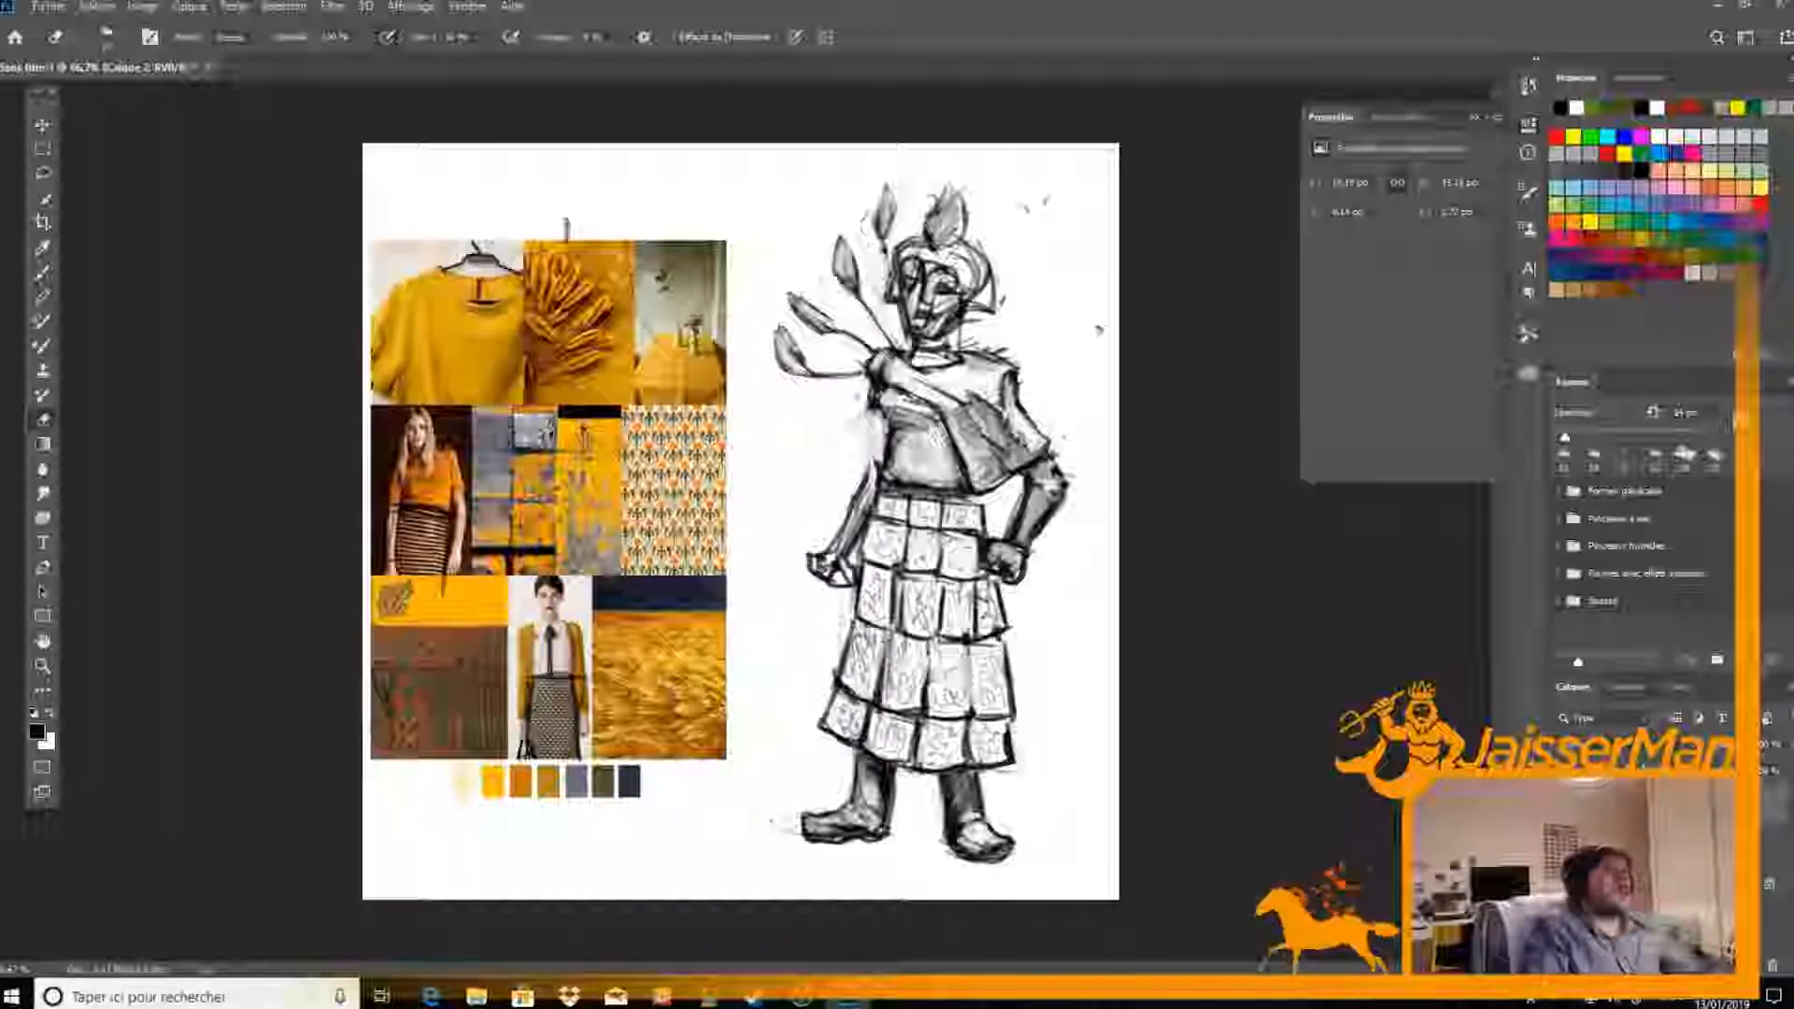
pyautogui.press('b')
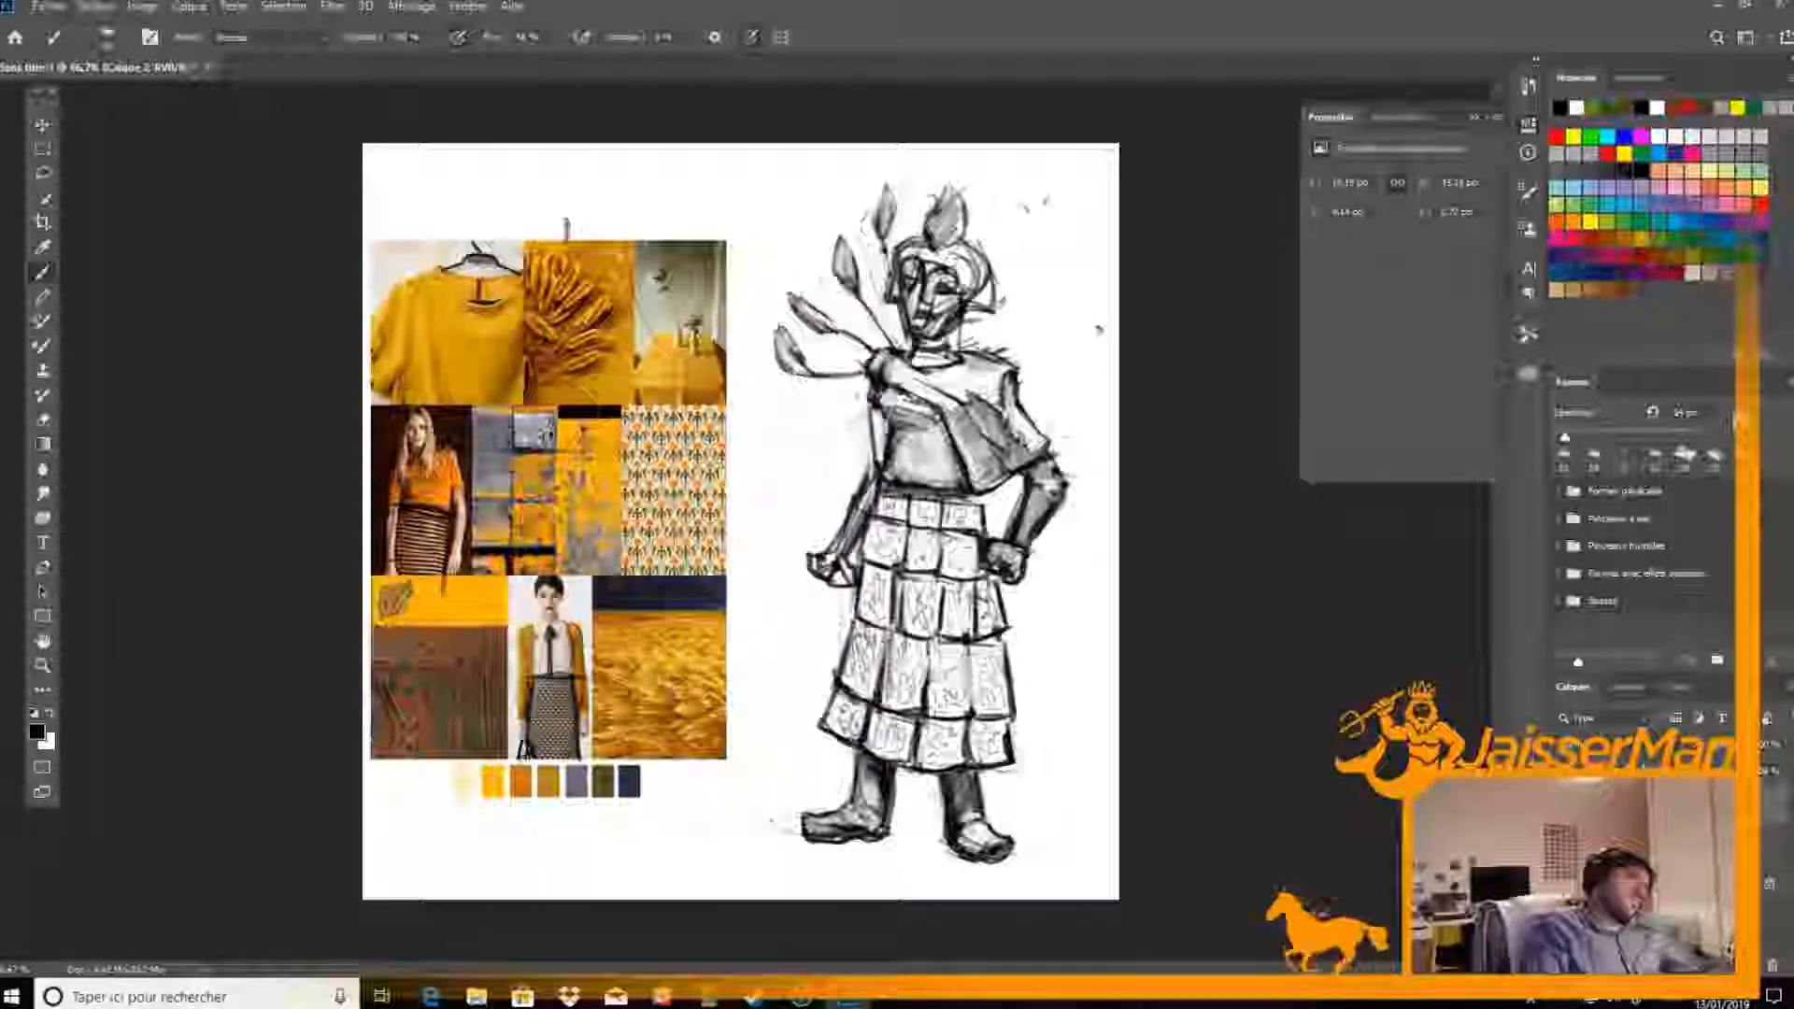
pyautogui.press('e')
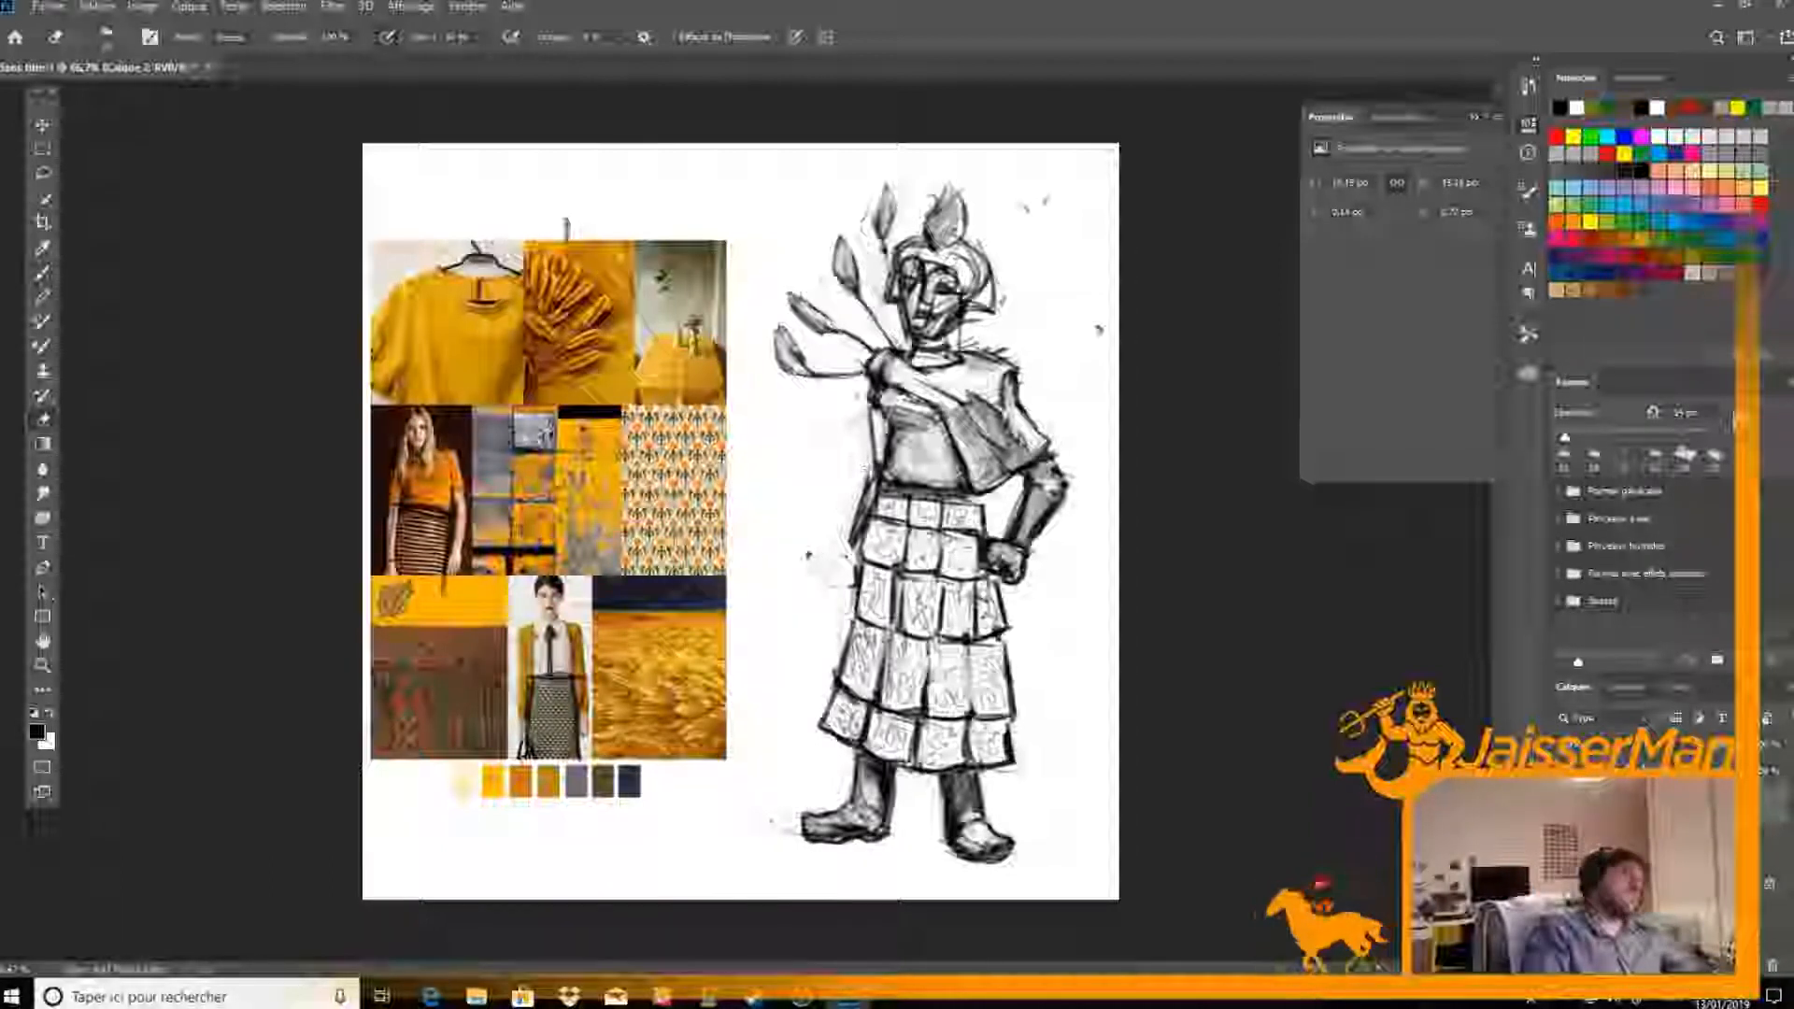
pyautogui.press('b')
pyautogui.press('e')
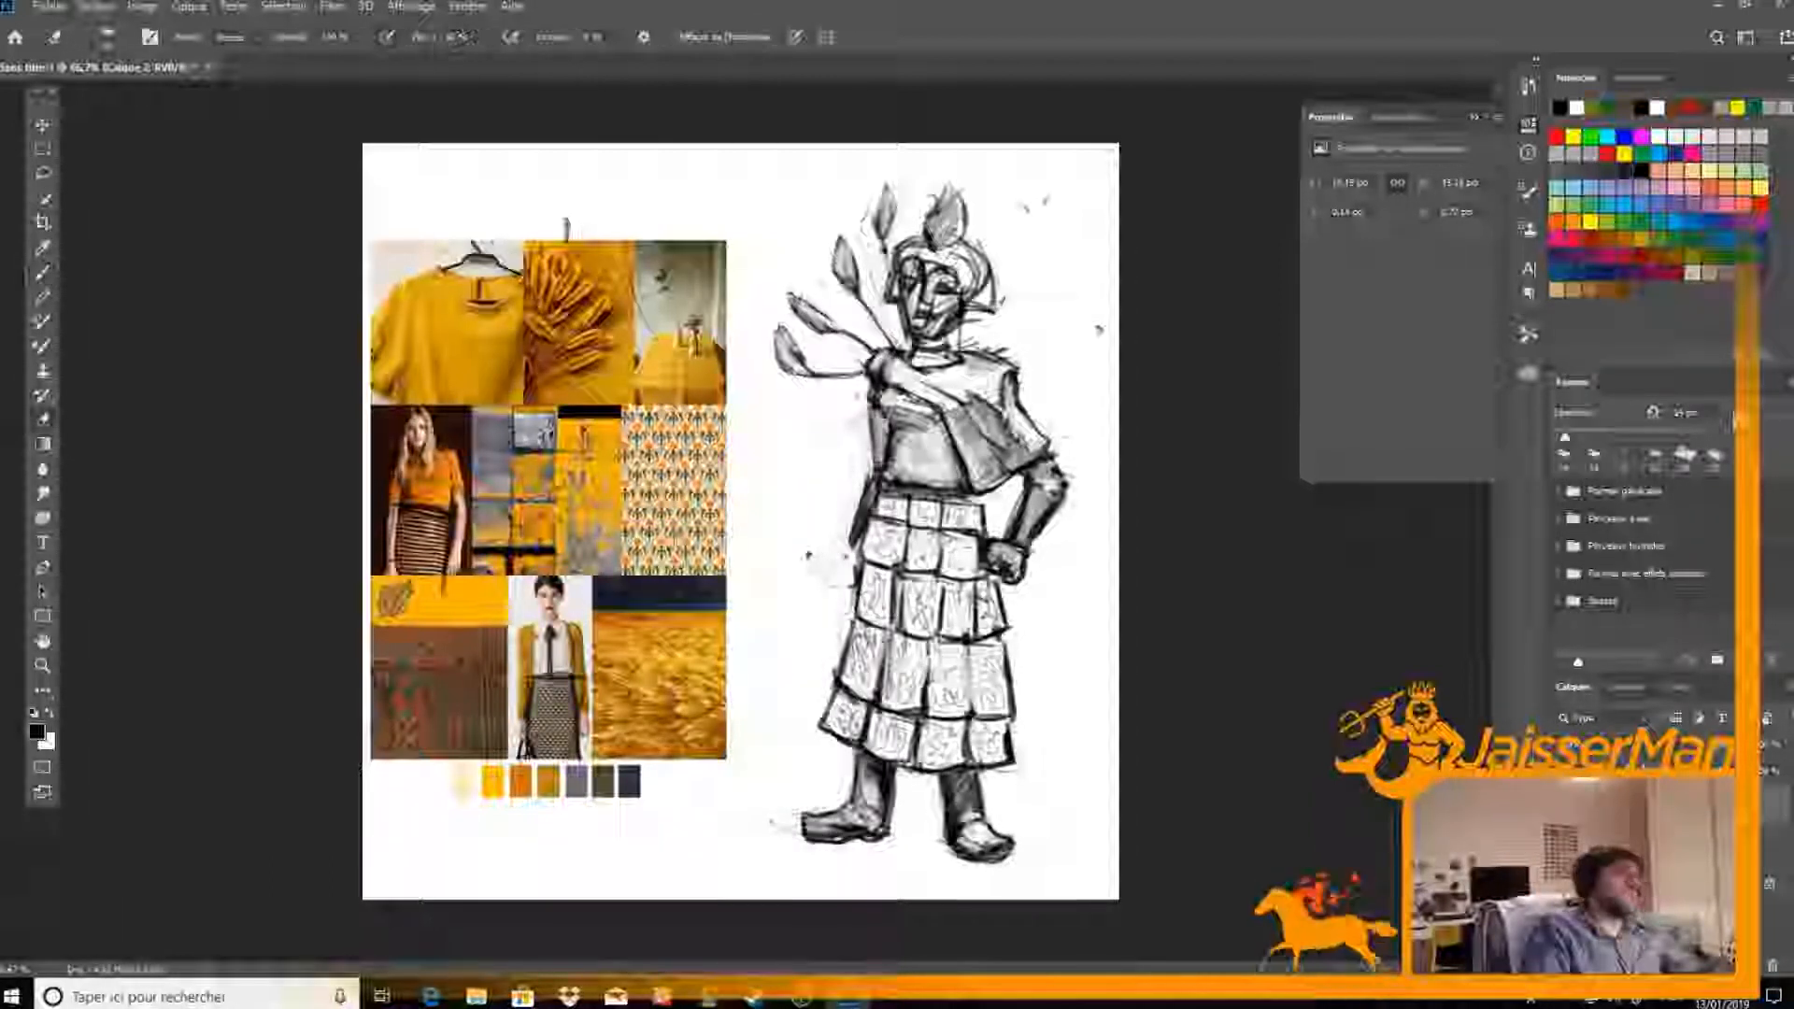
pyautogui.press('b')
pyautogui.moveTo(852, 535)
pyautogui.mouseDown()
pyautogui.moveTo(815, 530)
pyautogui.moveTo(843, 572)
pyautogui.moveTo(851, 554)
pyautogui.moveTo(827, 577)
pyautogui.moveTo(848, 527)
pyautogui.moveTo(832, 567)
pyautogui.mouseUp()
pyautogui.press('e')
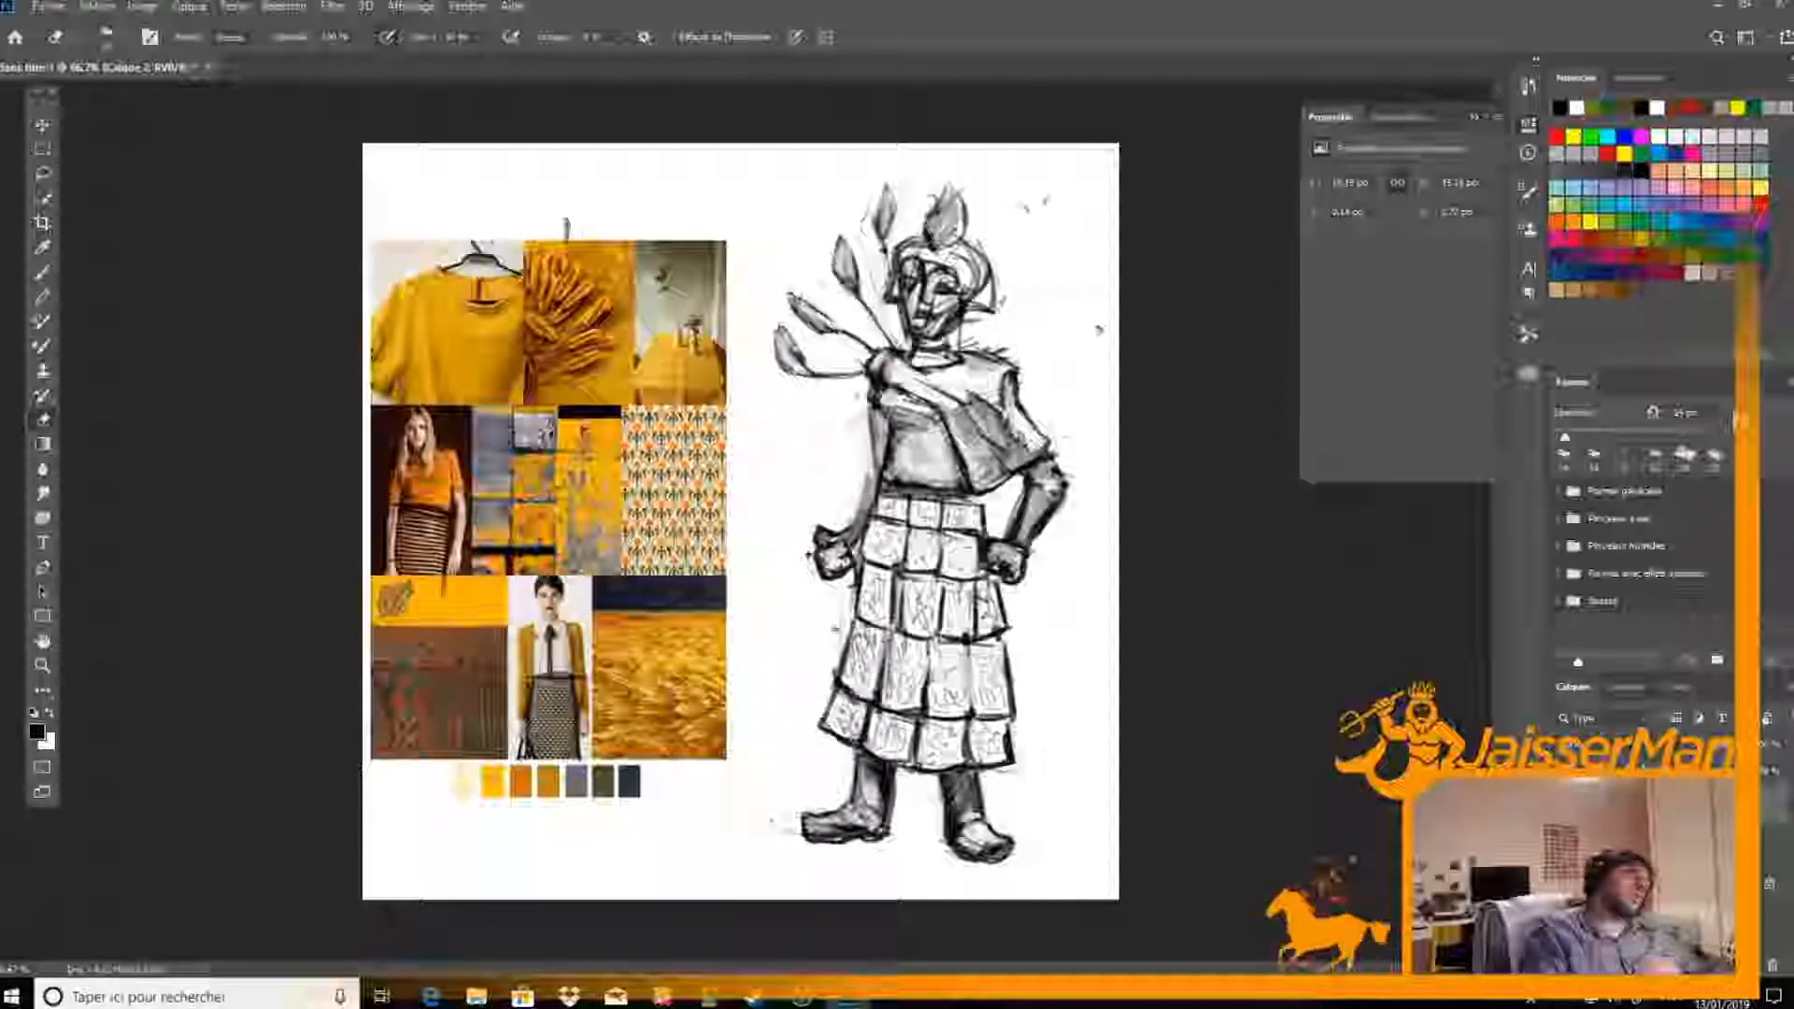
# Sketch a small floral motif with a shaded bud and curled leaves beside the plumed-shoulder arm, and lighten its bud
pyautogui.hotkey('ctrl', '+')
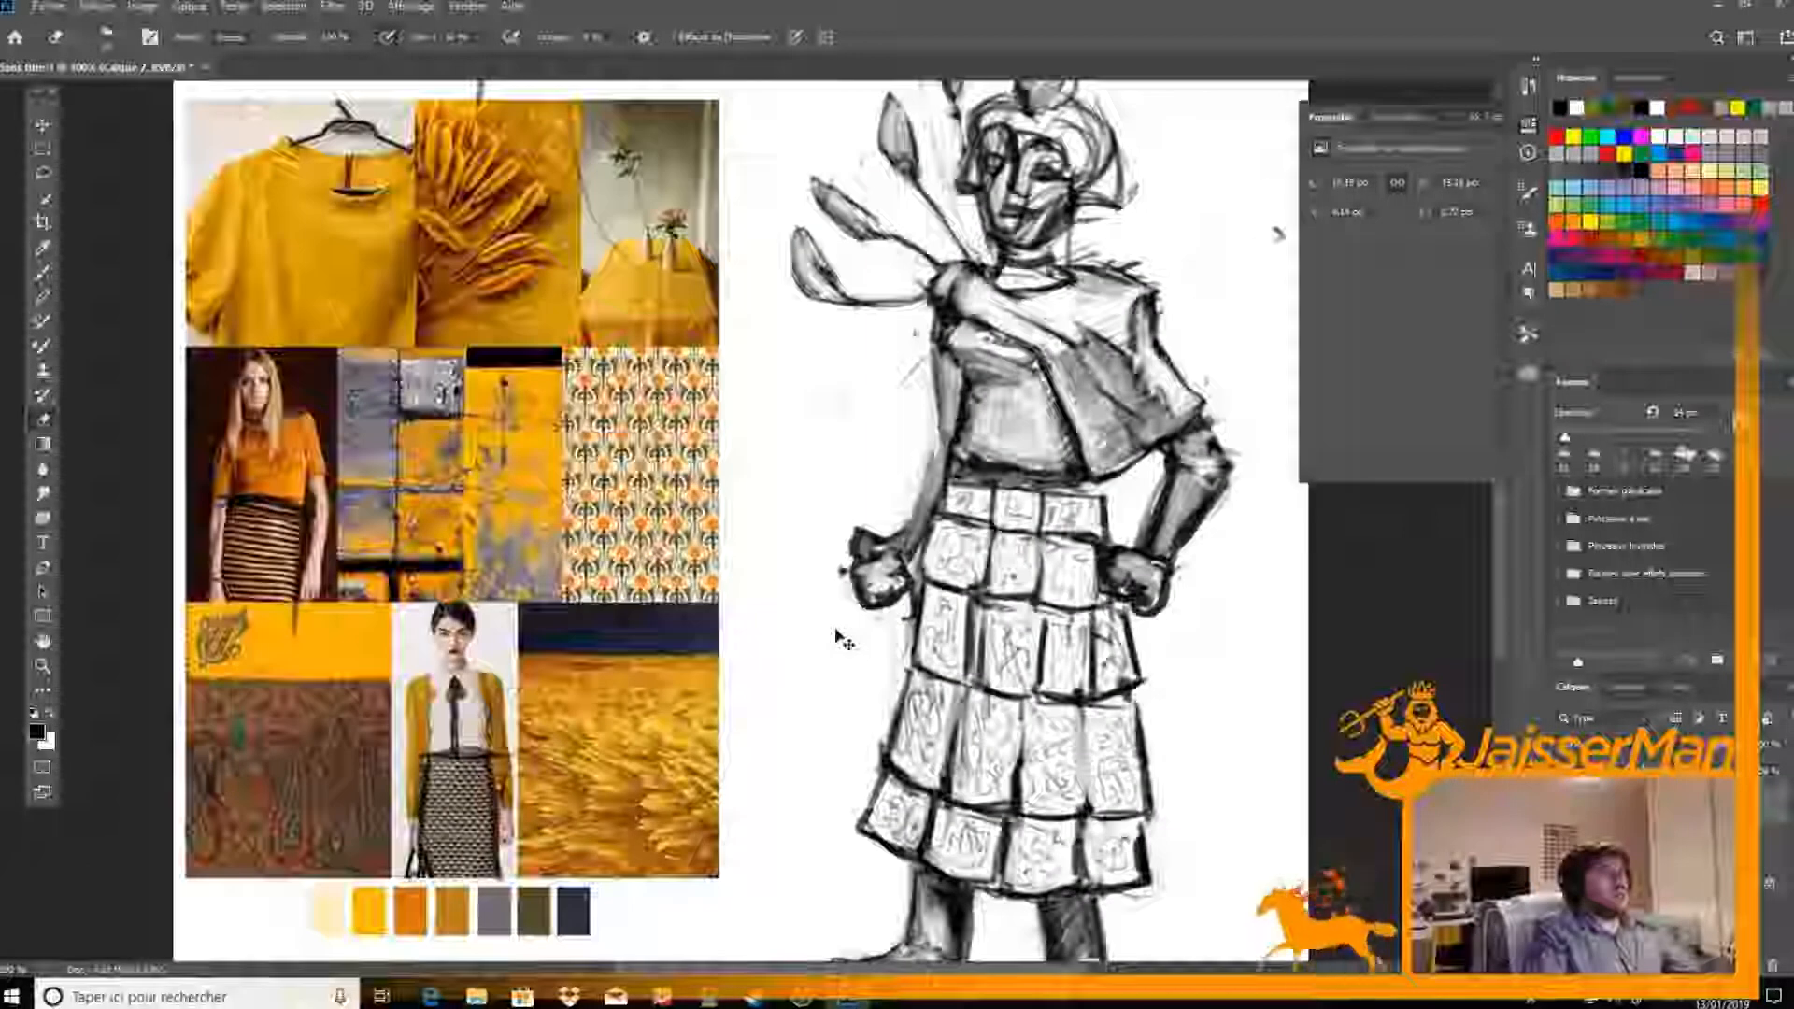
pyautogui.scroll(2, 834, 629)
pyautogui.press('b')
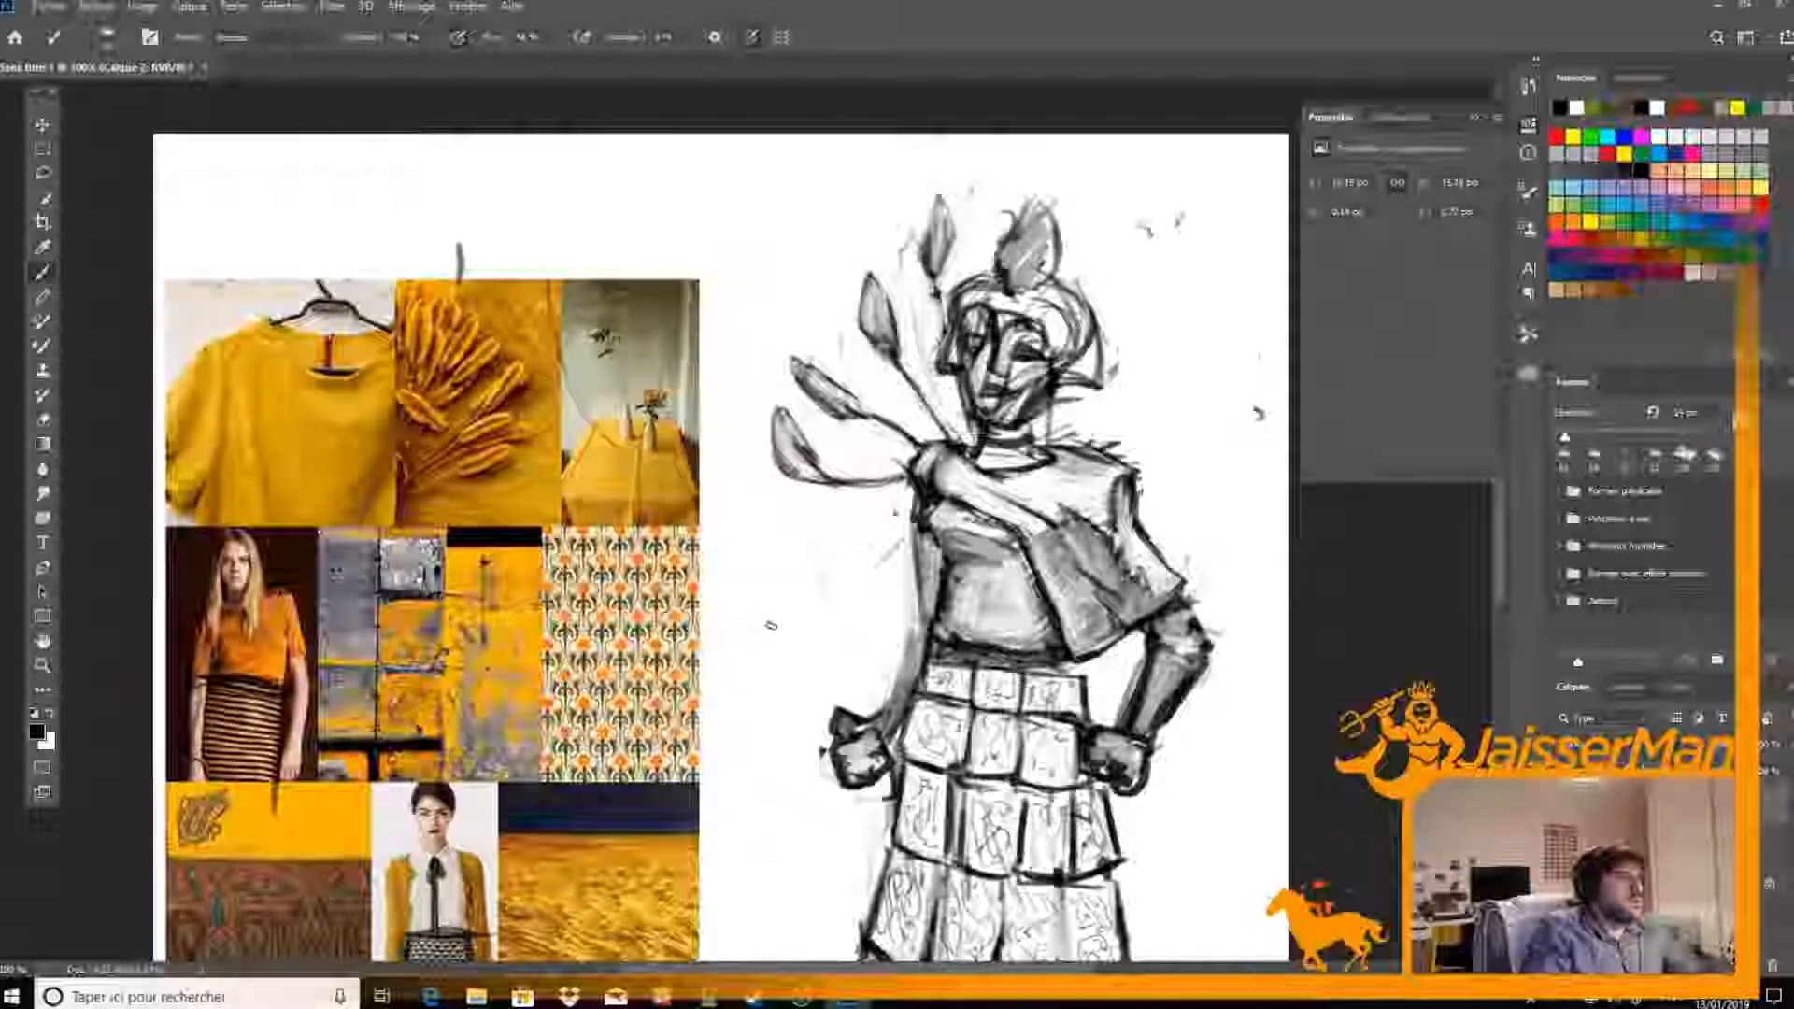
pyautogui.moveTo(775, 600); pyautogui.dragTo(786, 643)
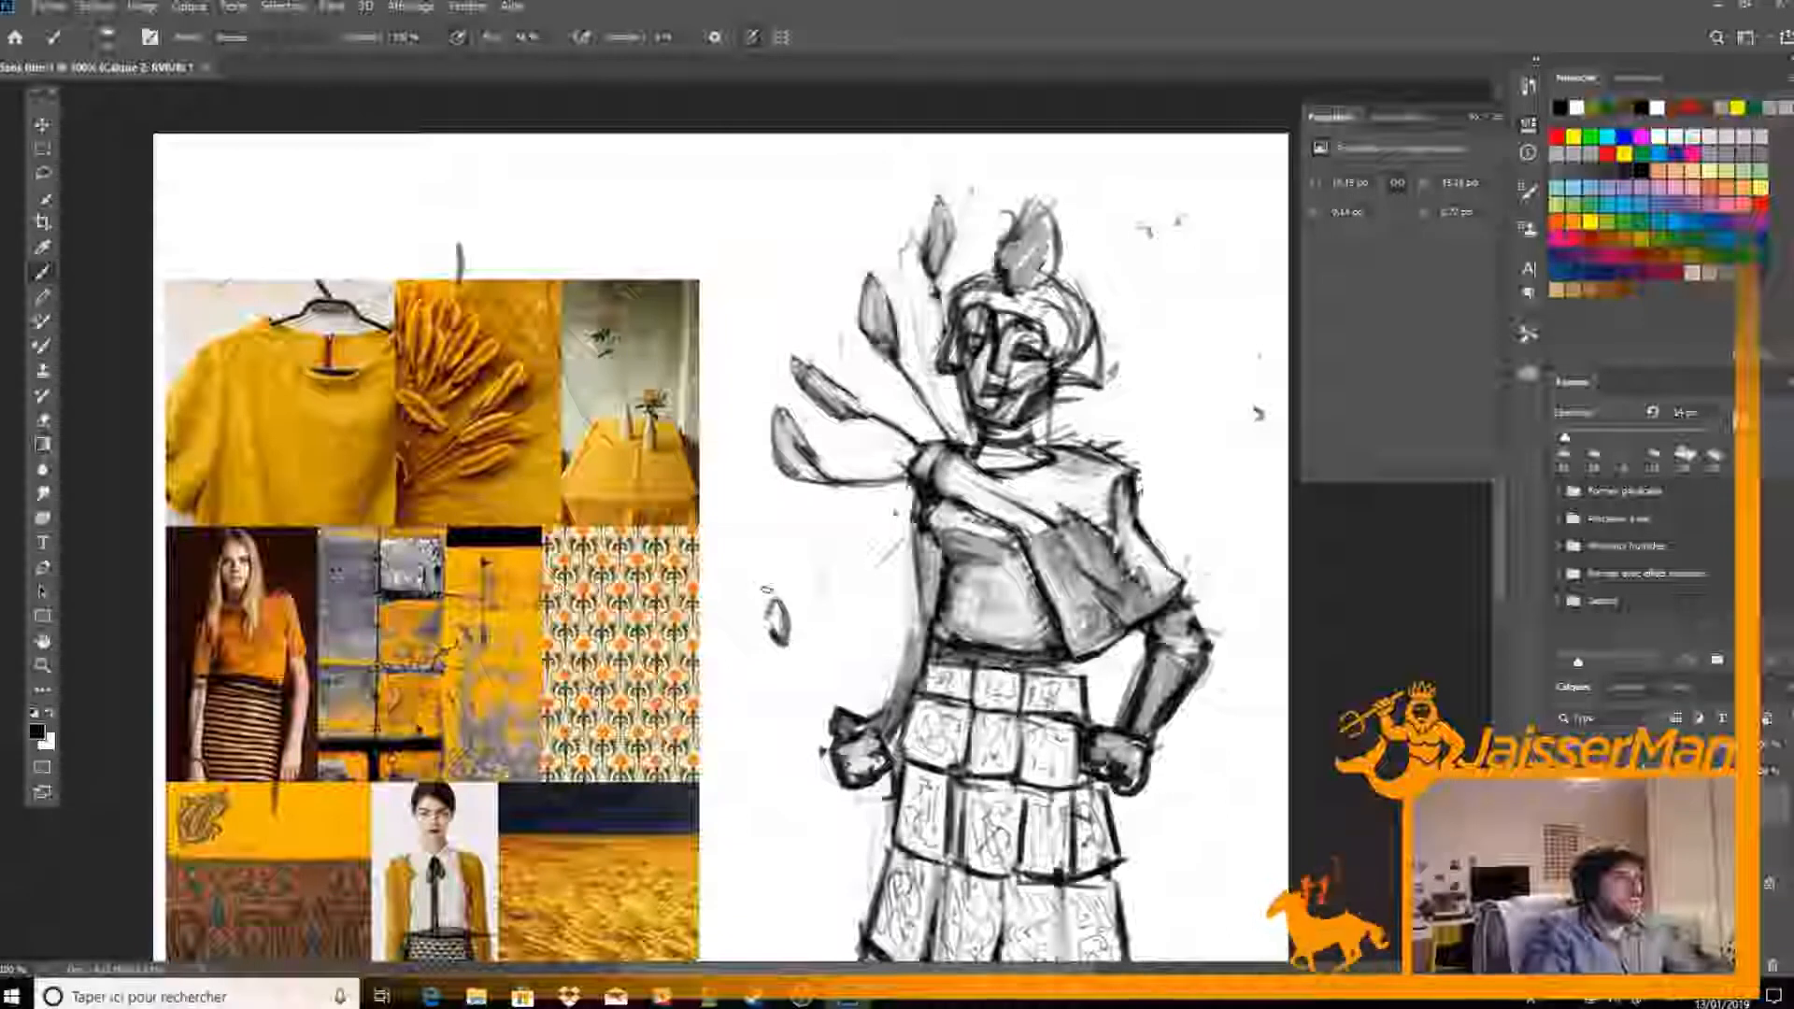
pyautogui.moveTo(780, 580); pyautogui.dragTo(786, 642)
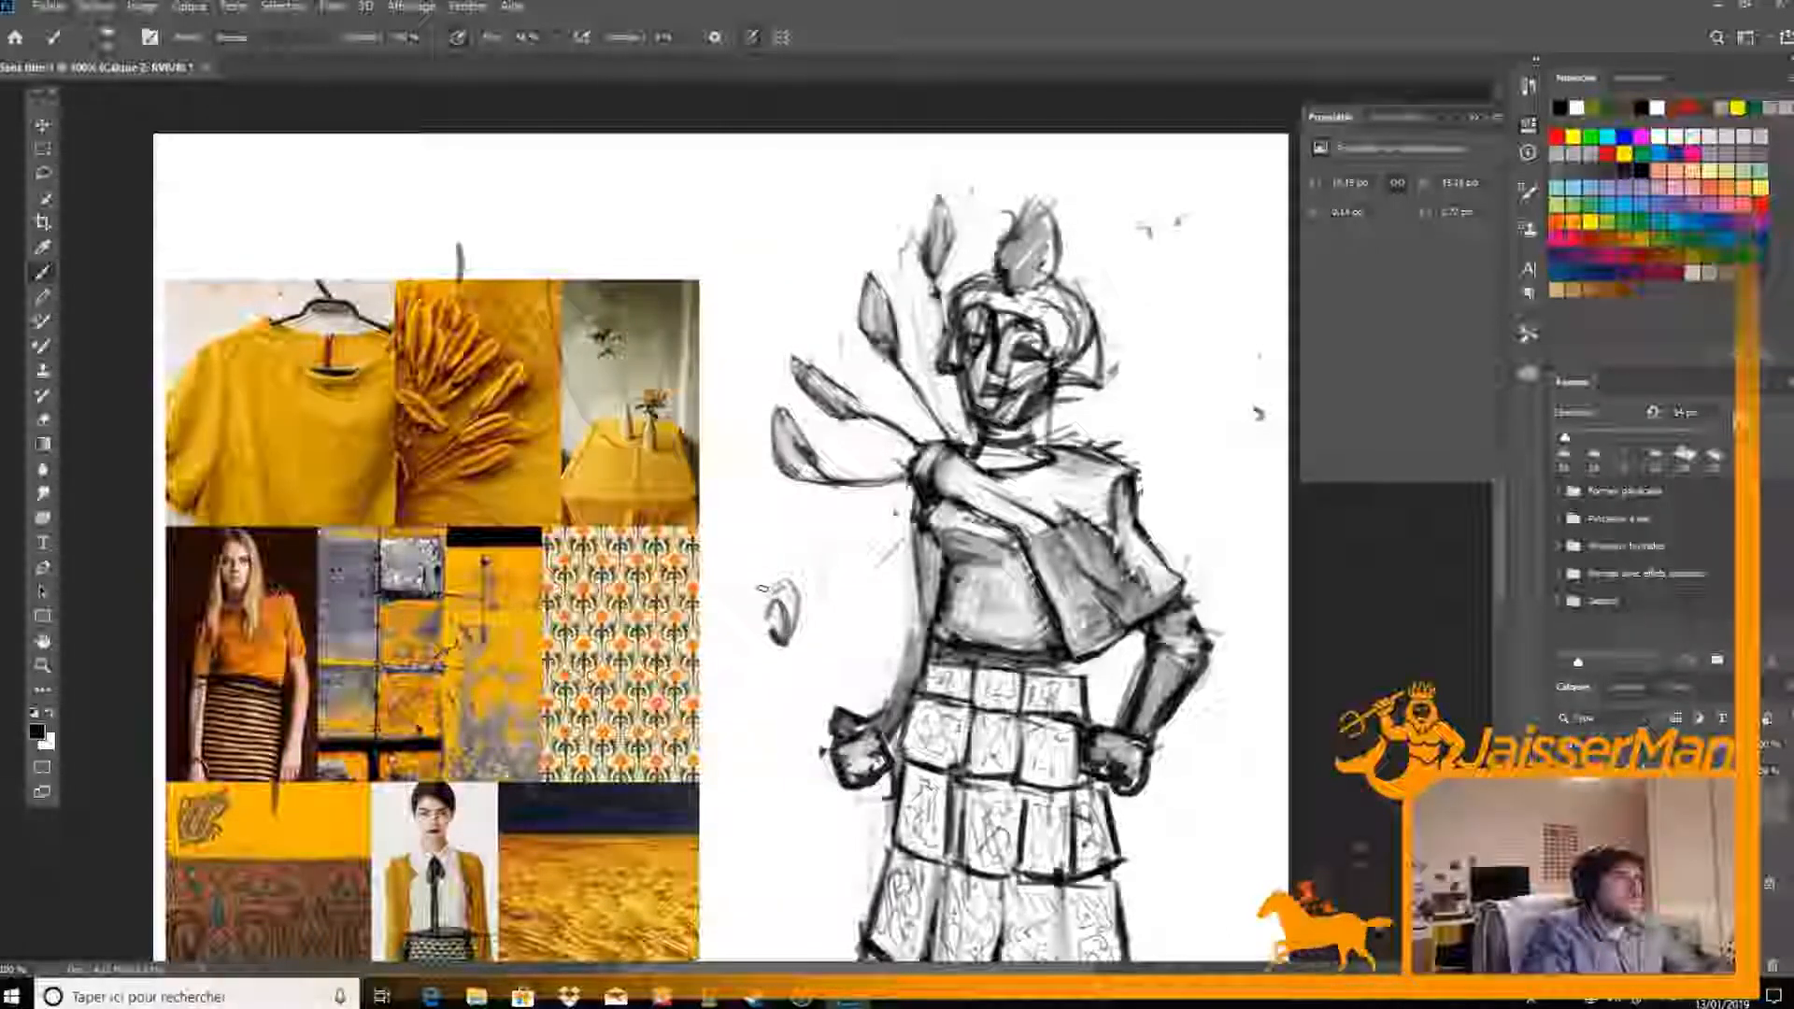
pyautogui.moveTo(765, 567); pyautogui.dragTo(738, 623)
pyautogui.moveTo(779, 558)
pyautogui.mouseDown()
pyautogui.moveTo(767, 578)
pyautogui.moveTo(813, 529)
pyautogui.moveTo(785, 564)
pyautogui.mouseUp()
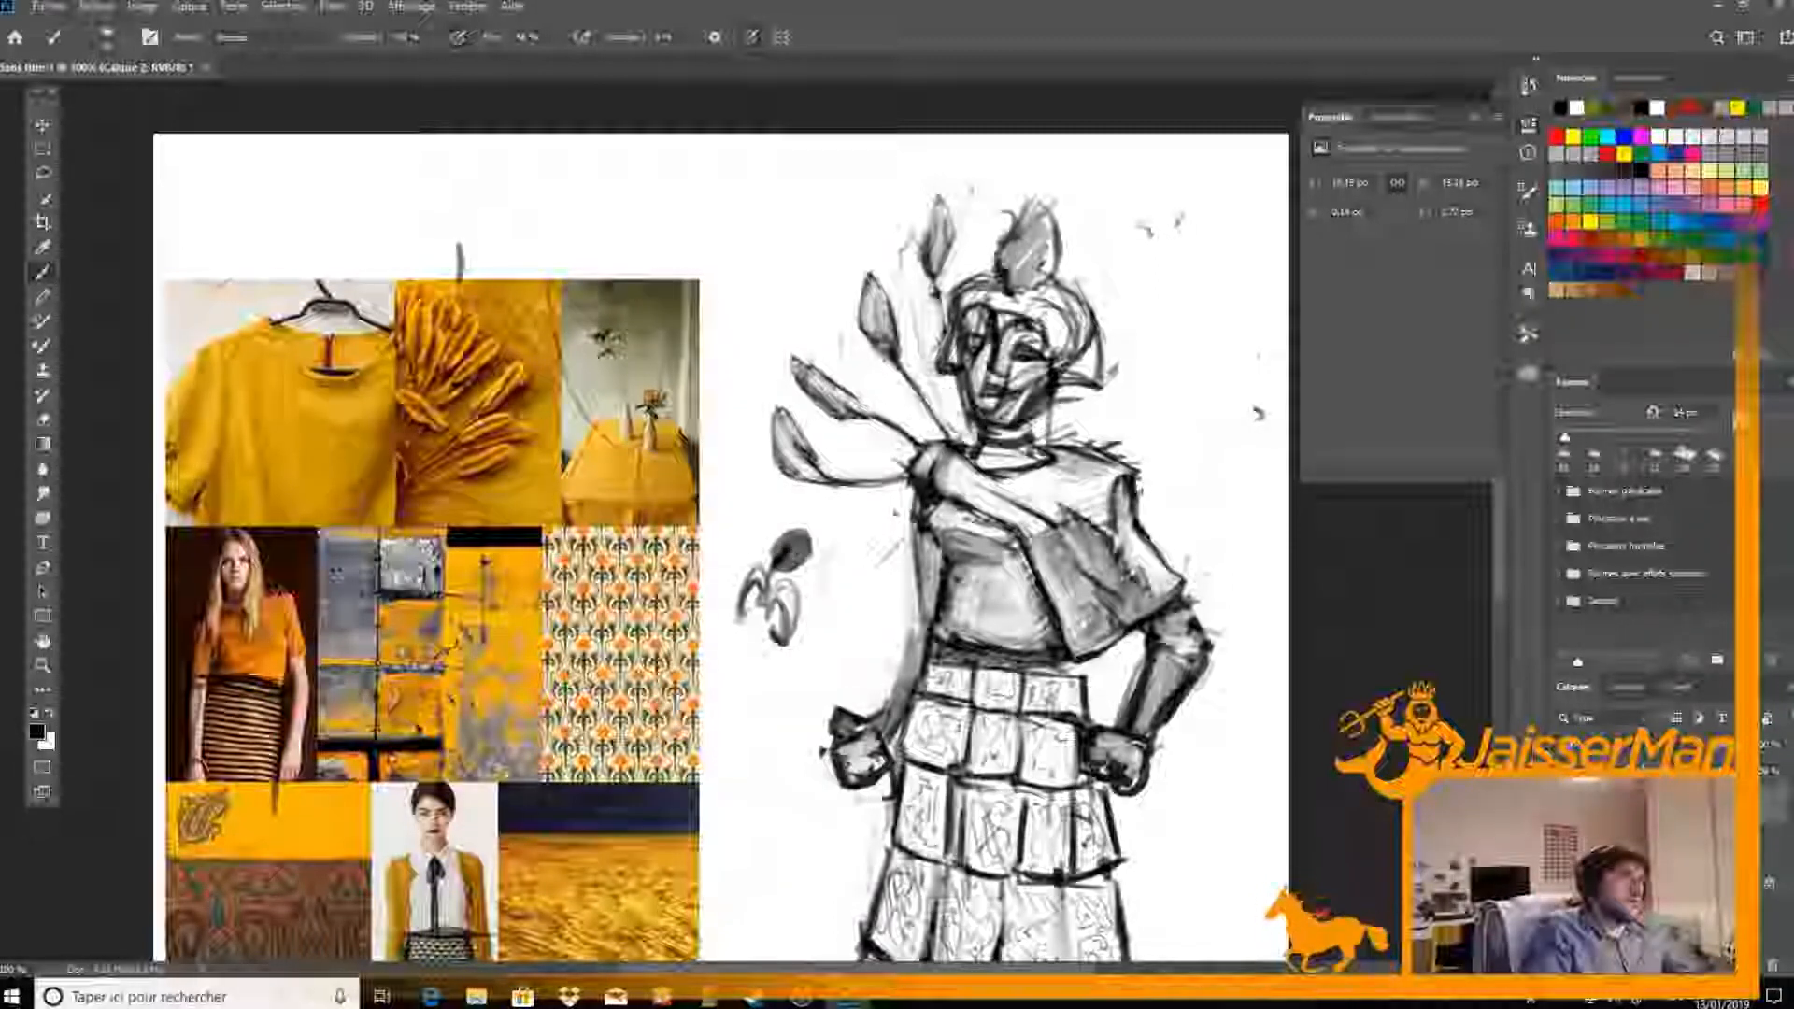
pyautogui.press('e')
pyautogui.press('b')
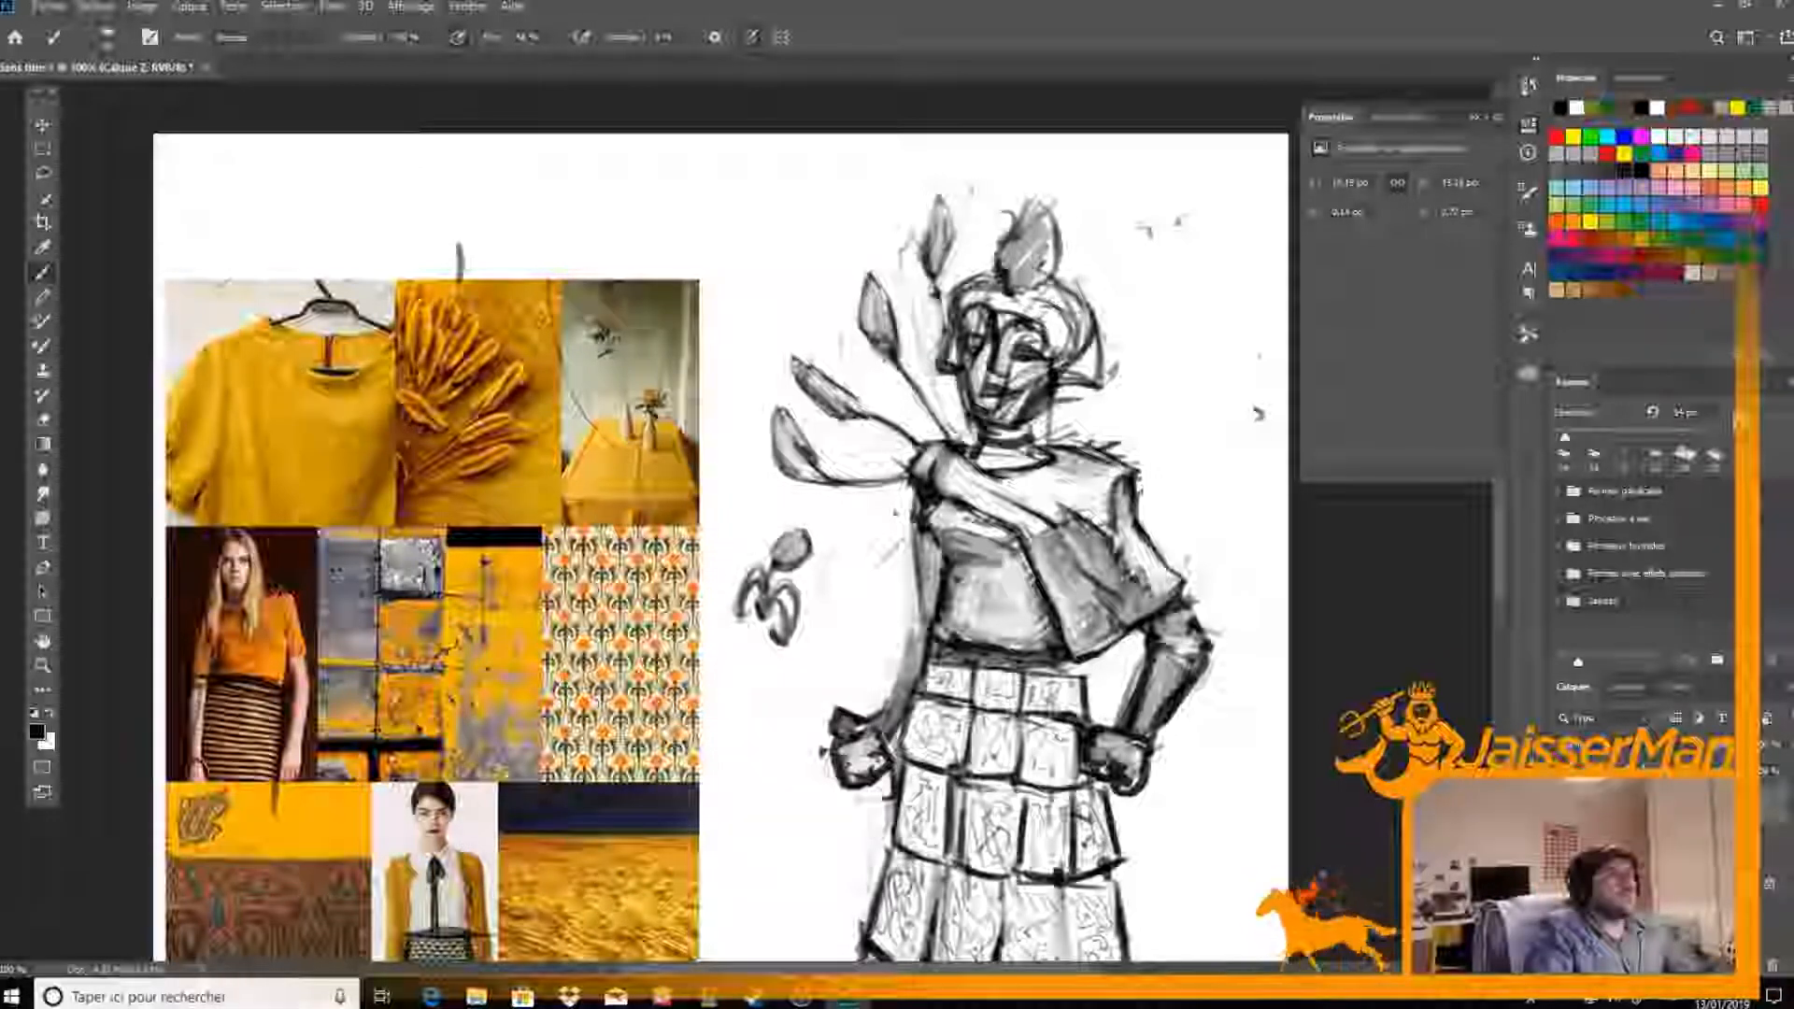
pyautogui.press('e')
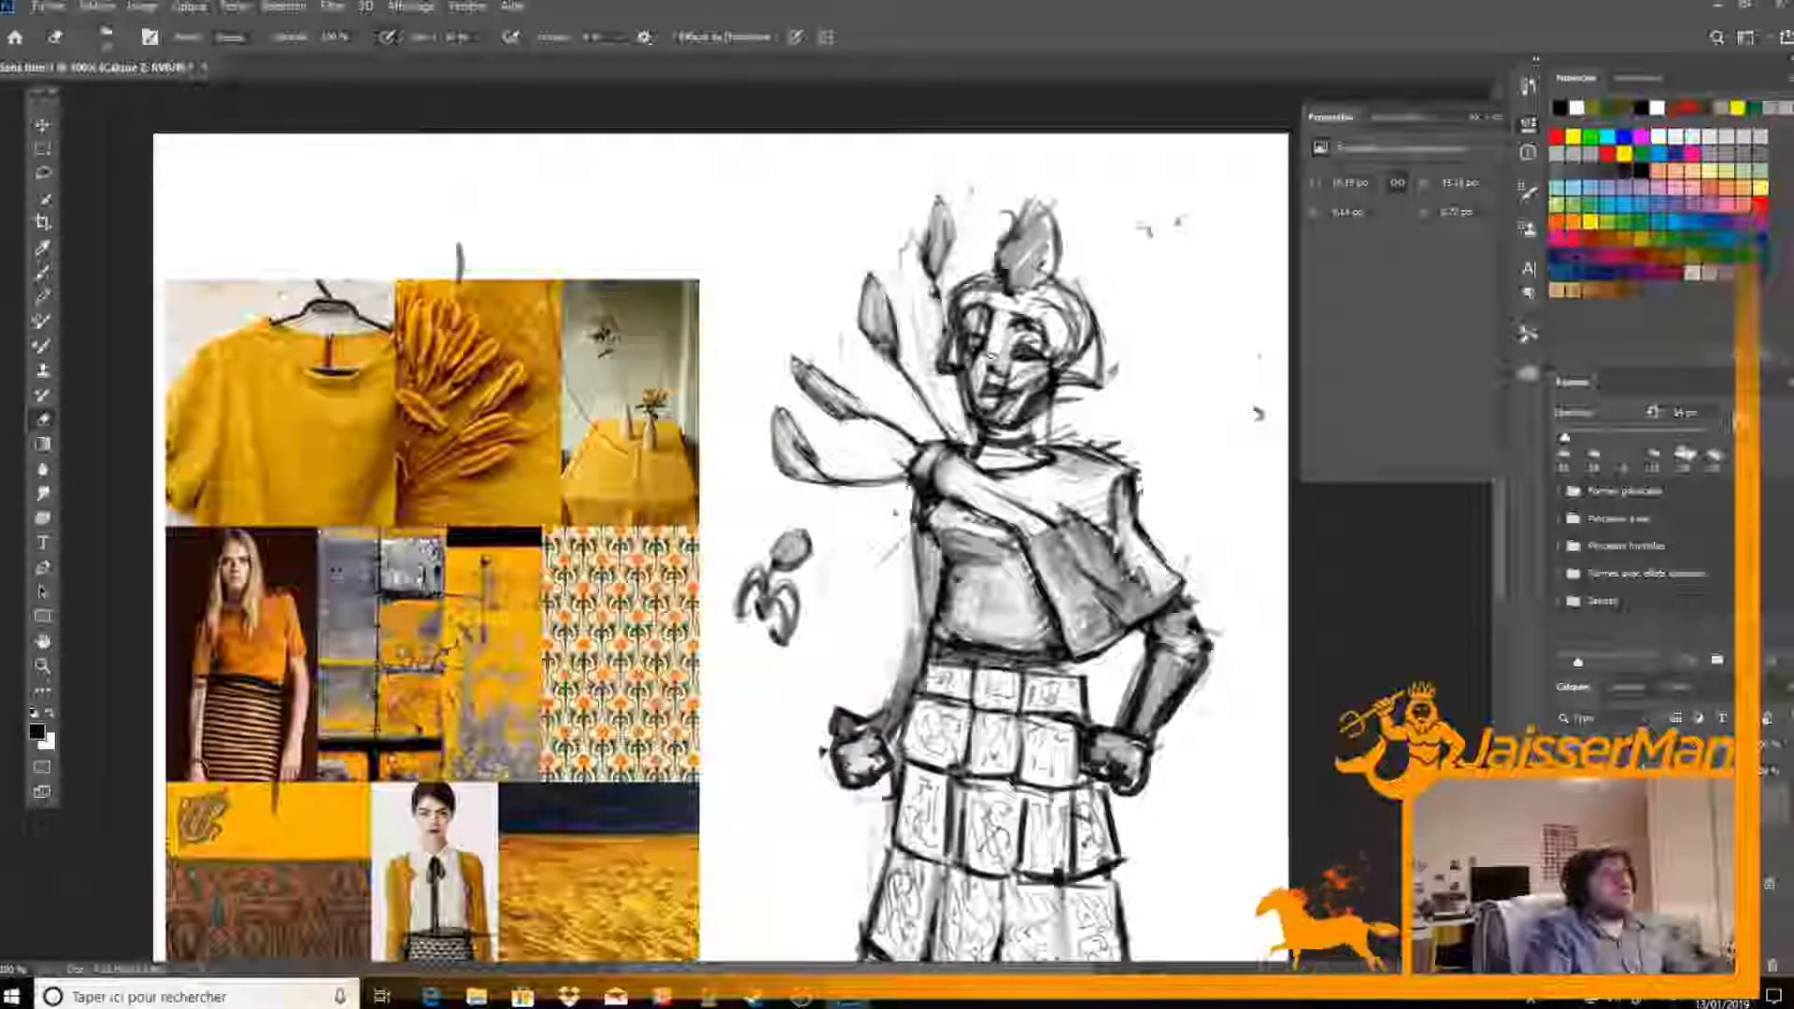
# Rework the eye area into a helmet opening and extend the helmet's lower edge across the cheek to its flared corner
pyautogui.press('b')
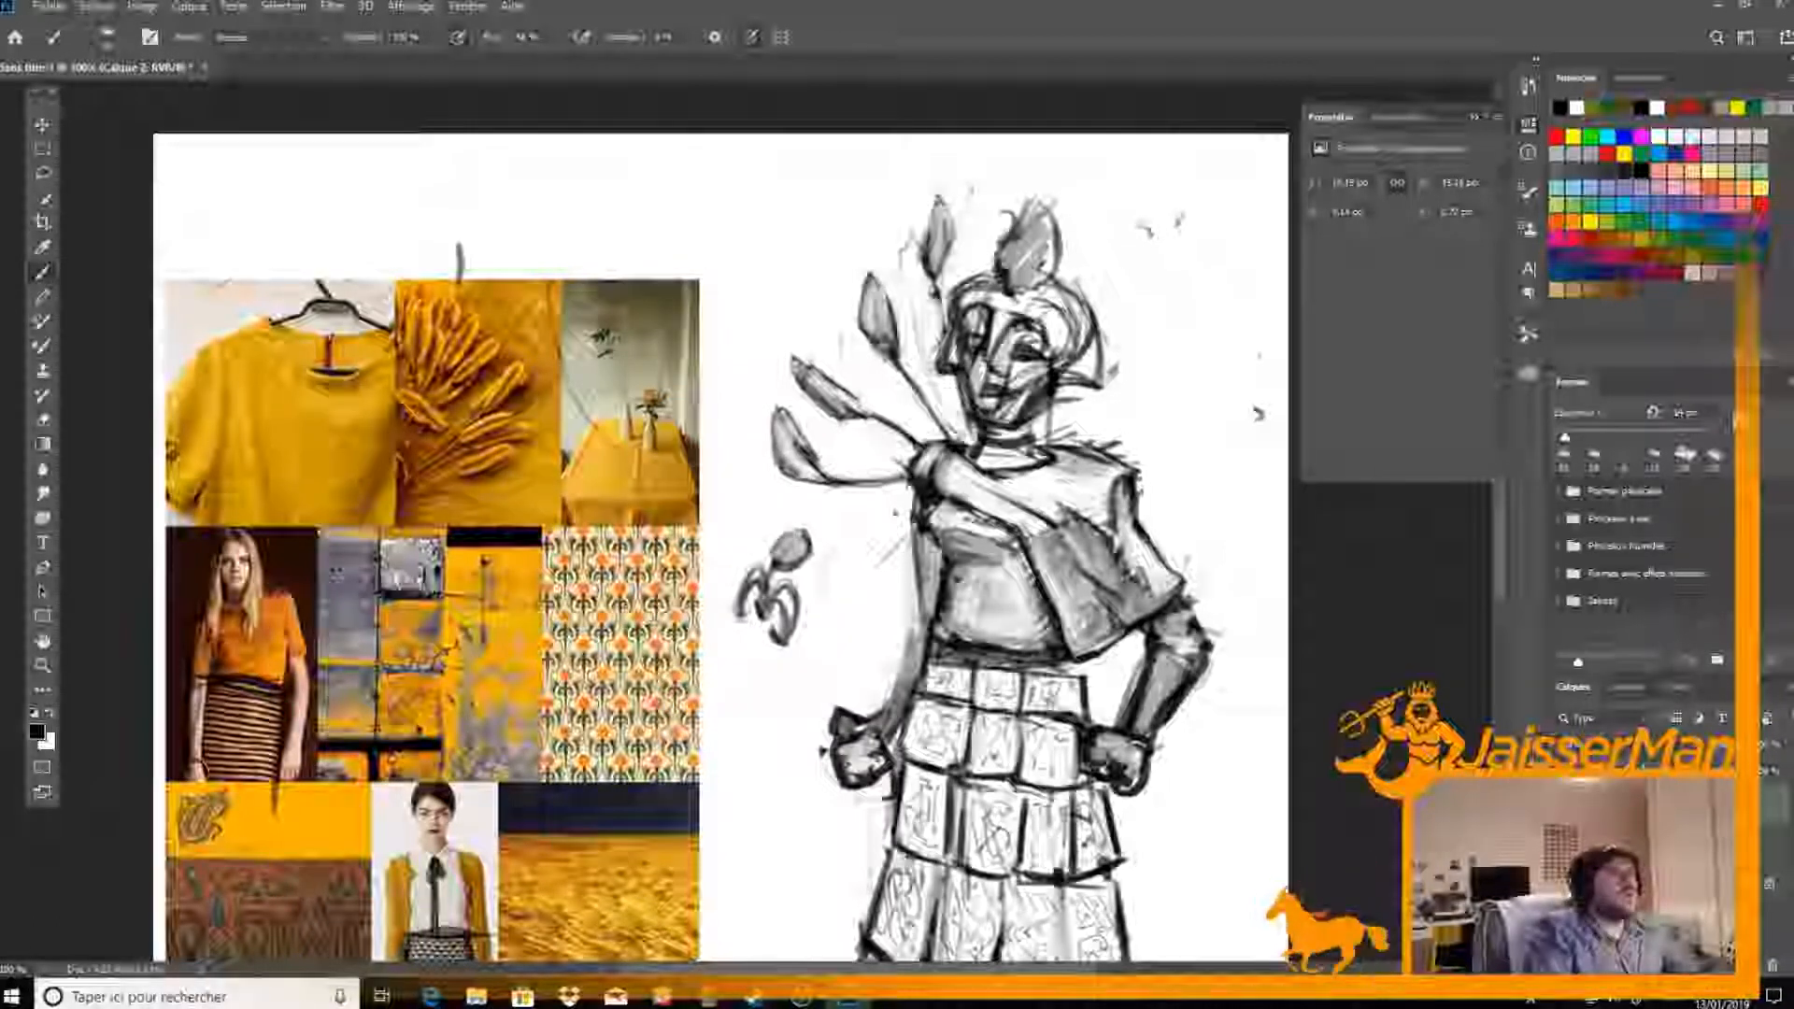
pyautogui.press('e')
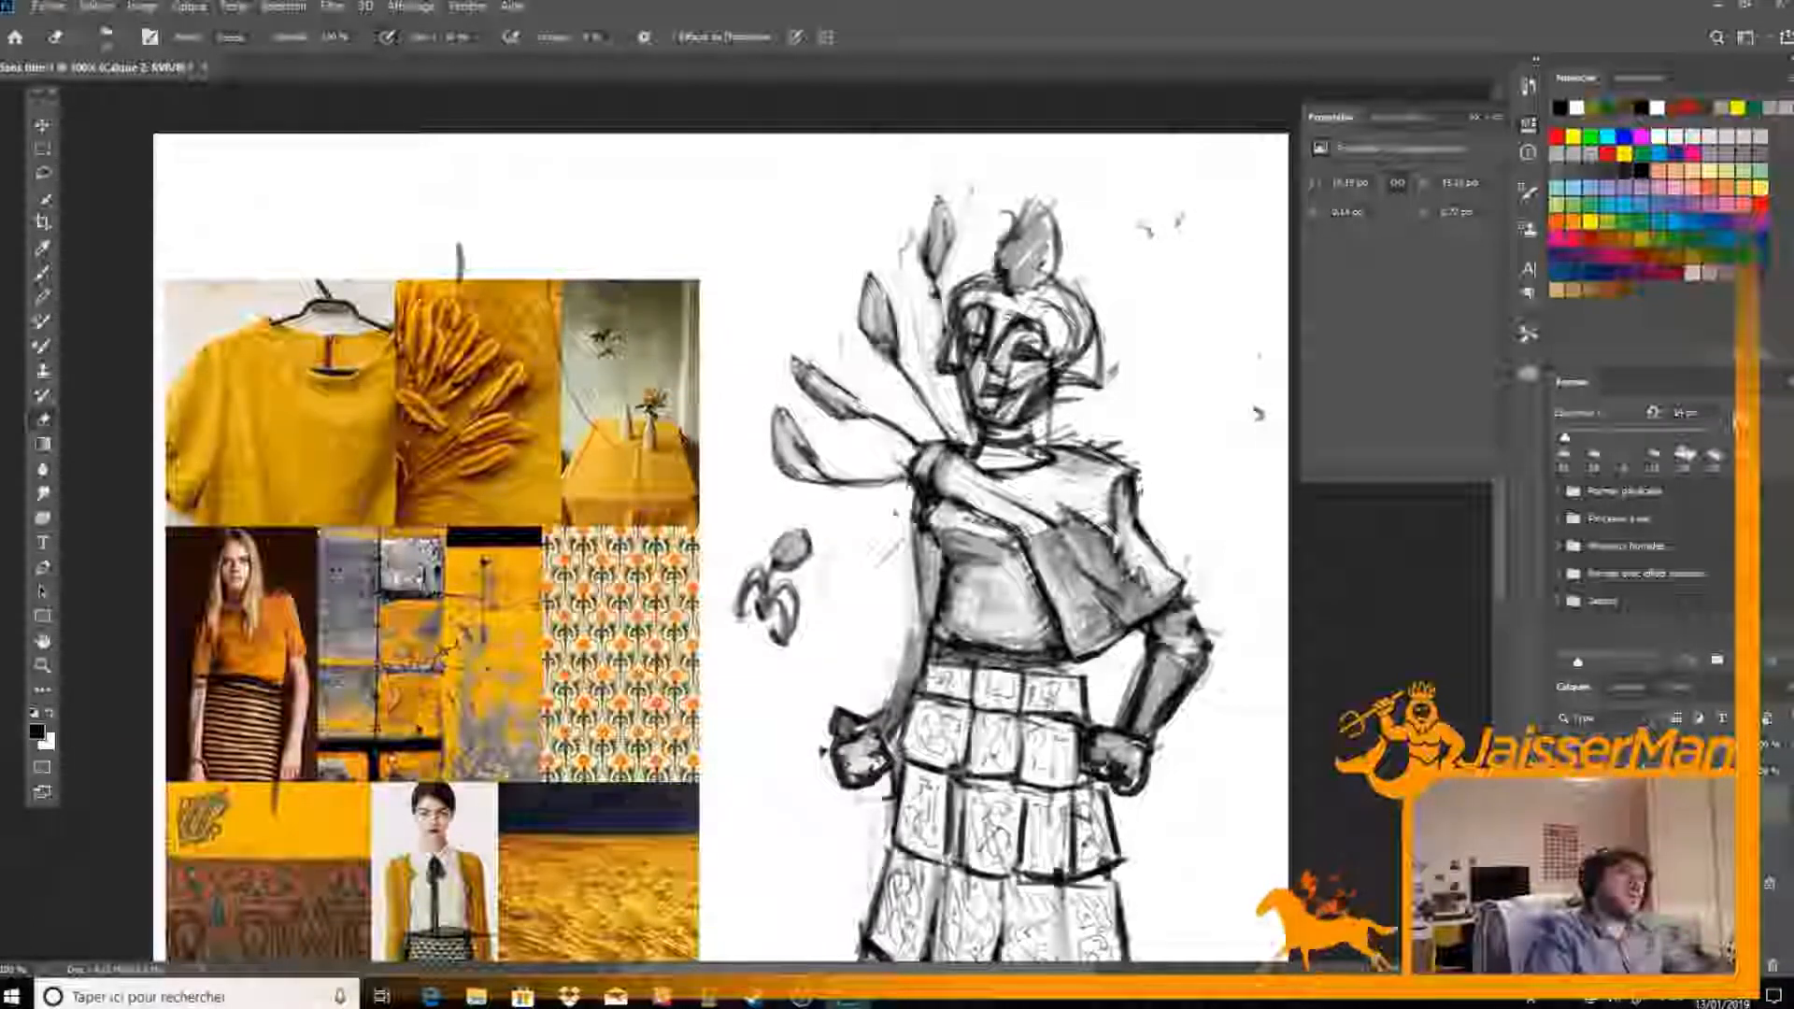
pyautogui.press('b')
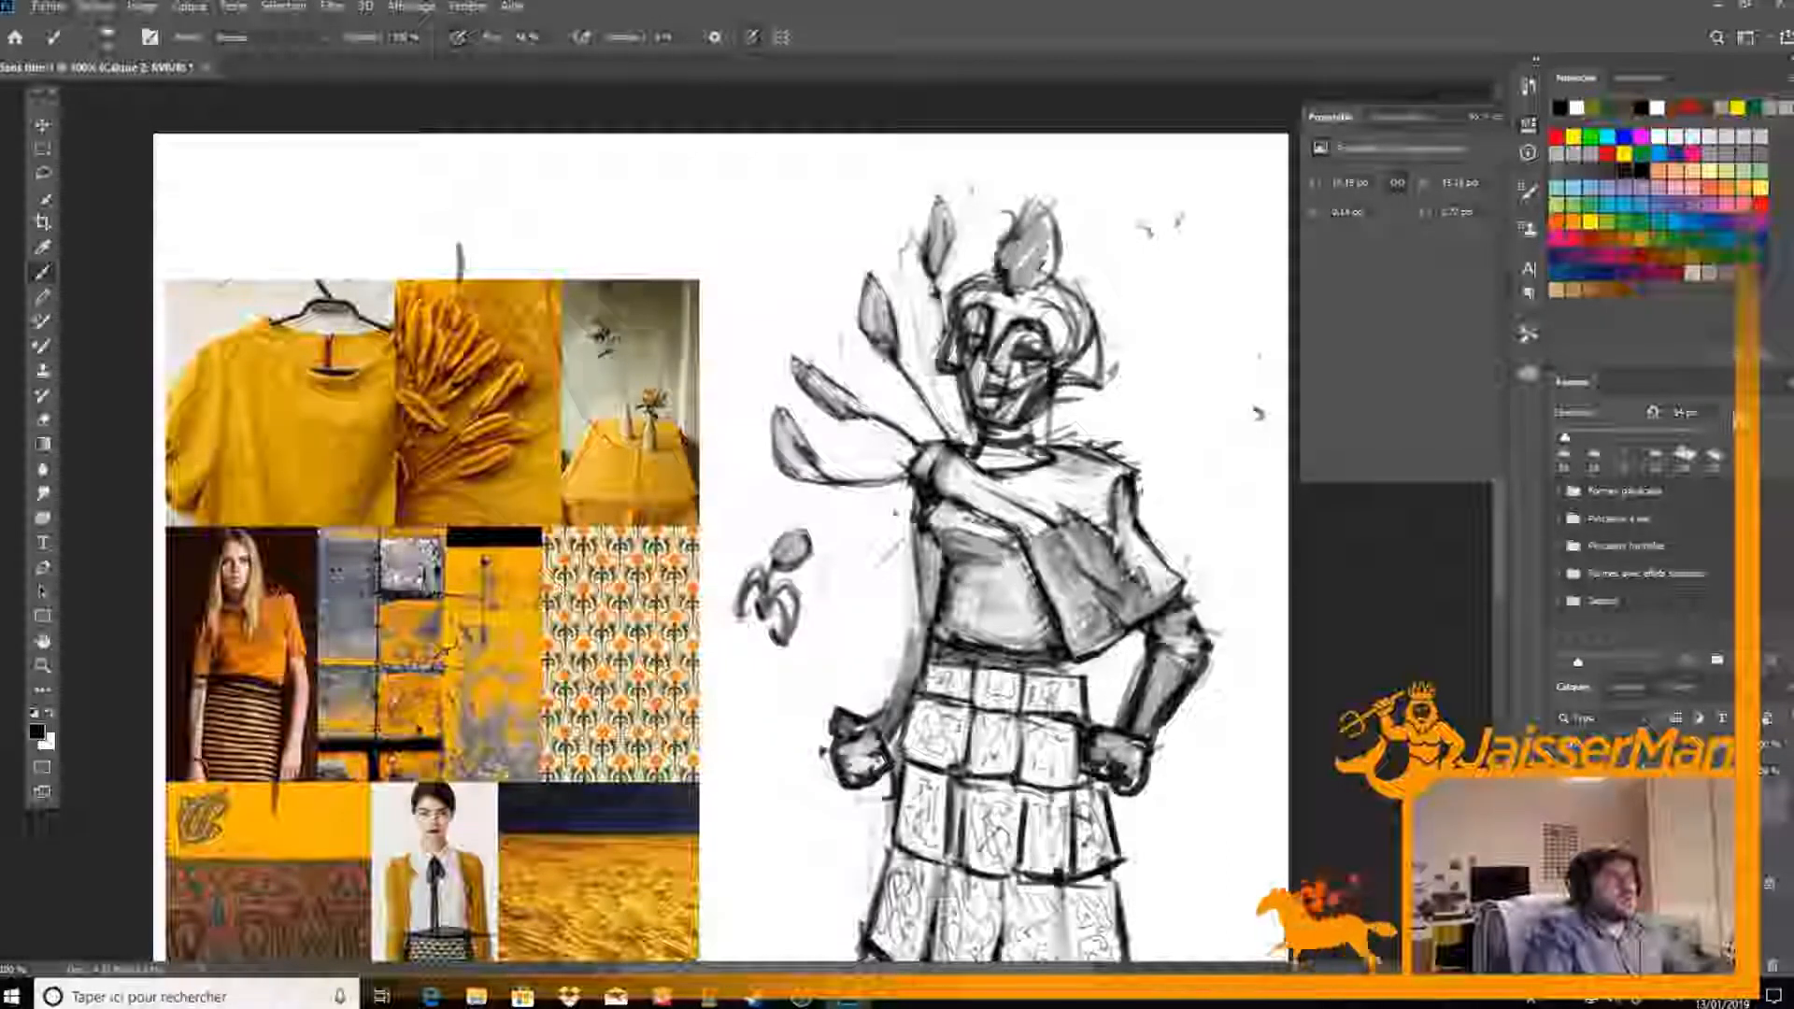
pyautogui.press('e')
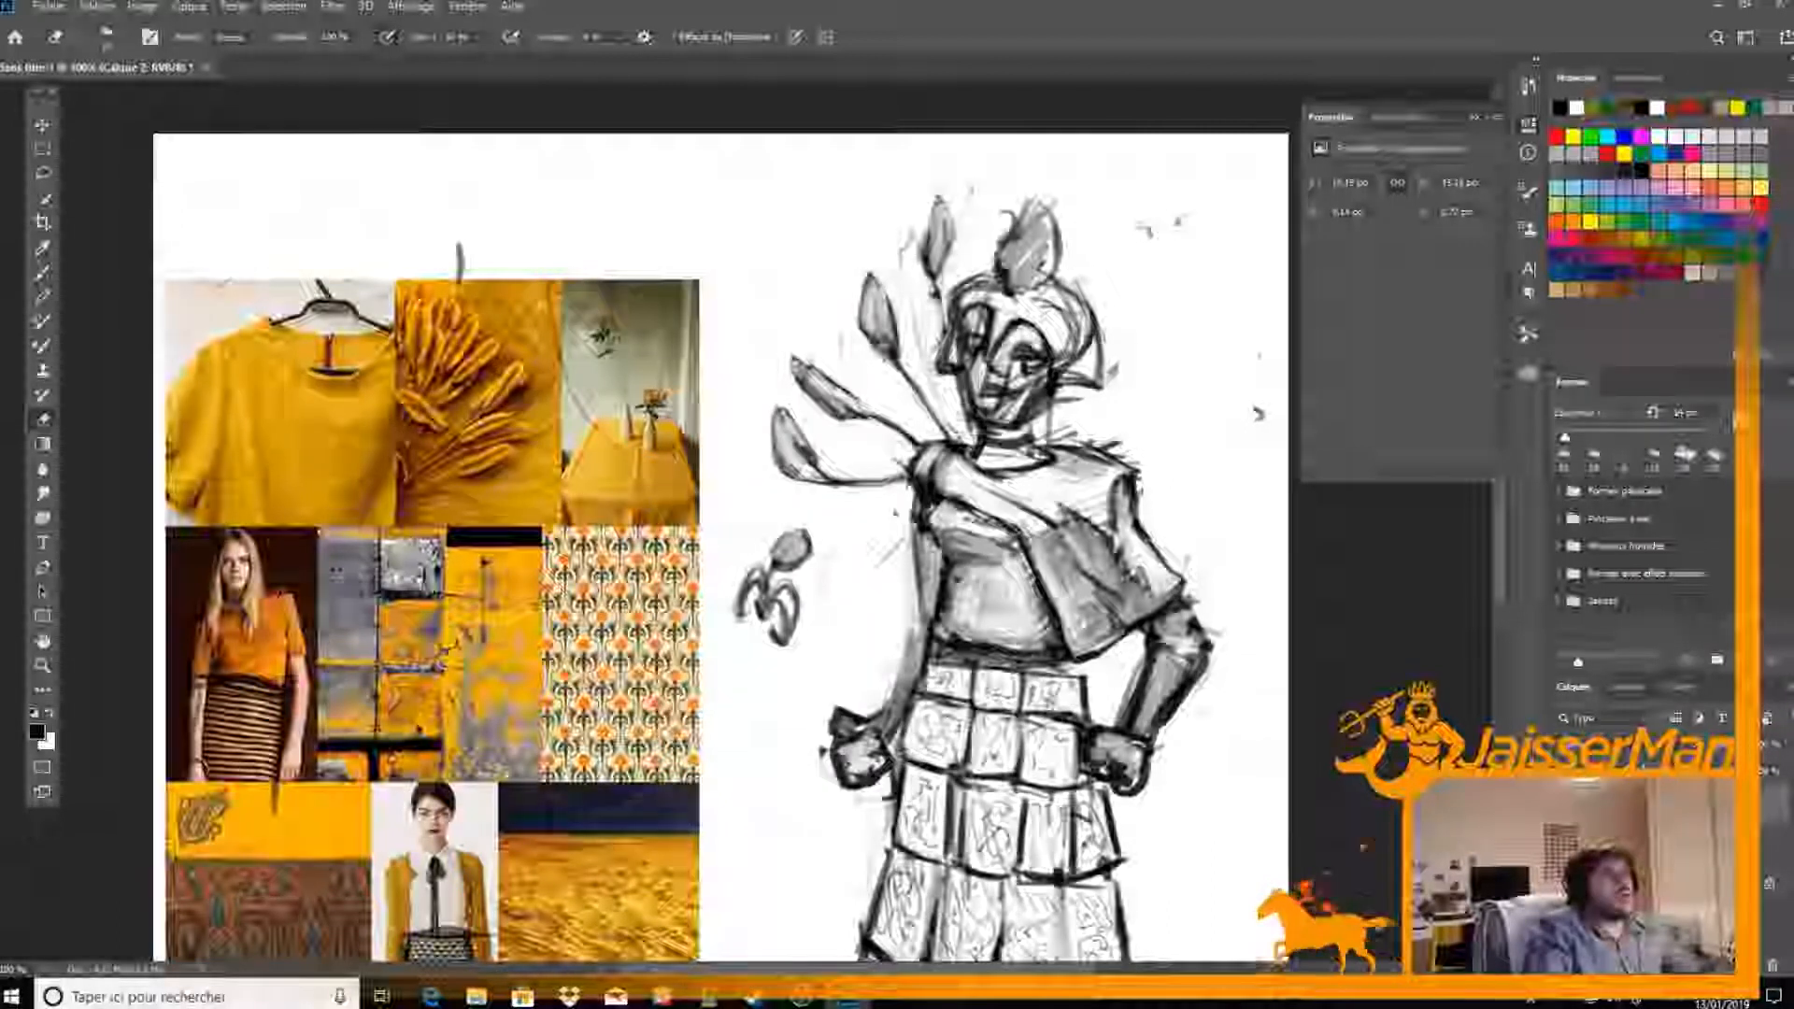
pyautogui.press('b')
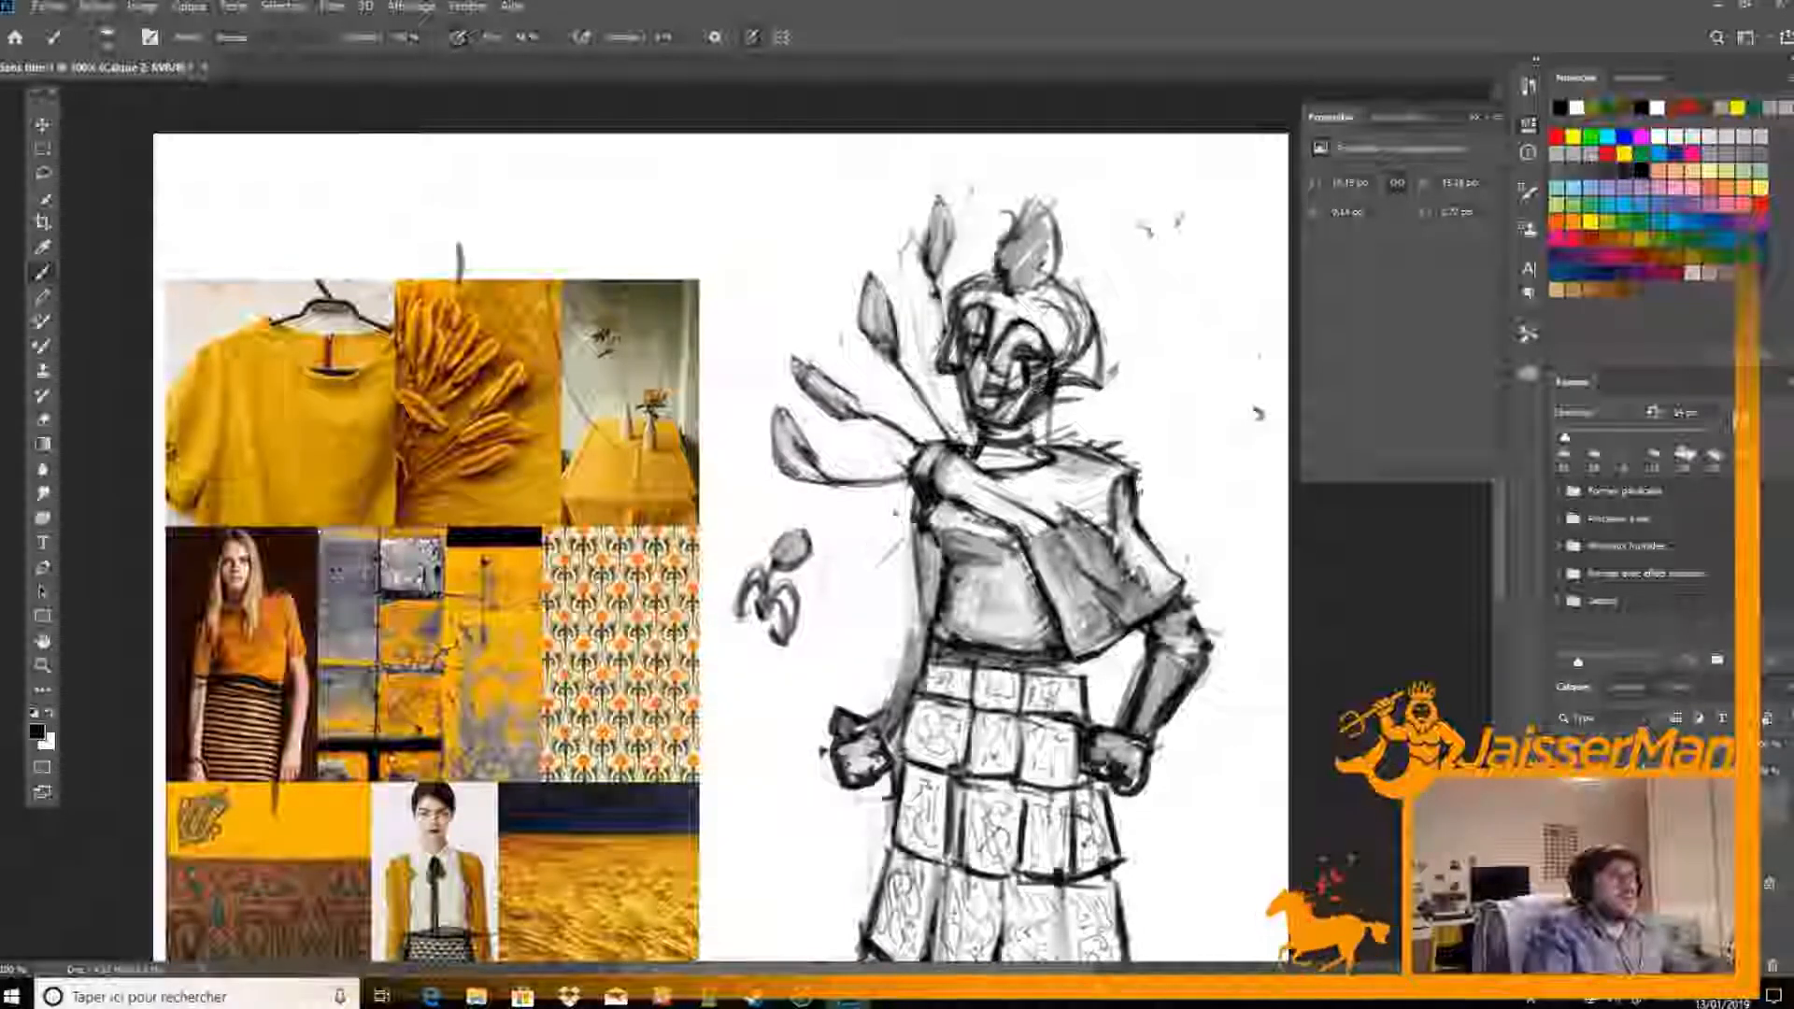
pyautogui.press('e')
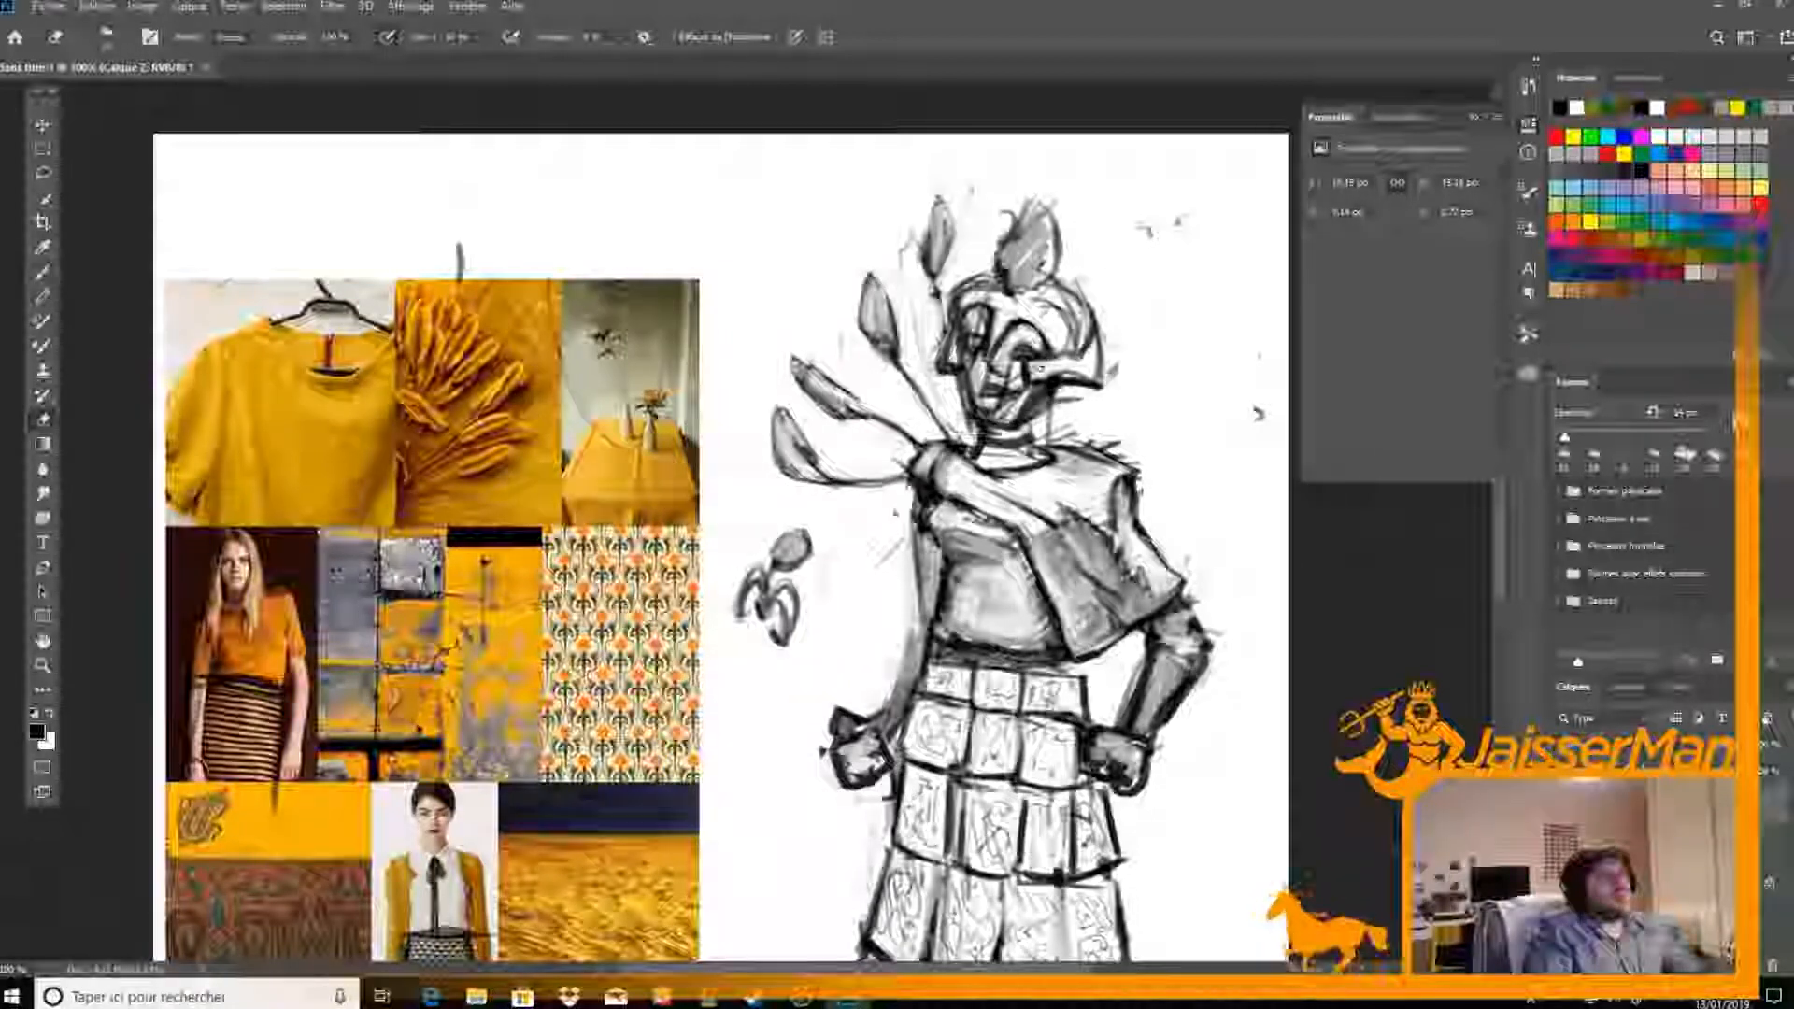
pyautogui.press('b')
pyautogui.press('e')
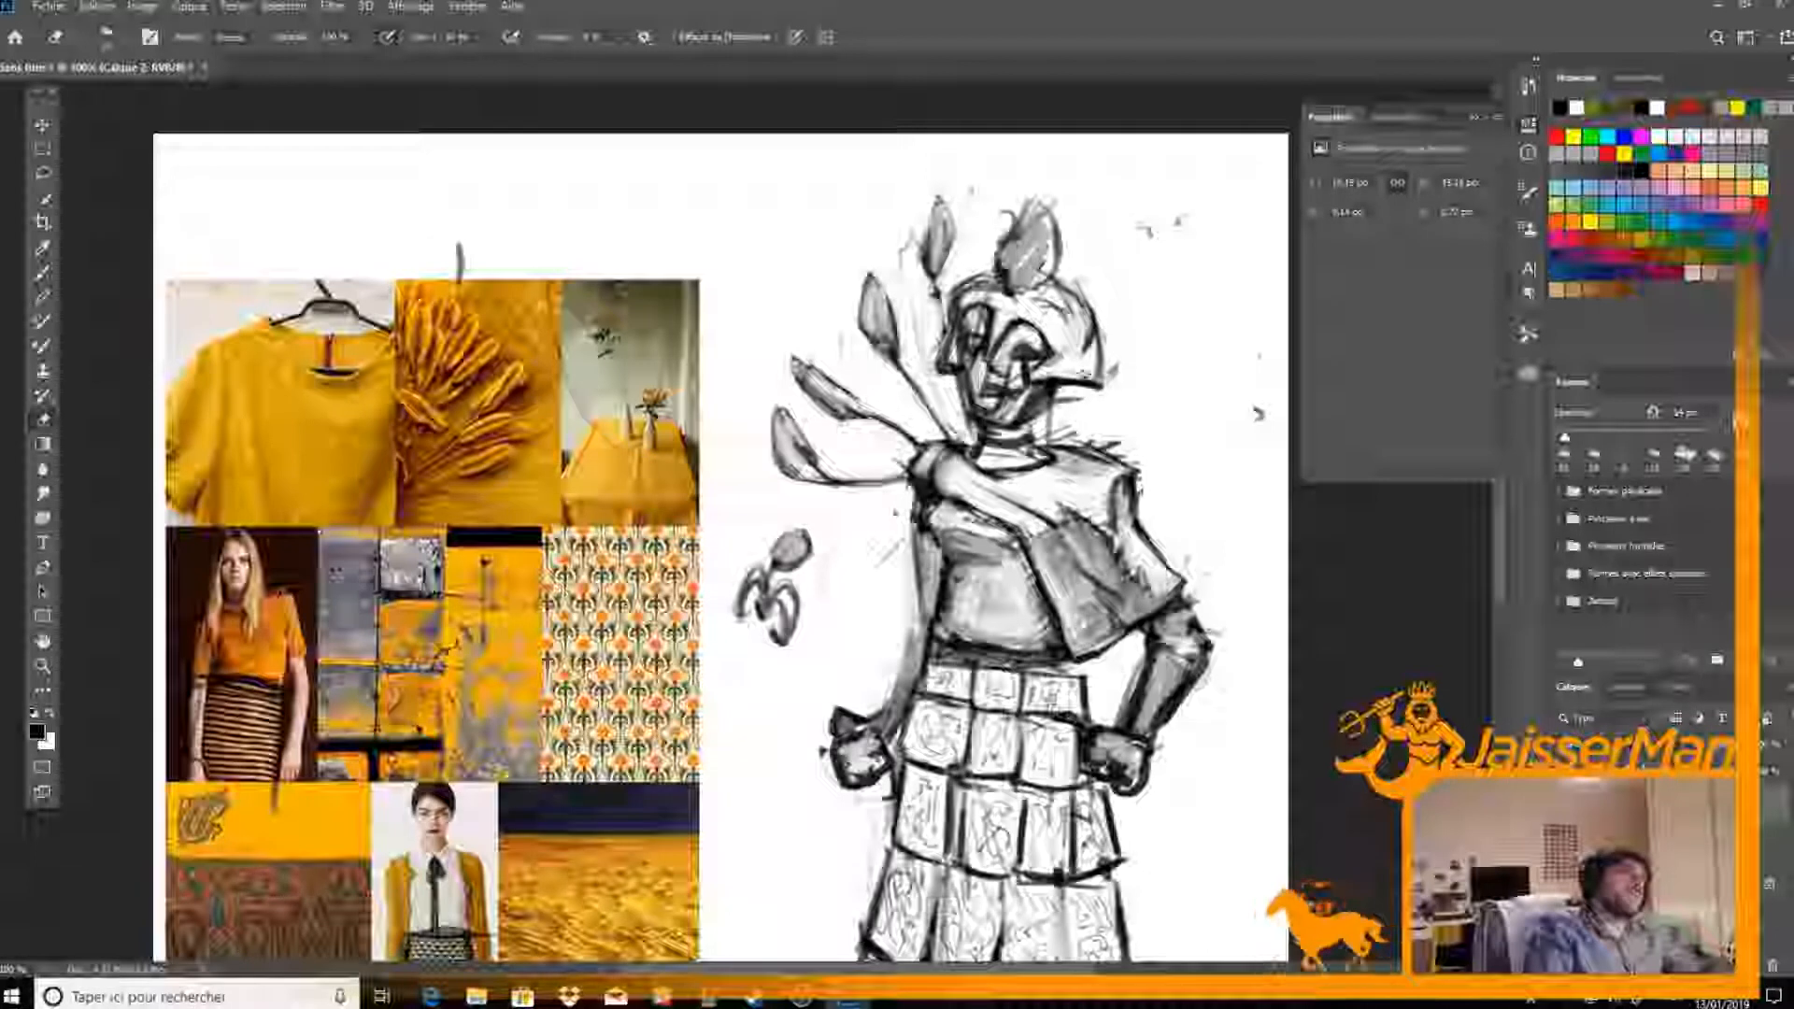
# Define the helmet's narrower cheek edge on the plumed-shoulder side and clean up the eye opening and brow there
pyautogui.press('b')
pyautogui.moveTo(948, 340); pyautogui.dragTo(945, 367)
pyautogui.press('e')
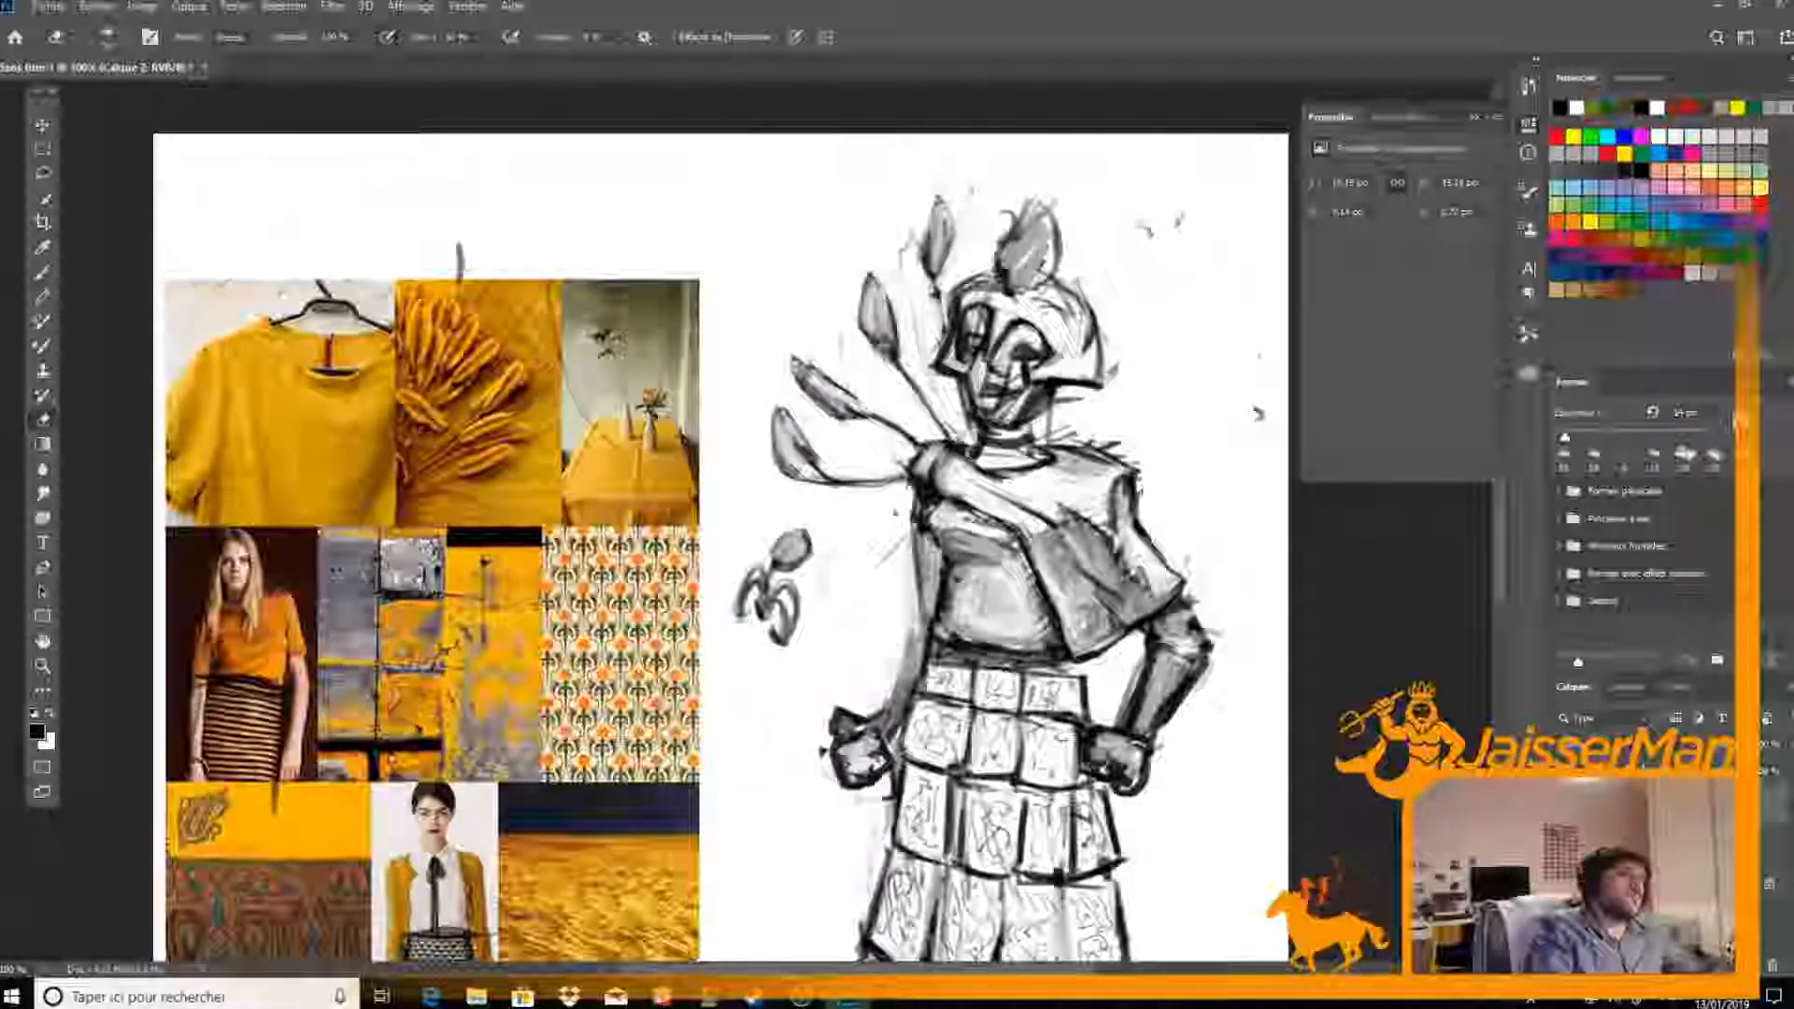
pyautogui.press('b')
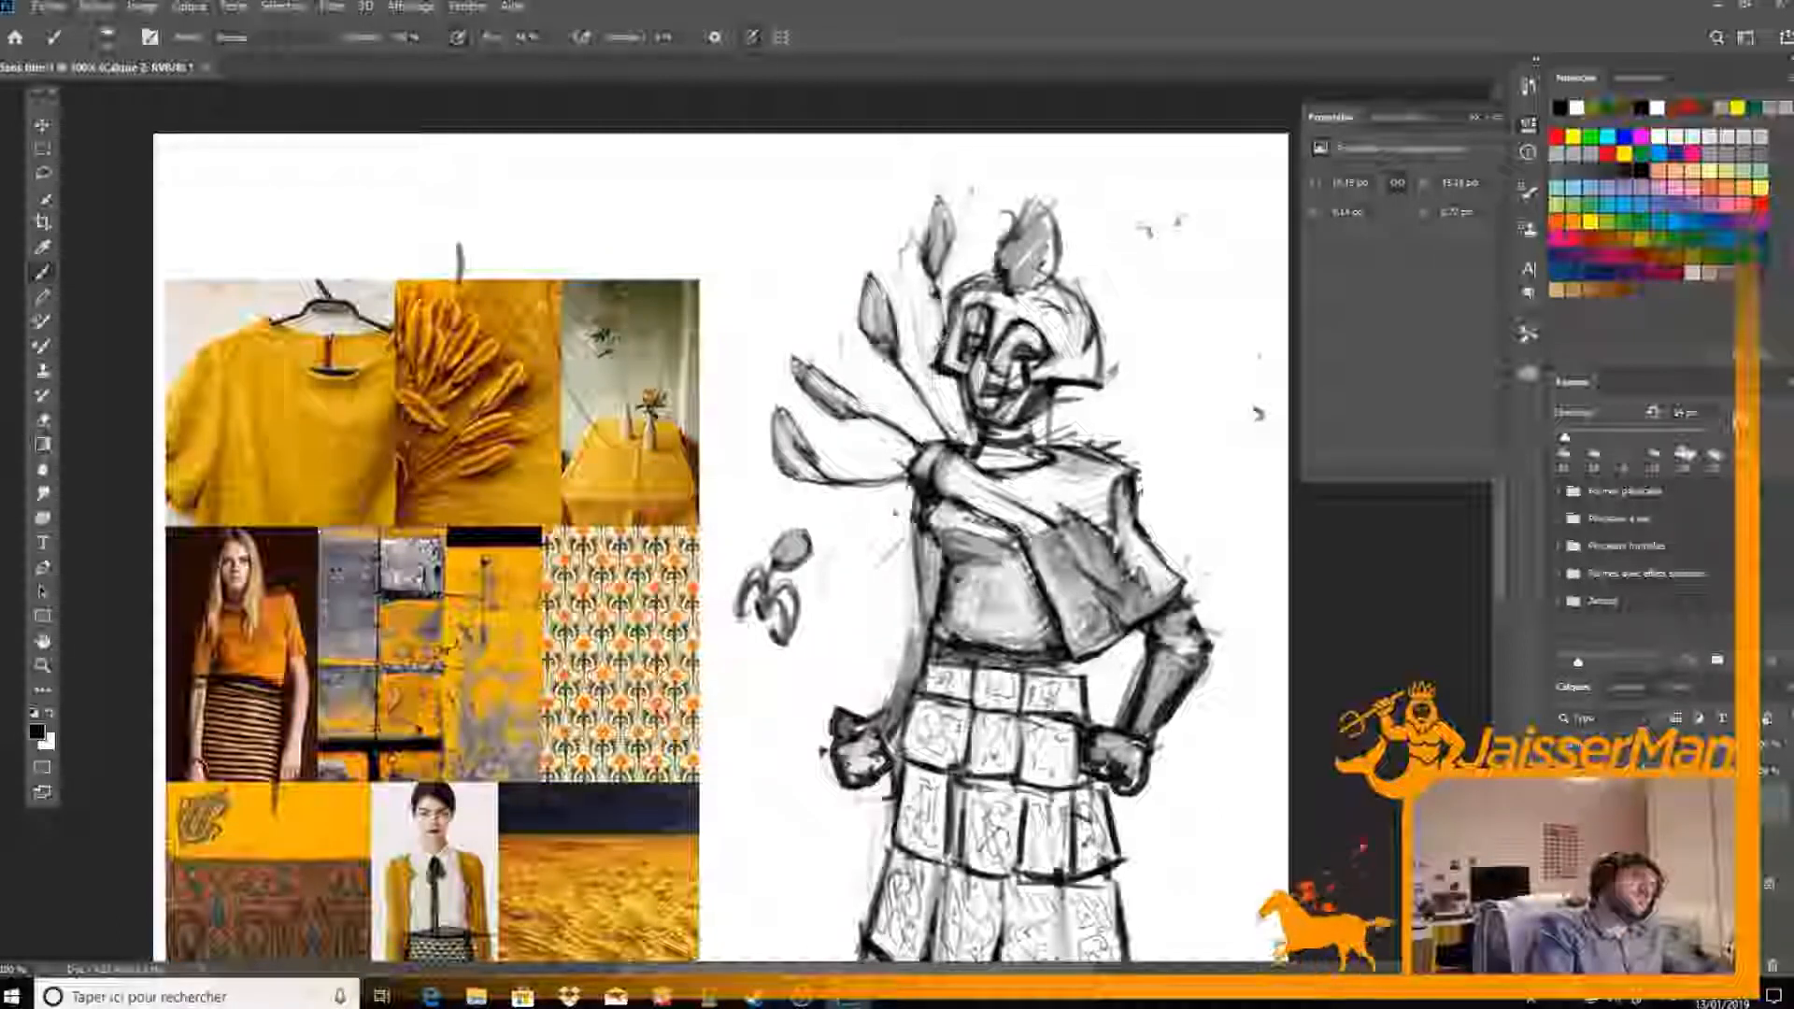
pyautogui.press('e')
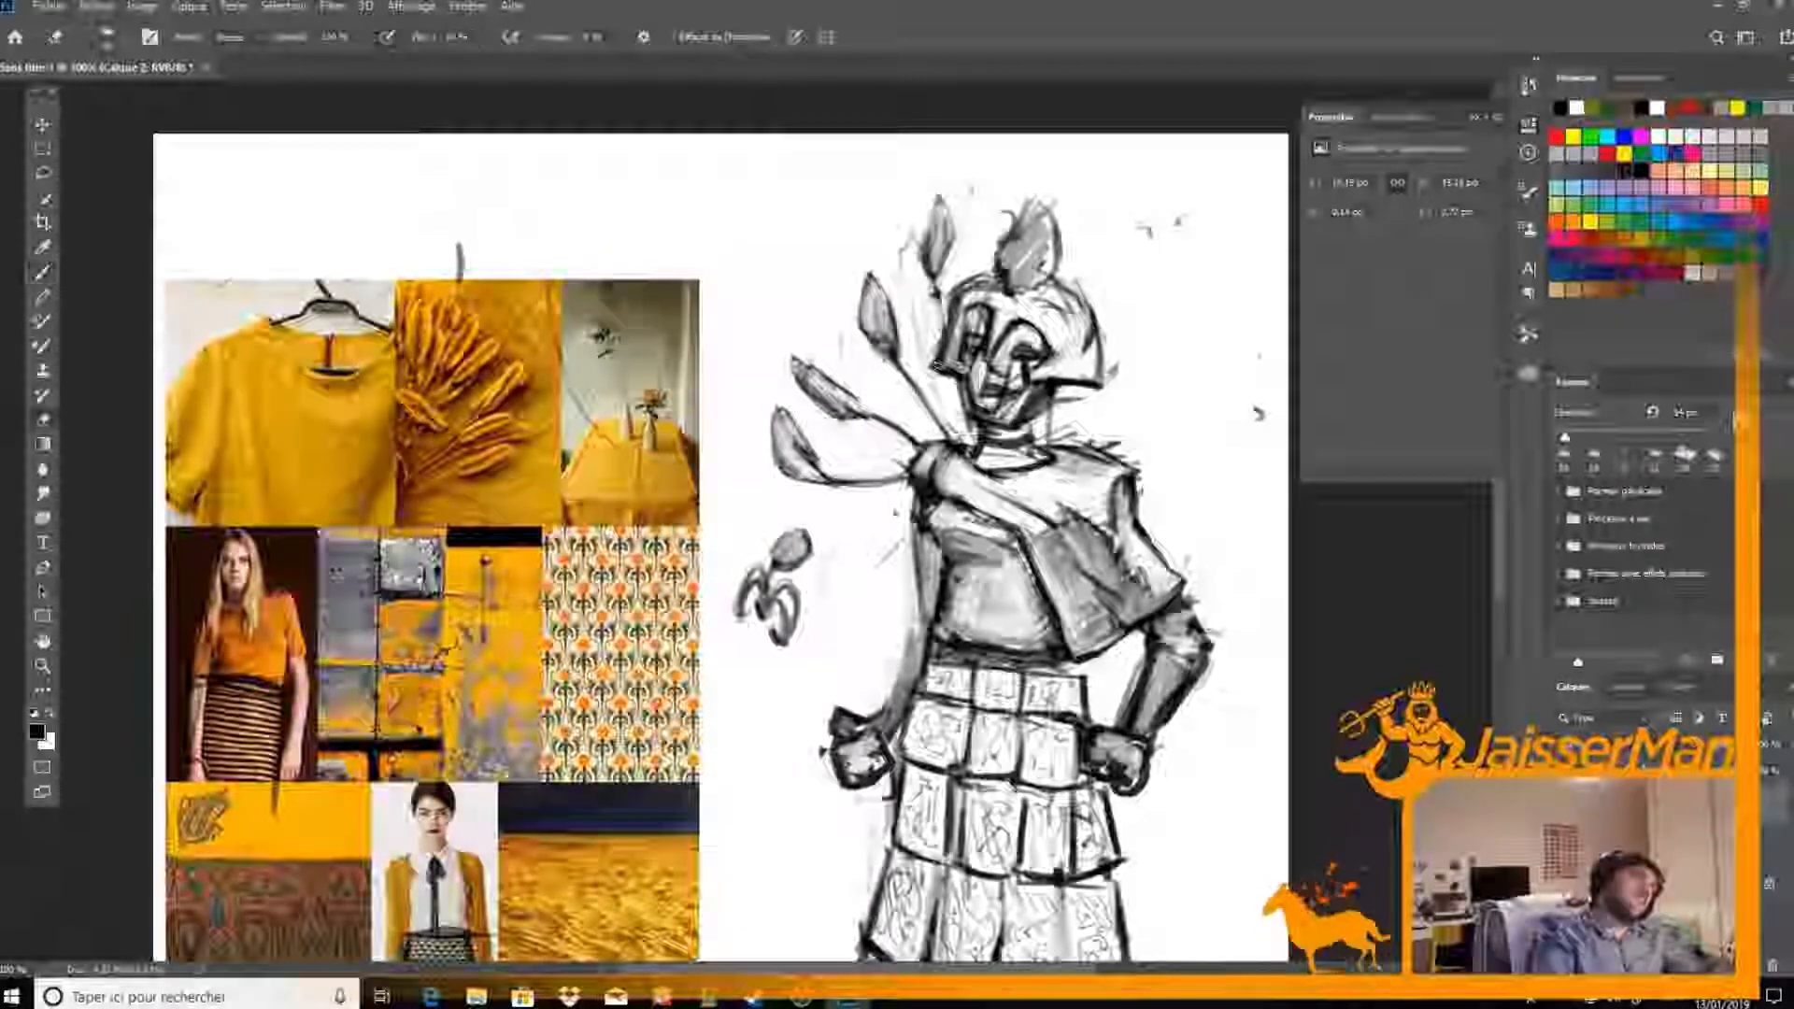
pyautogui.press('b')
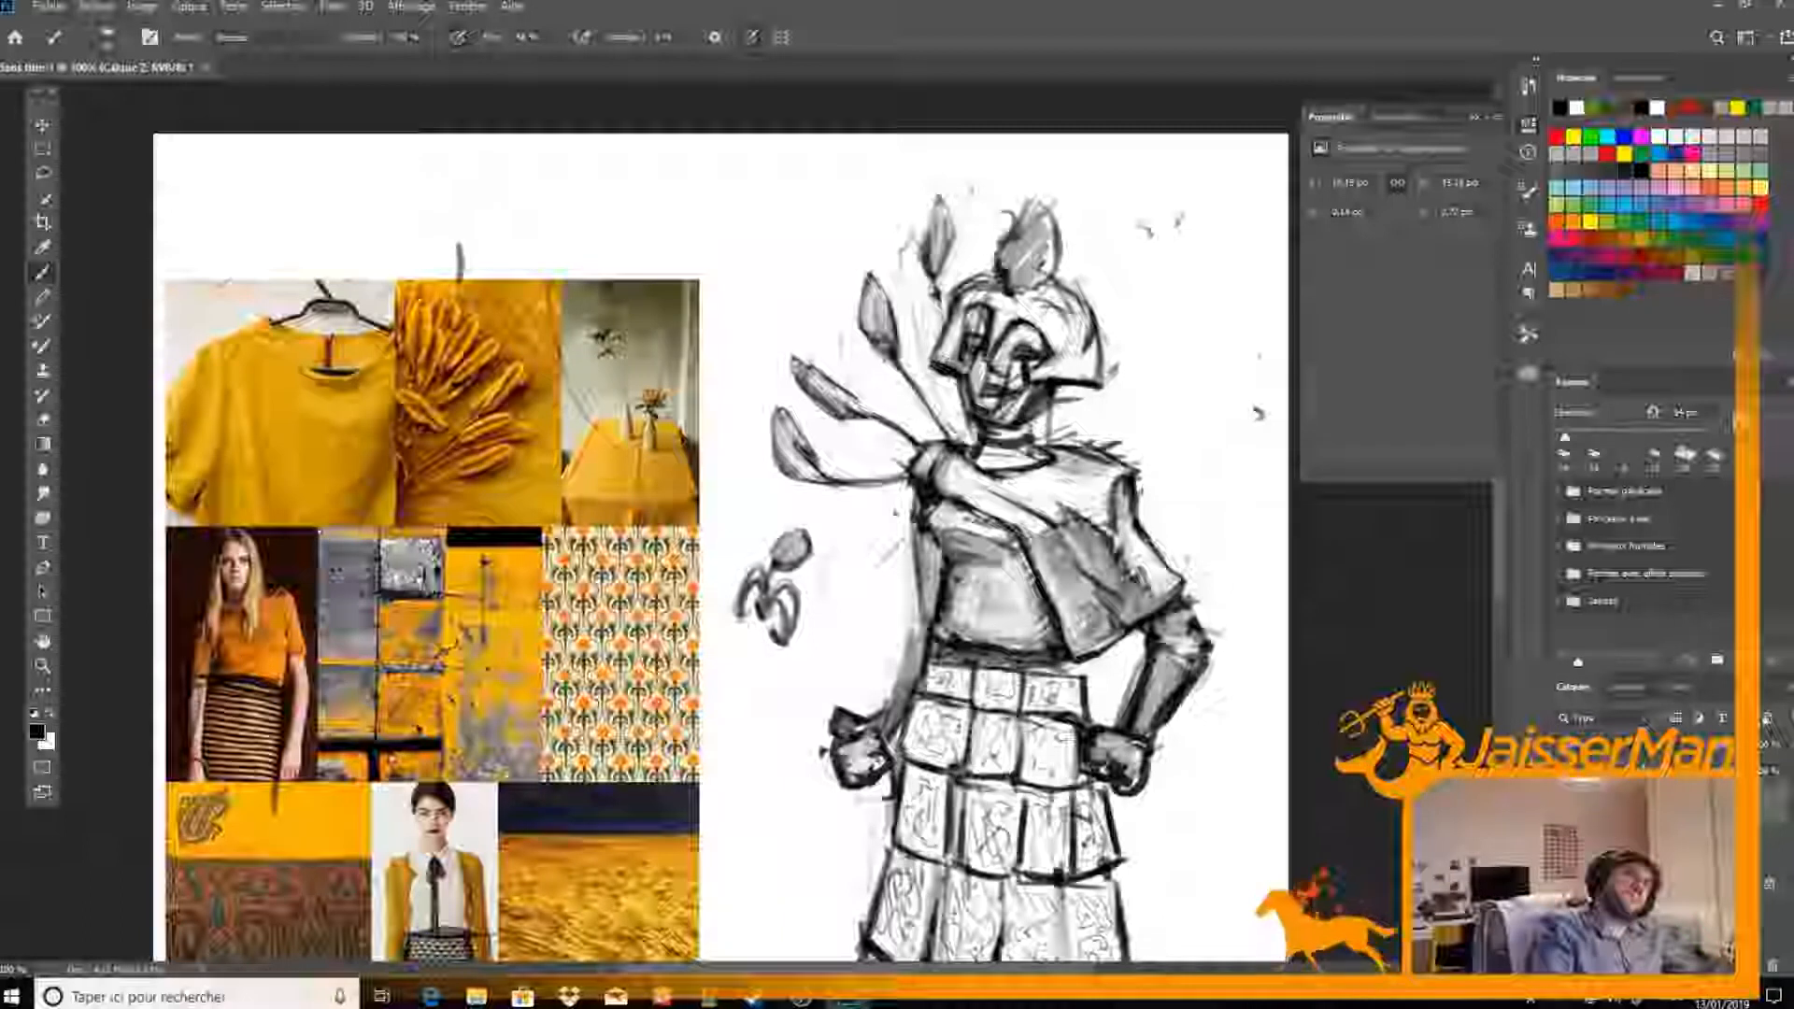
pyautogui.press('e')
pyautogui.press('b')
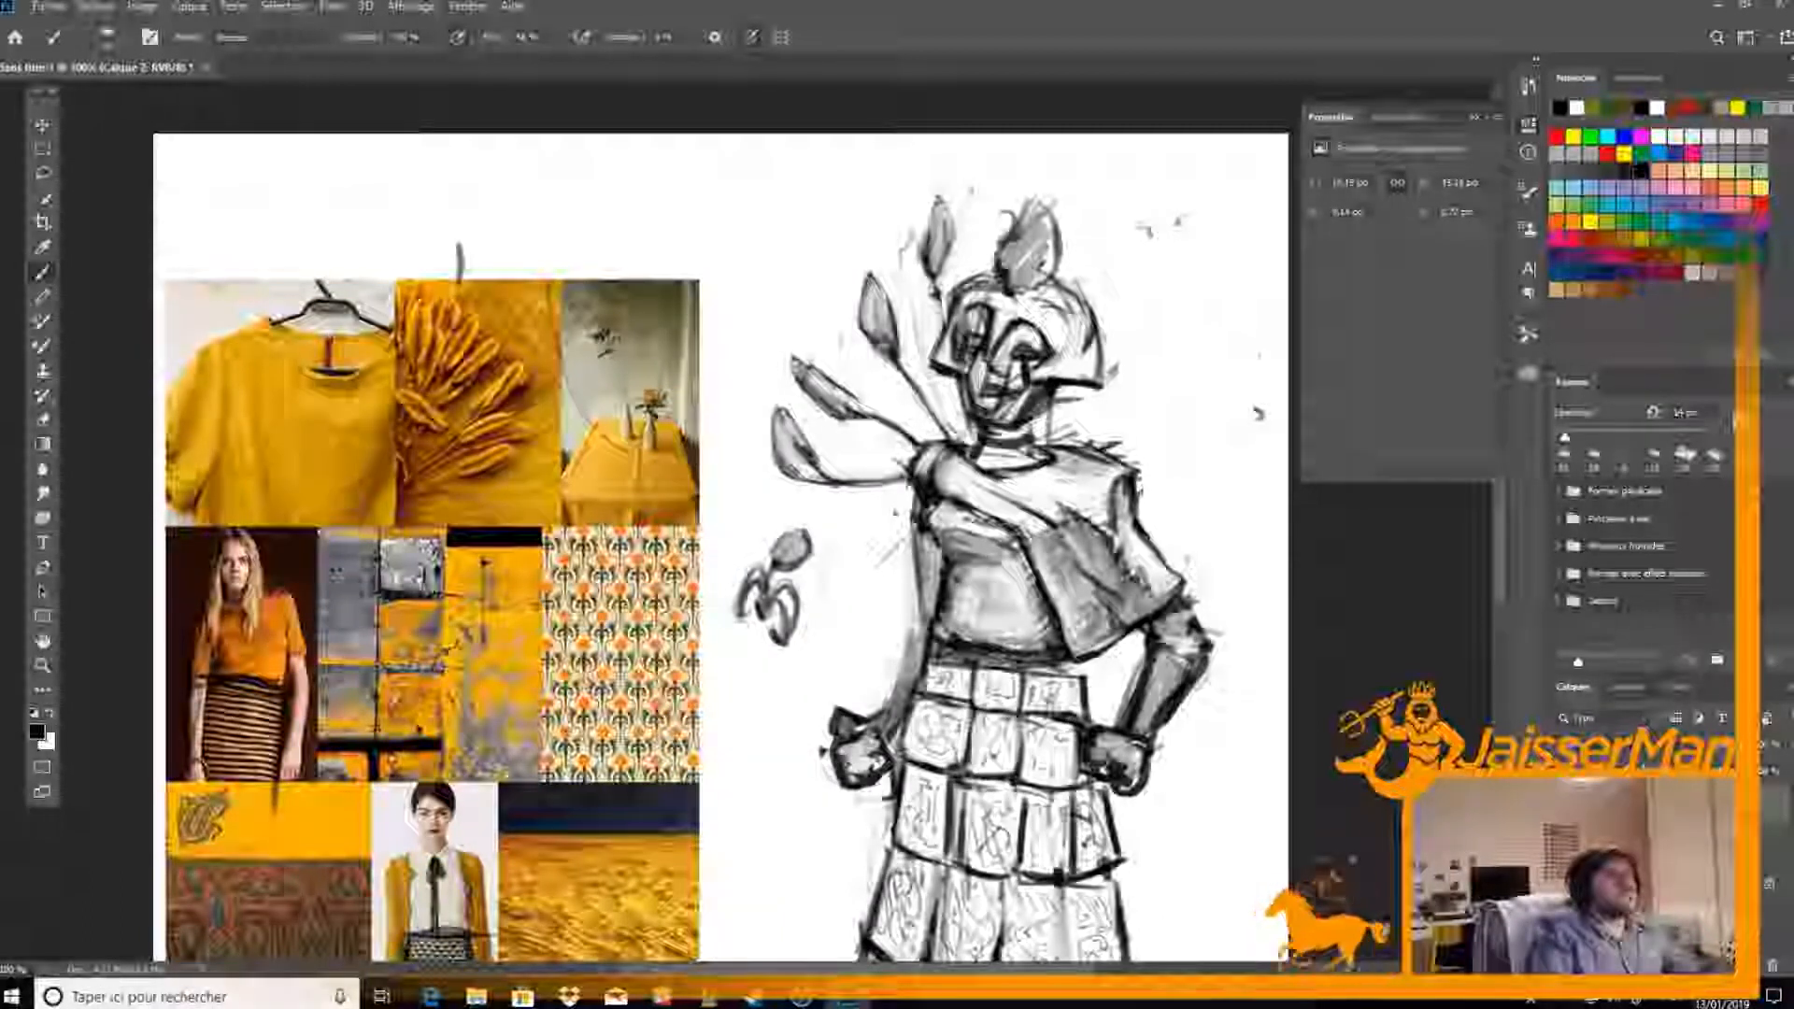
pyautogui.press('e')
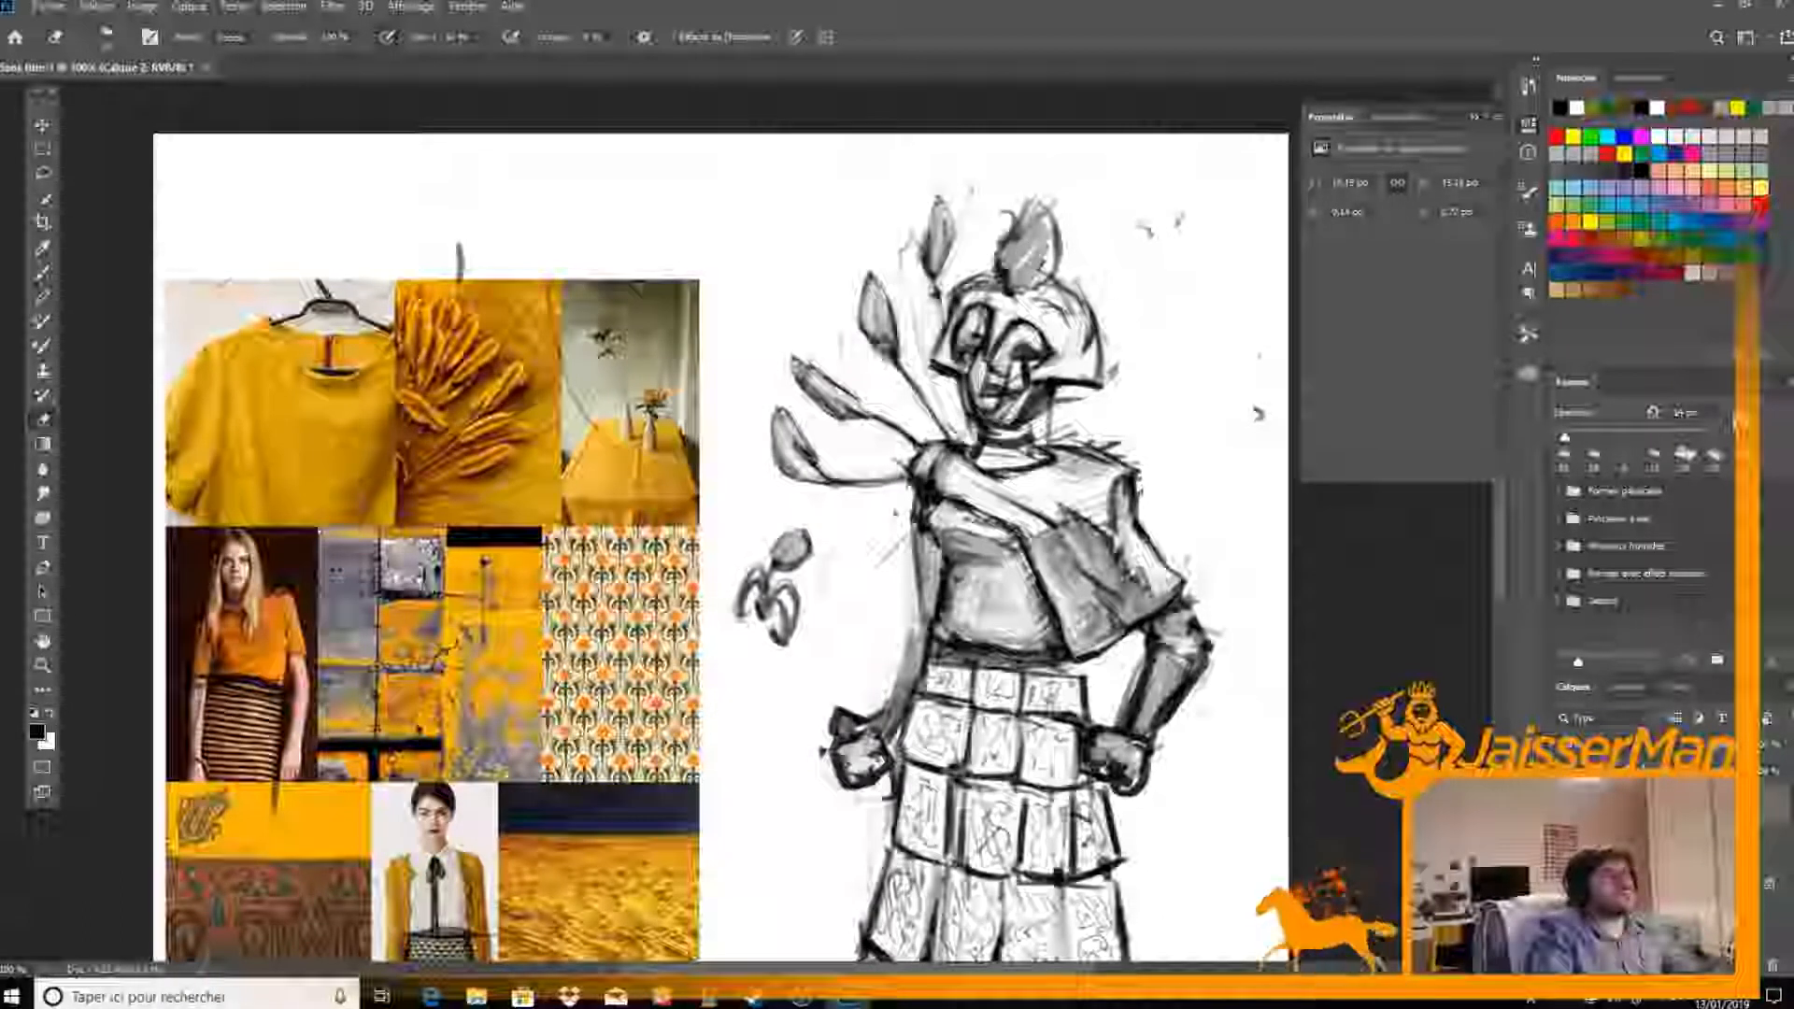
pyautogui.press('b')
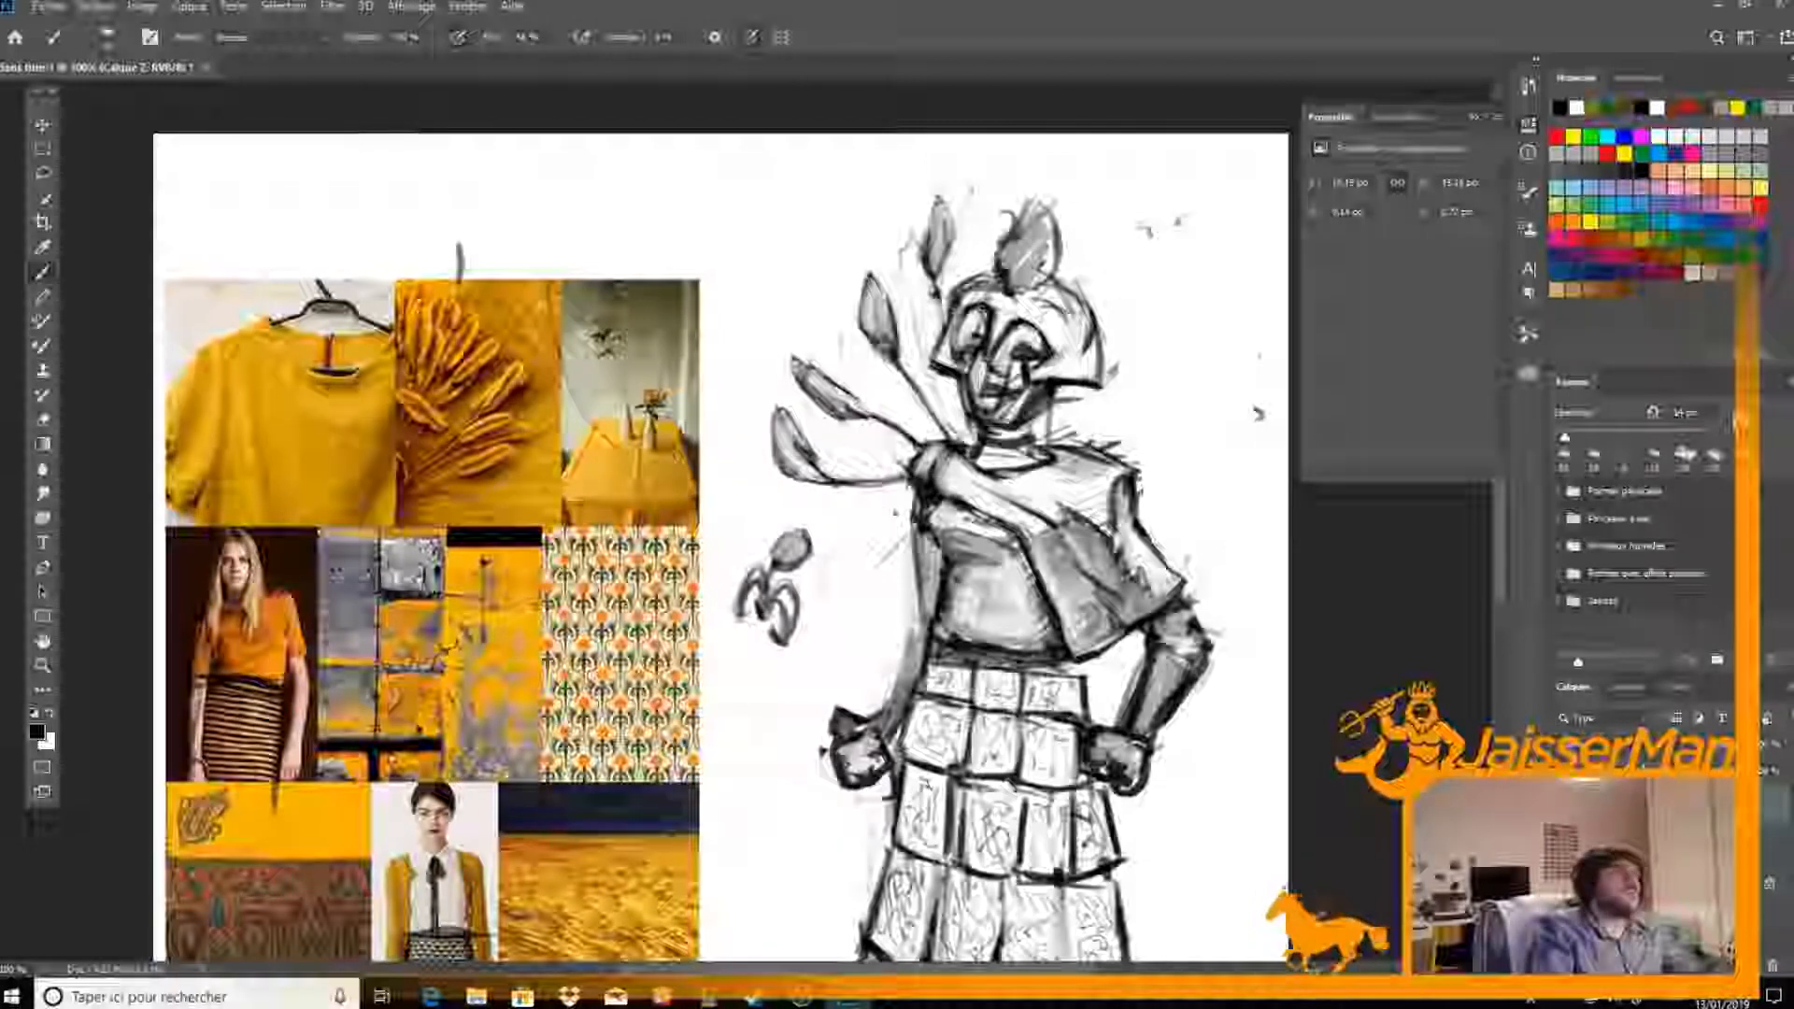
pyautogui.press('e')
pyautogui.moveTo(1007, 299)
pyautogui.mouseDown()
pyautogui.moveTo(968, 295)
pyautogui.moveTo(983, 297)
pyautogui.mouseUp()
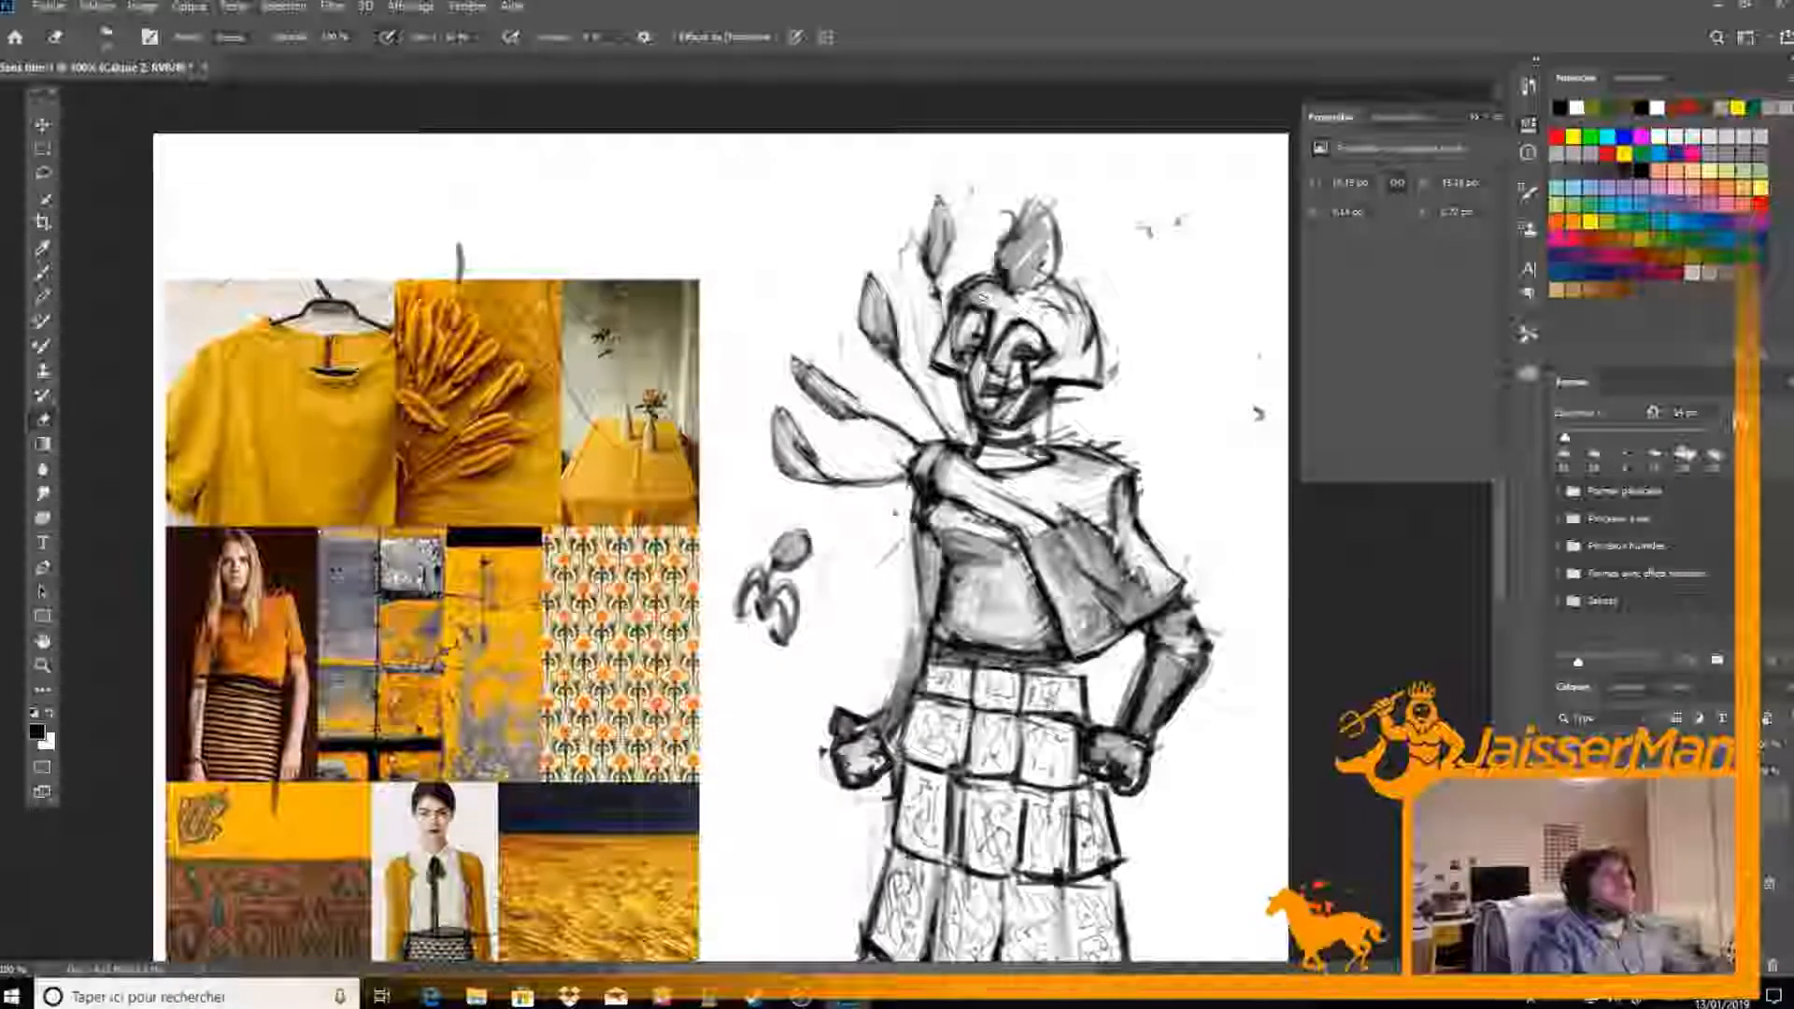
# Redraw the bud-shaped crest on top of the helmet with a darker, cleaner pointed outline
pyautogui.press('b')
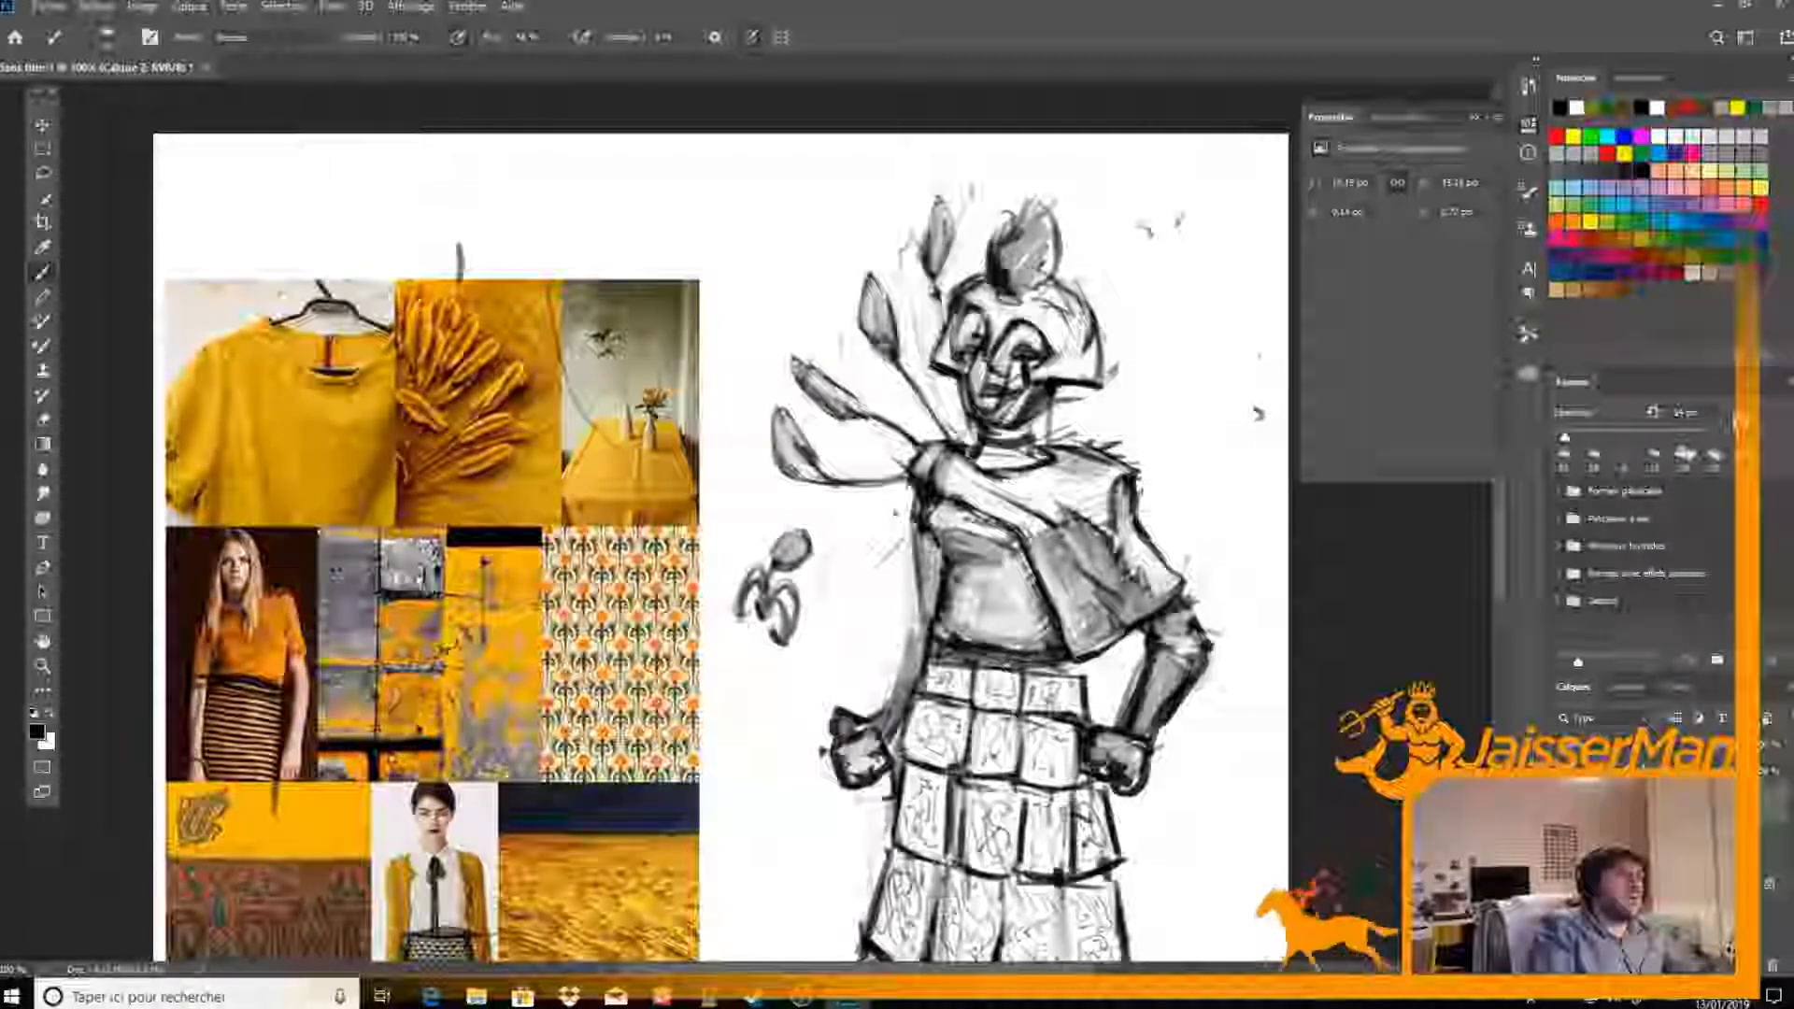
pyautogui.moveTo(1022, 209)
pyautogui.mouseDown()
pyautogui.moveTo(1032, 193)
pyautogui.moveTo(1022, 209)
pyautogui.moveTo(1062, 253)
pyautogui.moveTo(1032, 293)
pyautogui.moveTo(1038, 254)
pyautogui.moveTo(1003, 263)
pyautogui.mouseUp()
pyautogui.press('e')
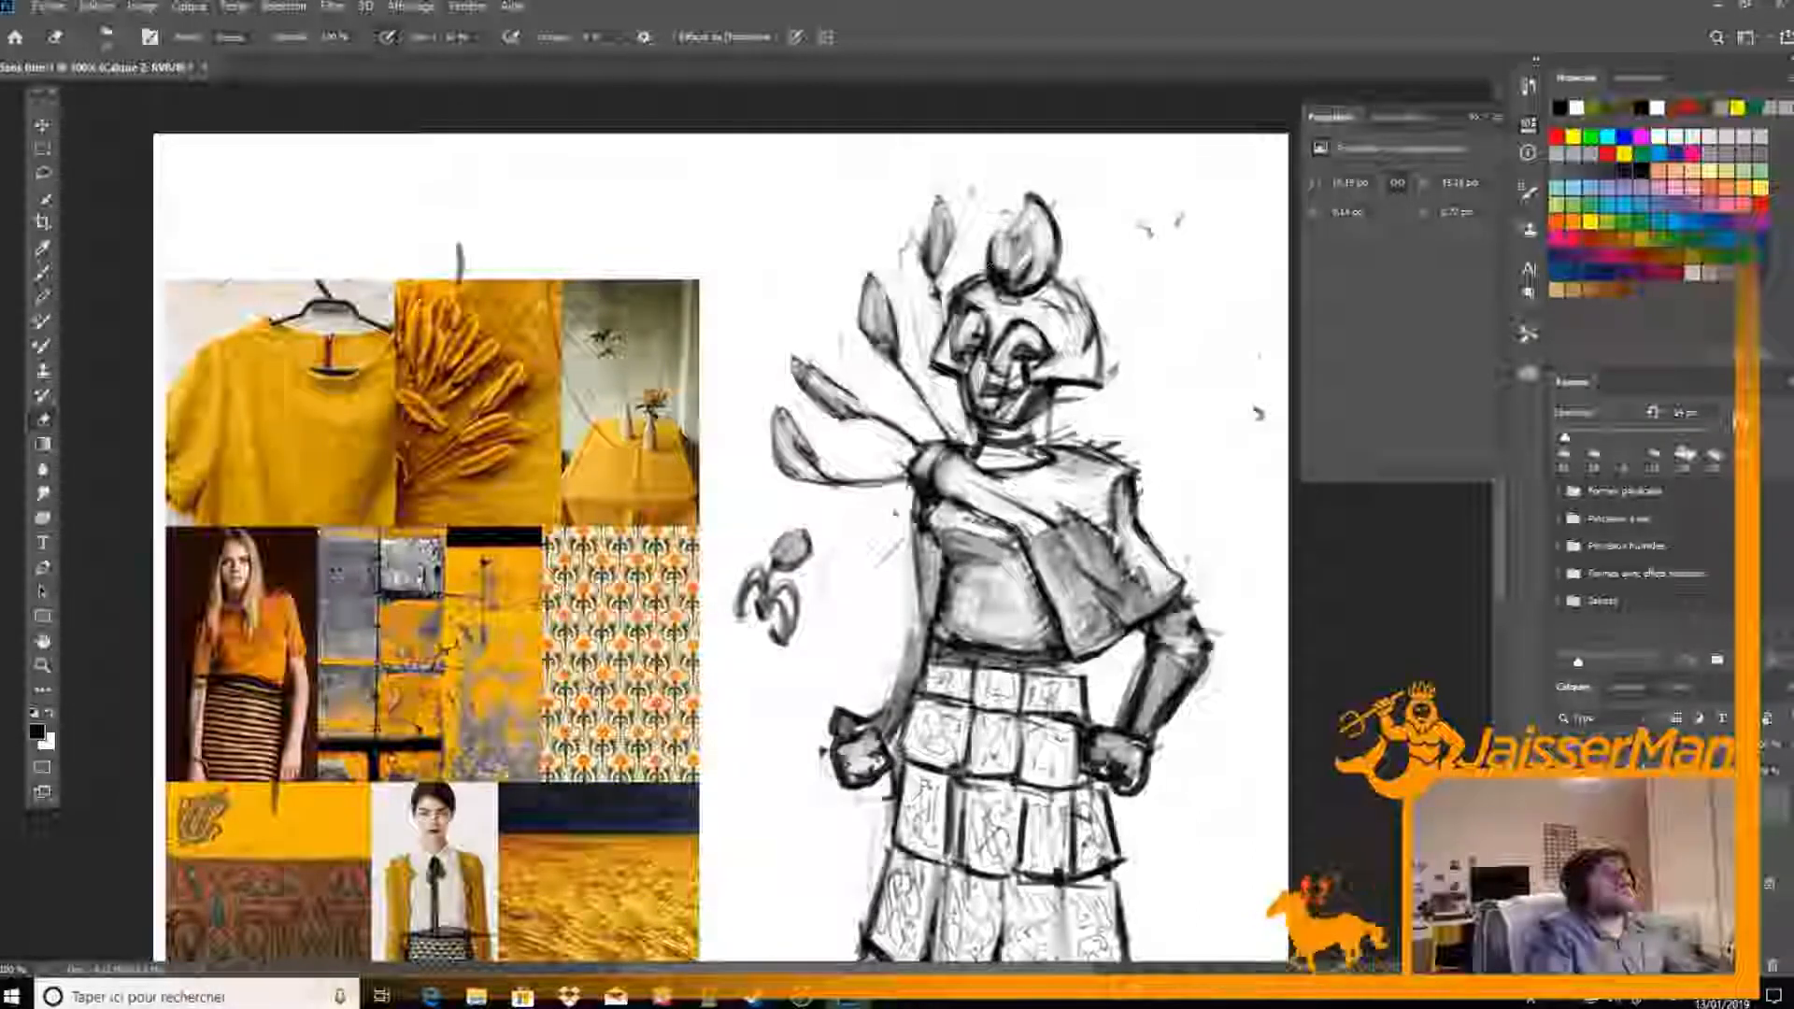
# Clean up the cheek edge and soften the mouth, jaw and chin below the helmet
pyautogui.moveTo(960, 382)
pyautogui.mouseDown()
pyautogui.moveTo(972, 439)
pyautogui.moveTo(965, 418)
pyautogui.mouseUp()
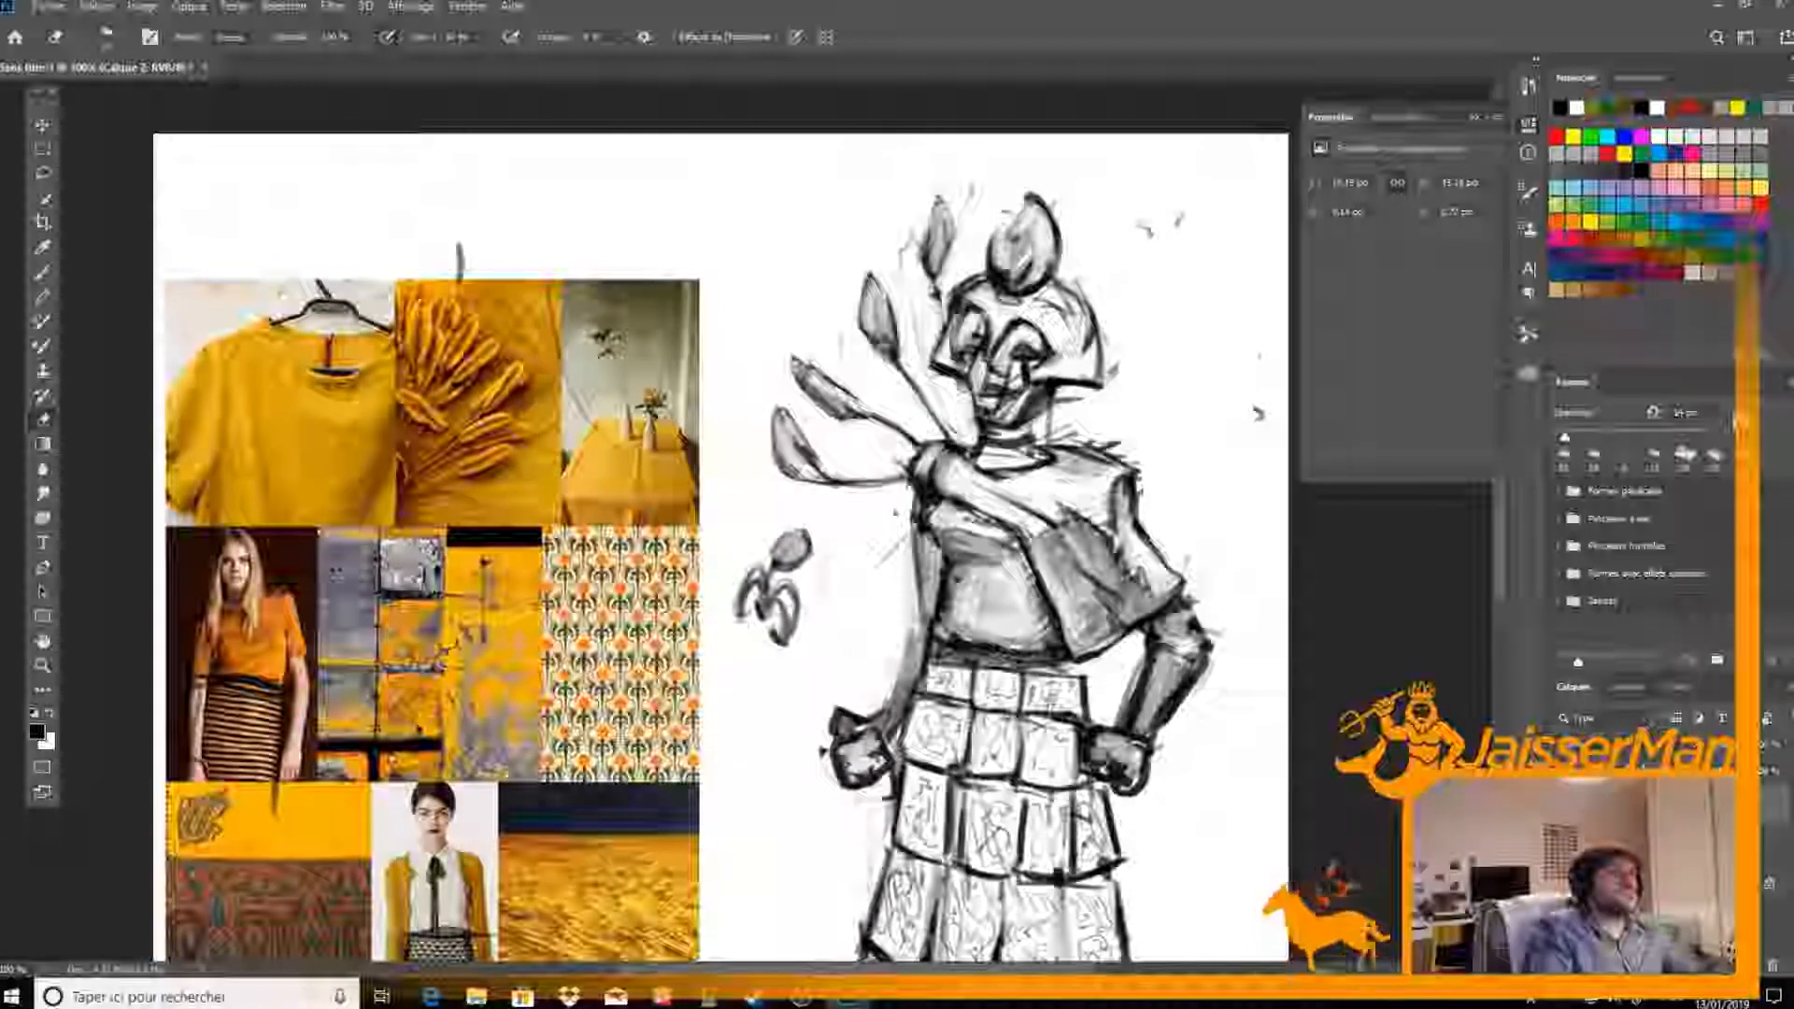
pyautogui.press('b')
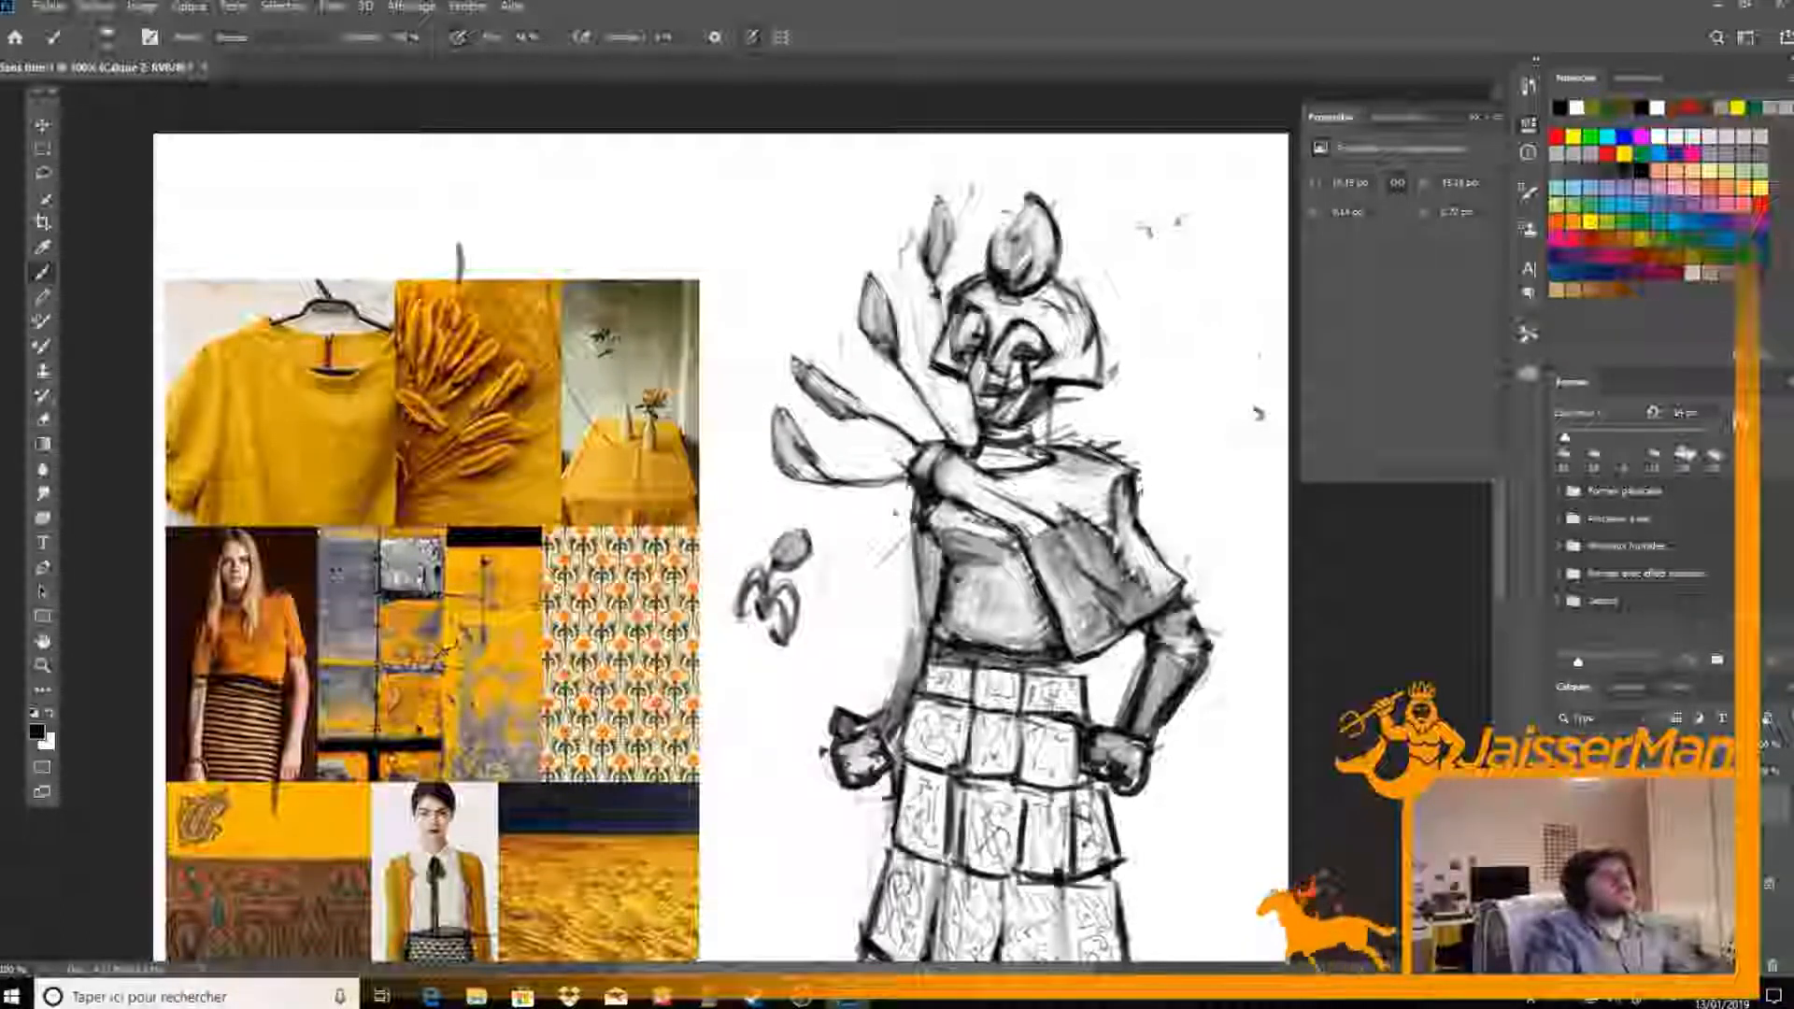
pyautogui.moveTo(1039, 402)
pyautogui.mouseDown()
pyautogui.moveTo(1037, 445)
pyautogui.moveTo(1048, 382)
pyautogui.moveTo(1032, 406)
pyautogui.moveTo(997, 407)
pyautogui.moveTo(1015, 386)
pyautogui.mouseUp()
pyautogui.press('e')
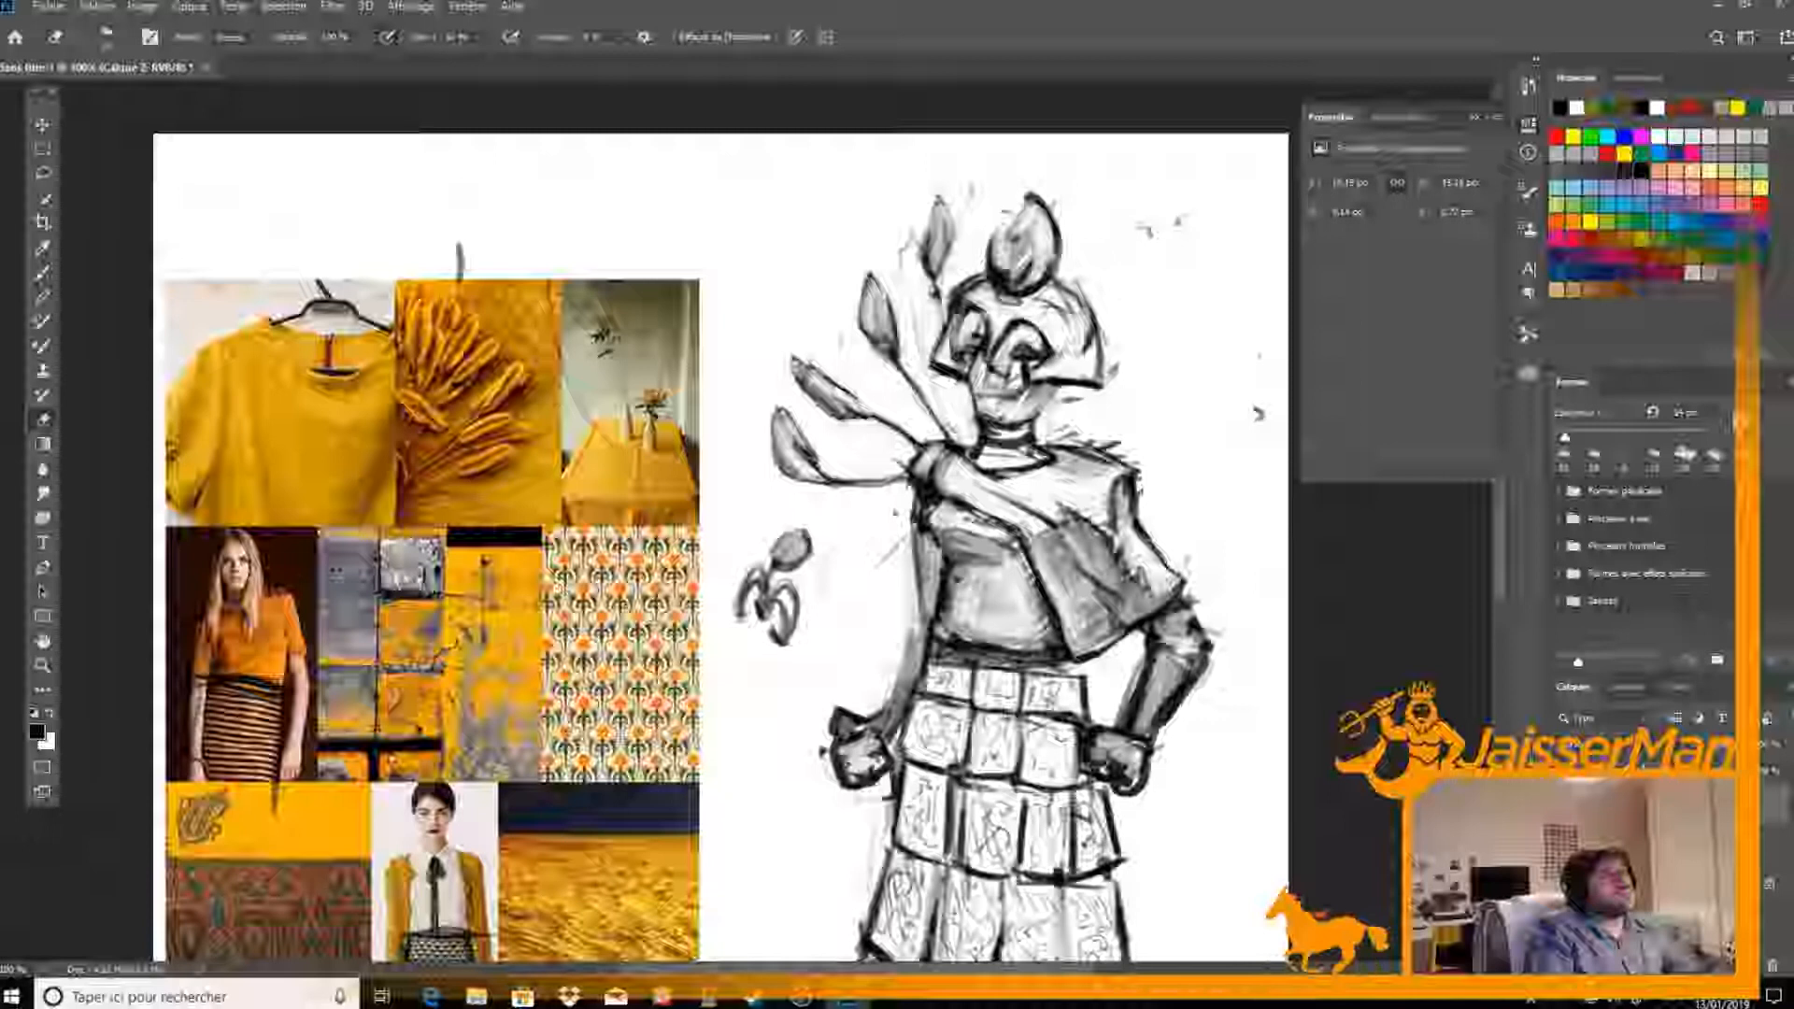
pyautogui.press('b')
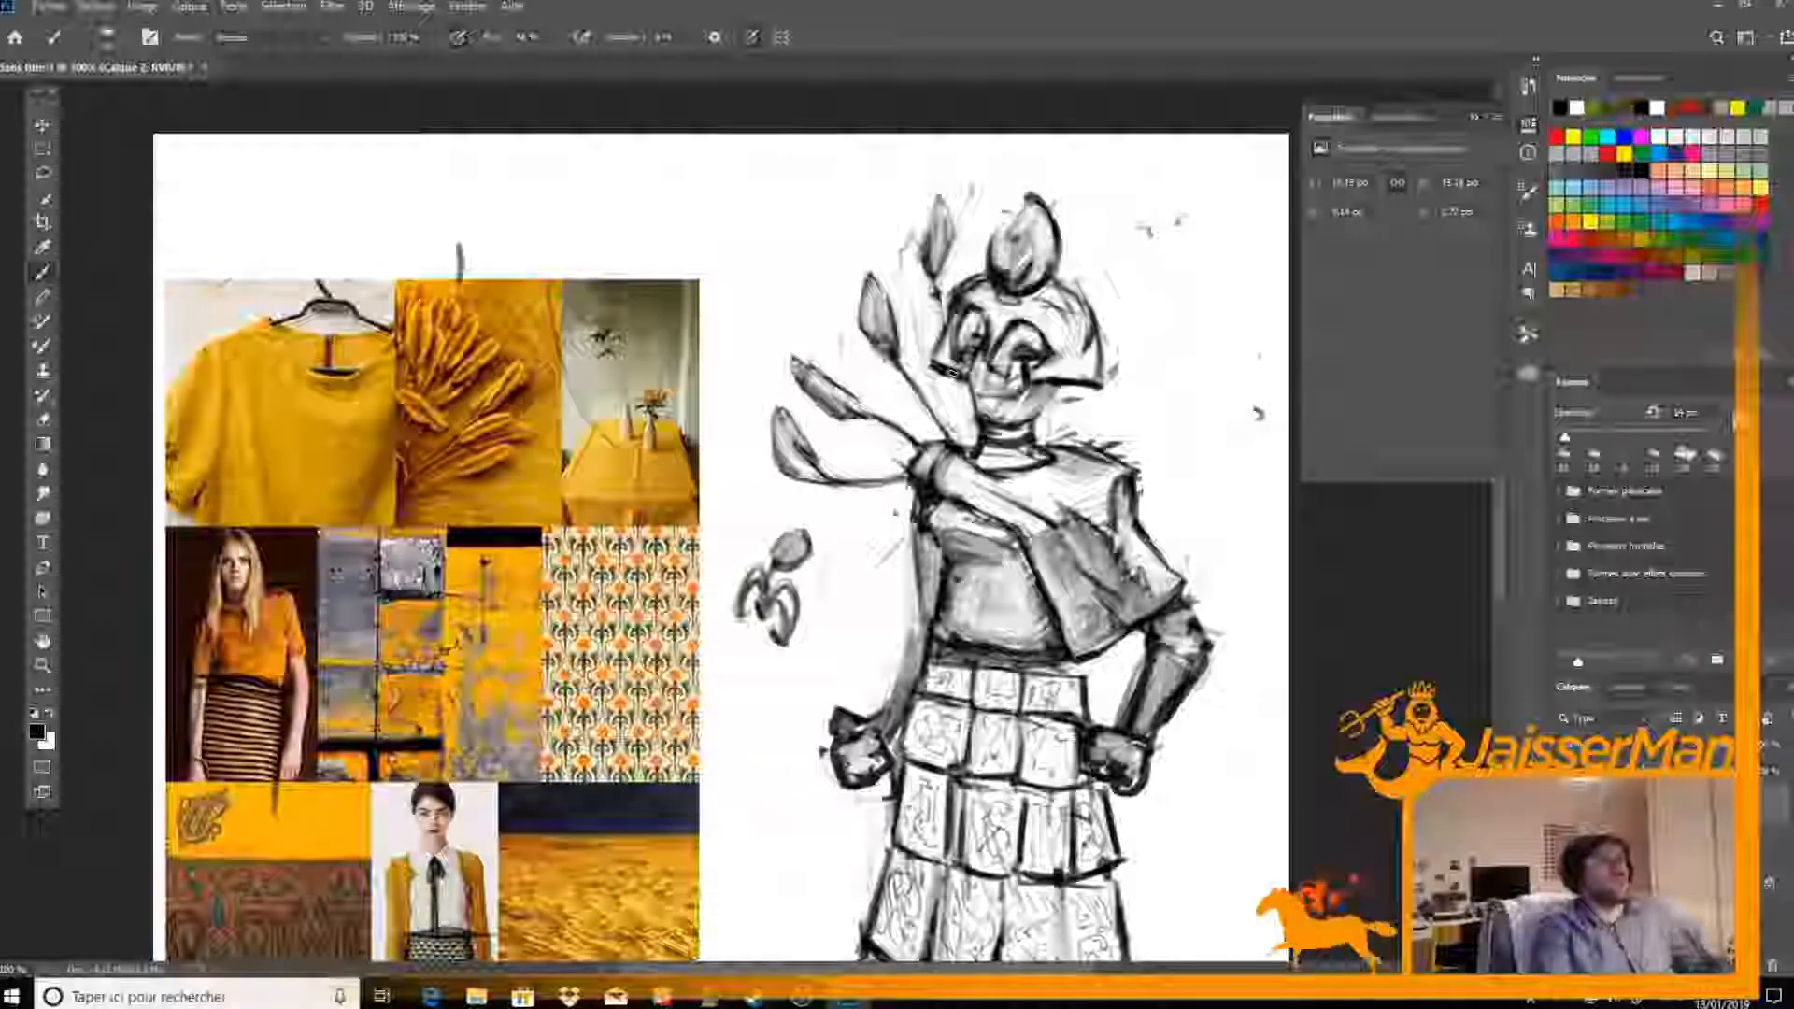
# Lower the rough sketch layer's opacity to a faint grey and add a new layer for the clean line art
pyautogui.scroll(4, 963, 379)
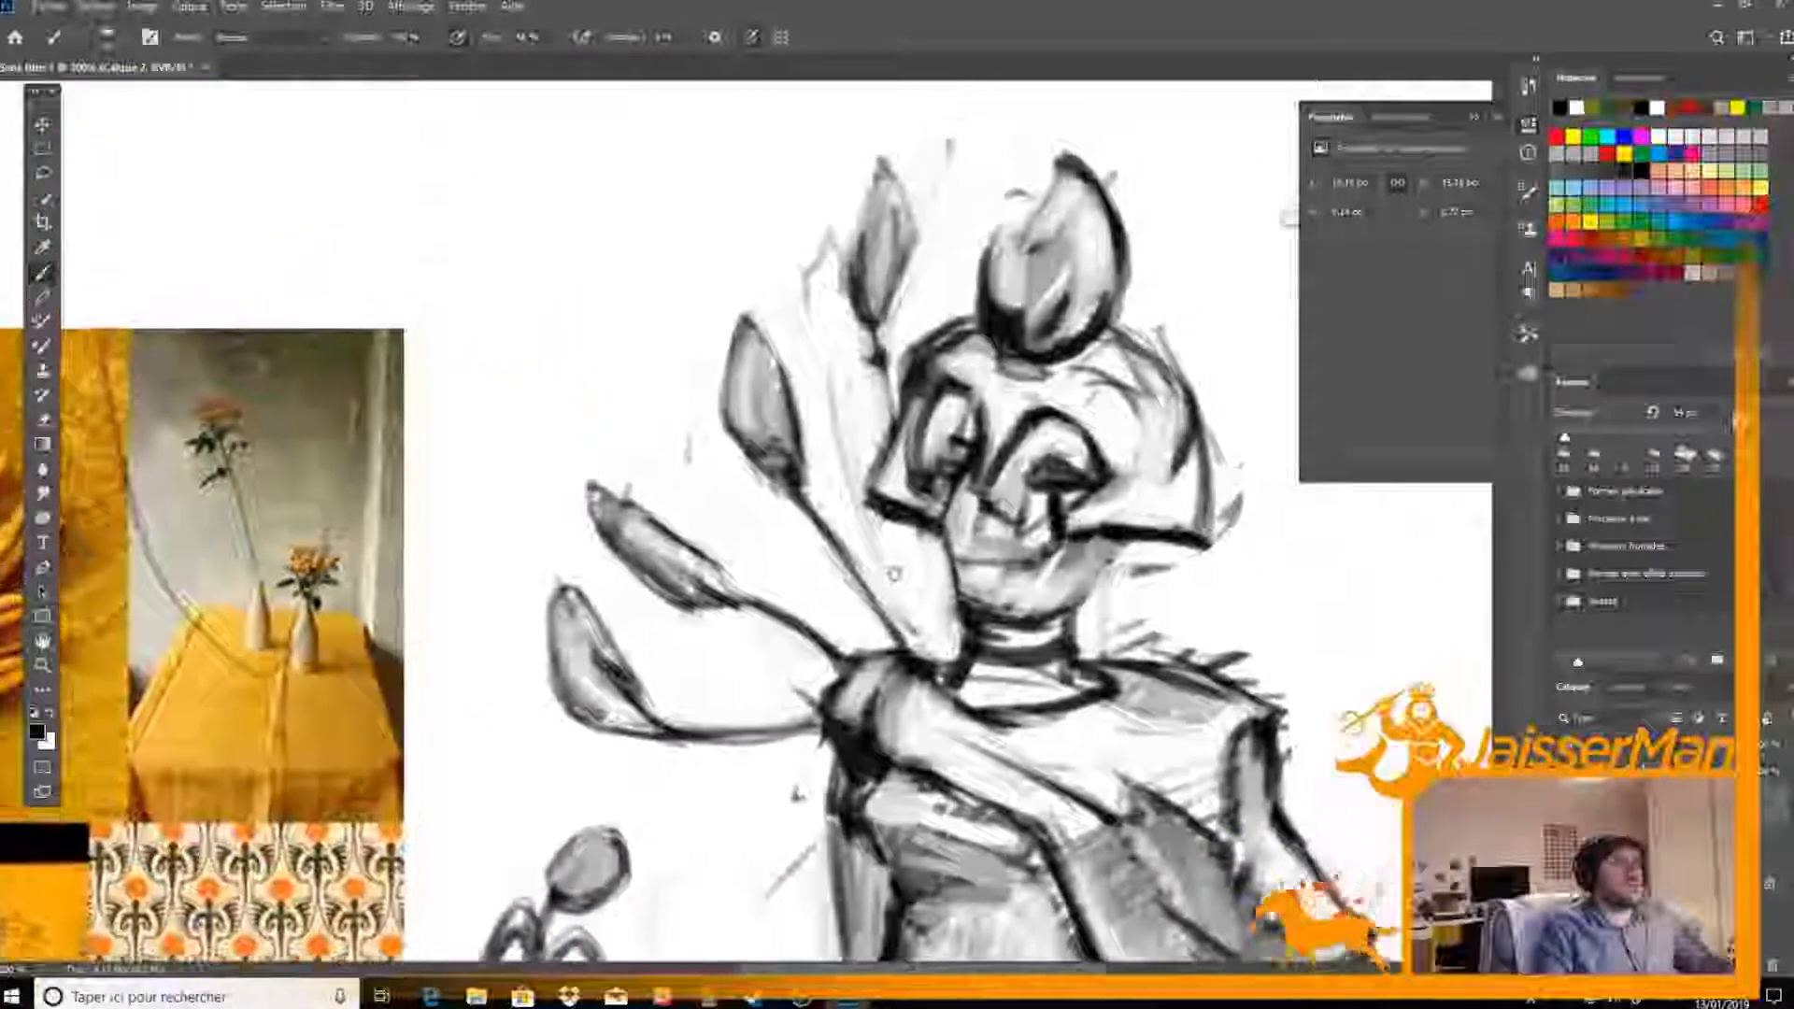
pyautogui.moveTo(894, 574); pyautogui.dragTo(868, 581)
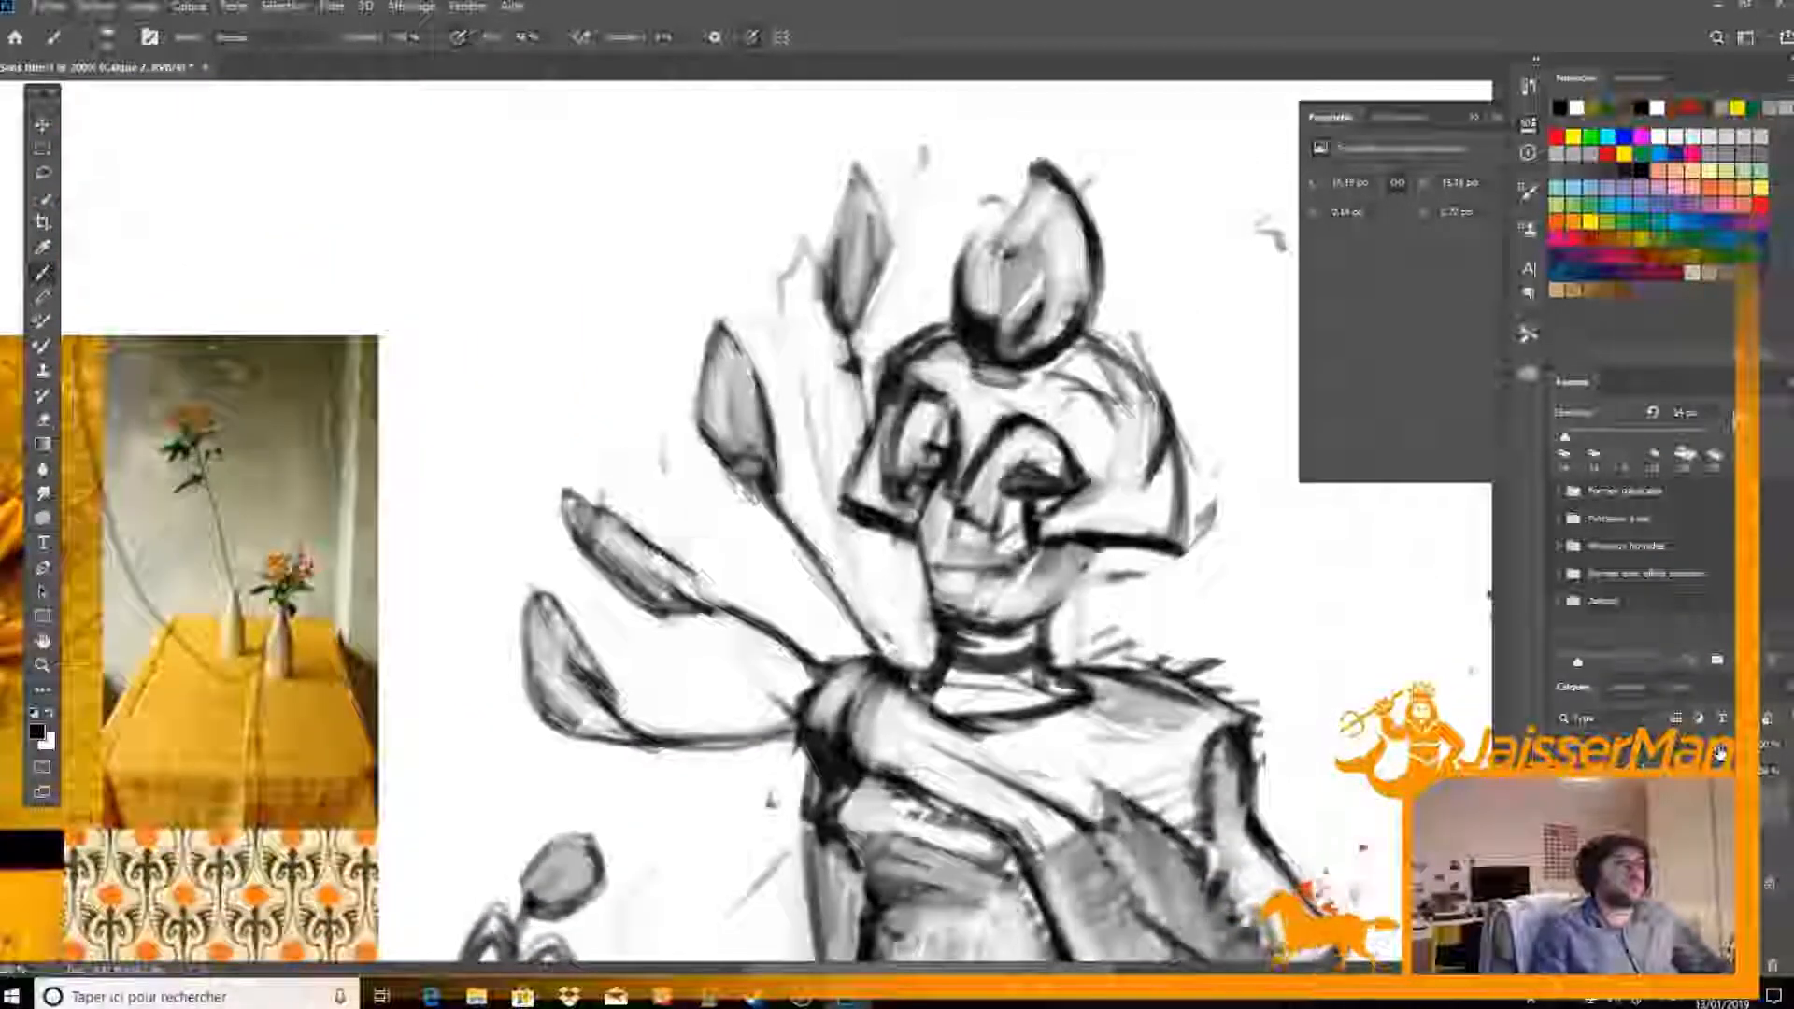
pyautogui.moveTo(1728, 745); pyautogui.dragTo(1663, 744)
pyautogui.click(1749, 965)
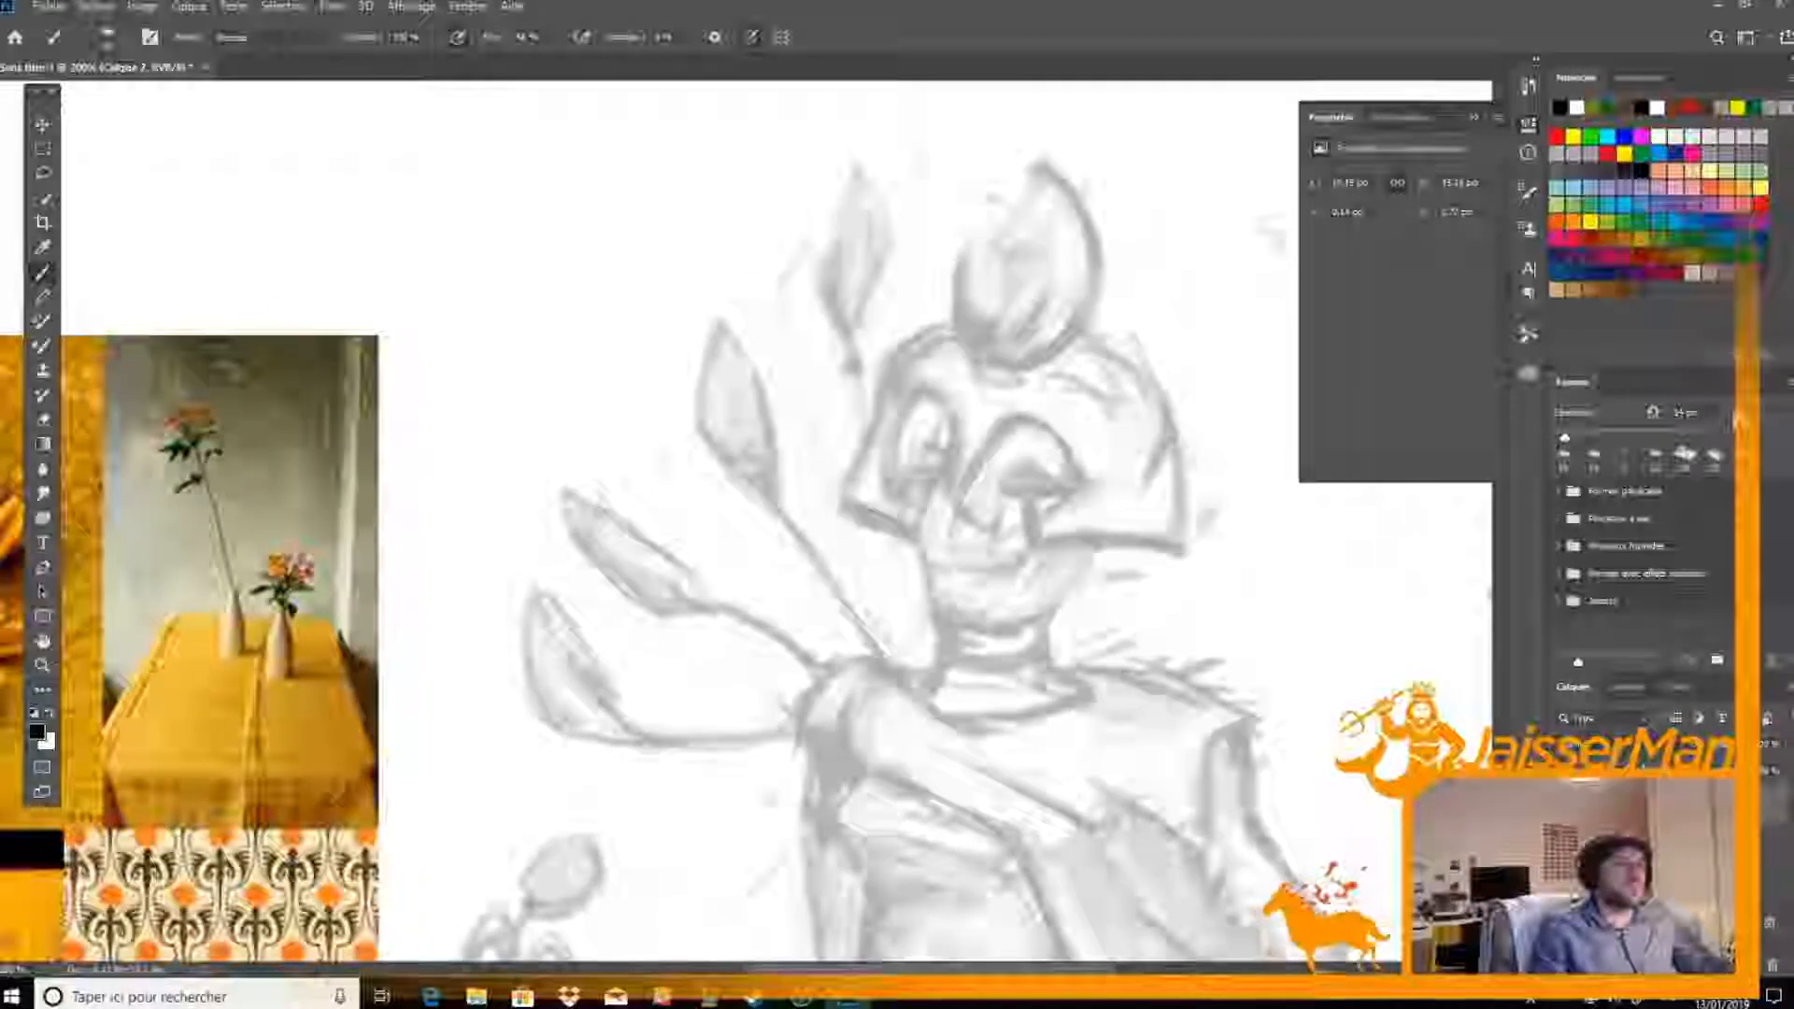
# Set both the brush and the eraser to a size of 9 px
pyautogui.rightClick(1012, 470)
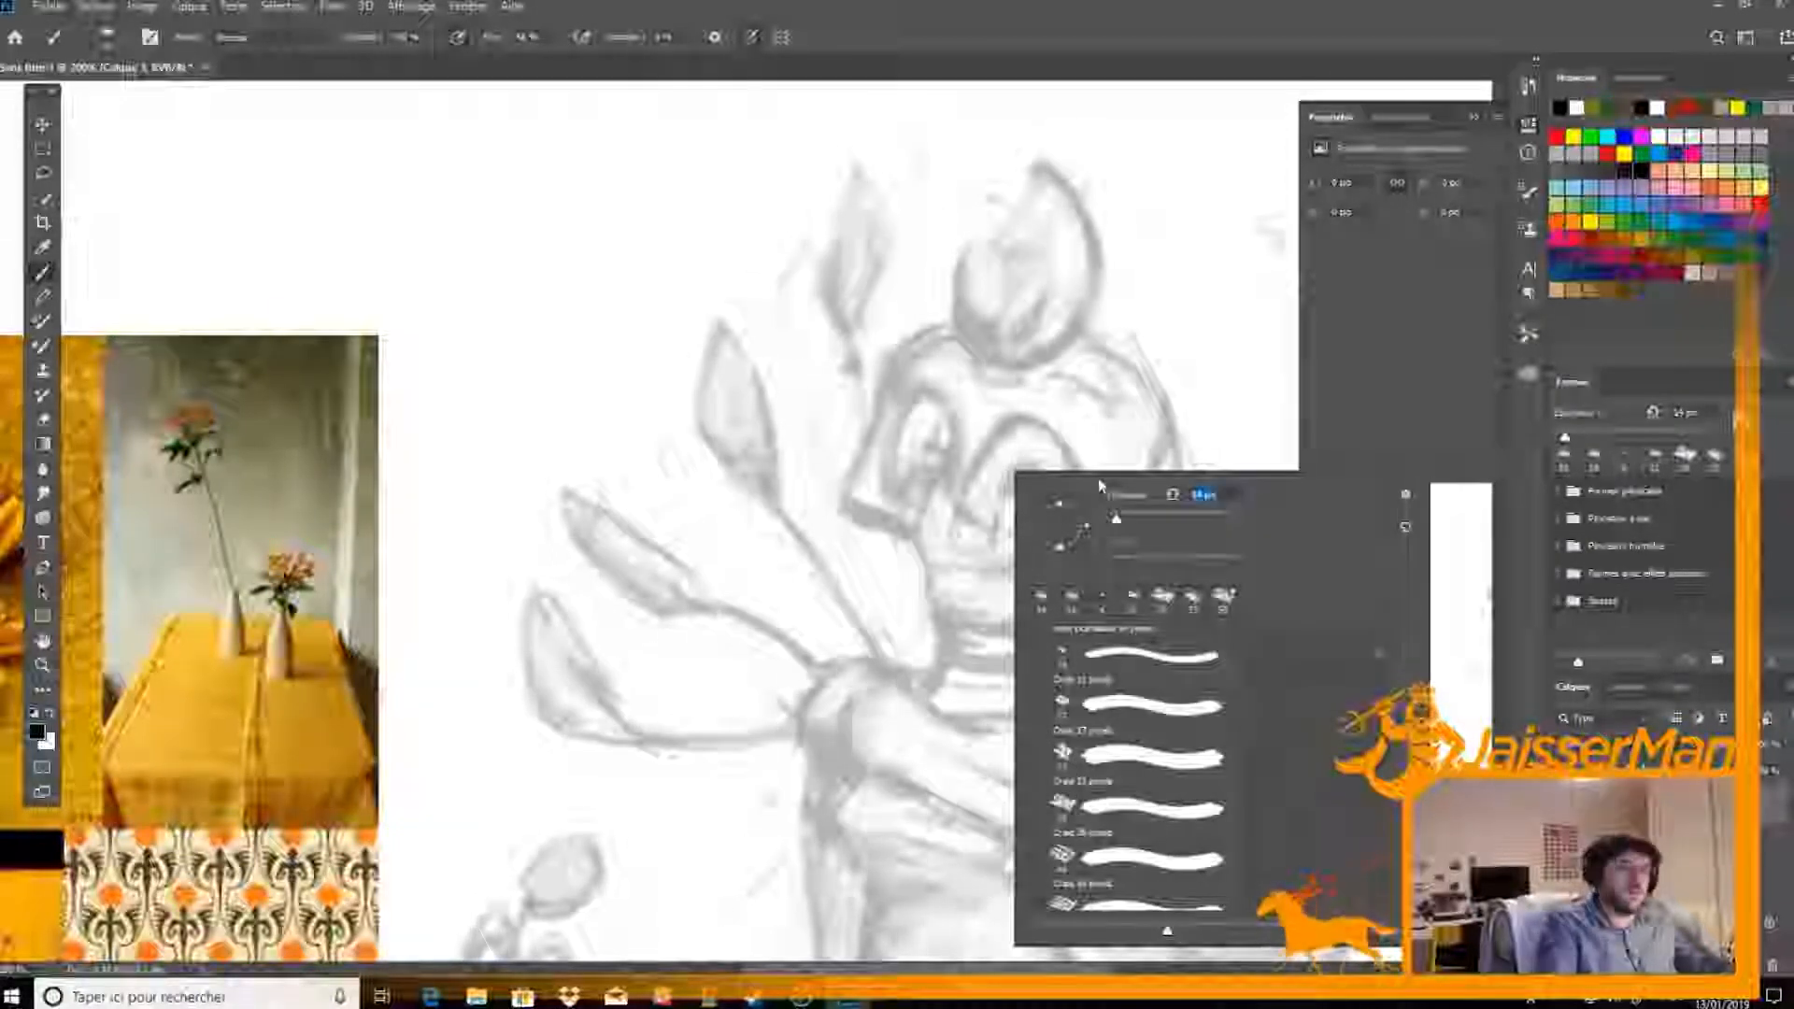
pyautogui.write('9')
pyautogui.press('Return')
pyautogui.press('e')
pyautogui.rightClick(1098, 478)
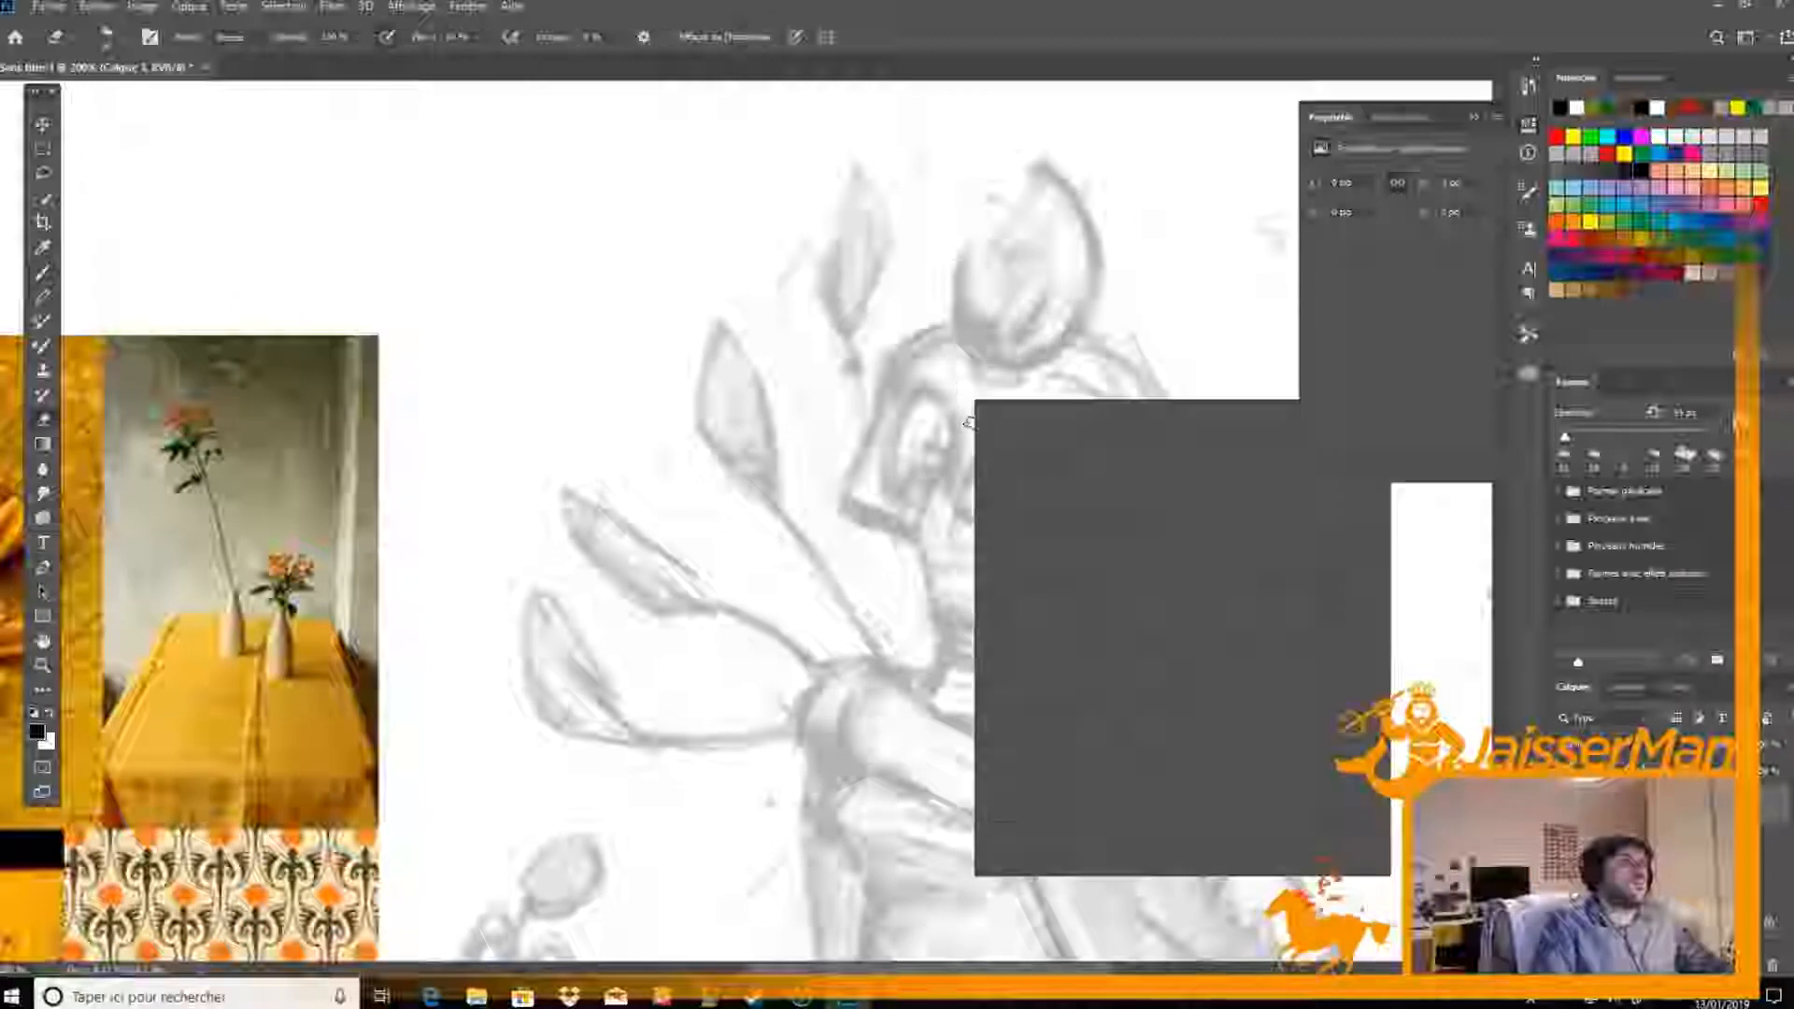
pyautogui.write('9')
pyautogui.press('Return')
pyautogui.press('b')
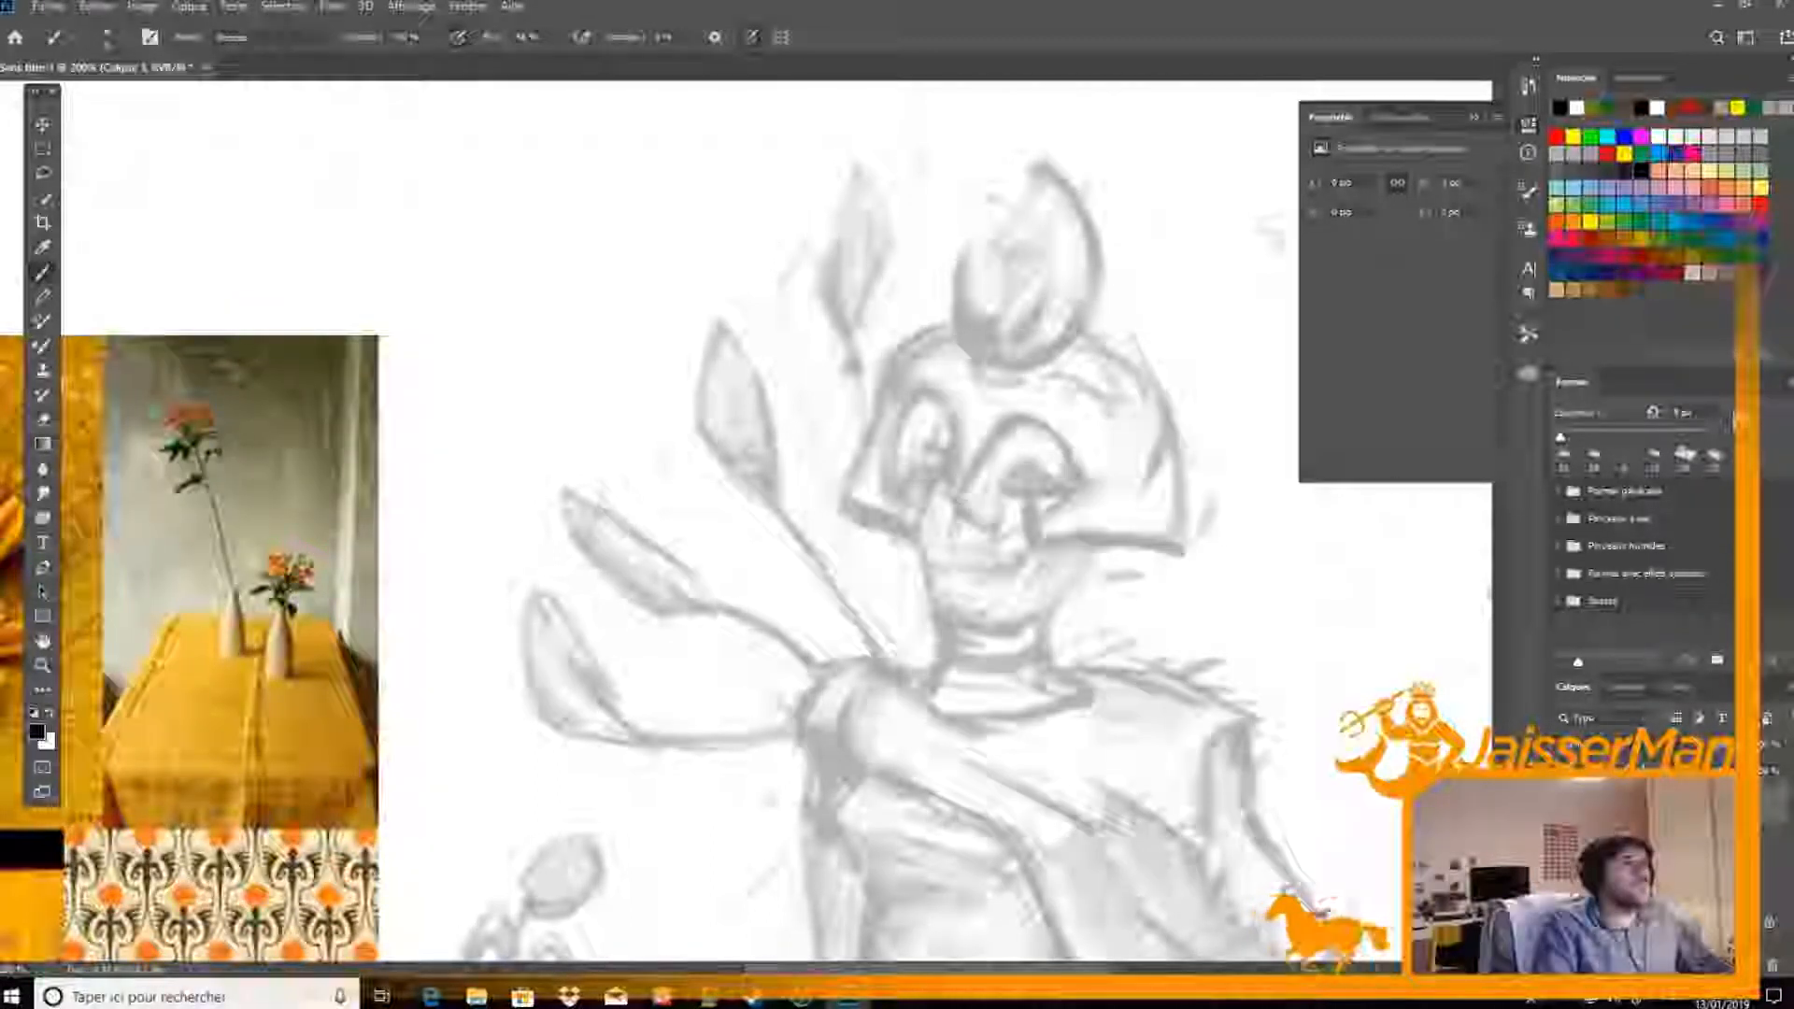
# Ink the helmet's nose guard between the eye openings, with a vertical edge, short base and slanted brow line
pyautogui.moveTo(940, 403); pyautogui.dragTo(959, 493)
pyautogui.press('e')
pyautogui.press('b')
pyautogui.moveTo(1020, 430); pyautogui.dragTo(958, 496)
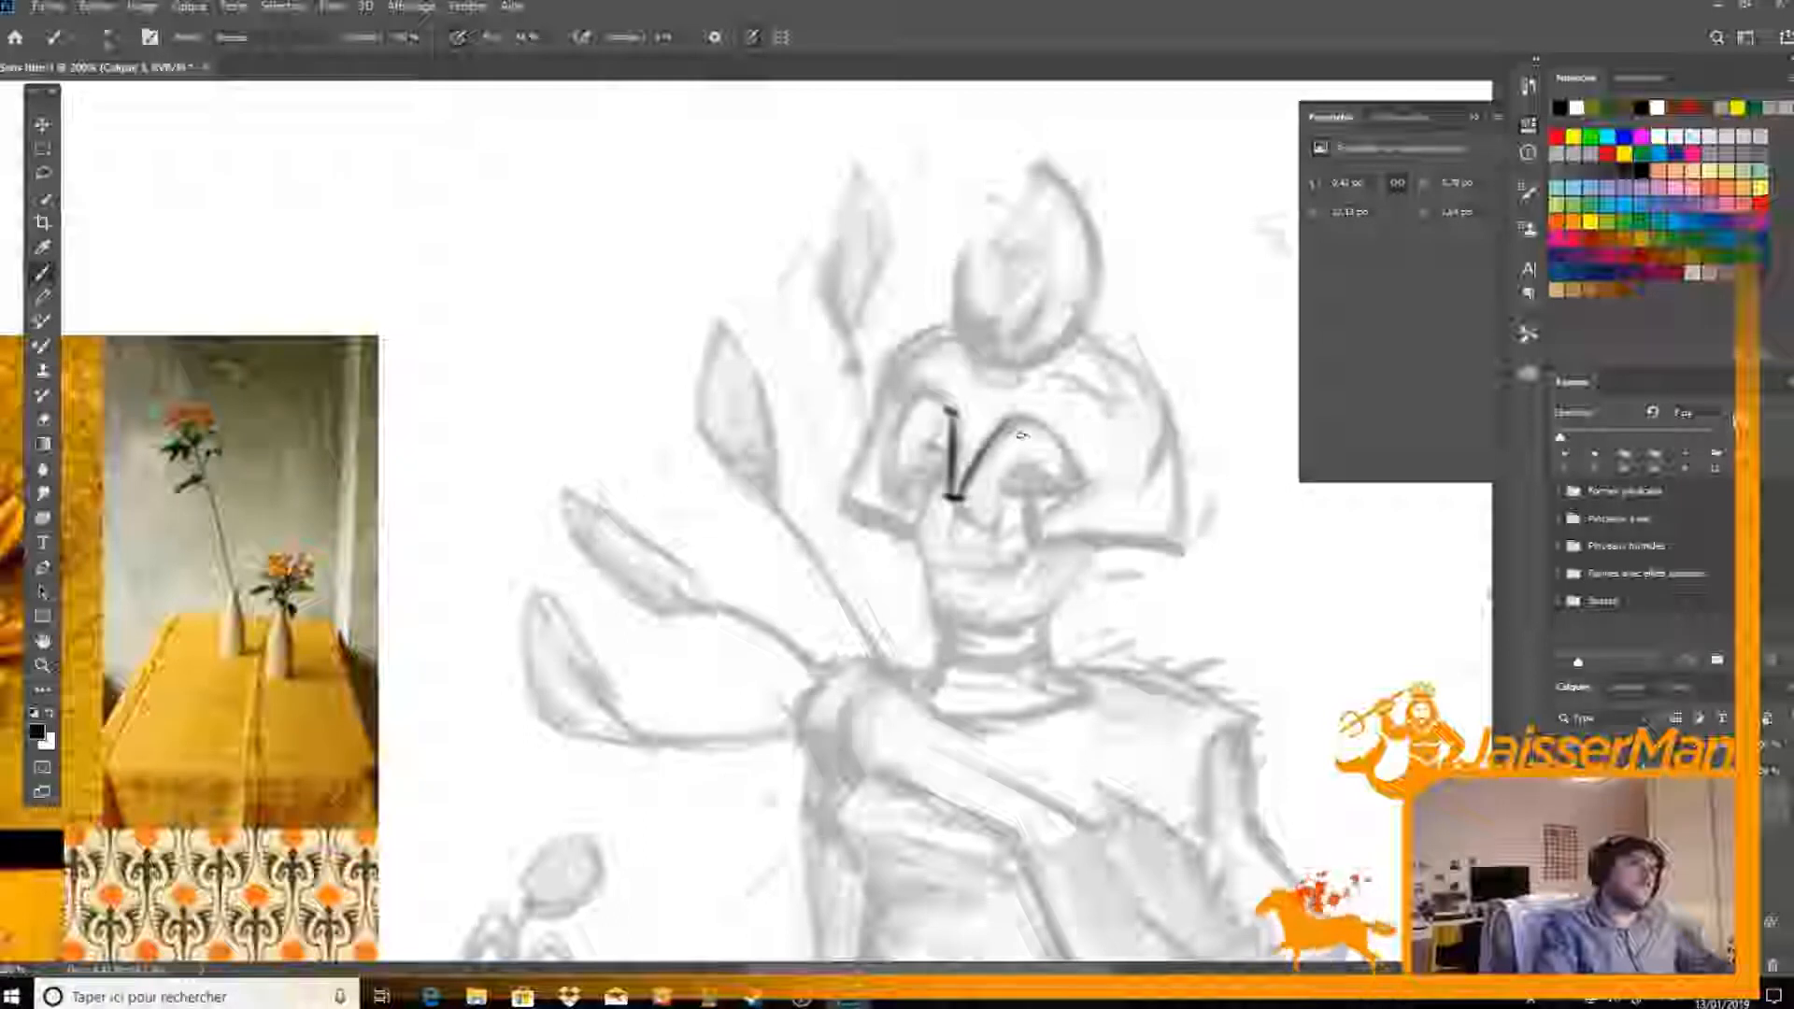
pyautogui.moveTo(1014, 437); pyautogui.dragTo(978, 497)
pyautogui.press('e')
pyautogui.press('b')
# Ink the arched eye opening with a thickened brow and continue the line along the helmet's lower edge
pyautogui.moveTo(1009, 428)
pyautogui.mouseDown()
pyautogui.moveTo(1083, 483)
pyautogui.moveTo(1025, 520)
pyautogui.mouseUp()
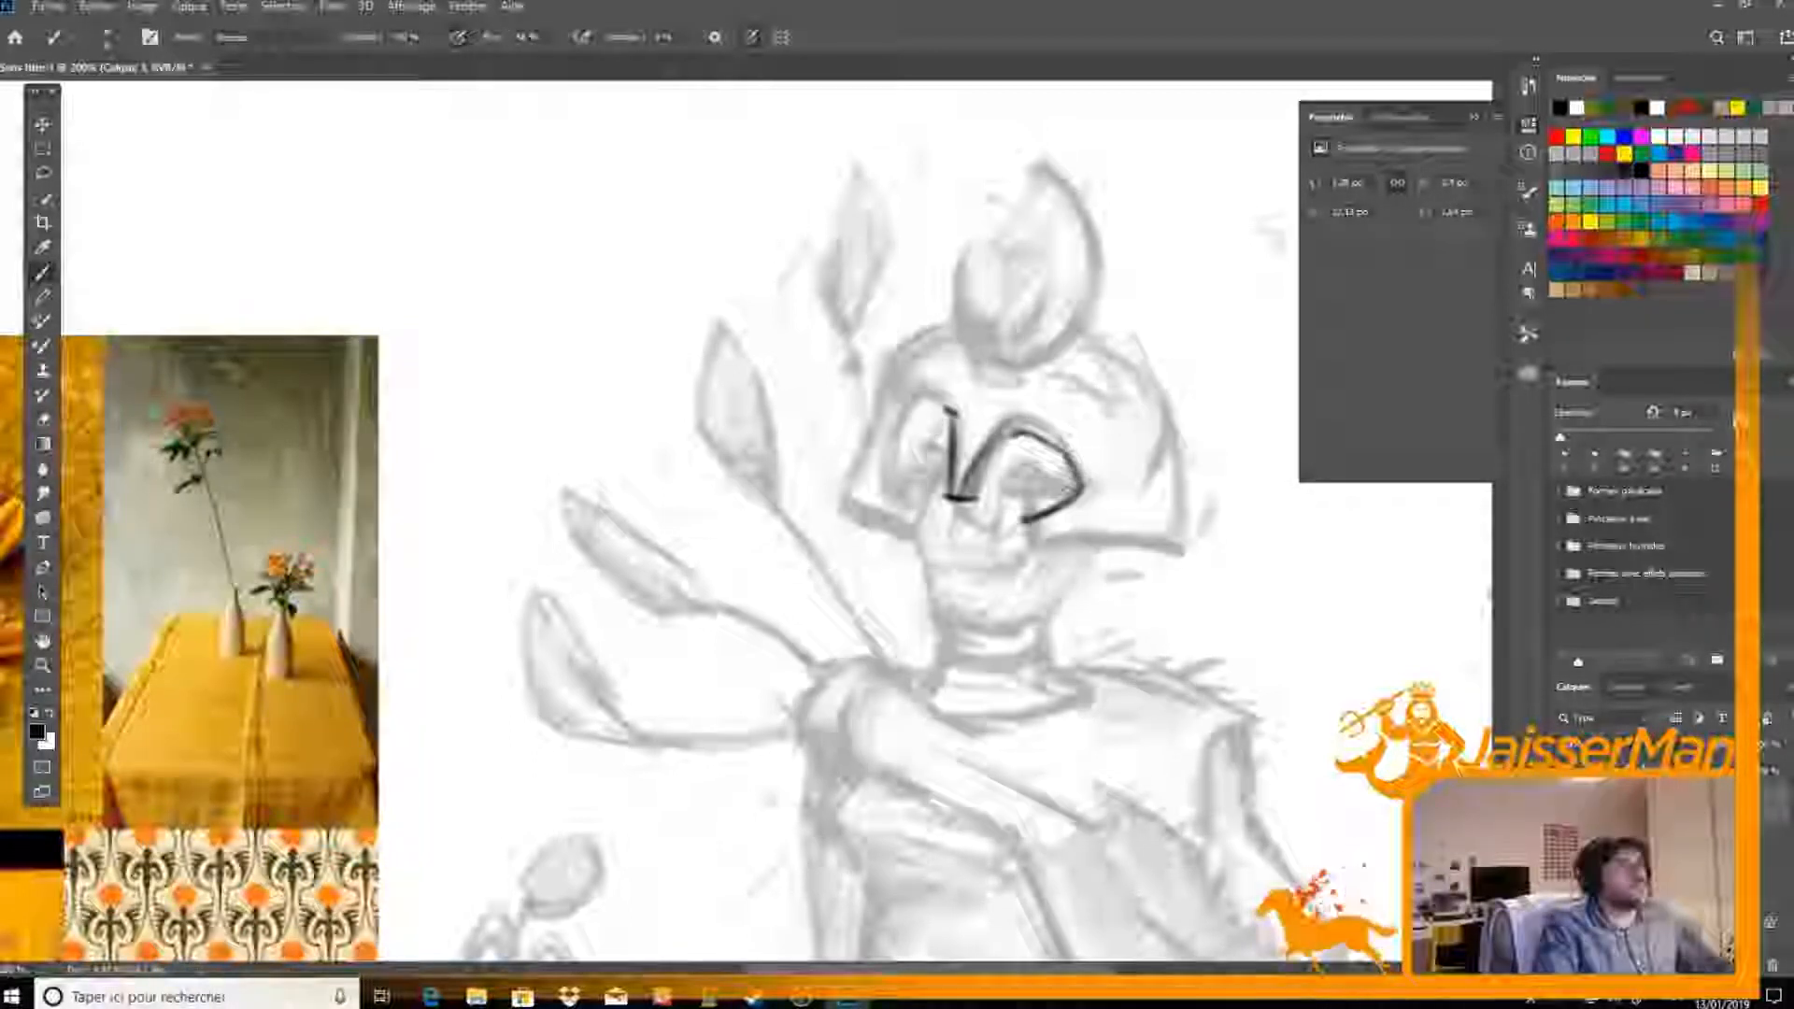
pyautogui.moveTo(1007, 427)
pyautogui.mouseDown()
pyautogui.moveTo(1068, 452)
pyautogui.moveTo(1056, 434)
pyautogui.moveTo(1080, 474)
pyautogui.moveTo(1065, 441)
pyautogui.mouseUp()
pyautogui.press('e')
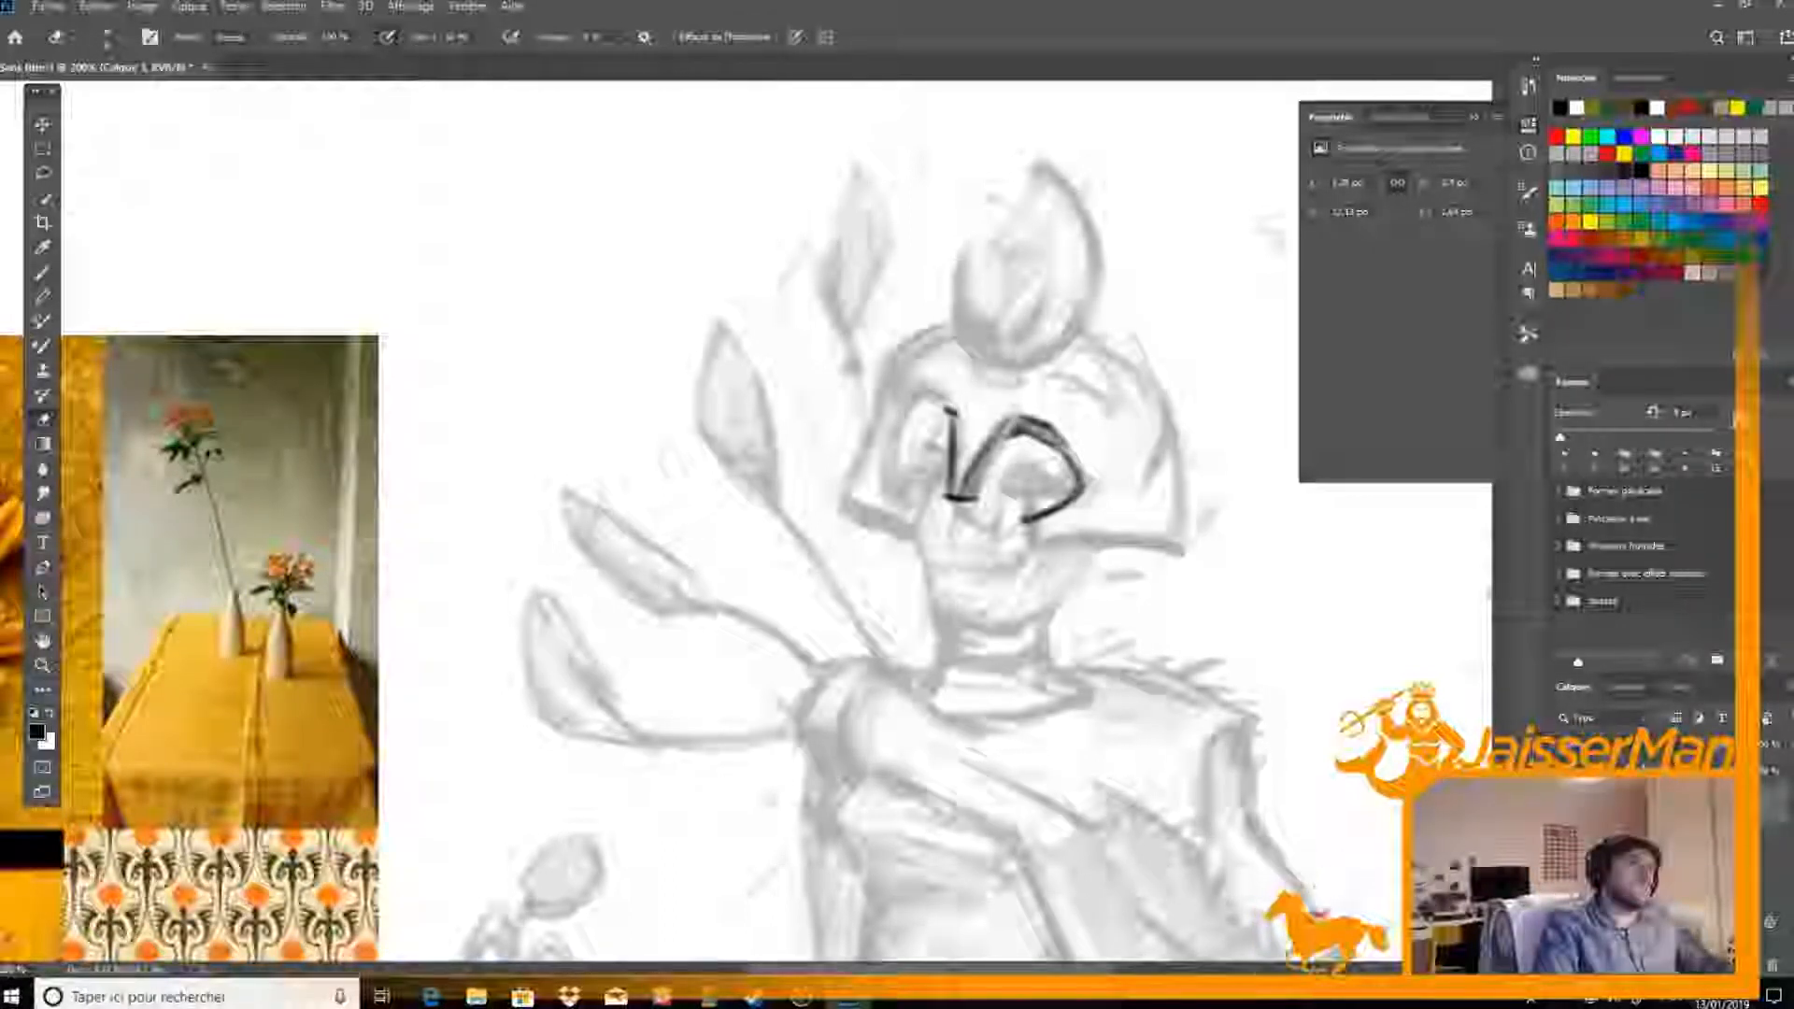
pyautogui.press('b')
pyautogui.moveTo(1024, 520)
pyautogui.mouseDown()
pyautogui.moveTo(1030, 540)
pyautogui.moveTo(1178, 550)
pyautogui.moveTo(1103, 548)
pyautogui.moveTo(1121, 551)
pyautogui.mouseUp()
pyautogui.press('e')
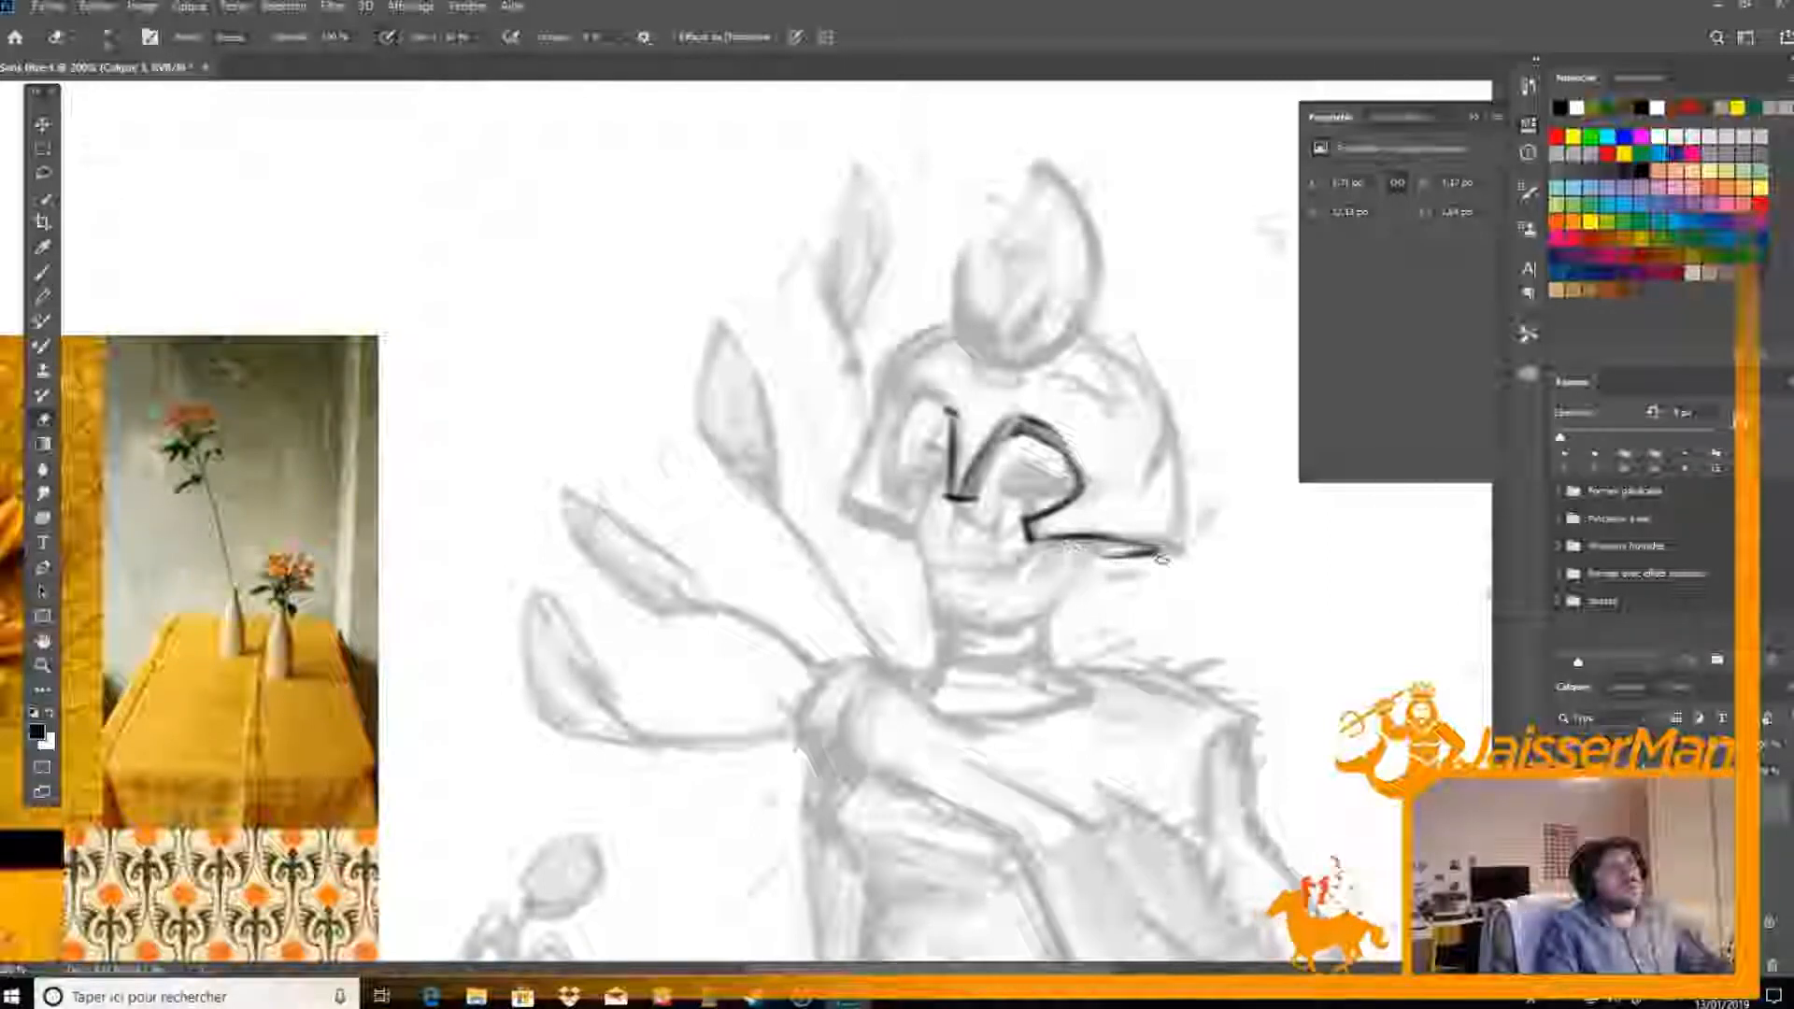
# Ink a curled ornament down the helmet's outer side and a small spiral beside its upper end
pyautogui.press('b')
pyautogui.moveTo(1077, 334); pyautogui.dragTo(1154, 410)
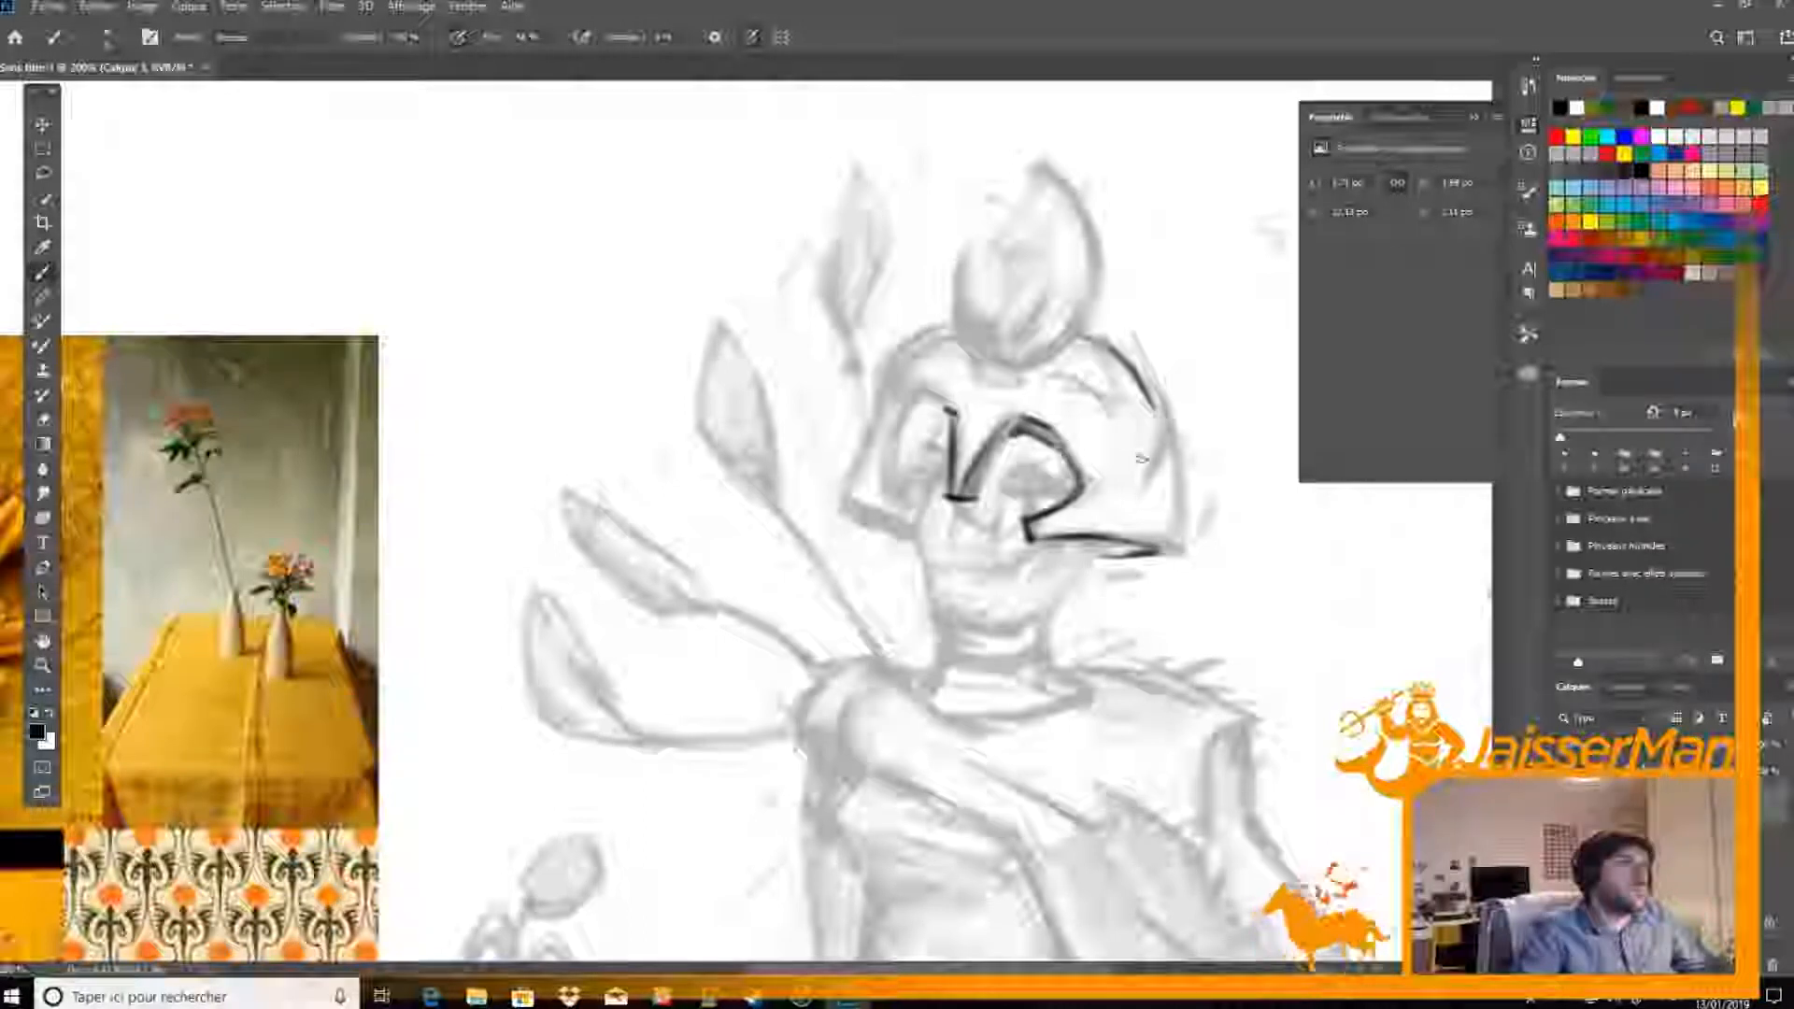
pyautogui.moveTo(1080, 335)
pyautogui.mouseDown()
pyautogui.moveTo(1155, 410)
pyautogui.moveTo(1103, 508)
pyautogui.moveTo(1125, 508)
pyautogui.mouseUp()
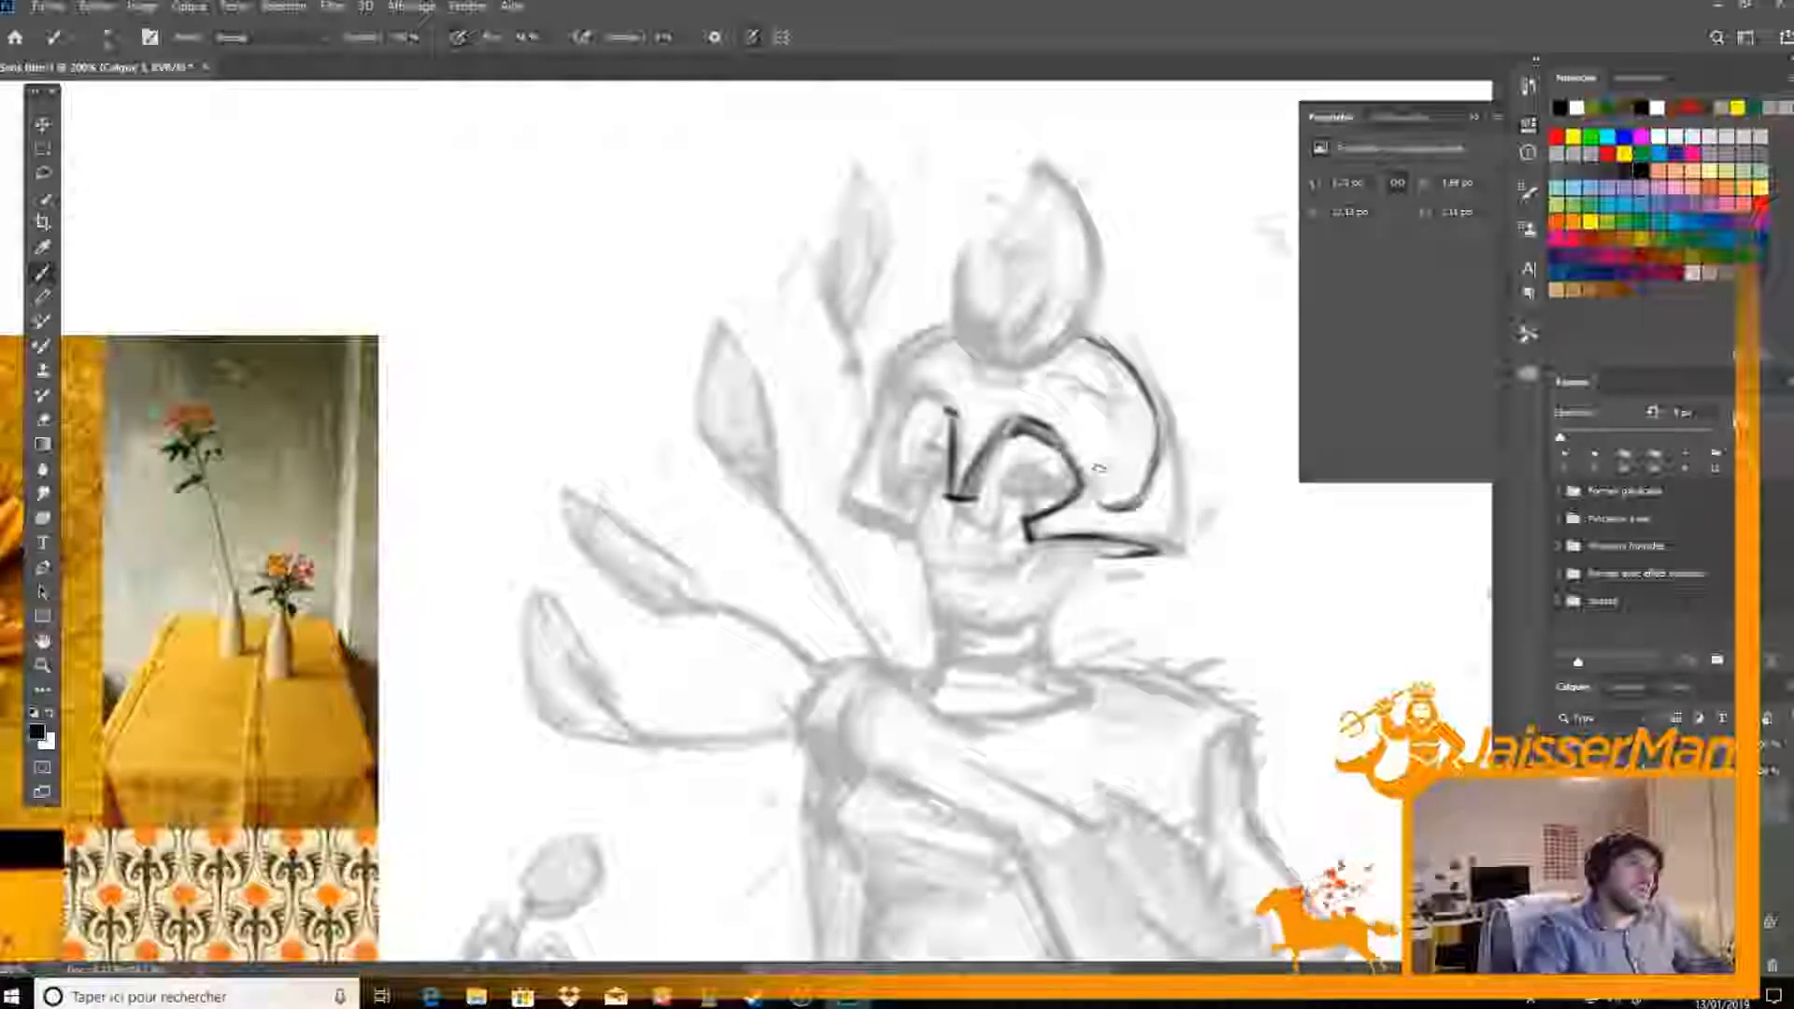
pyautogui.moveTo(1095, 340)
pyautogui.mouseDown()
pyautogui.moveTo(1153, 402)
pyautogui.moveTo(1151, 448)
pyautogui.moveTo(1112, 506)
pyautogui.moveTo(1151, 488)
pyautogui.moveTo(1119, 502)
pyautogui.moveTo(1134, 510)
pyautogui.mouseUp()
pyautogui.press('e')
pyautogui.press('b')
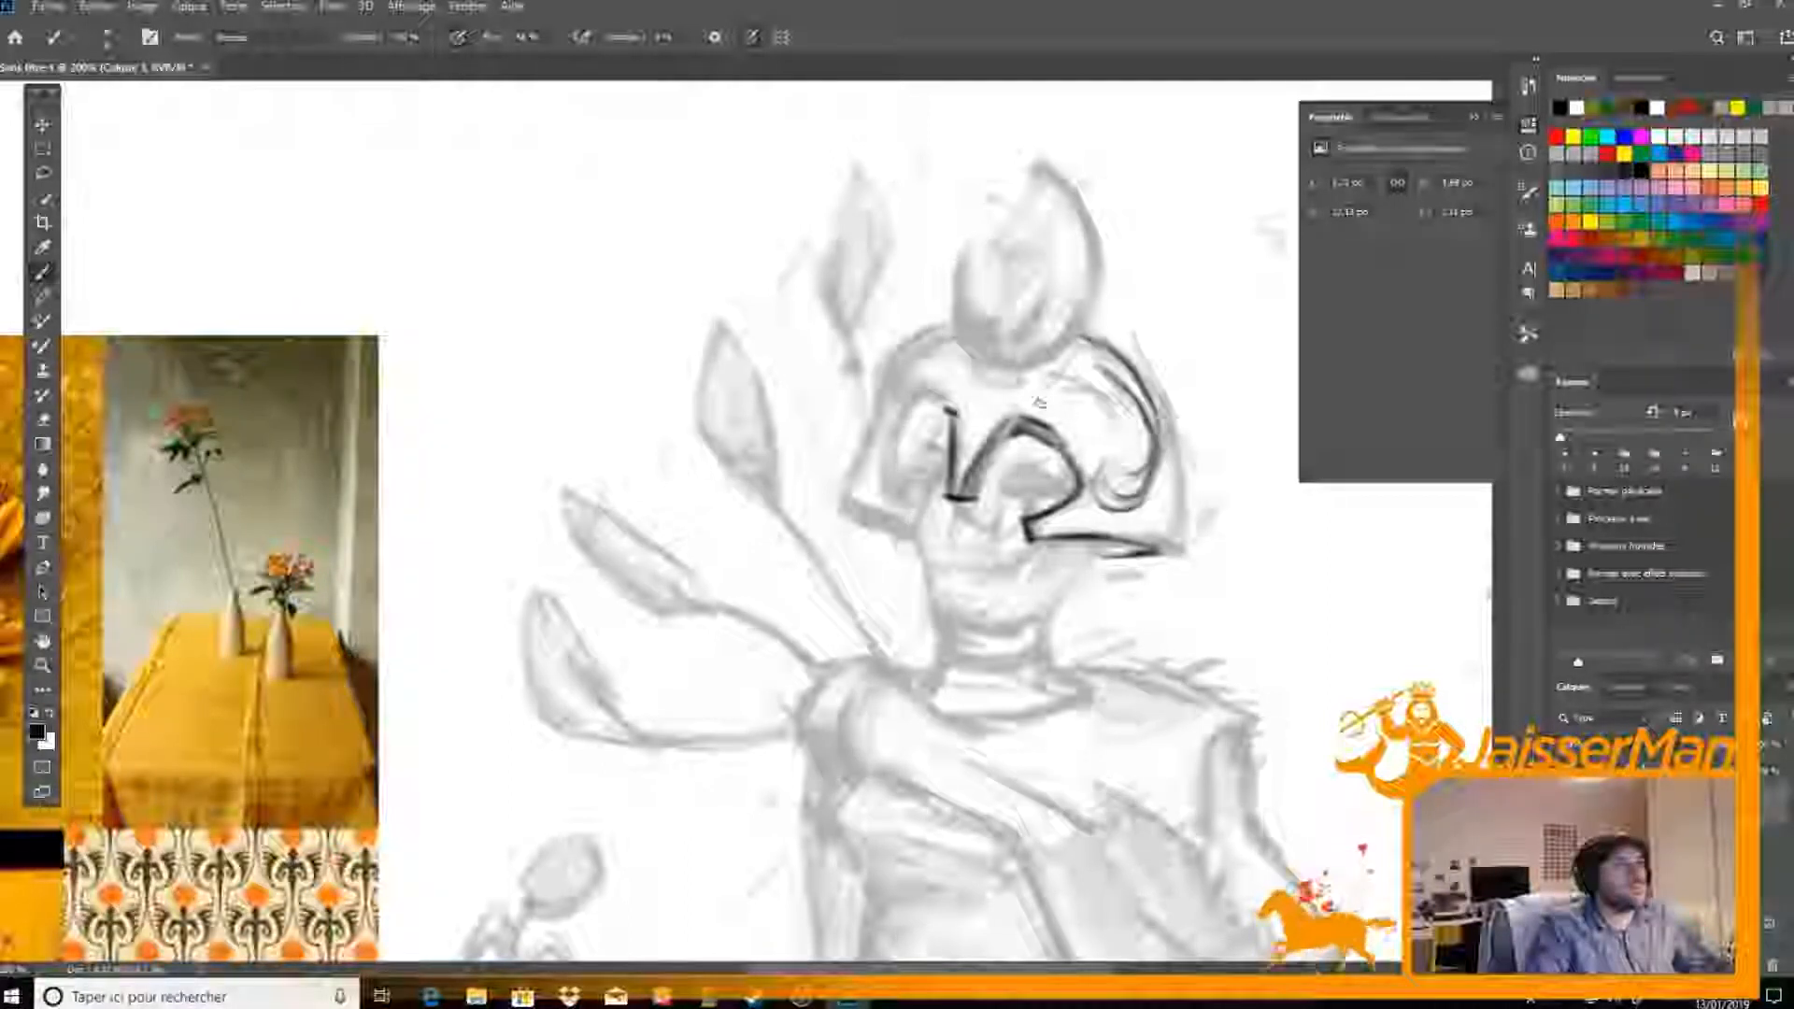
pyautogui.moveTo(1054, 411)
pyautogui.mouseDown()
pyautogui.moveTo(1095, 408)
pyautogui.moveTo(1084, 394)
pyautogui.mouseUp()
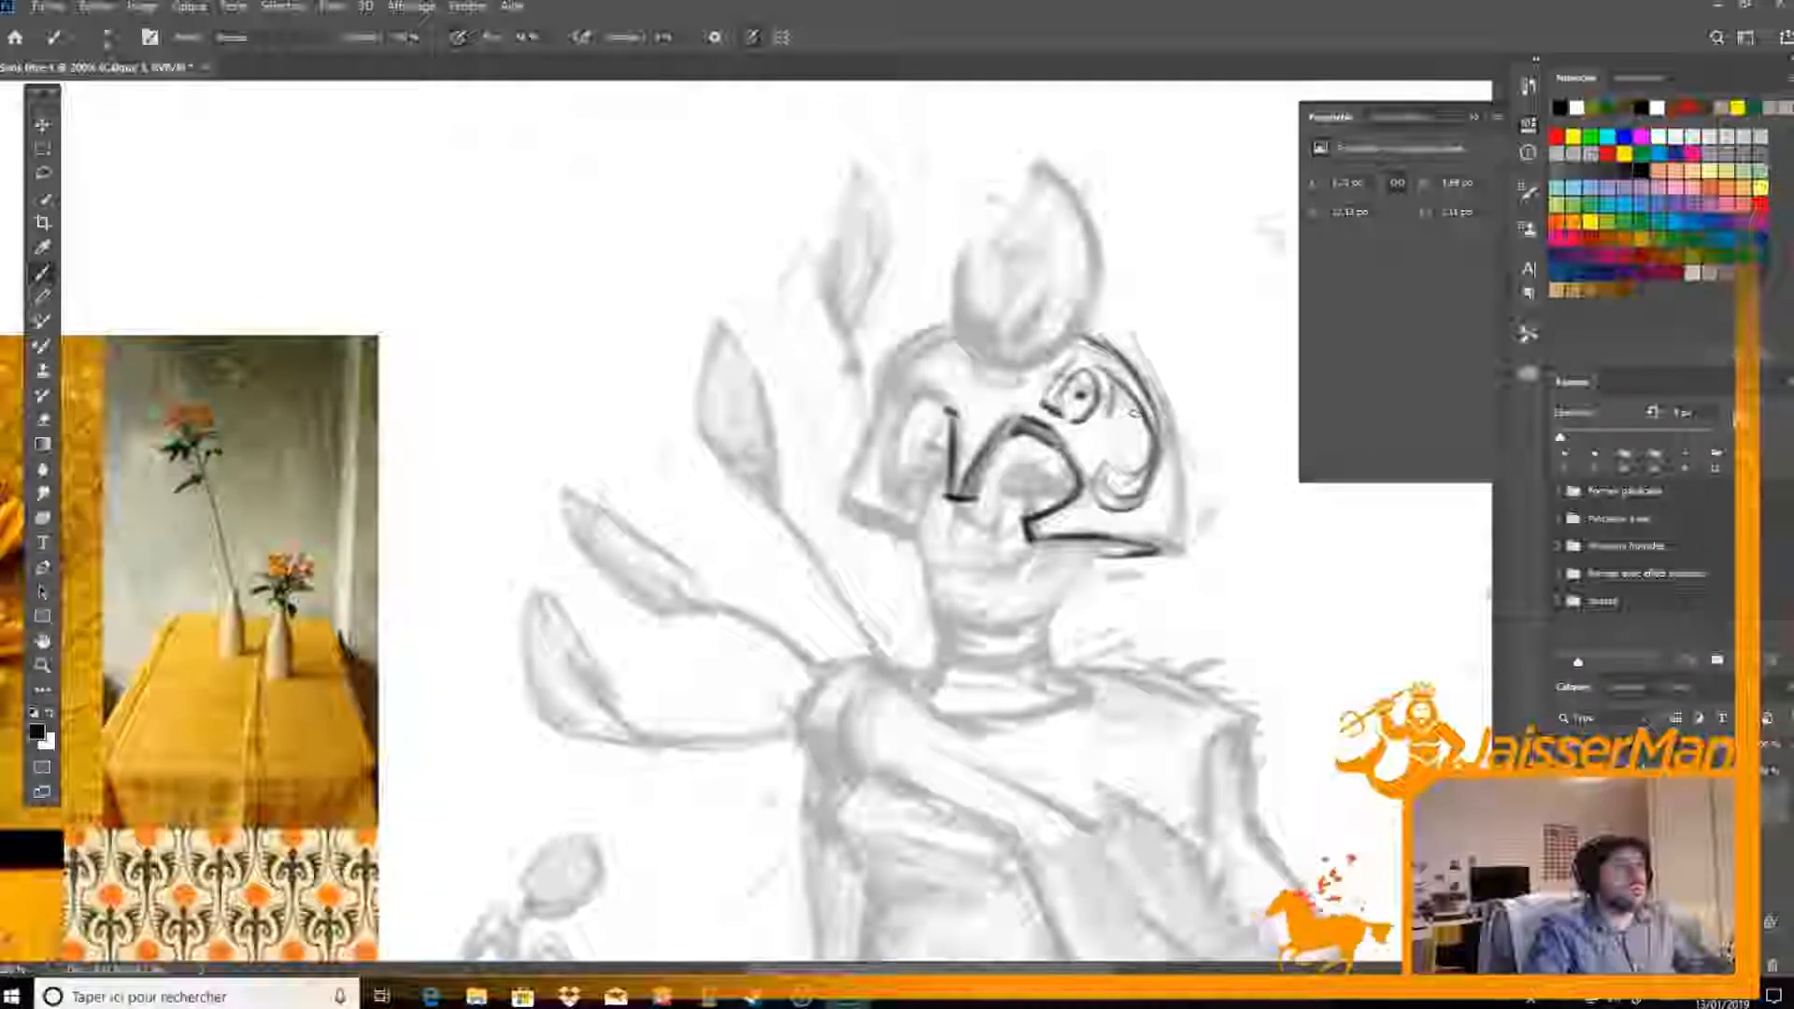
# Ink the helmet's rear outline down to its lower corner, closing it against the bottom rim with a darker line
pyautogui.press('e')
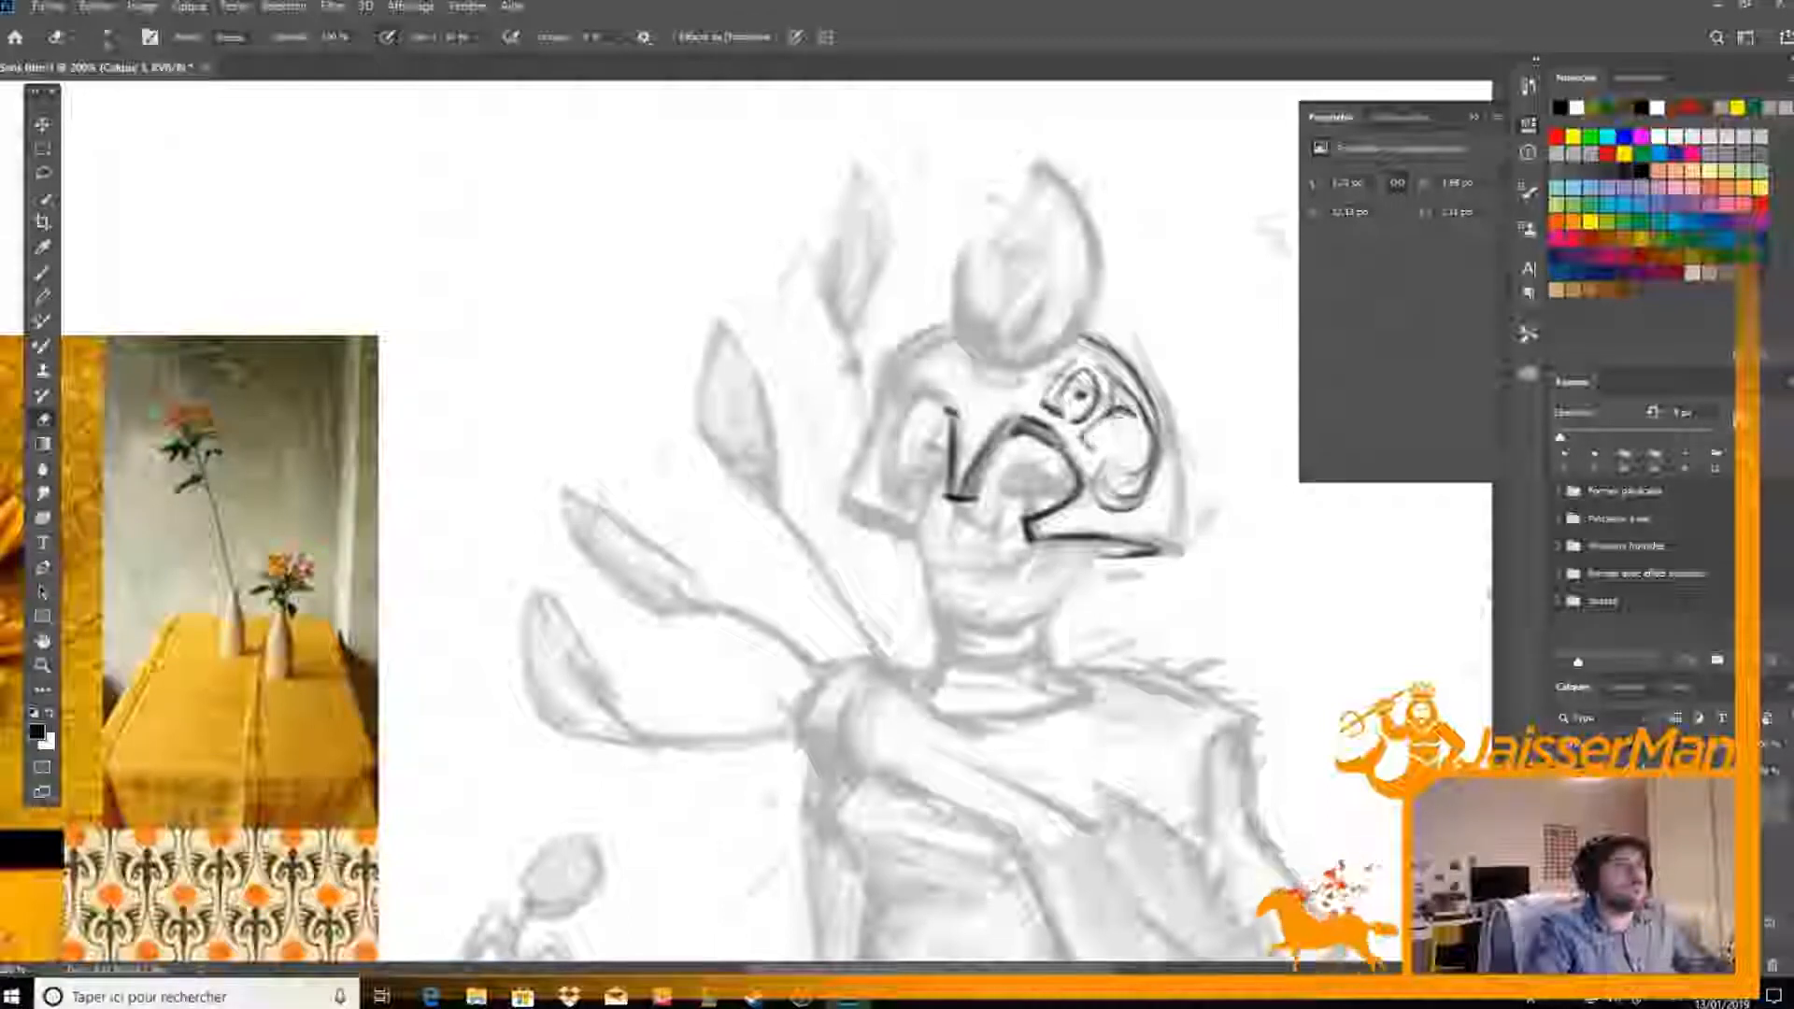
pyautogui.press('b')
pyautogui.moveTo(1162, 426); pyautogui.dragTo(1175, 545)
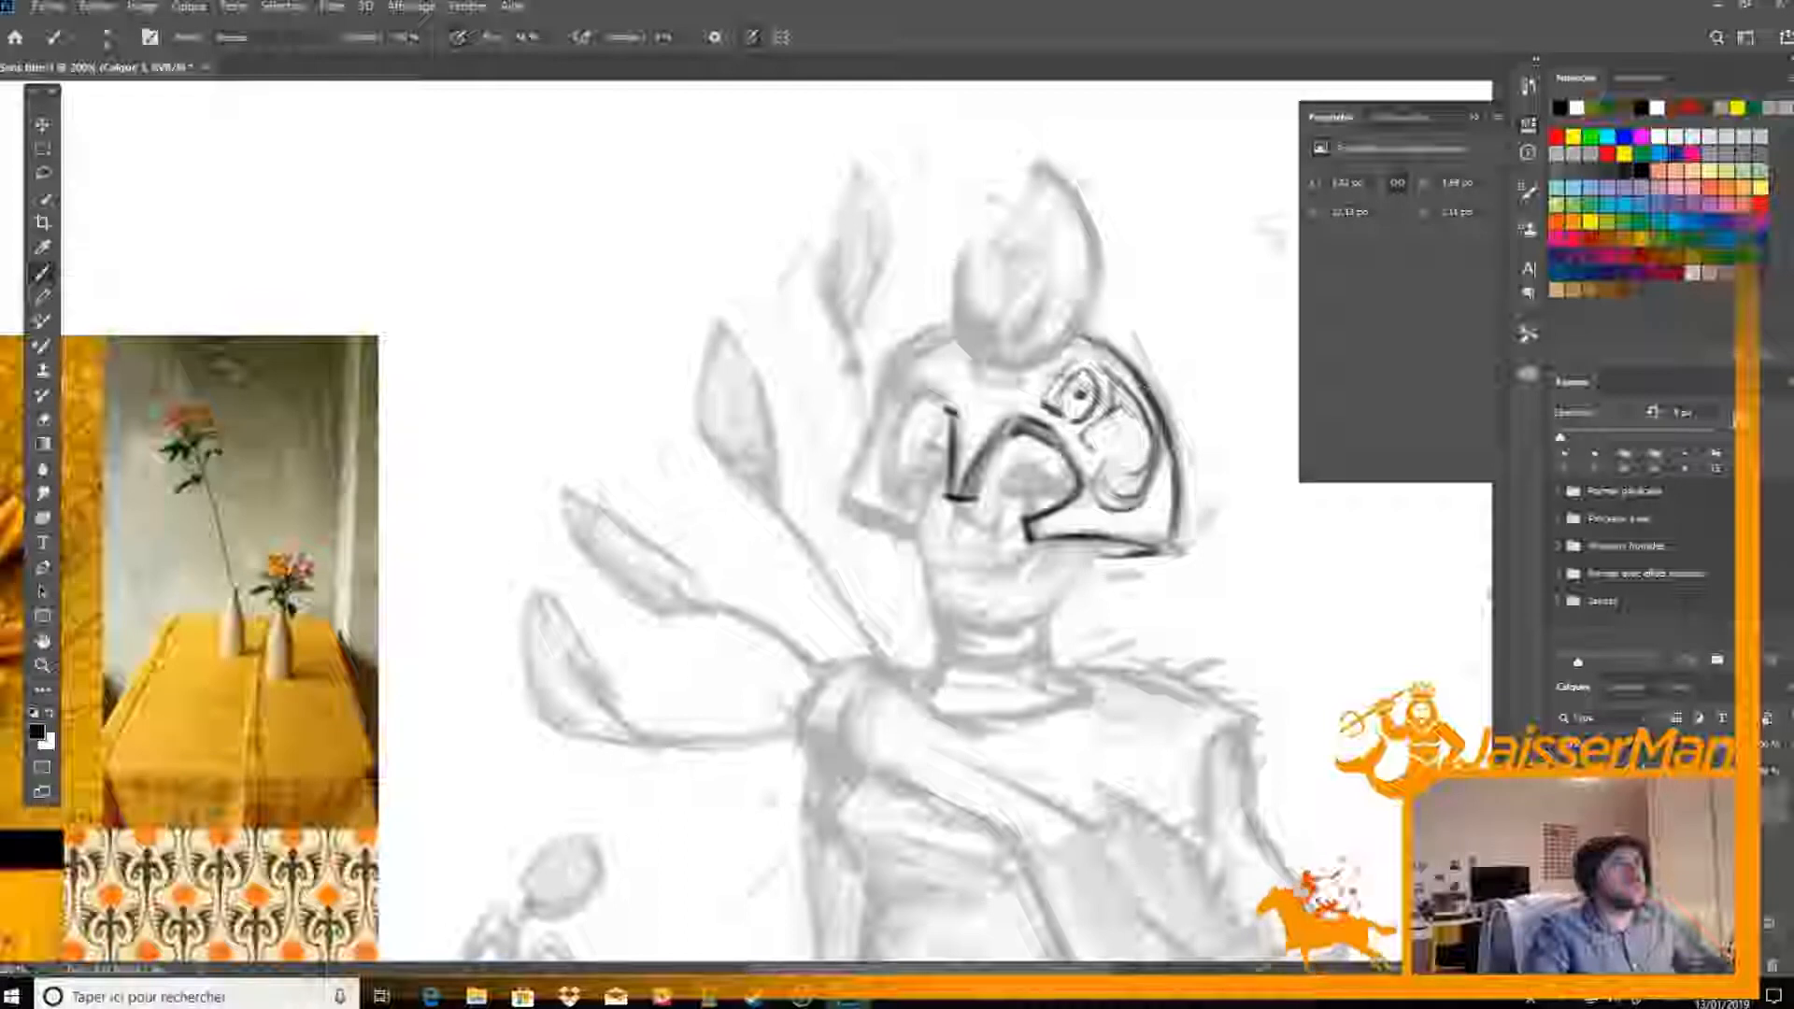
pyautogui.moveTo(1127, 555); pyautogui.dragTo(1167, 559)
pyautogui.press('e')
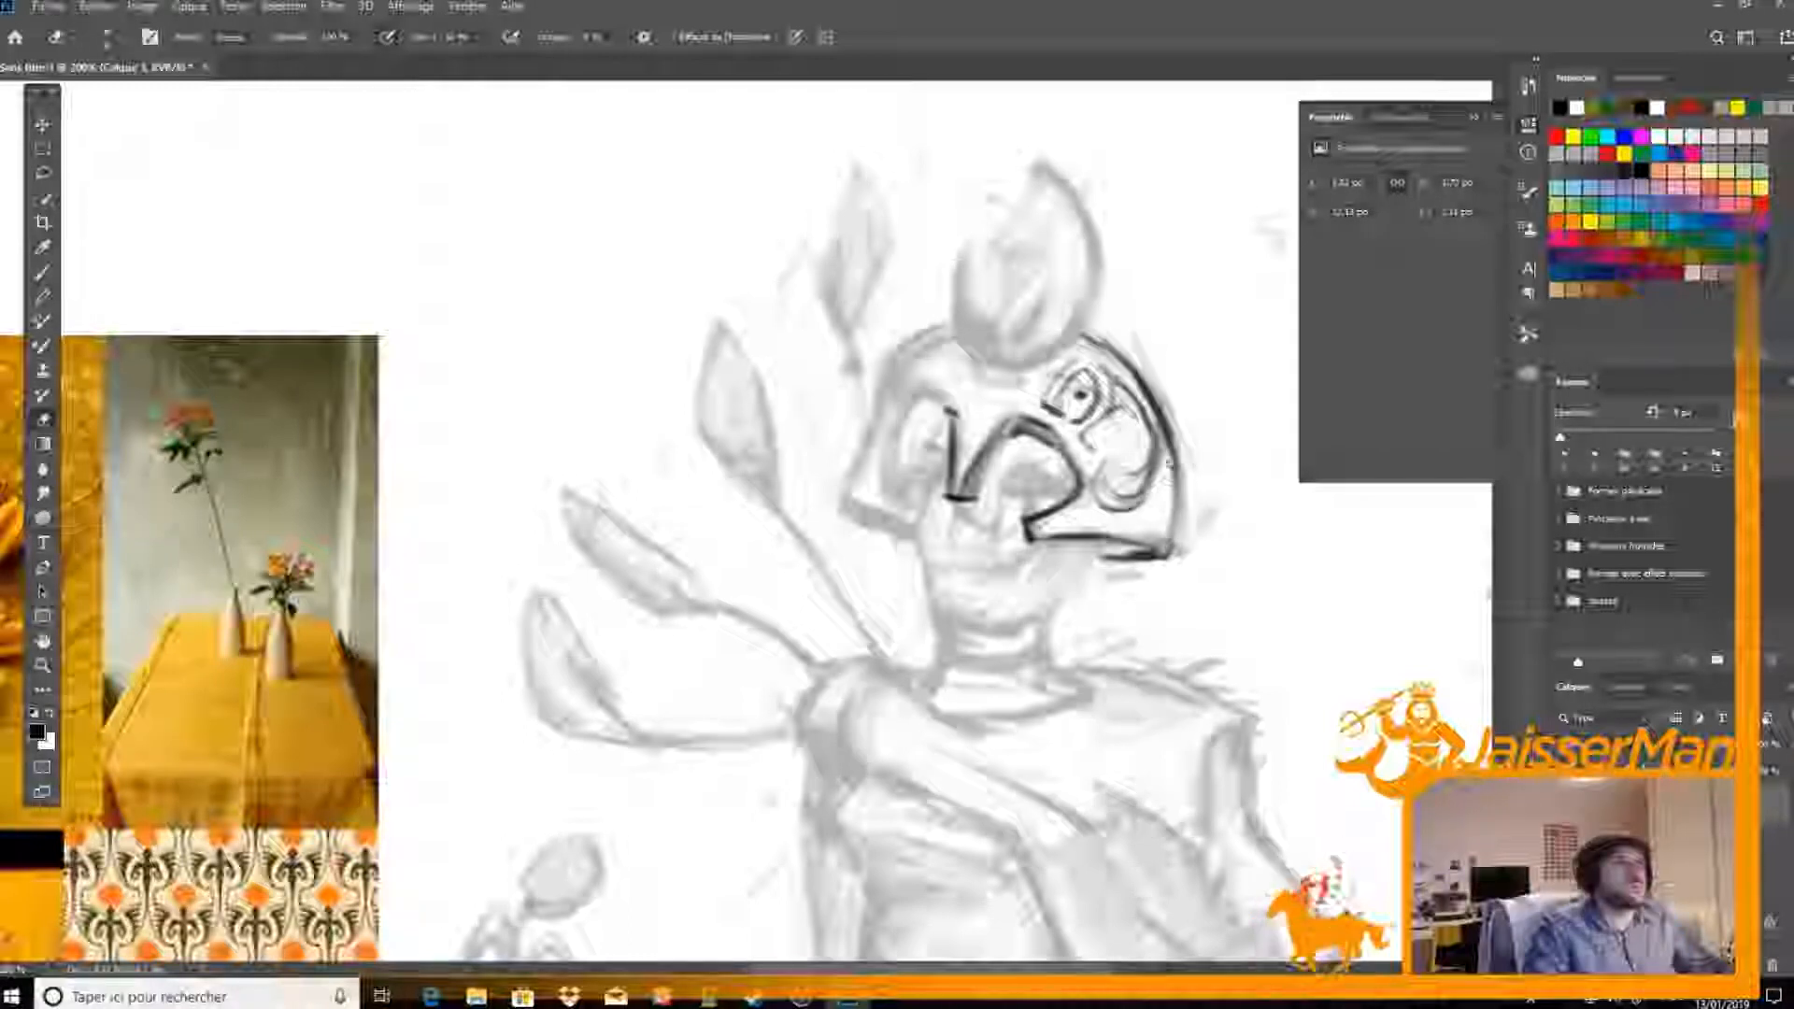
pyautogui.press('b')
pyautogui.moveTo(1179, 473); pyautogui.dragTo(1169, 558)
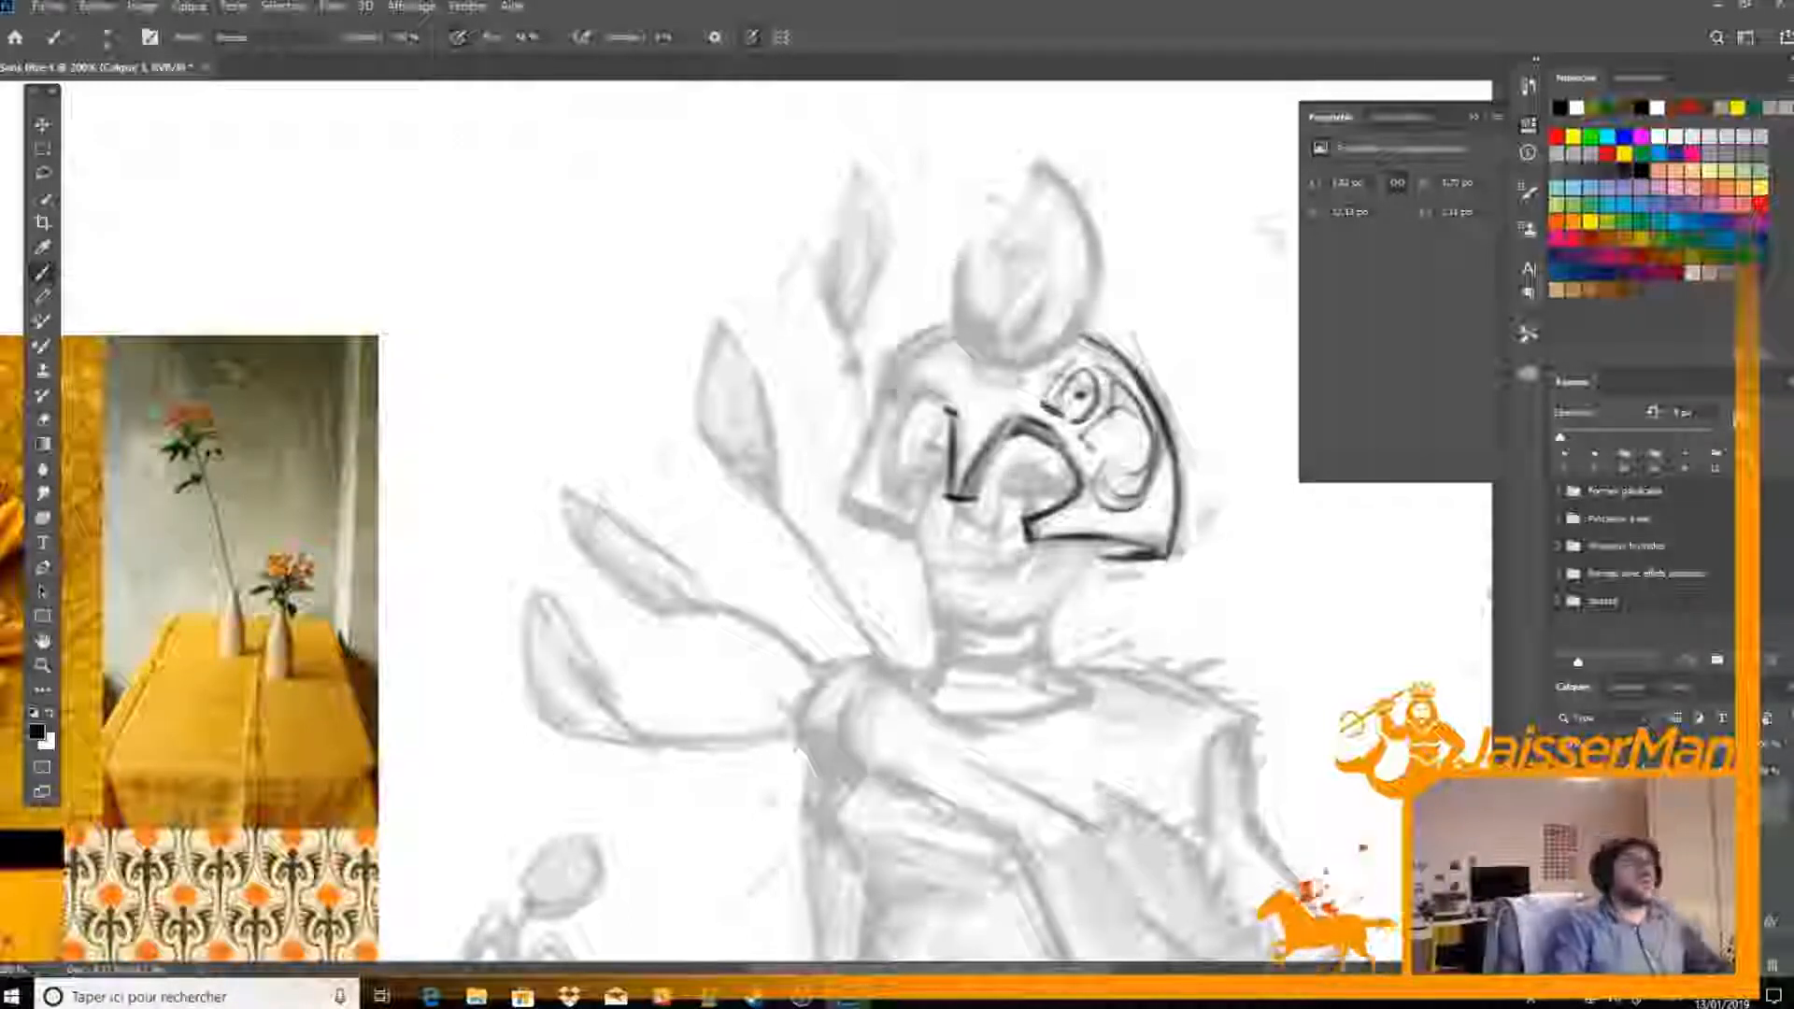
# Ink the second arched eye opening and the helmet's front edge, with a short rim closing its lower corner
pyautogui.moveTo(937, 405)
pyautogui.mouseDown()
pyautogui.moveTo(900, 436)
pyautogui.moveTo(892, 505)
pyautogui.mouseUp()
pyautogui.moveTo(895, 442); pyautogui.dragTo(905, 509)
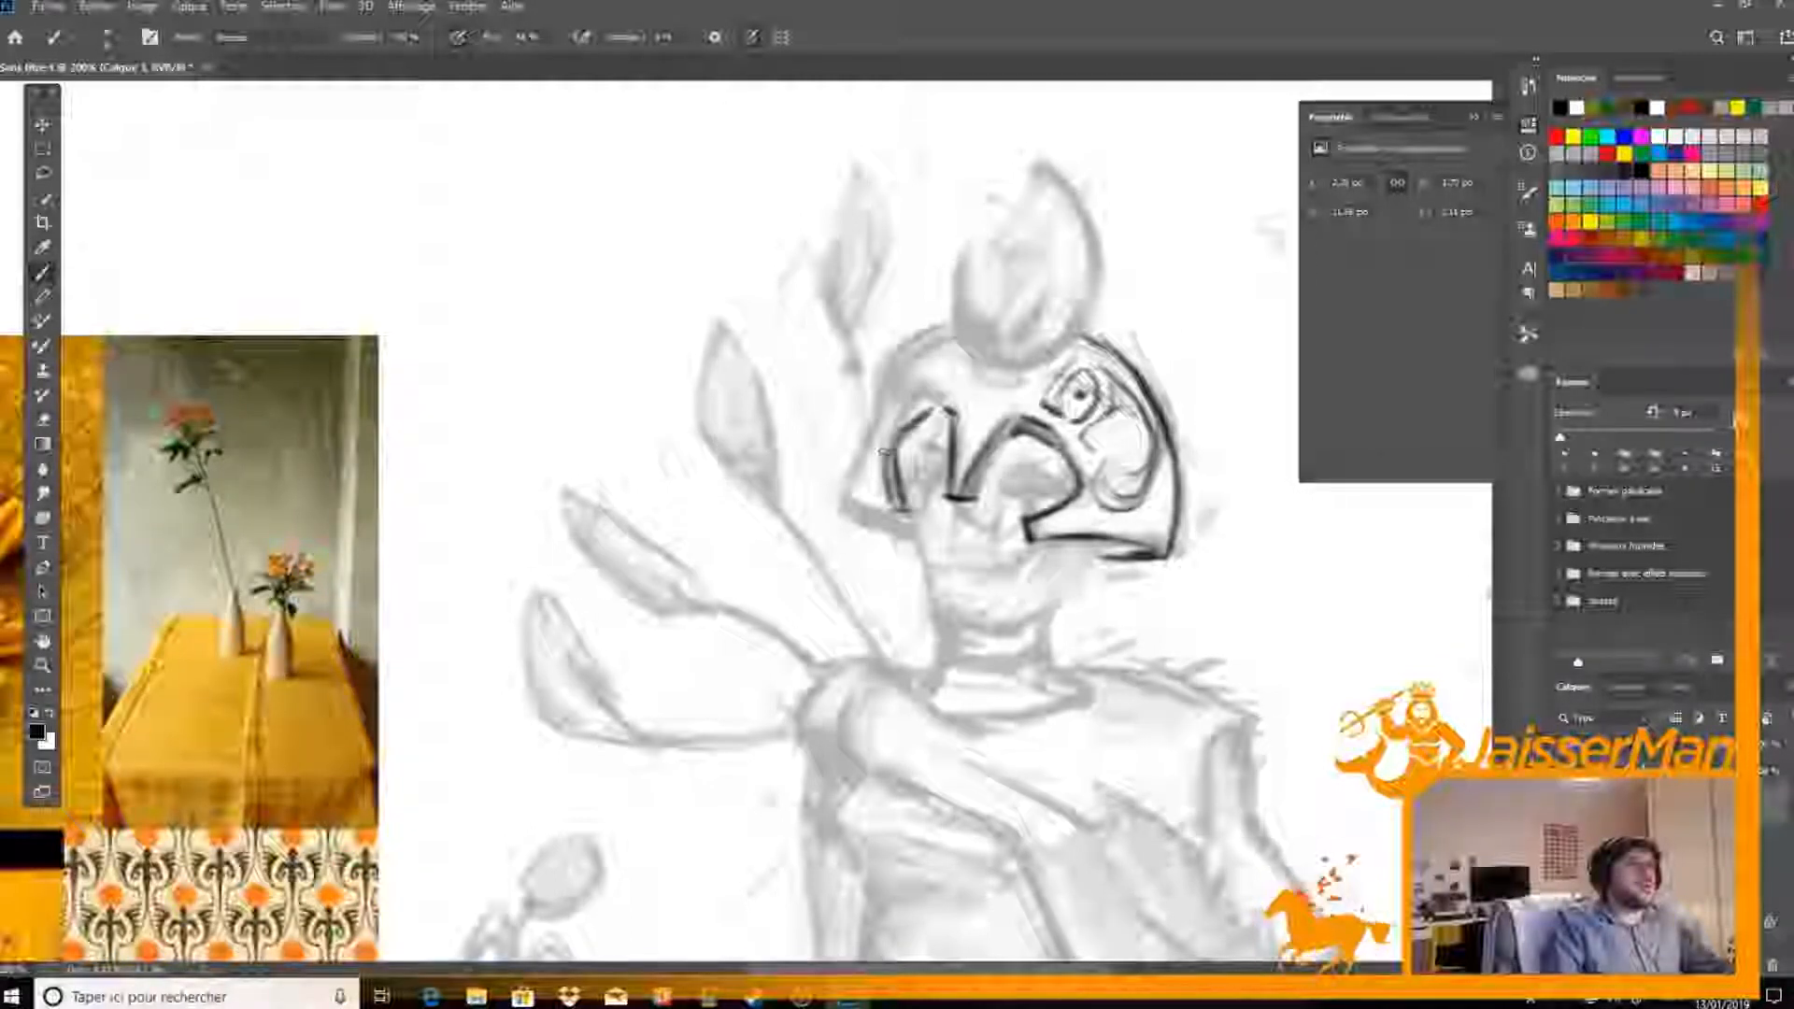
pyautogui.press('e')
pyautogui.press('b')
pyautogui.moveTo(879, 383); pyautogui.dragTo(859, 518)
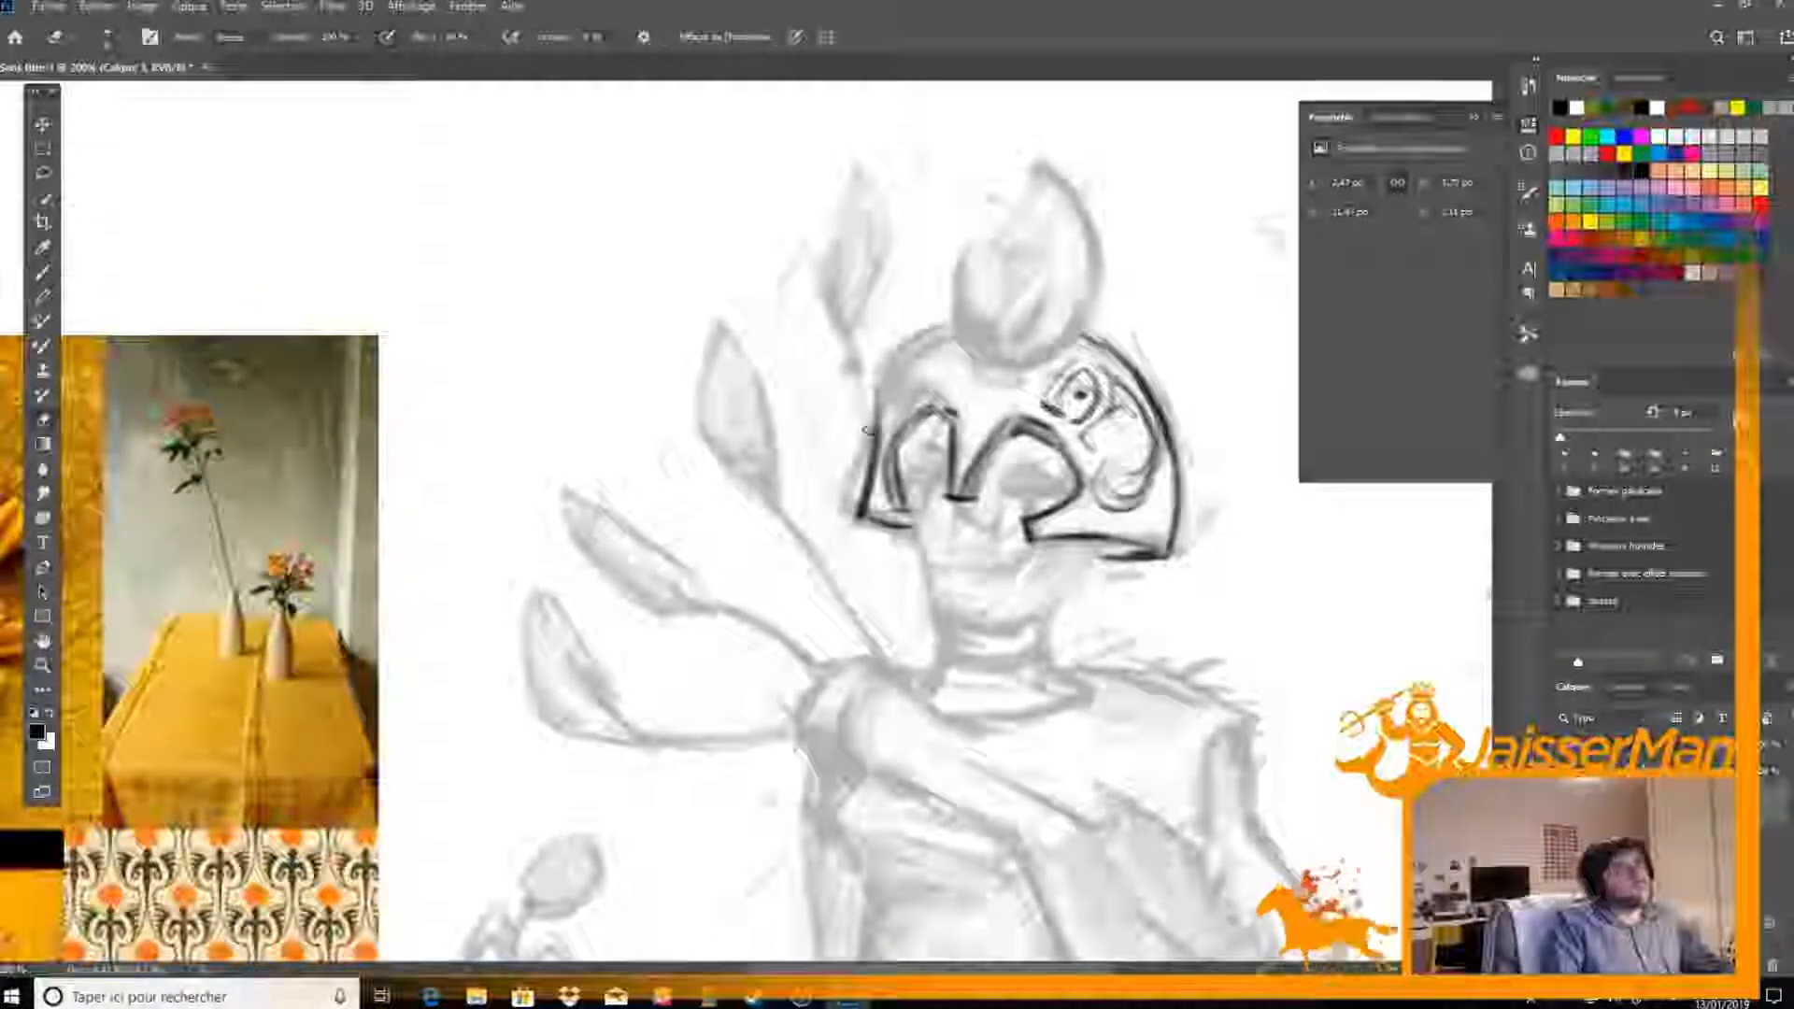
pyautogui.moveTo(863, 523)
pyautogui.mouseDown()
pyautogui.moveTo(925, 545)
pyautogui.moveTo(911, 533)
pyautogui.mouseUp()
pyautogui.press('e')
pyautogui.press('b')
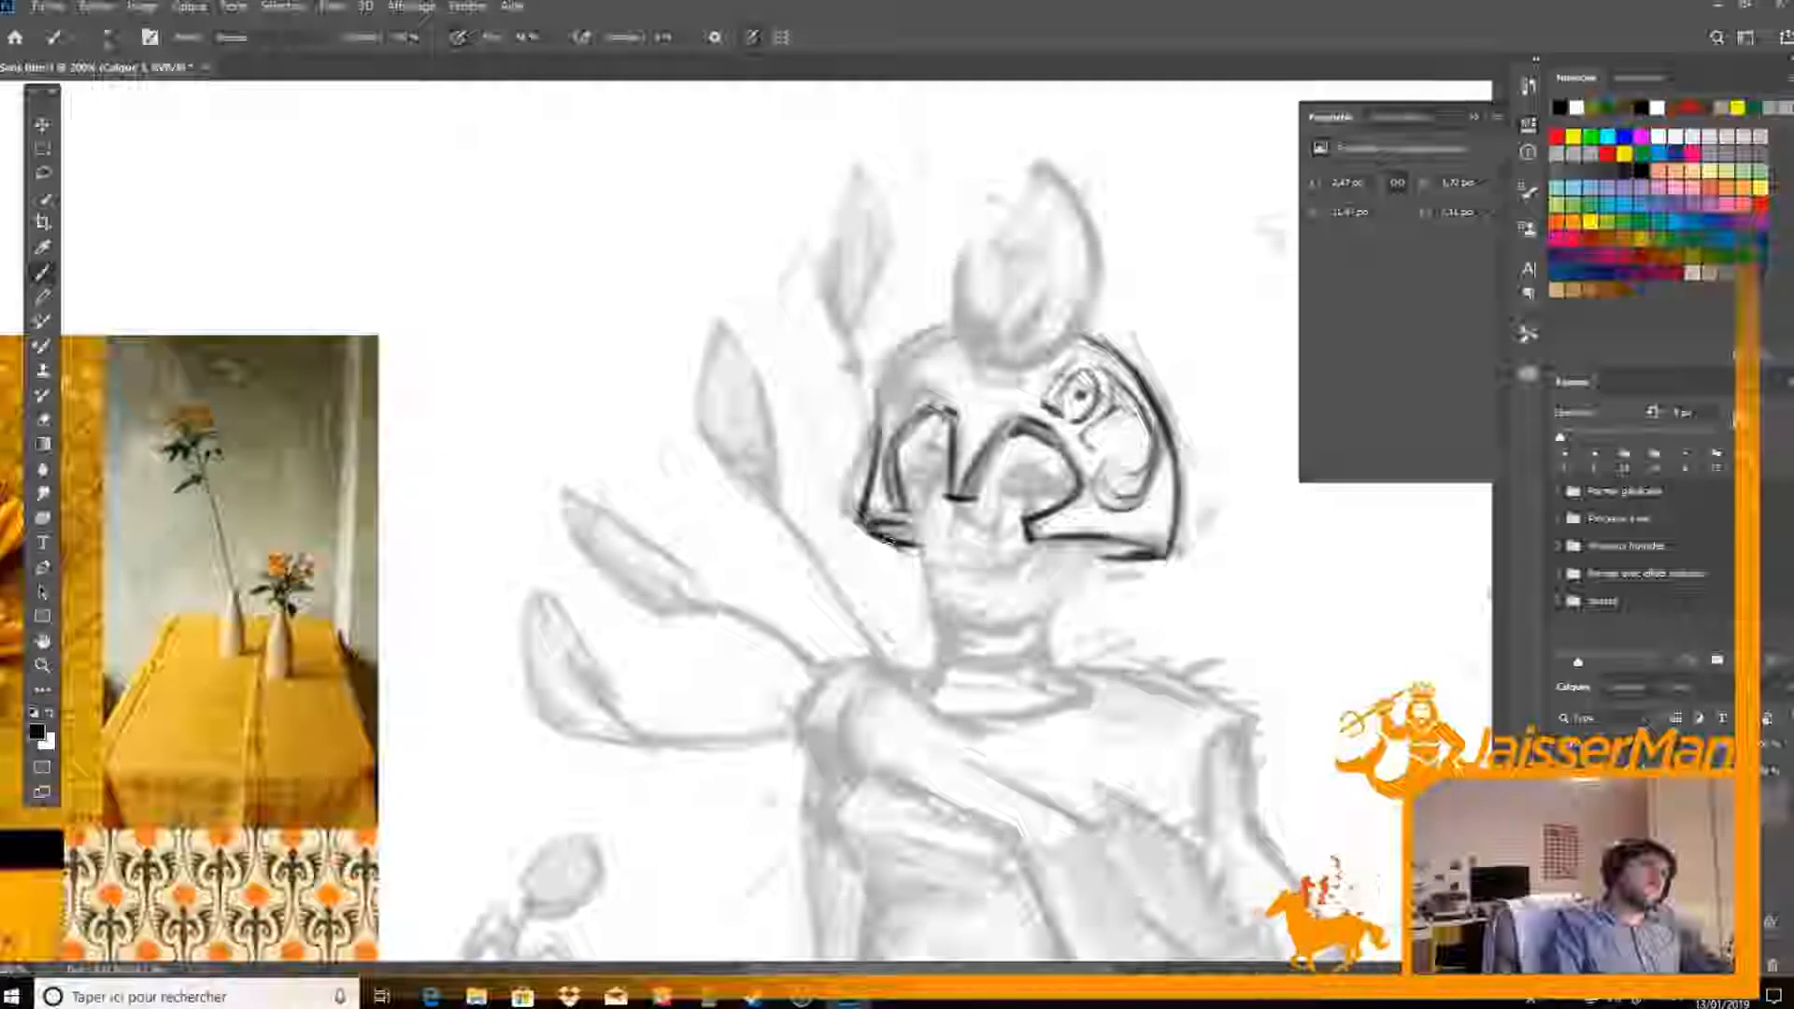
# Ink the front curve of the helmet's dome from the crest's base down to the front edge and clean up the line
pyautogui.press('e')
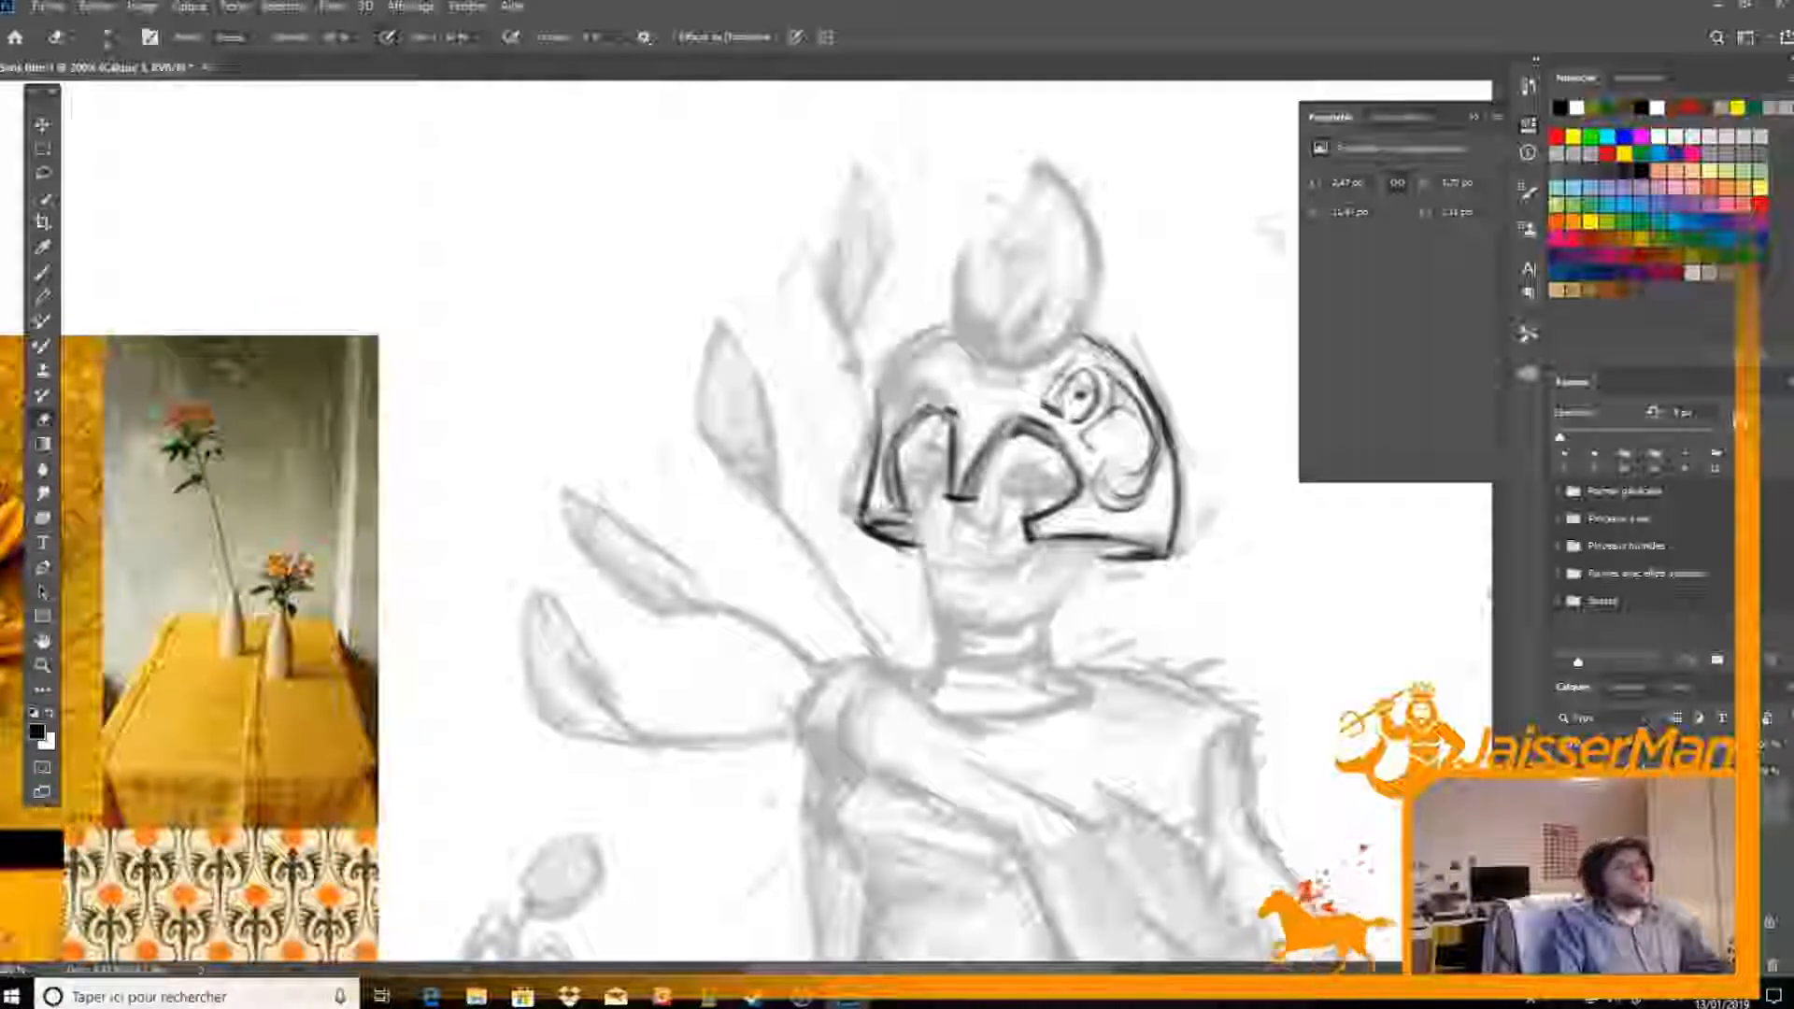
pyautogui.press('b')
pyautogui.moveTo(939, 338)
pyautogui.mouseDown()
pyautogui.moveTo(882, 402)
pyautogui.moveTo(875, 444)
pyautogui.moveTo(933, 342)
pyautogui.mouseUp()
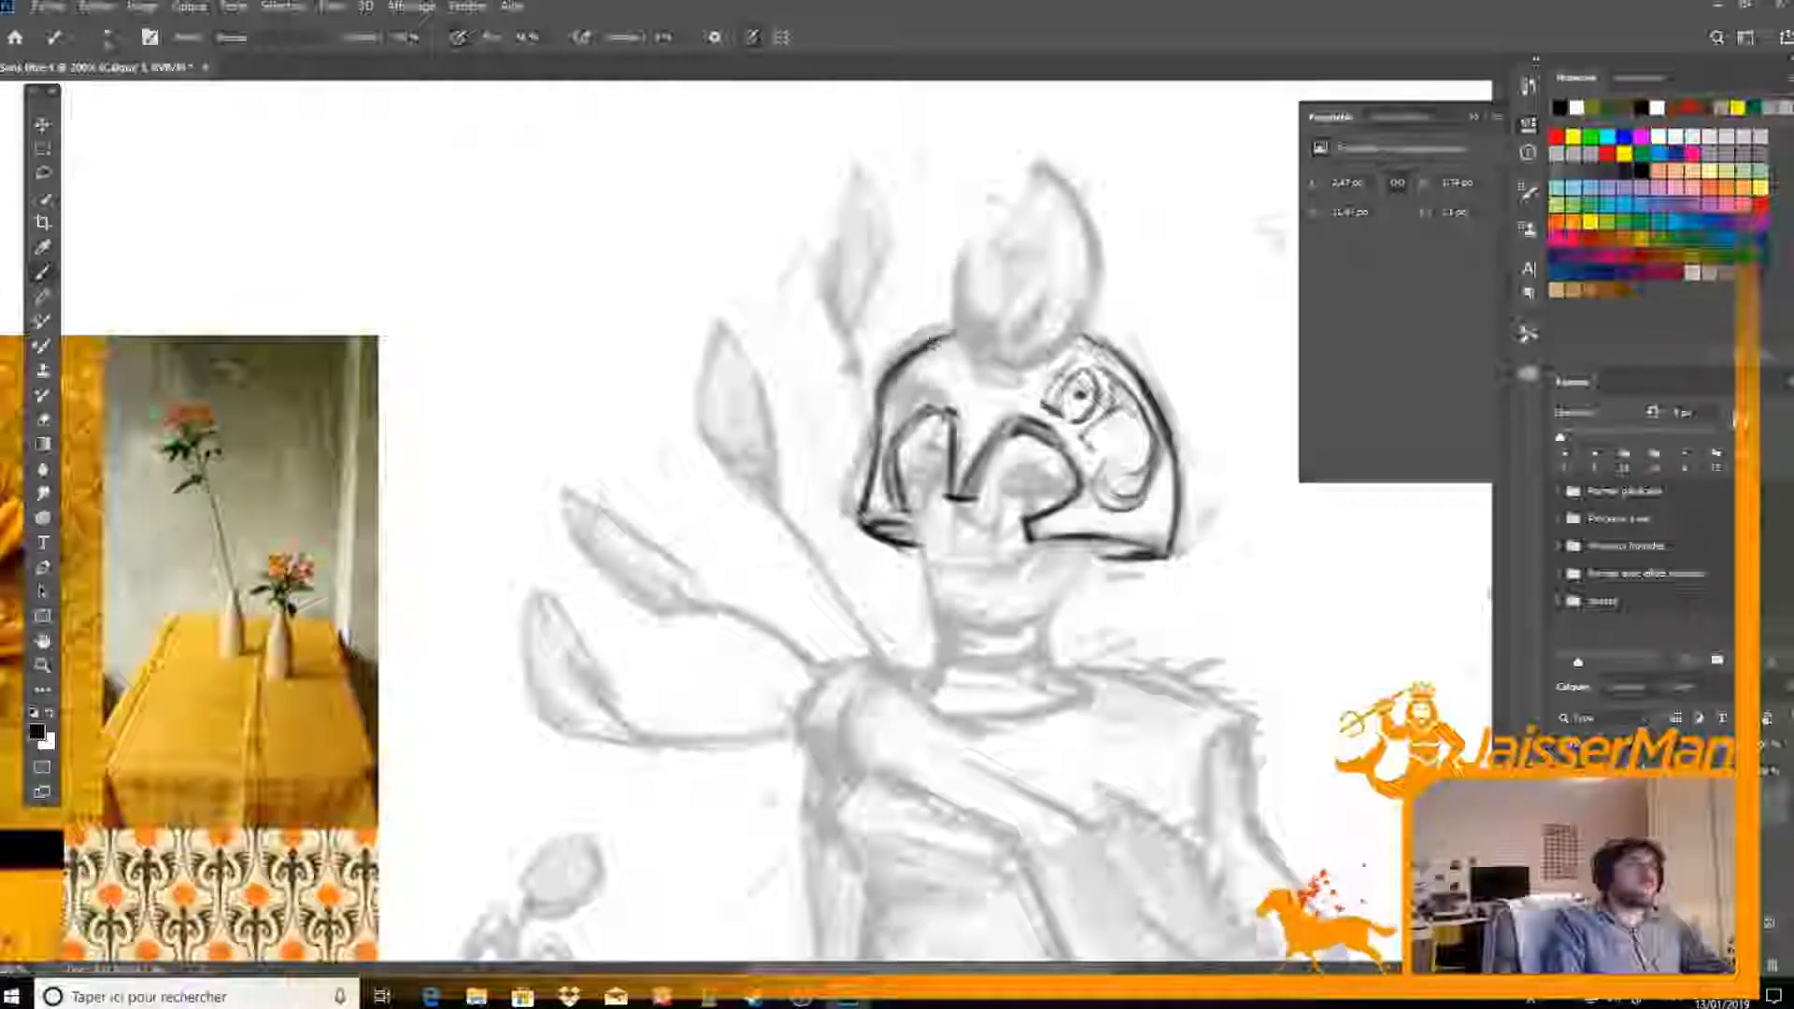
pyautogui.press('e')
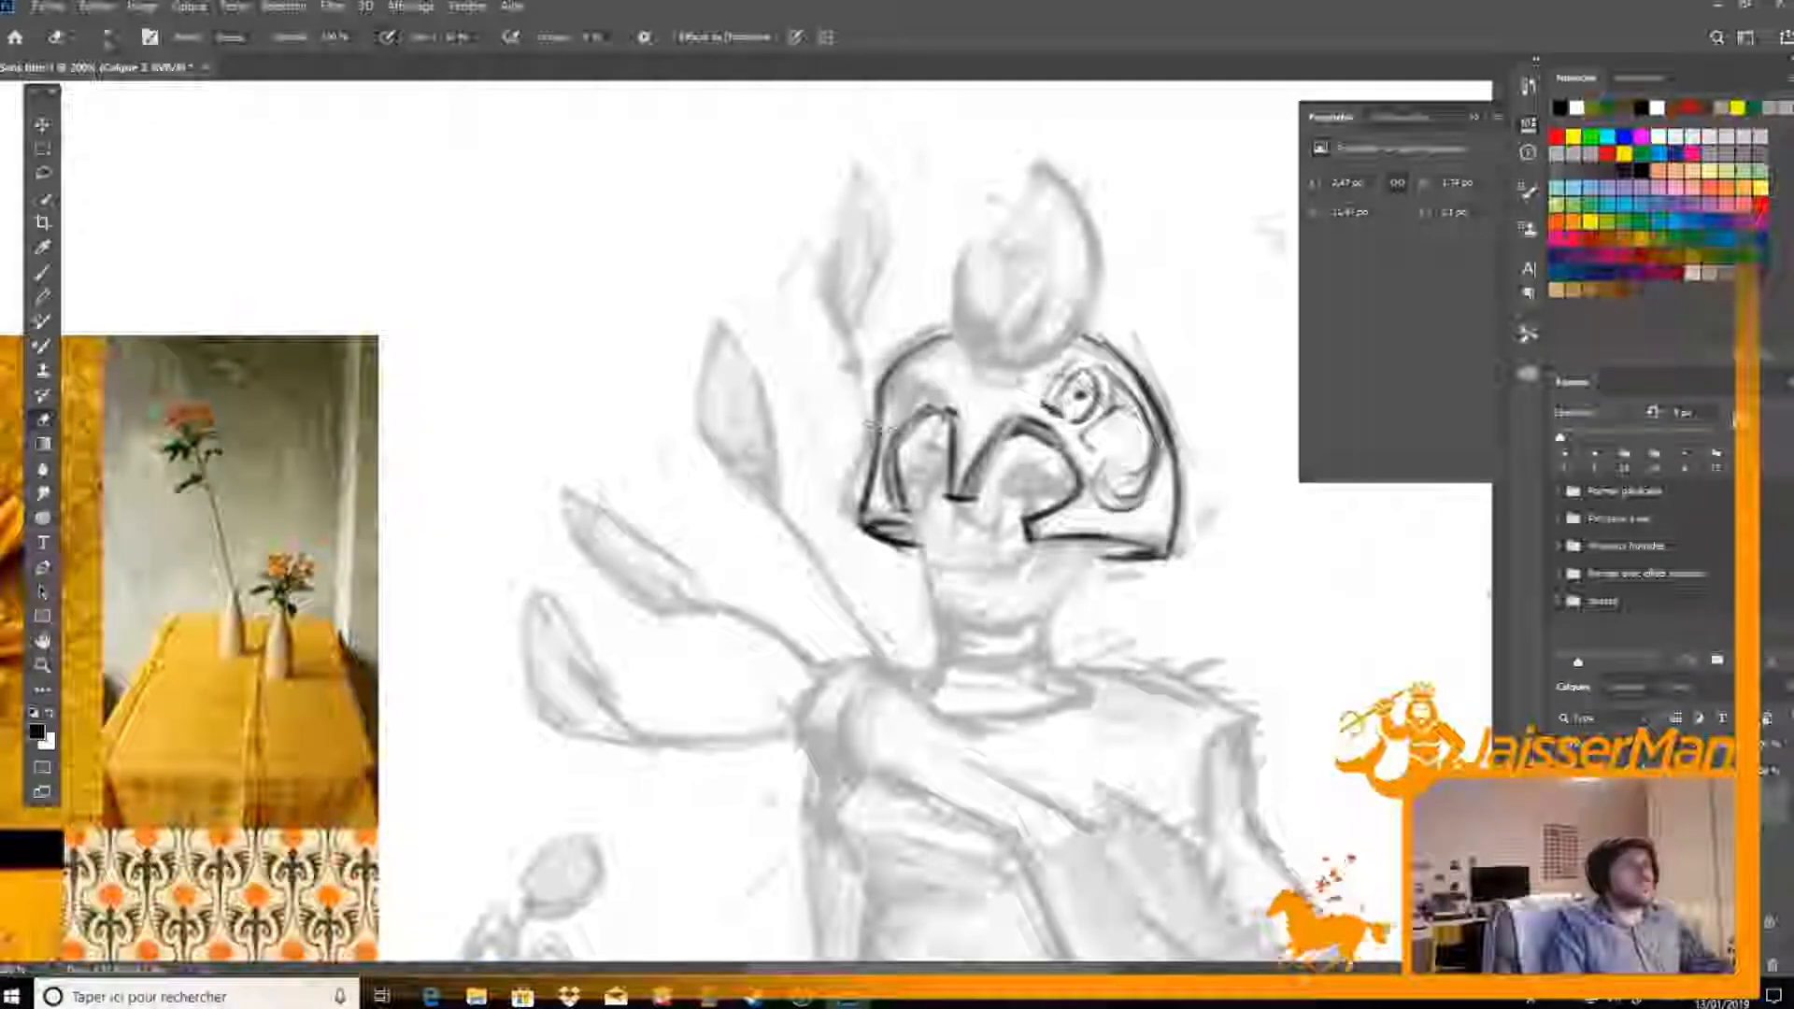
pyautogui.press('b')
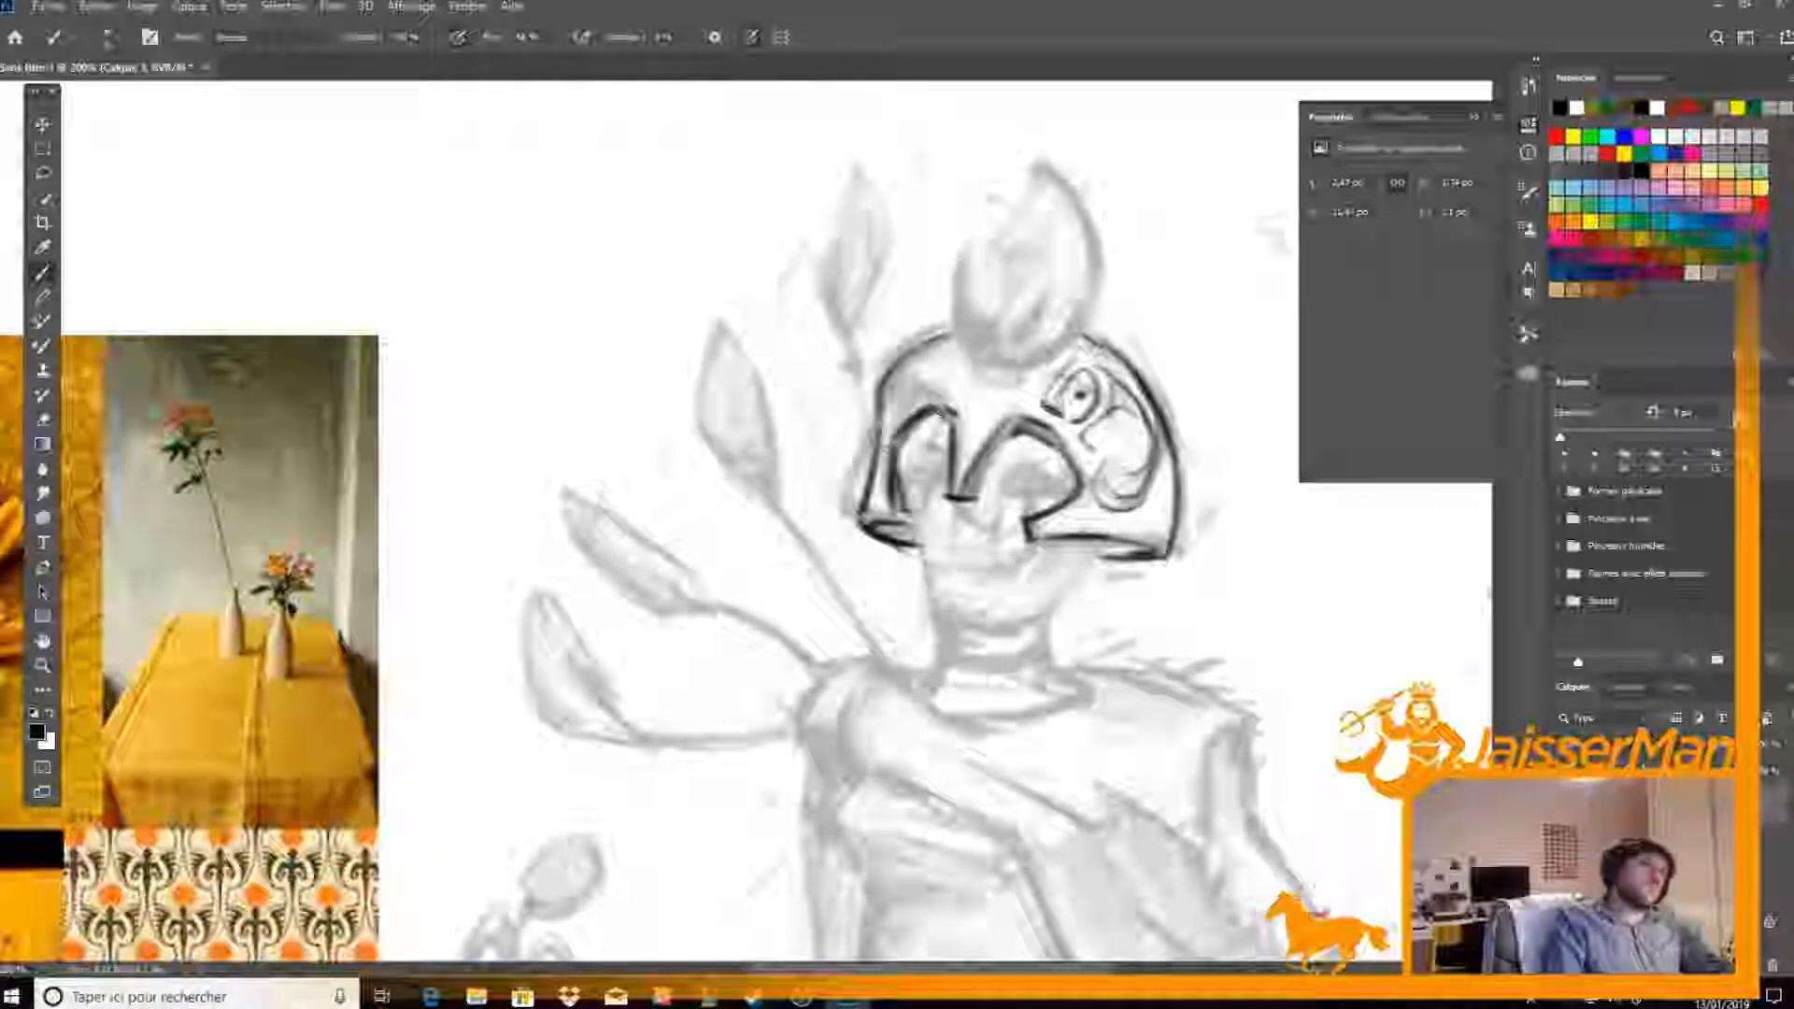
# Decorate the helmet's forehead with small dark spots and dashes, and ink a short dark band beneath the crest
pyautogui.press('e')
pyautogui.press('b')
pyautogui.moveTo(927, 408)
pyautogui.mouseDown()
pyautogui.moveTo(901, 444)
pyautogui.moveTo(944, 386)
pyautogui.moveTo(916, 370)
pyautogui.moveTo(929, 376)
pyautogui.moveTo(886, 413)
pyautogui.mouseUp()
pyautogui.press('e')
pyautogui.press('b')
pyautogui.moveTo(972, 376)
pyautogui.mouseDown()
pyautogui.moveTo(976, 392)
pyautogui.moveTo(983, 377)
pyautogui.moveTo(958, 380)
pyautogui.moveTo(993, 358)
pyautogui.moveTo(1008, 384)
pyautogui.moveTo(1005, 368)
pyautogui.moveTo(968, 376)
pyautogui.moveTo(1002, 375)
pyautogui.mouseUp()
pyautogui.press('e')
pyautogui.press('b')
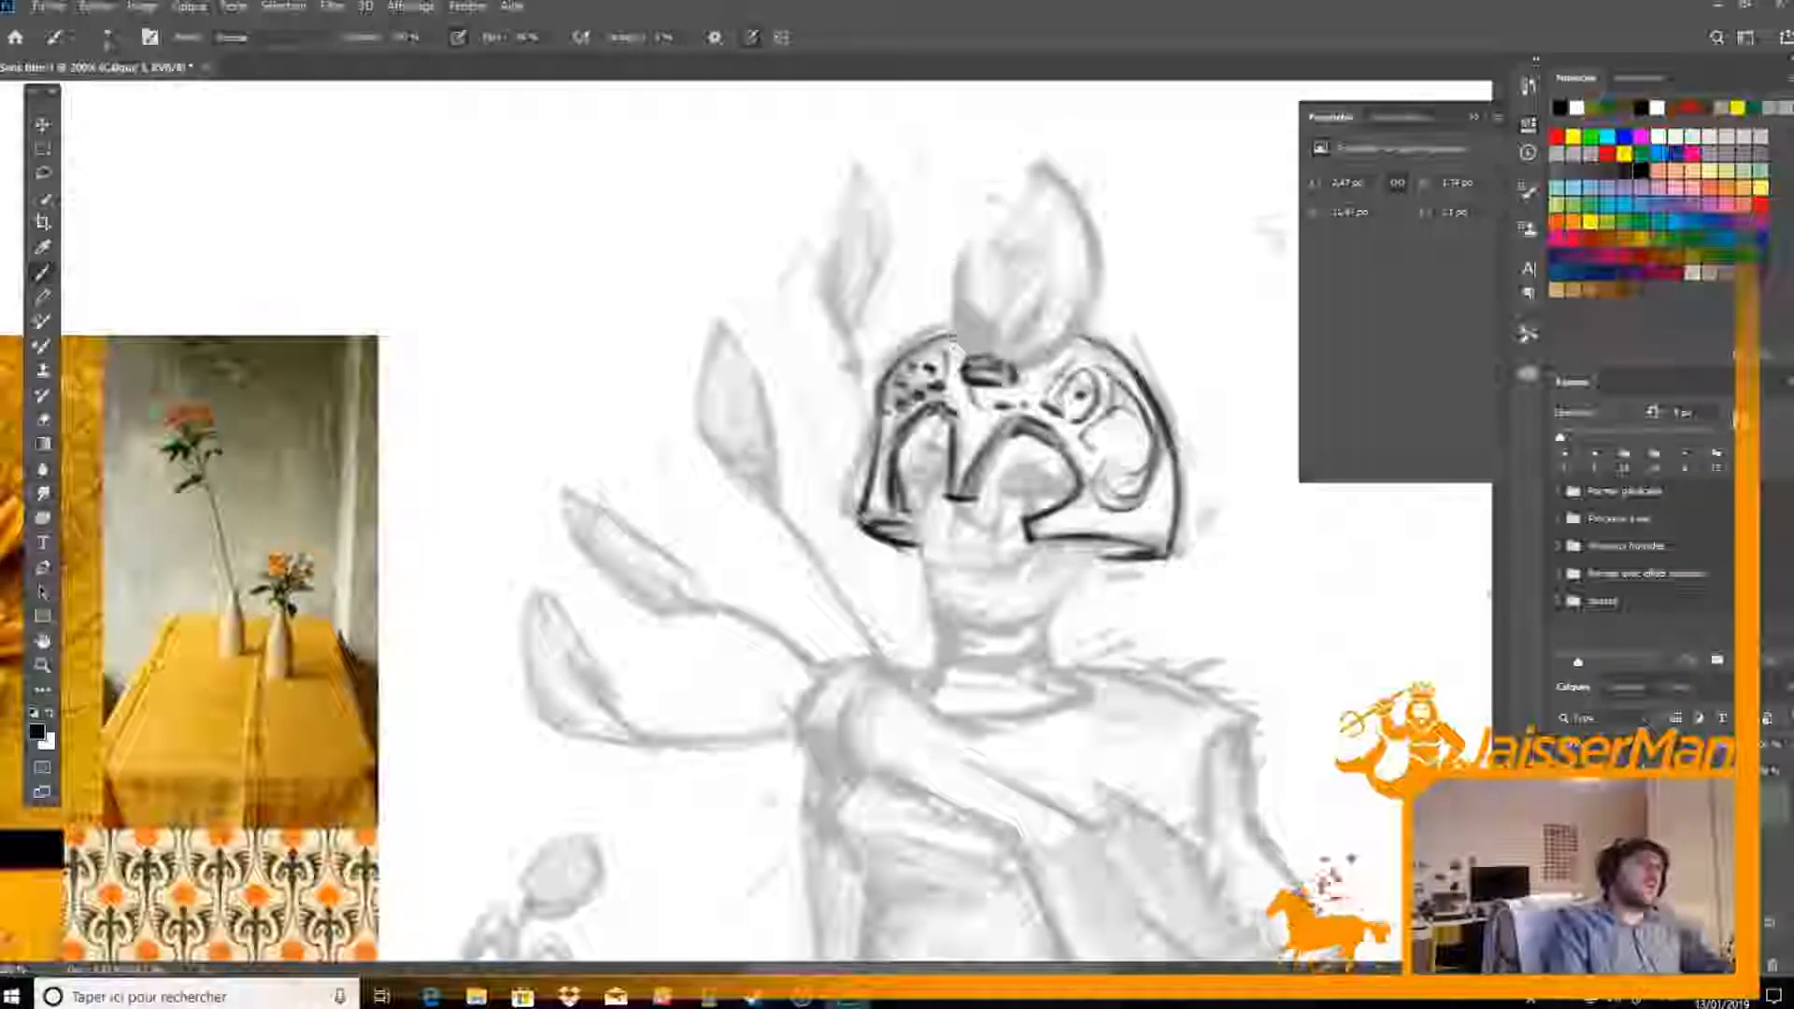
# Ink the crest bud's front petal with its inner curved edge and pointed tip, and thin the petal's outer line
pyautogui.moveTo(947, 287)
pyautogui.mouseDown()
pyautogui.moveTo(944, 327)
pyautogui.moveTo(960, 245)
pyautogui.moveTo(1011, 184)
pyautogui.moveTo(1000, 325)
pyautogui.mouseUp()
pyautogui.moveTo(1019, 168)
pyautogui.mouseDown()
pyautogui.moveTo(1055, 222)
pyautogui.moveTo(1039, 163)
pyautogui.moveTo(1059, 201)
pyautogui.mouseUp()
pyautogui.press('e')
pyautogui.press('b')
pyautogui.moveTo(1033, 138); pyautogui.dragTo(1074, 209)
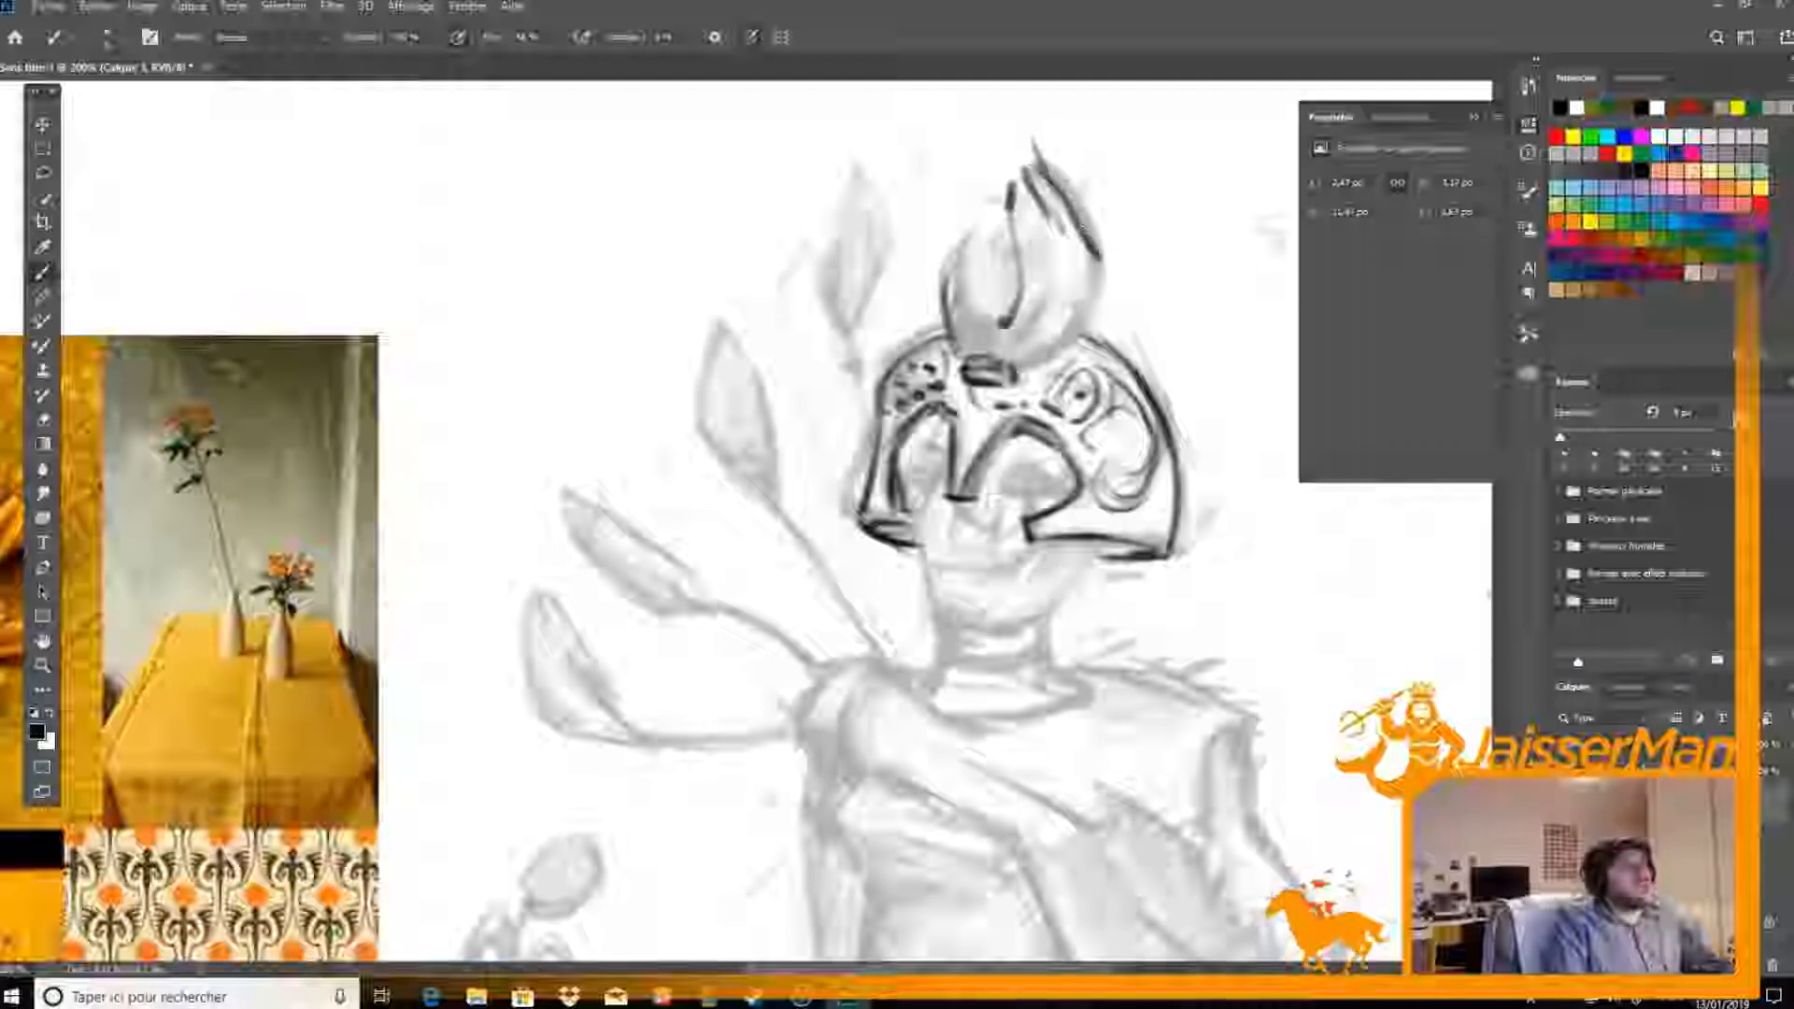
pyautogui.moveTo(942, 278)
pyautogui.mouseDown()
pyautogui.moveTo(1013, 185)
pyautogui.moveTo(969, 247)
pyautogui.moveTo(960, 309)
pyautogui.mouseUp()
pyautogui.press('e')
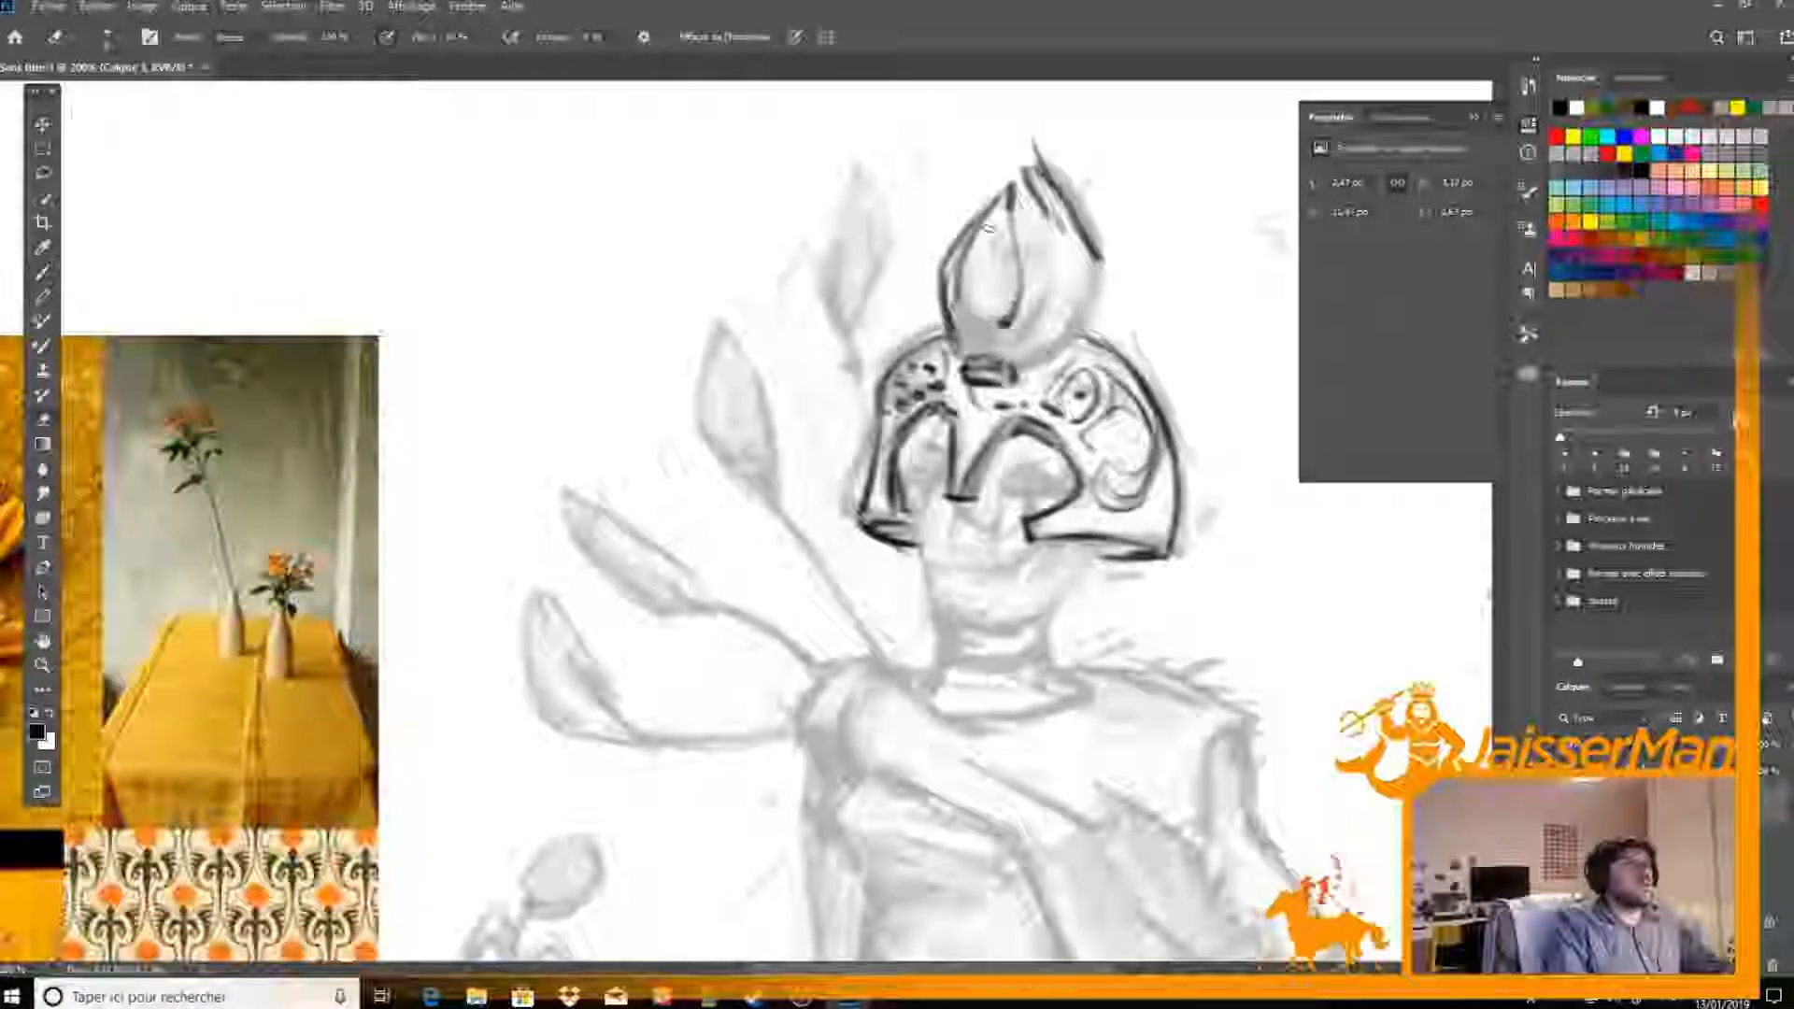
pyautogui.moveTo(988, 227); pyautogui.dragTo(961, 259)
# Ink the crest bud's rear petal as a full curve from tip to base and erase the stray strokes around the tip
pyautogui.press('b')
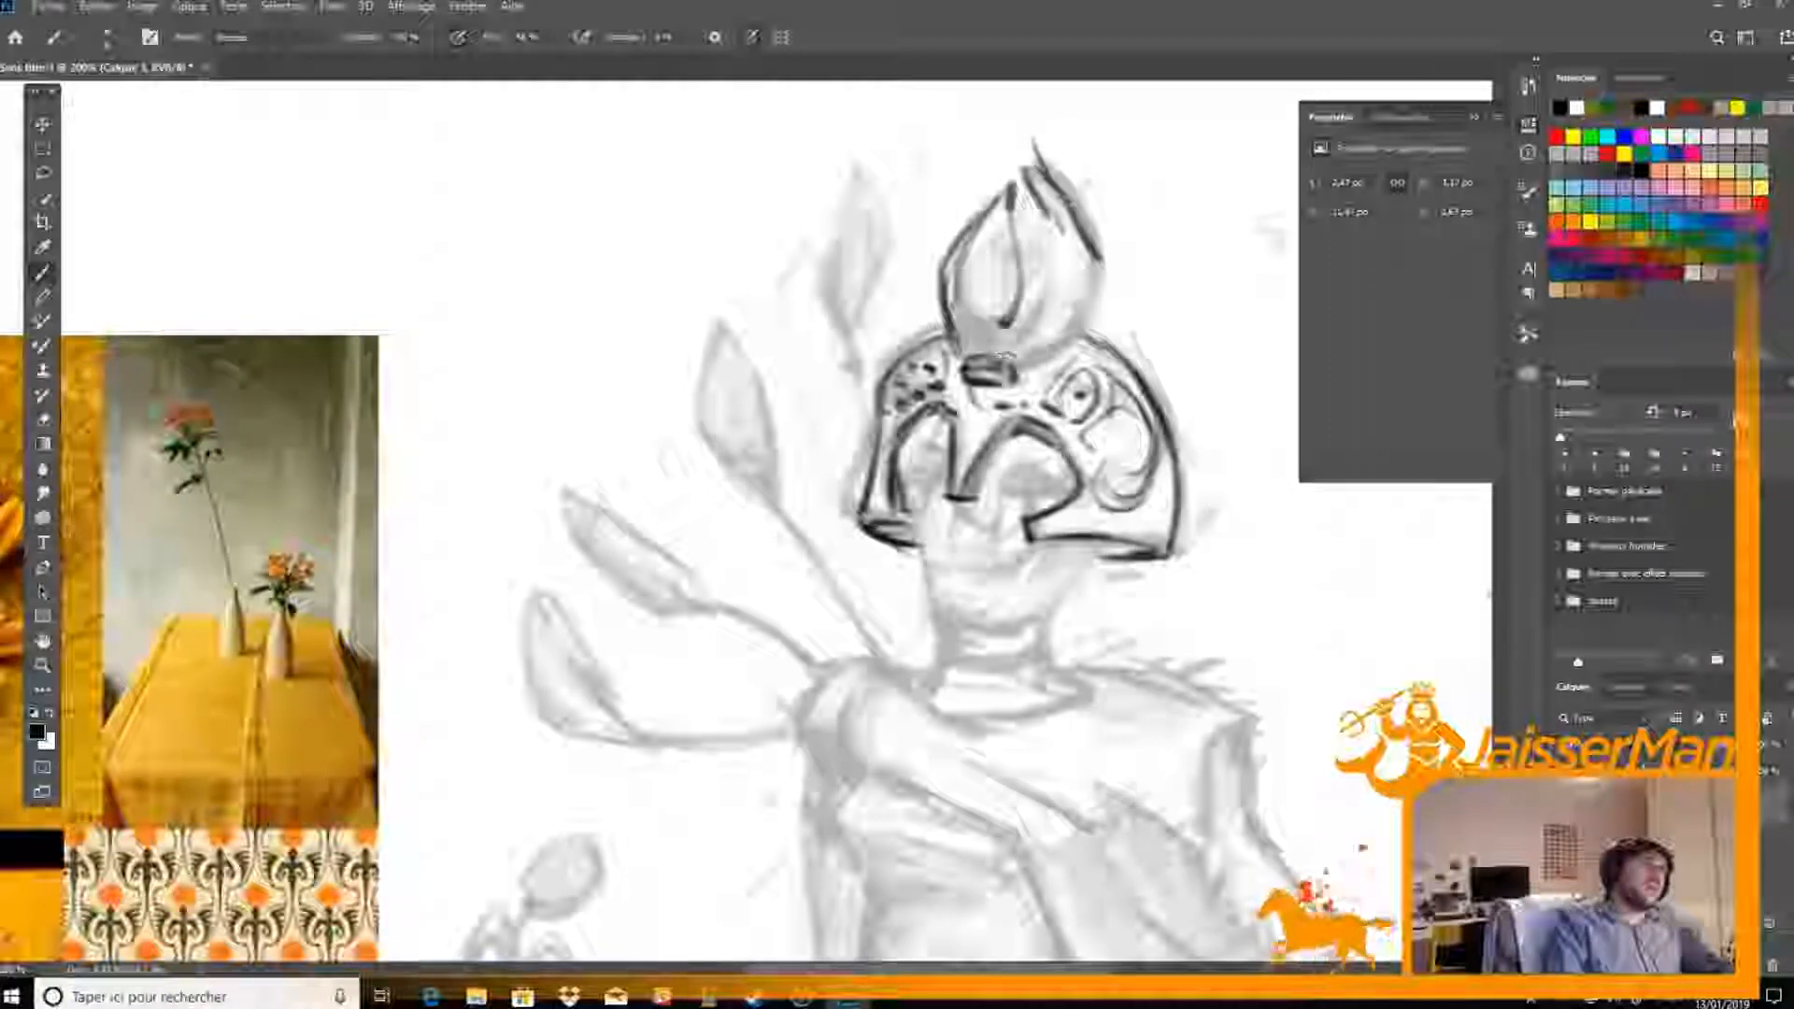
pyautogui.moveTo(1011, 362)
pyautogui.mouseDown()
pyautogui.moveTo(1054, 346)
pyautogui.moveTo(1103, 264)
pyautogui.moveTo(1079, 319)
pyautogui.mouseUp()
pyautogui.press('e')
pyautogui.moveTo(1085, 213)
pyautogui.mouseDown()
pyautogui.moveTo(1100, 269)
pyautogui.moveTo(1095, 220)
pyautogui.moveTo(1034, 151)
pyautogui.moveTo(1084, 217)
pyautogui.mouseUp()
pyautogui.moveTo(1032, 148); pyautogui.dragTo(1075, 192)
pyautogui.press('b')
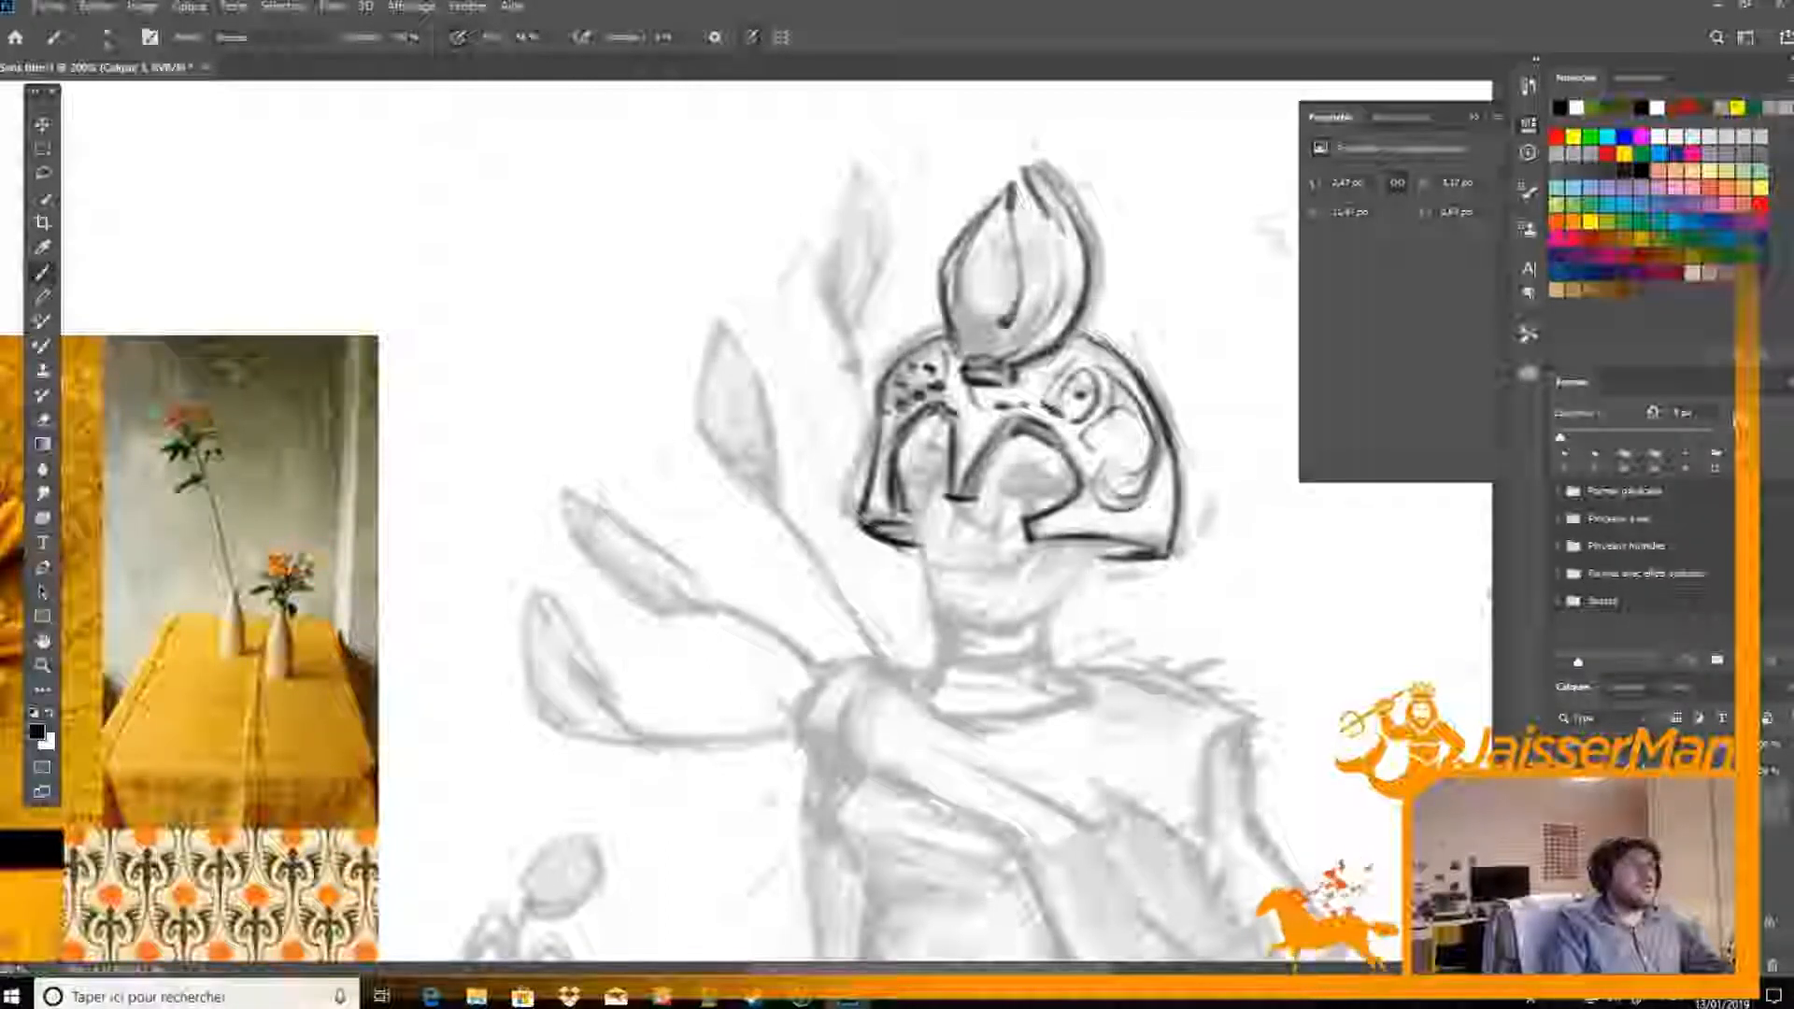
# Shade the crest bud's base and inner folds with fine hatching, clean its tip, and reinforce the dome line behind it
pyautogui.moveTo(966, 322)
pyautogui.mouseDown()
pyautogui.moveTo(1009, 357)
pyautogui.moveTo(1035, 322)
pyautogui.mouseUp()
pyautogui.moveTo(1021, 198)
pyautogui.mouseDown()
pyautogui.moveTo(1054, 234)
pyautogui.moveTo(1018, 302)
pyautogui.mouseUp()
pyautogui.moveTo(1011, 239); pyautogui.dragTo(996, 259)
pyautogui.moveTo(1013, 245); pyautogui.dragTo(1009, 281)
pyautogui.press('e')
pyautogui.moveTo(1065, 220)
pyautogui.mouseDown()
pyautogui.moveTo(1077, 245)
pyautogui.moveTo(1047, 172)
pyautogui.mouseUp()
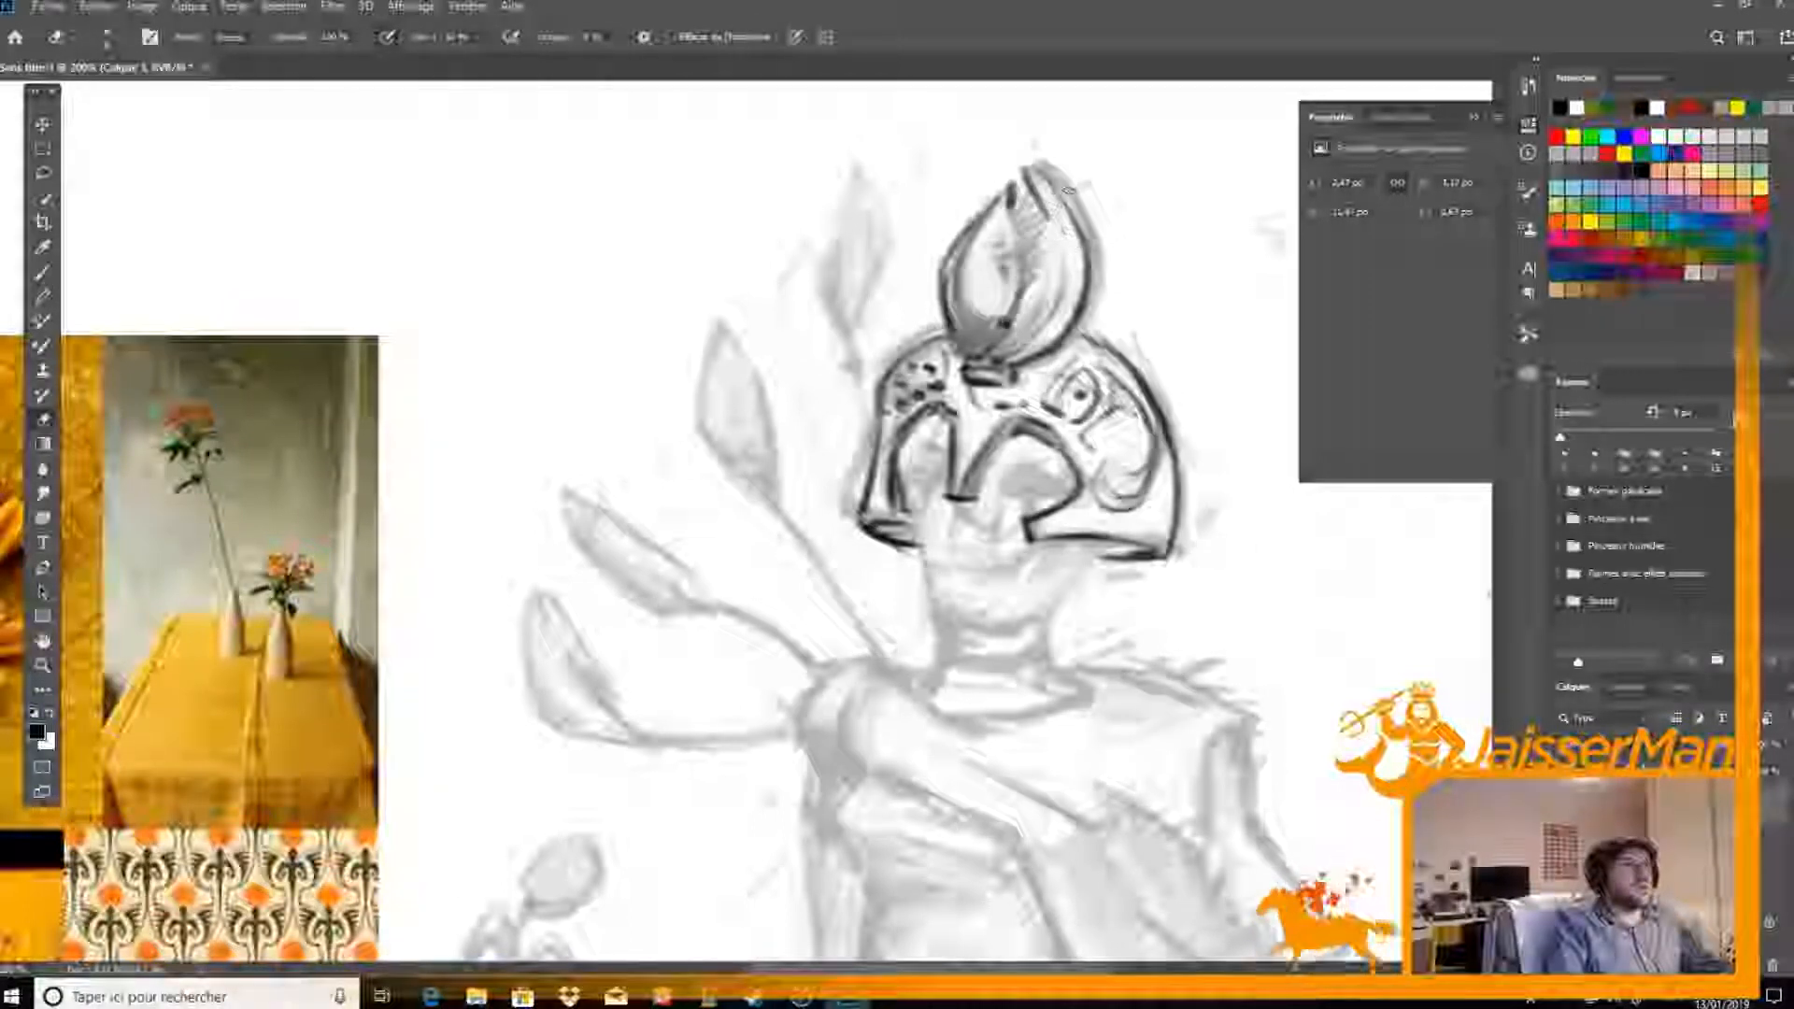
pyautogui.press('b')
pyautogui.moveTo(1068, 333); pyautogui.dragTo(1166, 401)
# Move the inked helmet off to the side of the head, clear of the sketched face
pyautogui.scroll(-3, 1088, 546)
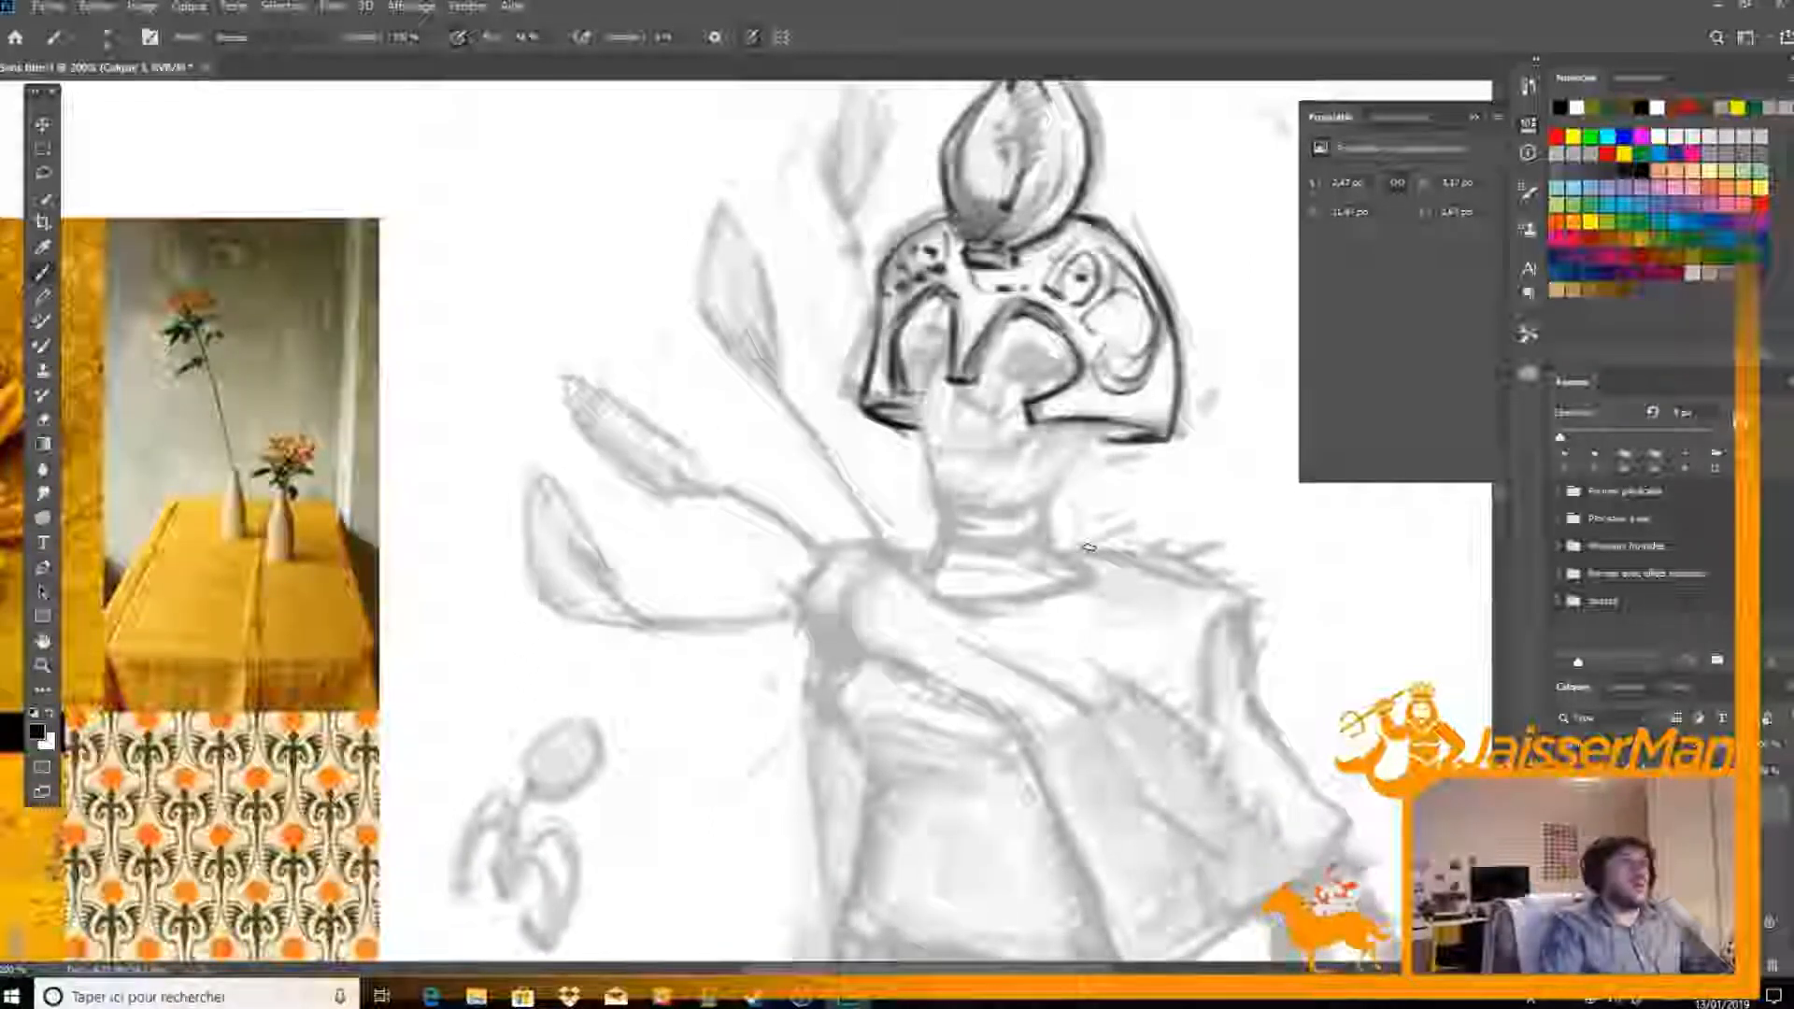
pyautogui.hscroll(2, 1088, 546)
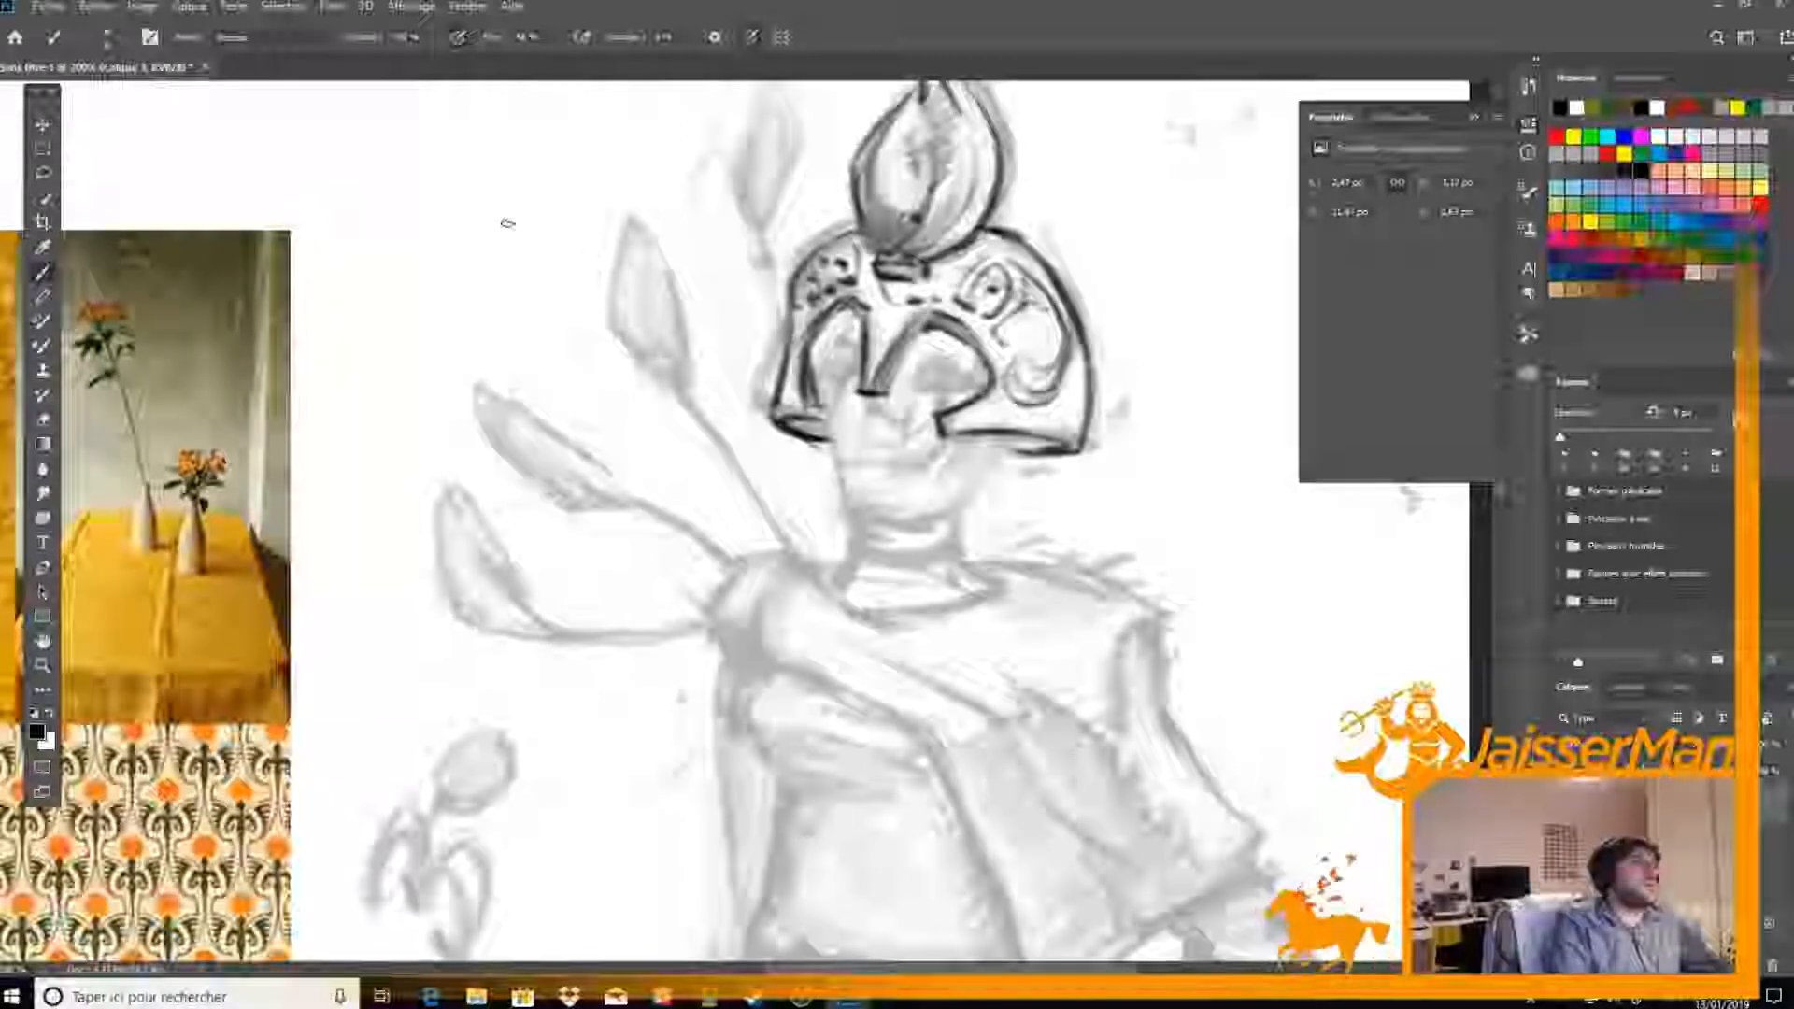
pyautogui.press('v')
pyautogui.moveTo(1035, 392); pyautogui.dragTo(668, 400)
# Ink the face's two dark-pupilled eyes, the nose and the small closed mouth over the sketch
pyautogui.press('b')
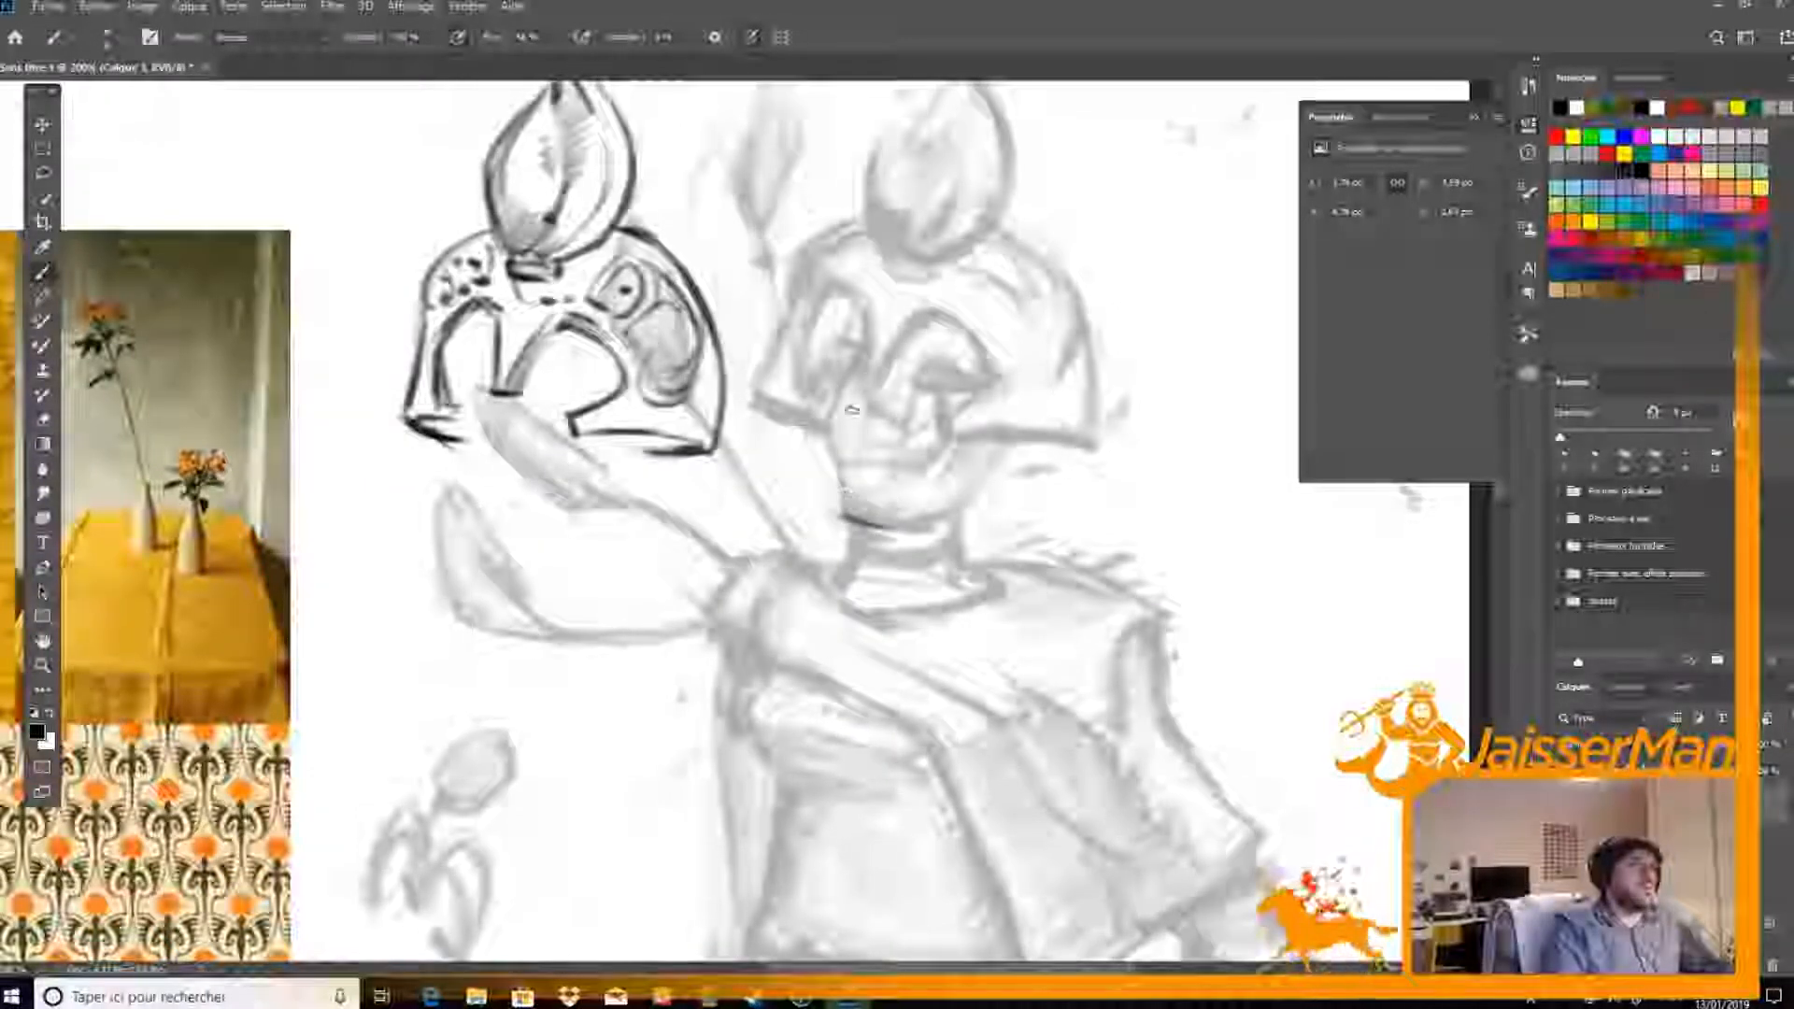
pyautogui.moveTo(828, 362)
pyautogui.mouseDown()
pyautogui.moveTo(847, 366)
pyautogui.moveTo(838, 381)
pyautogui.mouseUp()
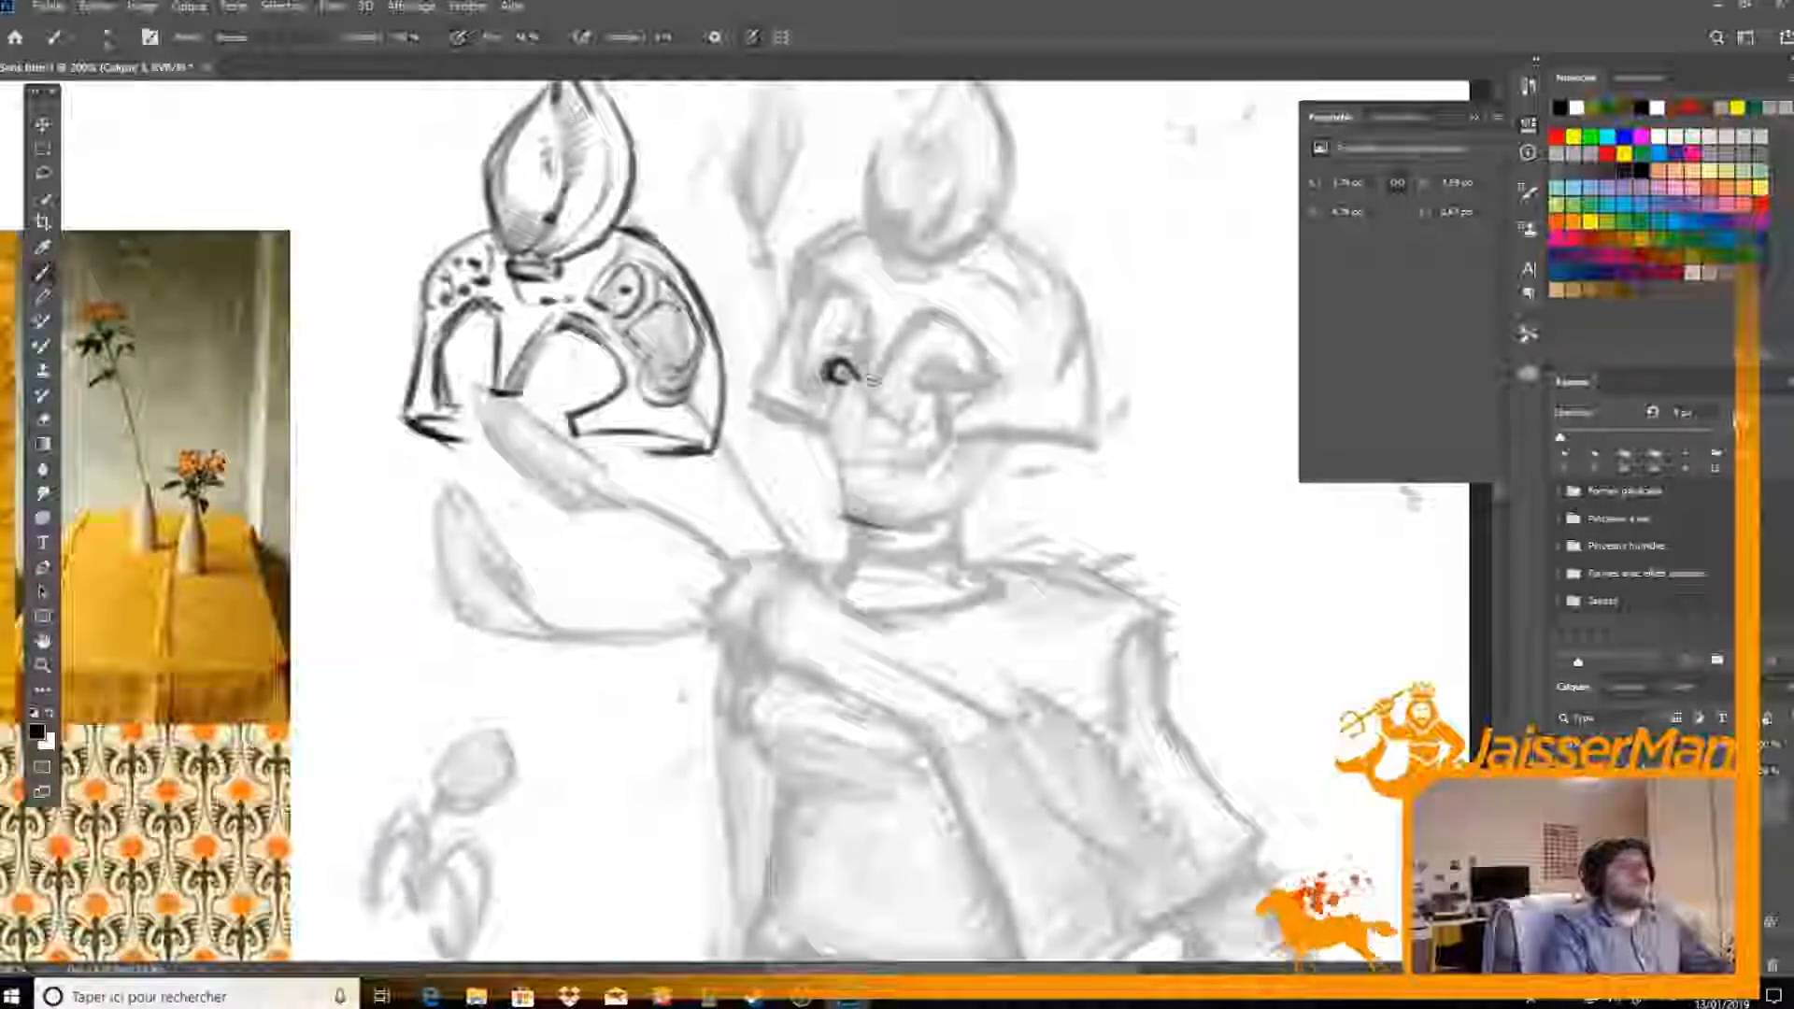
pyautogui.moveTo(957, 362)
pyautogui.mouseDown()
pyautogui.moveTo(913, 382)
pyautogui.moveTo(952, 382)
pyautogui.moveTo(861, 382)
pyautogui.moveTo(872, 429)
pyautogui.moveTo(851, 420)
pyautogui.moveTo(866, 411)
pyautogui.moveTo(869, 456)
pyautogui.moveTo(897, 457)
pyautogui.moveTo(877, 475)
pyautogui.mouseUp()
pyautogui.press('e')
pyautogui.press('b')
# Ink the face outline from the far cheek around the chin and up the near jaw, thinning the line at the chin
pyautogui.moveTo(823, 342)
pyautogui.mouseDown()
pyautogui.moveTo(815, 422)
pyautogui.moveTo(867, 530)
pyautogui.mouseUp()
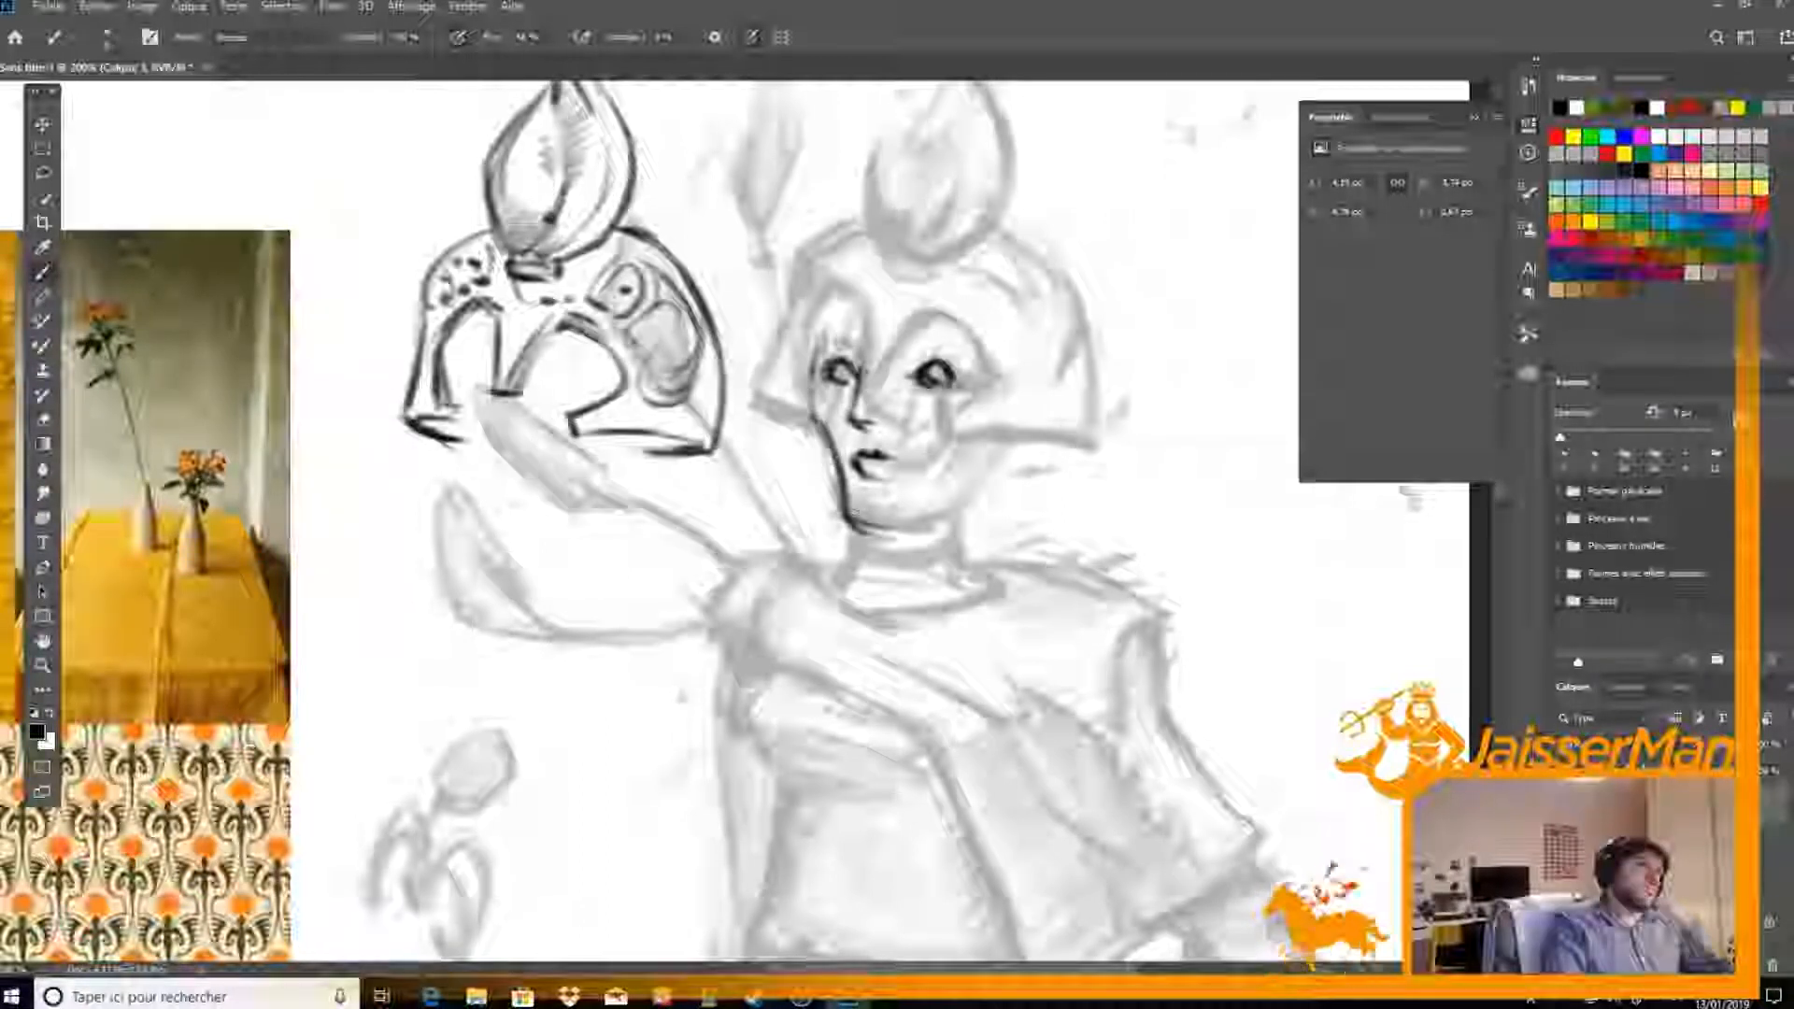
pyautogui.press('e')
pyautogui.press('b')
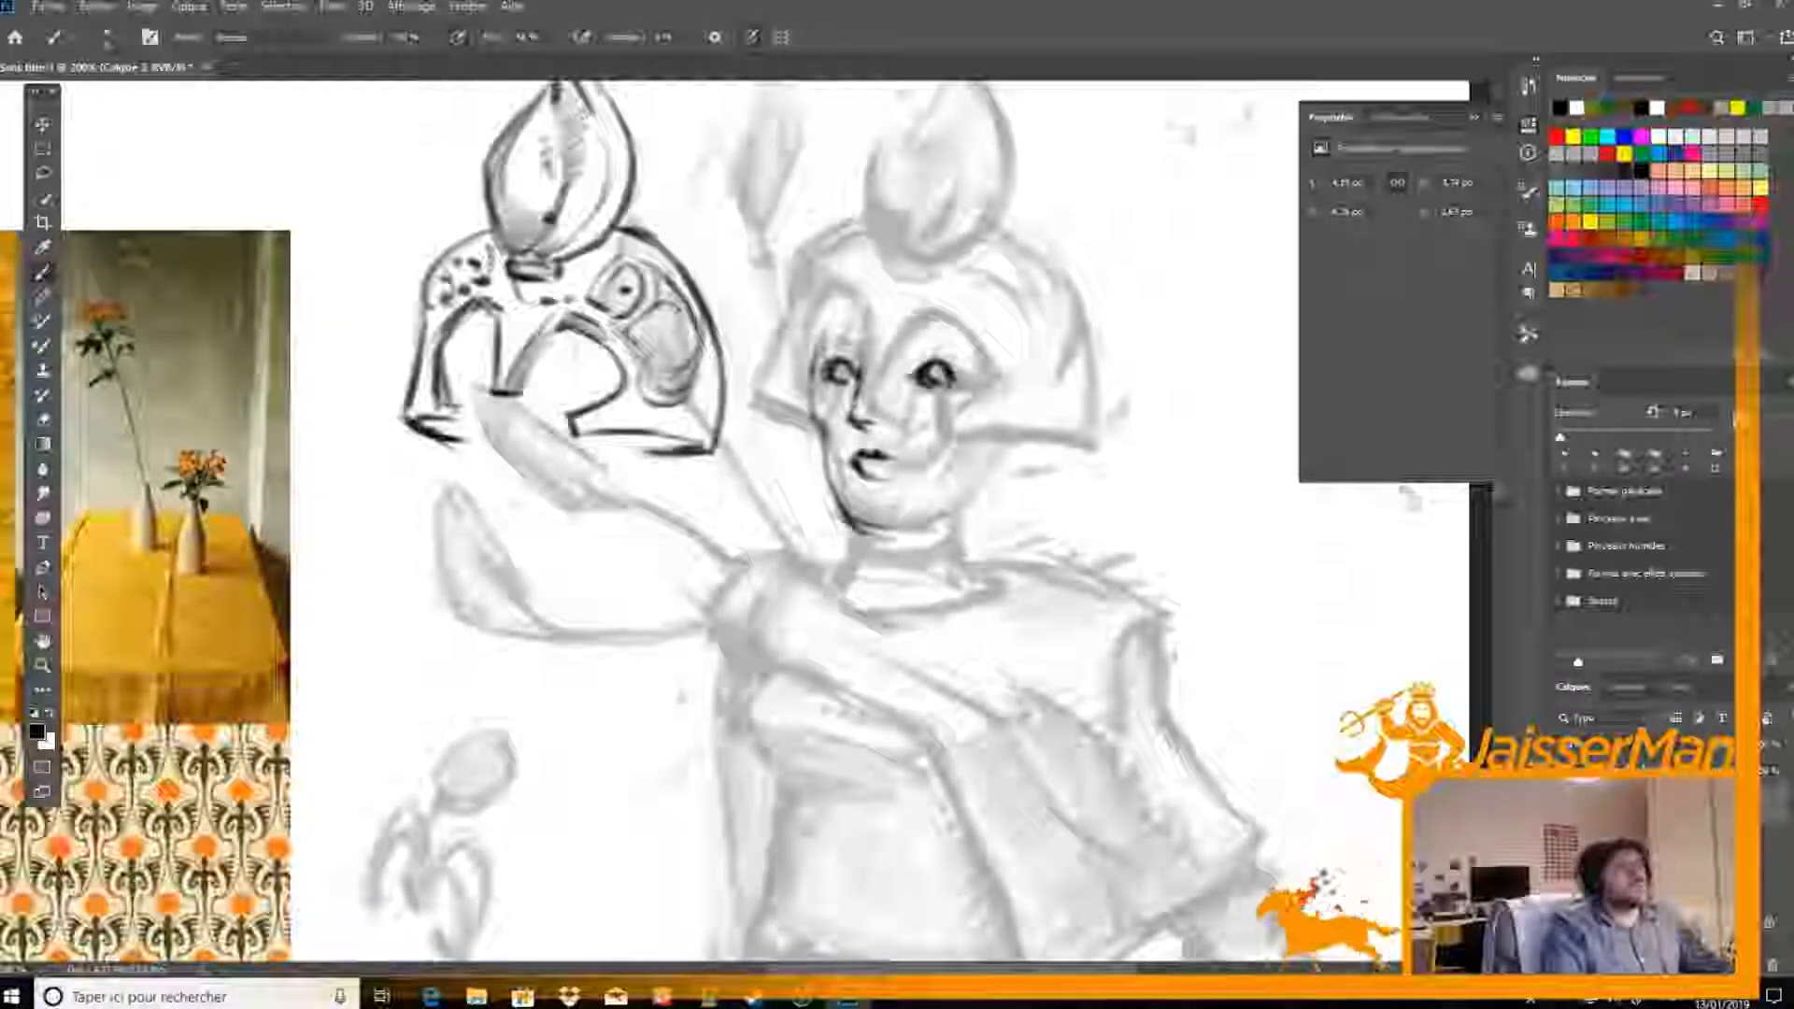
pyautogui.moveTo(843, 511); pyautogui.dragTo(893, 534)
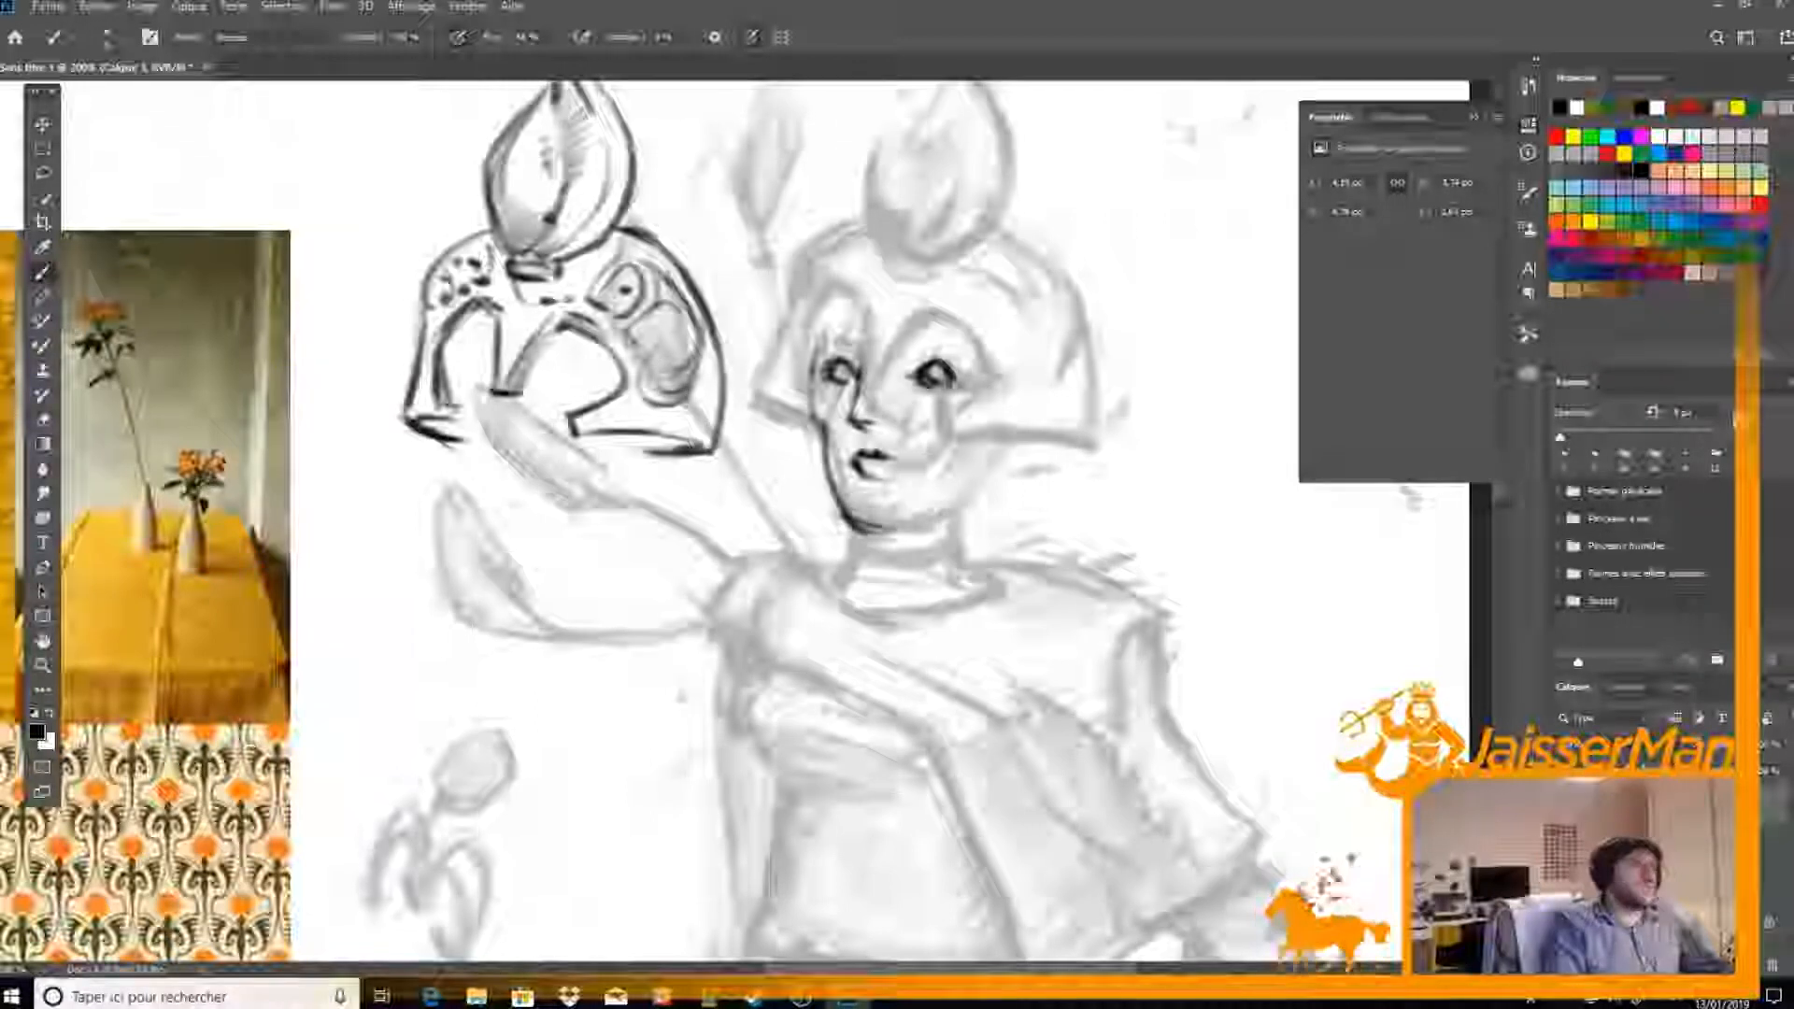
pyautogui.moveTo(981, 330)
pyautogui.mouseDown()
pyautogui.moveTo(1012, 380)
pyautogui.moveTo(996, 477)
pyautogui.moveTo(933, 525)
pyautogui.mouseUp()
pyautogui.moveTo(1007, 460)
pyautogui.mouseDown()
pyautogui.moveTo(935, 529)
pyautogui.moveTo(981, 497)
pyautogui.moveTo(899, 535)
pyautogui.moveTo(959, 511)
pyautogui.mouseUp()
pyautogui.press('e')
pyautogui.moveTo(841, 516); pyautogui.dragTo(888, 531)
pyautogui.press('b')
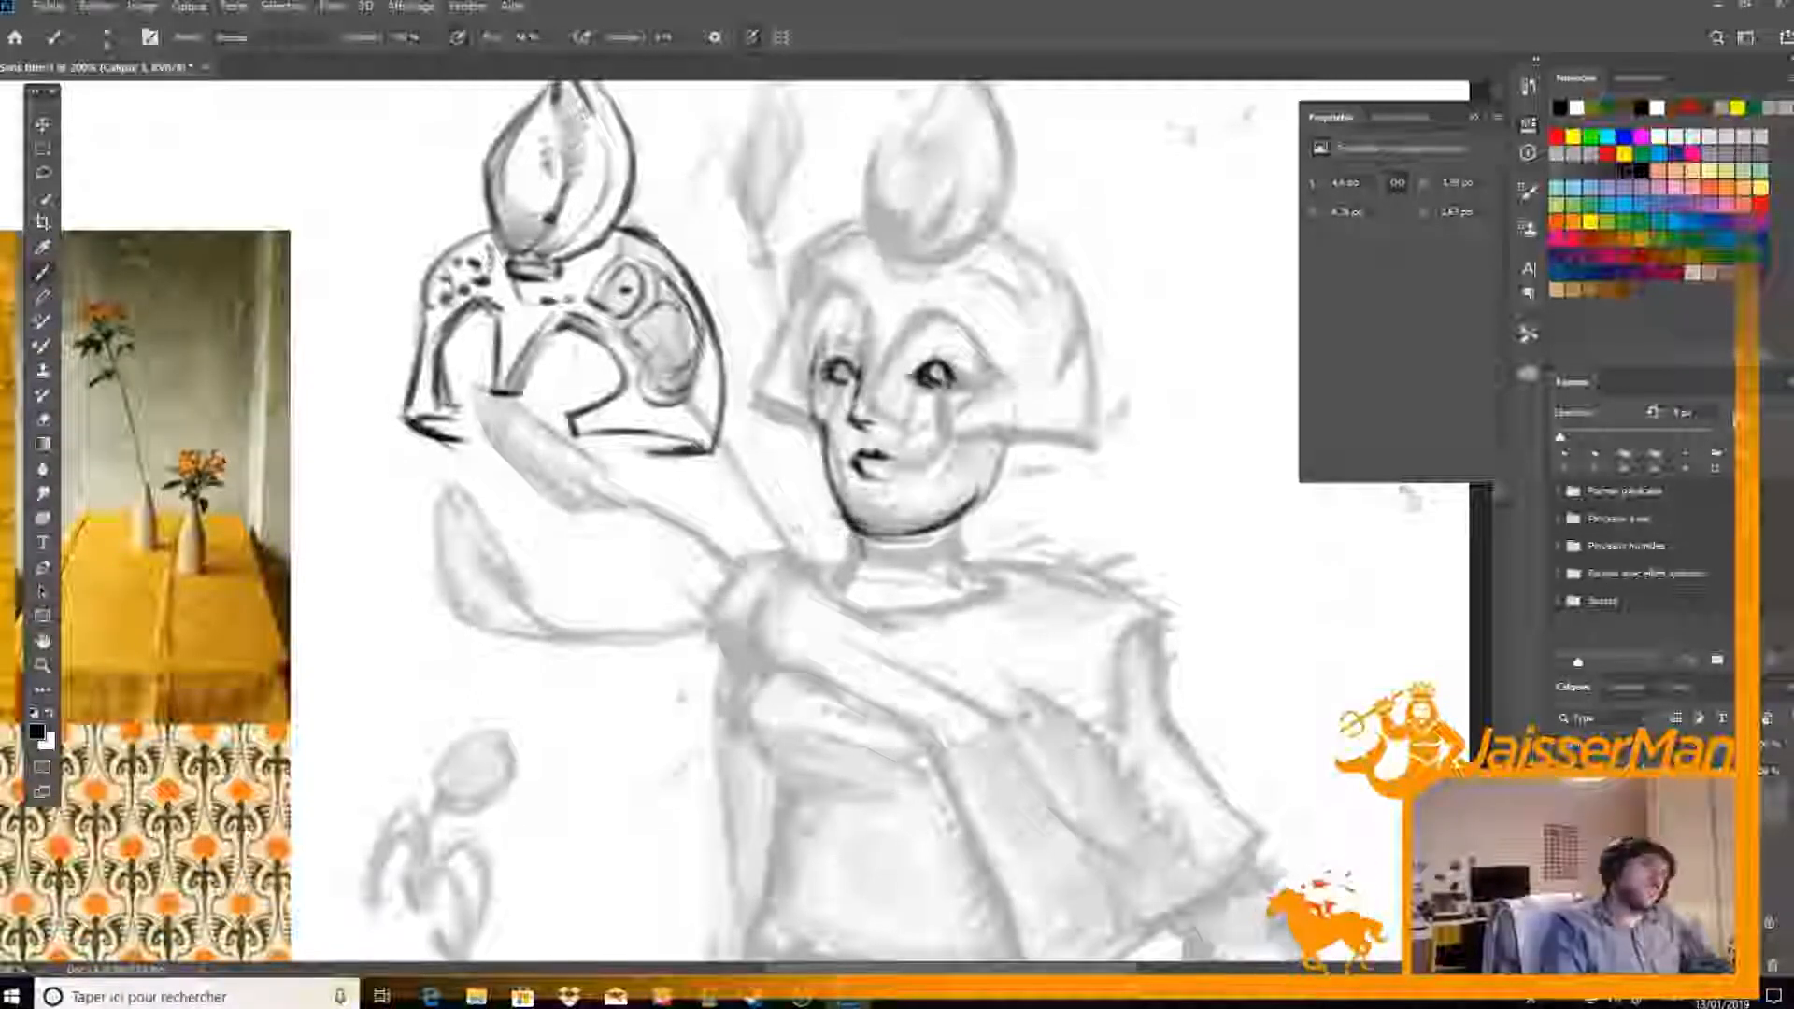
# Ink both sides of the neck below the jaw and tidy the near jaw line with the eraser
pyautogui.moveTo(820, 437)
pyautogui.mouseDown()
pyautogui.moveTo(857, 553)
pyautogui.moveTo(844, 577)
pyautogui.moveTo(828, 504)
pyautogui.moveTo(878, 573)
pyautogui.mouseUp()
pyautogui.press('e')
pyautogui.press('b')
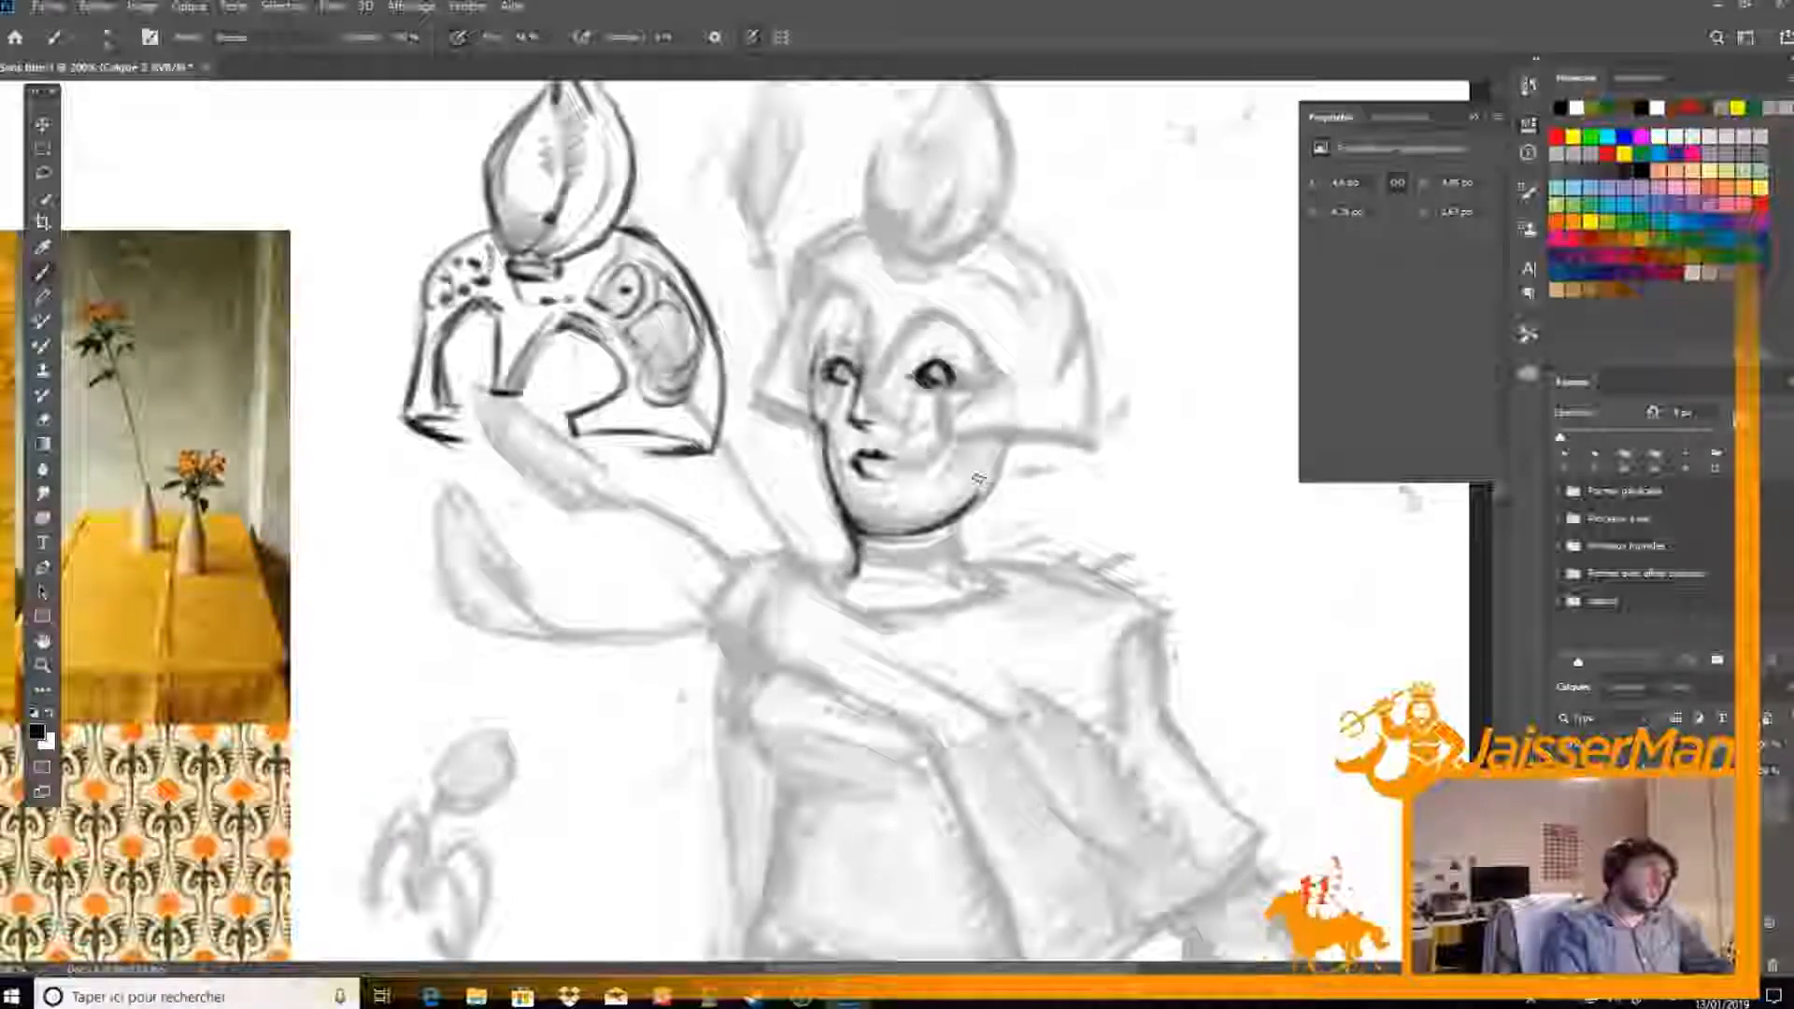
pyautogui.moveTo(972, 520)
pyautogui.mouseDown()
pyautogui.moveTo(970, 562)
pyautogui.moveTo(983, 509)
pyautogui.mouseUp()
pyautogui.press('e')
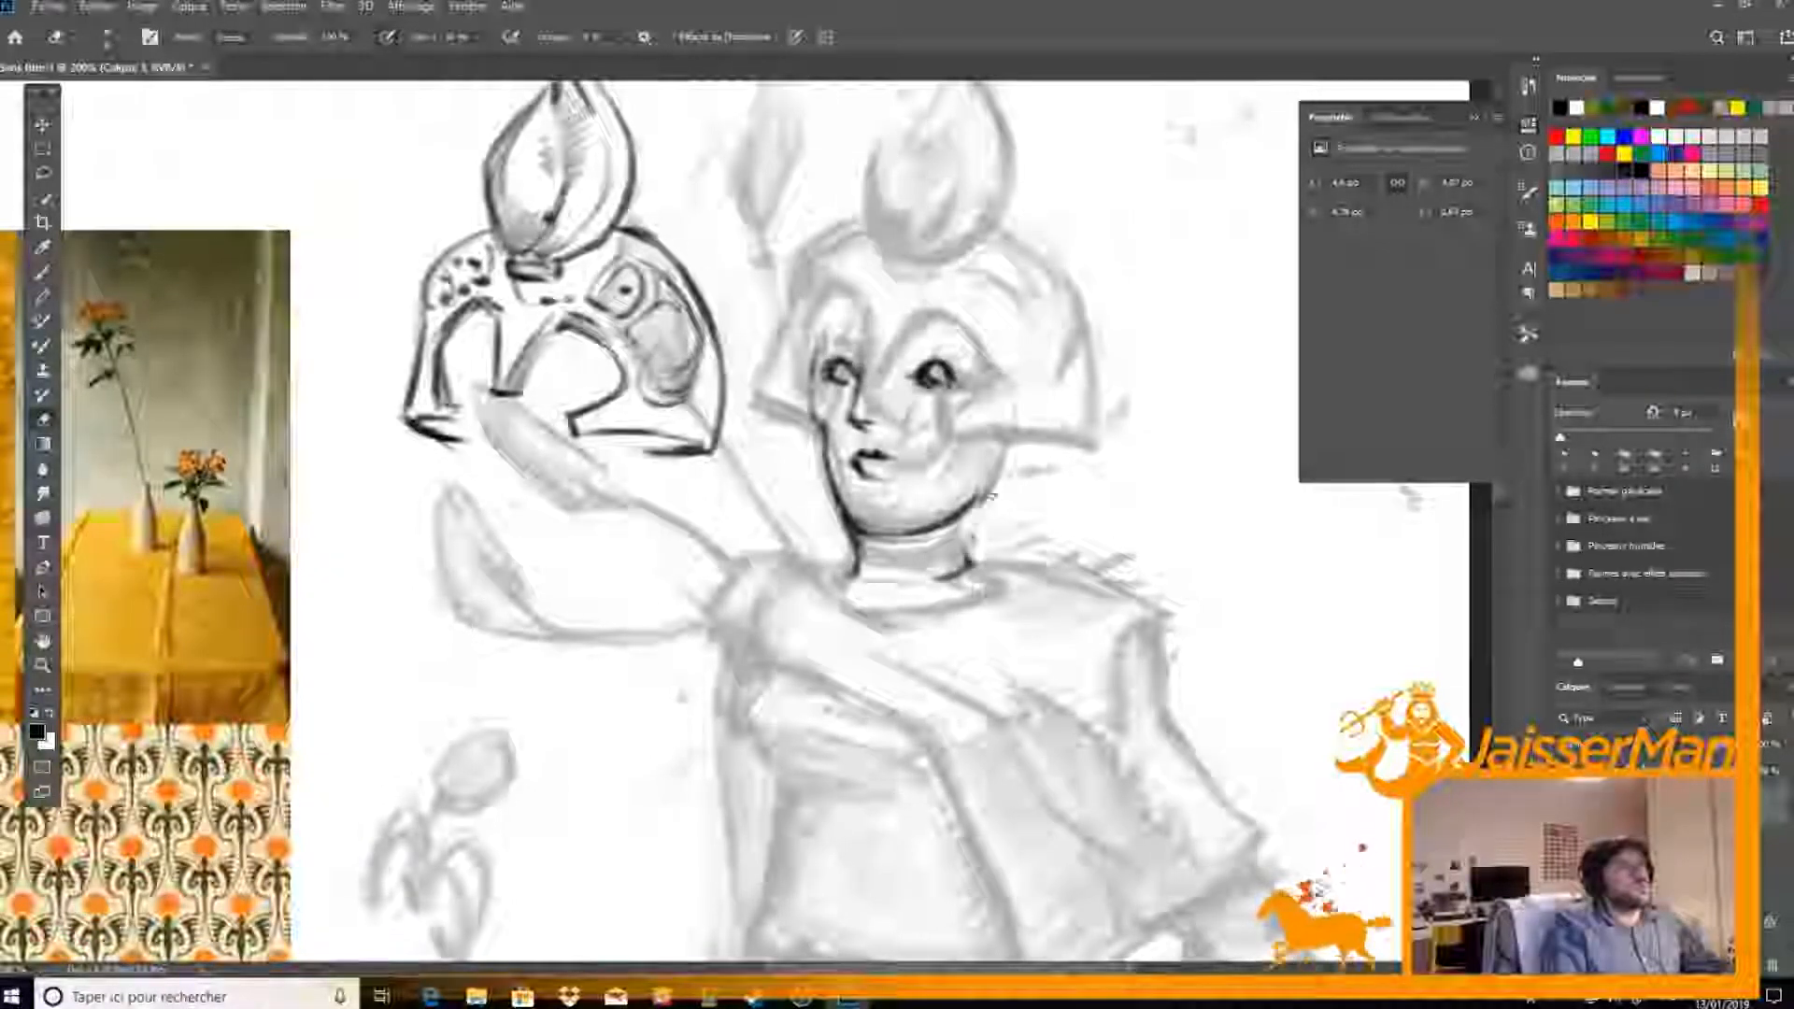
pyautogui.press('b')
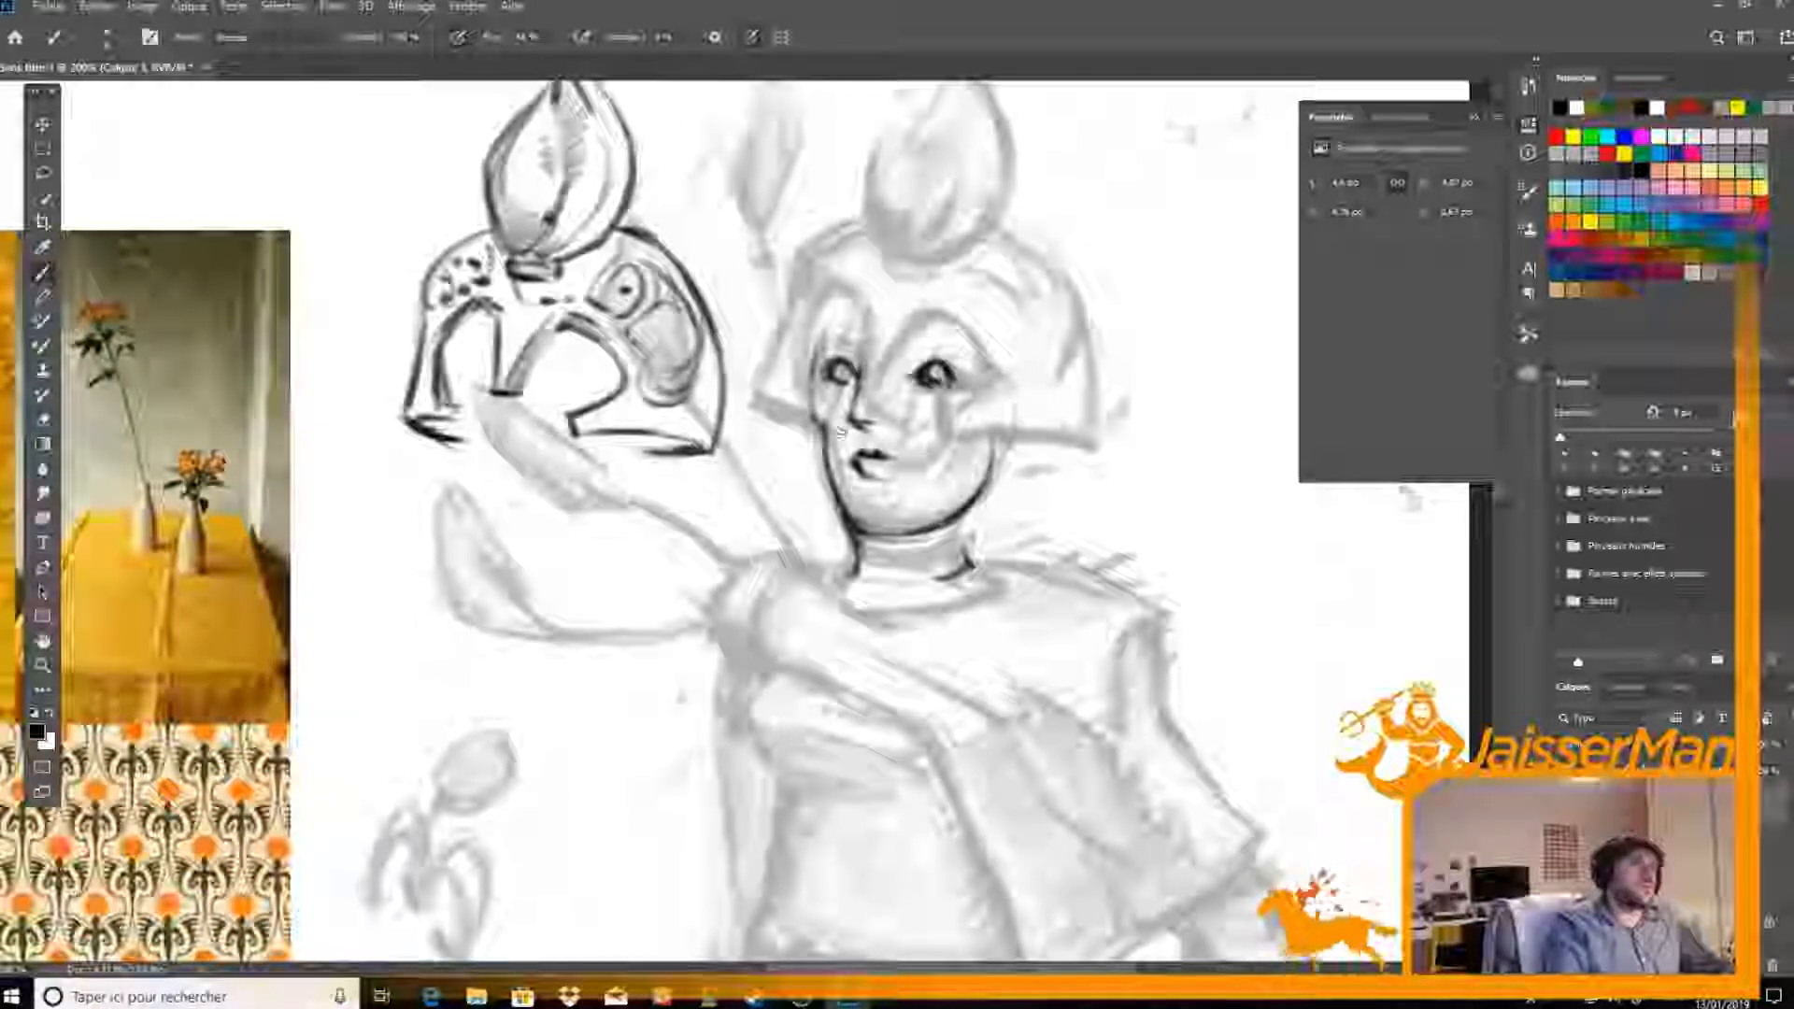
# Ink the arched eyebrows above both eyes and the far side of the face from brow to cheek
pyautogui.moveTo(898, 355)
pyautogui.mouseDown()
pyautogui.moveTo(927, 339)
pyautogui.moveTo(962, 365)
pyautogui.moveTo(957, 318)
pyautogui.moveTo(972, 367)
pyautogui.mouseUp()
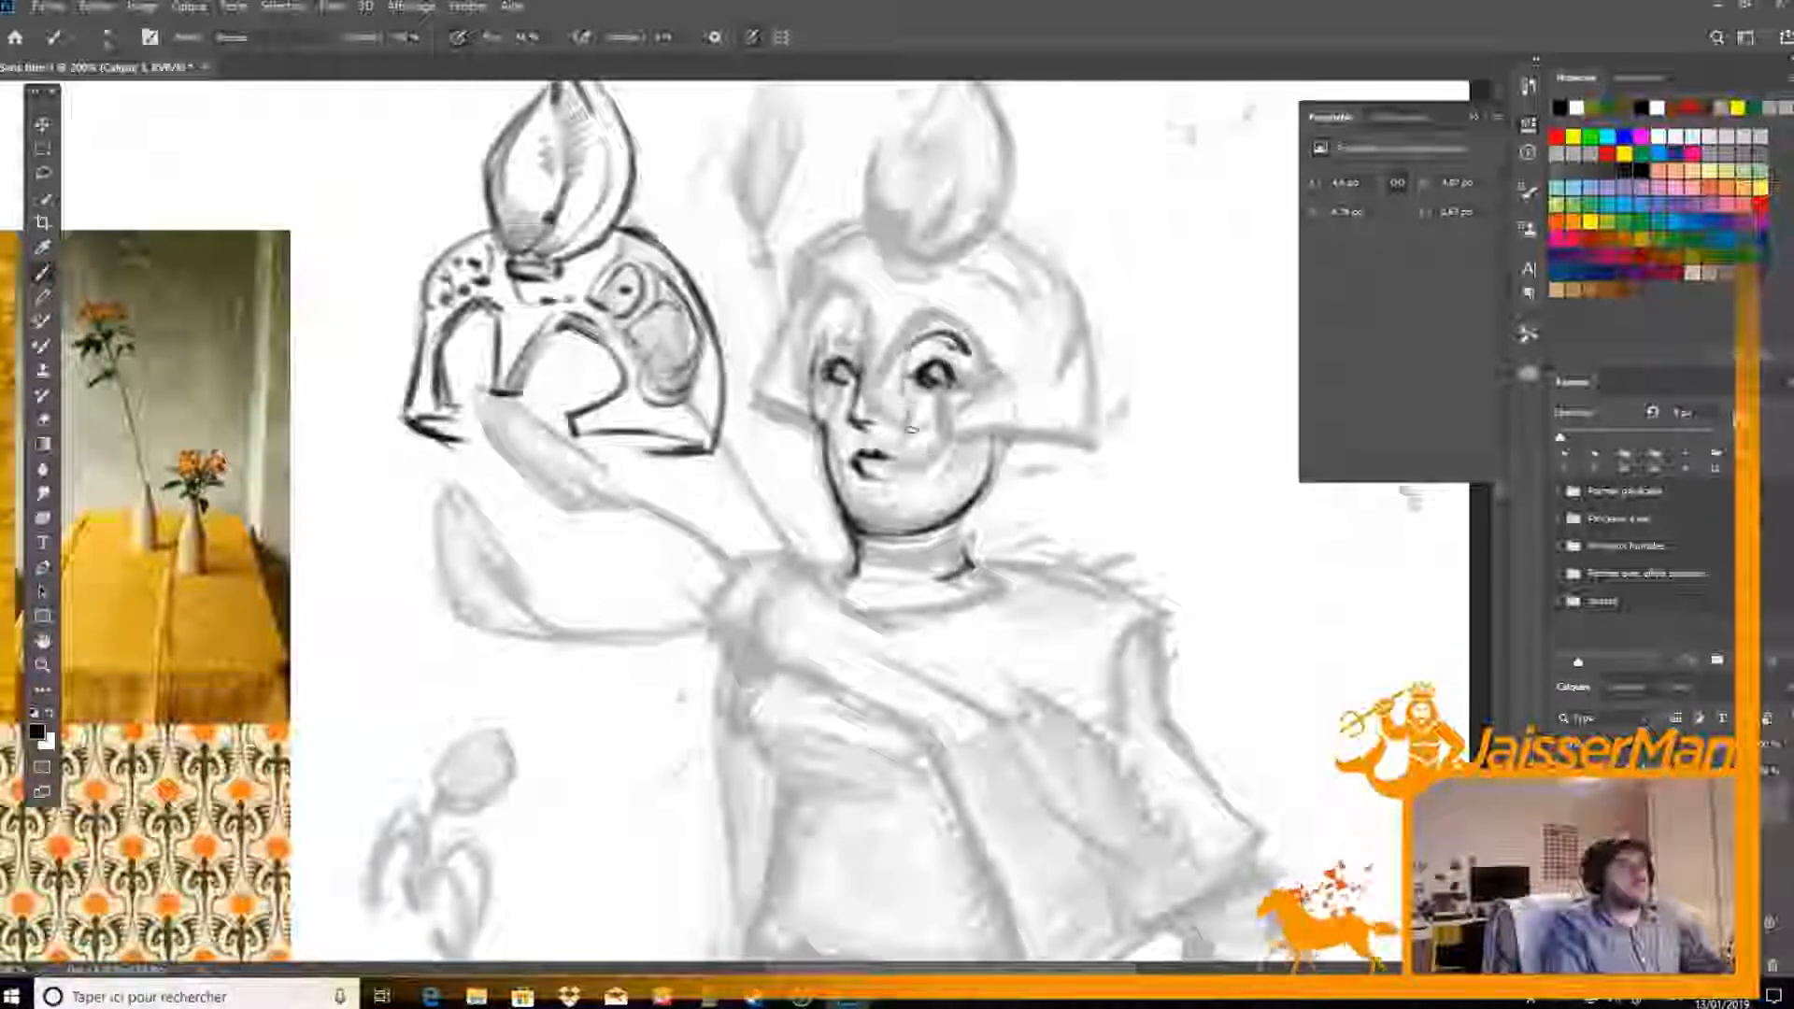
pyautogui.moveTo(822, 316); pyautogui.dragTo(819, 449)
pyautogui.press('e')
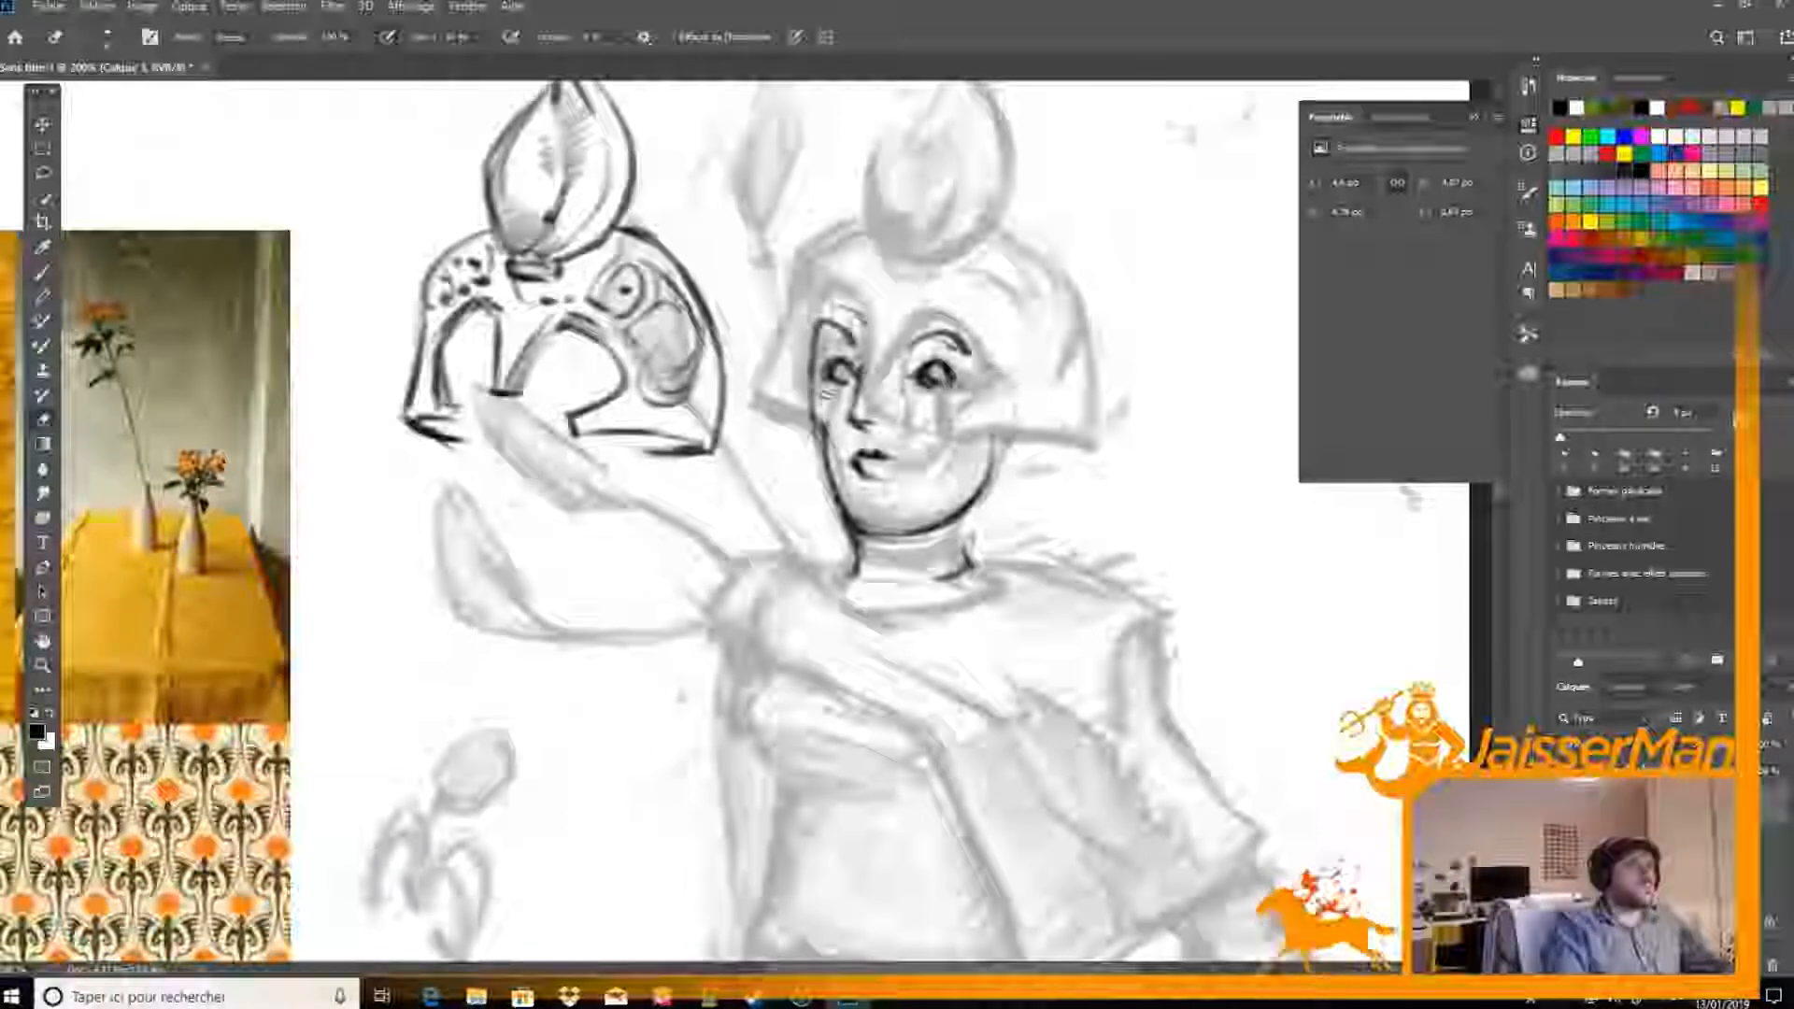
pyautogui.press('b')
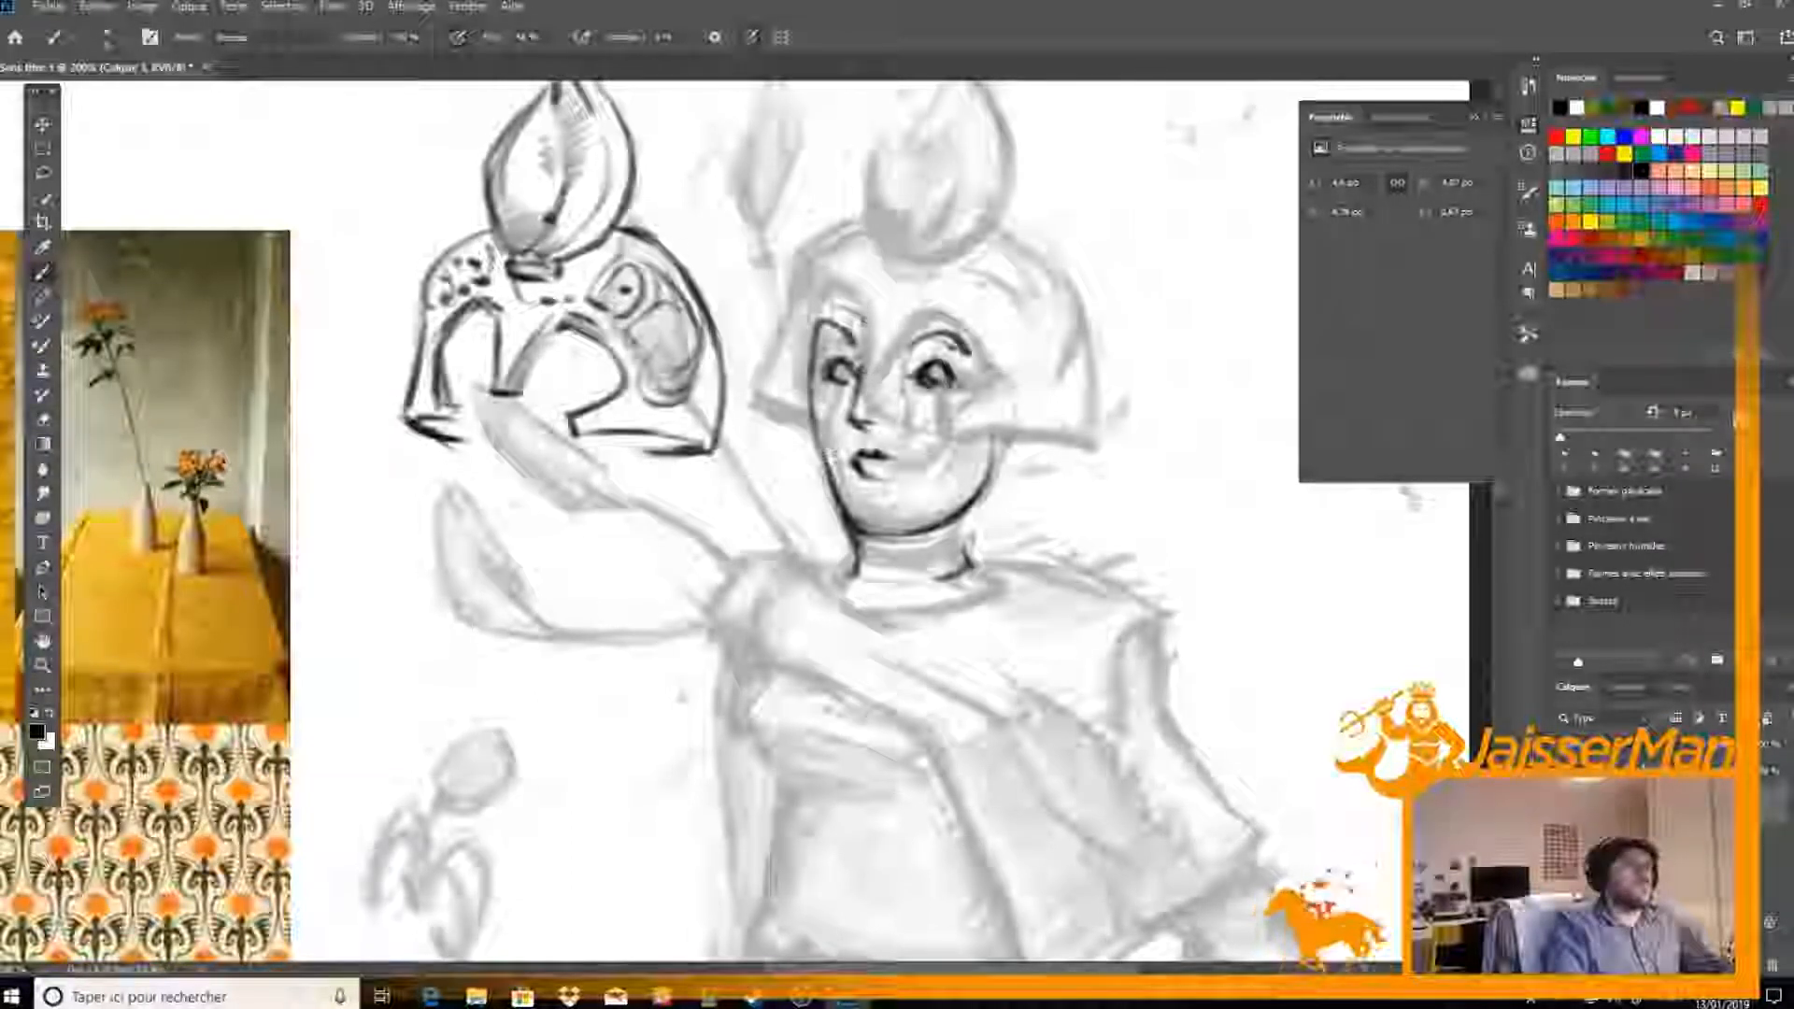
# Refine the far cheek contour, nose and mouth by erasing and redrawing, and add a cheek line beside the mouth
pyautogui.press('e')
pyautogui.press('b')
pyautogui.press('e')
pyautogui.moveTo(833, 486)
pyautogui.mouseDown()
pyautogui.moveTo(854, 578)
pyautogui.moveTo(851, 532)
pyautogui.mouseUp()
pyautogui.press('b')
pyautogui.press('e')
pyautogui.press('b')
pyautogui.press('e')
pyautogui.press('b')
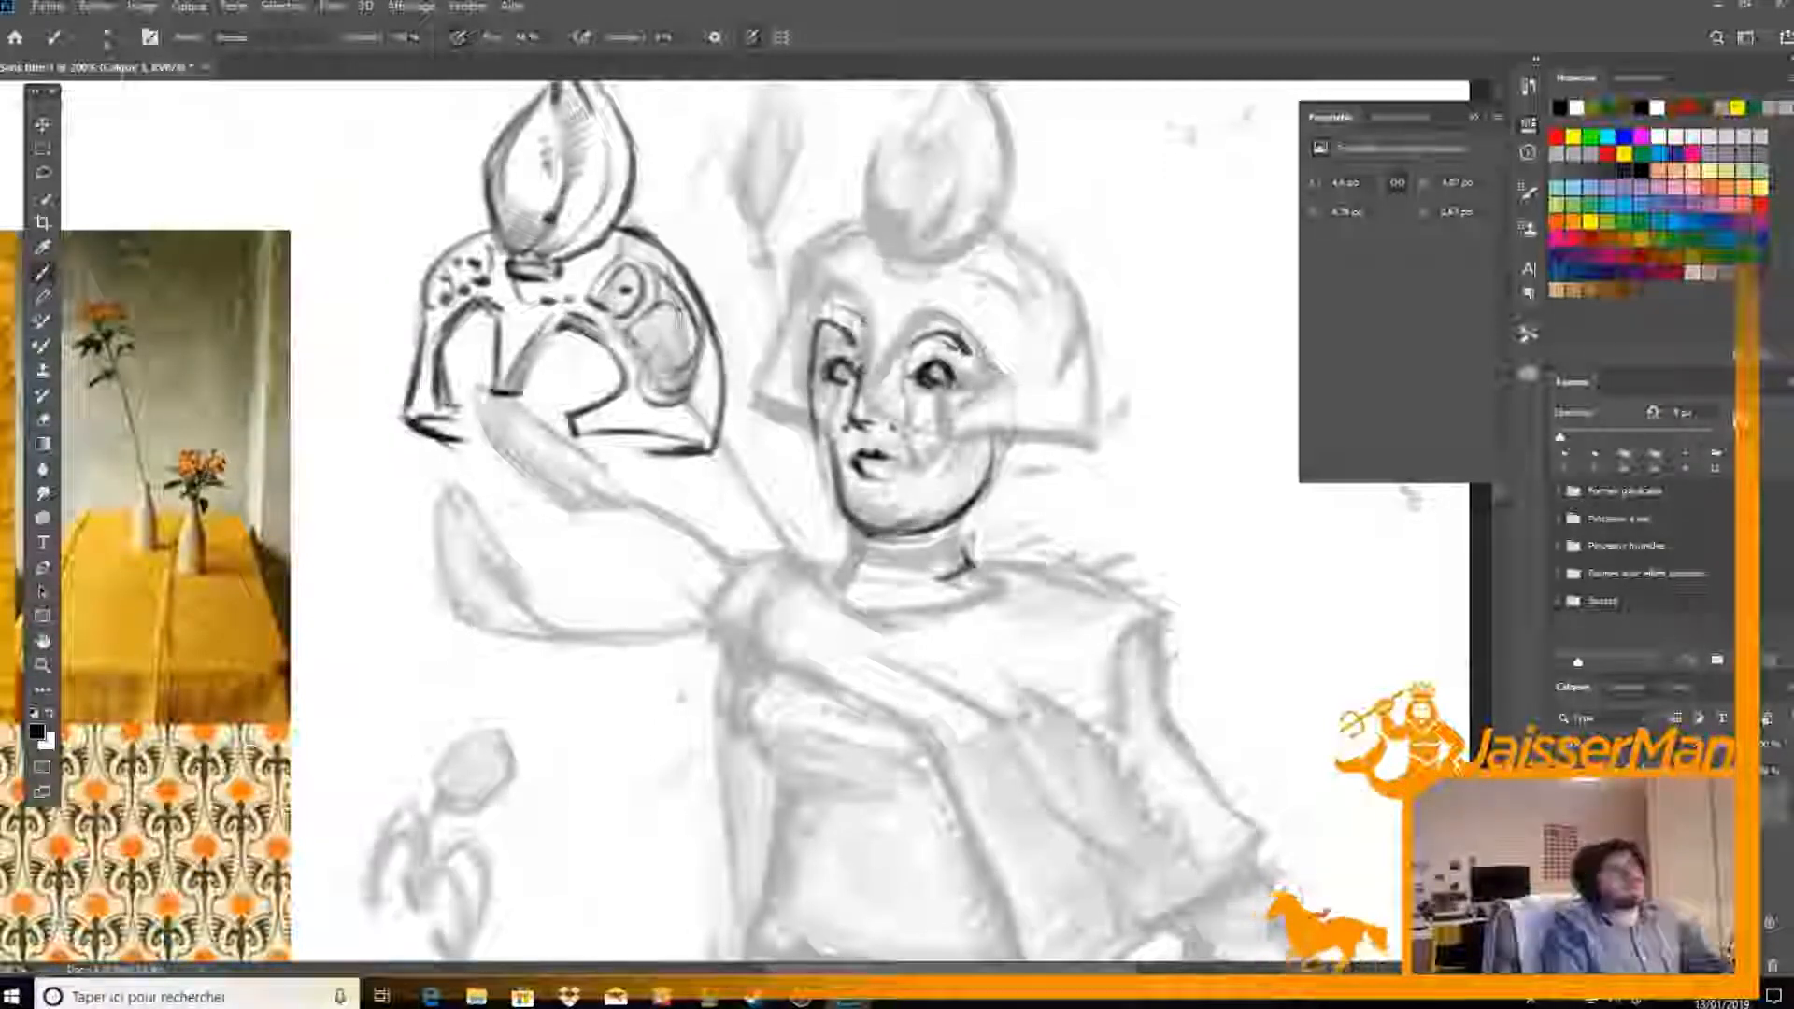
pyautogui.moveTo(940, 448); pyautogui.dragTo(930, 506)
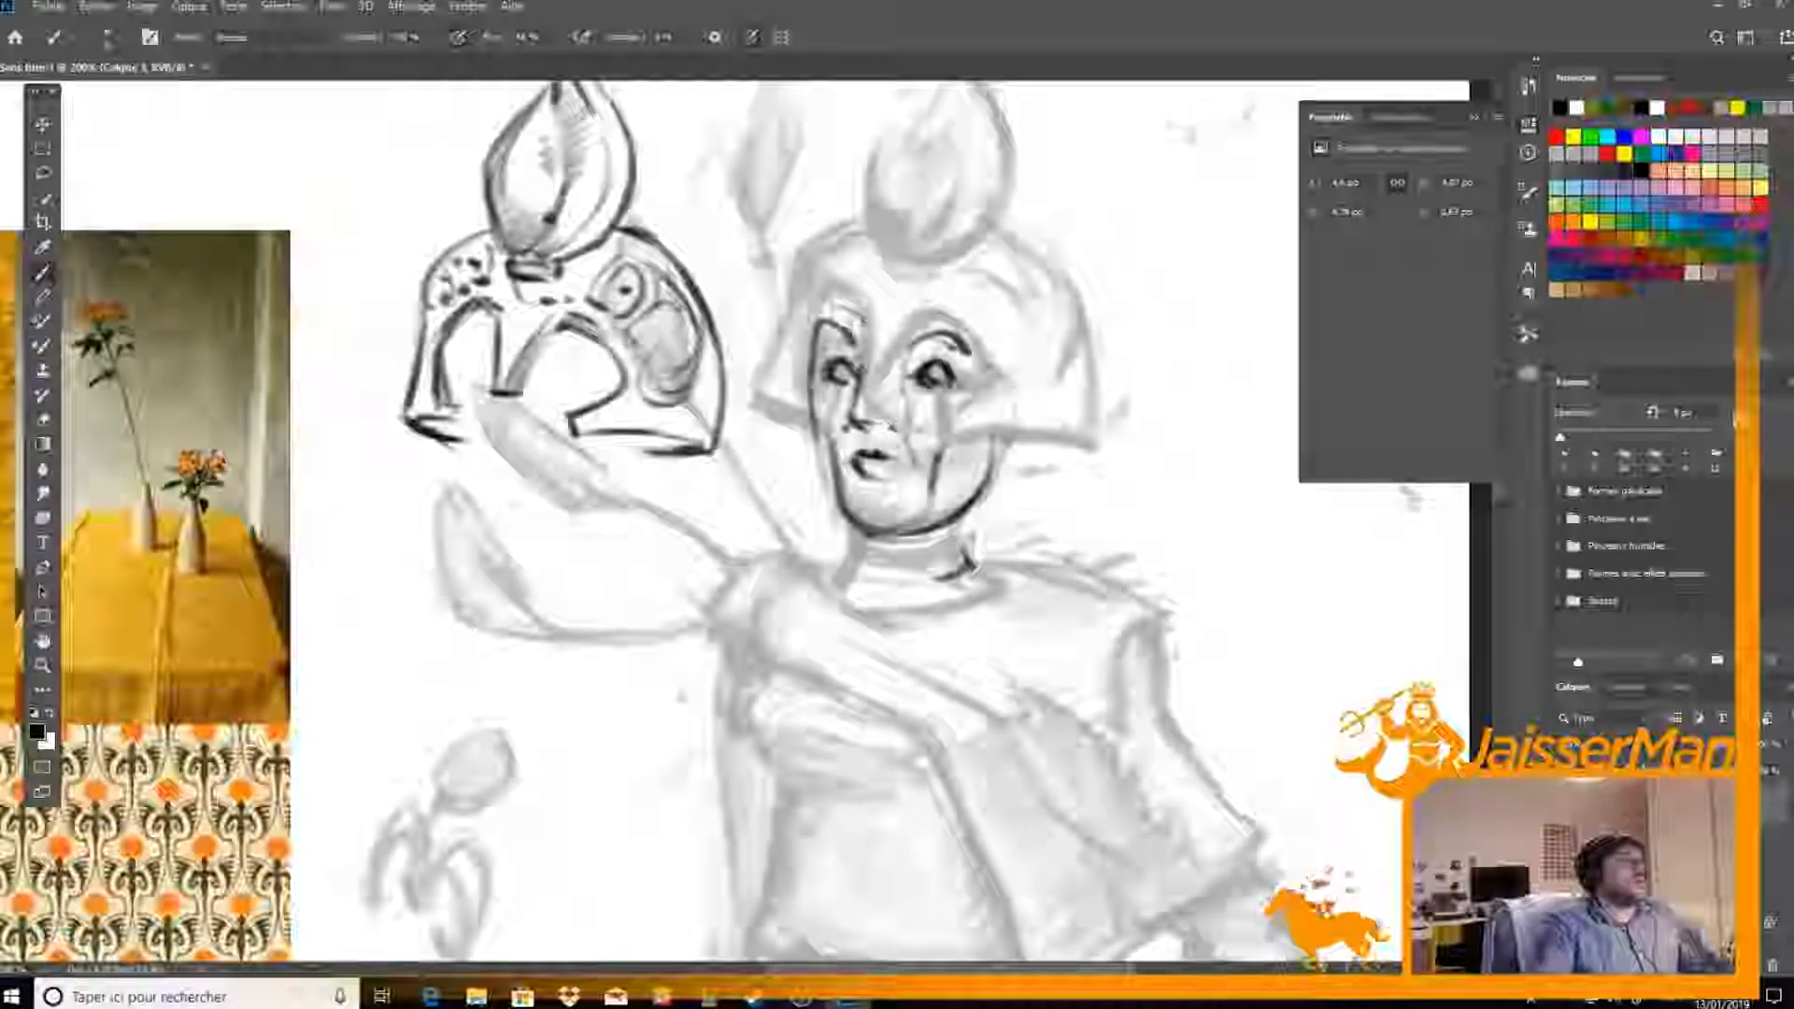
# Select the inked helmet with a rectangular marquee, move it back over the face and fit it with Free Transform
pyautogui.click(43, 174)
pyautogui.click(43, 149)
pyautogui.moveTo(256, 265); pyautogui.dragTo(322, 402)
pyautogui.moveTo(417, 178)
pyautogui.mouseDown()
pyautogui.moveTo(781, 701)
pyautogui.moveTo(806, 676)
pyautogui.mouseUp()
pyautogui.click(42, 123)
pyautogui.moveTo(768, 594); pyautogui.dragTo(1129, 605)
pyautogui.hotkey('ctrl', 't')
pyautogui.moveTo(1281, 688); pyautogui.dragTo(1129, 628)
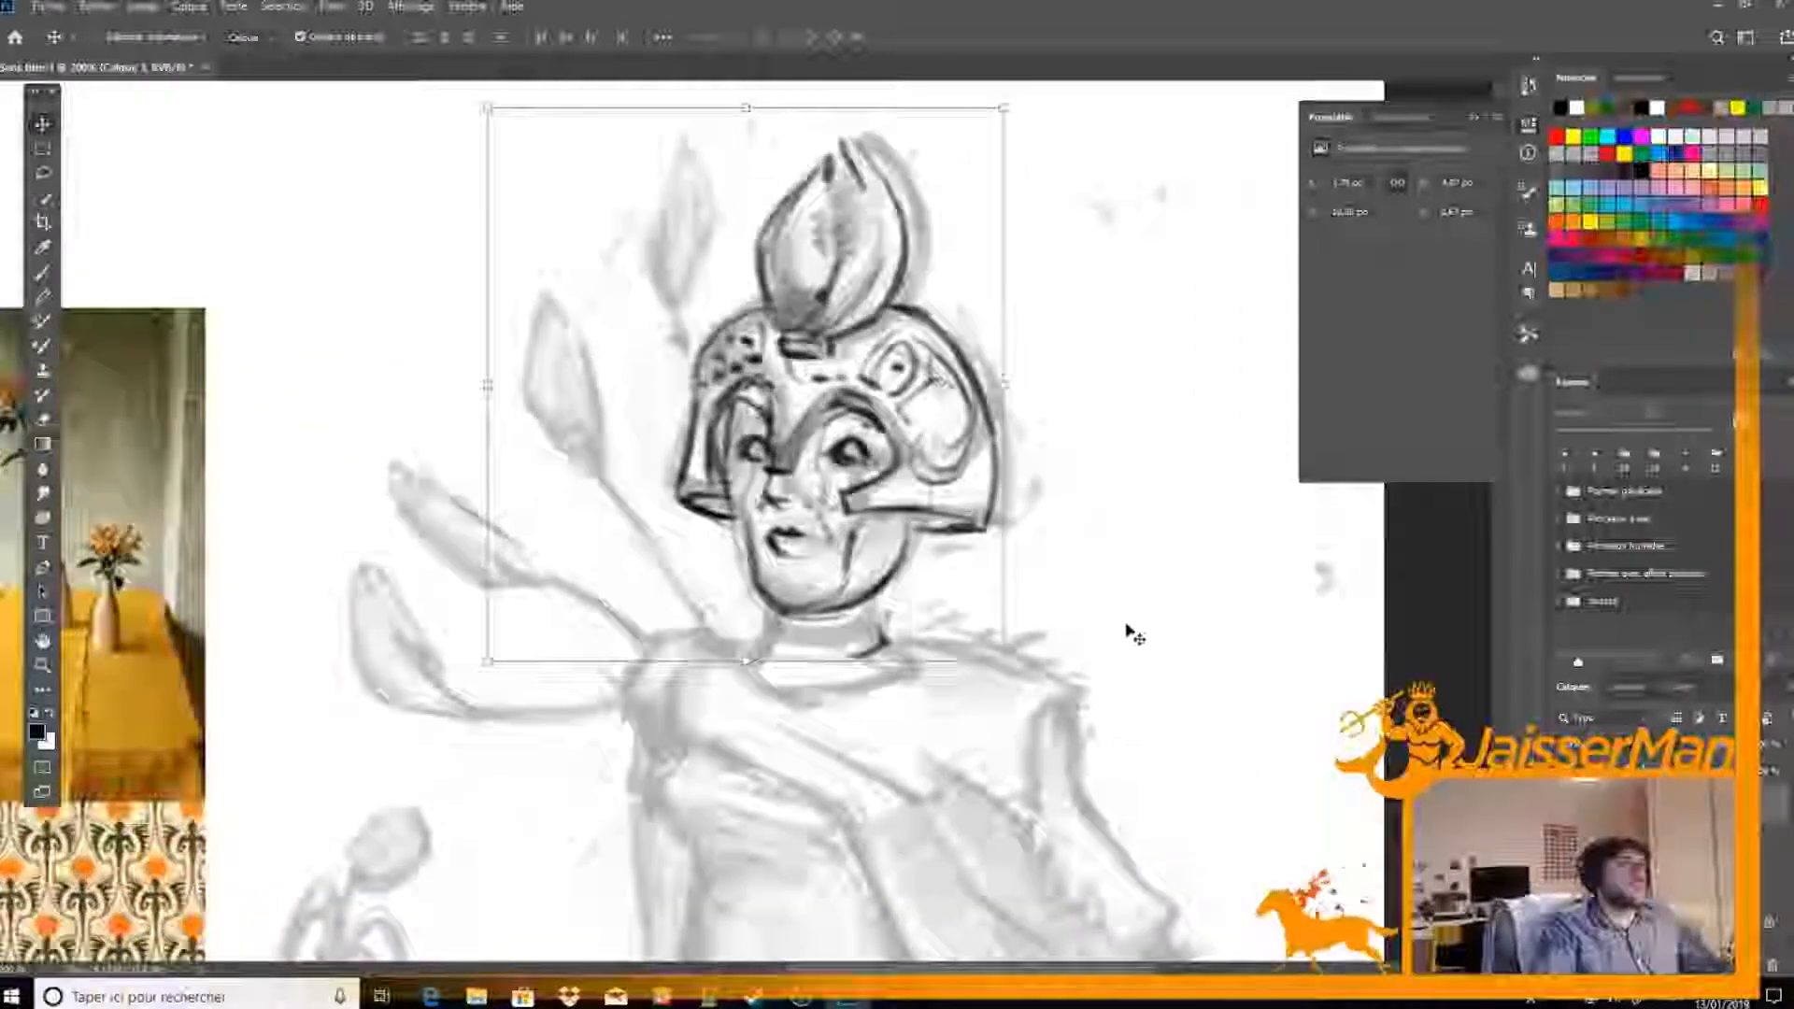
pyautogui.press('Return')
# Fill the underside of the helmet's far cheek guard, erase excess ink beside the far cheek and shade the far eye opening
pyautogui.press('b')
pyautogui.moveTo(707, 465)
pyautogui.mouseDown()
pyautogui.moveTo(744, 497)
pyautogui.moveTo(686, 515)
pyautogui.mouseUp()
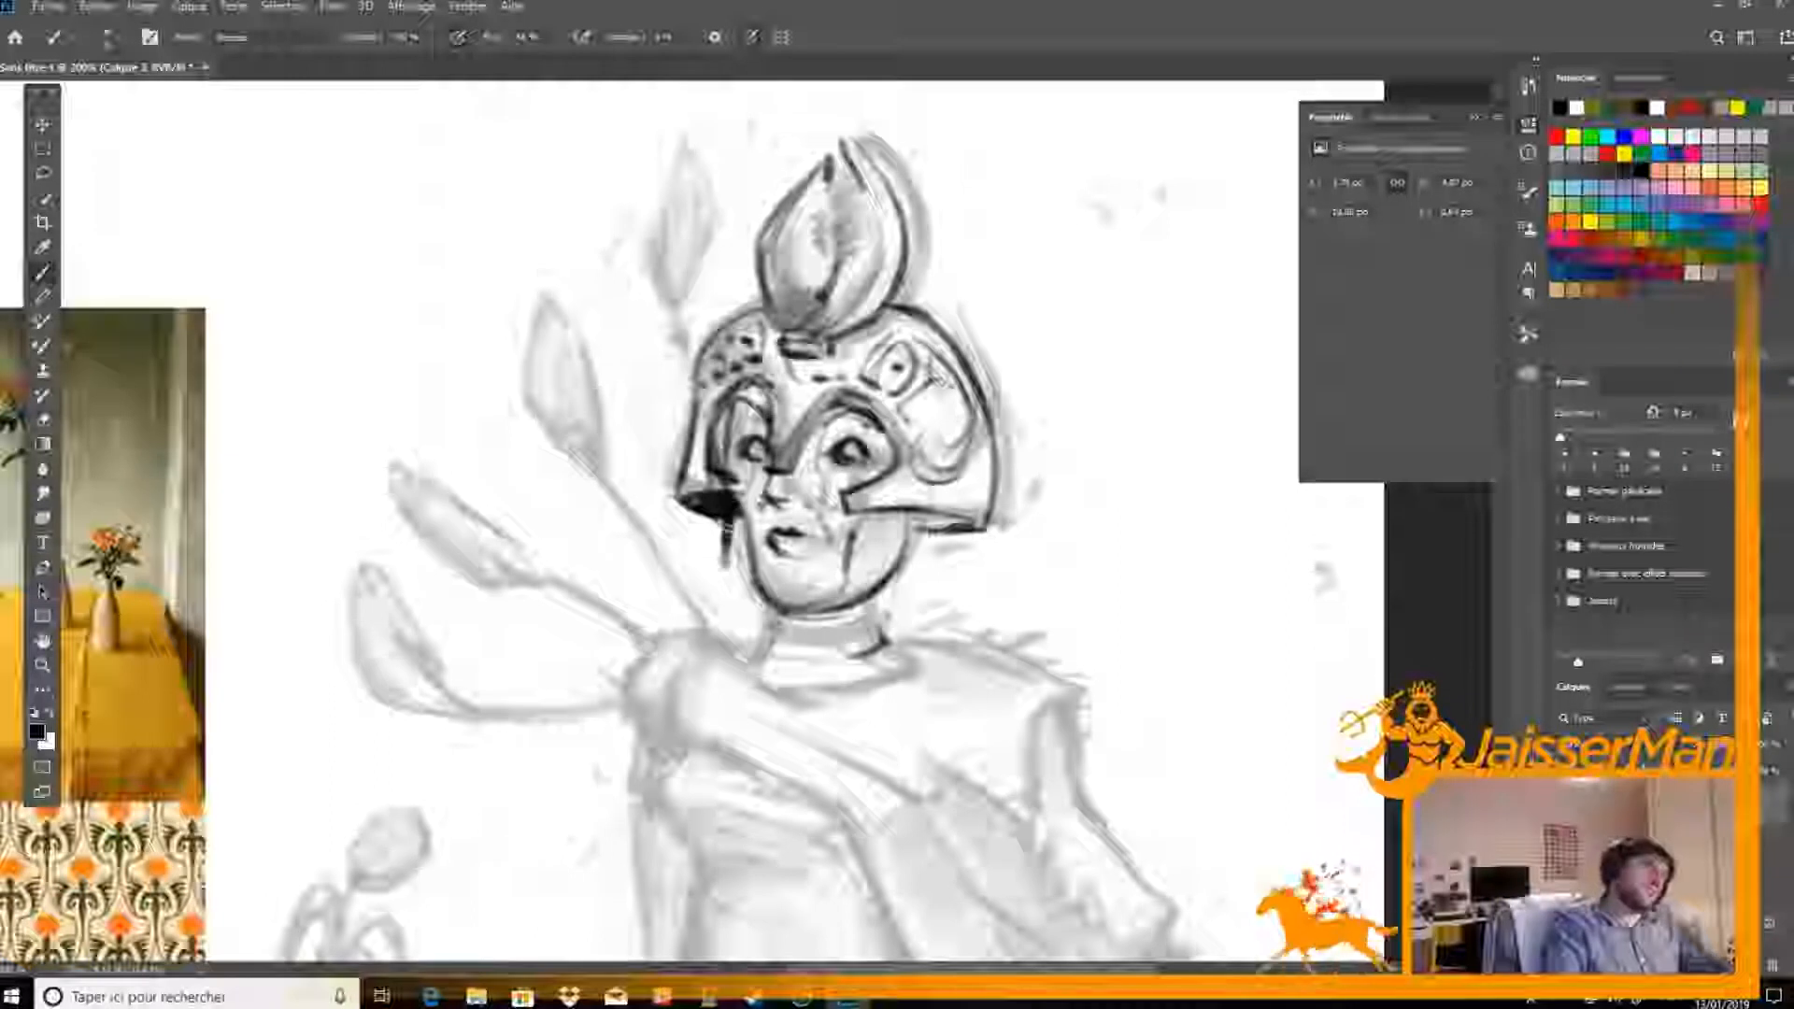
pyautogui.press('e')
pyautogui.moveTo(735, 535); pyautogui.dragTo(741, 580)
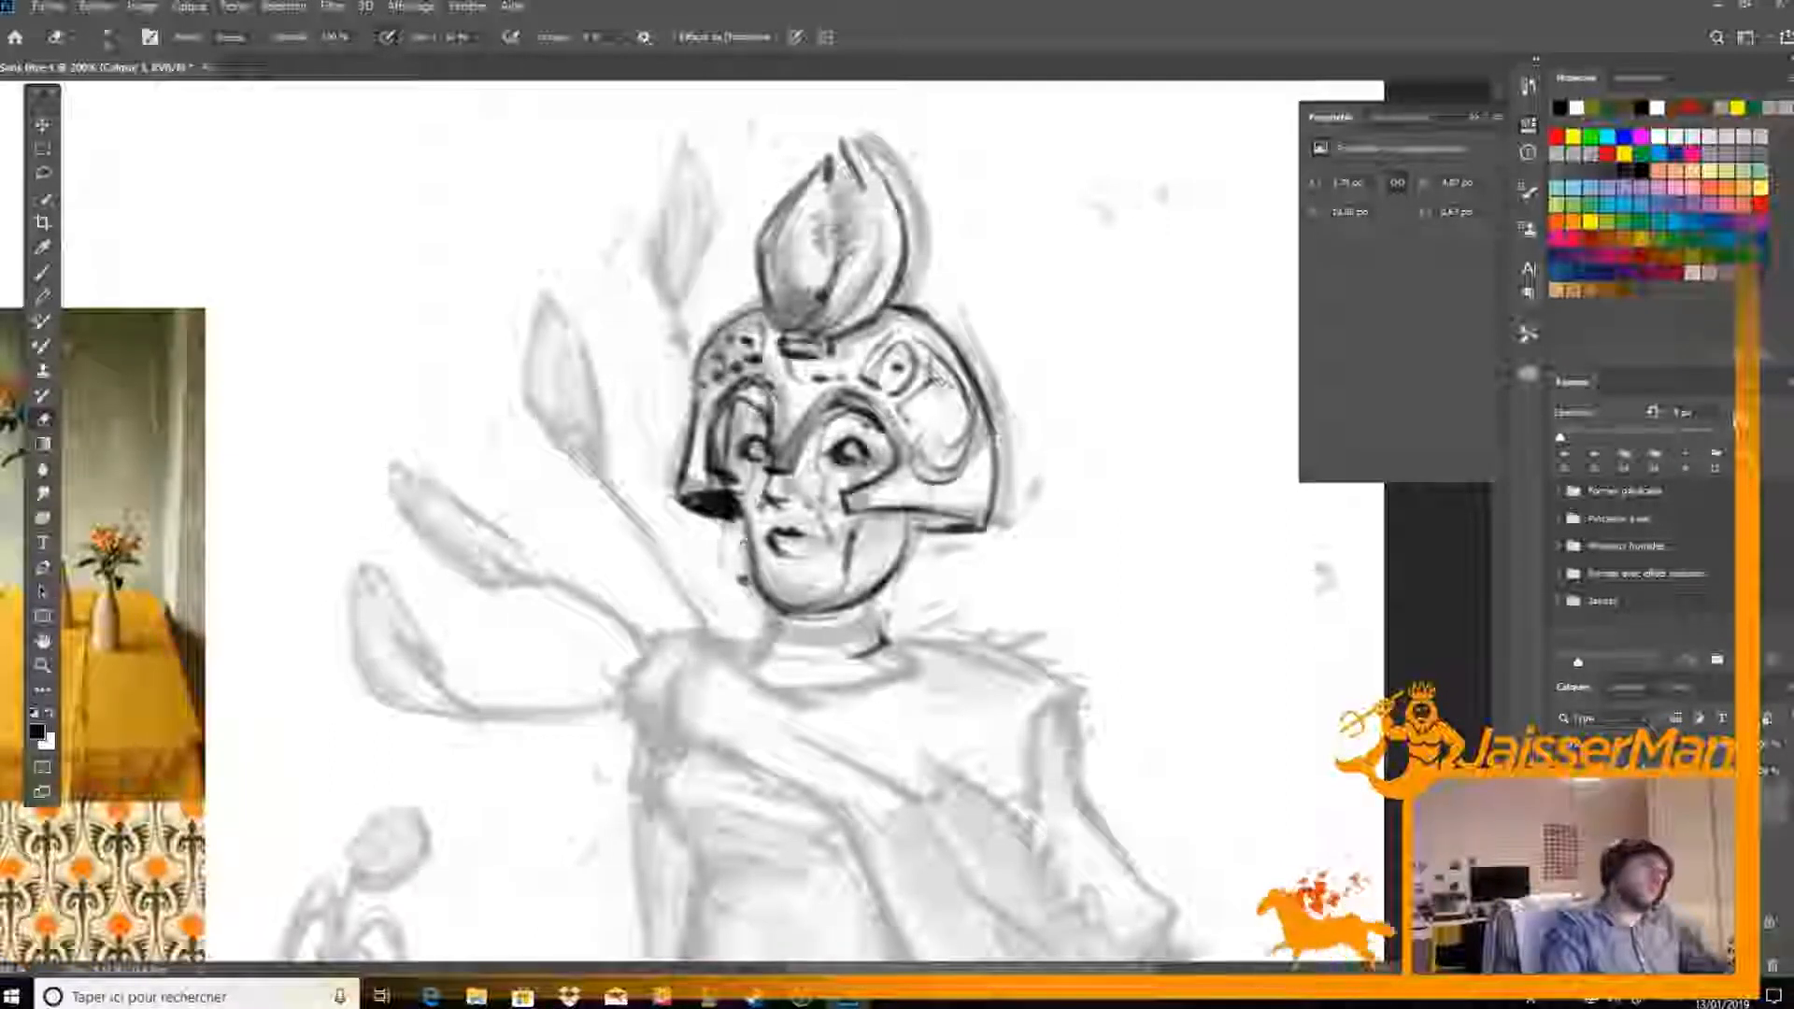
pyautogui.press('b')
pyautogui.moveTo(728, 405); pyautogui.dragTo(720, 464)
pyautogui.moveTo(737, 400); pyautogui.dragTo(727, 450)
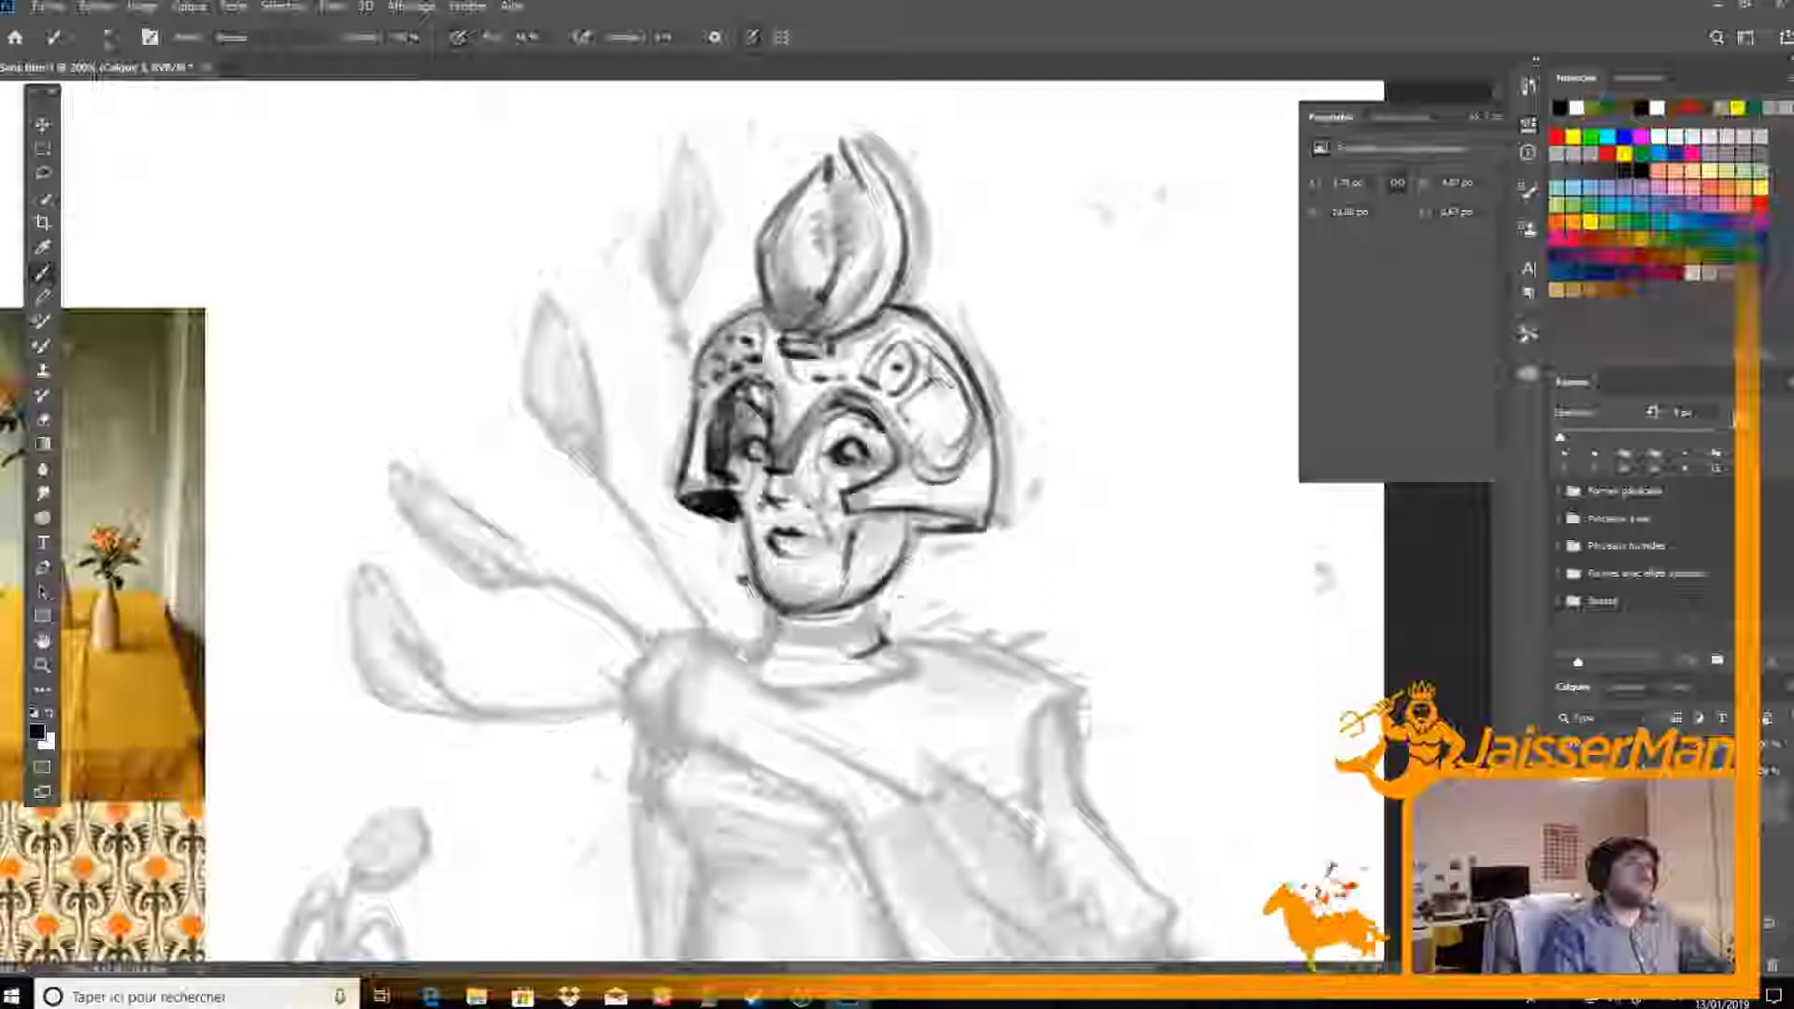
# Ink the base line of the neck and shade both sides under the jaw, cleaning the shadow edges with the eraser
pyautogui.moveTo(895, 643); pyautogui.dragTo(824, 656)
pyautogui.moveTo(896, 574)
pyautogui.mouseDown()
pyautogui.moveTo(846, 652)
pyautogui.moveTo(862, 660)
pyautogui.moveTo(897, 574)
pyautogui.moveTo(868, 598)
pyautogui.moveTo(884, 616)
pyautogui.moveTo(766, 655)
pyautogui.moveTo(770, 600)
pyautogui.mouseUp()
pyautogui.press('e')
pyautogui.press('b')
pyautogui.press('e')
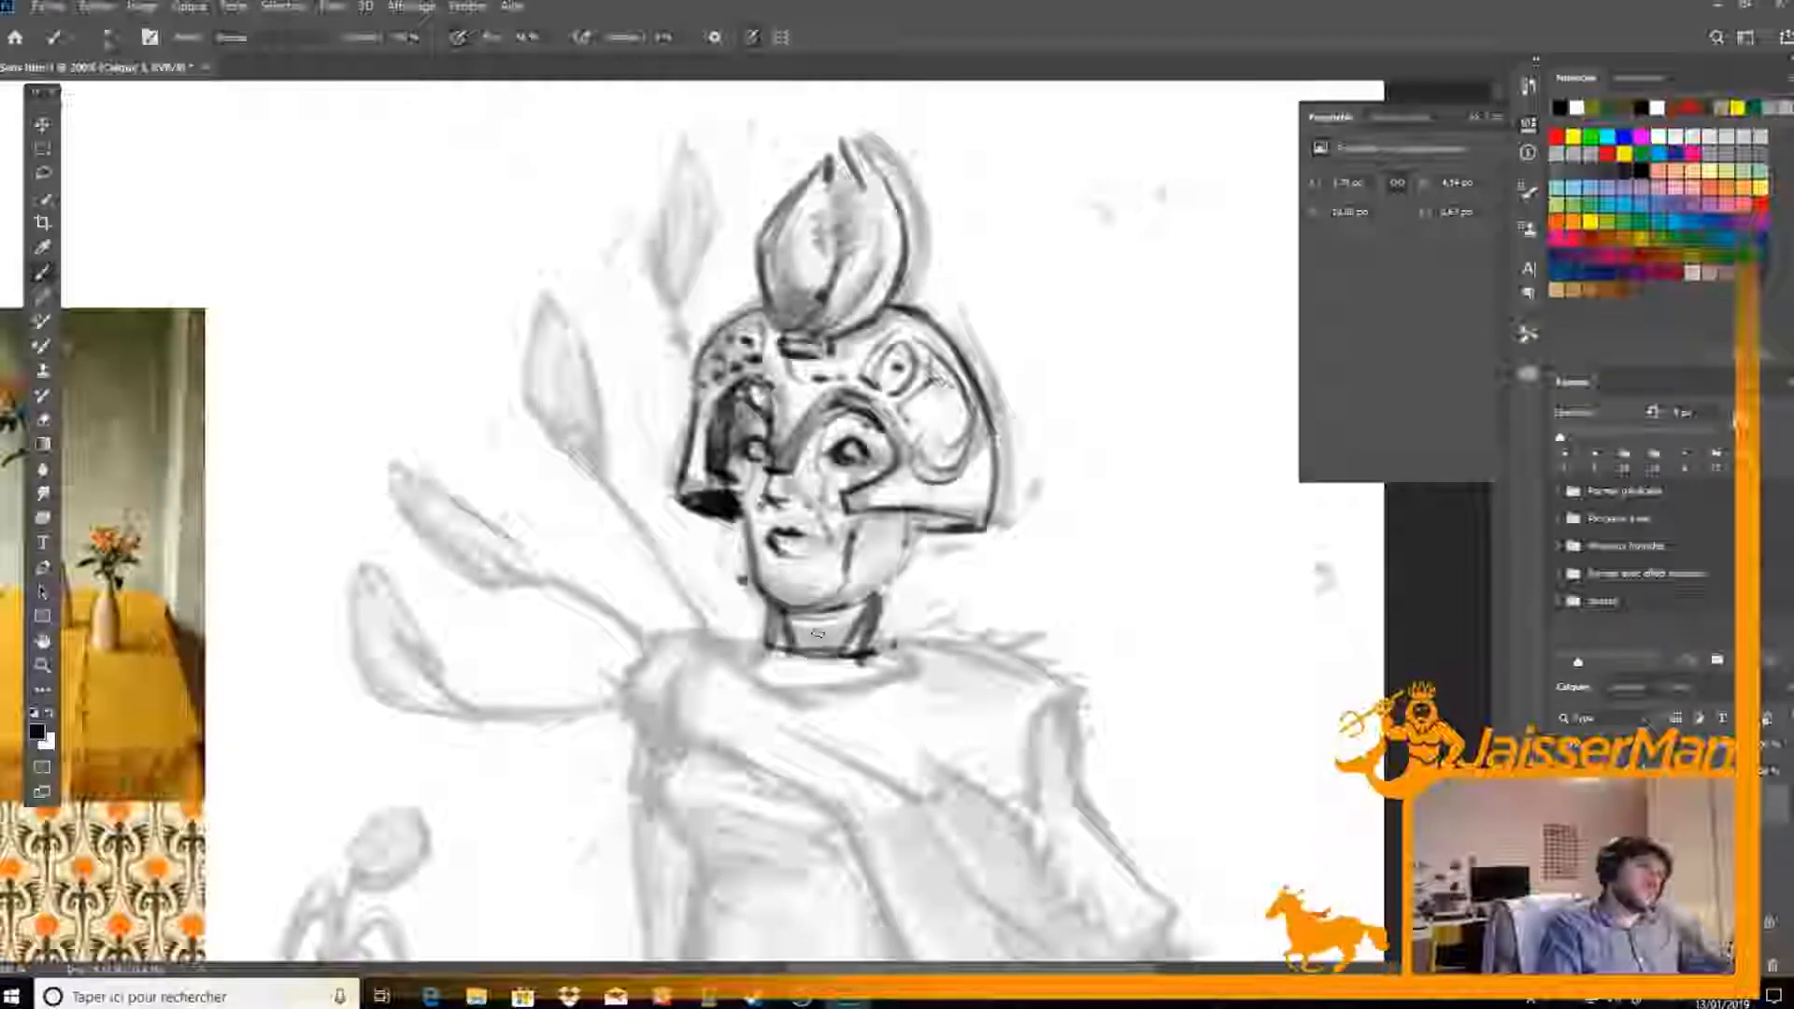
pyautogui.press('e')
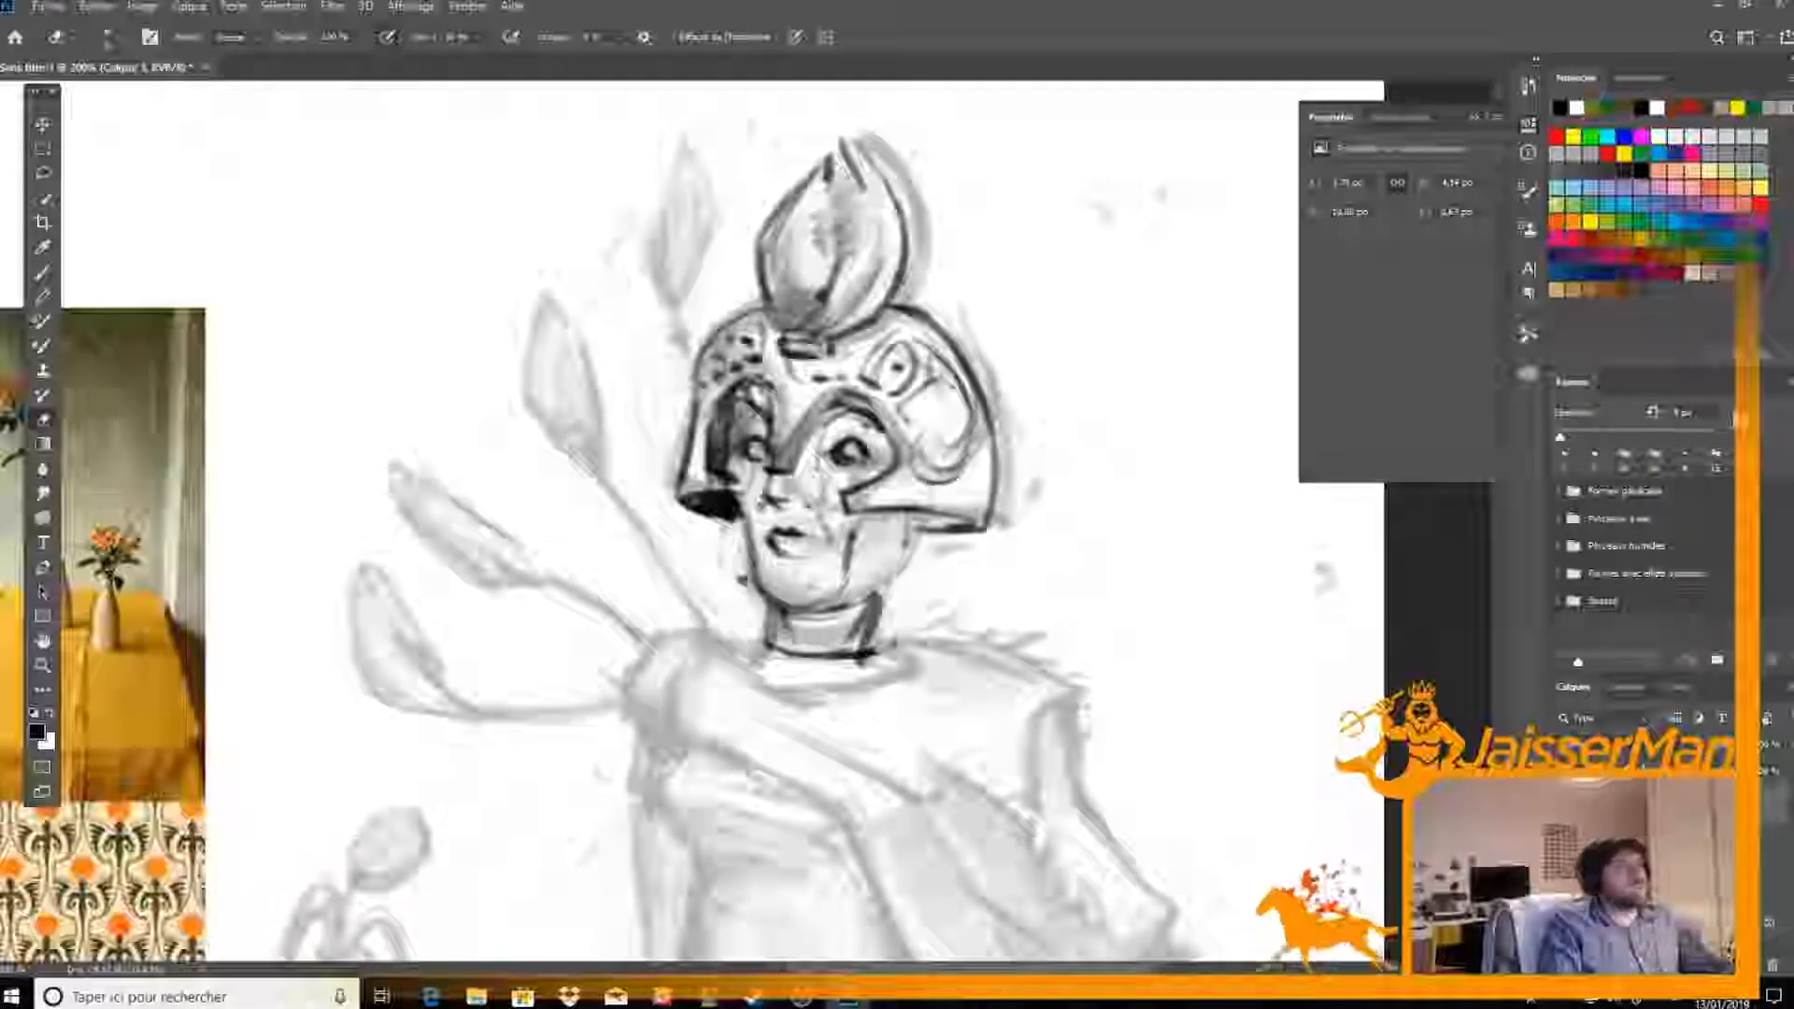
pyautogui.press('b')
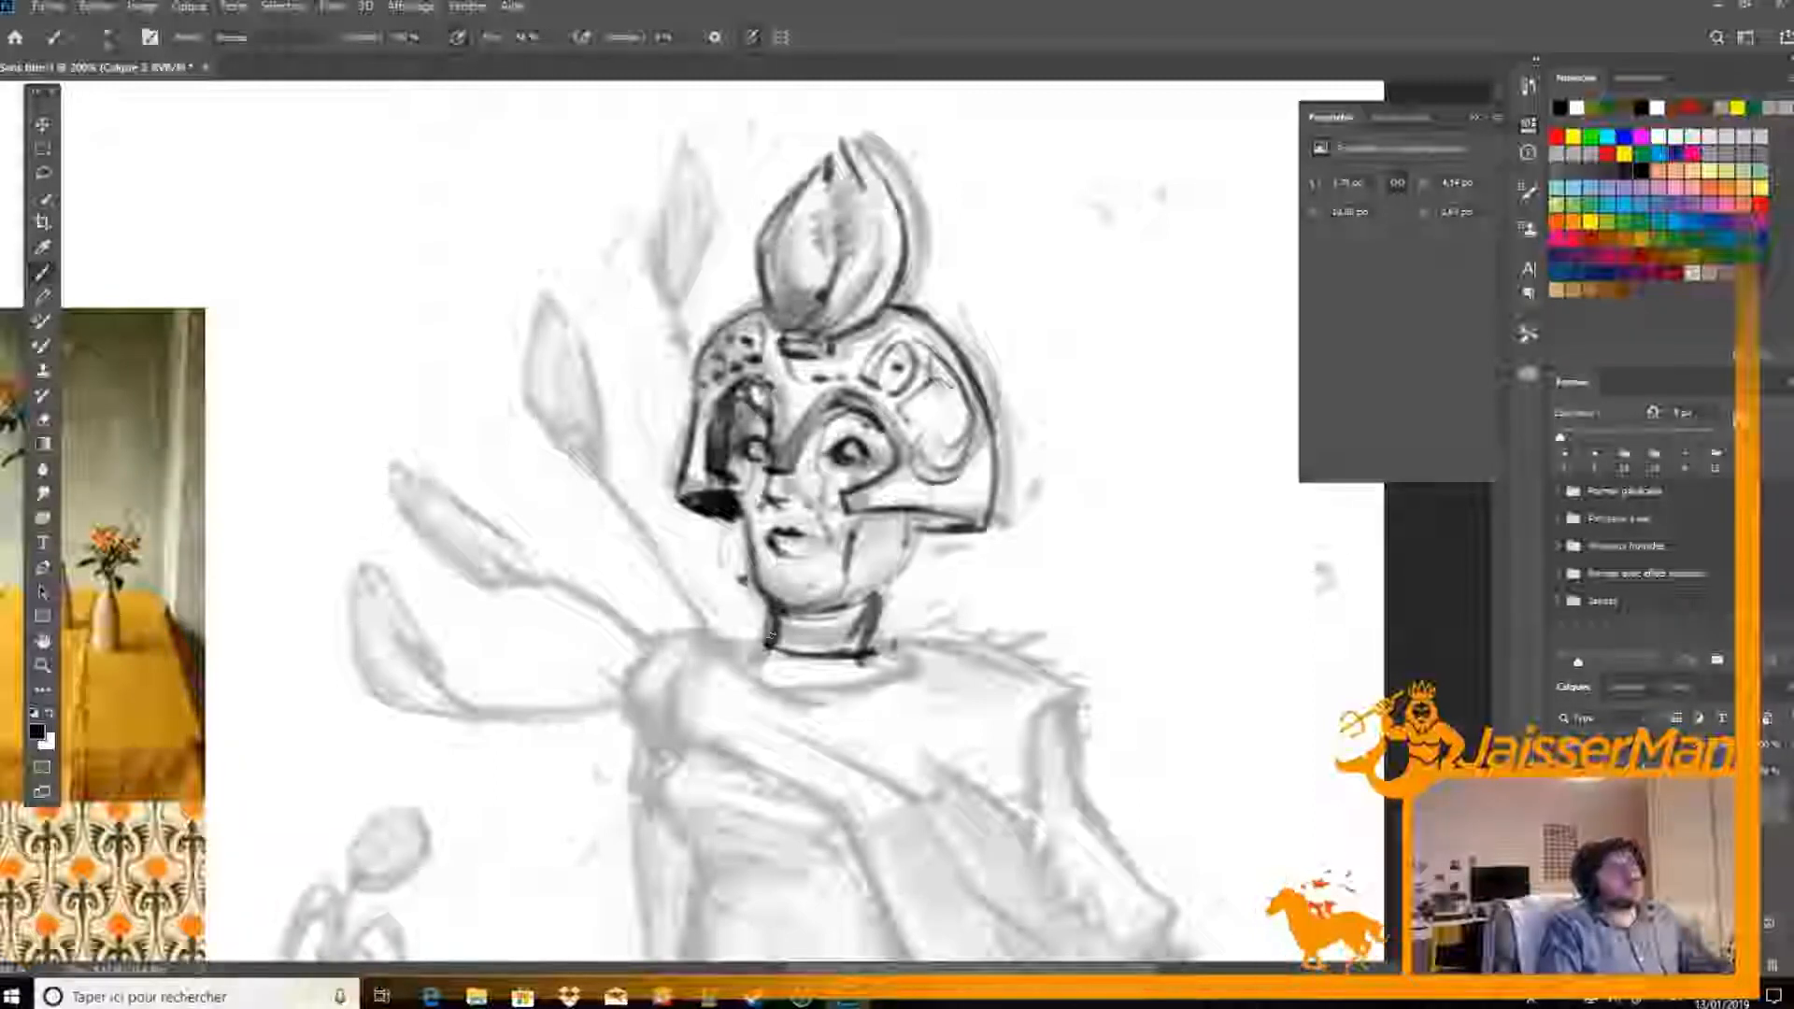
pyautogui.press('e')
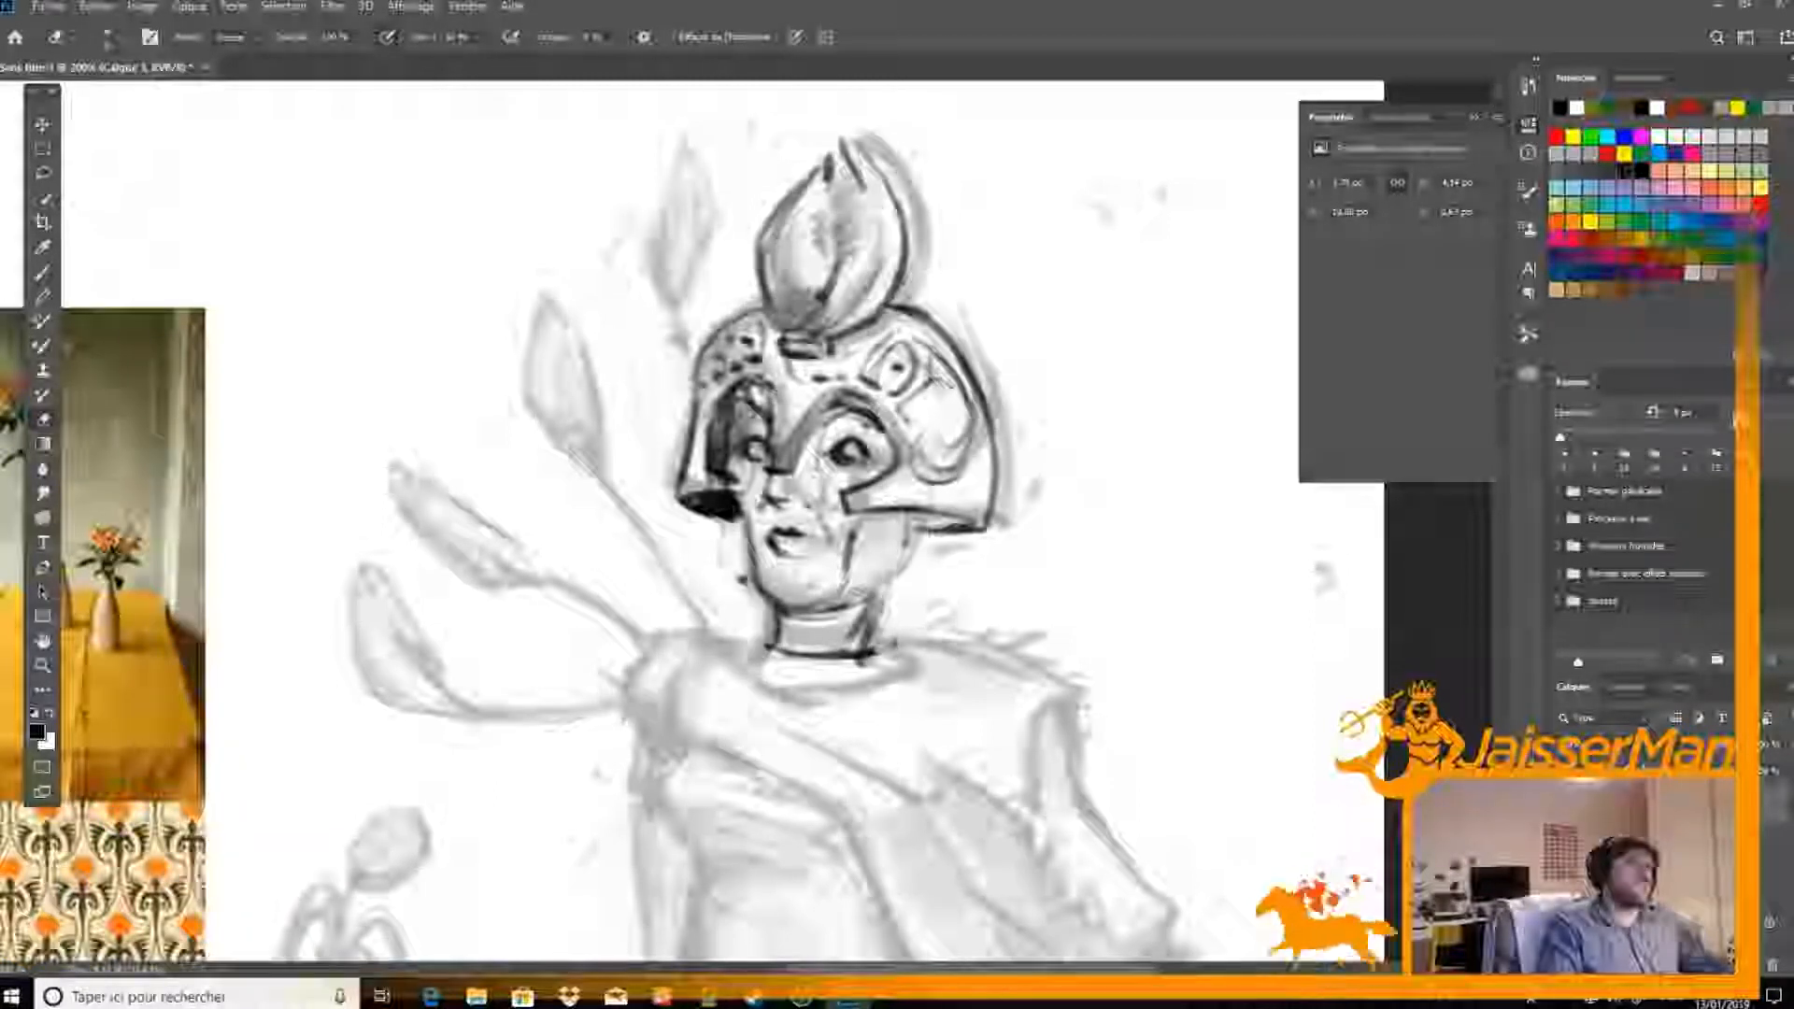
# Redraw the near jaw line and erase the cheek line beside the mouth
pyautogui.press('b')
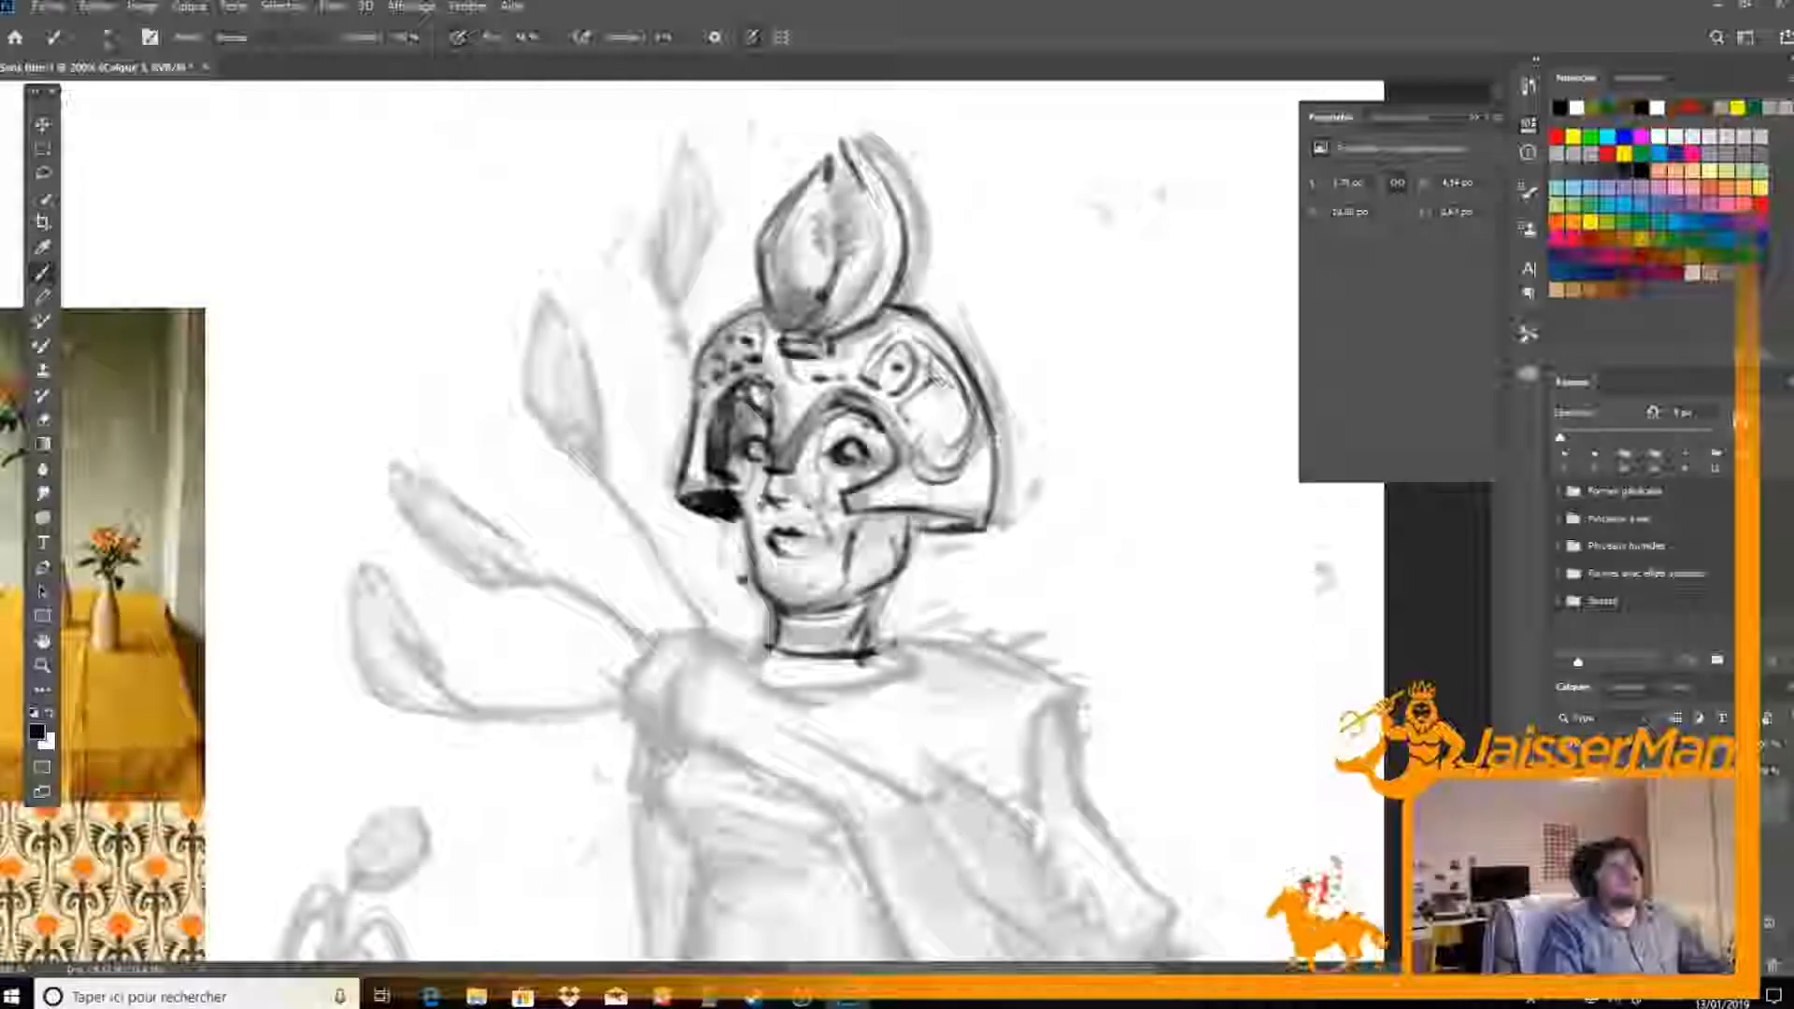
pyautogui.moveTo(851, 533)
pyautogui.mouseDown()
pyautogui.moveTo(891, 503)
pyautogui.moveTo(871, 555)
pyautogui.moveTo(857, 543)
pyautogui.moveTo(847, 579)
pyautogui.mouseUp()
pyautogui.press('e')
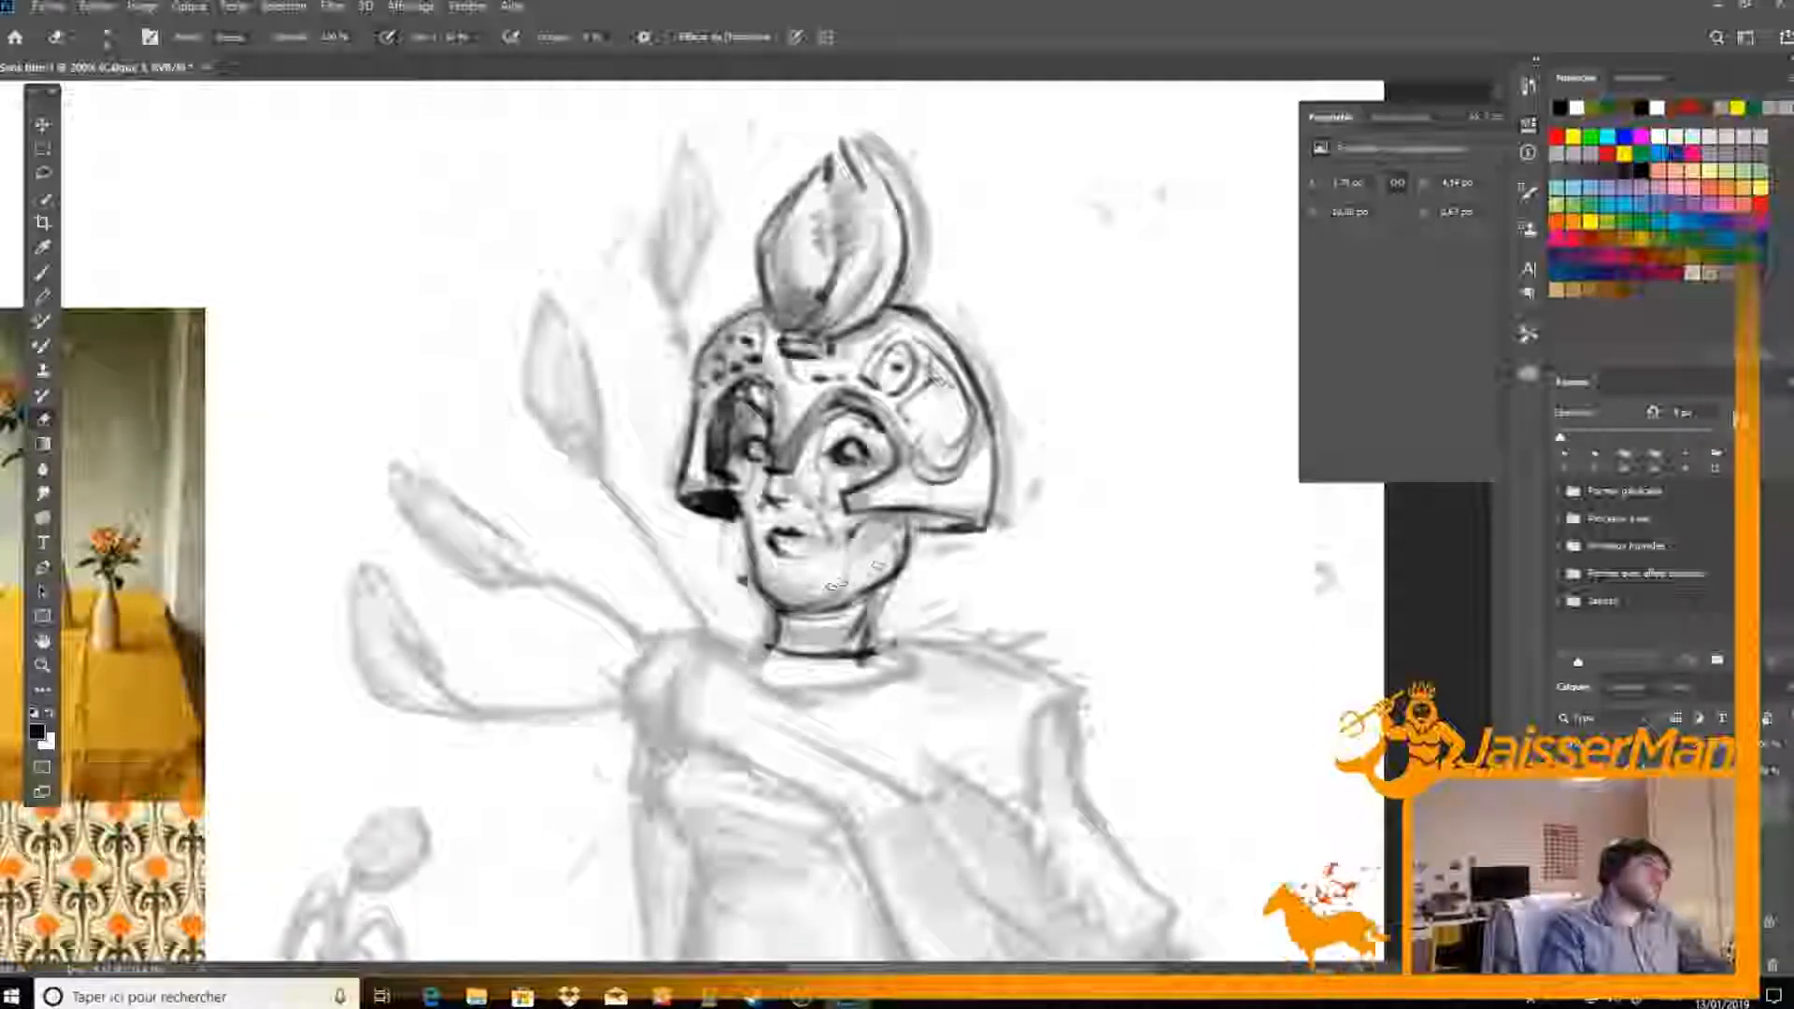
# Ink the far shoulder of the top with a dark shadow along its short sleeve edge
pyautogui.hotkey('ctrl', '-')
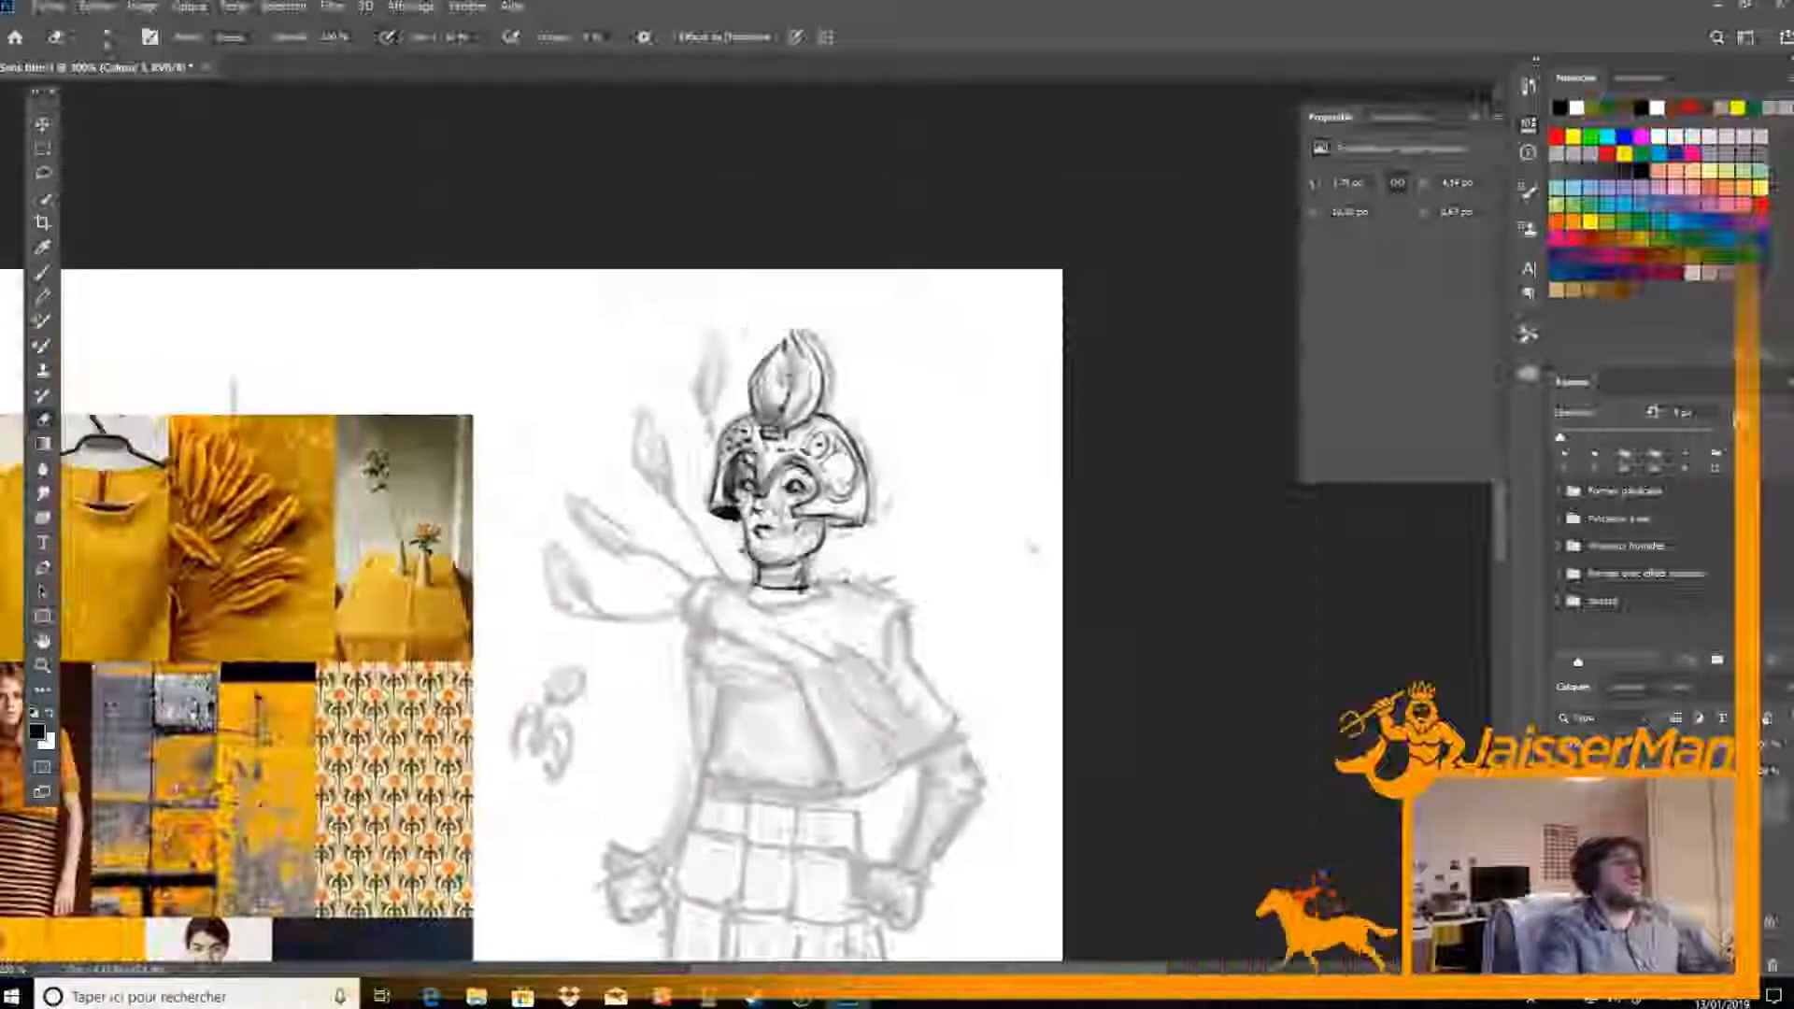
pyautogui.moveTo(798, 698); pyautogui.dragTo(737, 634)
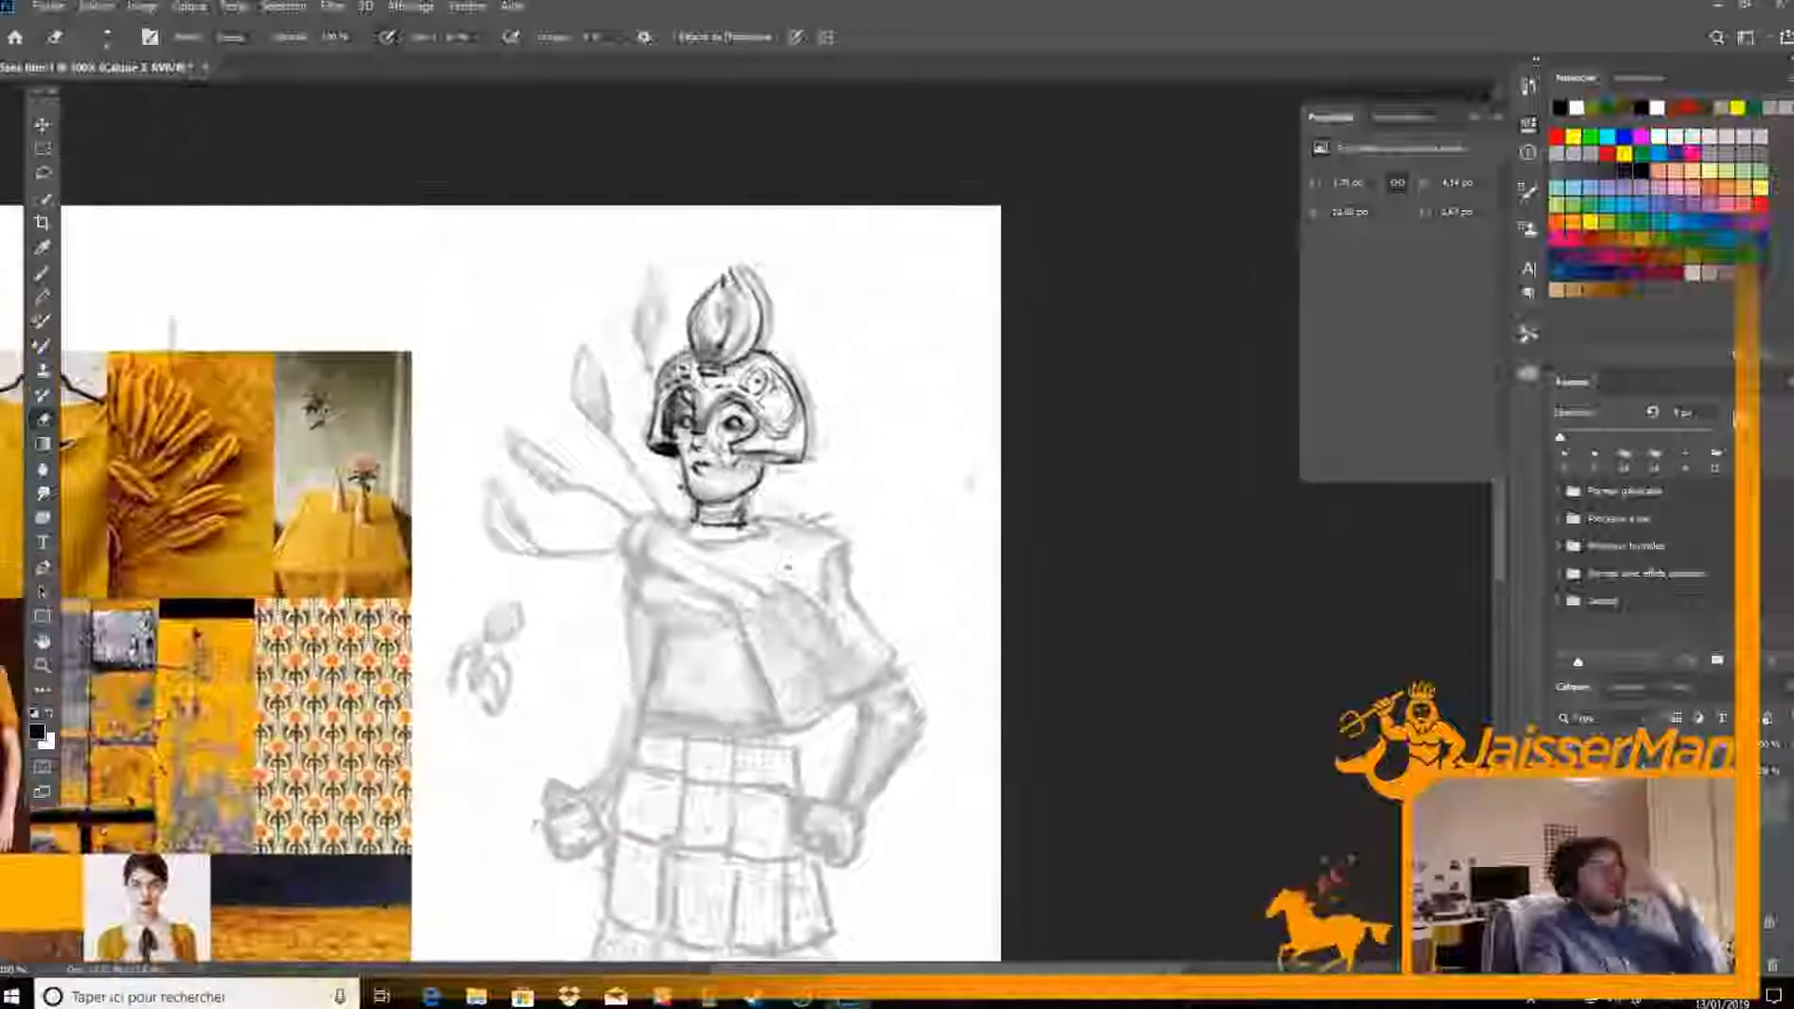
pyautogui.moveTo(755, 561); pyautogui.dragTo(842, 446)
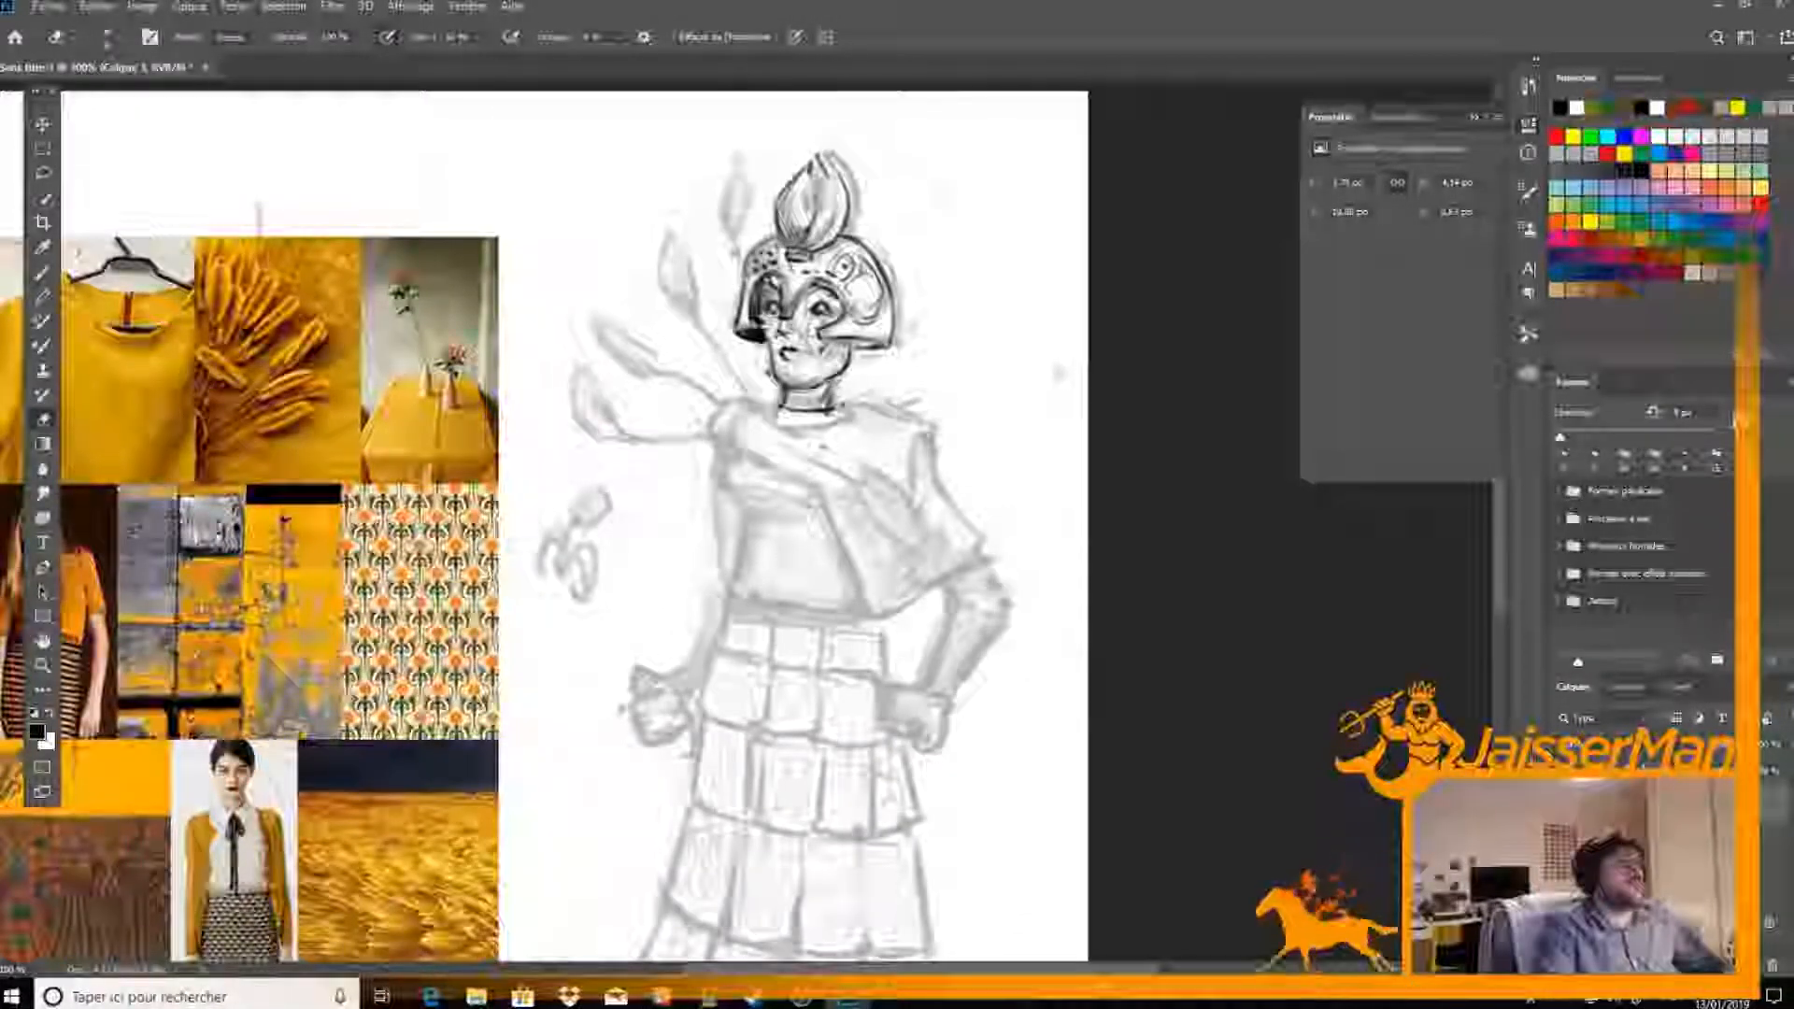
pyautogui.hotkey('ctrl', '+')
pyautogui.moveTo(791, 236); pyautogui.dragTo(775, 317)
pyautogui.press('b')
pyautogui.moveTo(711, 412)
pyautogui.mouseDown()
pyautogui.moveTo(727, 382)
pyautogui.moveTo(701, 417)
pyautogui.moveTo(691, 495)
pyautogui.moveTo(647, 426)
pyautogui.moveTo(696, 370)
pyautogui.moveTo(773, 373)
pyautogui.moveTo(656, 441)
pyautogui.moveTo(702, 472)
pyautogui.moveTo(696, 488)
pyautogui.mouseUp()
pyautogui.press('e')
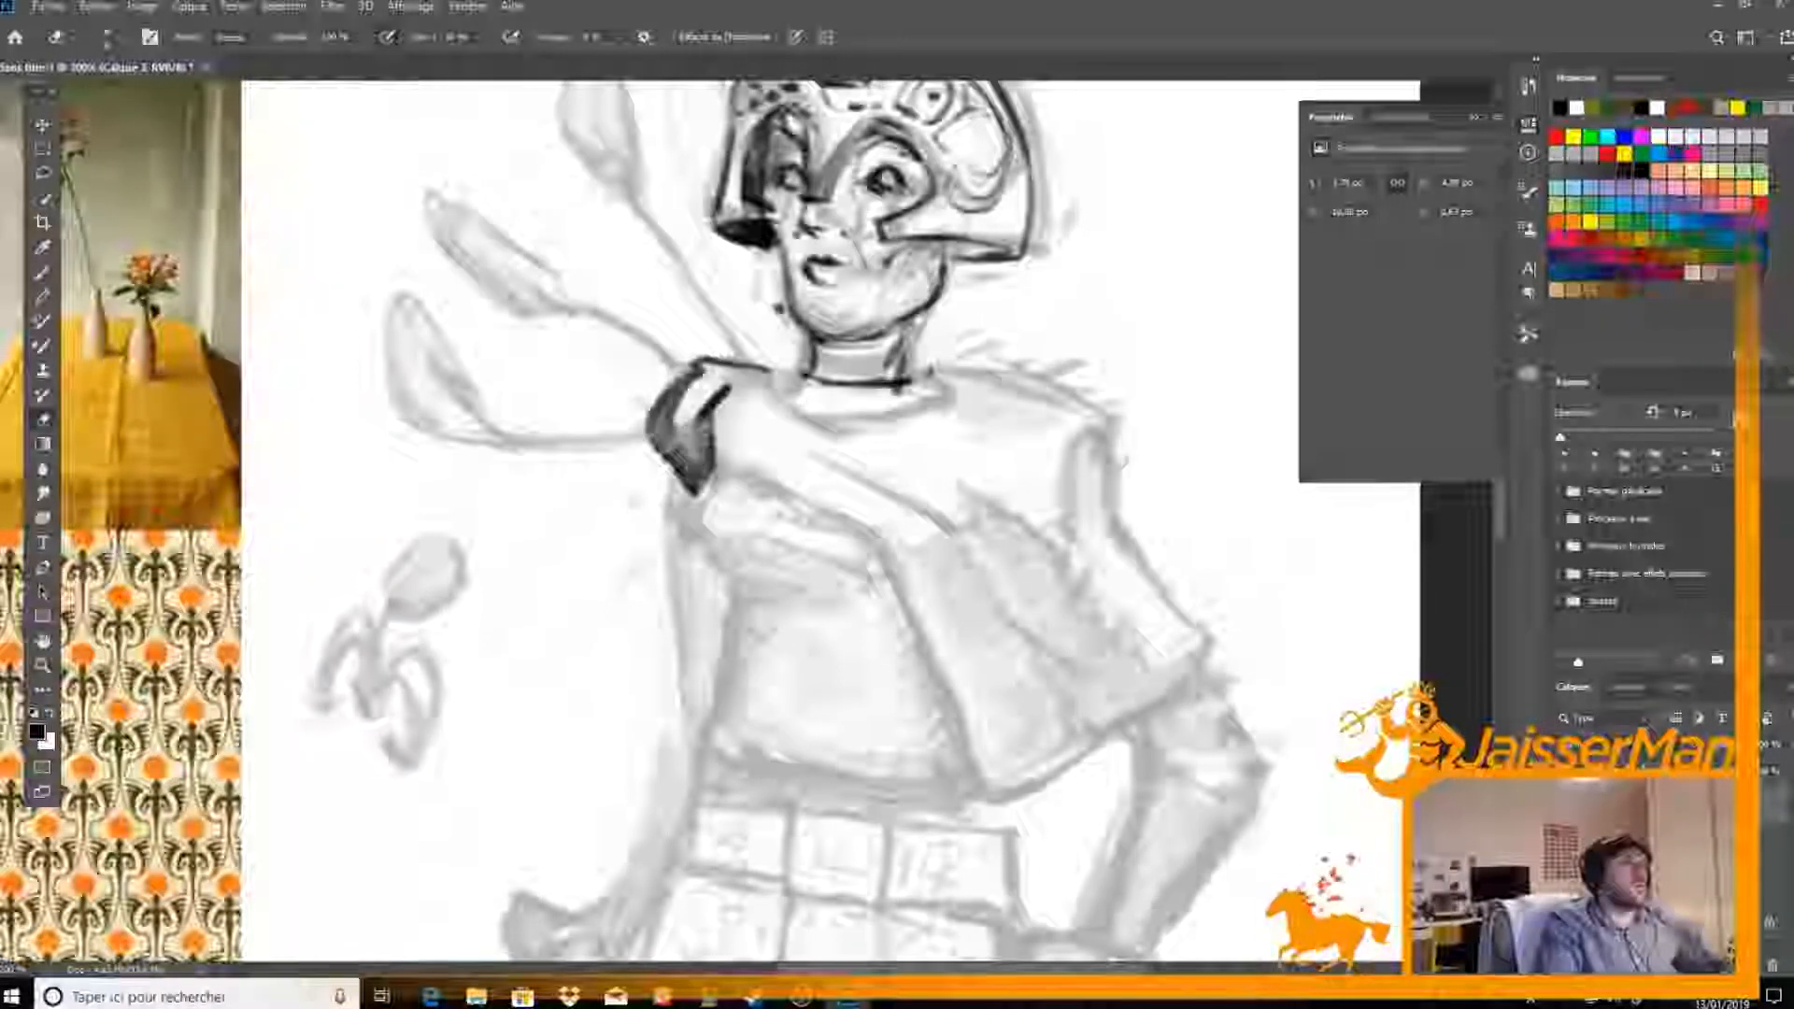
# Ink the neckline, near shoulder and full outer contour of the draped cloth down to its hanging corner
pyautogui.press('b')
pyautogui.moveTo(799, 375)
pyautogui.mouseDown()
pyautogui.moveTo(768, 380)
pyautogui.moveTo(857, 442)
pyautogui.mouseUp()
pyautogui.moveTo(770, 373); pyautogui.dragTo(806, 373)
pyautogui.moveTo(822, 421)
pyautogui.mouseDown()
pyautogui.moveTo(913, 414)
pyautogui.moveTo(936, 379)
pyautogui.moveTo(869, 426)
pyautogui.moveTo(813, 416)
pyautogui.moveTo(852, 430)
pyautogui.moveTo(927, 371)
pyautogui.moveTo(994, 367)
pyautogui.mouseUp()
pyautogui.moveTo(707, 478)
pyautogui.mouseDown()
pyautogui.moveTo(871, 538)
pyautogui.moveTo(939, 624)
pyautogui.moveTo(867, 554)
pyautogui.moveTo(968, 710)
pyautogui.mouseUp()
pyautogui.moveTo(897, 598)
pyautogui.mouseDown()
pyautogui.moveTo(988, 790)
pyautogui.moveTo(1028, 799)
pyautogui.moveTo(1210, 649)
pyautogui.moveTo(1126, 542)
pyautogui.mouseUp()
pyautogui.moveTo(979, 360)
pyautogui.mouseDown()
pyautogui.moveTo(1065, 382)
pyautogui.moveTo(1046, 374)
pyautogui.moveTo(1107, 422)
pyautogui.moveTo(1099, 515)
pyautogui.mouseUp()
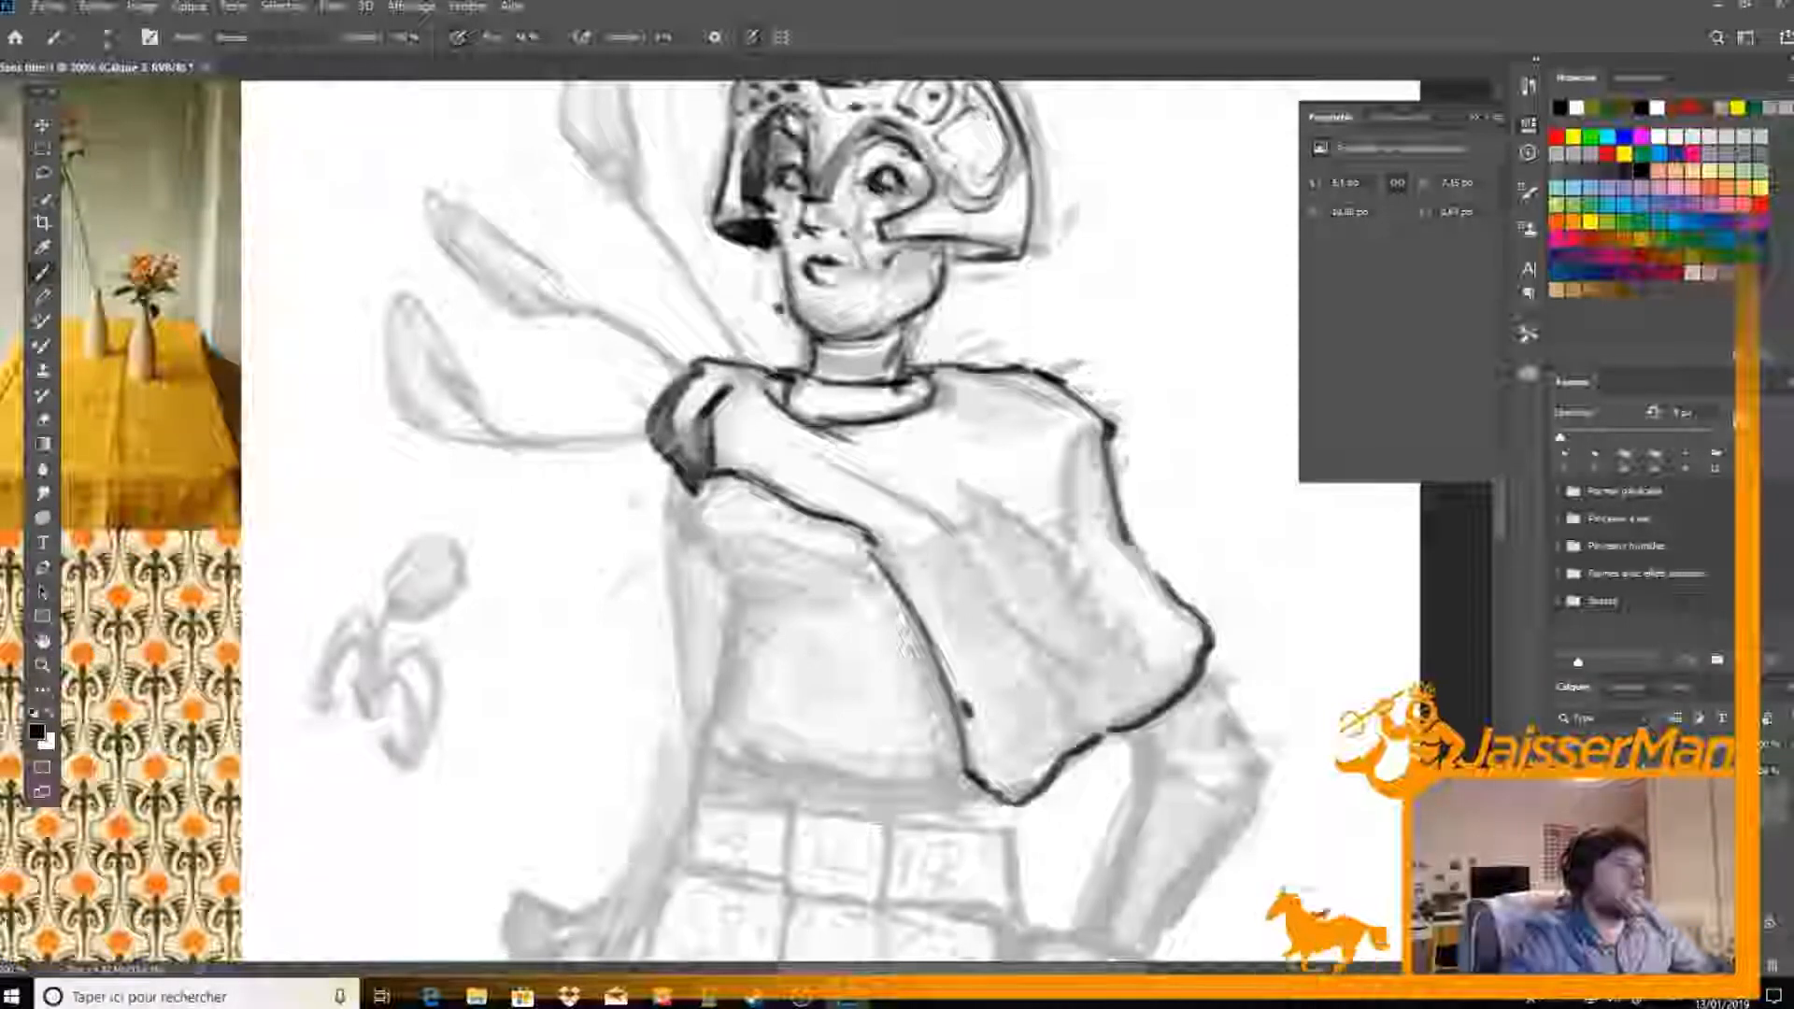
# Ink the diagonal fold lines across the drape and thicken its inner and lower contours
pyautogui.moveTo(783, 417)
pyautogui.mouseDown()
pyautogui.moveTo(950, 531)
pyautogui.moveTo(970, 579)
pyautogui.moveTo(1132, 680)
pyautogui.moveTo(1187, 665)
pyautogui.mouseUp()
pyautogui.moveTo(963, 612); pyautogui.dragTo(1132, 727)
pyautogui.moveTo(1019, 529); pyautogui.dragTo(1163, 645)
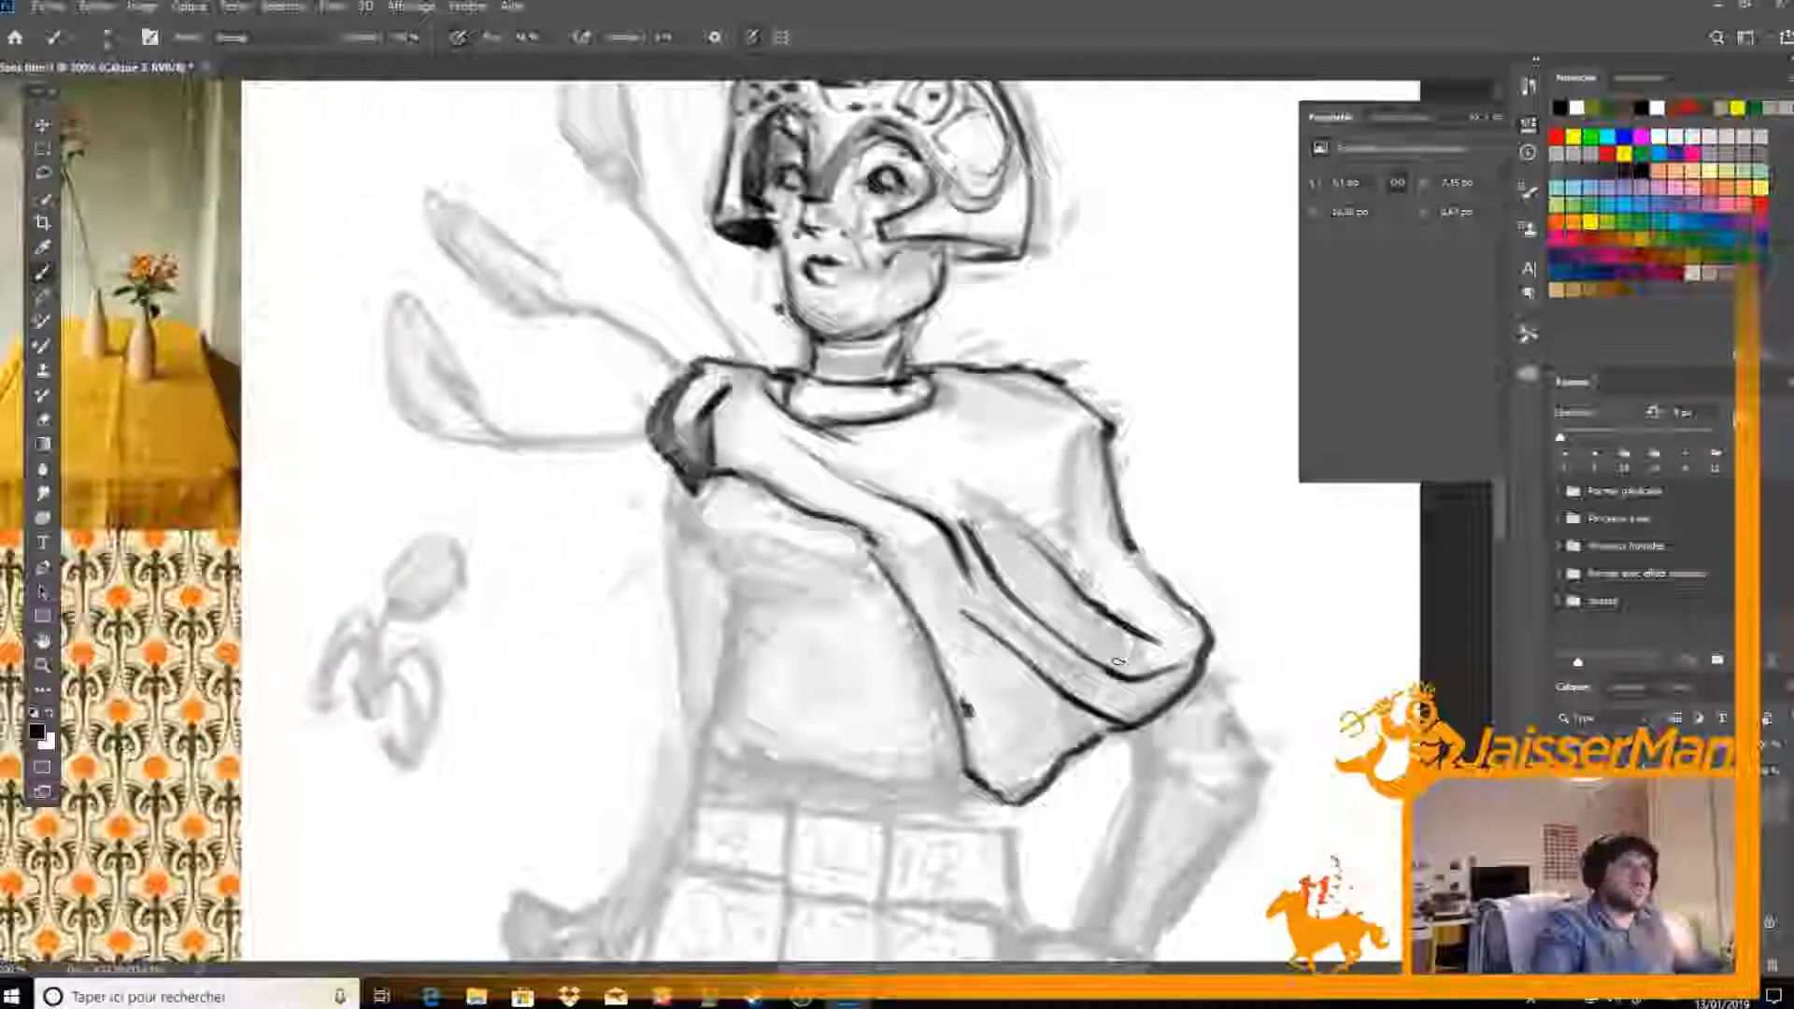
pyautogui.moveTo(957, 663)
pyautogui.mouseDown()
pyautogui.moveTo(979, 768)
pyautogui.moveTo(1029, 780)
pyautogui.moveTo(1198, 635)
pyautogui.mouseUp()
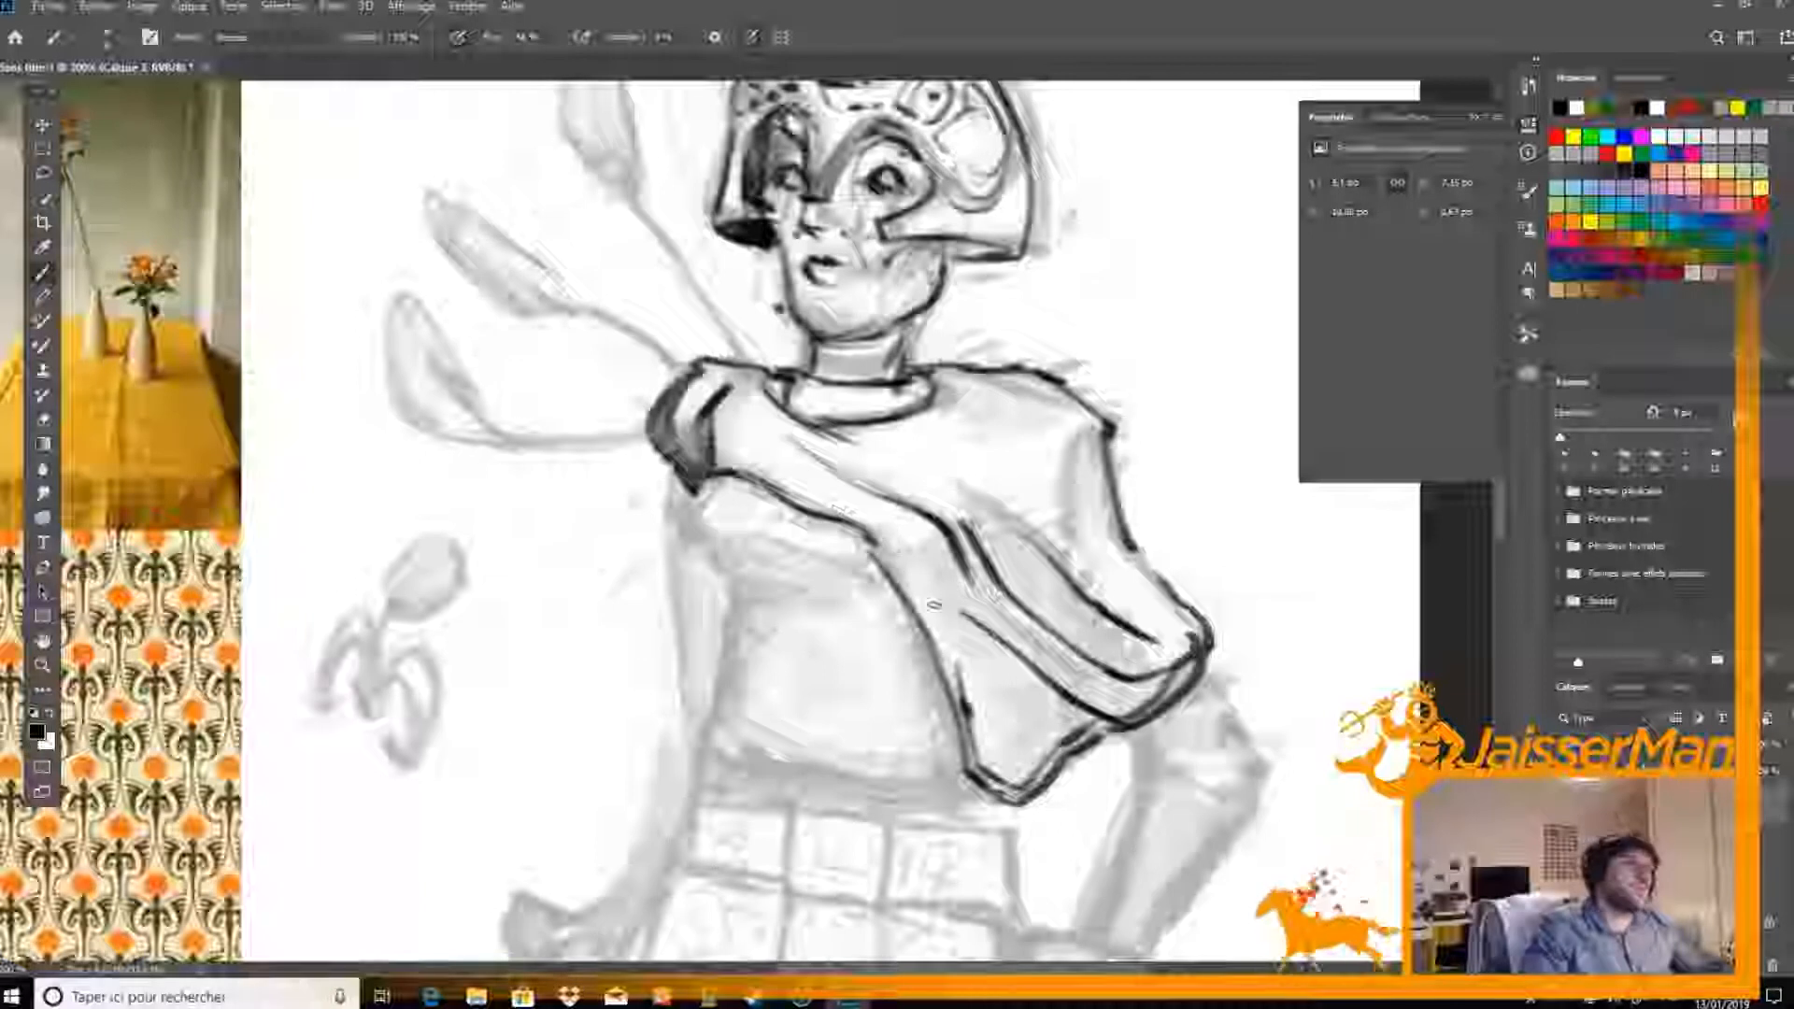
pyautogui.moveTo(873, 539); pyautogui.dragTo(958, 667)
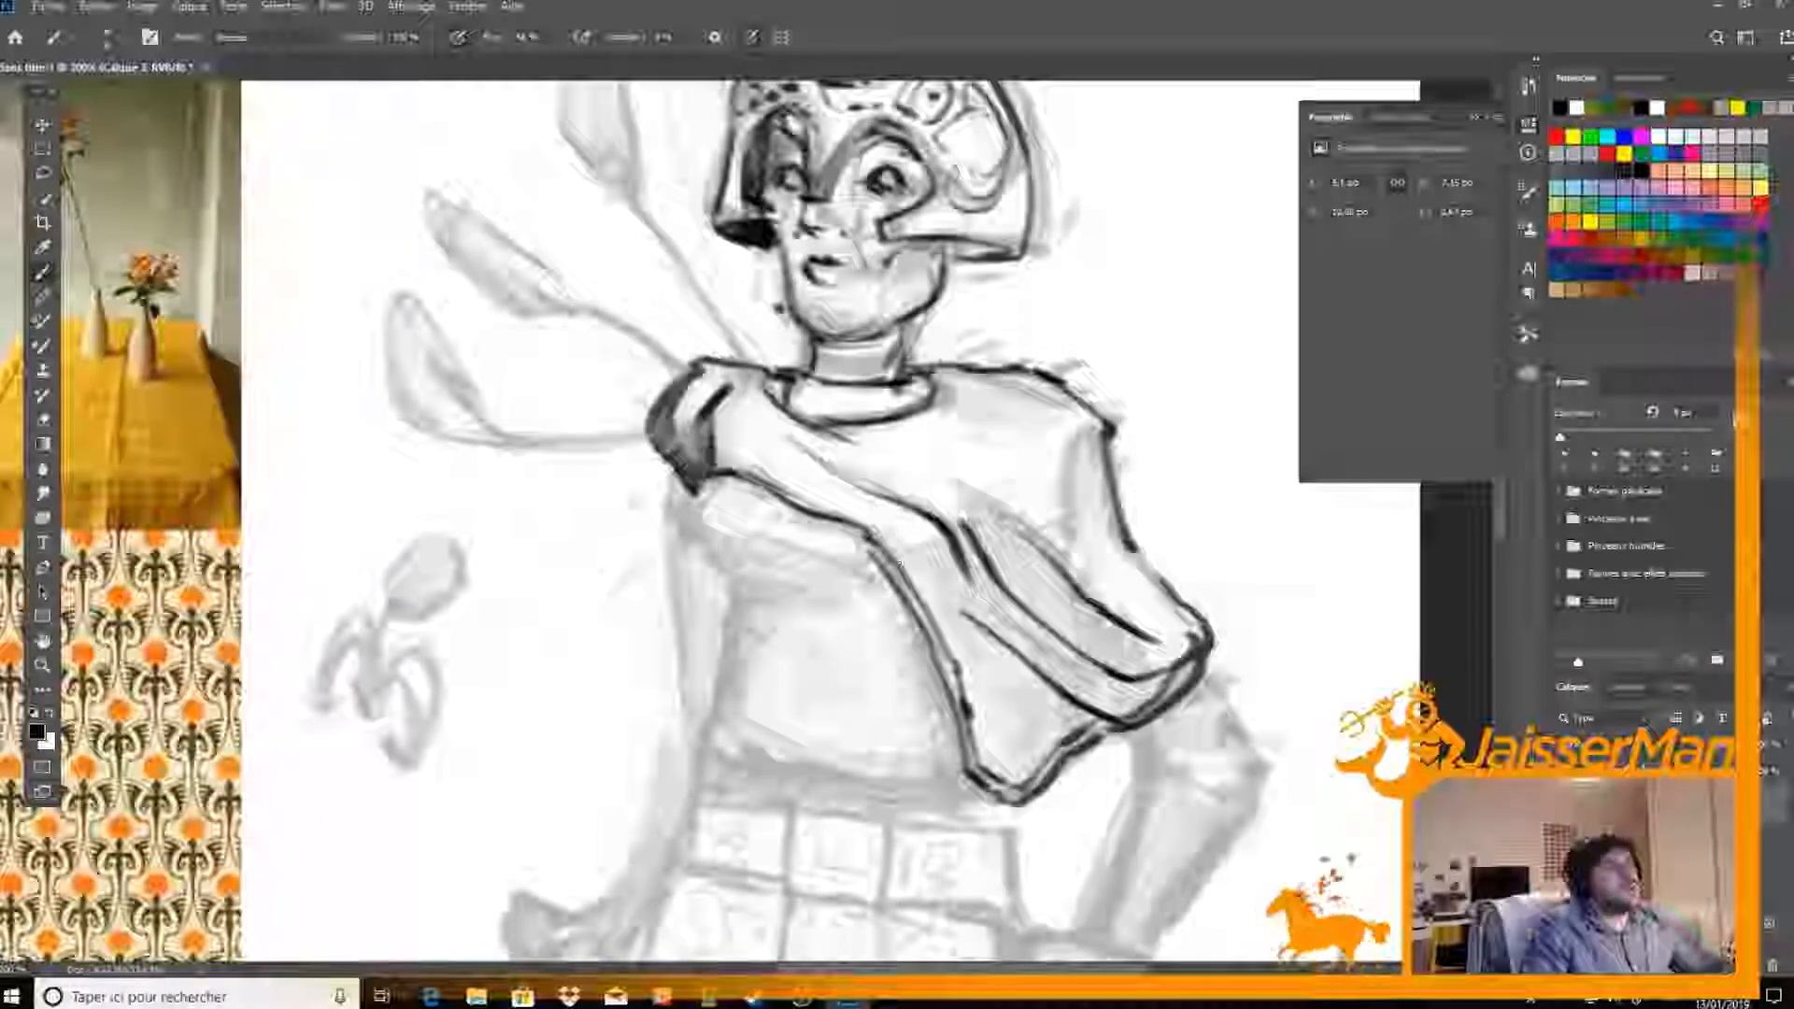
pyautogui.moveTo(871, 540)
pyautogui.mouseDown()
pyautogui.moveTo(933, 619)
pyautogui.moveTo(970, 769)
pyautogui.moveTo(1004, 790)
pyautogui.moveTo(1032, 793)
pyautogui.moveTo(1174, 686)
pyautogui.moveTo(1197, 634)
pyautogui.mouseUp()
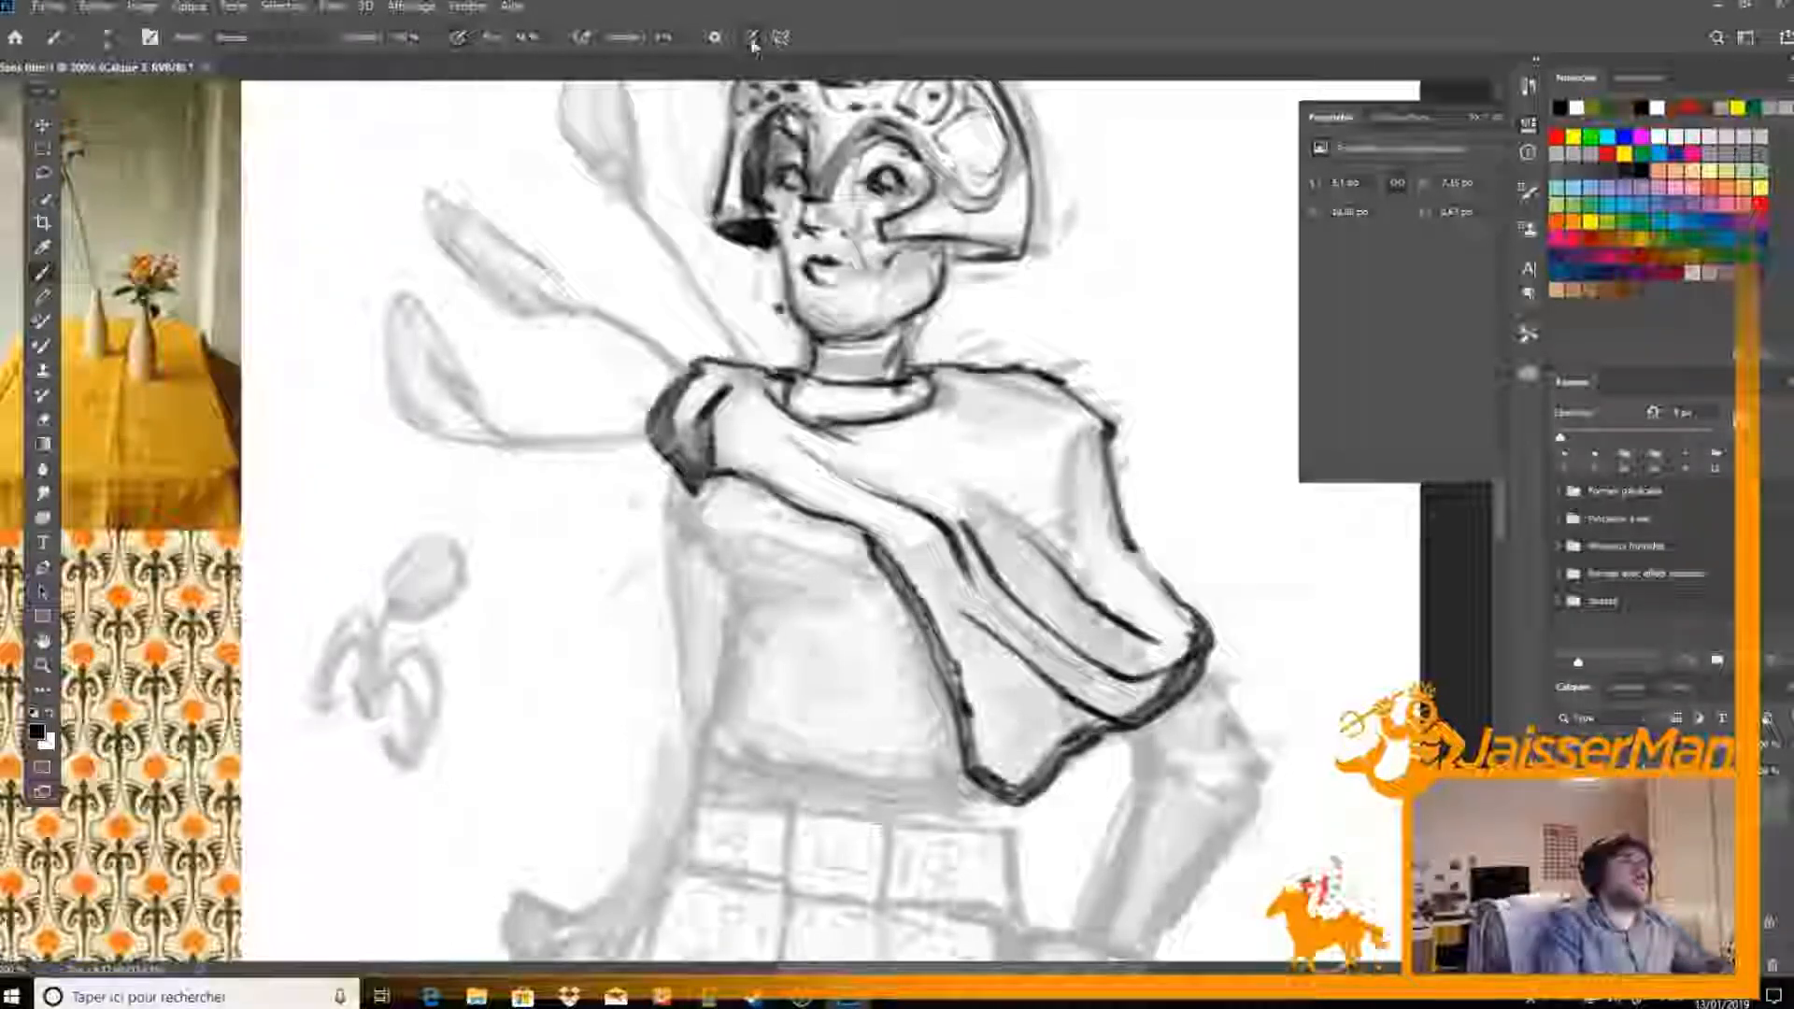
# Check the brush settings and shade the start of the drape's inner fold with a grey tone
pyautogui.press('e')
pyautogui.press('b')
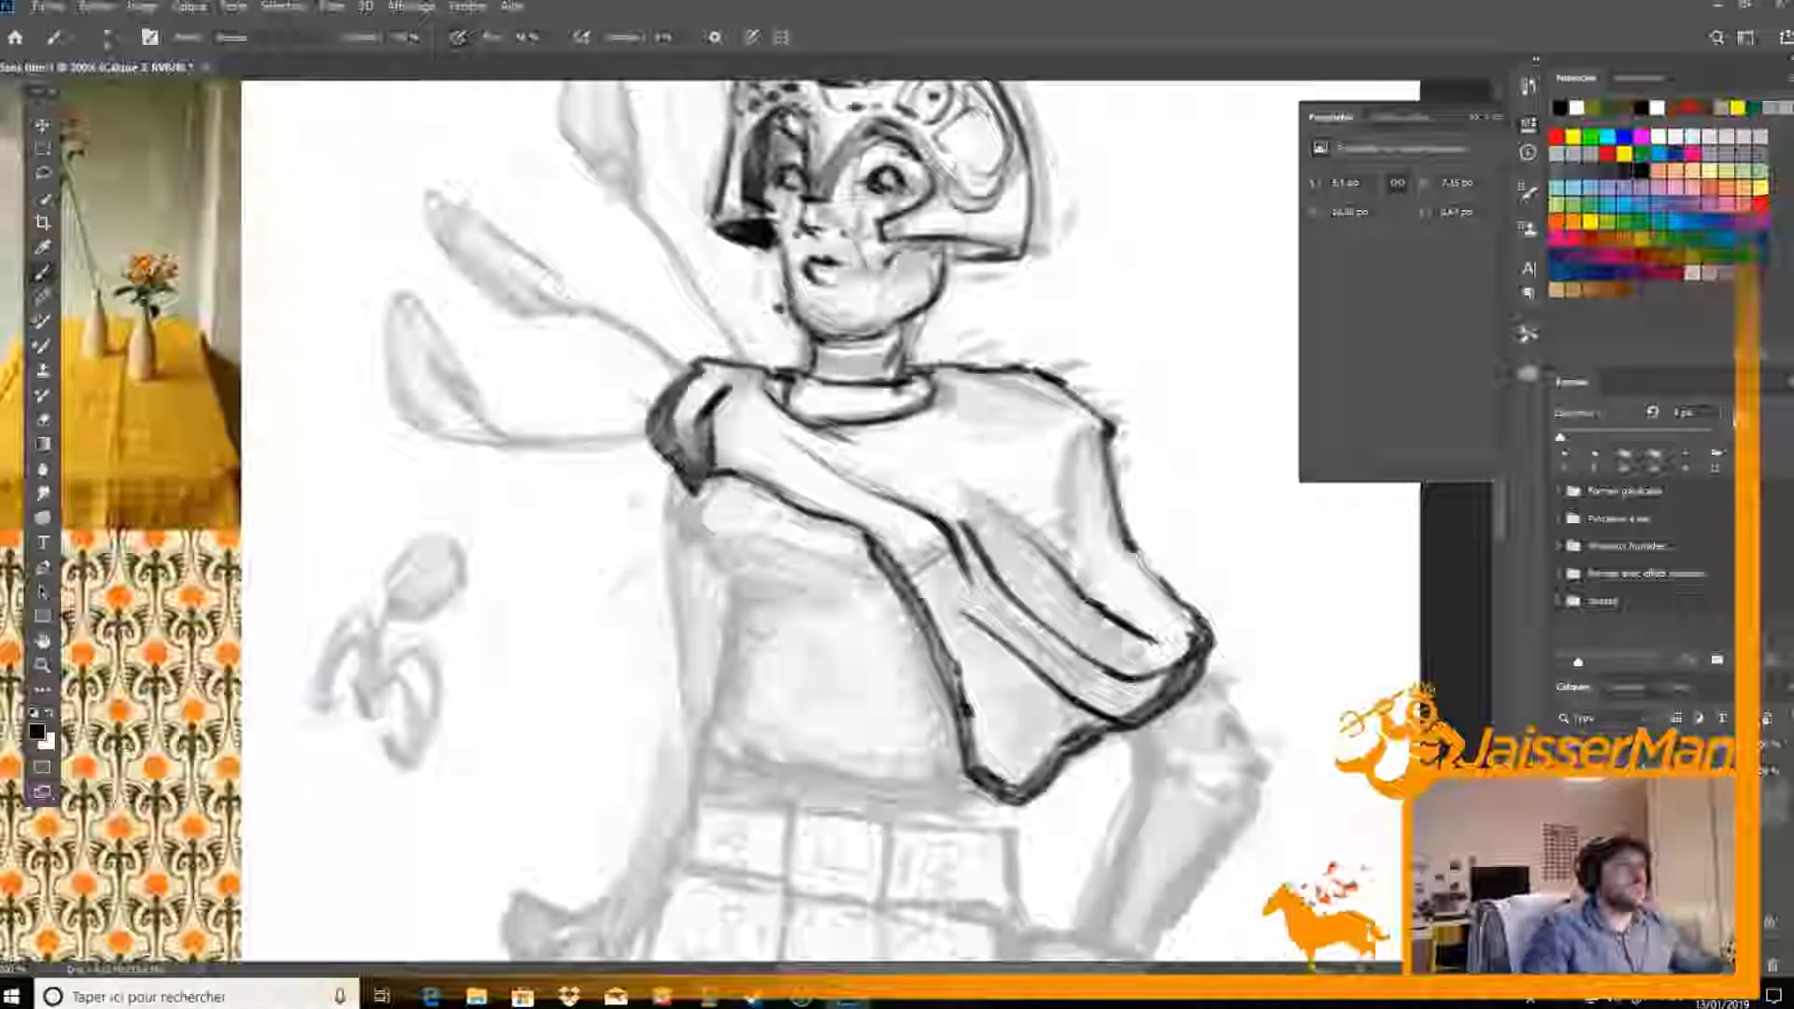
pyautogui.rightClick(1015, 404)
pyautogui.click(1032, 372)
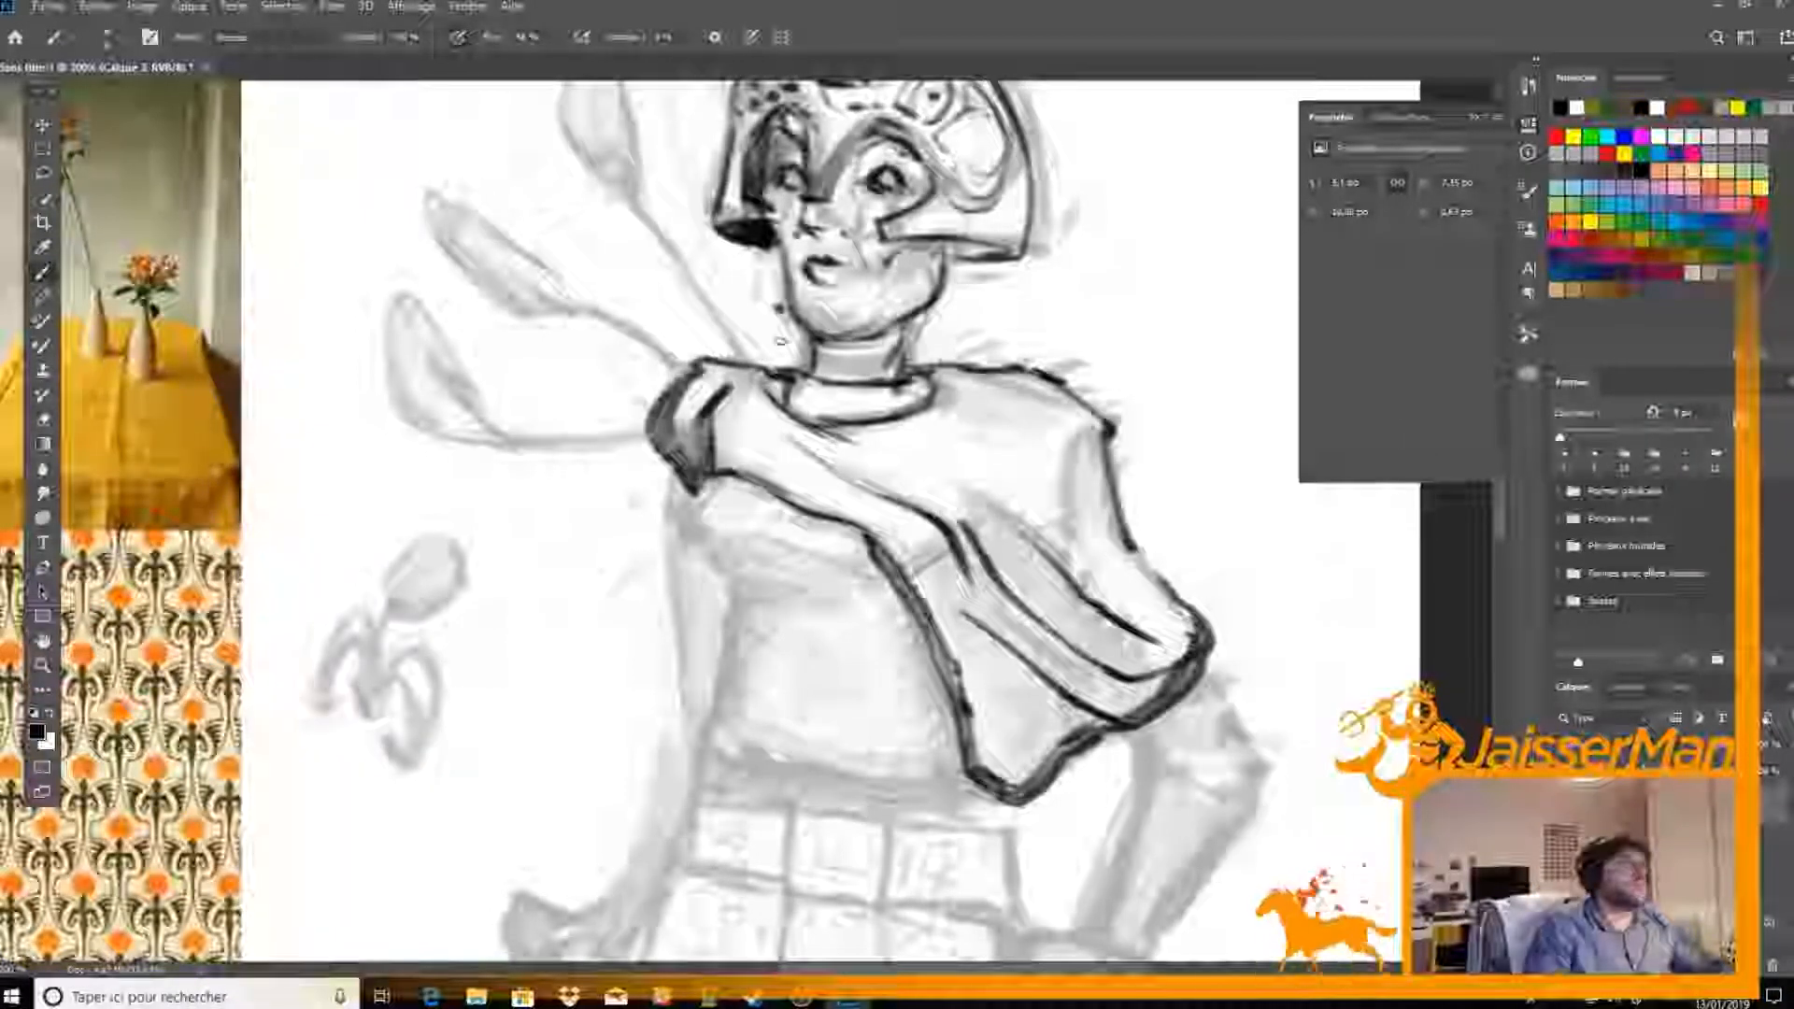
pyautogui.click(149, 36)
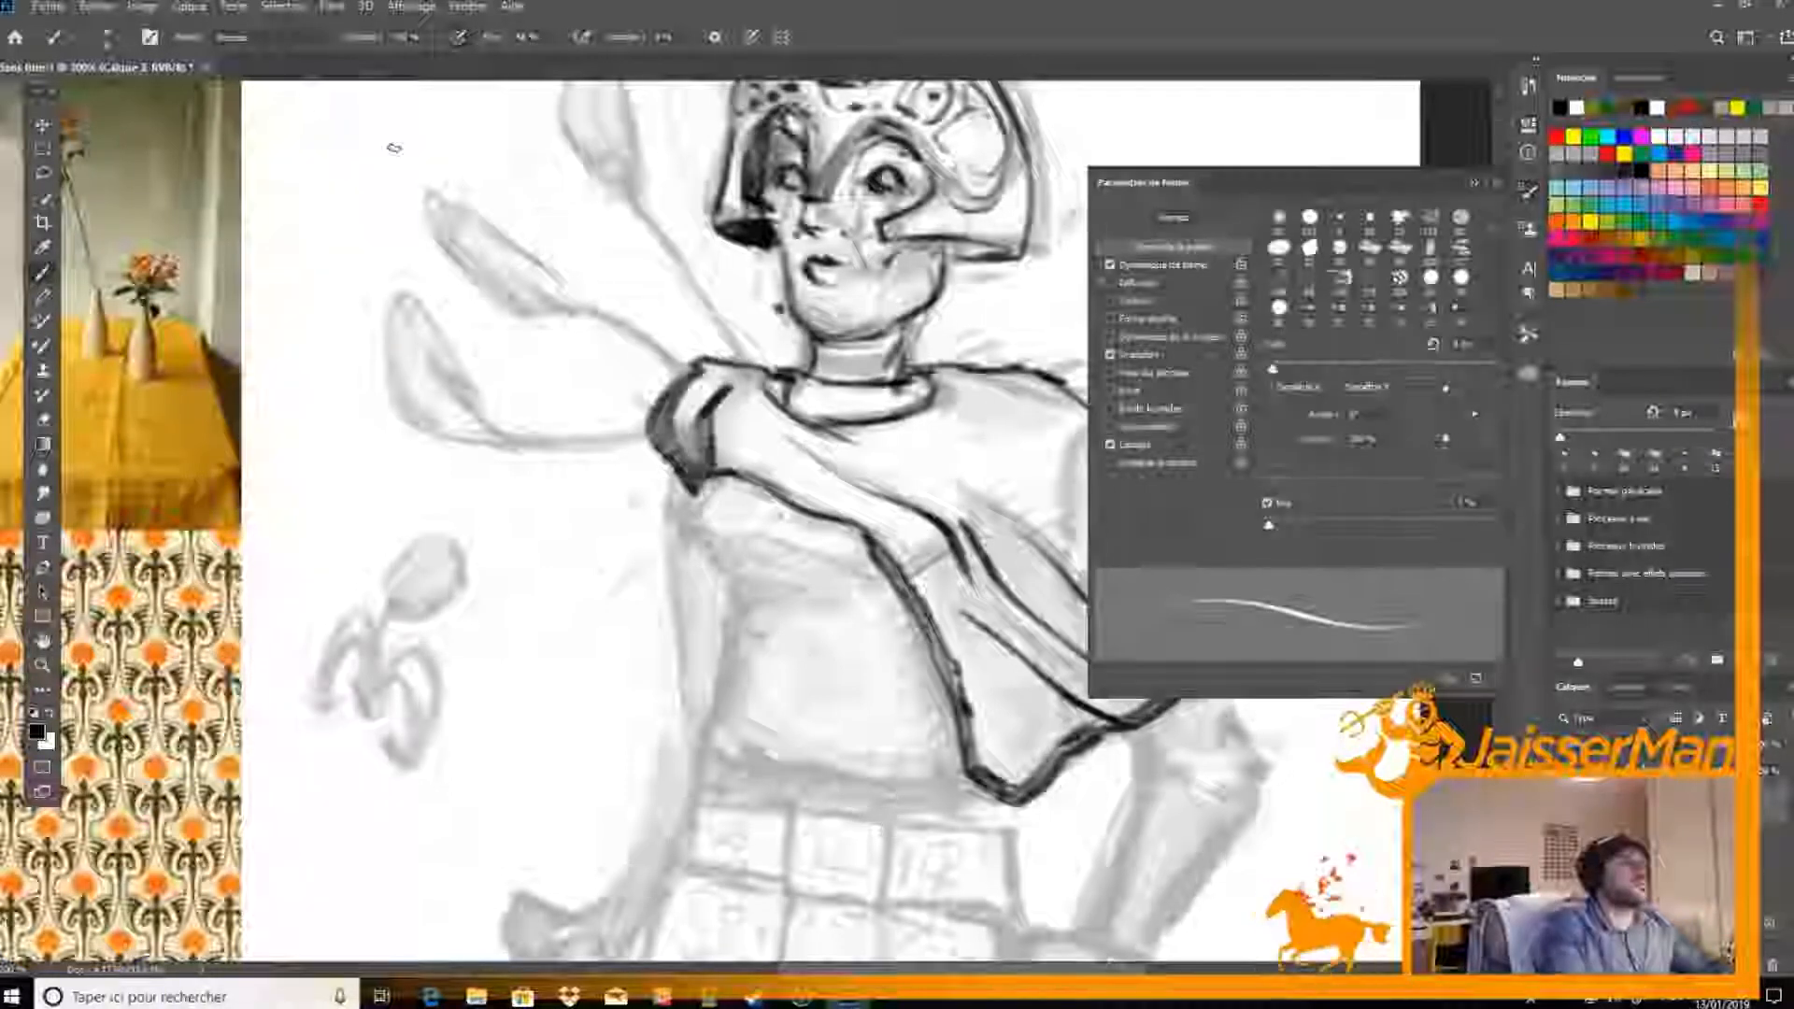
pyautogui.click(150, 36)
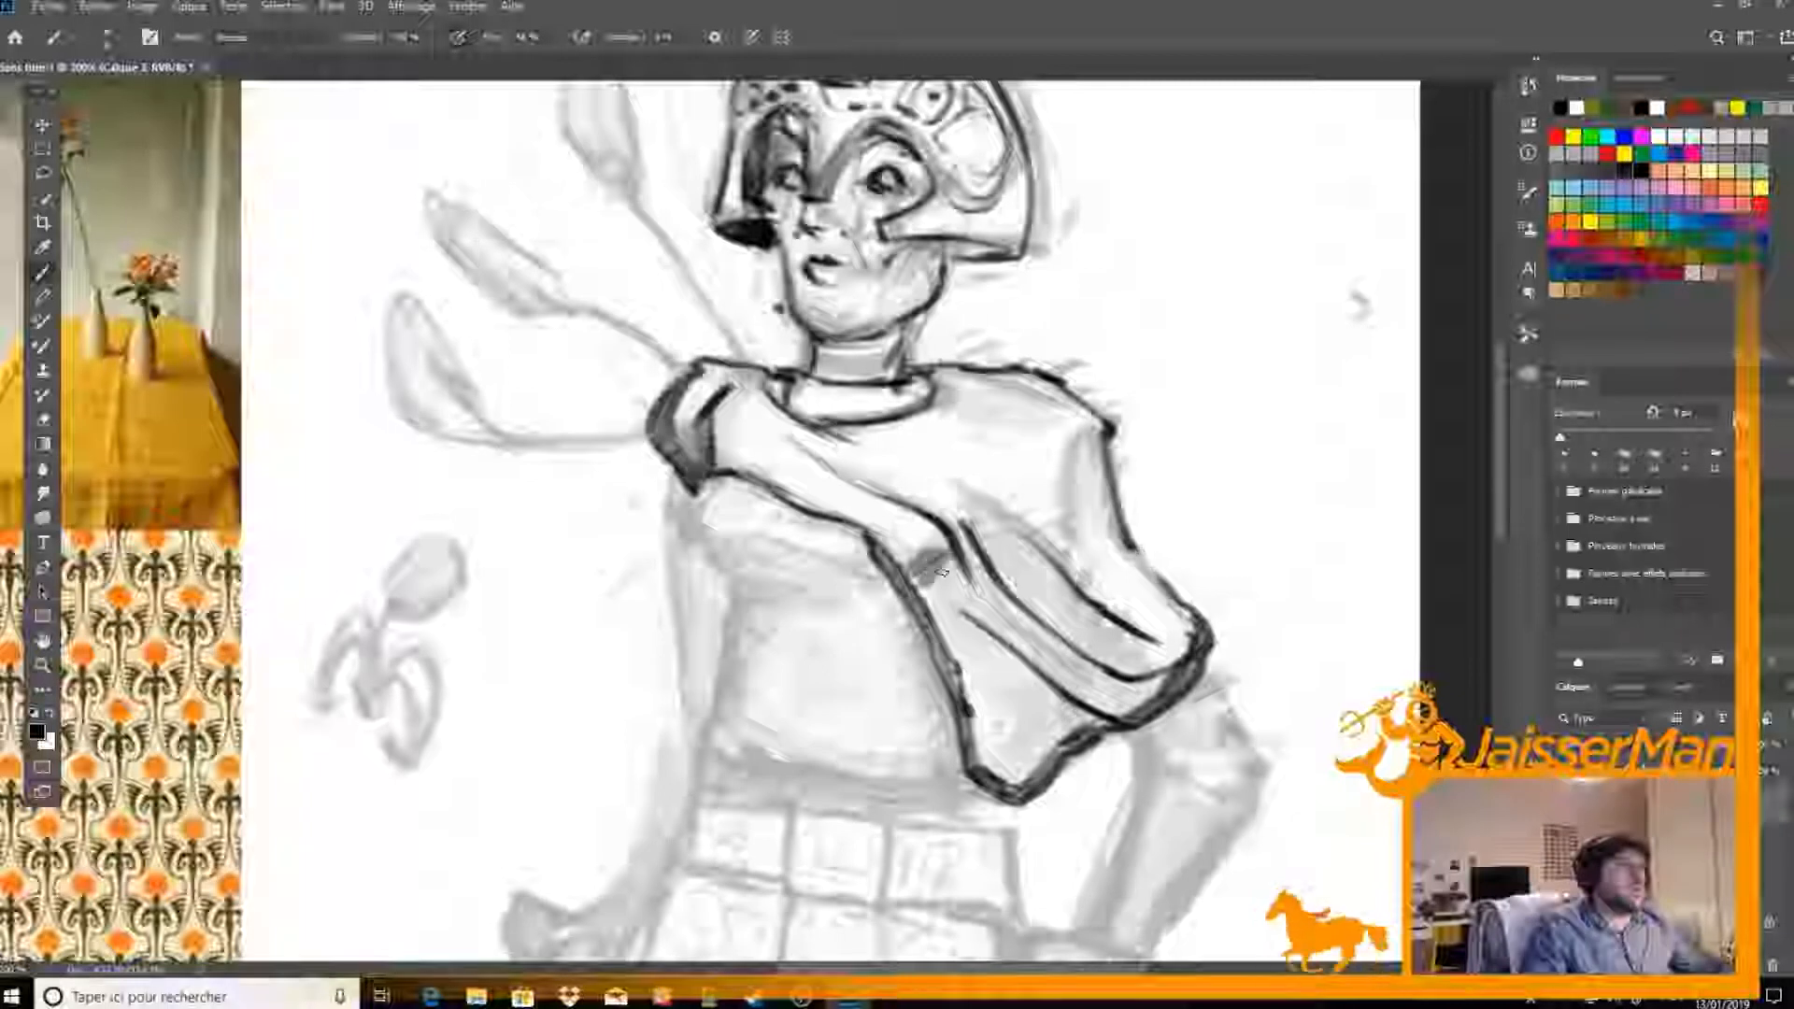
pyautogui.press('e')
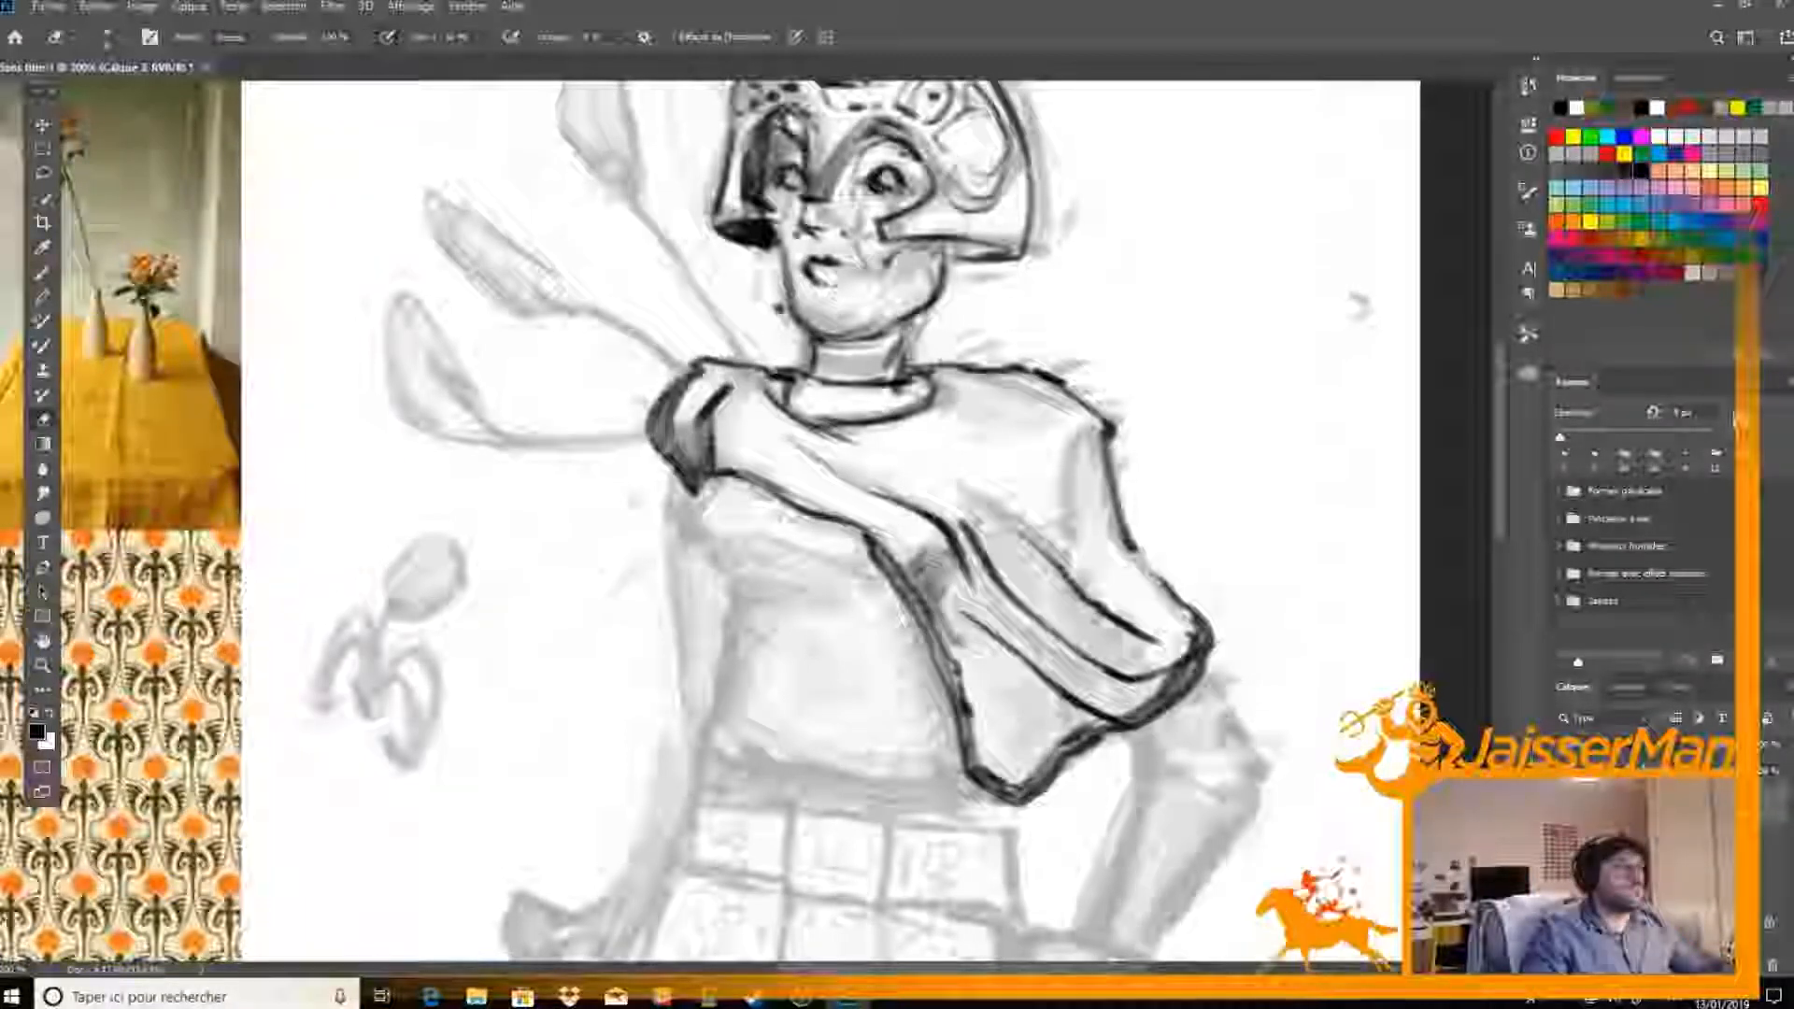
# Shade the drape's hanging corner and its lower fold in grey, lightening parts with the eraser
pyautogui.press('b')
pyautogui.moveTo(972, 659)
pyautogui.mouseDown()
pyautogui.moveTo(1004, 710)
pyautogui.moveTo(1014, 784)
pyautogui.moveTo(982, 747)
pyautogui.moveTo(1019, 794)
pyautogui.moveTo(1046, 735)
pyautogui.moveTo(1005, 768)
pyautogui.mouseUp()
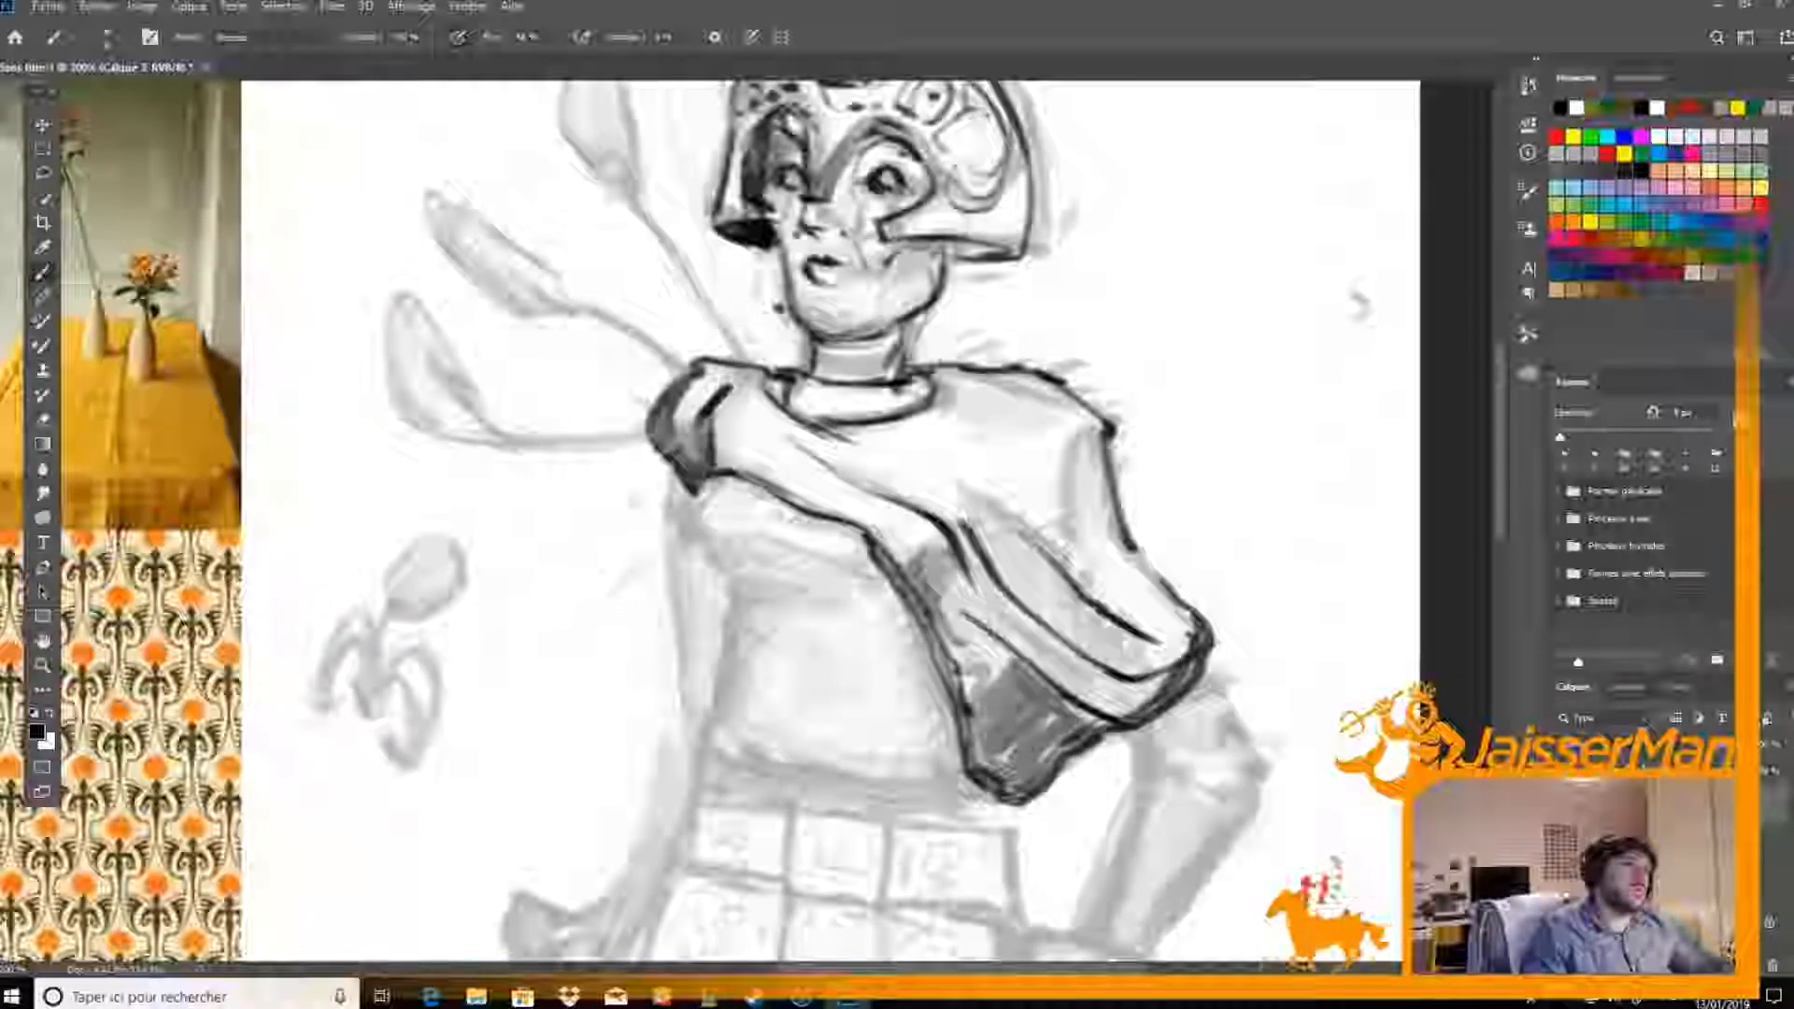
pyautogui.press('e')
pyautogui.moveTo(987, 721)
pyautogui.mouseDown()
pyautogui.moveTo(1013, 677)
pyautogui.moveTo(990, 711)
pyautogui.moveTo(1000, 760)
pyautogui.moveTo(977, 724)
pyautogui.mouseUp()
pyautogui.press('b')
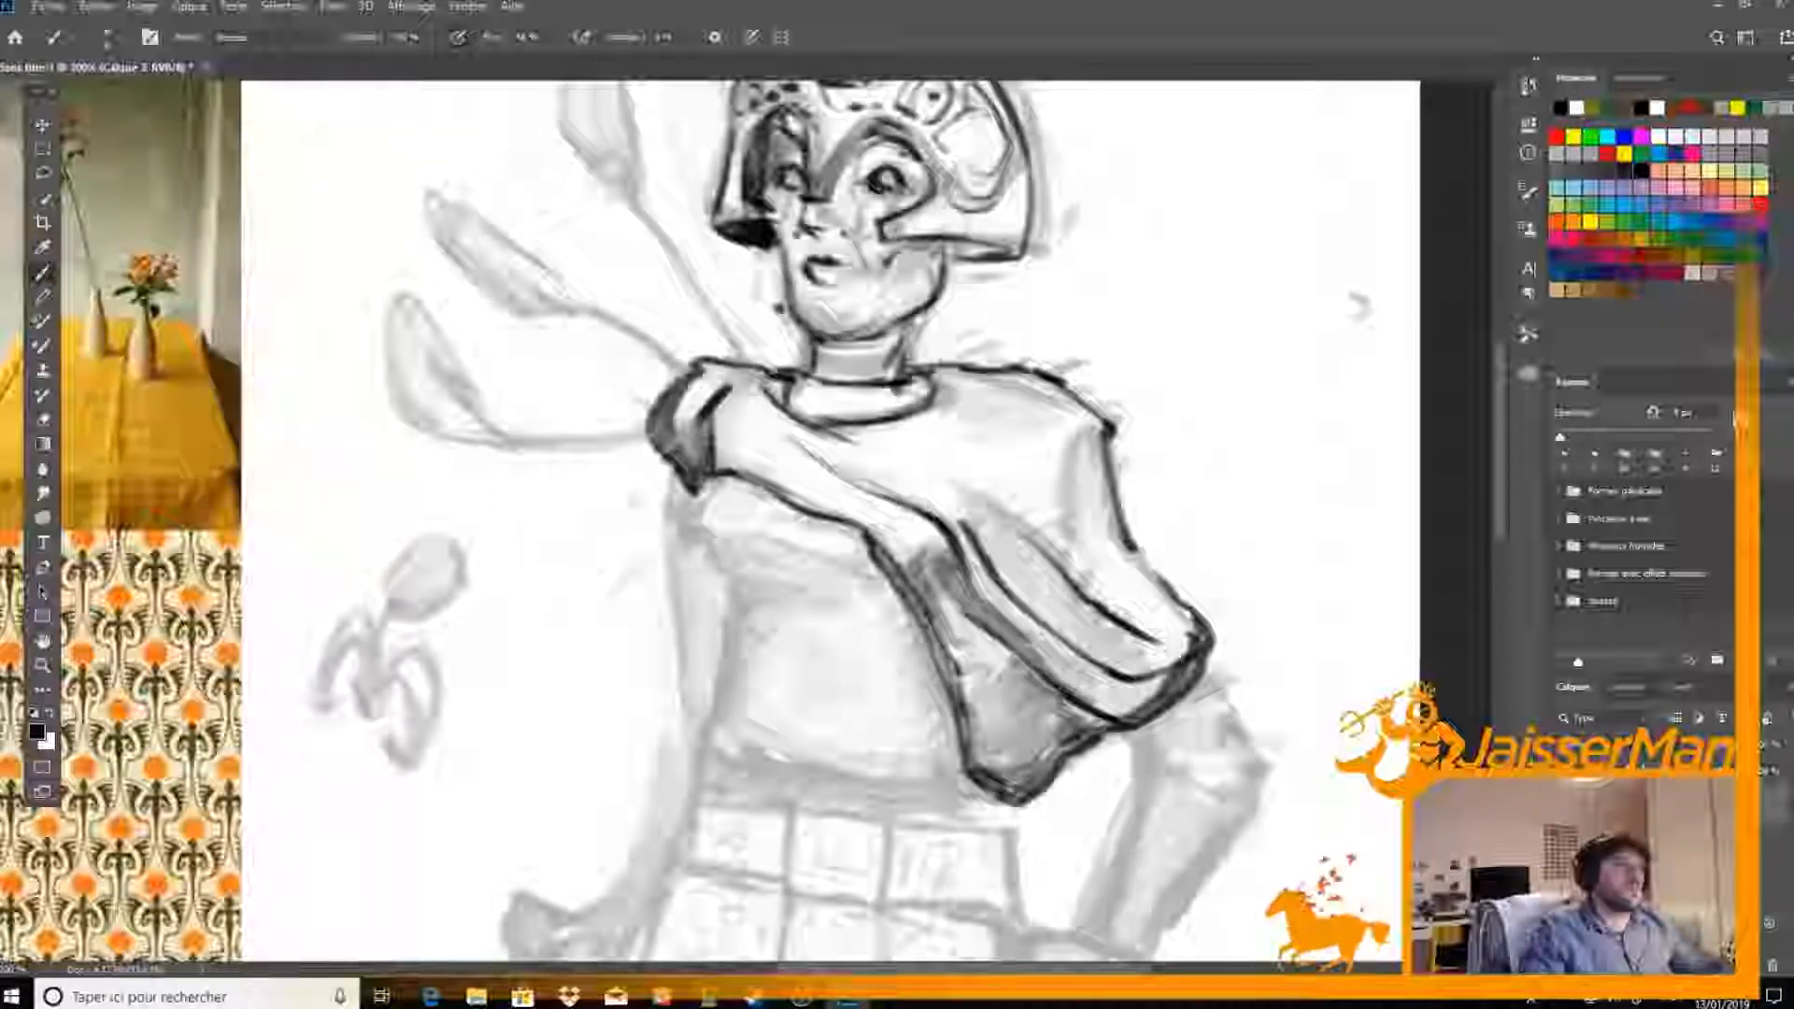
pyautogui.press('e')
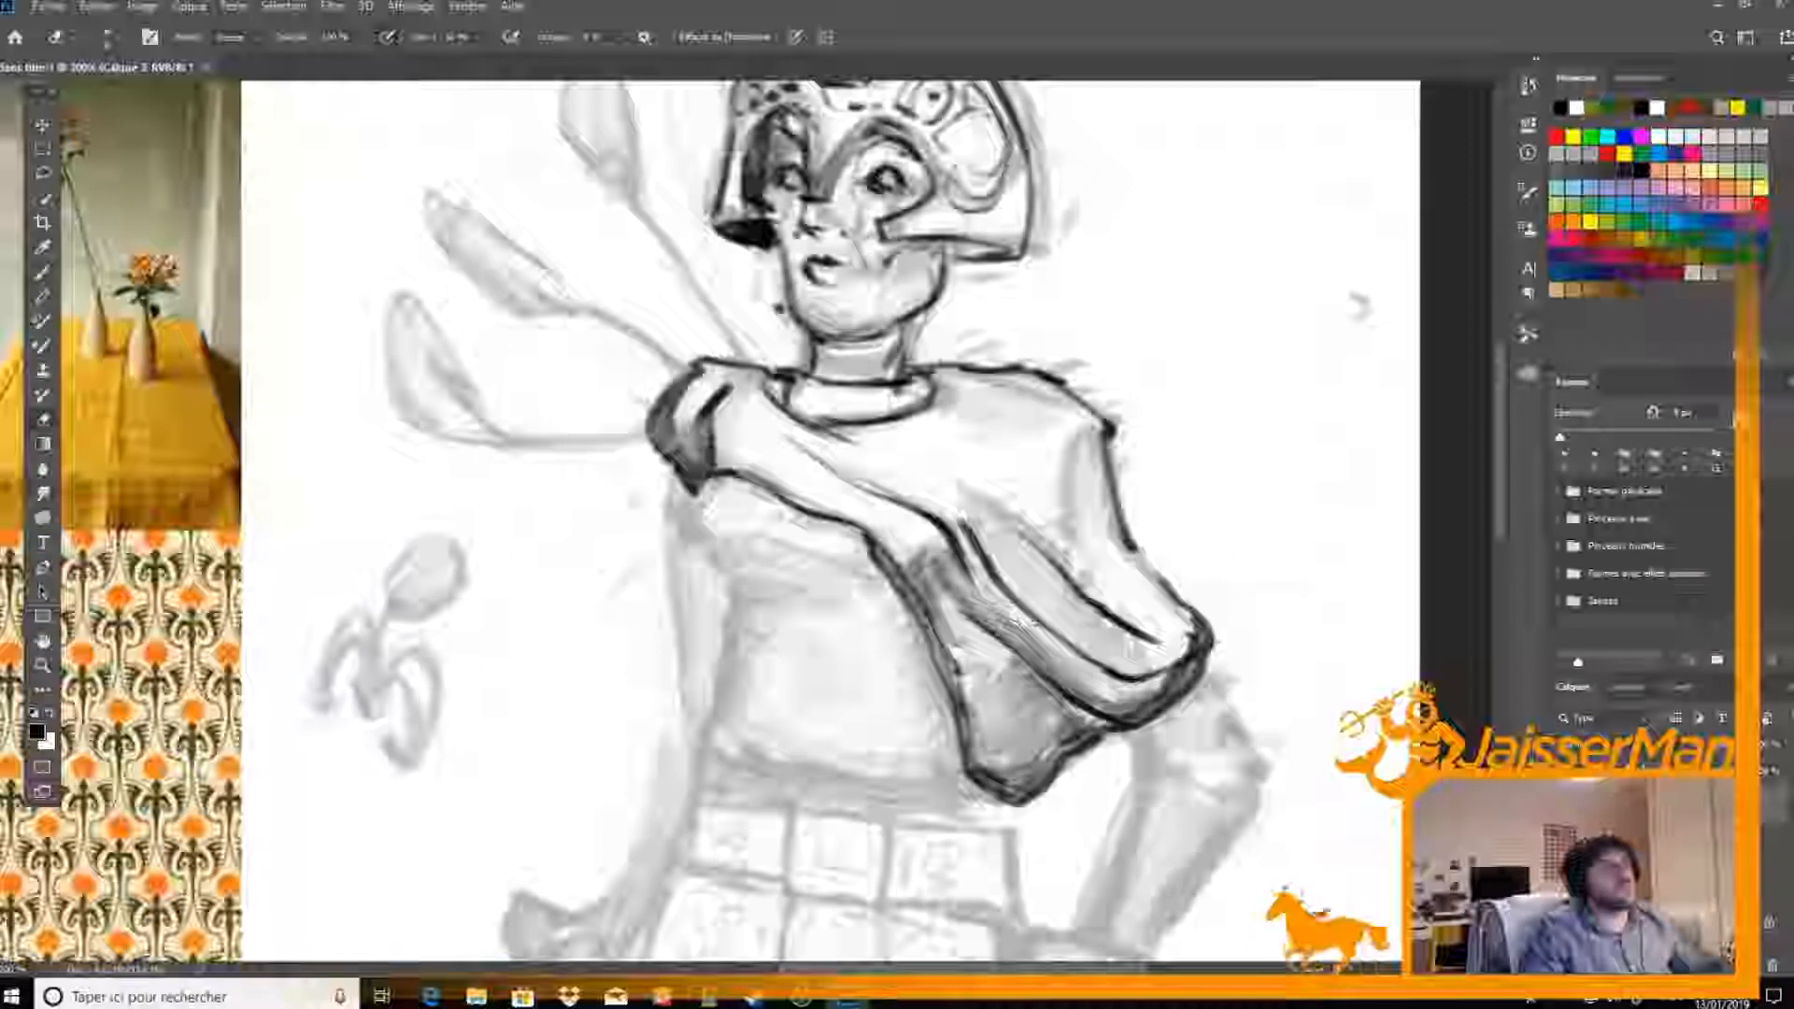
# Shade the middle fold of the drape in grey and soften both ends of the shadow with the eraser
pyautogui.press('b')
pyautogui.moveTo(972, 523)
pyautogui.mouseDown()
pyautogui.moveTo(996, 564)
pyautogui.moveTo(1019, 542)
pyautogui.moveTo(1035, 591)
pyautogui.moveTo(1125, 655)
pyautogui.mouseUp()
pyautogui.press('e')
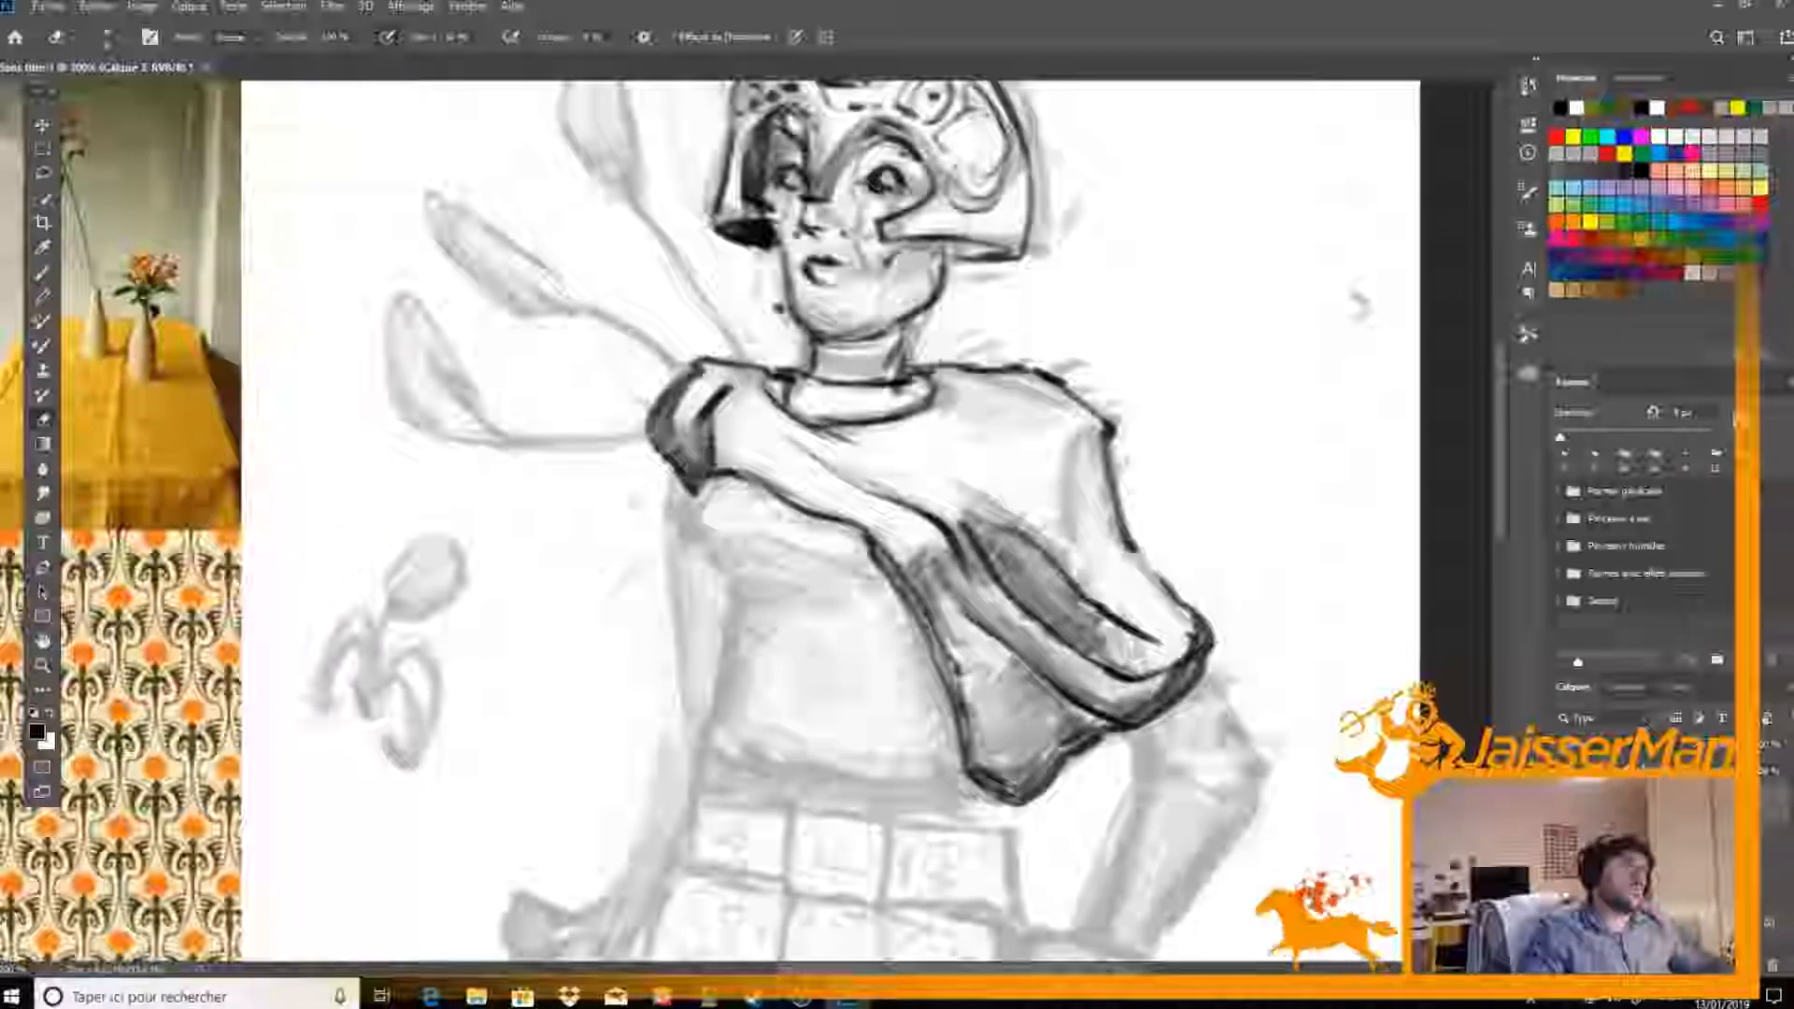
pyautogui.moveTo(952, 503); pyautogui.dragTo(989, 524)
pyautogui.moveTo(1074, 629); pyautogui.dragTo(1133, 665)
# Shade the drape's outer edge along the near arm and add a shadow with a fold below the near shoulder line
pyautogui.press('b')
pyautogui.moveTo(1108, 443)
pyautogui.mouseDown()
pyautogui.moveTo(1128, 600)
pyautogui.moveTo(1095, 535)
pyautogui.mouseUp()
pyautogui.moveTo(1146, 617)
pyautogui.mouseDown()
pyautogui.moveTo(1133, 581)
pyautogui.moveTo(1171, 636)
pyautogui.moveTo(1155, 648)
pyautogui.moveTo(1179, 637)
pyautogui.moveTo(1129, 606)
pyautogui.mouseUp()
pyautogui.press('e')
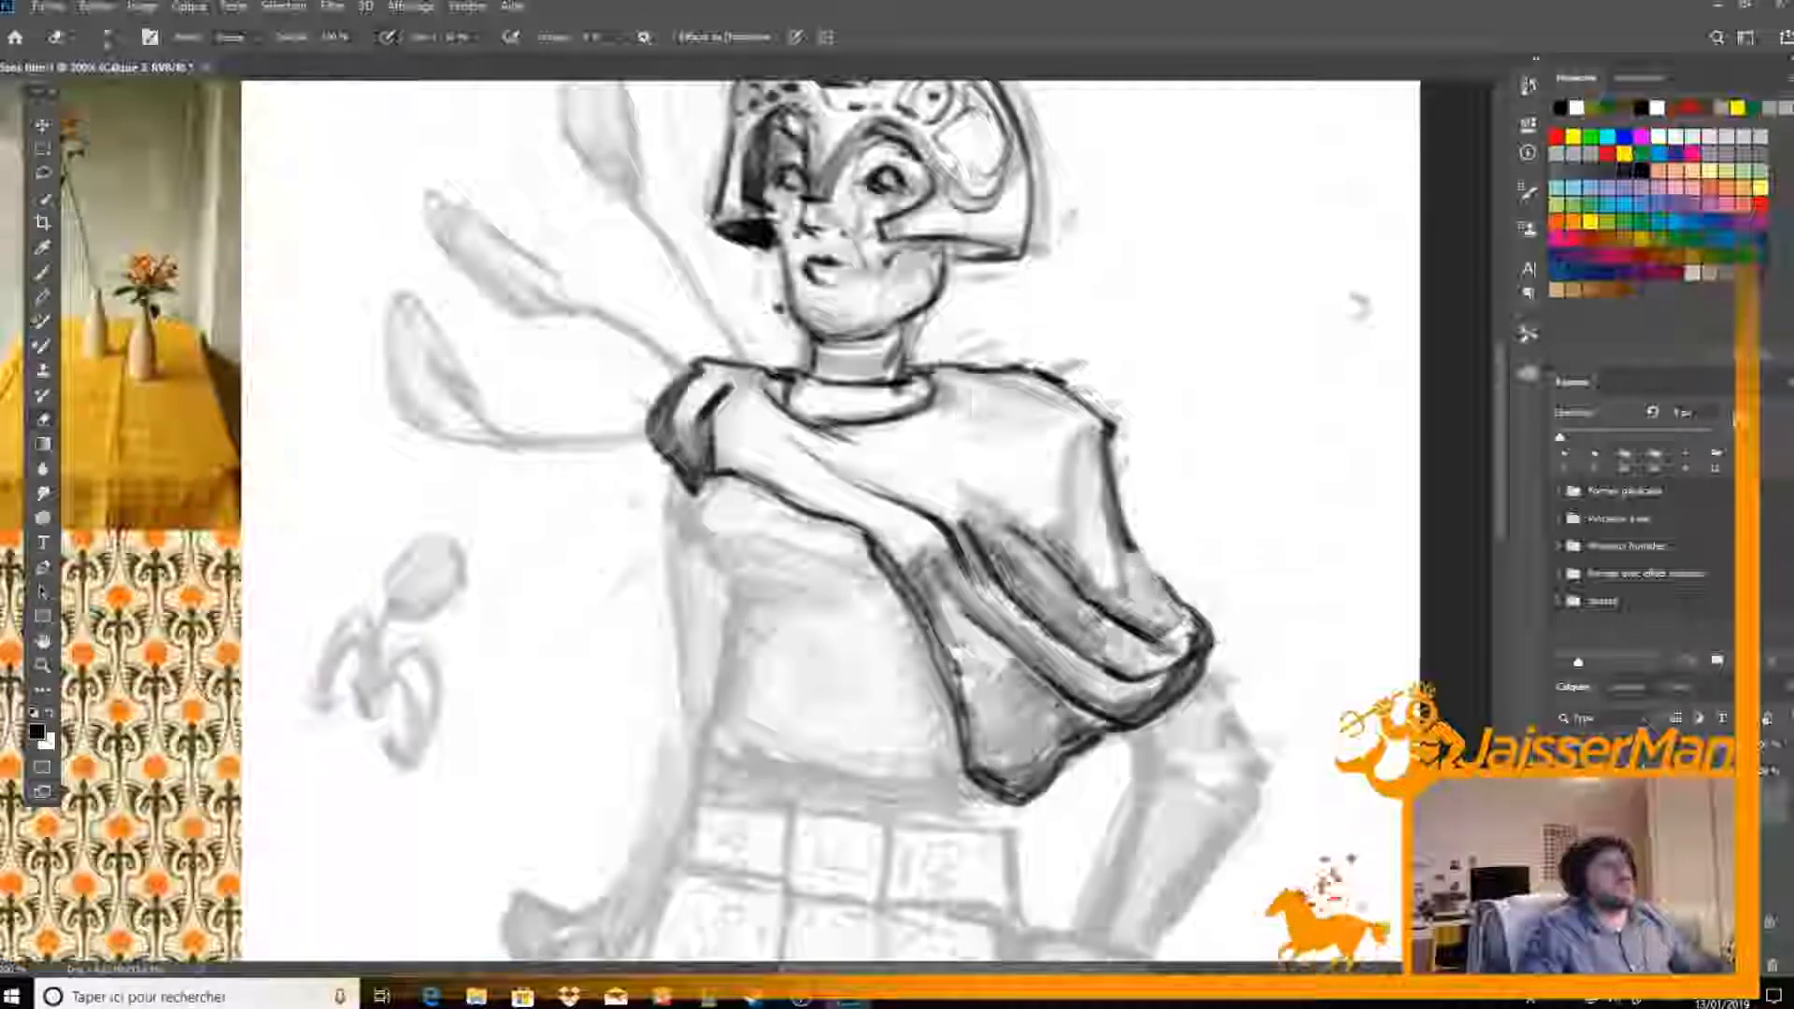
pyautogui.press('b')
pyautogui.moveTo(937, 378)
pyautogui.mouseDown()
pyautogui.moveTo(1067, 394)
pyautogui.moveTo(961, 392)
pyautogui.moveTo(1039, 424)
pyautogui.moveTo(965, 391)
pyautogui.moveTo(1054, 410)
pyautogui.moveTo(1003, 381)
pyautogui.mouseUp()
pyautogui.press('e')
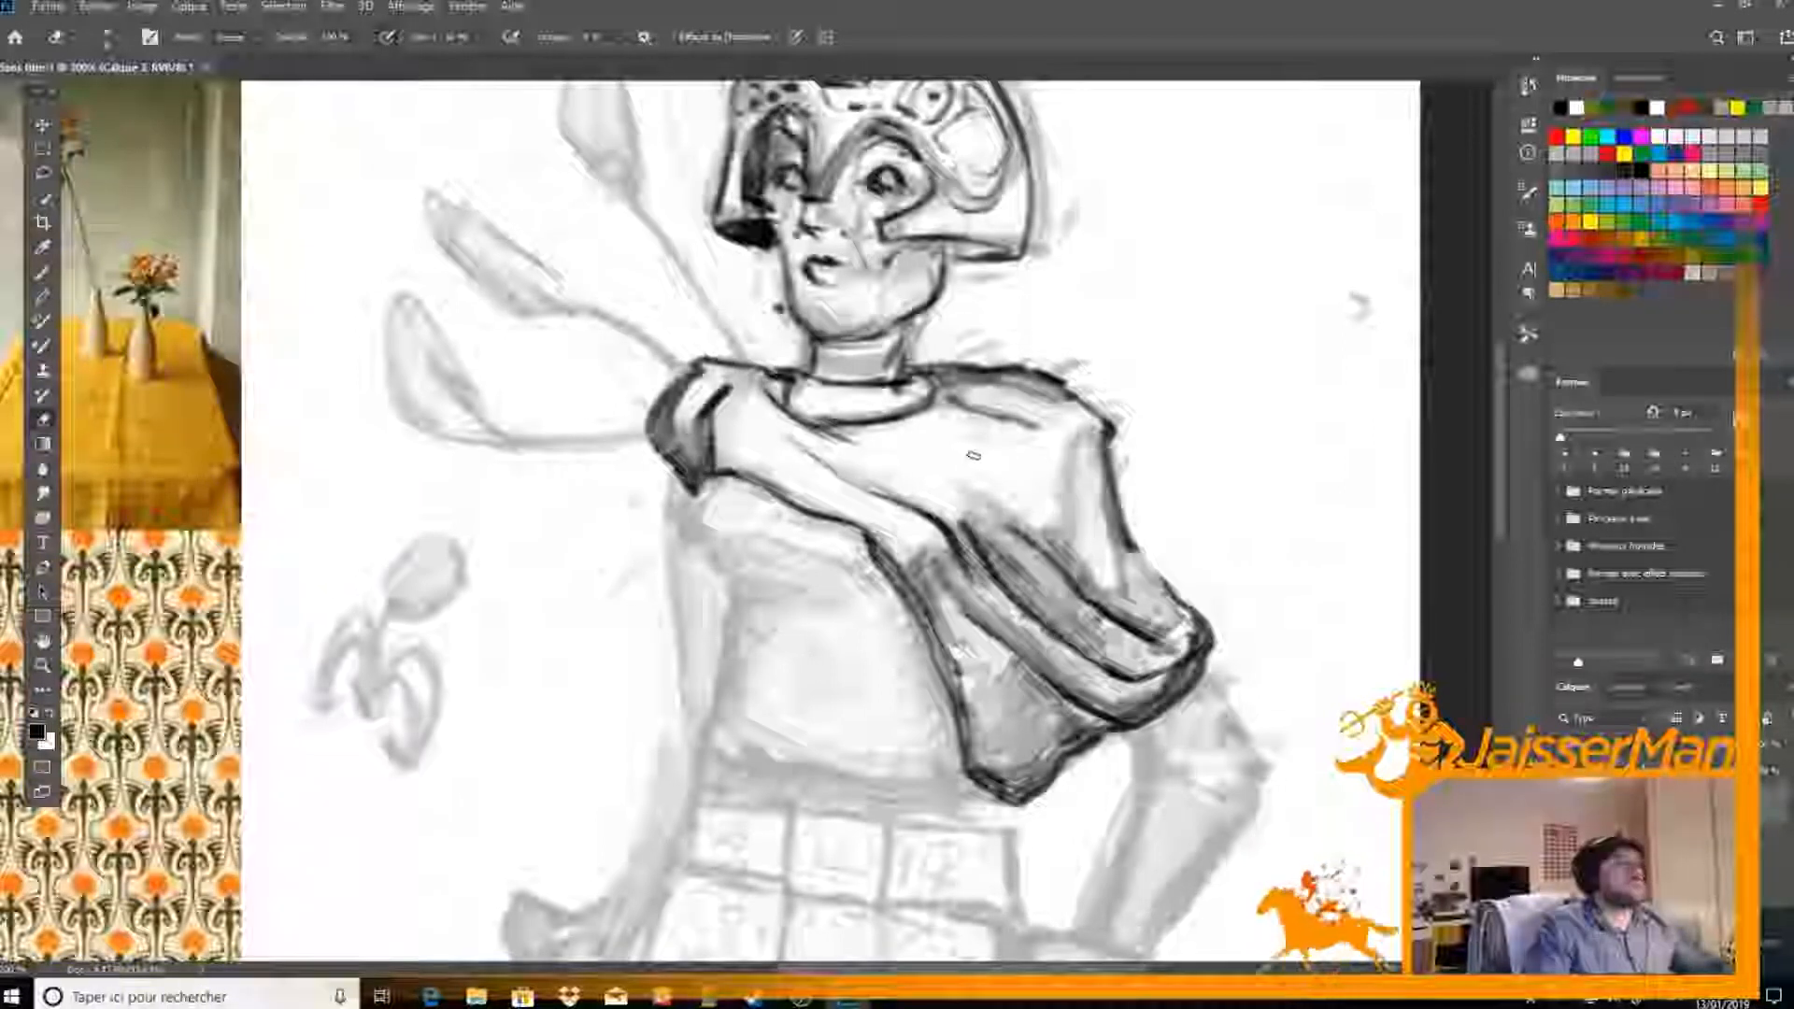
# Ink the far side and bottom hem of the torso, and add short fold lines under the chest
pyautogui.hotkey('ctrl', '-')
pyautogui.hotkey('ctrl', '+')
pyautogui.press('b')
pyautogui.moveTo(702, 460)
pyautogui.mouseDown()
pyautogui.moveTo(716, 322)
pyautogui.moveTo(711, 389)
pyautogui.moveTo(748, 565)
pyautogui.mouseUp()
pyautogui.moveTo(745, 481)
pyautogui.mouseDown()
pyautogui.moveTo(733, 617)
pyautogui.moveTo(822, 651)
pyautogui.moveTo(929, 654)
pyautogui.mouseUp()
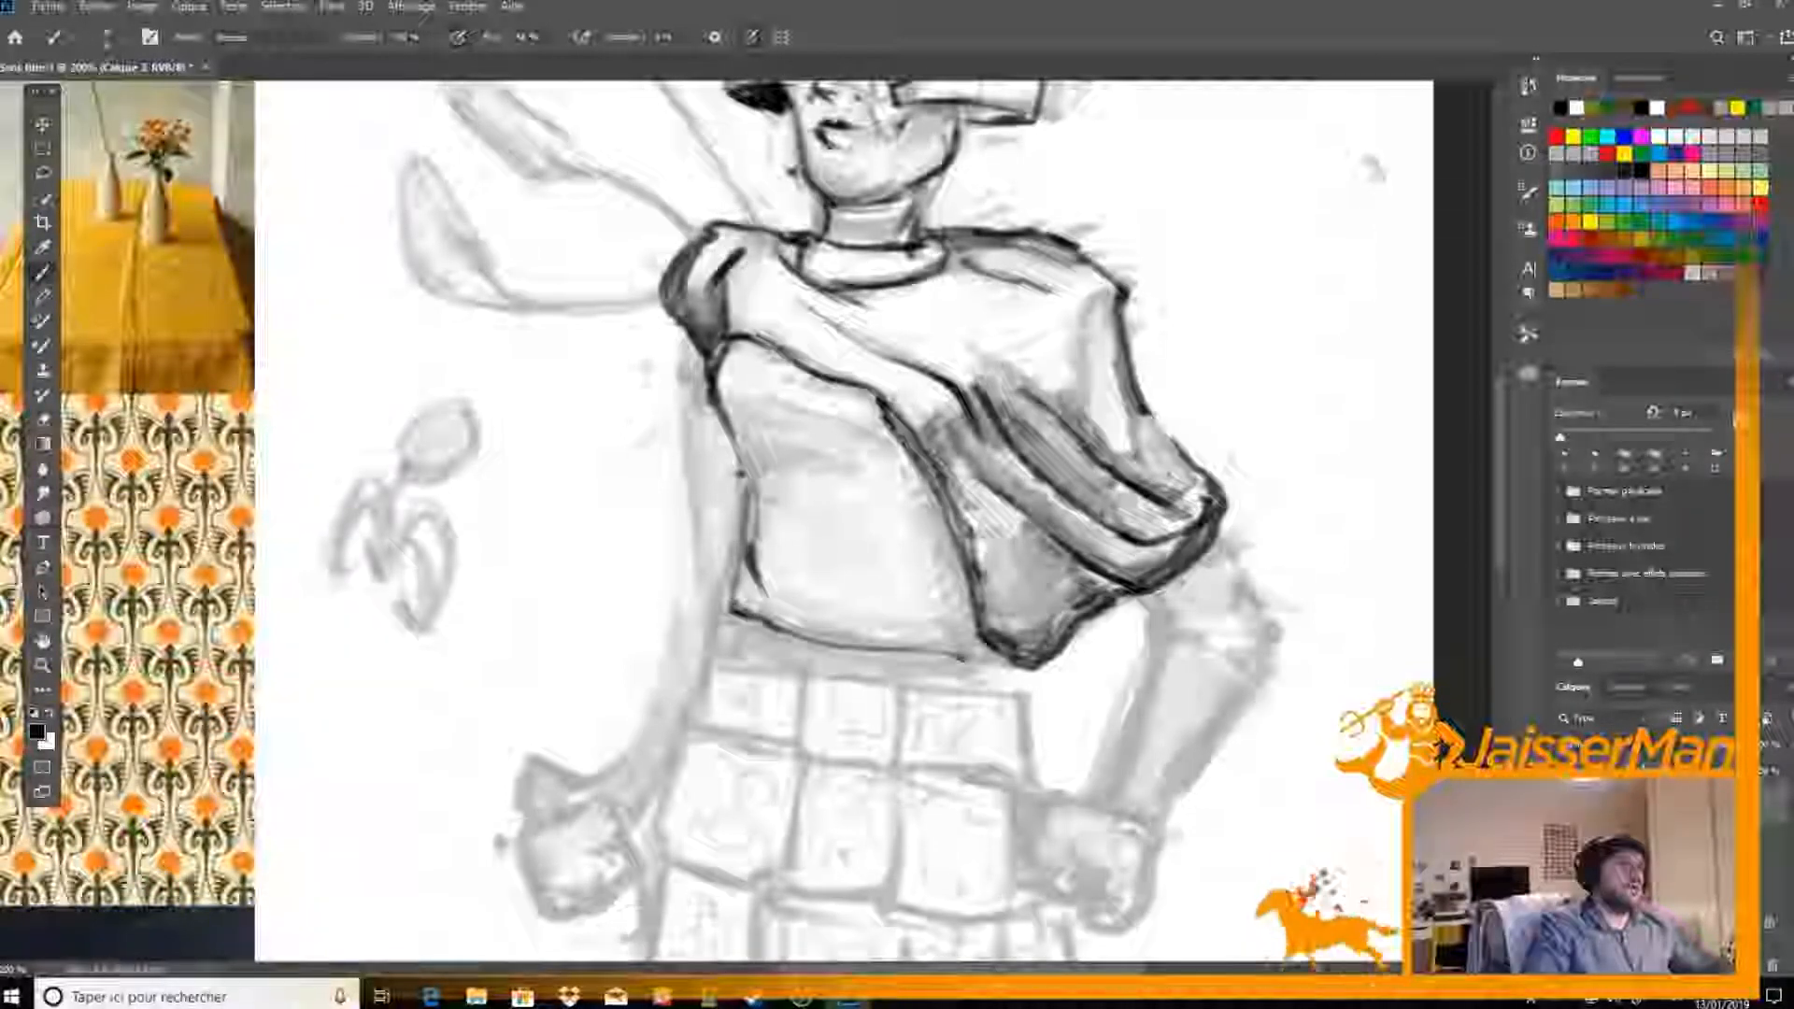
pyautogui.moveTo(779, 437)
pyautogui.mouseDown()
pyautogui.moveTo(850, 436)
pyautogui.moveTo(920, 468)
pyautogui.moveTo(818, 463)
pyautogui.moveTo(886, 444)
pyautogui.mouseUp()
pyautogui.moveTo(904, 456); pyautogui.dragTo(931, 504)
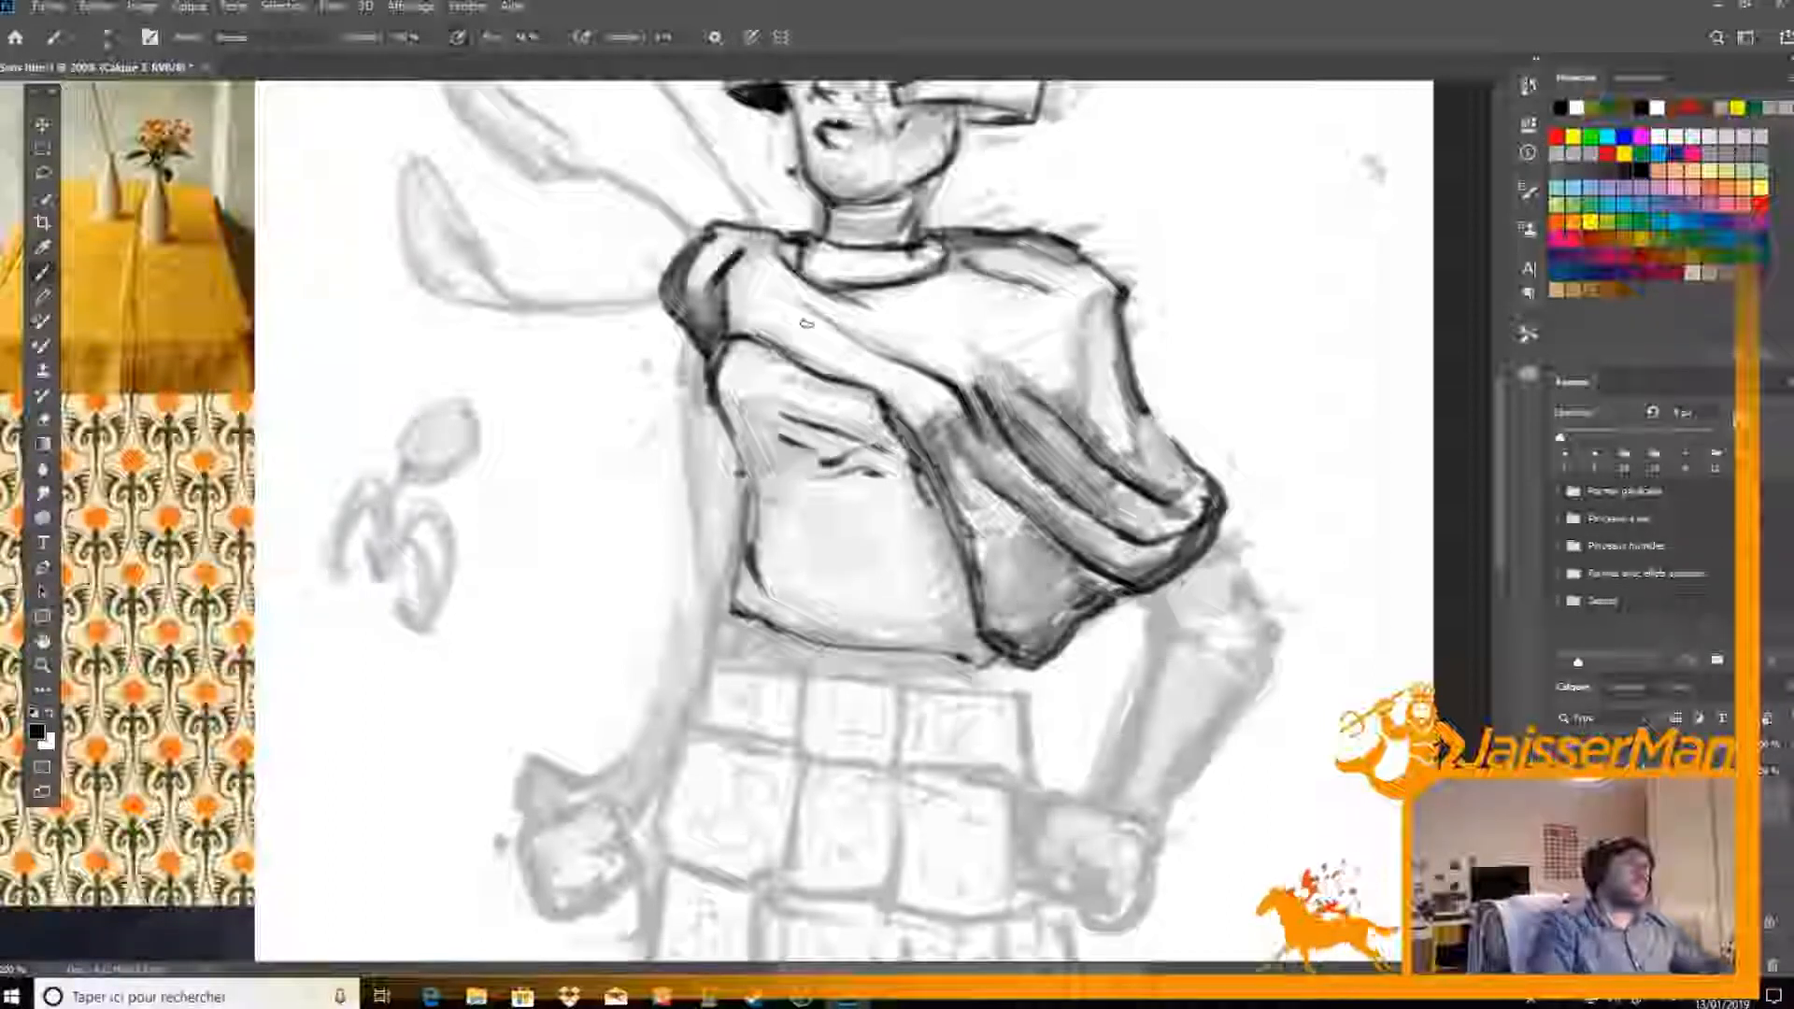
# Shade the torso under the chest and beside the drape, softening the edges of the shadows with the eraser
pyautogui.moveTo(728, 400)
pyautogui.mouseDown()
pyautogui.moveTo(742, 430)
pyautogui.moveTo(770, 396)
pyautogui.moveTo(755, 447)
pyautogui.moveTo(777, 459)
pyautogui.moveTo(802, 447)
pyautogui.moveTo(934, 500)
pyautogui.moveTo(962, 575)
pyautogui.moveTo(963, 640)
pyautogui.moveTo(811, 635)
pyautogui.mouseUp()
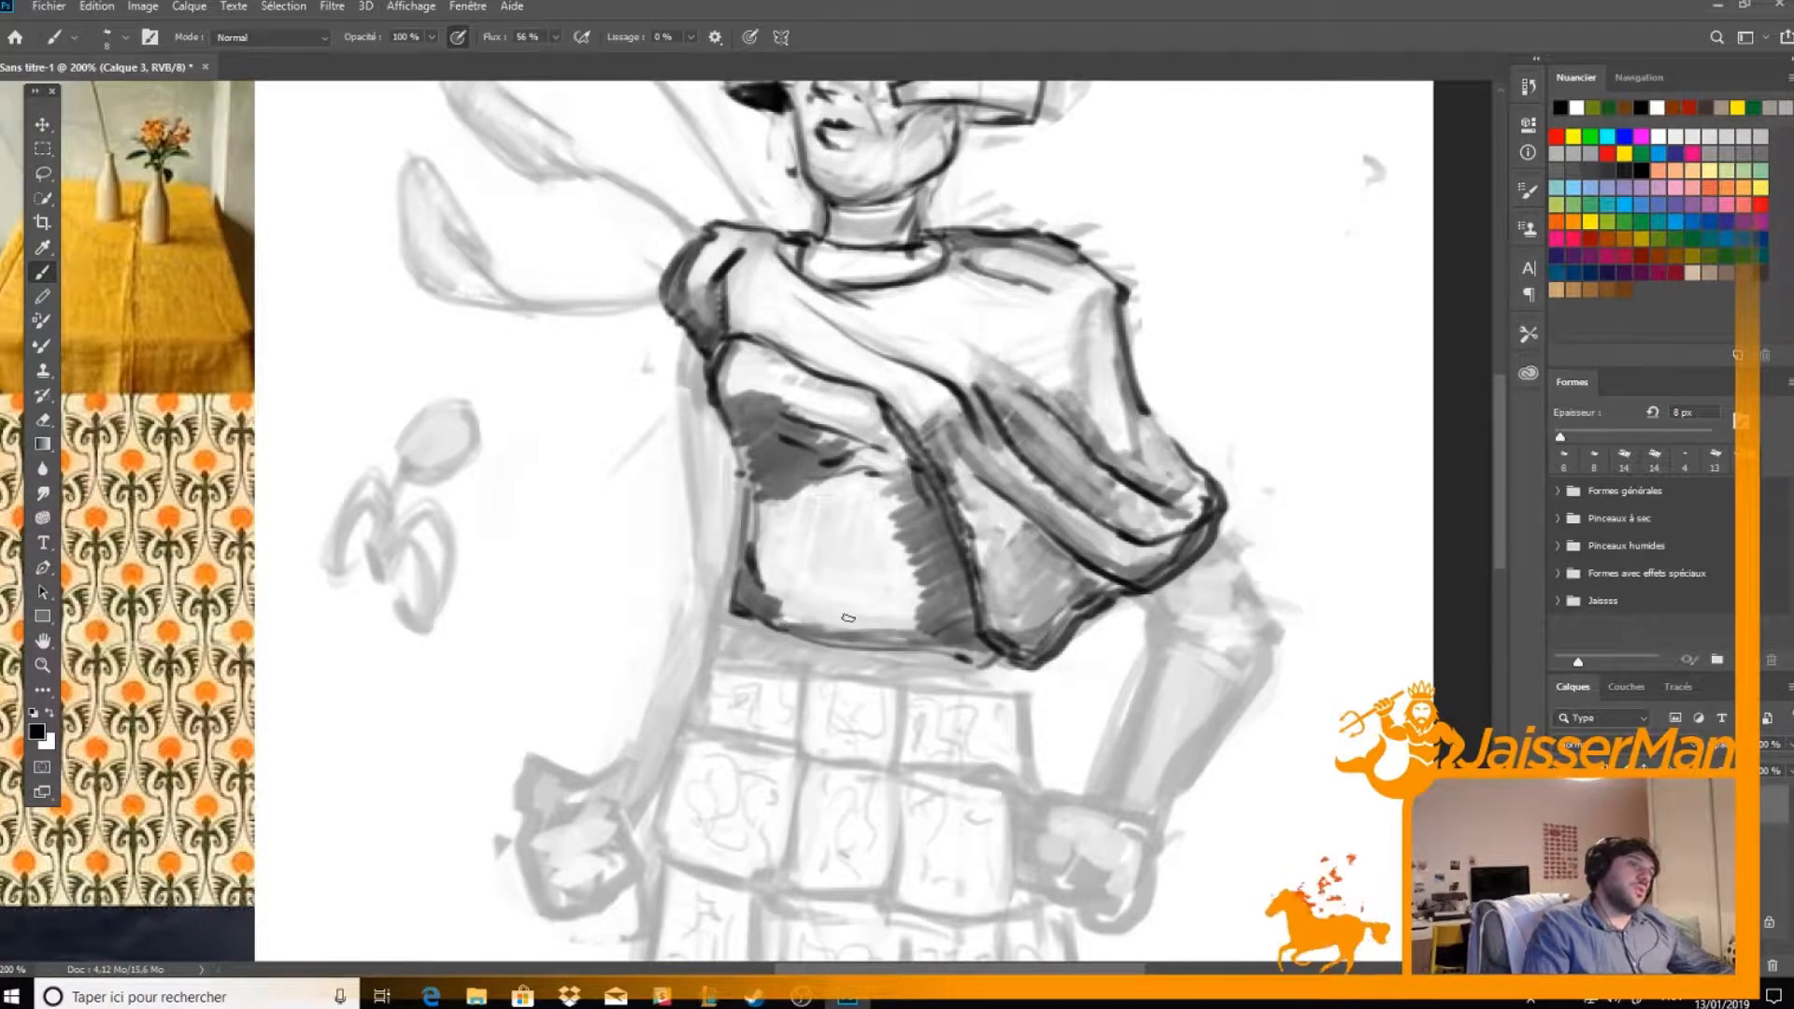
pyautogui.press('e')
pyautogui.moveTo(897, 548)
pyautogui.mouseDown()
pyautogui.moveTo(895, 509)
pyautogui.moveTo(925, 587)
pyautogui.mouseUp()
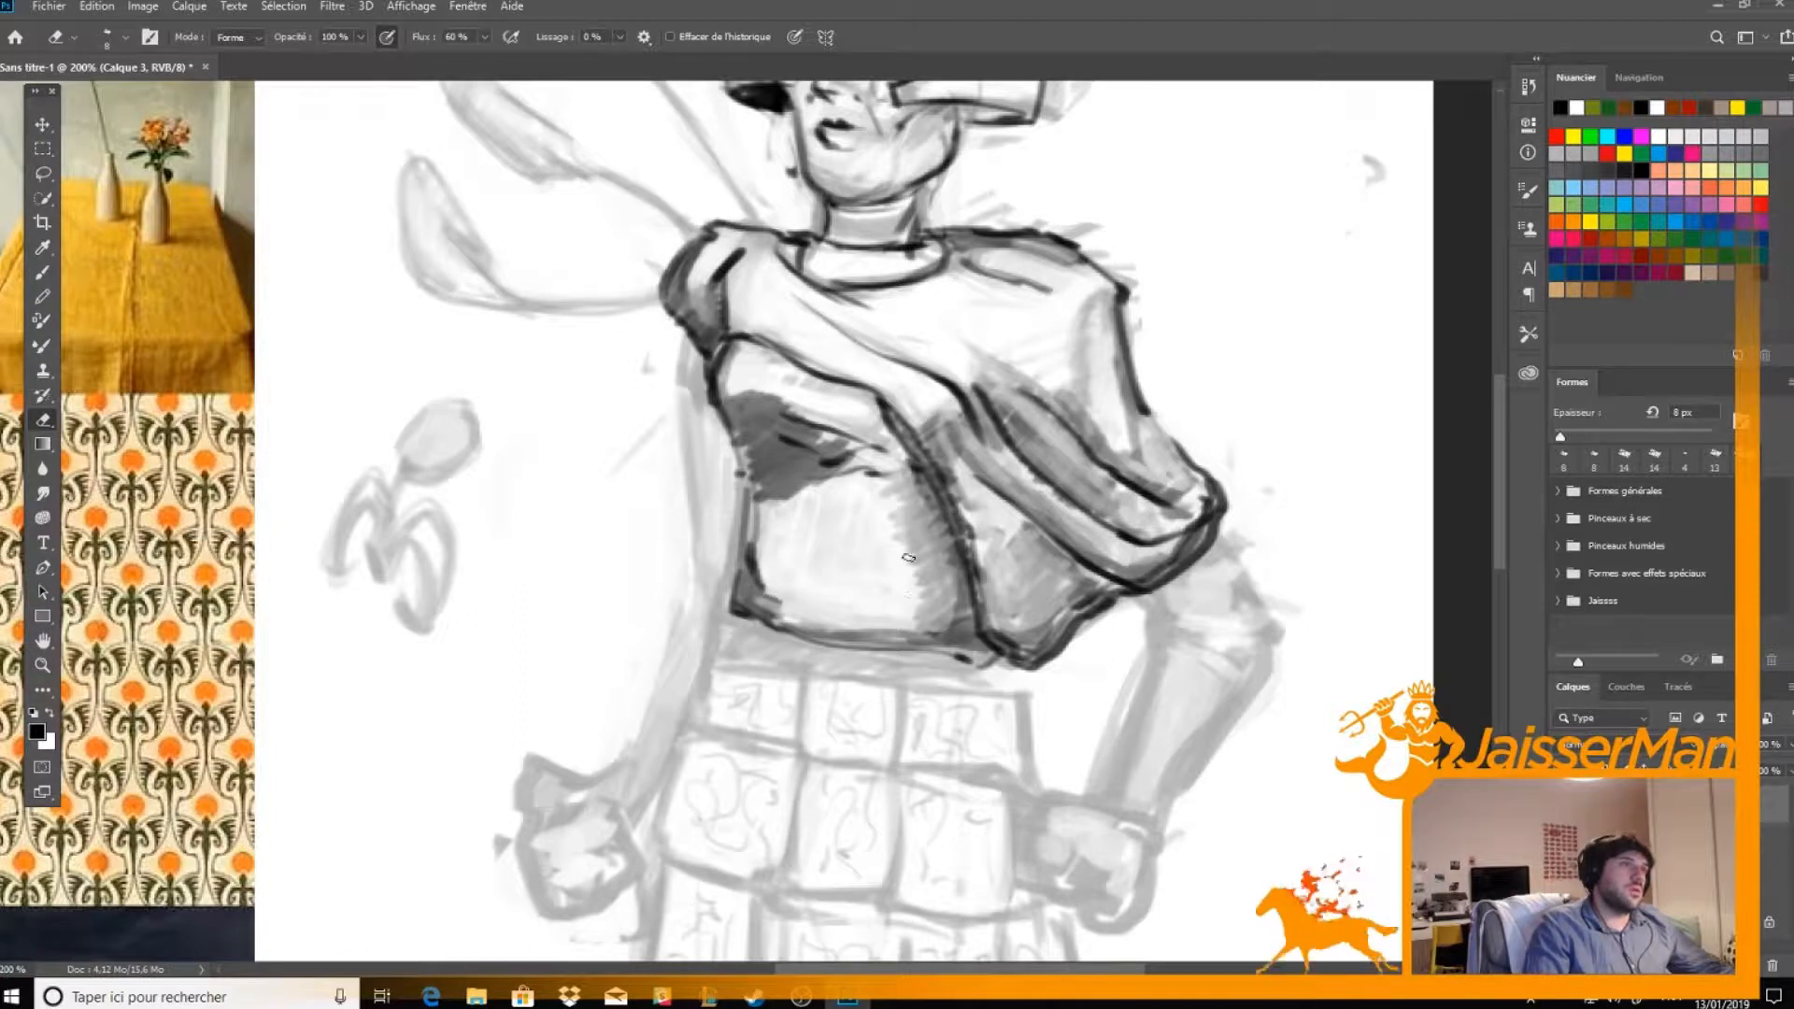
pyautogui.moveTo(909, 521); pyautogui.dragTo(938, 574)
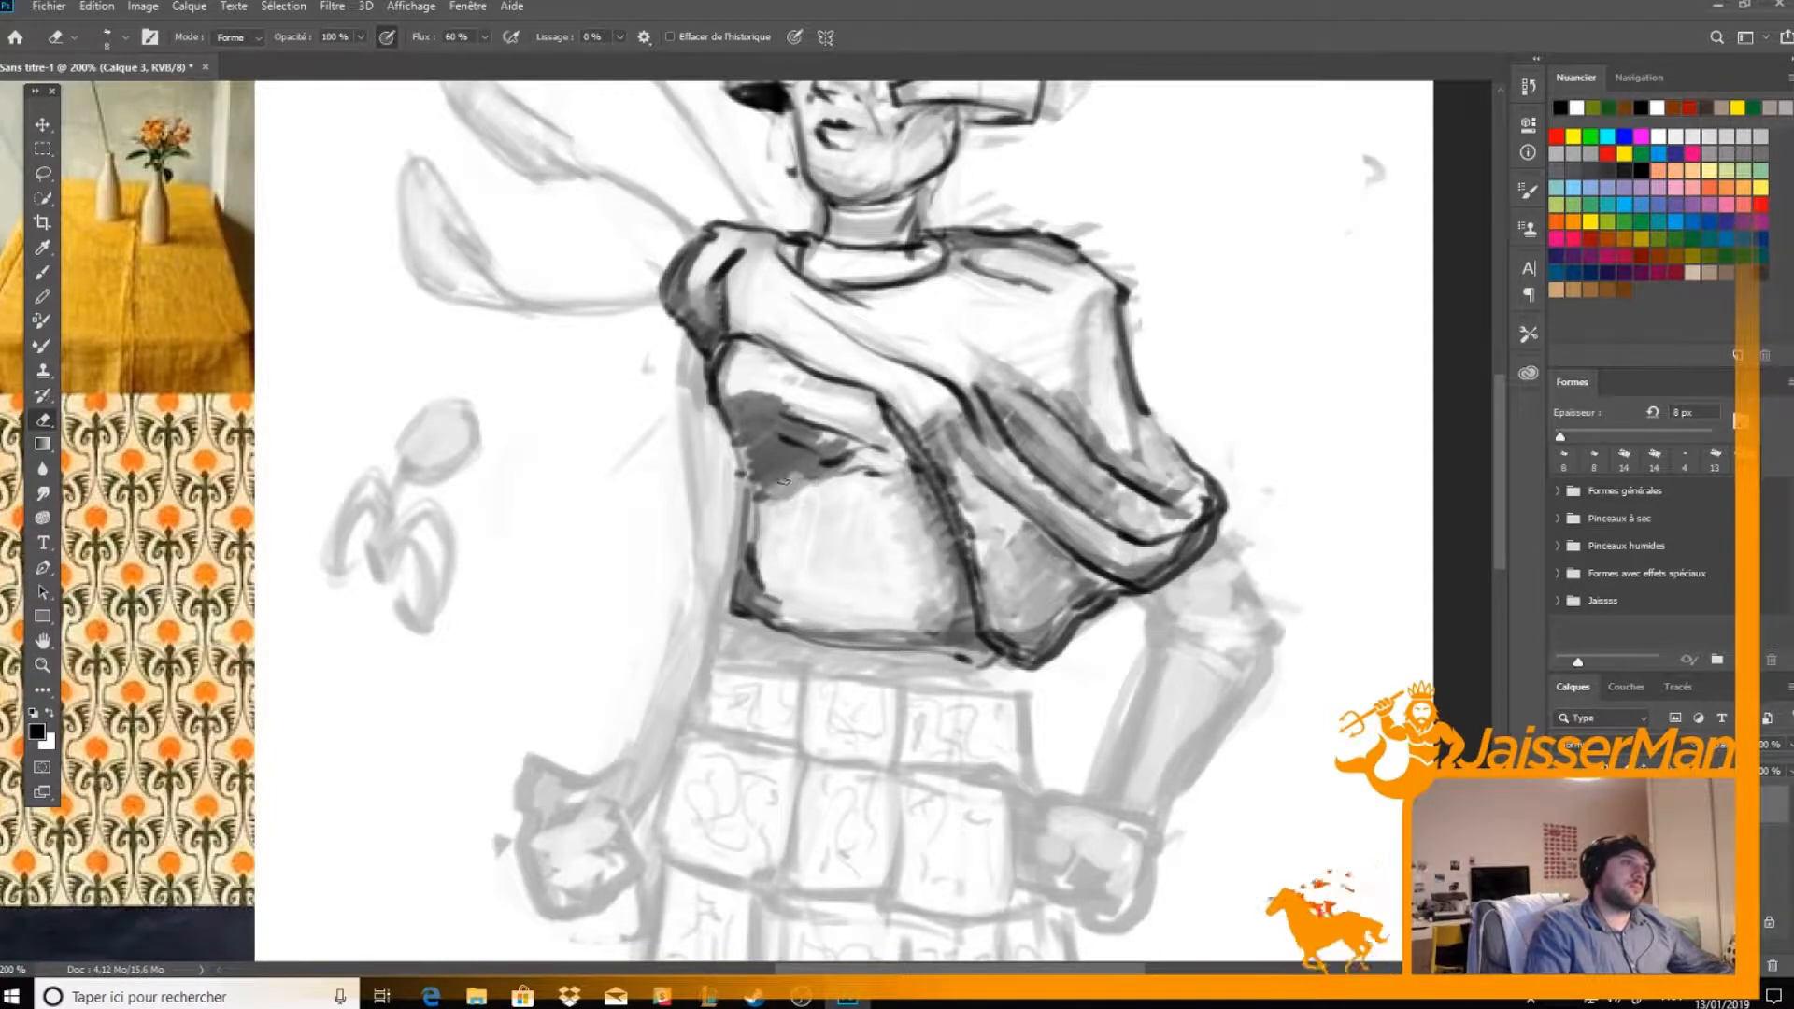
pyautogui.press('b')
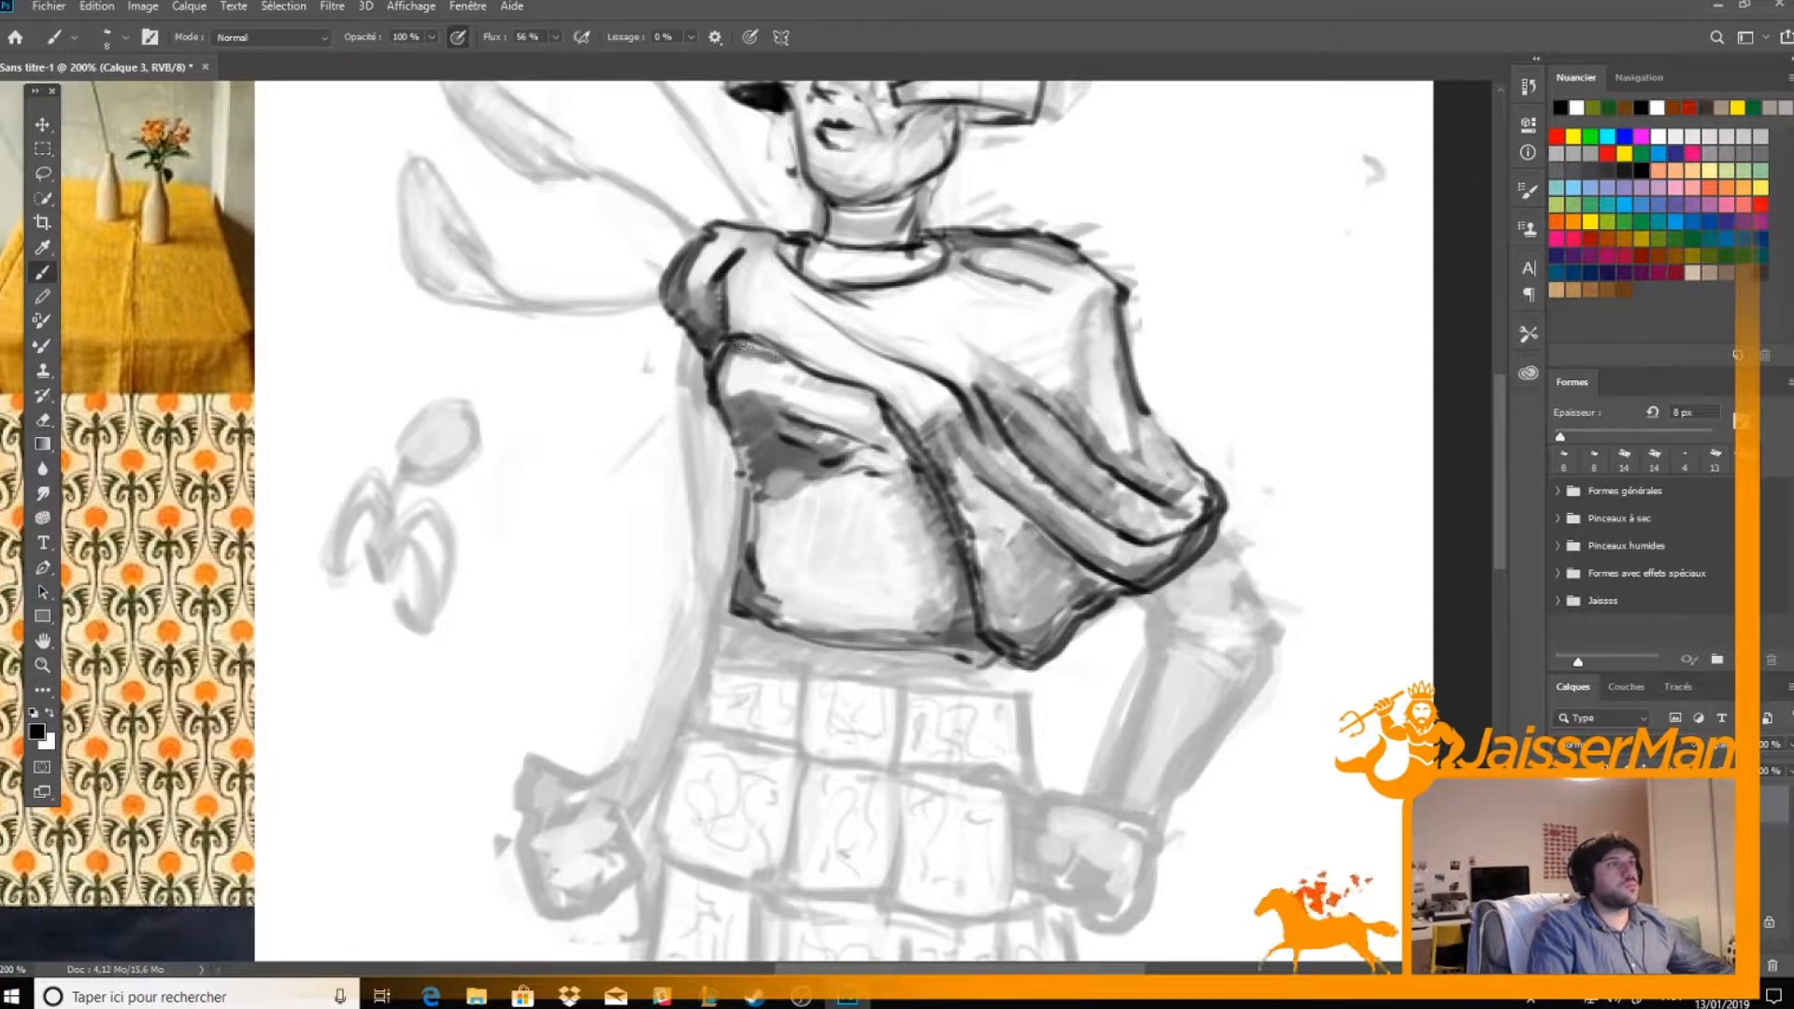
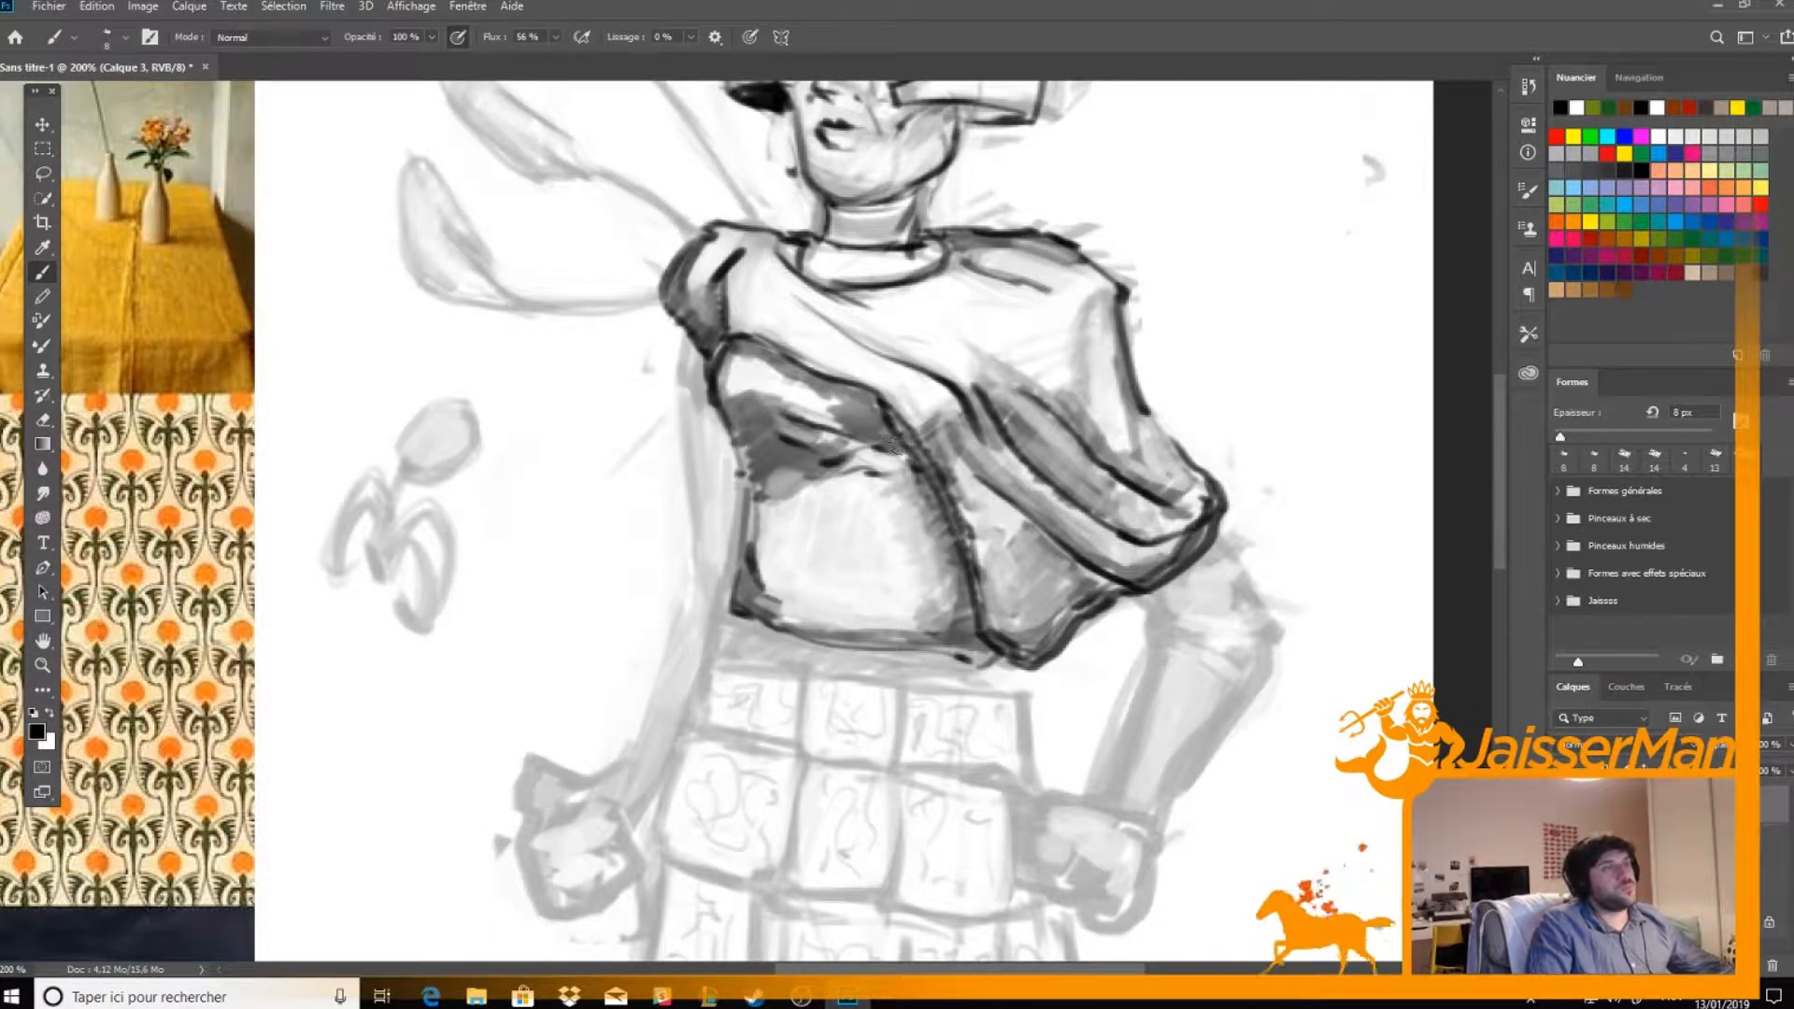
pyautogui.press('e')
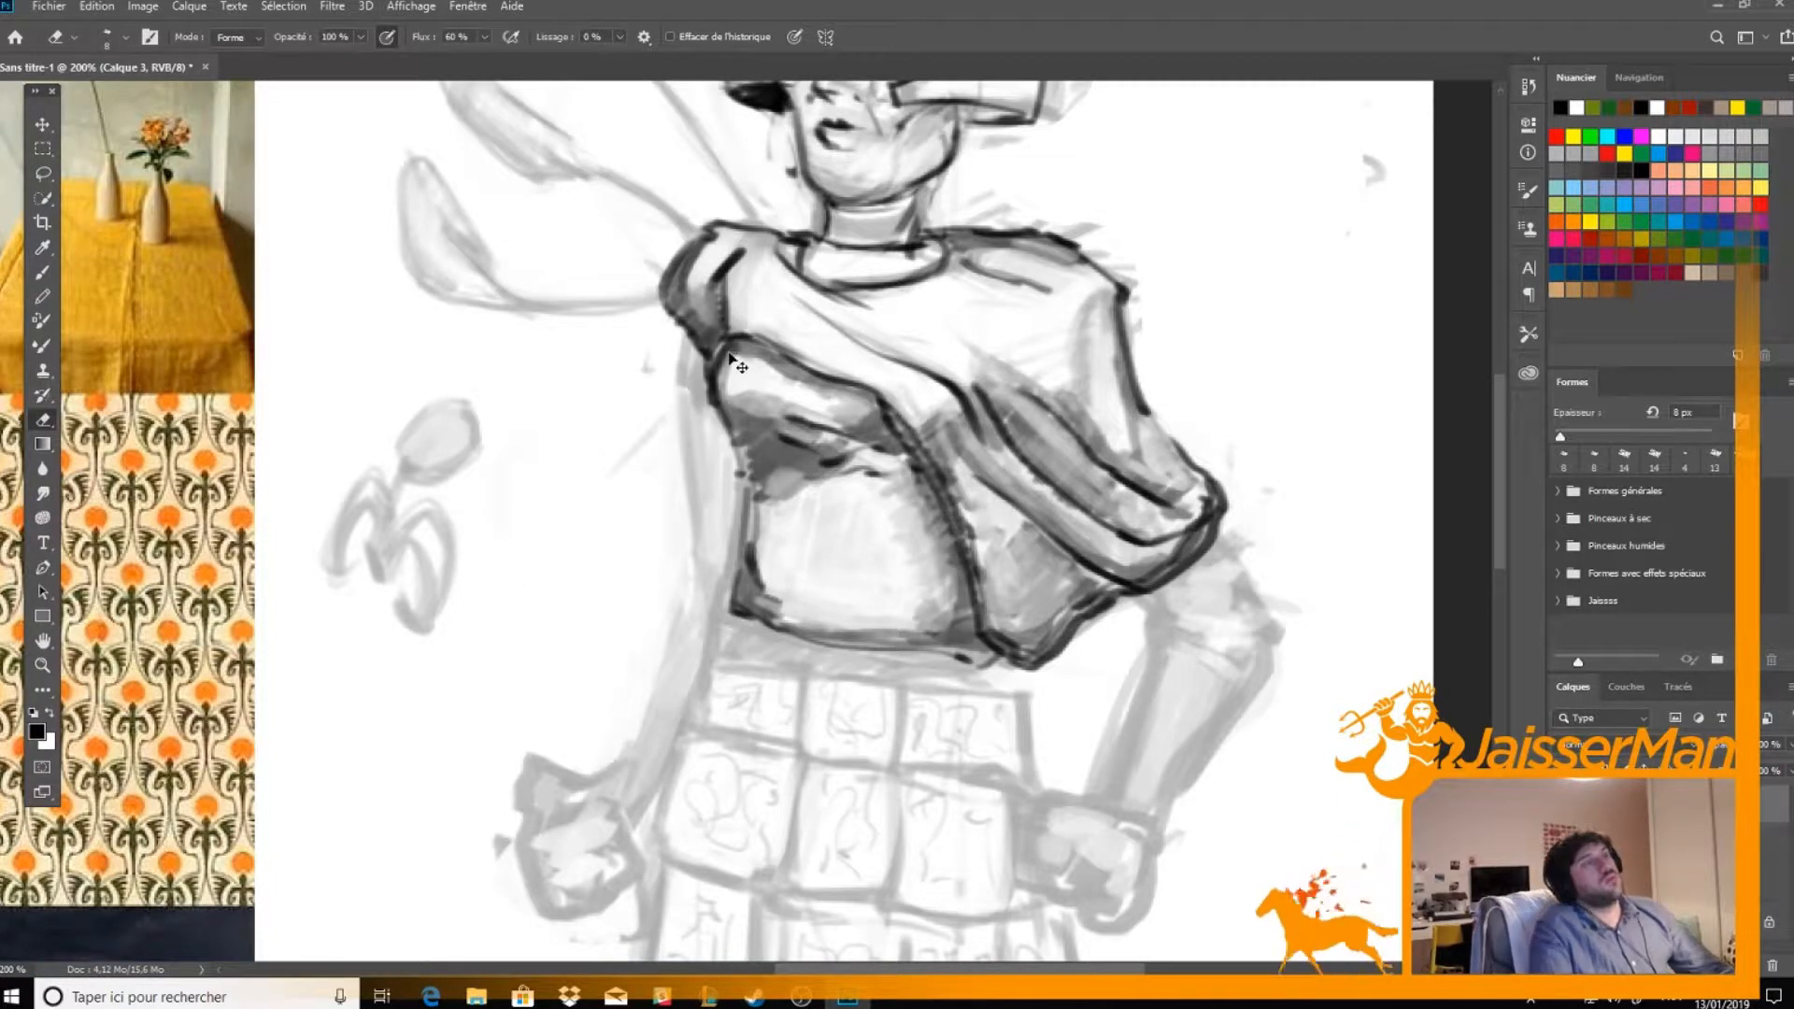
pyautogui.hotkey('ctrl', '-')
pyautogui.moveTo(728, 352); pyautogui.dragTo(768, 285)
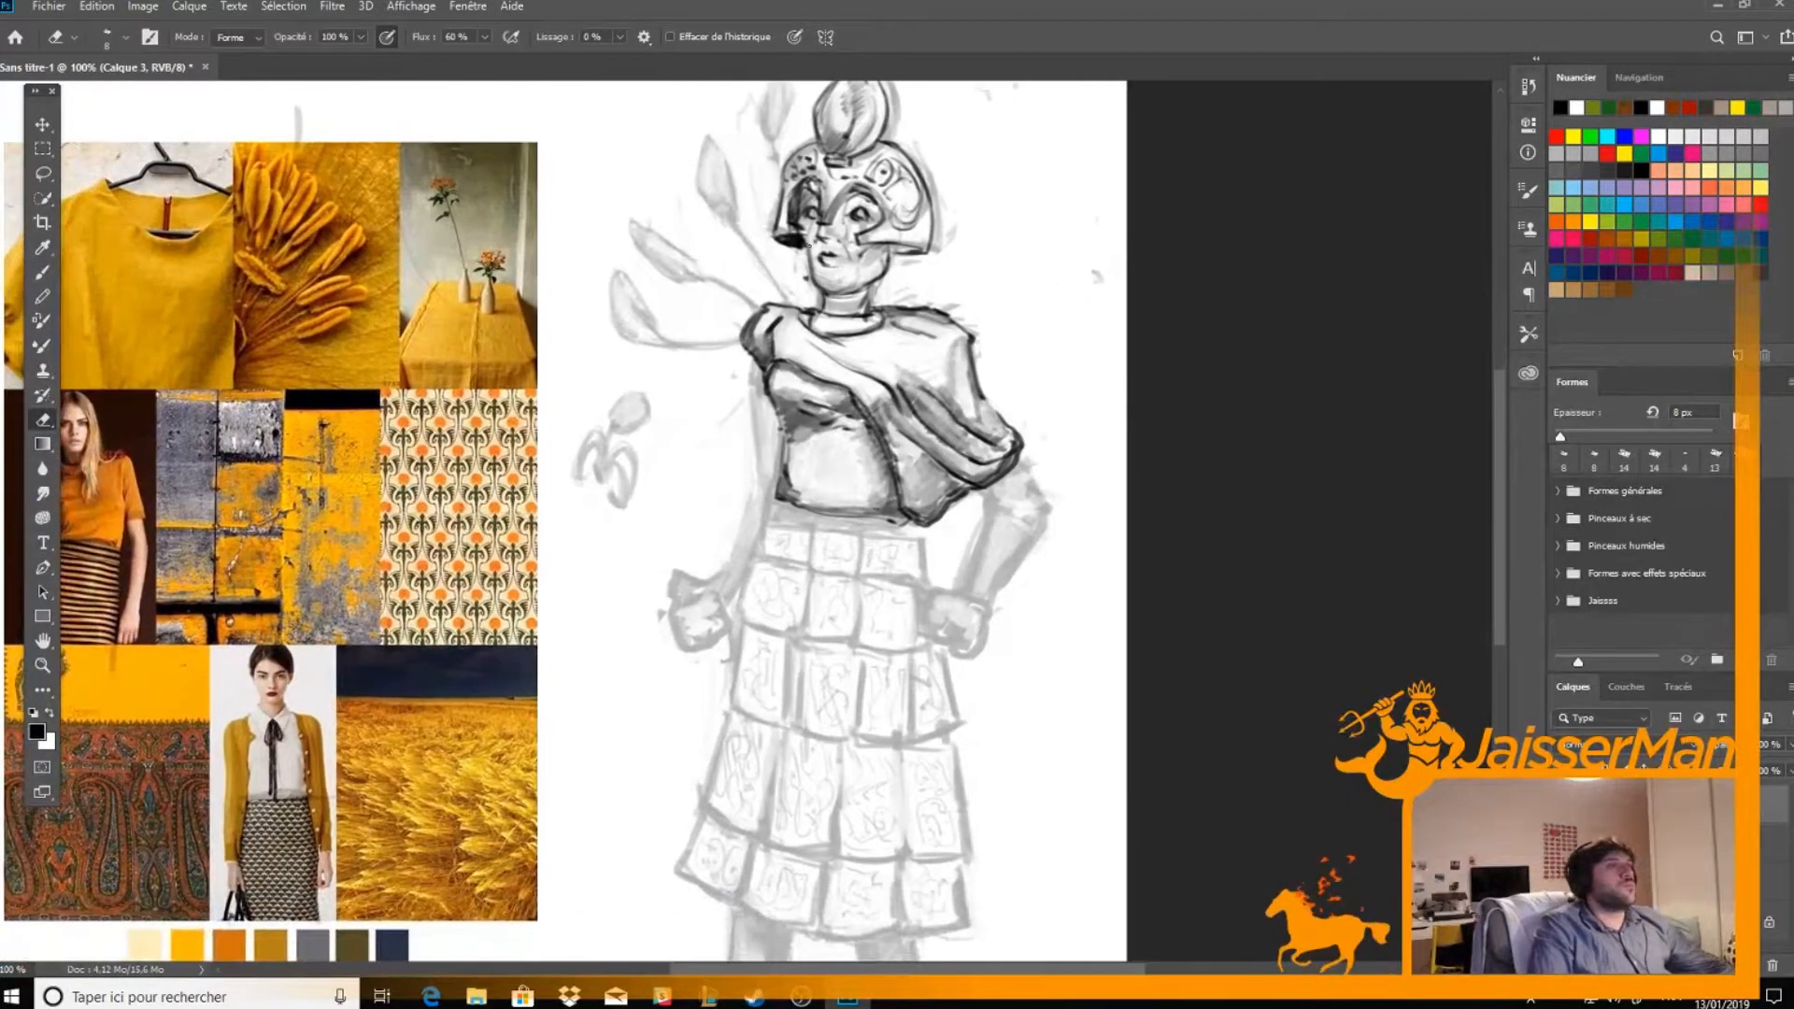
pyautogui.press('b')
pyautogui.press('e')
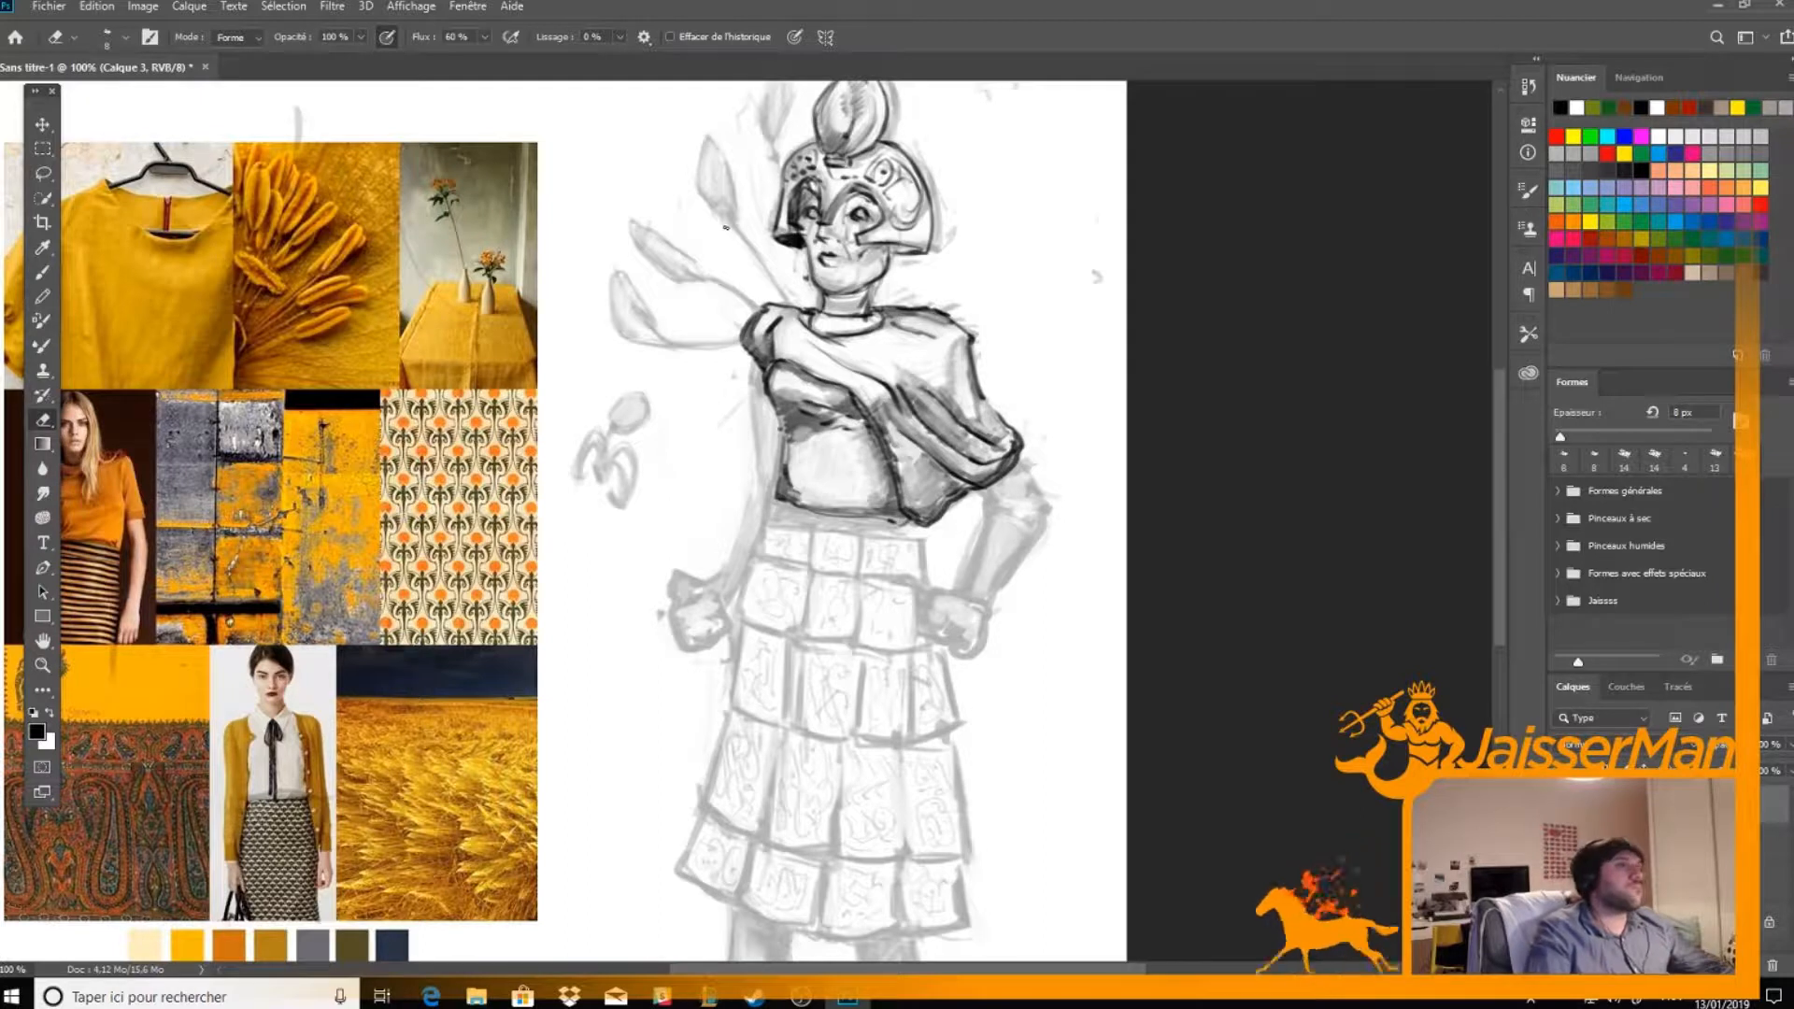
# Ink the second-lowest plume beside the far shoulder as a pointed bud, with its stem running down to the shoulder
pyautogui.moveTo(816, 314); pyautogui.dragTo(834, 454)
pyautogui.hotkey('ctrl', '+')
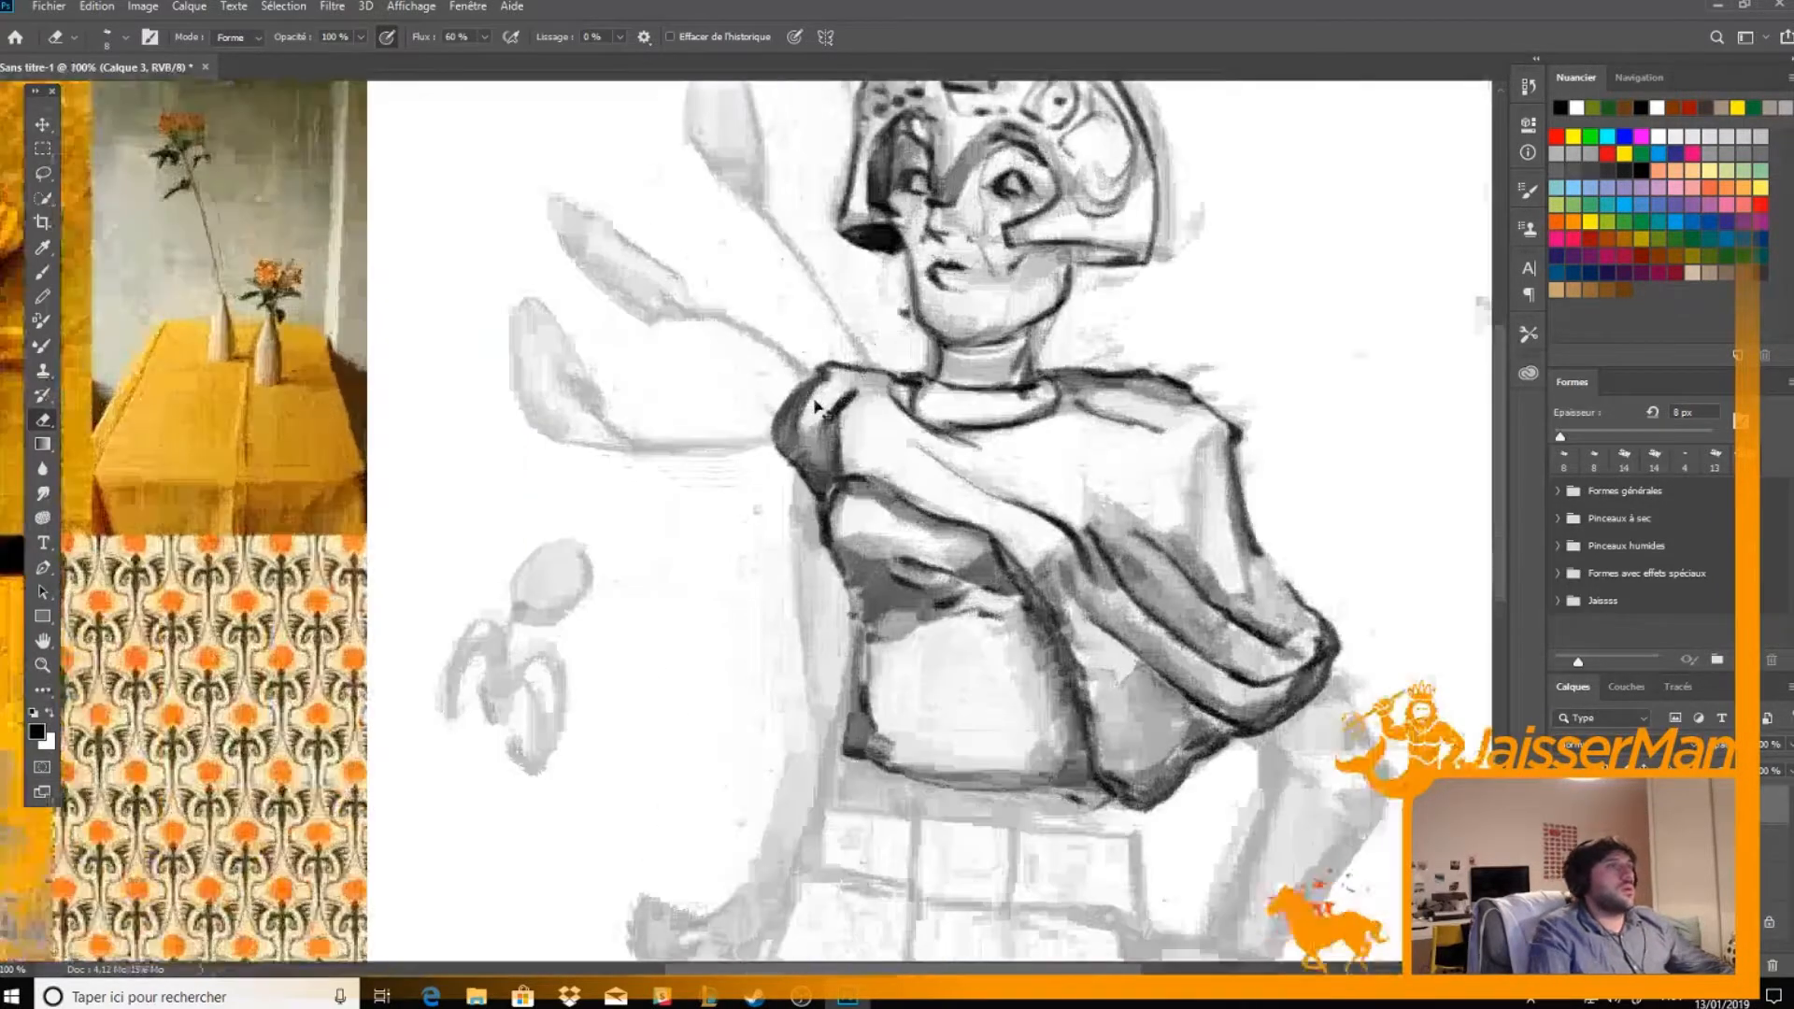
pyautogui.moveTo(738, 256); pyautogui.dragTo(759, 318)
pyautogui.press('b')
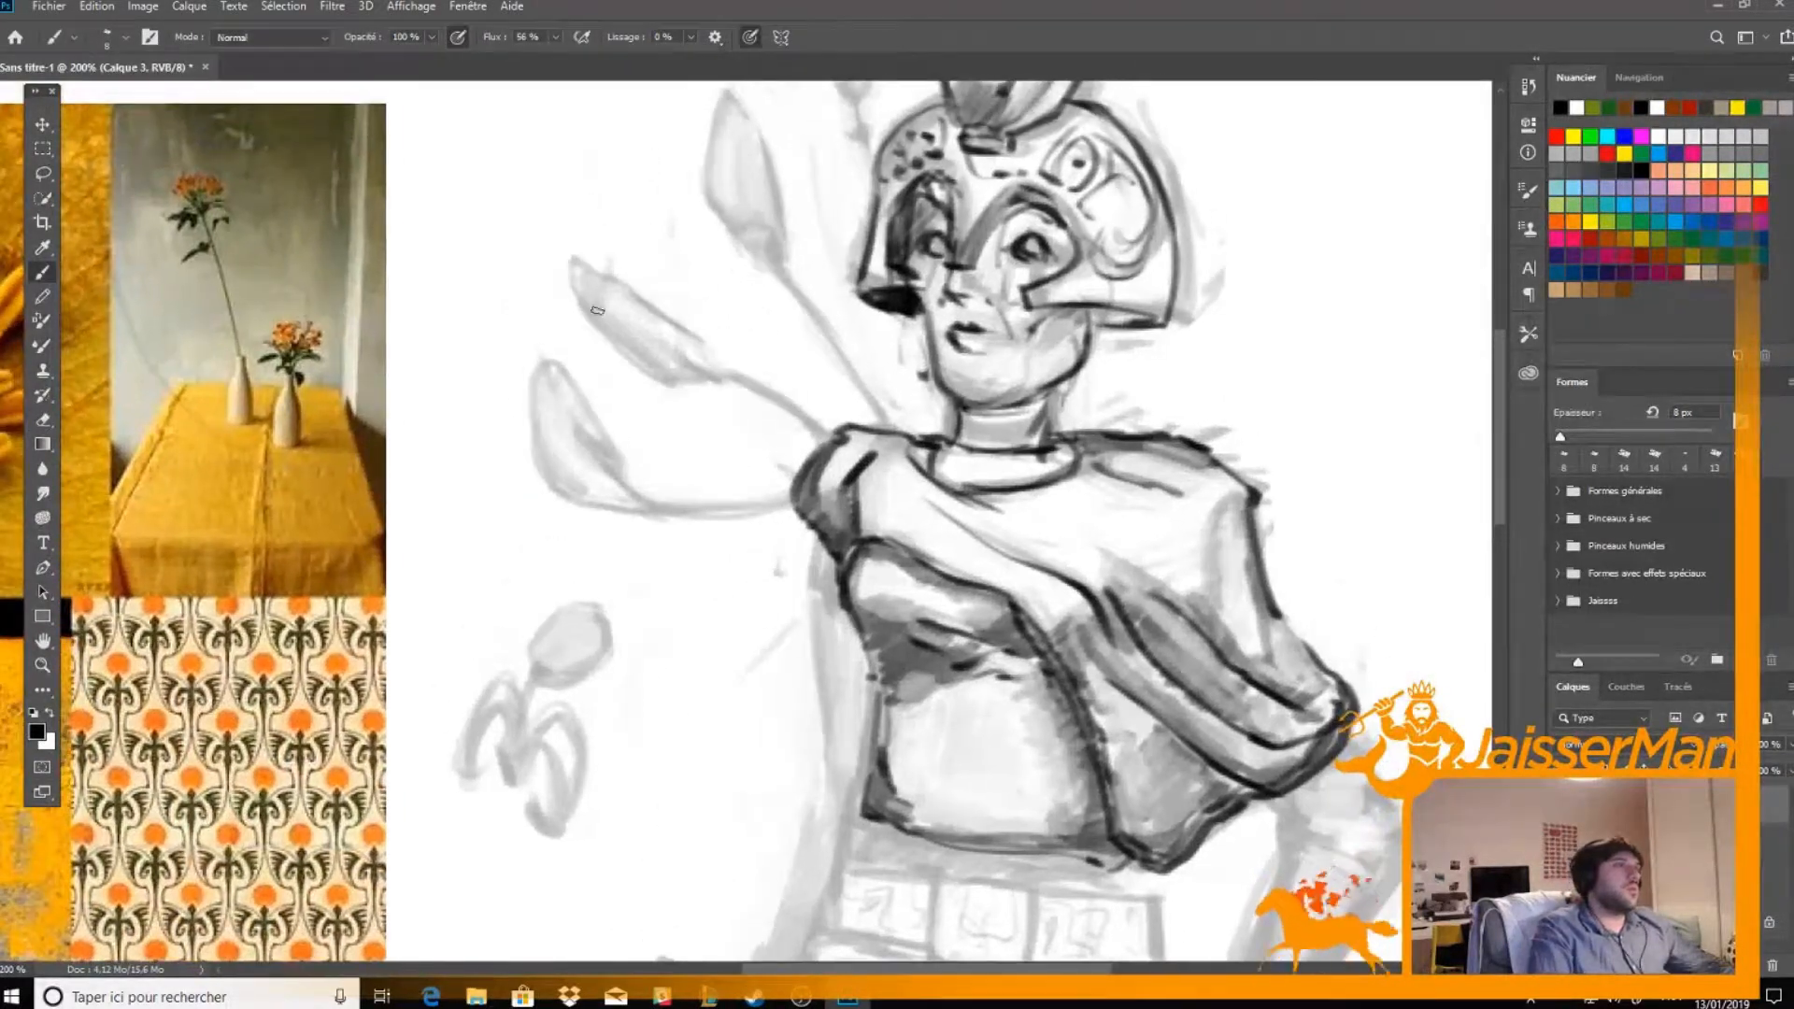
pyautogui.moveTo(575, 263)
pyautogui.mouseDown()
pyautogui.moveTo(591, 316)
pyautogui.moveTo(694, 373)
pyautogui.moveTo(614, 357)
pyautogui.moveTo(650, 363)
pyautogui.moveTo(581, 306)
pyautogui.moveTo(608, 273)
pyautogui.moveTo(717, 369)
pyautogui.moveTo(673, 351)
pyautogui.moveTo(727, 372)
pyautogui.moveTo(664, 294)
pyautogui.moveTo(679, 331)
pyautogui.moveTo(633, 291)
pyautogui.mouseUp()
pyautogui.moveTo(693, 358); pyautogui.dragTo(834, 432)
# Ink the lowest plume as a nearly horizontal pointed bud, with a long stem joining the far shoulder
pyautogui.moveTo(640, 498); pyautogui.dragTo(803, 488)
pyautogui.moveTo(644, 497)
pyautogui.mouseDown()
pyautogui.moveTo(537, 507)
pyautogui.moveTo(484, 447)
pyautogui.moveTo(594, 457)
pyautogui.moveTo(645, 497)
pyautogui.moveTo(503, 469)
pyautogui.moveTo(528, 478)
pyautogui.moveTo(489, 450)
pyautogui.moveTo(530, 500)
pyautogui.moveTo(499, 452)
pyautogui.moveTo(617, 504)
pyautogui.mouseUp()
pyautogui.press('e')
pyautogui.moveTo(512, 459)
pyautogui.mouseDown()
pyautogui.moveTo(577, 502)
pyautogui.moveTo(571, 477)
pyautogui.moveTo(635, 486)
pyautogui.moveTo(529, 473)
pyautogui.mouseUp()
pyautogui.press('b')
pyautogui.press('e')
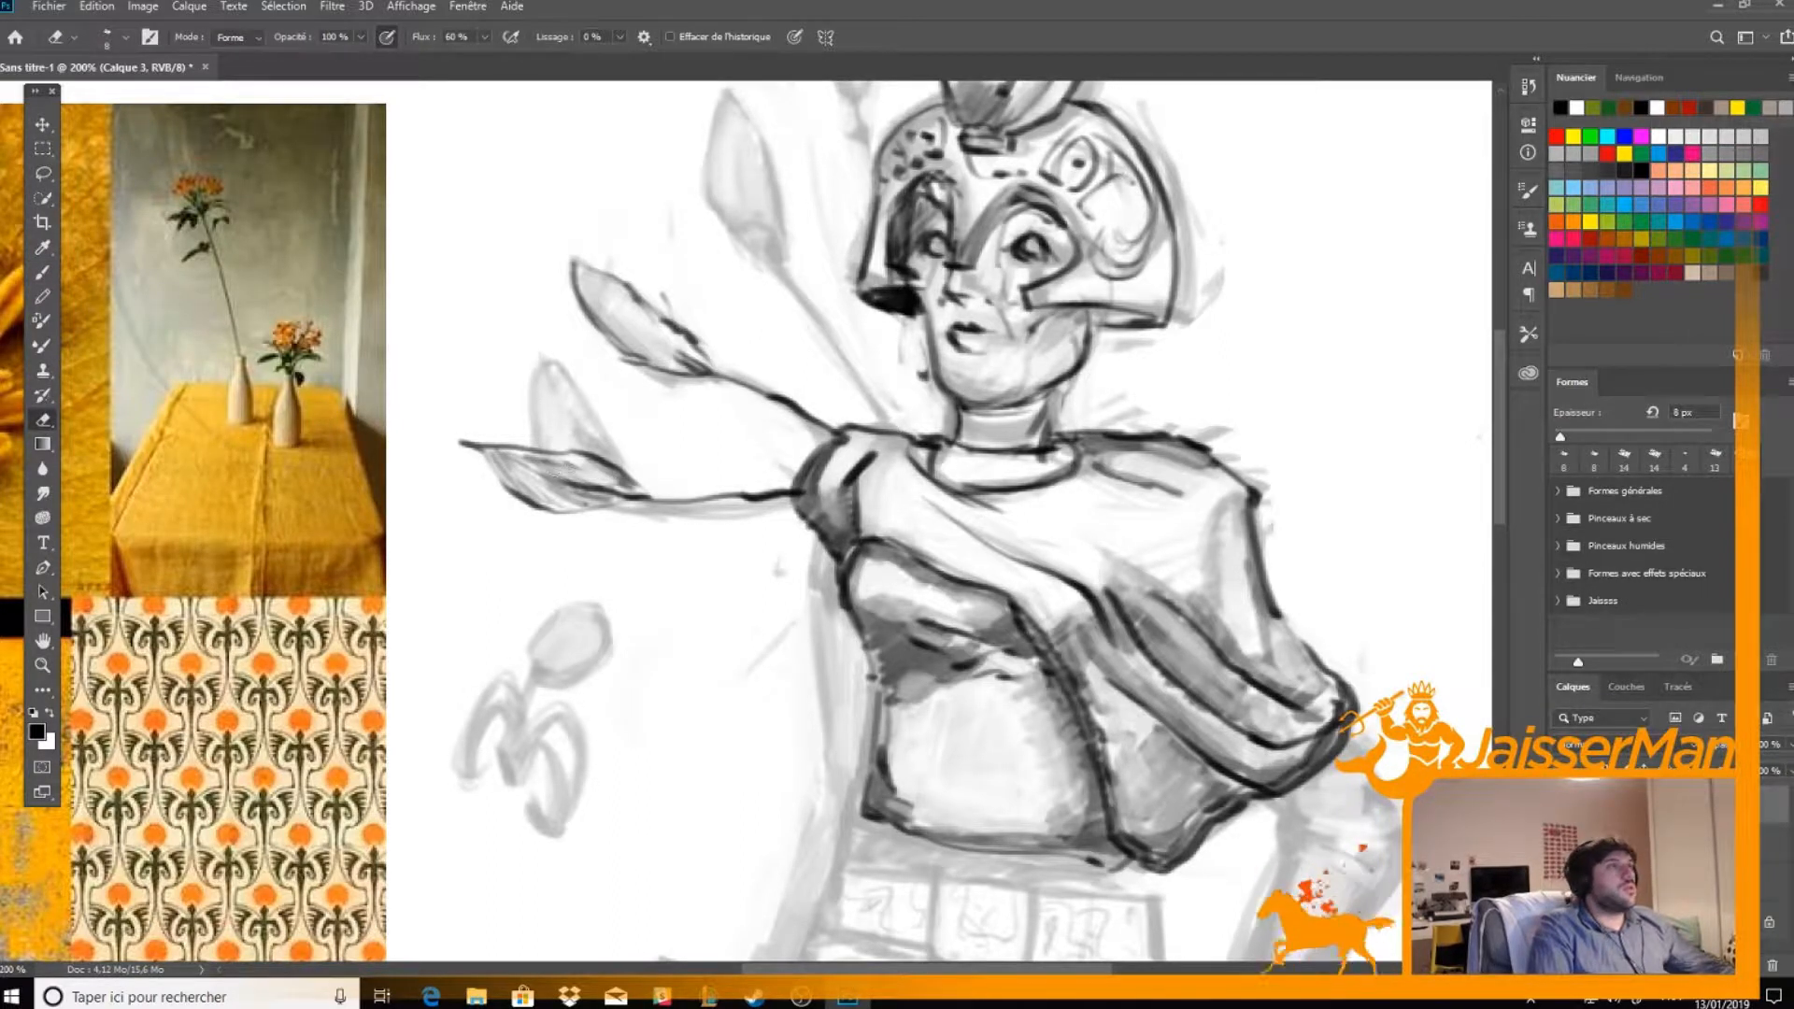
# Ink the plume above with its stem down to the shoulder, darken its base, and touch up the neighbouring plume
pyautogui.moveTo(891, 266); pyautogui.dragTo(852, 374)
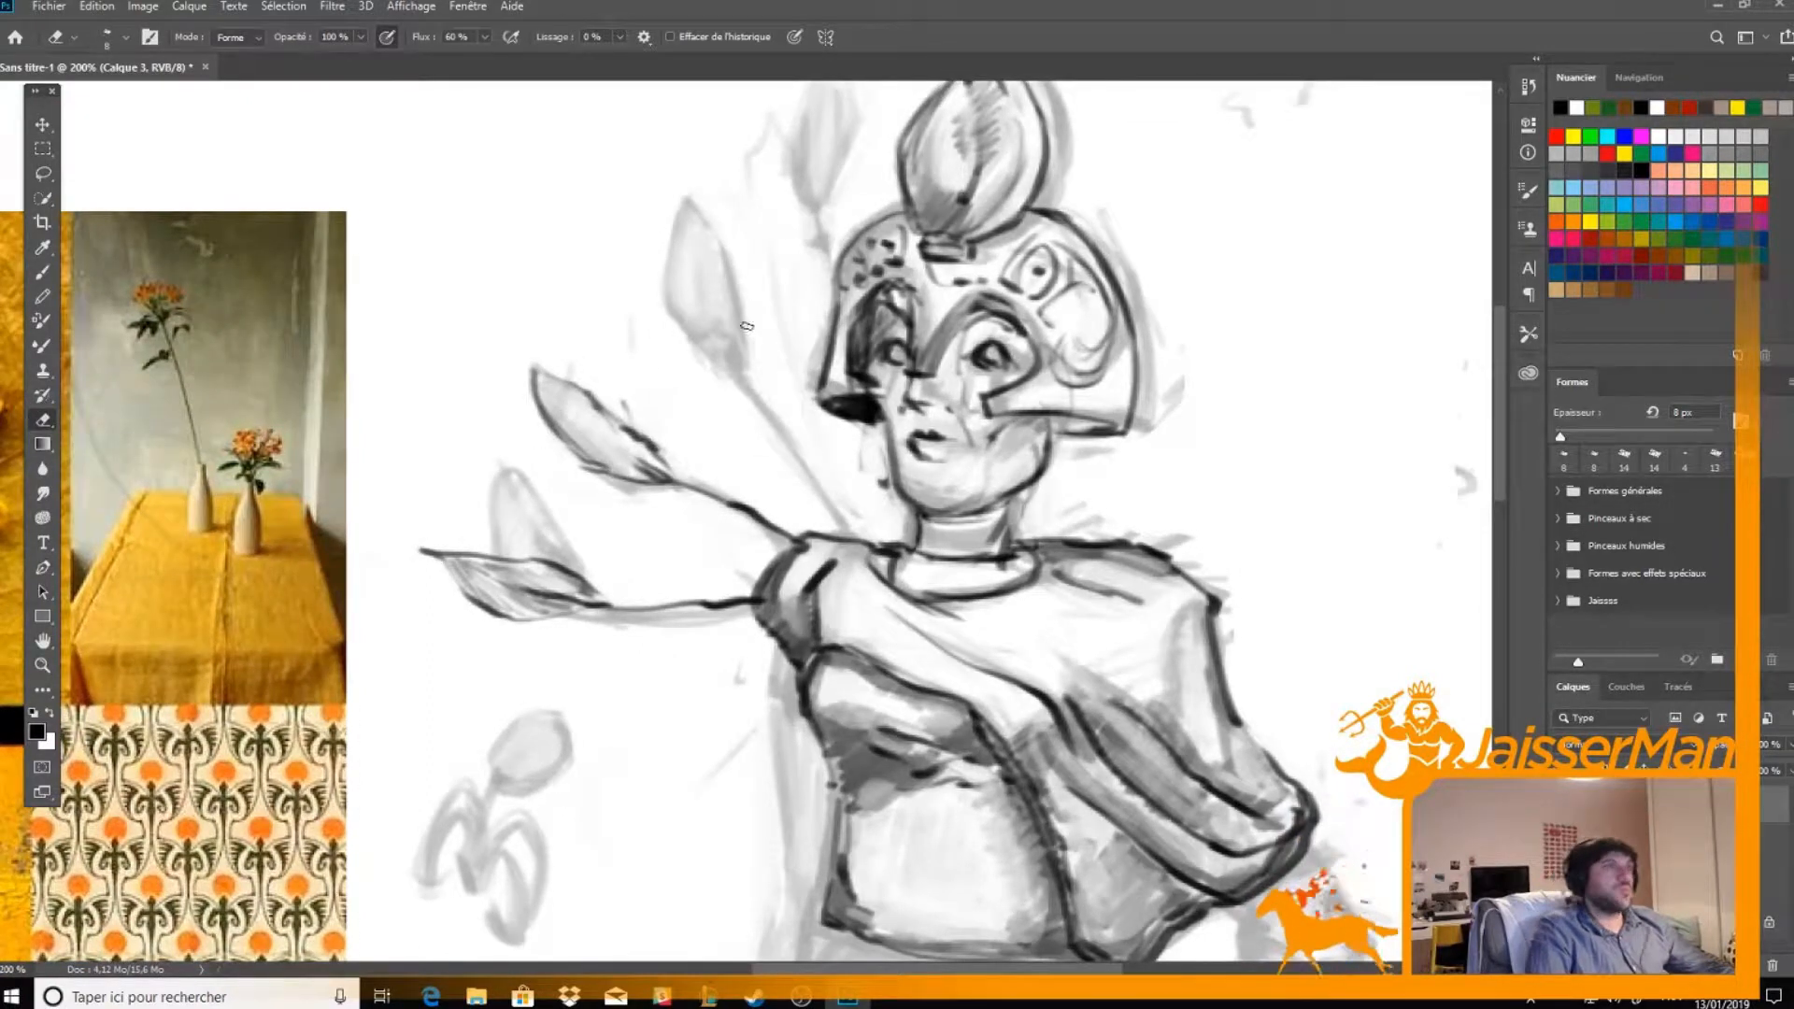
pyautogui.press('b')
pyautogui.moveTo(855, 537)
pyautogui.mouseDown()
pyautogui.moveTo(748, 370)
pyautogui.moveTo(715, 353)
pyautogui.moveTo(663, 239)
pyautogui.moveTo(747, 309)
pyautogui.moveTo(762, 355)
pyautogui.mouseUp()
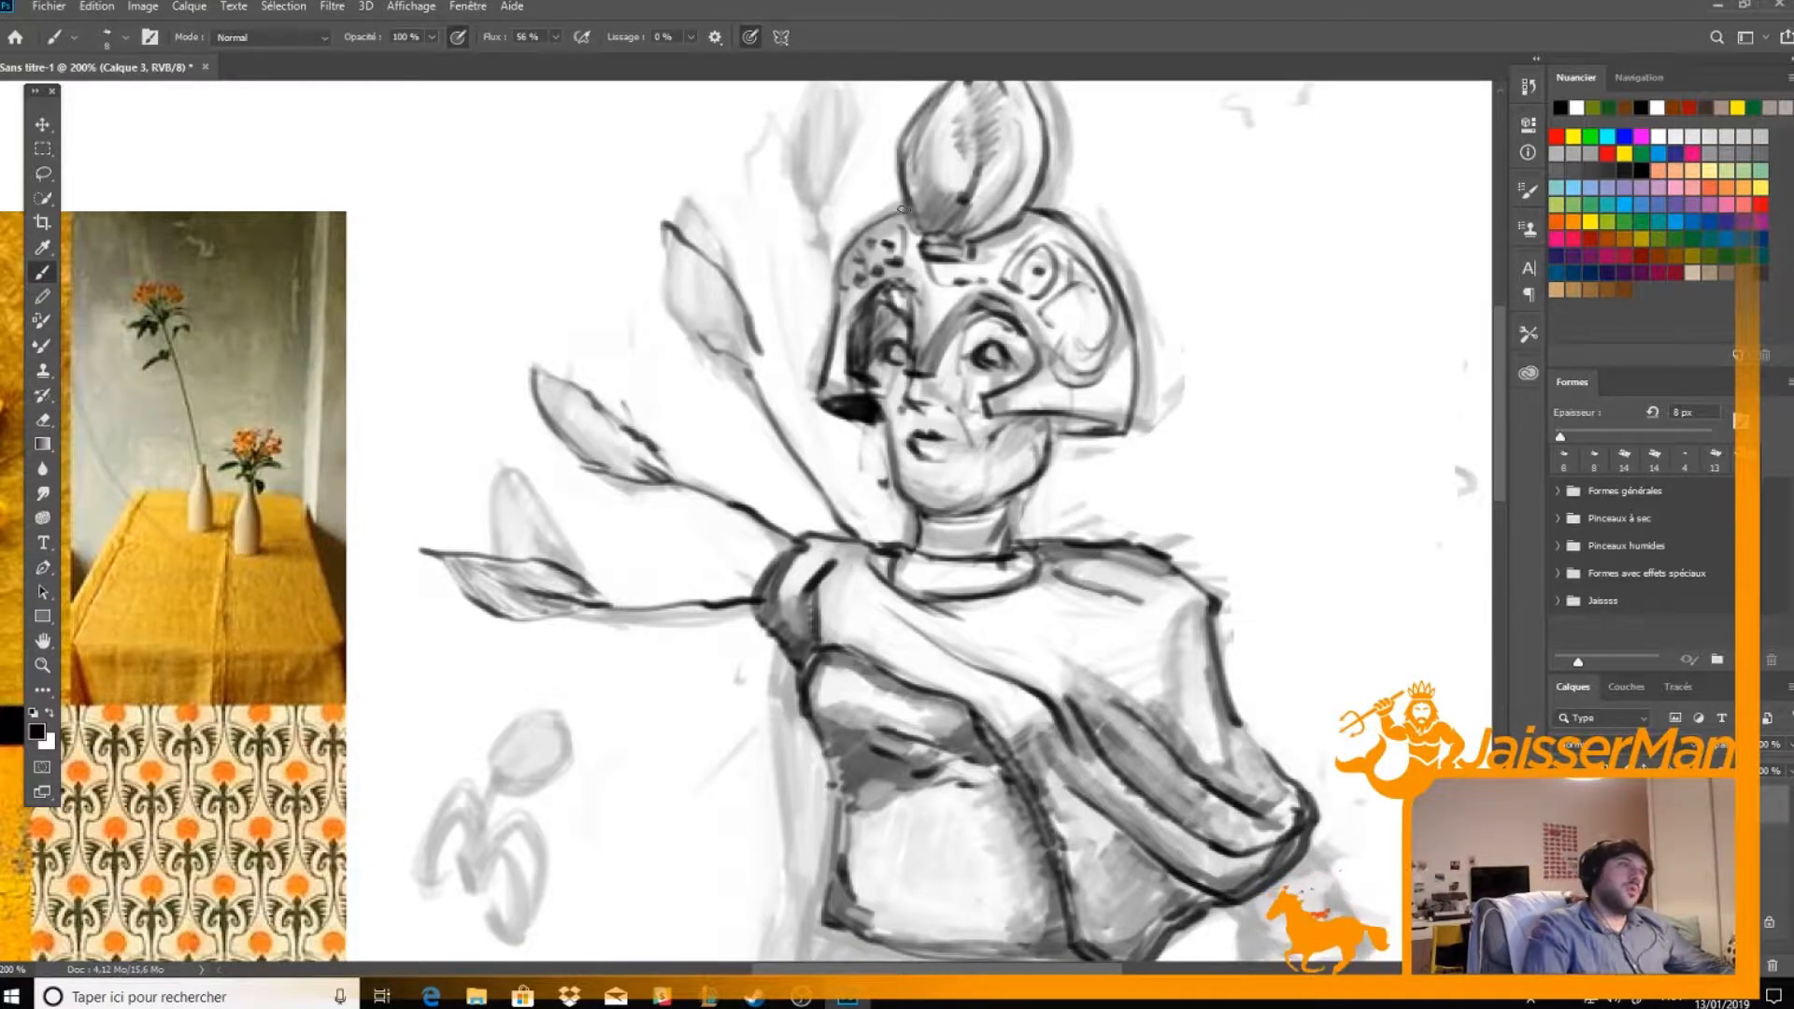
pyautogui.moveTo(669, 245)
pyautogui.mouseDown()
pyautogui.moveTo(687, 309)
pyautogui.moveTo(726, 347)
pyautogui.mouseUp()
pyautogui.moveTo(668, 262)
pyautogui.mouseDown()
pyautogui.moveTo(754, 380)
pyautogui.moveTo(680, 308)
pyautogui.moveTo(692, 329)
pyautogui.moveTo(733, 359)
pyautogui.moveTo(696, 278)
pyautogui.mouseUp()
pyautogui.press('e')
pyautogui.press('b')
pyautogui.moveTo(752, 353)
pyautogui.mouseDown()
pyautogui.moveTo(748, 383)
pyautogui.moveTo(724, 341)
pyautogui.mouseUp()
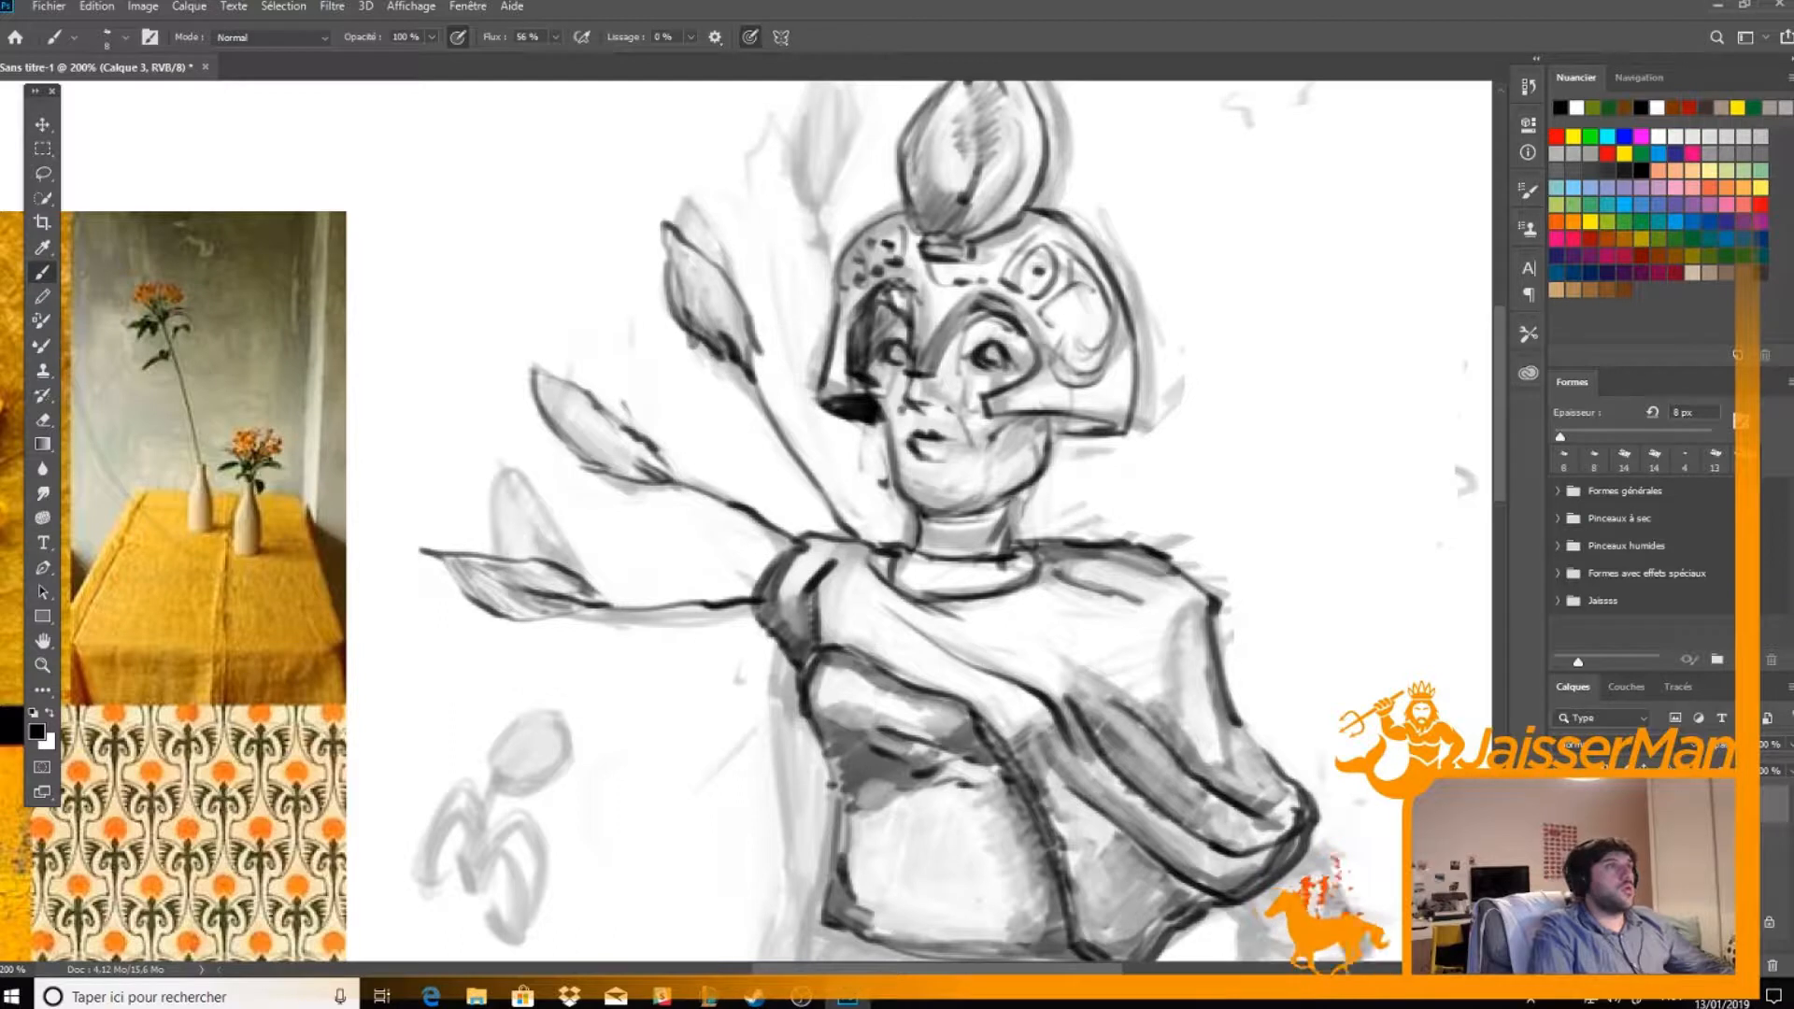
pyautogui.moveTo(645, 472)
pyautogui.mouseDown()
pyautogui.moveTo(714, 461)
pyautogui.moveTo(761, 398)
pyautogui.moveTo(598, 426)
pyautogui.moveTo(619, 458)
pyautogui.mouseUp()
# Ink the topmost plume beside the helmet's crest as a narrow pointed bud with a dark base
pyautogui.press('e')
pyautogui.moveTo(821, 313)
pyautogui.mouseDown()
pyautogui.moveTo(796, 429)
pyautogui.moveTo(790, 415)
pyautogui.mouseUp()
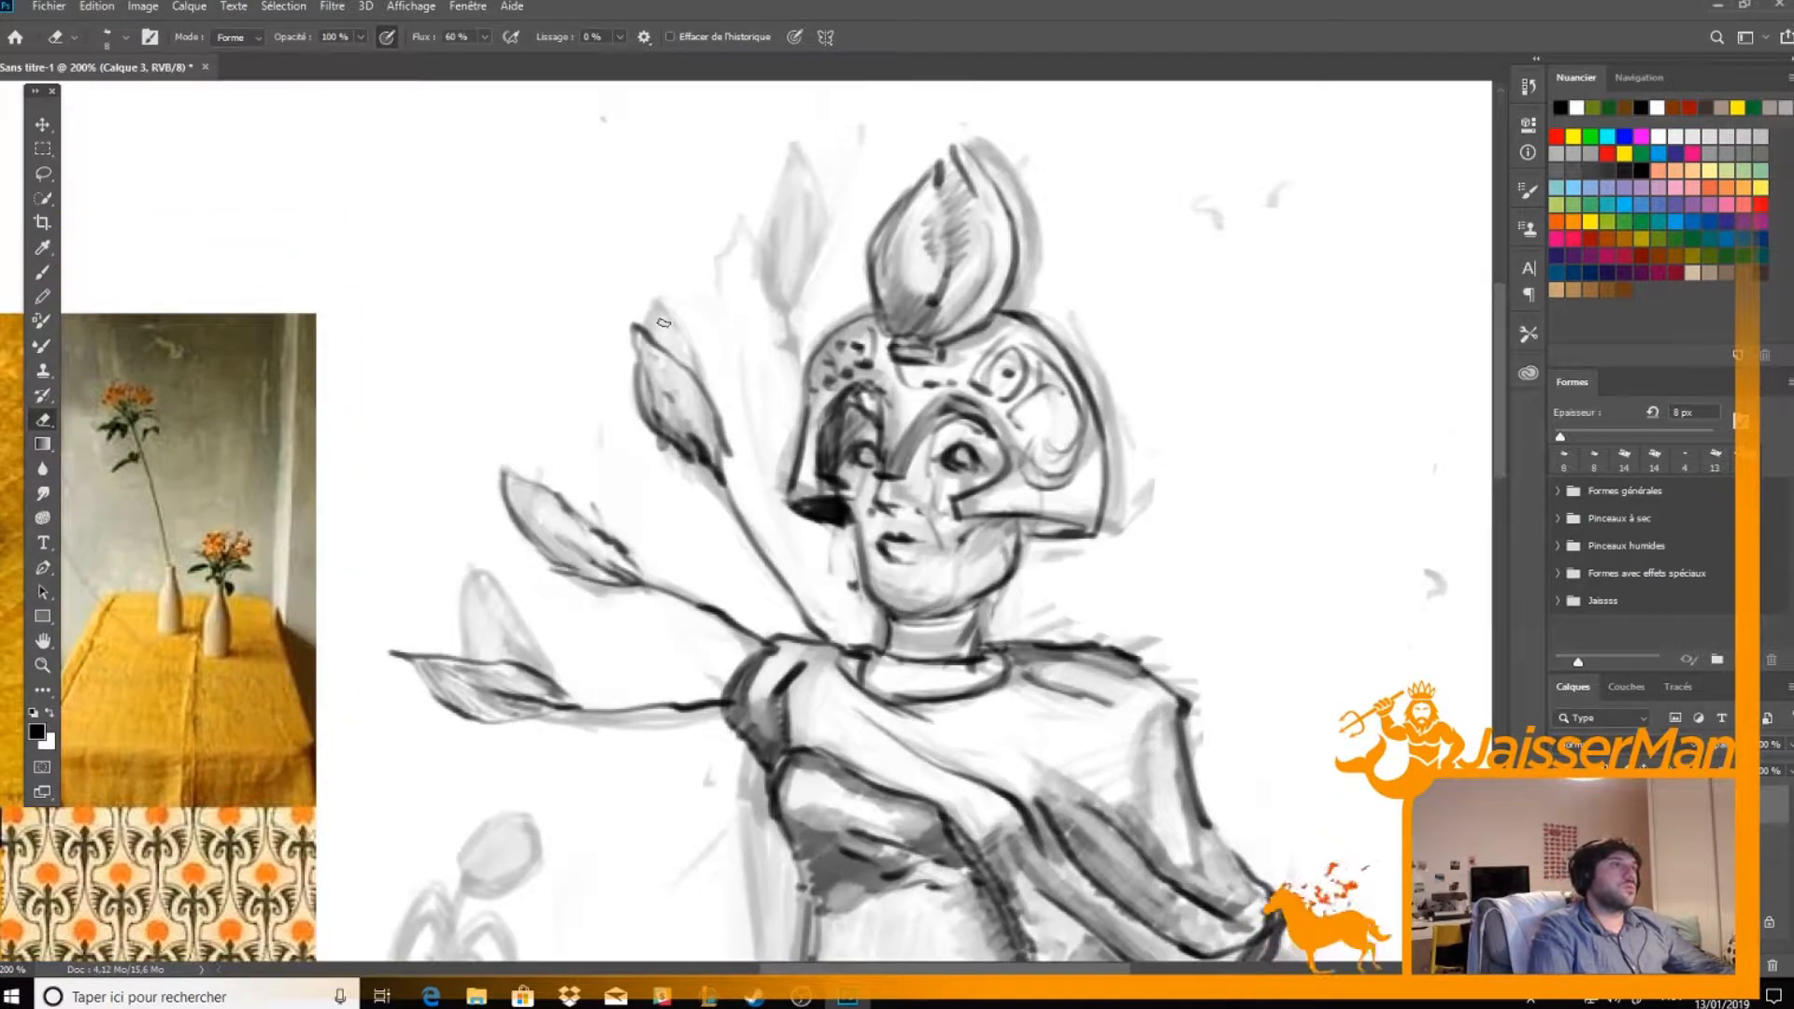
pyautogui.press('b')
pyautogui.moveTo(858, 315)
pyautogui.mouseDown()
pyautogui.moveTo(810, 271)
pyautogui.moveTo(810, 173)
pyautogui.moveTo(854, 297)
pyautogui.moveTo(785, 253)
pyautogui.moveTo(782, 238)
pyautogui.moveTo(839, 293)
pyautogui.moveTo(812, 277)
pyautogui.moveTo(805, 198)
pyautogui.moveTo(808, 270)
pyautogui.moveTo(804, 254)
pyautogui.moveTo(836, 297)
pyautogui.moveTo(846, 270)
pyautogui.moveTo(842, 319)
pyautogui.moveTo(816, 188)
pyautogui.moveTo(796, 208)
pyautogui.moveTo(815, 177)
pyautogui.moveTo(839, 198)
pyautogui.moveTo(840, 250)
pyautogui.moveTo(800, 168)
pyautogui.moveTo(843, 297)
pyautogui.mouseUp()
pyautogui.press('e')
pyautogui.press('b')
pyautogui.hotkey('ctrl', '-')
pyautogui.hotkey('ctrl', '-')
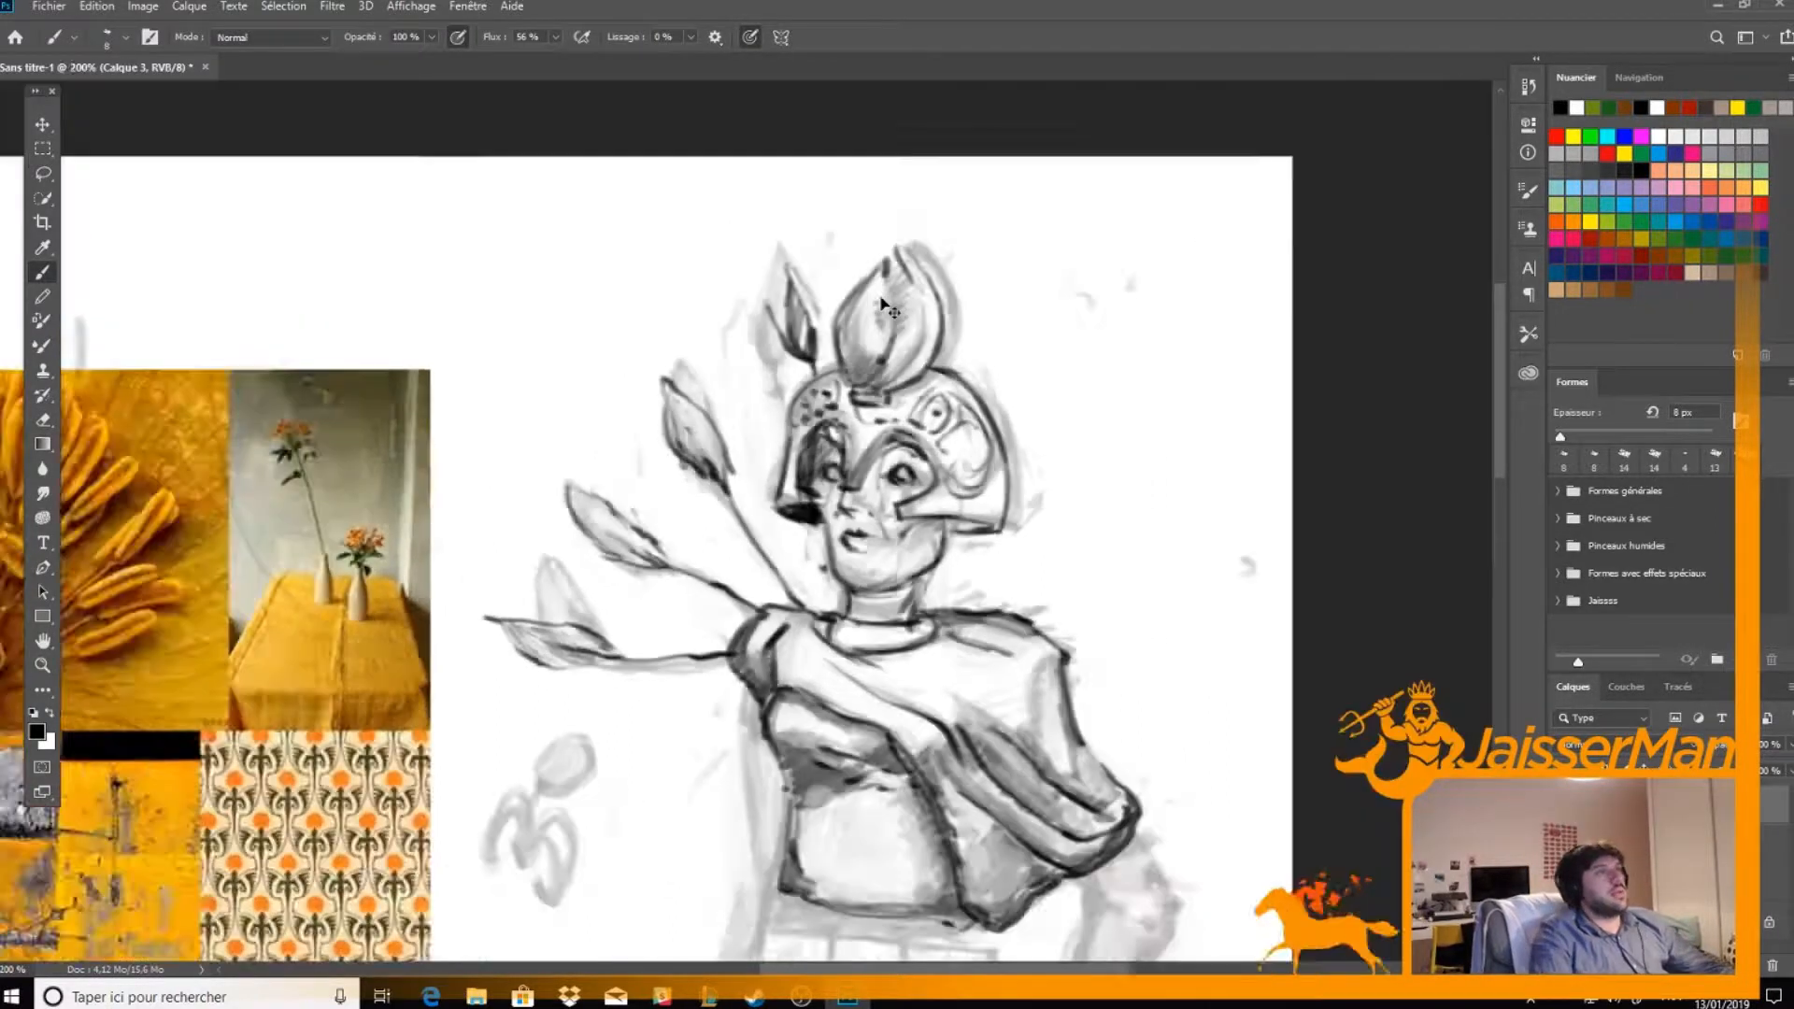
pyautogui.hotkey('ctrl', '+')
pyautogui.hotkey('ctrl', '+')
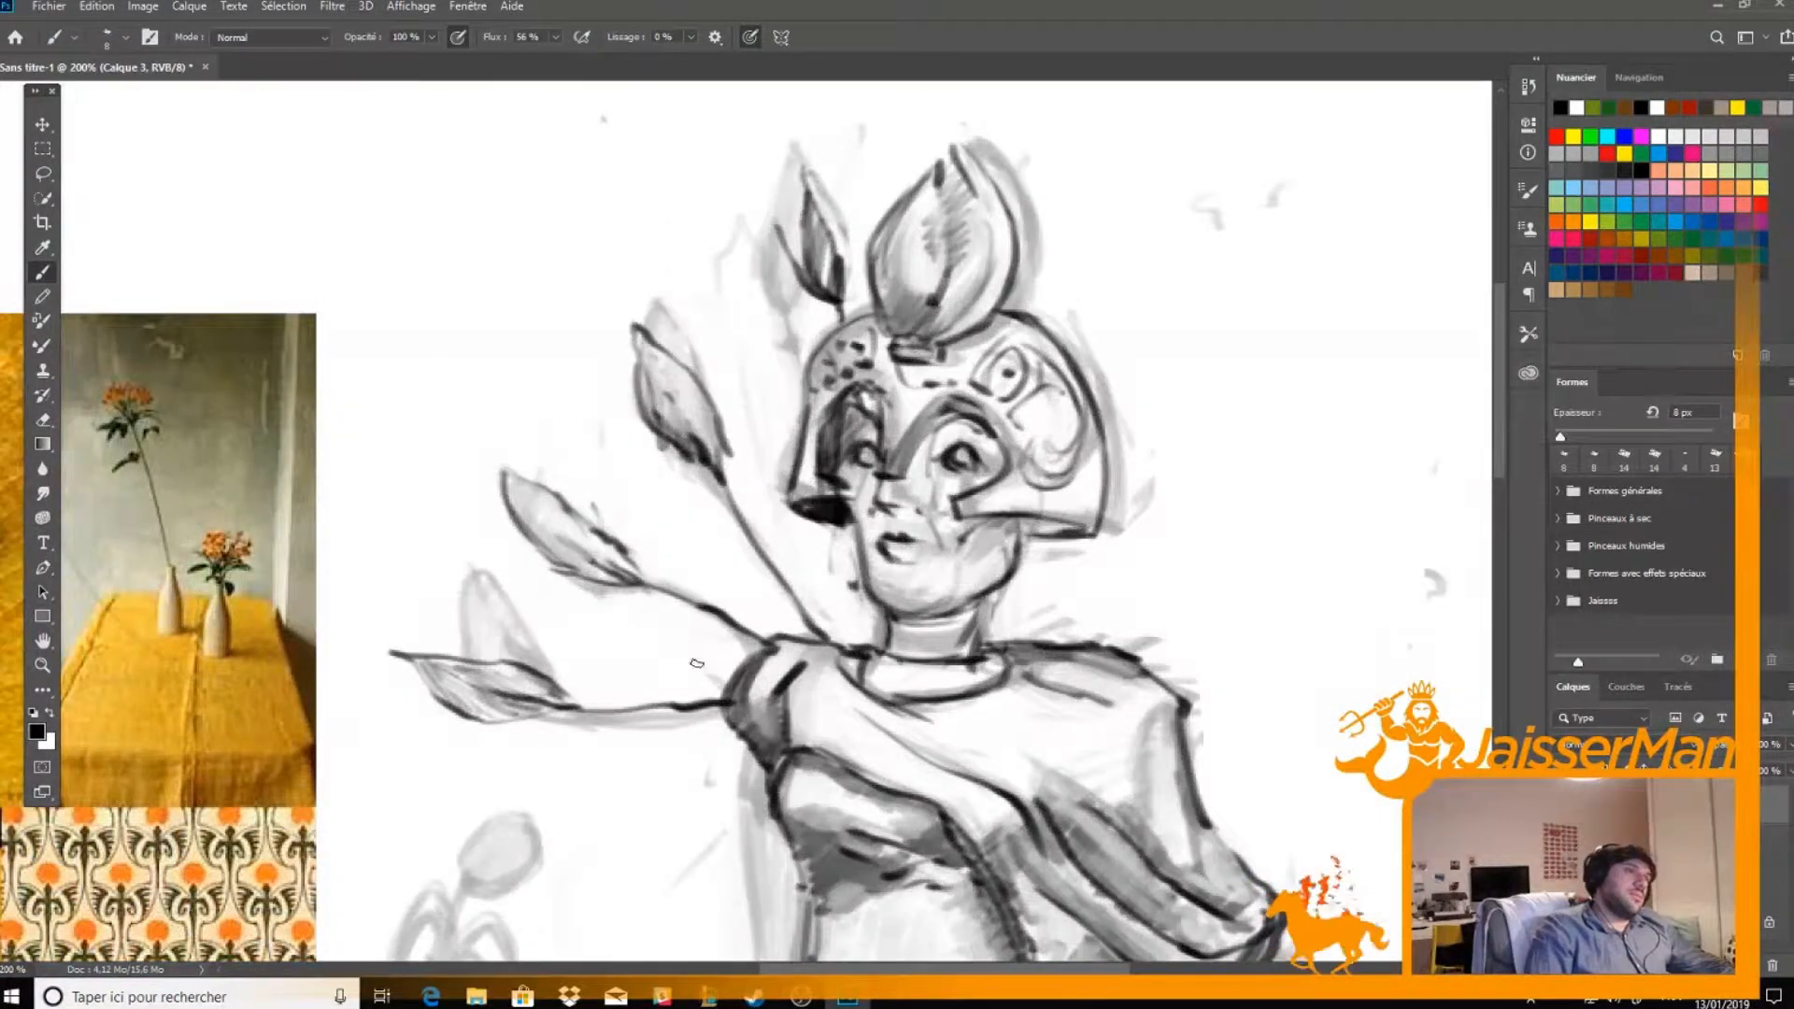
# Draw two rows of thin curved lines linking the plume stems, extending the outer row slightly past the lowest stem
pyautogui.moveTo(645, 682)
pyautogui.mouseDown()
pyautogui.moveTo(1025, 506)
pyautogui.moveTo(996, 428)
pyautogui.moveTo(801, 508)
pyautogui.moveTo(533, 559)
pyautogui.mouseUp()
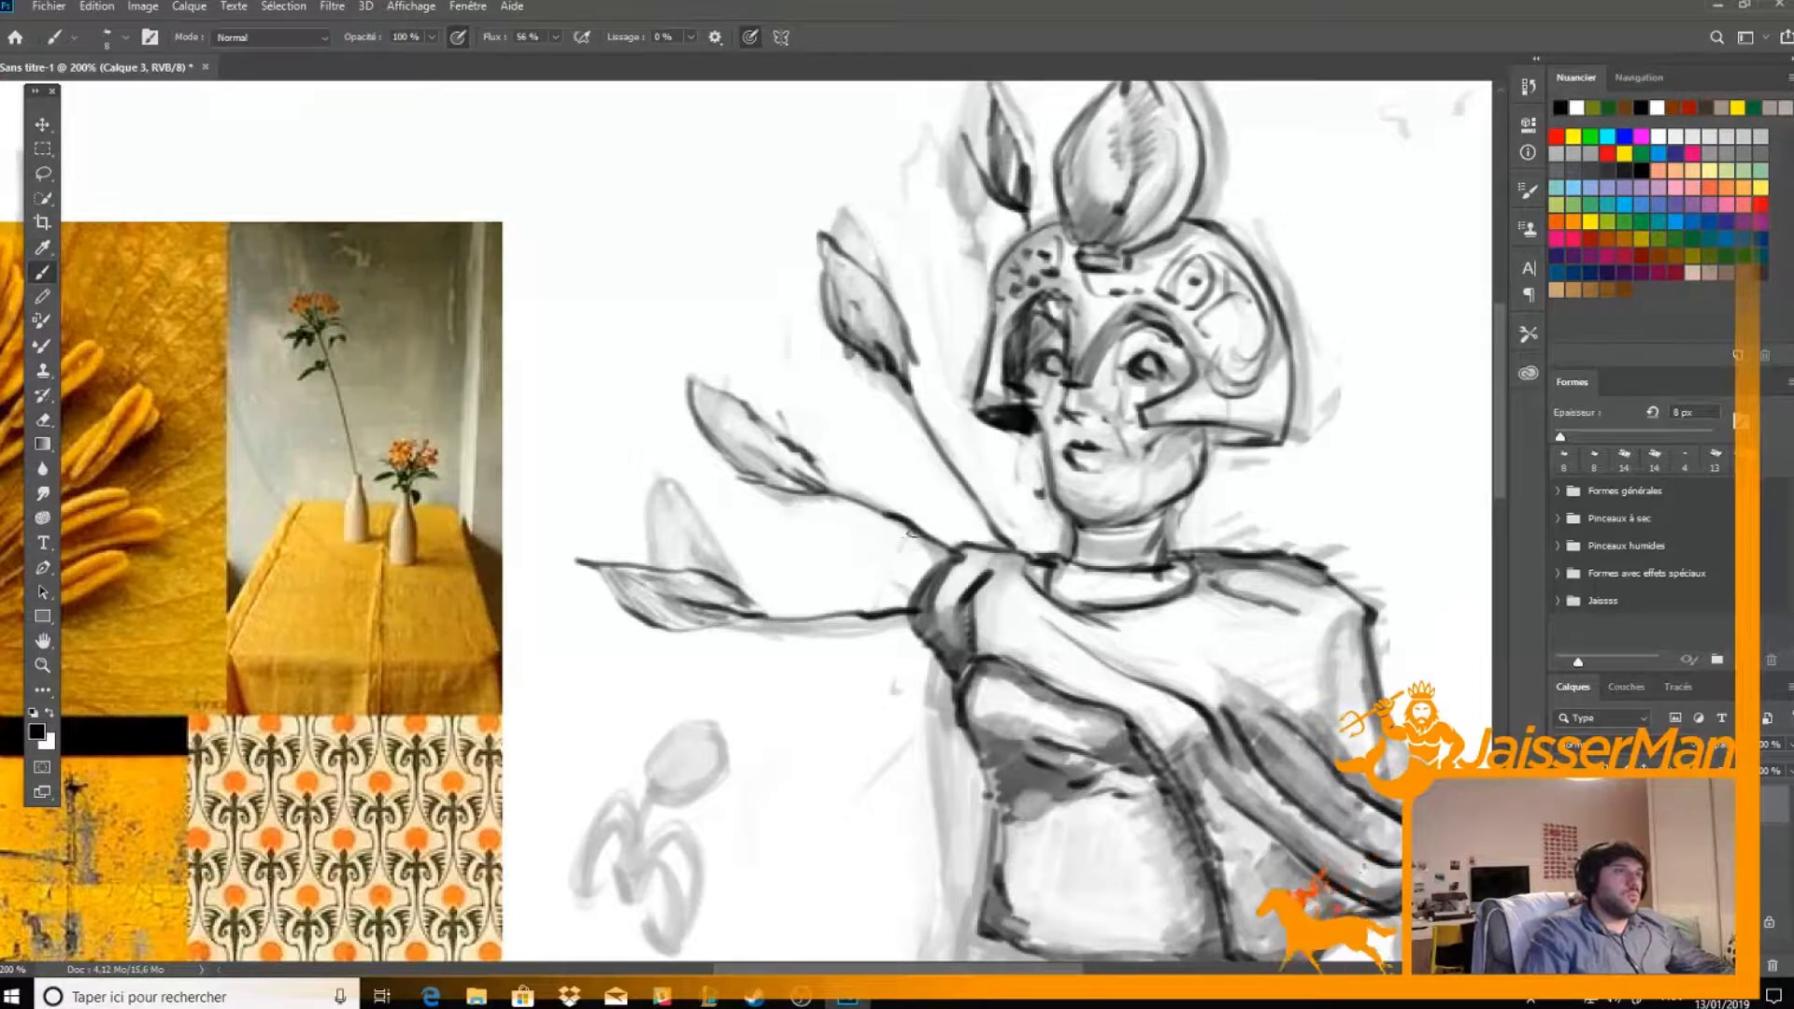
pyautogui.moveTo(908, 534); pyautogui.dragTo(878, 608)
pyautogui.moveTo(918, 534); pyautogui.dragTo(1024, 456)
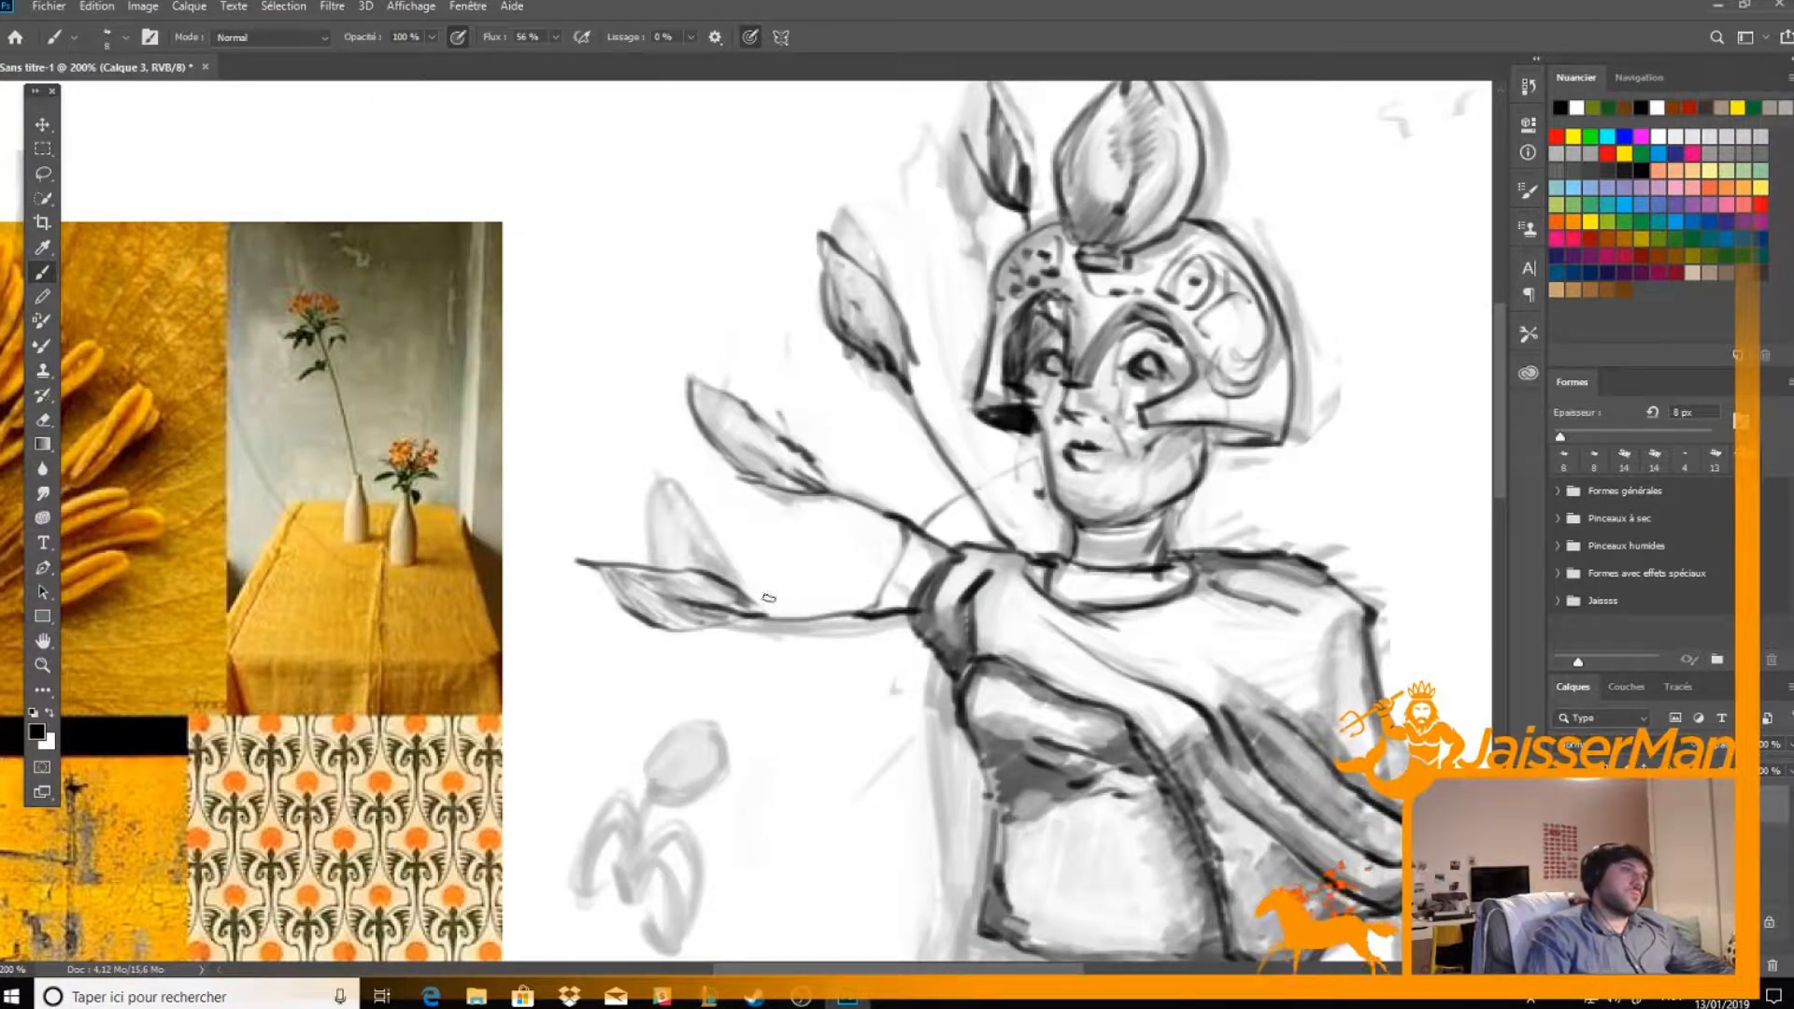
pyautogui.moveTo(819, 603)
pyautogui.mouseDown()
pyautogui.moveTo(856, 507)
pyautogui.moveTo(817, 612)
pyautogui.moveTo(786, 614)
pyautogui.mouseUp()
pyautogui.press('e')
pyautogui.moveTo(856, 501)
pyautogui.mouseDown()
pyautogui.moveTo(818, 607)
pyautogui.moveTo(929, 425)
pyautogui.mouseUp()
pyautogui.press('b')
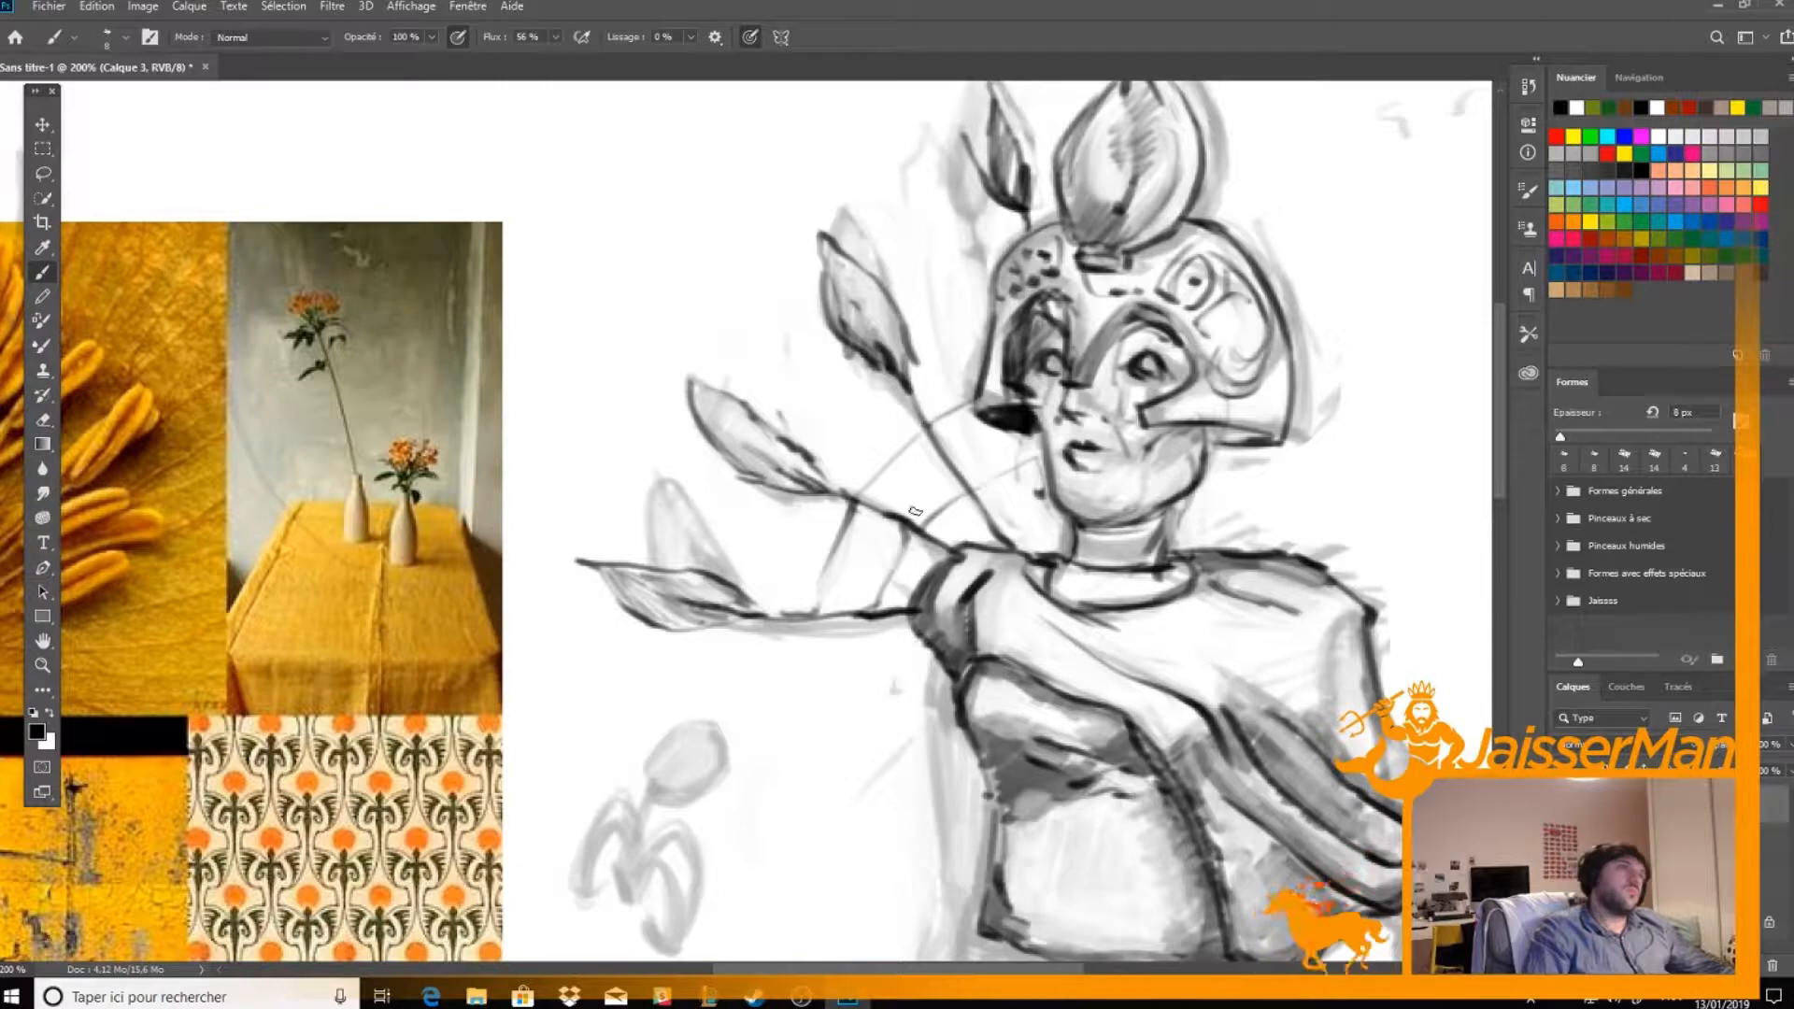
pyautogui.moveTo(818, 651)
pyautogui.mouseDown()
pyautogui.moveTo(903, 456)
pyautogui.moveTo(882, 478)
pyautogui.mouseUp()
pyautogui.moveTo(883, 413); pyautogui.dragTo(883, 485)
pyautogui.moveTo(931, 419); pyautogui.dragTo(936, 449)
# Ink the near arm from the elbow to the wrist and outline the fist resting on the hip
pyautogui.moveTo(906, 576)
pyautogui.mouseDown()
pyautogui.moveTo(844, 625)
pyautogui.moveTo(732, 742)
pyautogui.mouseUp()
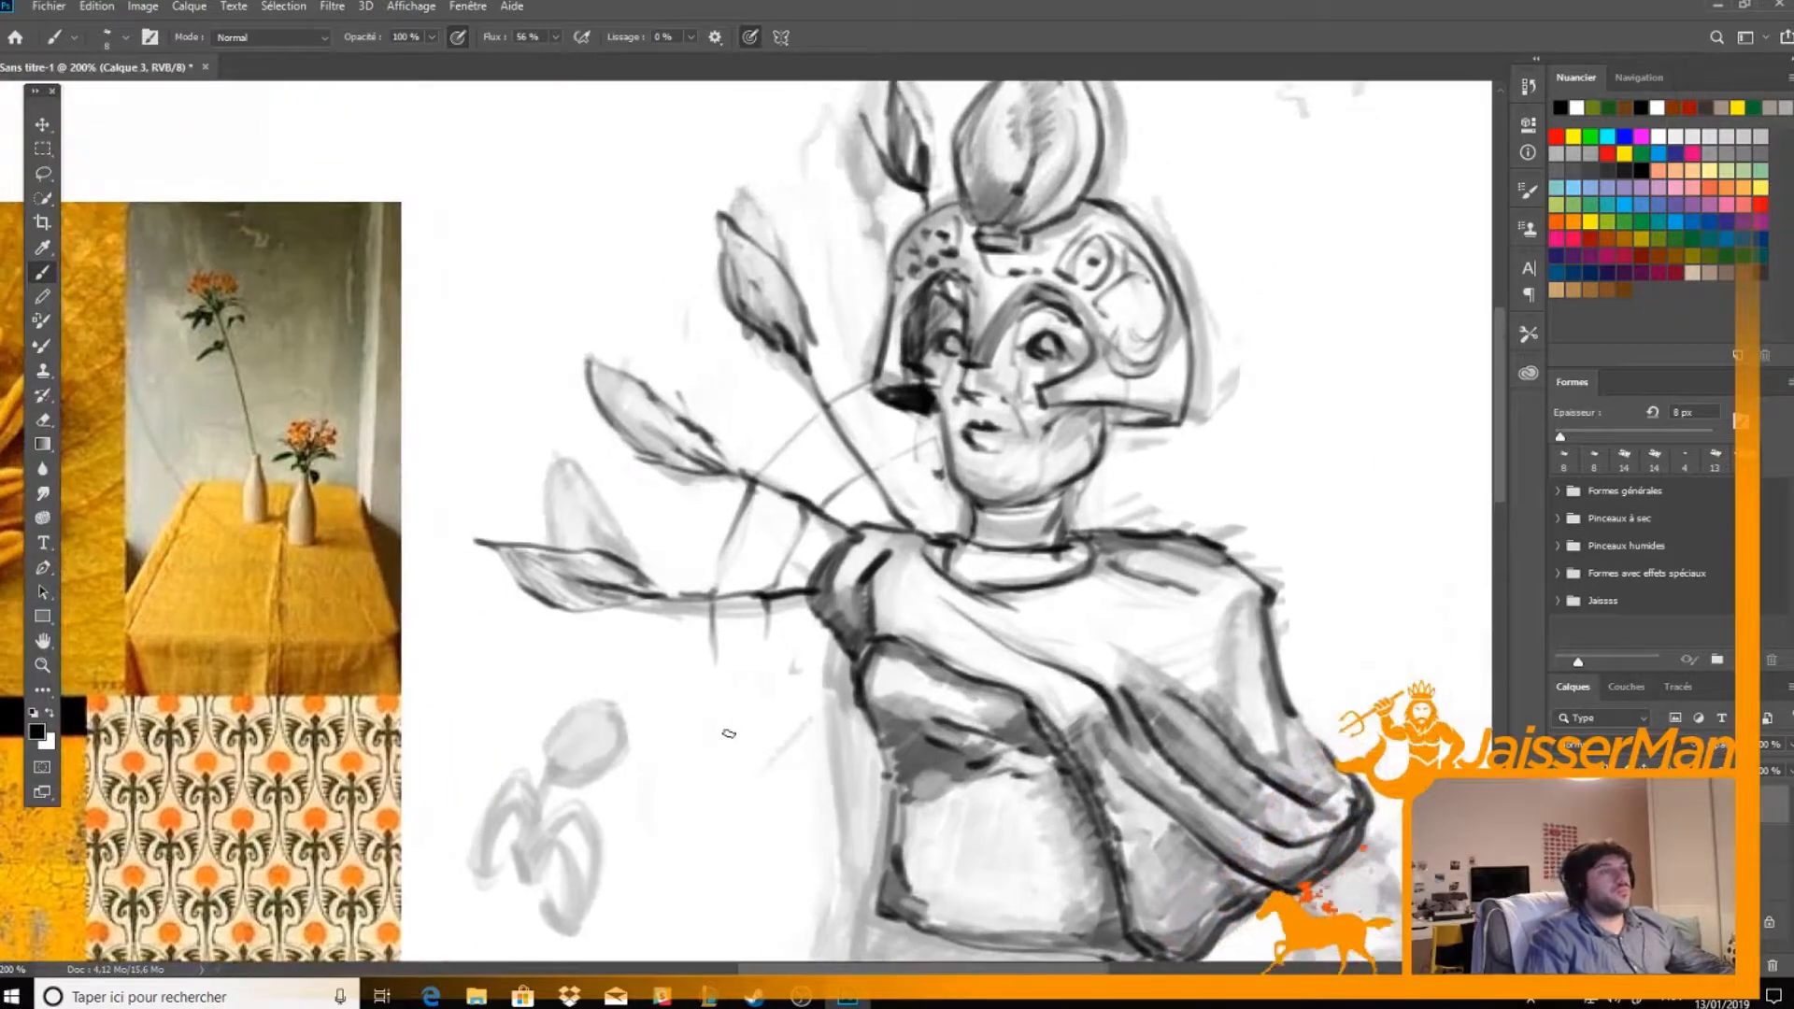
pyautogui.hotkey('ctrl', '-')
pyautogui.hotkey('ctrl', '+')
pyautogui.moveTo(1276, 793)
pyautogui.mouseDown()
pyautogui.moveTo(1288, 408)
pyautogui.moveTo(1193, 372)
pyautogui.mouseUp()
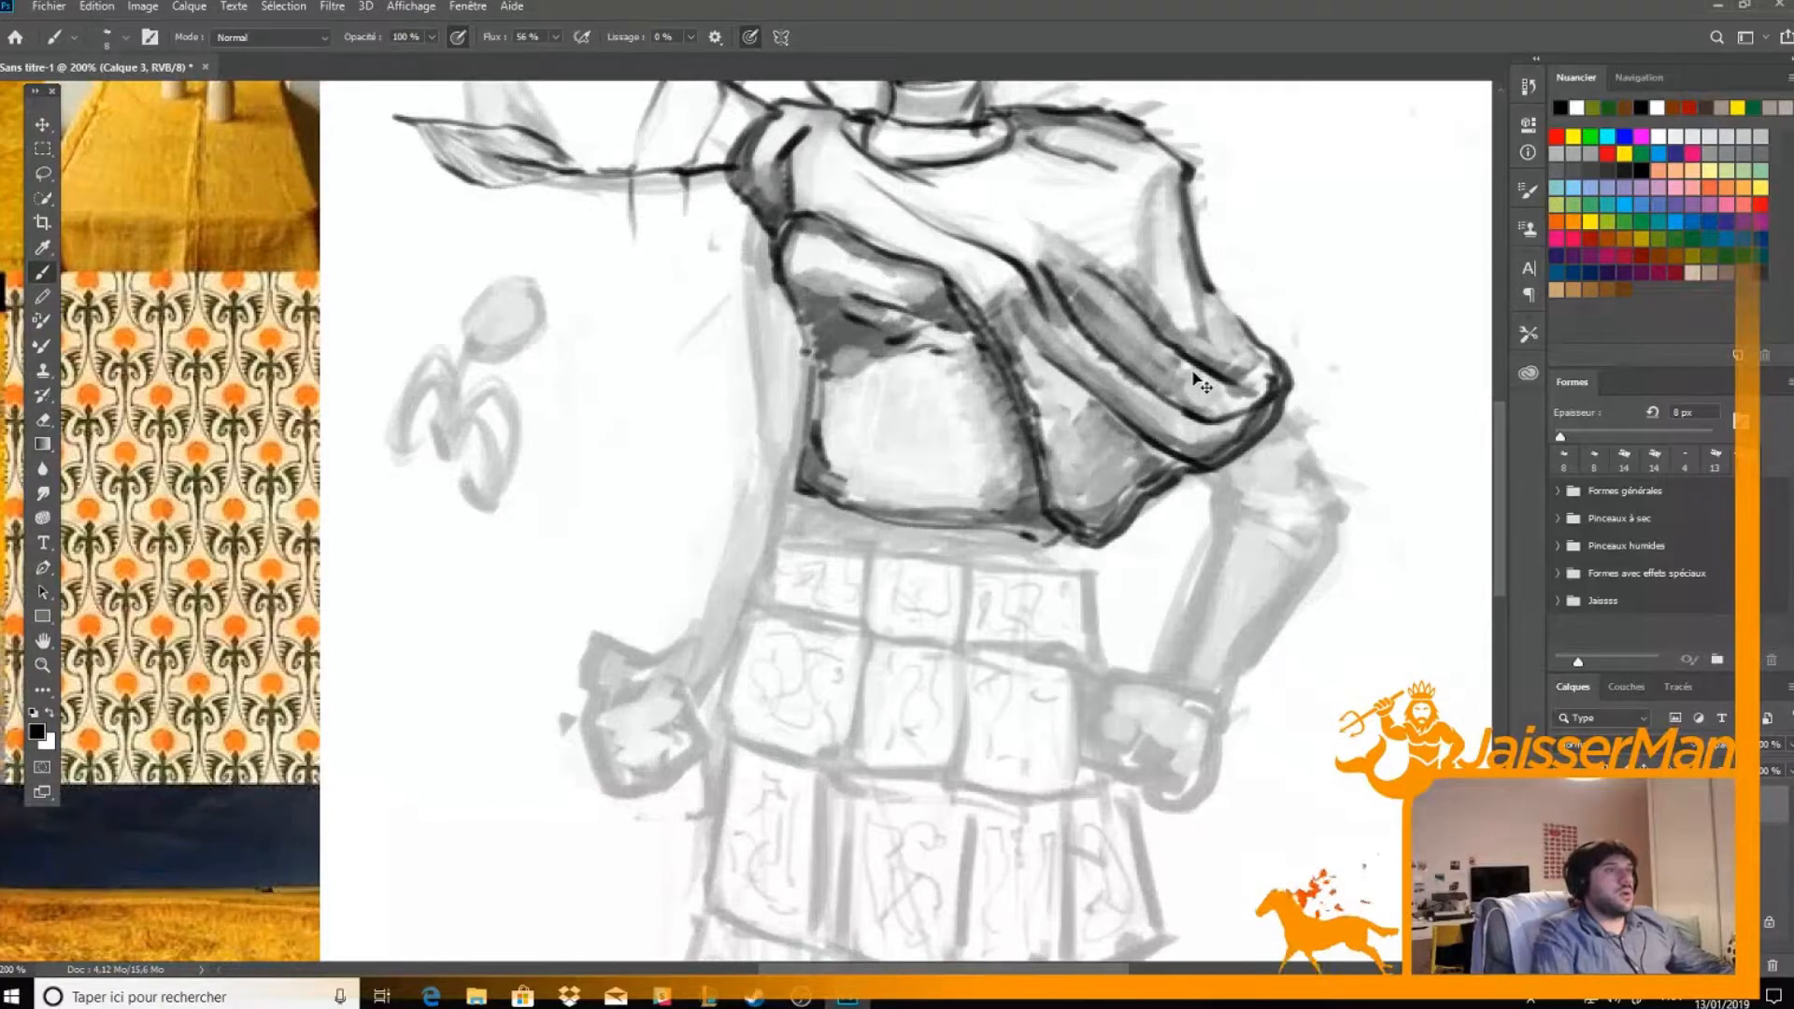
pyautogui.hotkey('ctrl', '-')
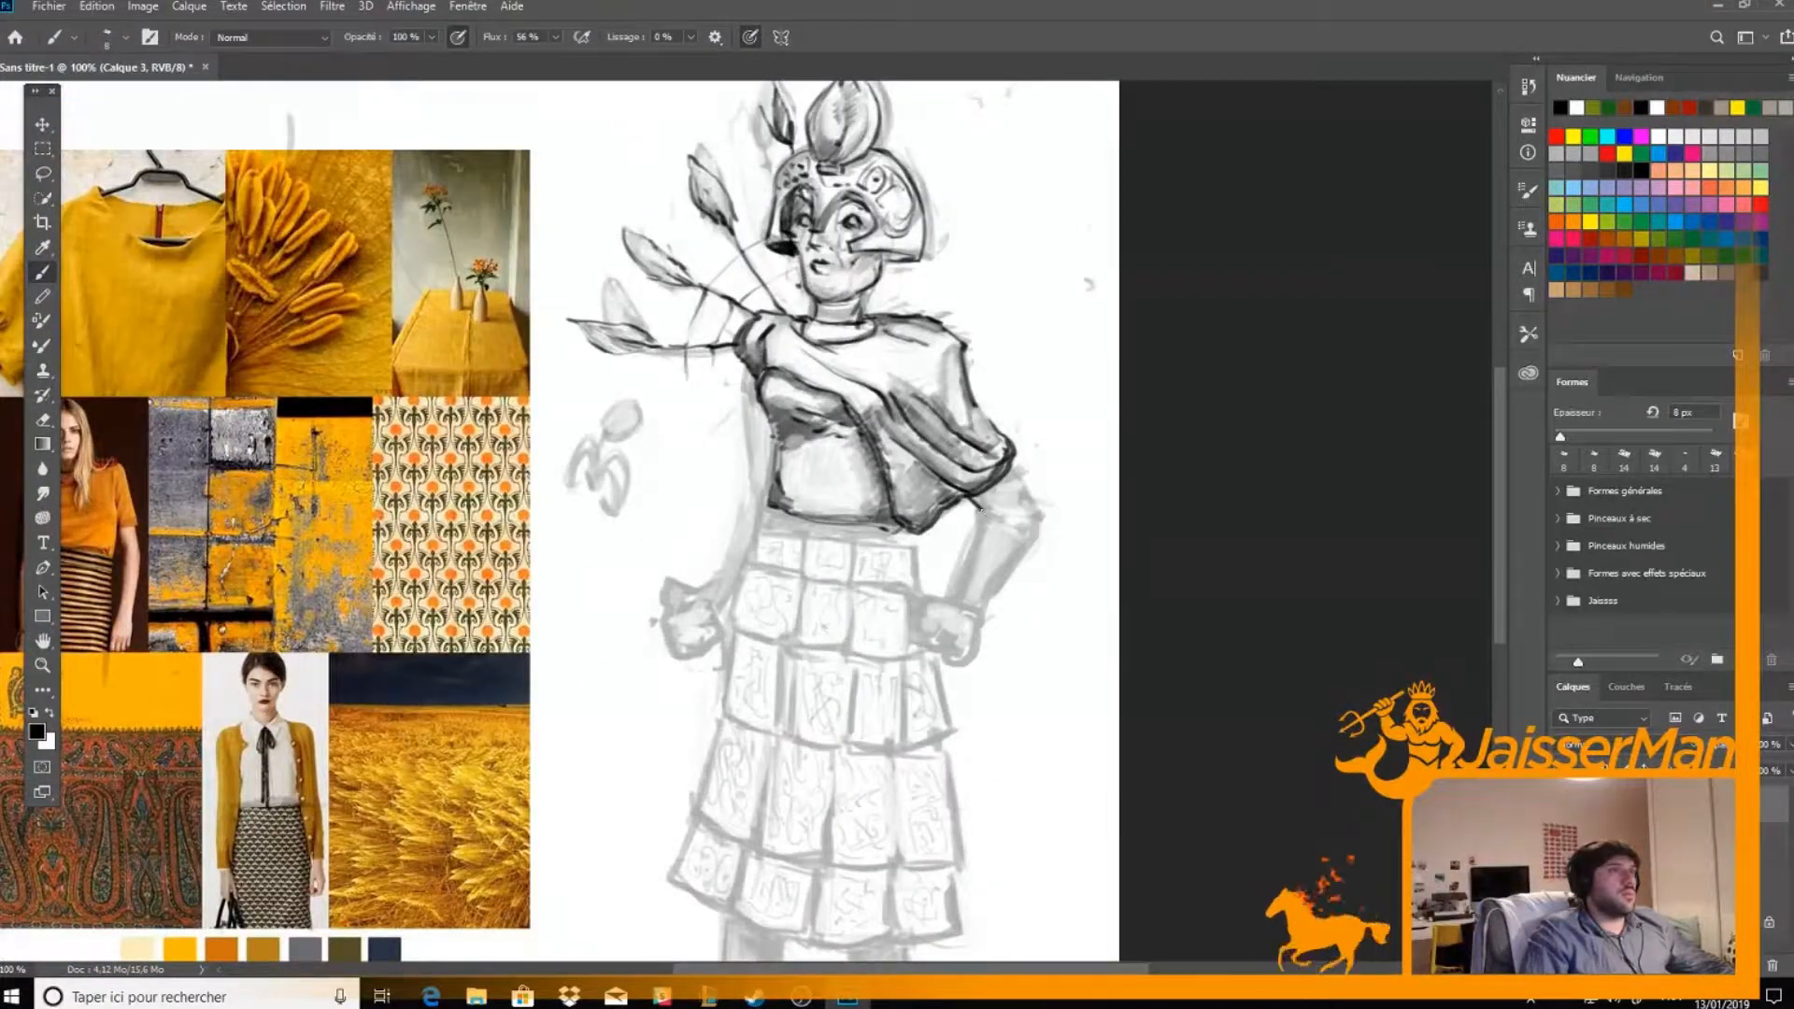
pyautogui.moveTo(981, 505); pyautogui.dragTo(955, 601)
pyautogui.moveTo(1016, 467)
pyautogui.mouseDown()
pyautogui.moveTo(1023, 517)
pyautogui.moveTo(988, 559)
pyautogui.moveTo(1018, 537)
pyautogui.mouseUp()
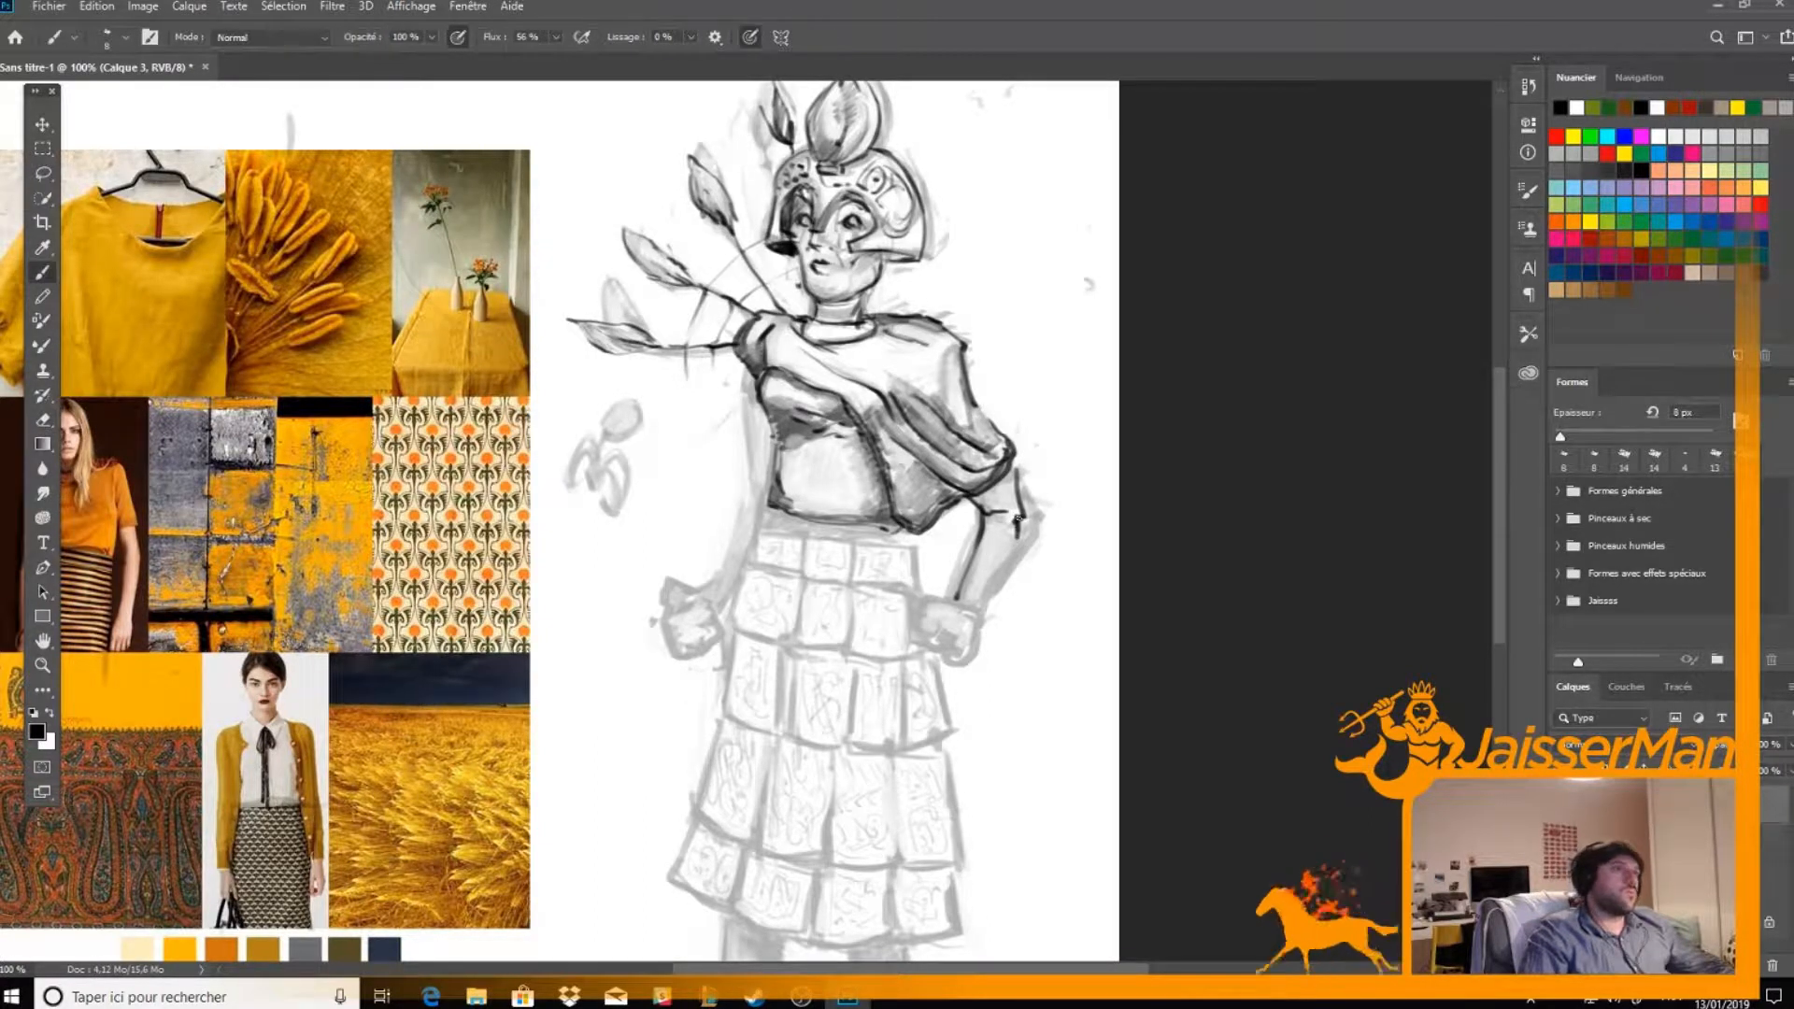
pyautogui.press('e')
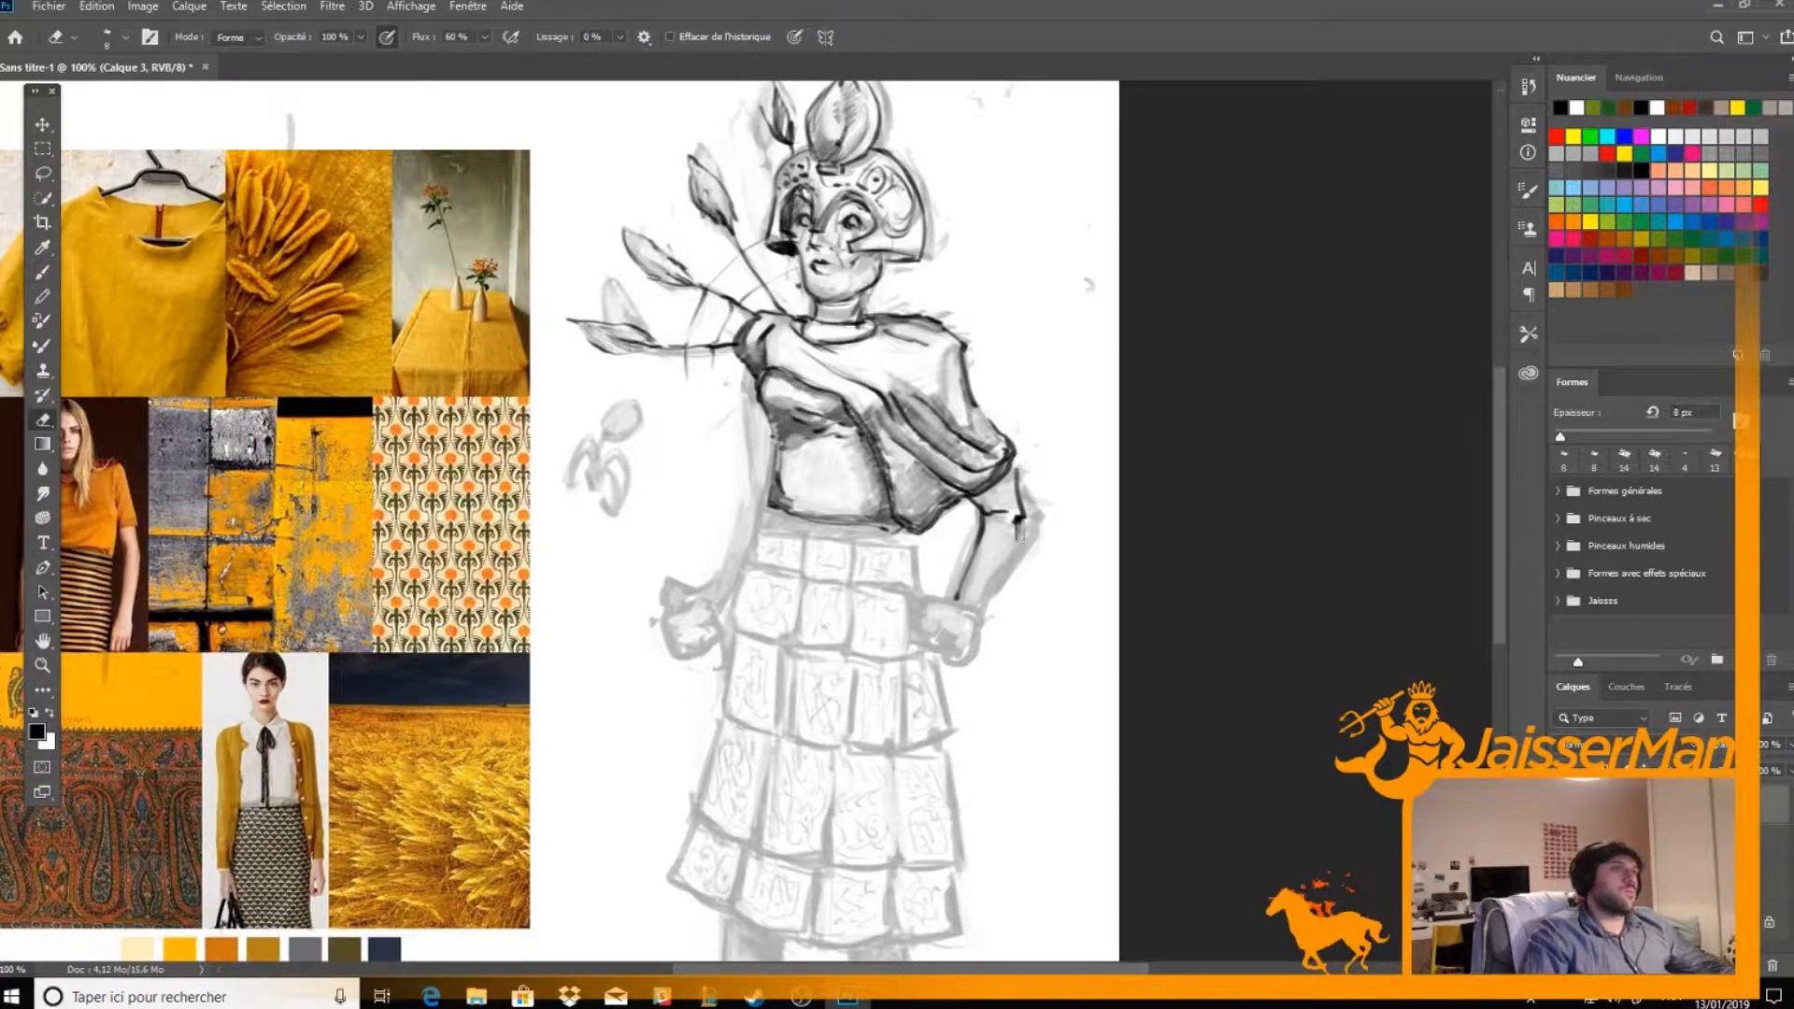
pyautogui.press('b')
pyautogui.moveTo(1024, 529); pyautogui.dragTo(978, 606)
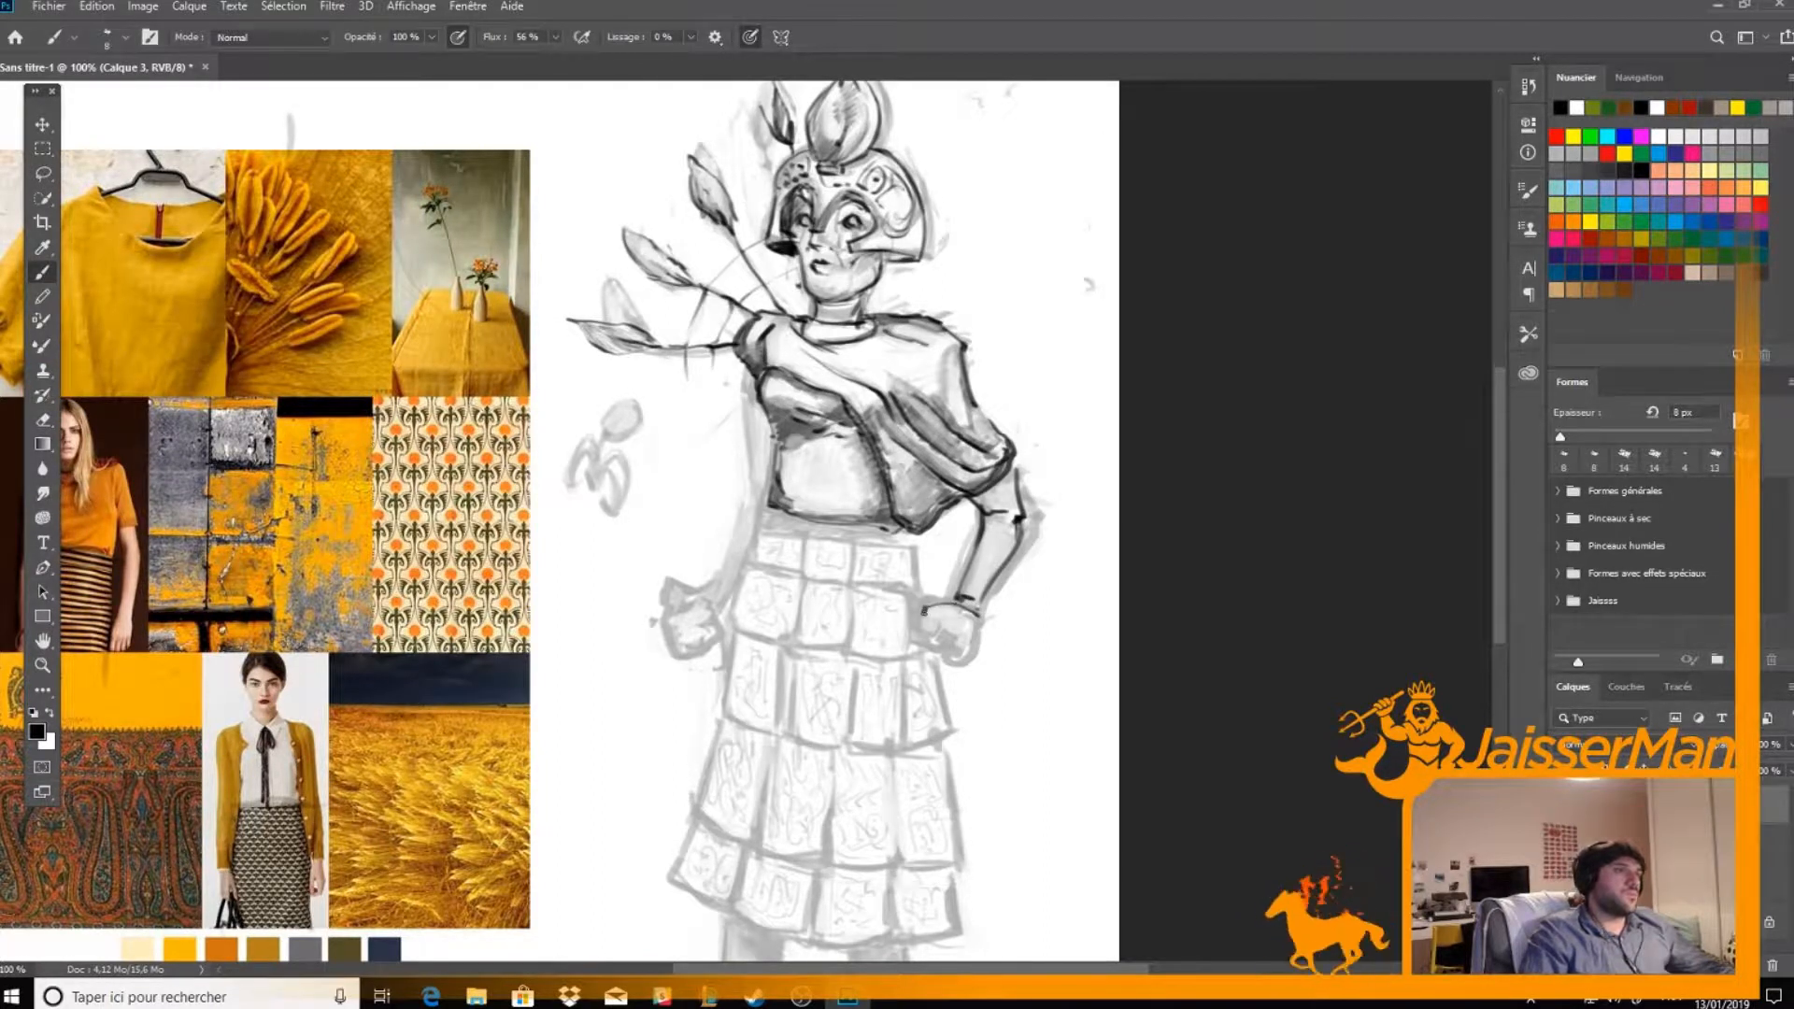
pyautogui.moveTo(924, 624)
pyautogui.mouseDown()
pyautogui.moveTo(948, 660)
pyautogui.moveTo(938, 645)
pyautogui.moveTo(987, 616)
pyautogui.mouseUp()
# Ink the far arm's outline from the shoulder to the wrist and draw the clenched fist
pyautogui.moveTo(883, 586); pyautogui.dragTo(978, 555)
pyautogui.moveTo(847, 355)
pyautogui.mouseDown()
pyautogui.moveTo(858, 447)
pyautogui.moveTo(798, 538)
pyautogui.mouseUp()
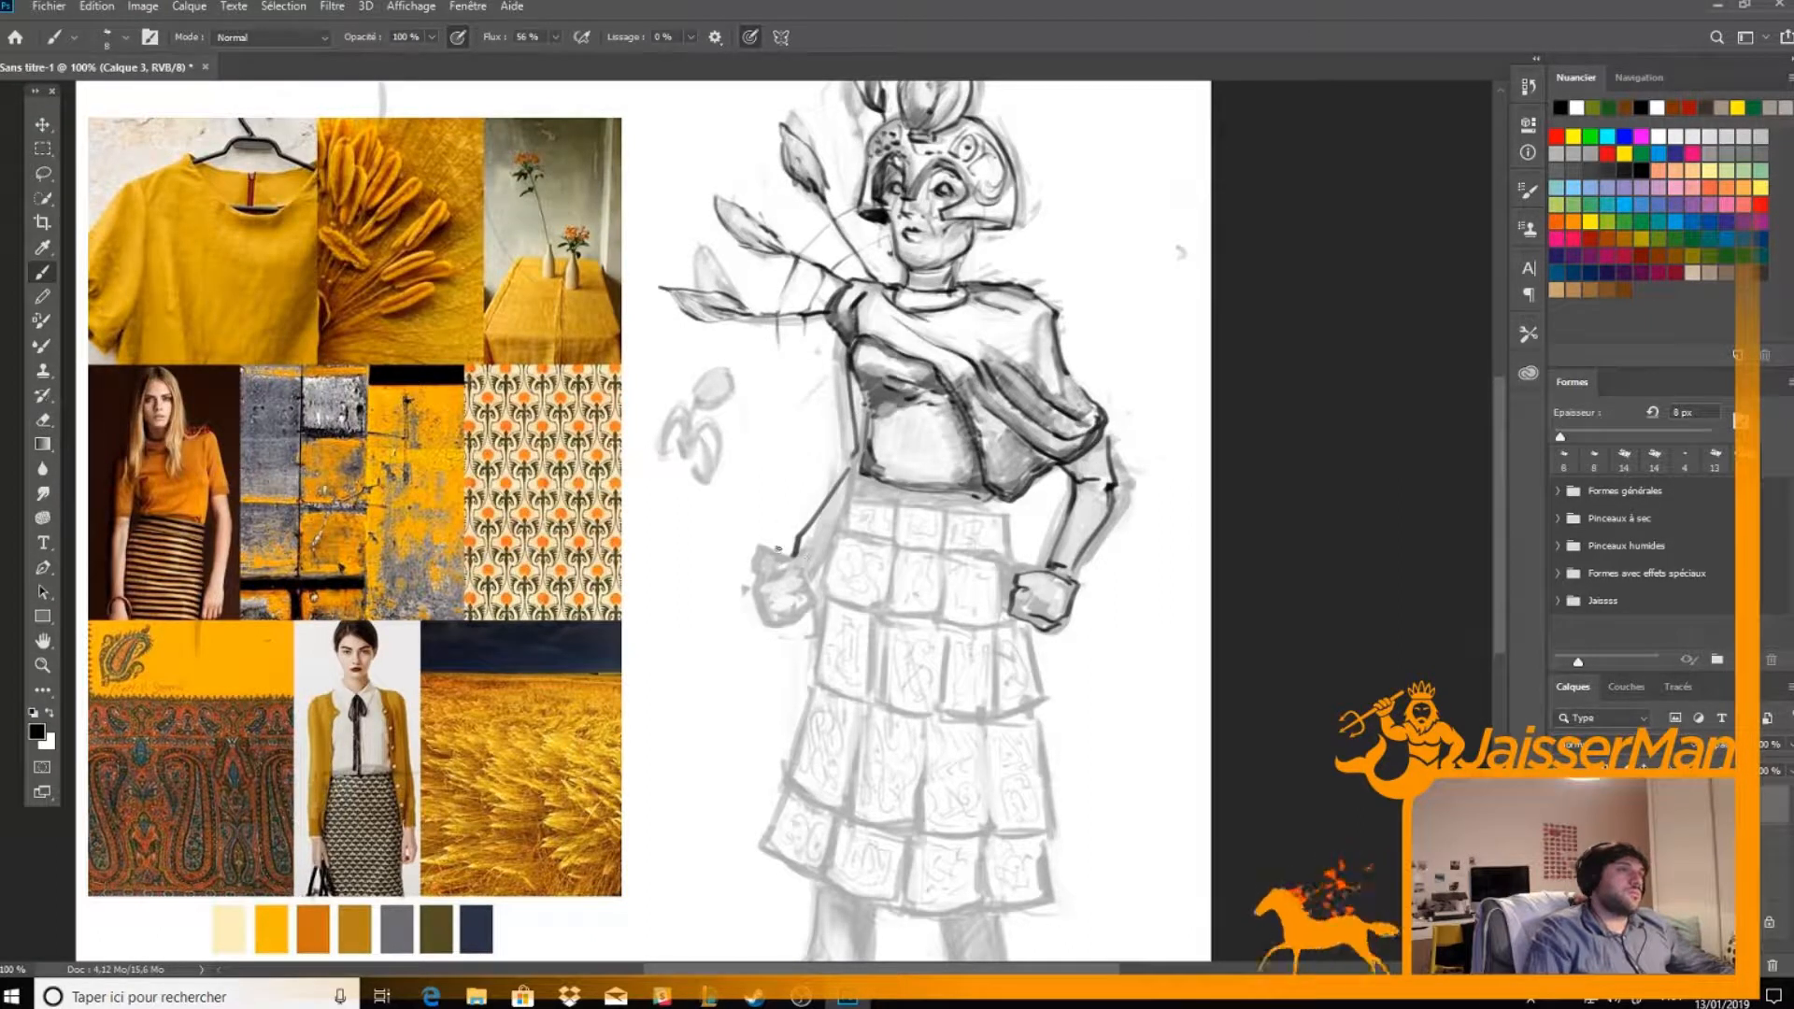
pyautogui.moveTo(771, 564)
pyautogui.mouseDown()
pyautogui.moveTo(811, 584)
pyautogui.moveTo(802, 612)
pyautogui.moveTo(759, 589)
pyautogui.mouseUp()
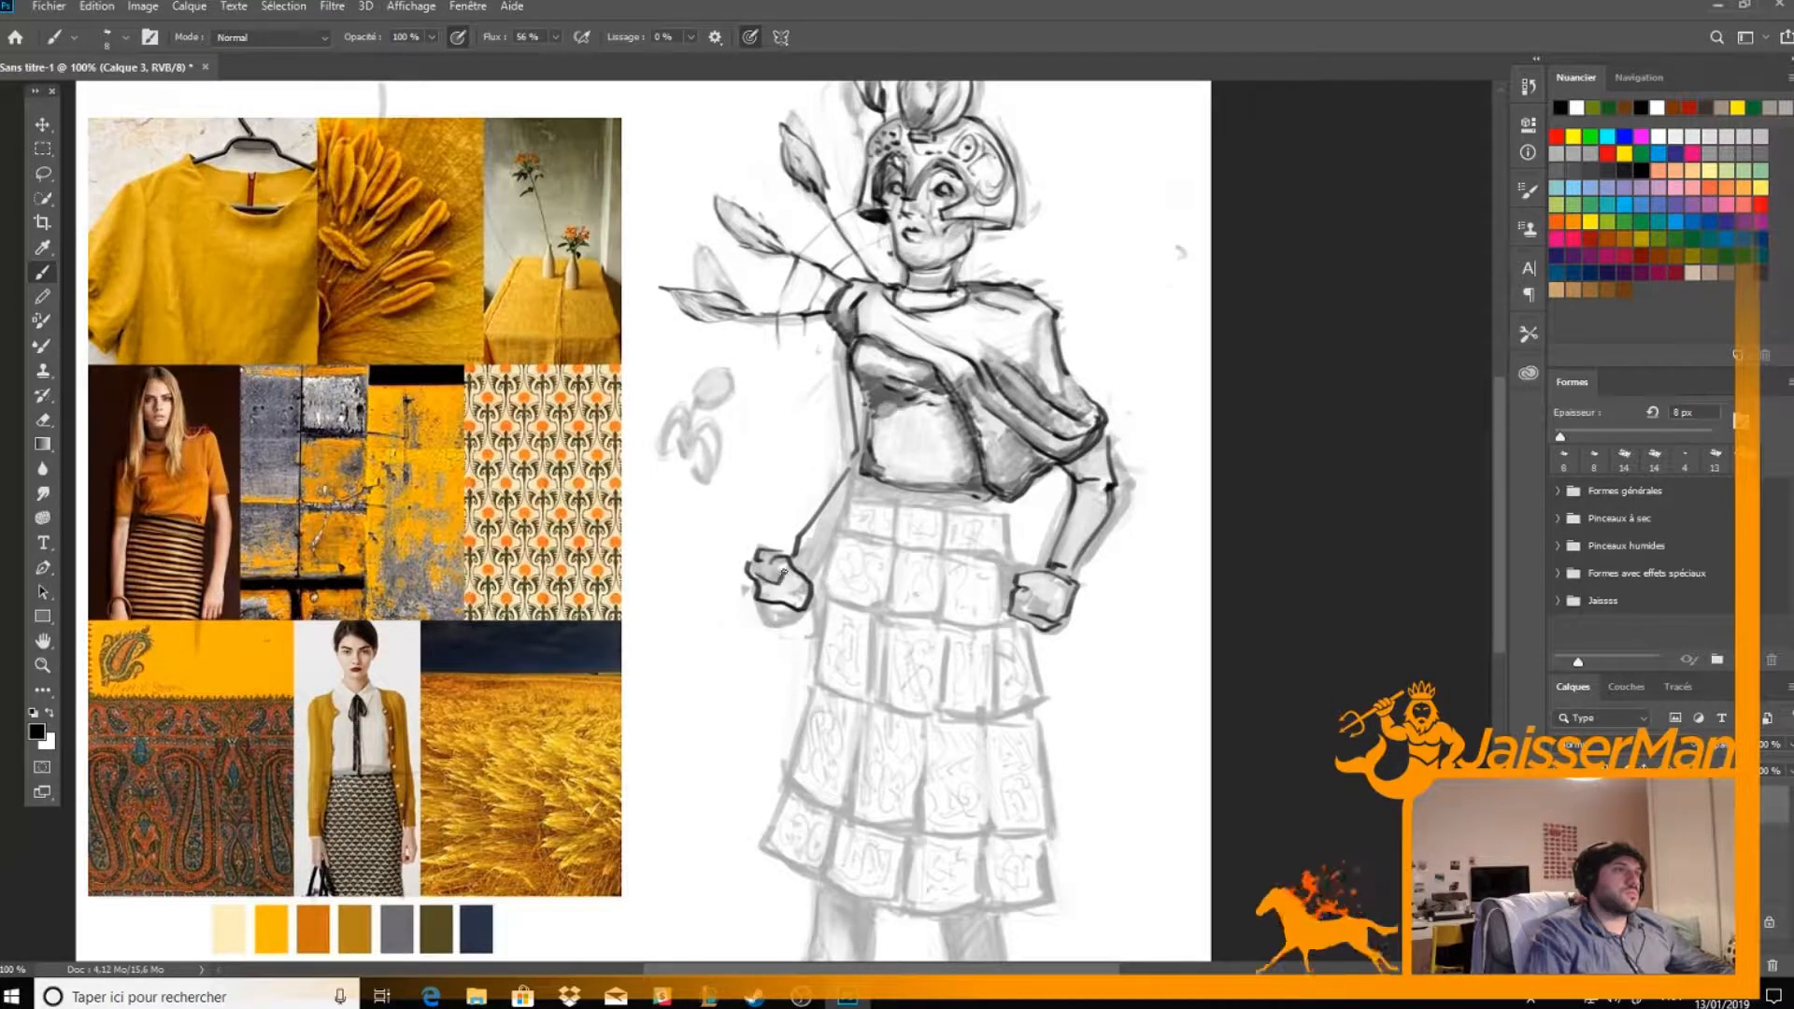
pyautogui.moveTo(828, 553); pyautogui.dragTo(811, 579)
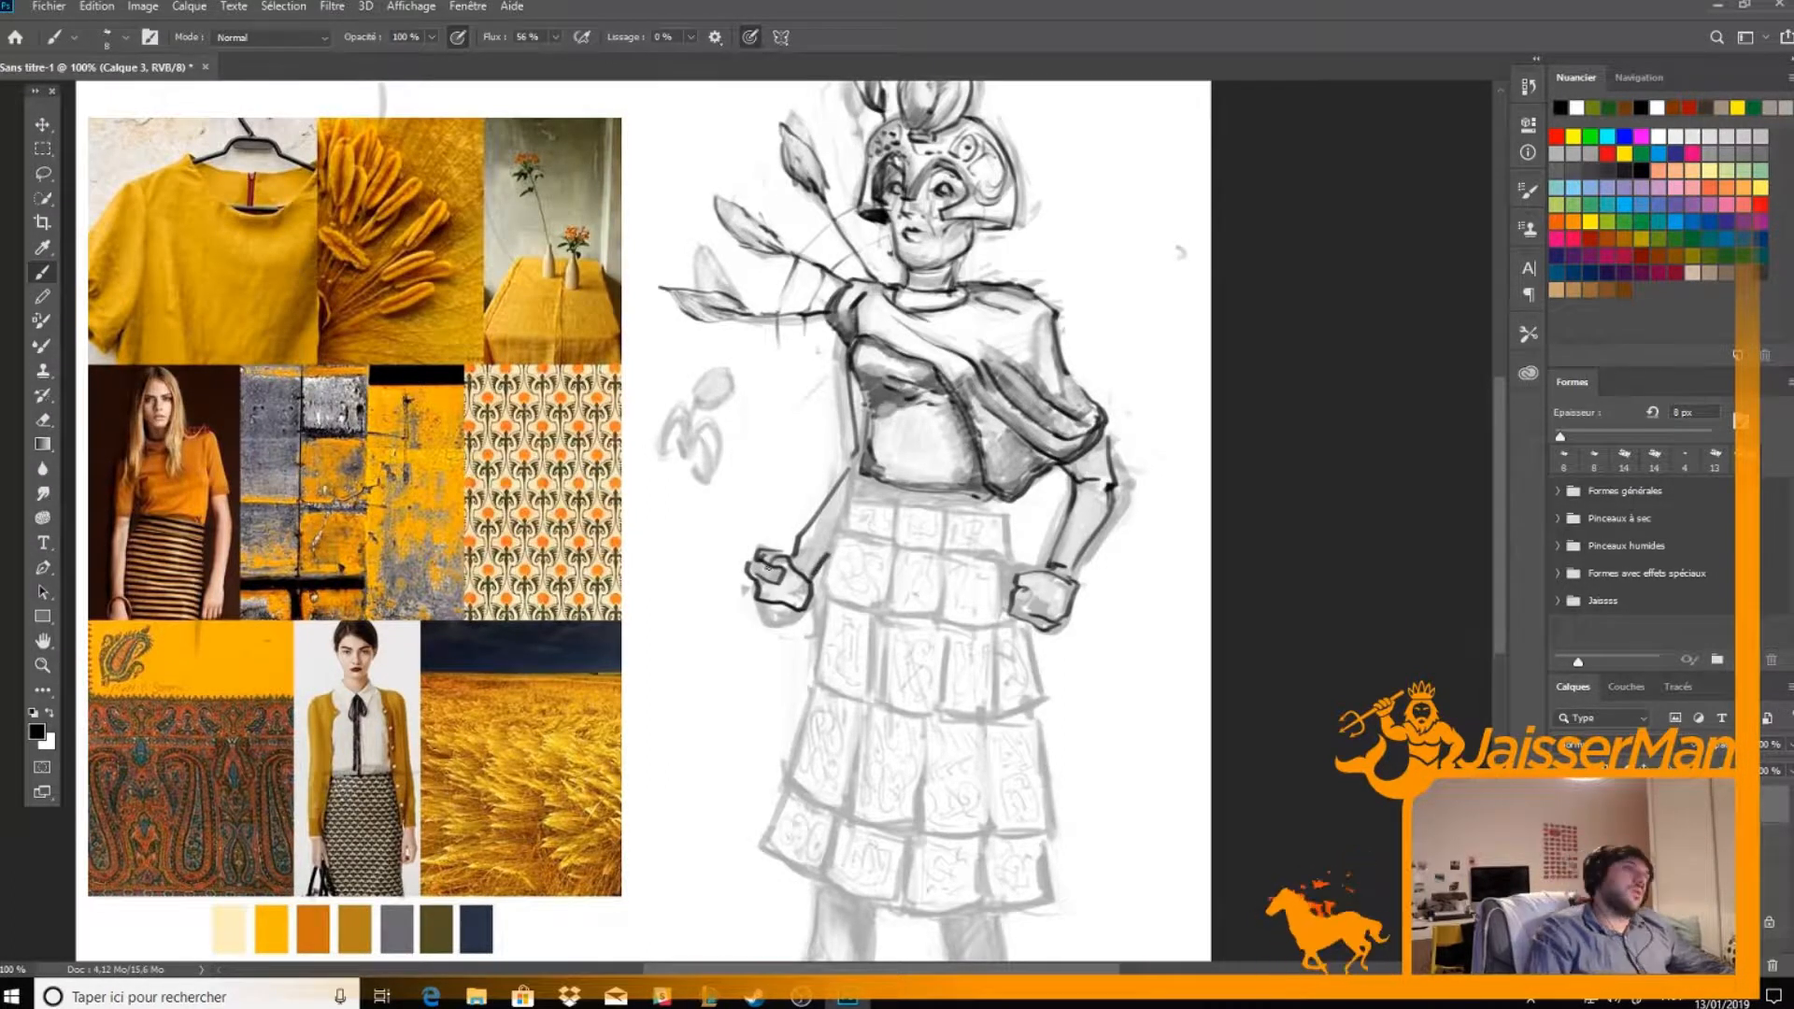
# Shade the far arm with hatching along the upper arm and forearm
pyautogui.press('e')
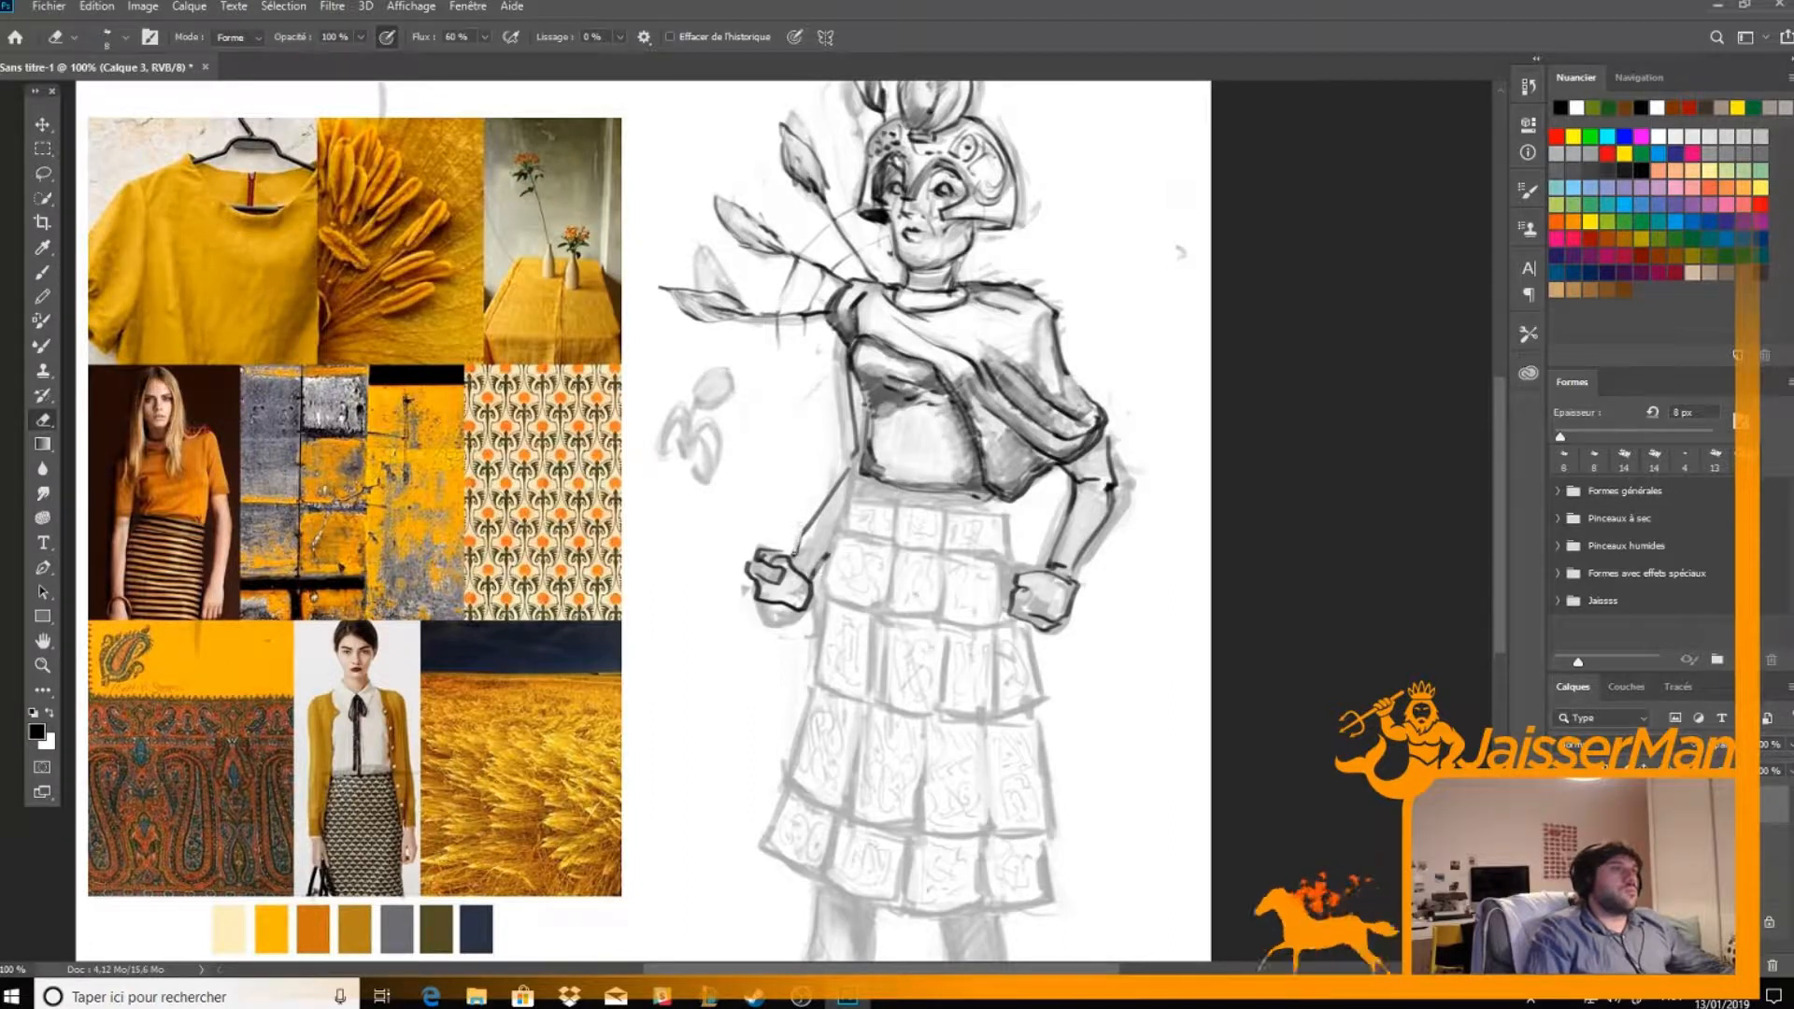
pyautogui.press('b')
pyautogui.moveTo(792, 552)
pyautogui.mouseDown()
pyautogui.moveTo(851, 449)
pyautogui.moveTo(856, 383)
pyautogui.moveTo(849, 481)
pyautogui.mouseUp()
pyautogui.moveTo(797, 561); pyautogui.dragTo(853, 474)
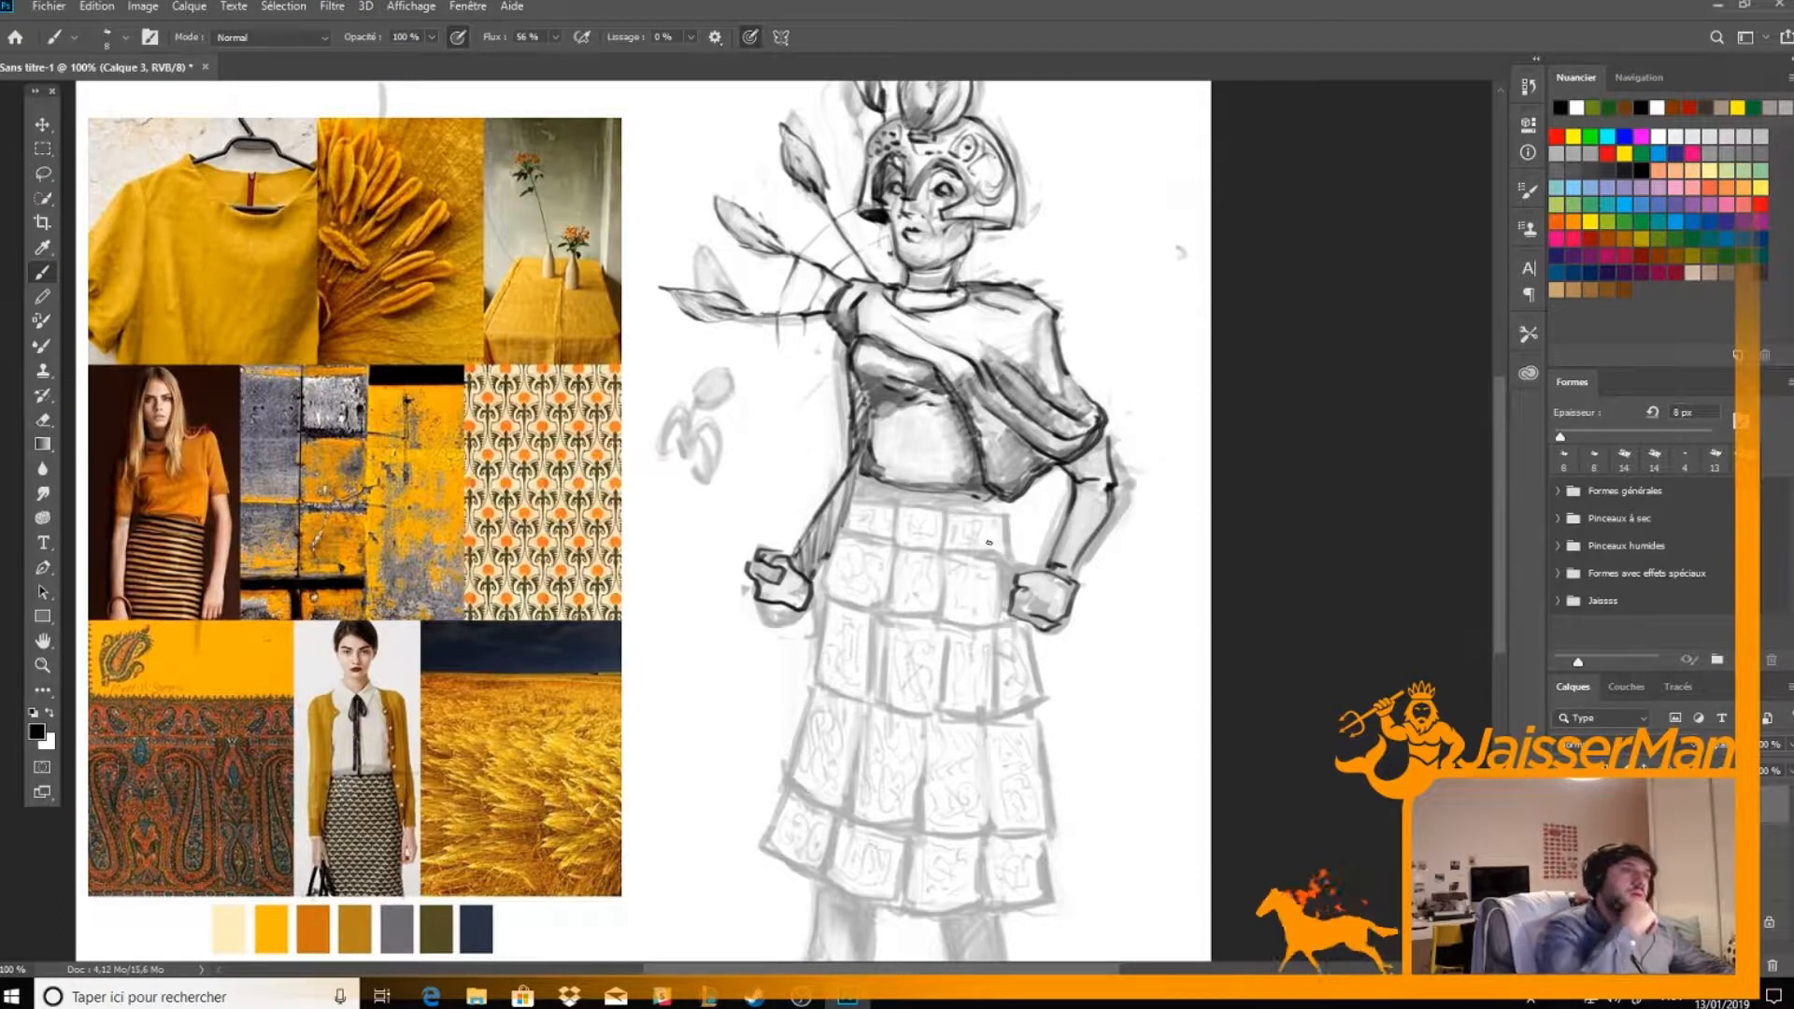
# Ink the waistband below the top's hem and darken it with crossed hatching
pyautogui.moveTo(876, 788); pyautogui.dragTo(893, 657)
pyautogui.moveTo(828, 371); pyautogui.dragTo(794, 445)
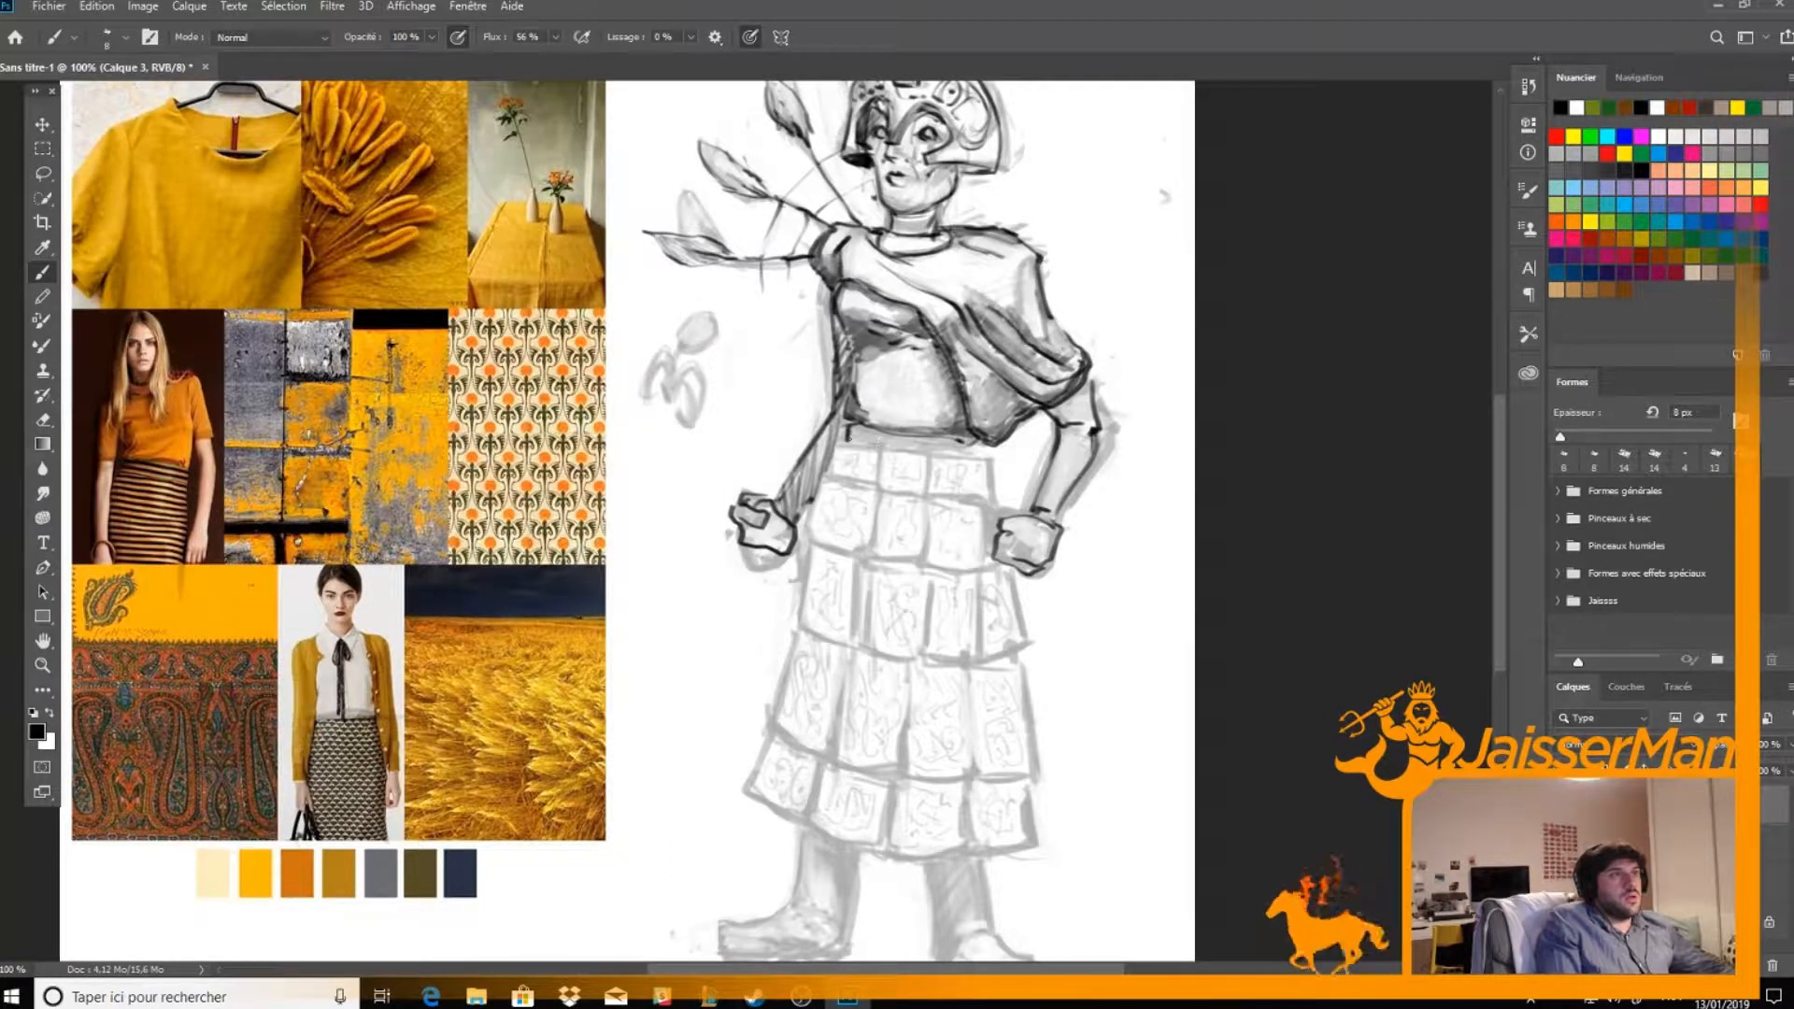
pyautogui.moveTo(959, 447); pyautogui.dragTo(906, 452)
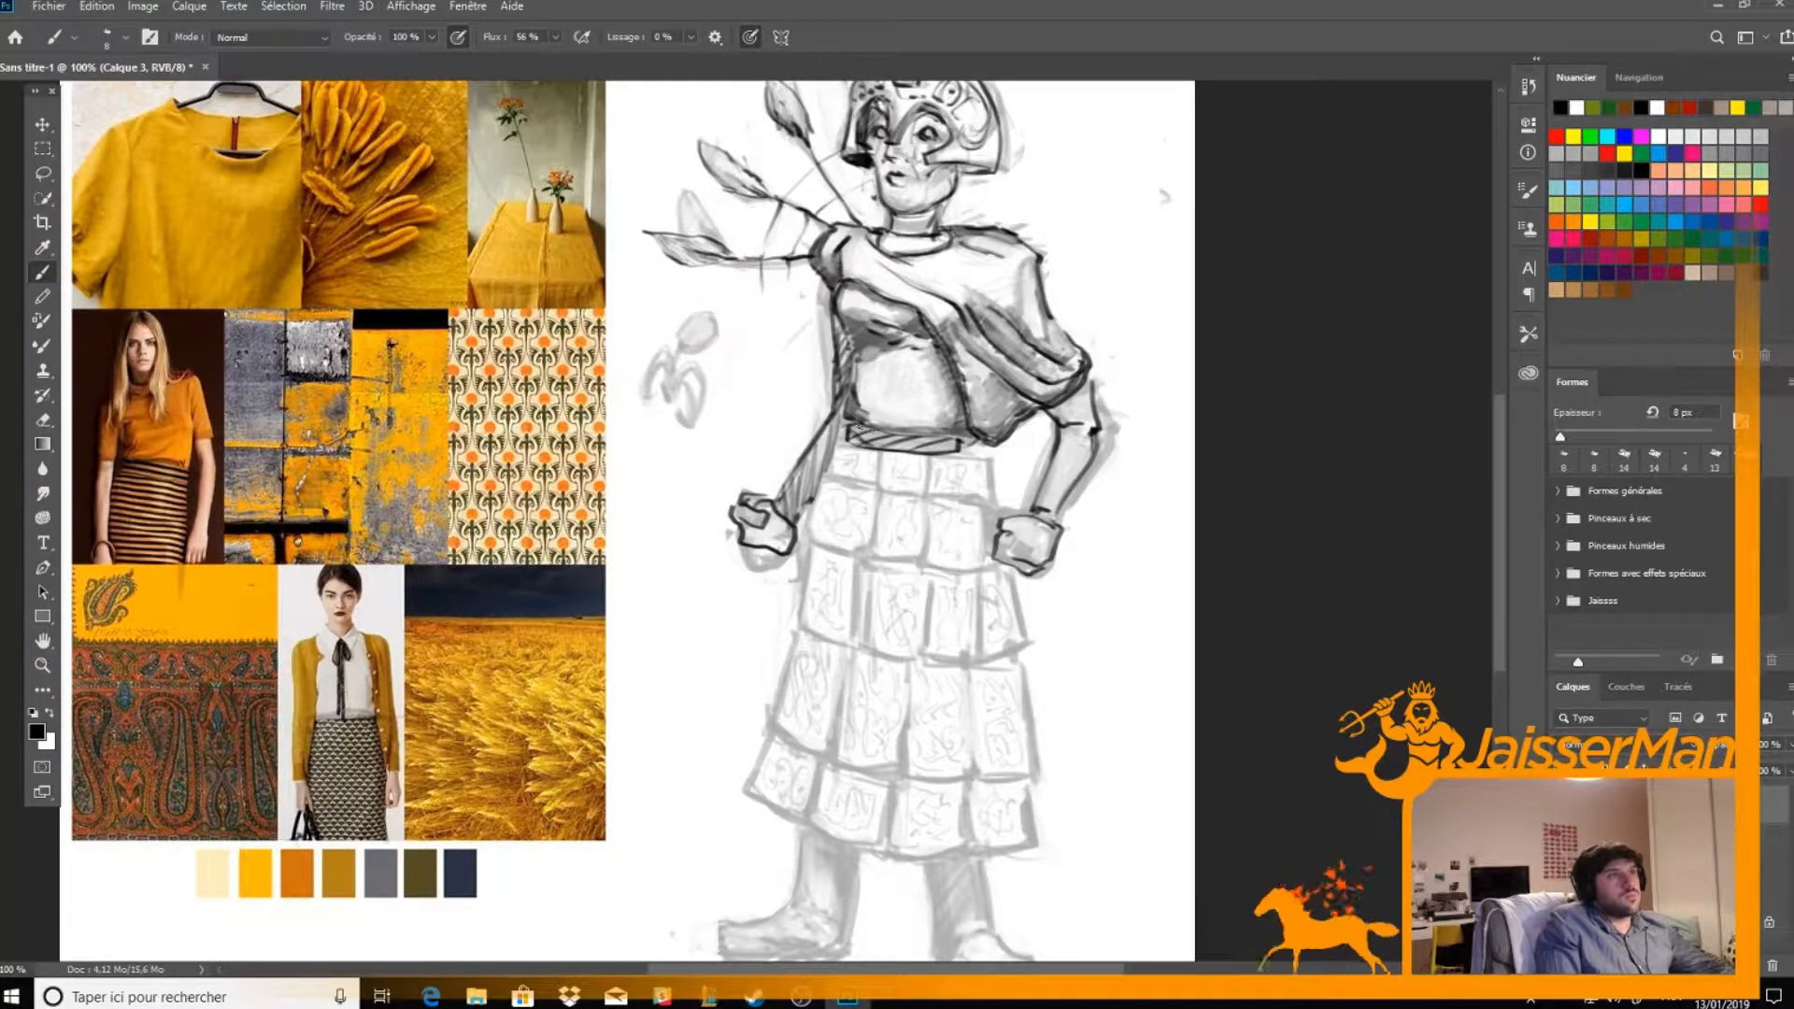
pyautogui.moveTo(914, 439); pyautogui.dragTo(938, 453)
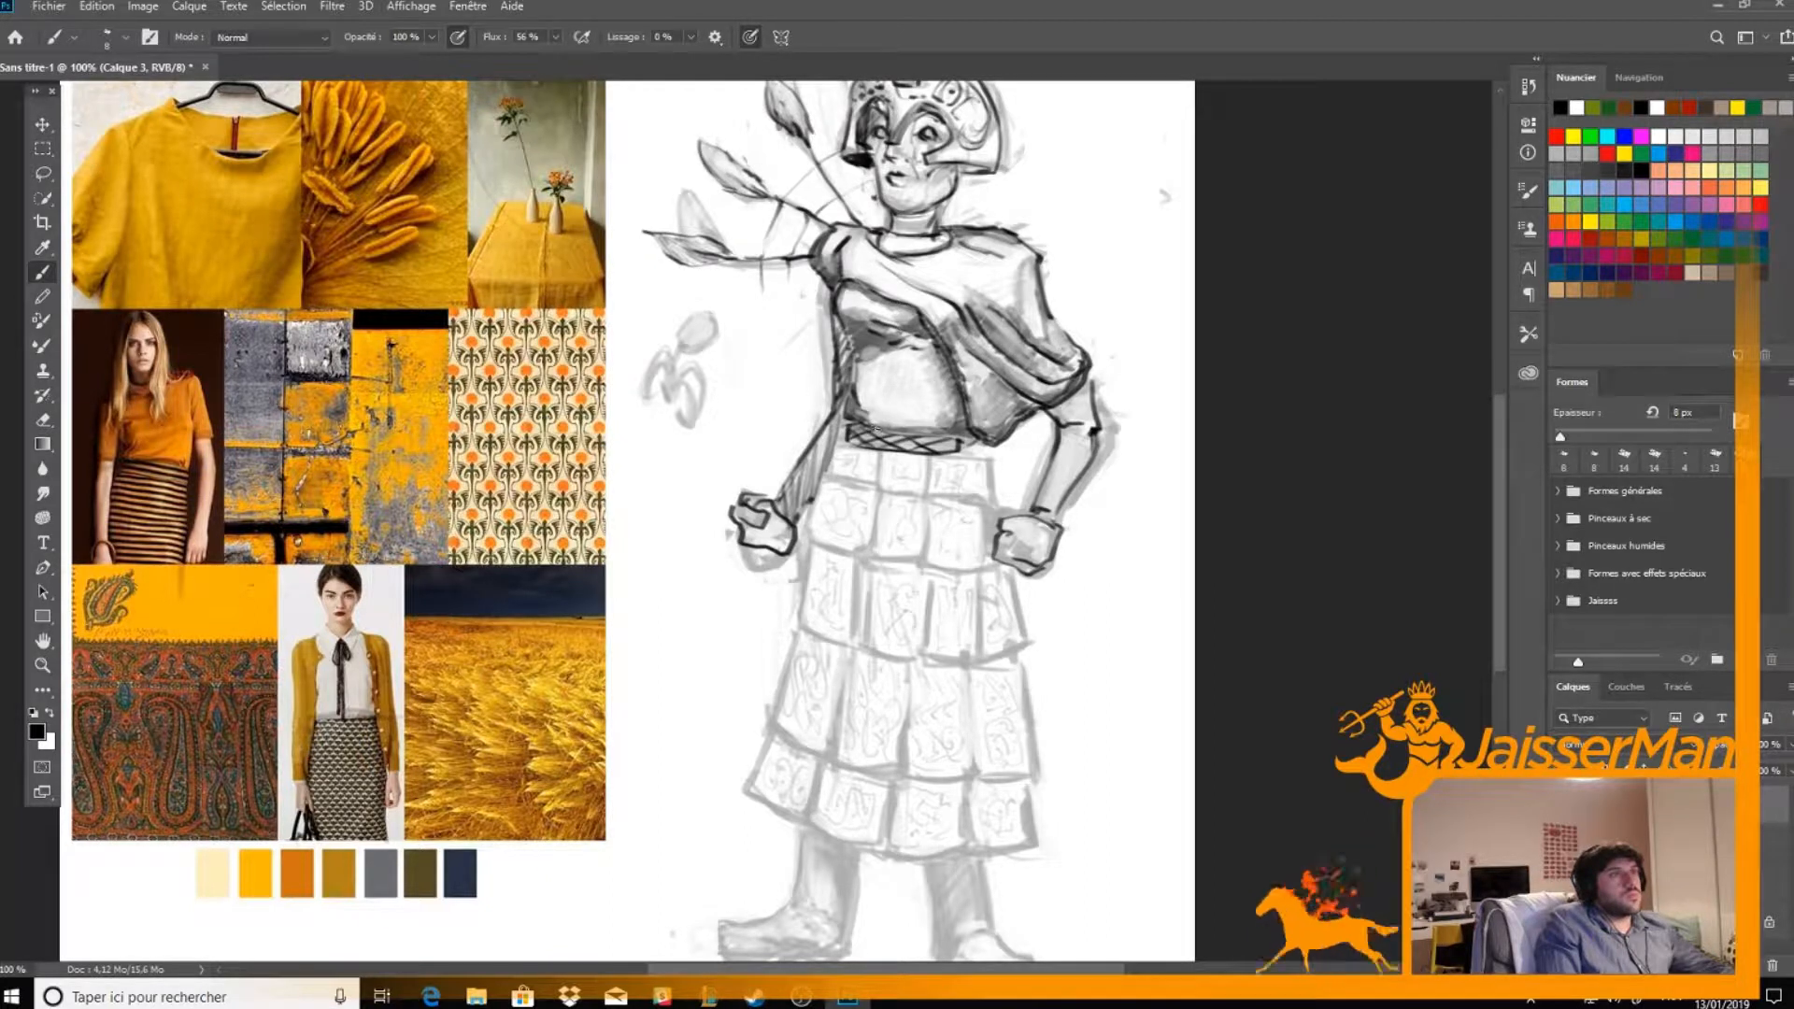
pyautogui.moveTo(902, 447); pyautogui.dragTo(940, 439)
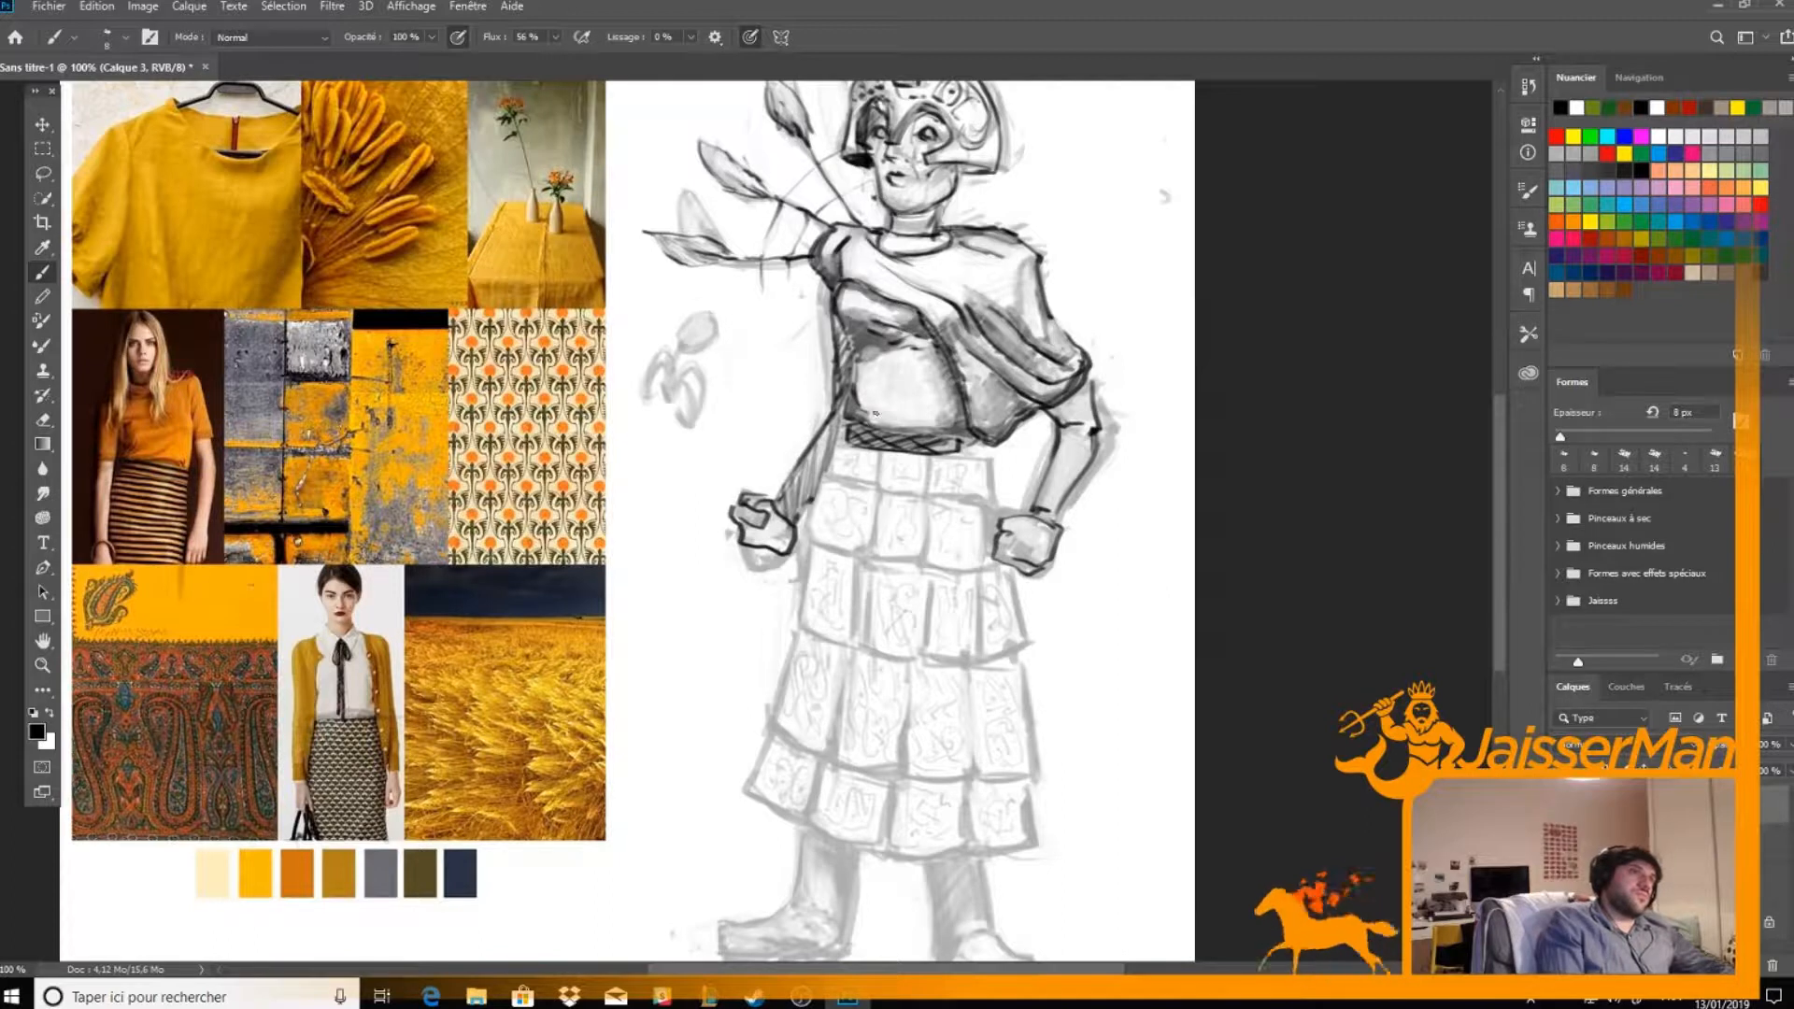
pyautogui.moveTo(895, 432)
pyautogui.mouseDown()
pyautogui.moveTo(968, 437)
pyautogui.moveTo(947, 424)
pyautogui.mouseUp()
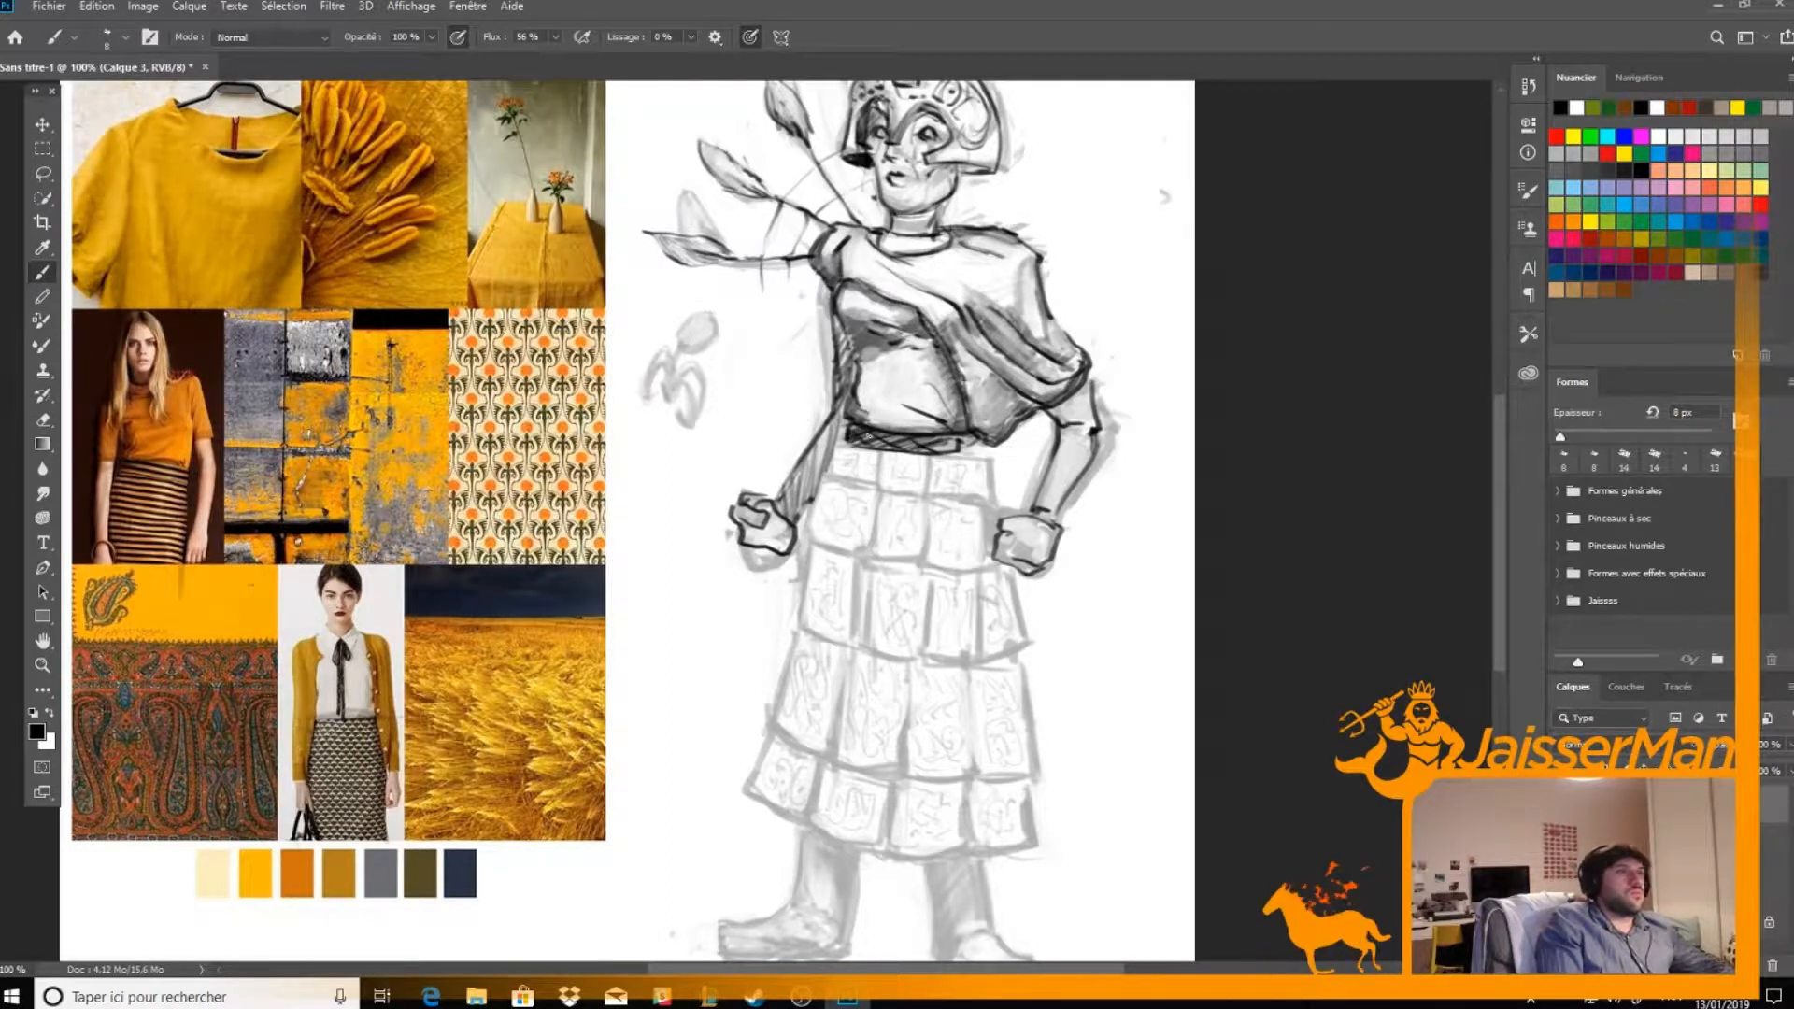
# Ink the edges of the centre panel in the skirt's top row and start the skirt's far side edge
pyautogui.press('e')
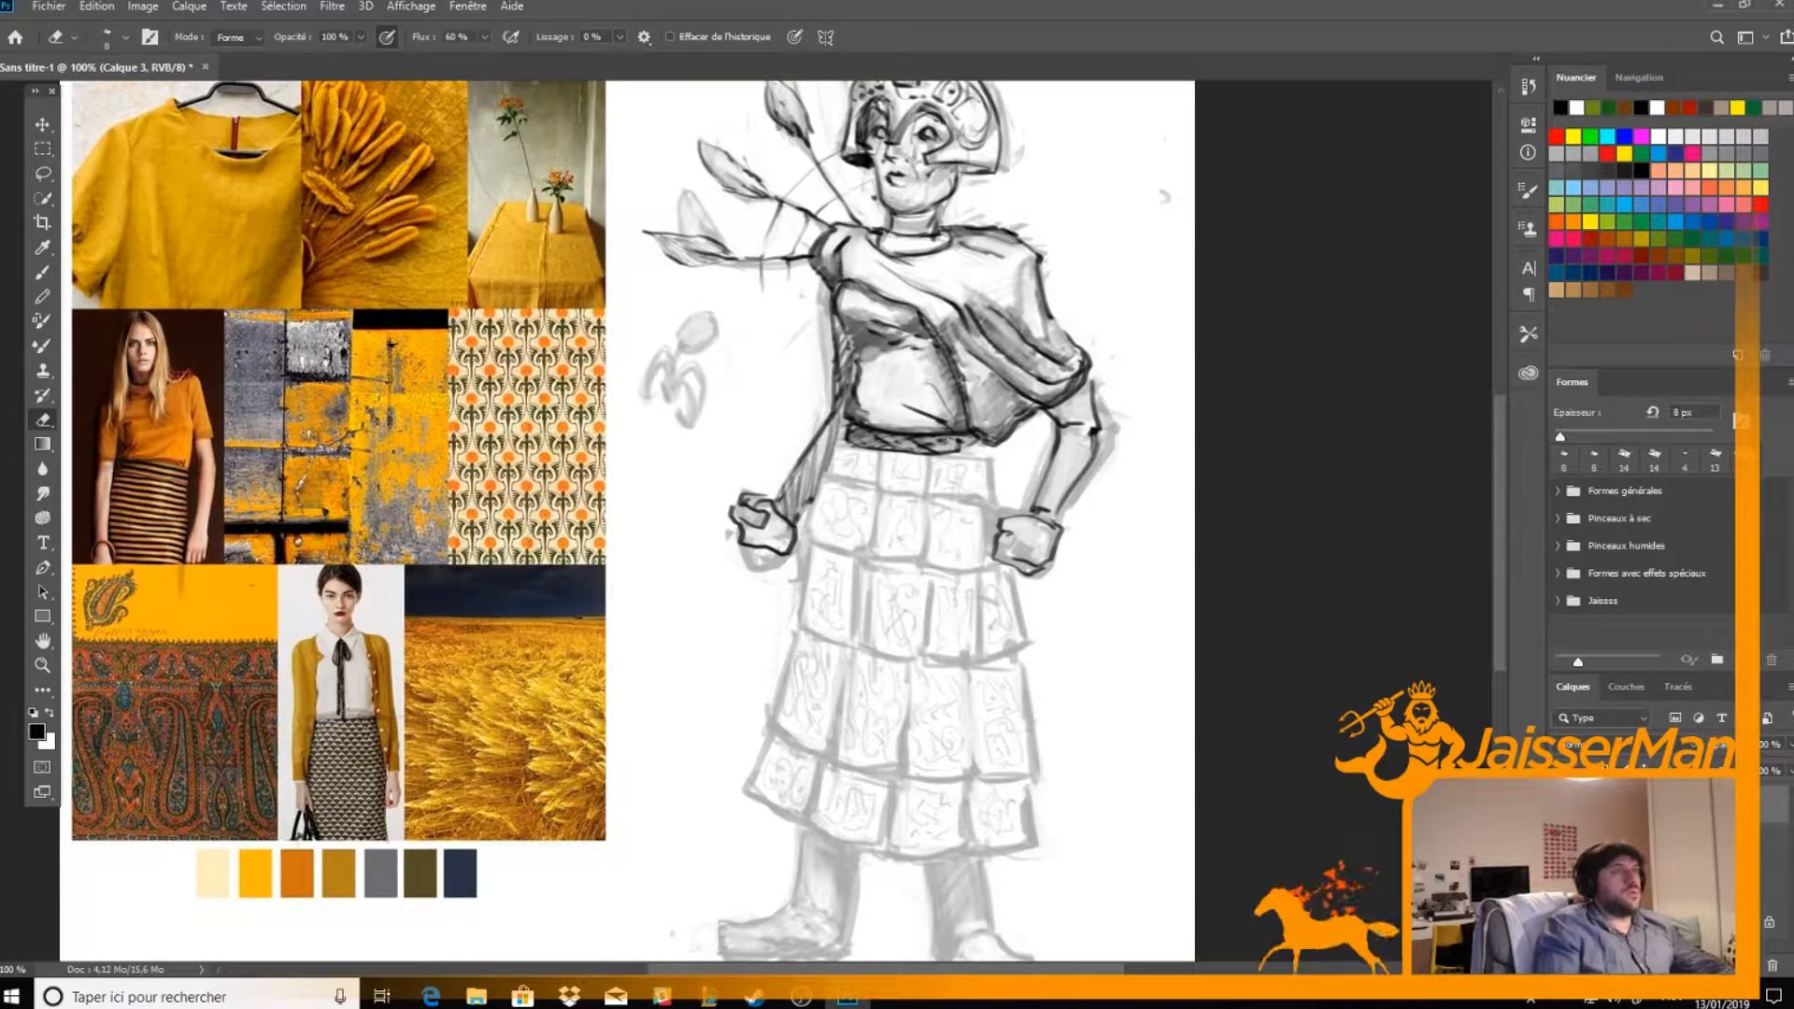
pyautogui.press('b')
pyautogui.moveTo(879, 453)
pyautogui.mouseDown()
pyautogui.moveTo(879, 510)
pyautogui.moveTo(918, 499)
pyautogui.mouseUp()
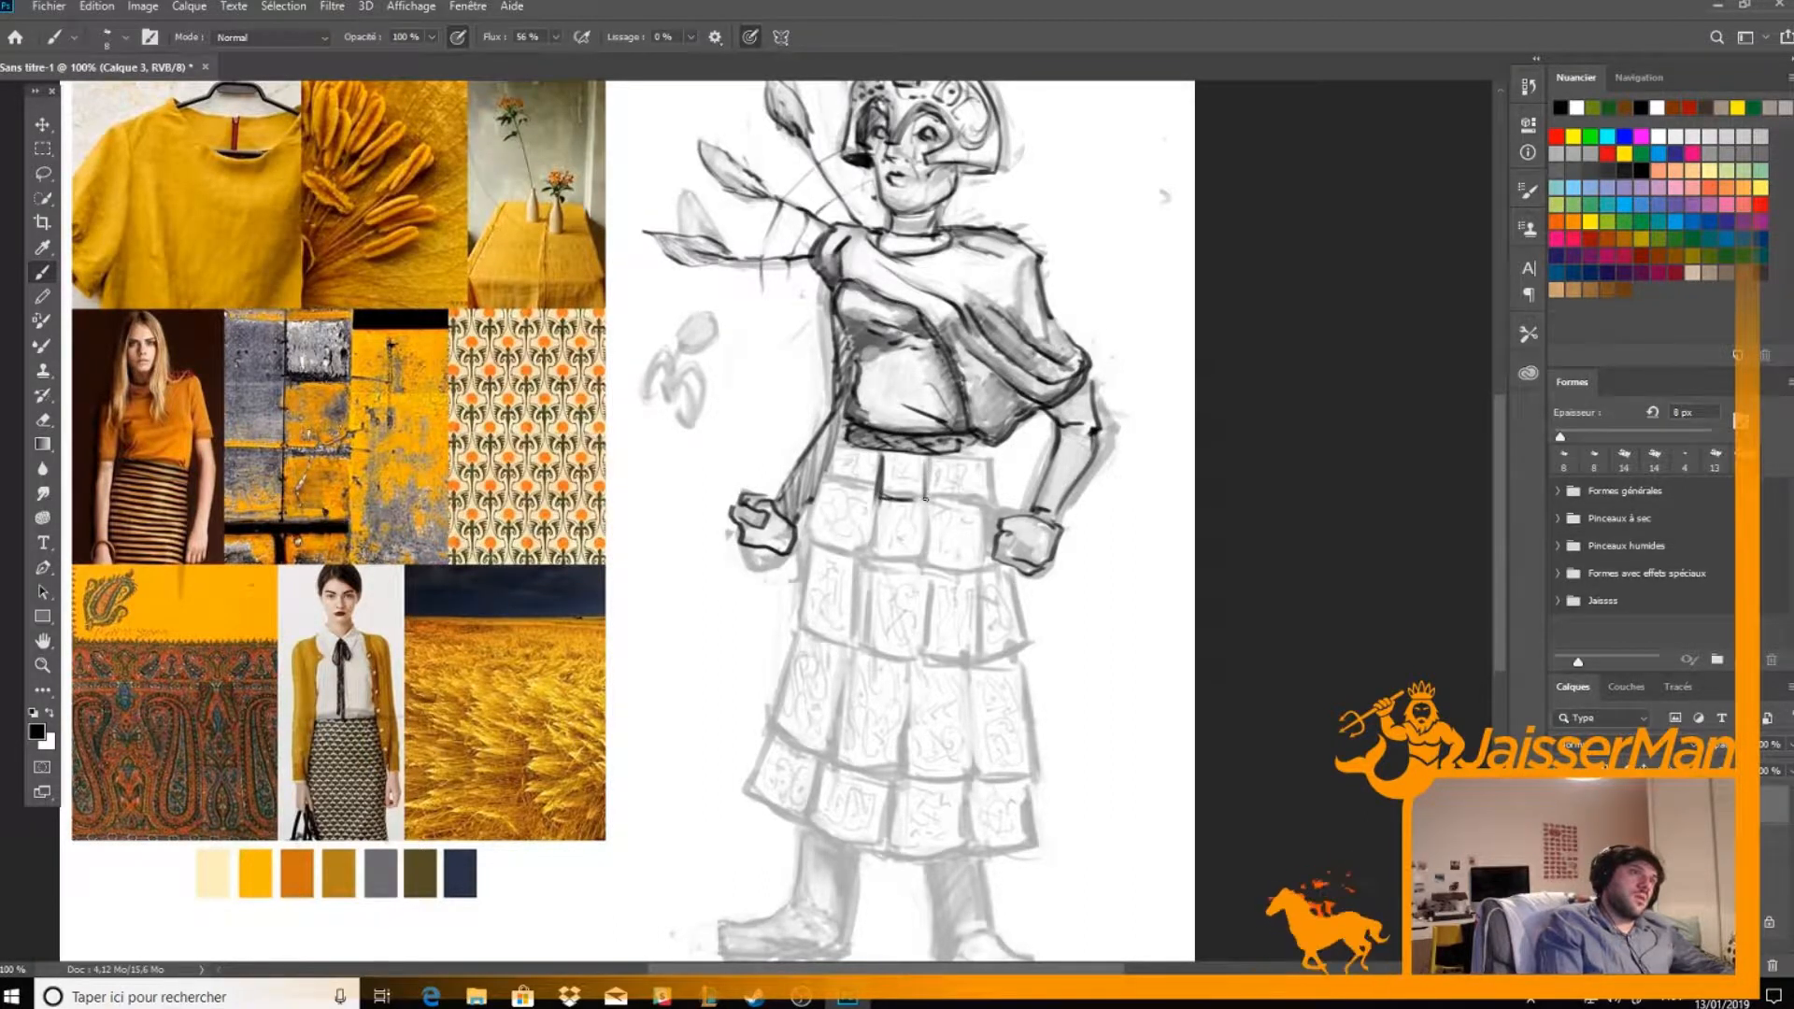
pyautogui.moveTo(829, 446); pyautogui.dragTo(822, 481)
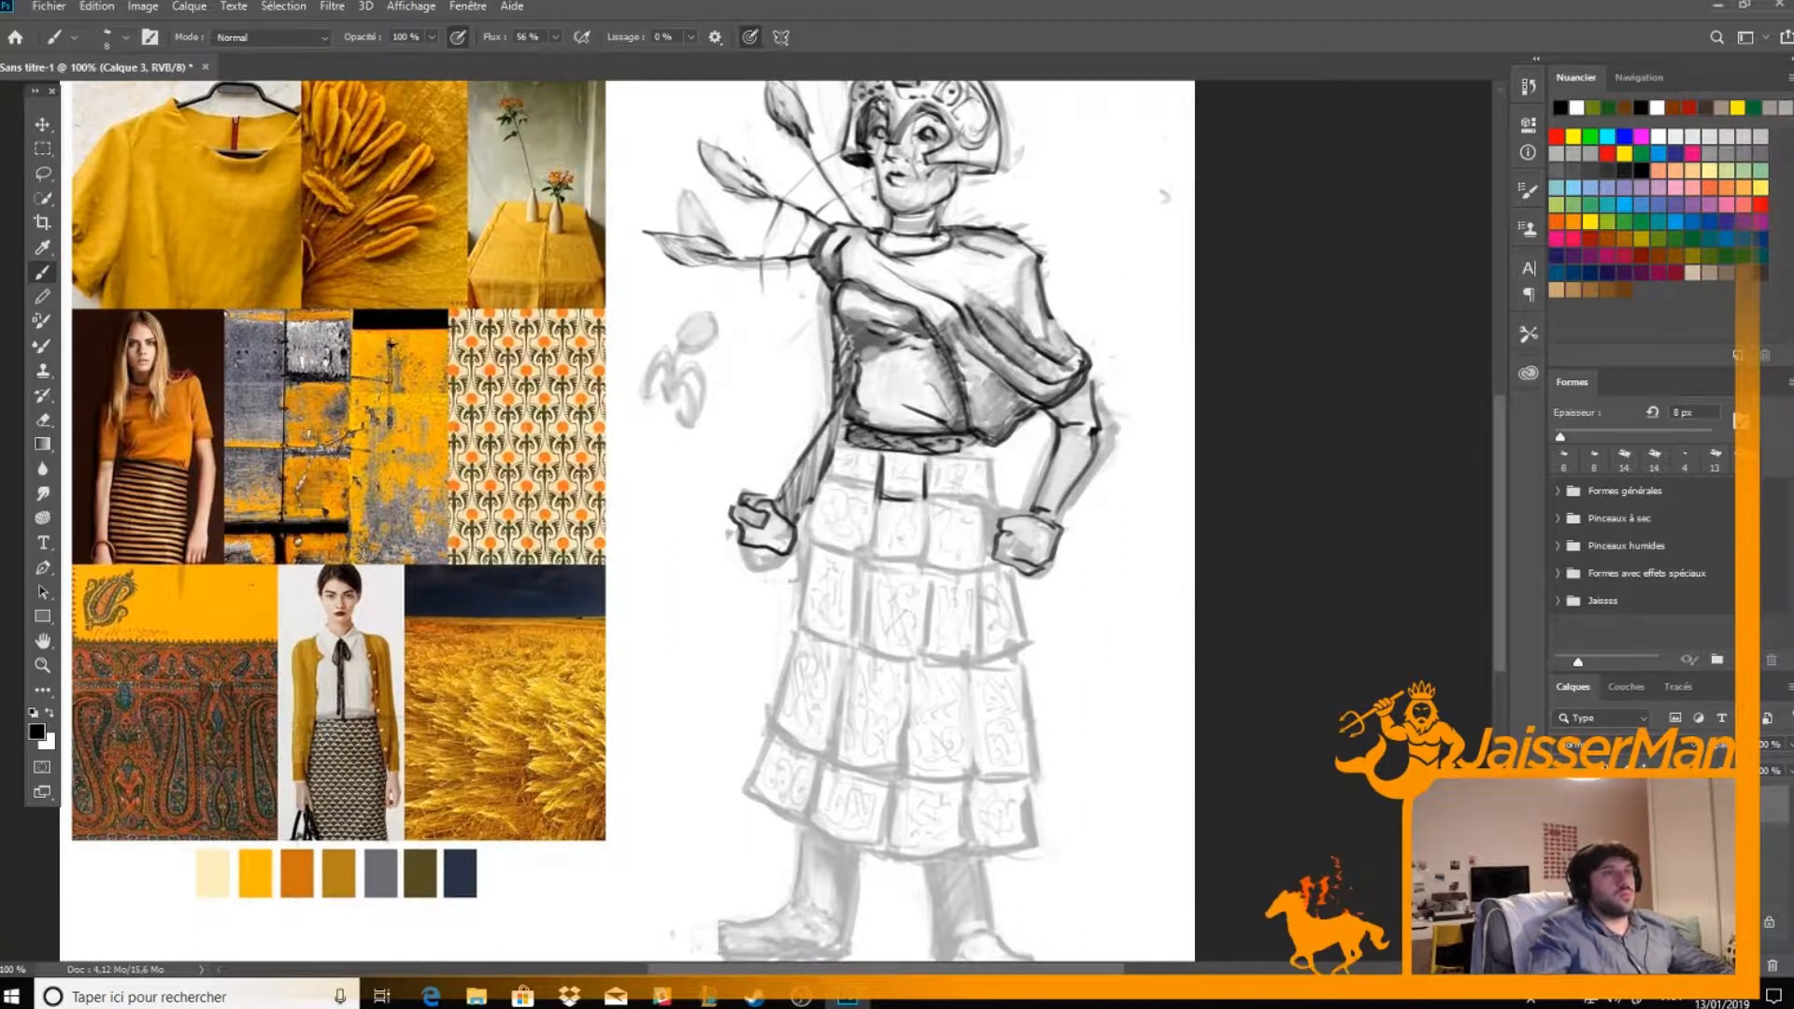
# Lasso the whole skirt on the rough sketch layer, Calque 2, and copy it to a new layer
pyautogui.hotkey('alt', '[')
pyautogui.press('l')
pyautogui.moveTo(714, 780)
pyautogui.mouseDown()
pyautogui.moveTo(831, 483)
pyautogui.moveTo(873, 450)
pyautogui.moveTo(998, 465)
pyautogui.moveTo(995, 544)
pyautogui.moveTo(1047, 631)
pyautogui.moveTo(1039, 845)
pyautogui.moveTo(832, 855)
pyautogui.moveTo(734, 799)
pyautogui.moveTo(745, 777)
pyautogui.mouseUp()
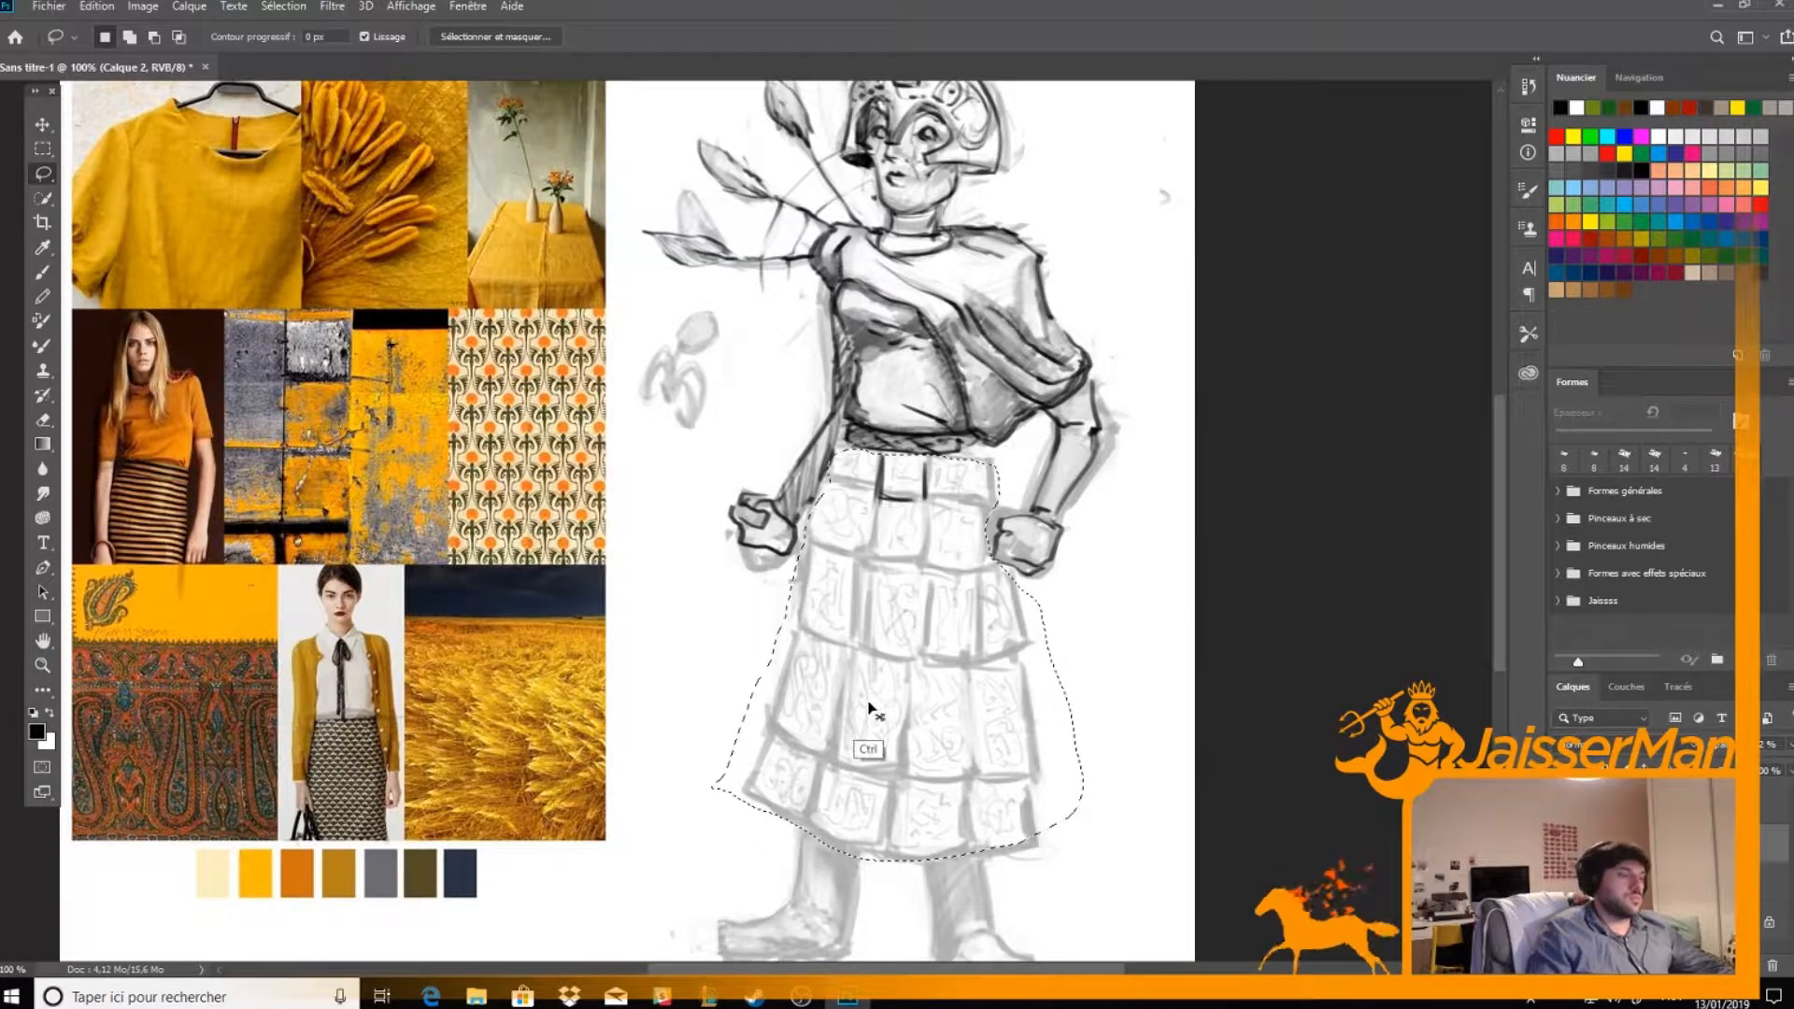
pyautogui.hotkey('ctrl', 'j')
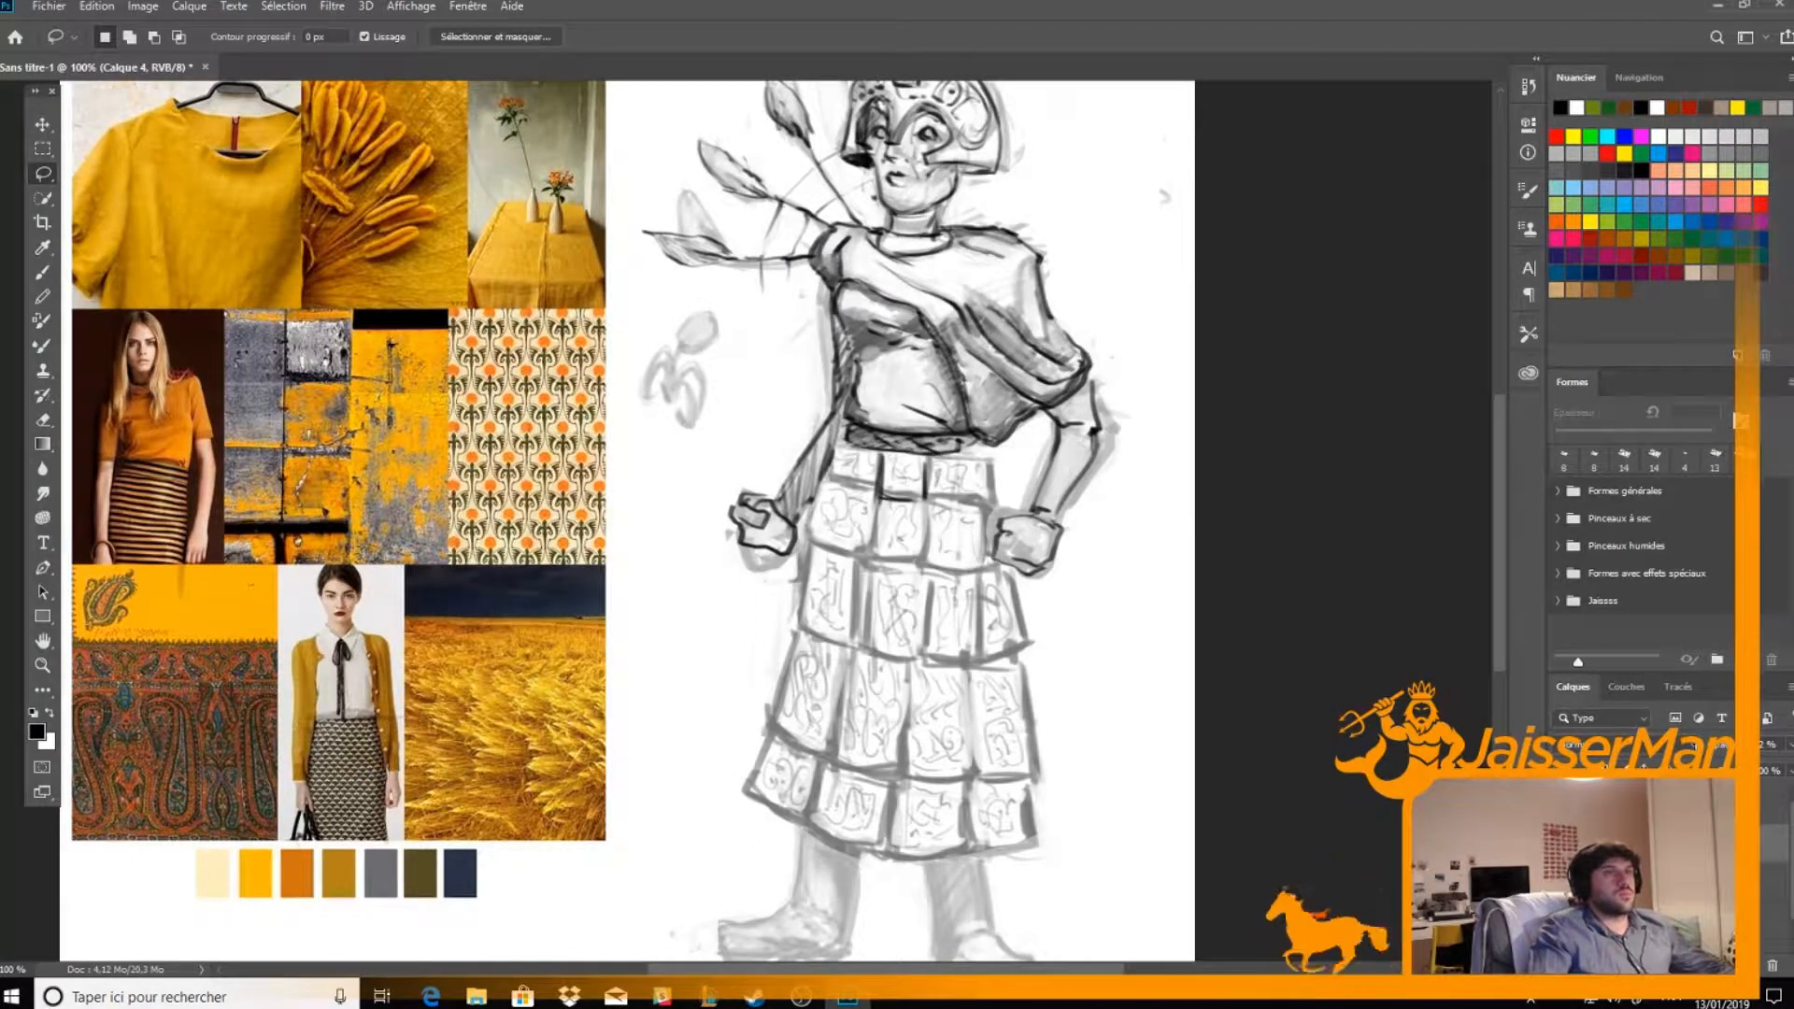
# Raise the copied skirt's layer opacity to 100% and merge it with the line-art layer, Calque 3
pyautogui.moveTo(1717, 751); pyautogui.dragTo(1757, 752)
pyautogui.keyDown('ctrl'); pyautogui.click(1681, 805); pyautogui.keyUp('ctrl')
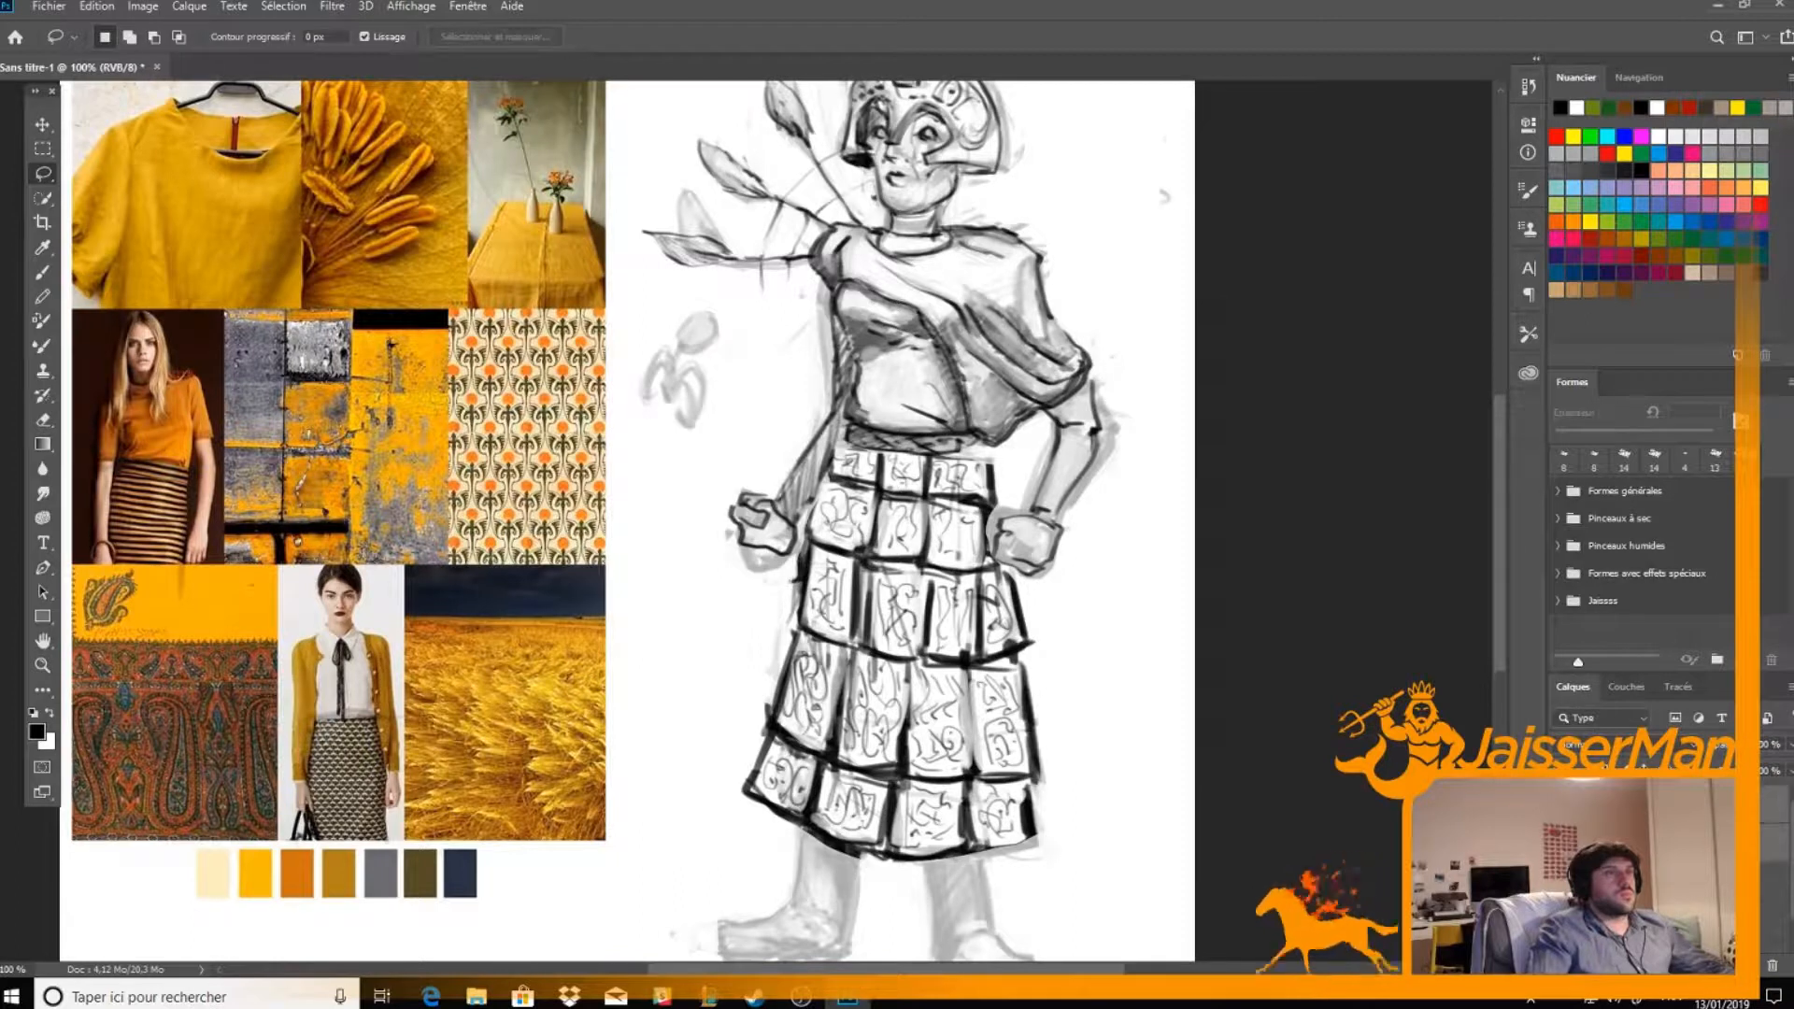
pyautogui.hotkey('ctrl', 'e')
# Erase and re-ink the skirt's side edge and the first panels of its bottom row to clean their outlines
pyautogui.press('b')
pyautogui.press('e')
pyautogui.moveTo(762, 718)
pyautogui.mouseDown()
pyautogui.moveTo(767, 704)
pyautogui.moveTo(752, 799)
pyautogui.moveTo(793, 750)
pyautogui.moveTo(796, 646)
pyautogui.mouseUp()
pyautogui.press('b')
pyautogui.press('e')
pyautogui.moveTo(762, 727)
pyautogui.mouseDown()
pyautogui.moveTo(769, 712)
pyautogui.moveTo(811, 815)
pyautogui.moveTo(854, 838)
pyautogui.moveTo(834, 836)
pyautogui.mouseUp()
pyautogui.press('b')
pyautogui.press('e')
pyautogui.moveTo(834, 767)
pyautogui.mouseDown()
pyautogui.moveTo(882, 778)
pyautogui.moveTo(858, 772)
pyautogui.moveTo(898, 754)
pyautogui.moveTo(903, 723)
pyautogui.moveTo(846, 761)
pyautogui.moveTo(850, 698)
pyautogui.moveTo(905, 724)
pyautogui.moveTo(914, 680)
pyautogui.moveTo(888, 767)
pyautogui.mouseUp()
pyautogui.press('b')
pyautogui.press('e')
pyautogui.press('b')
pyautogui.press('e')
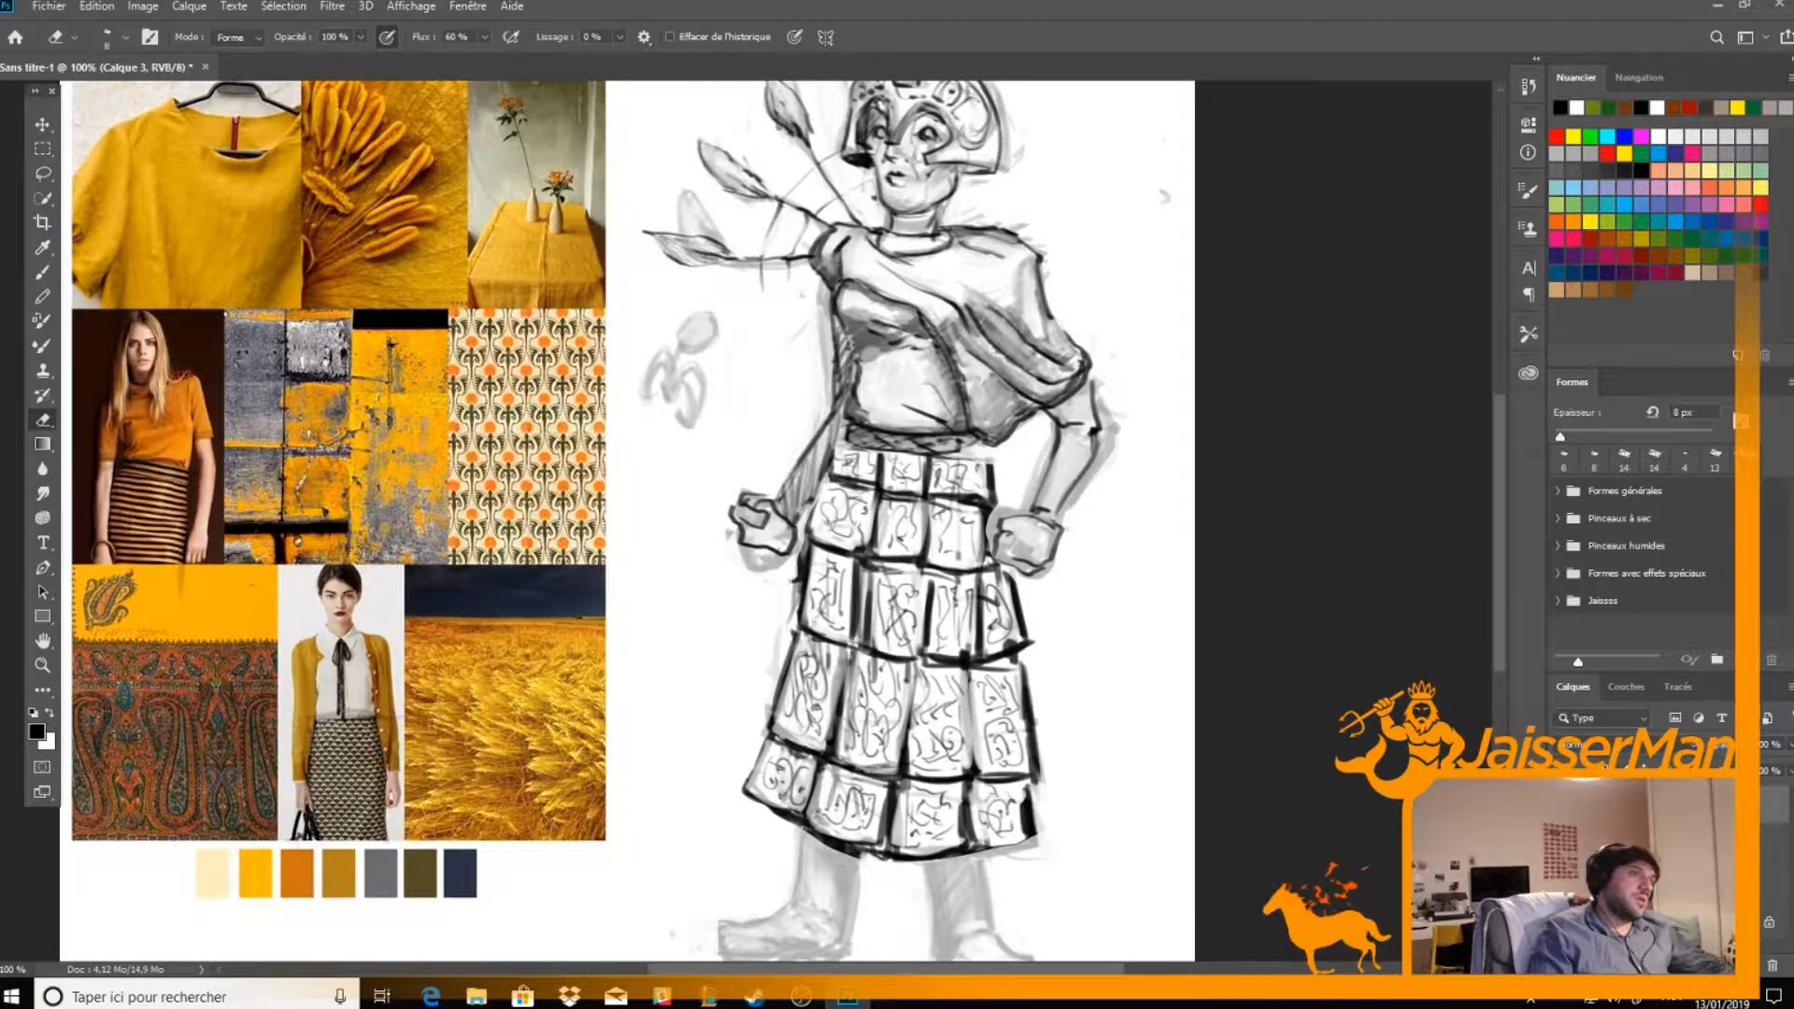
# Clean and re-ink the hem and the remaining bottom-row panels up to the skirt's opposite edge
pyautogui.press('b')
pyautogui.moveTo(853, 855)
pyautogui.mouseDown()
pyautogui.moveTo(893, 804)
pyautogui.moveTo(863, 854)
pyautogui.moveTo(886, 857)
pyautogui.moveTo(849, 847)
pyautogui.moveTo(868, 850)
pyautogui.moveTo(899, 803)
pyautogui.moveTo(897, 855)
pyautogui.mouseUp()
pyautogui.press('e')
pyautogui.press('b')
pyautogui.press('e')
pyautogui.moveTo(908, 792)
pyautogui.mouseDown()
pyautogui.moveTo(902, 844)
pyautogui.moveTo(903, 828)
pyautogui.moveTo(966, 845)
pyautogui.moveTo(966, 792)
pyautogui.moveTo(964, 841)
pyautogui.moveTo(974, 816)
pyautogui.moveTo(1033, 845)
pyautogui.moveTo(1024, 789)
pyautogui.moveTo(1028, 841)
pyautogui.mouseUp()
pyautogui.press('b')
pyautogui.press('e')
pyautogui.press('b')
pyautogui.press('e')
pyautogui.press('b')
pyautogui.moveTo(1033, 778); pyautogui.dragTo(1019, 848)
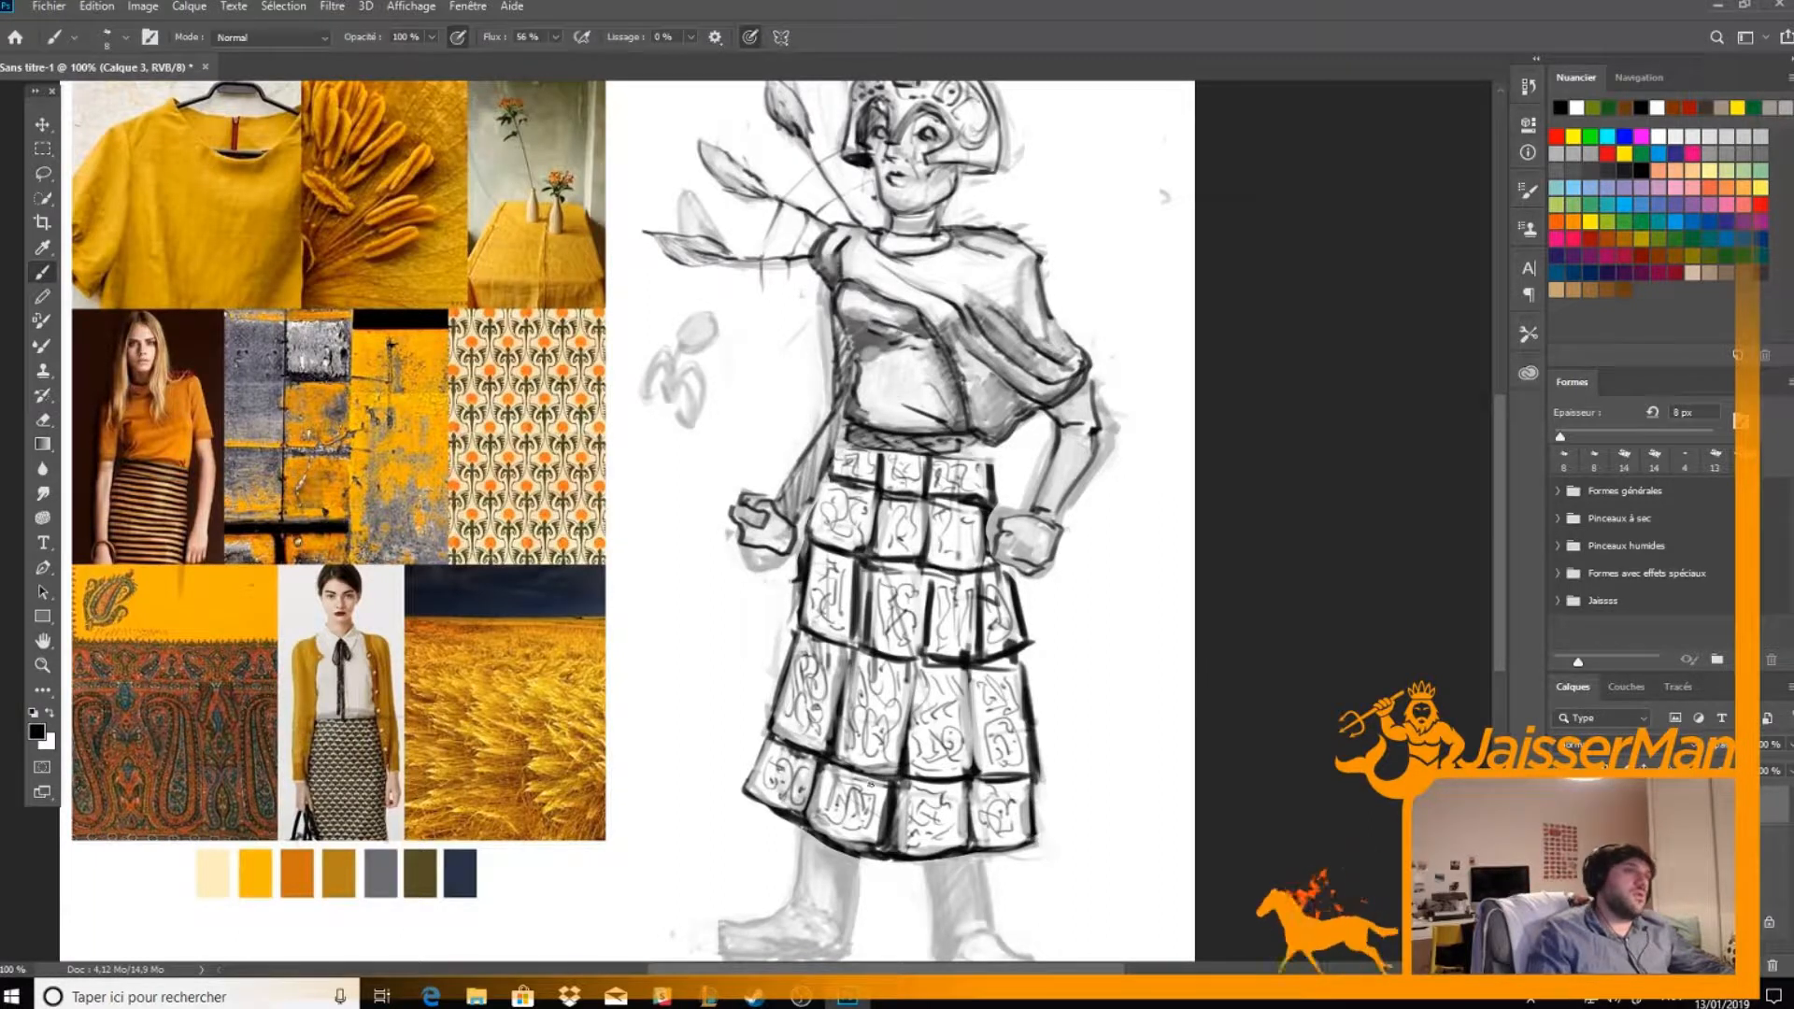
# Lasso both lower legs and boots on the rough sketch layer, Calque 2, and copy them to a new layer
pyautogui.moveTo(1251, 750)
pyautogui.mouseDown()
pyautogui.moveTo(1258, 771)
pyautogui.moveTo(1254, 668)
pyautogui.mouseUp()
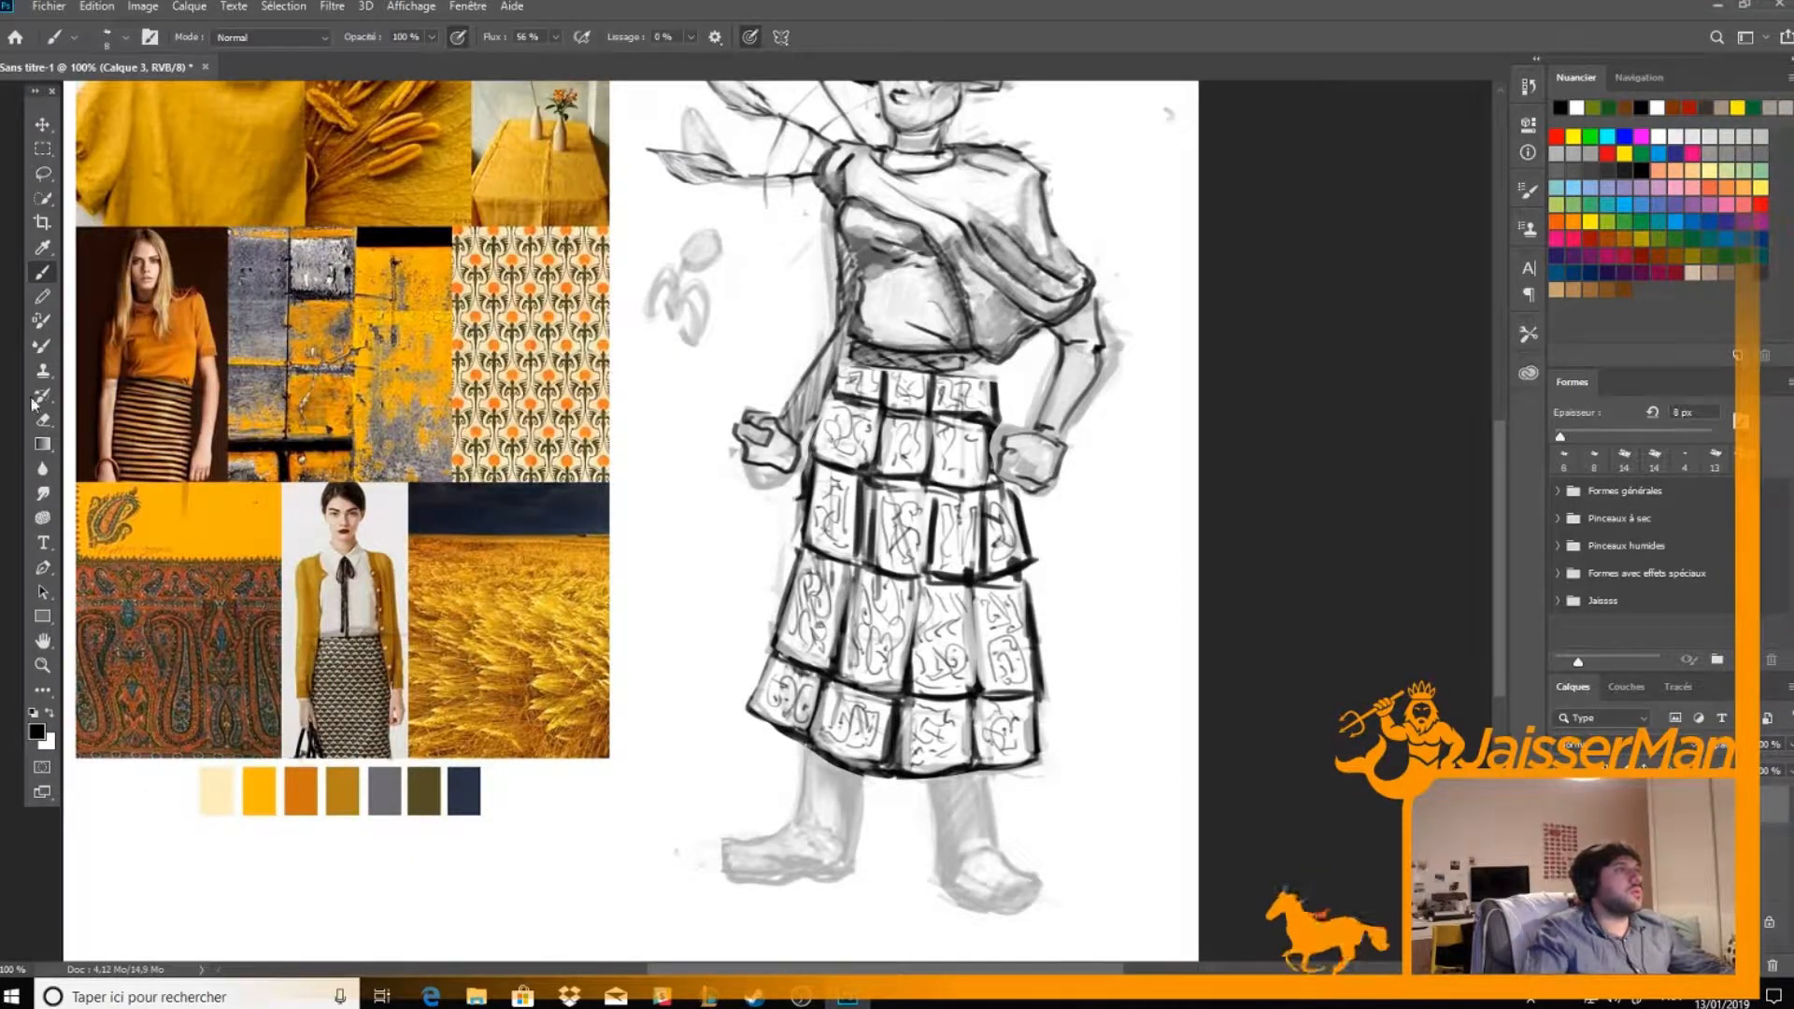
pyautogui.click(42, 173)
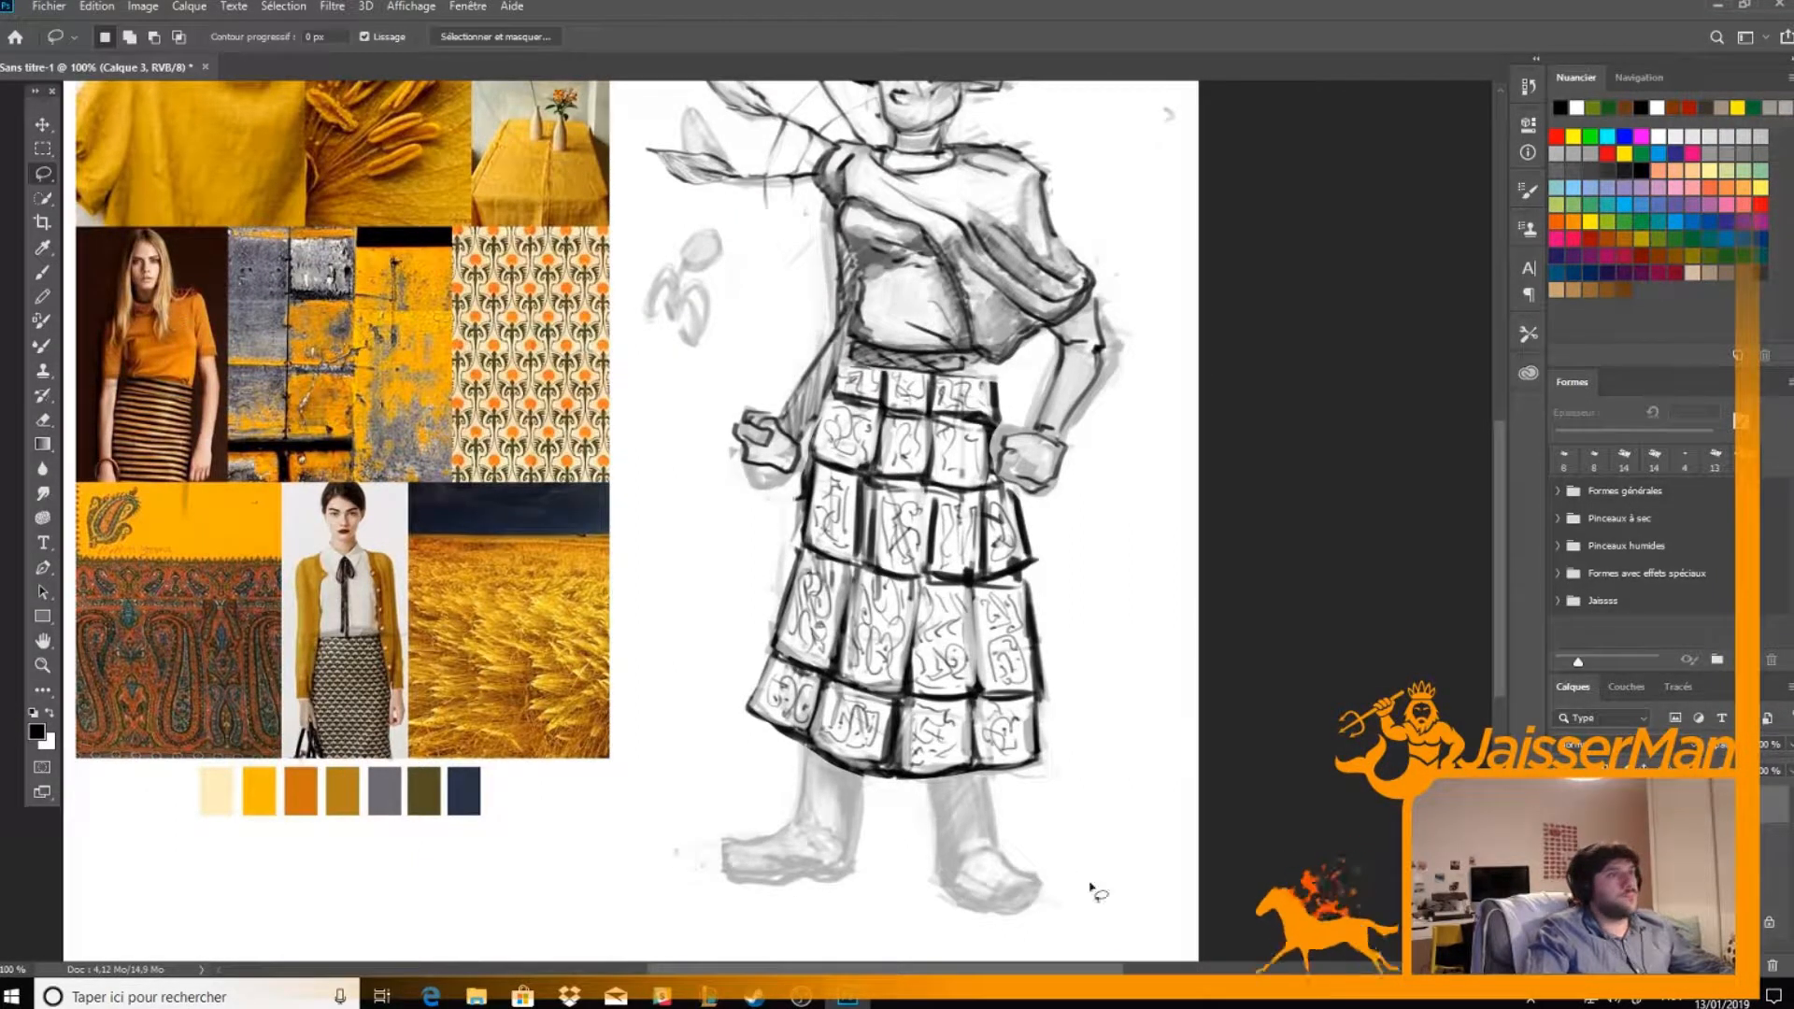
pyautogui.click(1649, 842)
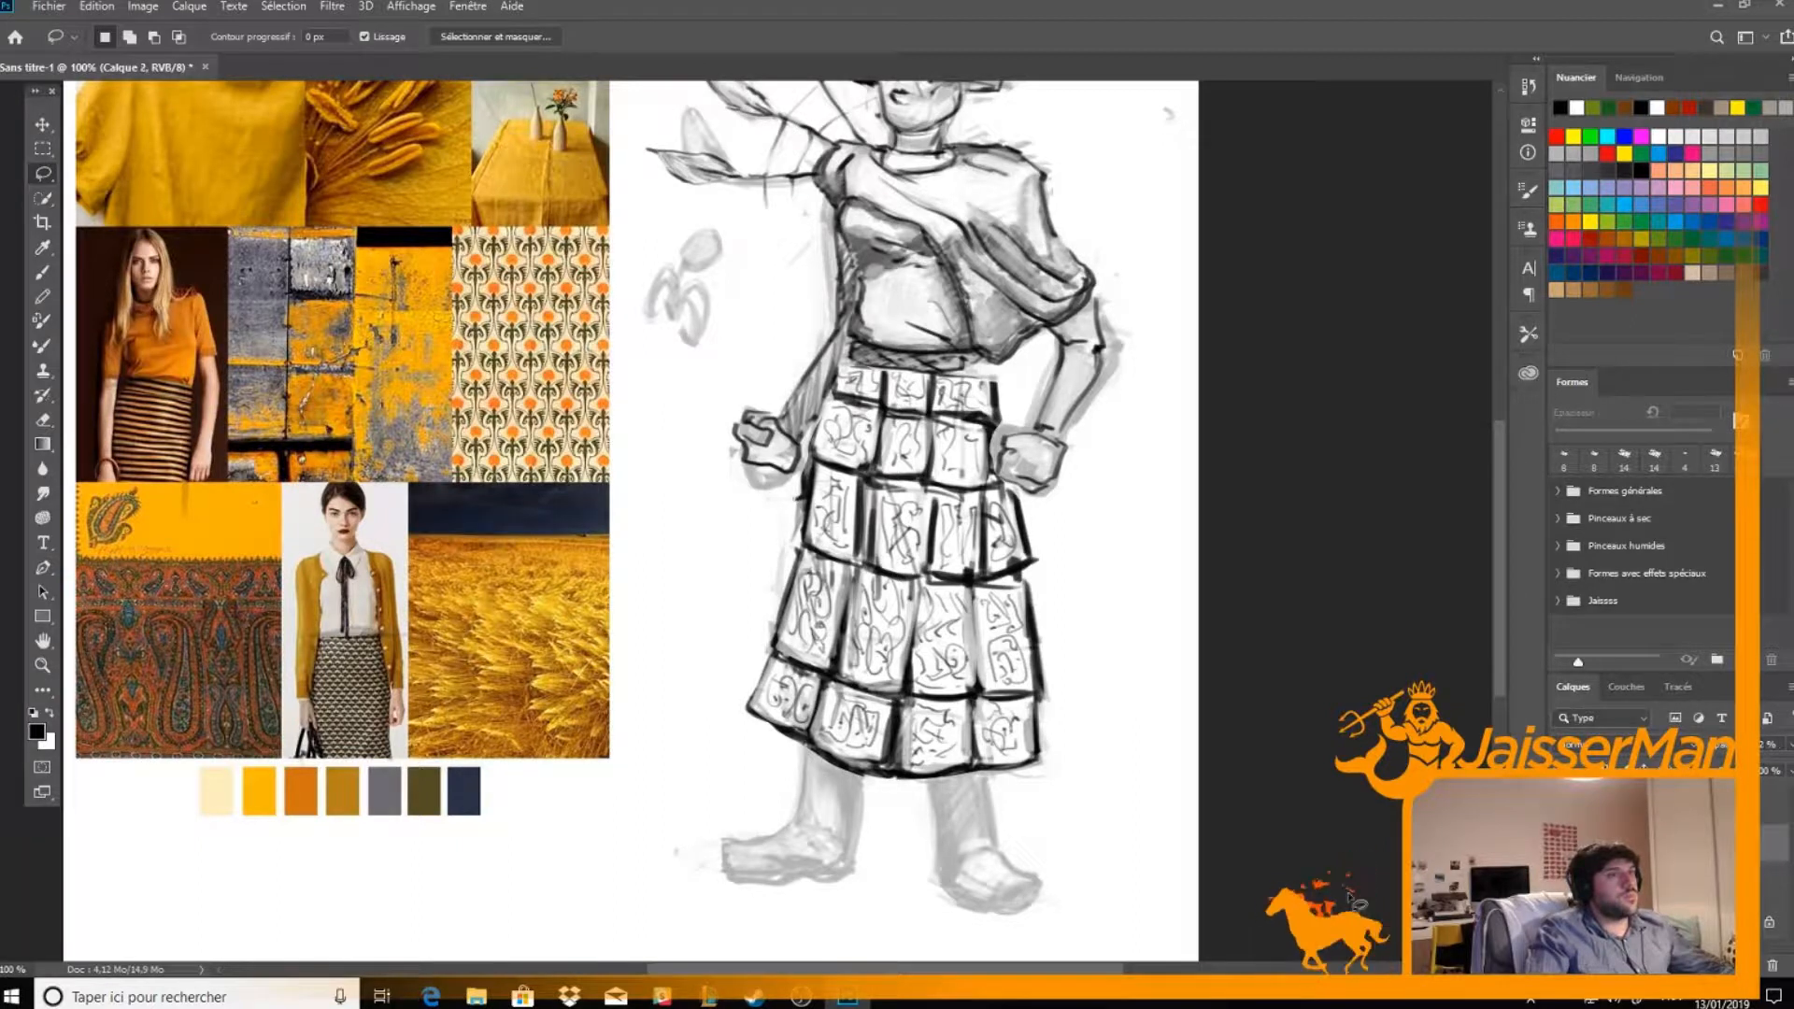
pyautogui.moveTo(1013, 774)
pyautogui.mouseDown()
pyautogui.moveTo(888, 787)
pyautogui.moveTo(756, 756)
pyautogui.moveTo(591, 922)
pyautogui.moveTo(1111, 920)
pyautogui.moveTo(1086, 786)
pyautogui.mouseUp()
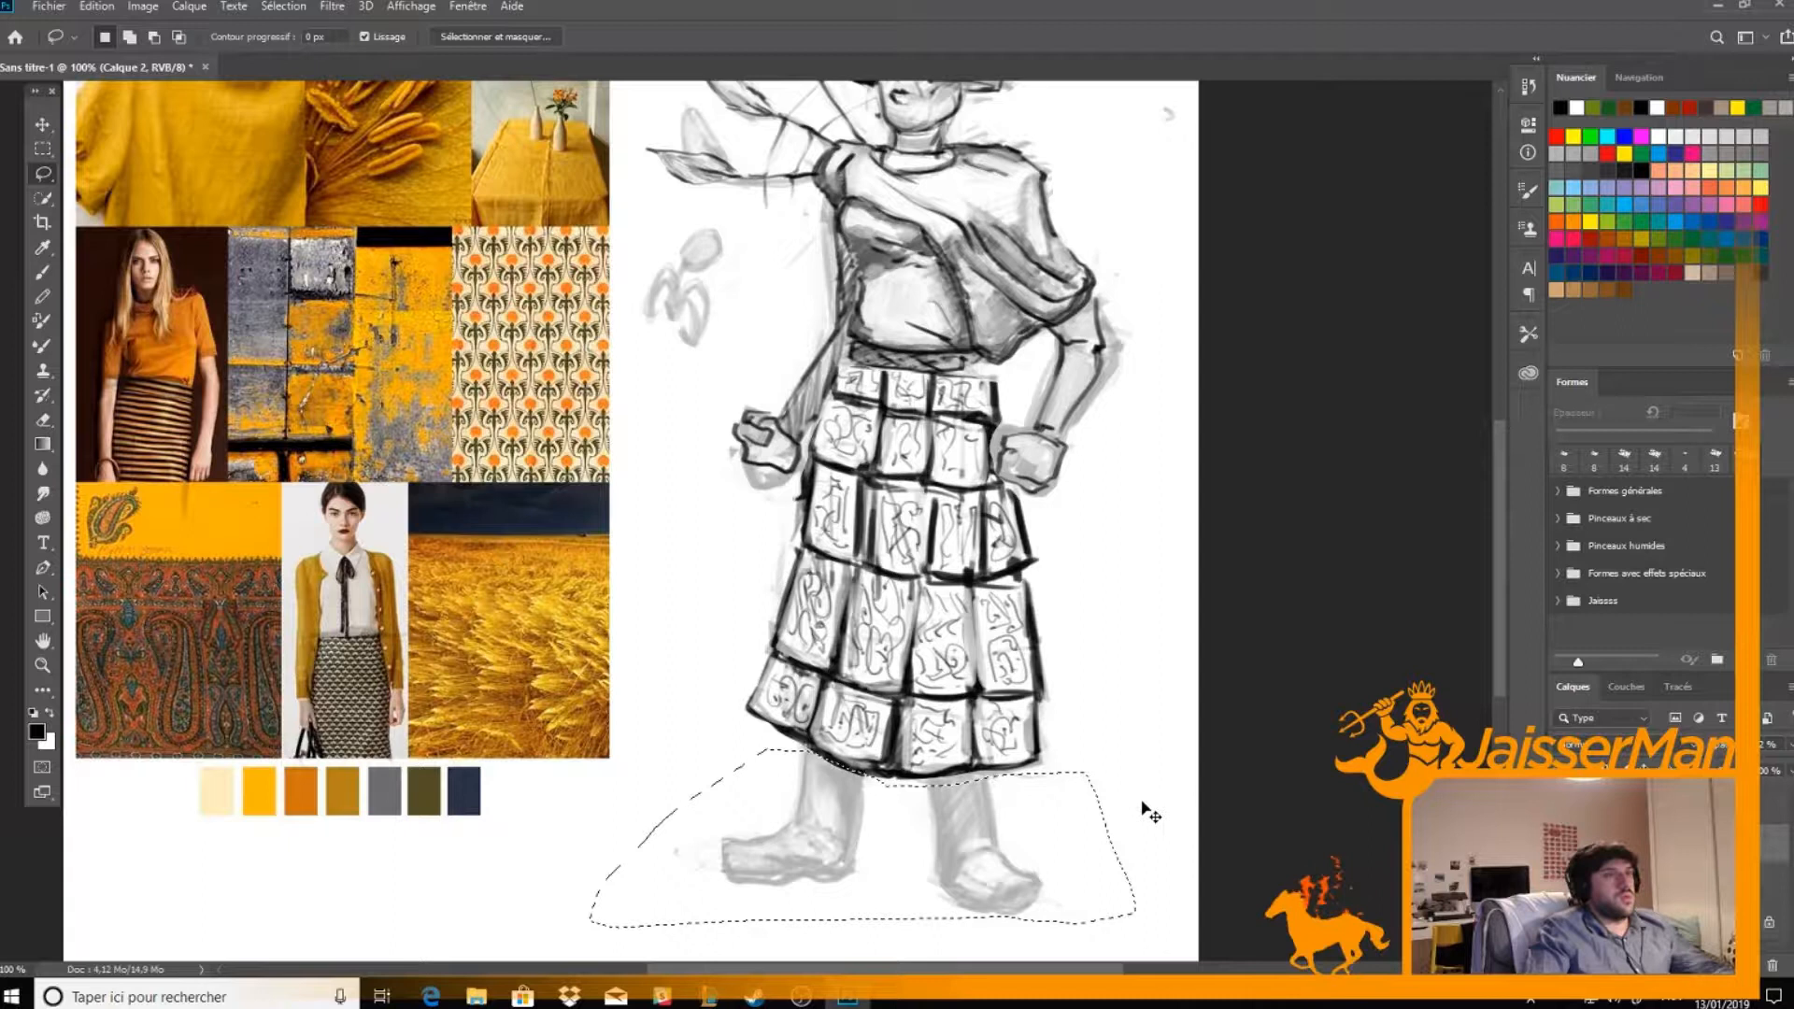
pyautogui.hotkey('ctrl', 'j')
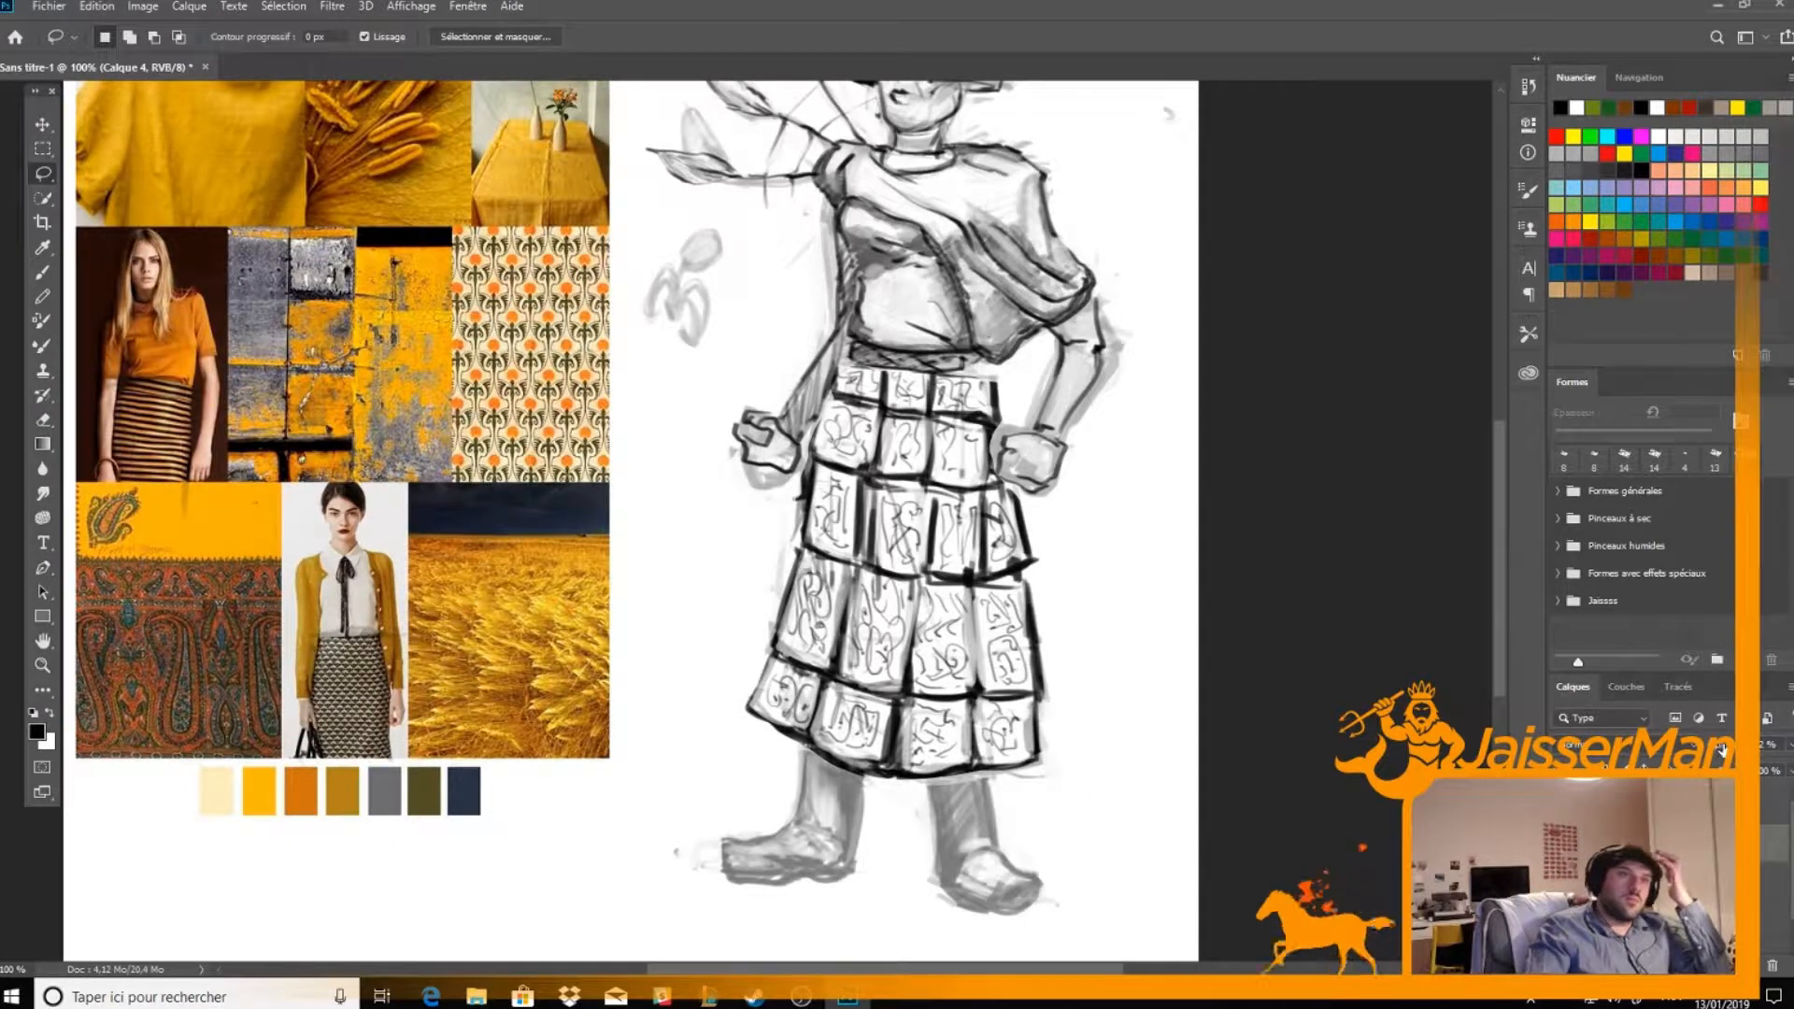
# Raise the copied legs' layer opacity to 100% and merge them into the line-art layer, Calque 3
pyautogui.moveTo(1722, 747); pyautogui.dragTo(1781, 767)
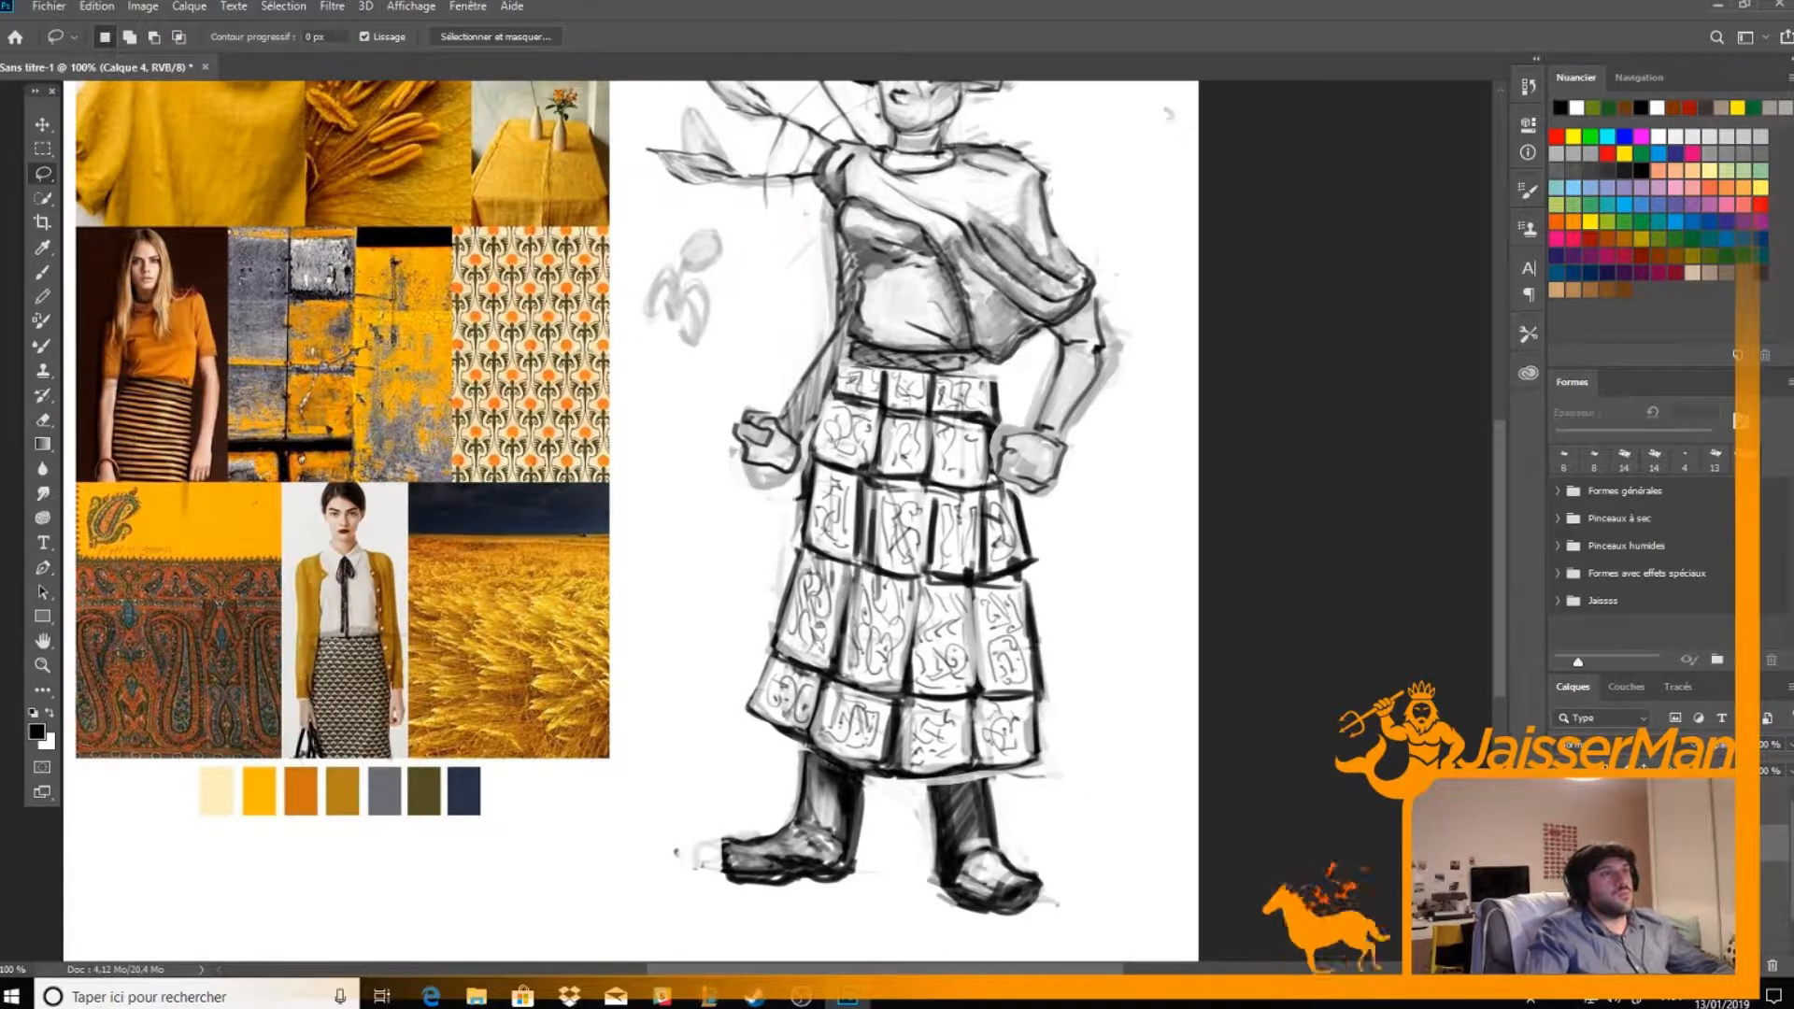
pyautogui.keyDown('ctrl'); pyautogui.click(1682, 804); pyautogui.keyUp('ctrl')
pyautogui.hotkey('ctrl', 'e')
# Hide the grey rough sketch layer so only the line art shows
pyautogui.click(1564, 844)
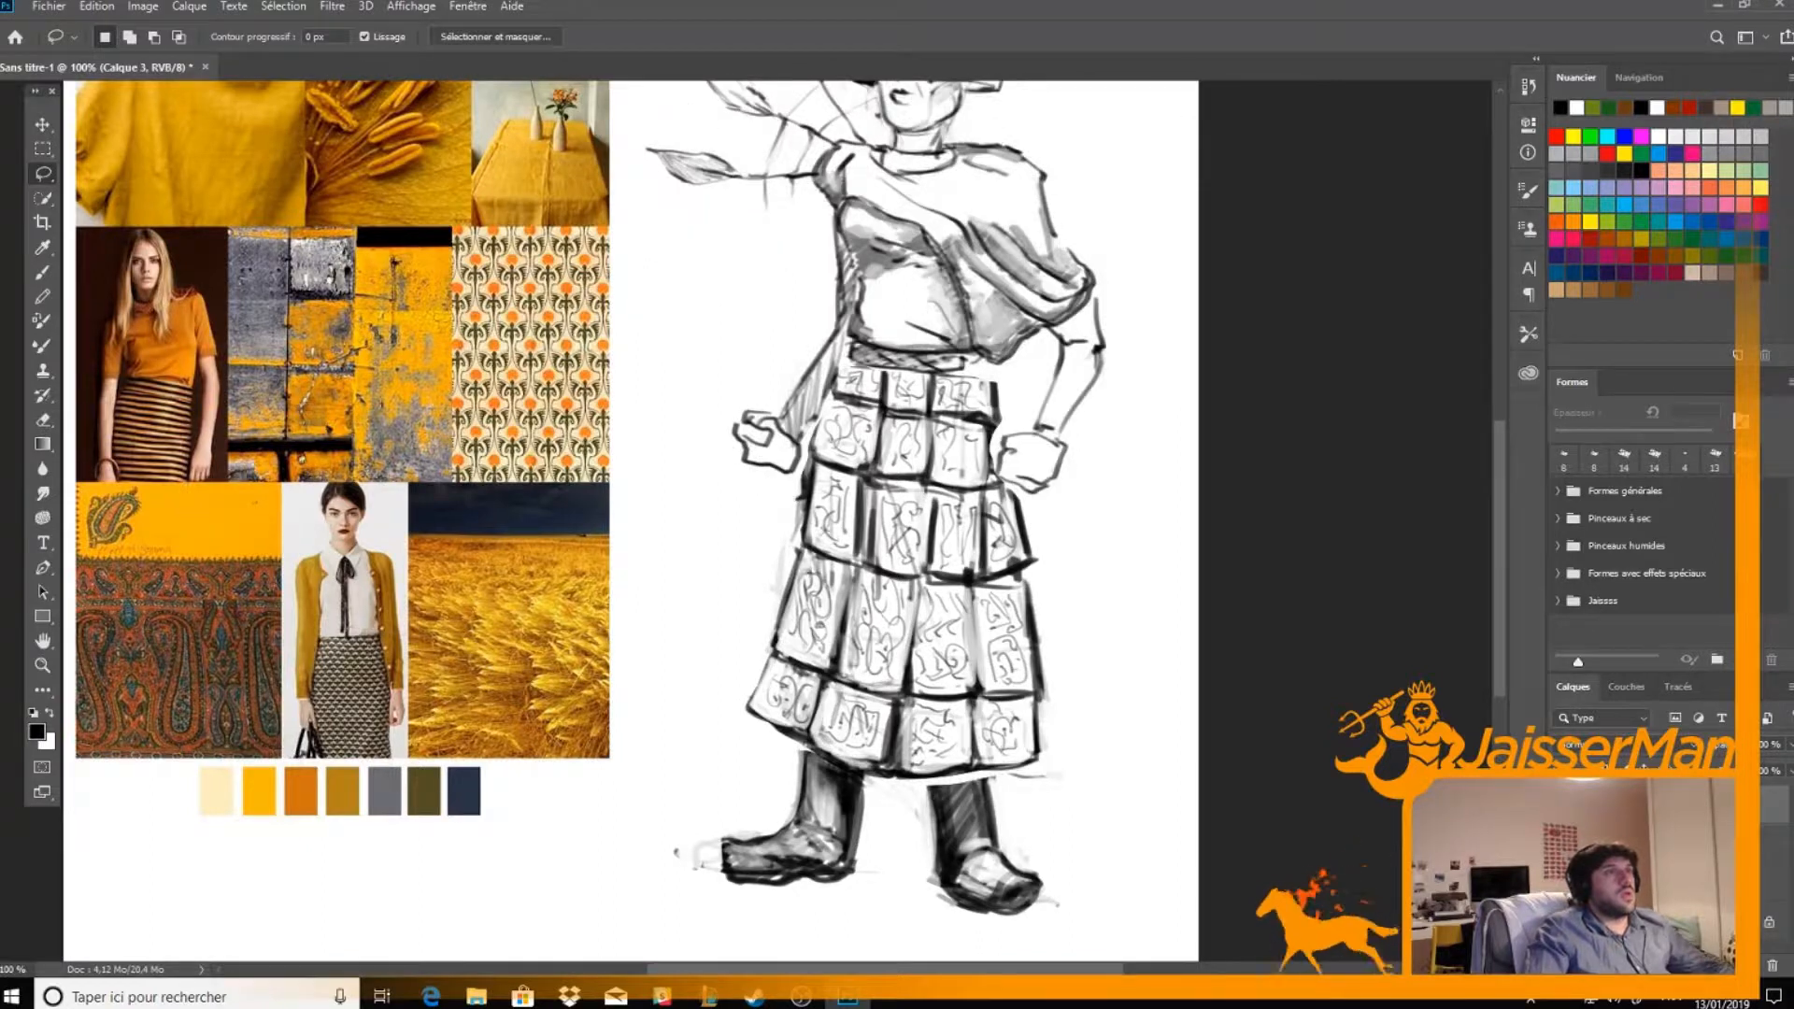
pyautogui.click(1563, 843)
pyautogui.click(1563, 843)
# Ink the outline and sole of the figure's right shoe and erase the rough edges around it
pyautogui.moveTo(1122, 492); pyautogui.dragTo(1078, 610)
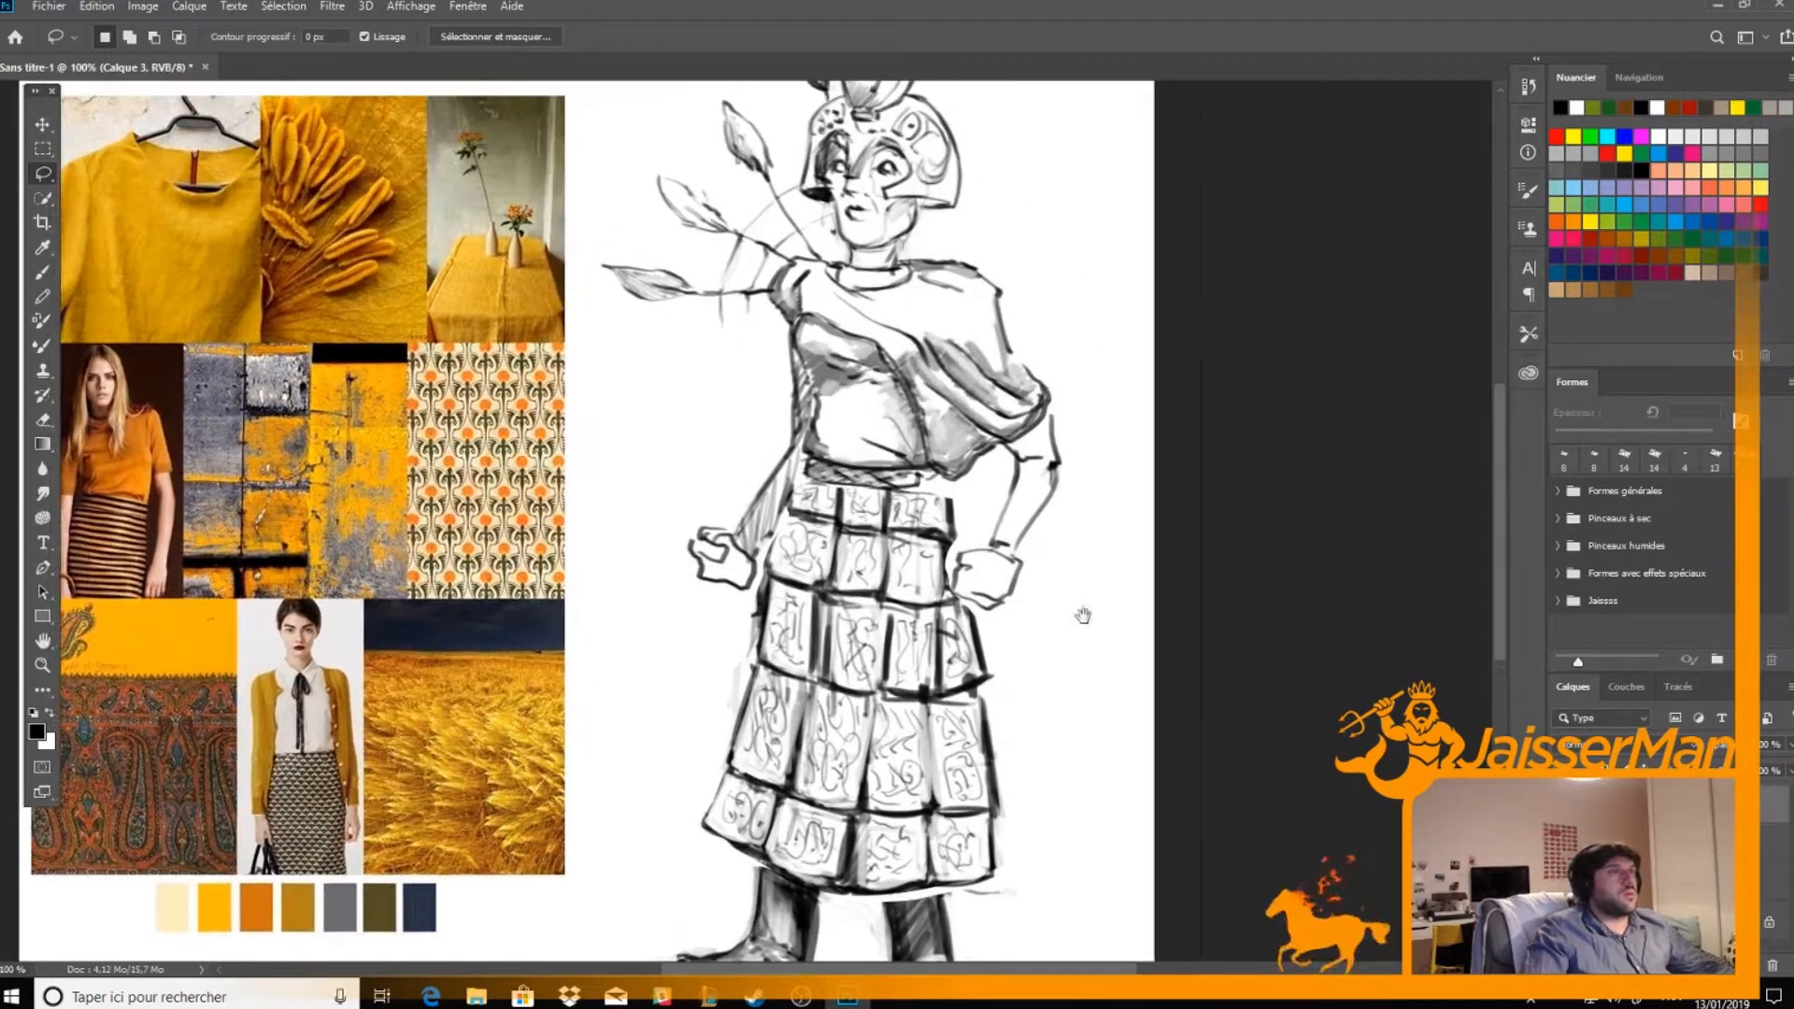
pyautogui.moveTo(729, 467); pyautogui.dragTo(740, 363)
pyautogui.press('b')
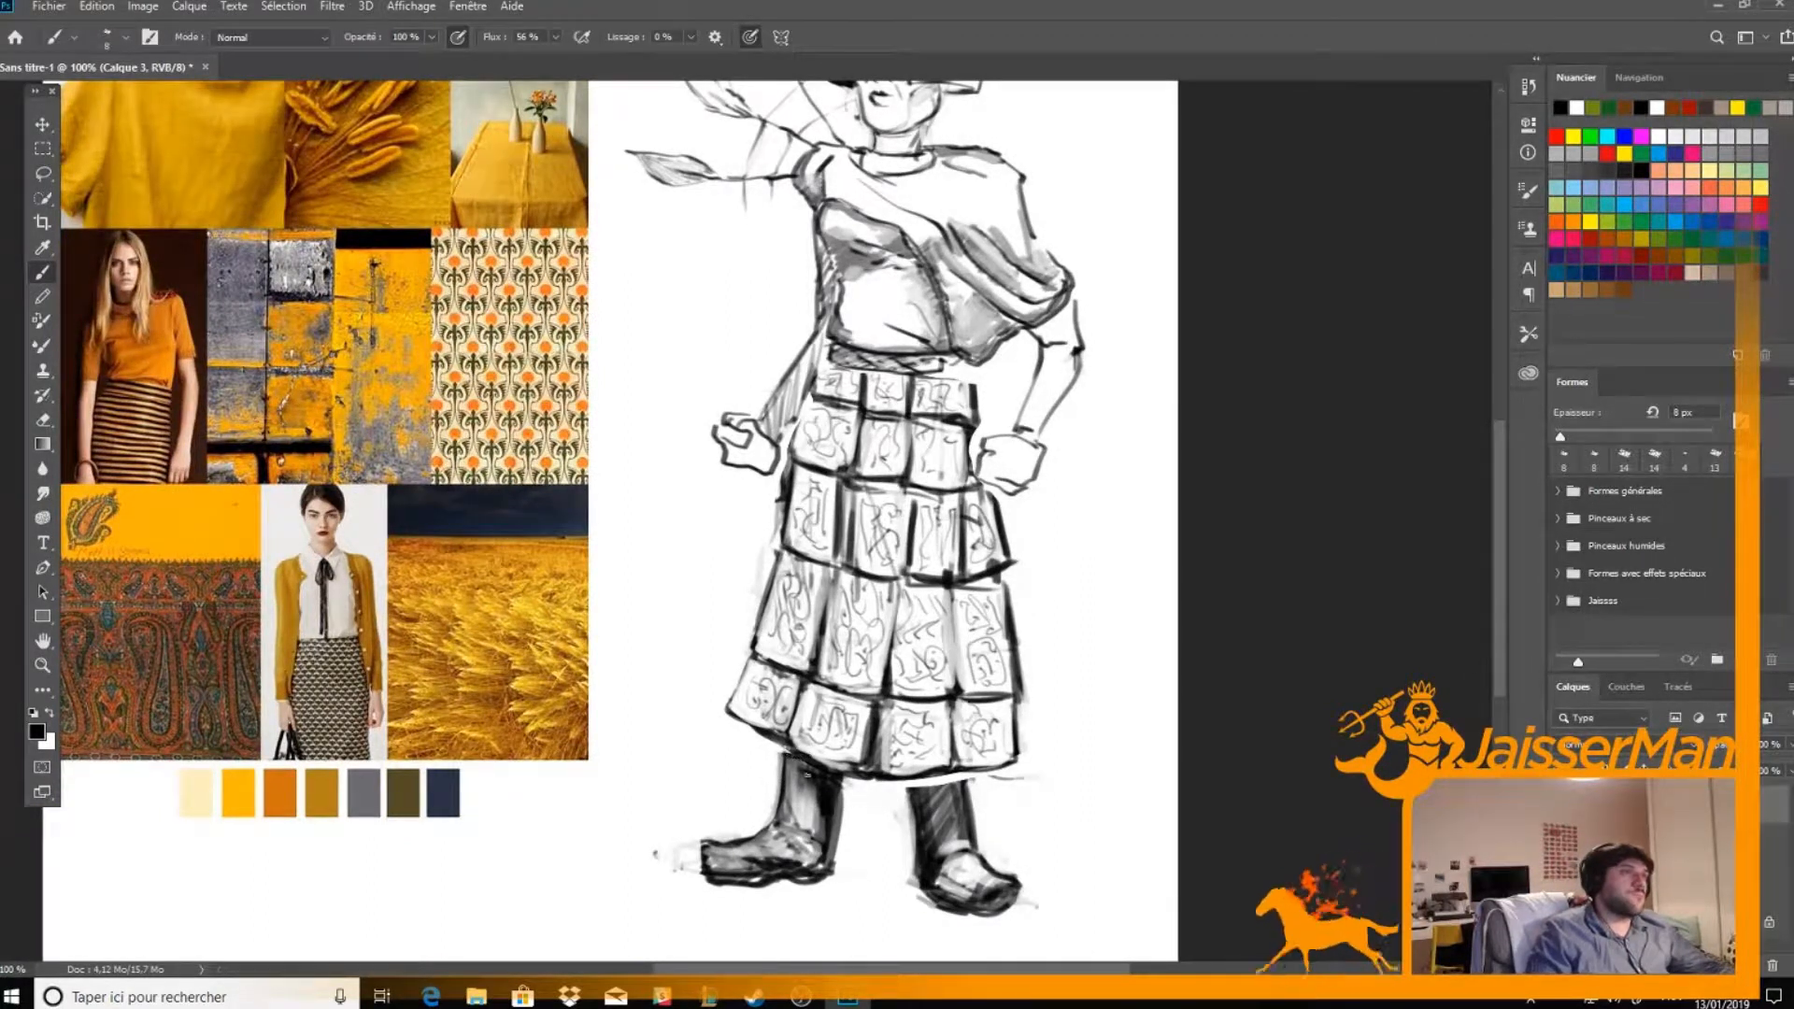
pyautogui.moveTo(707, 849)
pyautogui.mouseDown()
pyautogui.moveTo(817, 870)
pyautogui.moveTo(775, 868)
pyautogui.moveTo(824, 856)
pyautogui.moveTo(837, 784)
pyautogui.moveTo(834, 864)
pyautogui.moveTo(843, 803)
pyautogui.moveTo(829, 867)
pyautogui.mouseUp()
pyautogui.press('e')
pyautogui.press('b')
pyautogui.press('e')
pyautogui.press('b')
pyautogui.press('e')
pyautogui.press('b')
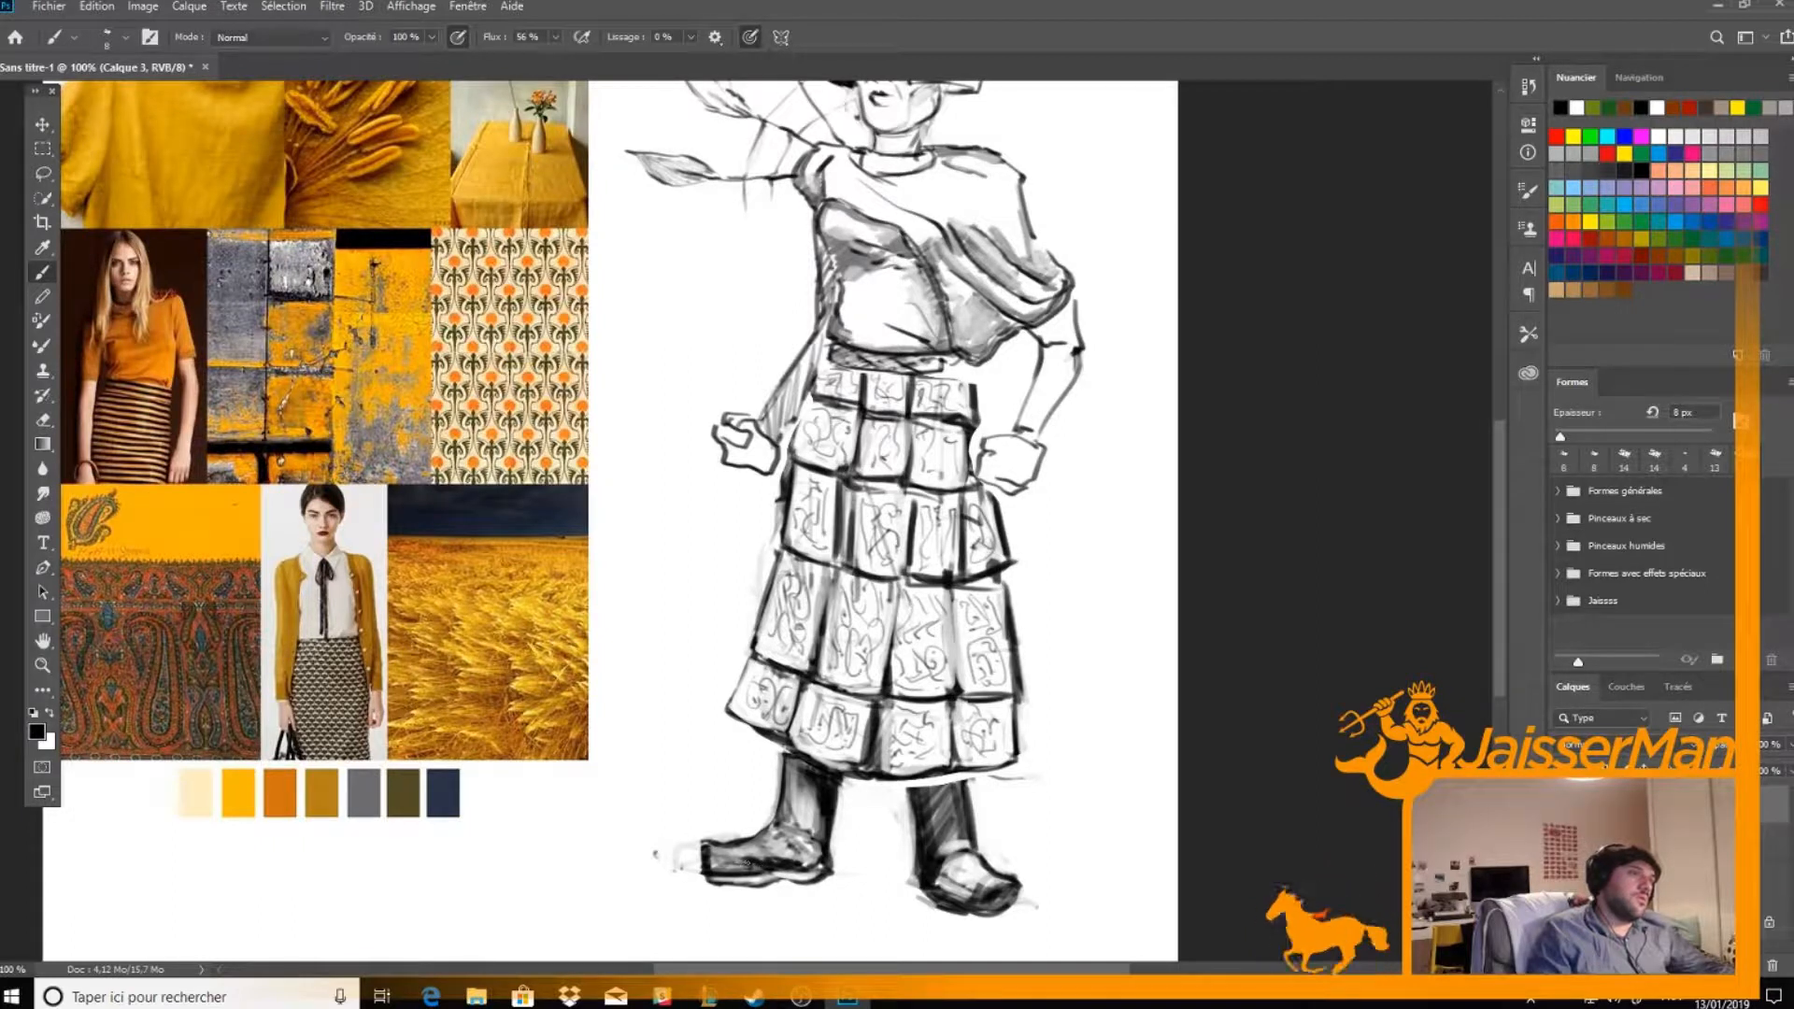
# Draw crossing straps over the top of the figure's right shoe, carving light gaps between them with the eraser
pyautogui.moveTo(710, 851)
pyautogui.mouseDown()
pyautogui.moveTo(728, 873)
pyautogui.moveTo(743, 869)
pyautogui.moveTo(720, 856)
pyautogui.moveTo(779, 863)
pyautogui.moveTo(750, 846)
pyautogui.moveTo(777, 862)
pyautogui.mouseUp()
pyautogui.press('e')
pyautogui.press('b')
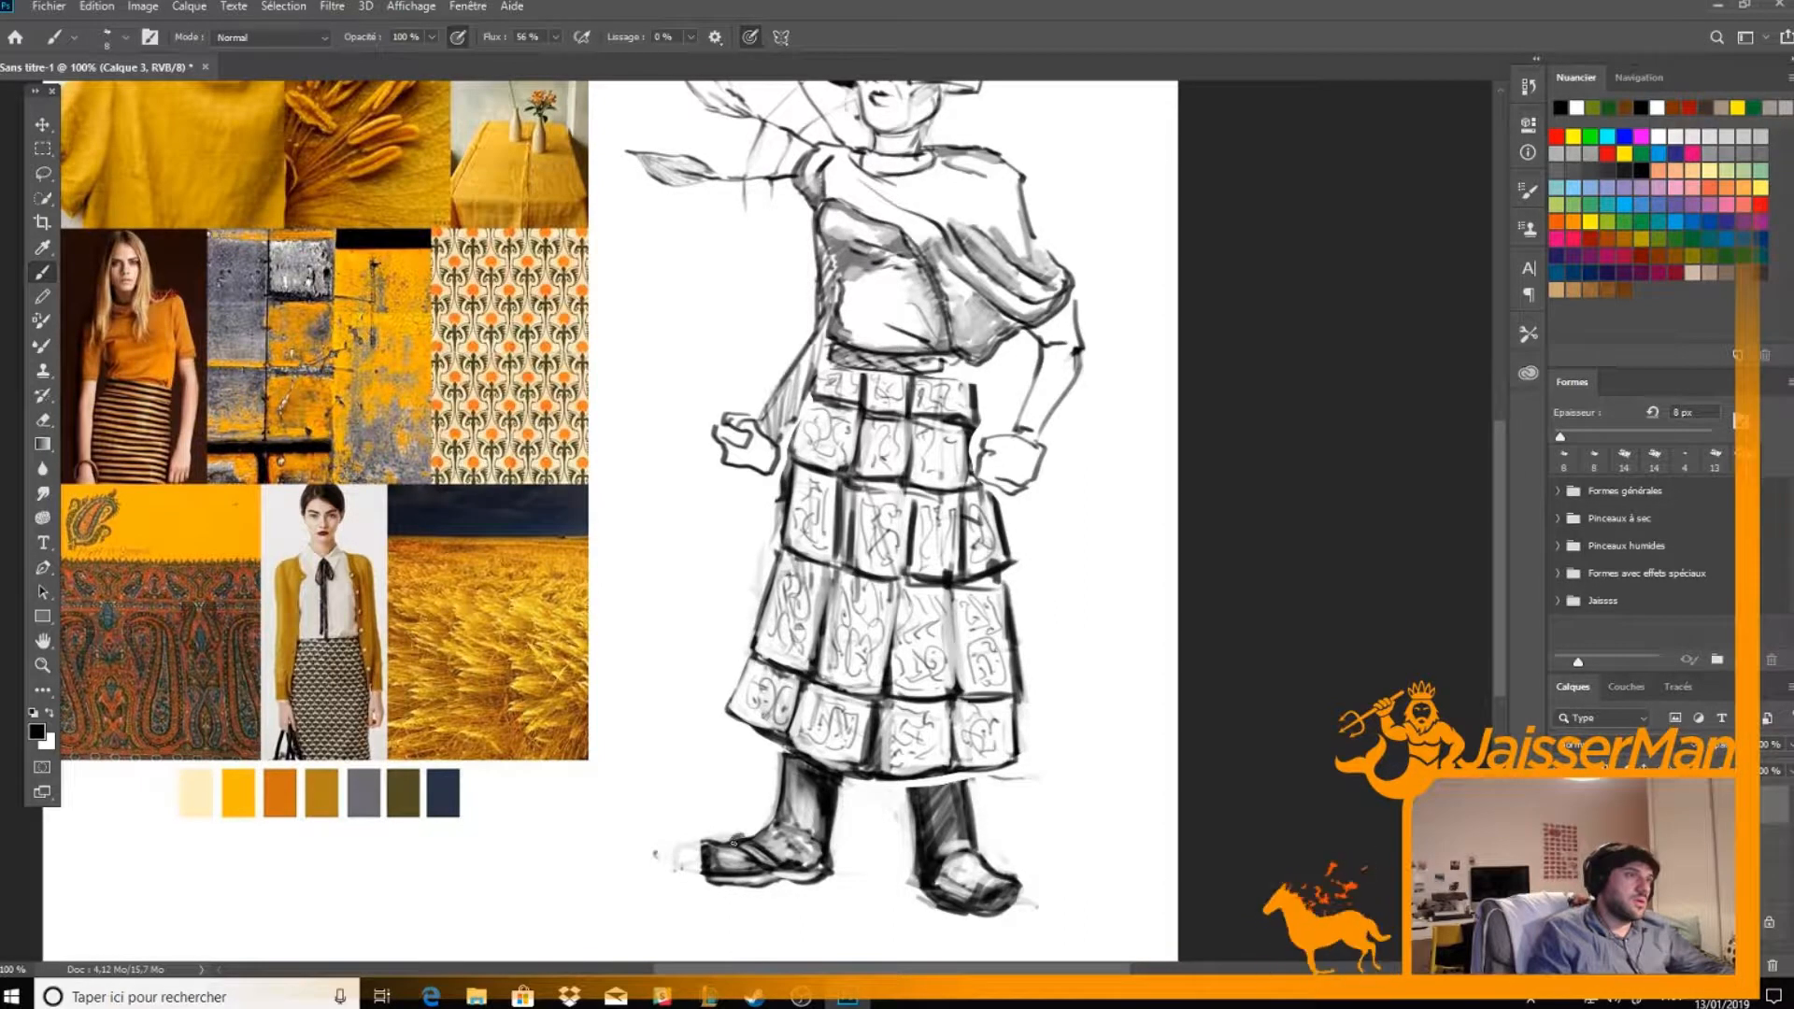
pyautogui.press('e')
pyautogui.press('b')
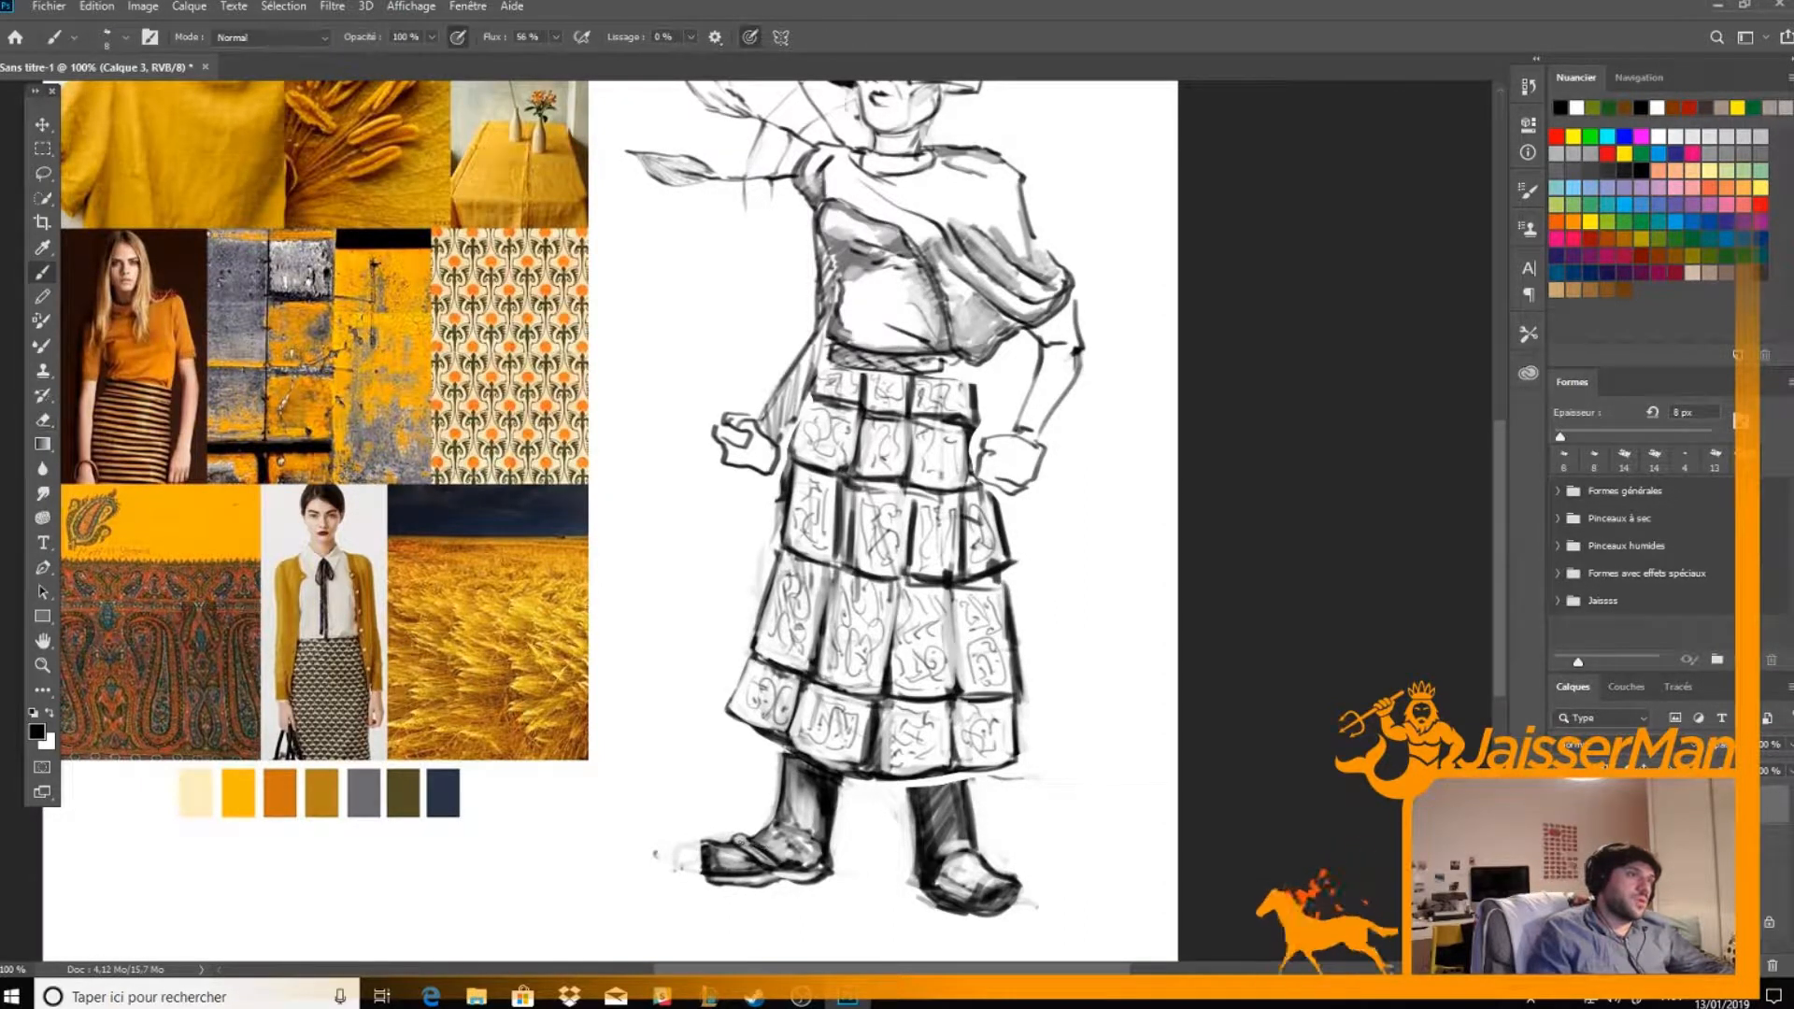
pyautogui.press('e')
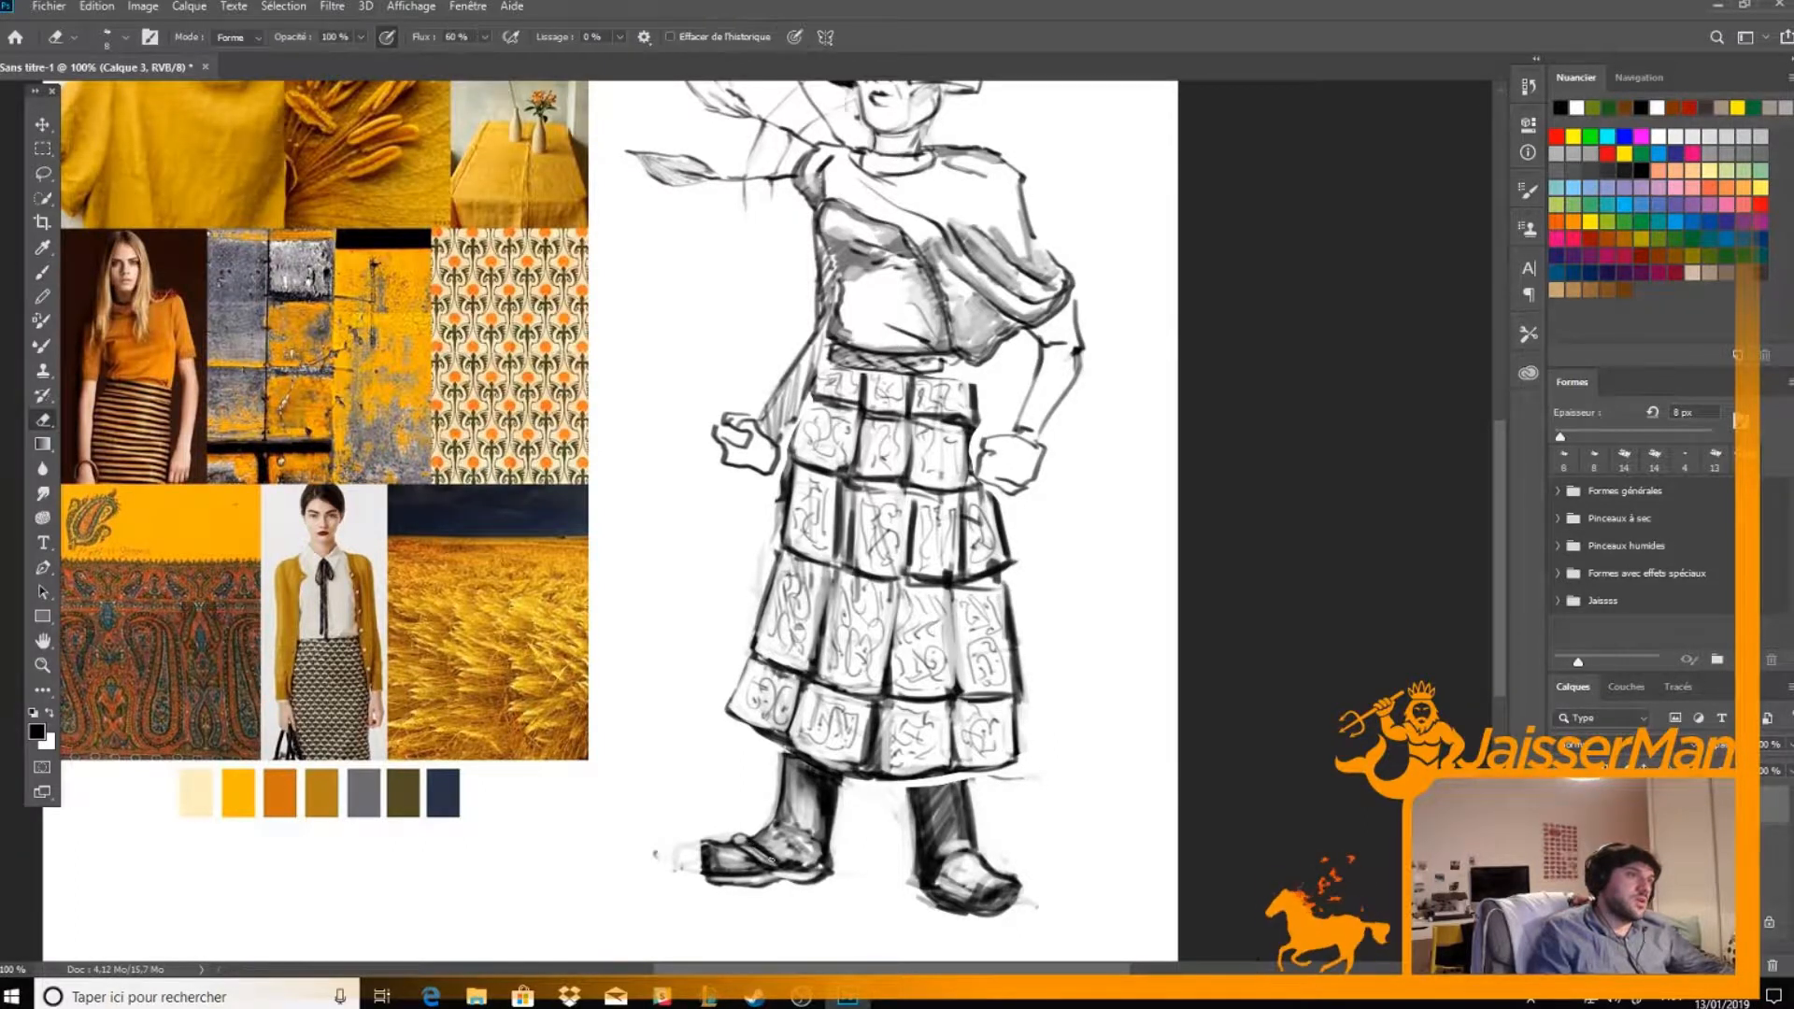
pyautogui.press('b')
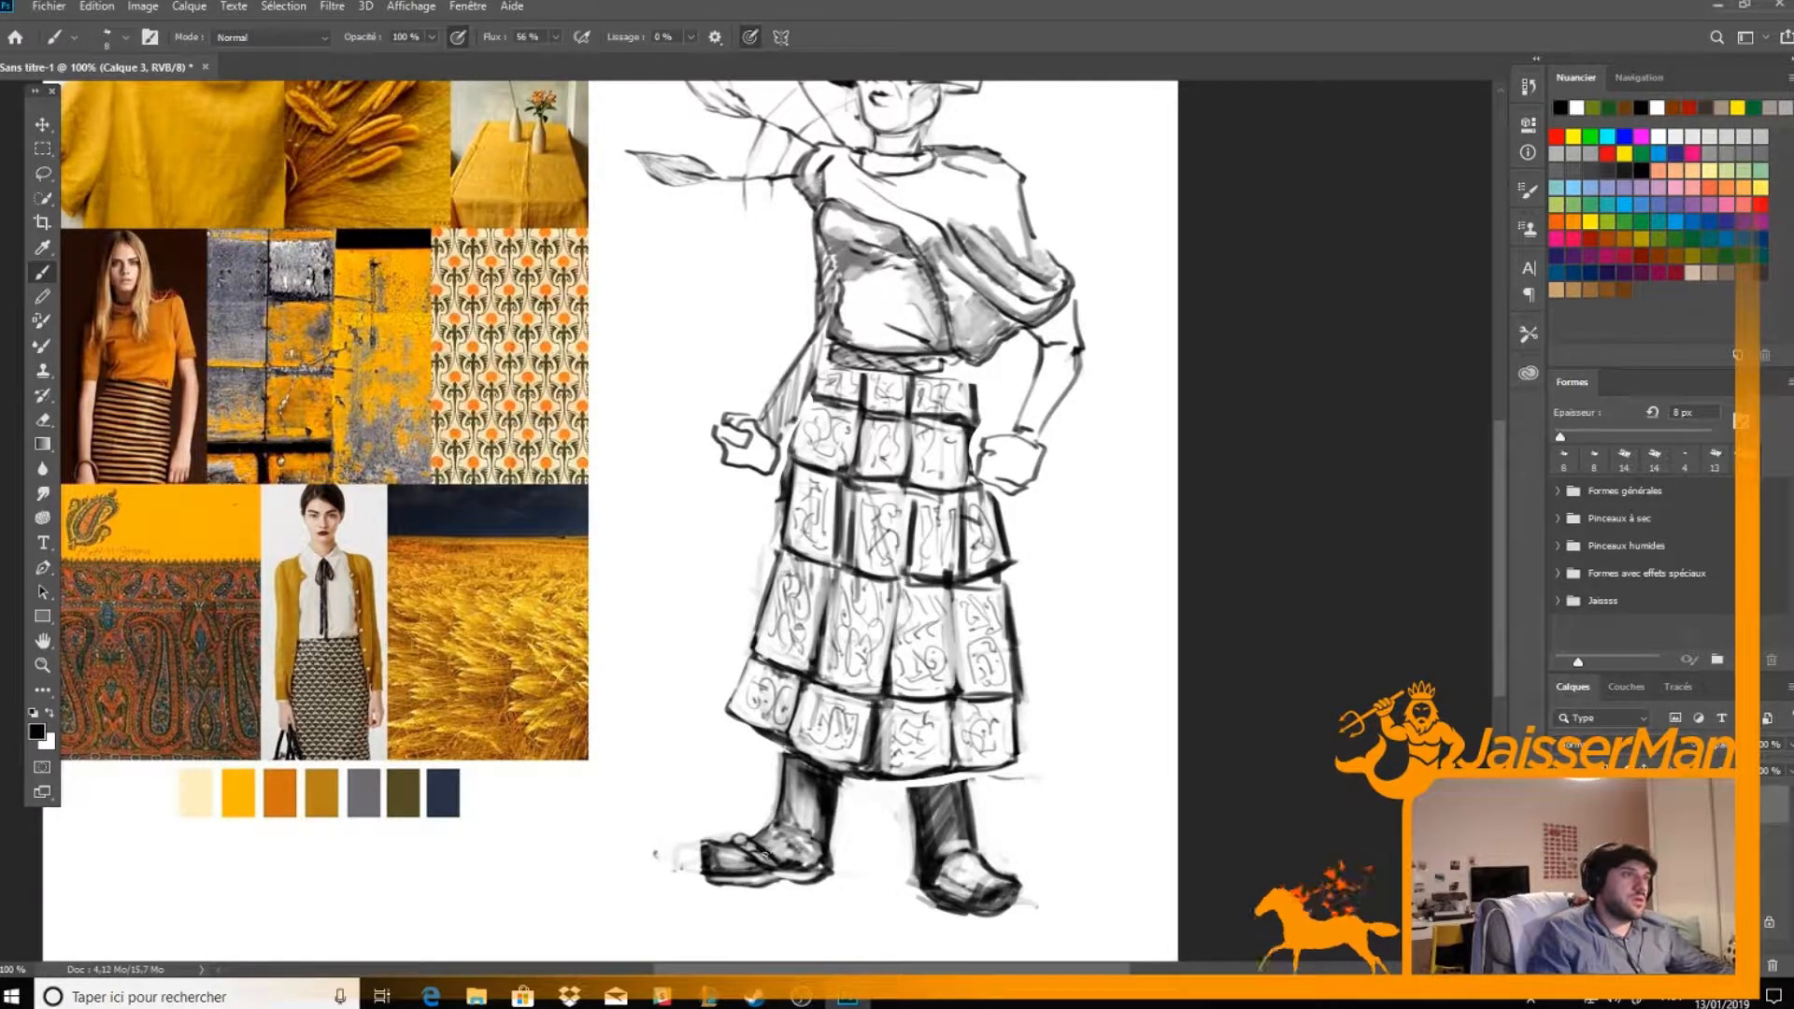
pyautogui.press('e')
pyautogui.press('b')
pyautogui.press('e')
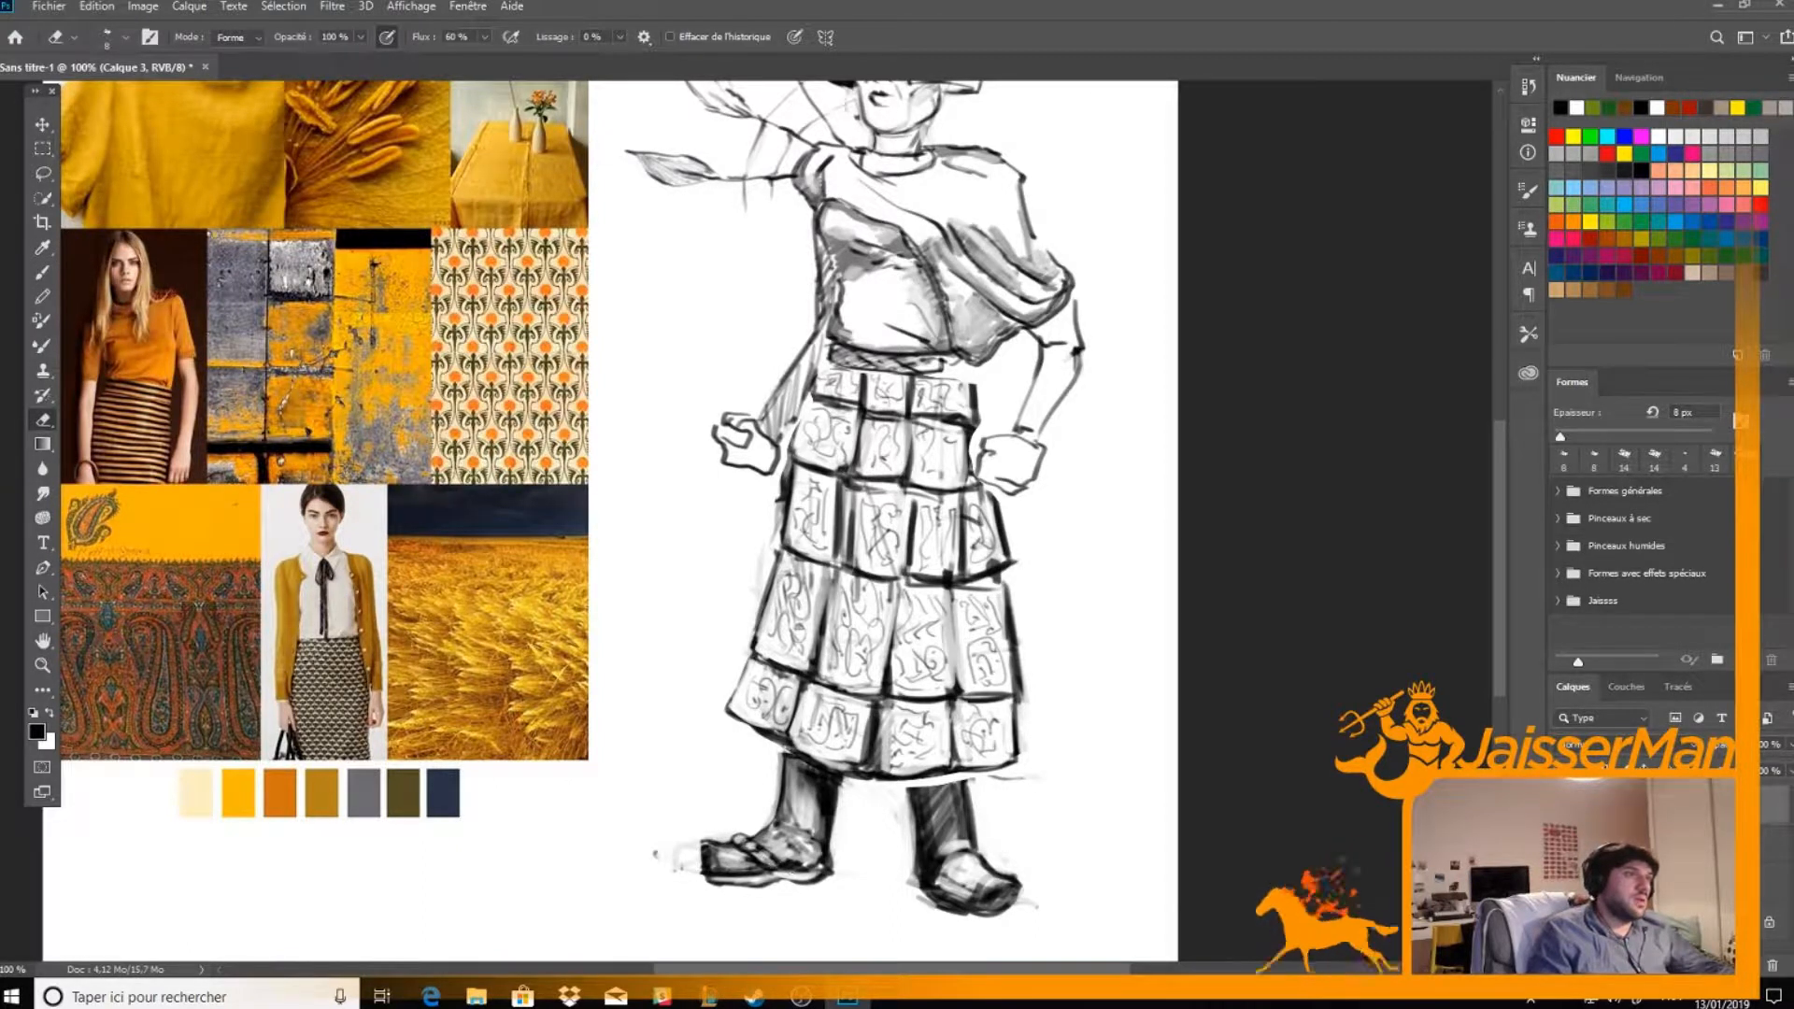
pyautogui.press('b')
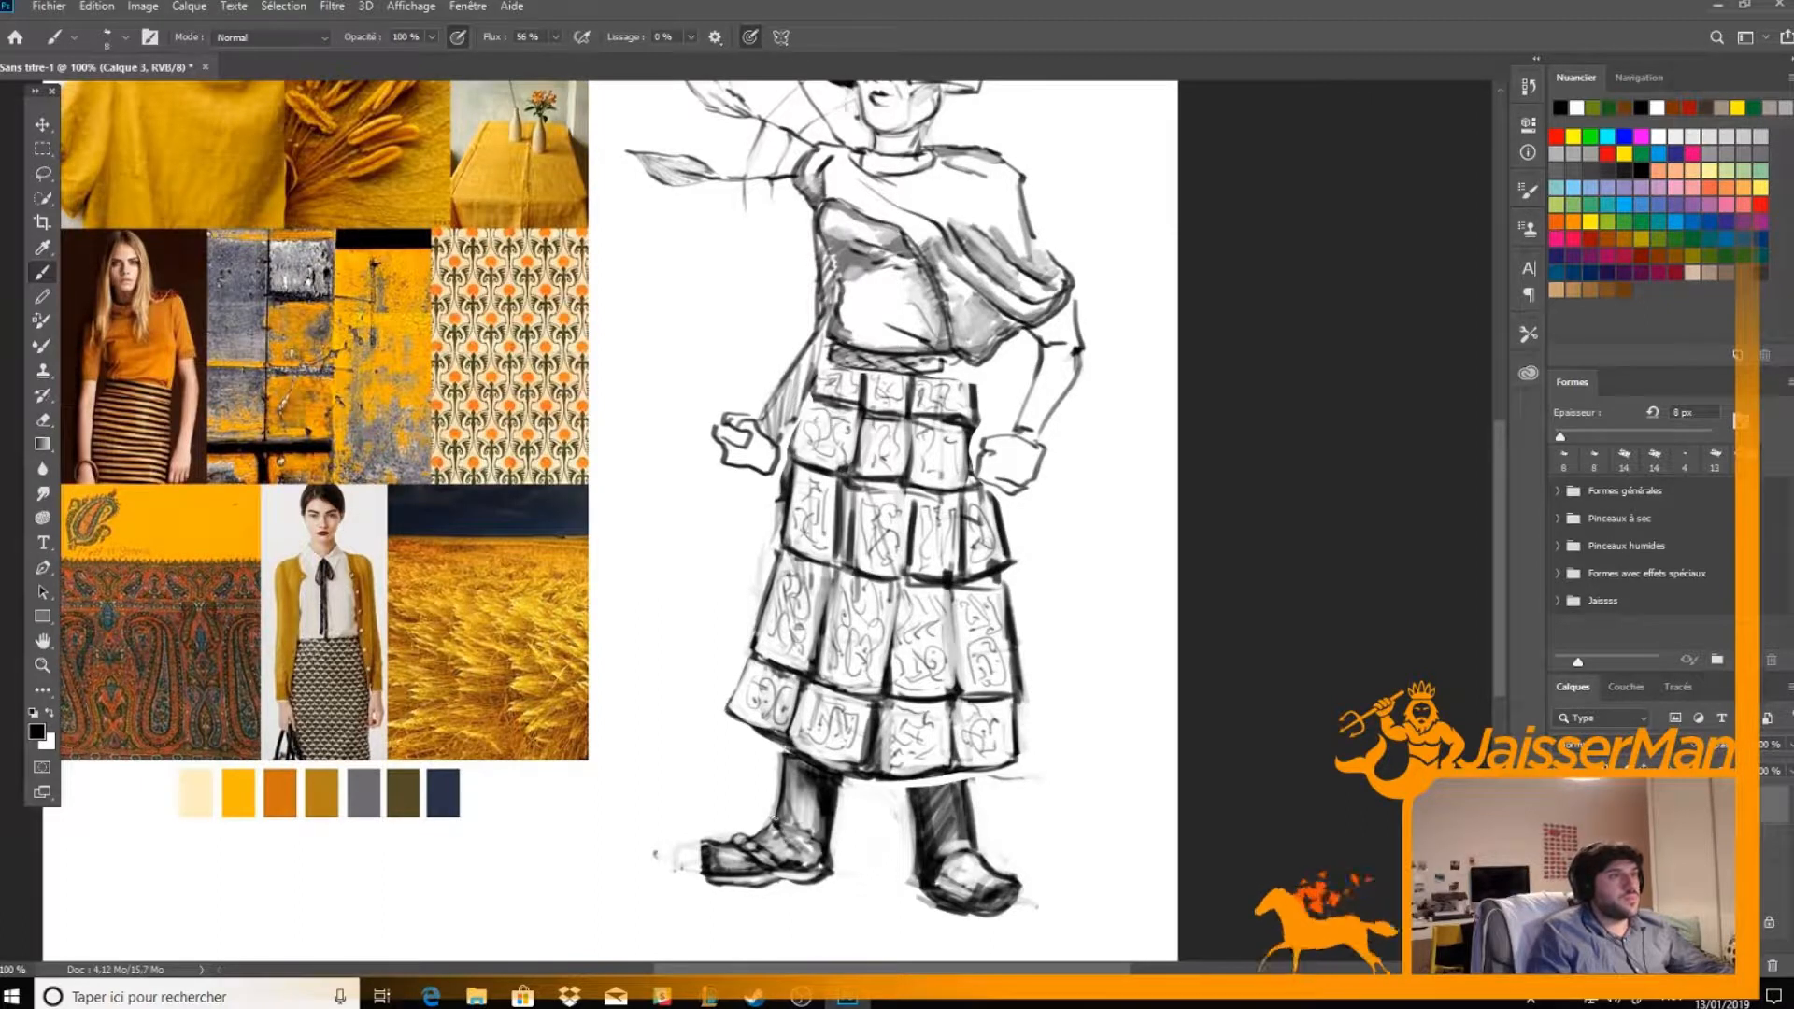
# Lighten the shading on the figure's right lower leg and refine the ankle and shoe lines
pyautogui.press('e')
pyautogui.moveTo(791, 776); pyautogui.dragTo(796, 815)
pyautogui.press('b')
pyautogui.press('e')
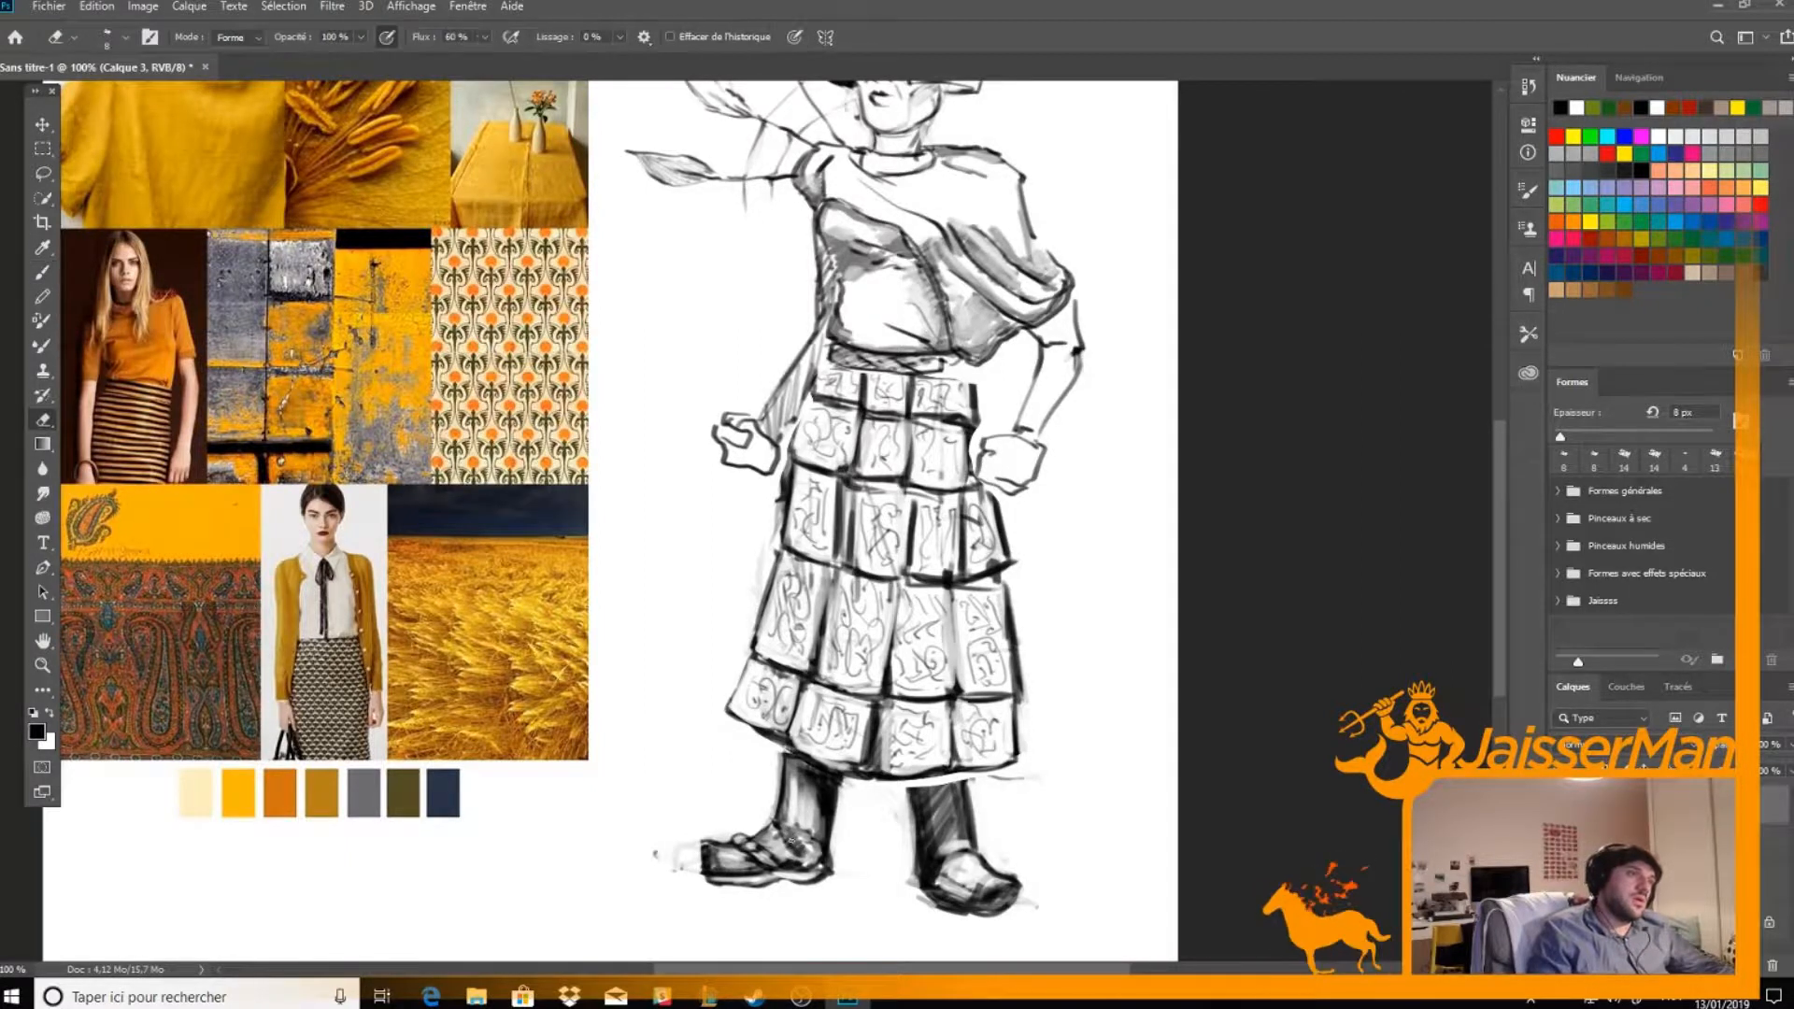
pyautogui.moveTo(786, 830); pyautogui.dragTo(806, 858)
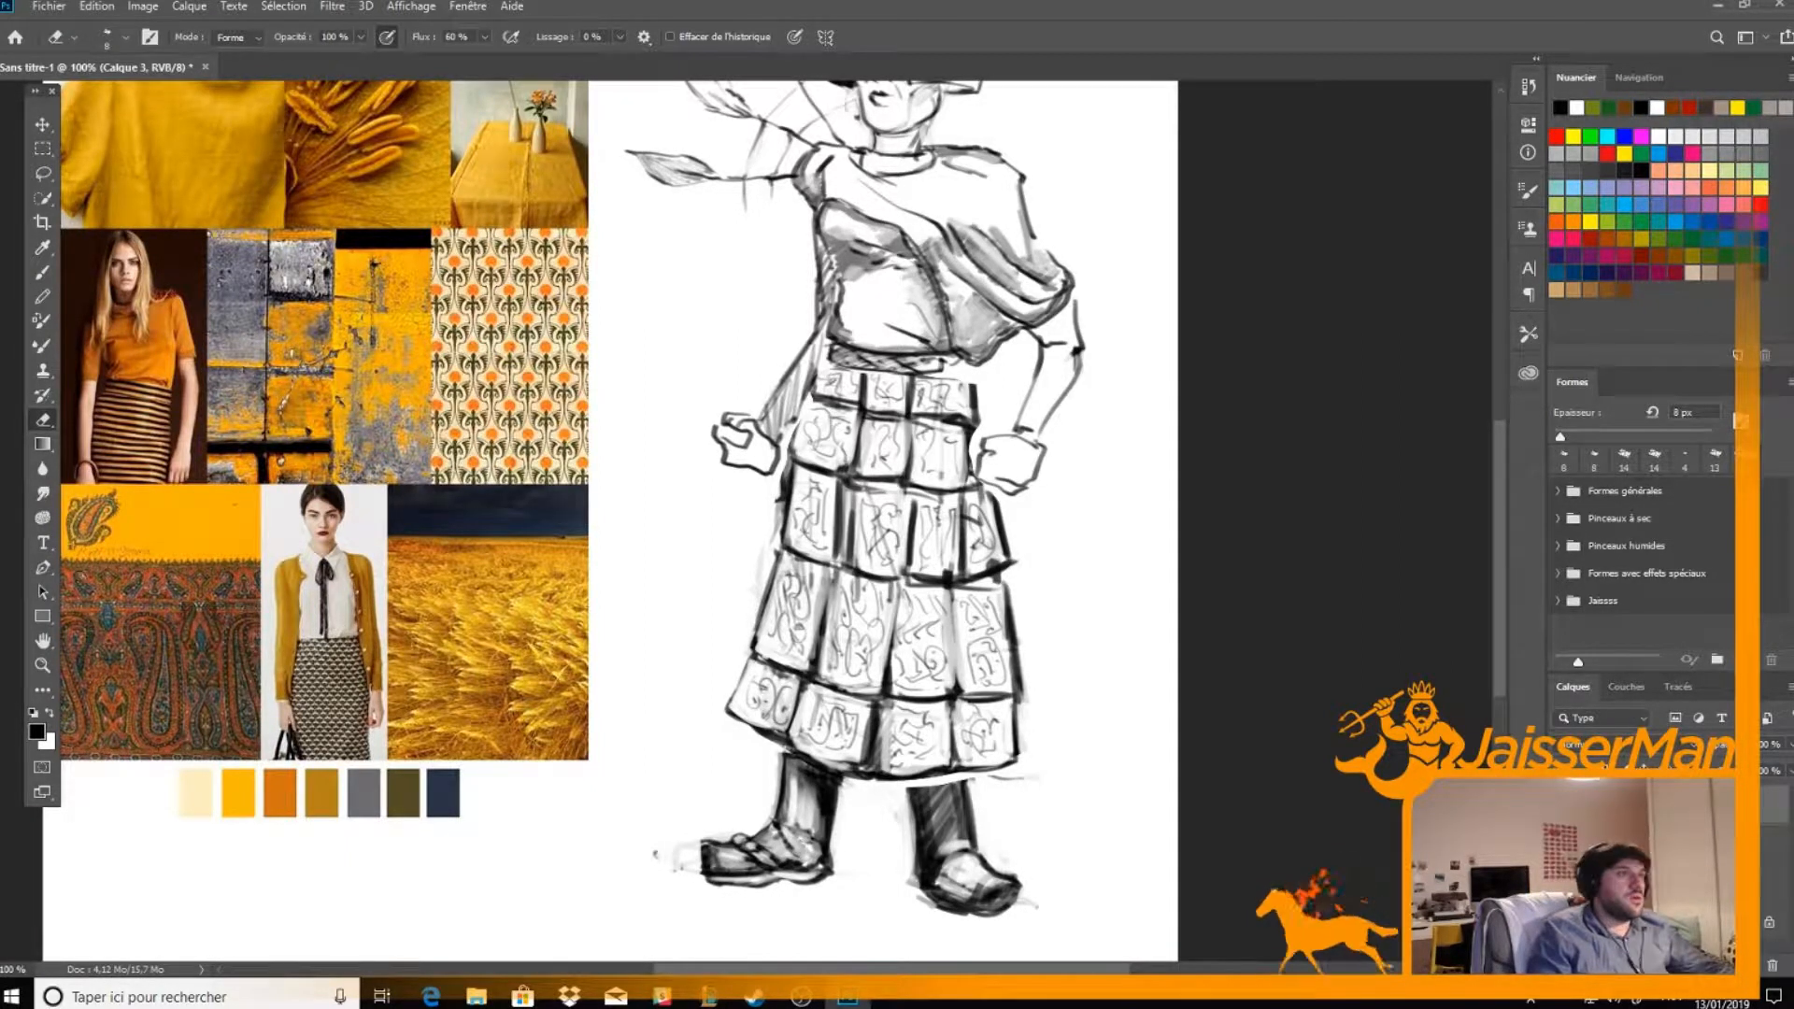
pyautogui.press('b')
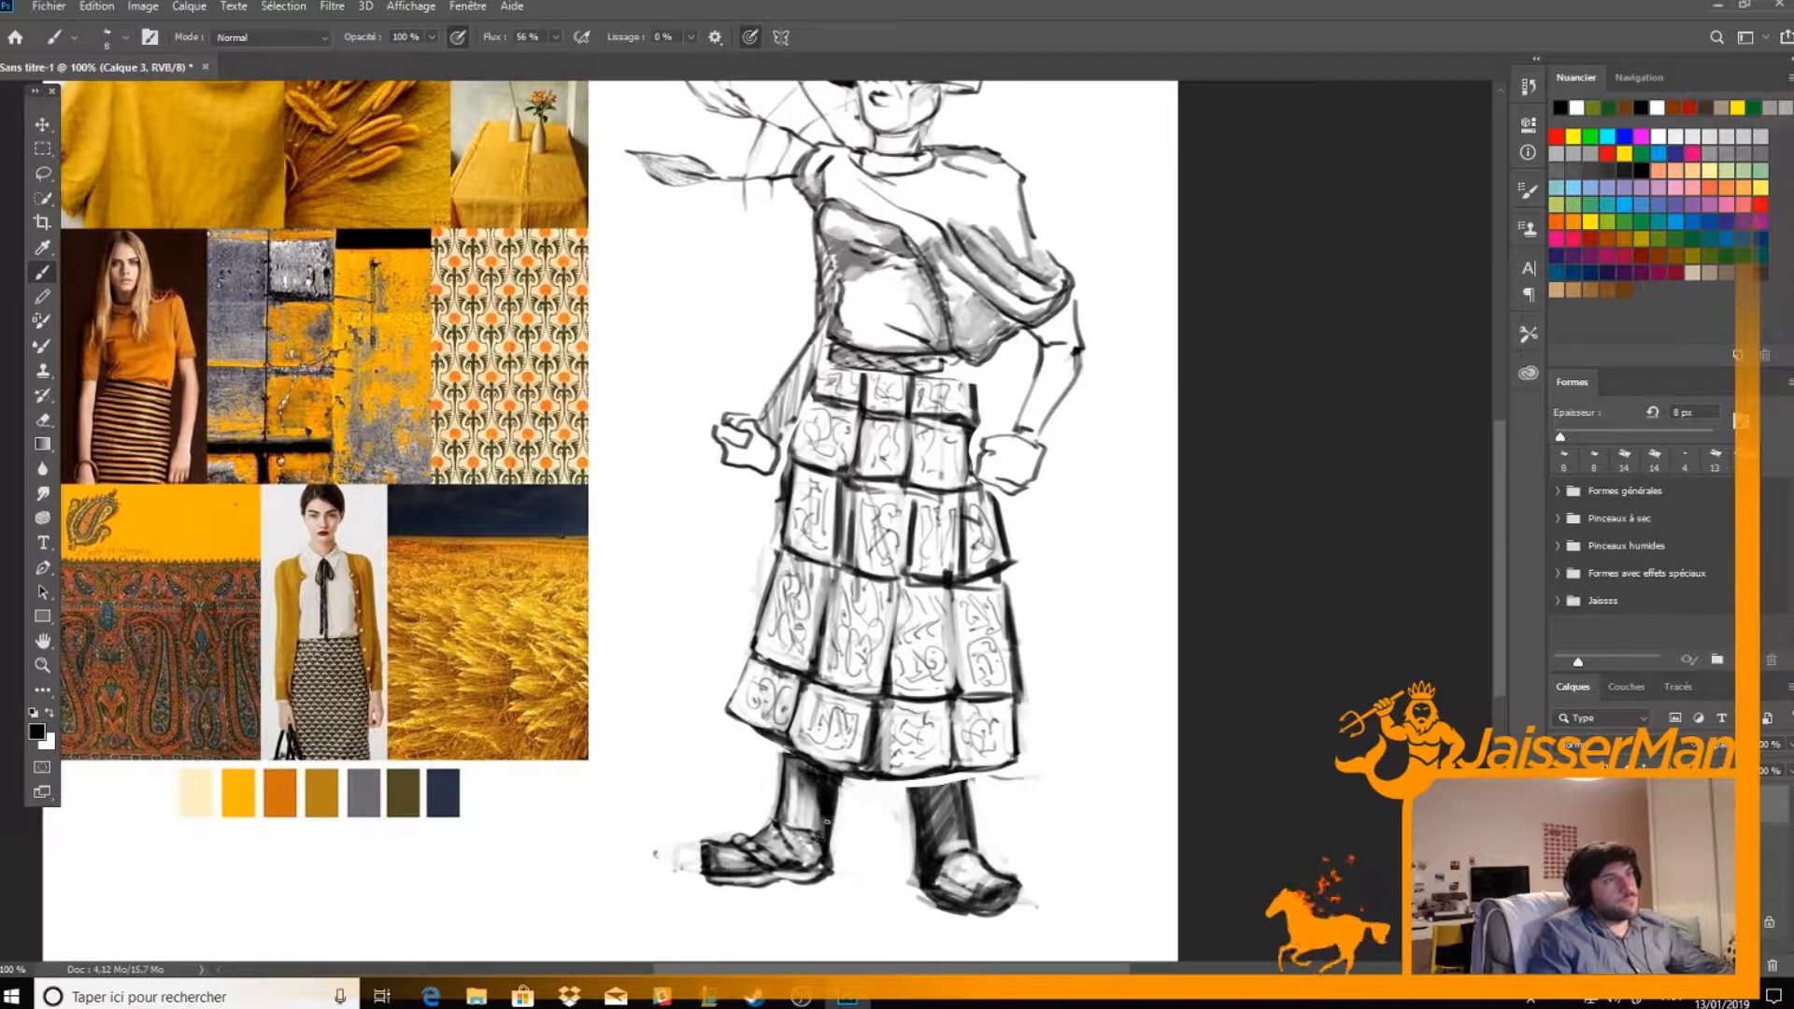
pyautogui.moveTo(802, 863); pyautogui.dragTo(817, 868)
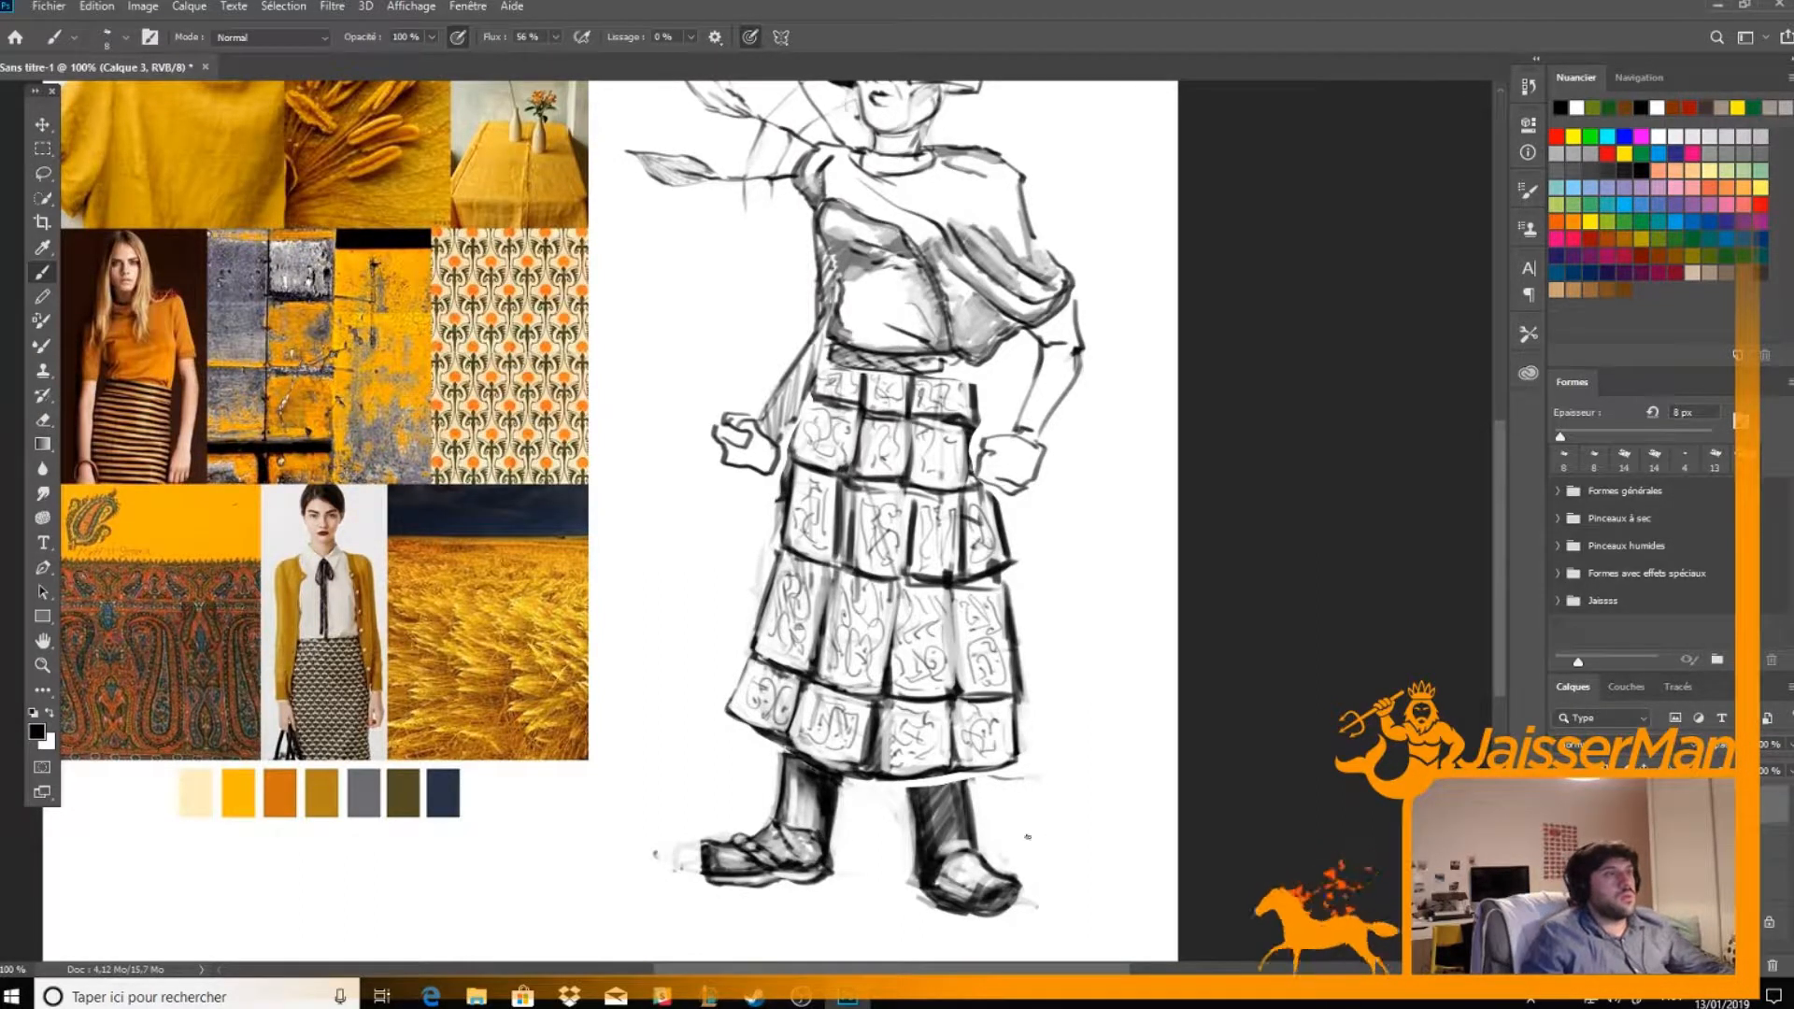
# Draw matching crossed straps on the figure's left shoe, alternating ink lines with erased highlights
pyautogui.moveTo(938, 885)
pyautogui.mouseDown()
pyautogui.moveTo(968, 859)
pyautogui.moveTo(988, 874)
pyautogui.moveTo(934, 884)
pyautogui.moveTo(971, 873)
pyautogui.moveTo(941, 891)
pyautogui.moveTo(959, 892)
pyautogui.moveTo(971, 854)
pyautogui.moveTo(956, 878)
pyautogui.moveTo(974, 875)
pyautogui.moveTo(972, 908)
pyautogui.moveTo(1006, 892)
pyautogui.mouseUp()
pyautogui.press('e')
pyautogui.press('b')
pyautogui.press('e')
pyautogui.press('b')
pyautogui.press('e')
pyautogui.press('b')
pyautogui.press('e')
pyautogui.press('b')
pyautogui.press('e')
pyautogui.press('b')
pyautogui.press('e')
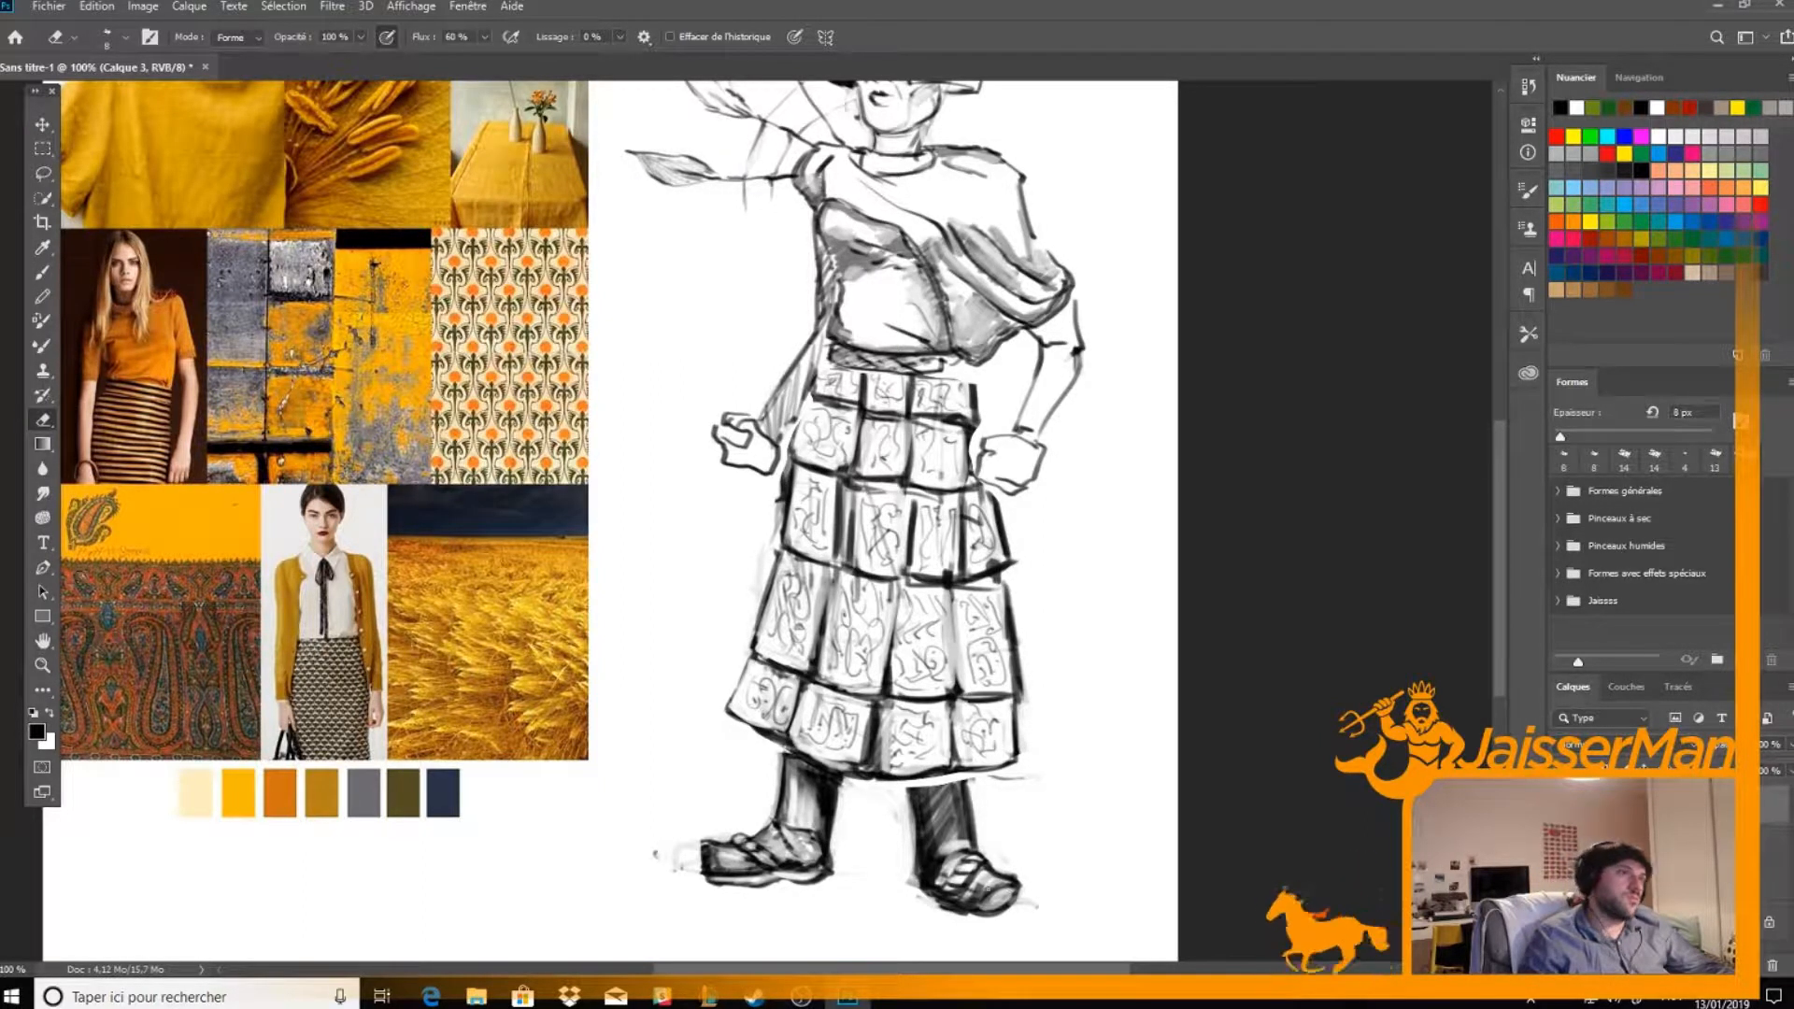
pyautogui.press('b')
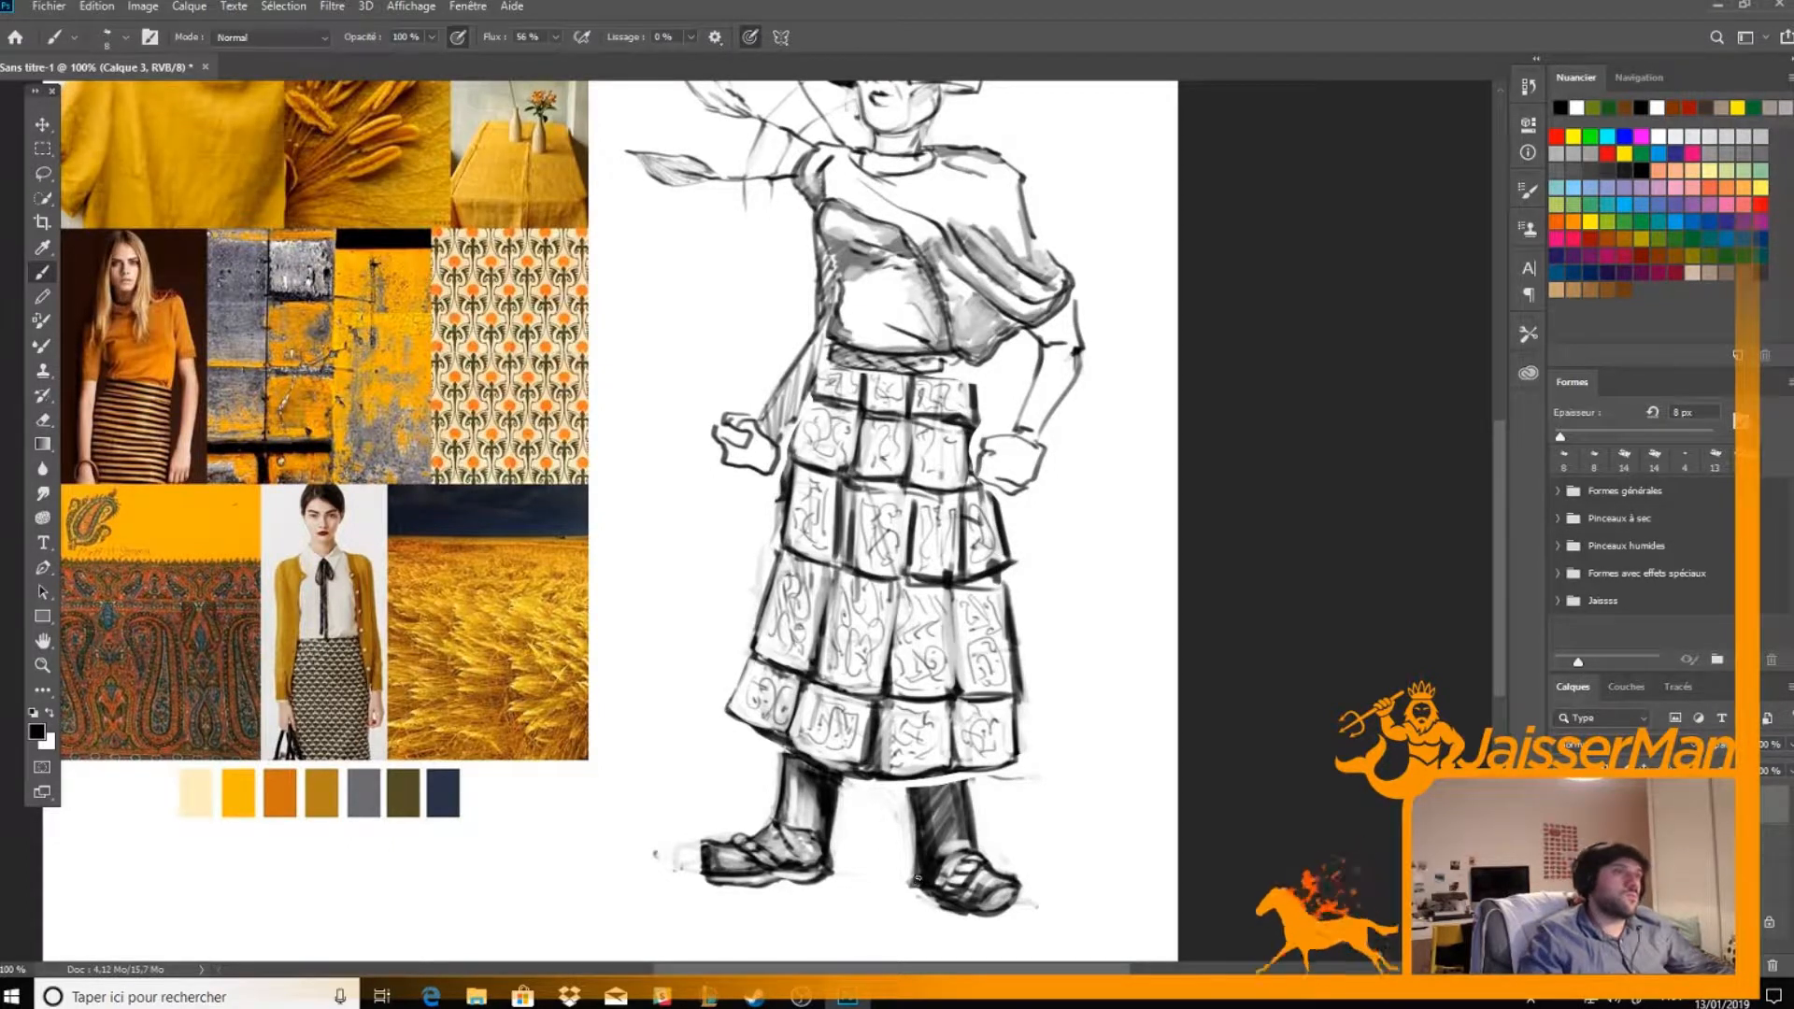
# Rework the figure's left lower leg with cleaner edges and lighter shading down to the ankle
pyautogui.moveTo(906, 849)
pyautogui.mouseDown()
pyautogui.moveTo(915, 790)
pyautogui.moveTo(968, 843)
pyautogui.moveTo(959, 789)
pyautogui.moveTo(944, 794)
pyautogui.moveTo(931, 869)
pyautogui.moveTo(923, 802)
pyautogui.moveTo(922, 878)
pyautogui.moveTo(919, 793)
pyautogui.moveTo(924, 829)
pyautogui.moveTo(942, 808)
pyautogui.moveTo(930, 876)
pyautogui.moveTo(969, 826)
pyautogui.mouseUp()
pyautogui.press('e')
pyautogui.press('b')
pyautogui.press('e')
pyautogui.press('b')
pyautogui.press('e')
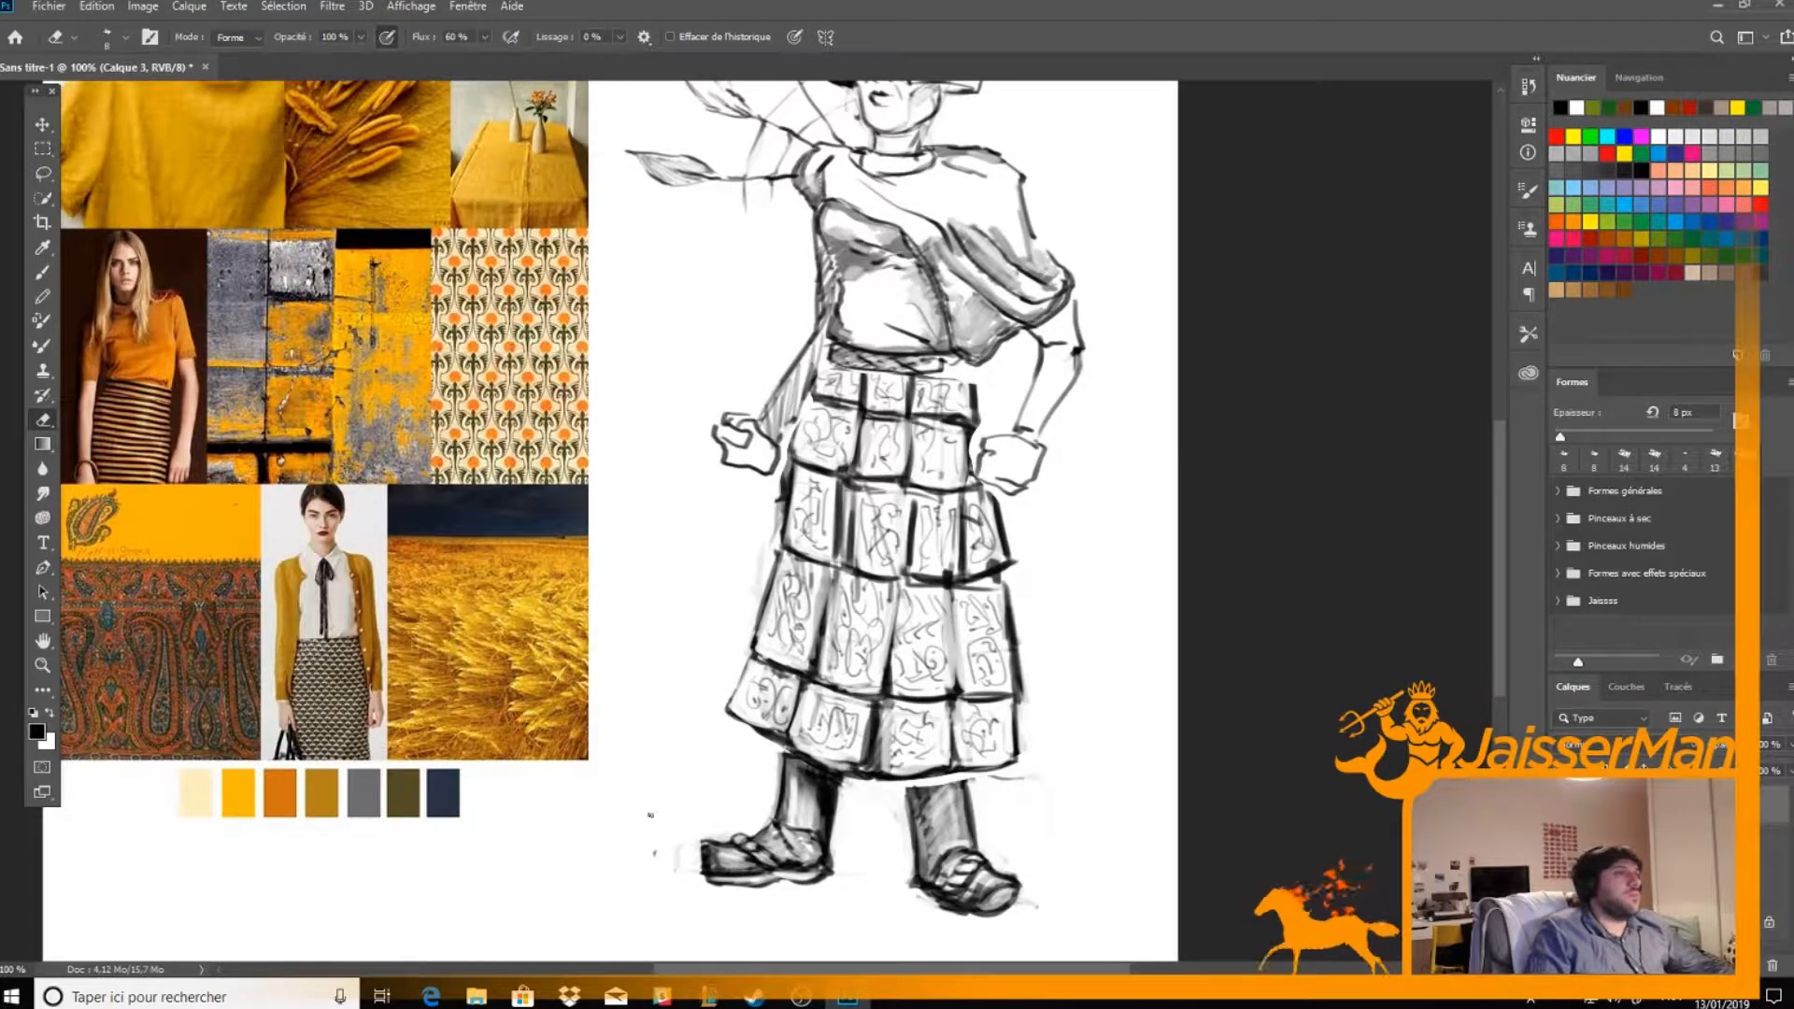
# Redraw the rounded toe of the figure's right shoe and erase the stray sketch marks in front of it
pyautogui.press('b')
pyautogui.moveTo(707, 844); pyautogui.dragTo(703, 869)
pyautogui.press('e')
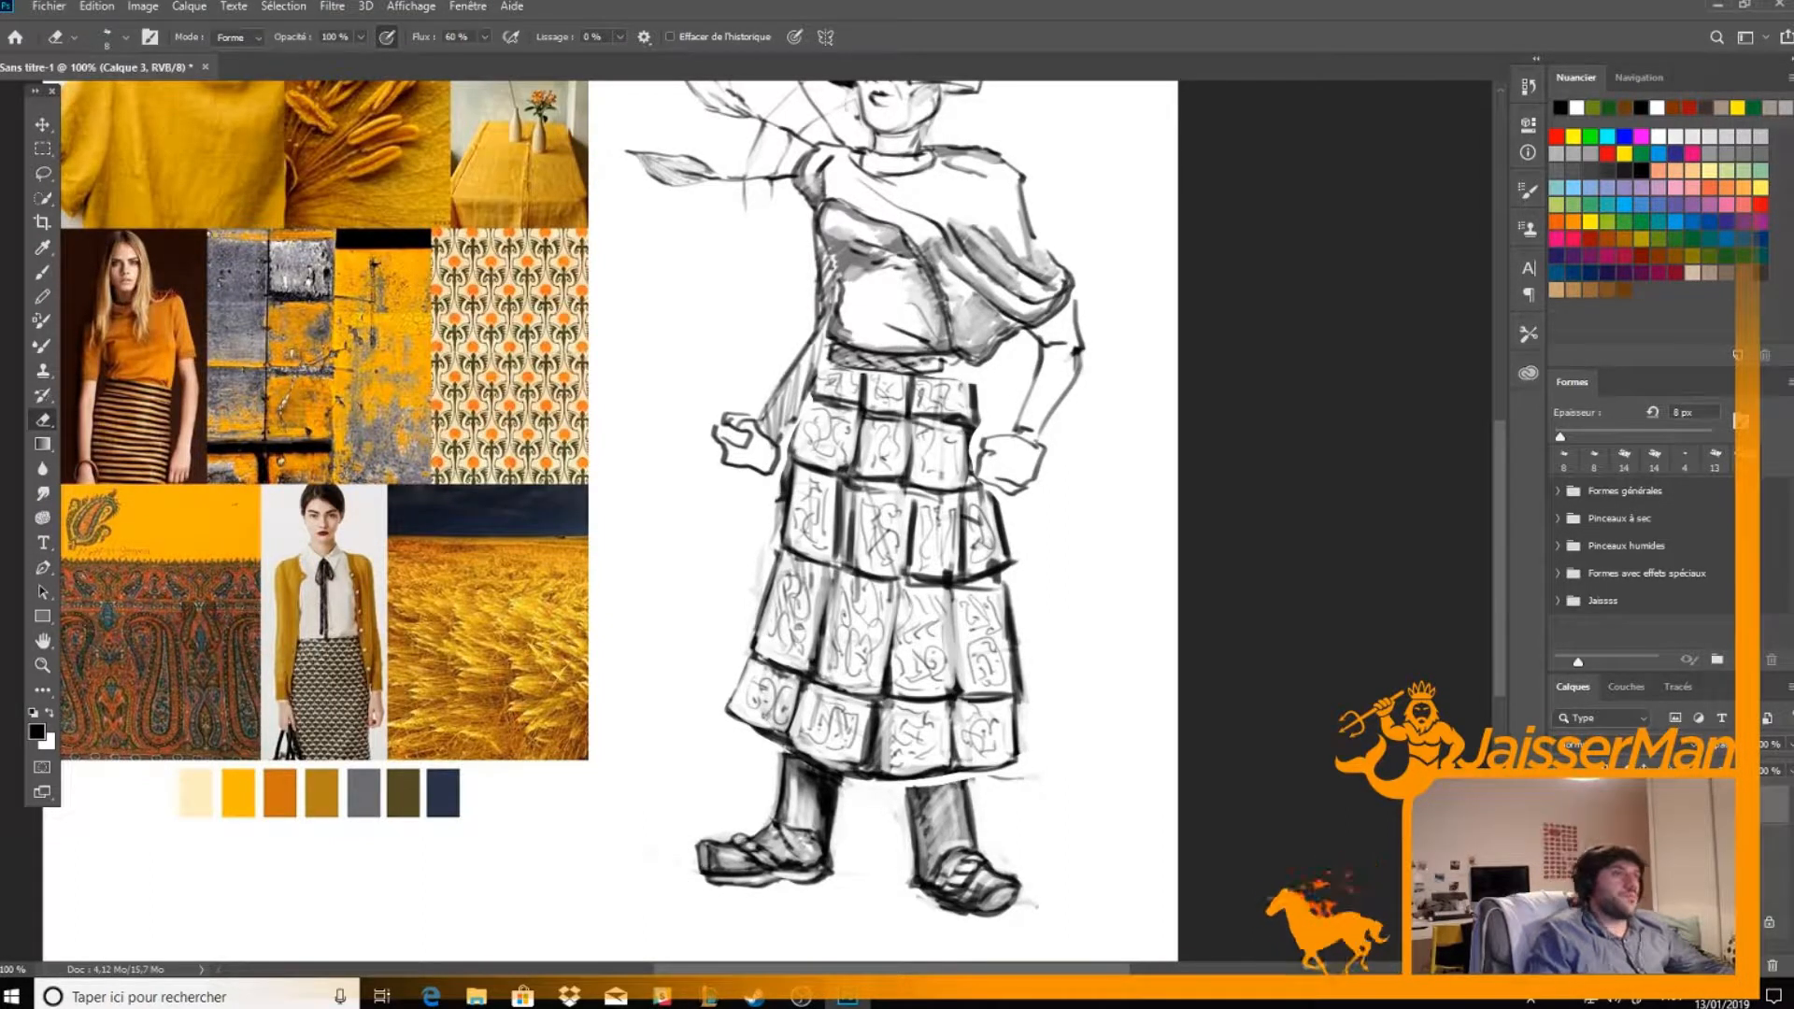
# Erase the stray marks around the heel and sole of the figure's left shoe
pyautogui.press('b')
pyautogui.moveTo(1047, 772); pyautogui.dragTo(1040, 777)
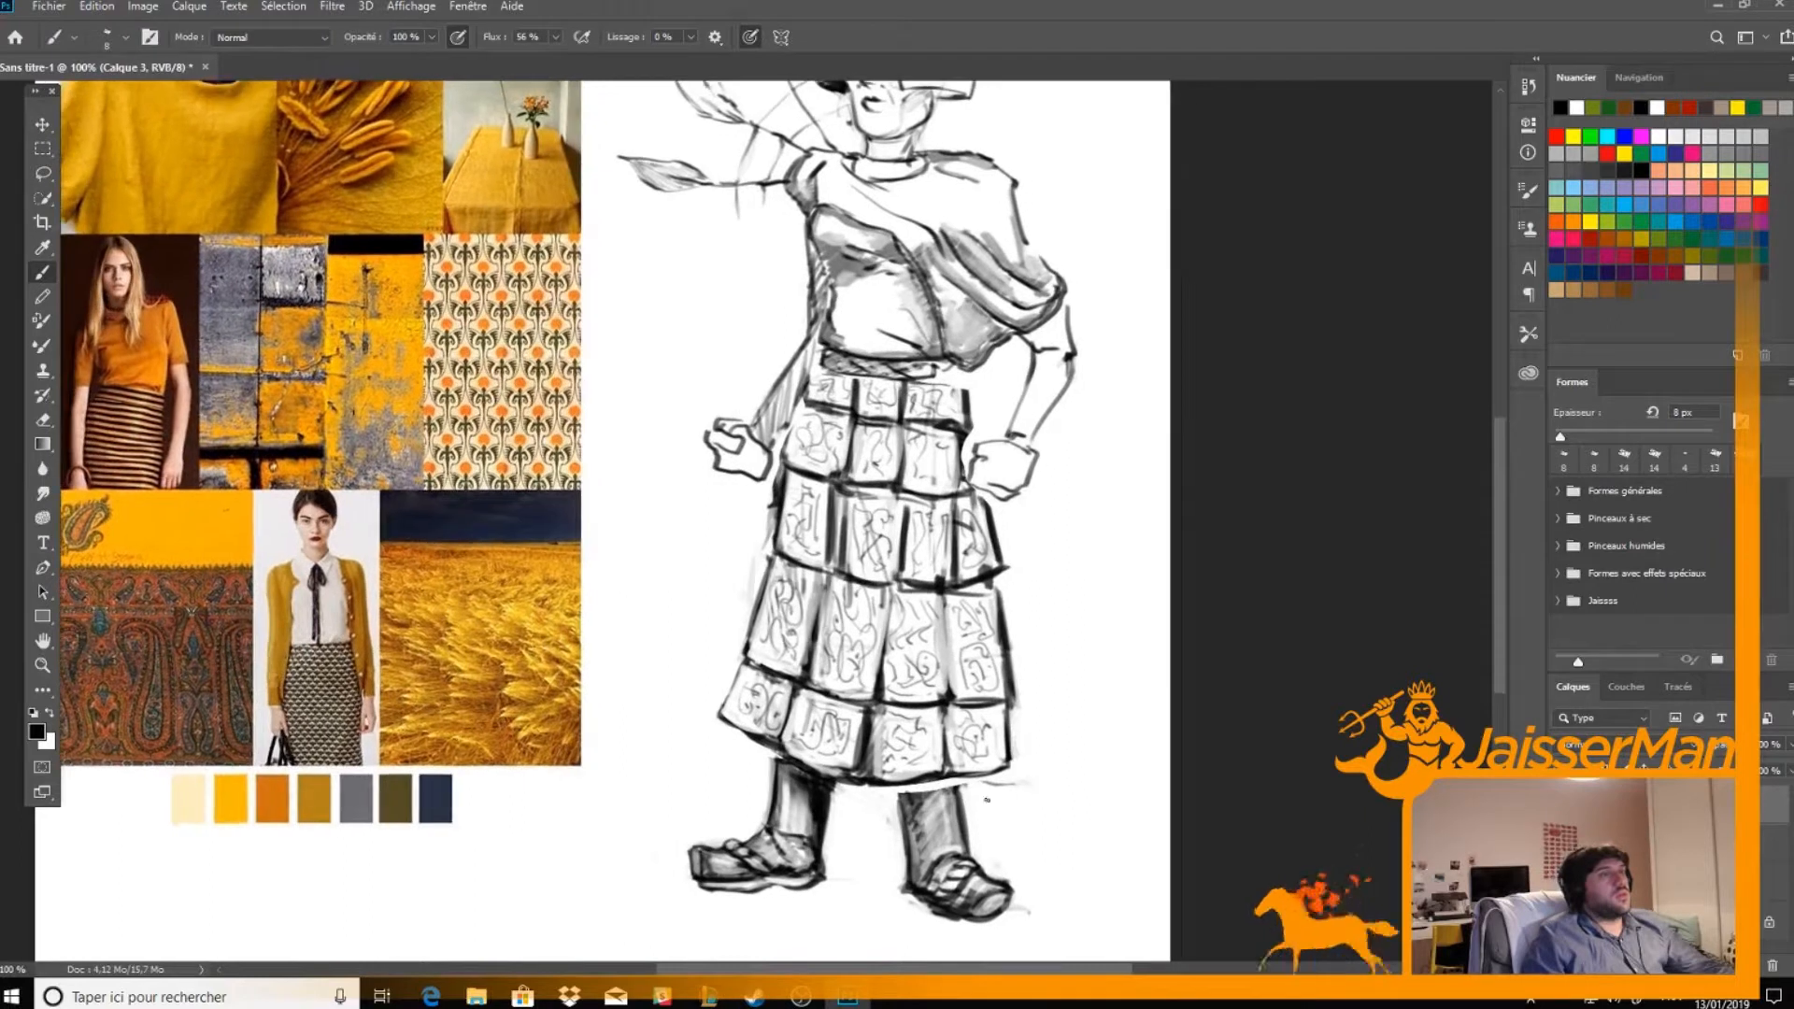
pyautogui.press('e')
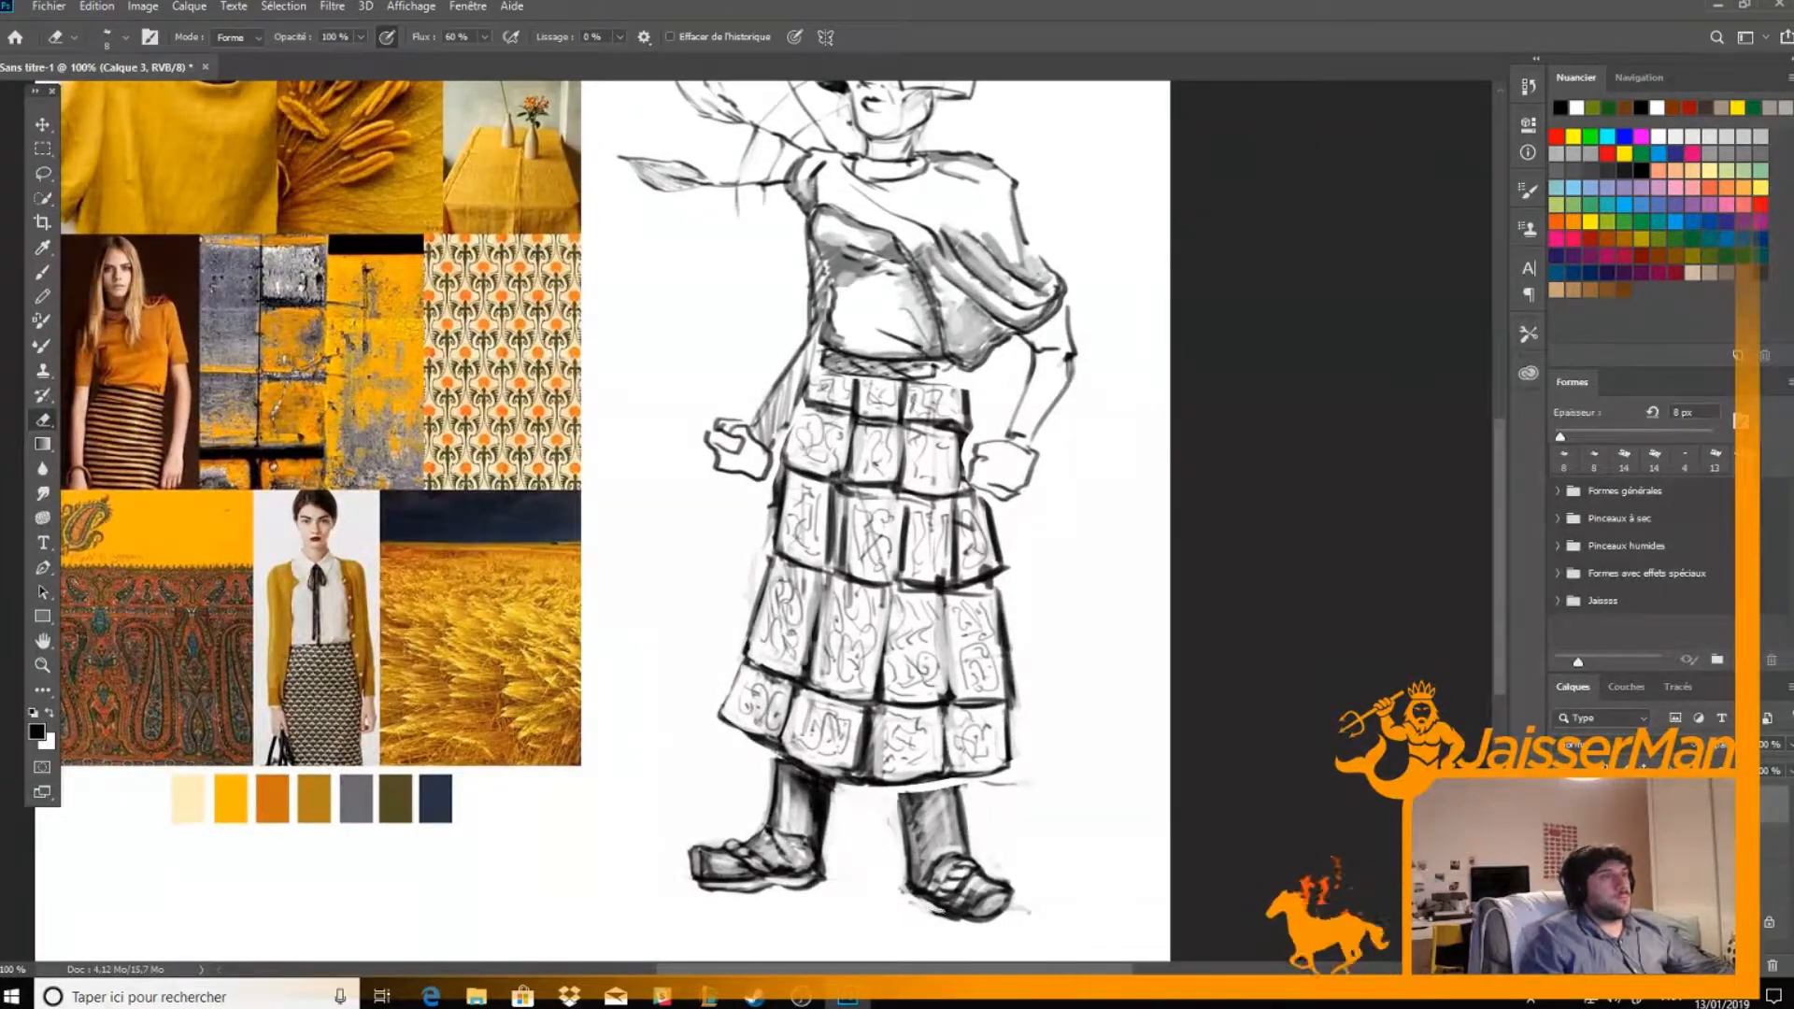
pyautogui.moveTo(932, 911)
pyautogui.mouseDown()
pyautogui.moveTo(959, 921)
pyautogui.moveTo(905, 885)
pyautogui.mouseUp()
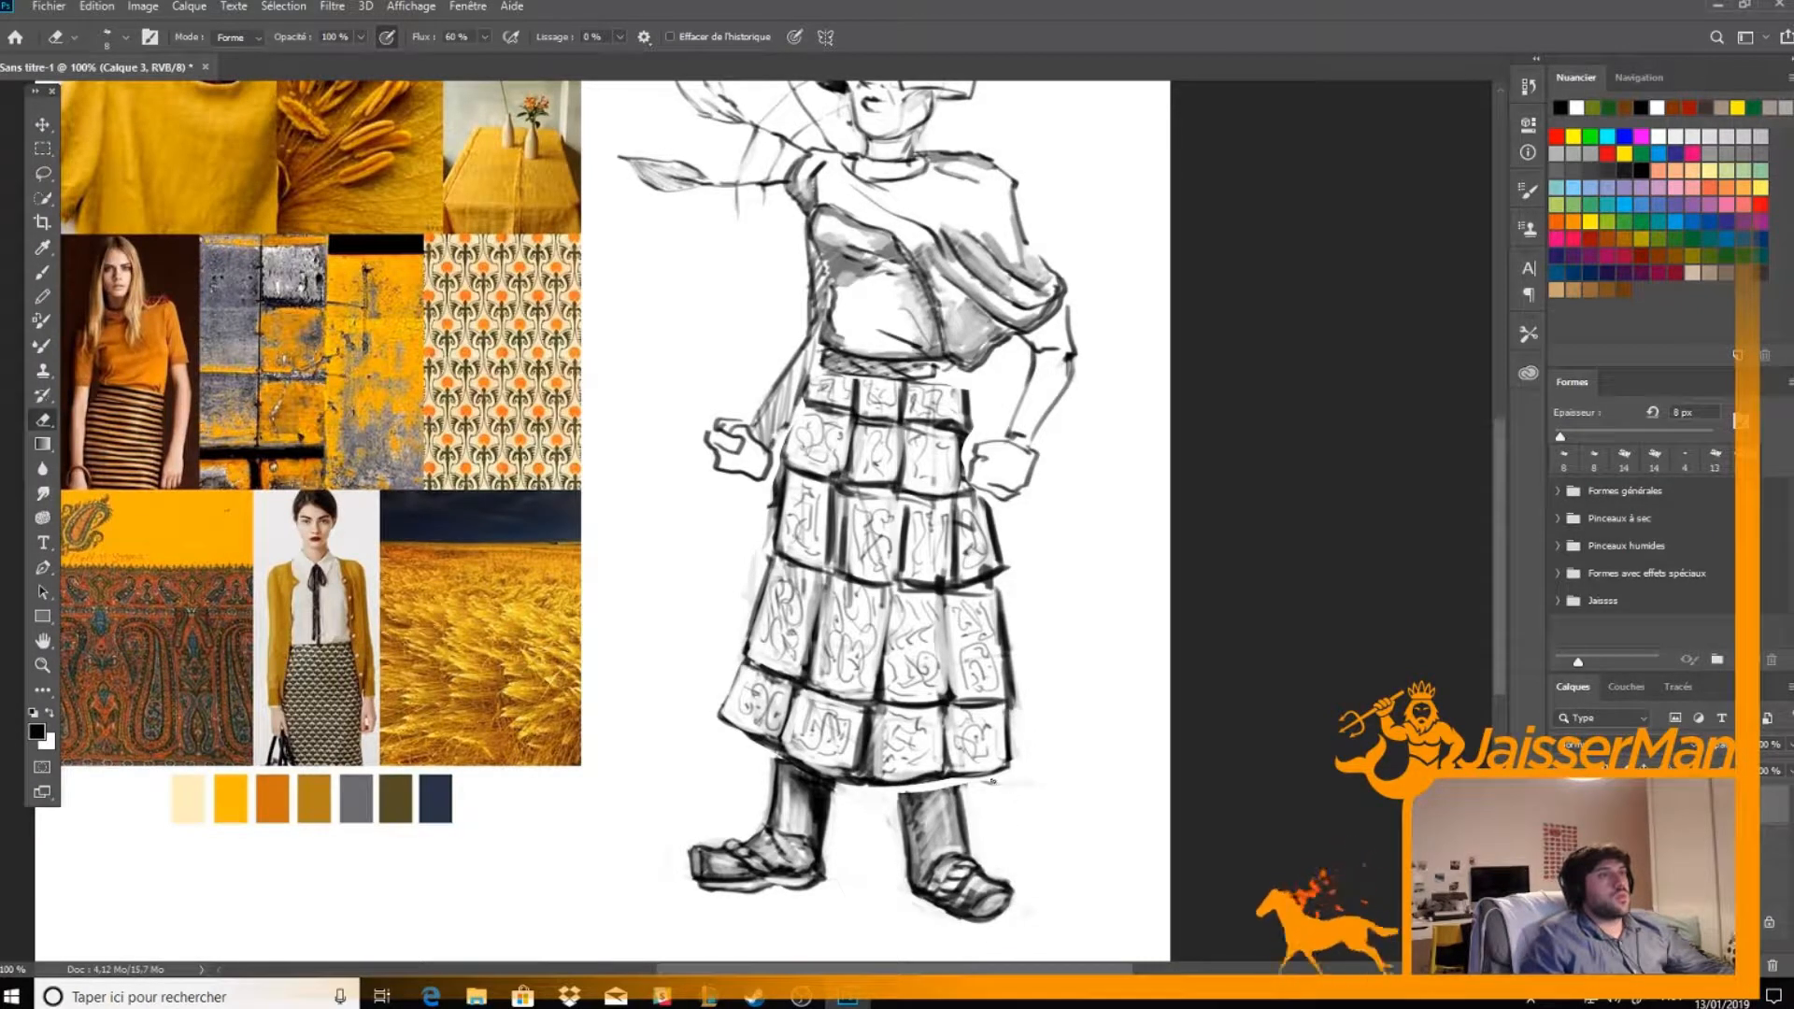
pyautogui.scroll(2, 1023, 734)
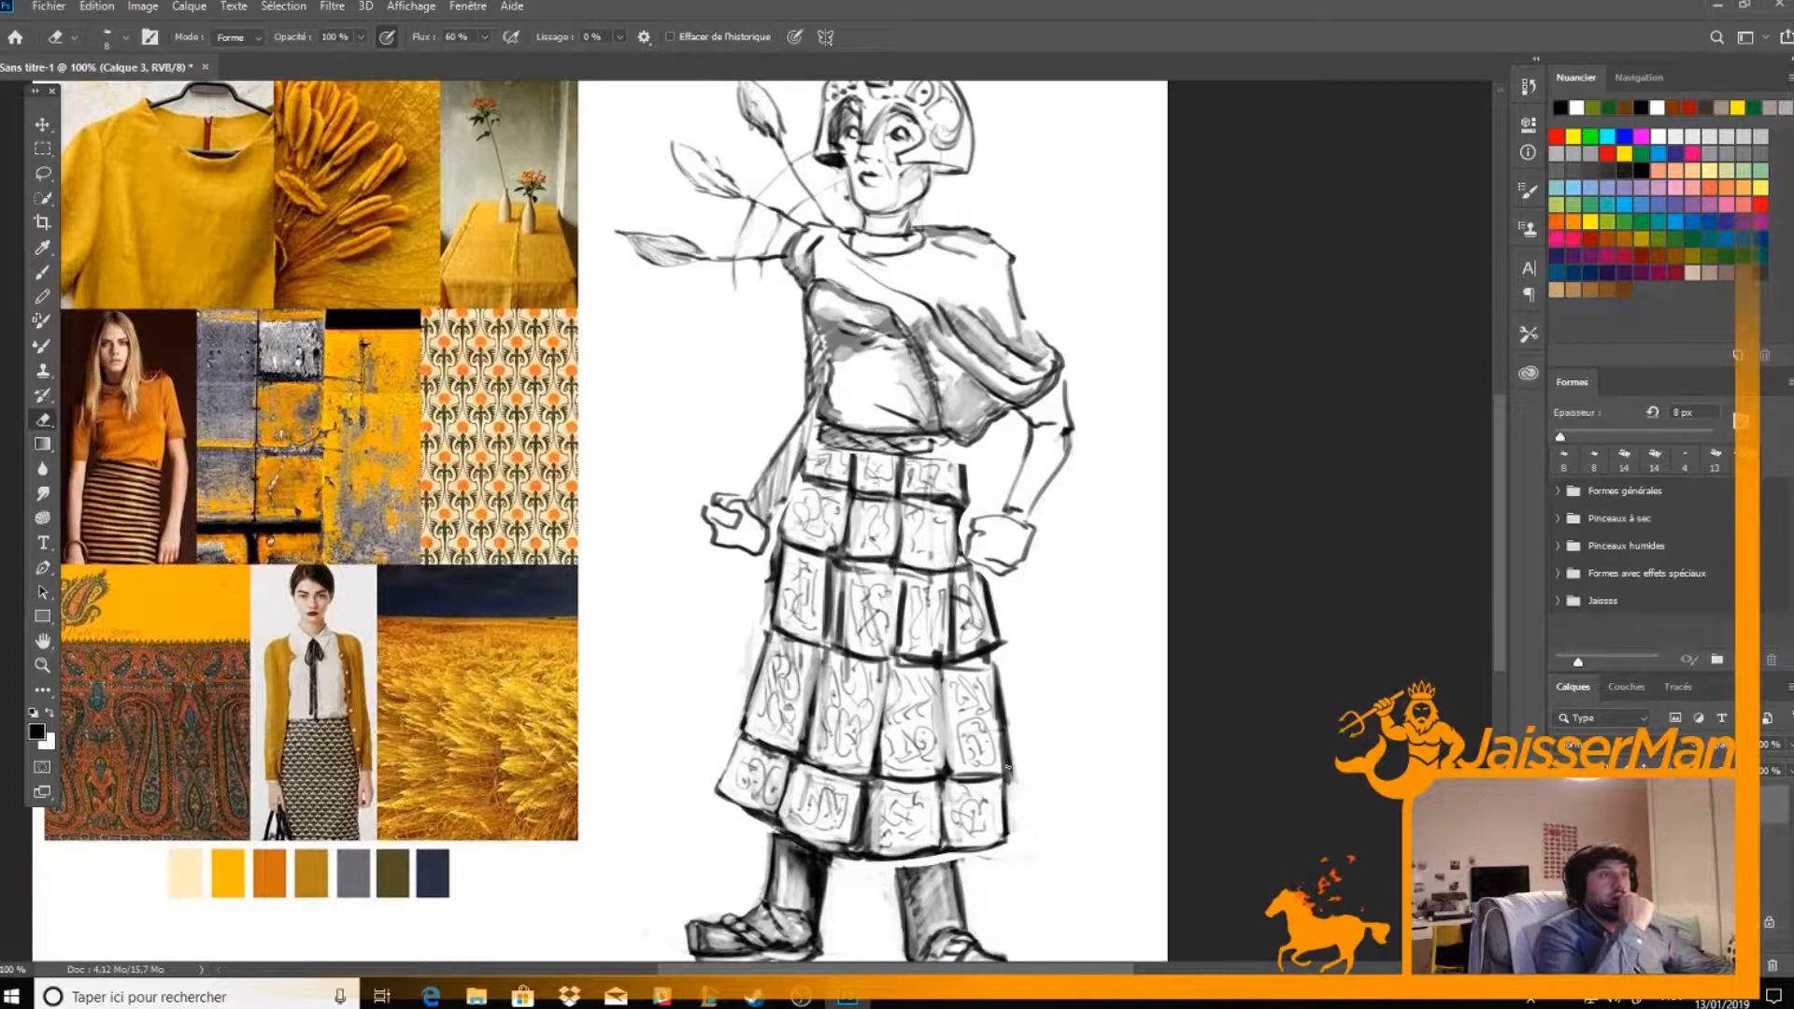
pyautogui.scroll(-1, 1008, 768)
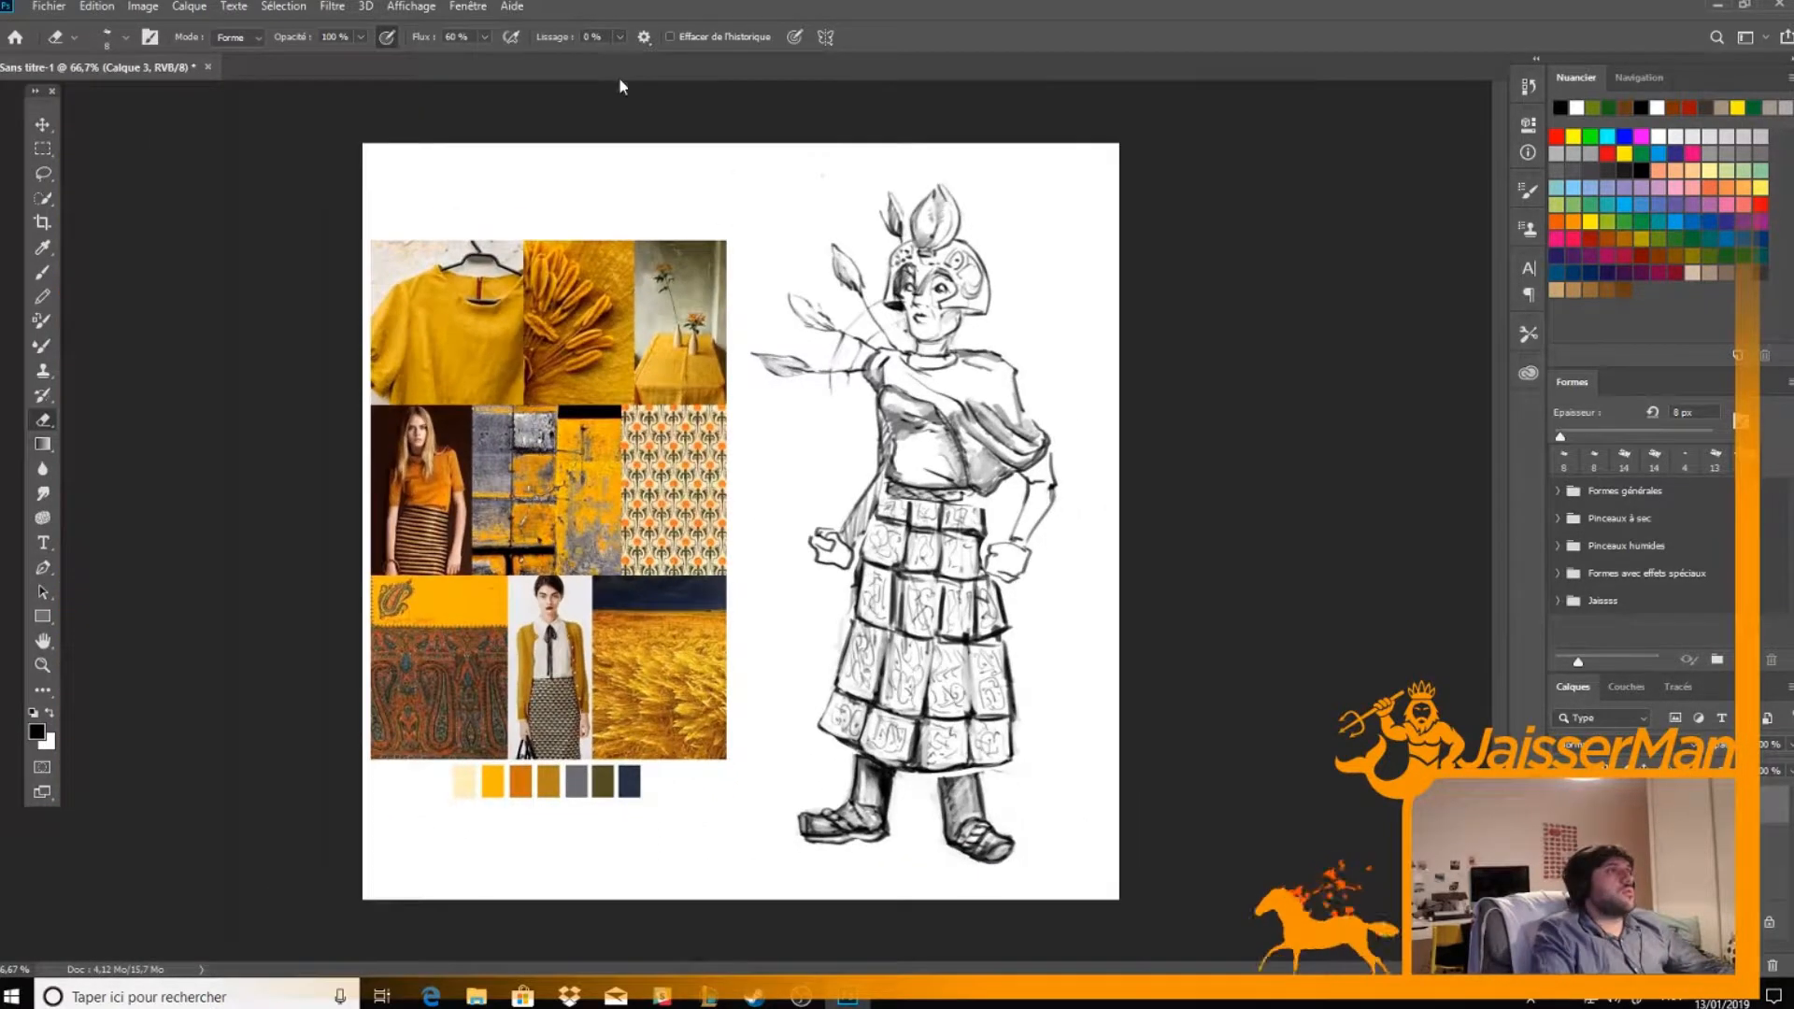
pyautogui.press('b')
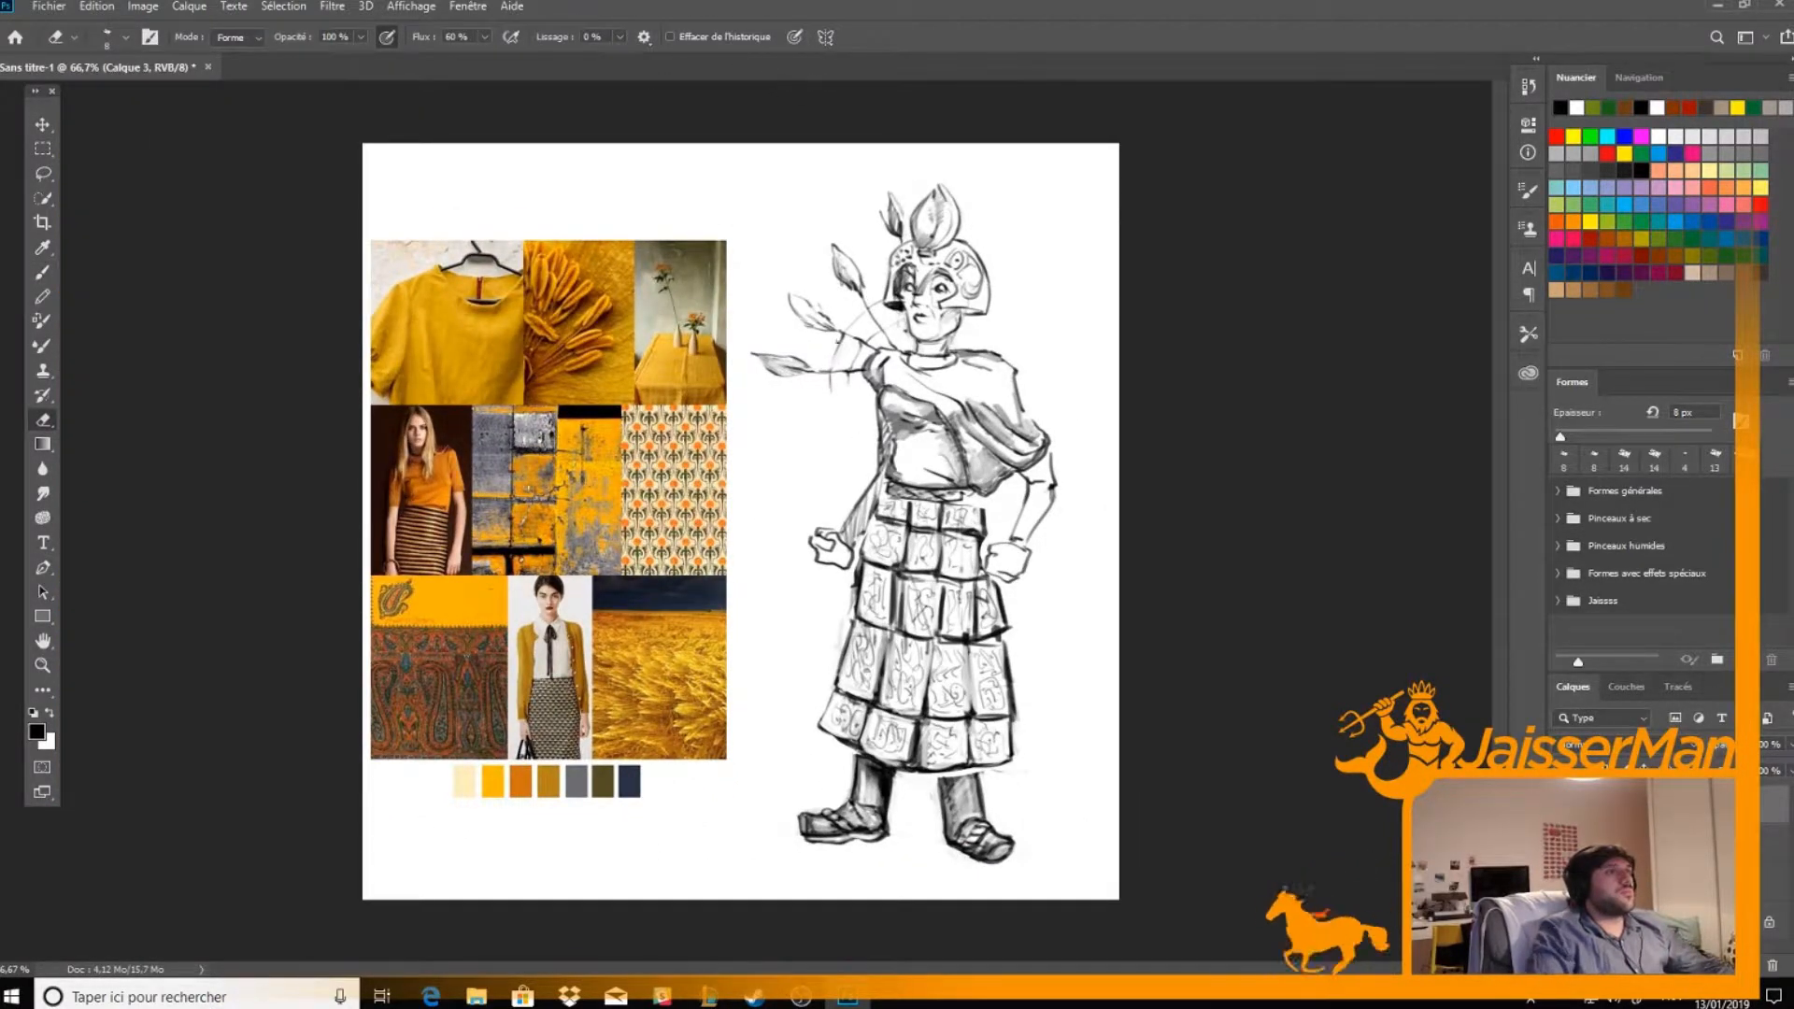
# Set the eraser size to 14 px
pyautogui.rightClick(1007, 538)
pyautogui.click(965, 526)
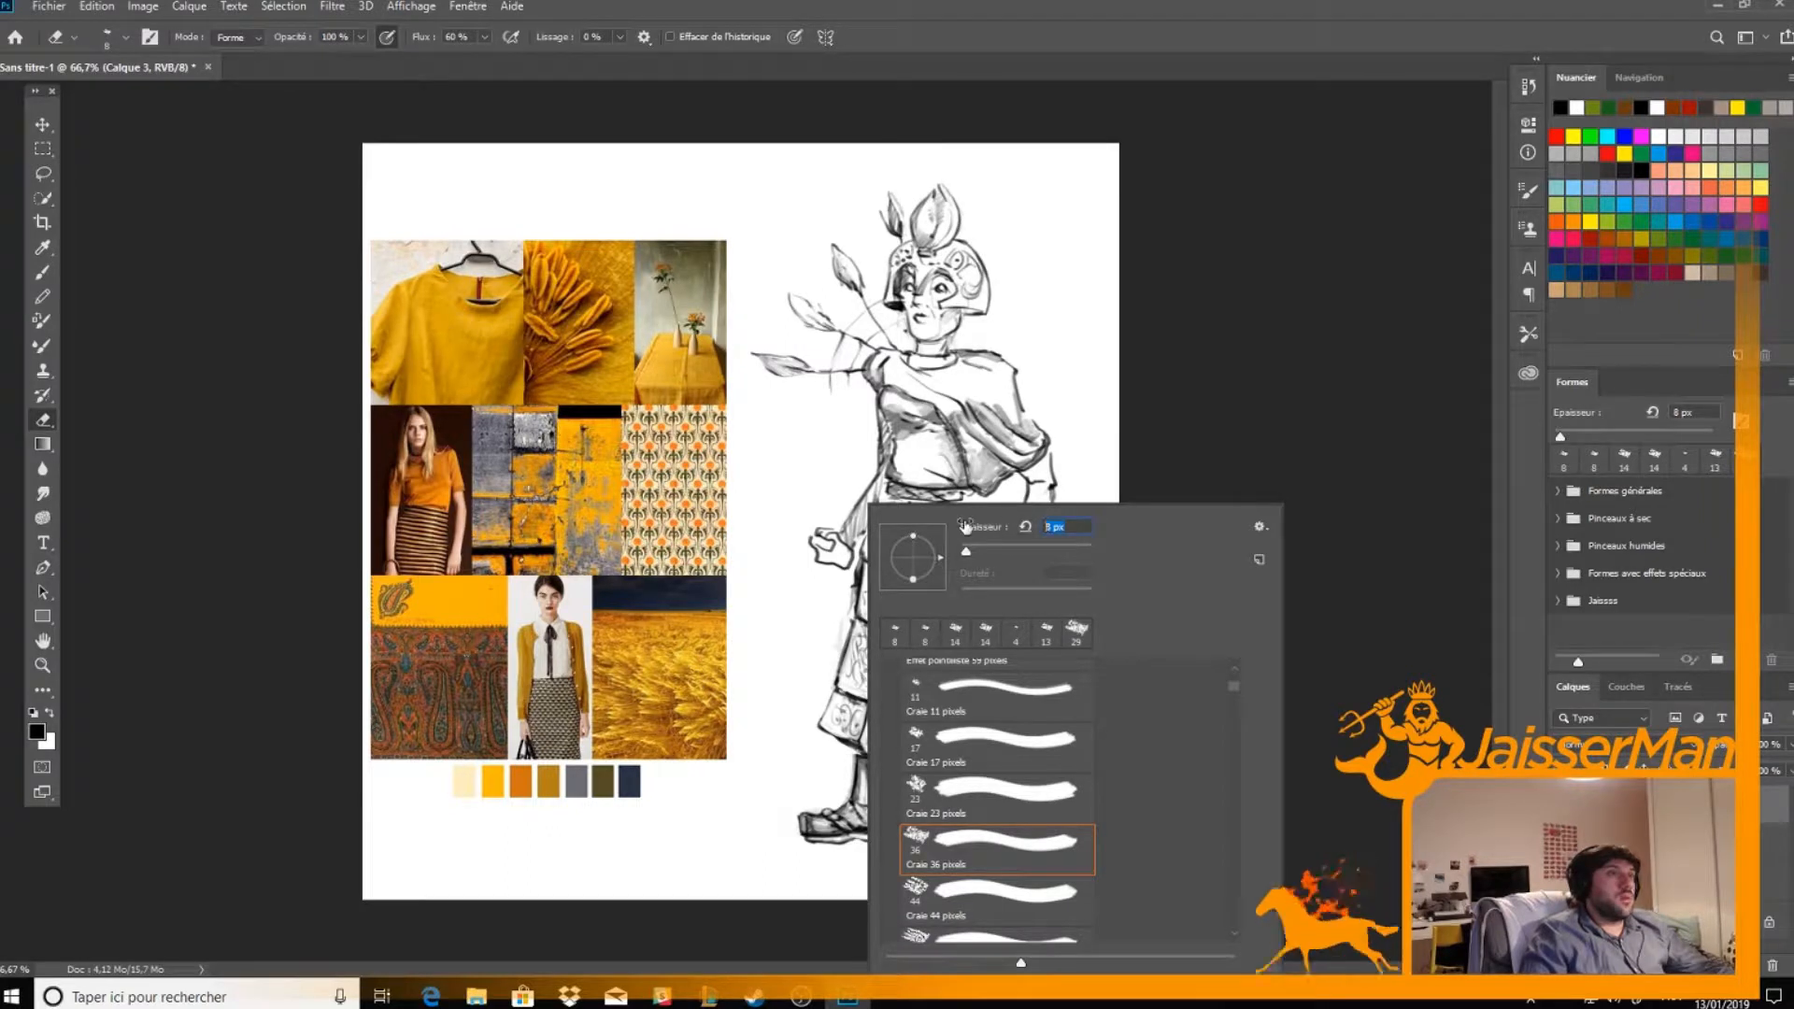
pyautogui.write('14')
pyautogui.press('Return')
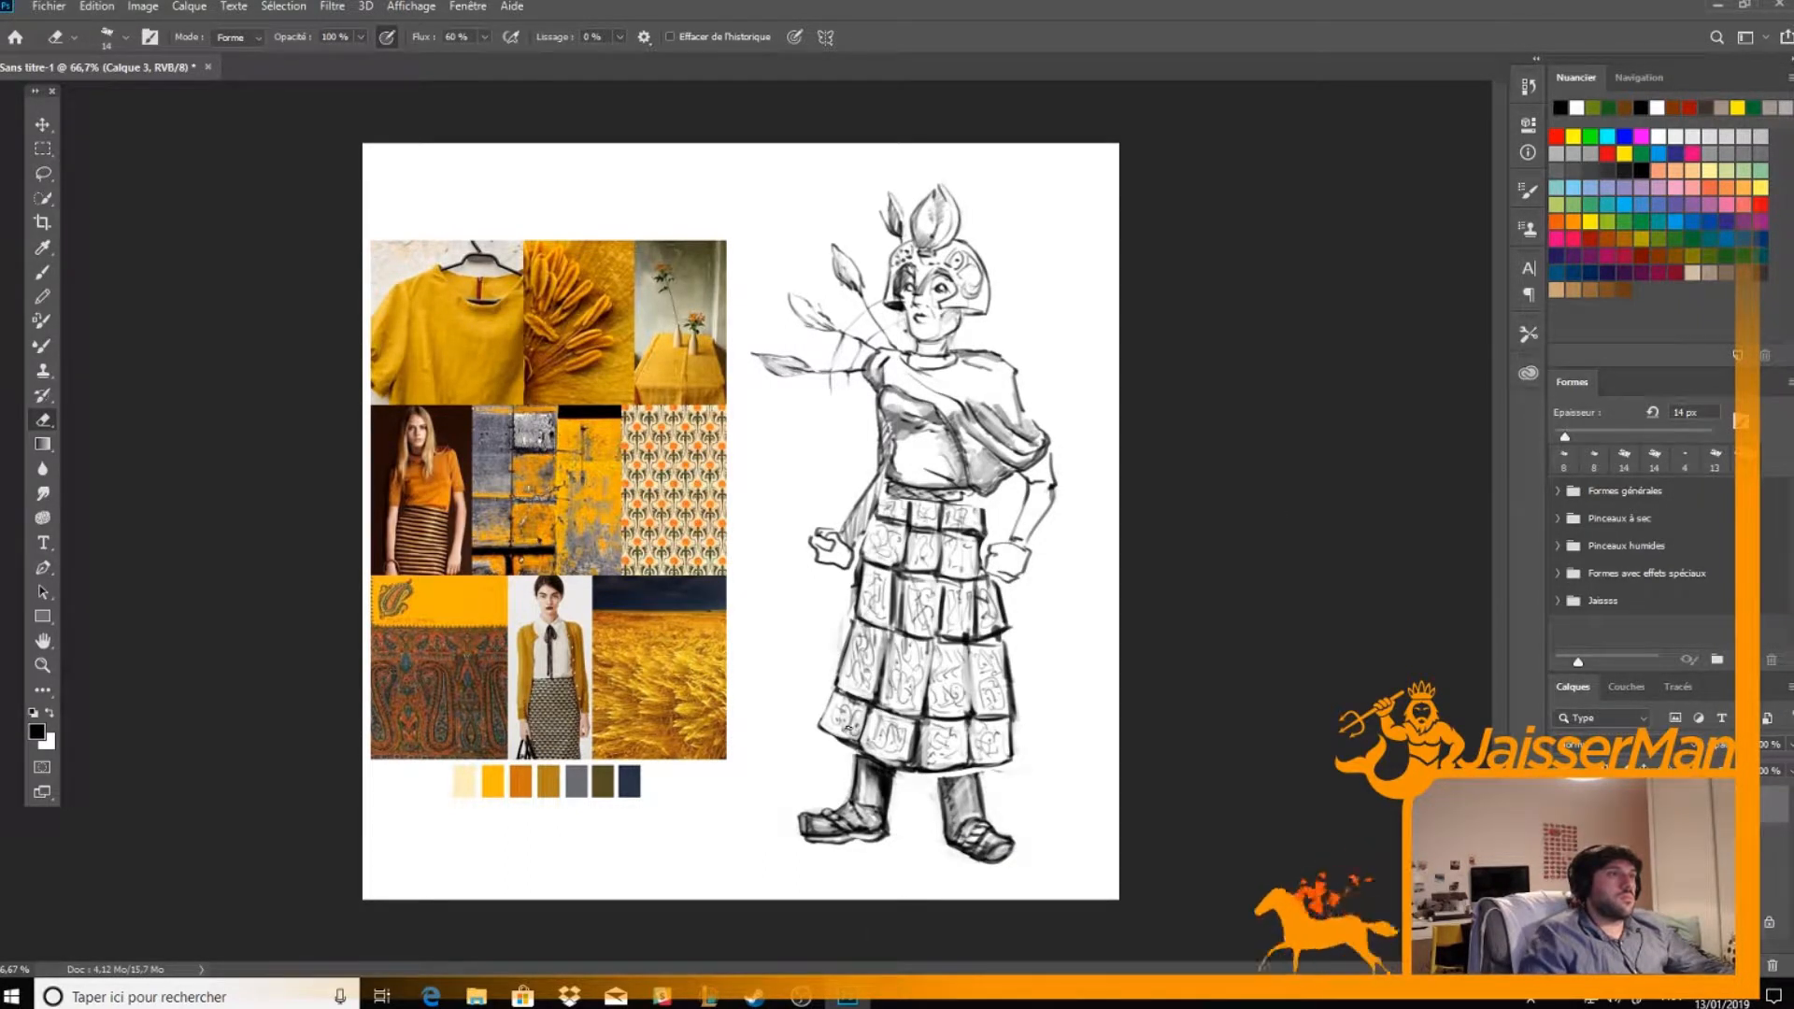
# Switch both the brush and the eraser to the Craie 17 pixels tip
pyautogui.press('b')
pyautogui.rightClick(848, 727)
pyautogui.click(981, 748)
pyautogui.press('e')
pyautogui.rightClick(1072, 512)
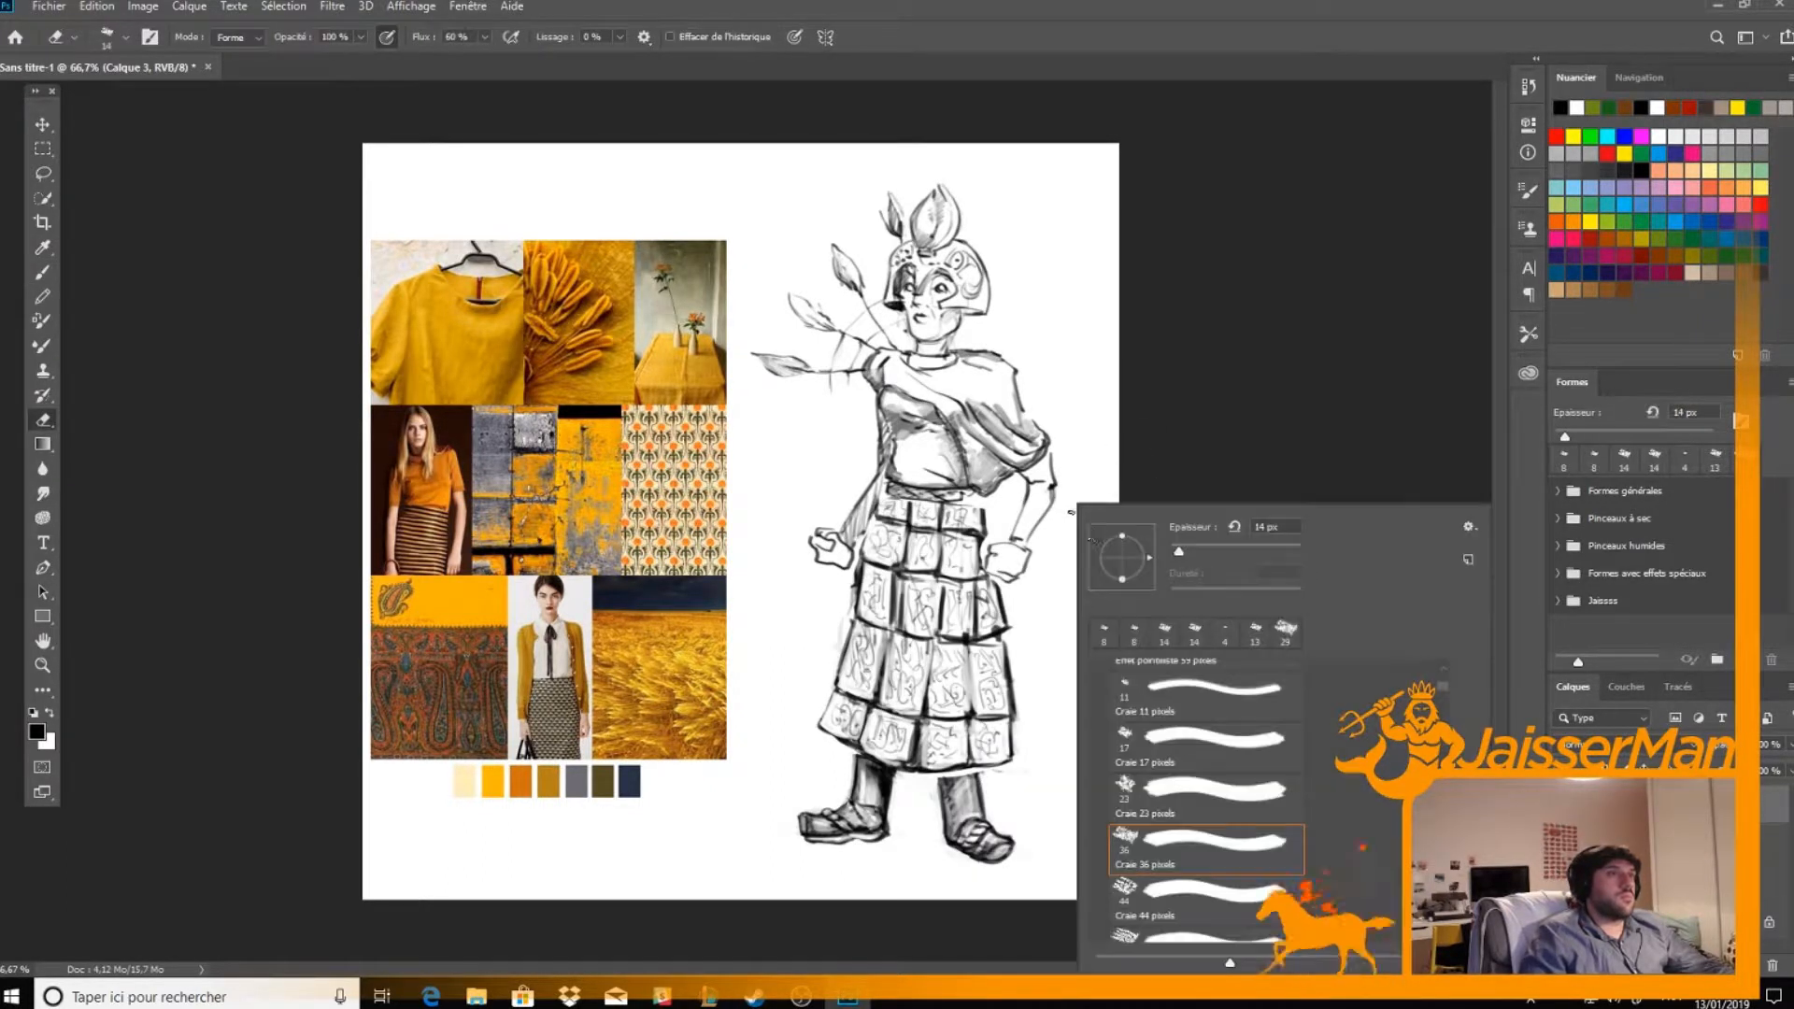
pyautogui.click(1189, 748)
pyautogui.press('Return')
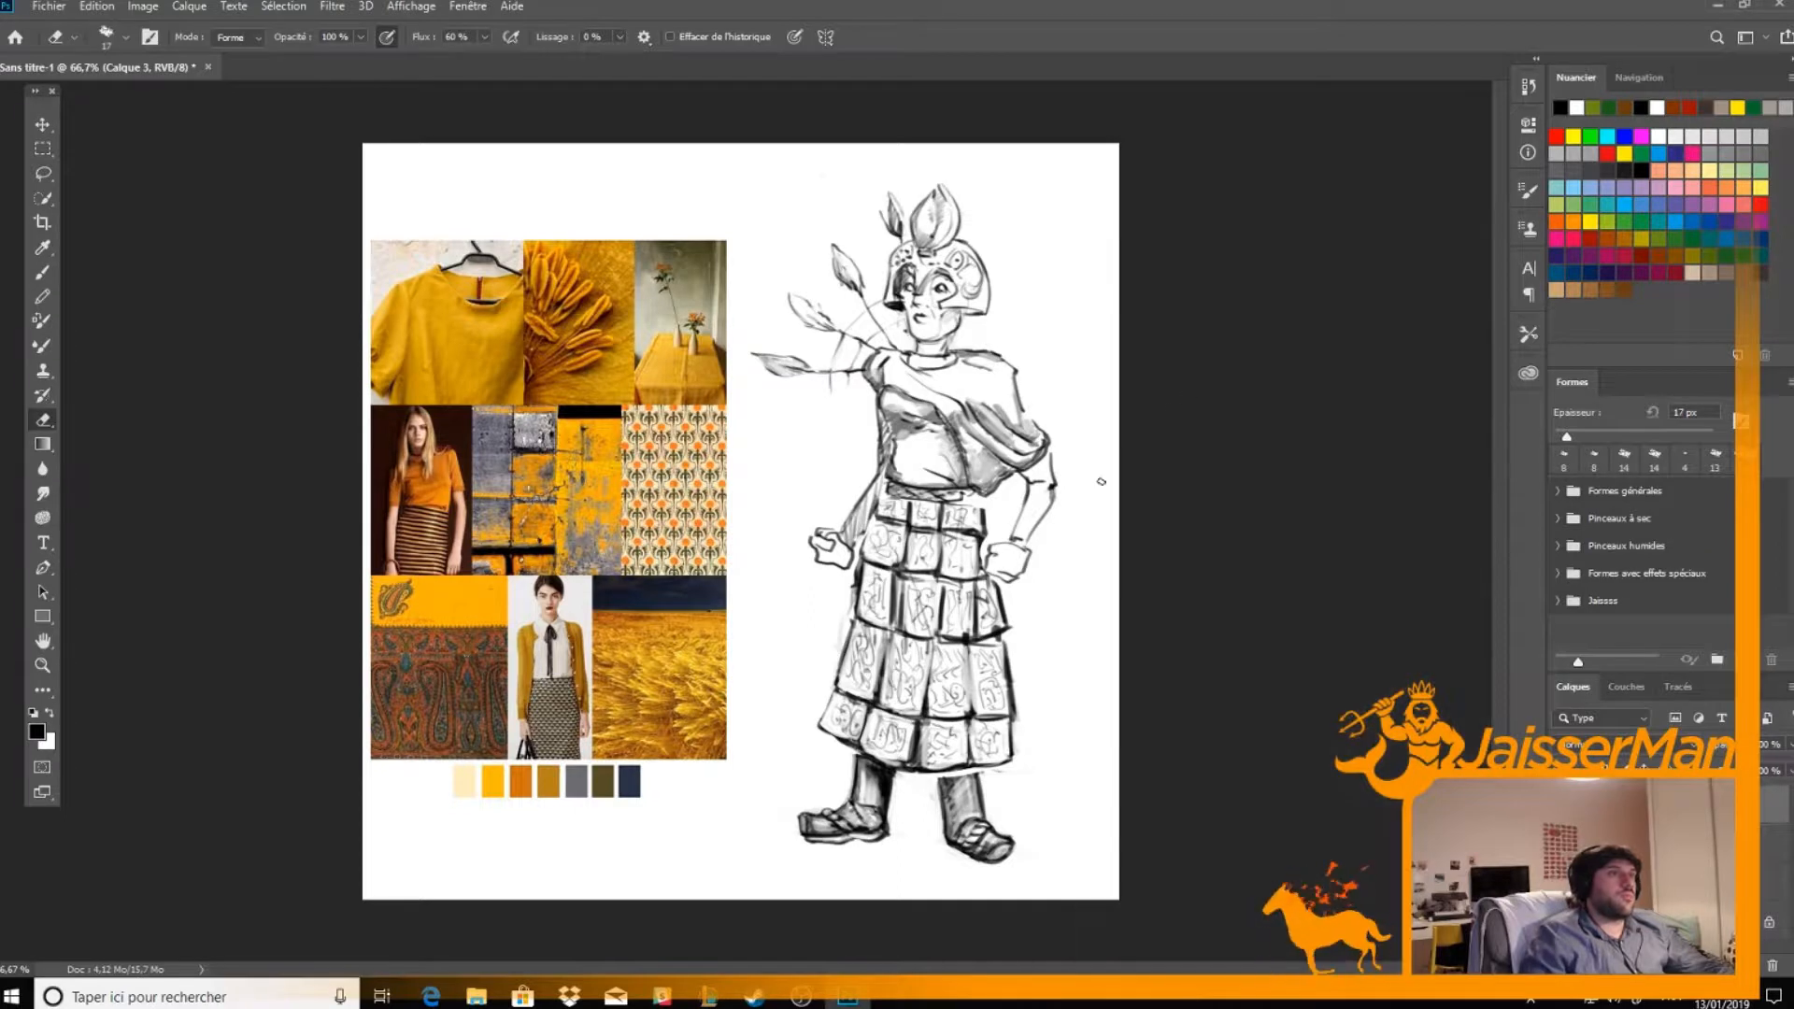
# Shade the figure's left lower leg and shoe with dark chalk strokes, refining the tones with the eraser
pyautogui.press('b')
pyautogui.moveTo(954, 774)
pyautogui.mouseDown()
pyautogui.moveTo(951, 827)
pyautogui.moveTo(960, 780)
pyautogui.moveTo(965, 811)
pyautogui.mouseUp()
pyautogui.press('e')
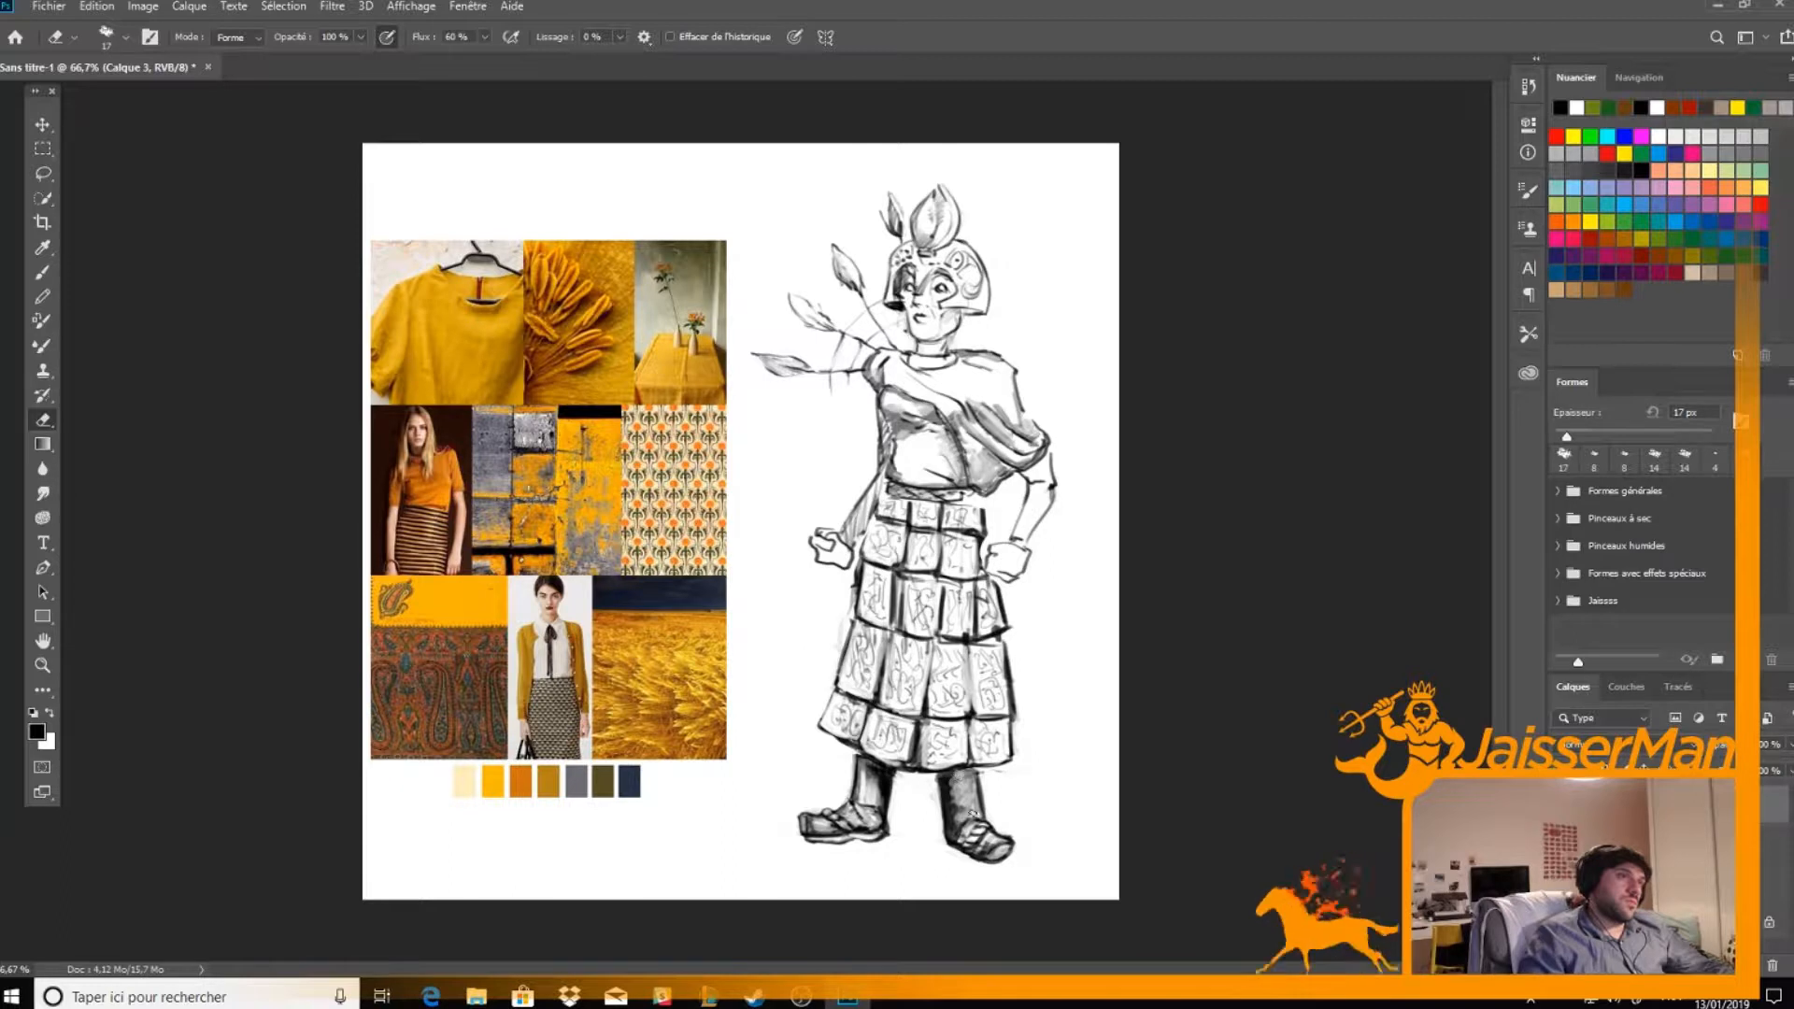
pyautogui.press('b')
pyautogui.moveTo(958, 821); pyautogui.dragTo(988, 854)
pyautogui.press('e')
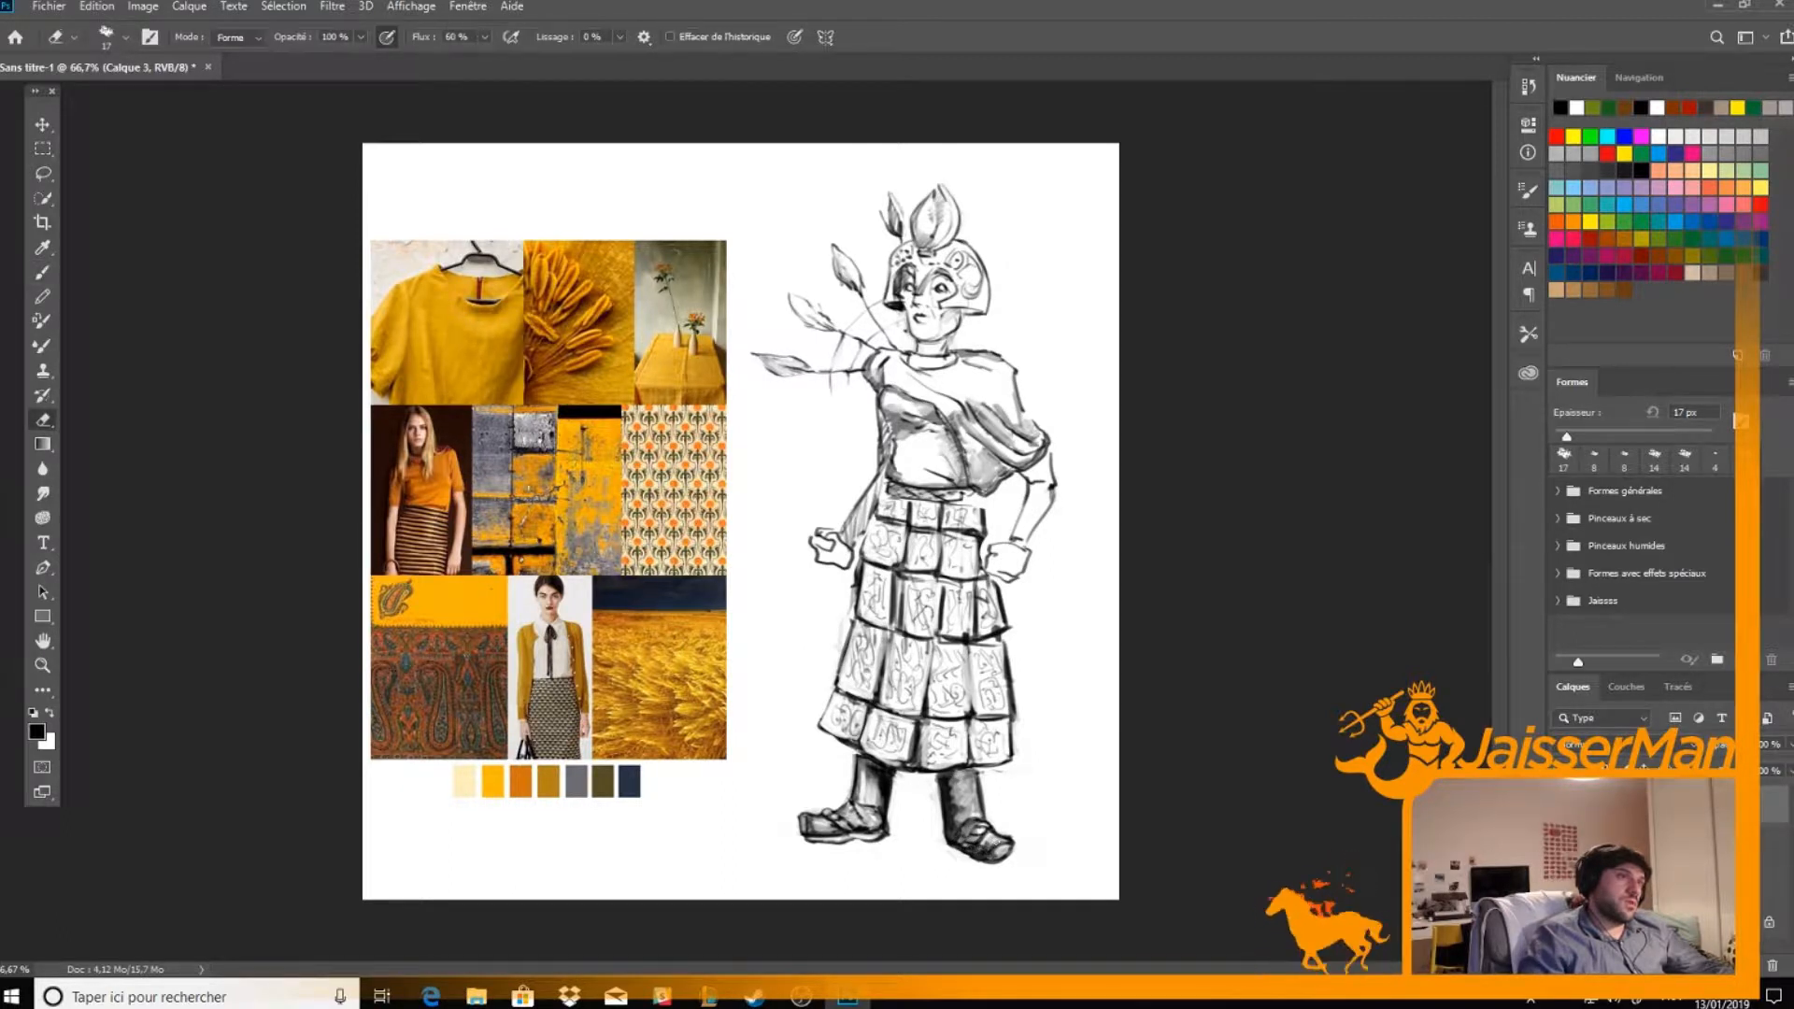
# Shade the sole of the figure's right shoe and its lower leg, alternating dark chalk strokes with erased highlights
pyautogui.press('b')
pyautogui.moveTo(811, 841); pyautogui.dragTo(871, 839)
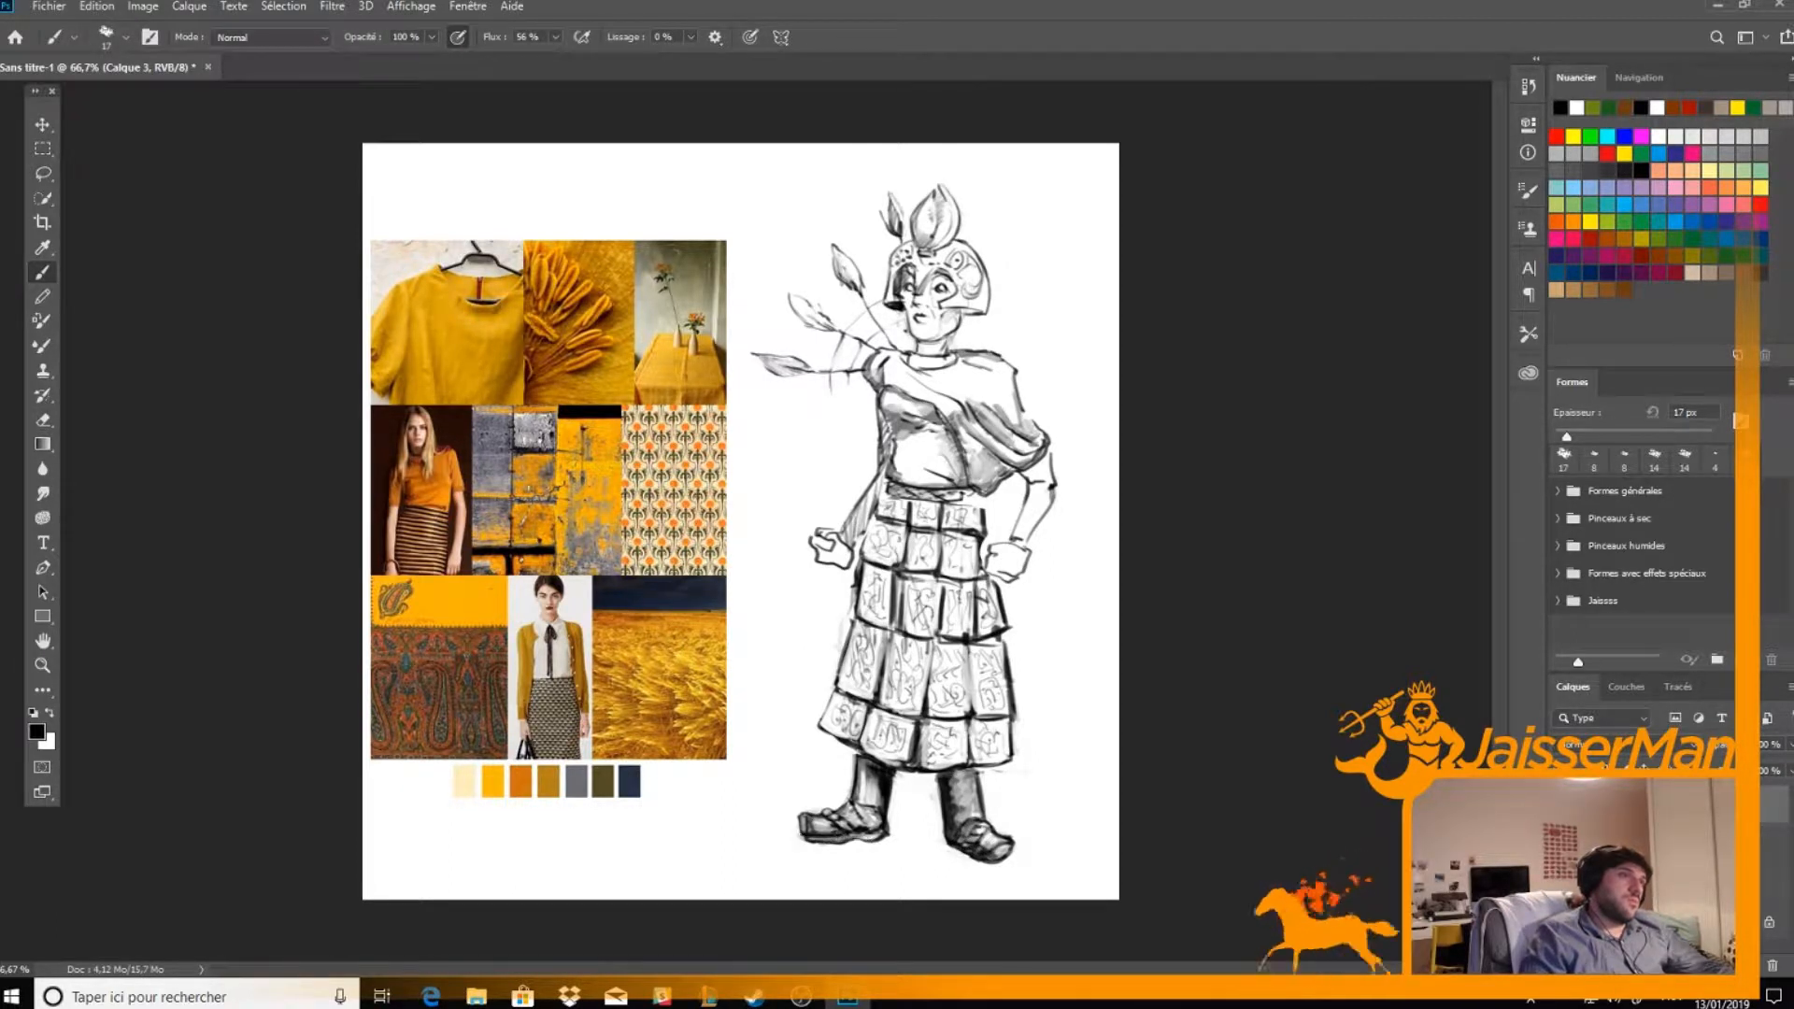
pyautogui.press('e')
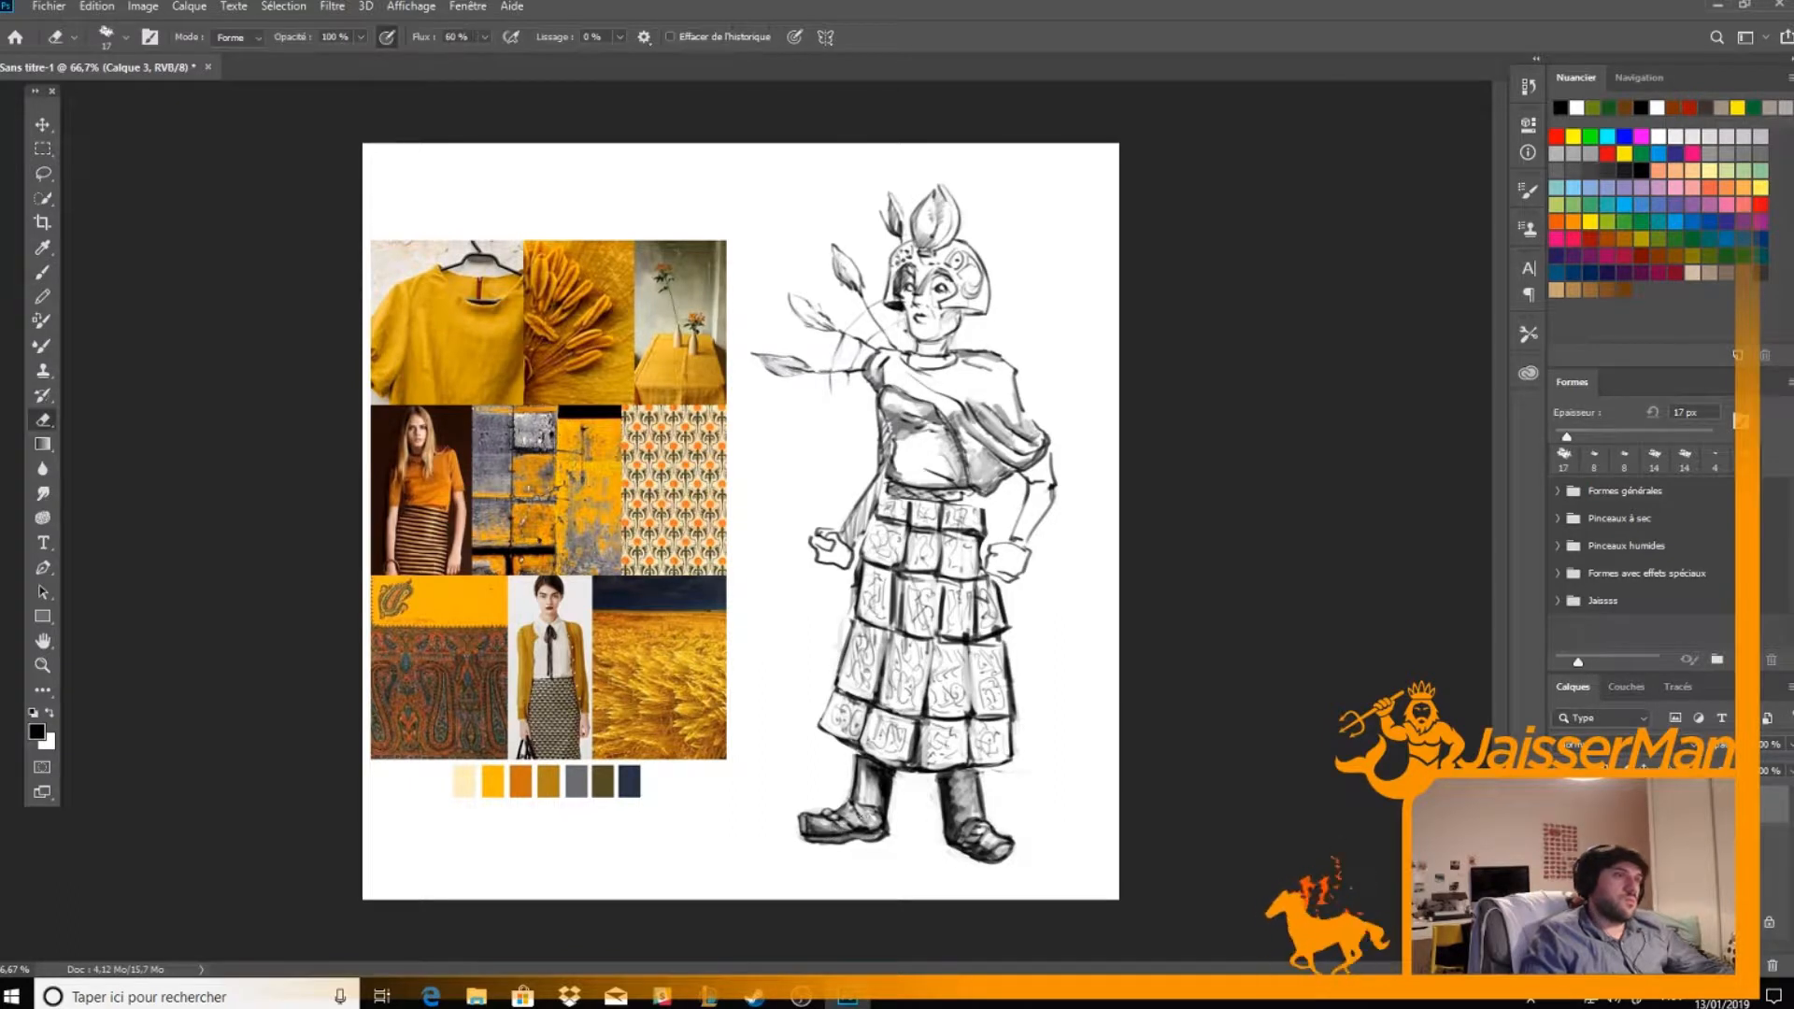
pyautogui.press('b')
pyautogui.moveTo(861, 756); pyautogui.dragTo(863, 822)
pyautogui.press('e')
pyautogui.press('b')
pyautogui.press('e')
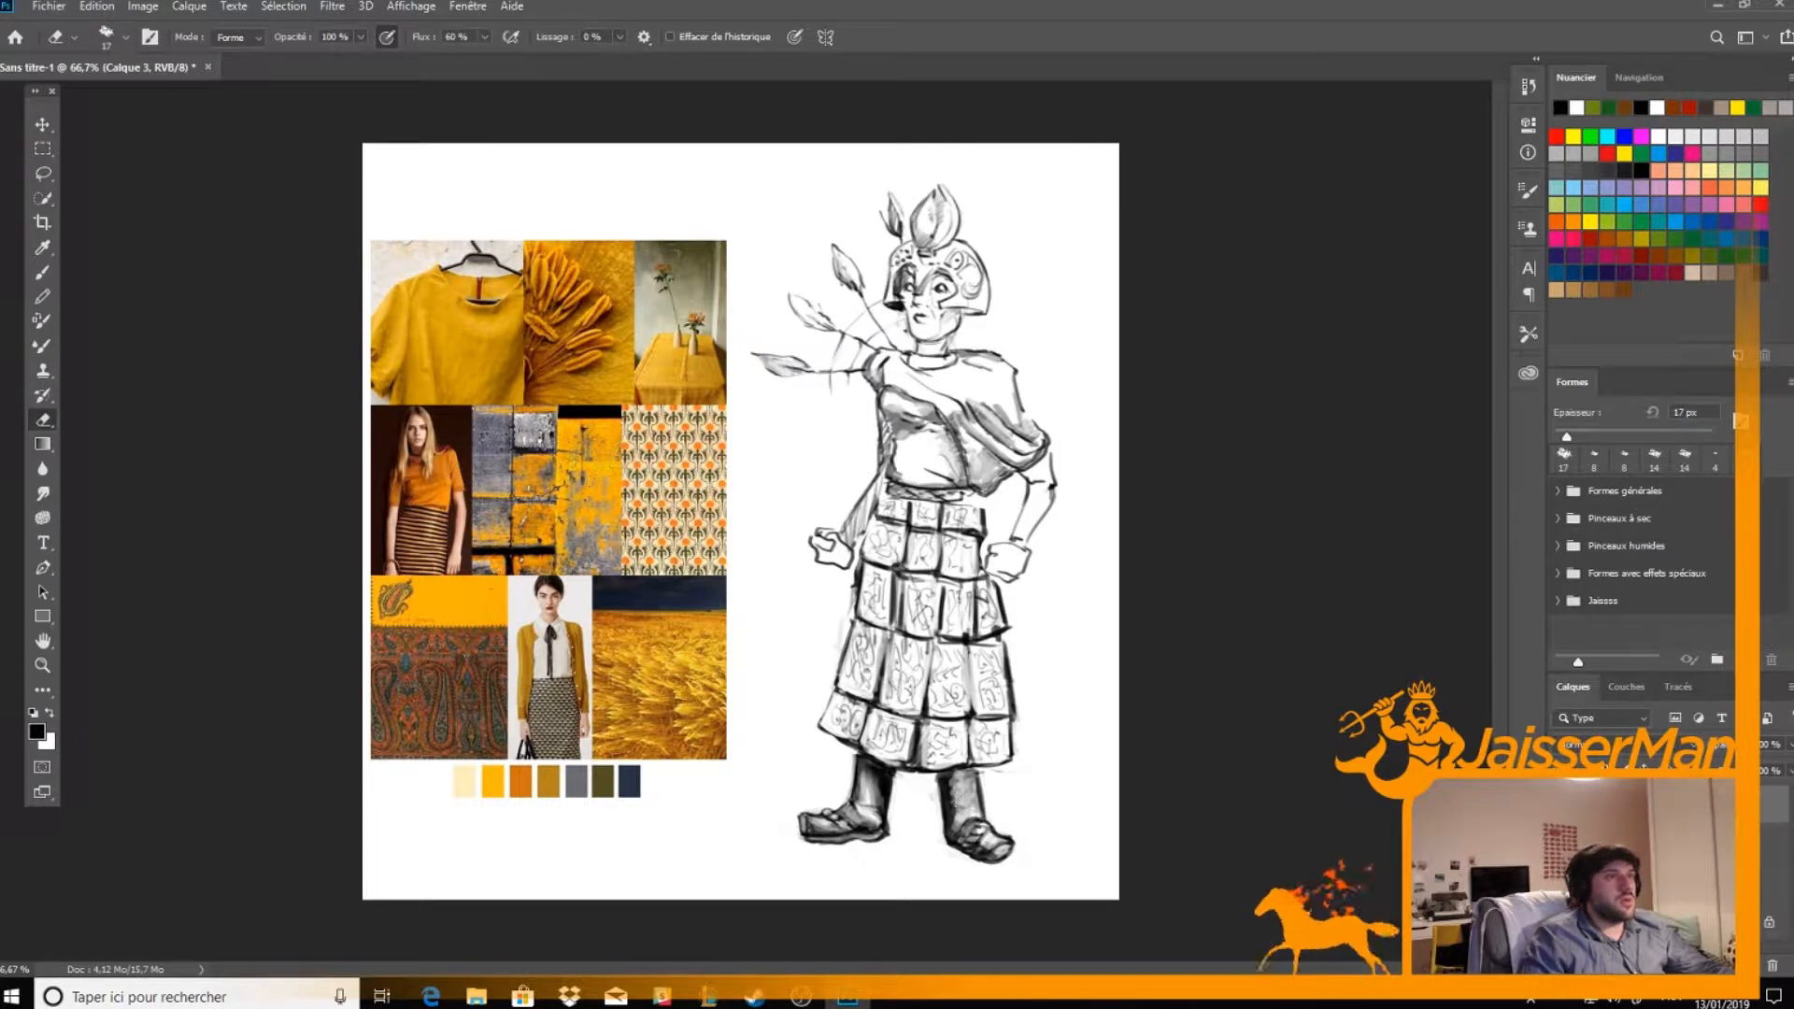
# Darken the upper part of the figure's left lower leg and erase a highlight across it
pyautogui.press('b')
pyautogui.moveTo(958, 794)
pyautogui.mouseDown()
pyautogui.moveTo(955, 830)
pyautogui.moveTo(976, 771)
pyautogui.moveTo(972, 818)
pyautogui.moveTo(962, 787)
pyautogui.mouseUp()
pyautogui.press('e')
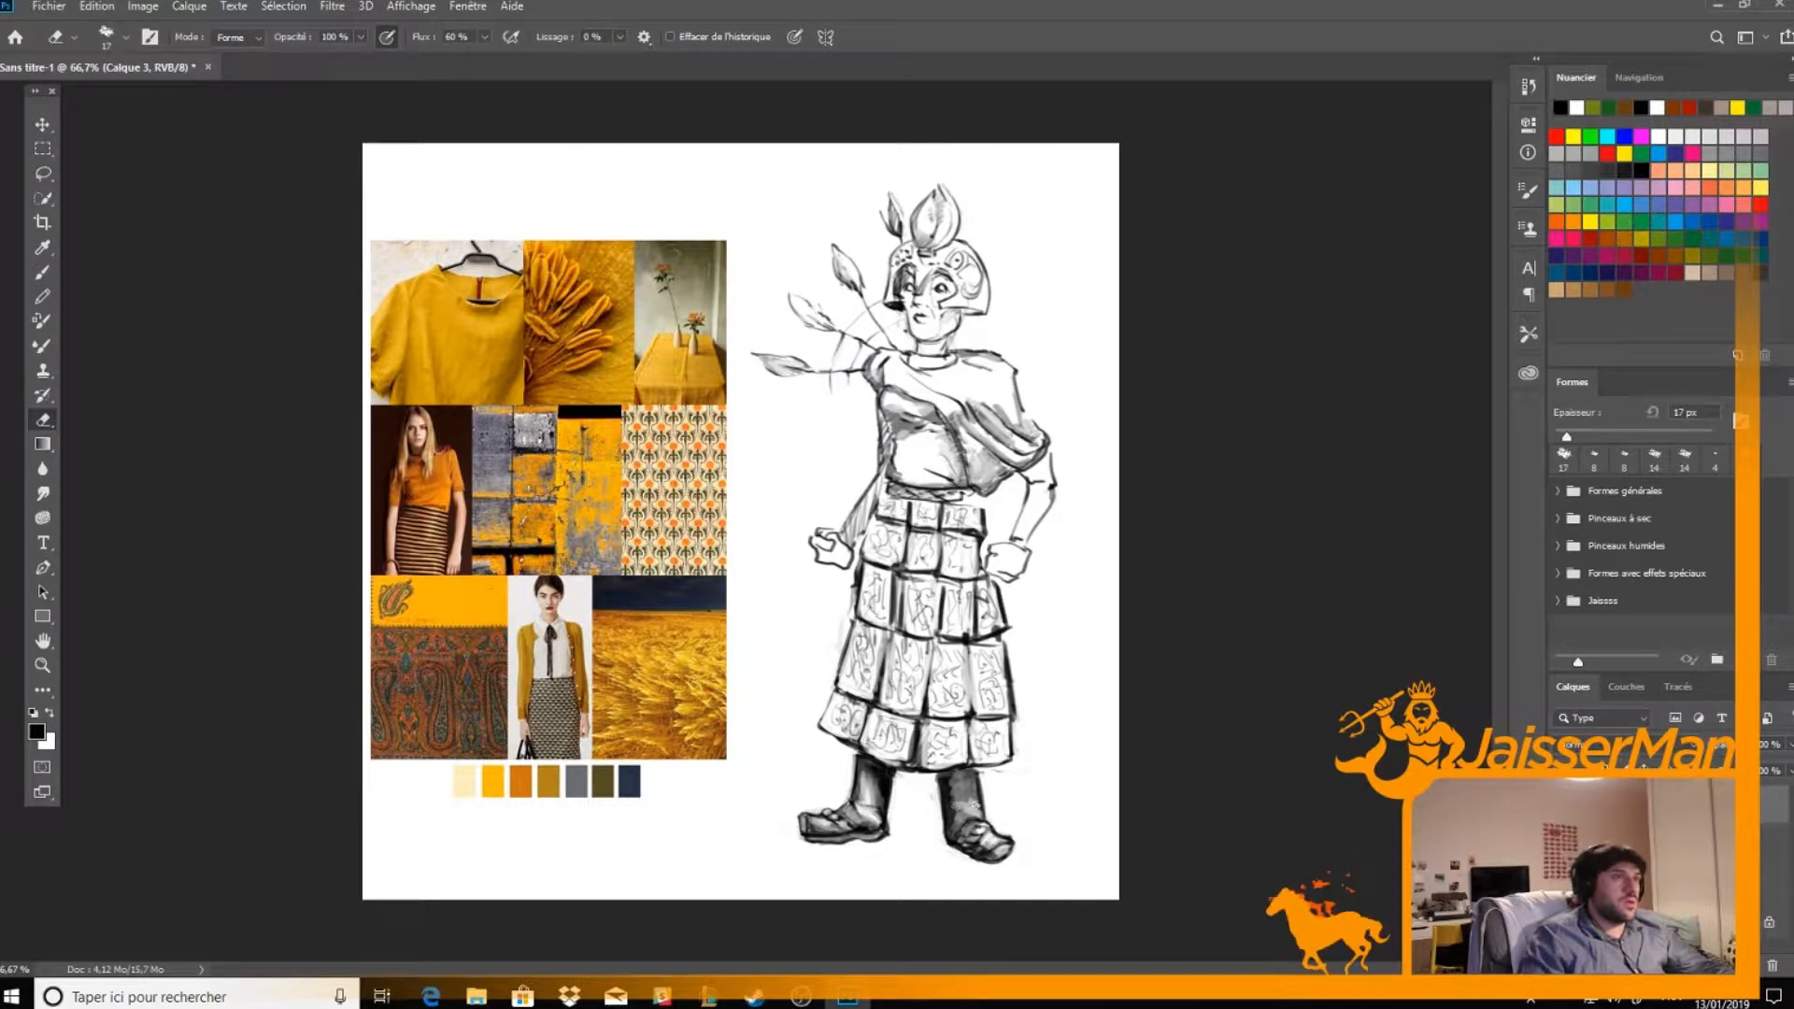
pyautogui.moveTo(971, 798); pyautogui.dragTo(953, 802)
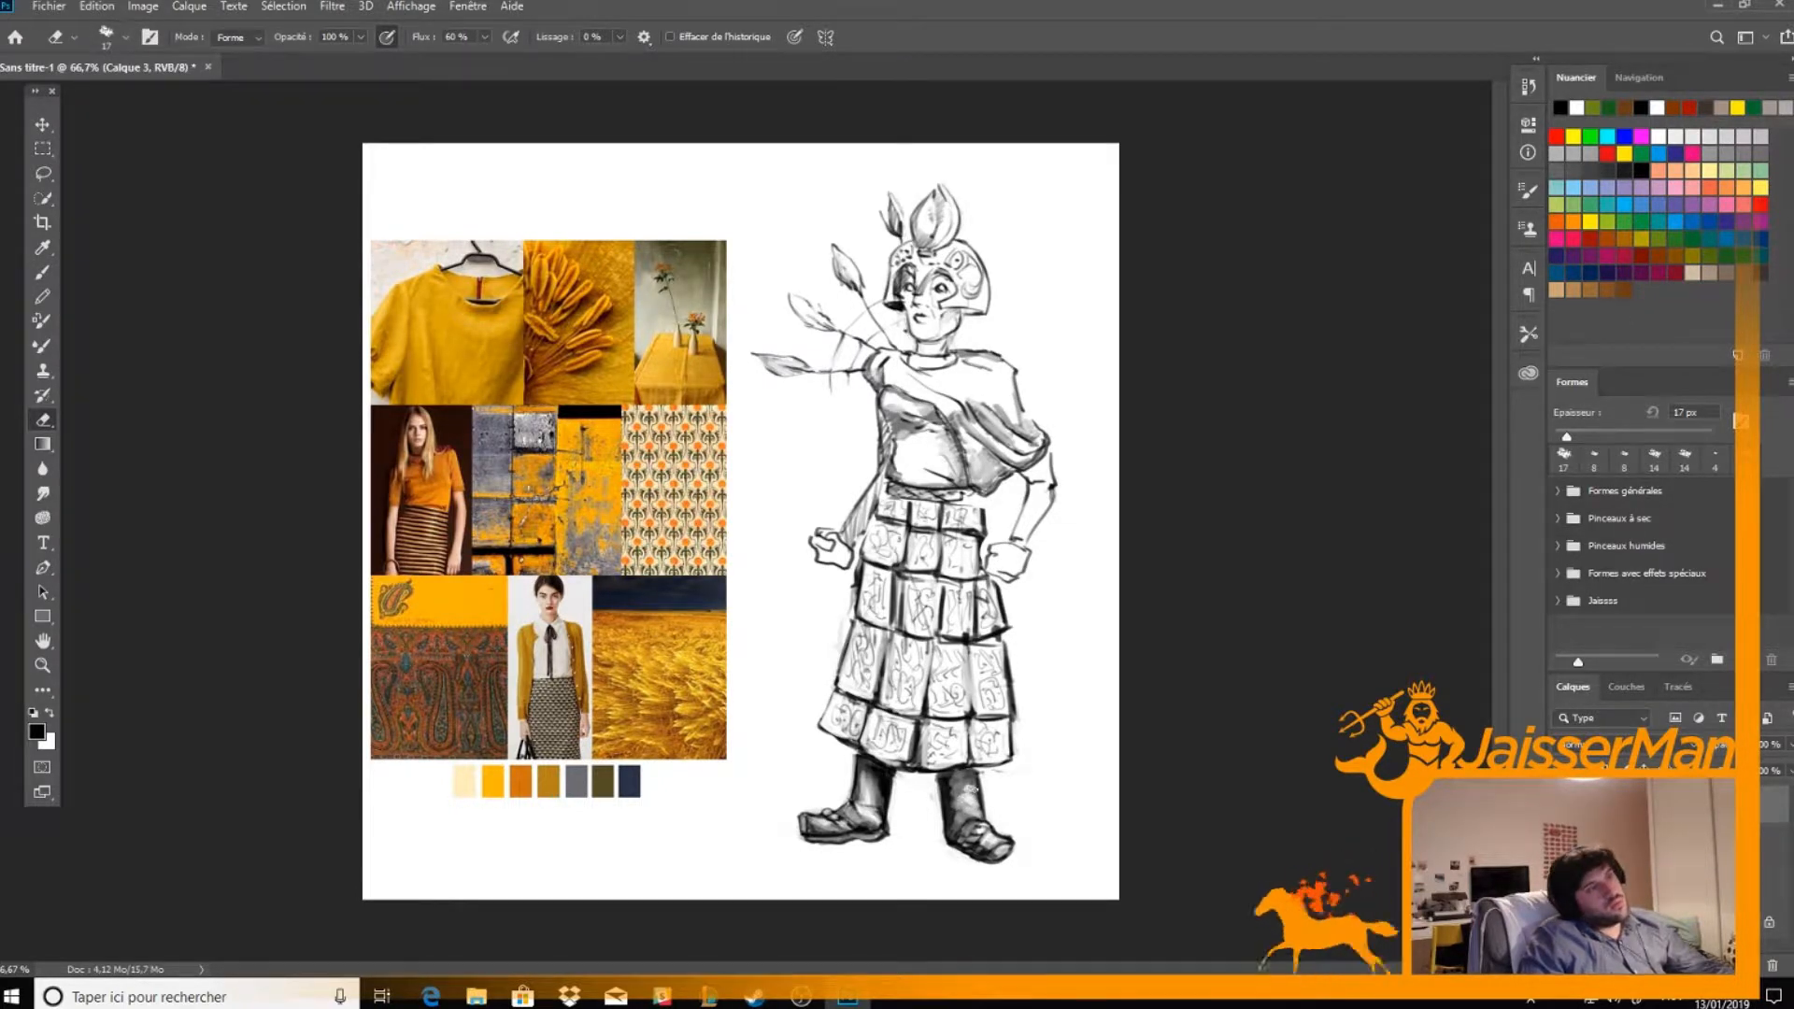
# Shade the cloth draped from the shoulder across the chest, darkening its folds and erasing highlights along them
pyautogui.press('b')
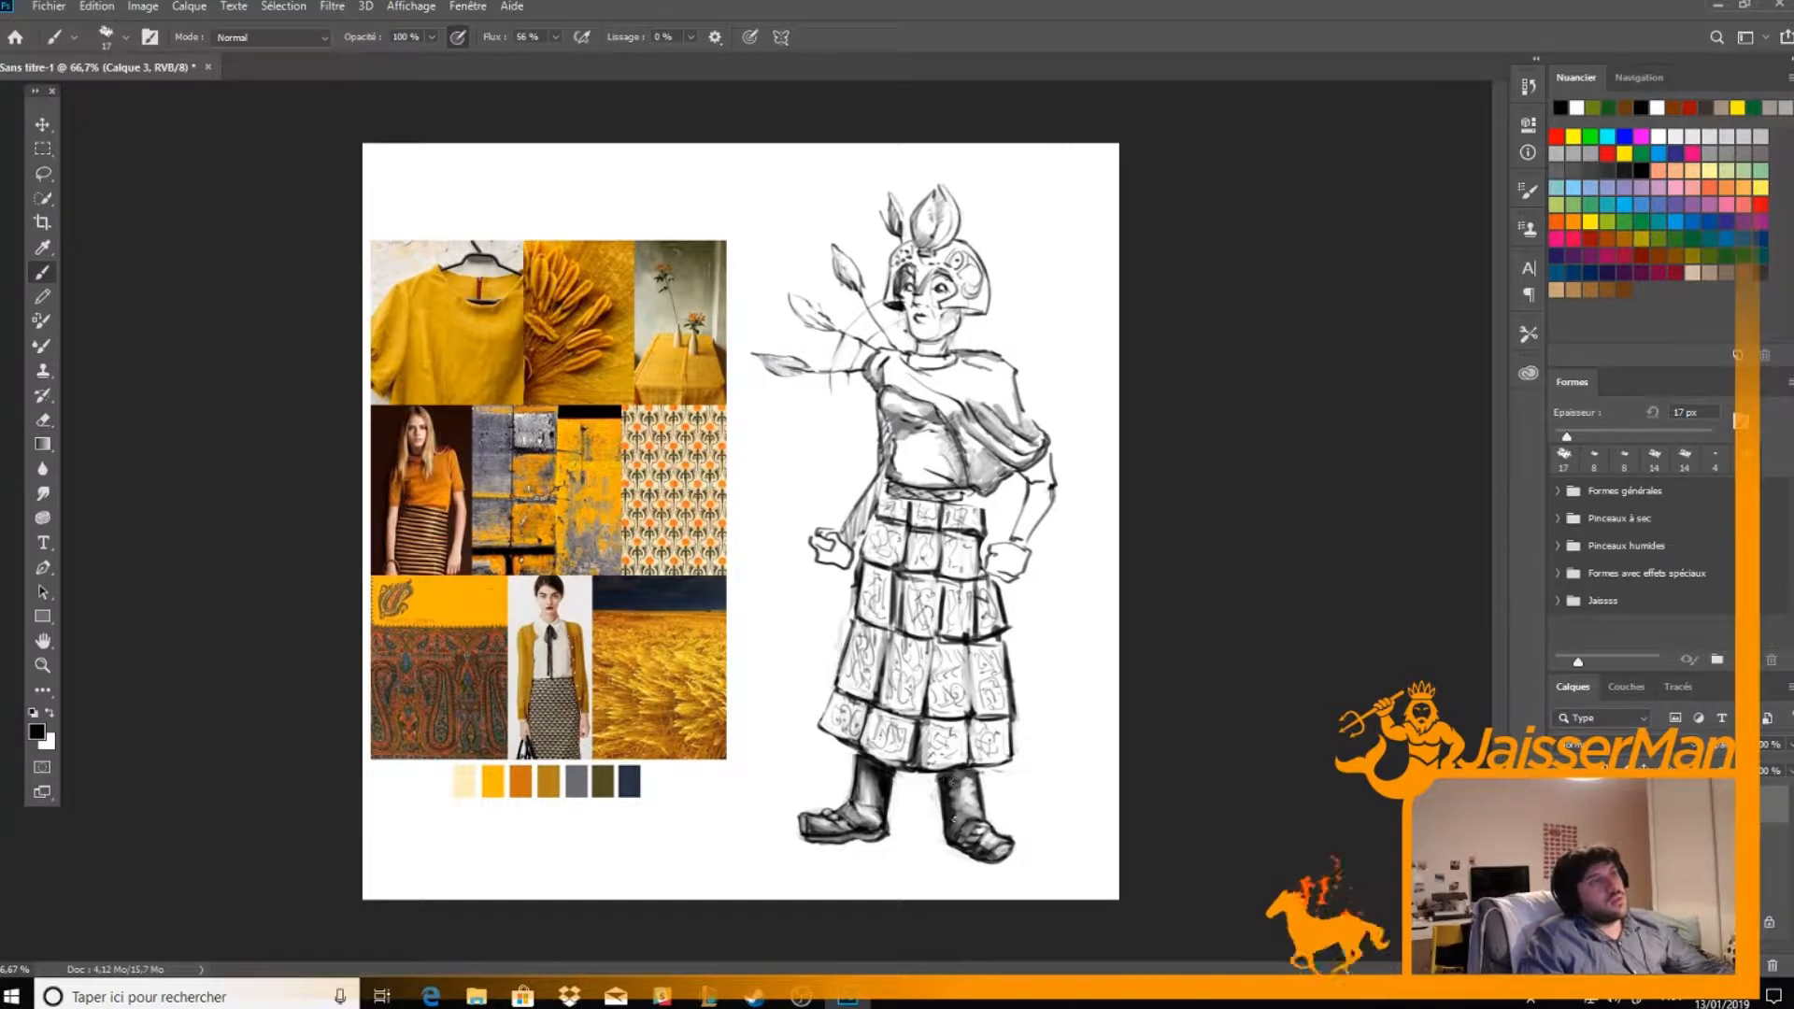
pyautogui.moveTo(957, 435)
pyautogui.mouseDown()
pyautogui.moveTo(985, 475)
pyautogui.moveTo(950, 421)
pyautogui.moveTo(992, 461)
pyautogui.moveTo(988, 482)
pyautogui.moveTo(950, 418)
pyautogui.moveTo(972, 488)
pyautogui.moveTo(998, 476)
pyautogui.moveTo(981, 491)
pyautogui.moveTo(990, 472)
pyautogui.moveTo(958, 426)
pyautogui.moveTo(874, 367)
pyautogui.moveTo(917, 397)
pyautogui.moveTo(893, 362)
pyautogui.moveTo(926, 392)
pyautogui.moveTo(913, 373)
pyautogui.moveTo(962, 365)
pyautogui.moveTo(954, 391)
pyautogui.moveTo(973, 400)
pyautogui.moveTo(935, 380)
pyautogui.moveTo(969, 374)
pyautogui.moveTo(1019, 447)
pyautogui.moveTo(957, 400)
pyautogui.moveTo(1014, 449)
pyautogui.moveTo(983, 456)
pyautogui.moveTo(985, 477)
pyautogui.moveTo(961, 430)
pyautogui.moveTo(987, 459)
pyautogui.moveTo(970, 443)
pyautogui.moveTo(1028, 457)
pyautogui.moveTo(977, 430)
pyautogui.moveTo(1007, 454)
pyautogui.moveTo(969, 418)
pyautogui.moveTo(994, 445)
pyautogui.moveTo(993, 397)
pyautogui.moveTo(1016, 425)
pyautogui.moveTo(963, 368)
pyautogui.moveTo(1020, 420)
pyautogui.moveTo(996, 361)
pyautogui.moveTo(1021, 380)
pyautogui.moveTo(1045, 440)
pyautogui.moveTo(1019, 459)
pyautogui.moveTo(975, 430)
pyautogui.moveTo(1040, 441)
pyautogui.moveTo(1006, 436)
pyautogui.moveTo(1017, 400)
pyautogui.mouseUp()
pyautogui.press('e')
pyautogui.press('b')
pyautogui.press('e')
pyautogui.press('b')
pyautogui.press('e')
pyautogui.press('b')
pyautogui.press('e')
pyautogui.press('b')
pyautogui.press('e')
pyautogui.press('b')
pyautogui.press('e')
pyautogui.press('b')
pyautogui.press('e')
pyautogui.press('b')
pyautogui.press('e')
pyautogui.press('b')
pyautogui.press('e')
pyautogui.press('b')
pyautogui.press('e')
pyautogui.press('b')
pyautogui.press('e')
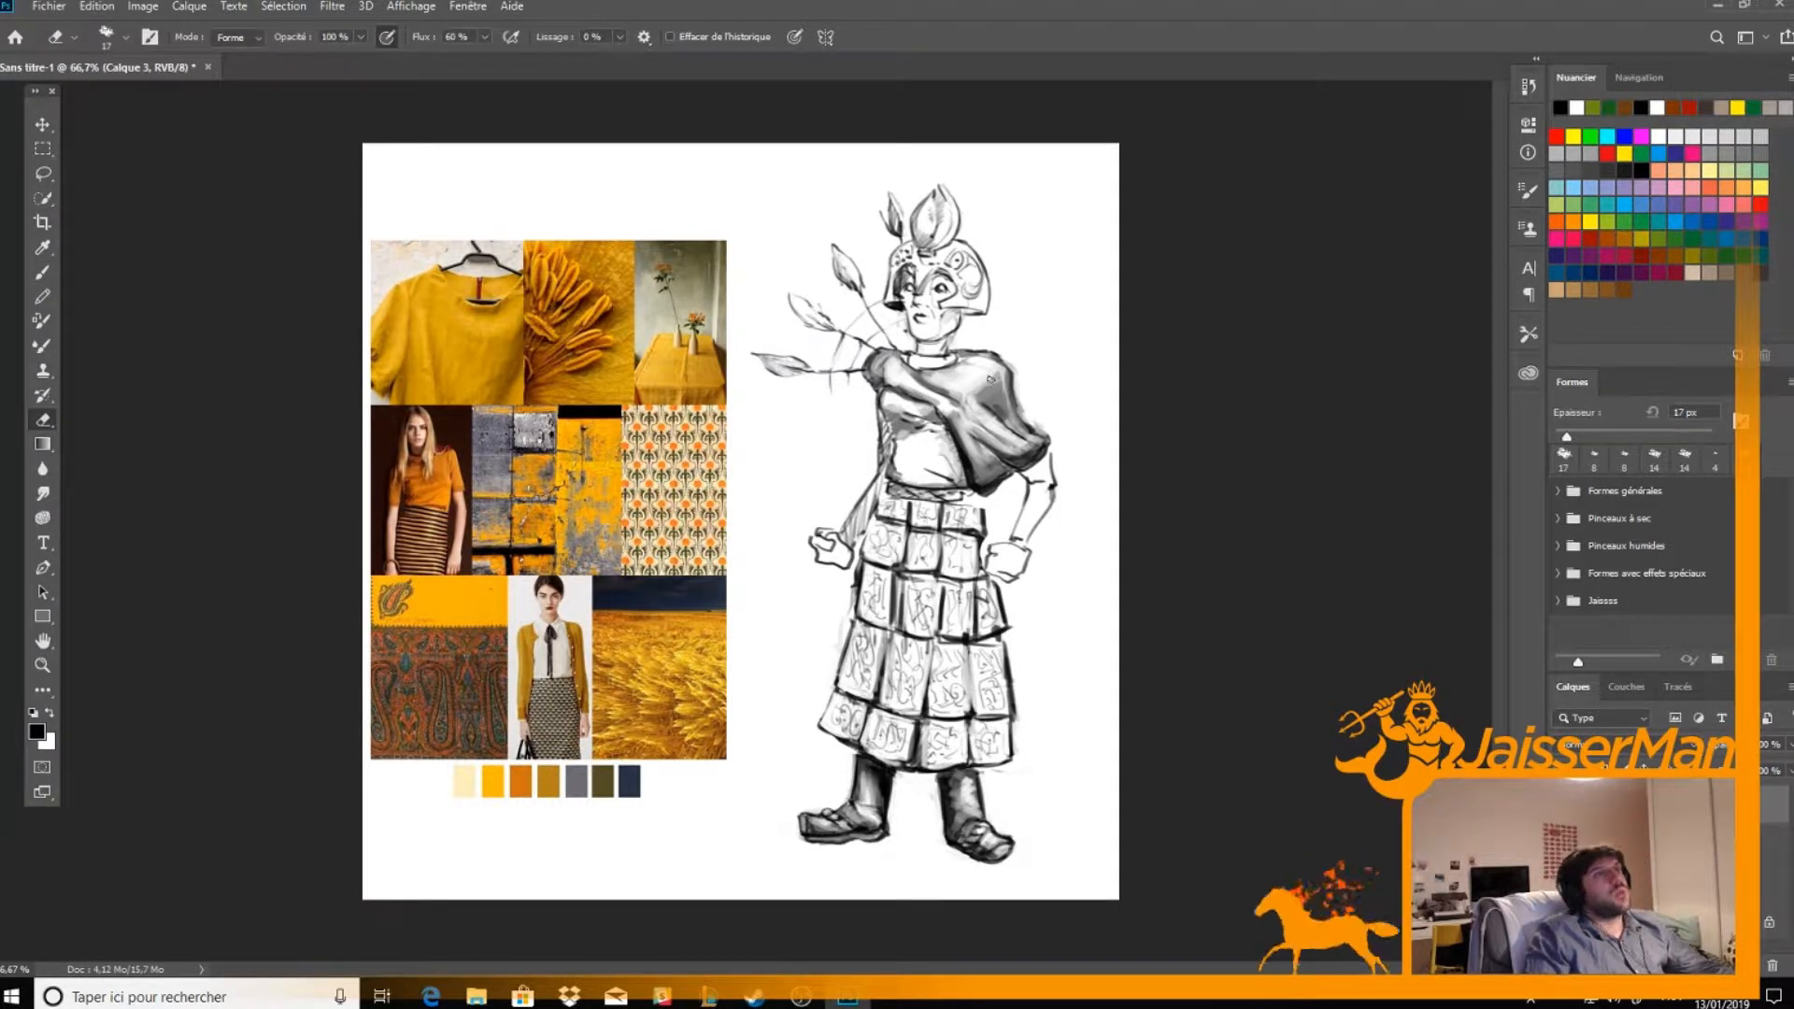
pyautogui.press('b')
pyautogui.press('e')
pyautogui.moveTo(876, 370); pyautogui.dragTo(879, 373)
# Shade the lower part of the bodice above the waist and erase a highlight beneath the drape
pyautogui.press('b')
pyautogui.moveTo(891, 478)
pyautogui.mouseDown()
pyautogui.moveTo(895, 441)
pyautogui.moveTo(908, 482)
pyautogui.moveTo(906, 463)
pyautogui.moveTo(933, 478)
pyautogui.moveTo(903, 464)
pyautogui.moveTo(907, 435)
pyautogui.moveTo(942, 467)
pyautogui.mouseUp()
pyautogui.press('e')
pyautogui.press('b')
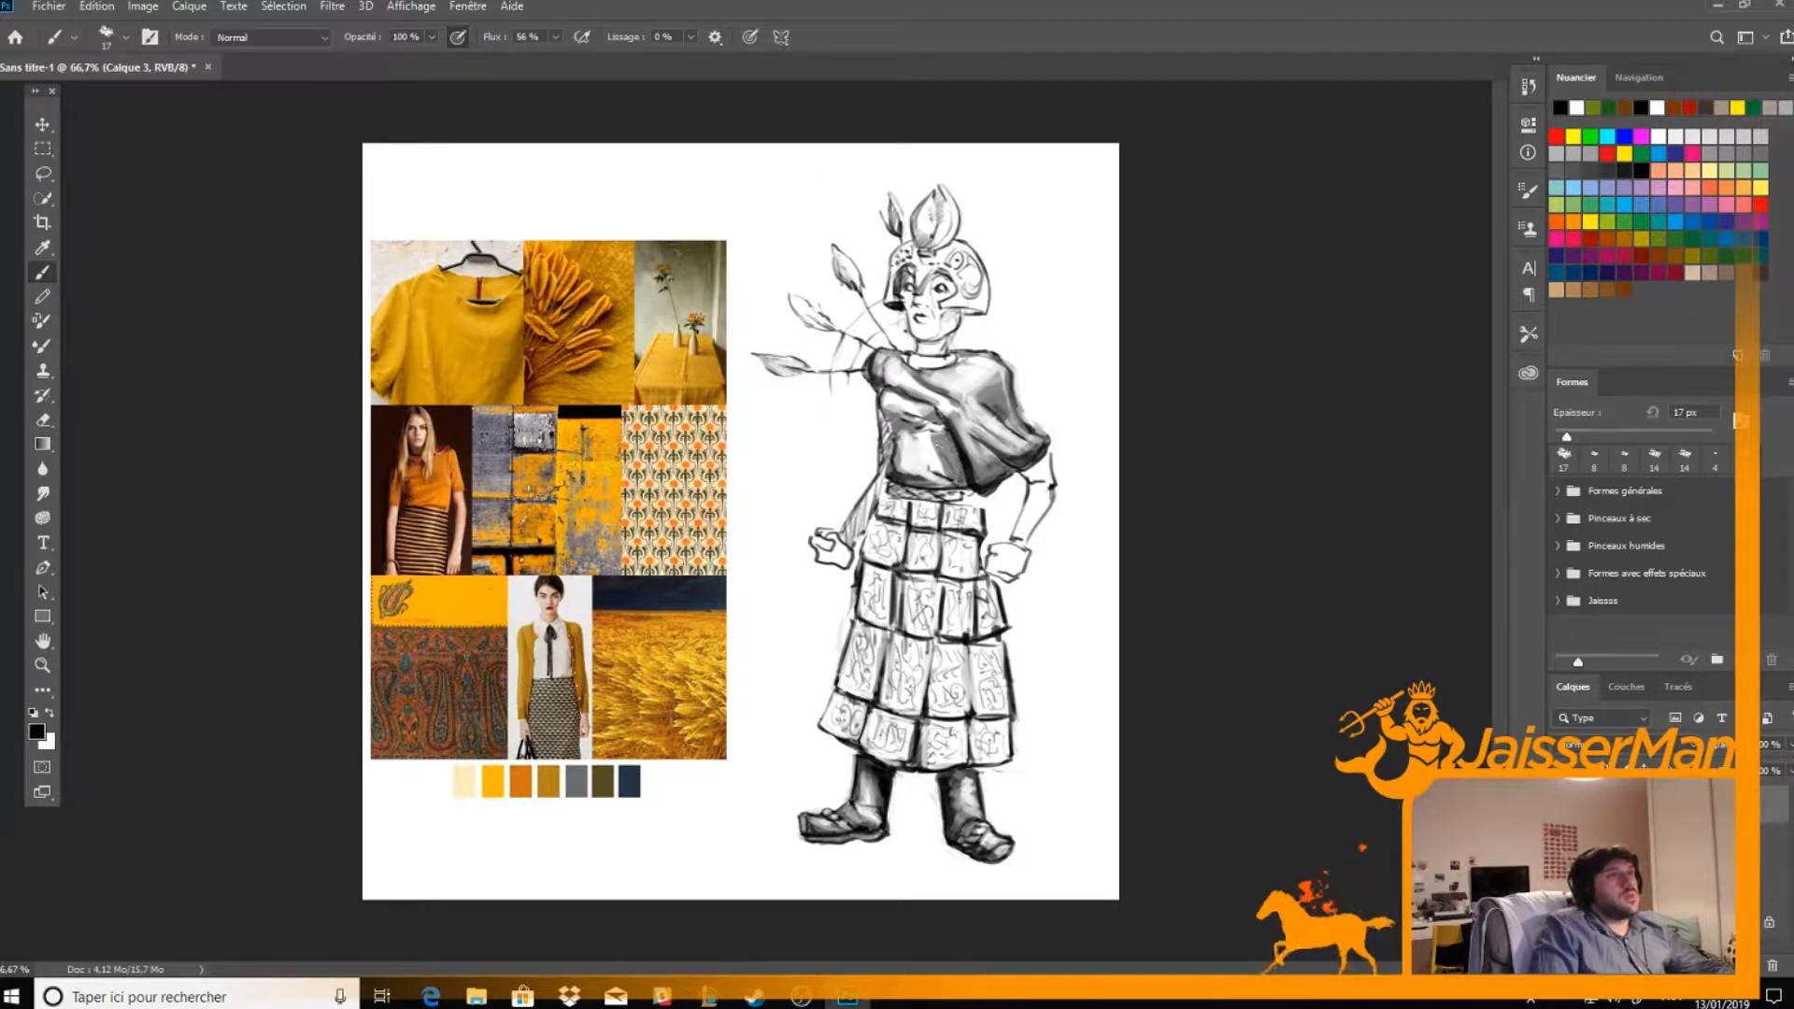
pyautogui.press('e')
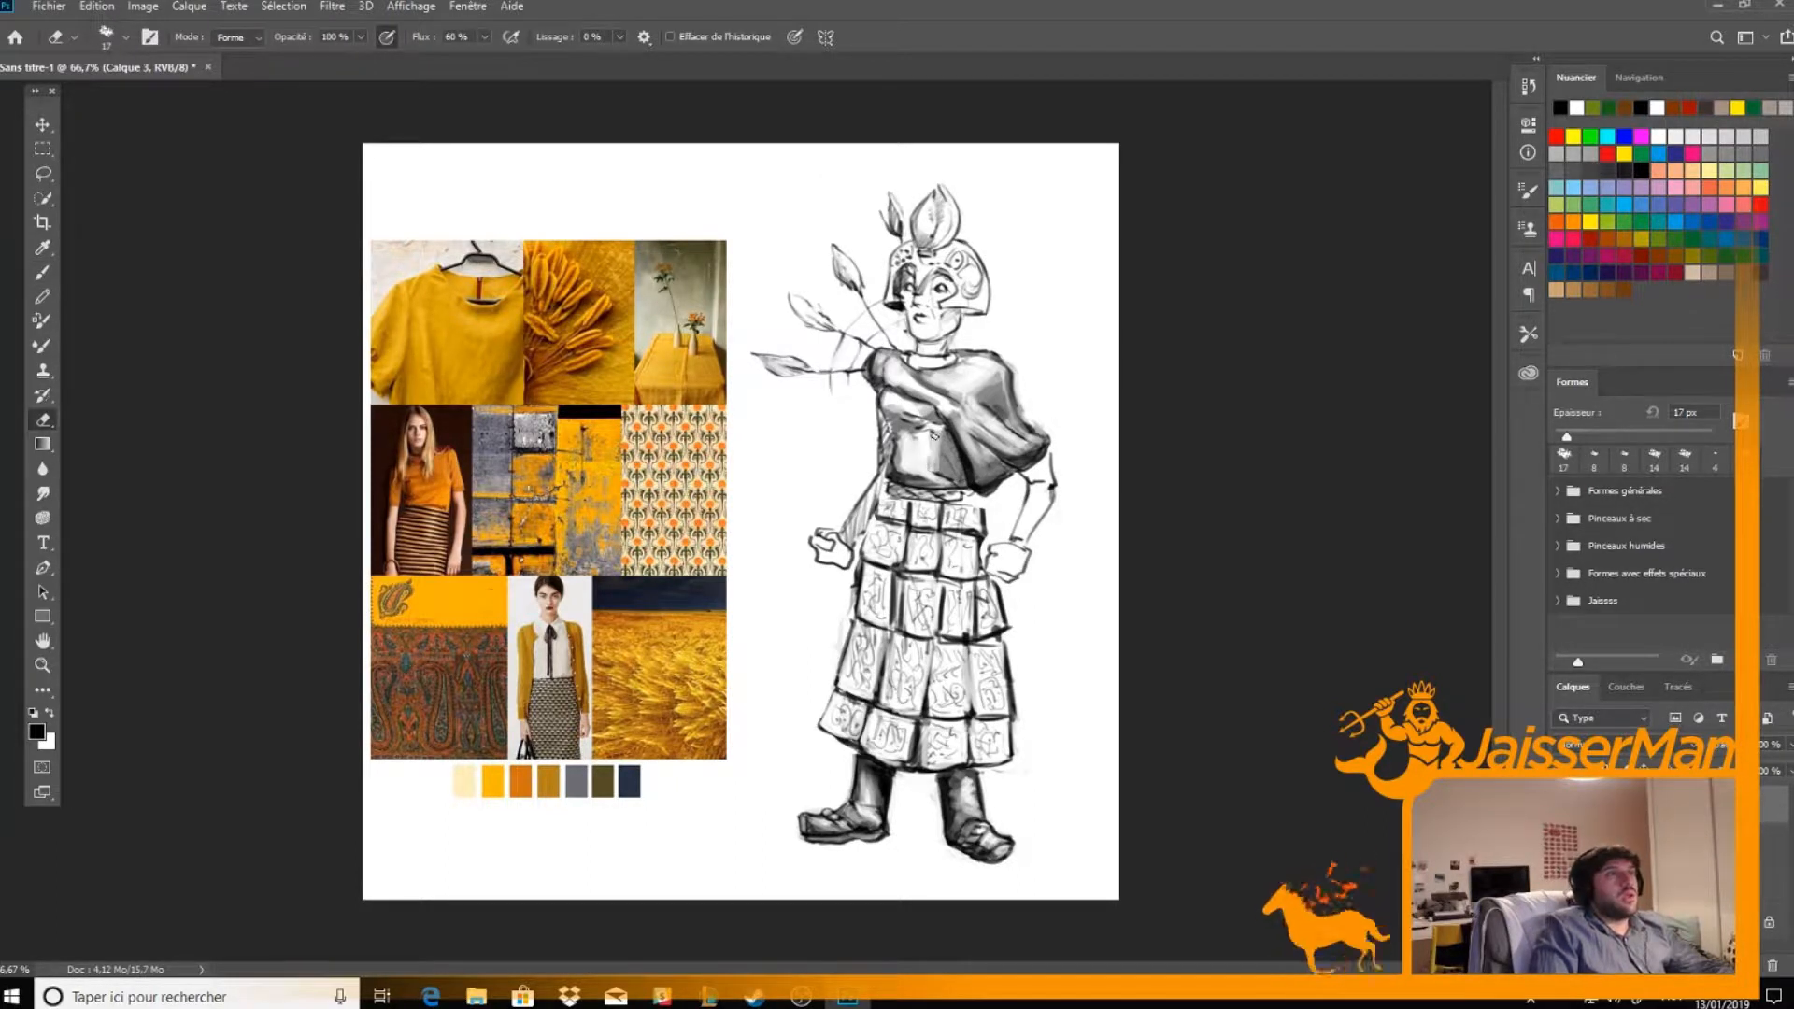
pyautogui.moveTo(945, 433); pyautogui.dragTo(947, 456)
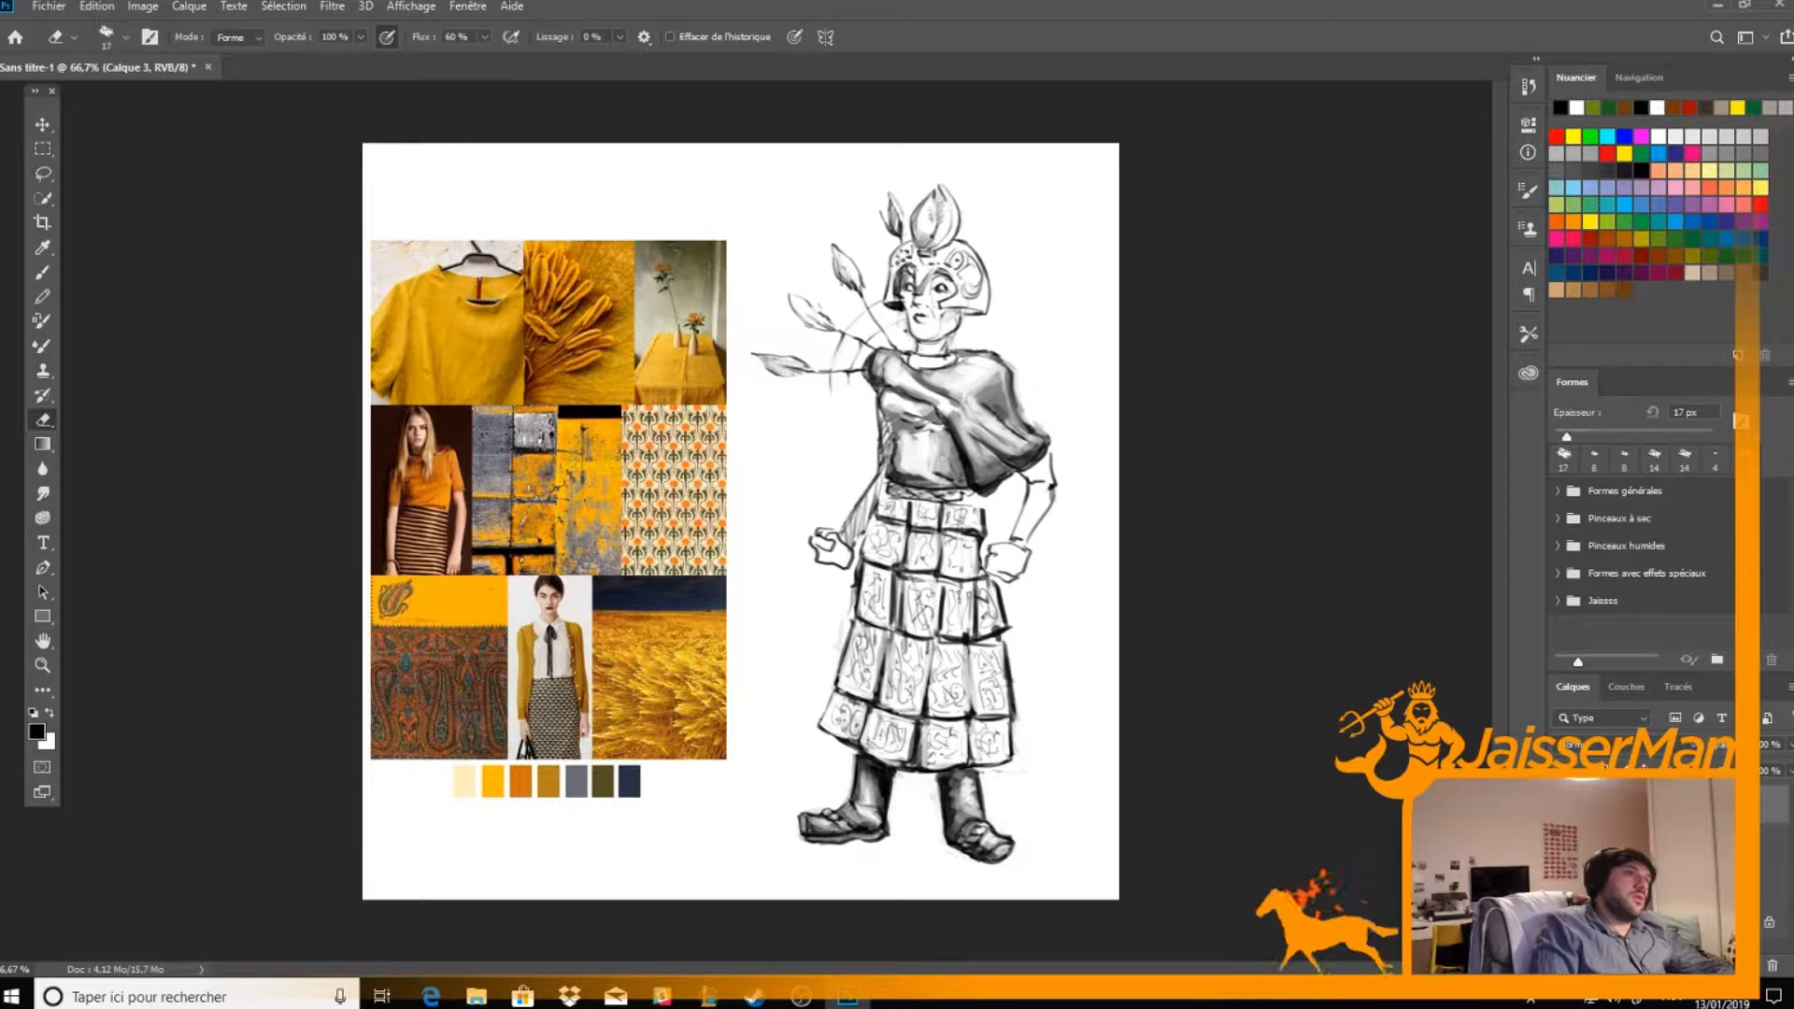
# Darken the bodice along the figure's right side from the armpit down to the waist
pyautogui.press('b')
pyautogui.moveTo(892, 397)
pyautogui.mouseDown()
pyautogui.moveTo(880, 416)
pyautogui.moveTo(901, 462)
pyautogui.mouseUp()
pyautogui.press('e')
pyautogui.press('b')
pyautogui.moveTo(892, 389); pyautogui.dragTo(888, 420)
pyautogui.press('e')
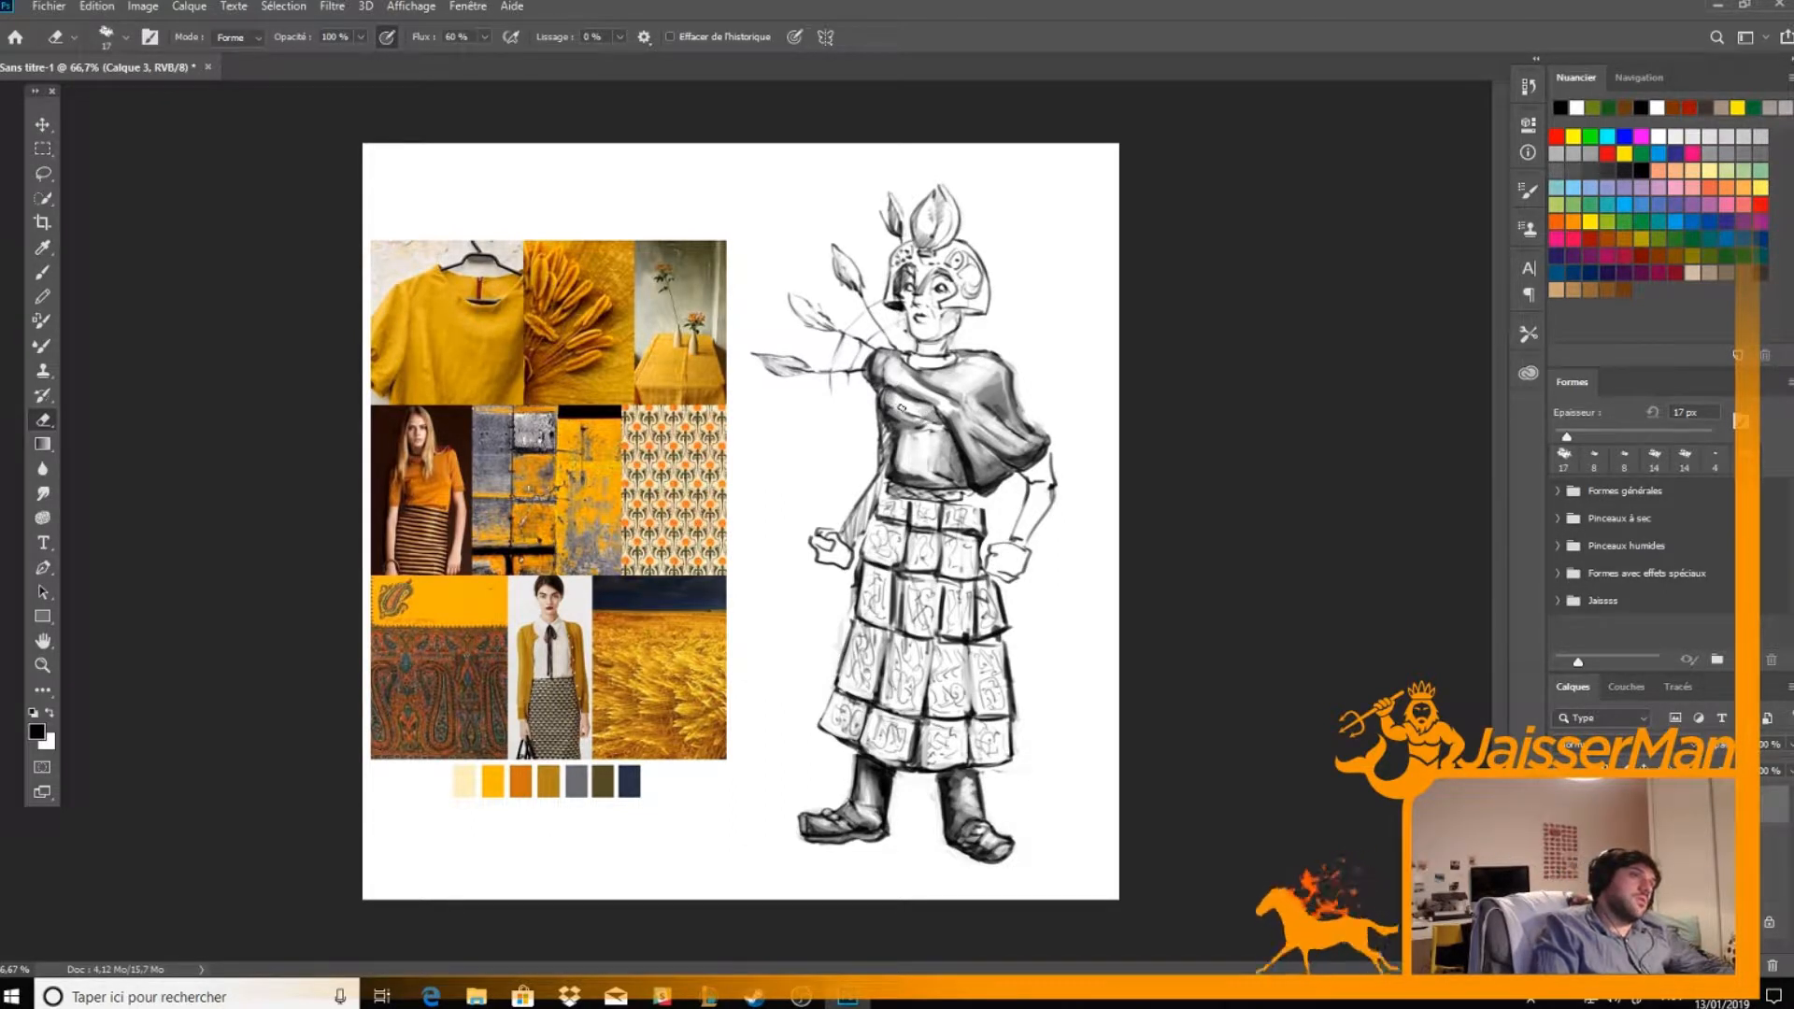
# Add shadow on the chest just under the drape and erase a light edge along the cloth
pyautogui.press('b')
pyautogui.moveTo(918, 401)
pyautogui.mouseDown()
pyautogui.moveTo(892, 393)
pyautogui.moveTo(948, 401)
pyautogui.moveTo(903, 388)
pyautogui.mouseUp()
pyautogui.press('e')
pyautogui.press('b')
pyautogui.press('e')
pyautogui.moveTo(895, 384); pyautogui.dragTo(935, 395)
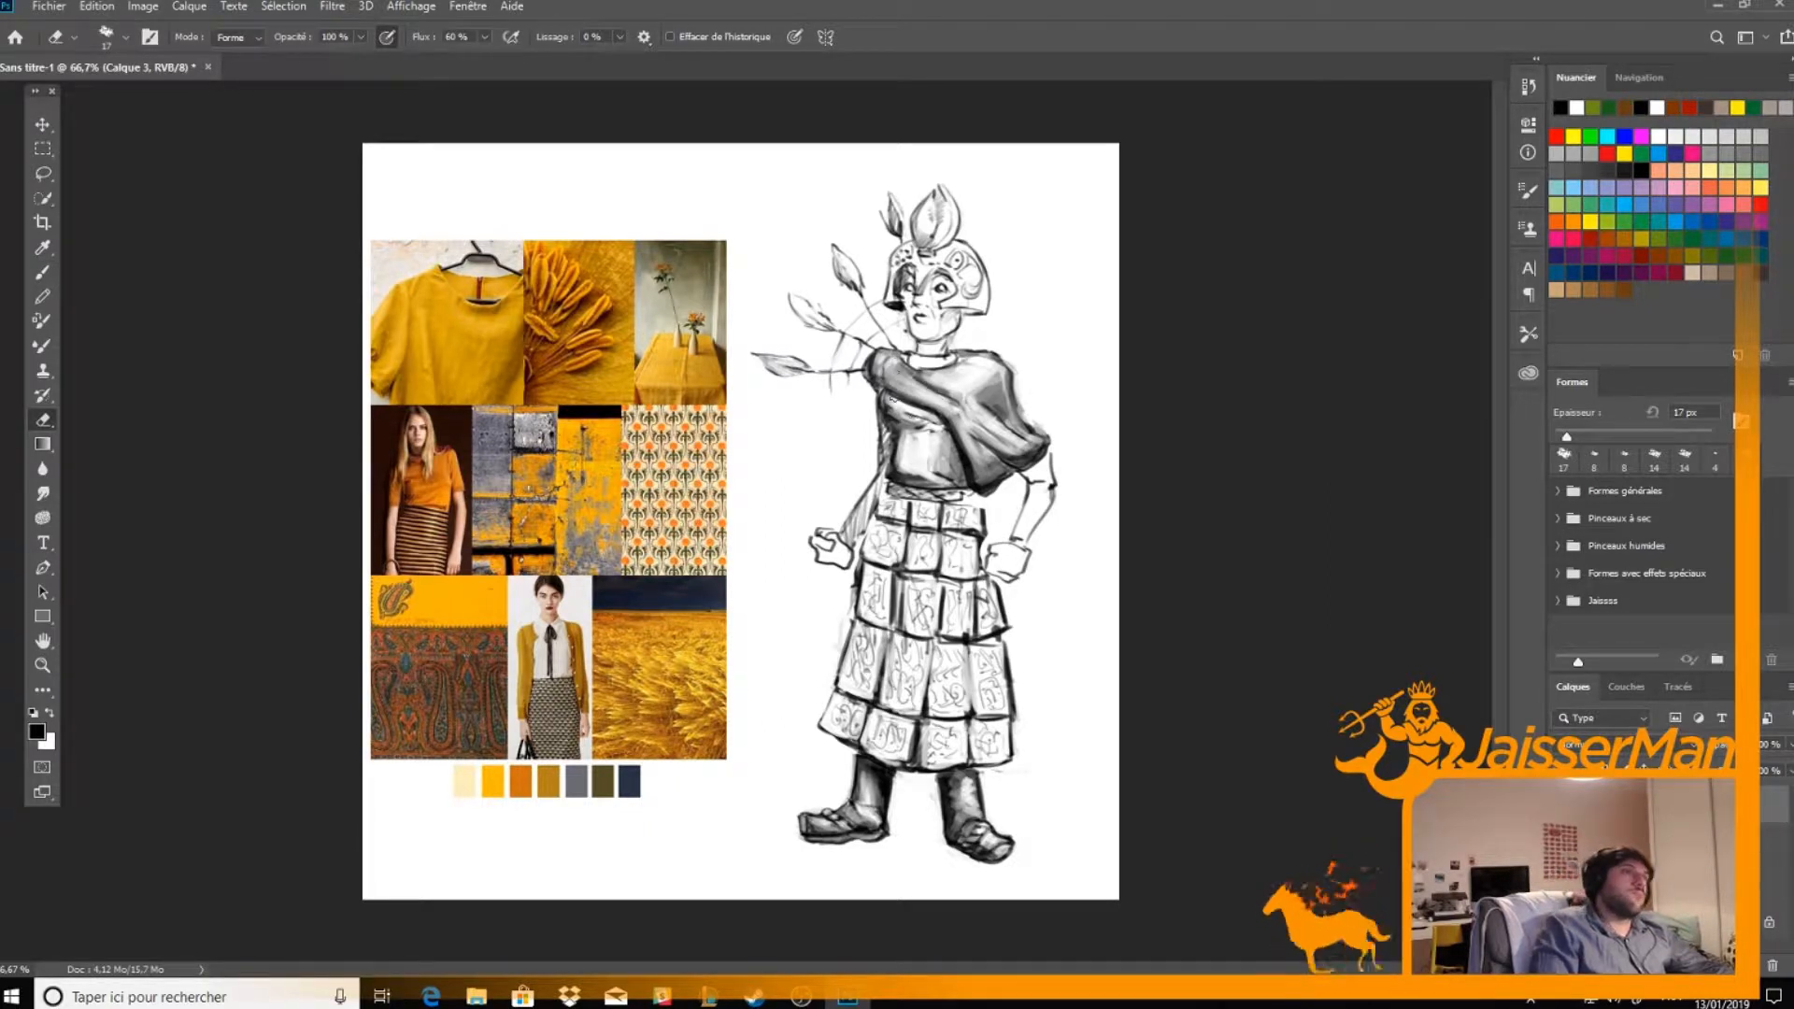
# Tone the middle of the bodice and erase highlights at its centre and along the figure's right side
pyautogui.press('b')
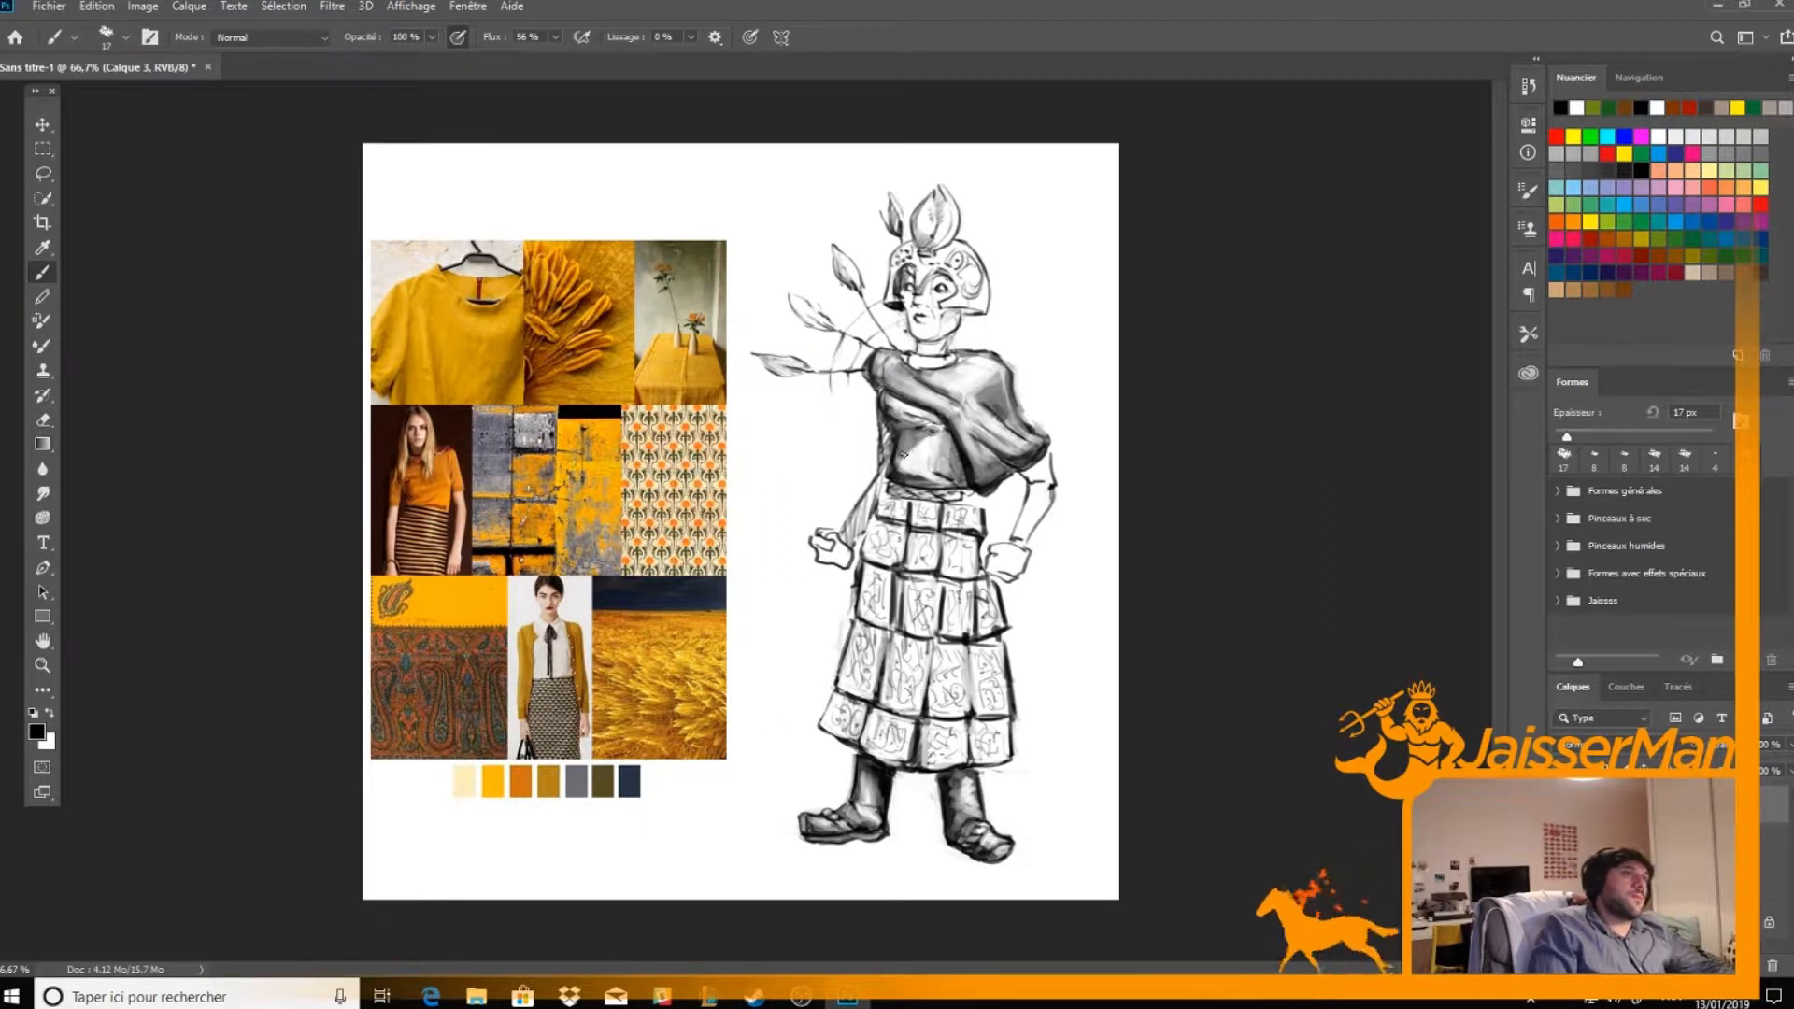
pyautogui.press('e')
pyautogui.moveTo(924, 443)
pyautogui.mouseDown()
pyautogui.moveTo(907, 471)
pyautogui.moveTo(931, 435)
pyautogui.mouseUp()
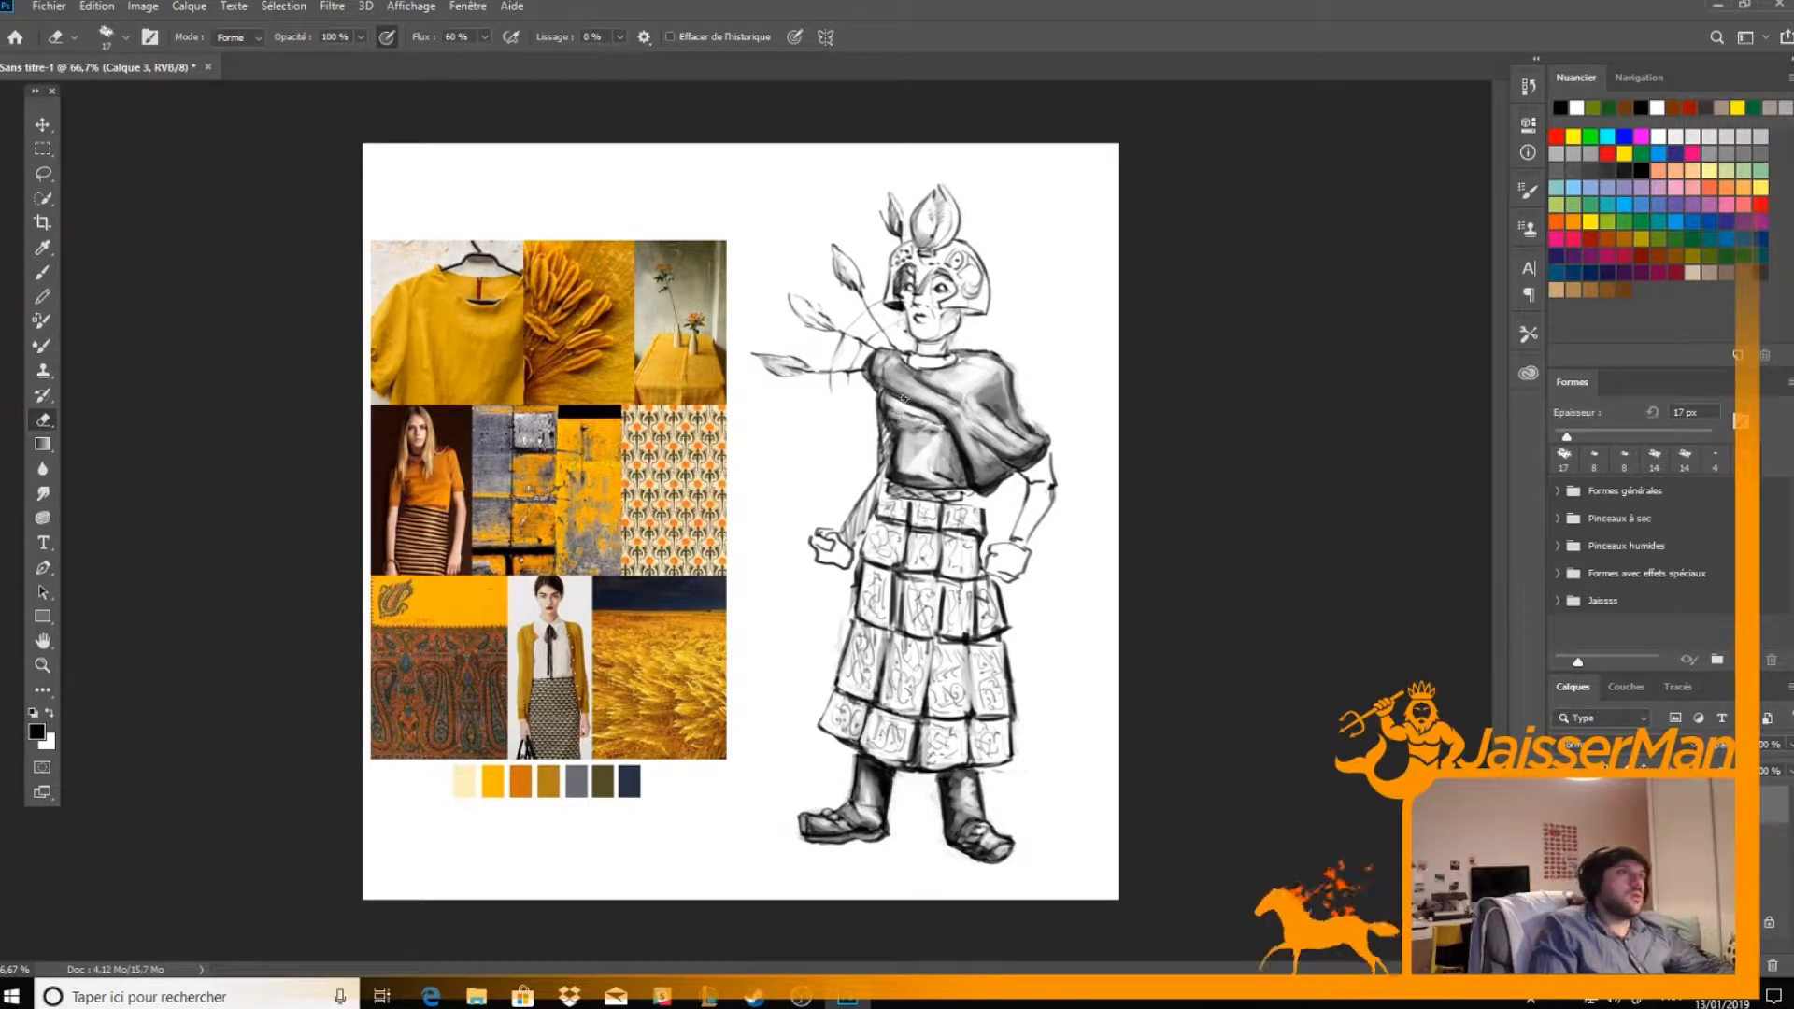
pyautogui.press('b')
pyautogui.press('e')
pyautogui.moveTo(895, 410)
pyautogui.mouseDown()
pyautogui.moveTo(913, 413)
pyautogui.moveTo(900, 446)
pyautogui.mouseUp()
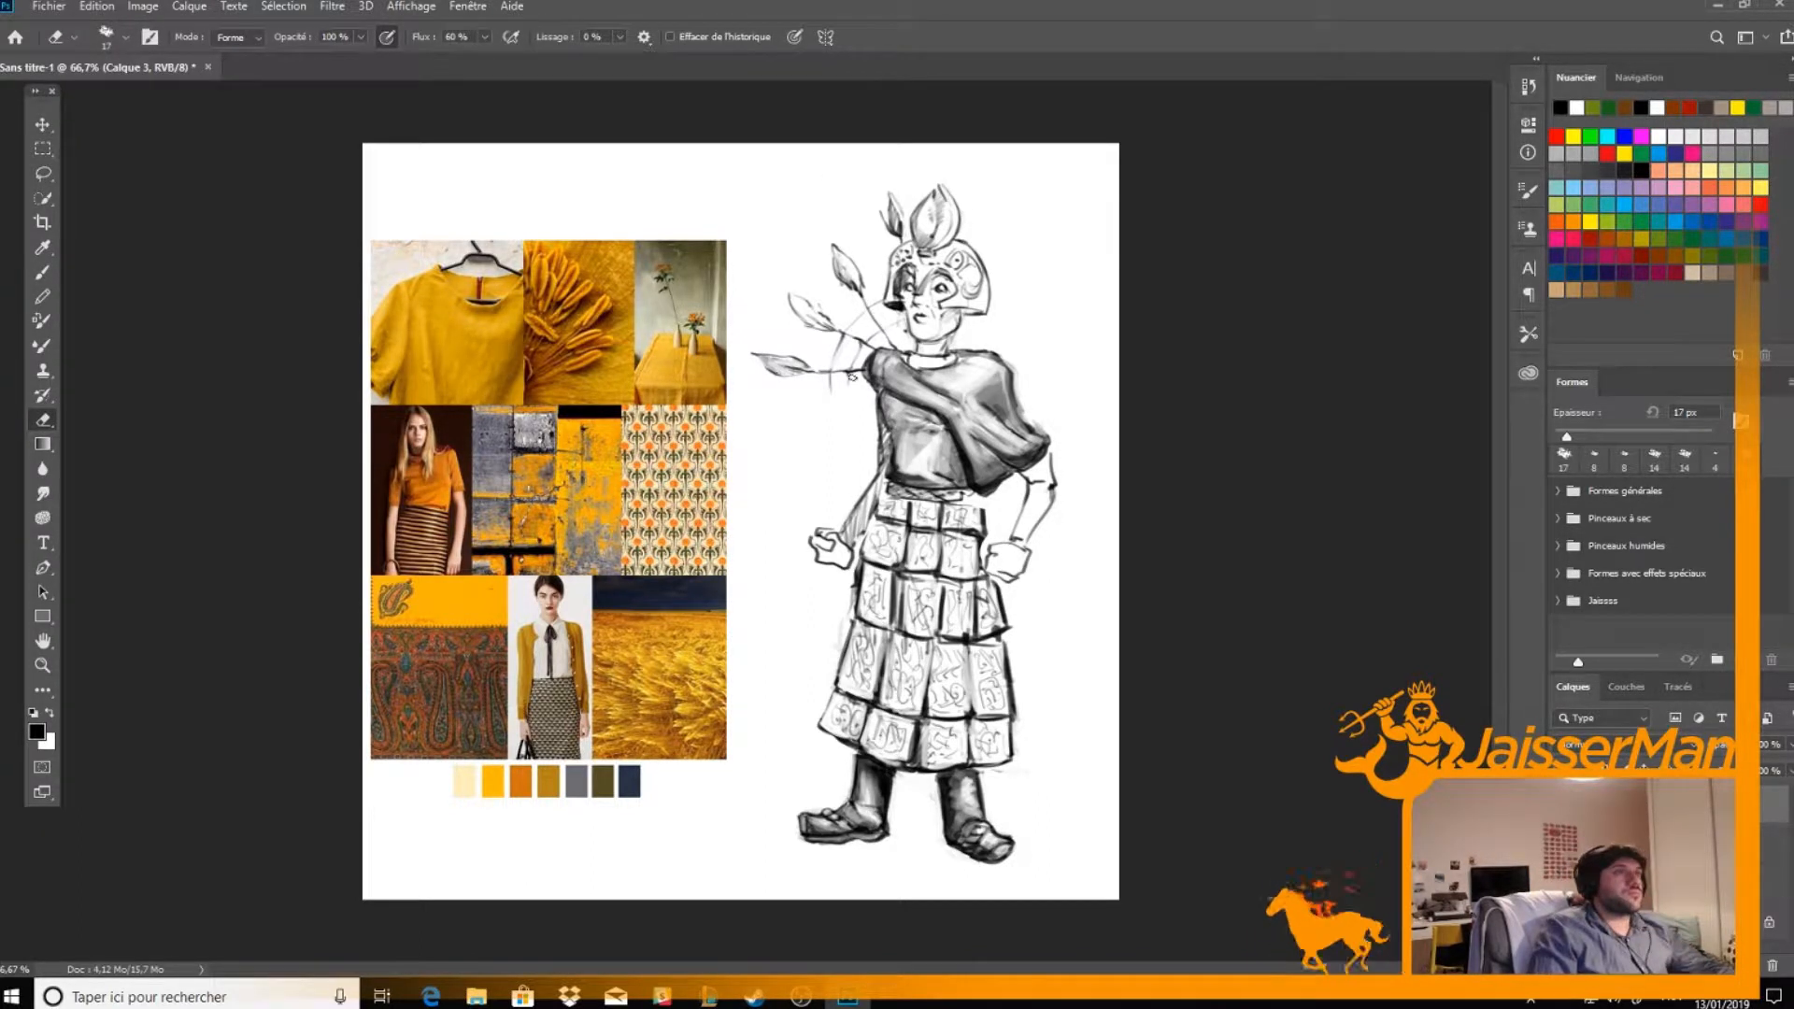
# Shade the figure's right arm and fist in grey and erase a highlight along the forearm
pyautogui.press('b')
pyautogui.moveTo(892, 452)
pyautogui.mouseDown()
pyautogui.moveTo(851, 525)
pyautogui.moveTo(874, 496)
pyautogui.moveTo(822, 533)
pyautogui.moveTo(821, 560)
pyautogui.mouseUp()
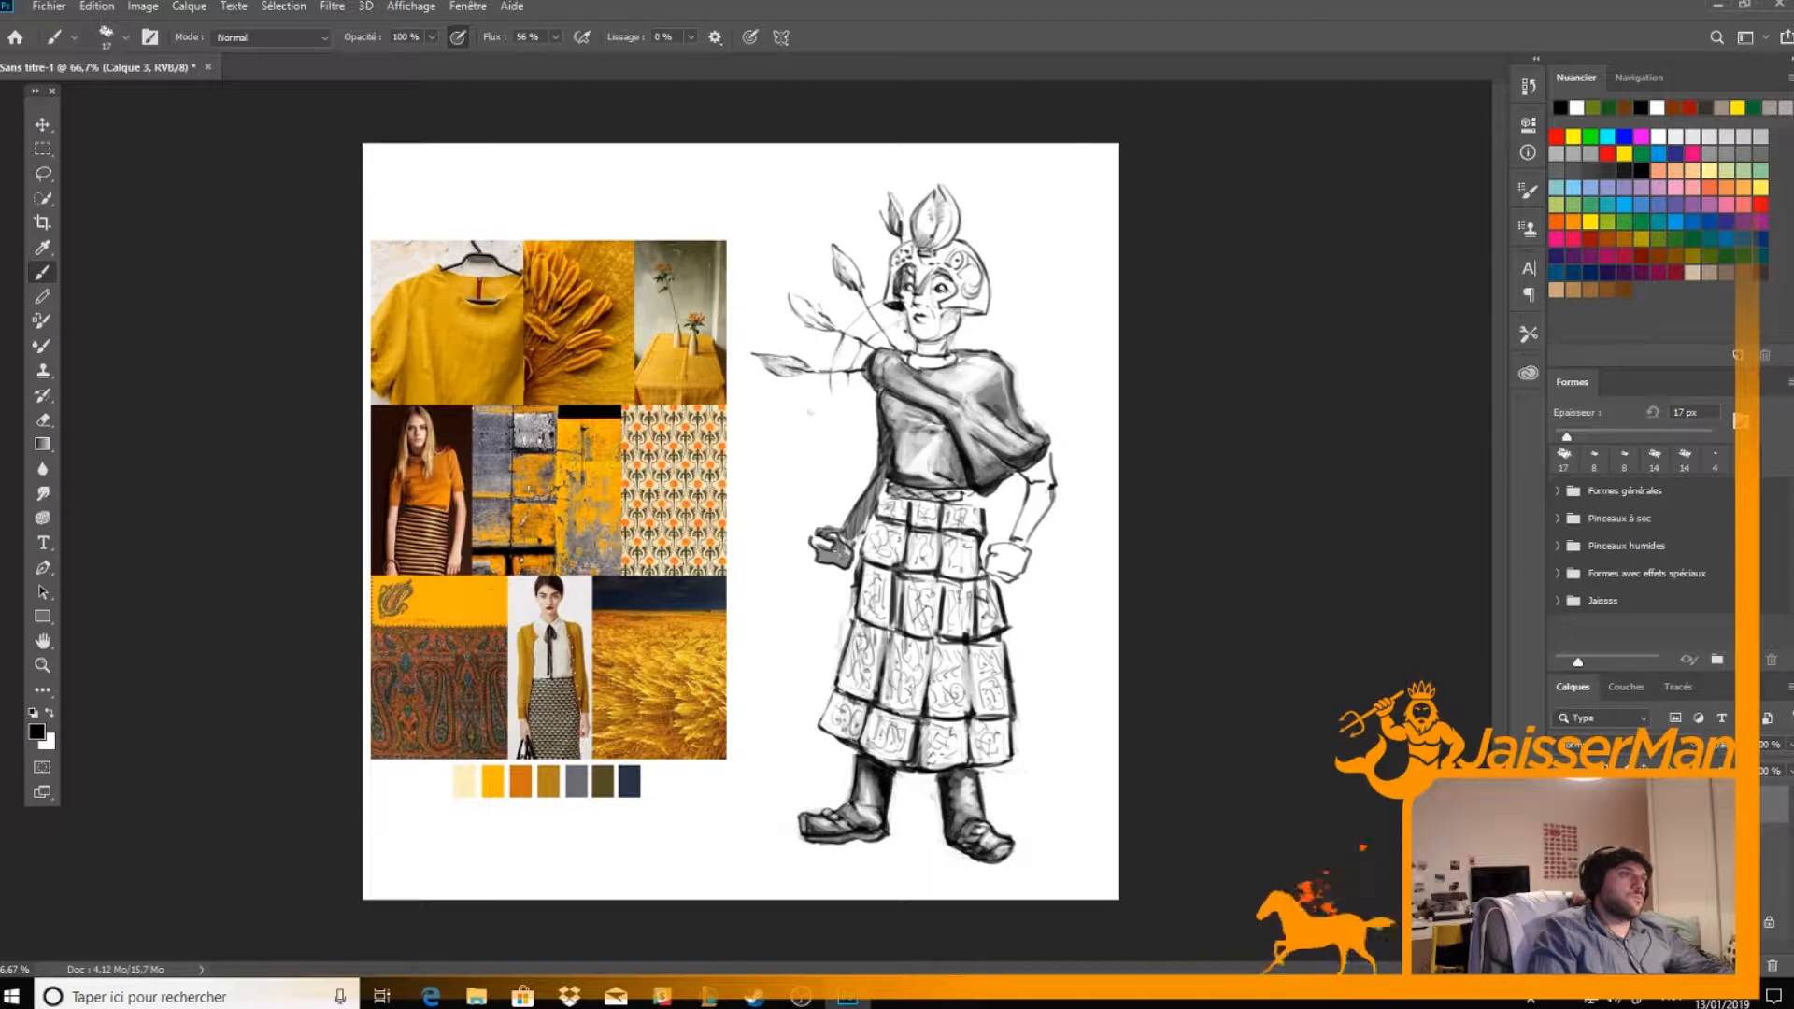
pyautogui.press('e')
pyautogui.moveTo(845, 551)
pyautogui.mouseDown()
pyautogui.moveTo(886, 454)
pyautogui.moveTo(872, 420)
pyautogui.moveTo(869, 475)
pyautogui.mouseUp()
# Shade the figure's left arm and fist in grey, modelling the forearm with erased highlights
pyautogui.press('b')
pyautogui.moveTo(1020, 485)
pyautogui.mouseDown()
pyautogui.moveTo(1052, 462)
pyautogui.moveTo(995, 571)
pyautogui.moveTo(1018, 564)
pyautogui.moveTo(1061, 452)
pyautogui.moveTo(1059, 491)
pyautogui.moveTo(1030, 478)
pyautogui.moveTo(1042, 498)
pyautogui.moveTo(1035, 474)
pyautogui.moveTo(1023, 542)
pyautogui.mouseUp()
pyautogui.press('e')
pyautogui.press('b')
pyautogui.press('e')
pyautogui.press('b')
pyautogui.press('e')
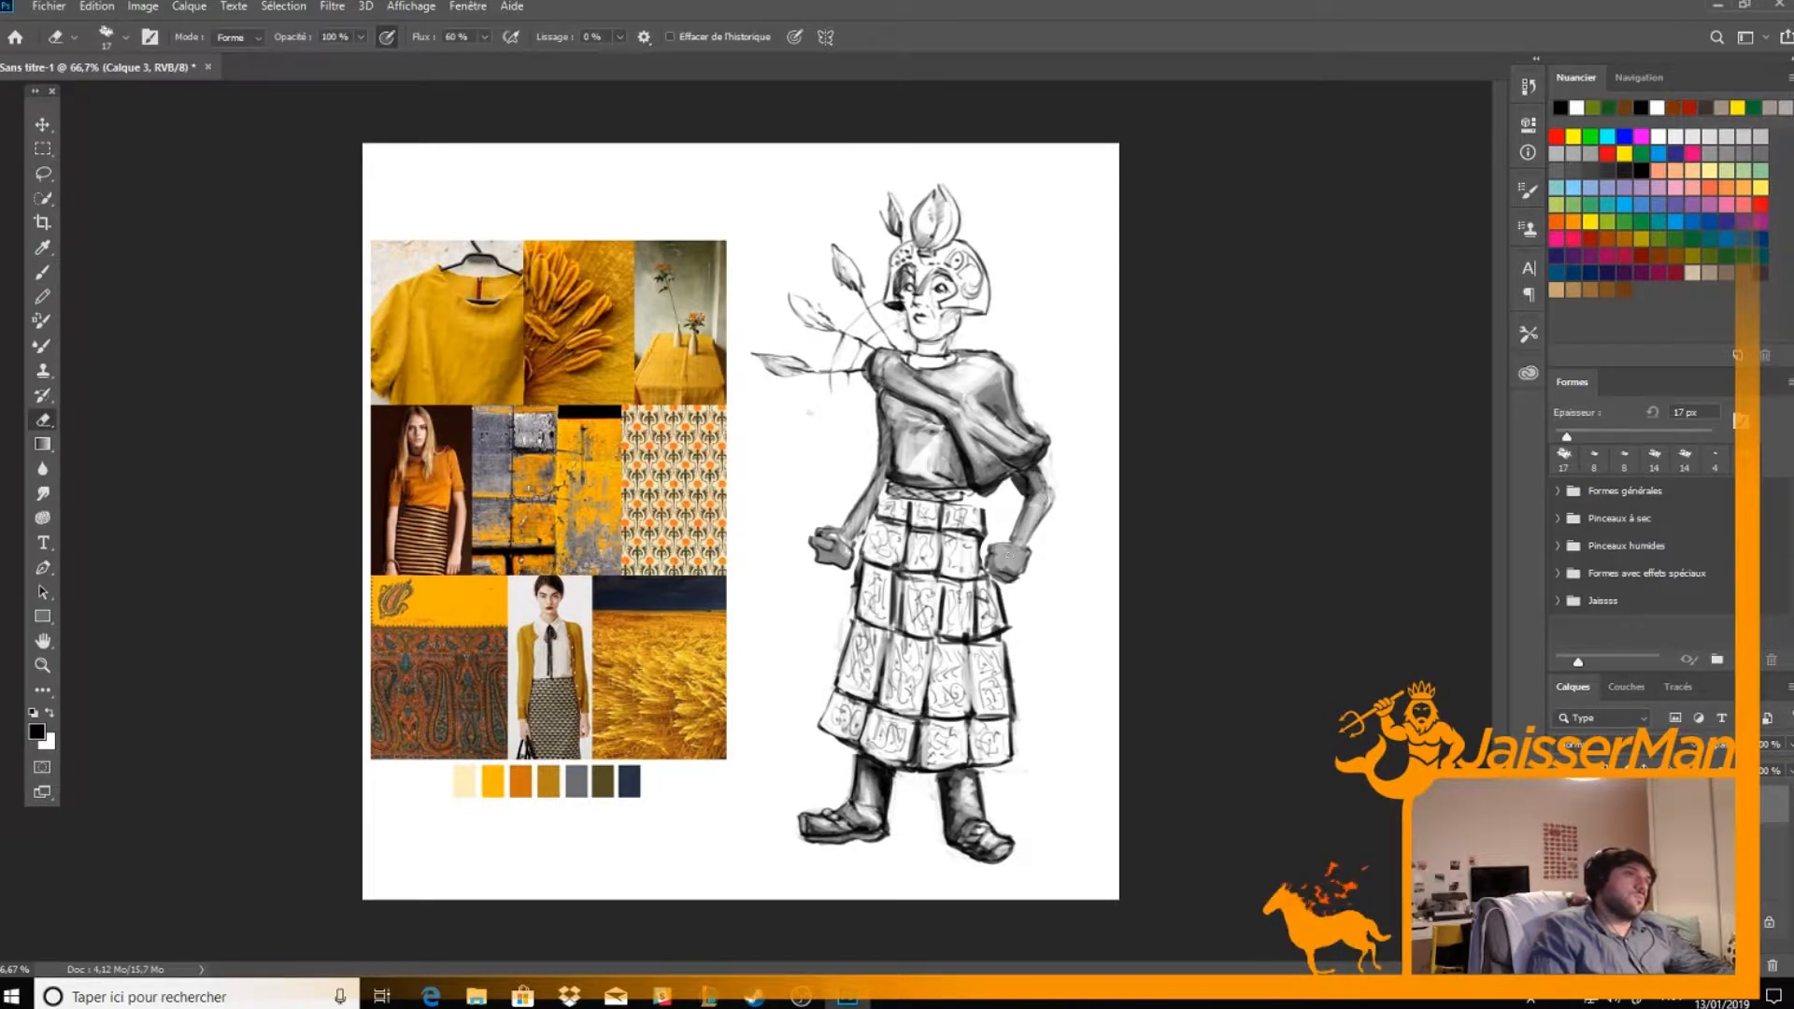
# Shade the skirt's waistband and the middle panels of the hem row
pyautogui.press('b')
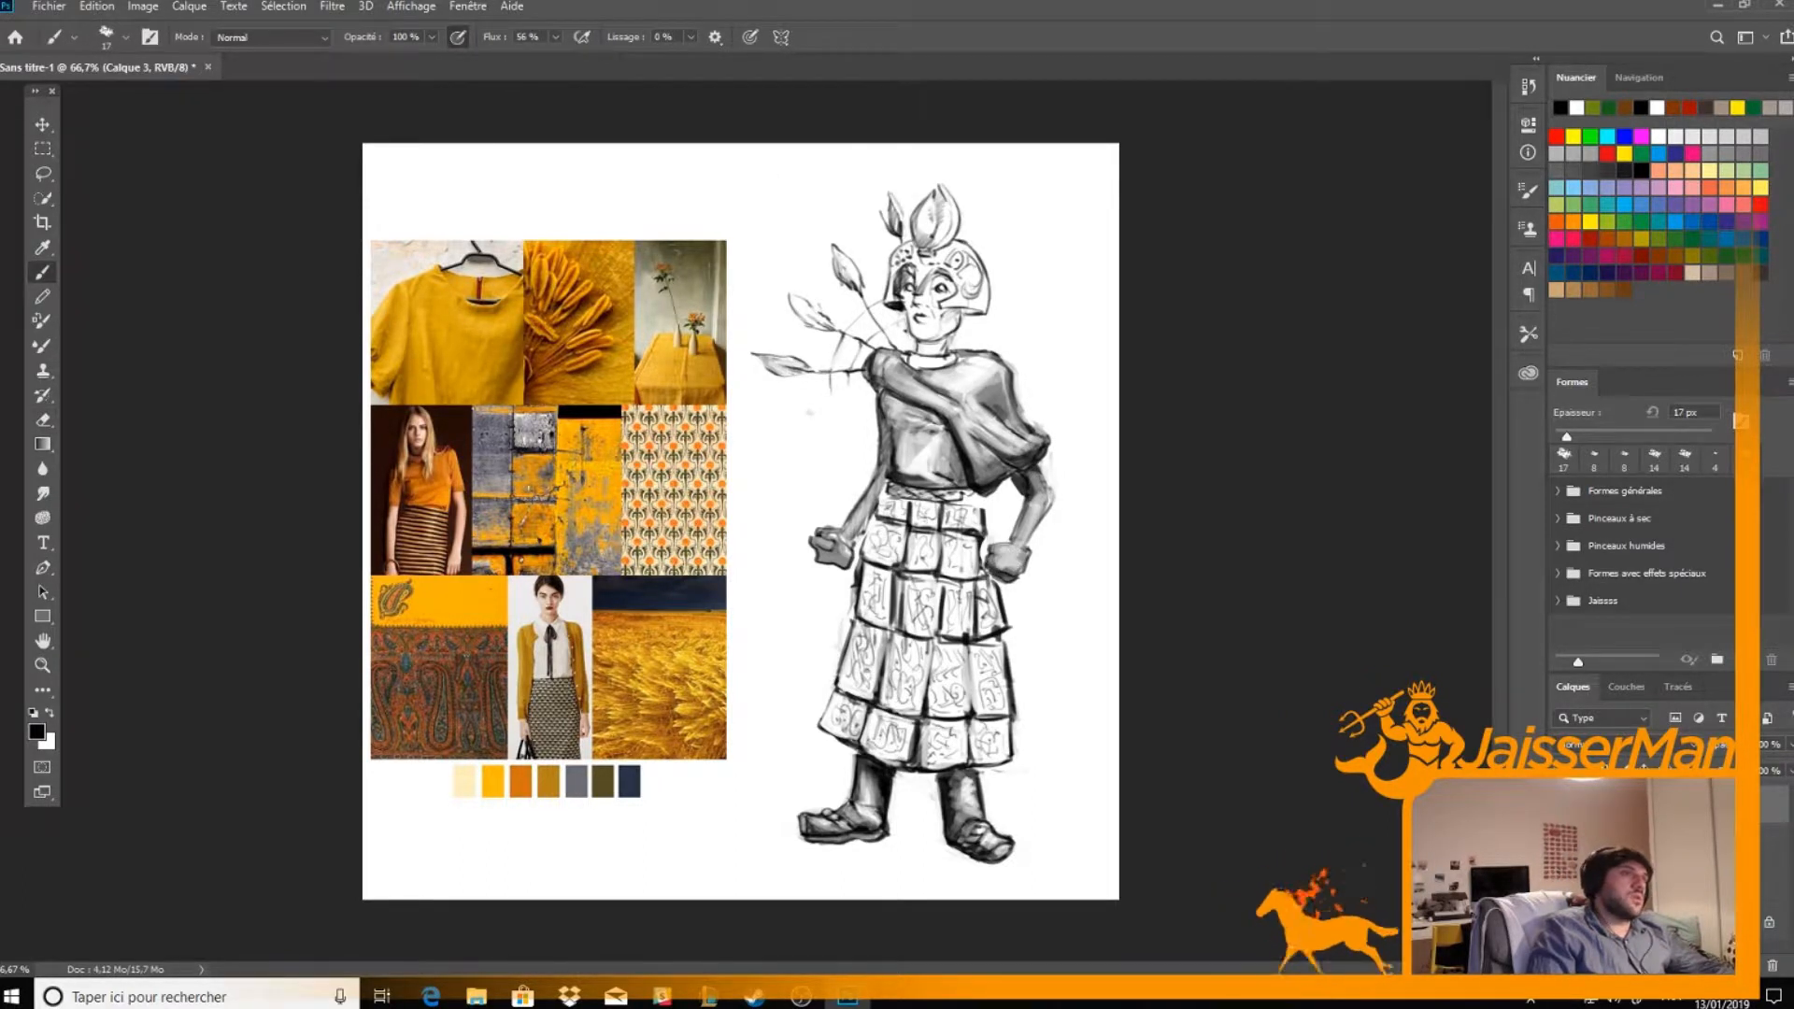
pyautogui.moveTo(979, 498)
pyautogui.mouseDown()
pyautogui.moveTo(879, 481)
pyautogui.moveTo(978, 507)
pyautogui.mouseUp()
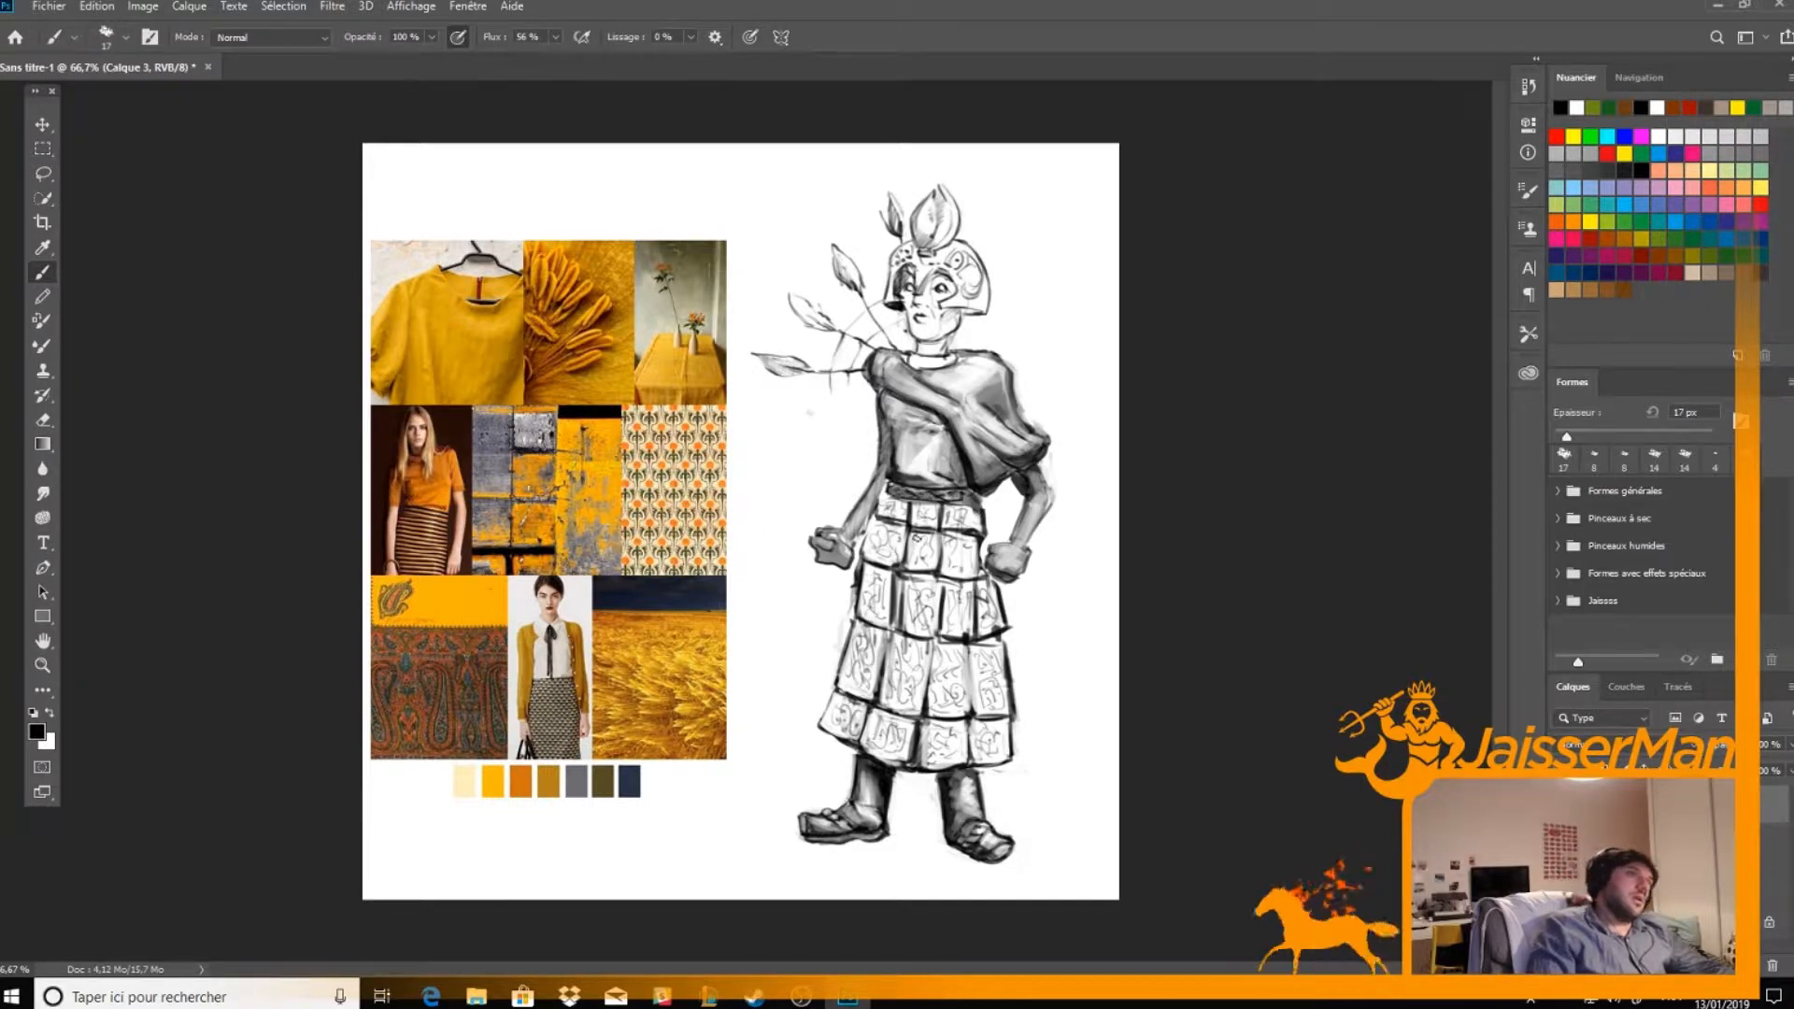
pyautogui.moveTo(863, 741)
pyautogui.mouseDown()
pyautogui.moveTo(875, 705)
pyautogui.moveTo(867, 749)
pyautogui.moveTo(878, 721)
pyautogui.moveTo(926, 728)
pyautogui.moveTo(927, 764)
pyautogui.mouseUp()
pyautogui.press('e')
pyautogui.press('b')
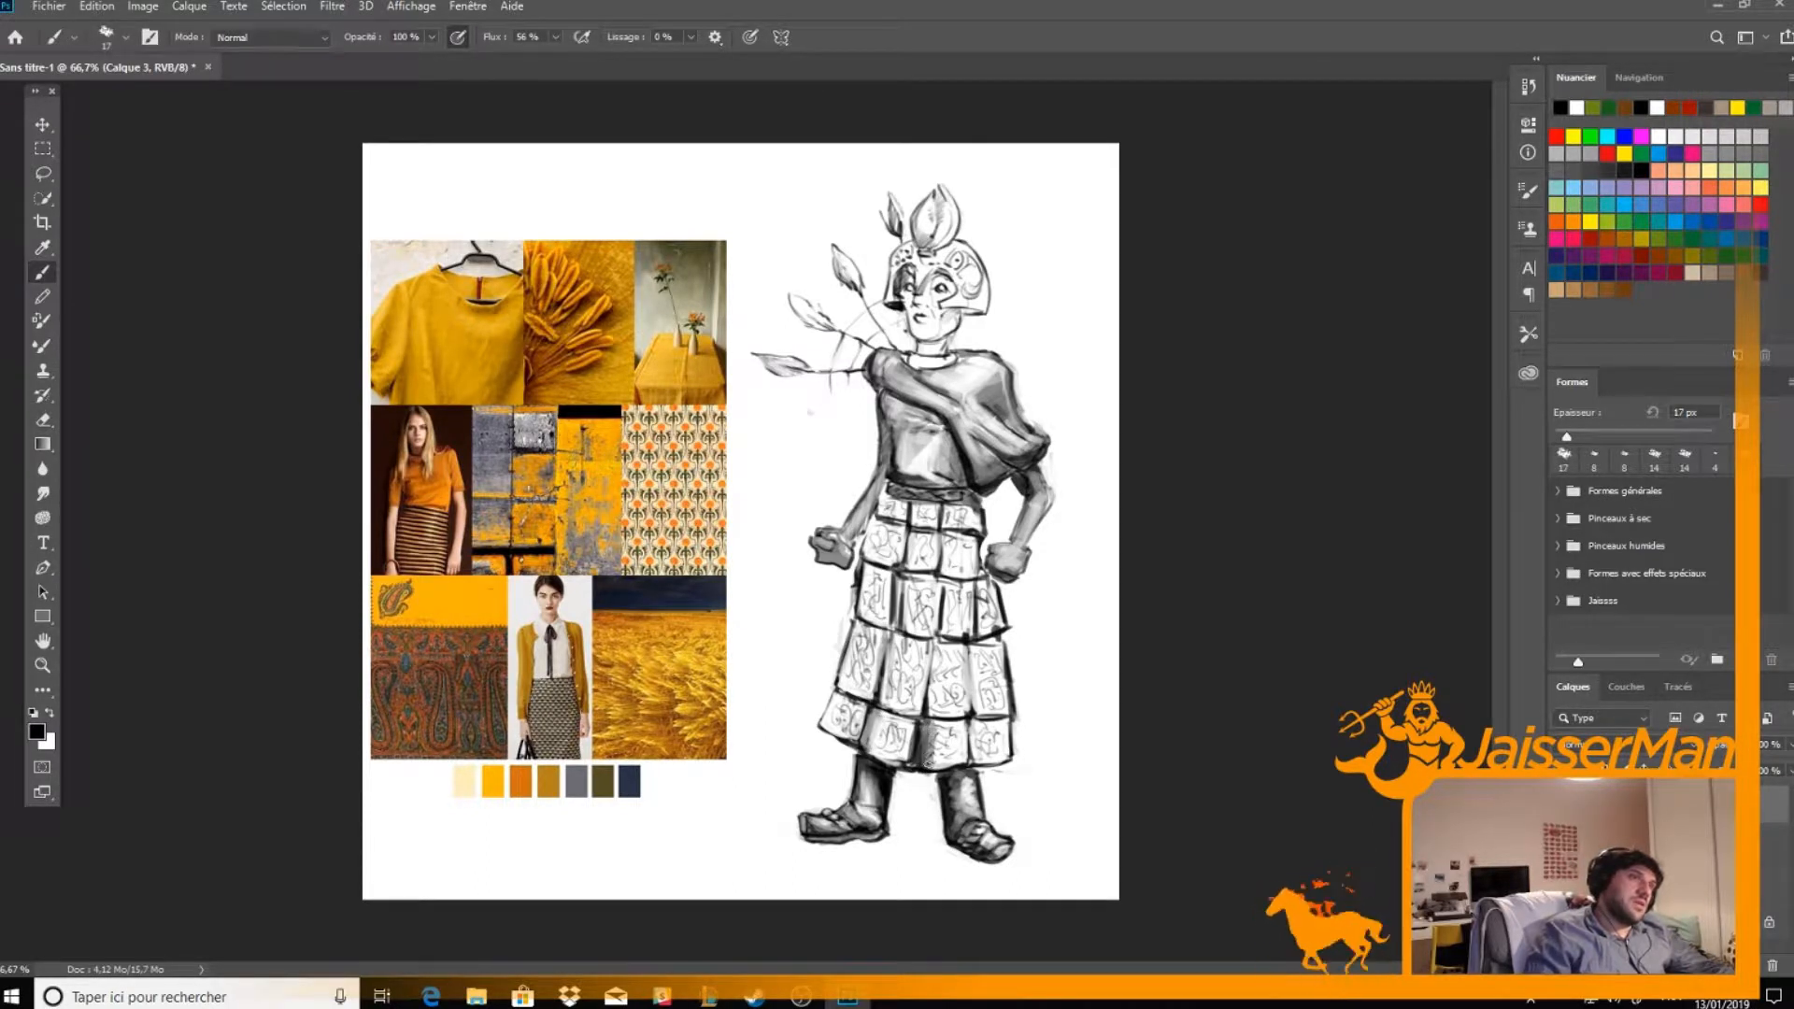
# Shade and highlight the central skirt panels in the two lowest rows, continuing along the hem towards the figure's left
pyautogui.moveTo(934, 646)
pyautogui.mouseDown()
pyautogui.moveTo(937, 716)
pyautogui.moveTo(934, 639)
pyautogui.mouseUp()
pyautogui.moveTo(934, 701)
pyautogui.mouseDown()
pyautogui.moveTo(970, 712)
pyautogui.moveTo(939, 712)
pyautogui.mouseUp()
pyautogui.press('e')
pyautogui.moveTo(936, 643); pyautogui.dragTo(940, 710)
pyautogui.moveTo(942, 646)
pyautogui.mouseDown()
pyautogui.moveTo(942, 709)
pyautogui.moveTo(979, 762)
pyautogui.mouseUp()
pyautogui.press('b')
pyautogui.moveTo(978, 761); pyautogui.dragTo(1007, 753)
pyautogui.press('e')
pyautogui.moveTo(978, 755); pyautogui.dragTo(975, 715)
pyautogui.press('b')
# Shade the edges of the outermost fourth-row skirt panel on the figure's left side
pyautogui.moveTo(970, 639); pyautogui.dragTo(976, 714)
pyautogui.moveTo(970, 641); pyautogui.dragTo(978, 713)
pyautogui.moveTo(979, 658); pyautogui.dragTo(989, 715)
pyautogui.moveTo(985, 715); pyautogui.dragTo(1009, 714)
pyautogui.moveTo(971, 643)
pyautogui.mouseDown()
pyautogui.moveTo(997, 645)
pyautogui.moveTo(979, 597)
pyautogui.moveTo(979, 633)
pyautogui.moveTo(1001, 623)
pyautogui.mouseUp()
pyautogui.press('e')
pyautogui.press('b')
pyautogui.press('e')
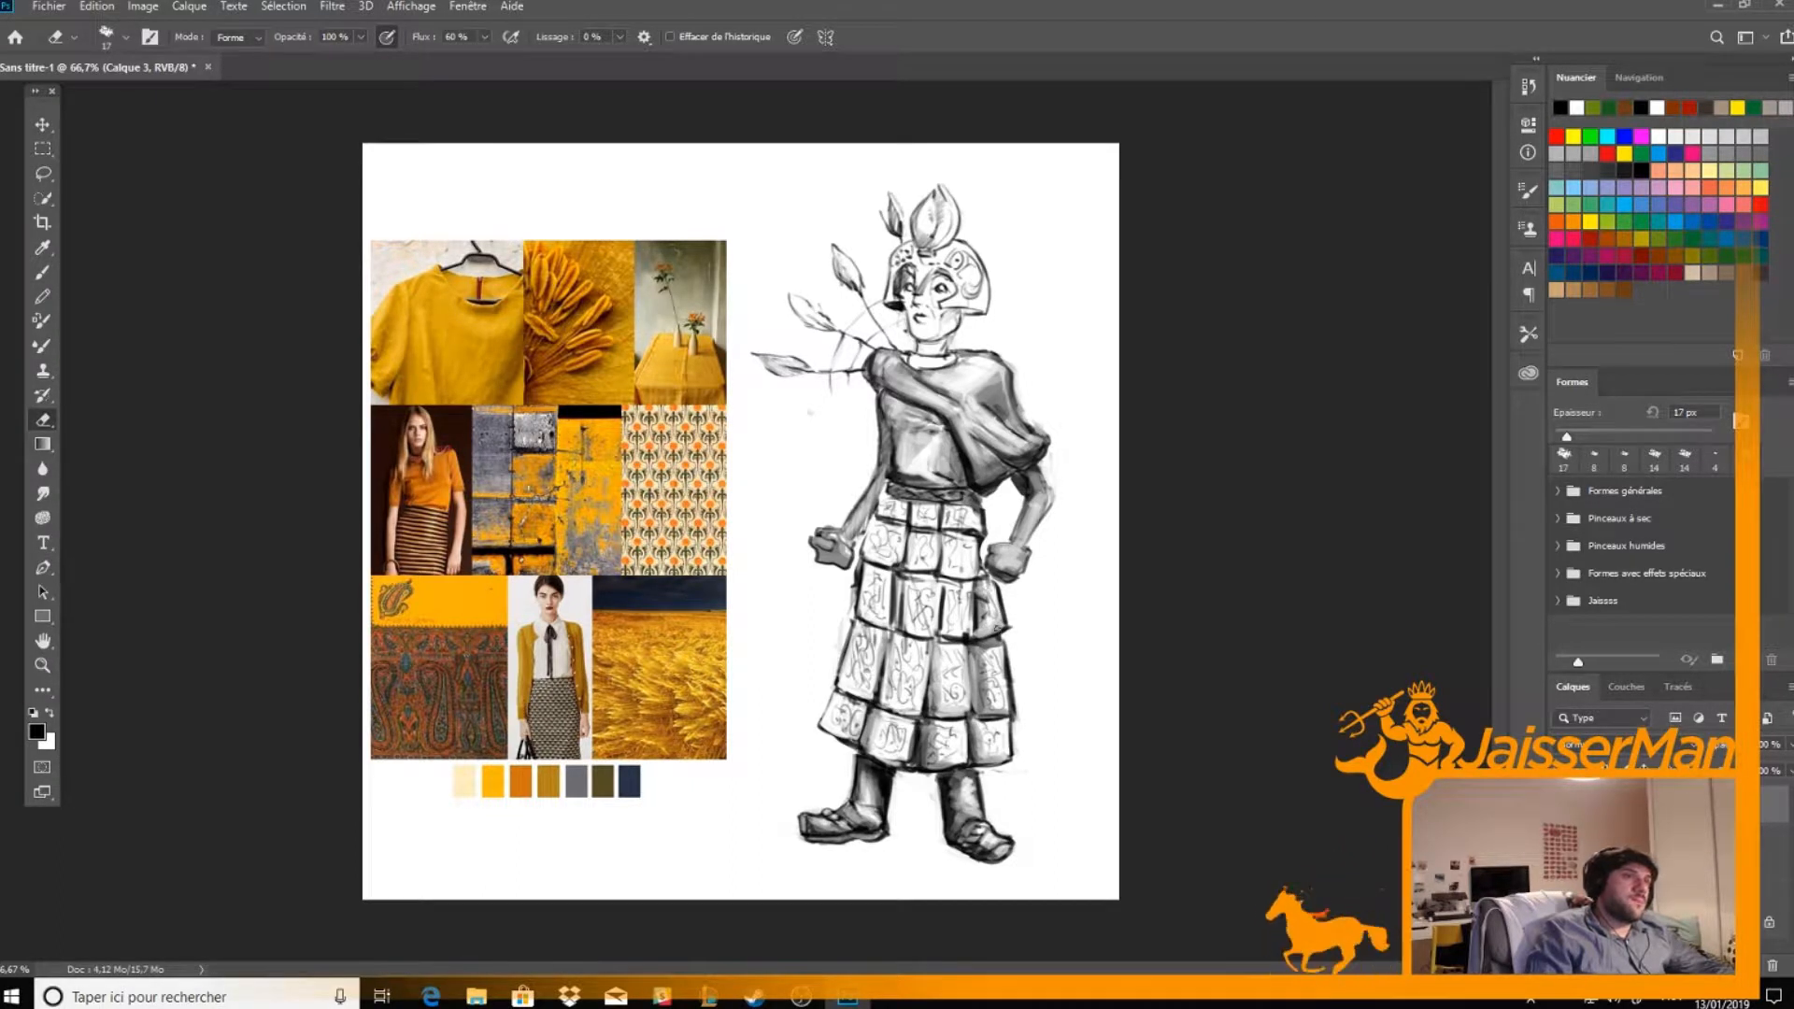
# Darken the outermost hem panel on the figure's left side and soften it with the eraser
pyautogui.press('b')
pyautogui.moveTo(1005, 710)
pyautogui.mouseDown()
pyautogui.moveTo(1000, 659)
pyautogui.moveTo(990, 762)
pyautogui.mouseUp()
pyautogui.press('e')
pyautogui.press('b')
pyautogui.press('e')
# Shade the outer skirt panels in the two lowest rows on the figure's right side and erase highlights
pyautogui.press('b')
pyautogui.moveTo(839, 690)
pyautogui.mouseDown()
pyautogui.moveTo(874, 699)
pyautogui.moveTo(844, 661)
pyautogui.moveTo(857, 618)
pyautogui.moveTo(862, 691)
pyautogui.moveTo(849, 685)
pyautogui.mouseUp()
pyautogui.press('e')
pyautogui.moveTo(848, 685); pyautogui.dragTo(853, 643)
pyautogui.press('b')
pyautogui.moveTo(848, 728); pyautogui.dragTo(830, 734)
pyautogui.press('e')
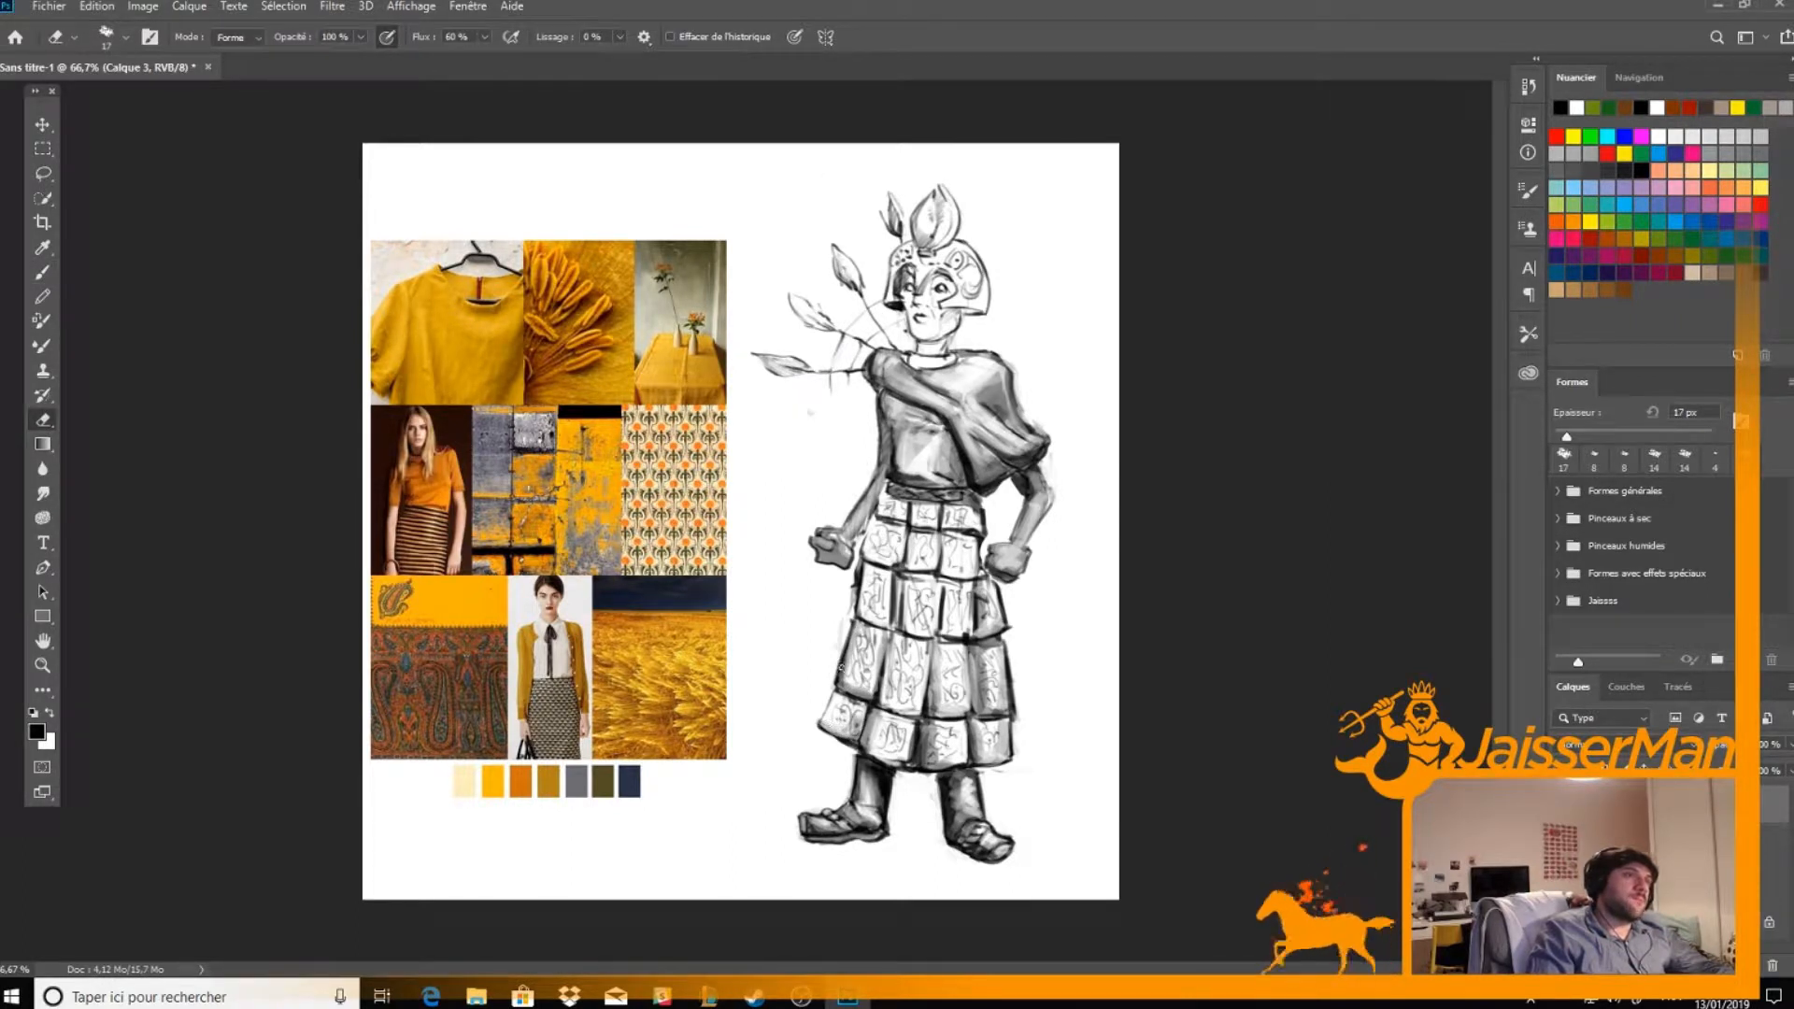
# Shade the middle panels in the skirt's third row, alternating dark strokes with erased highlights
pyautogui.press('b')
pyautogui.moveTo(891, 626)
pyautogui.mouseDown()
pyautogui.moveTo(903, 568)
pyautogui.moveTo(904, 632)
pyautogui.moveTo(929, 626)
pyautogui.moveTo(913, 585)
pyautogui.moveTo(953, 574)
pyautogui.moveTo(944, 640)
pyautogui.moveTo(962, 644)
pyautogui.moveTo(948, 579)
pyautogui.moveTo(978, 575)
pyautogui.moveTo(950, 624)
pyautogui.moveTo(968, 585)
pyautogui.moveTo(953, 599)
pyautogui.mouseUp()
pyautogui.press('e')
pyautogui.press('b')
pyautogui.press('e')
# Shade the panels in the skirt's top two rows, darkening the gaps between them and erasing highlights
pyautogui.press('b')
pyautogui.moveTo(871, 551)
pyautogui.mouseDown()
pyautogui.moveTo(925, 572)
pyautogui.moveTo(872, 559)
pyautogui.moveTo(897, 564)
pyautogui.mouseUp()
pyautogui.press('e')
pyautogui.press('b')
pyautogui.moveTo(904, 501)
pyautogui.mouseDown()
pyautogui.moveTo(876, 514)
pyautogui.moveTo(951, 528)
pyautogui.mouseUp()
pyautogui.press('e')
pyautogui.press('b')
pyautogui.press('e')
pyautogui.press('b')
pyautogui.moveTo(955, 513)
pyautogui.mouseDown()
pyautogui.moveTo(971, 528)
pyautogui.moveTo(957, 514)
pyautogui.moveTo(946, 575)
pyautogui.moveTo(966, 571)
pyautogui.mouseUp()
pyautogui.press('e')
pyautogui.press('b')
pyautogui.press('e')
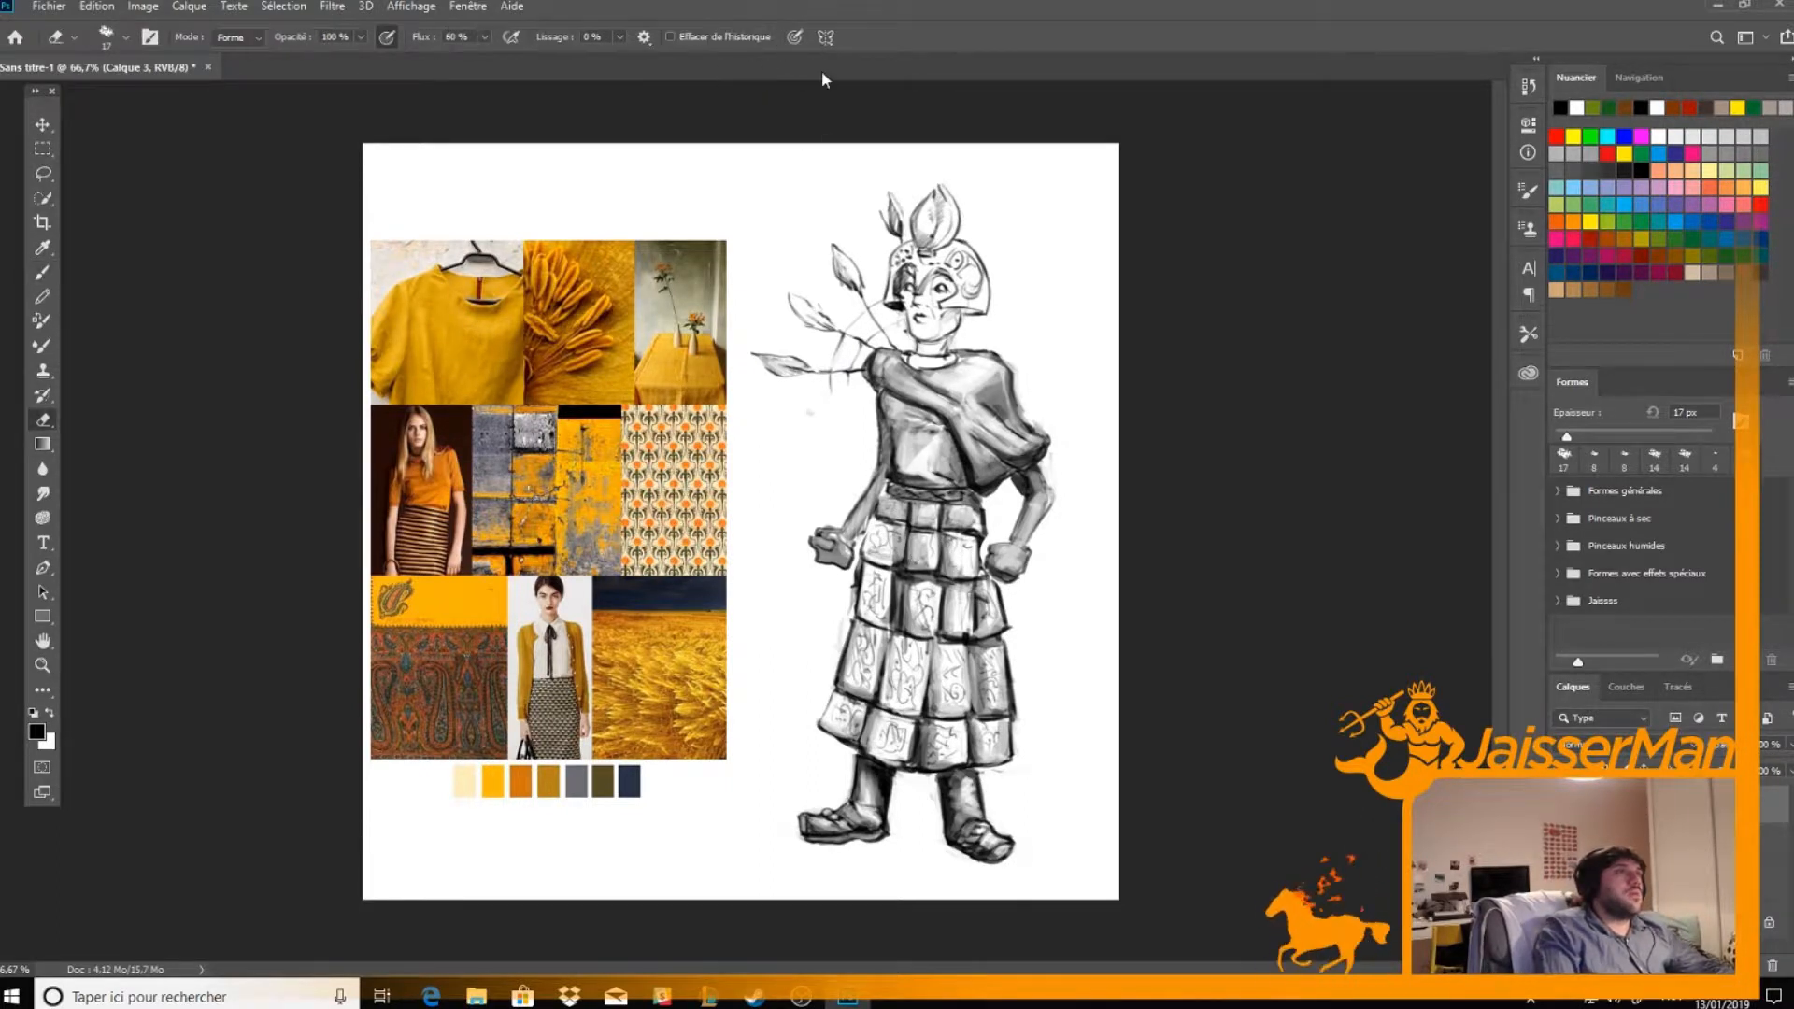
# Turn on pen pressure for size and reinforce the skirt's hem and the fourth-row panel edges with finer strokes
pyautogui.click(795, 37)
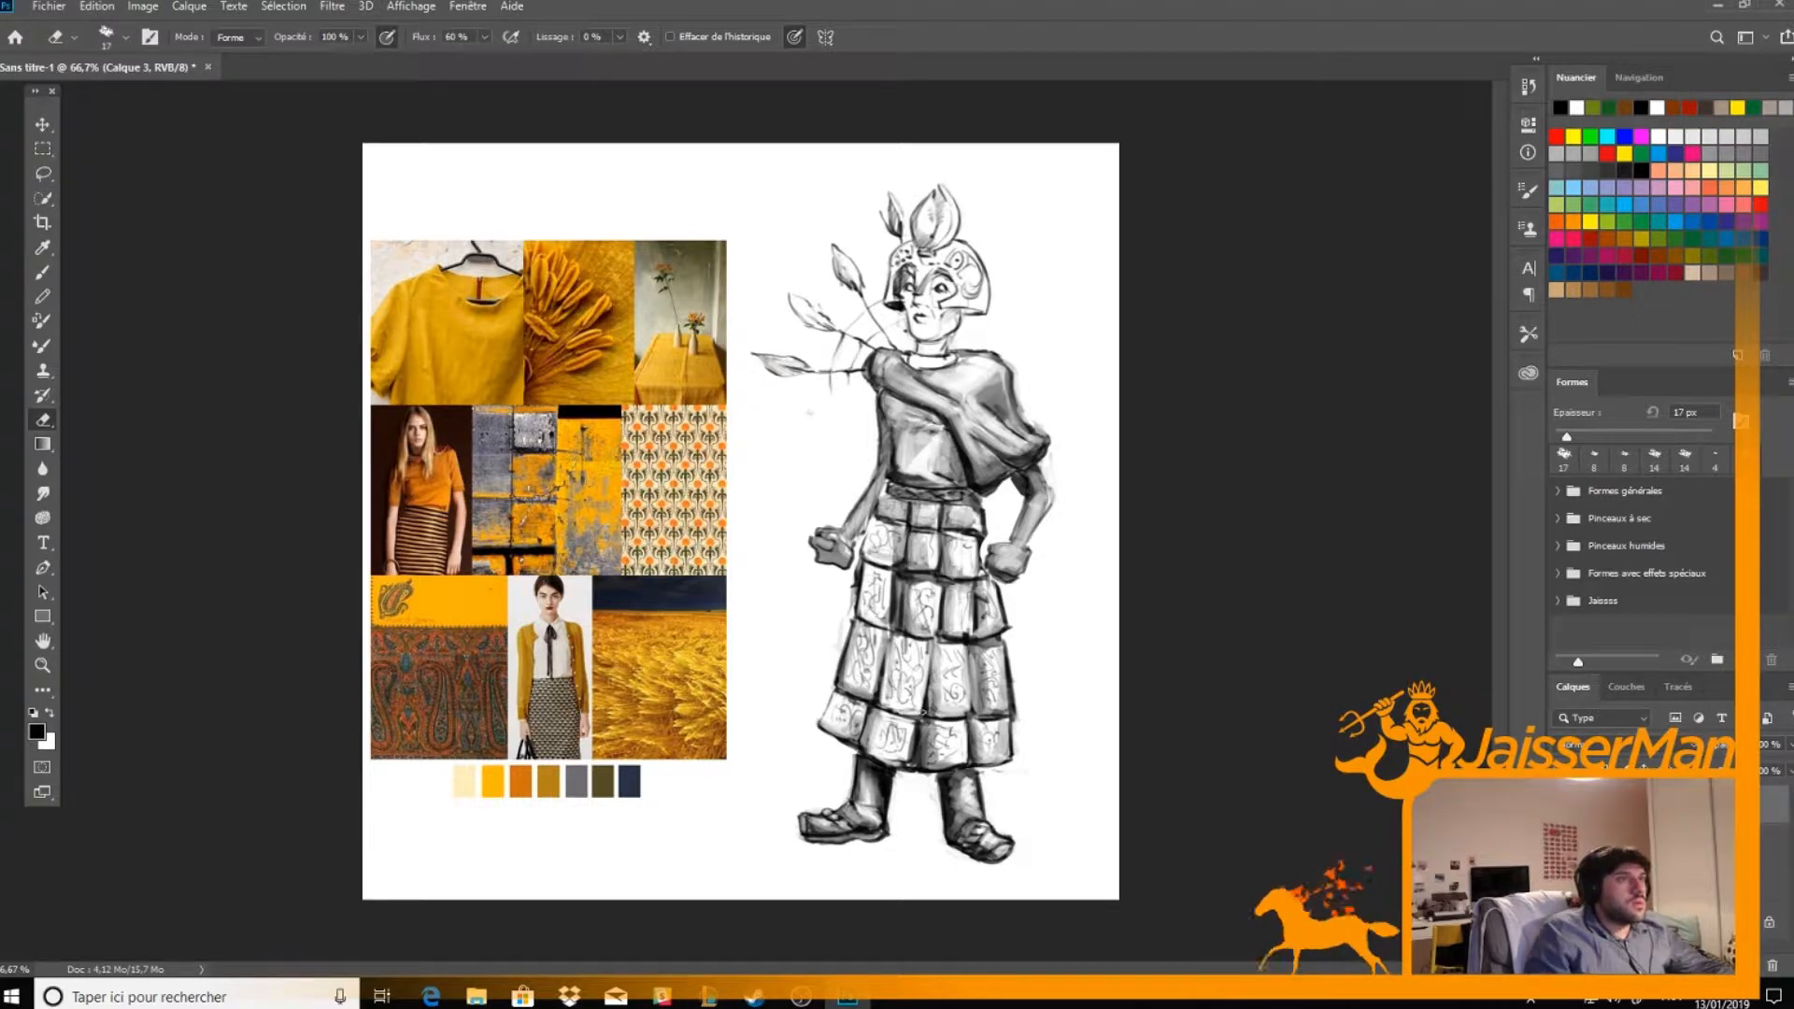
pyautogui.press('b')
pyautogui.moveTo(871, 754)
pyautogui.mouseDown()
pyautogui.moveTo(989, 746)
pyautogui.moveTo(962, 757)
pyautogui.moveTo(949, 725)
pyautogui.moveTo(972, 765)
pyautogui.mouseUp()
pyautogui.press('e')
pyautogui.press('b')
pyautogui.press('e')
pyautogui.press('b')
pyautogui.press('e')
pyautogui.press('b')
pyautogui.press('e')
pyautogui.press('b')
pyautogui.moveTo(972, 647)
pyautogui.mouseDown()
pyautogui.moveTo(979, 720)
pyautogui.moveTo(972, 651)
pyautogui.moveTo(978, 699)
pyautogui.mouseUp()
pyautogui.press('e')
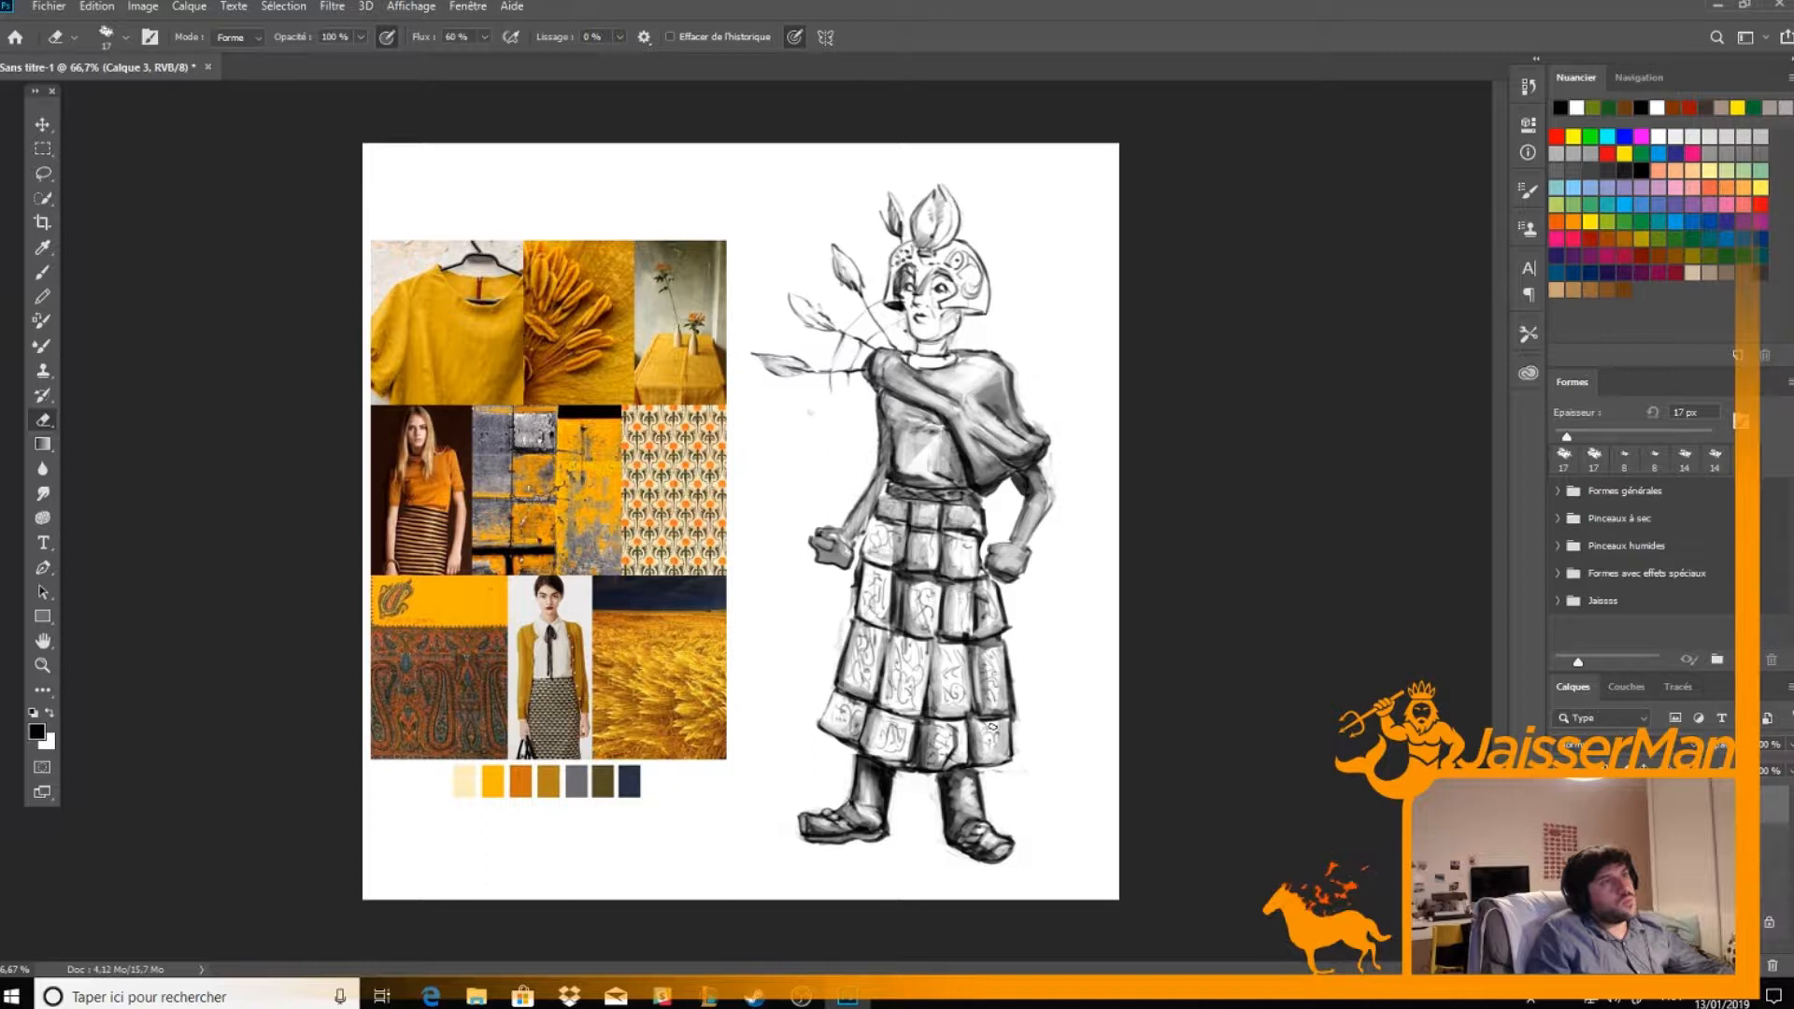
# Darken the ornament lines on the skirt's outer fourth-row panels on the figure's right side, cleaning them up with the eraser
pyautogui.press('b')
pyautogui.moveTo(844, 664)
pyautogui.mouseDown()
pyautogui.moveTo(887, 632)
pyautogui.moveTo(838, 679)
pyautogui.mouseUp()
pyautogui.press('e')
pyautogui.press('b')
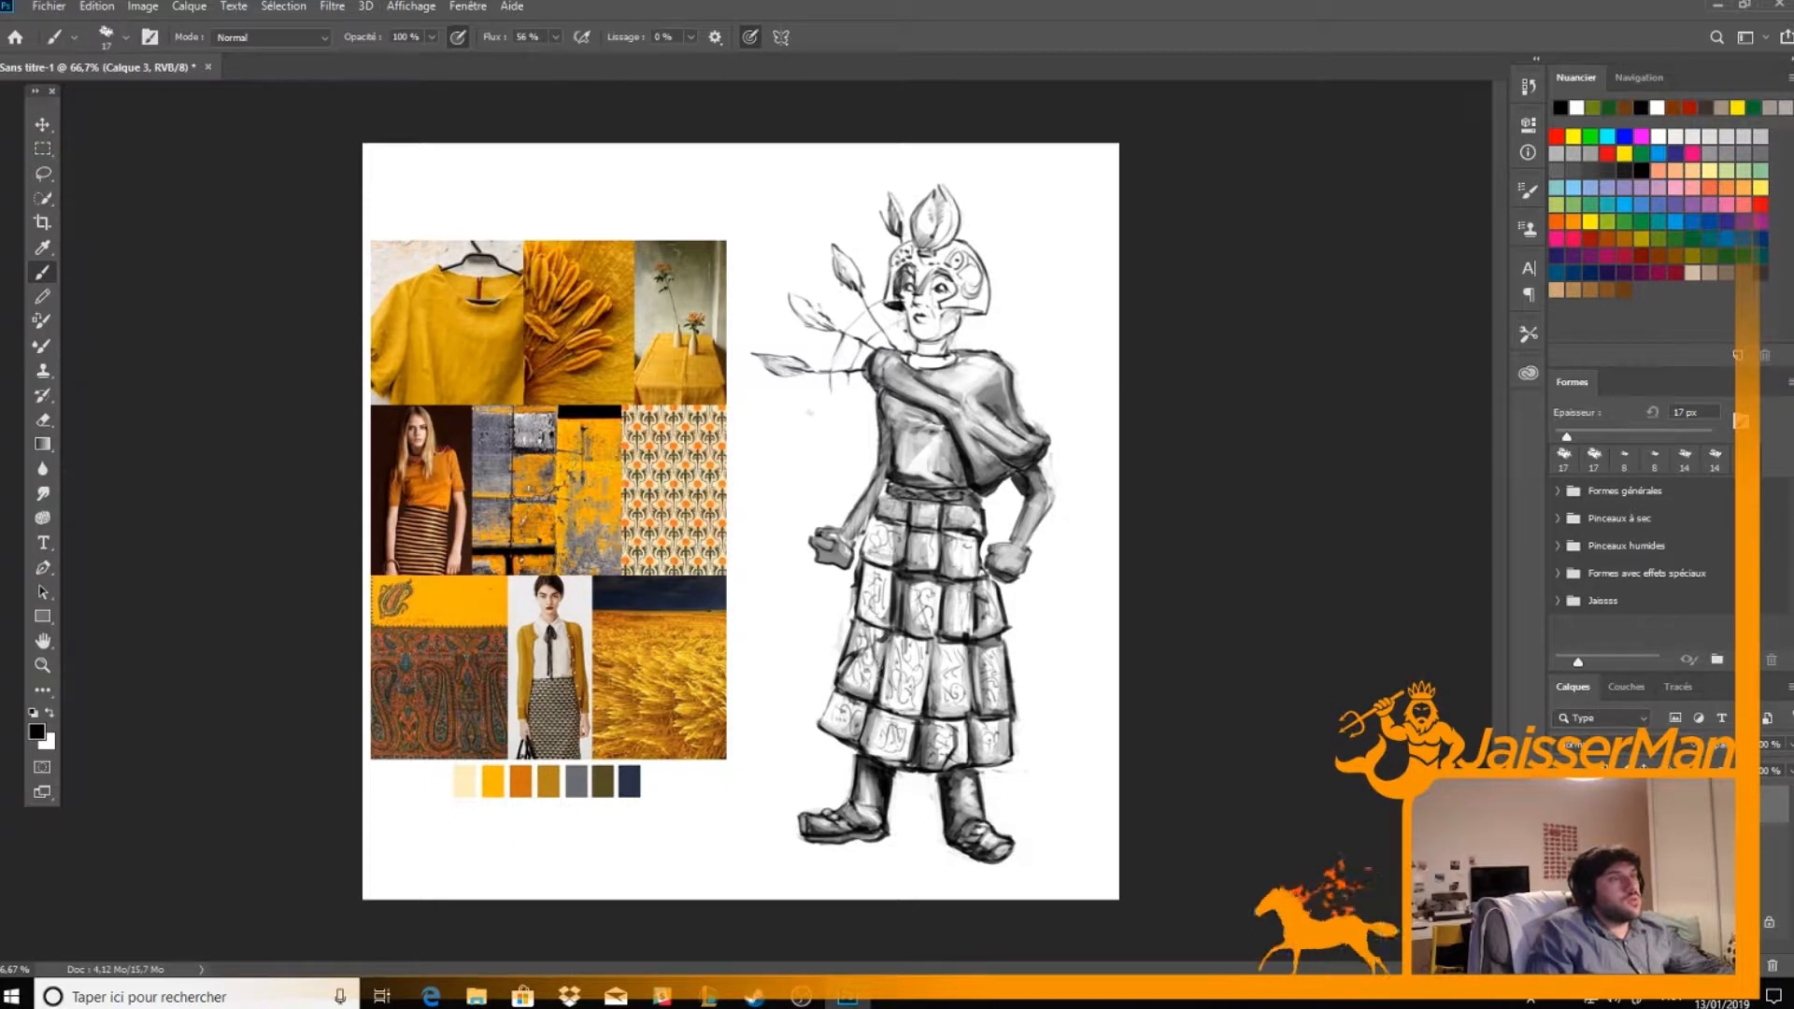
pyautogui.press('e')
pyautogui.press('b')
pyautogui.moveTo(874, 696)
pyautogui.mouseDown()
pyautogui.moveTo(883, 639)
pyautogui.moveTo(881, 703)
pyautogui.mouseUp()
pyautogui.press('e')
pyautogui.press('b')
pyautogui.press('e')
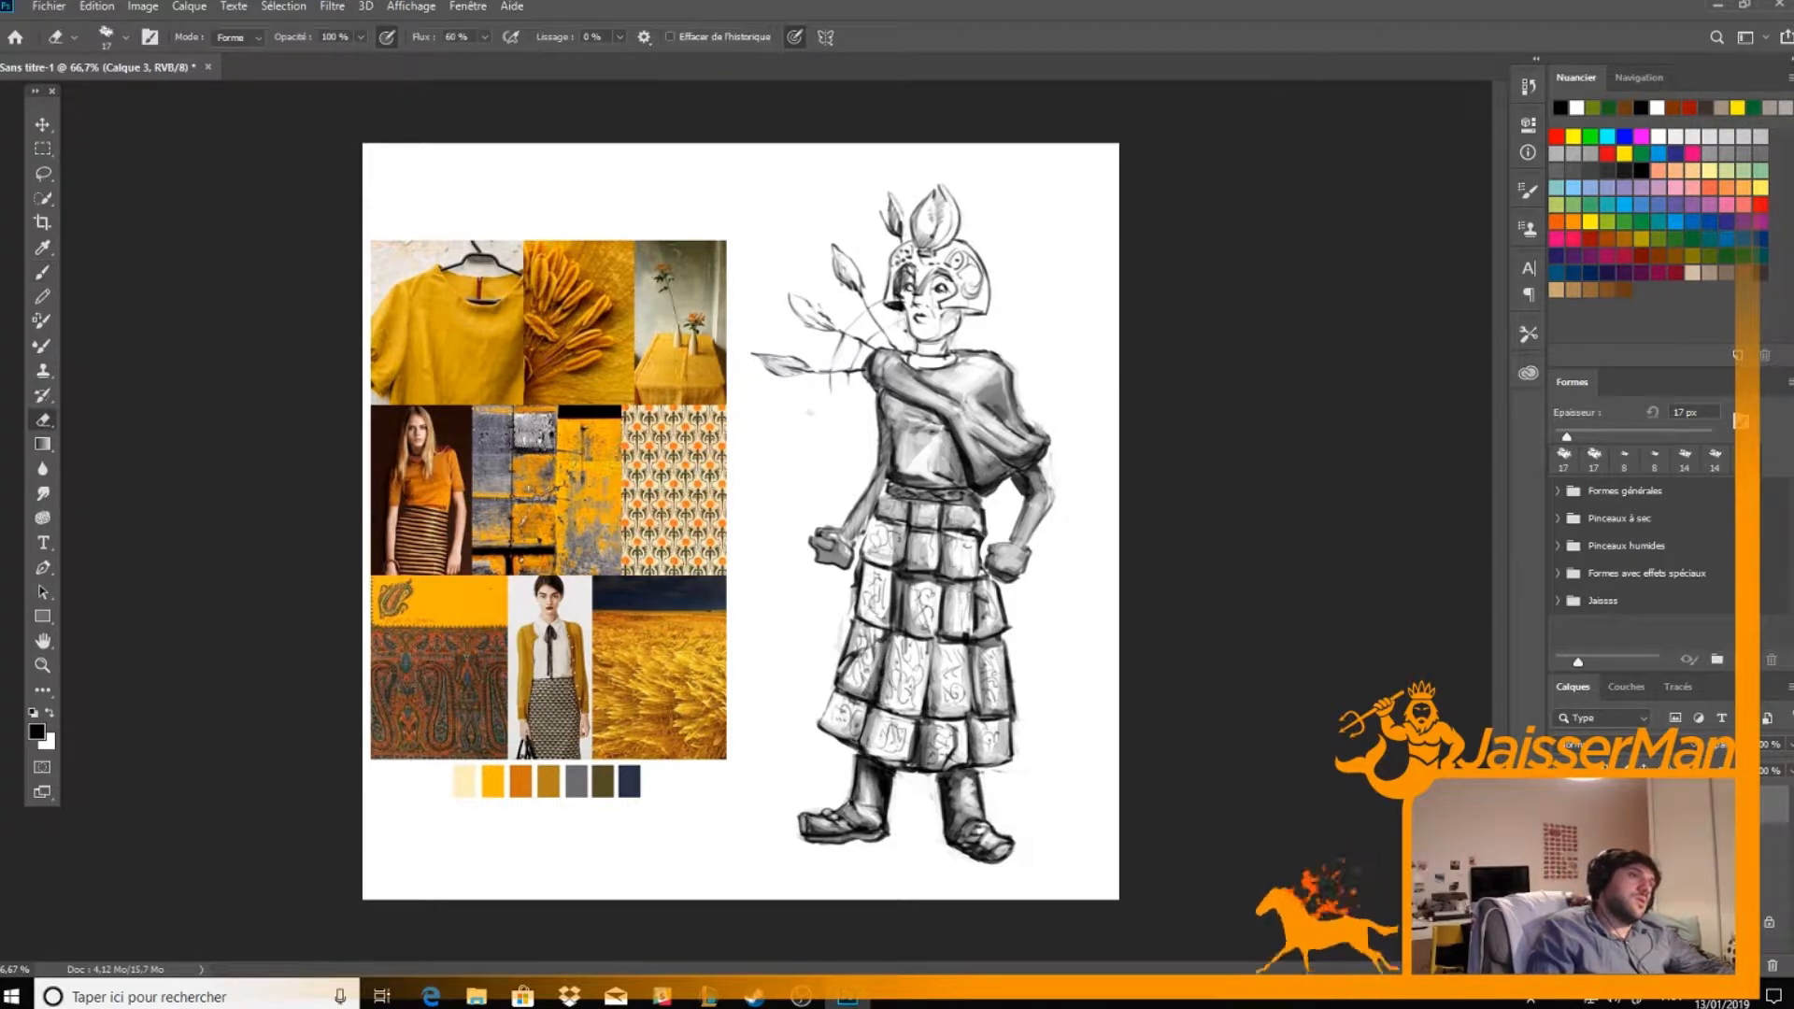
pyautogui.press('b')
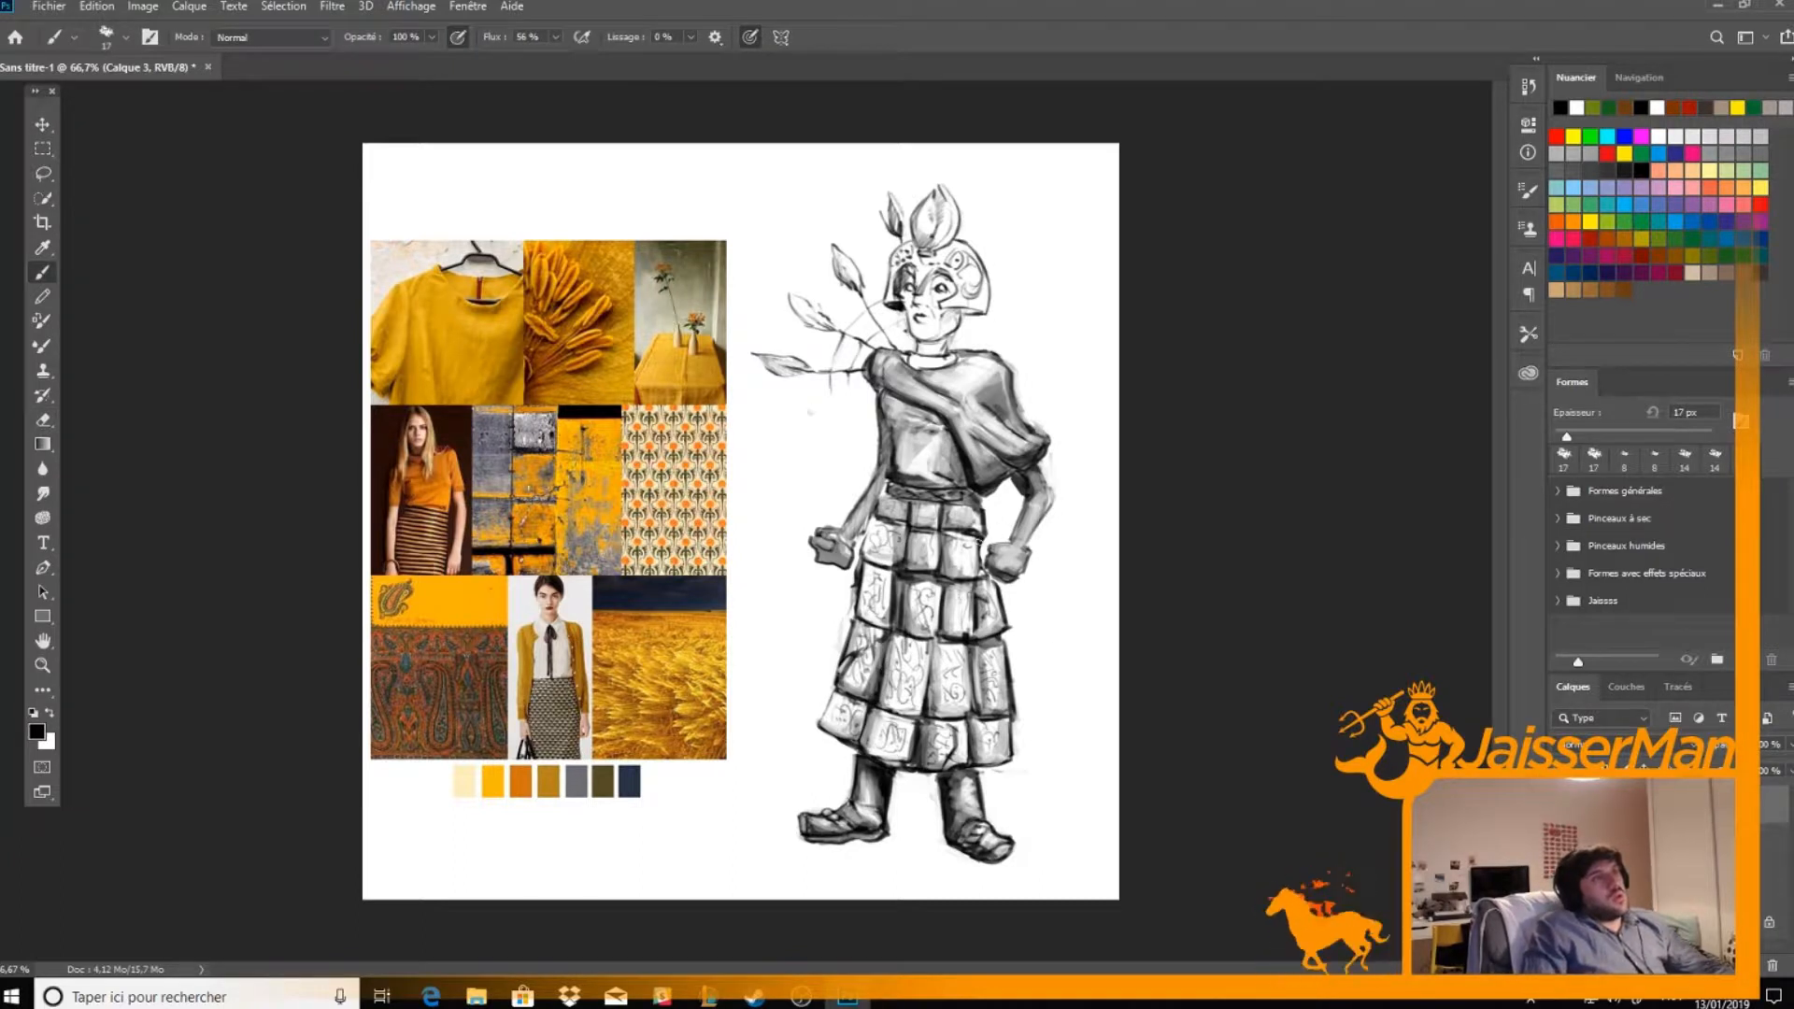
# Reinforce the ornament on the second-row skirt panel beside the figure's left hand with dark strokes and small erasures
pyautogui.press('e')
pyautogui.press('b')
pyautogui.moveTo(984, 536)
pyautogui.mouseDown()
pyautogui.moveTo(932, 592)
pyautogui.moveTo(942, 580)
pyautogui.mouseUp()
pyautogui.press('e')
pyautogui.press('b')
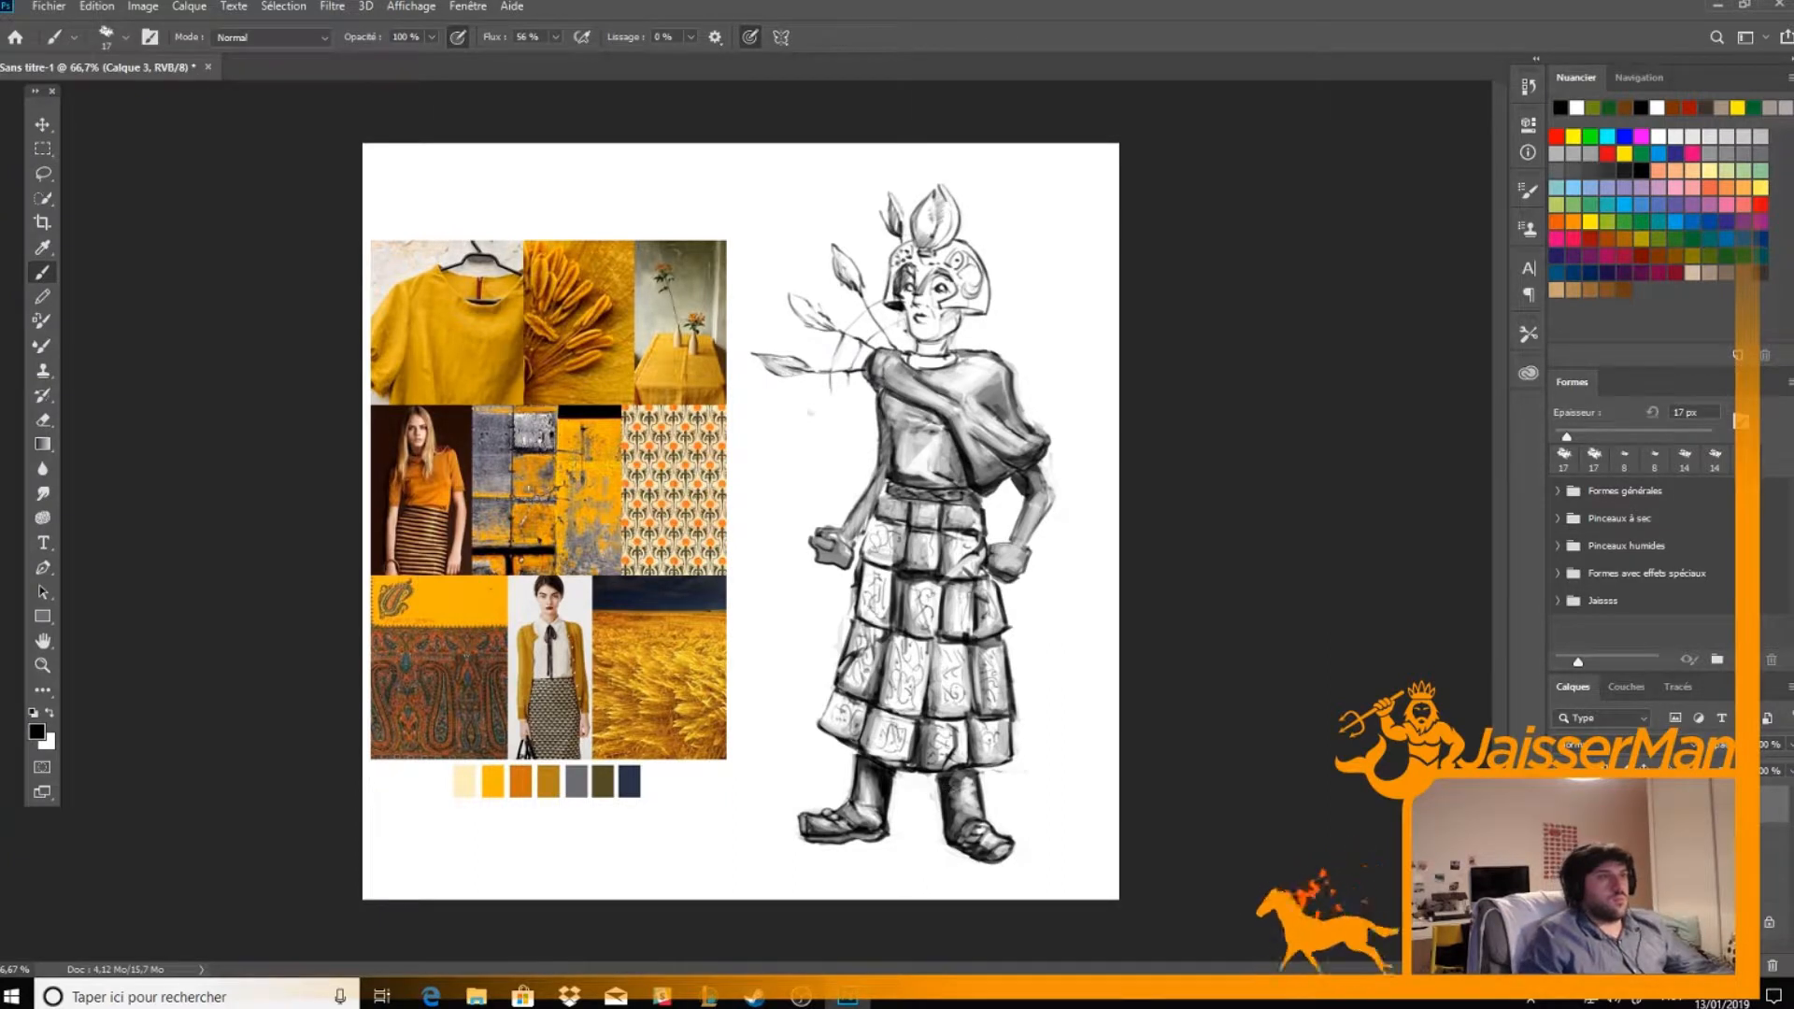
# Erase highlights on the figure's left lower leg and strengthen the ornament on the hem panel above it
pyautogui.press('e')
pyautogui.moveTo(951, 813)
pyautogui.mouseDown()
pyautogui.moveTo(981, 770)
pyautogui.moveTo(984, 819)
pyautogui.moveTo(985, 811)
pyautogui.mouseUp()
pyautogui.press('b')
pyautogui.press('e')
pyautogui.press('b')
pyautogui.press('e')
pyautogui.press('b')
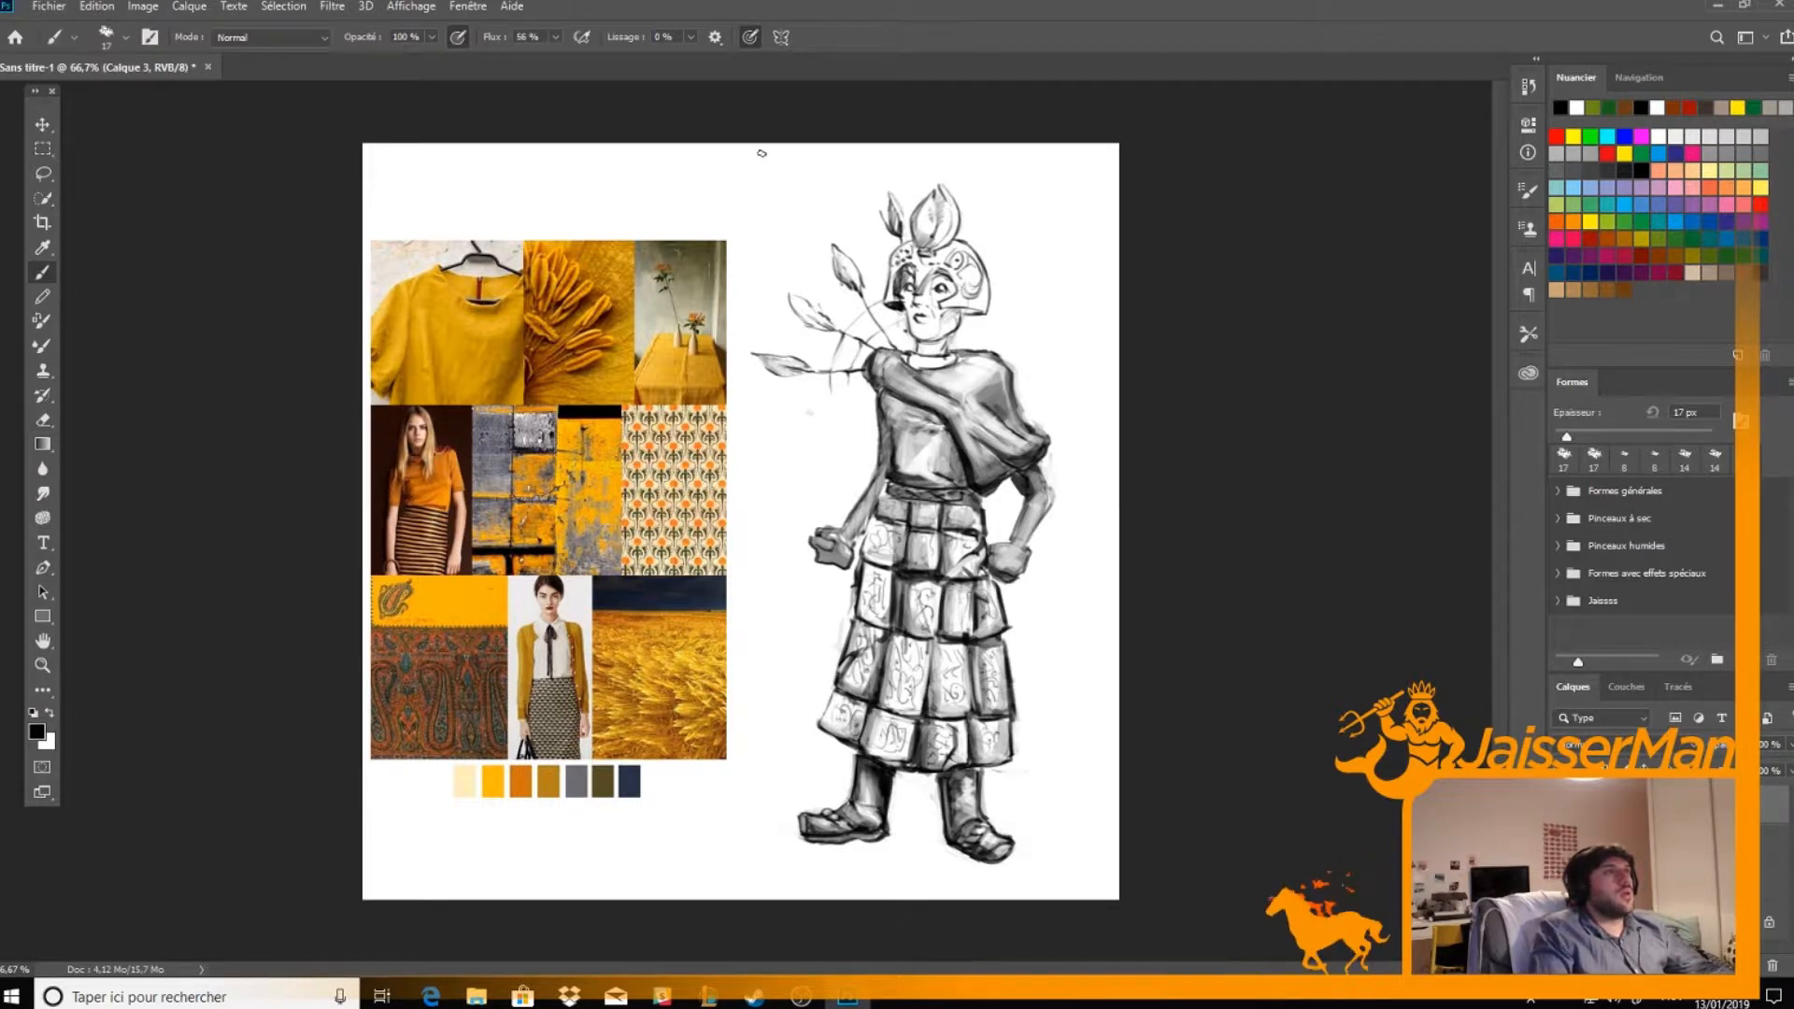
# Turn off pen pressure for size and shade the neck and the face beneath the helmet, erasing highlights
pyautogui.press('e')
pyautogui.press('b')
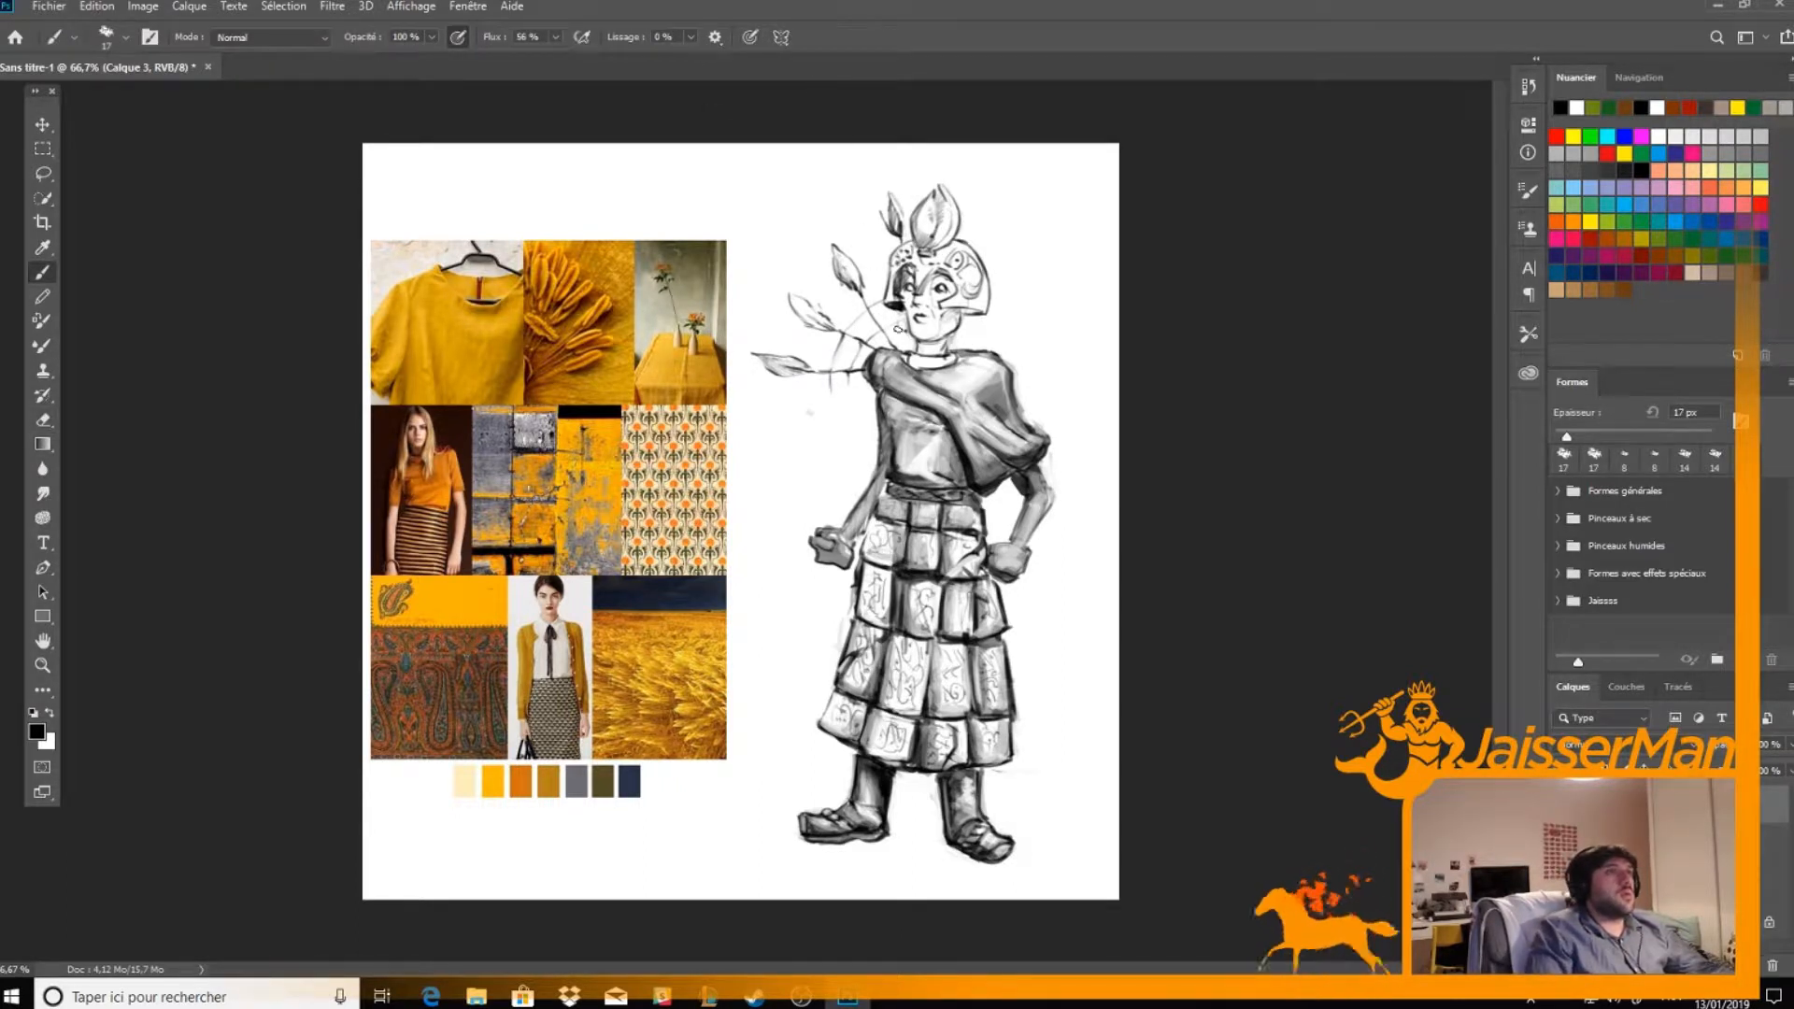
pyautogui.moveTo(908, 357)
pyautogui.mouseDown()
pyautogui.moveTo(952, 356)
pyautogui.moveTo(914, 358)
pyautogui.moveTo(955, 315)
pyautogui.moveTo(935, 331)
pyautogui.moveTo(908, 295)
pyautogui.moveTo(921, 337)
pyautogui.moveTo(928, 305)
pyautogui.moveTo(948, 316)
pyautogui.moveTo(921, 331)
pyautogui.moveTo(949, 319)
pyautogui.moveTo(922, 332)
pyautogui.moveTo(905, 293)
pyautogui.moveTo(917, 327)
pyautogui.moveTo(932, 291)
pyautogui.mouseUp()
pyautogui.press('e')
pyautogui.press('b')
pyautogui.press('e')
pyautogui.press('b')
pyautogui.press('e')
pyautogui.press('b')
pyautogui.press('e')
pyautogui.press('b')
pyautogui.press('e')
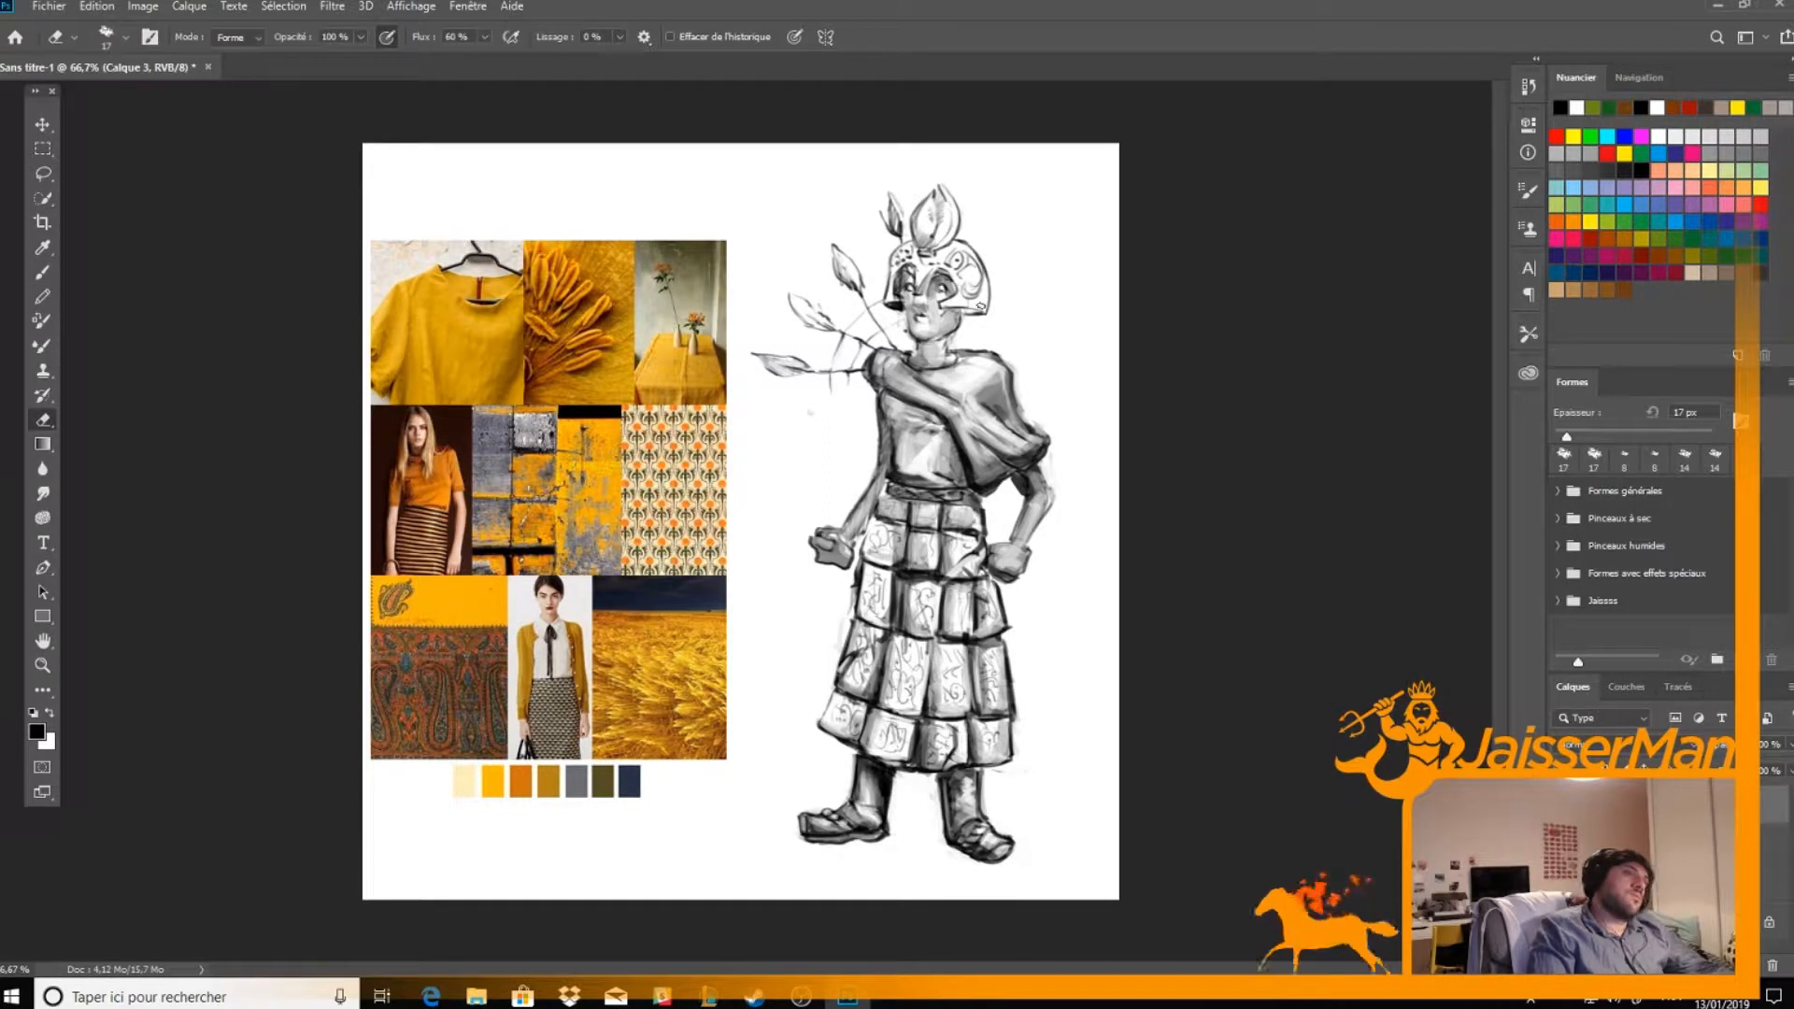
pyautogui.press('b')
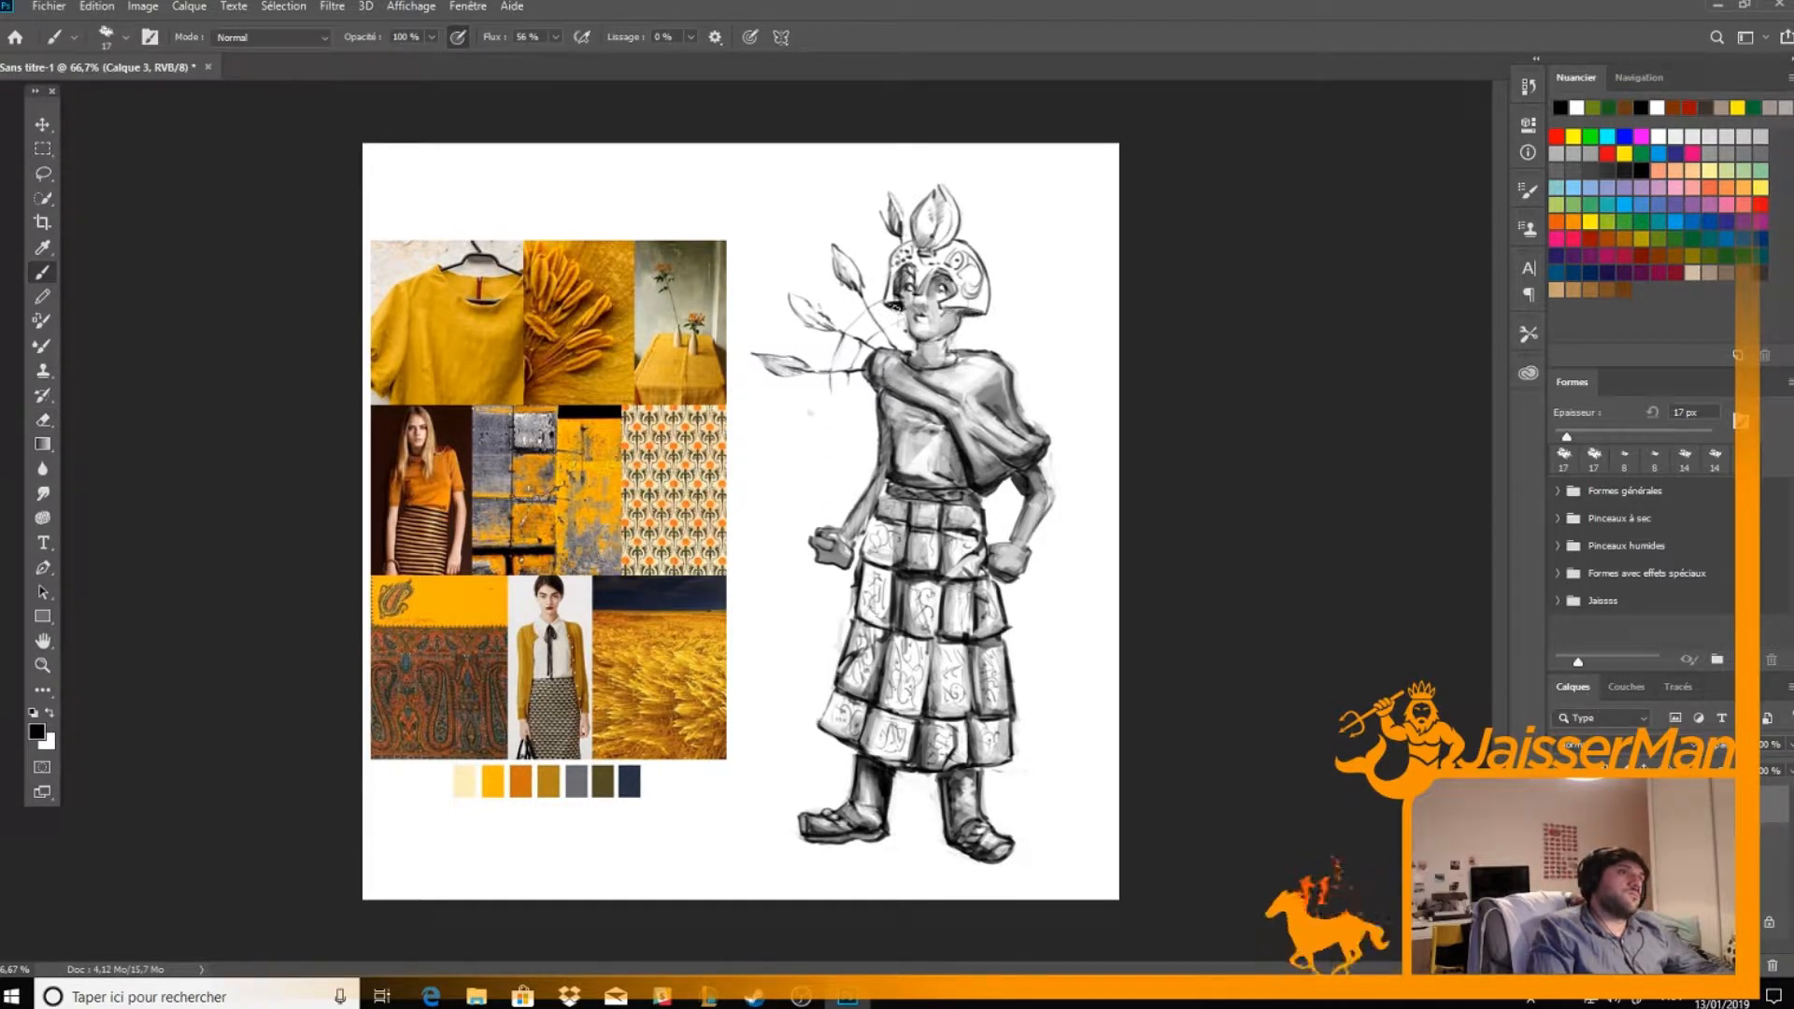
# Shade the helmet, its flower crest and the side of the face in grey, alternating with erased highlights
pyautogui.moveTo(921, 253)
pyautogui.mouseDown()
pyautogui.moveTo(931, 206)
pyautogui.moveTo(983, 297)
pyautogui.moveTo(891, 295)
pyautogui.moveTo(901, 257)
pyautogui.moveTo(920, 340)
pyautogui.moveTo(905, 323)
pyautogui.mouseUp()
pyautogui.press('e')
pyautogui.press('b')
pyautogui.press('e')
pyautogui.press('b')
pyautogui.press('e')
pyautogui.press('b')
pyautogui.press('e')
pyautogui.press('b')
pyautogui.press('e')
pyautogui.press('b')
pyautogui.press('e')
# Turn on pen pressure for size and refine the facial features and helmet edges with finer brush and eraser strokes
pyautogui.click(795, 37)
pyautogui.press('b')
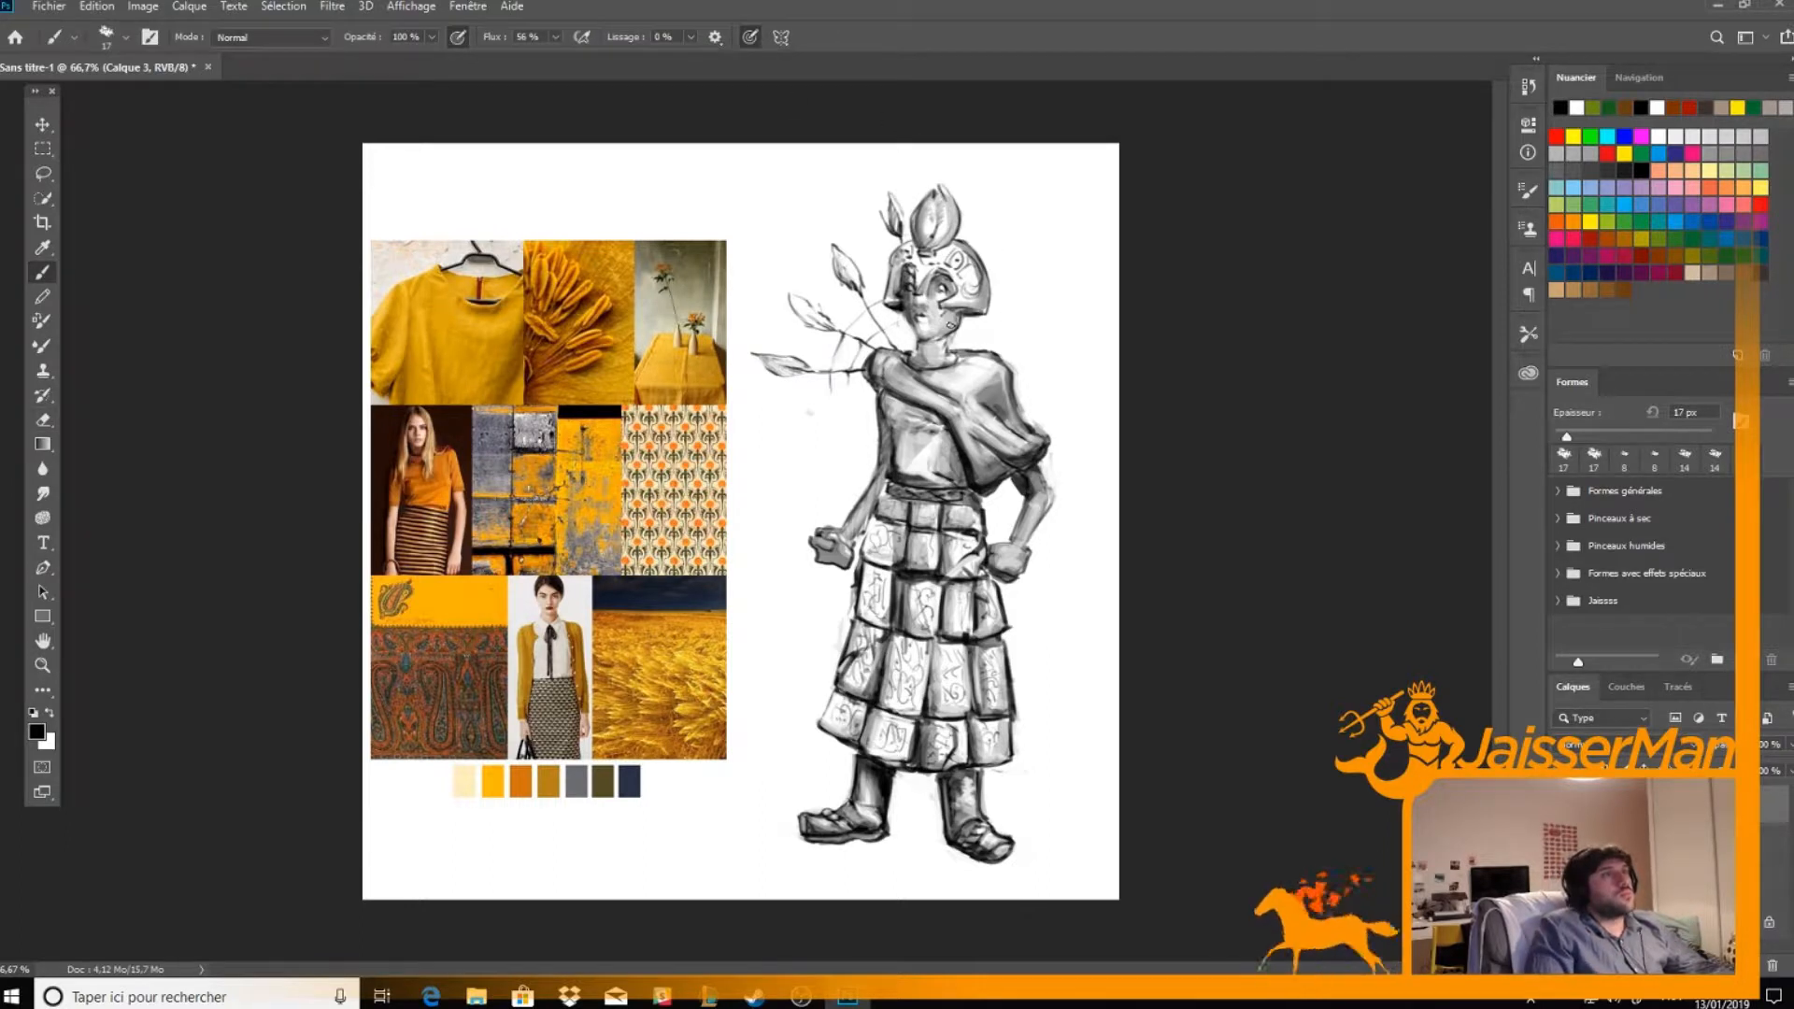
pyautogui.press('e')
pyautogui.press('b')
pyautogui.press('e')
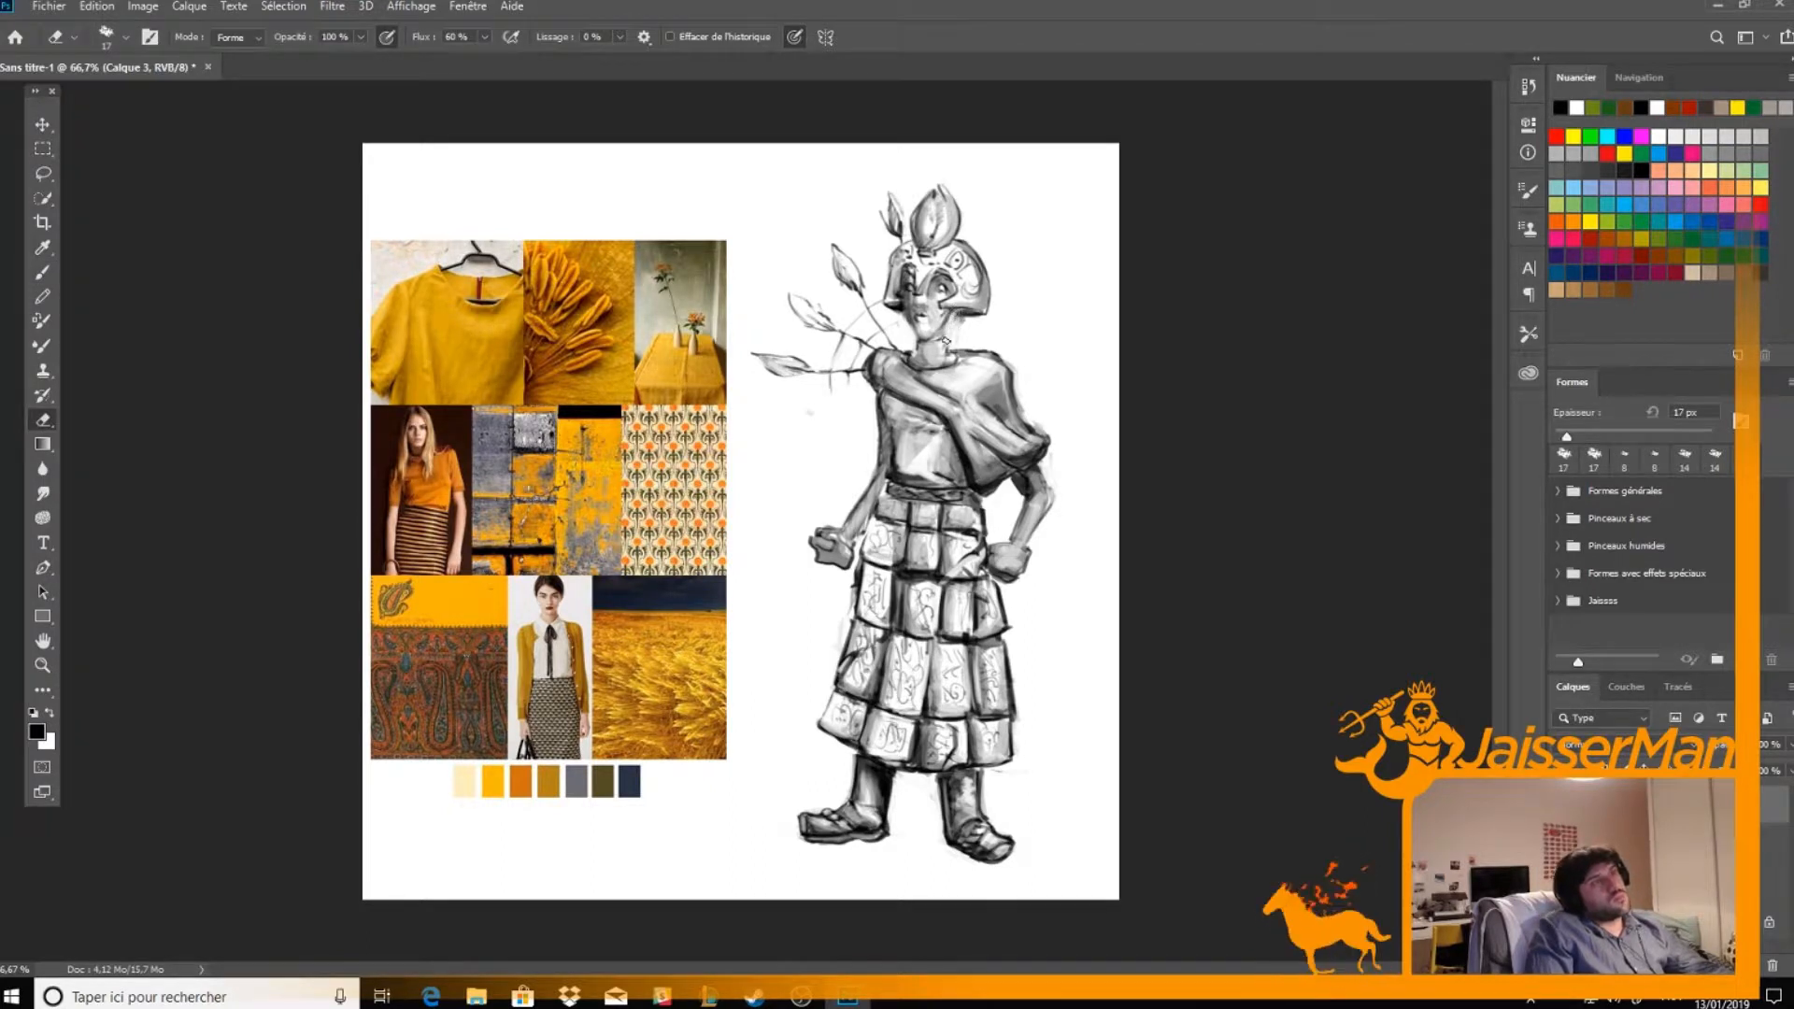
pyautogui.press('b')
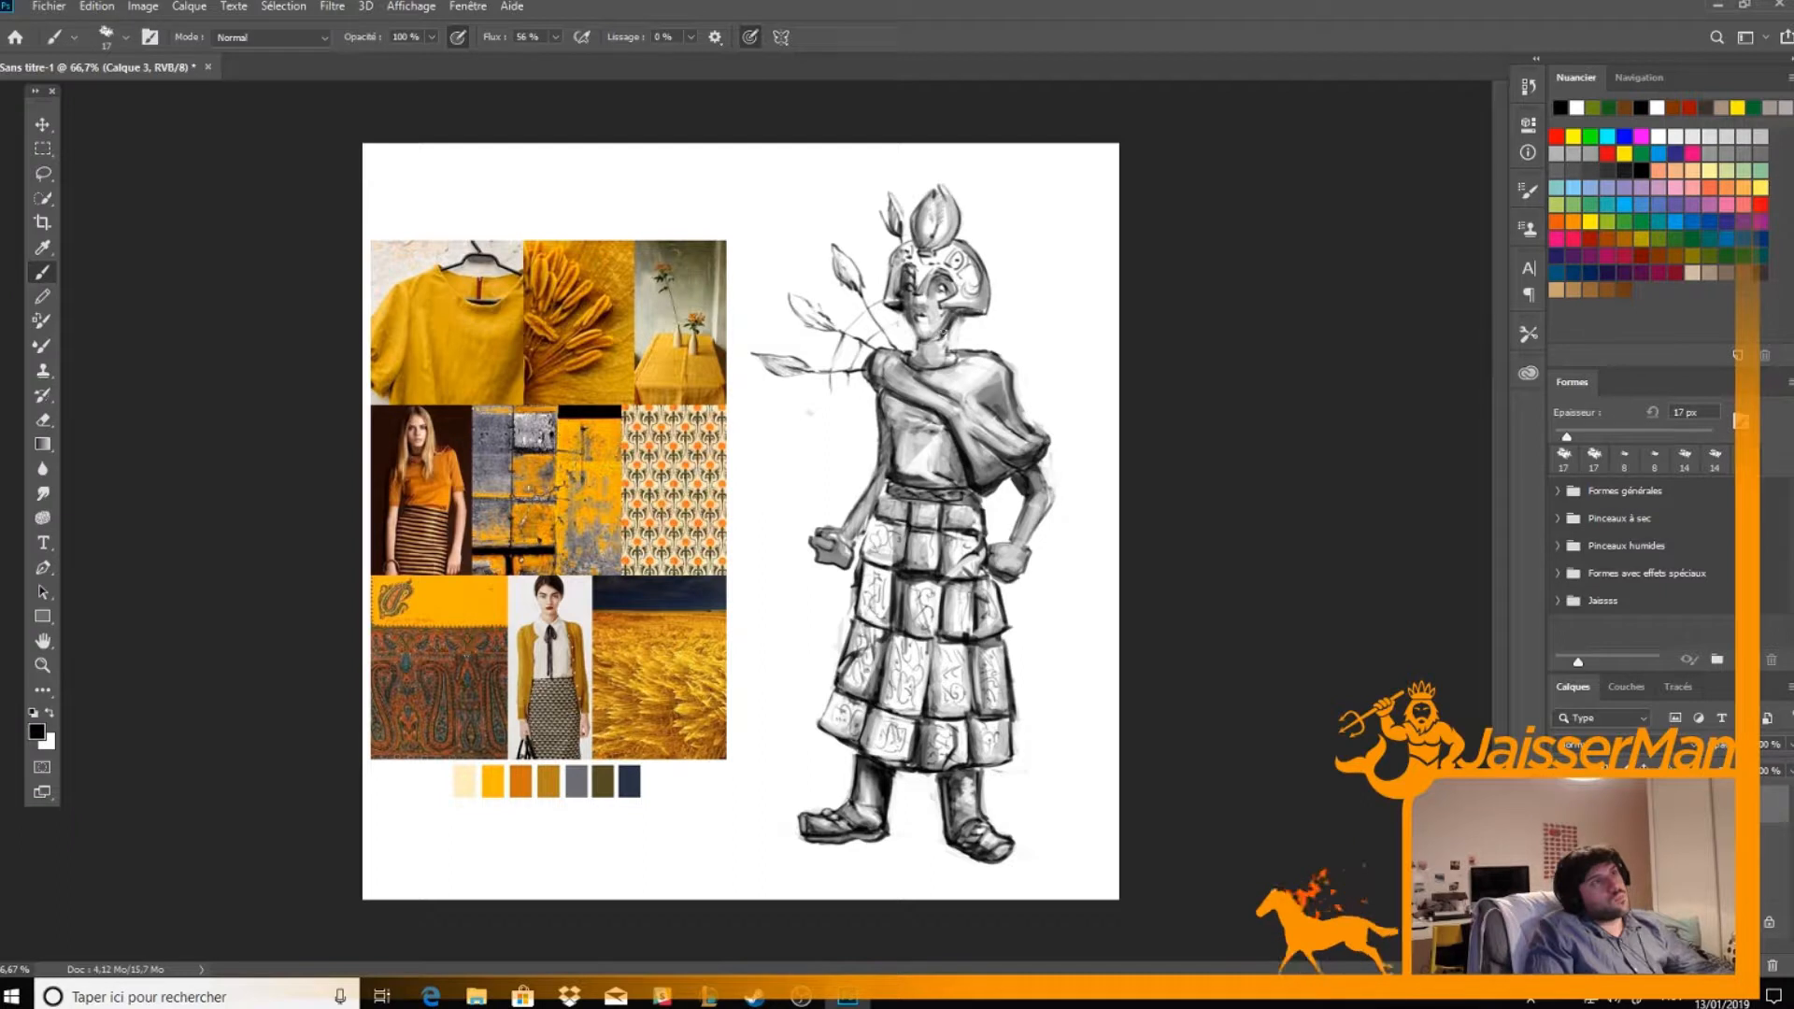
pyautogui.press('e')
pyautogui.press('b')
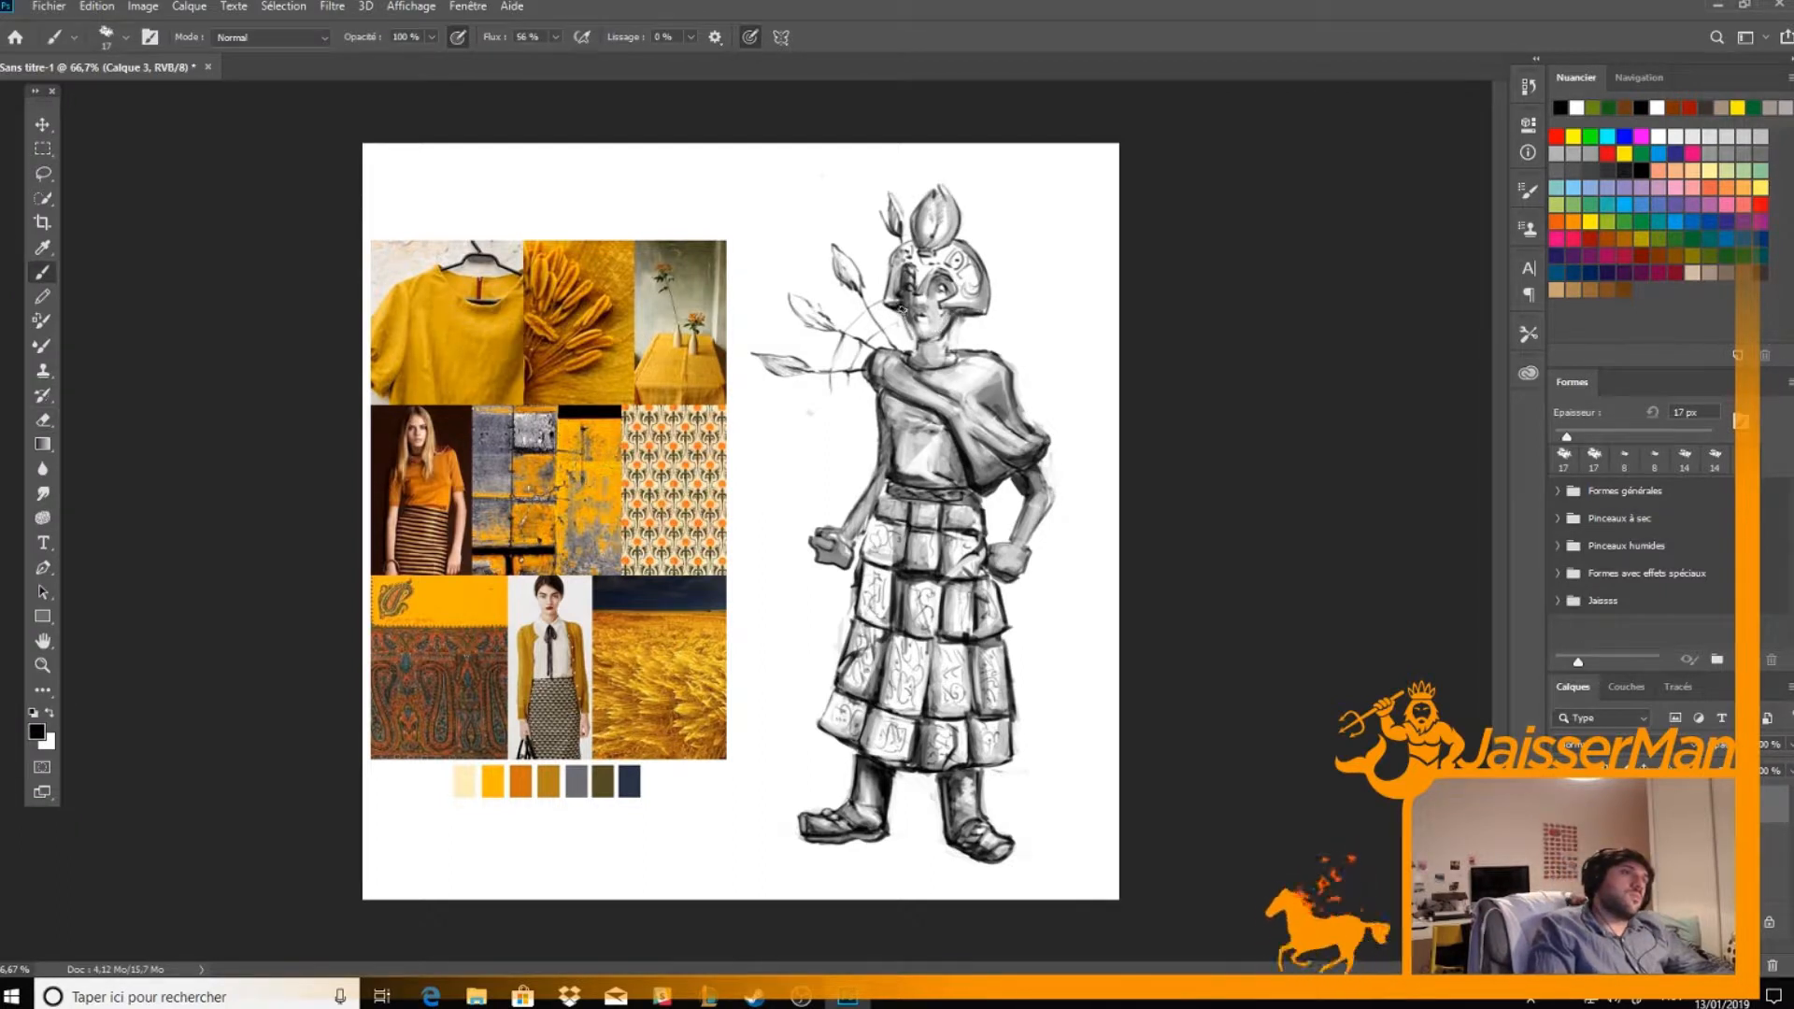
pyautogui.press('e')
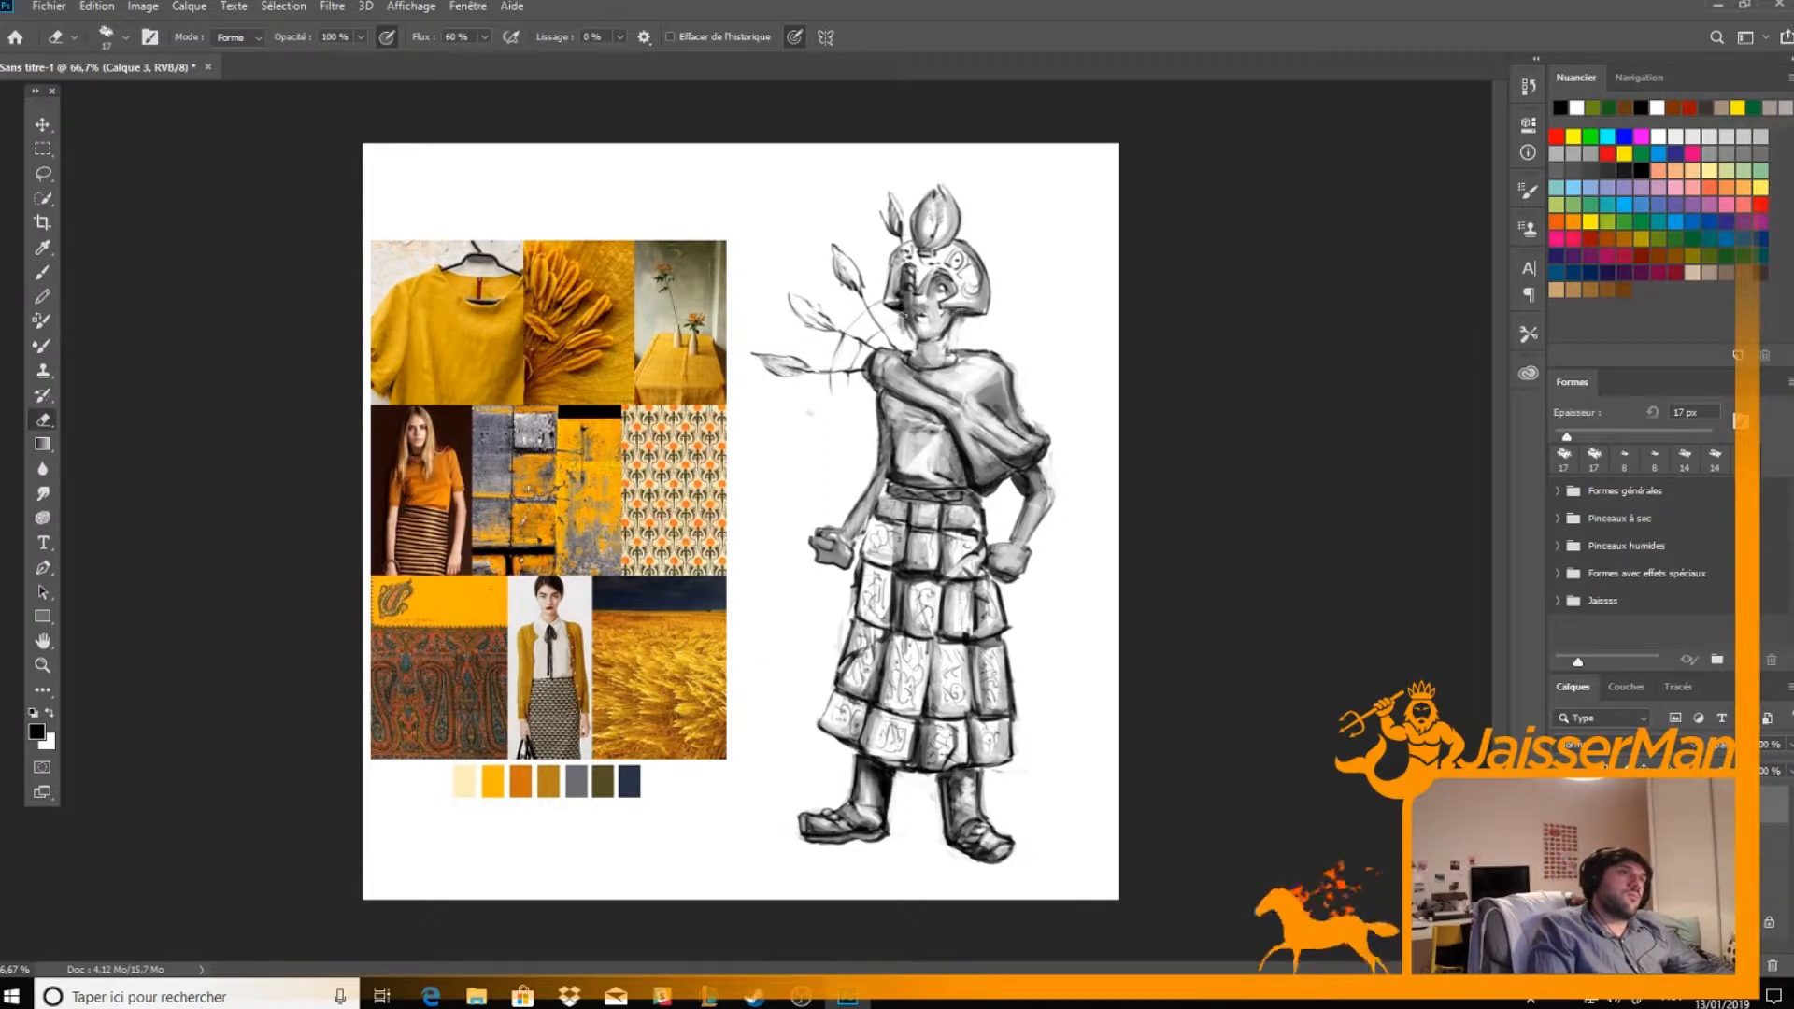
# Draw short strands of hair emerging below the helmet beside the neck and tidy them with the eraser
pyautogui.press('b')
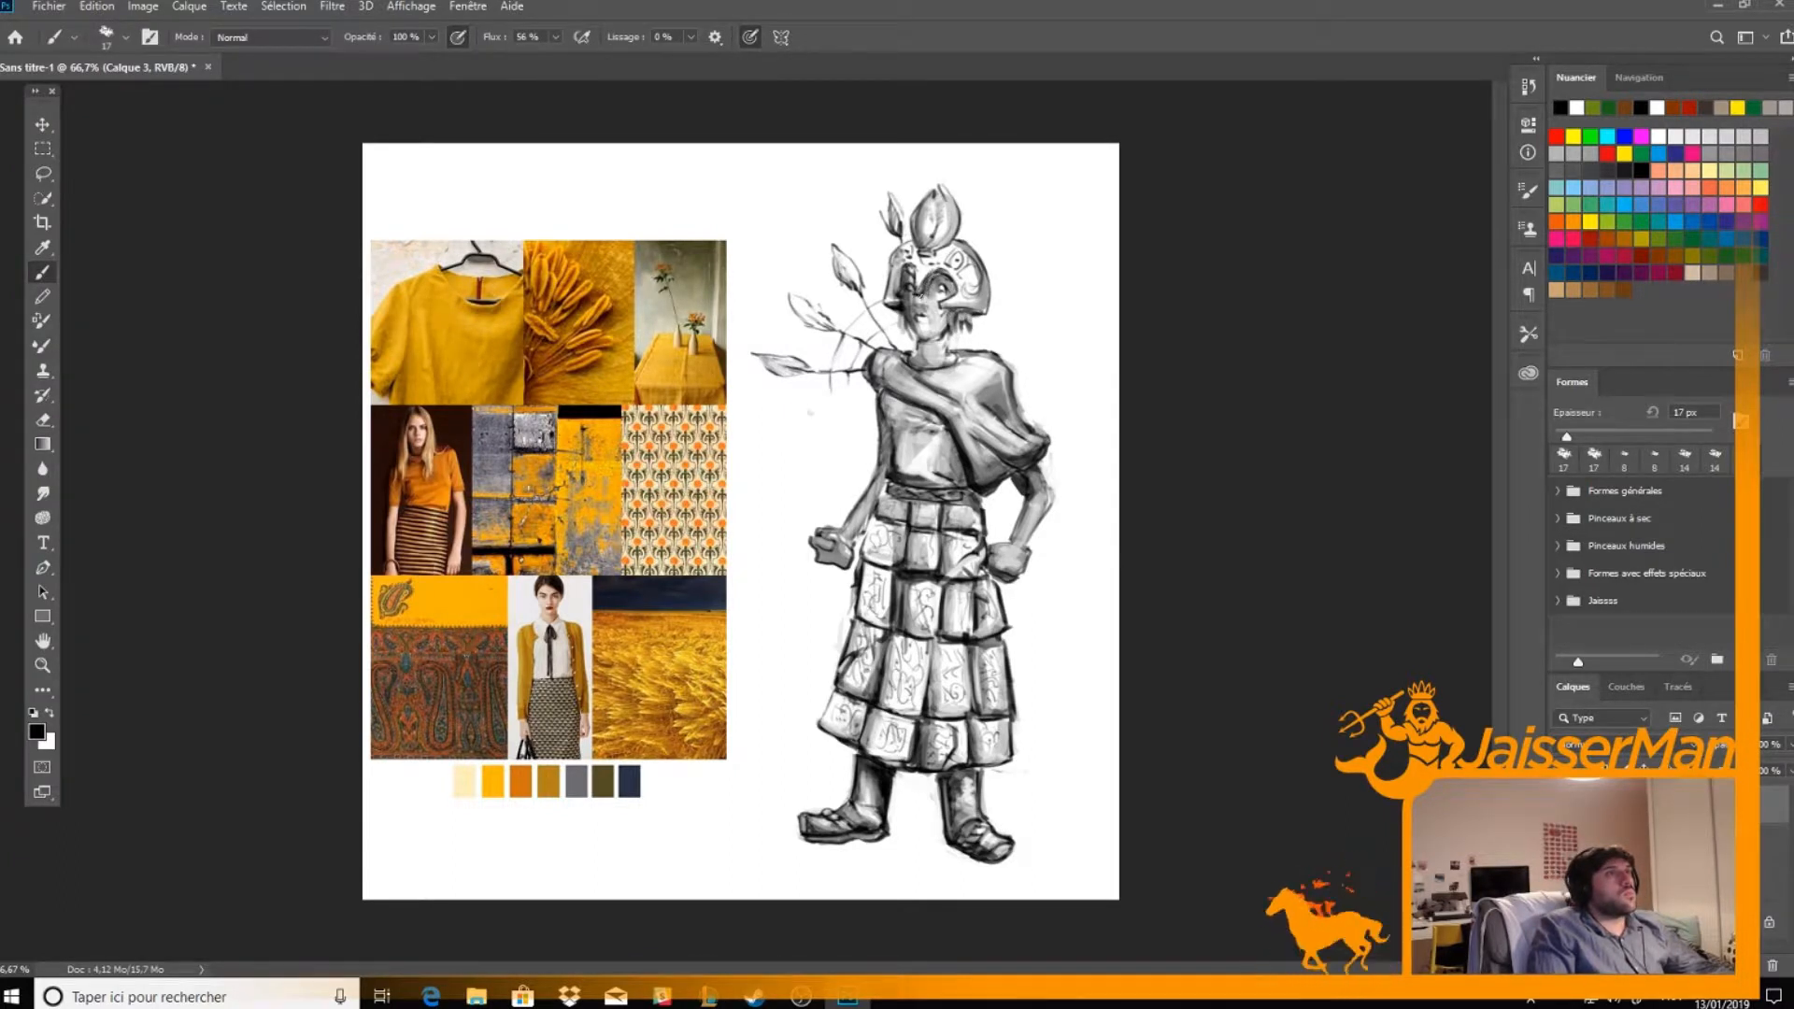
pyautogui.press('e')
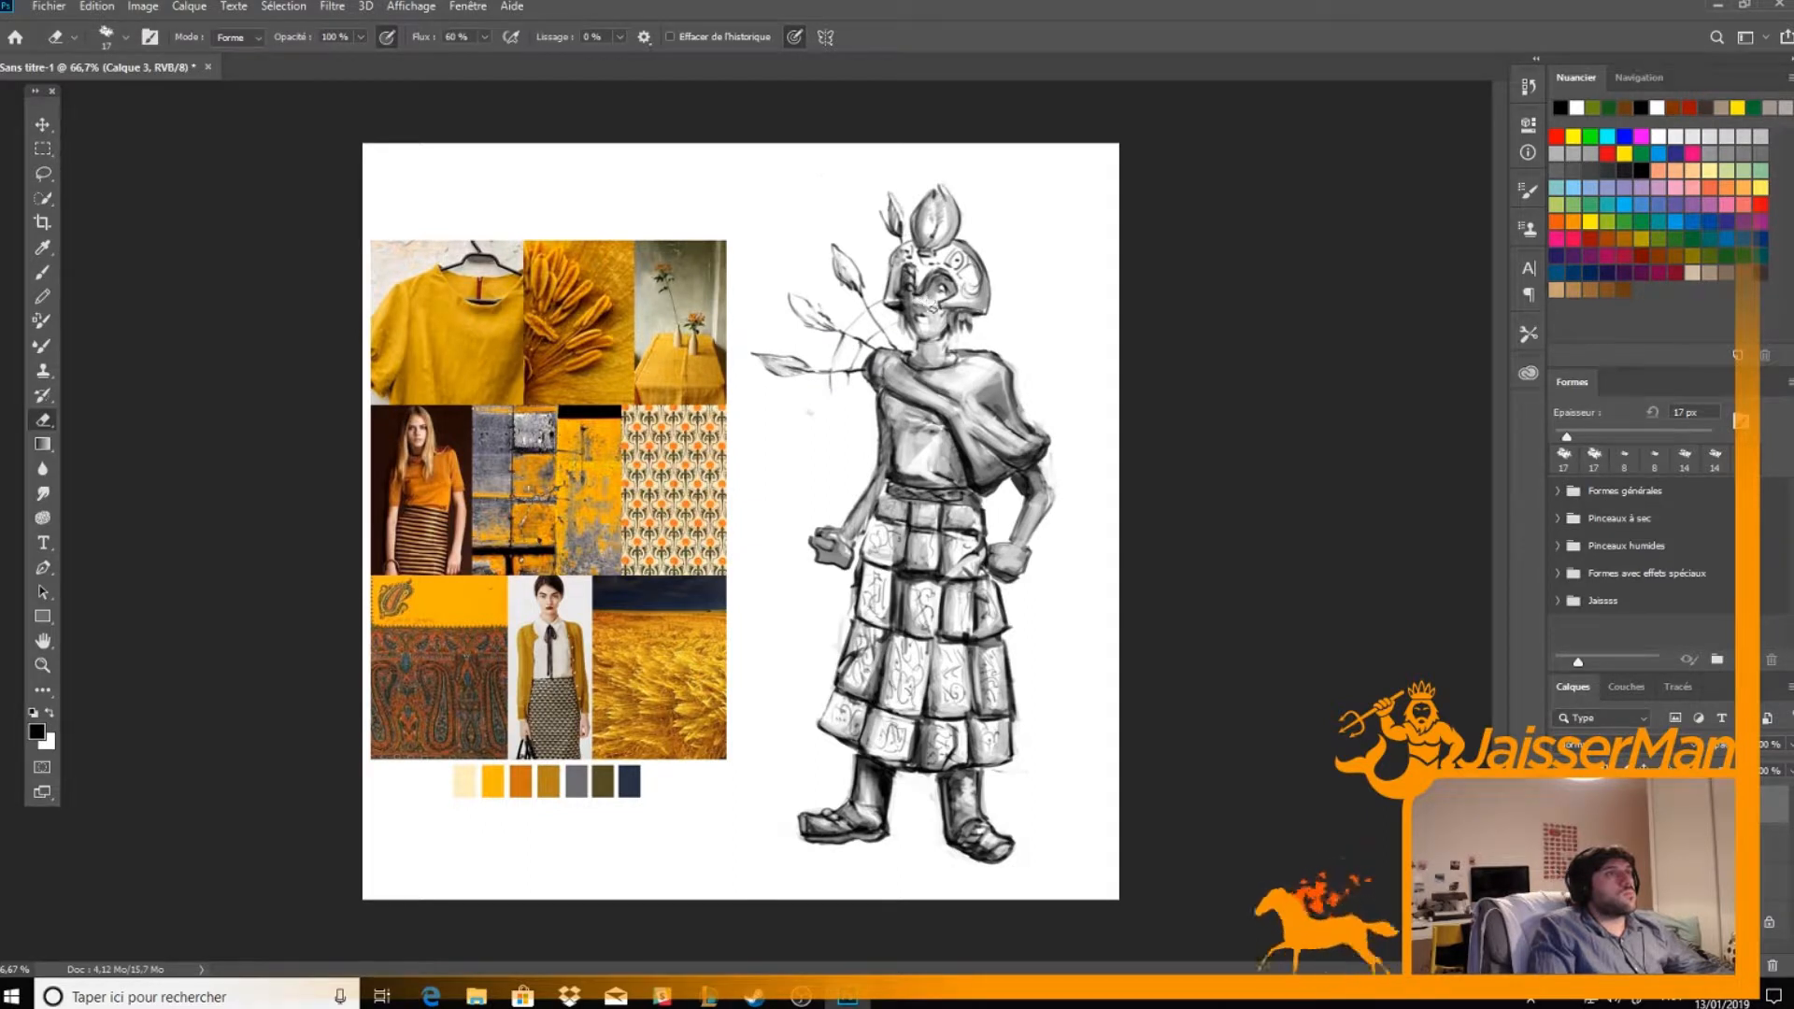
pyautogui.press('b')
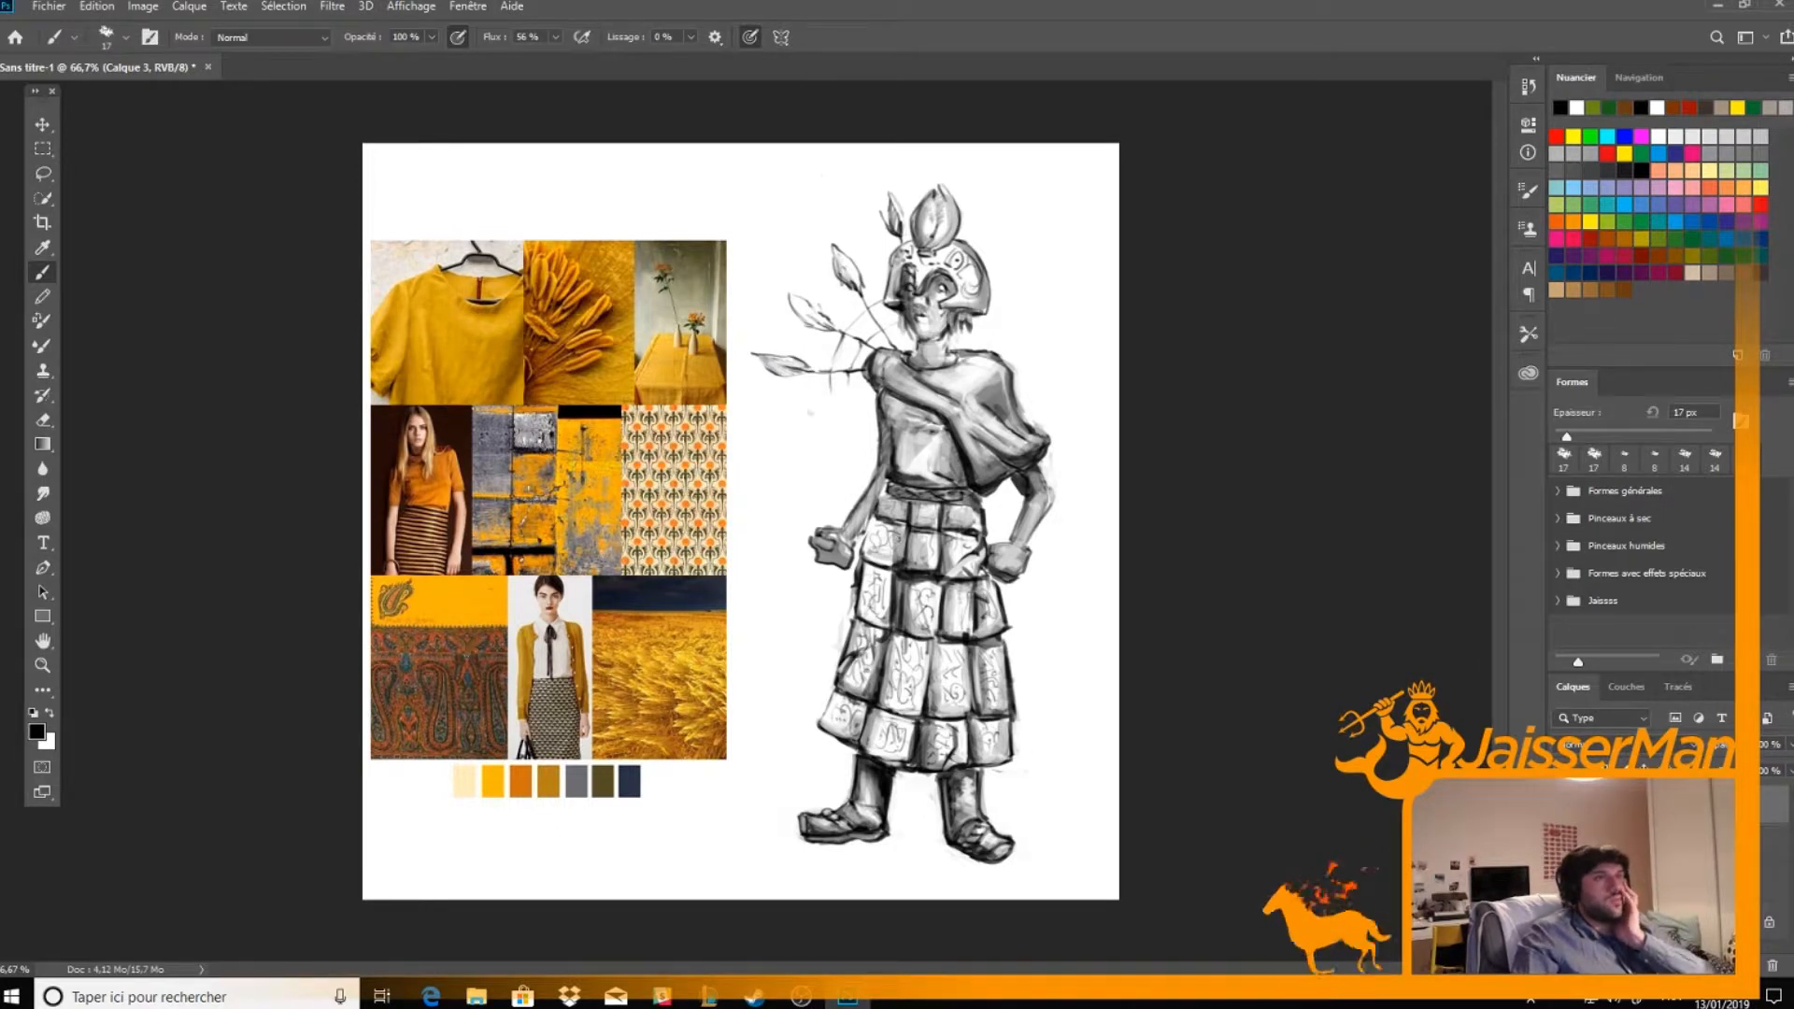
# Set the drawing layer's blend mode to Produit and rename the layer Line
pyautogui.click(1624, 746)
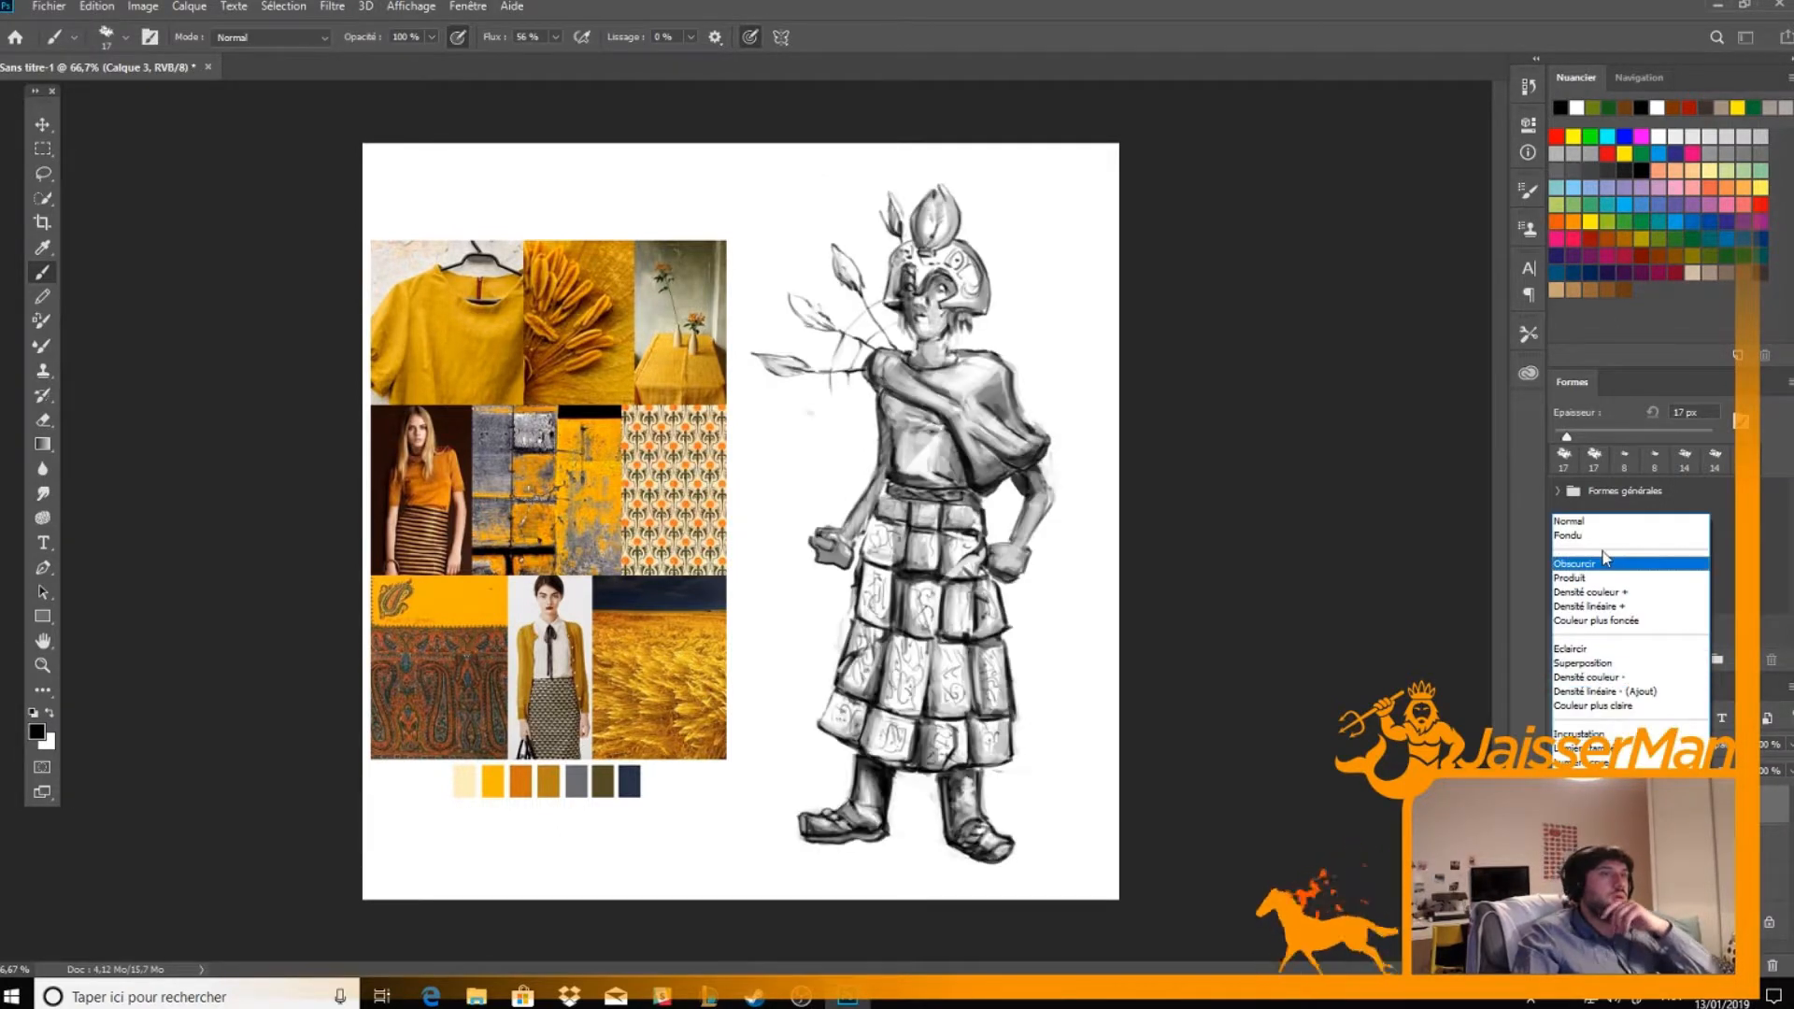
pyautogui.click(1608, 580)
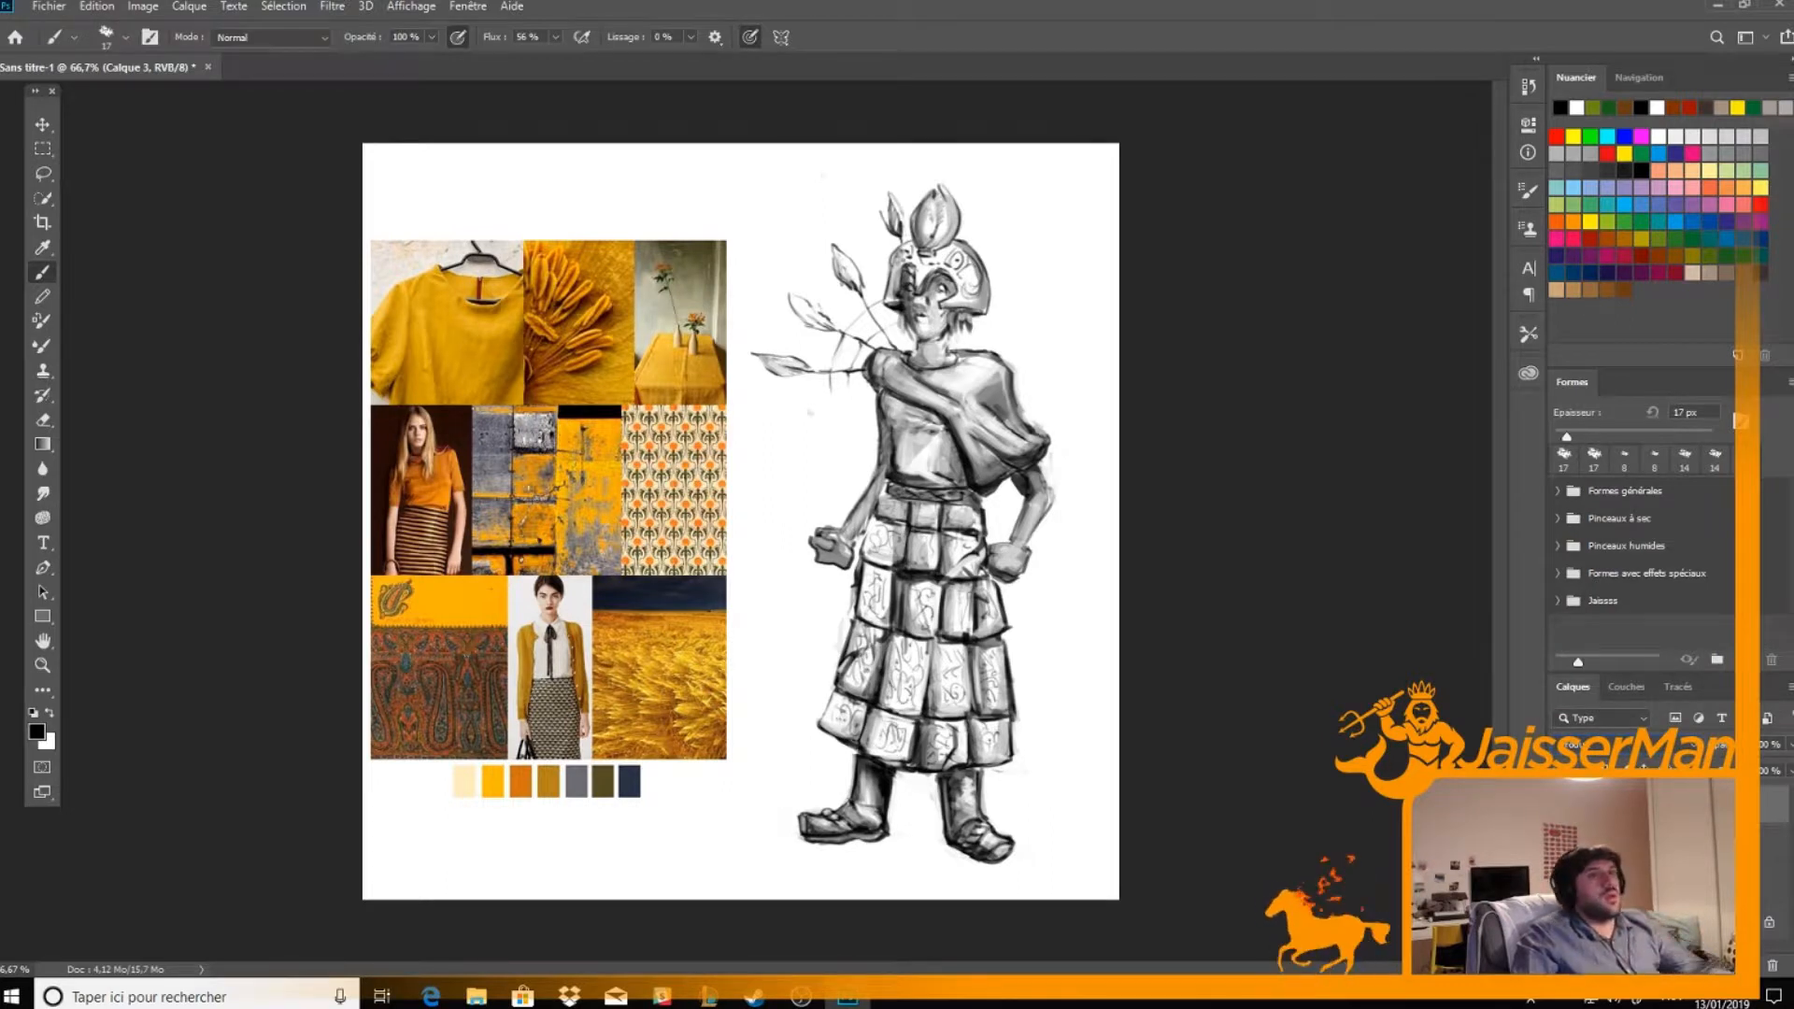
pyautogui.press('Return')
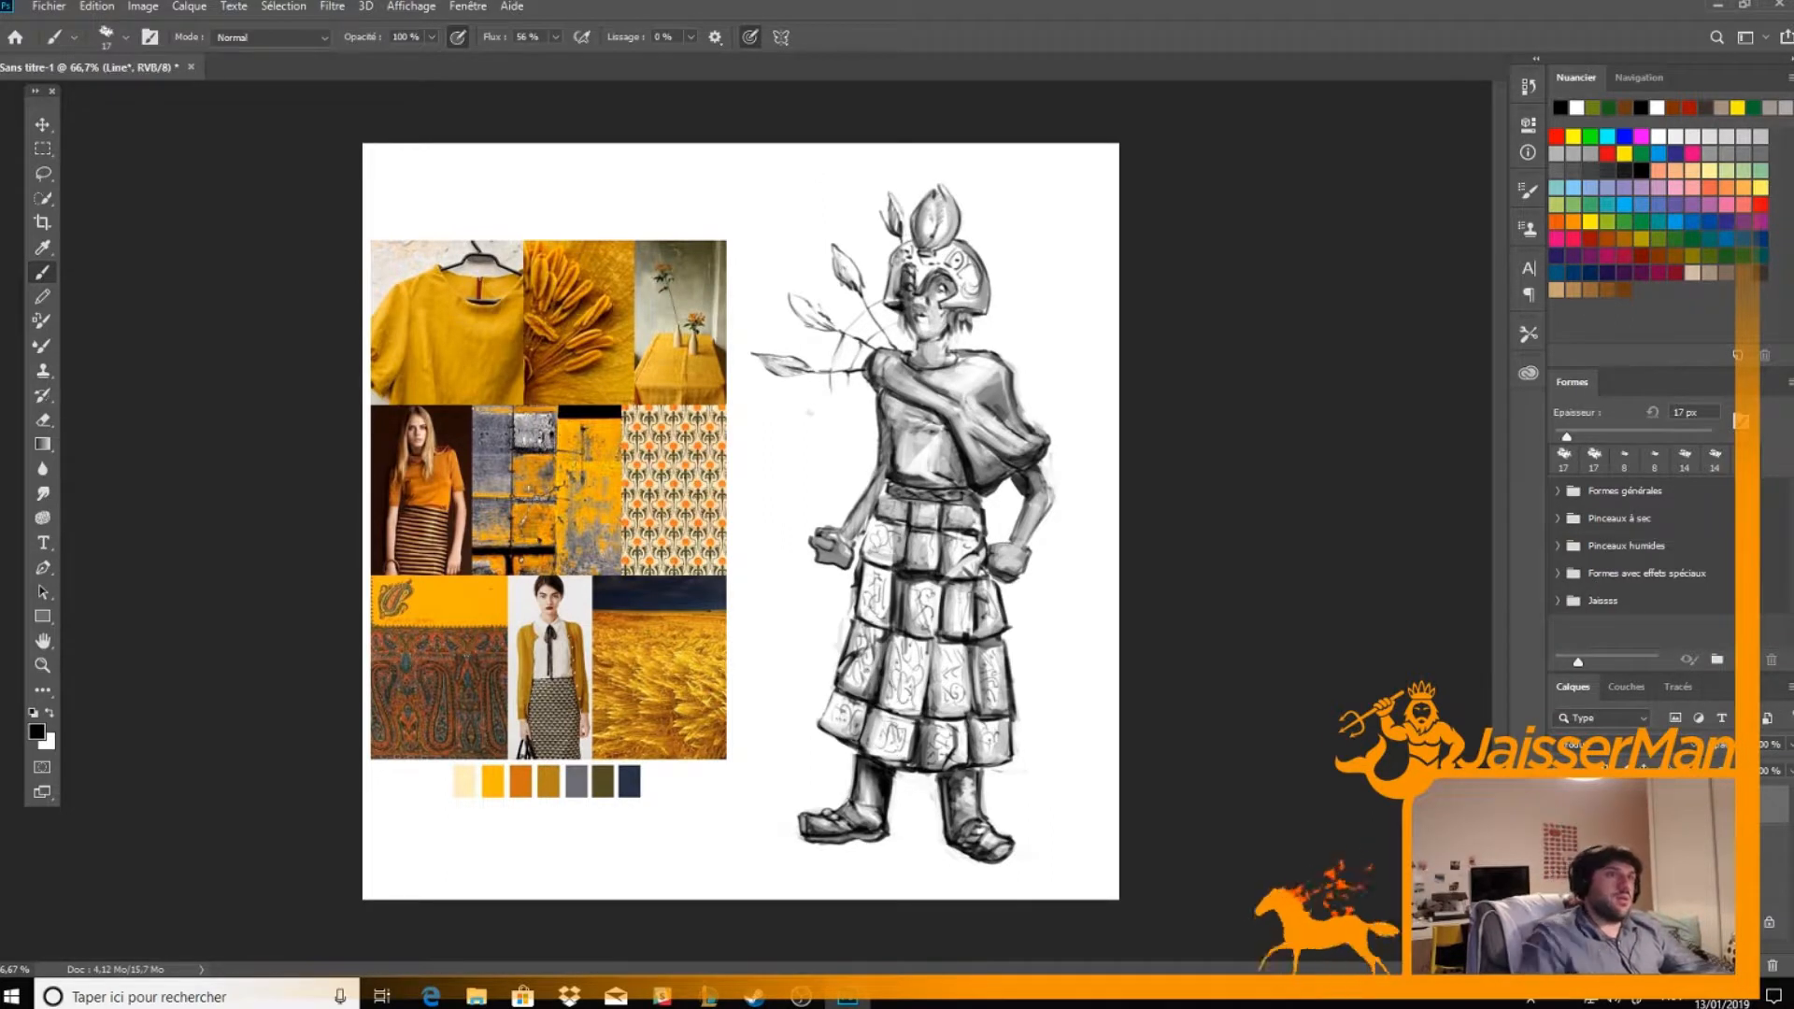
# Add a new layer named Colo and turn off pen pressure for size for painting flat colour
pyautogui.click(1745, 965)
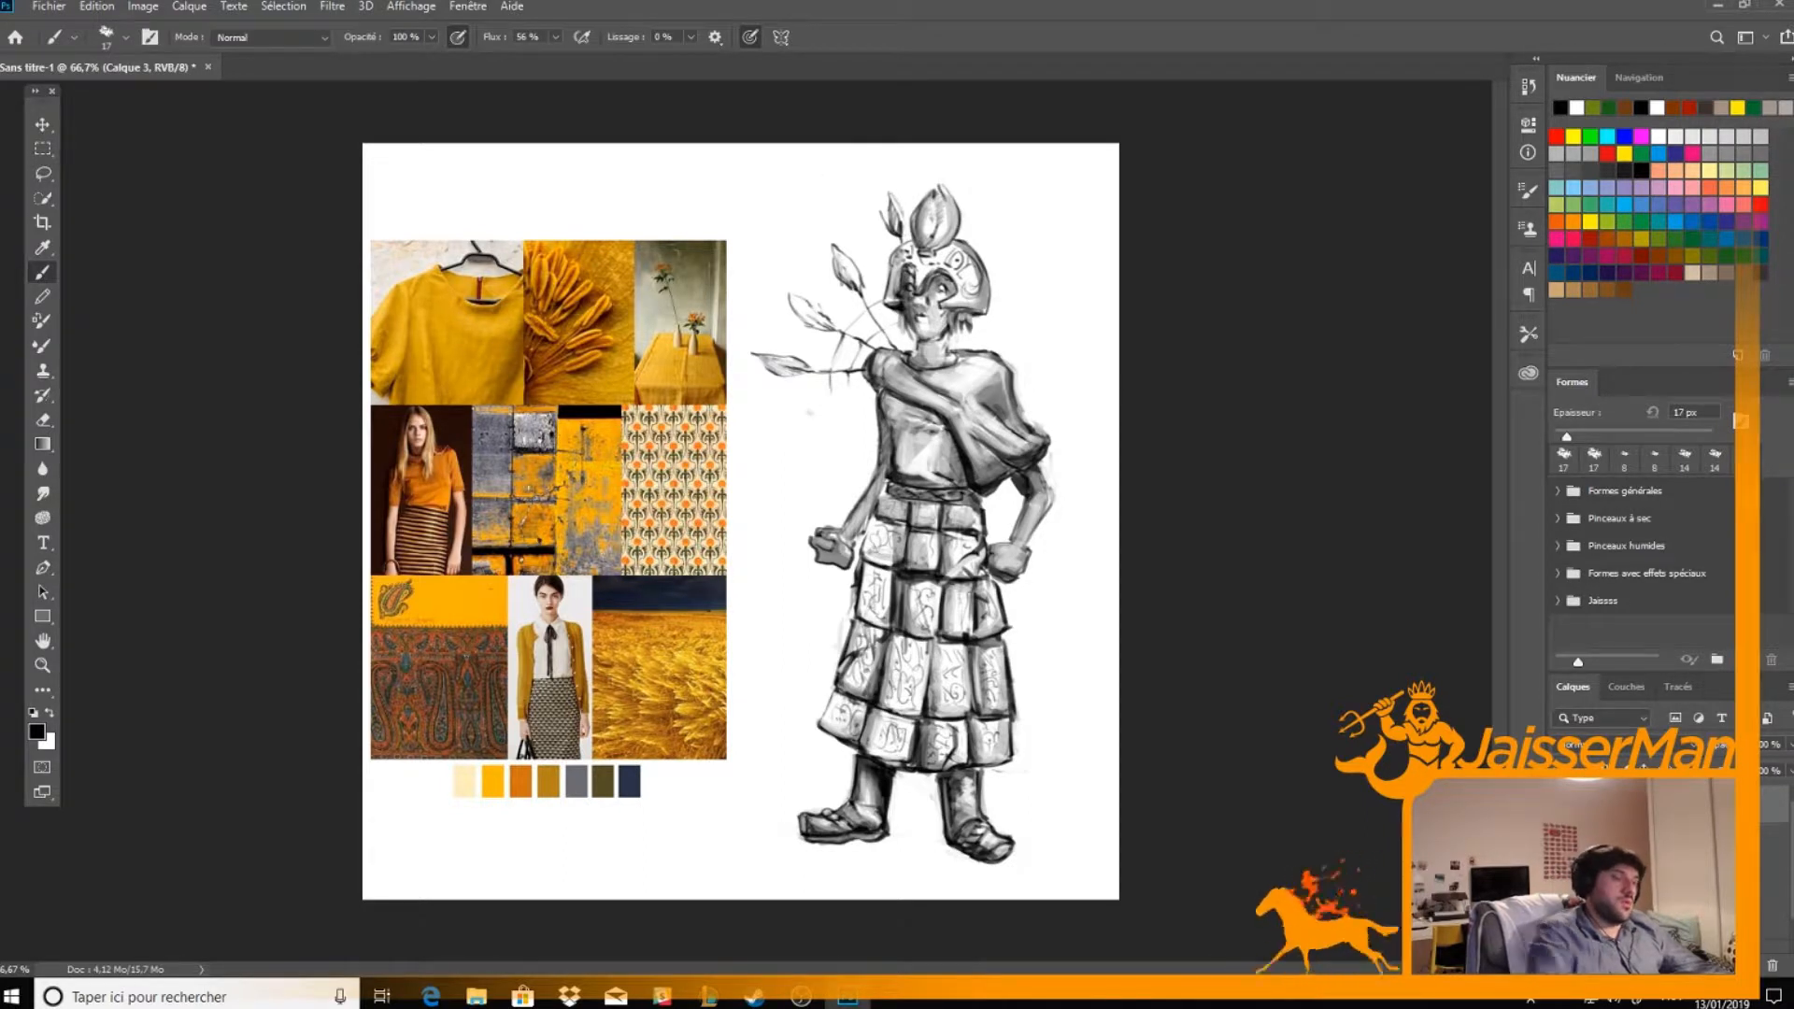
pyautogui.press('Return')
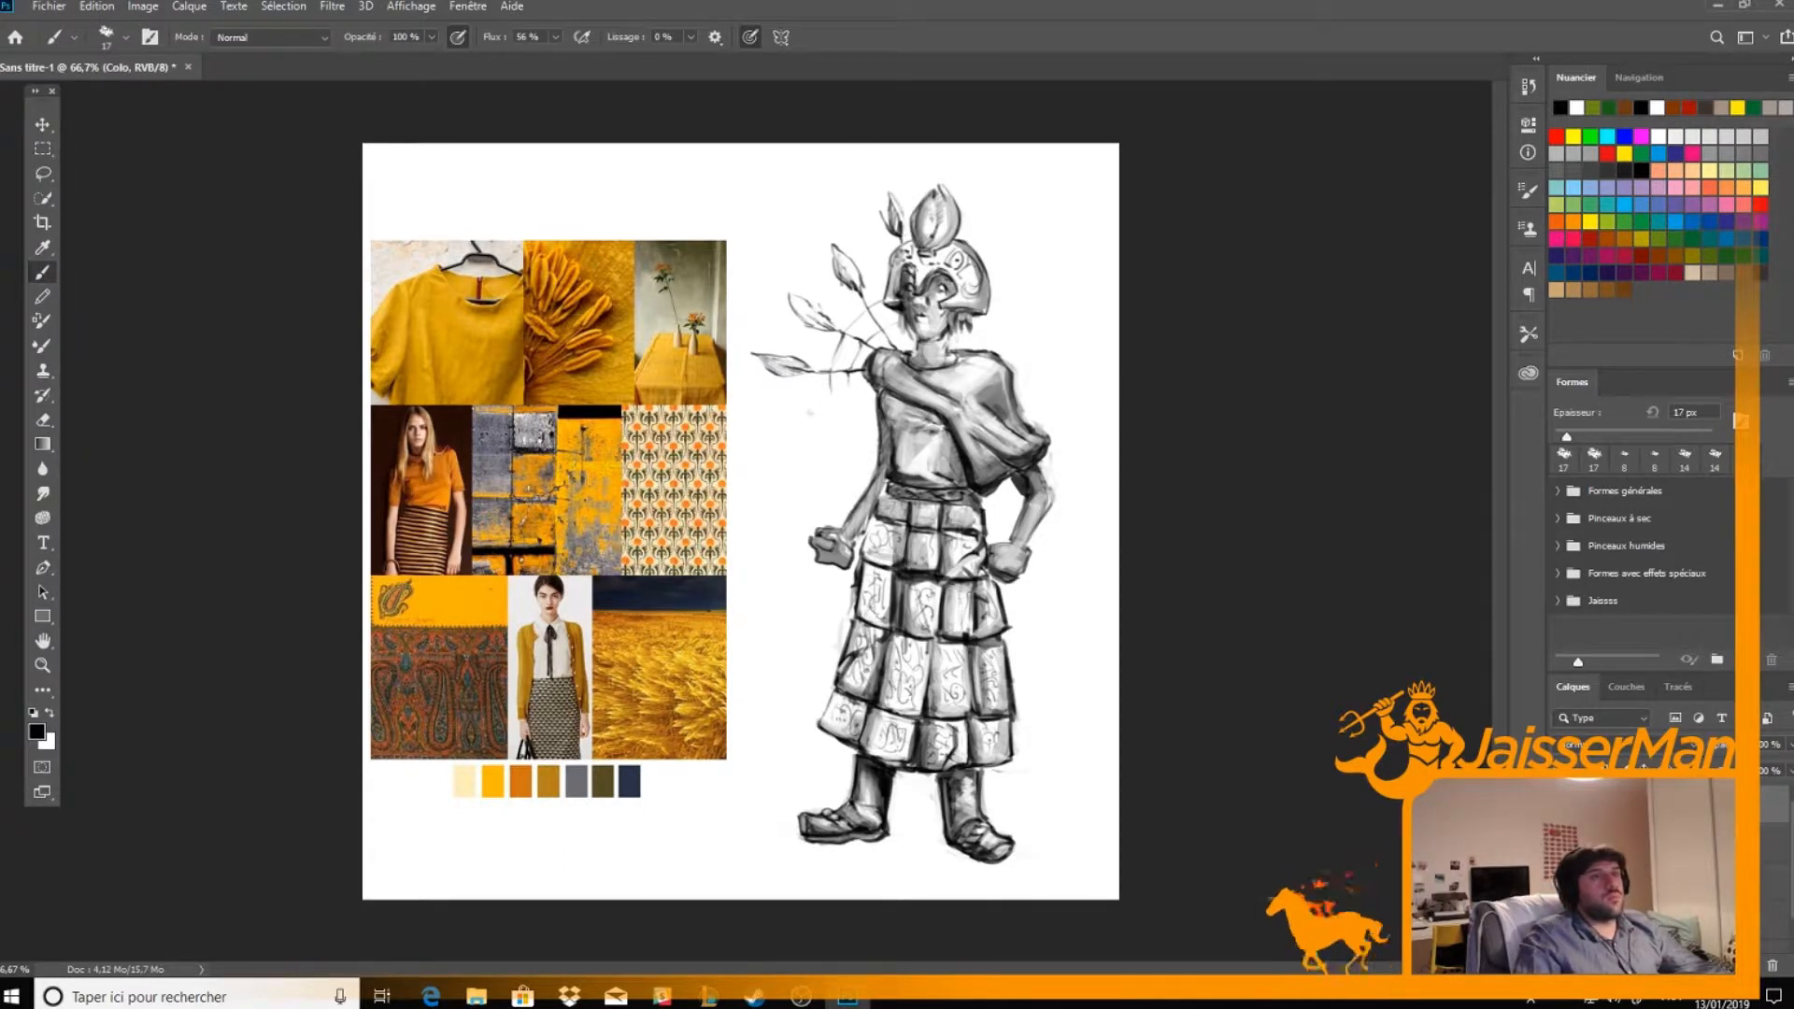
pyautogui.press('e')
pyautogui.click(796, 38)
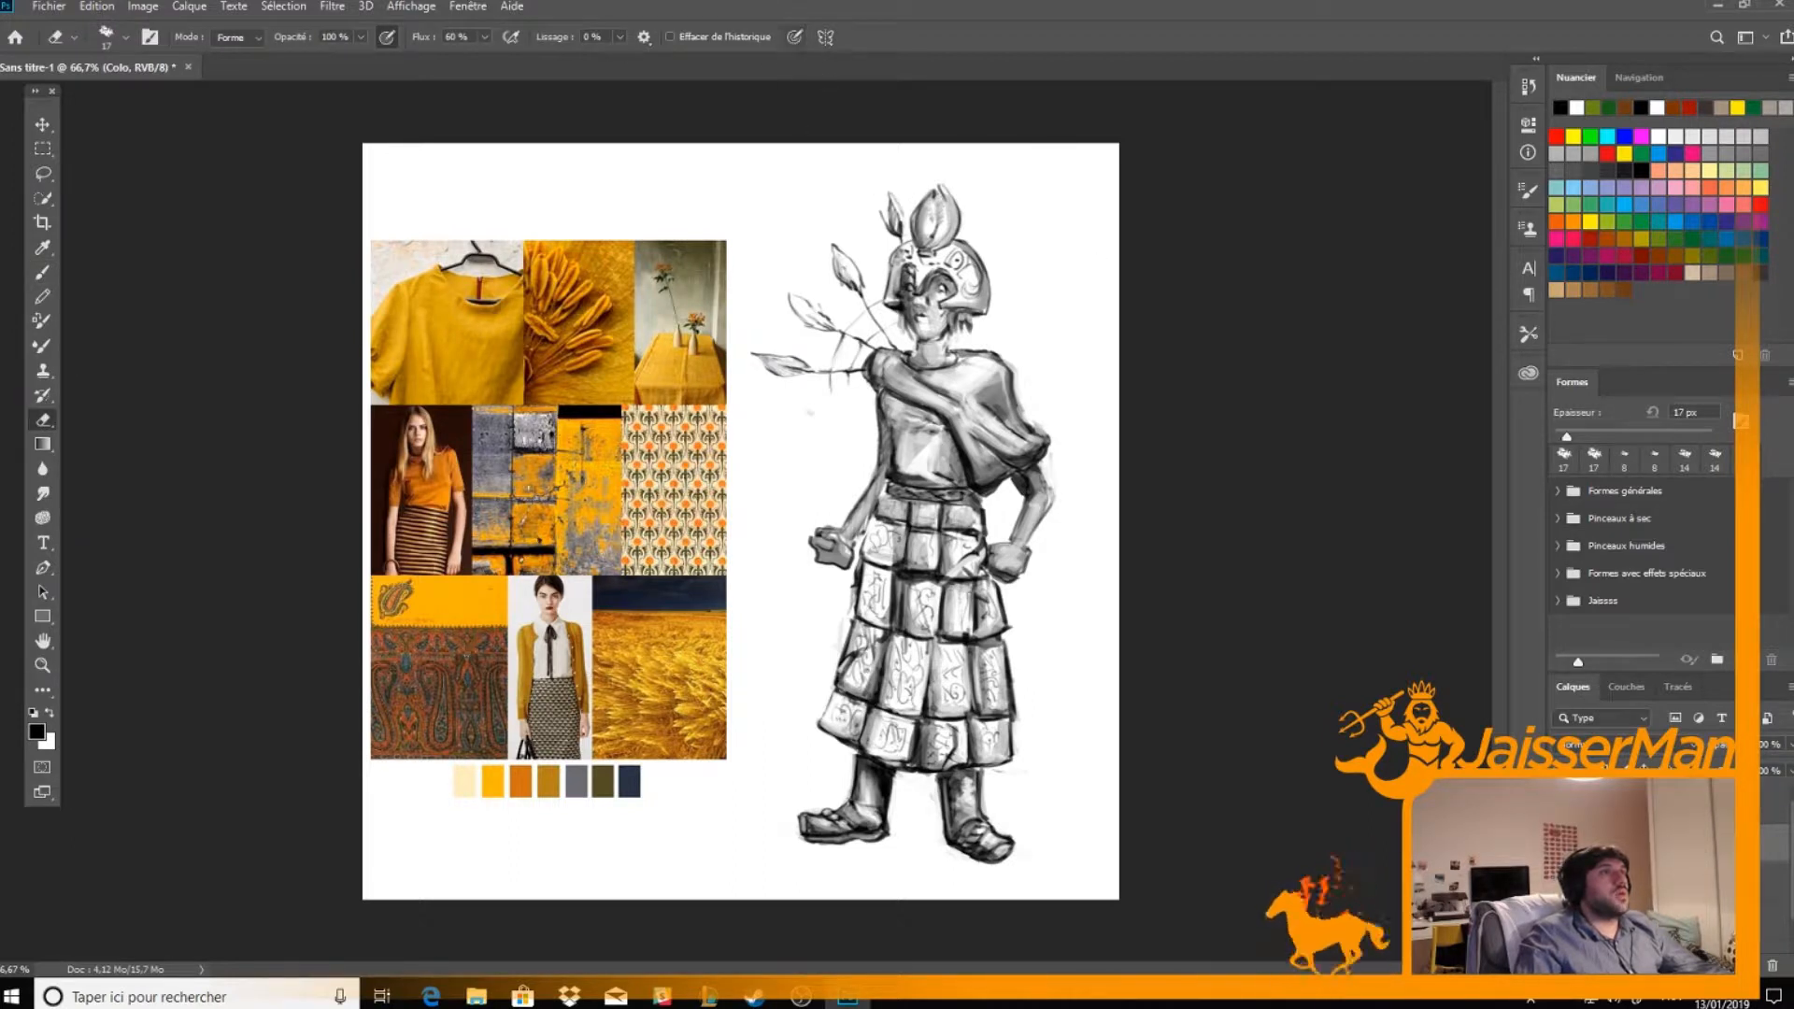
pyautogui.press('b')
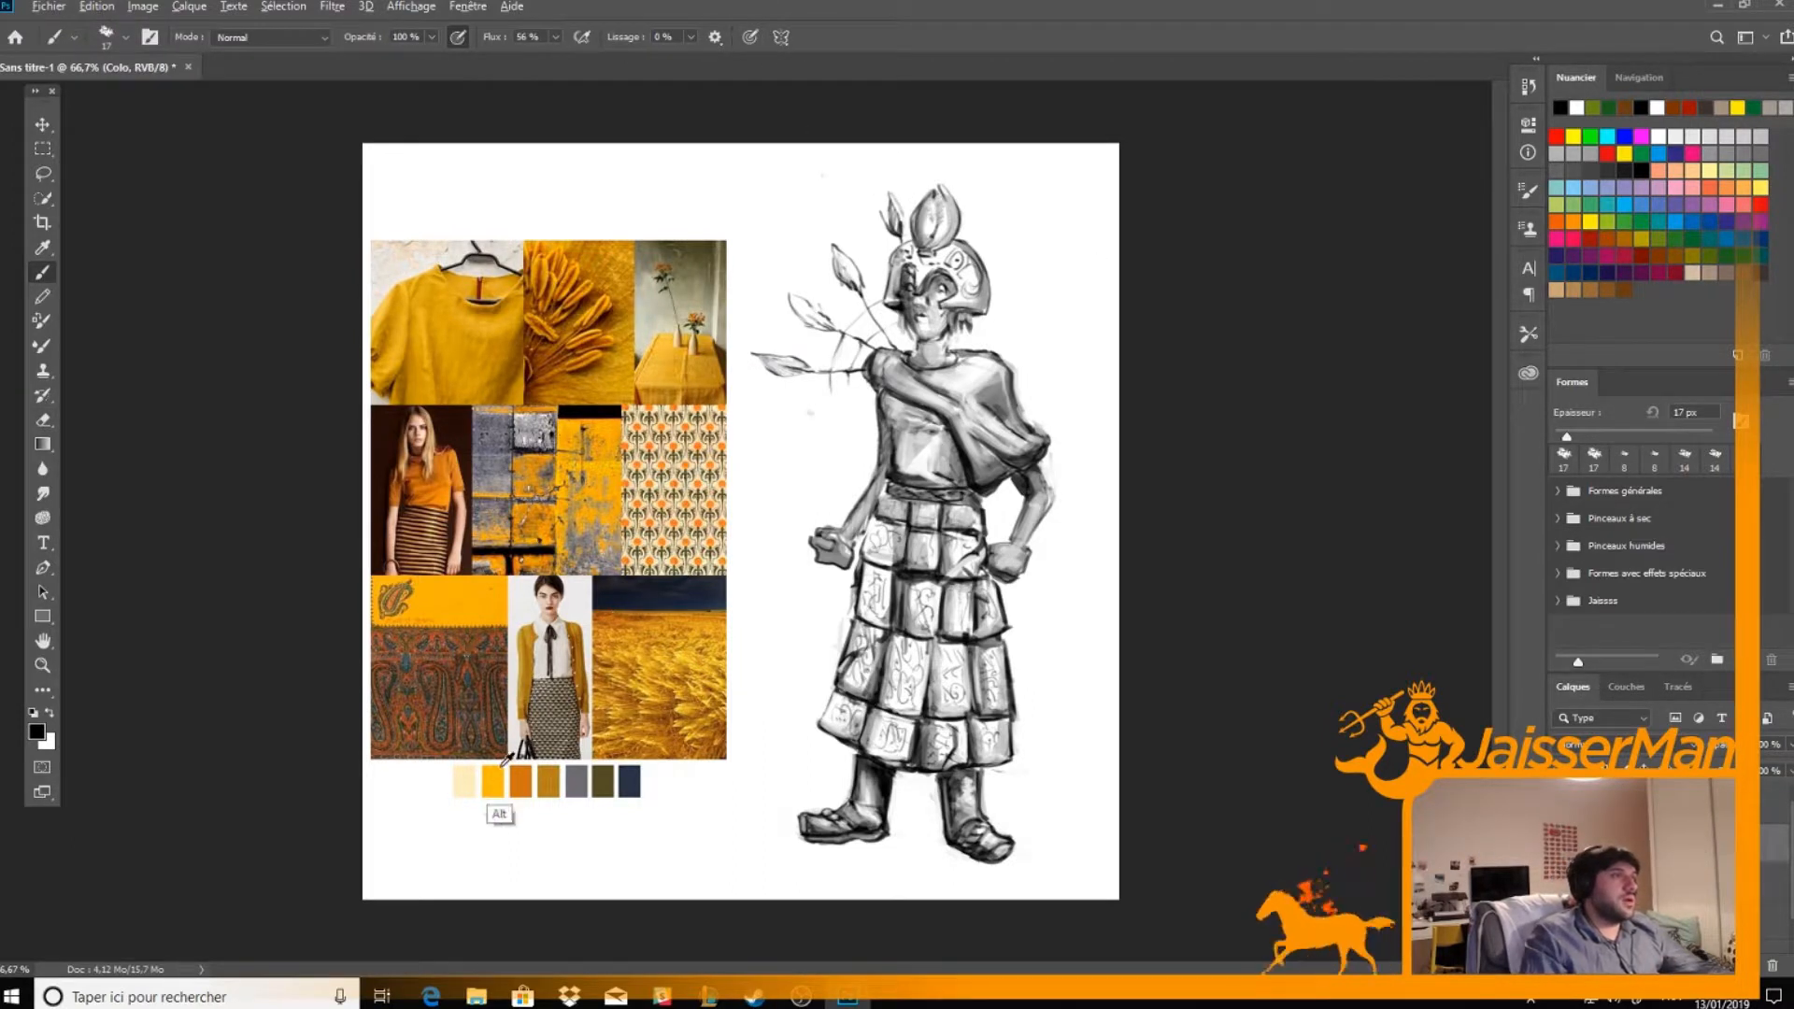
# Paint the tunic with the orange swatch and the draped shawl with the pale cream swatch sampled below the mood board
pyautogui.keyDown('alt'); pyautogui.click(499, 777); pyautogui.keyUp('alt')
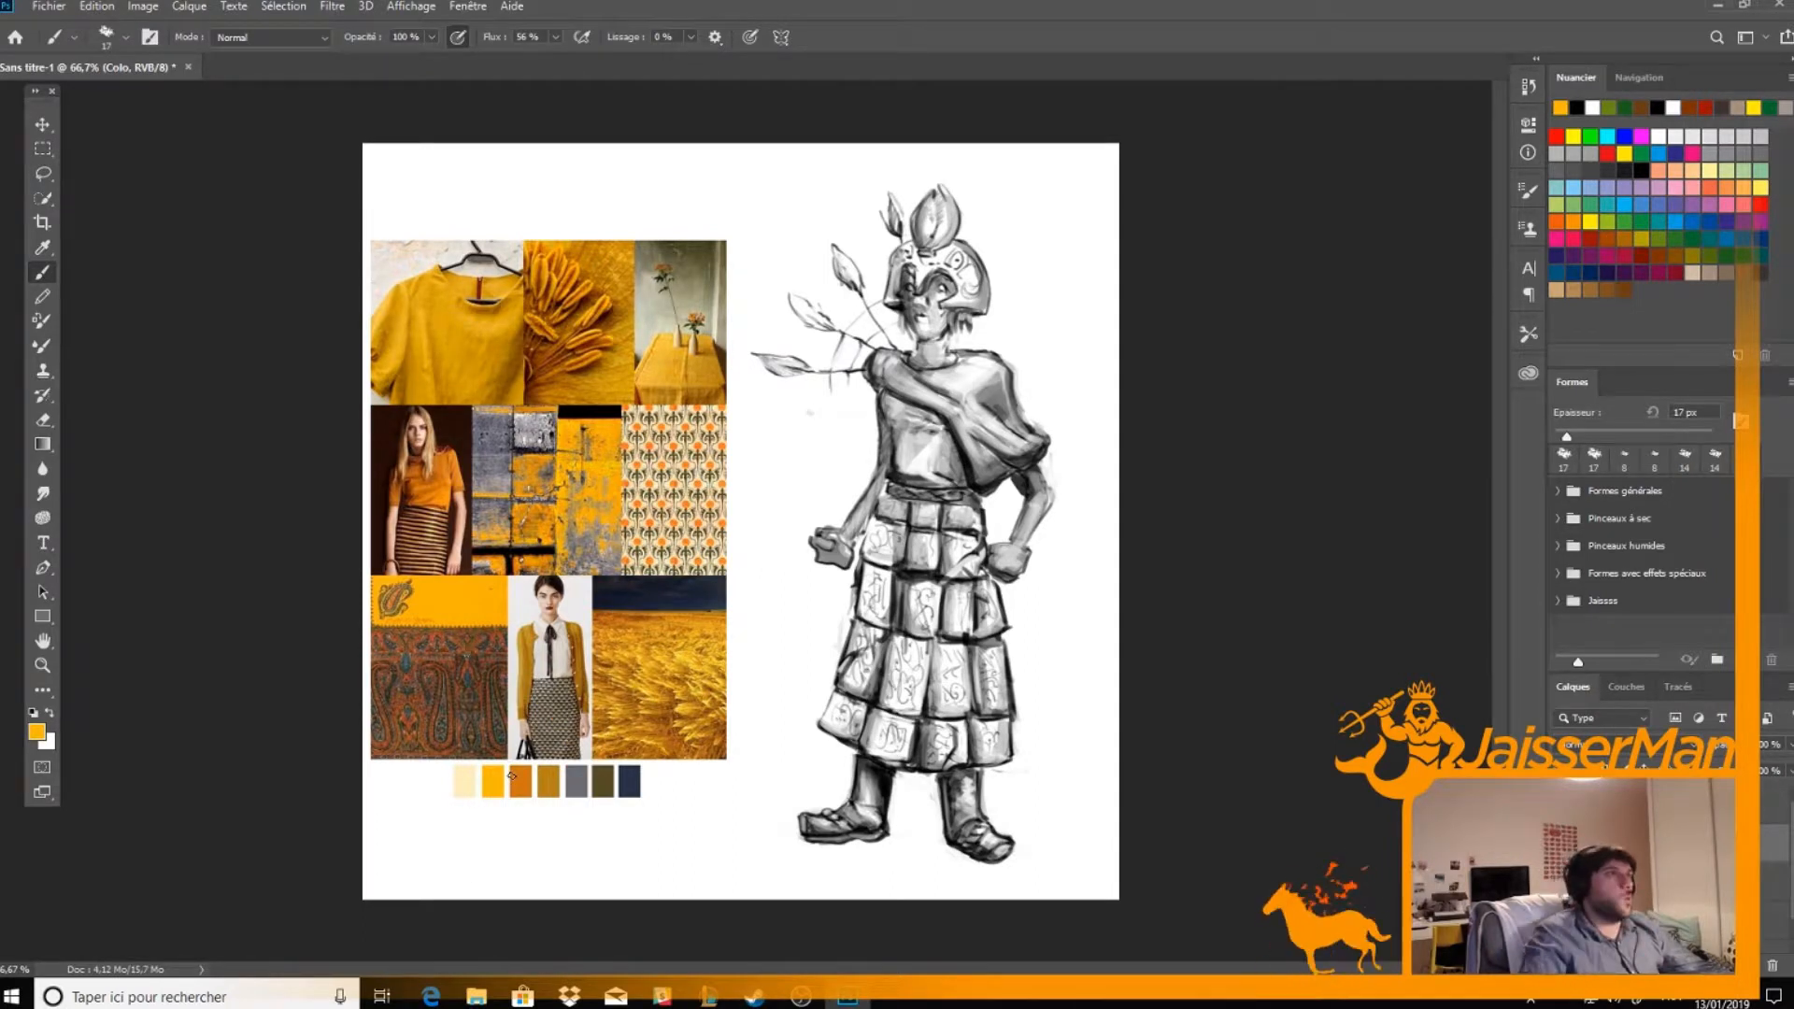
pyautogui.press('x')
pyautogui.keyDown('alt'); pyautogui.click(520, 781); pyautogui.keyUp('alt')
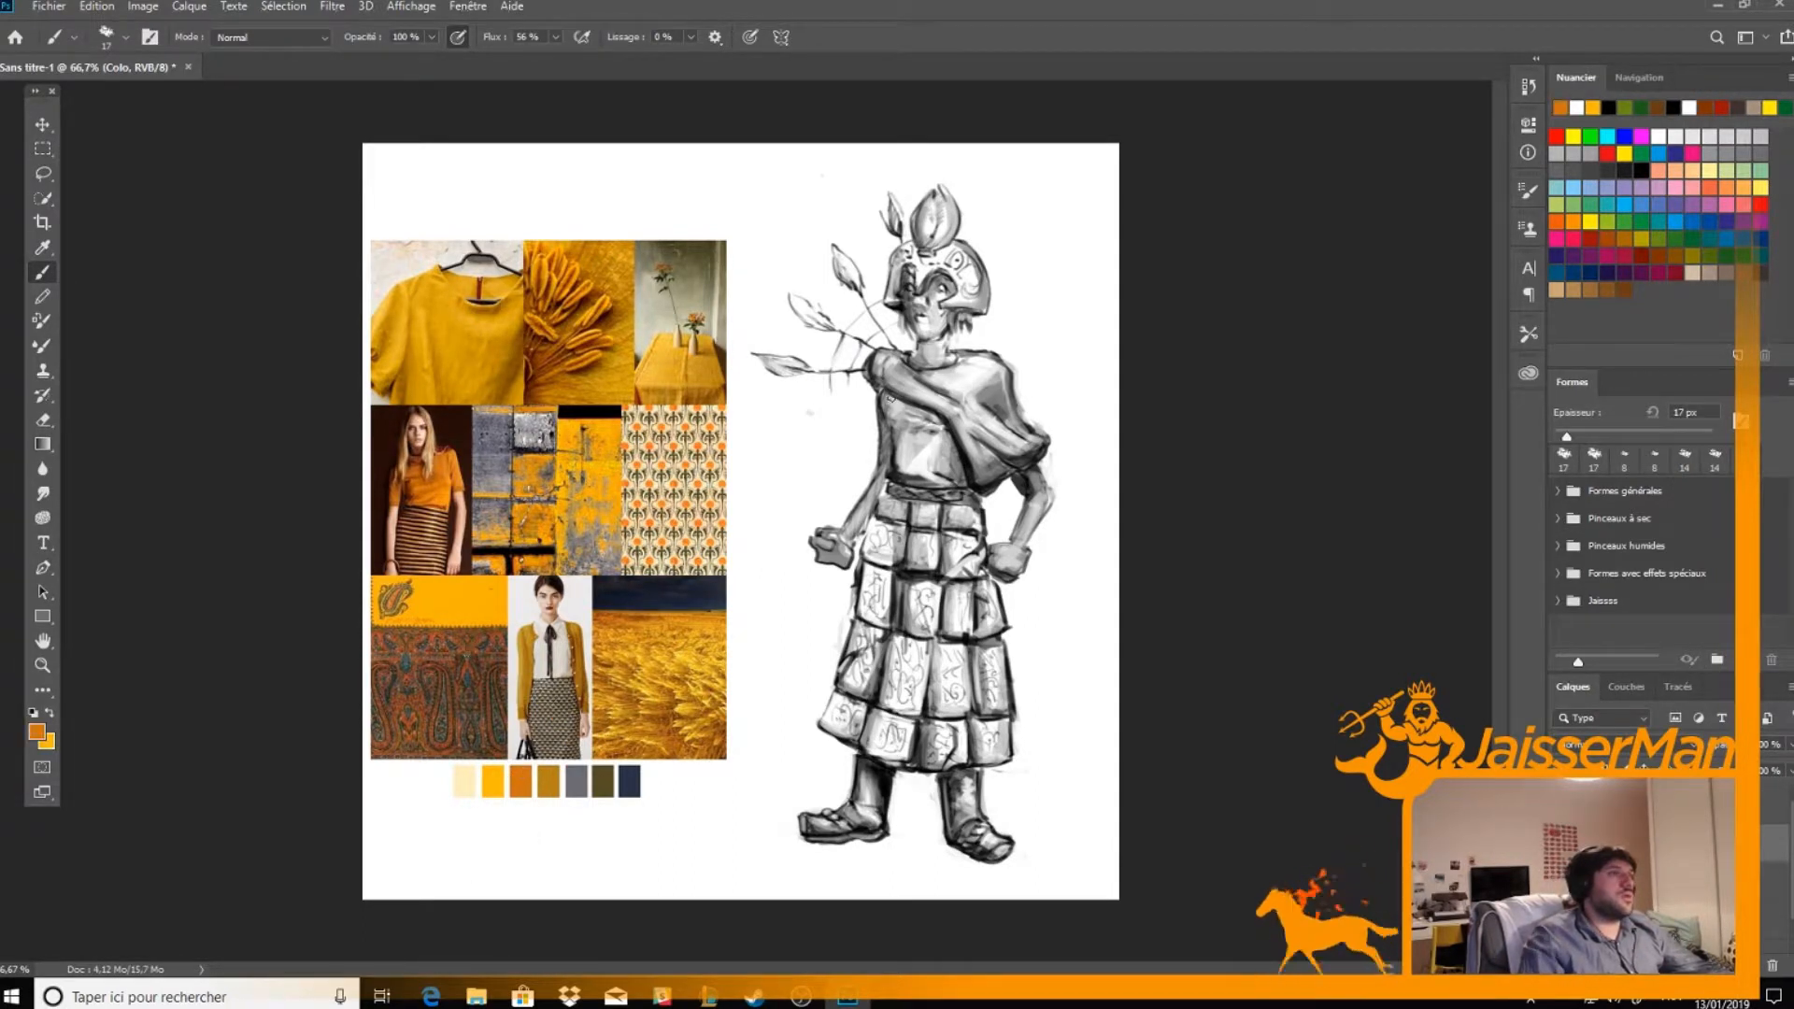
pyautogui.moveTo(900, 471)
pyautogui.mouseDown()
pyautogui.moveTo(888, 402)
pyautogui.moveTo(920, 479)
pyautogui.moveTo(934, 417)
pyautogui.moveTo(930, 474)
pyautogui.moveTo(948, 464)
pyautogui.mouseUp()
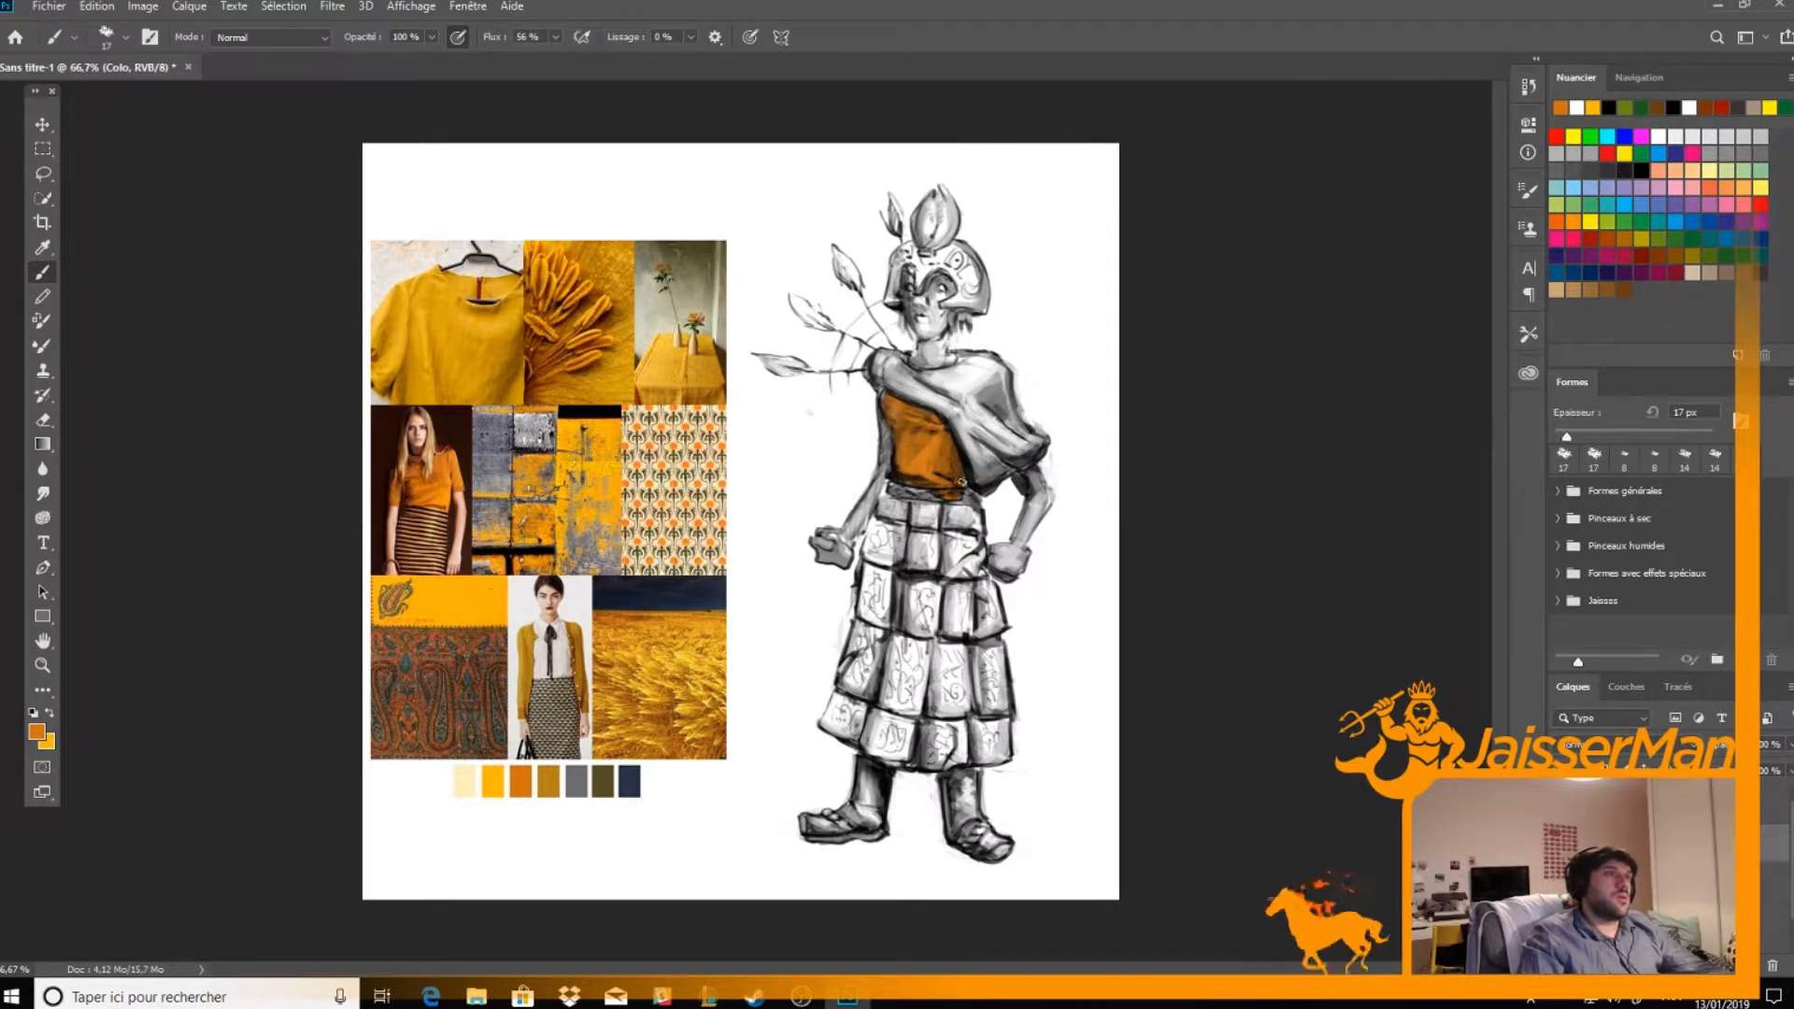
pyautogui.keyDown('alt'); pyautogui.click(465, 783); pyautogui.keyUp('alt')
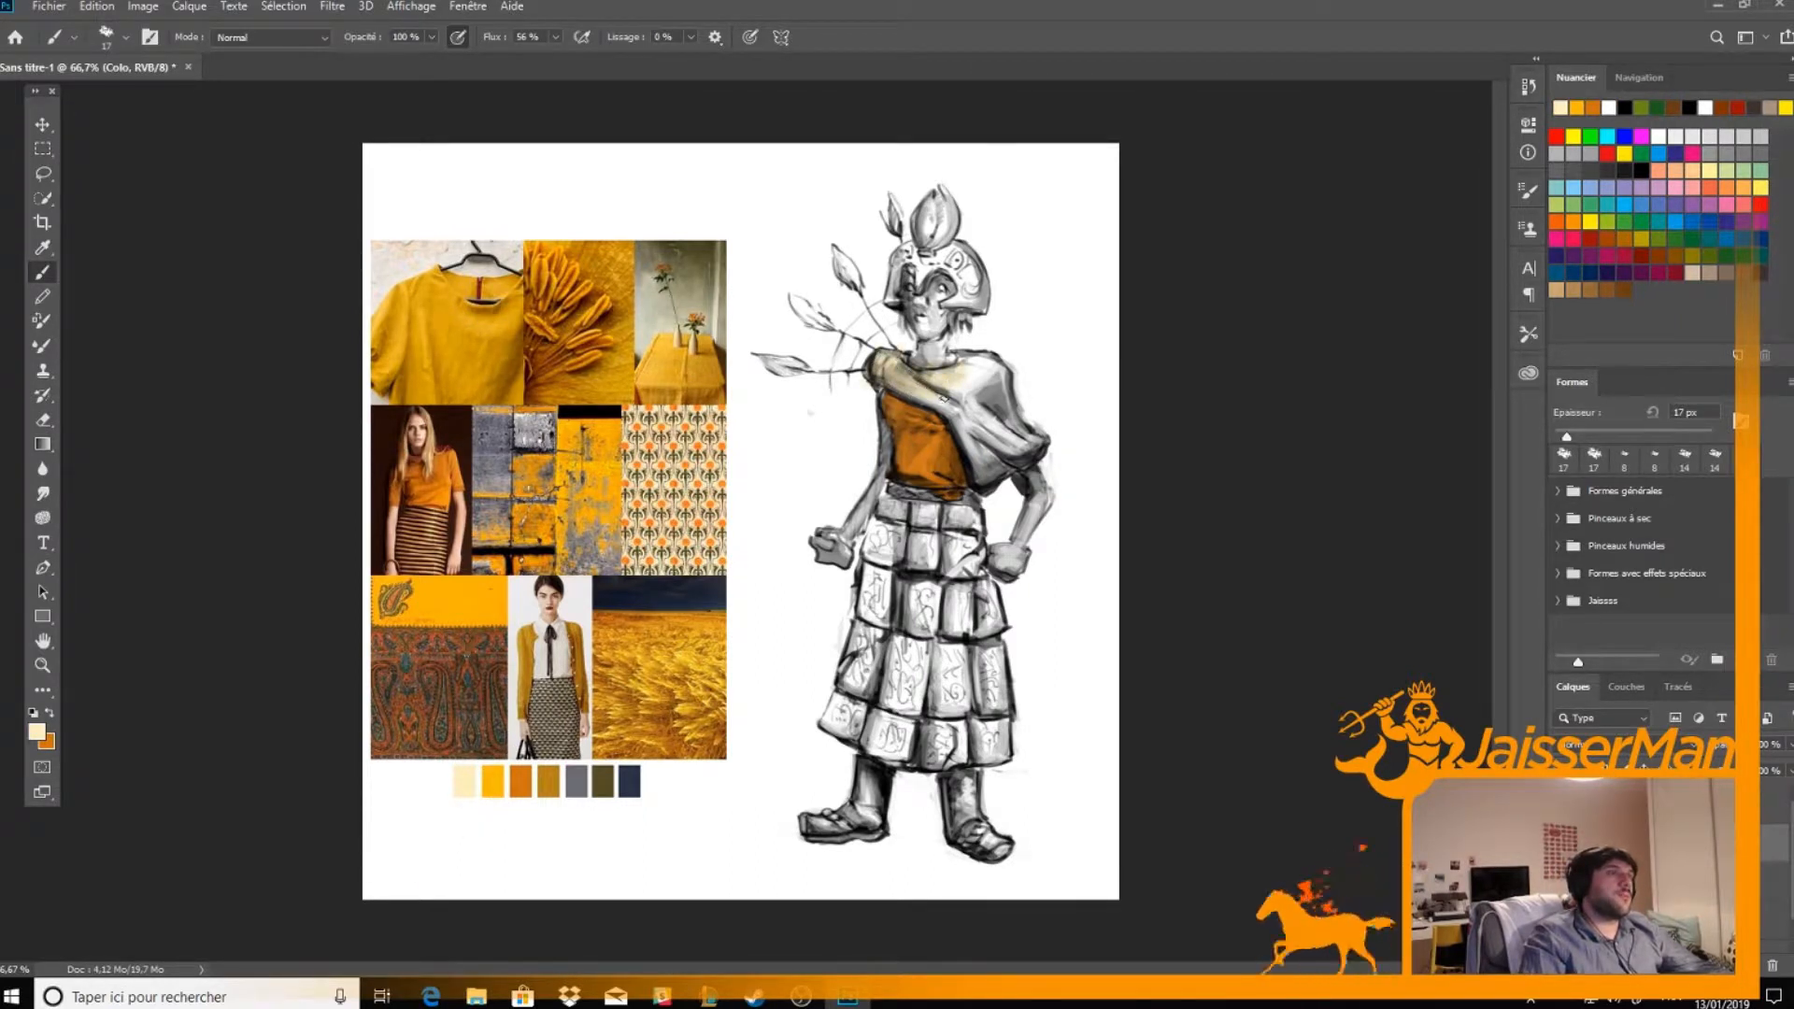
pyautogui.moveTo(962, 411)
pyautogui.mouseDown()
pyautogui.moveTo(977, 448)
pyautogui.moveTo(1005, 446)
pyautogui.mouseUp()
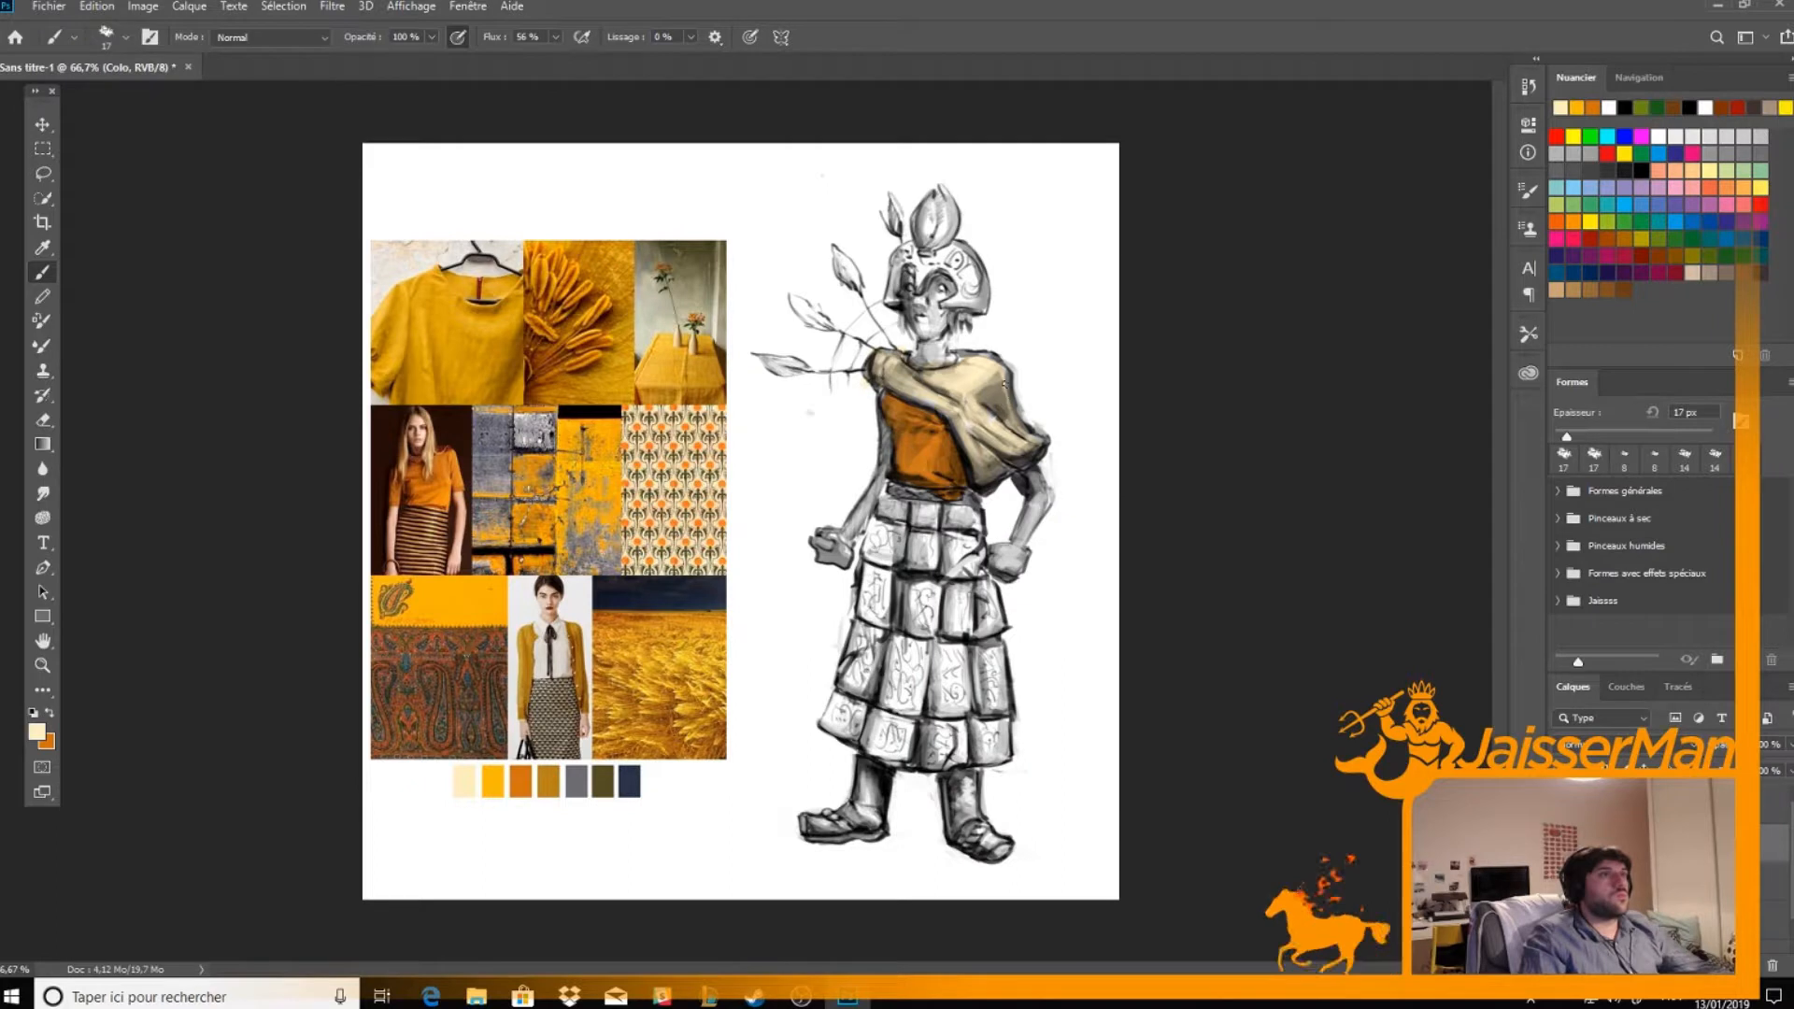
# Shade the shawl's folds and edges with the yellow swatch, alternating with cream for the lighter areas
pyautogui.press('x')
pyautogui.keyDown('alt'); pyautogui.click(492, 781); pyautogui.keyUp('alt')
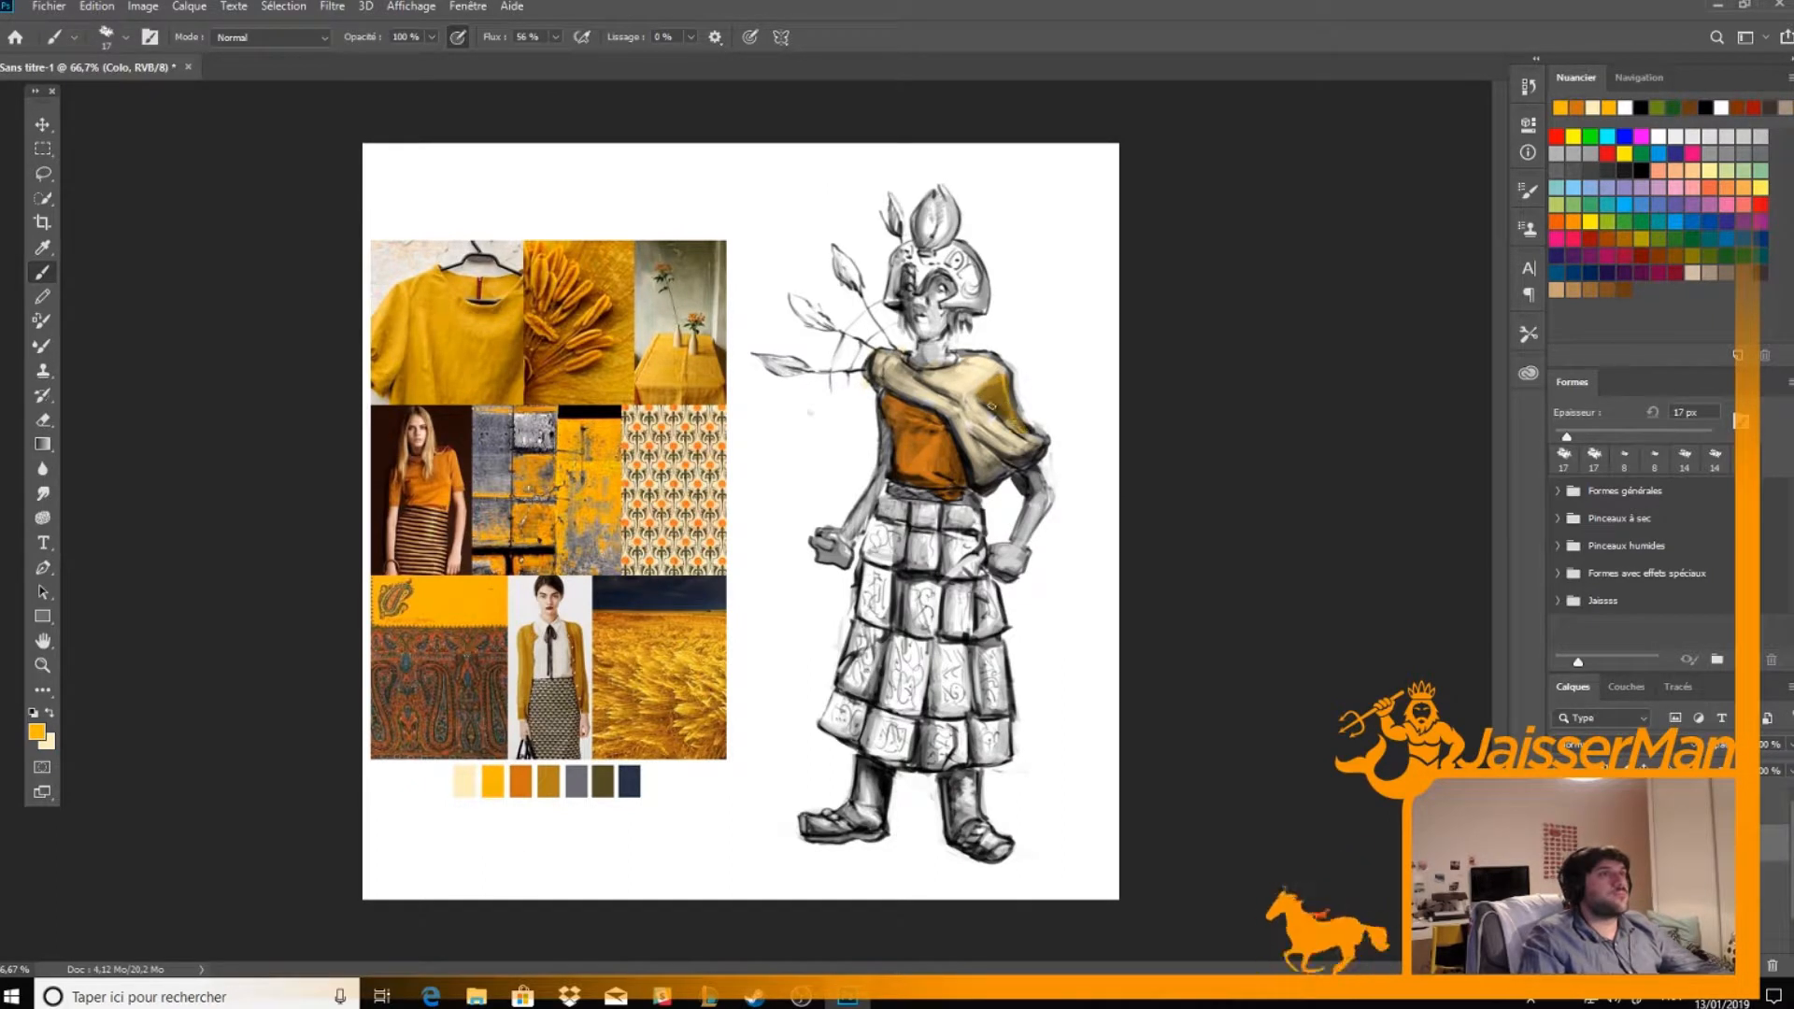
pyautogui.press('x')
pyautogui.press('x')
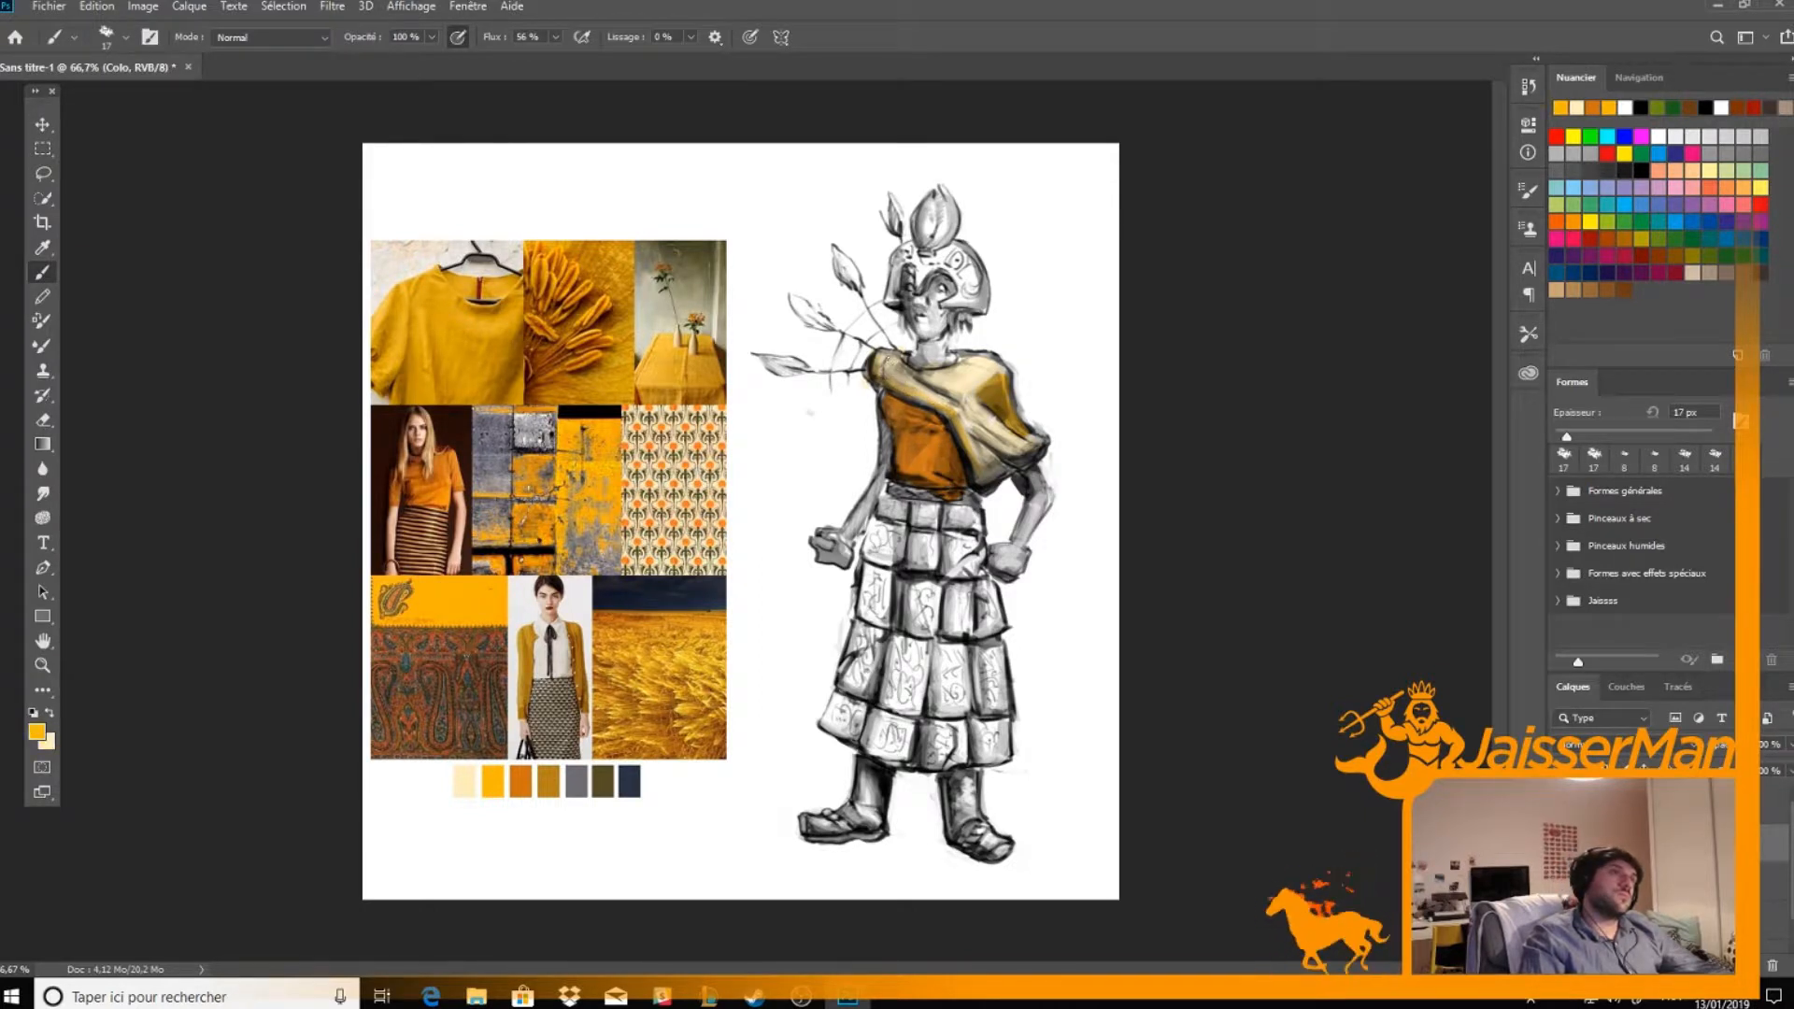
pyautogui.press('x')
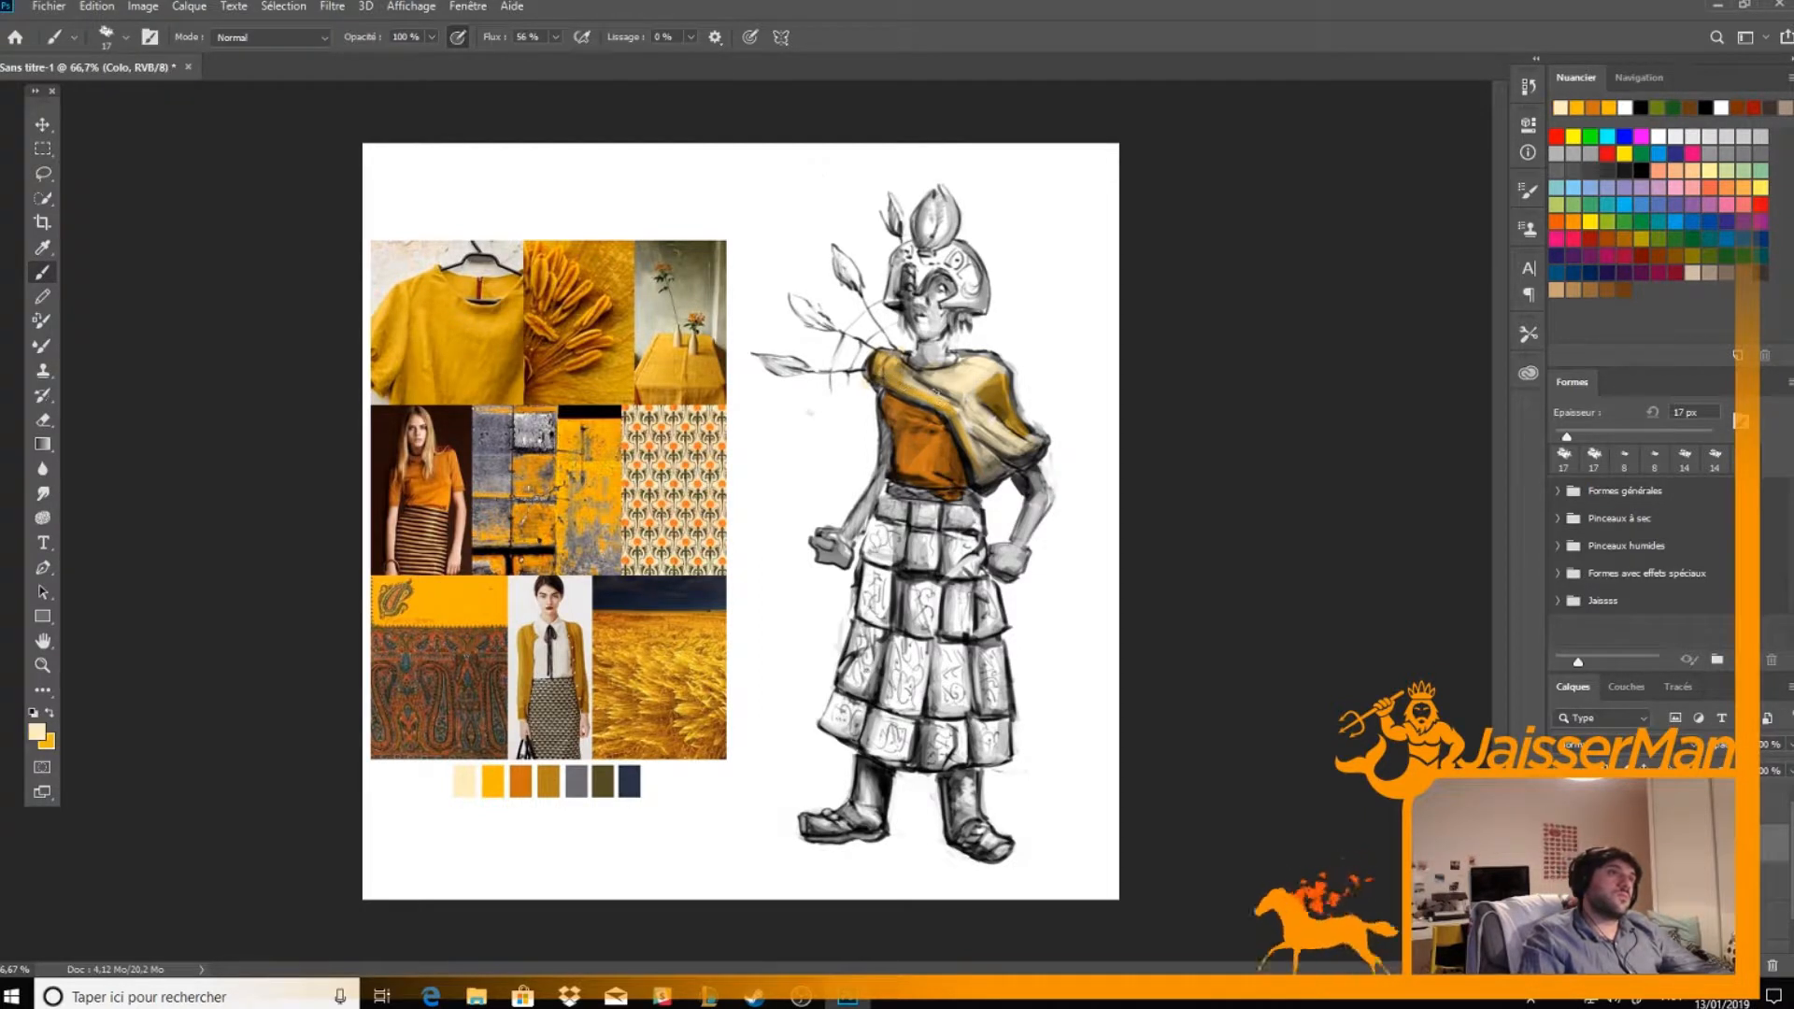
pyautogui.press('x')
pyautogui.moveTo(970, 430); pyautogui.dragTo(981, 475)
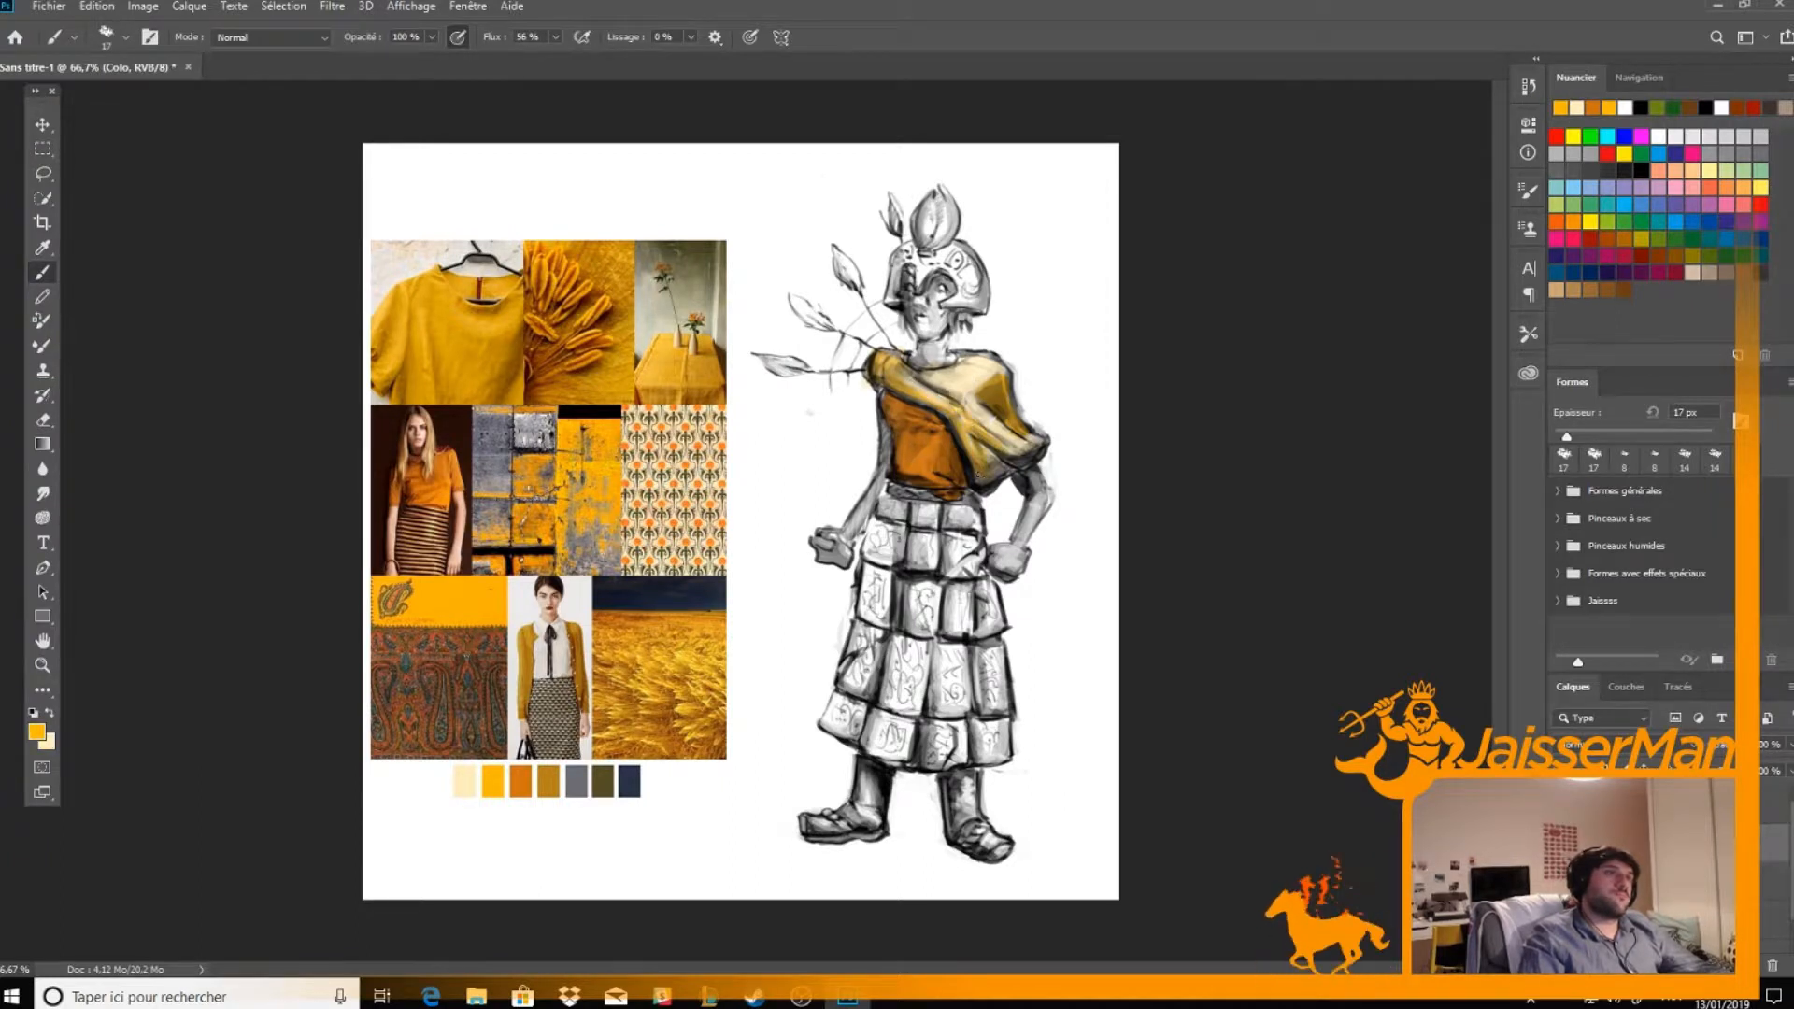
pyautogui.press('x')
pyautogui.press('x')
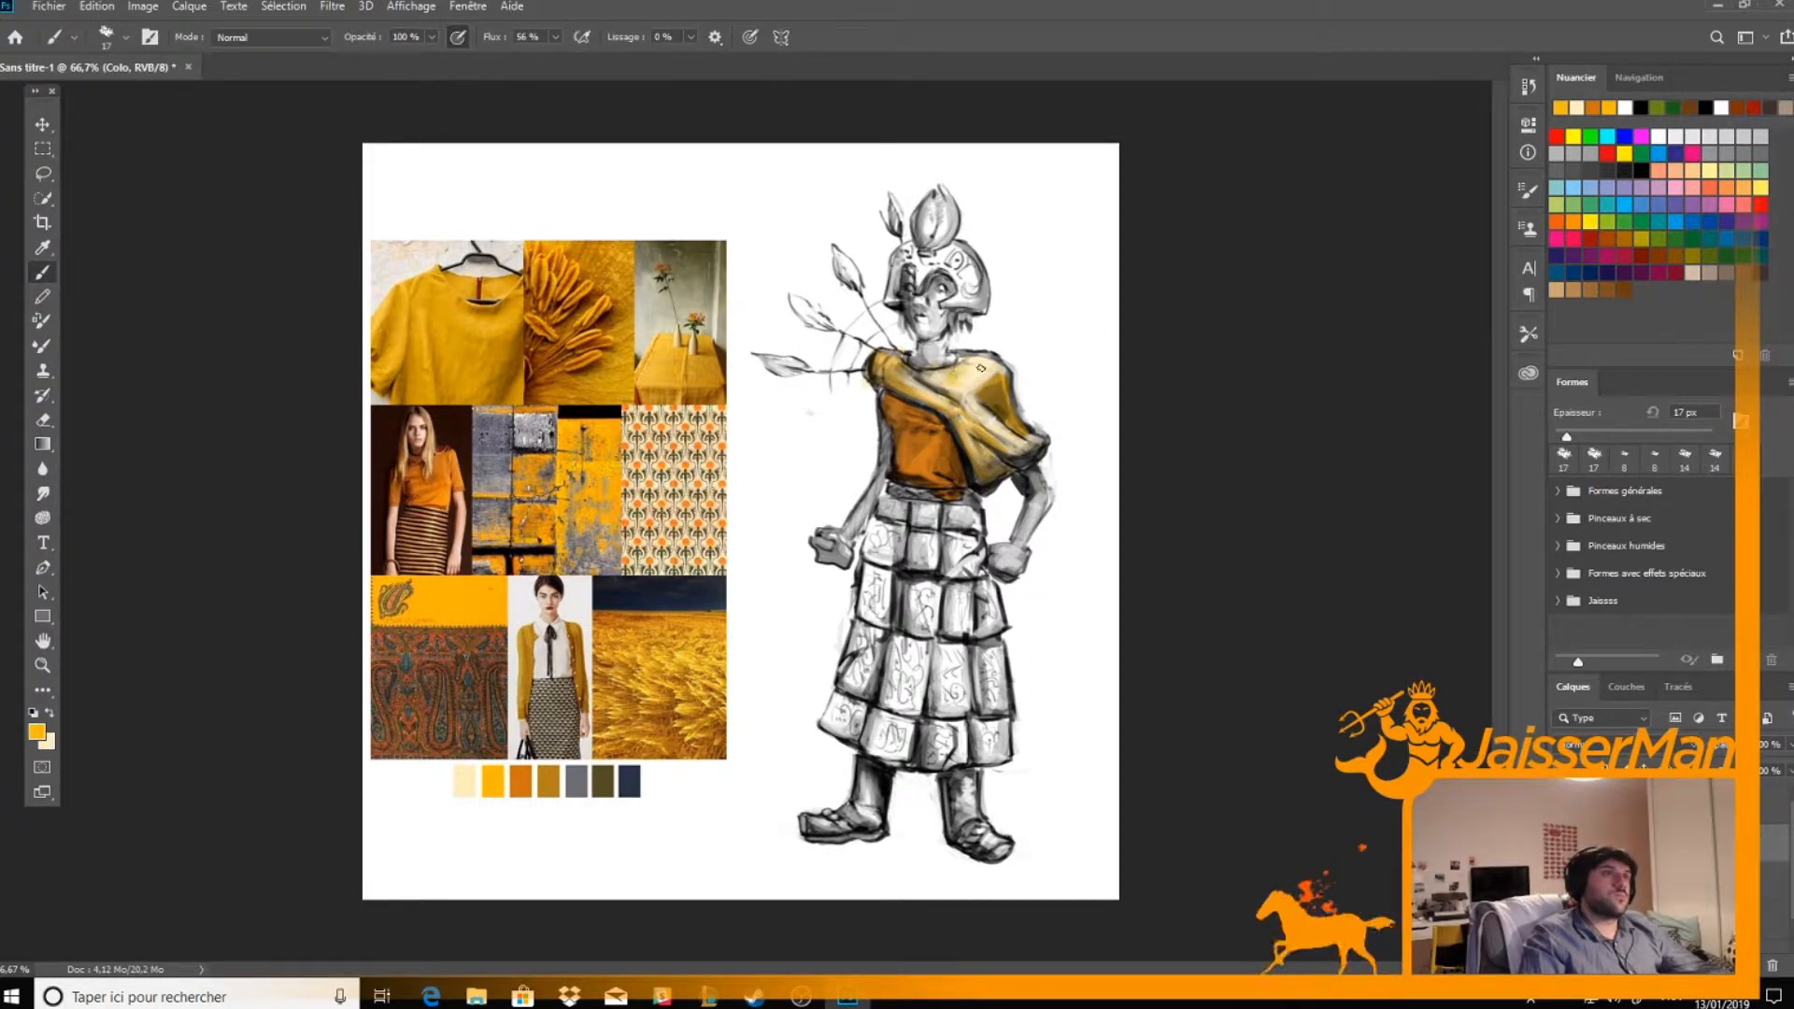
pyautogui.press('x')
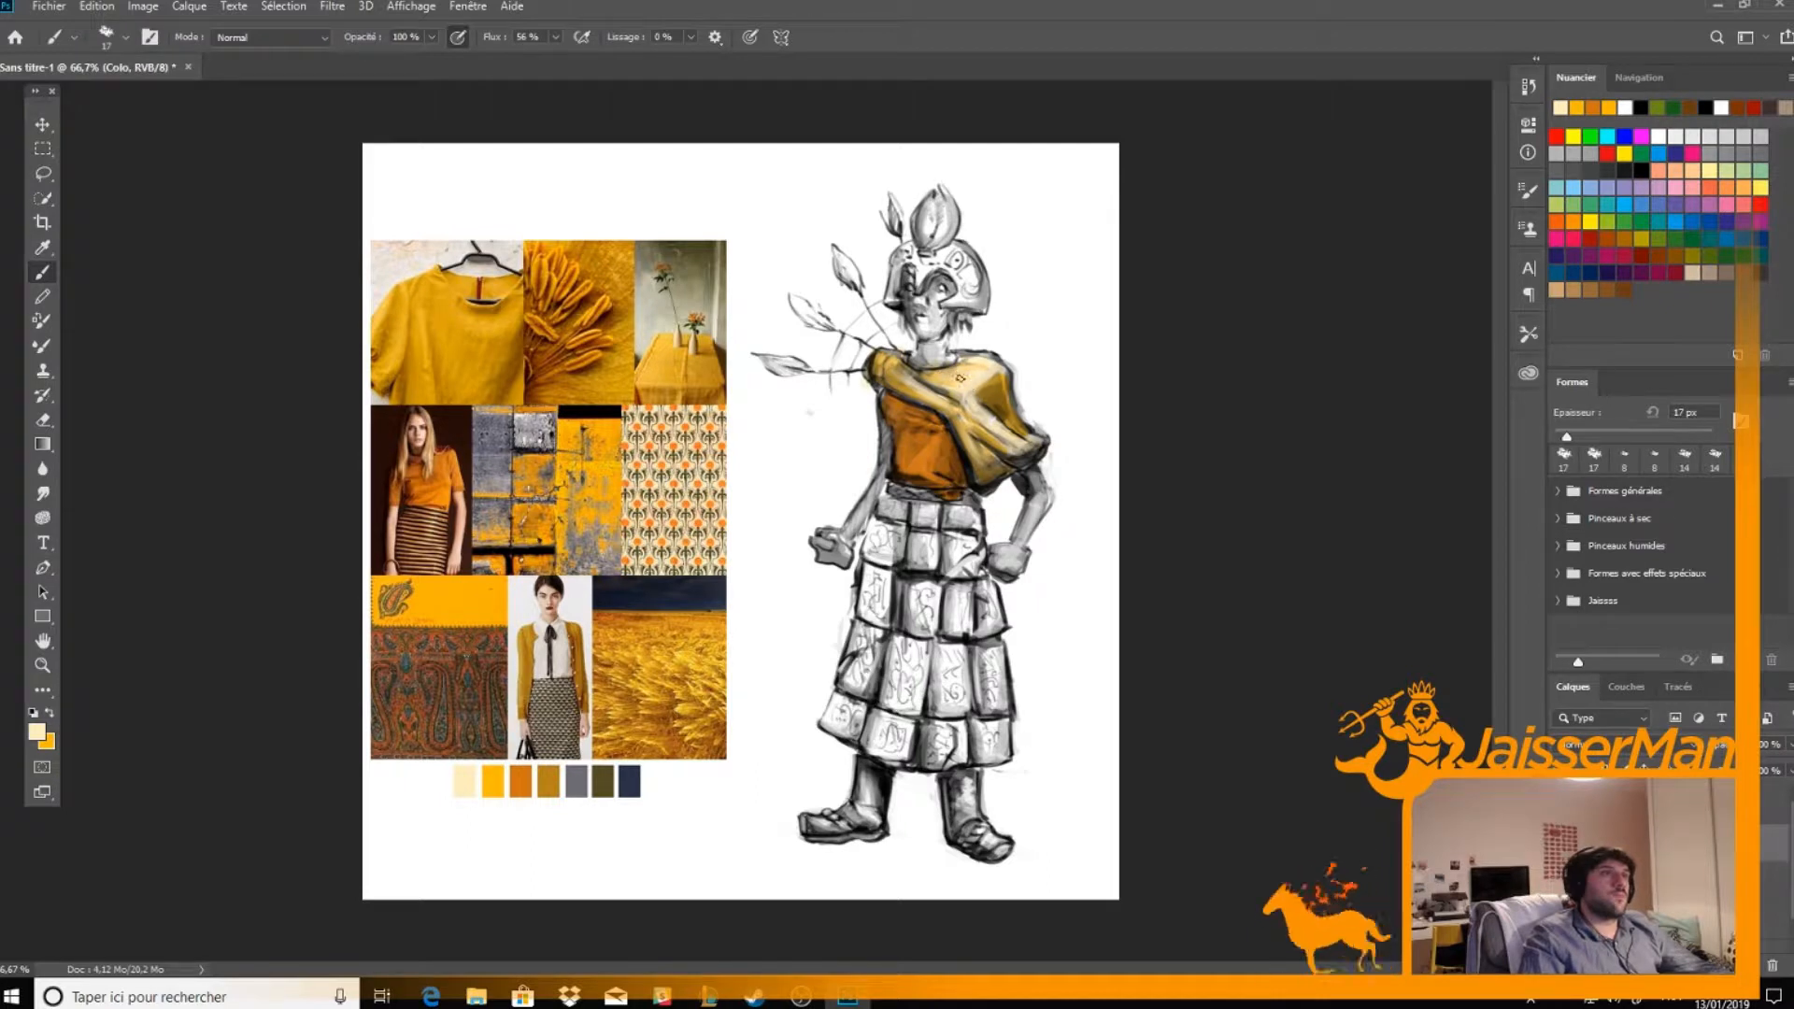
# Refine the colour blending over the shawl's middle and lower folds with more cream and yellow strokes
pyautogui.press('x')
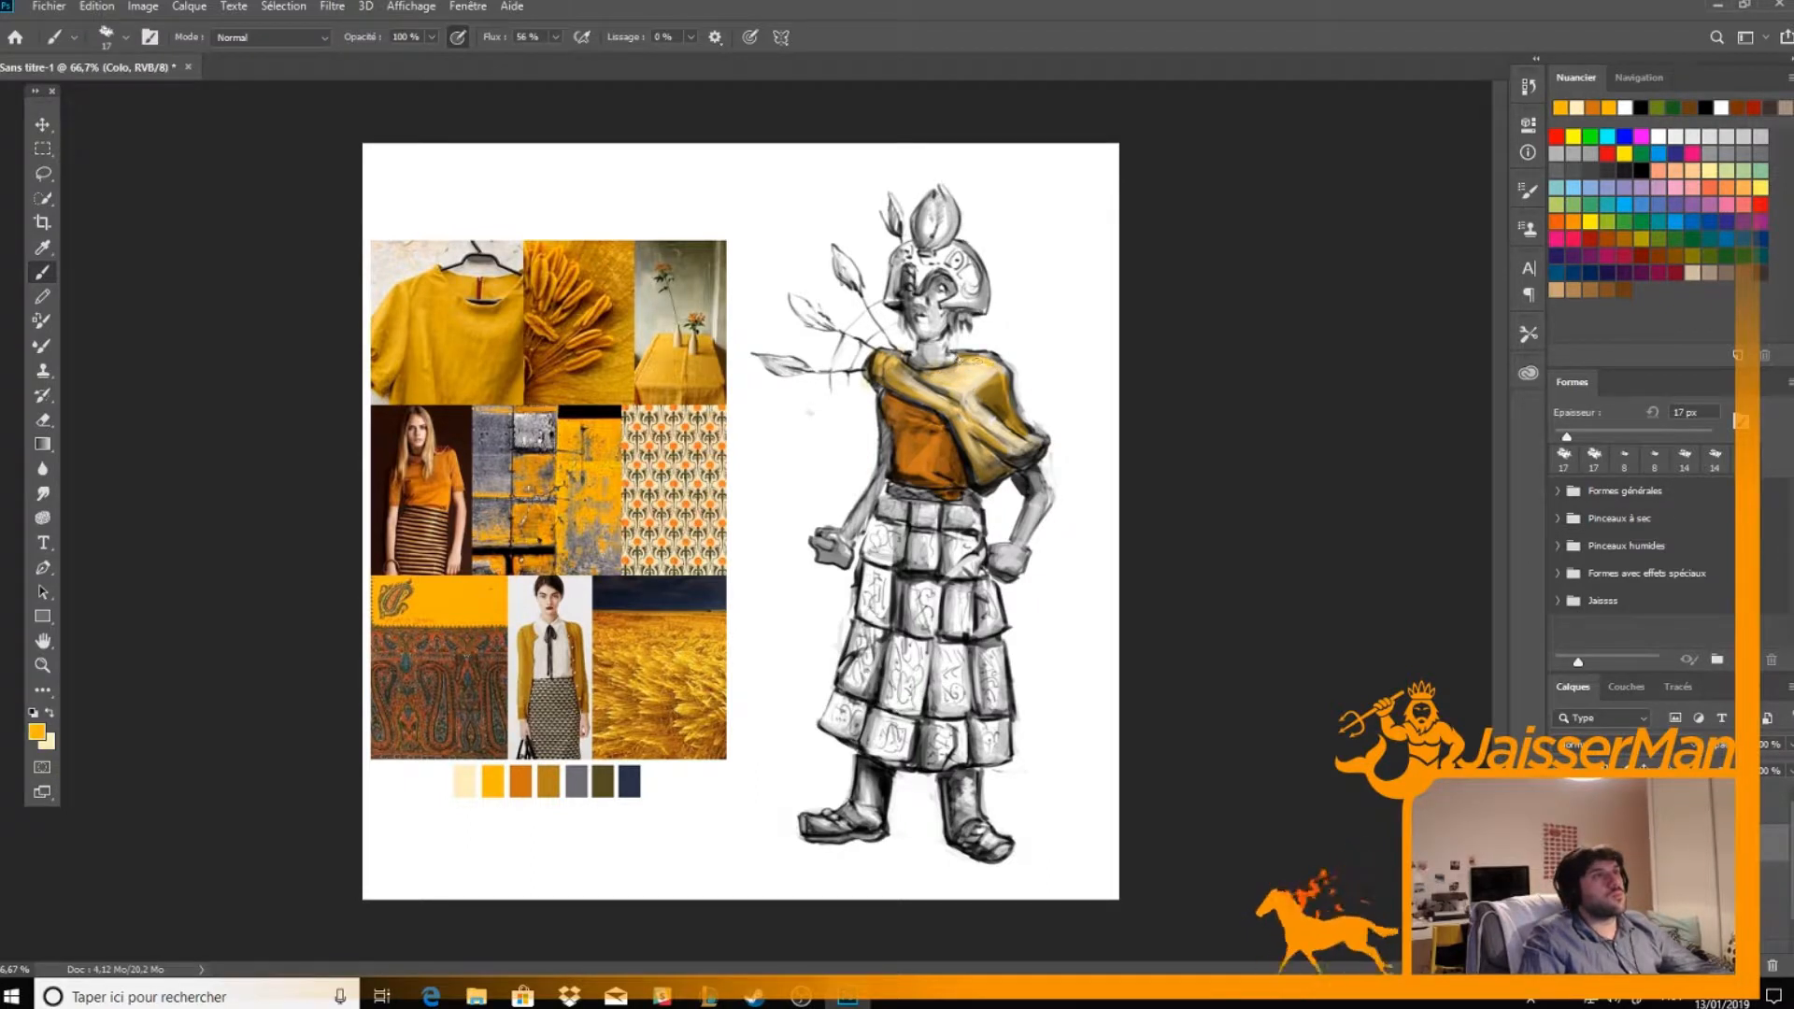
pyautogui.press('x')
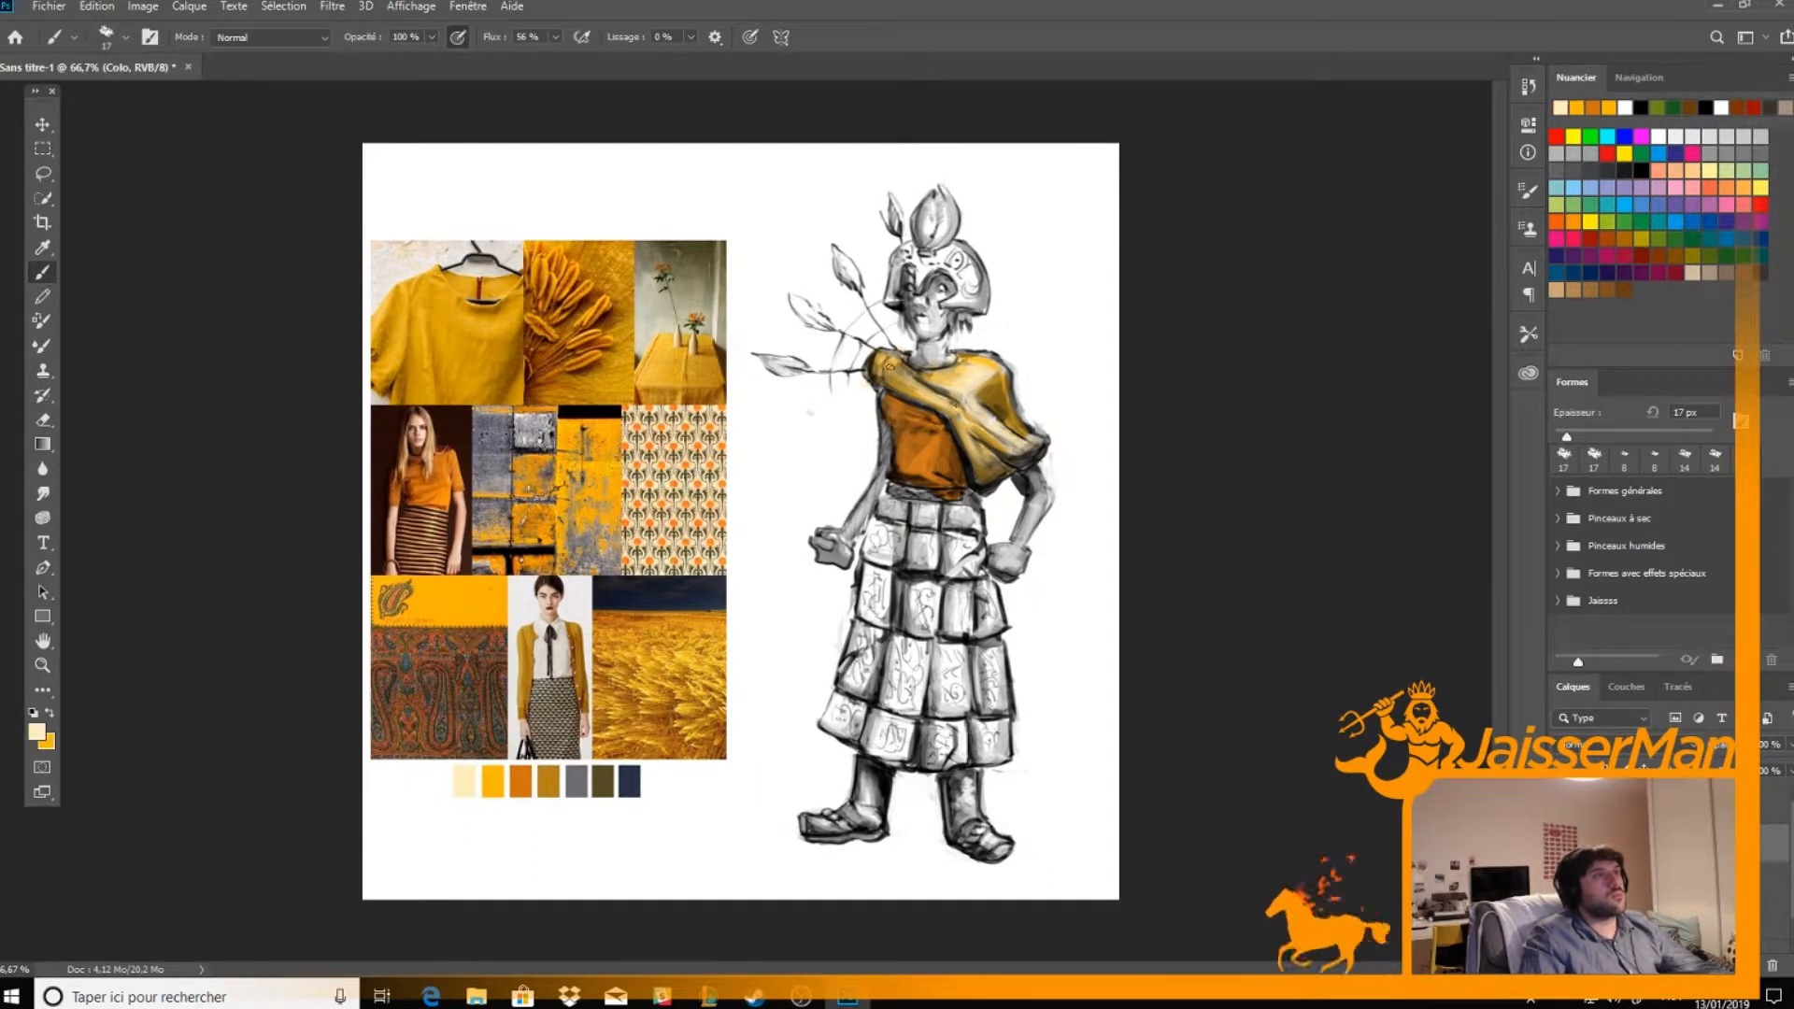
pyautogui.press('x')
pyautogui.moveTo(964, 427); pyautogui.dragTo(989, 436)
pyautogui.press('x')
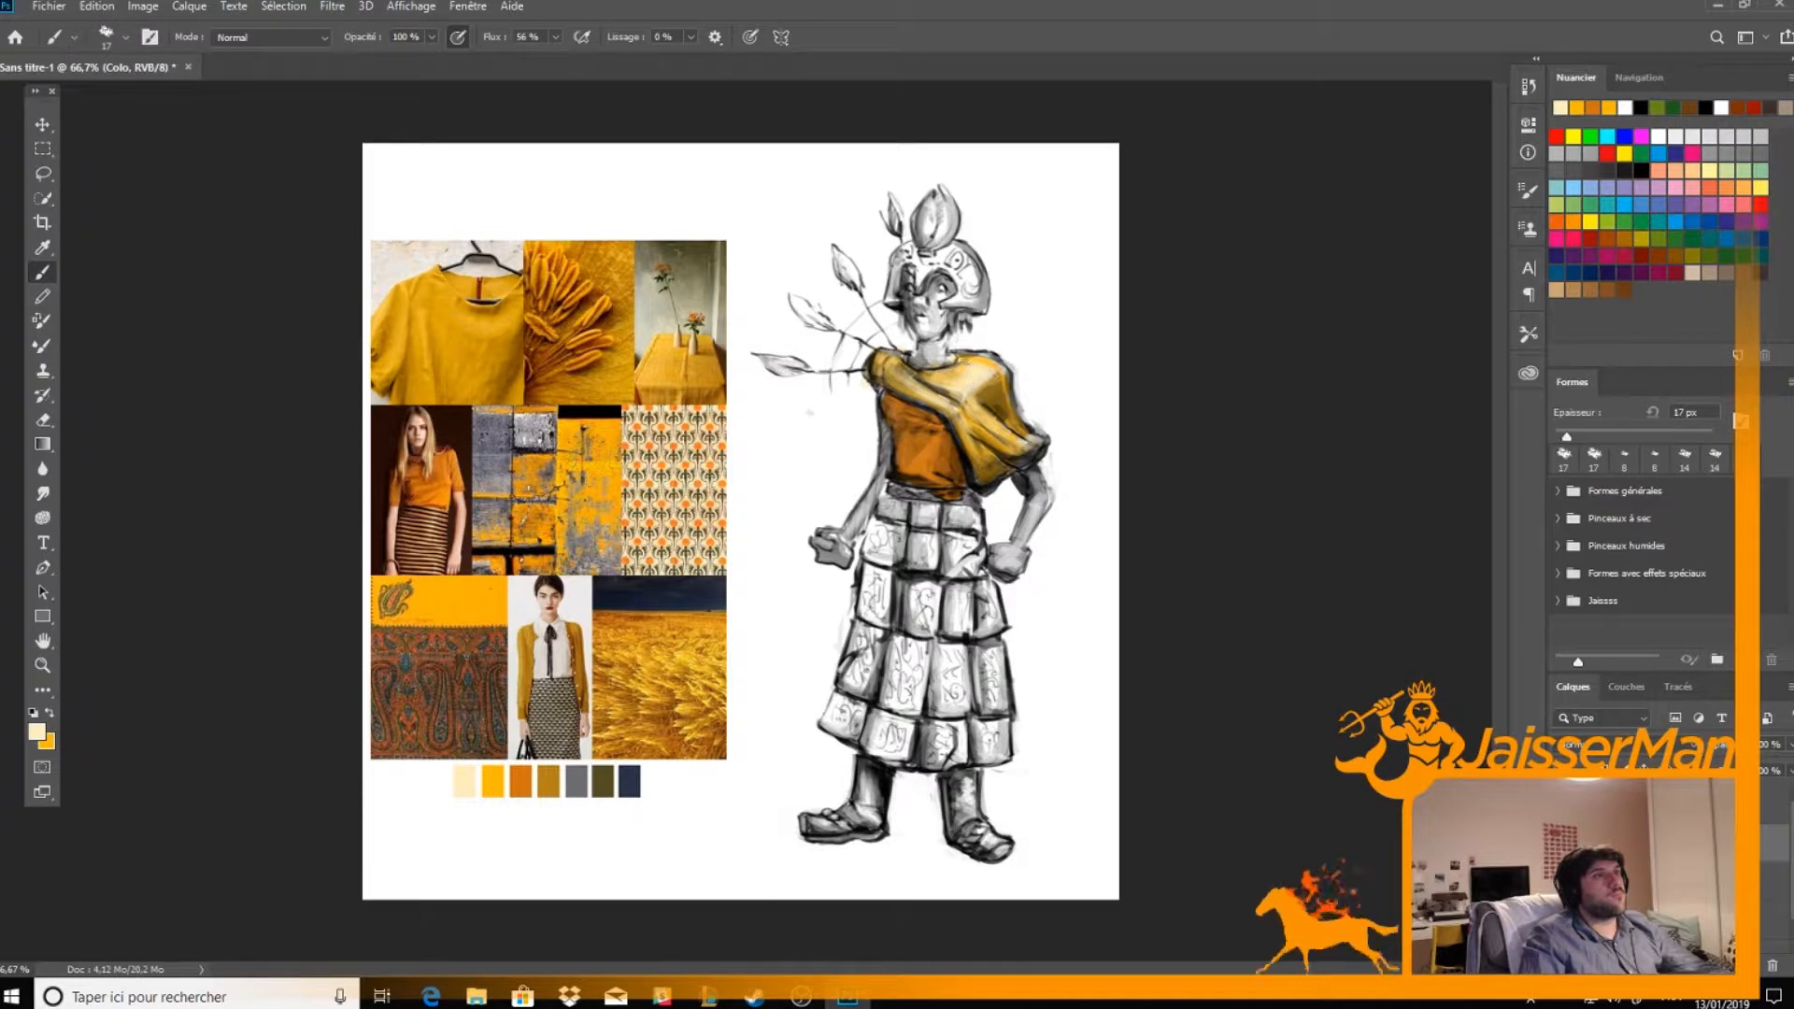
pyautogui.press('x')
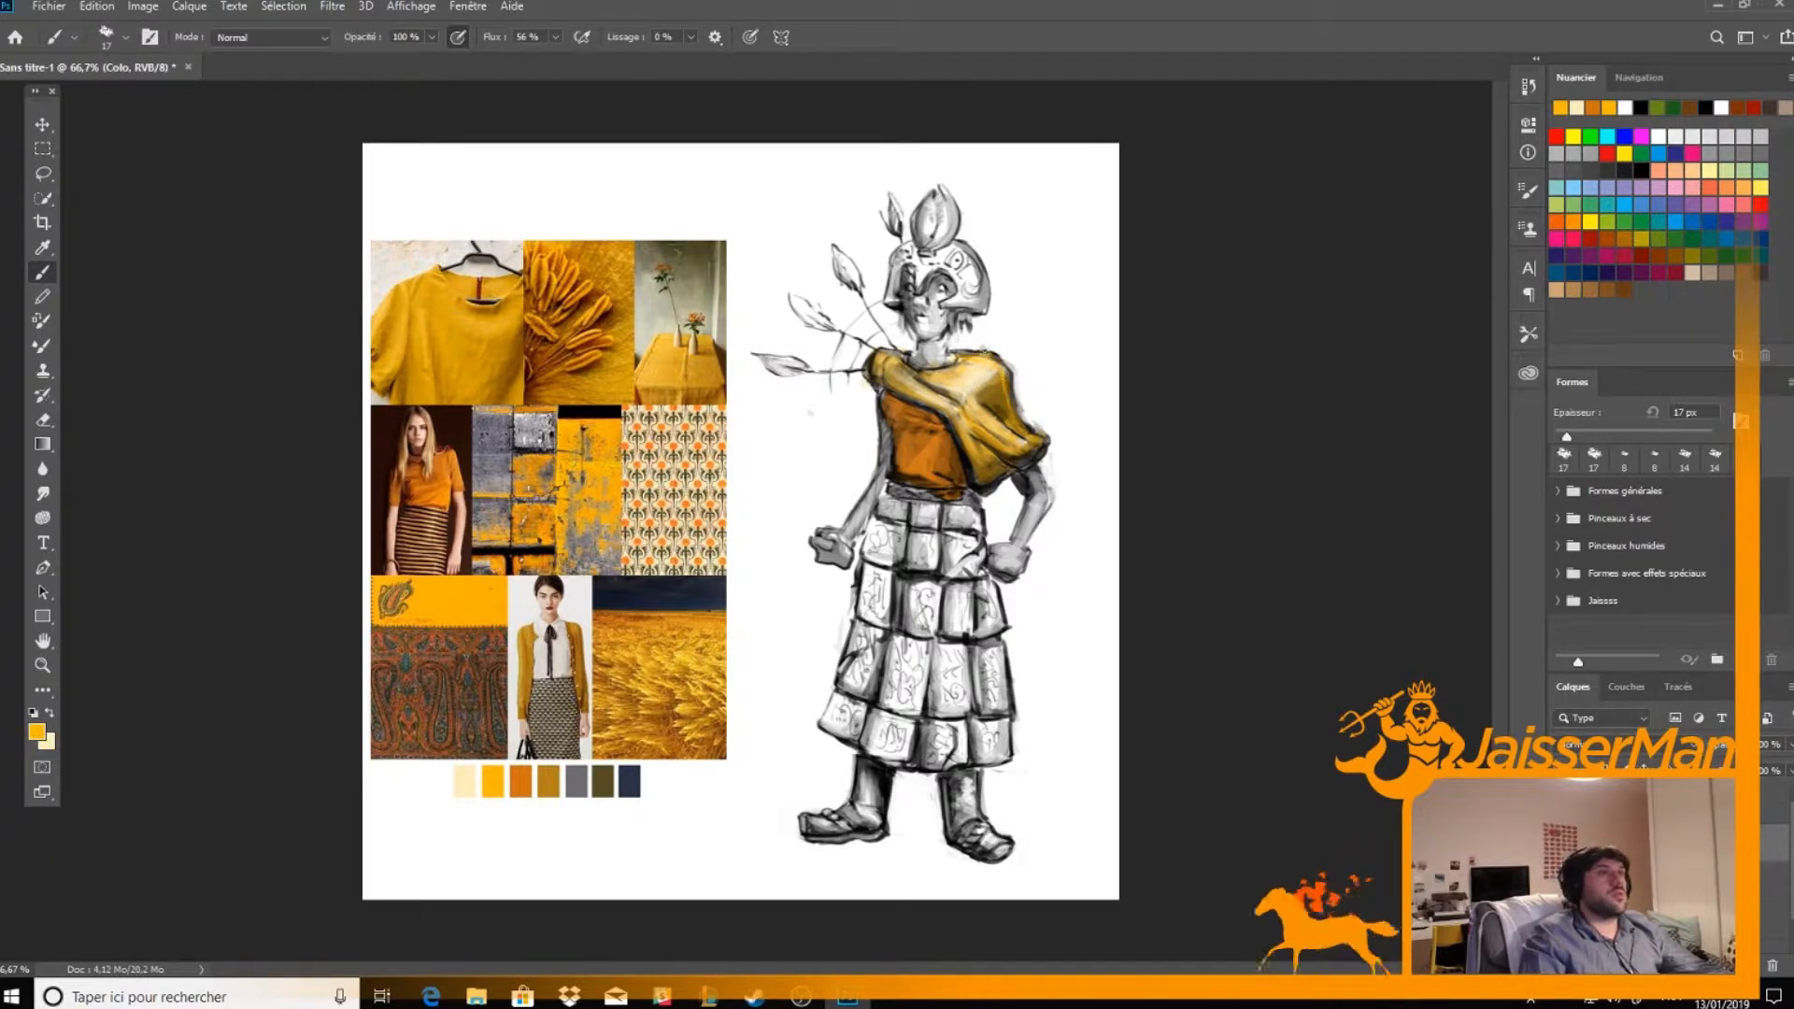
pyautogui.press('e')
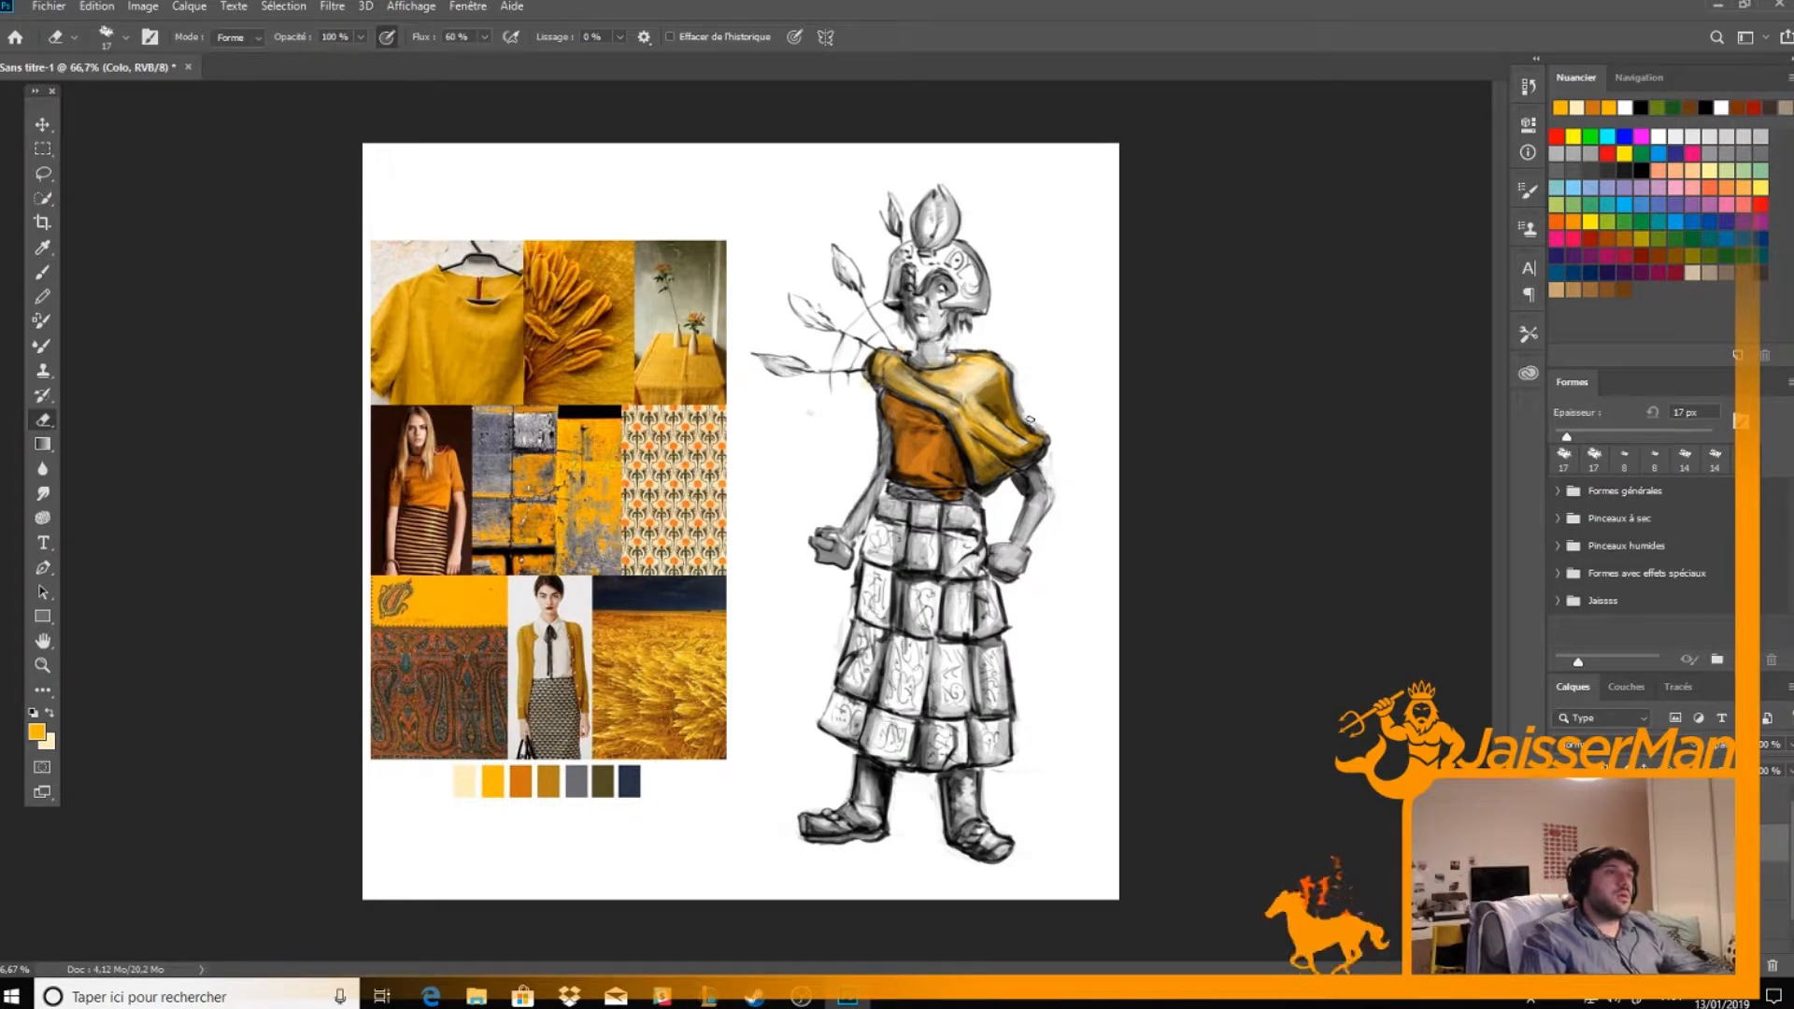
pyautogui.press('b')
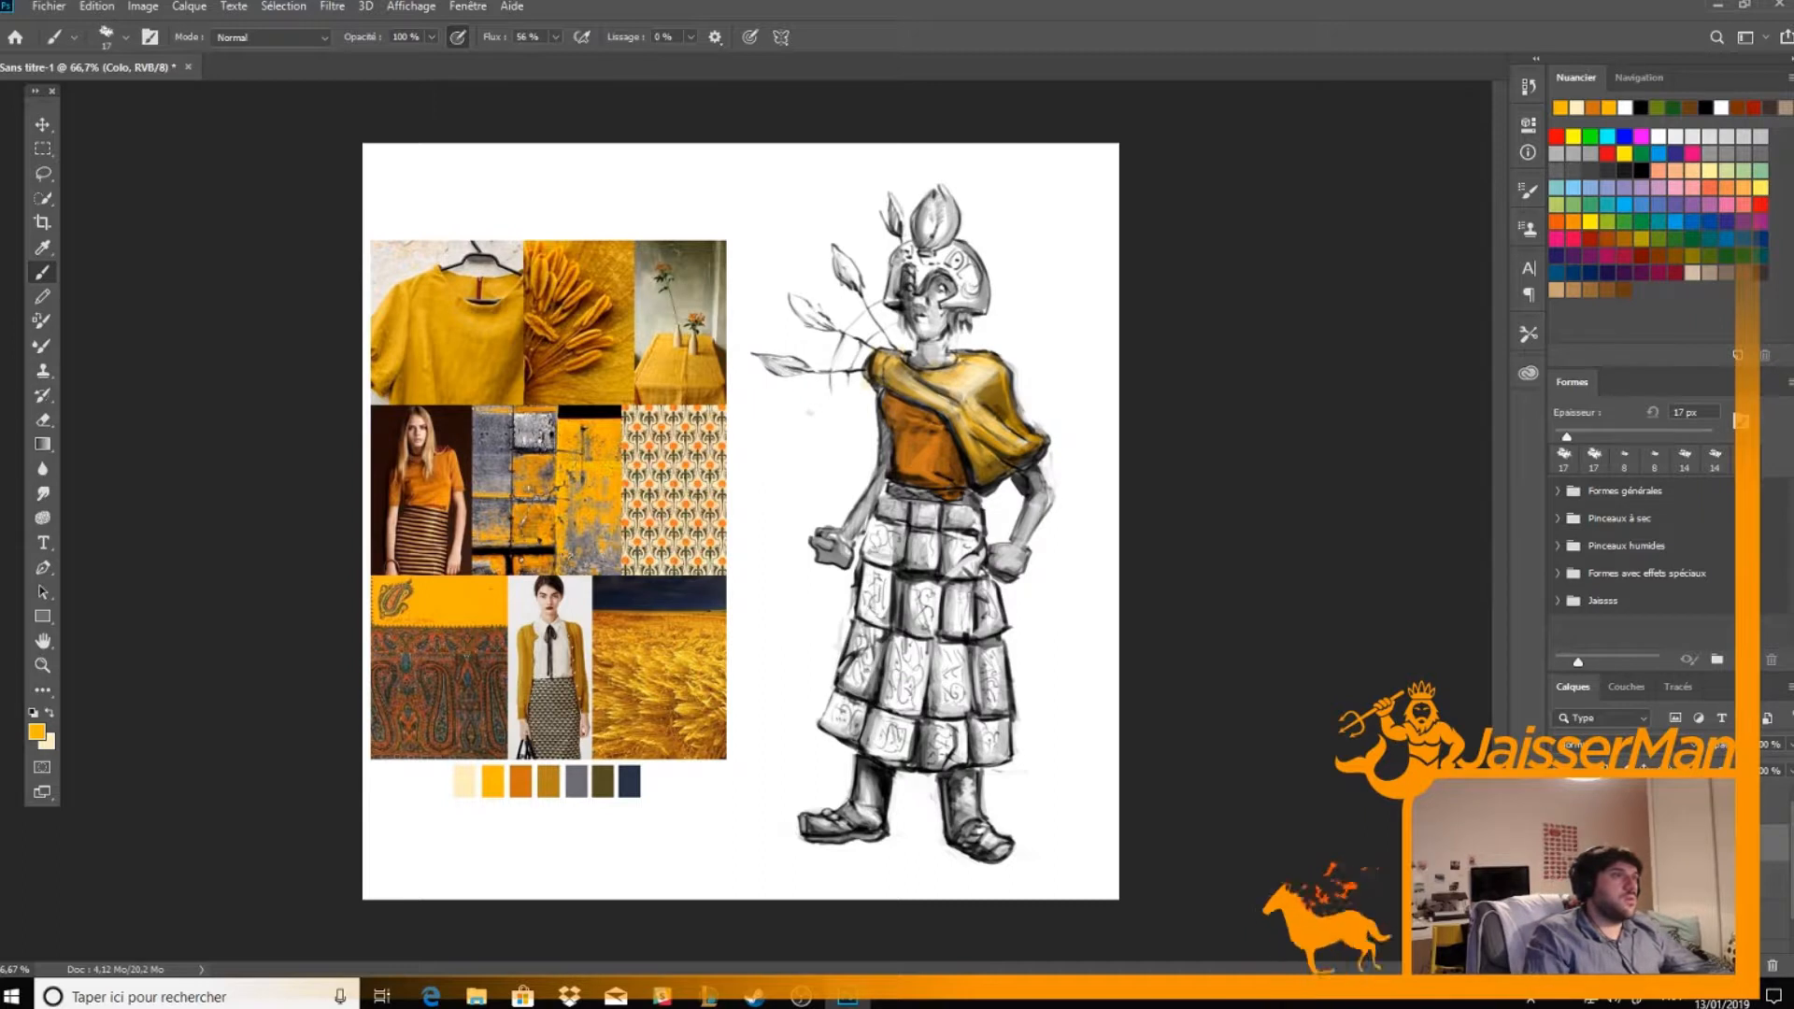
# Paint the panelled skirt with the dark olive swatch using a 34 px brush and tint its panels with sampled orange and rust
pyautogui.keyDown('alt'); pyautogui.click(497, 639); pyautogui.keyUp('alt')
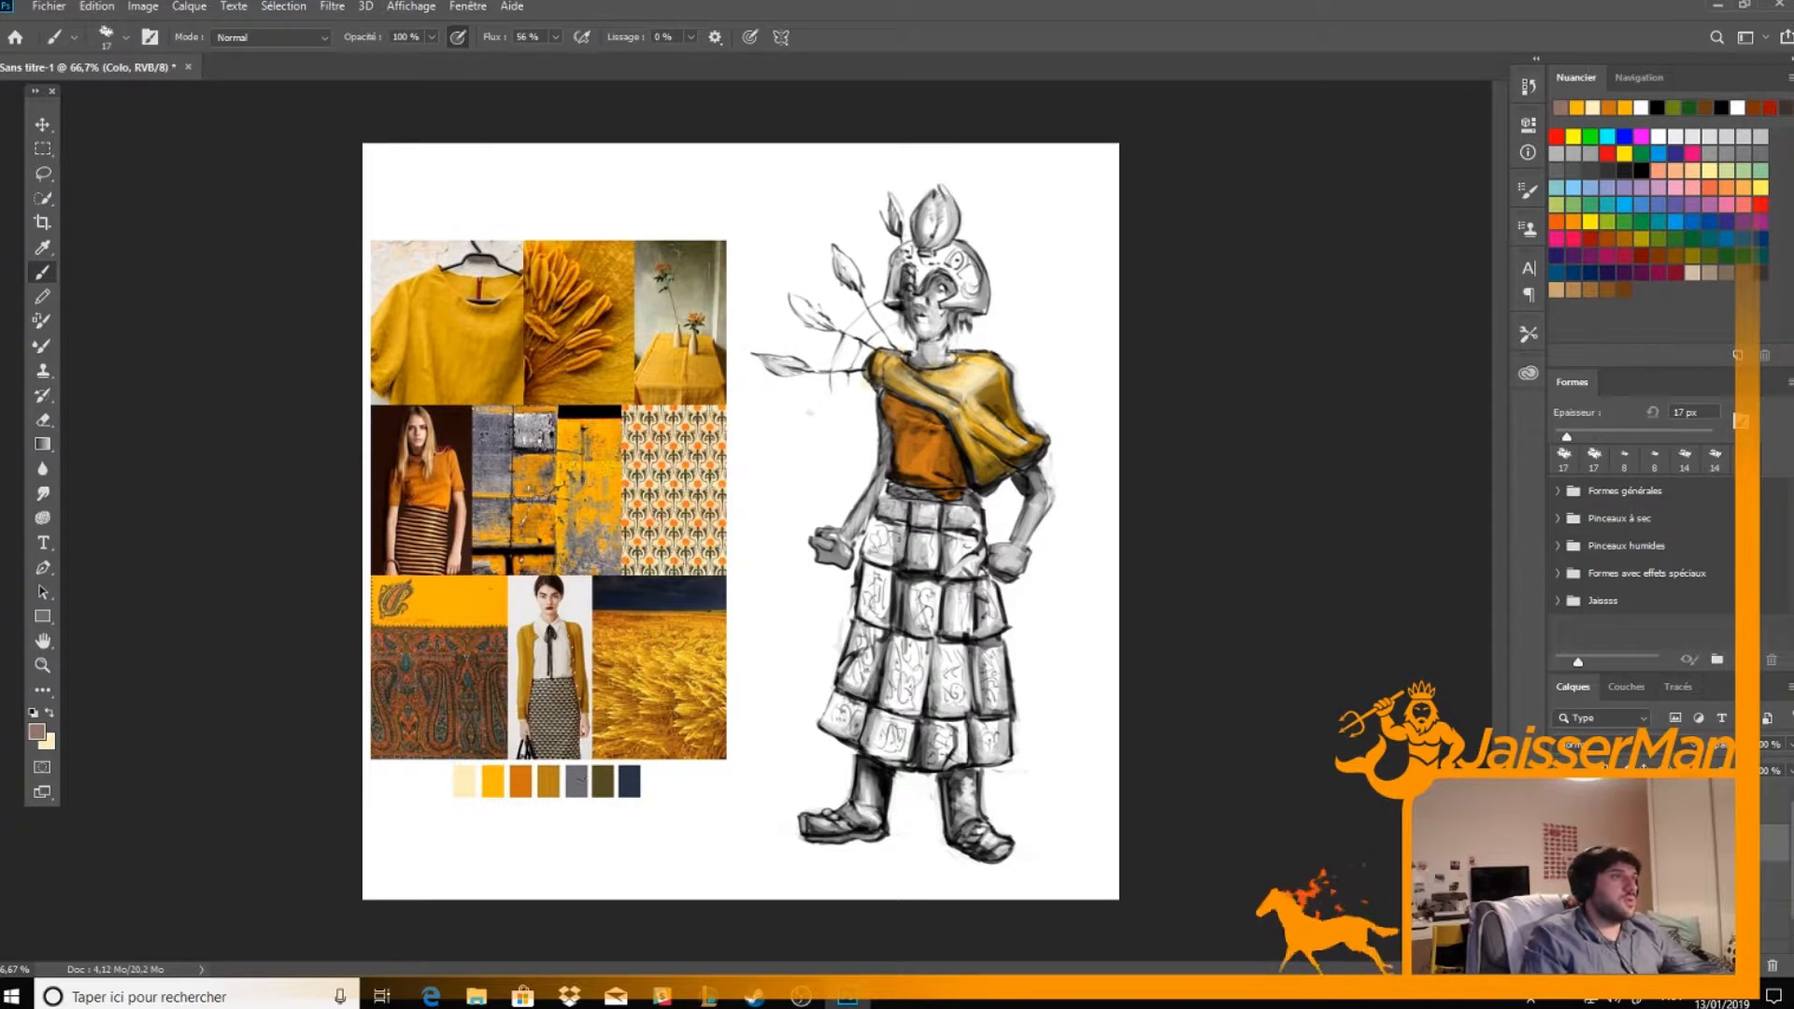
pyautogui.keyDown('alt'); pyautogui.click(619, 772); pyautogui.keyUp('alt')
pyautogui.moveTo(890, 540); pyautogui.dragTo(878, 607)
pyautogui.rightClick(885, 564)
pyautogui.moveTo(996, 558); pyautogui.dragTo(1010, 553)
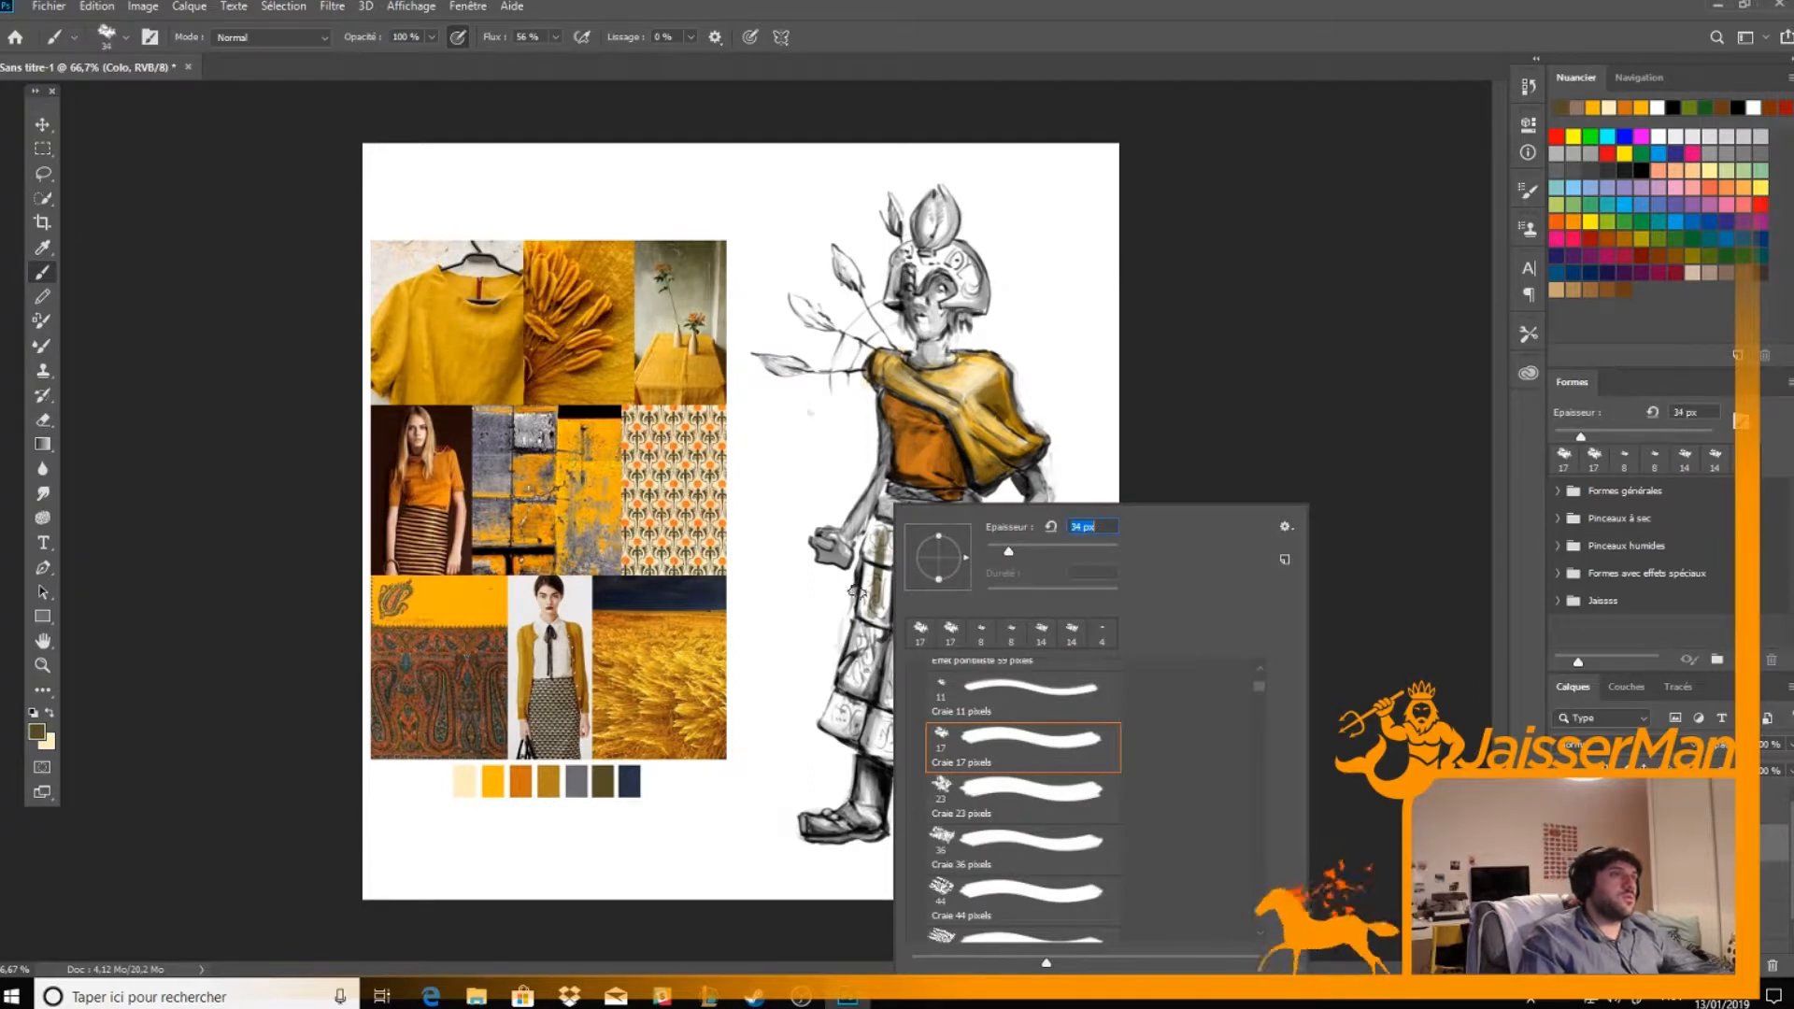
pyautogui.click(862, 595)
pyautogui.moveTo(861, 596)
pyautogui.mouseDown()
pyautogui.moveTo(837, 716)
pyautogui.moveTo(893, 751)
pyautogui.moveTo(878, 732)
pyautogui.moveTo(896, 729)
pyautogui.moveTo(902, 752)
pyautogui.moveTo(922, 736)
pyautogui.moveTo(958, 759)
pyautogui.moveTo(964, 737)
pyautogui.moveTo(987, 753)
pyautogui.moveTo(964, 757)
pyautogui.moveTo(992, 655)
pyautogui.moveTo(969, 629)
pyautogui.moveTo(985, 590)
pyautogui.moveTo(956, 620)
pyautogui.moveTo(962, 517)
pyautogui.moveTo(890, 506)
pyautogui.moveTo(966, 522)
pyautogui.moveTo(931, 556)
pyautogui.moveTo(900, 531)
pyautogui.moveTo(880, 557)
pyautogui.moveTo(876, 532)
pyautogui.moveTo(869, 669)
pyautogui.moveTo(876, 654)
pyautogui.moveTo(909, 675)
pyautogui.moveTo(930, 629)
pyautogui.moveTo(983, 664)
pyautogui.moveTo(995, 649)
pyautogui.moveTo(999, 724)
pyautogui.mouseUp()
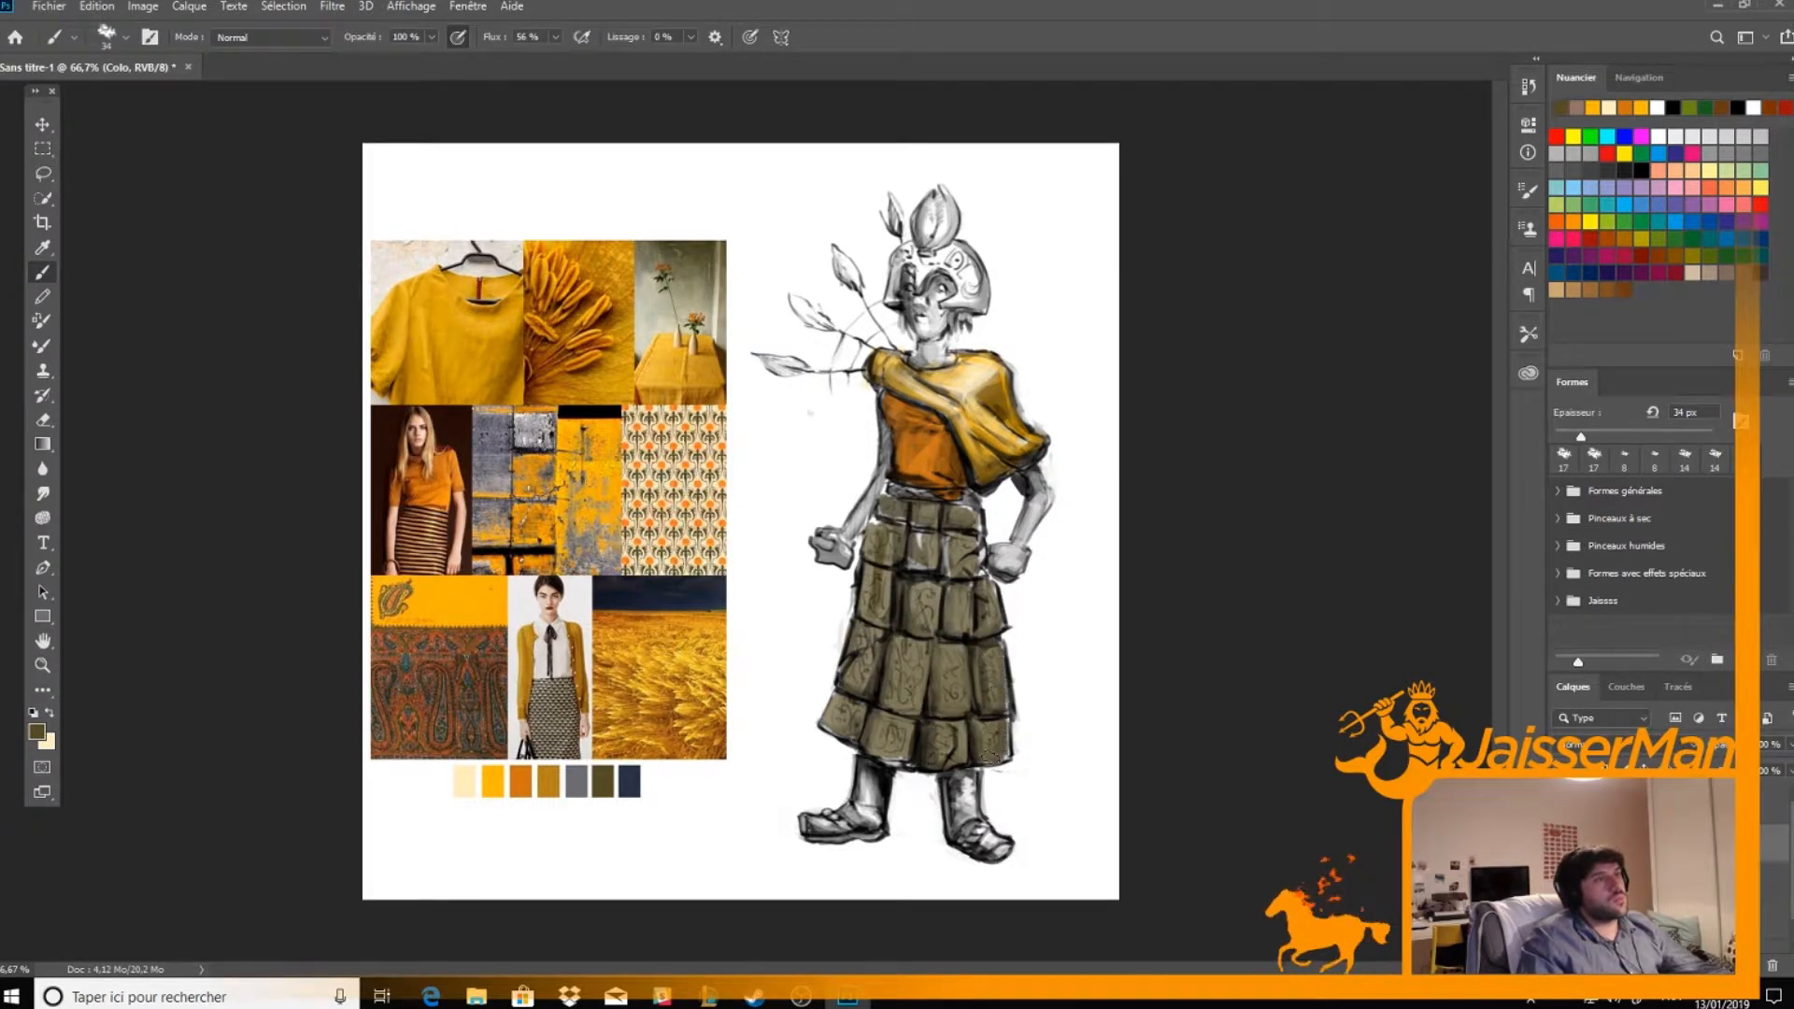
pyautogui.moveTo(928, 586)
pyautogui.mouseDown()
pyautogui.moveTo(881, 555)
pyautogui.moveTo(872, 525)
pyautogui.moveTo(961, 514)
pyautogui.mouseUp()
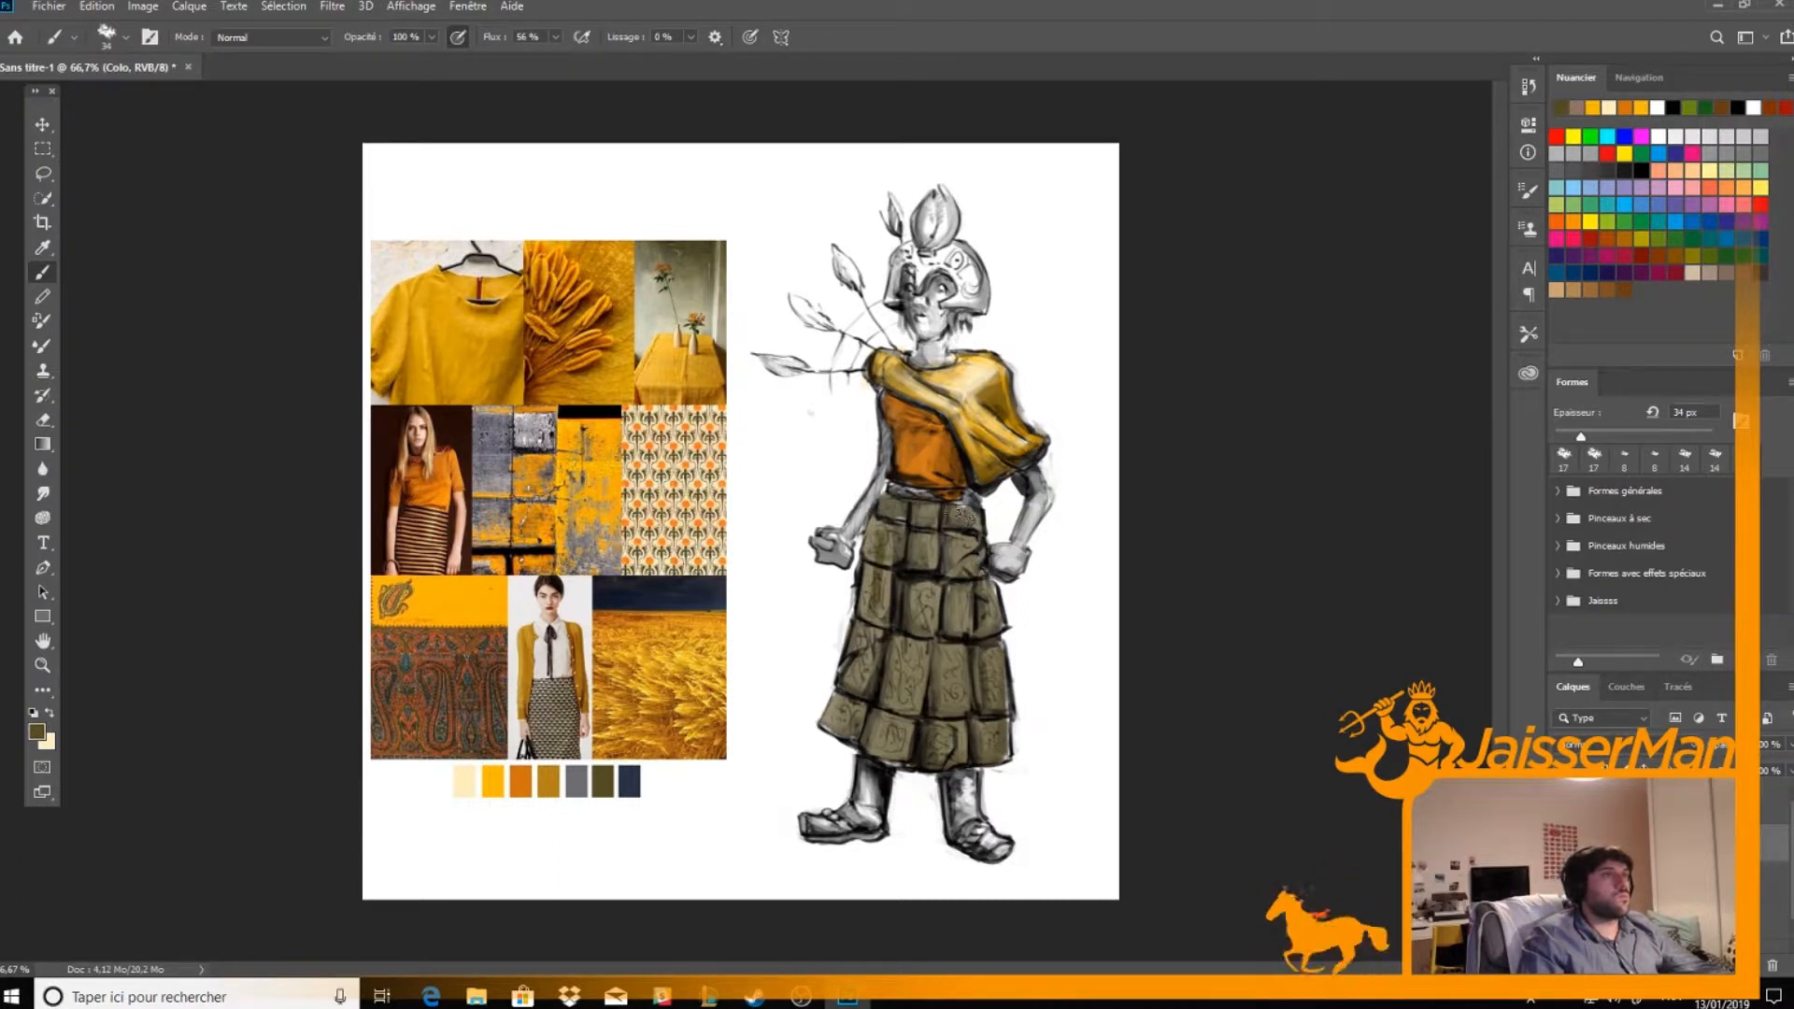
pyautogui.keyDown('alt'); pyautogui.click(520, 781); pyautogui.keyUp('alt')
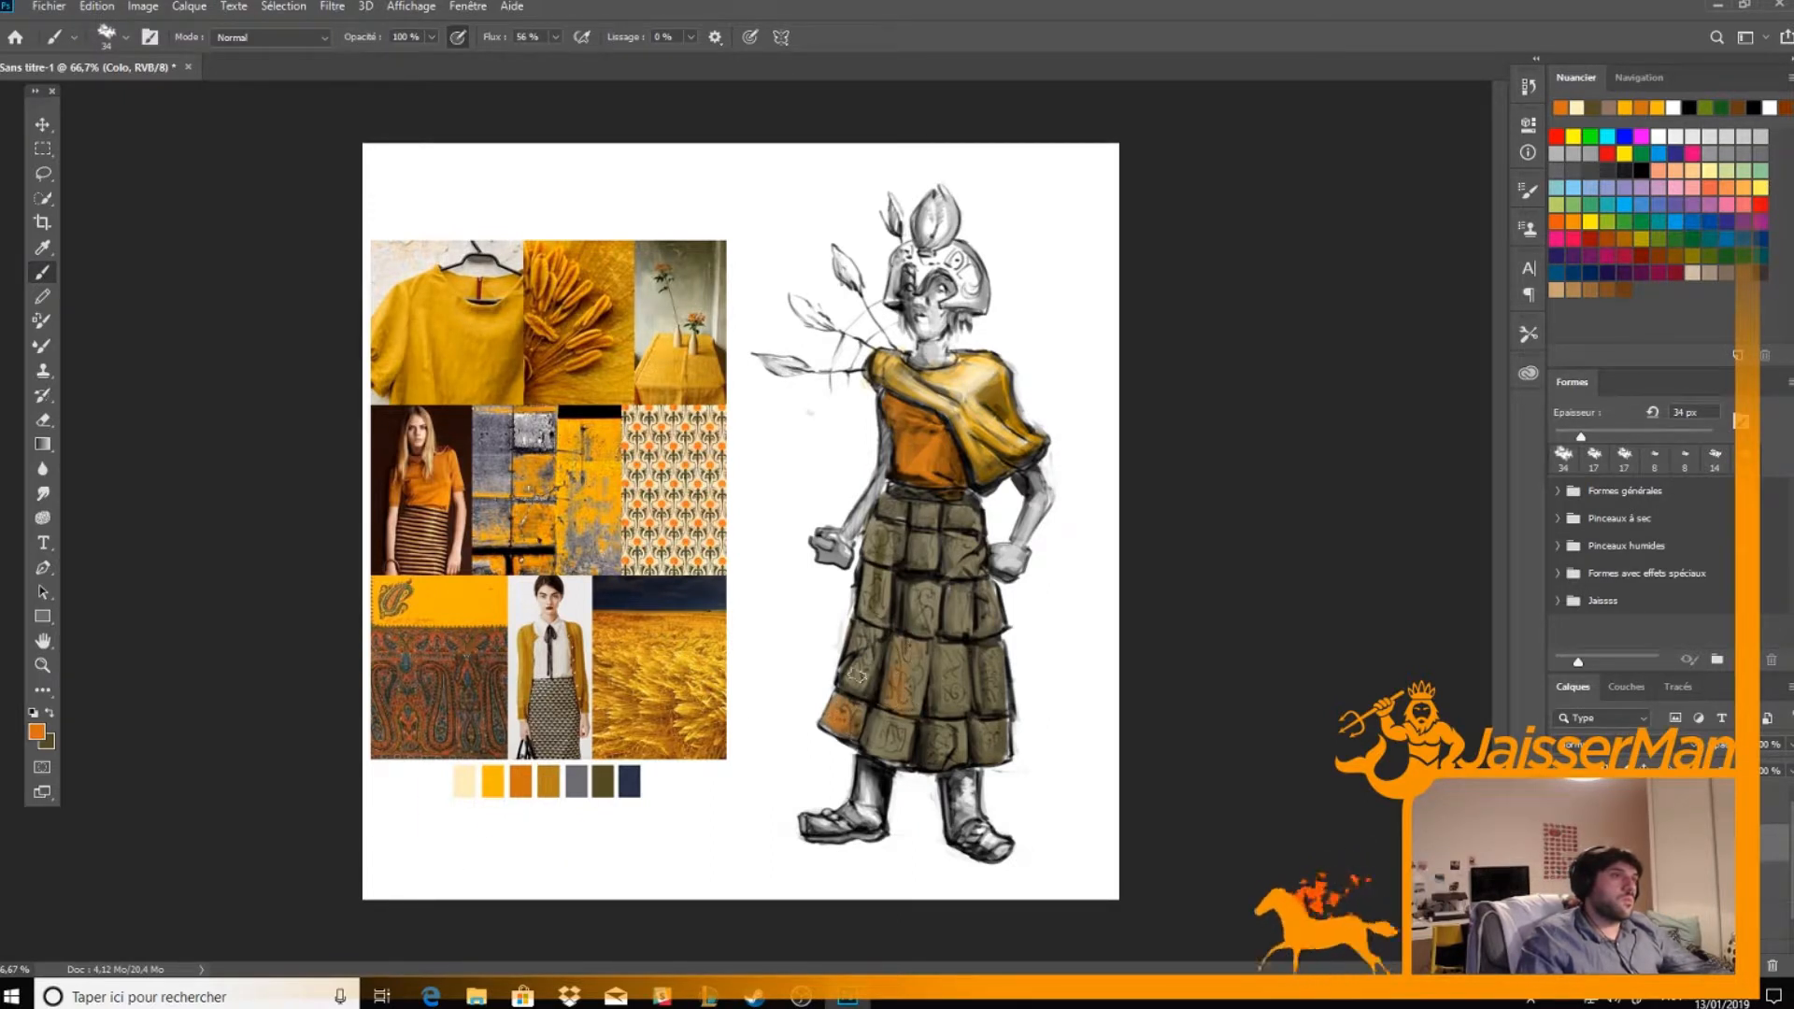
pyautogui.keyDown('alt'); pyautogui.click(491, 685); pyautogui.keyUp('alt')
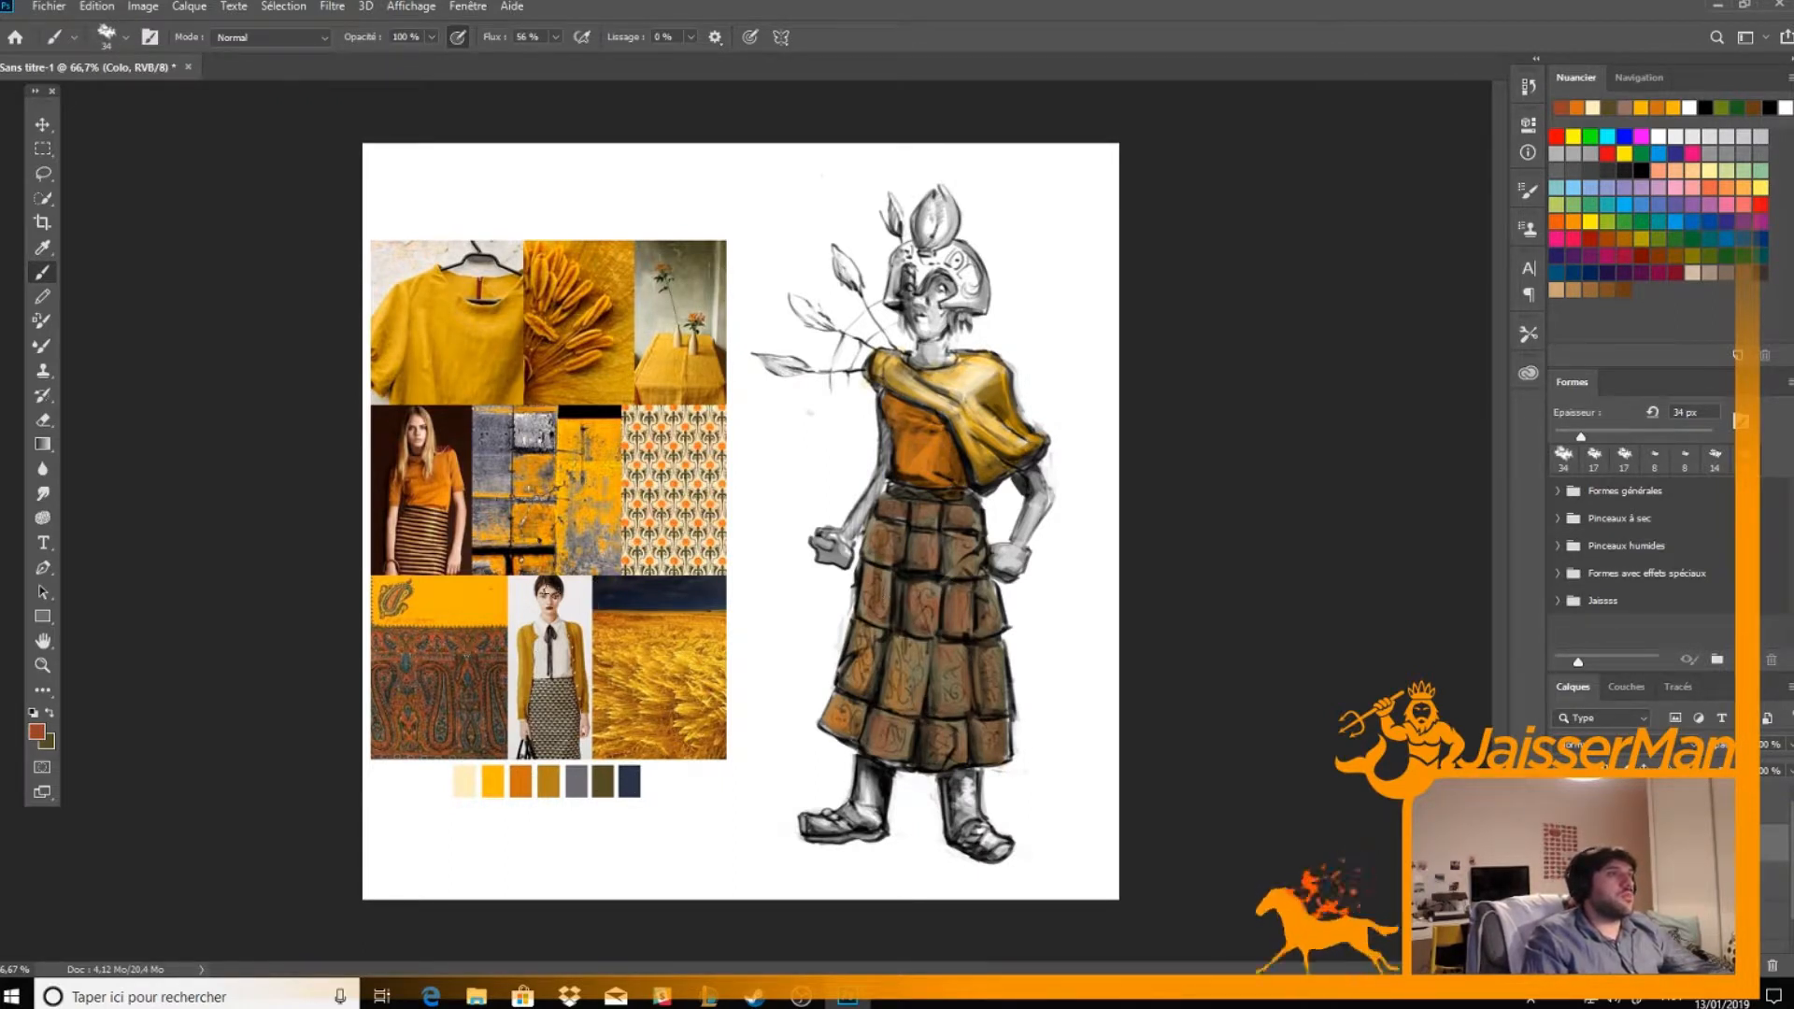
# Paint the four pointed buds beside the shoulder and helmet with a warm orange sampled from the mood board
pyautogui.keyDown('alt'); pyautogui.click(521, 654); pyautogui.keyUp('alt')
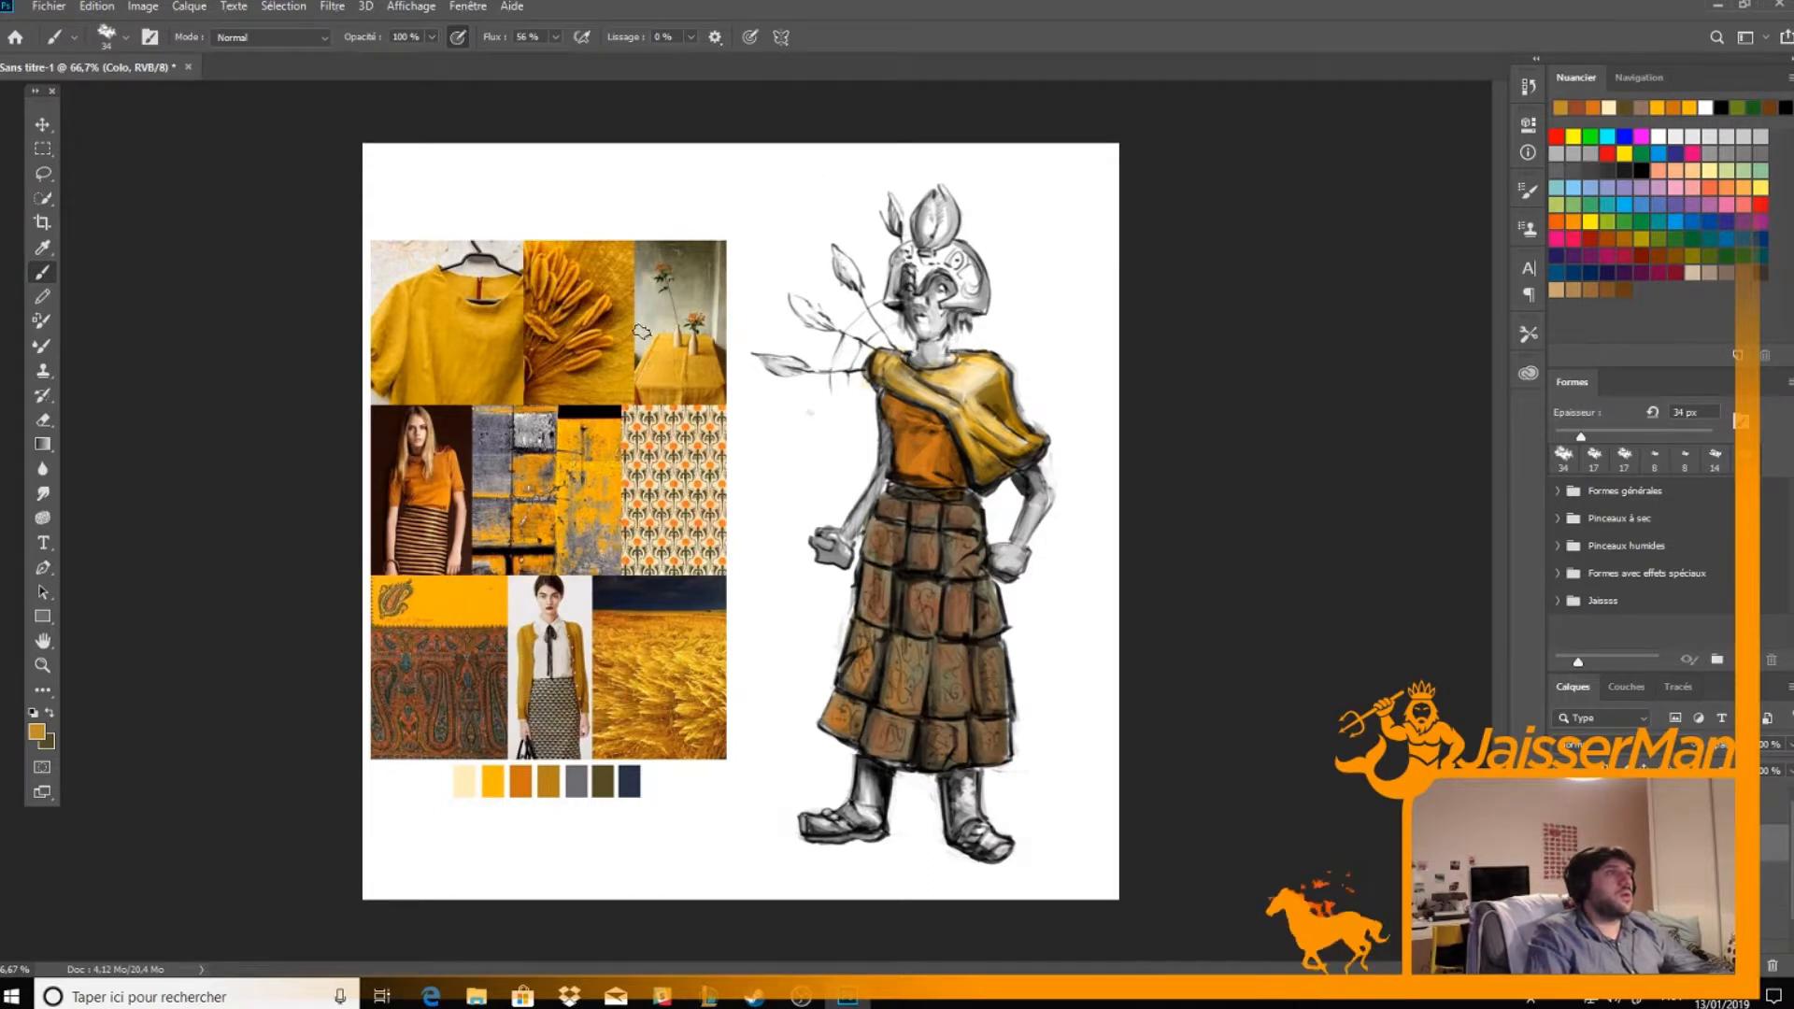
pyautogui.keyDown('alt'); pyautogui.click(591, 362); pyautogui.keyUp('alt')
pyautogui.moveTo(774, 364)
pyautogui.mouseDown()
pyautogui.moveTo(755, 356)
pyautogui.moveTo(795, 297)
pyautogui.moveTo(811, 303)
pyautogui.moveTo(839, 258)
pyautogui.moveTo(852, 279)
pyautogui.mouseUp()
pyautogui.moveTo(892, 233); pyautogui.dragTo(889, 217)
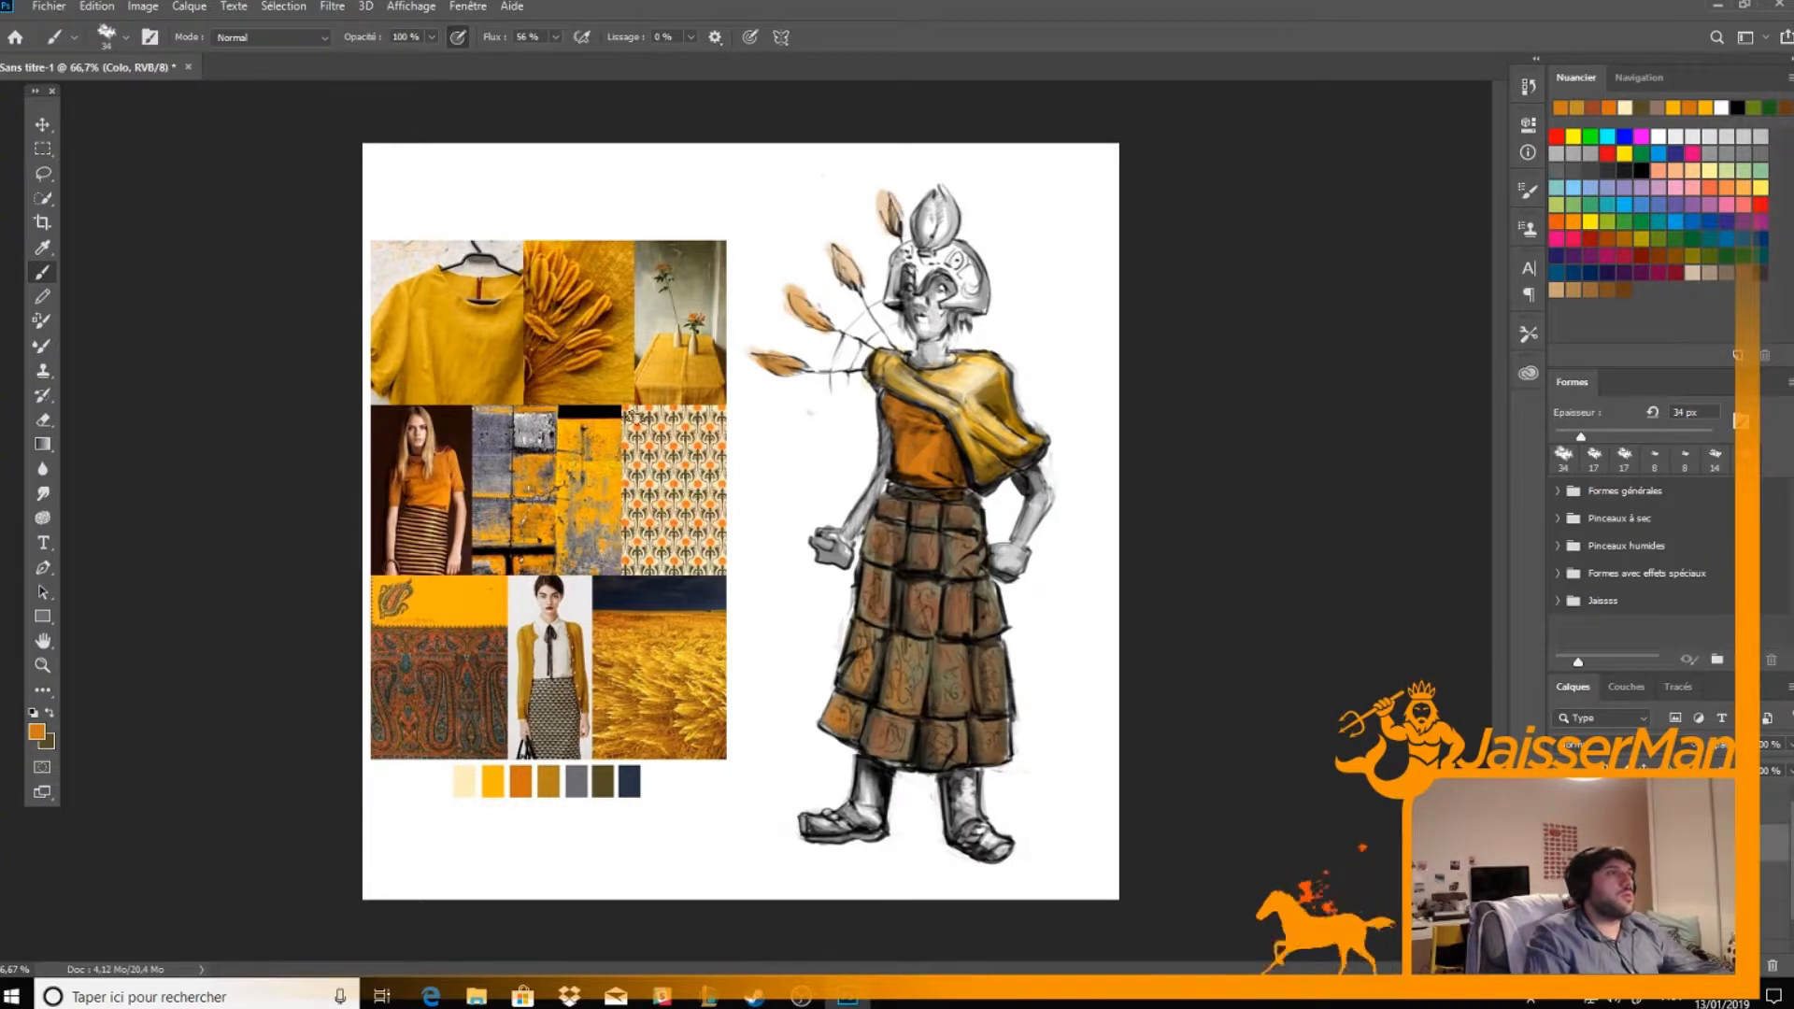
# Paint the helmet's crest dark green with brighter green accents and the helmet in mustard sampled from the wheat photo
pyautogui.keyDown('alt'); pyautogui.click(698, 323); pyautogui.keyUp('alt')
pyautogui.keyDown('alt'); pyautogui.click(698, 322); pyautogui.keyUp('alt')
pyautogui.keyDown('alt'); pyautogui.click(698, 322); pyautogui.keyUp('alt')
pyautogui.moveTo(928, 245)
pyautogui.mouseDown()
pyautogui.moveTo(944, 198)
pyautogui.moveTo(923, 220)
pyautogui.mouseUp()
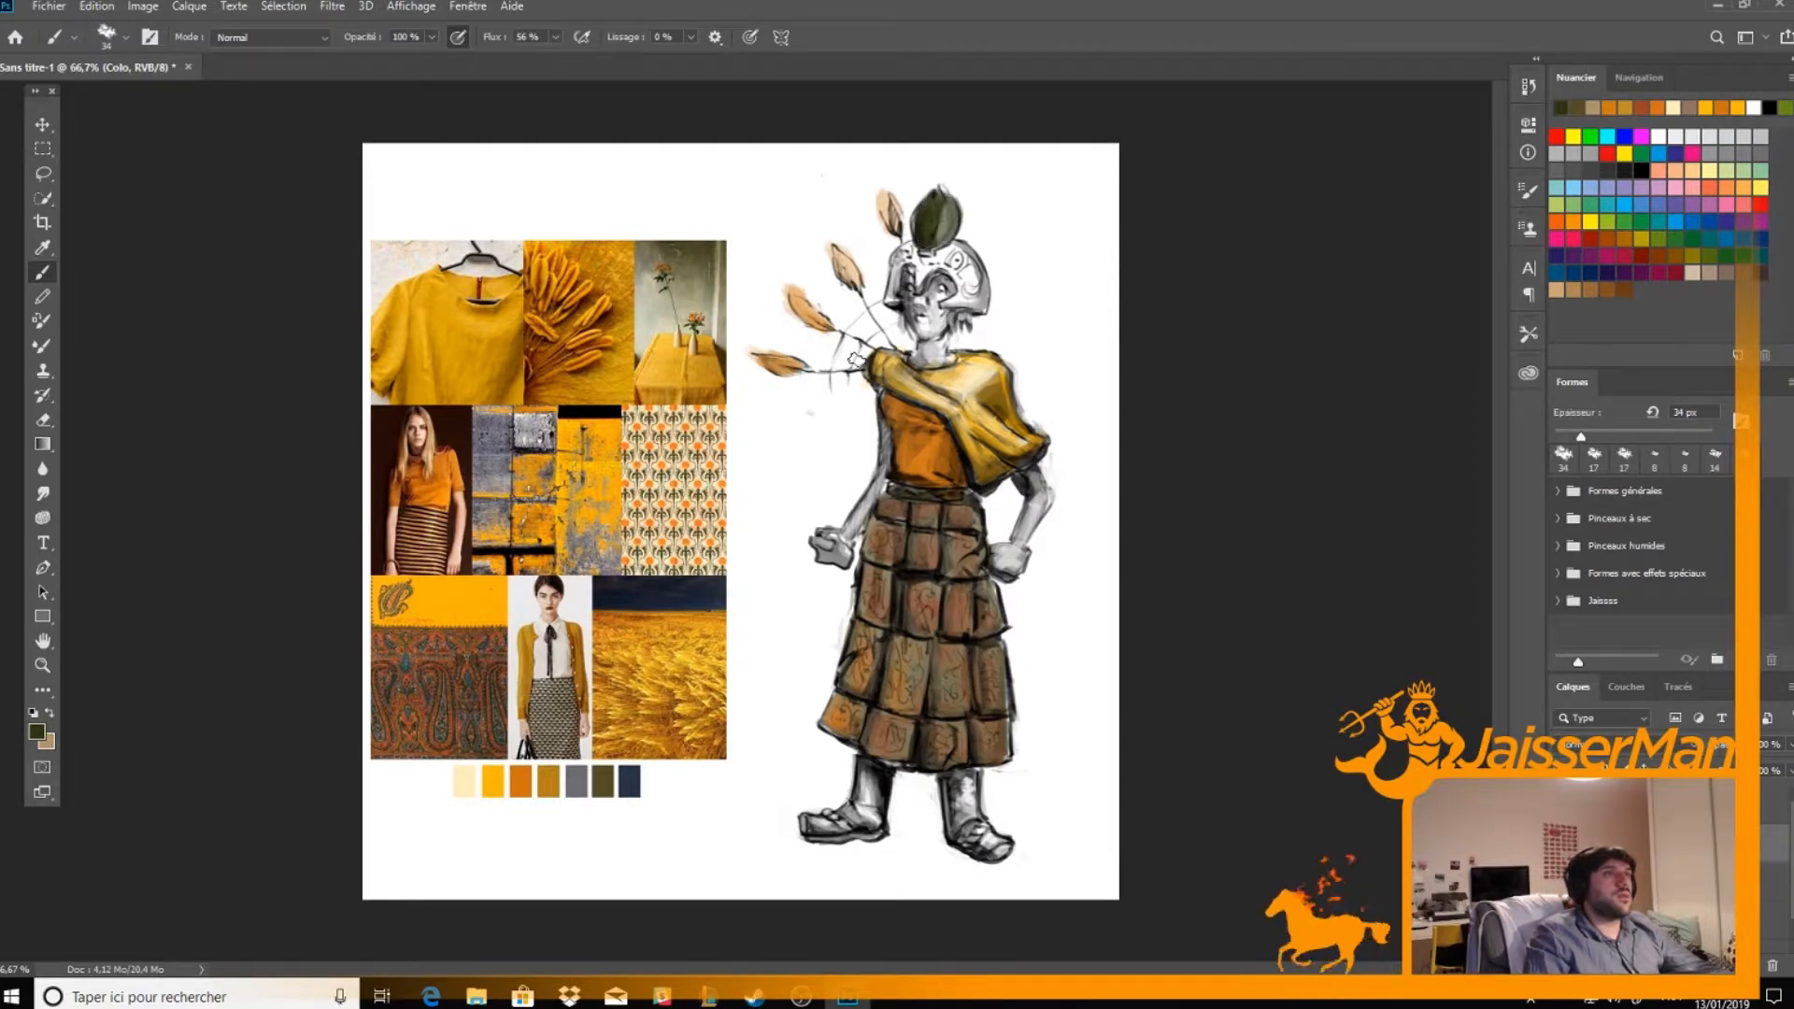
pyautogui.click(1628, 222)
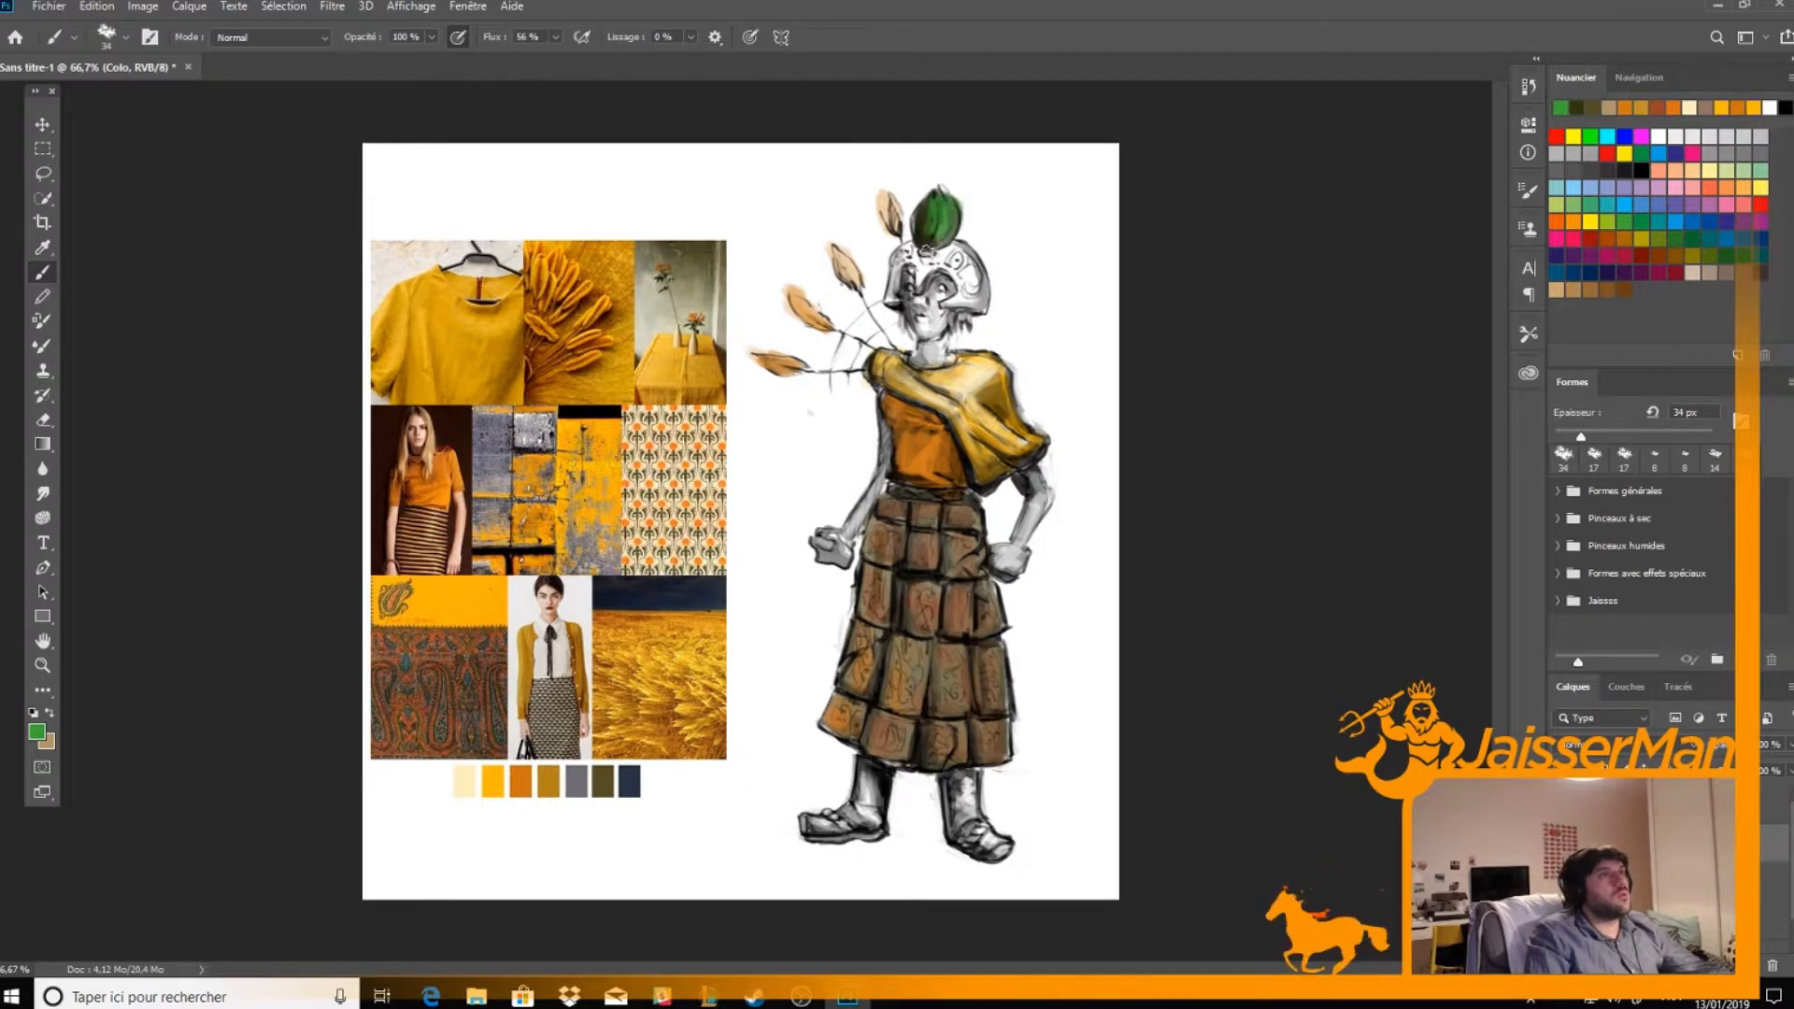
pyautogui.keyDown('alt'); pyautogui.click(519, 374); pyautogui.keyUp('alt')
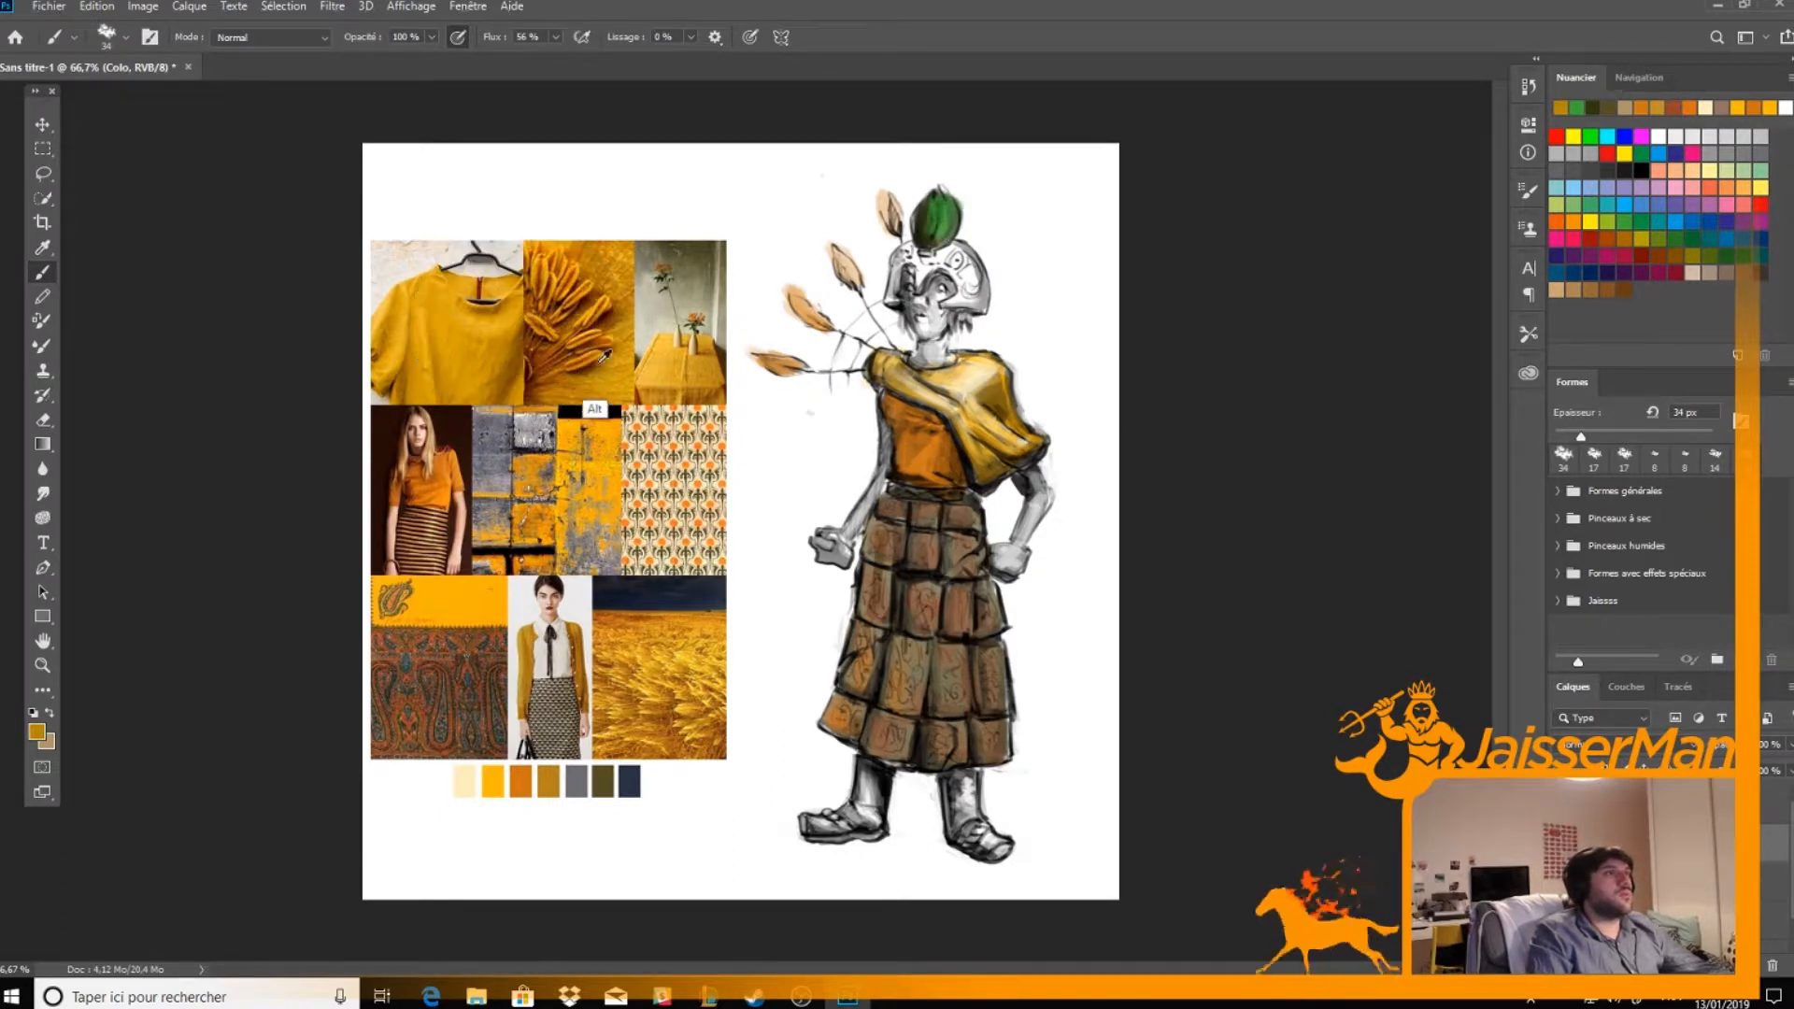
pyautogui.moveTo(901, 281)
pyautogui.mouseDown()
pyautogui.moveTo(907, 256)
pyautogui.moveTo(962, 295)
pyautogui.moveTo(981, 285)
pyautogui.moveTo(903, 254)
pyautogui.mouseUp()
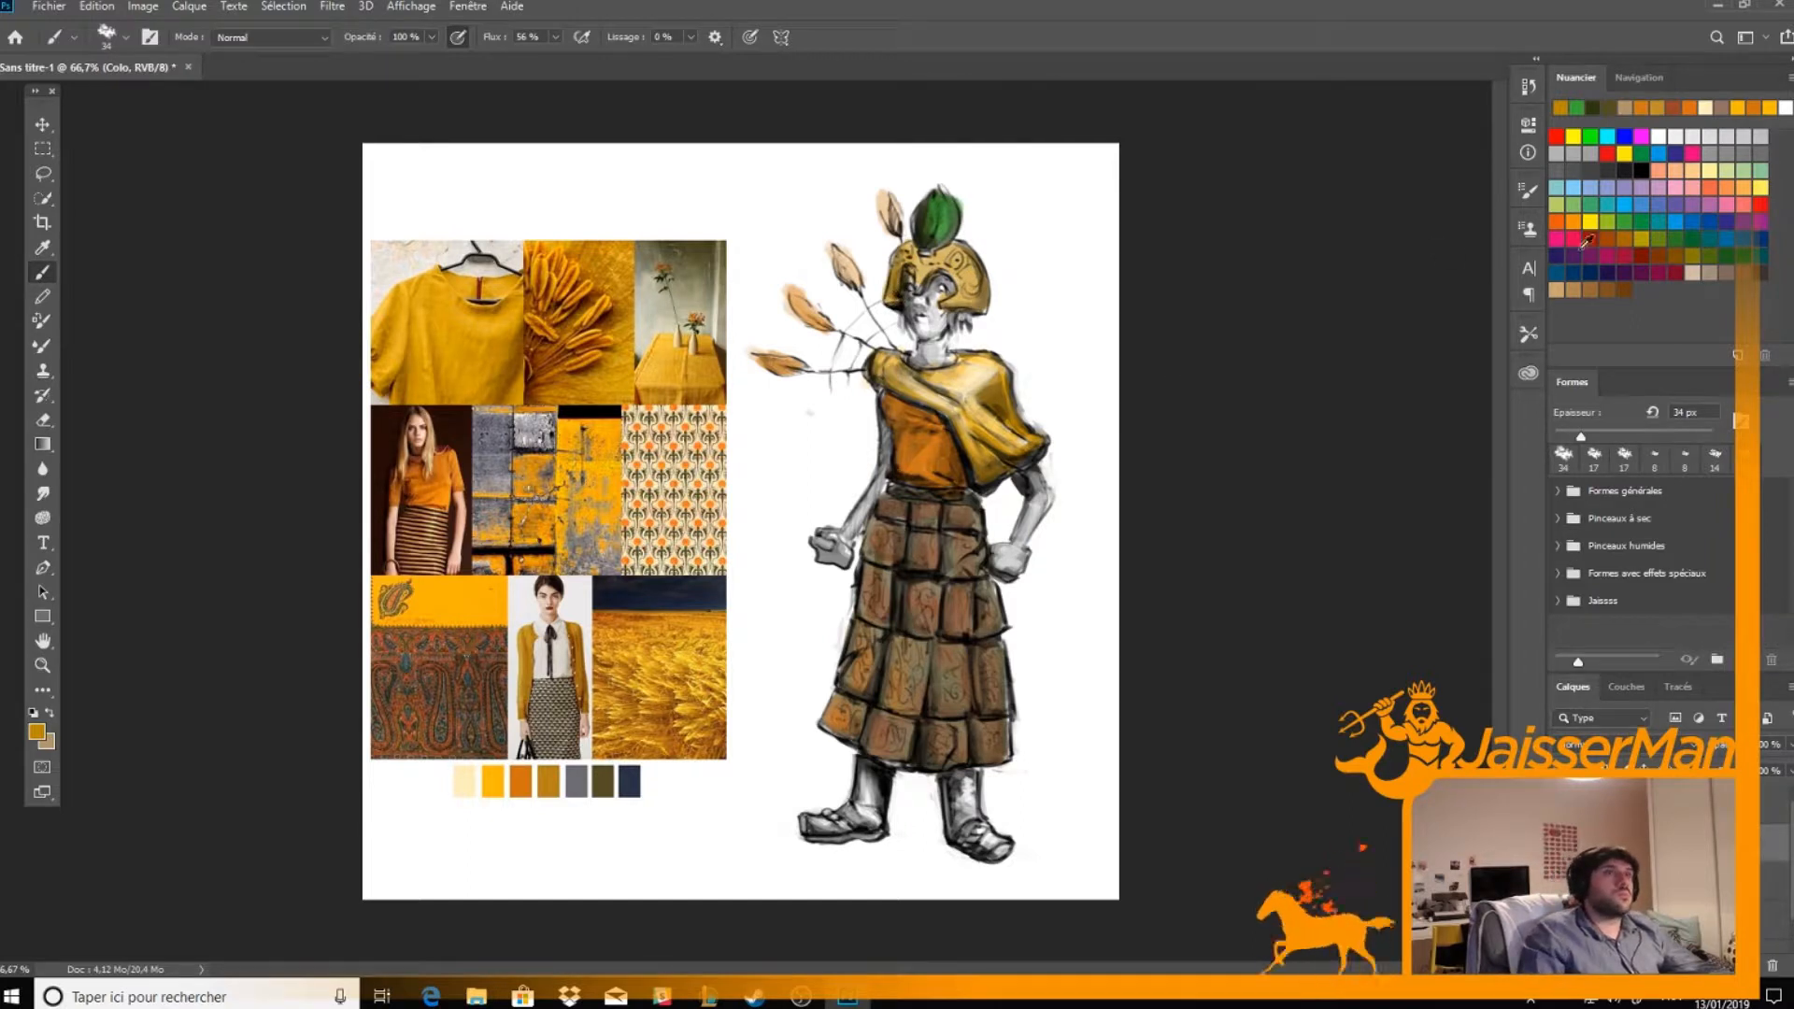
# Paint the skin of the arms, hands, neck and face with a brown swatch
pyautogui.click(1685, 248)
pyautogui.moveTo(835, 552)
pyautogui.mouseDown()
pyautogui.moveTo(888, 414)
pyautogui.moveTo(900, 489)
pyautogui.mouseUp()
pyautogui.moveTo(1038, 484)
pyautogui.mouseDown()
pyautogui.moveTo(1004, 571)
pyautogui.moveTo(1046, 476)
pyautogui.mouseUp()
pyautogui.moveTo(929, 353)
pyautogui.mouseDown()
pyautogui.moveTo(919, 292)
pyautogui.moveTo(922, 314)
pyautogui.moveTo(943, 285)
pyautogui.moveTo(941, 353)
pyautogui.moveTo(912, 283)
pyautogui.moveTo(929, 328)
pyautogui.mouseUp()
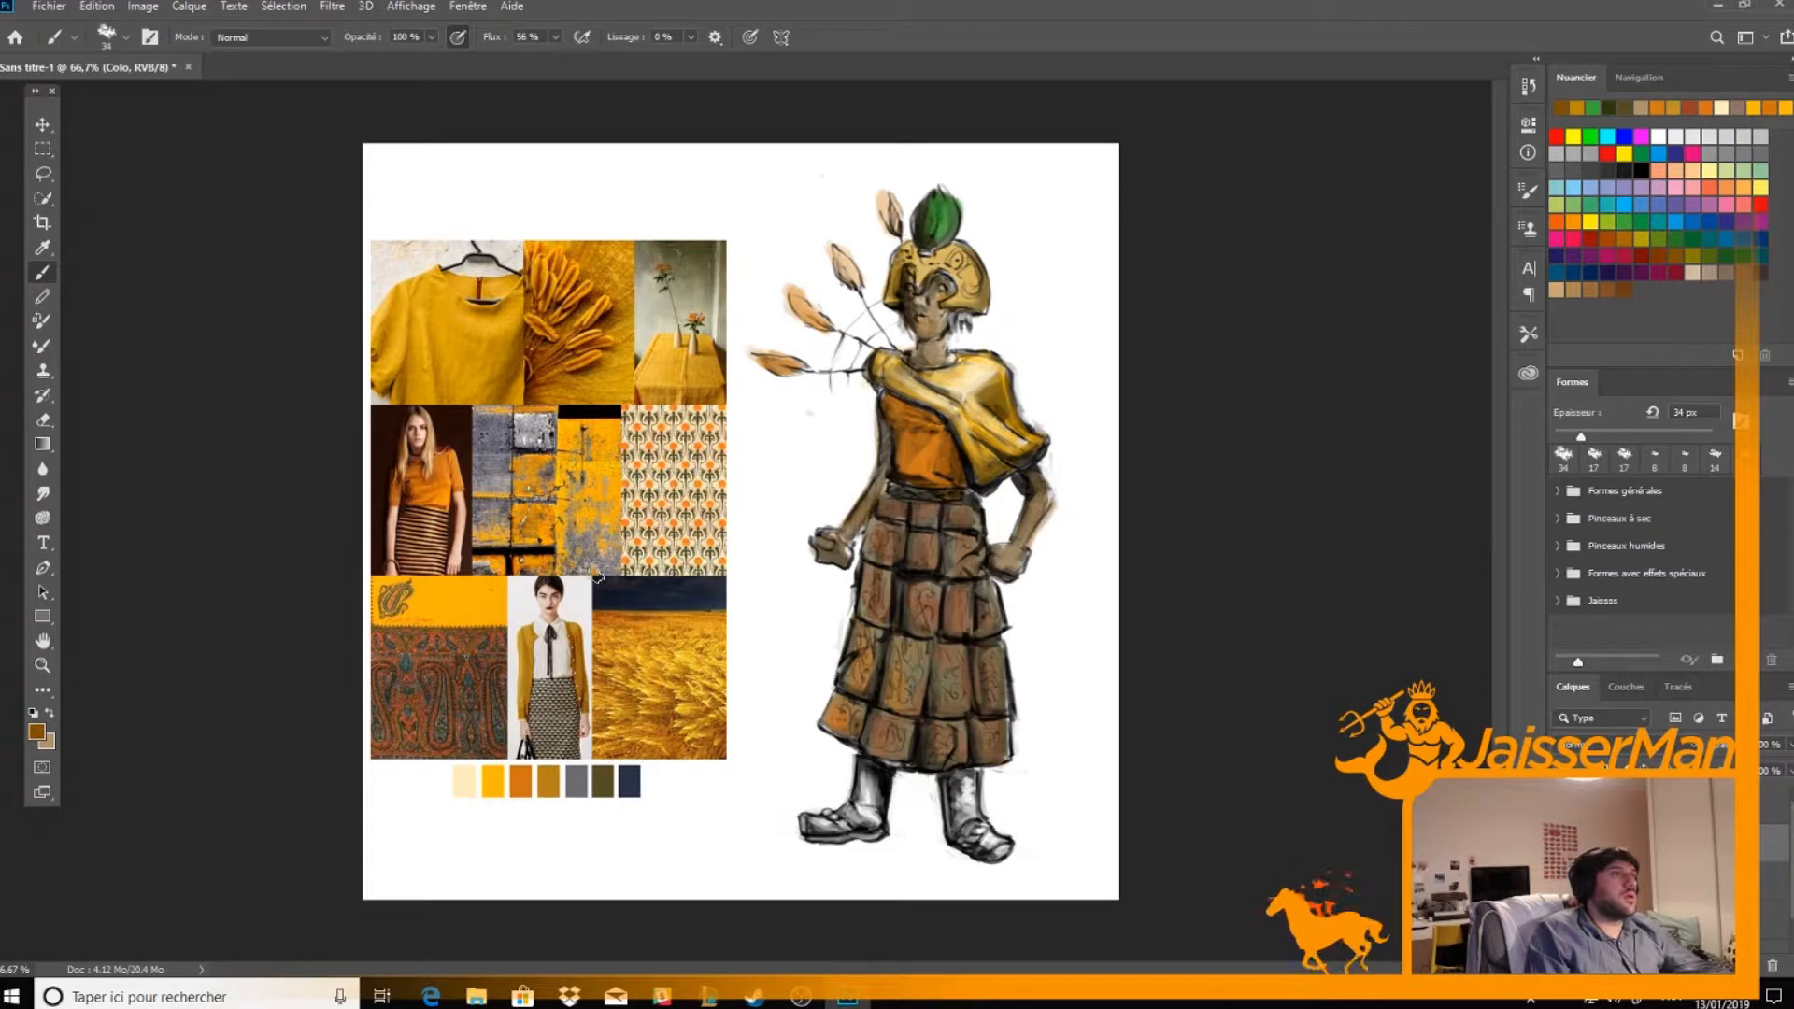
# Paint both boots with the bright yellow sampled from the mood board's weathered-wall photo
pyautogui.keyDown('alt'); pyautogui.click(540, 466); pyautogui.keyUp('alt')
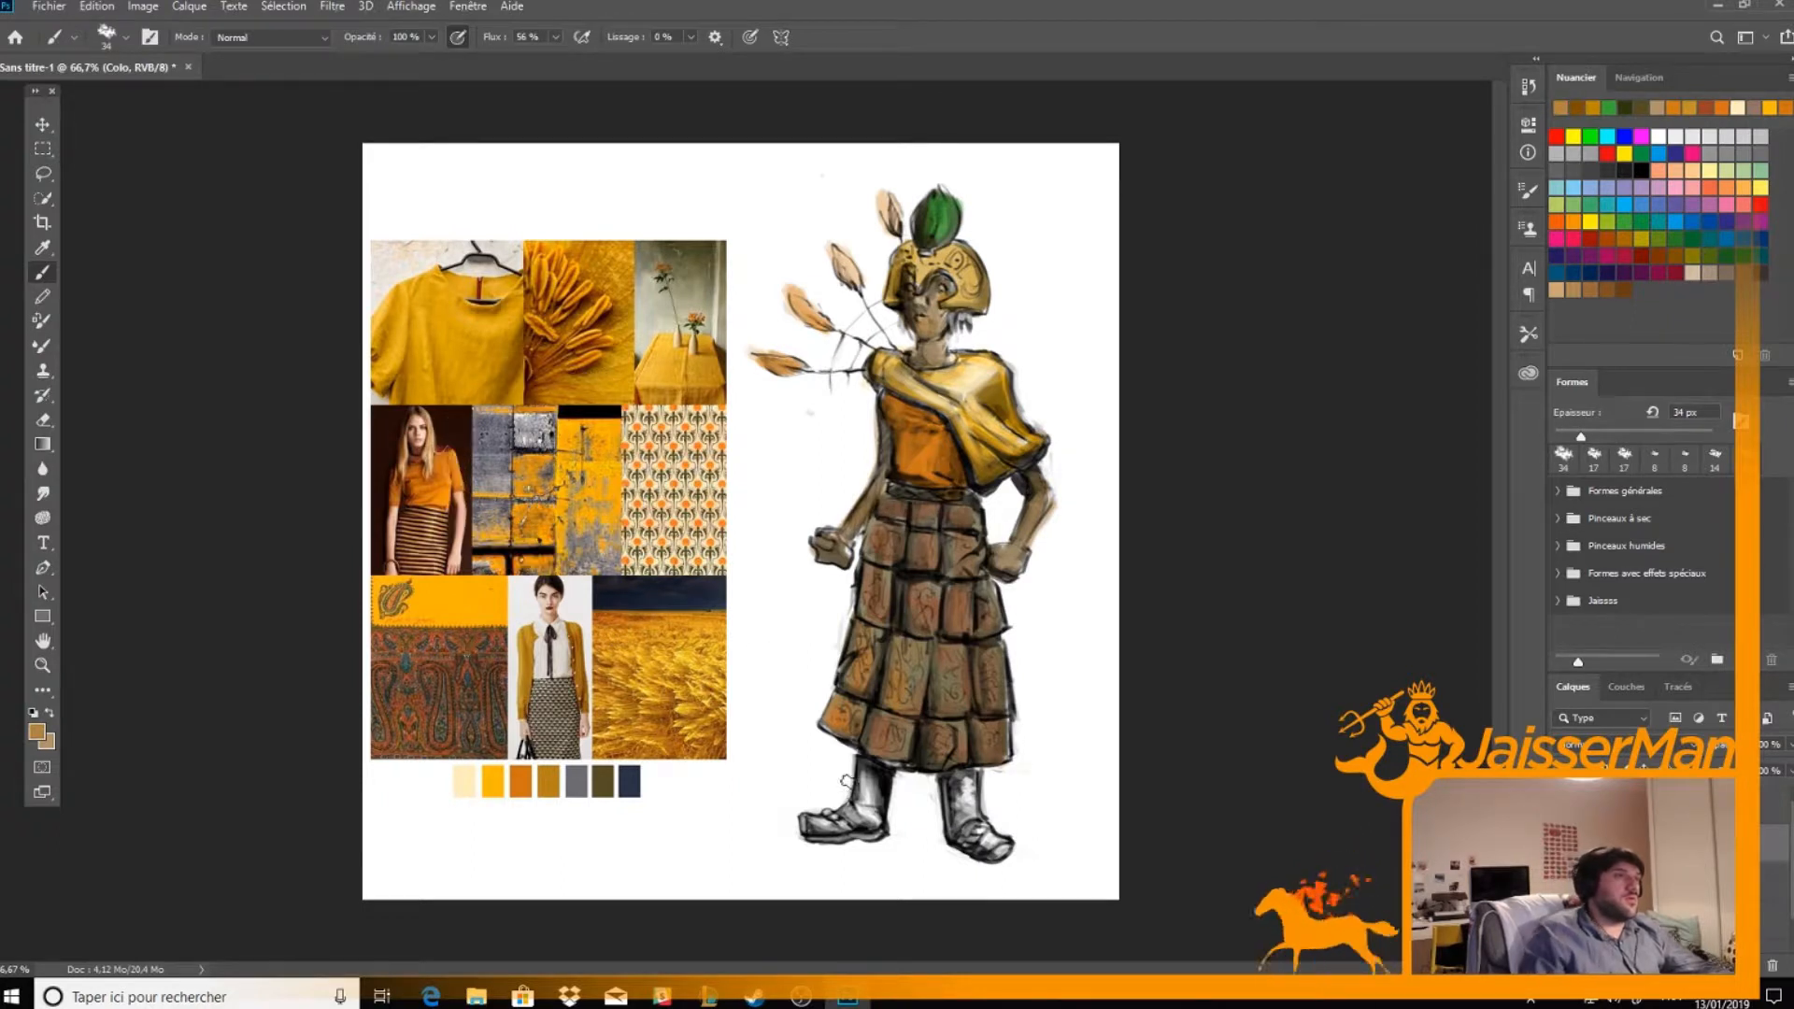
pyautogui.keyDown('alt'); pyautogui.click(607, 486); pyautogui.keyUp('alt')
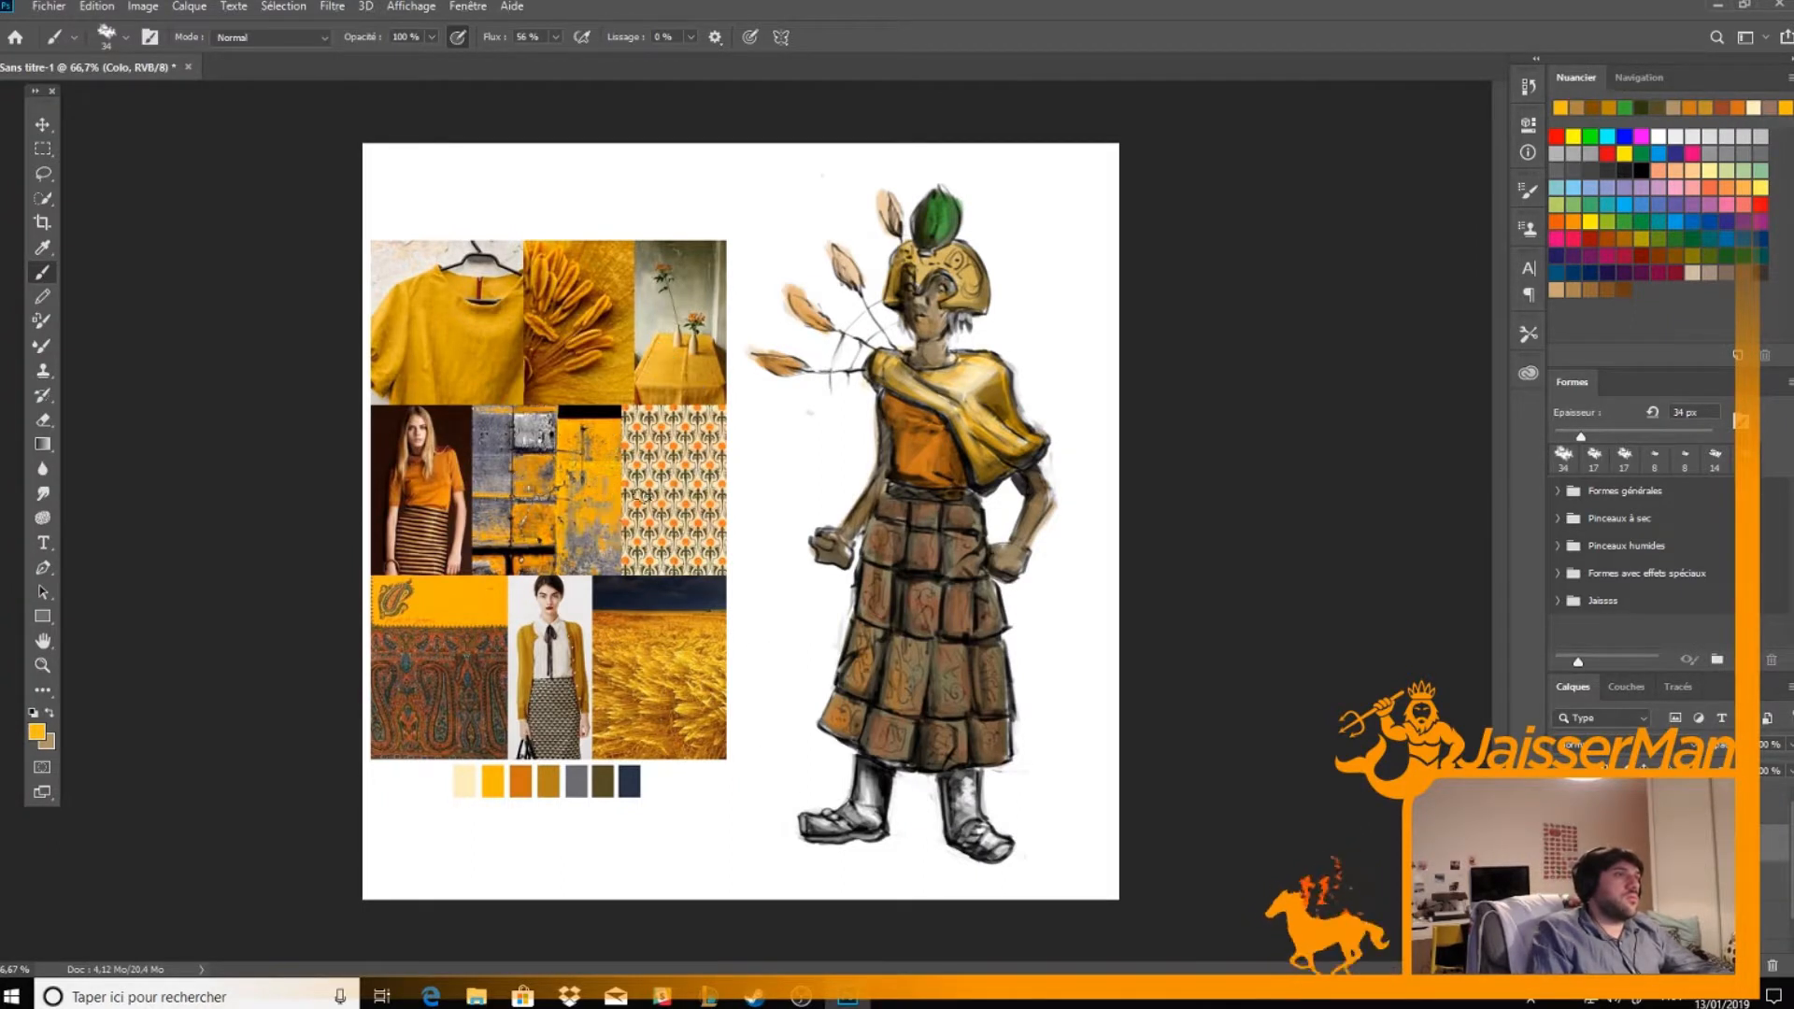
pyautogui.moveTo(822, 826)
pyautogui.mouseDown()
pyautogui.moveTo(879, 794)
pyautogui.moveTo(827, 832)
pyautogui.mouseUp()
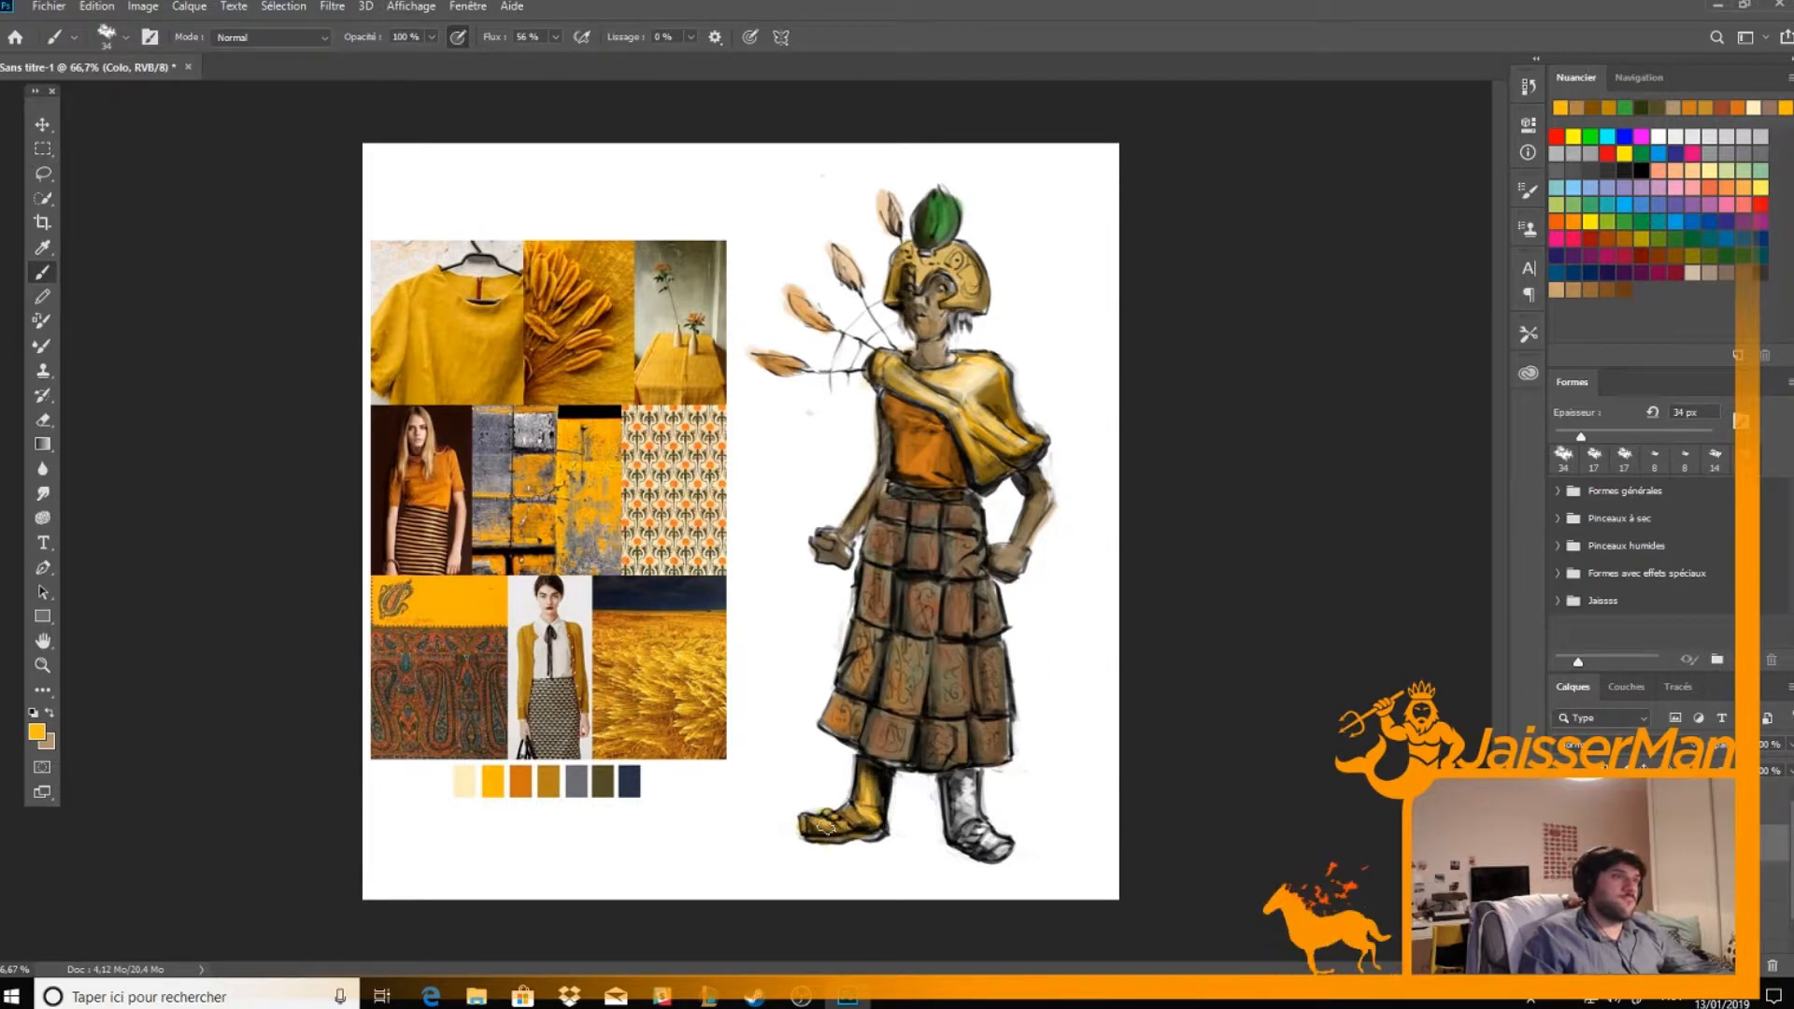
pyautogui.moveTo(977, 841)
pyautogui.mouseDown()
pyautogui.moveTo(965, 783)
pyautogui.moveTo(972, 836)
pyautogui.mouseUp()
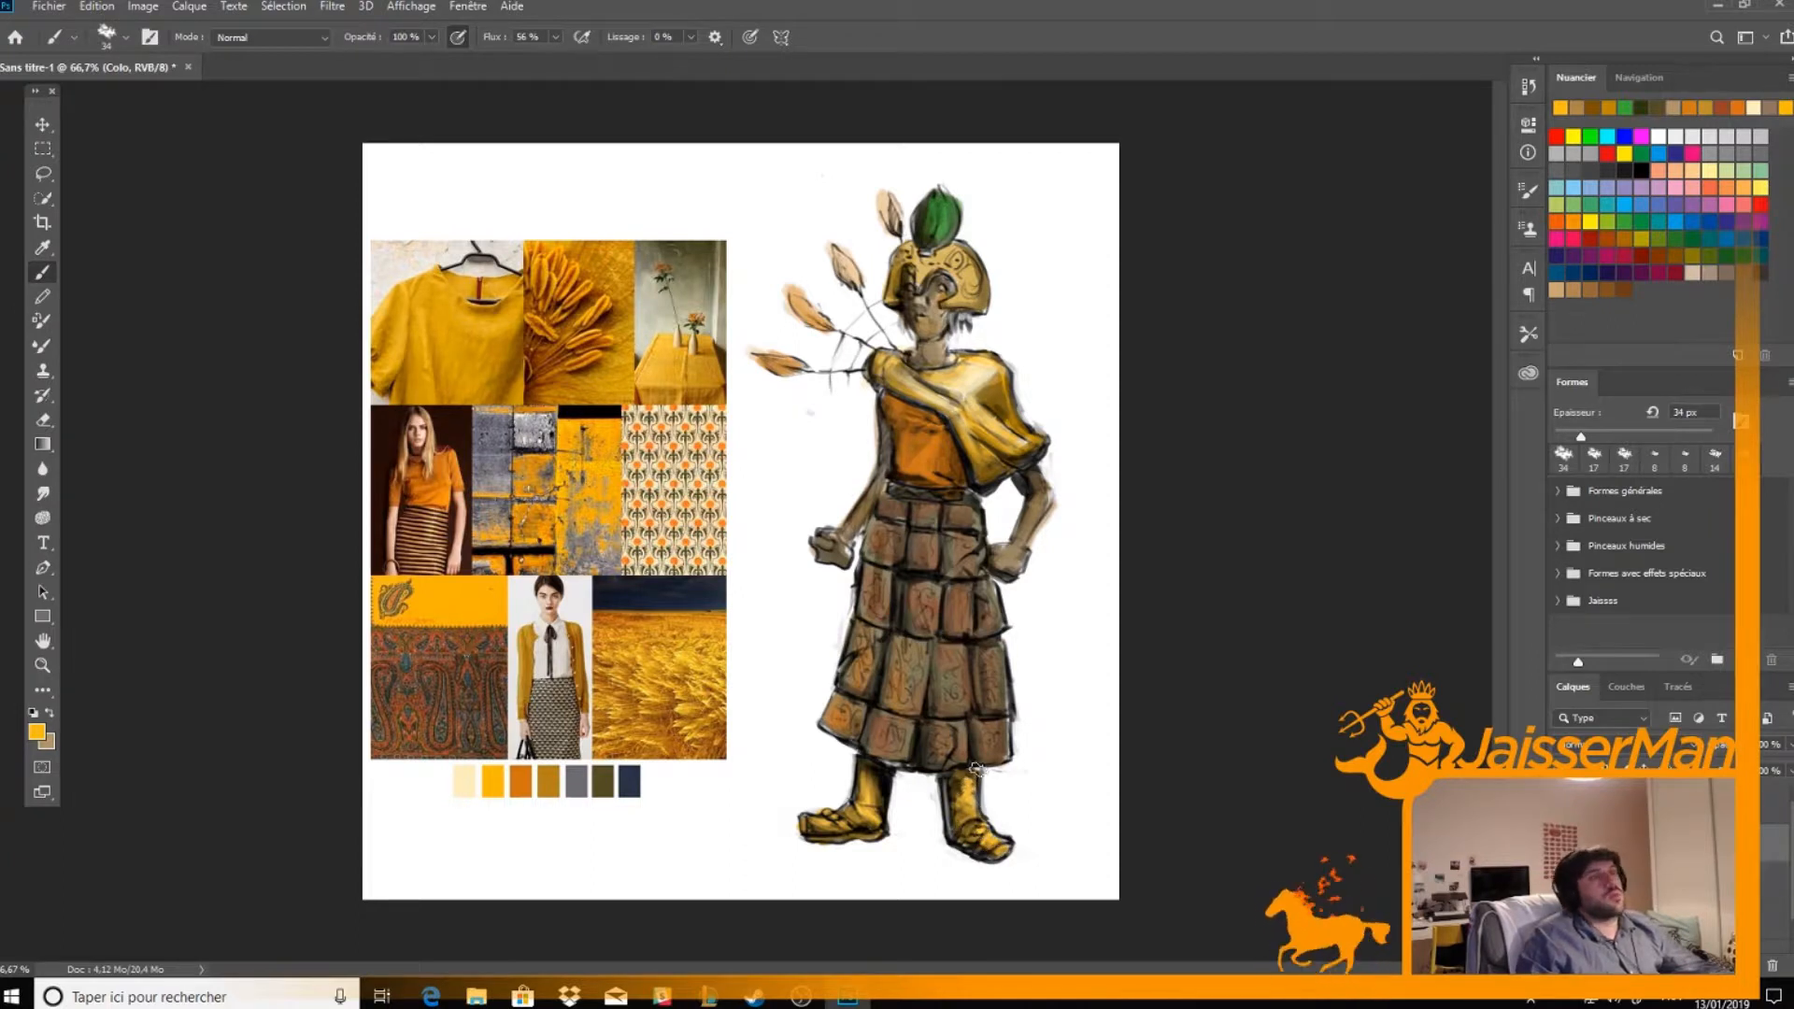
# Smudge the colours of the shawl, tunic and skirt panels to blend them, pulling some colour past the skirt's edges
pyautogui.click(42, 493)
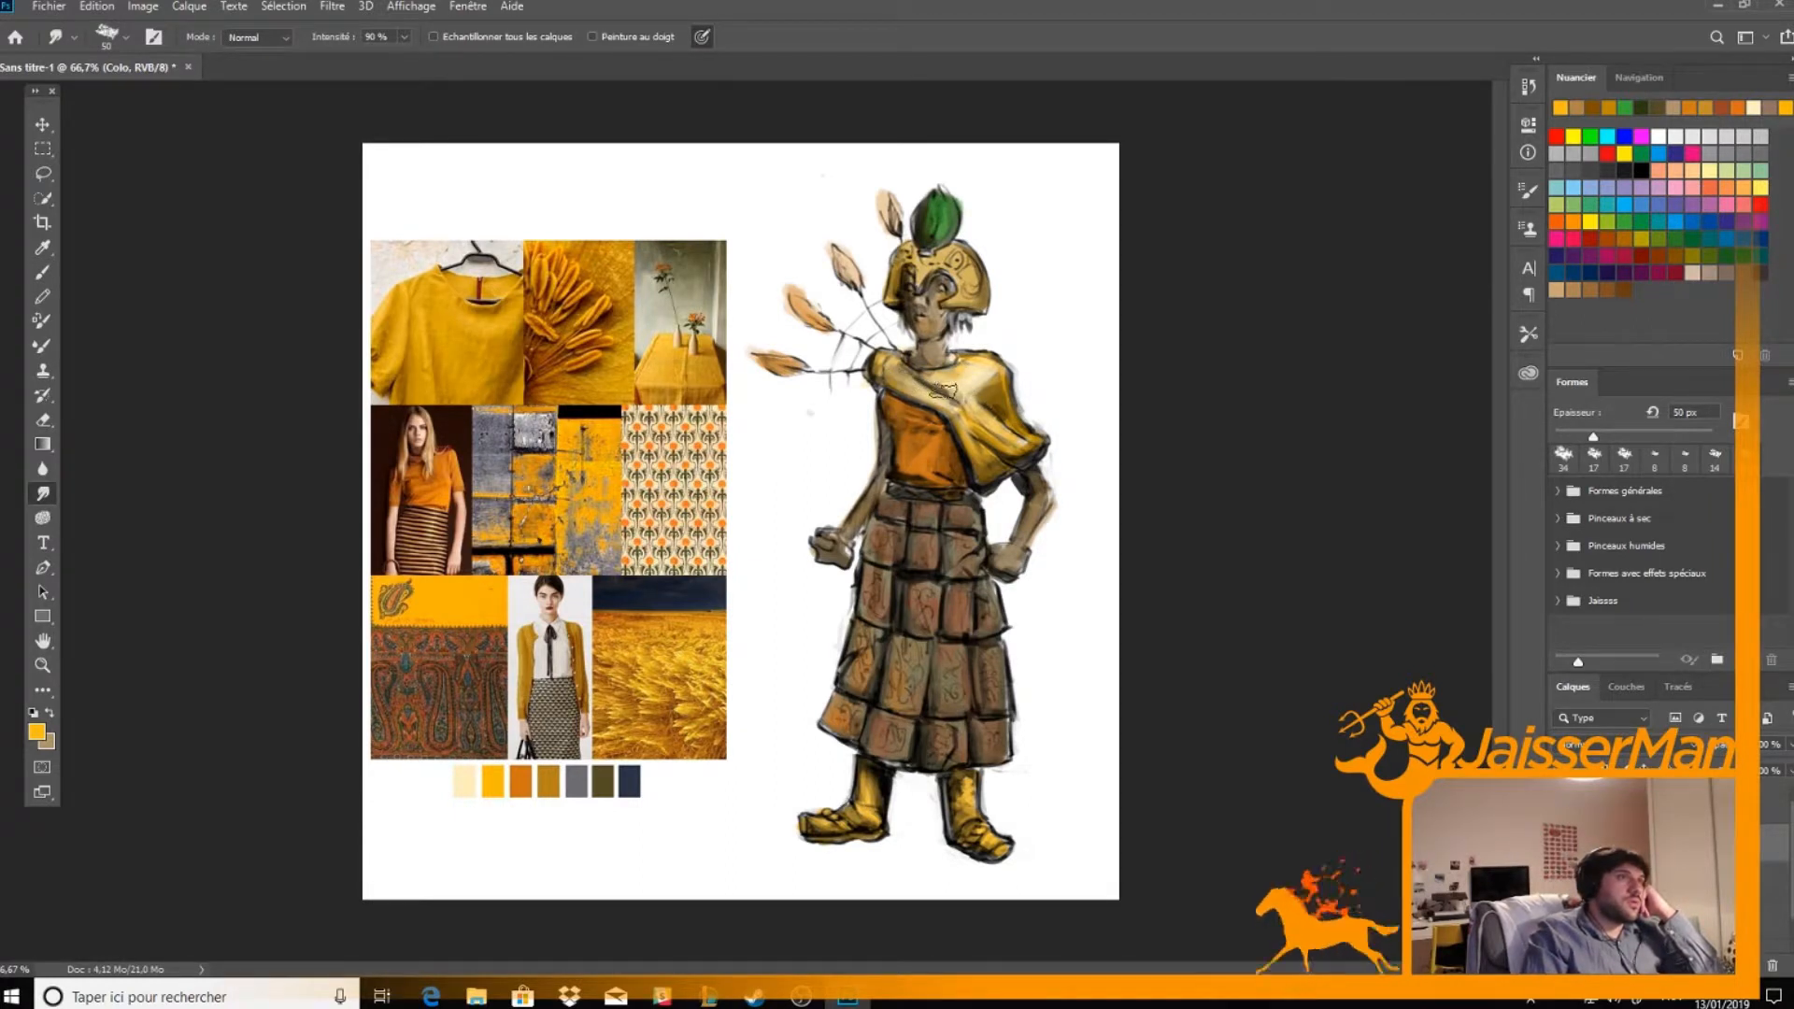
pyautogui.moveTo(981, 381)
pyautogui.mouseDown()
pyautogui.moveTo(1000, 438)
pyautogui.moveTo(967, 419)
pyautogui.moveTo(985, 473)
pyautogui.moveTo(972, 447)
pyautogui.moveTo(950, 480)
pyautogui.moveTo(930, 429)
pyautogui.moveTo(902, 476)
pyautogui.moveTo(893, 404)
pyautogui.moveTo(893, 479)
pyautogui.moveTo(899, 386)
pyautogui.mouseUp()
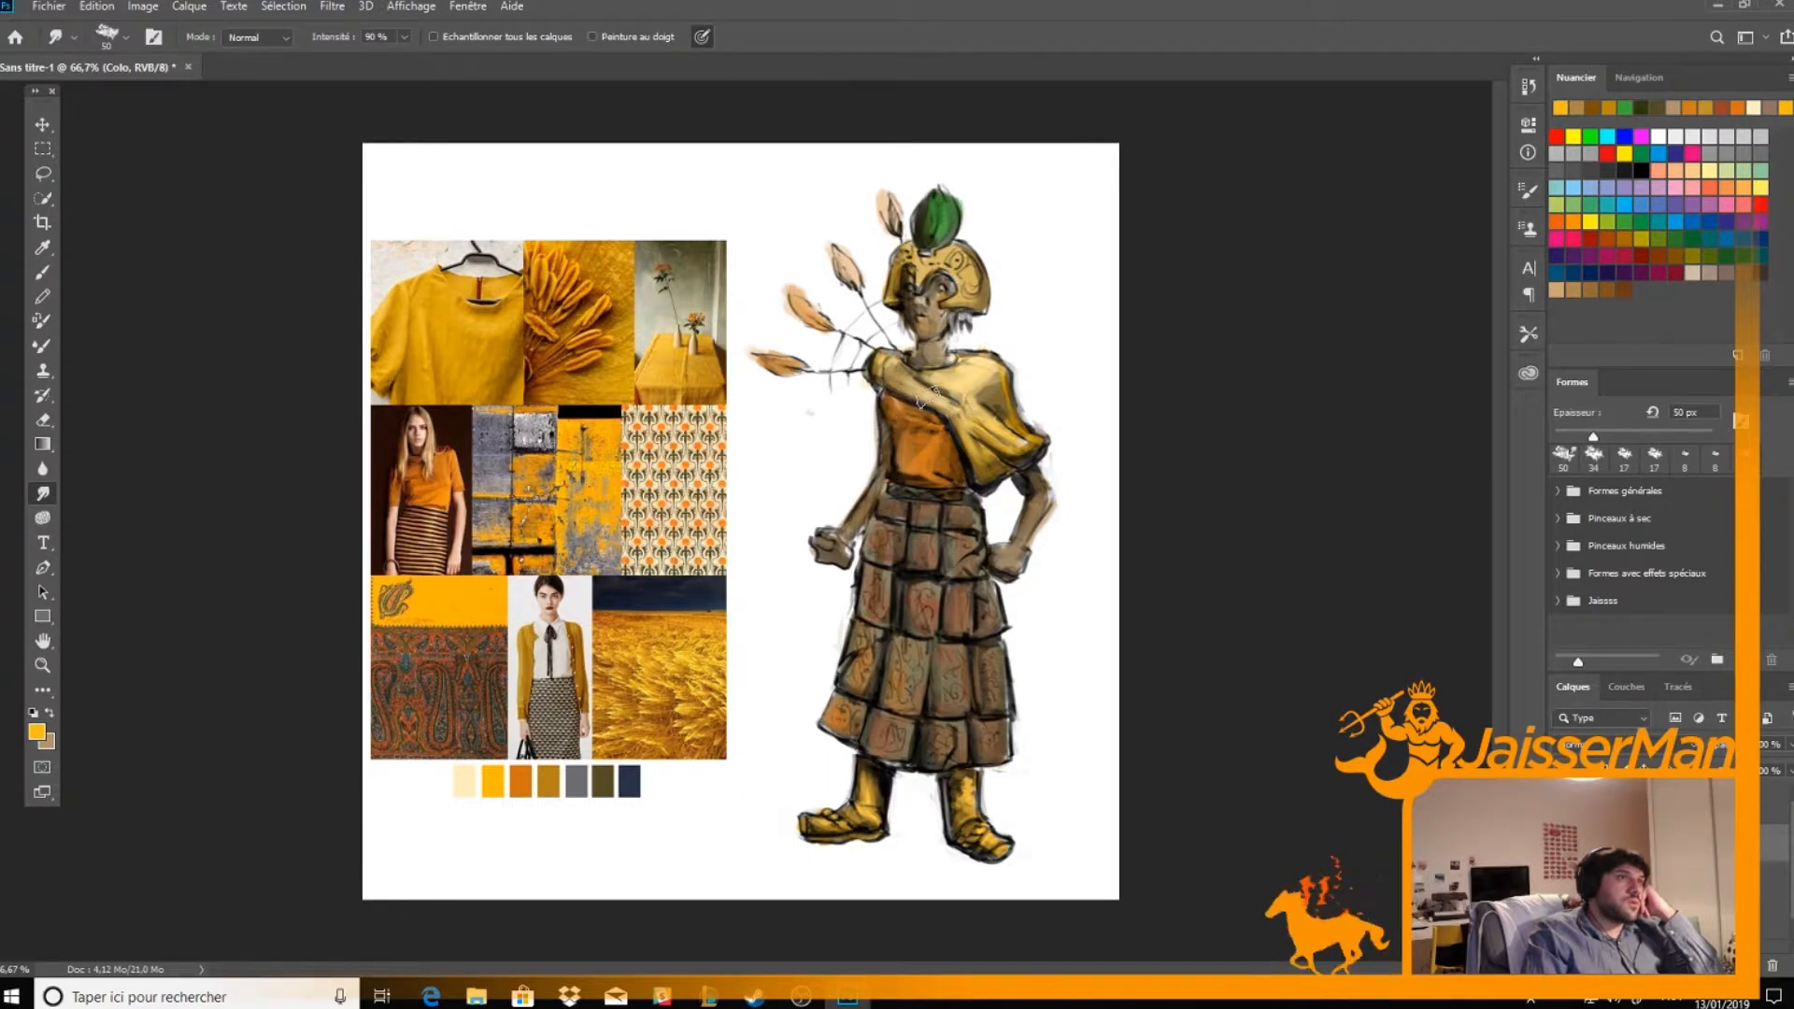
pyautogui.moveTo(929, 445)
pyautogui.mouseDown()
pyautogui.moveTo(913, 488)
pyautogui.moveTo(890, 487)
pyautogui.mouseUp()
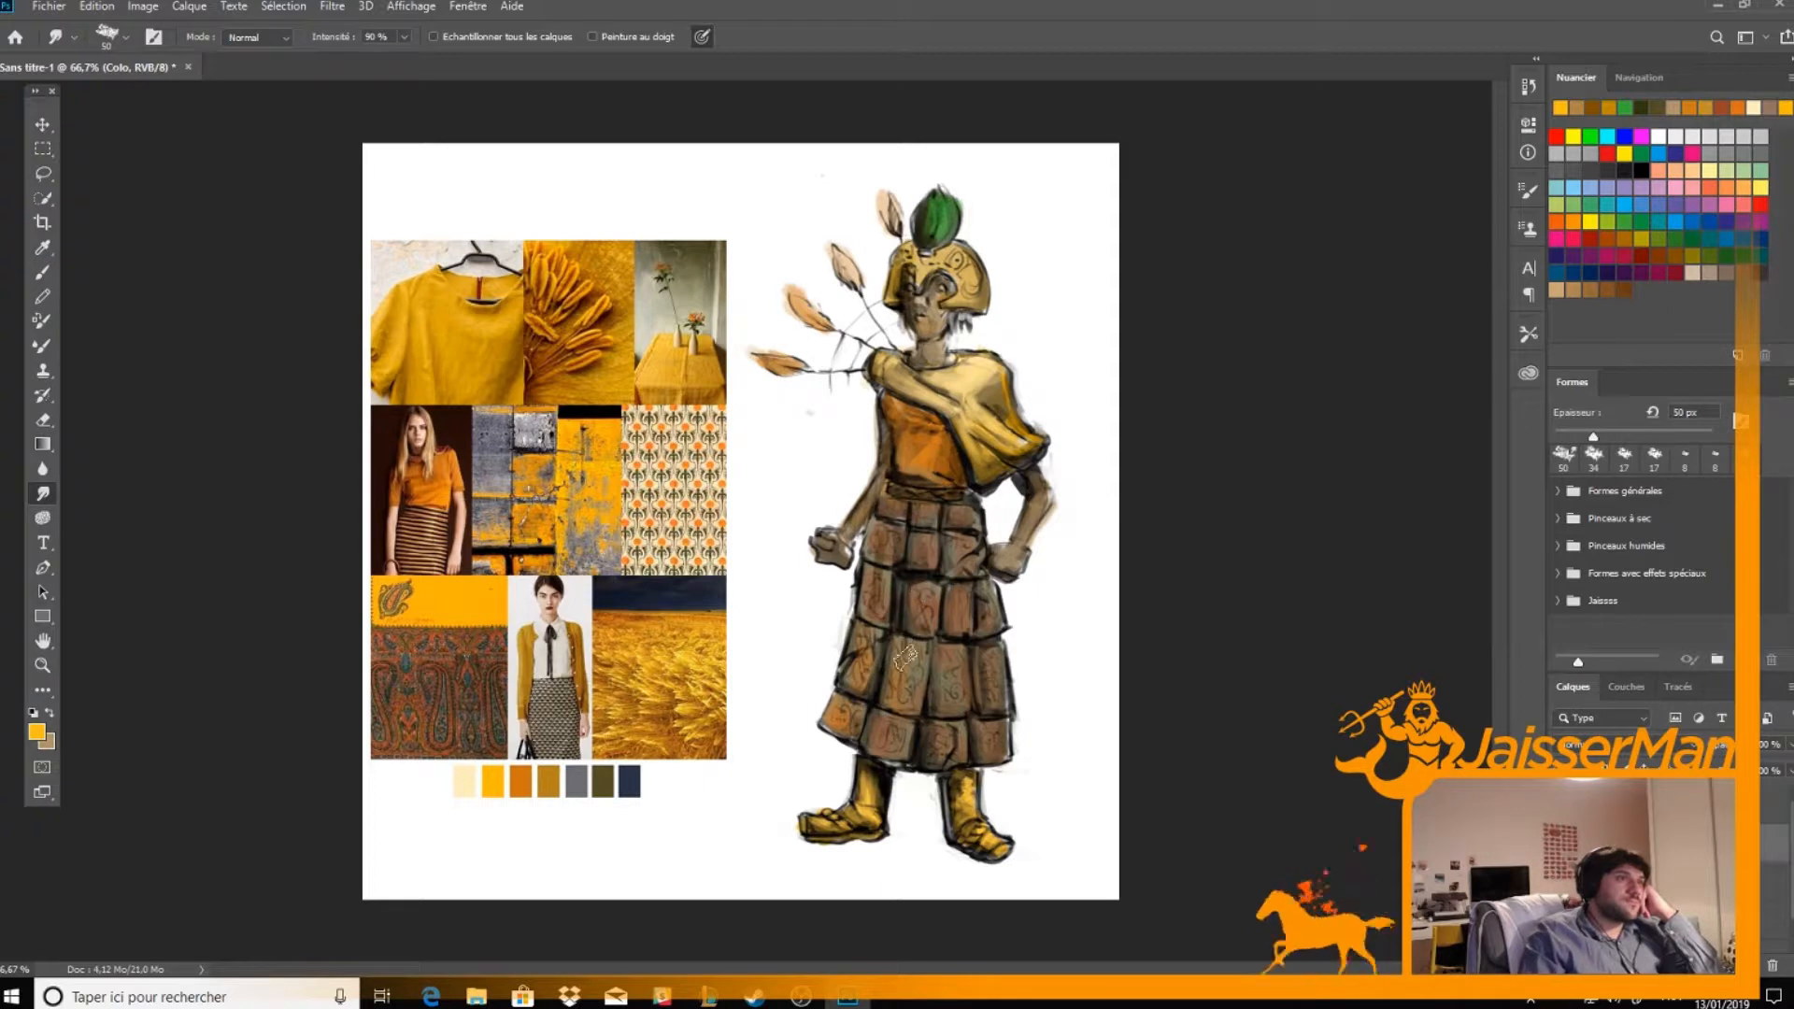
pyautogui.moveTo(866, 683)
pyautogui.mouseDown()
pyautogui.moveTo(875, 723)
pyautogui.moveTo(836, 728)
pyautogui.moveTo(883, 724)
pyautogui.moveTo(814, 717)
pyautogui.moveTo(920, 751)
pyautogui.mouseUp()
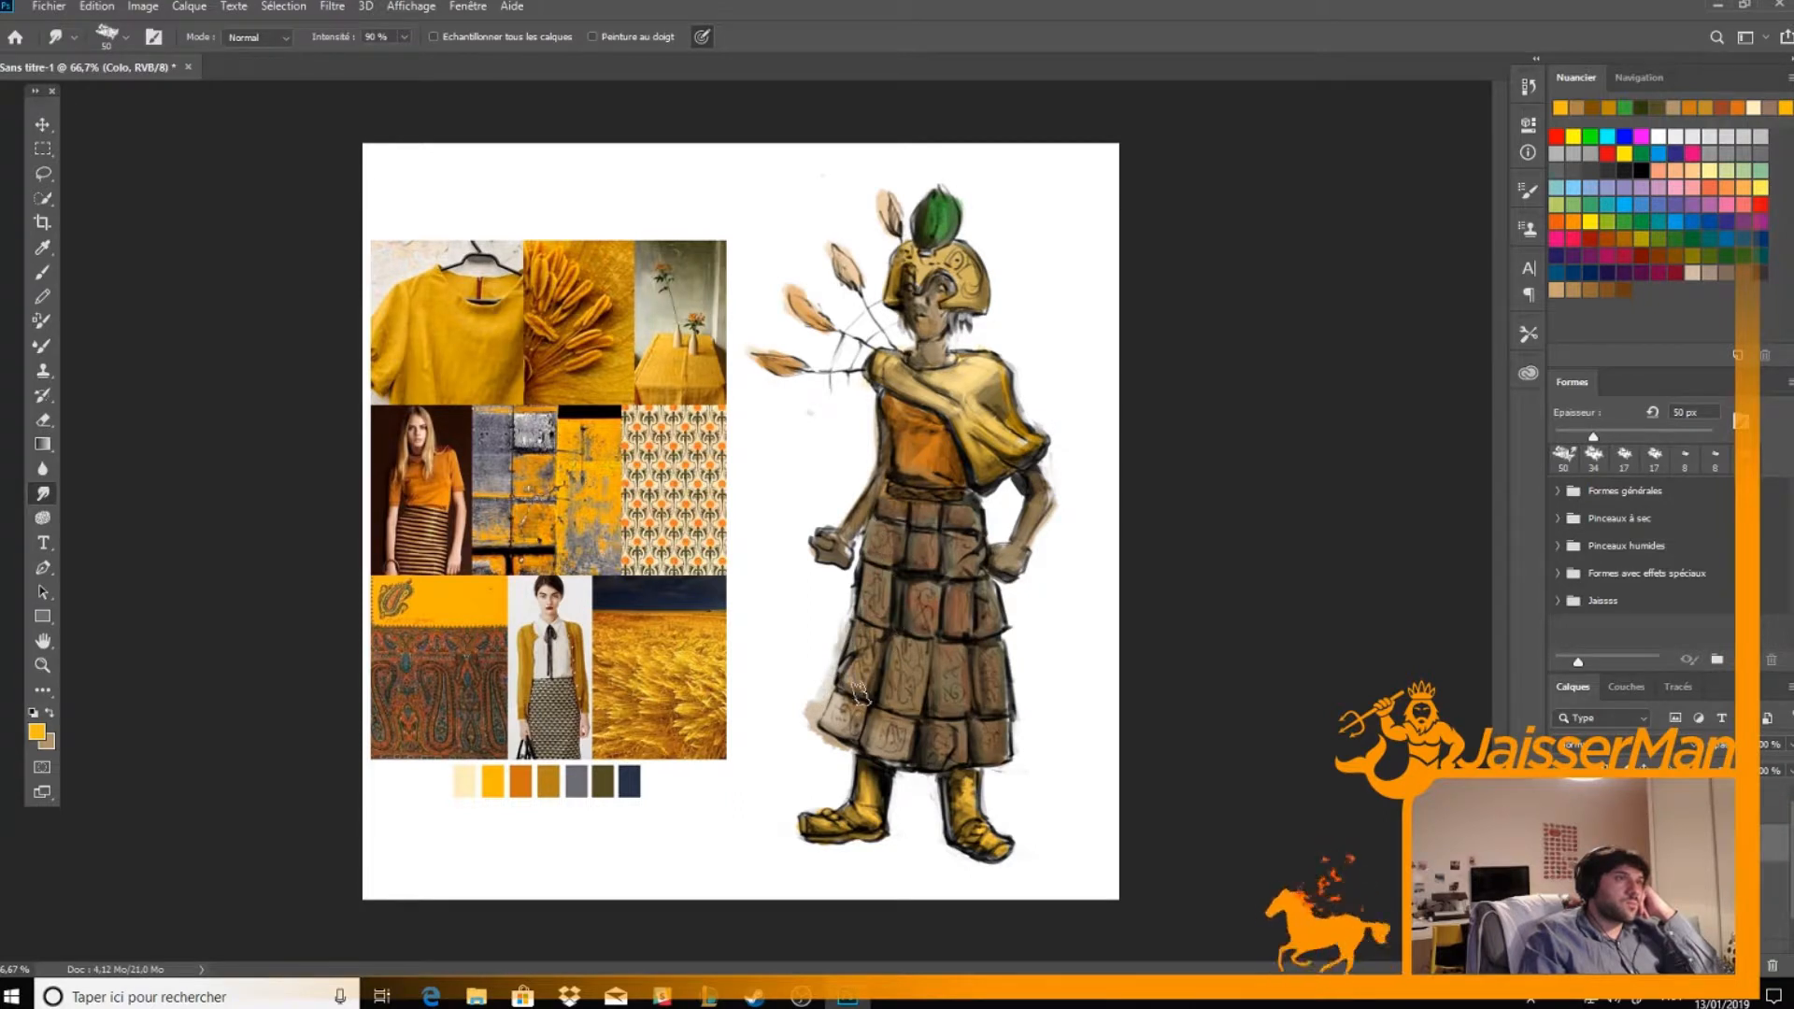
pyautogui.moveTo(979, 628)
pyautogui.mouseDown()
pyautogui.moveTo(1006, 745)
pyautogui.moveTo(962, 758)
pyautogui.mouseUp()
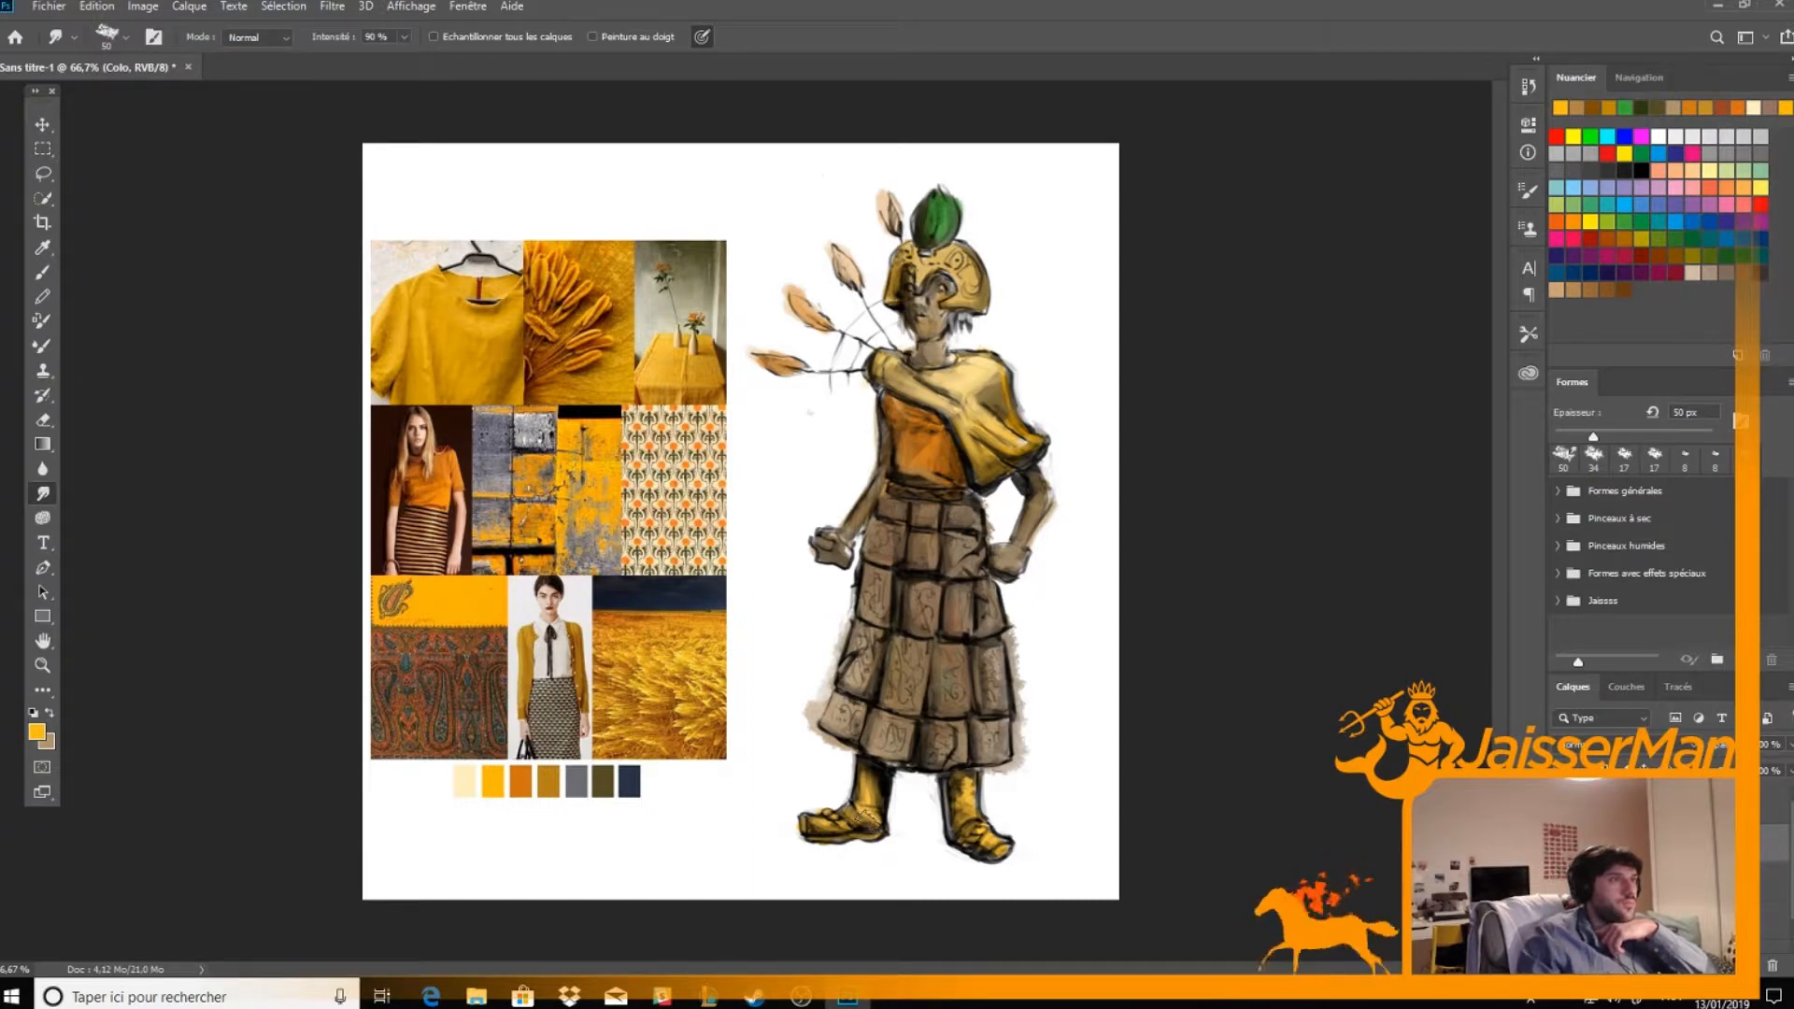
# Smudge the boots, crest, helmet and upper figure outward to spread soft washes of colour onto the surrounding background
pyautogui.moveTo(847, 830)
pyautogui.mouseDown()
pyautogui.moveTo(797, 786)
pyautogui.moveTo(788, 842)
pyautogui.moveTo(712, 818)
pyautogui.moveTo(786, 812)
pyautogui.moveTo(824, 772)
pyautogui.moveTo(753, 851)
pyautogui.moveTo(951, 860)
pyautogui.moveTo(967, 833)
pyautogui.moveTo(888, 842)
pyautogui.moveTo(1069, 854)
pyautogui.moveTo(984, 823)
pyautogui.moveTo(976, 784)
pyautogui.moveTo(1043, 851)
pyautogui.moveTo(996, 785)
pyautogui.moveTo(985, 806)
pyautogui.moveTo(1005, 772)
pyautogui.moveTo(886, 754)
pyautogui.moveTo(941, 762)
pyautogui.moveTo(911, 765)
pyautogui.moveTo(937, 775)
pyautogui.moveTo(932, 839)
pyautogui.mouseUp()
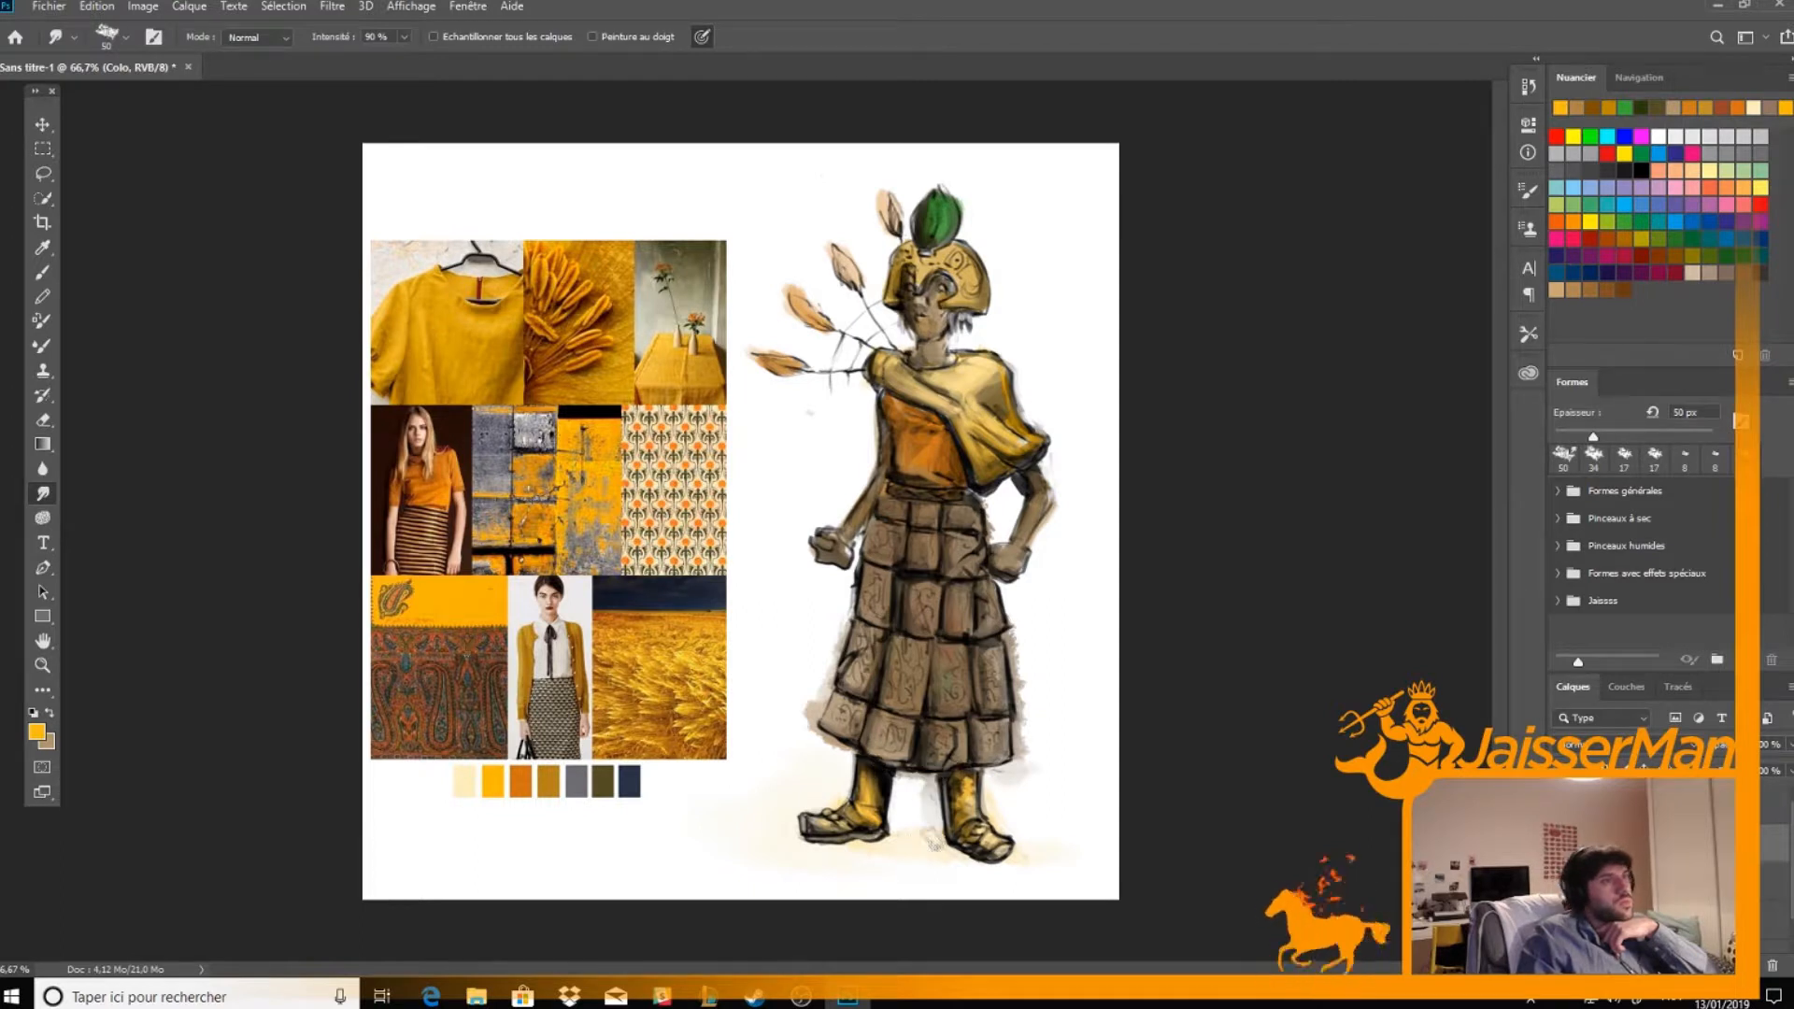
pyautogui.moveTo(944, 217)
pyautogui.mouseDown()
pyautogui.moveTo(927, 235)
pyautogui.moveTo(945, 253)
pyautogui.mouseUp()
pyautogui.moveTo(953, 235)
pyautogui.mouseDown()
pyautogui.moveTo(951, 217)
pyautogui.moveTo(968, 262)
pyautogui.mouseUp()
pyautogui.moveTo(949, 198)
pyautogui.mouseDown()
pyautogui.moveTo(966, 217)
pyautogui.moveTo(970, 194)
pyautogui.moveTo(912, 174)
pyautogui.mouseUp()
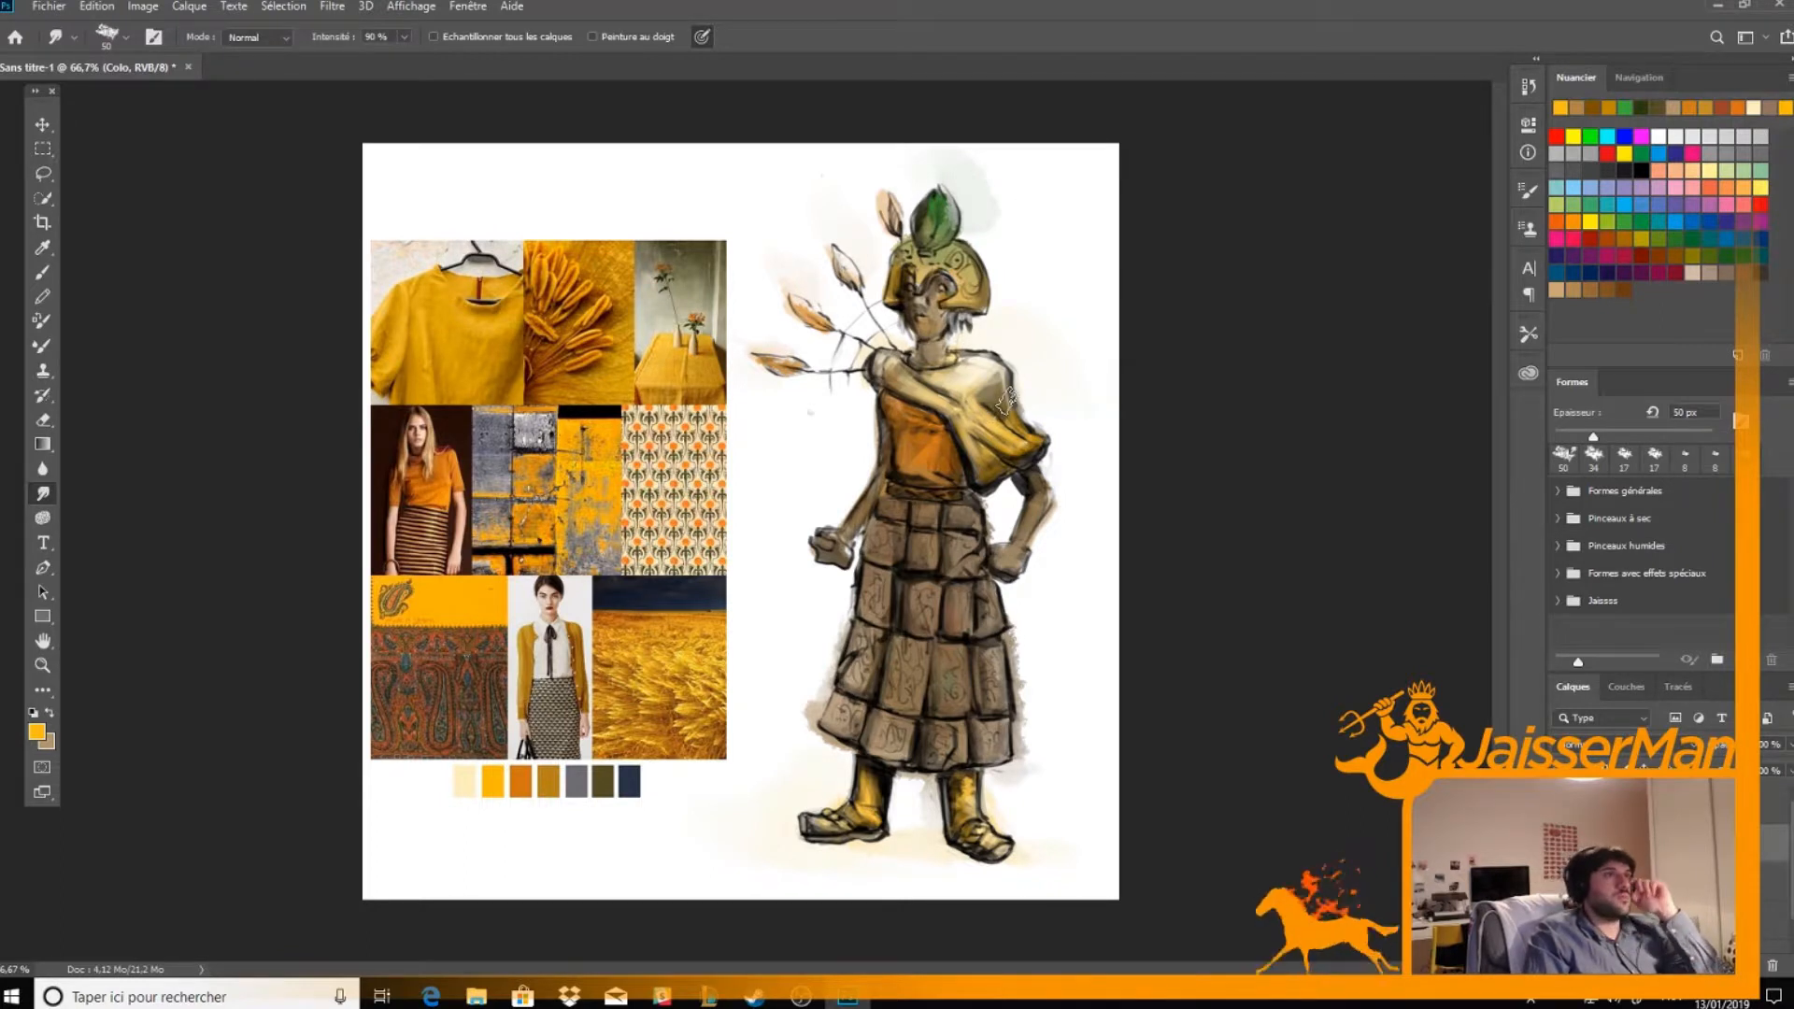
# Repaint the tunic with bright orange and darker orange-brown shades sampled from the orange top in the mood board's fashion photo
pyautogui.press('b')
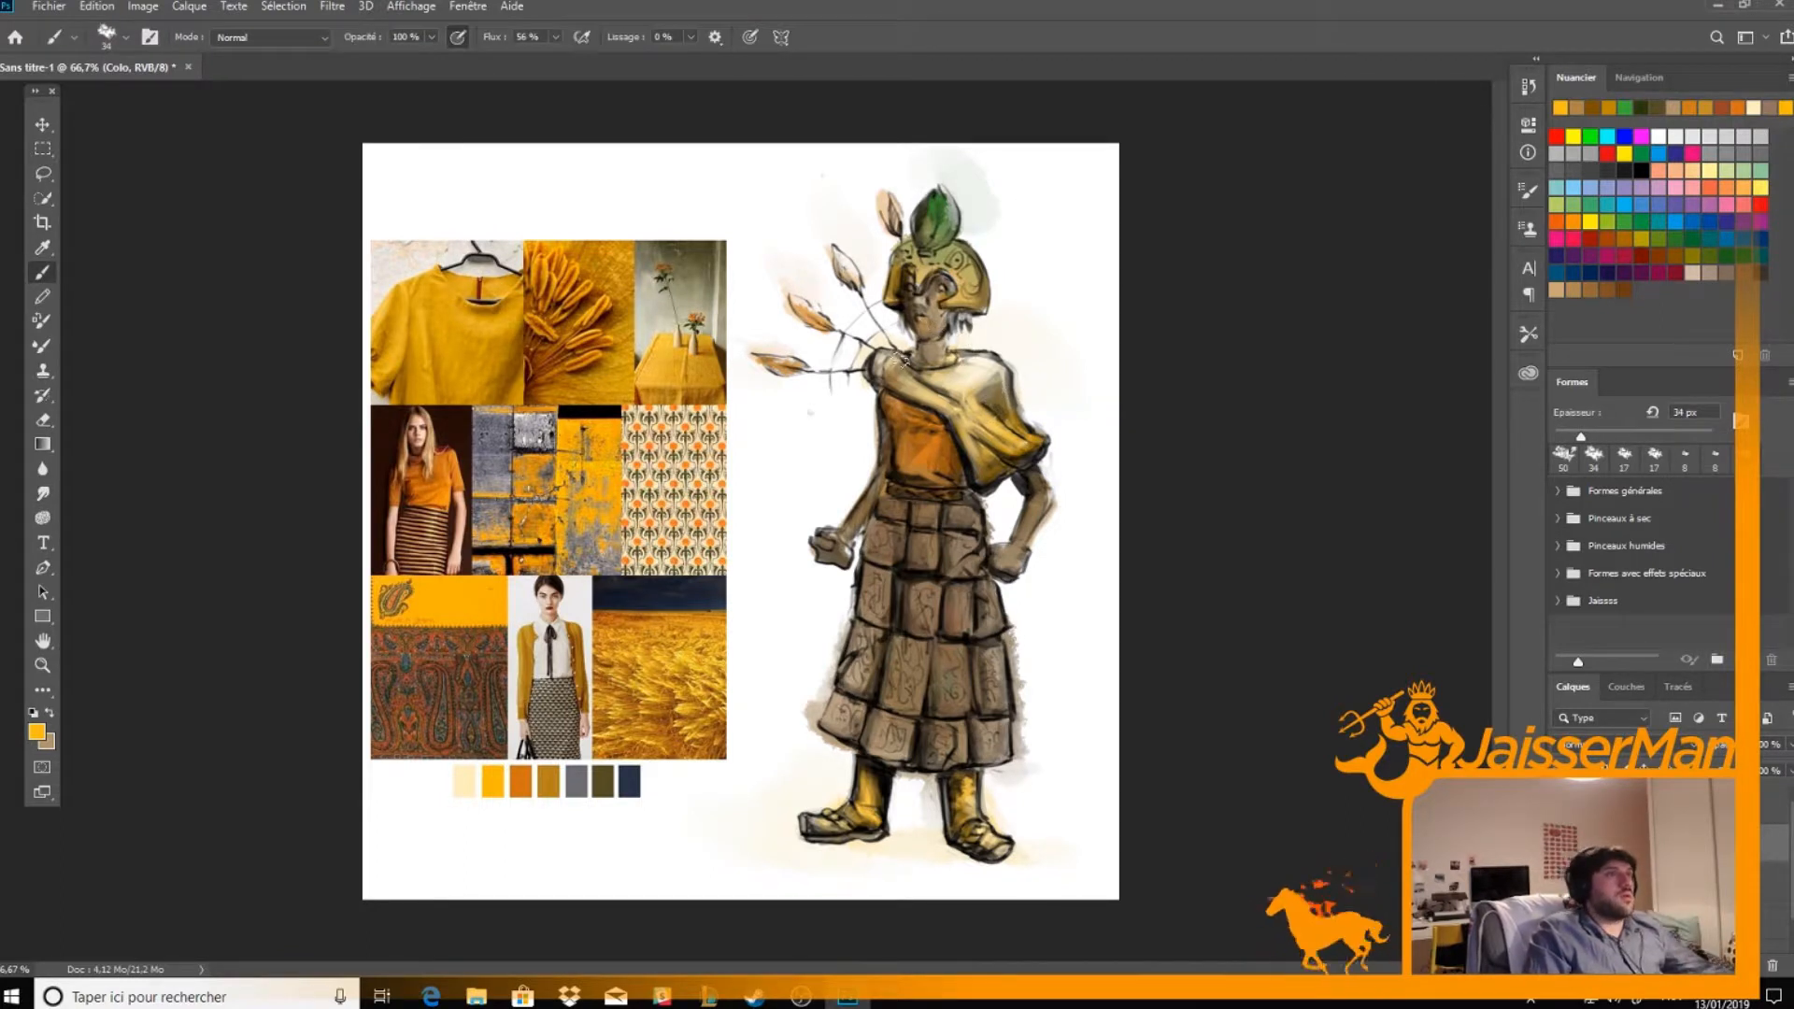
pyautogui.keyDown('alt'); pyautogui.click(441, 492); pyautogui.keyUp('alt')
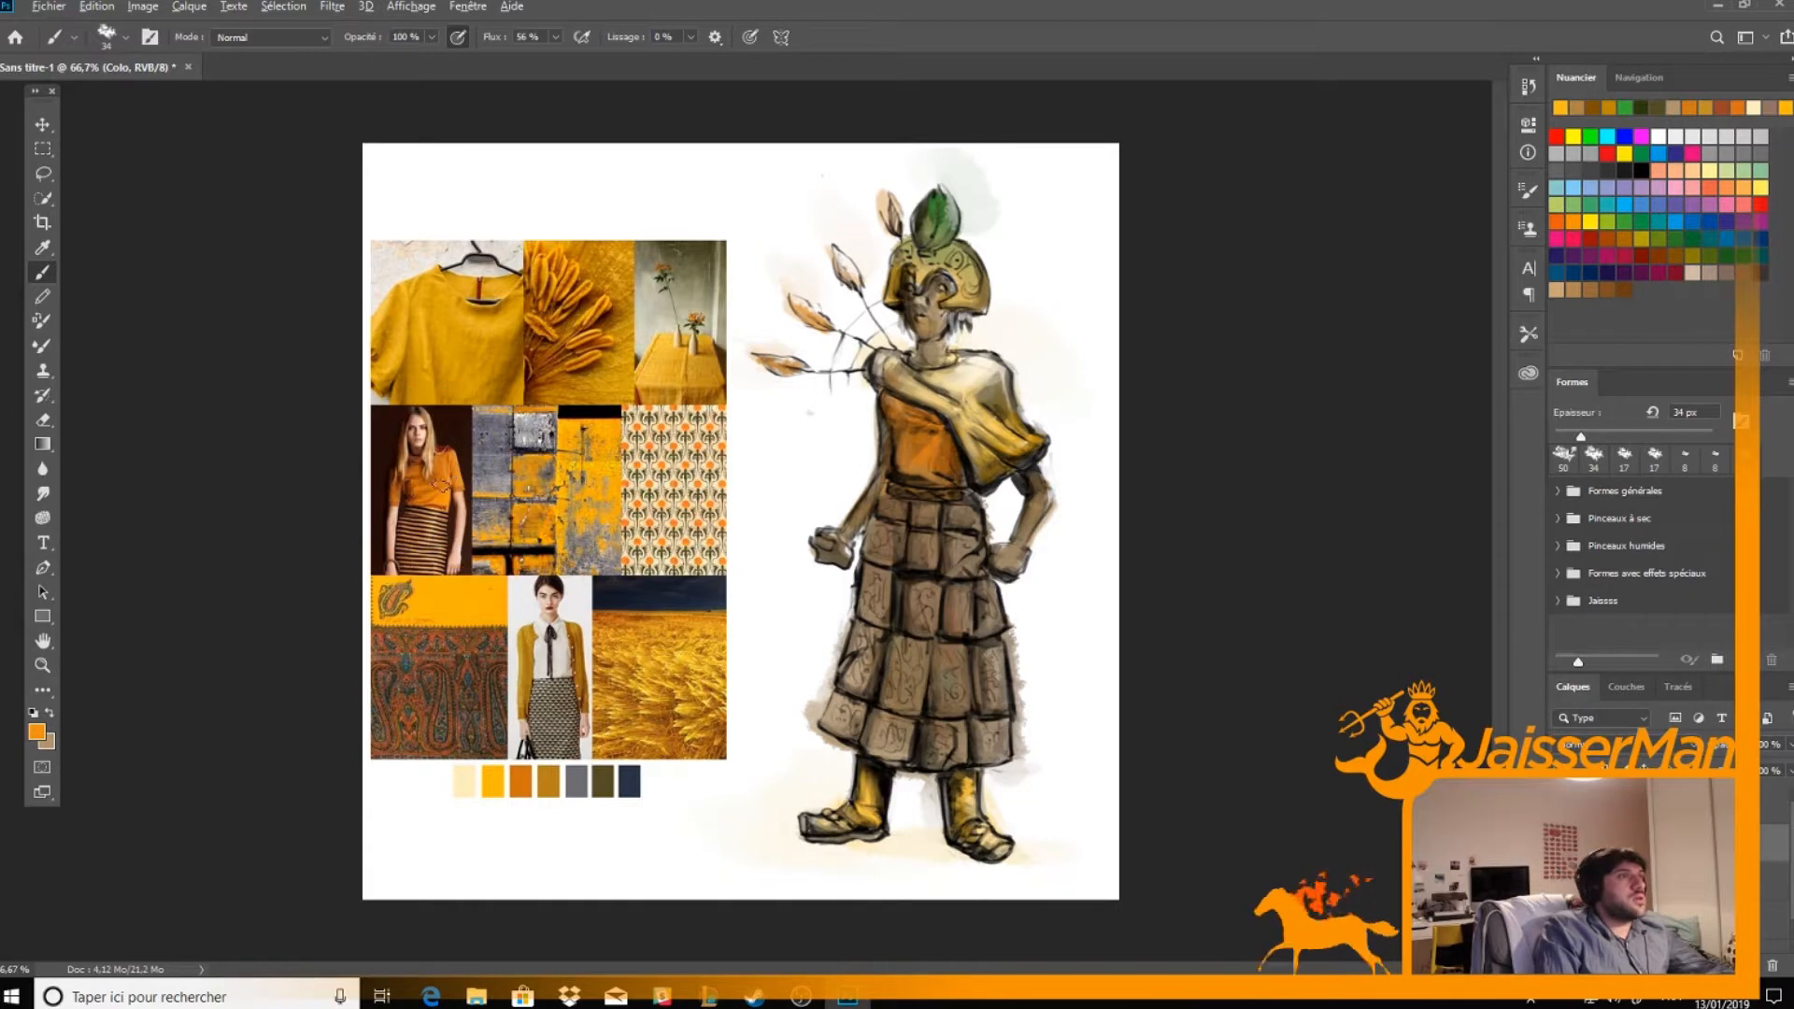
pyautogui.moveTo(894, 406); pyautogui.dragTo(893, 400)
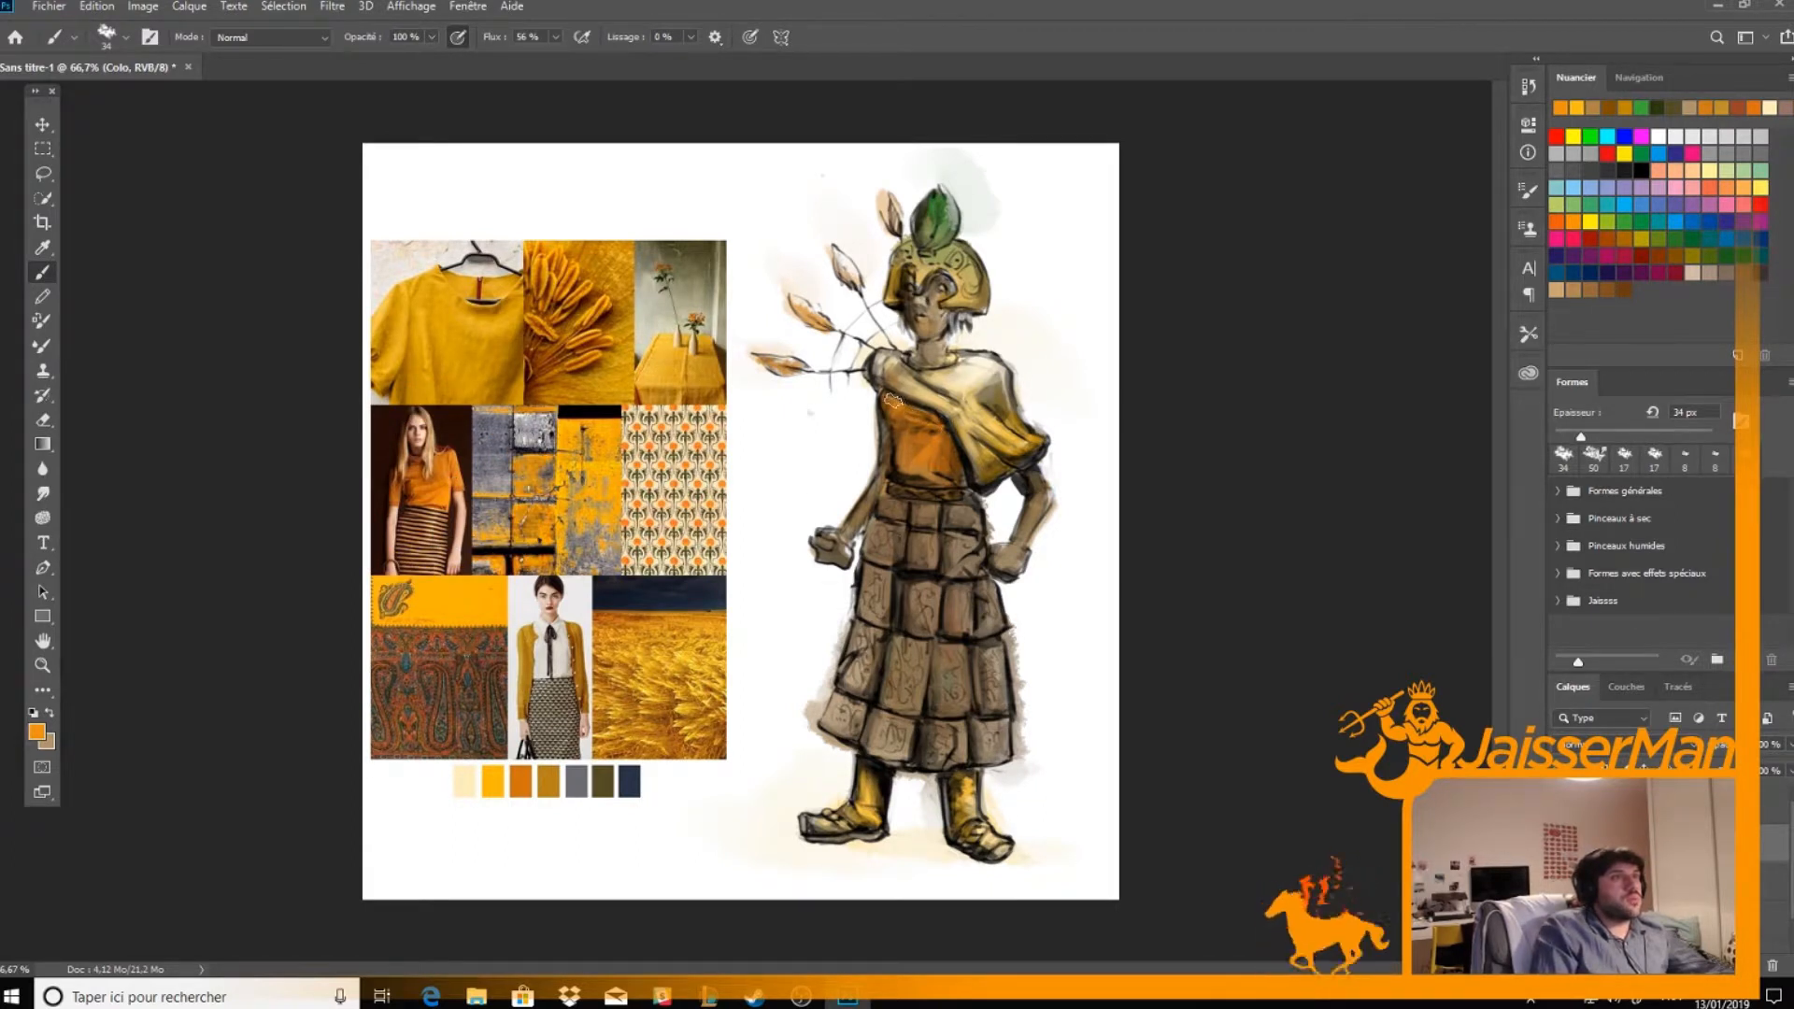
pyautogui.moveTo(957, 476); pyautogui.dragTo(917, 442)
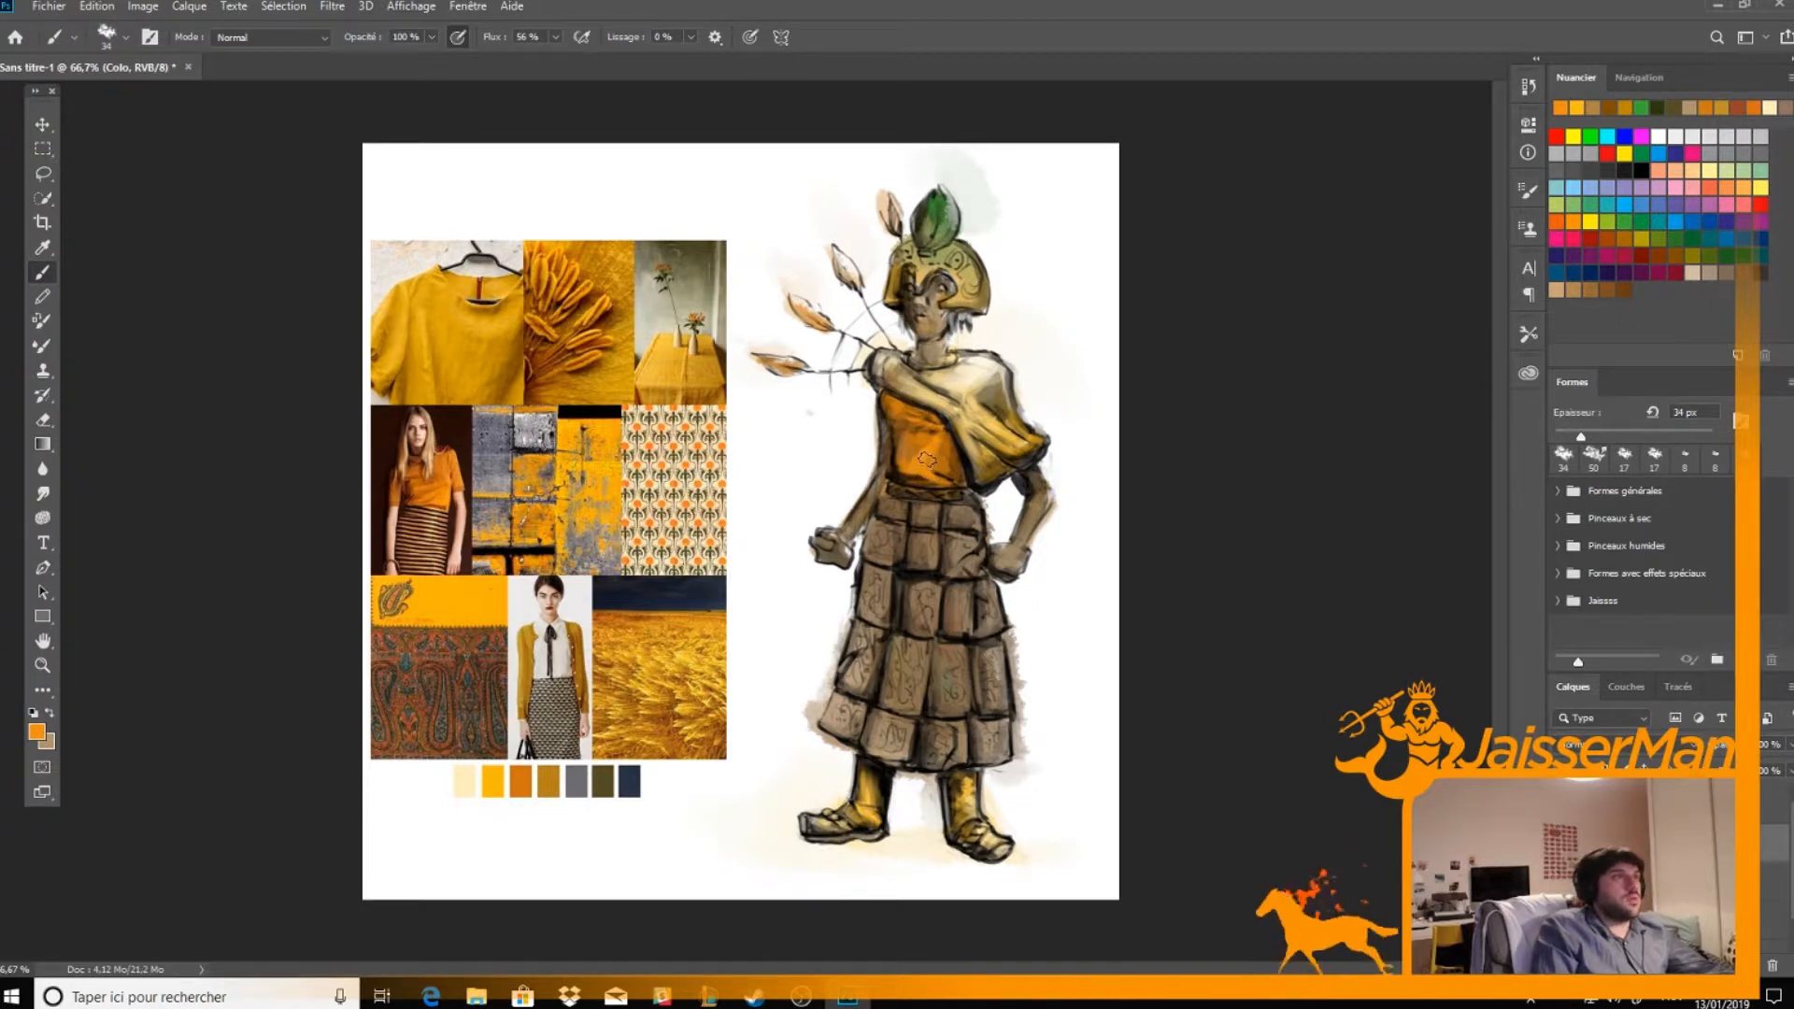
pyautogui.keyDown('alt'); pyautogui.click(425, 461); pyautogui.keyUp('alt')
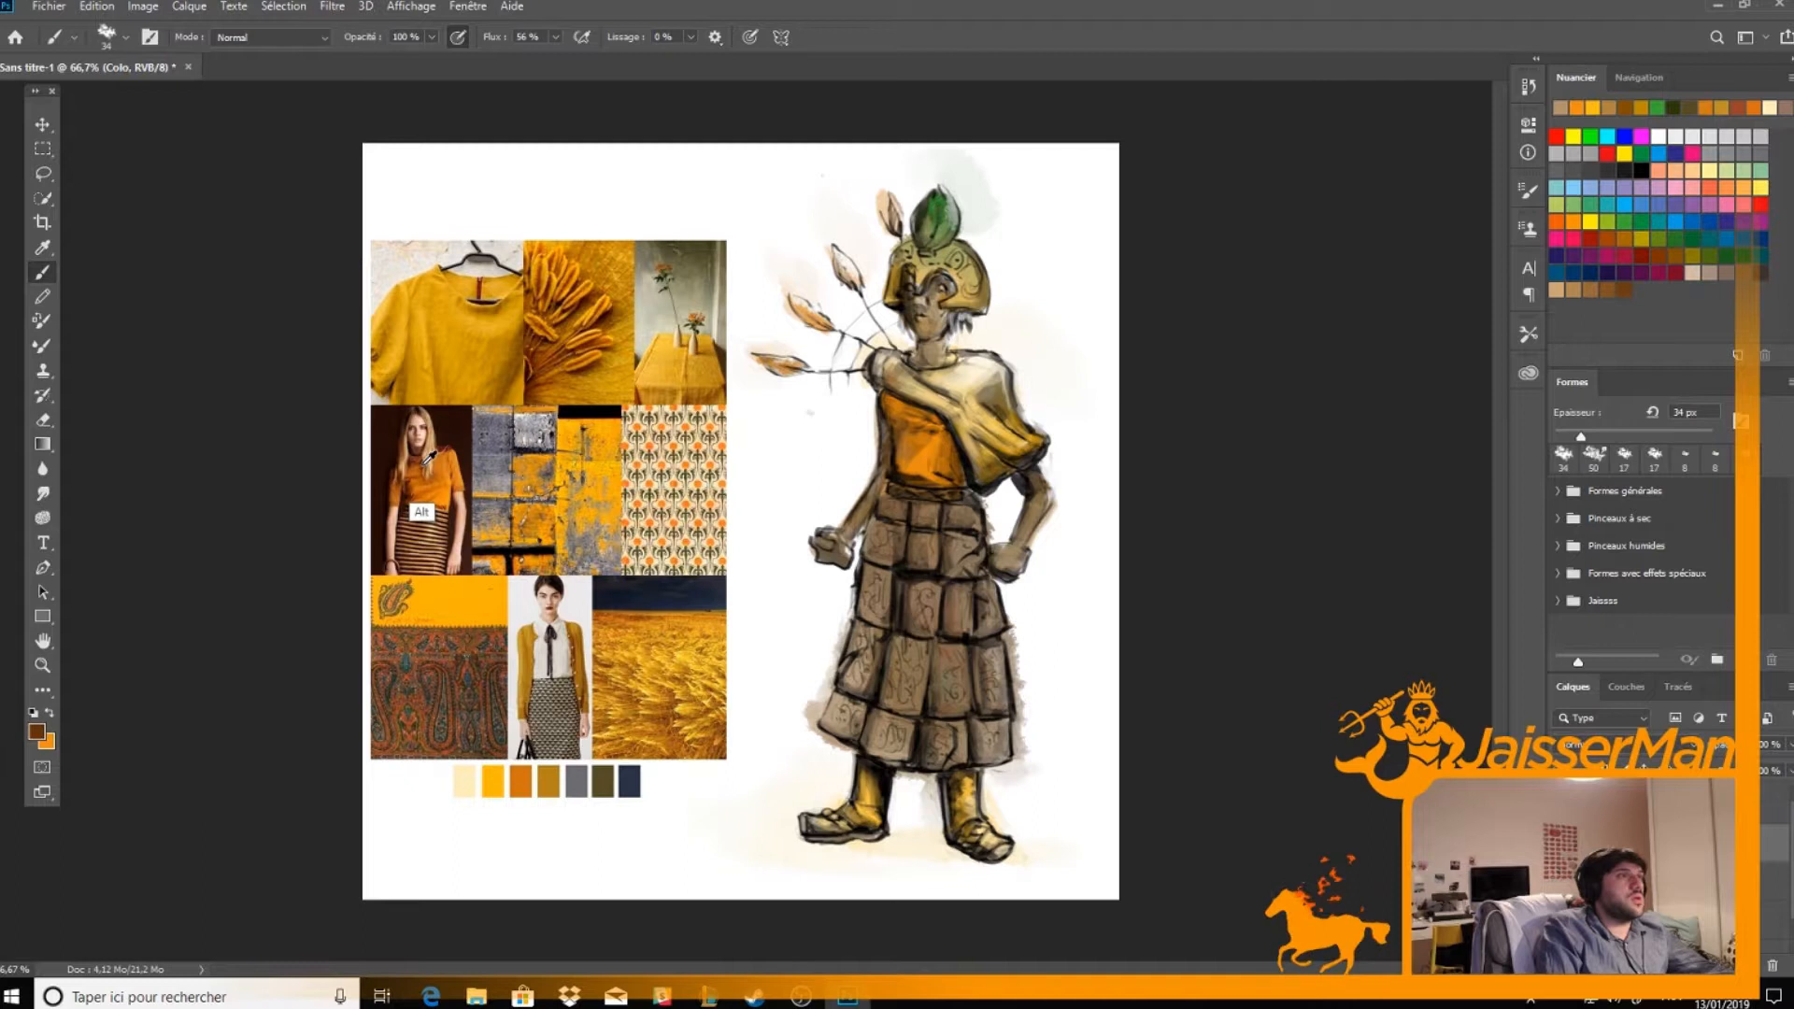
pyautogui.keyDown('alt'); pyautogui.click(415, 477); pyautogui.keyUp('alt')
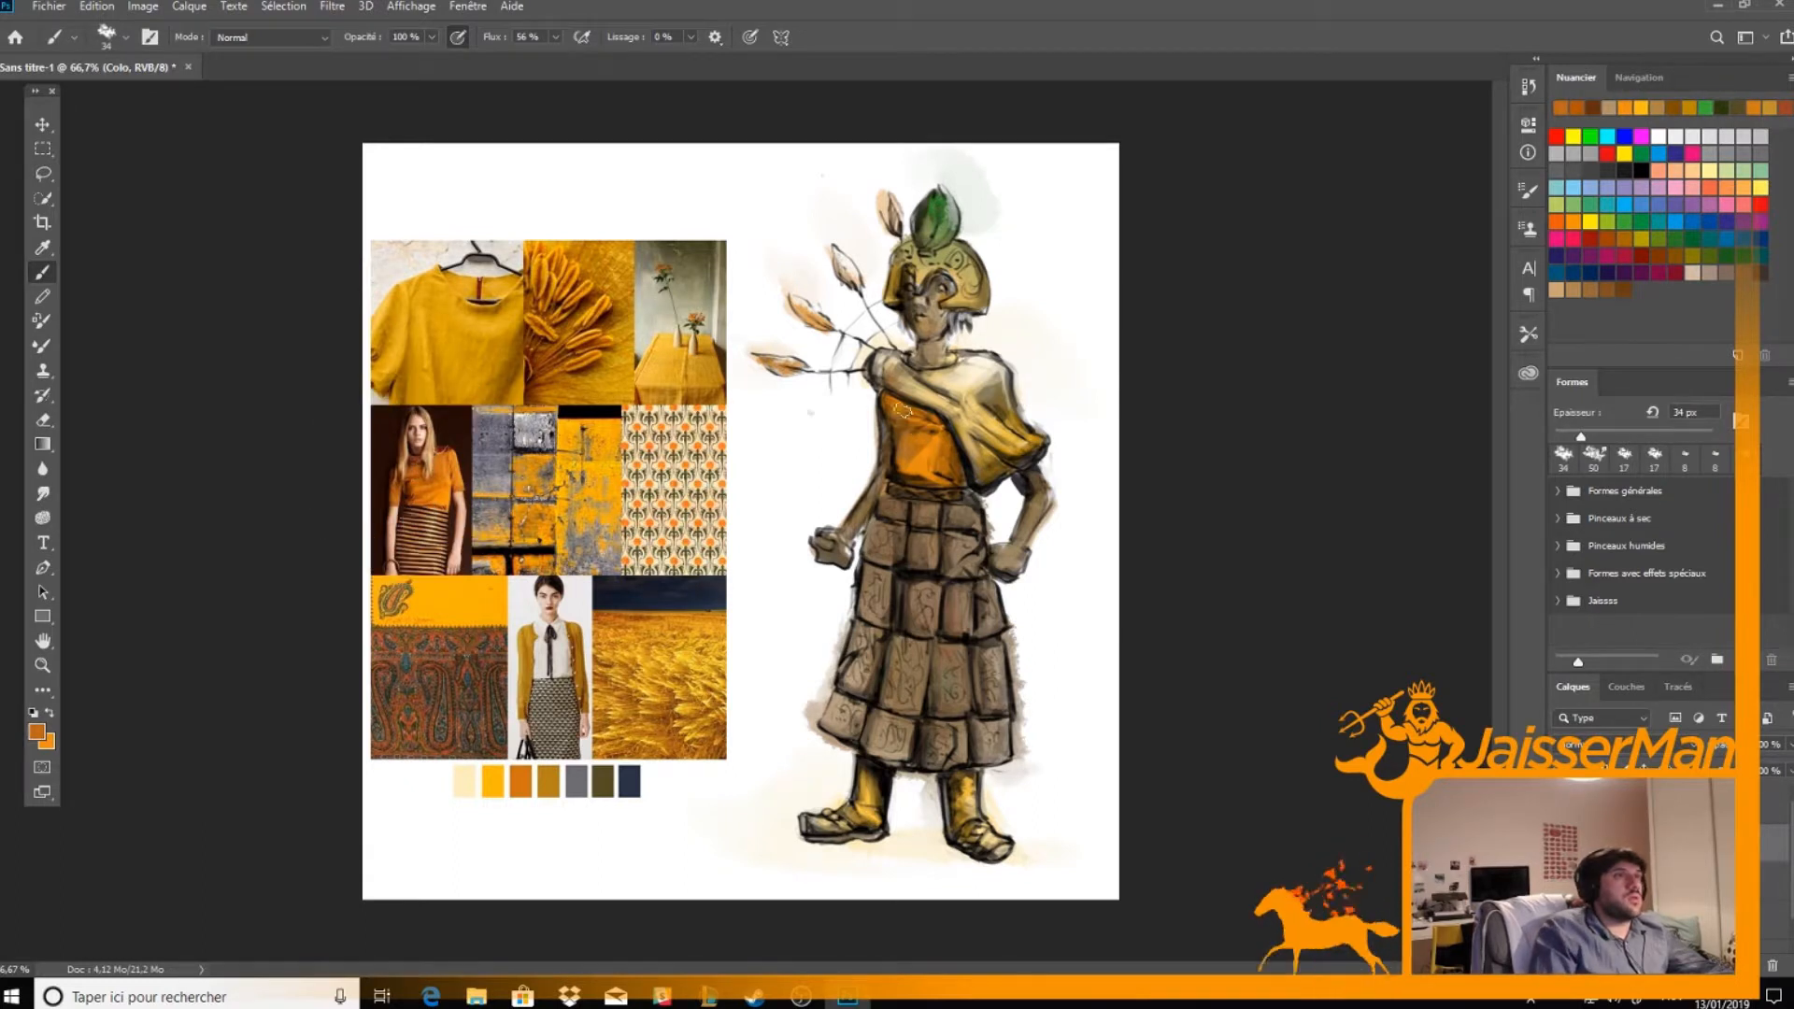
pyautogui.moveTo(948, 427)
pyautogui.mouseDown()
pyautogui.moveTo(955, 477)
pyautogui.moveTo(896, 473)
pyautogui.moveTo(959, 475)
pyautogui.moveTo(910, 473)
pyautogui.mouseUp()
pyautogui.press('x')
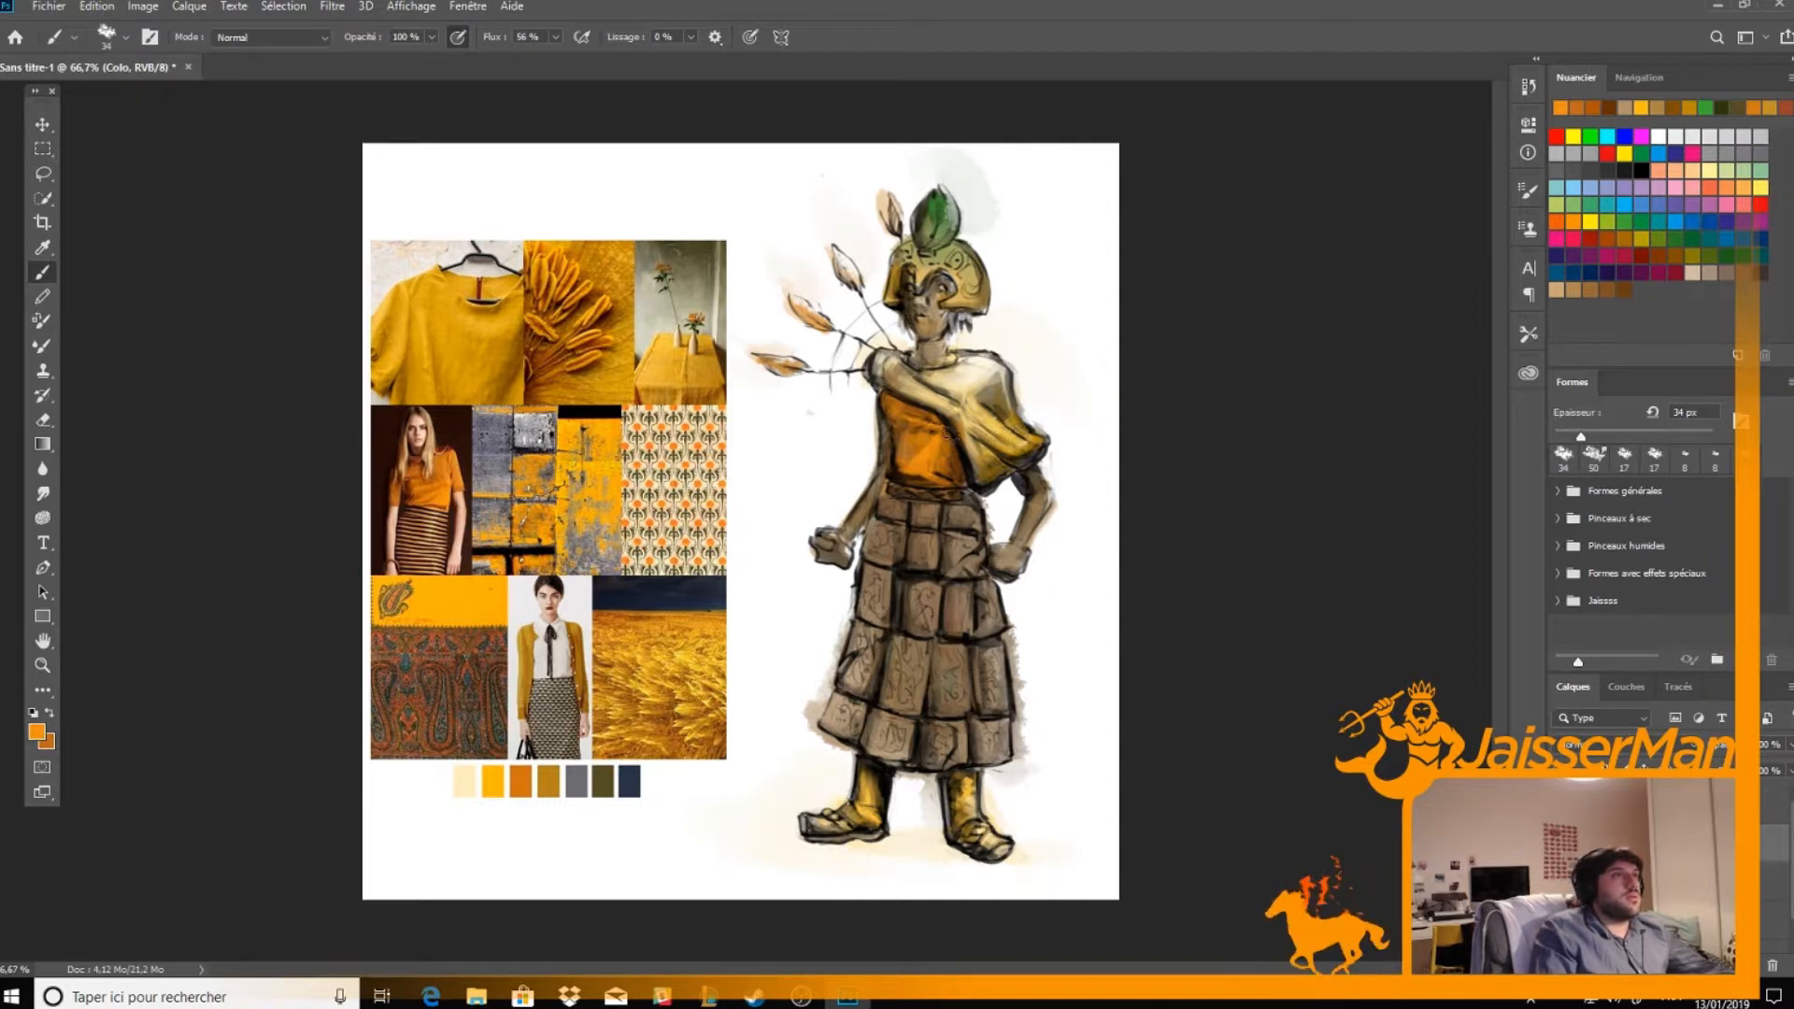
# Paint the shawl's diagonal band with the yellow palette swatch and lay white highlights over it
pyautogui.keyDown('alt'); pyautogui.click(503, 785); pyautogui.keyUp('alt')
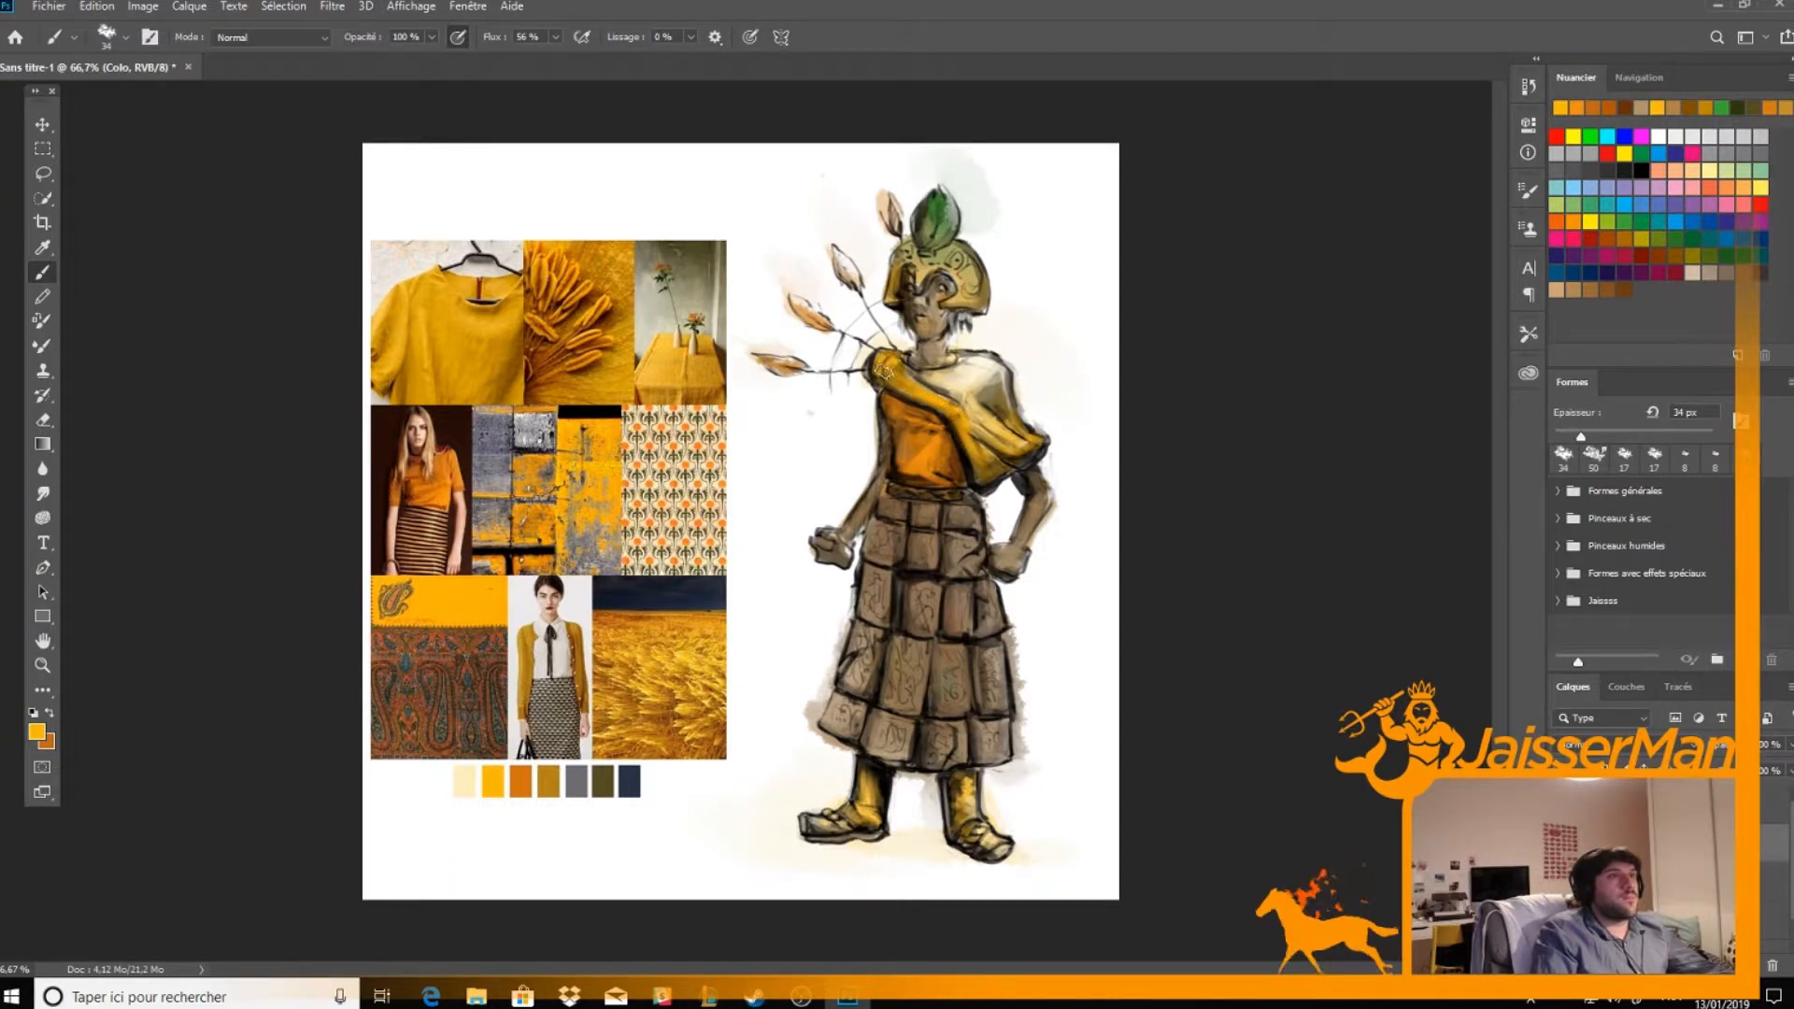
pyautogui.press('d')
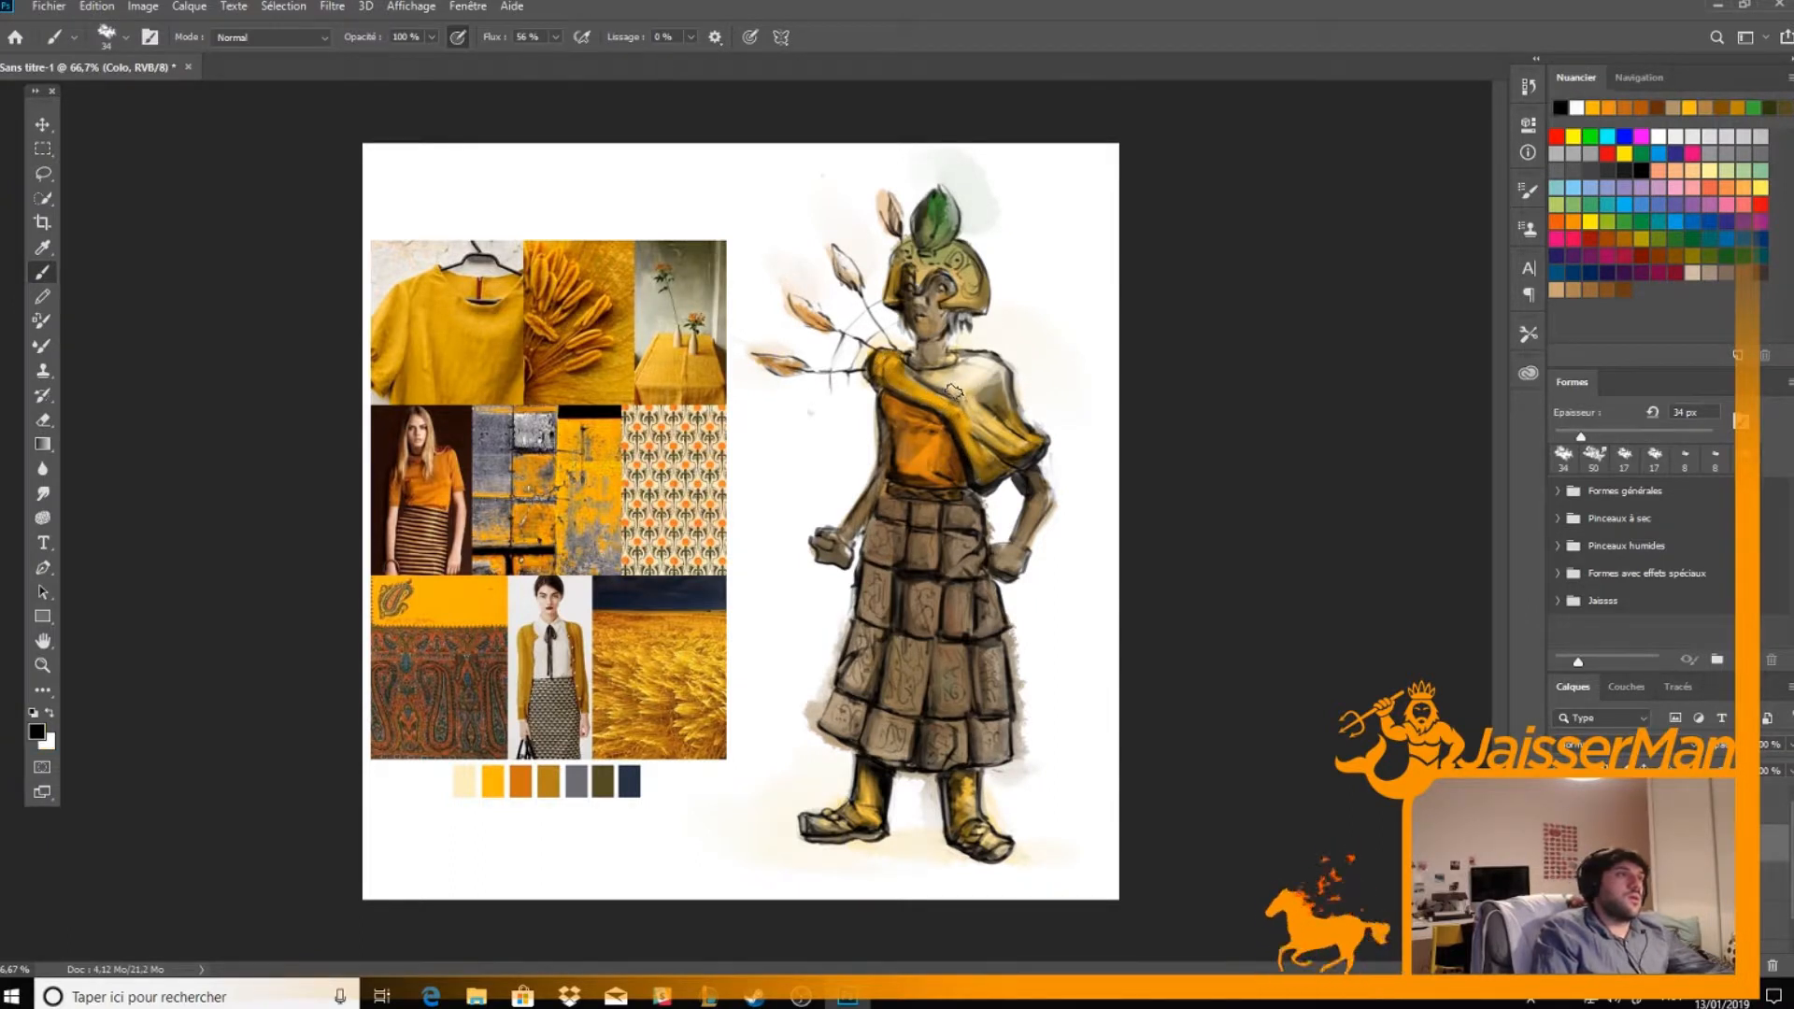
pyautogui.press('x')
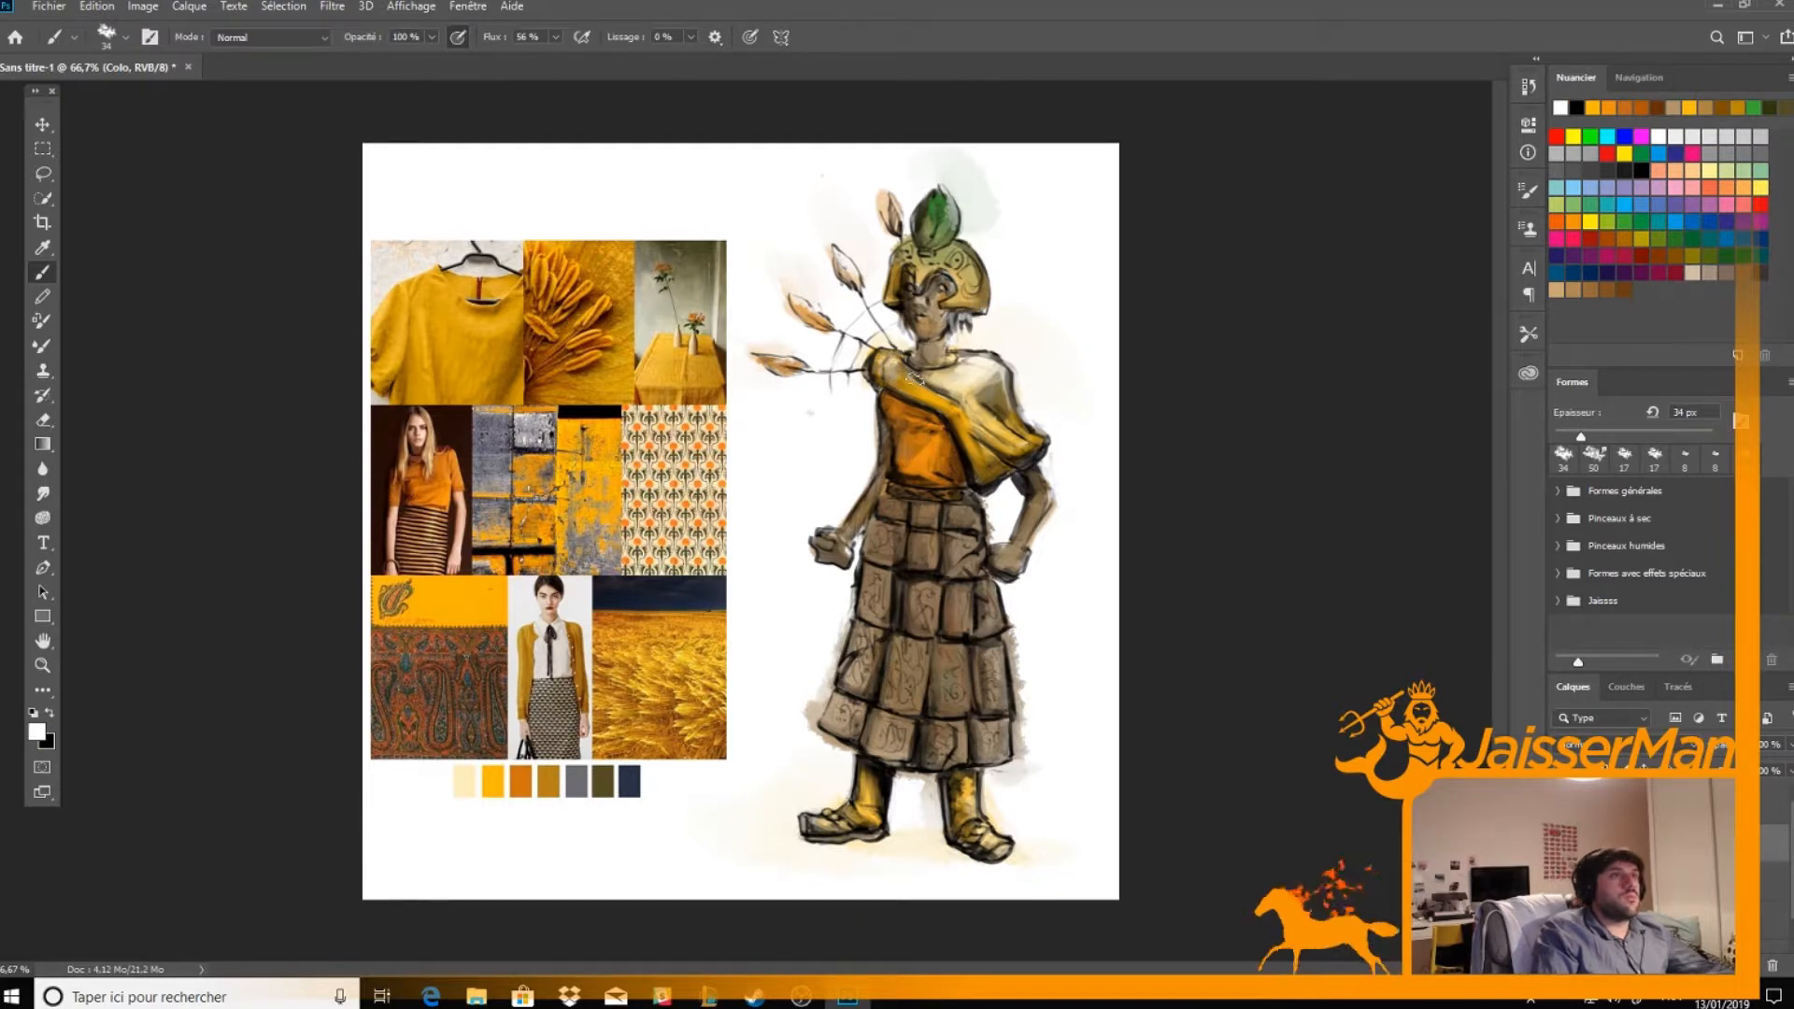
pyautogui.press('x')
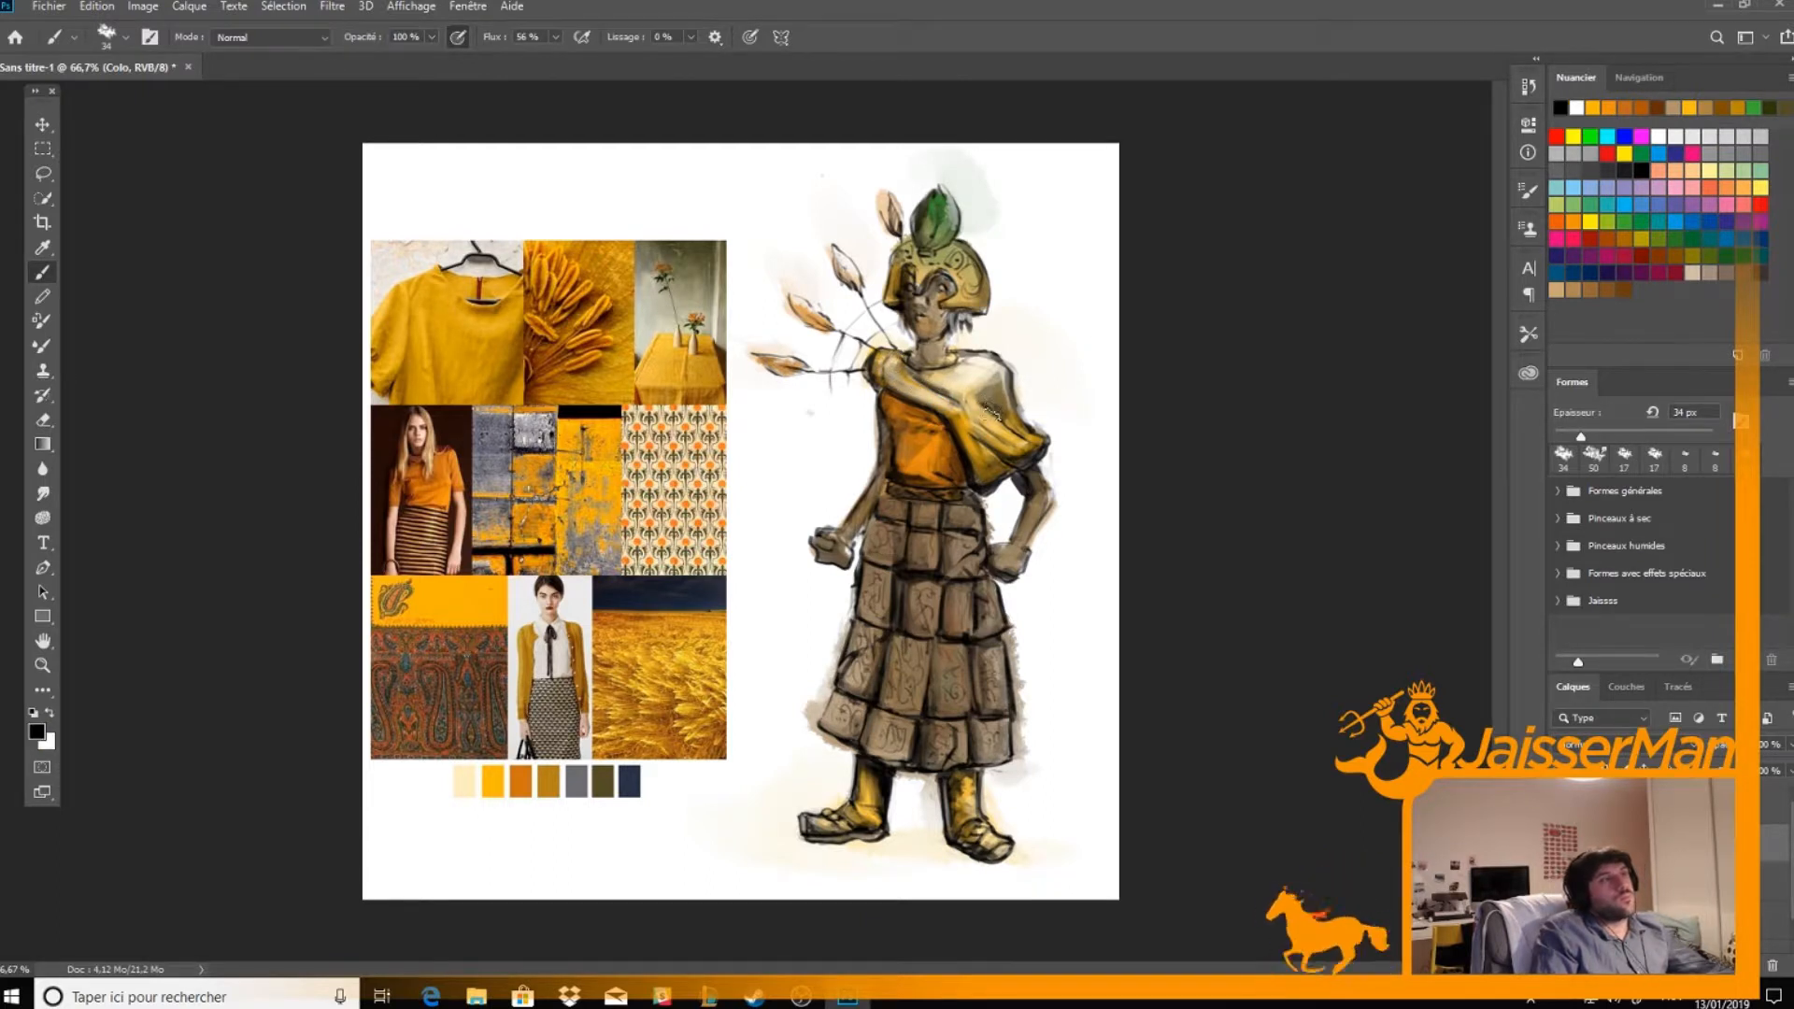
# Build up the shawl's shoulder and hanging folds by alternating the yellow palette colour with white highlights
pyautogui.keyDown('alt'); pyautogui.click(496, 781); pyautogui.keyUp('alt')
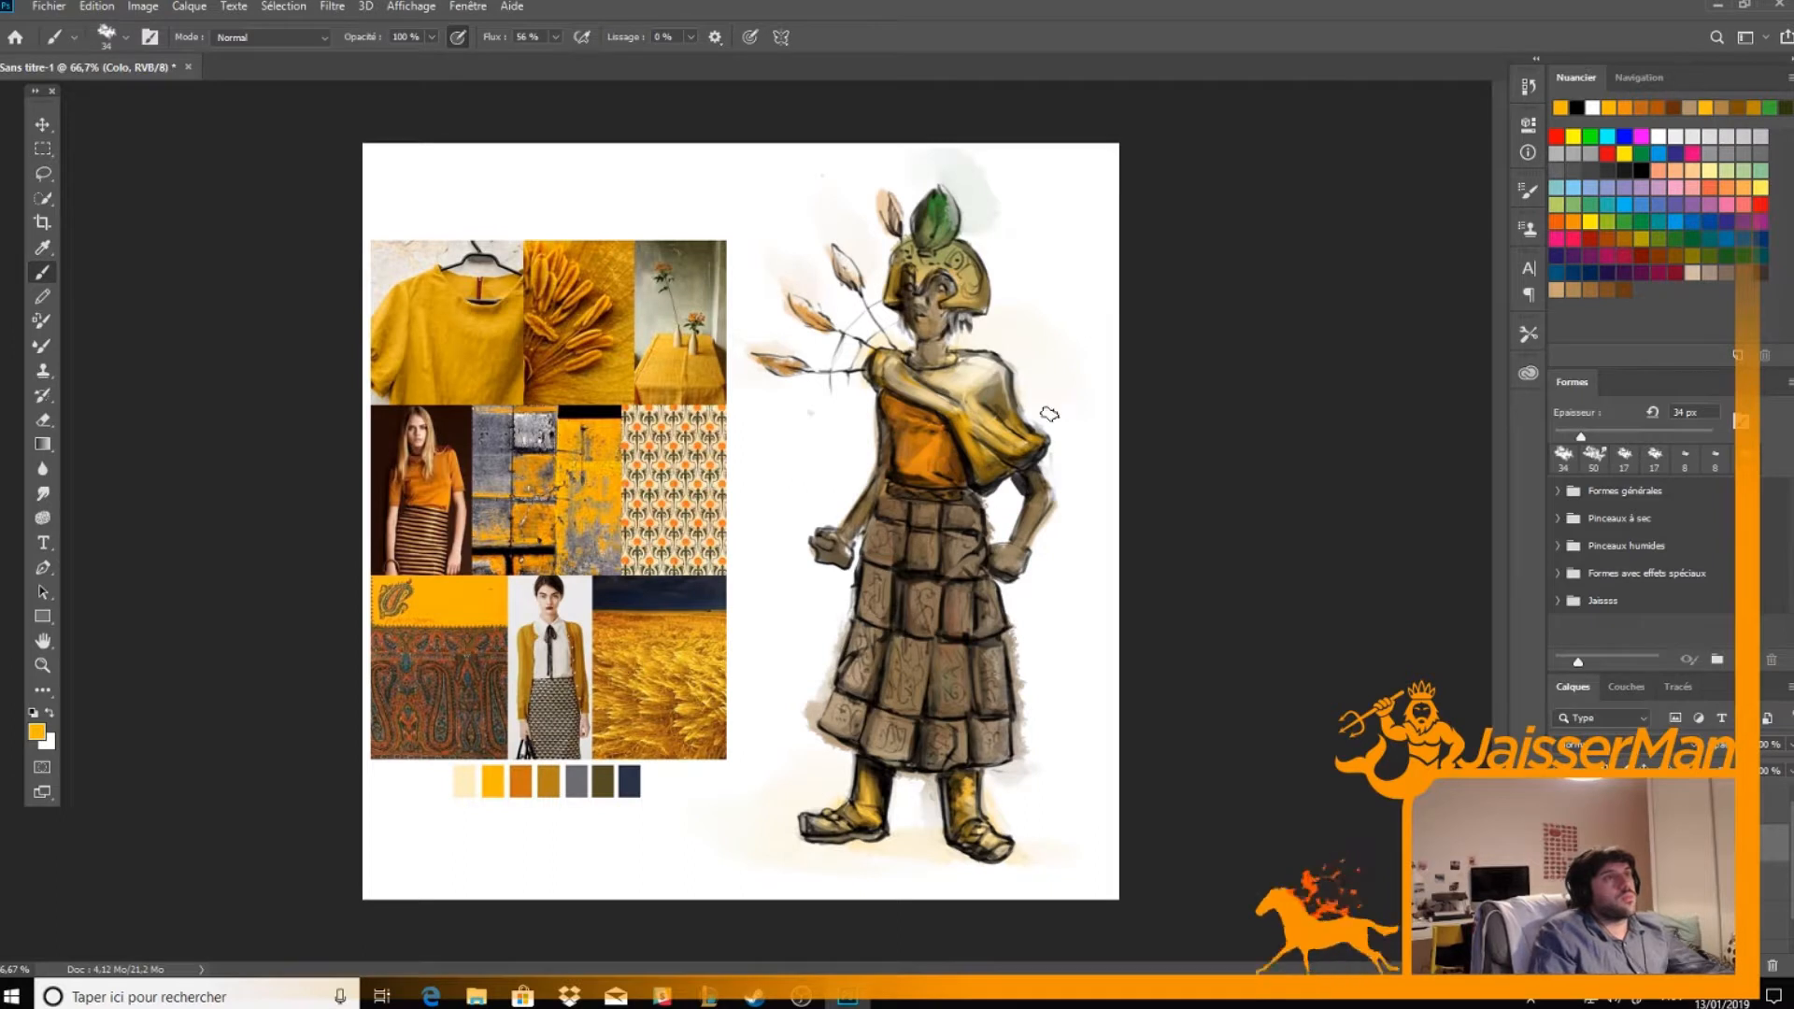
pyautogui.press('x')
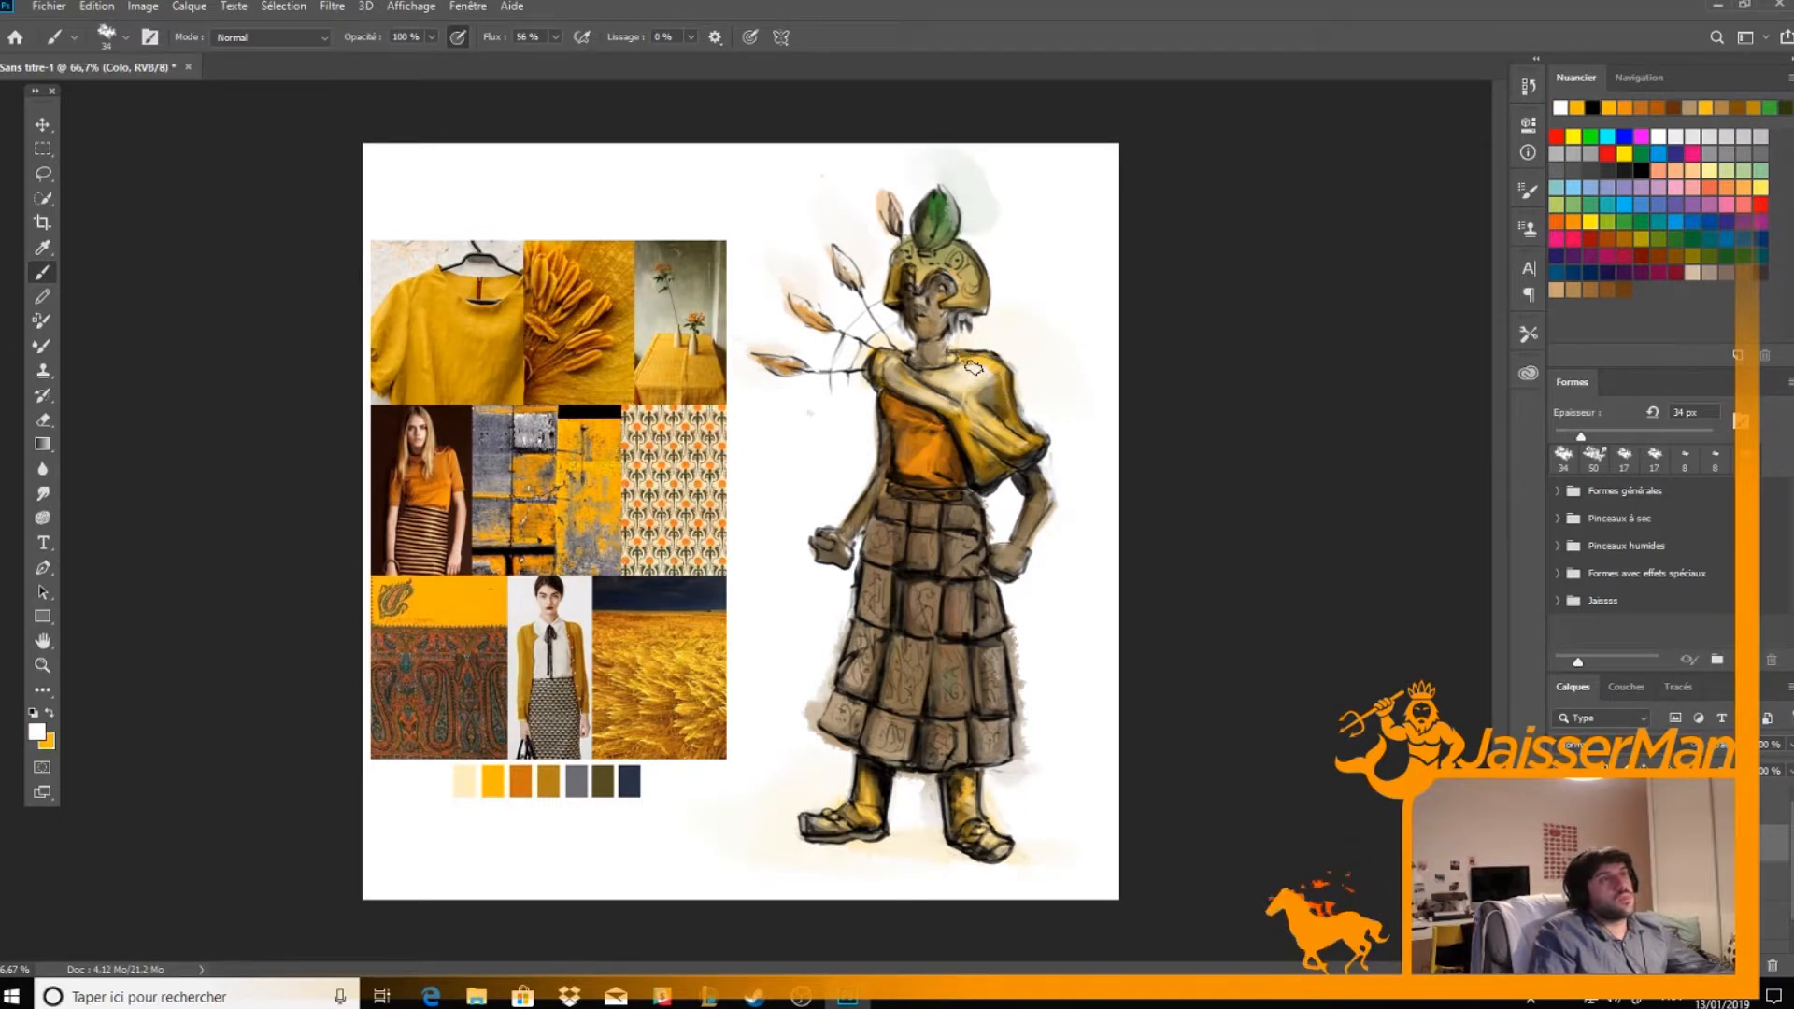
pyautogui.press('x')
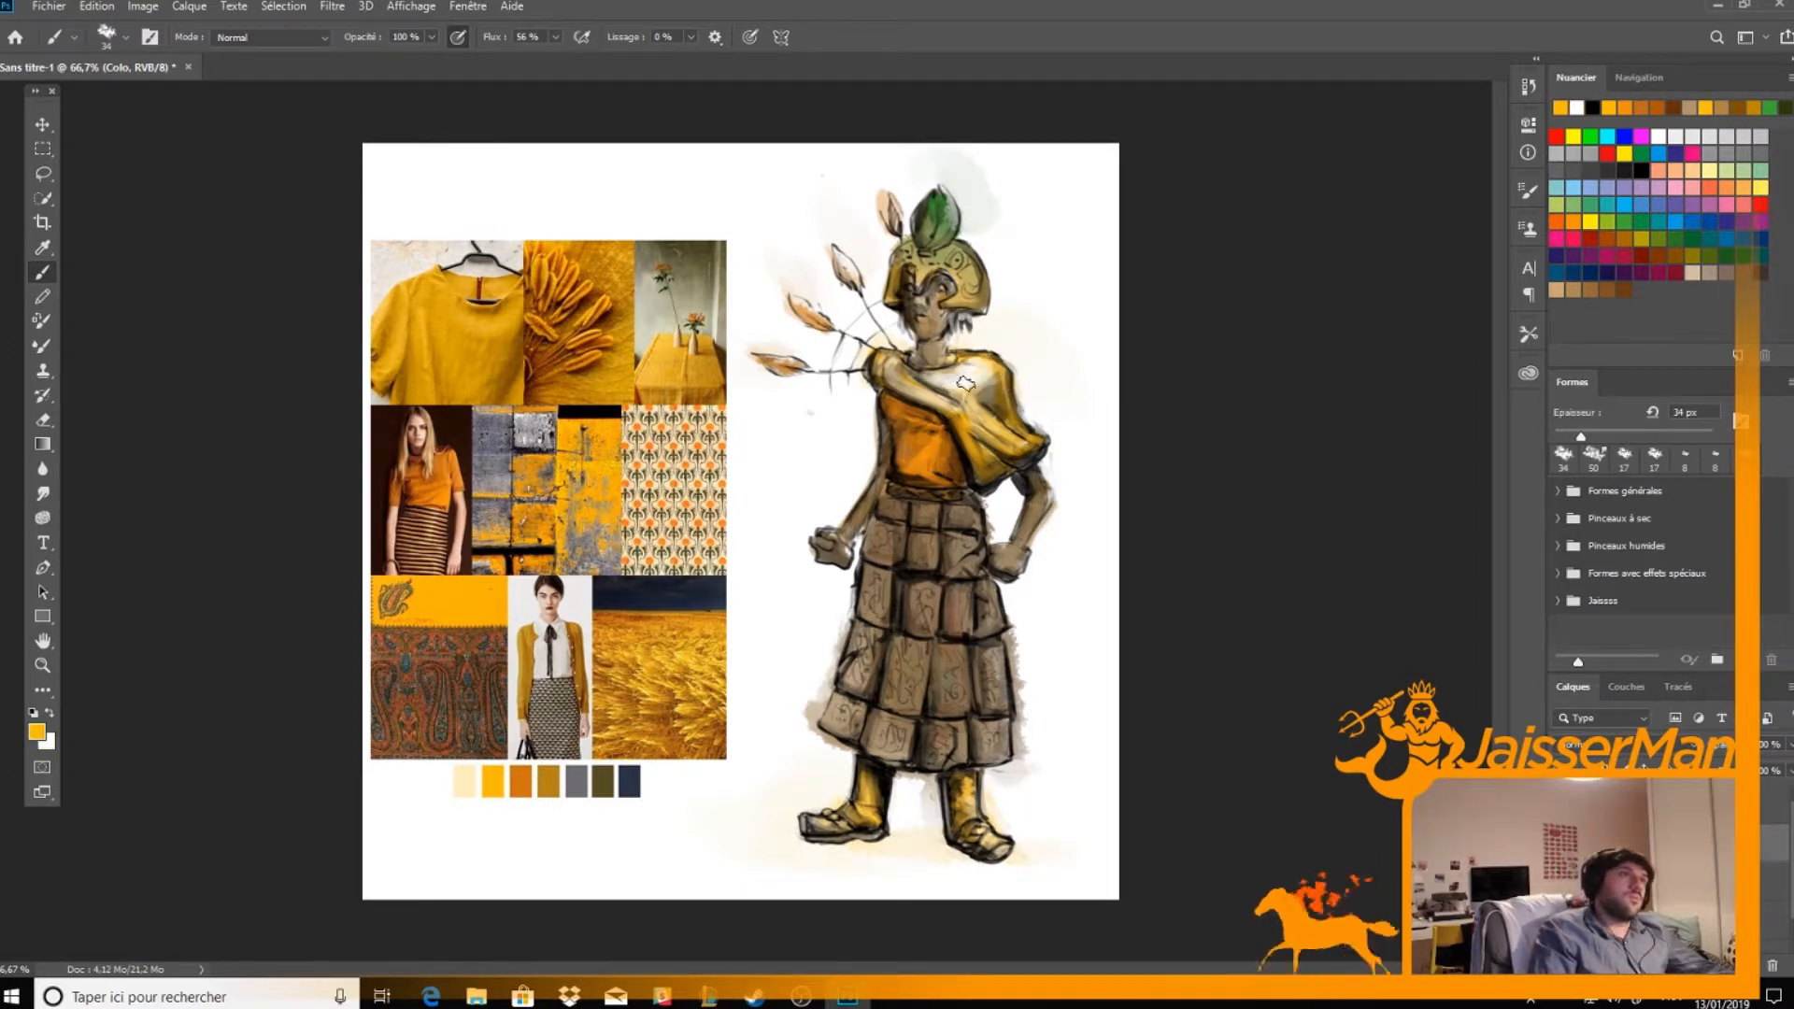
pyautogui.press('x')
pyautogui.press('x')
pyautogui.moveTo(1011, 444)
pyautogui.mouseDown()
pyautogui.moveTo(962, 406)
pyautogui.moveTo(1014, 439)
pyautogui.mouseUp()
pyautogui.press('x')
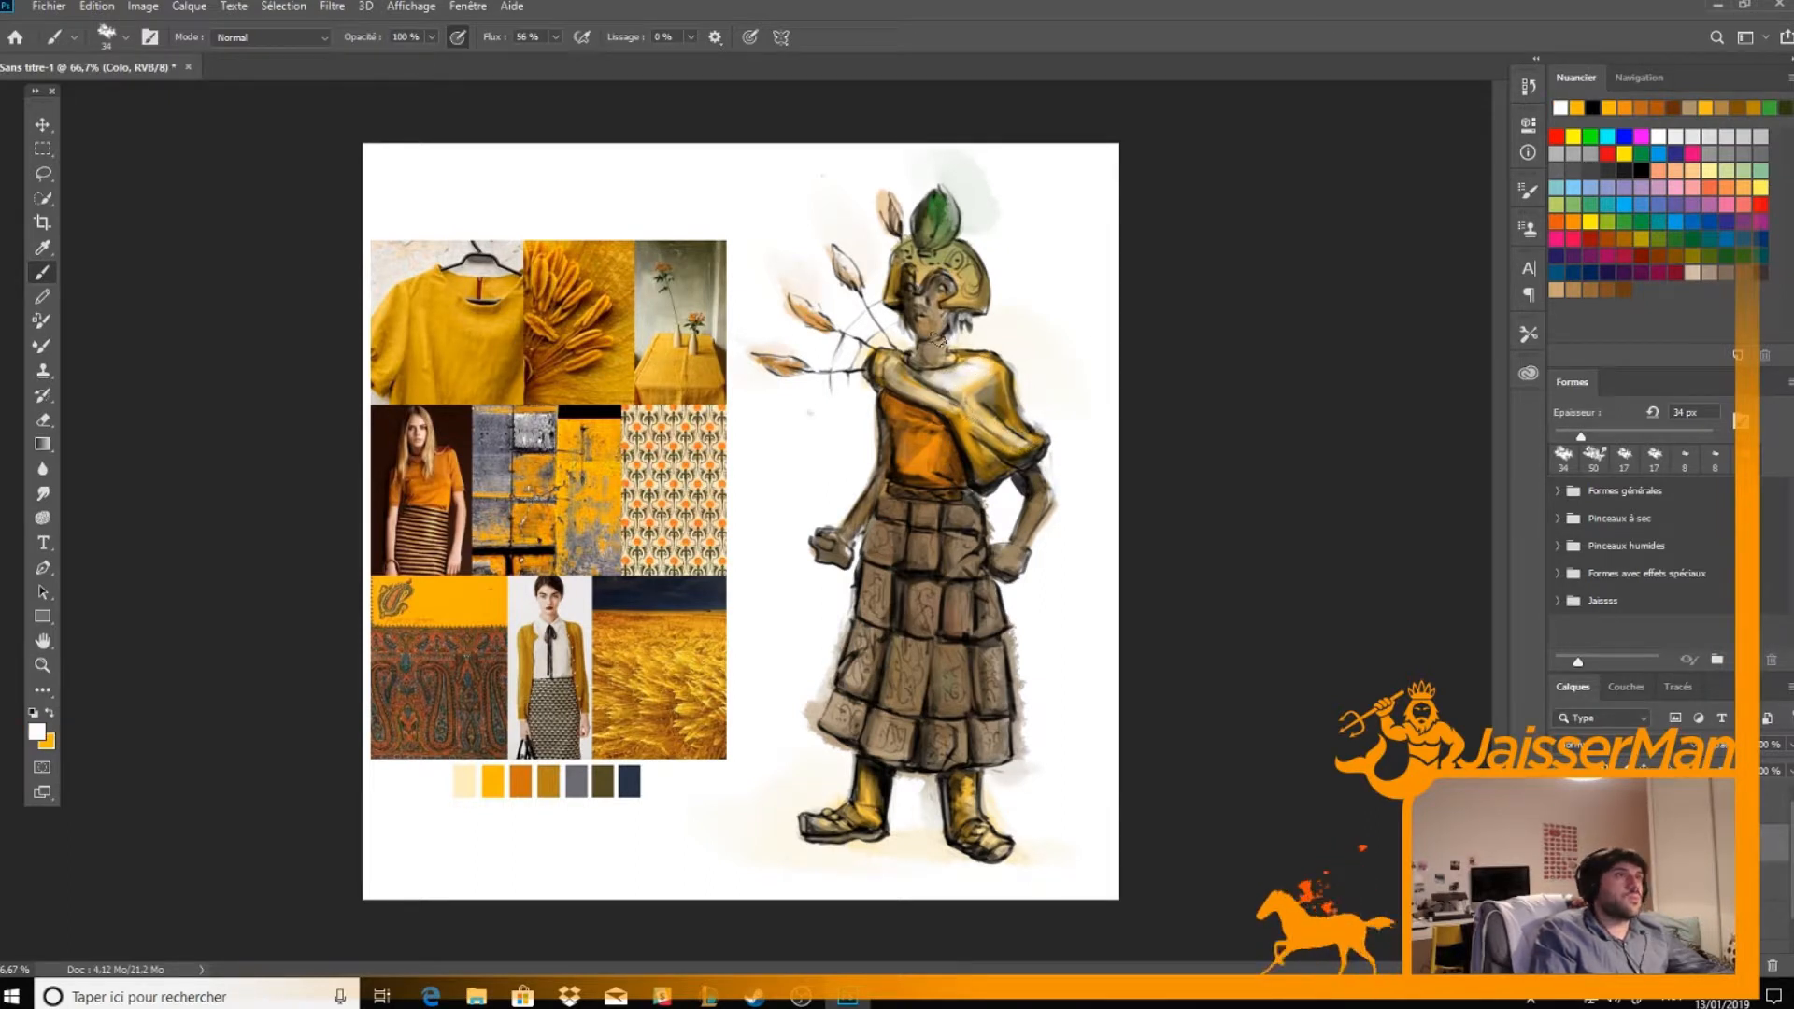
# Turn on pen pressure for brush size and refine the shawl's folds with finer yellow and white strokes
pyautogui.press('x')
pyautogui.click(750, 37)
pyautogui.press('x')
pyautogui.moveTo(1027, 448); pyautogui.dragTo(992, 427)
pyautogui.press('x')
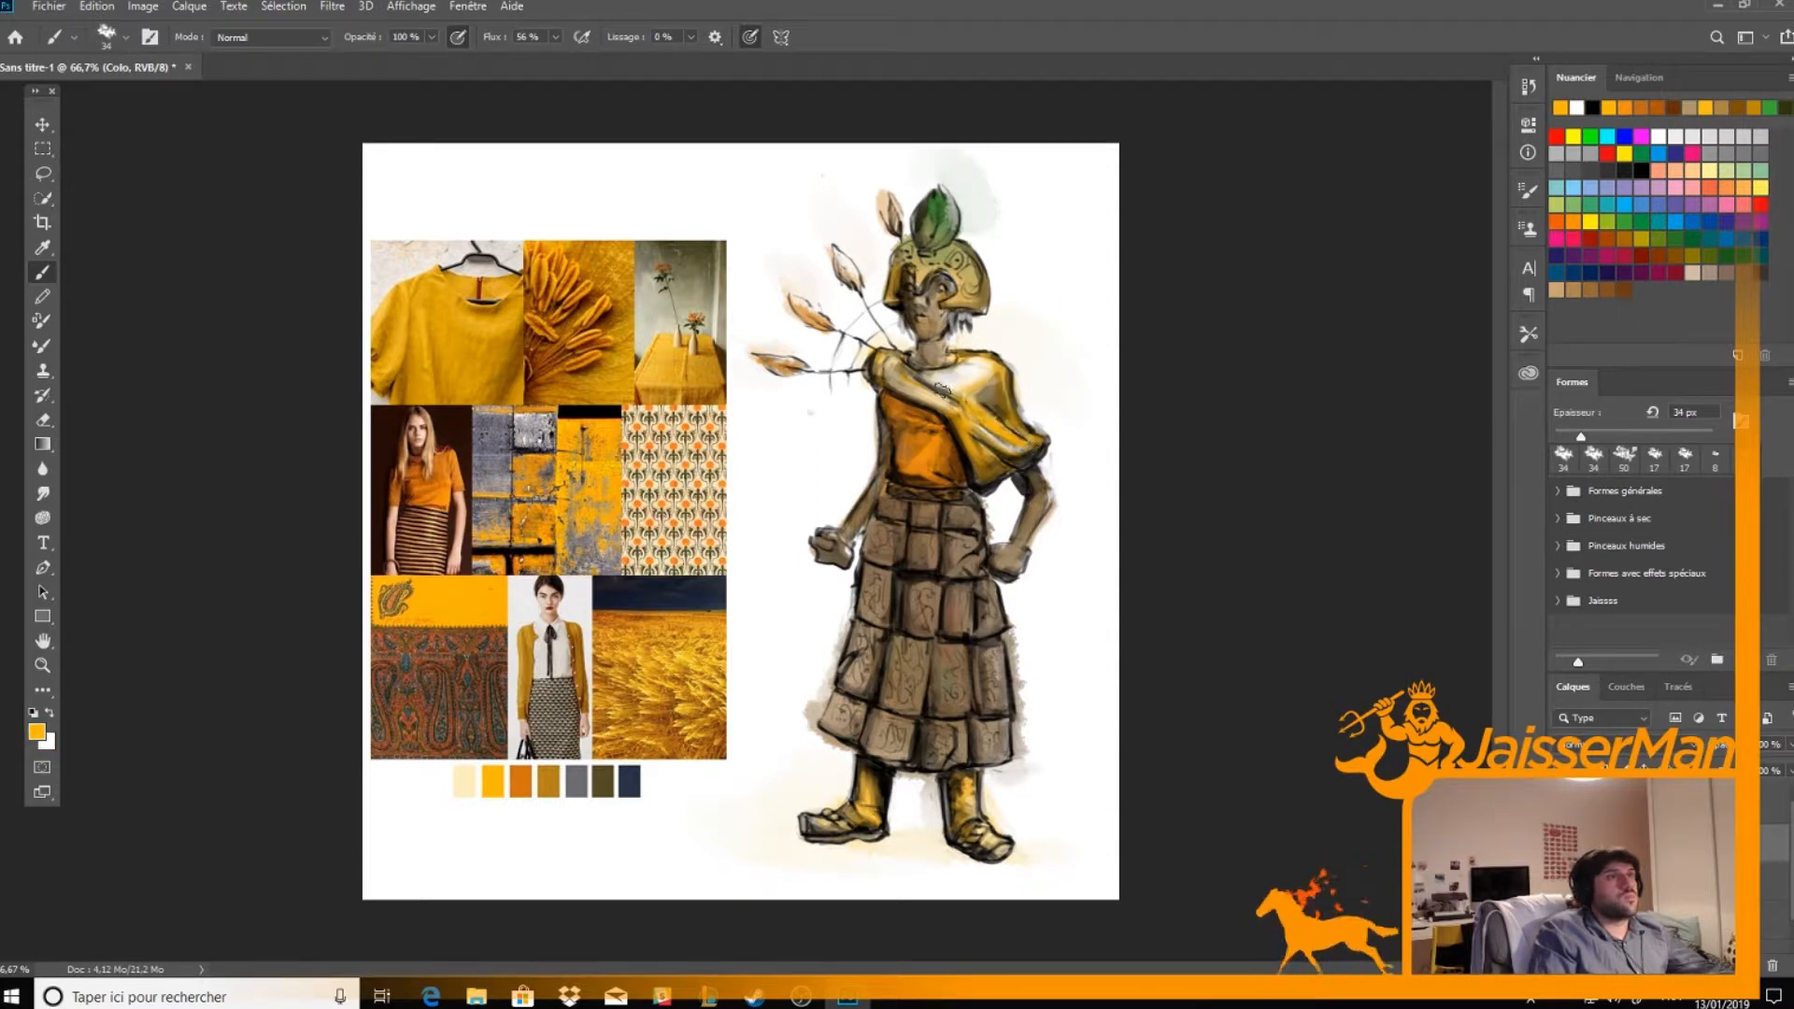
pyautogui.press('x')
pyautogui.moveTo(957, 383); pyautogui.dragTo(984, 371)
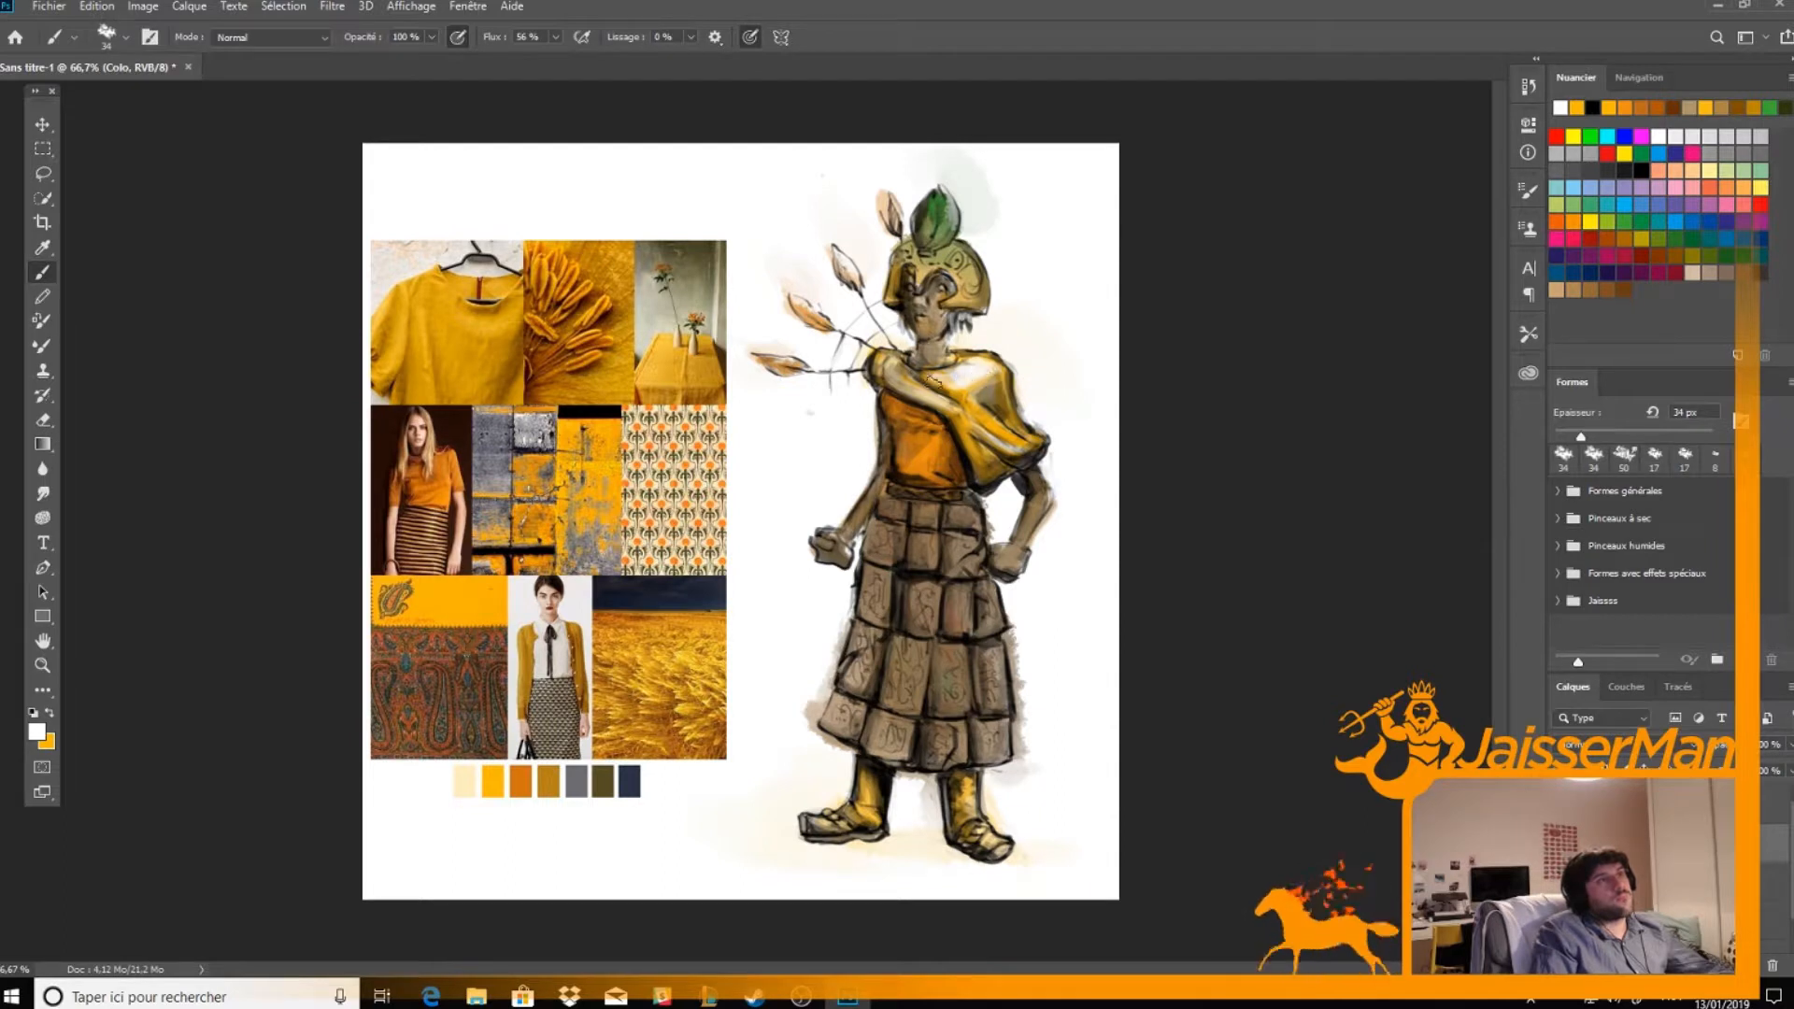
pyautogui.press('x')
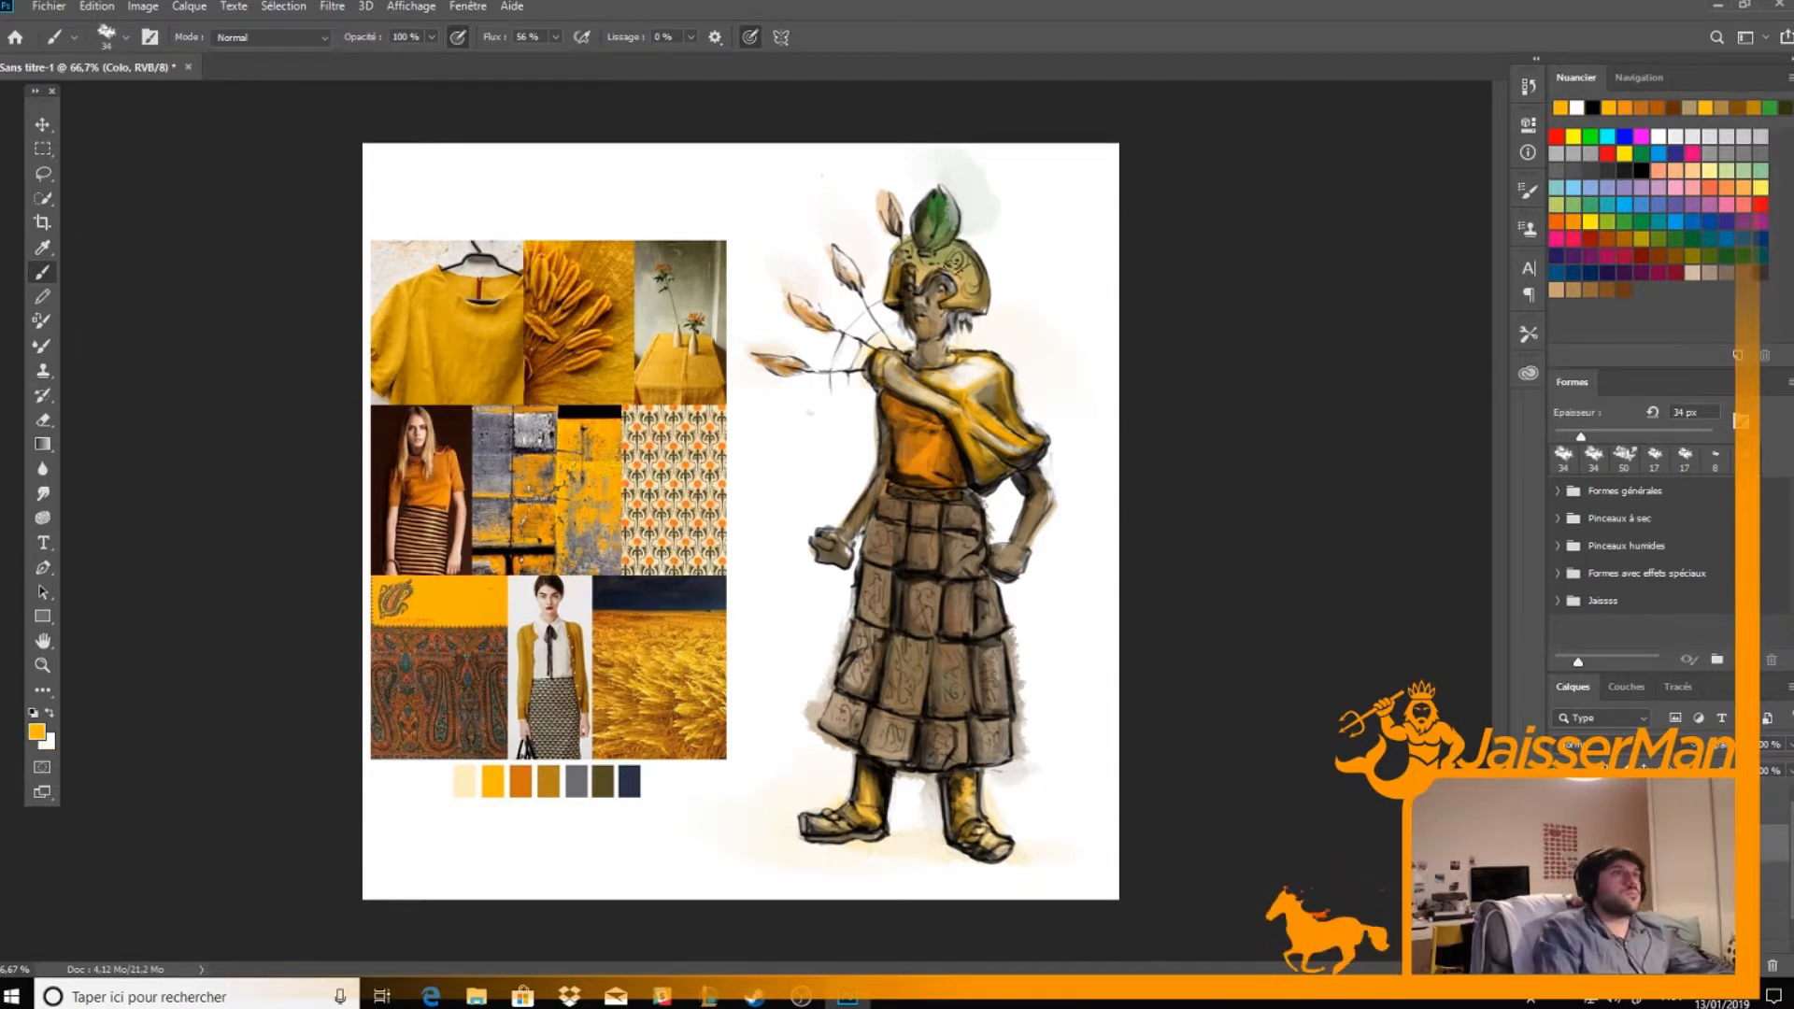
# Touch up the helmet's shading and highlights with white and olive-gold tones sampled from the helmet itself
pyautogui.keyDown('alt'); pyautogui.click(978, 301); pyautogui.keyUp('alt')
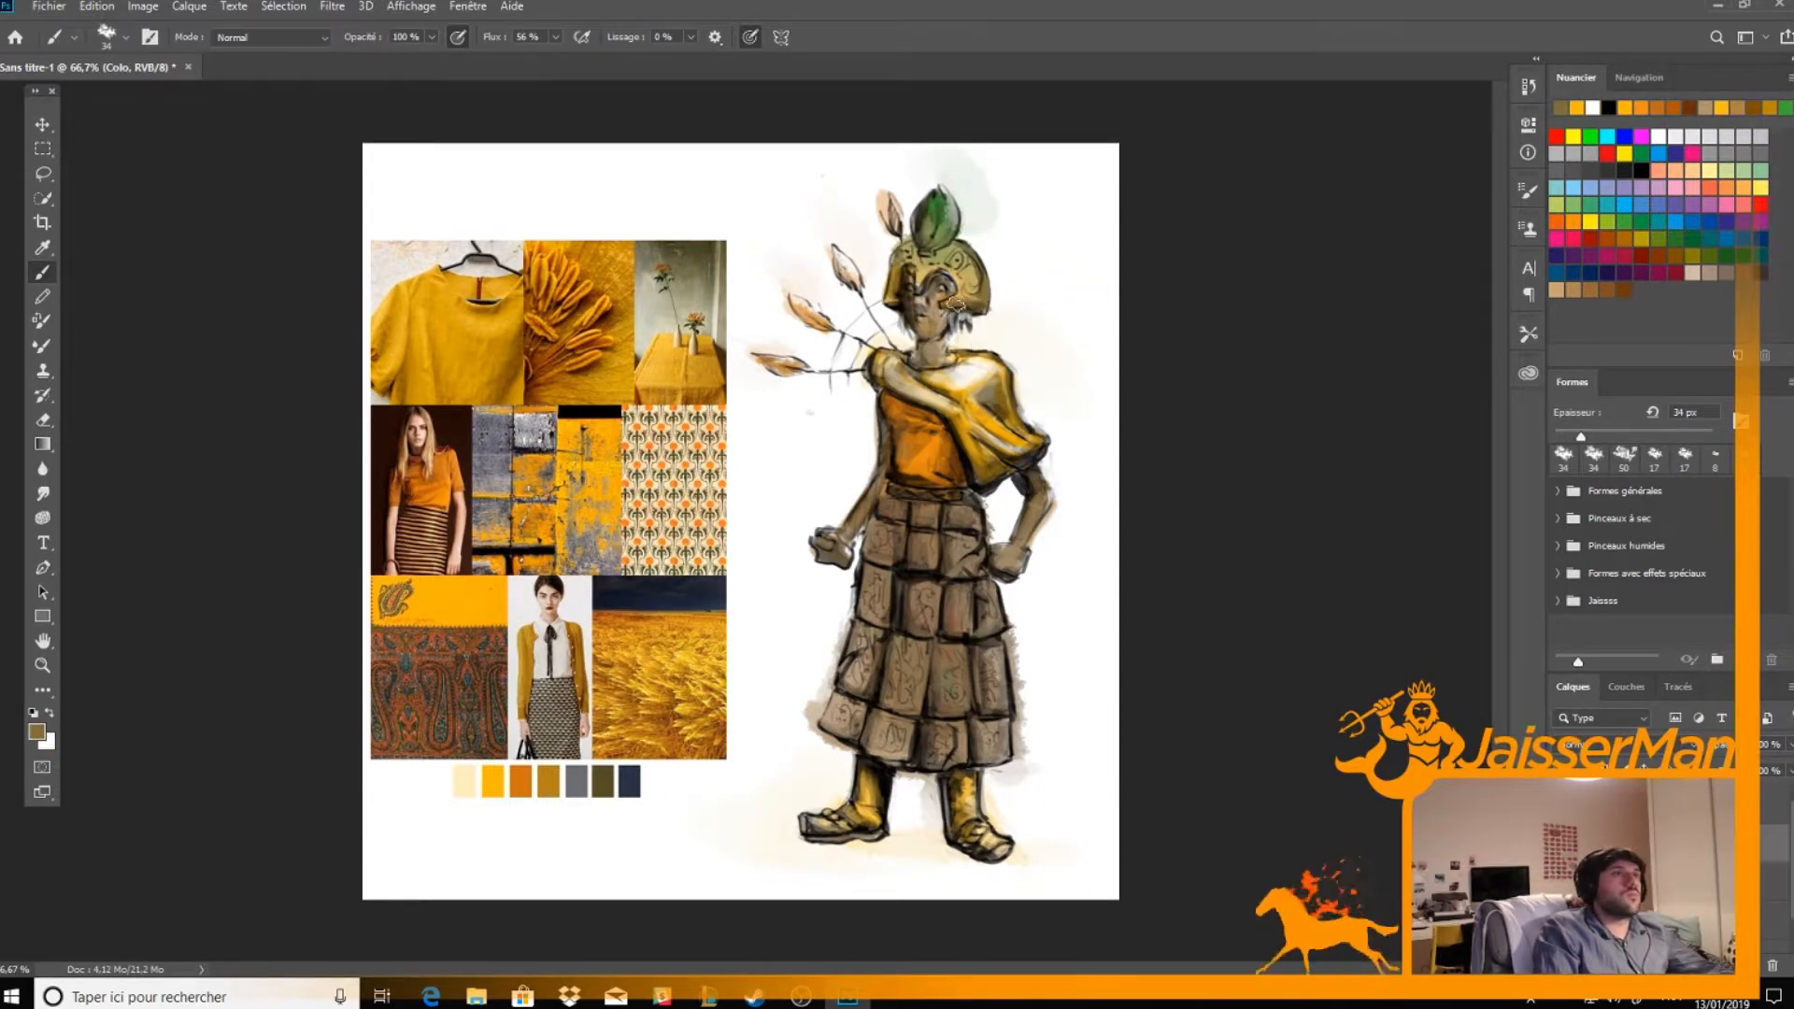
pyautogui.press('x')
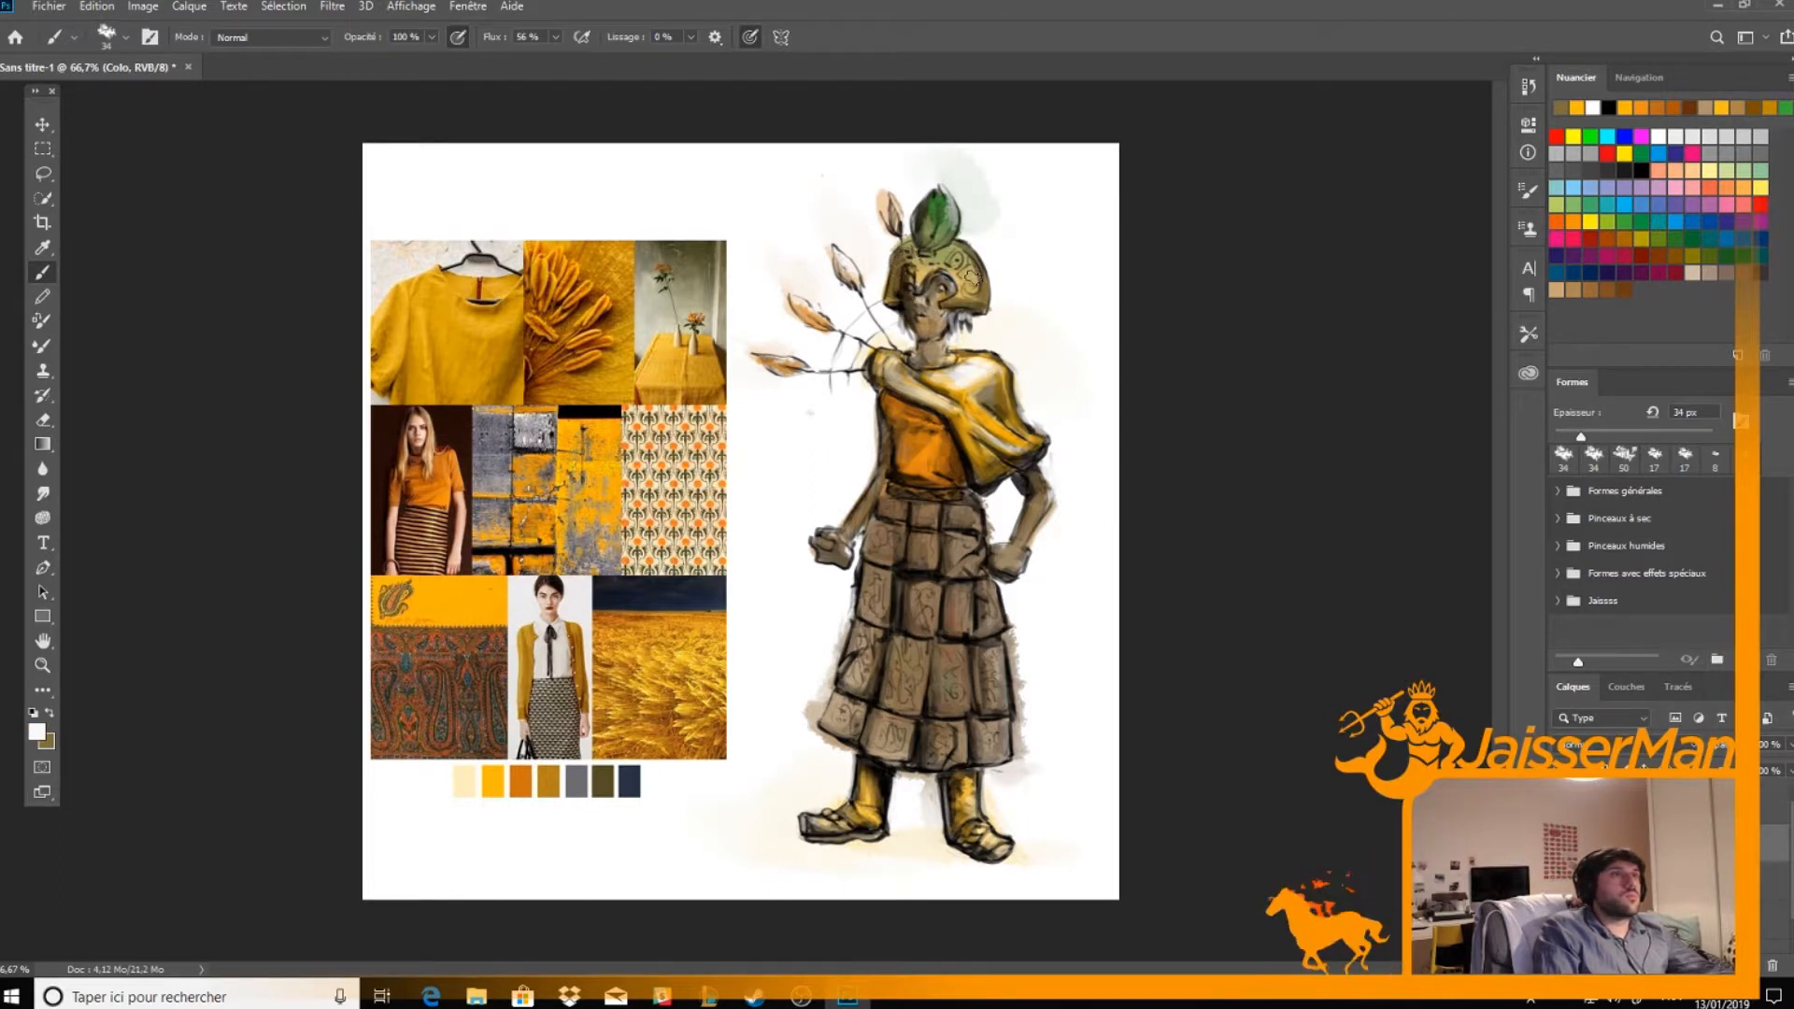
pyautogui.keyDown('alt'); pyautogui.click(963, 285); pyautogui.keyUp('alt')
pyautogui.keyDown('alt'); pyautogui.click(964, 288); pyautogui.keyUp('alt')
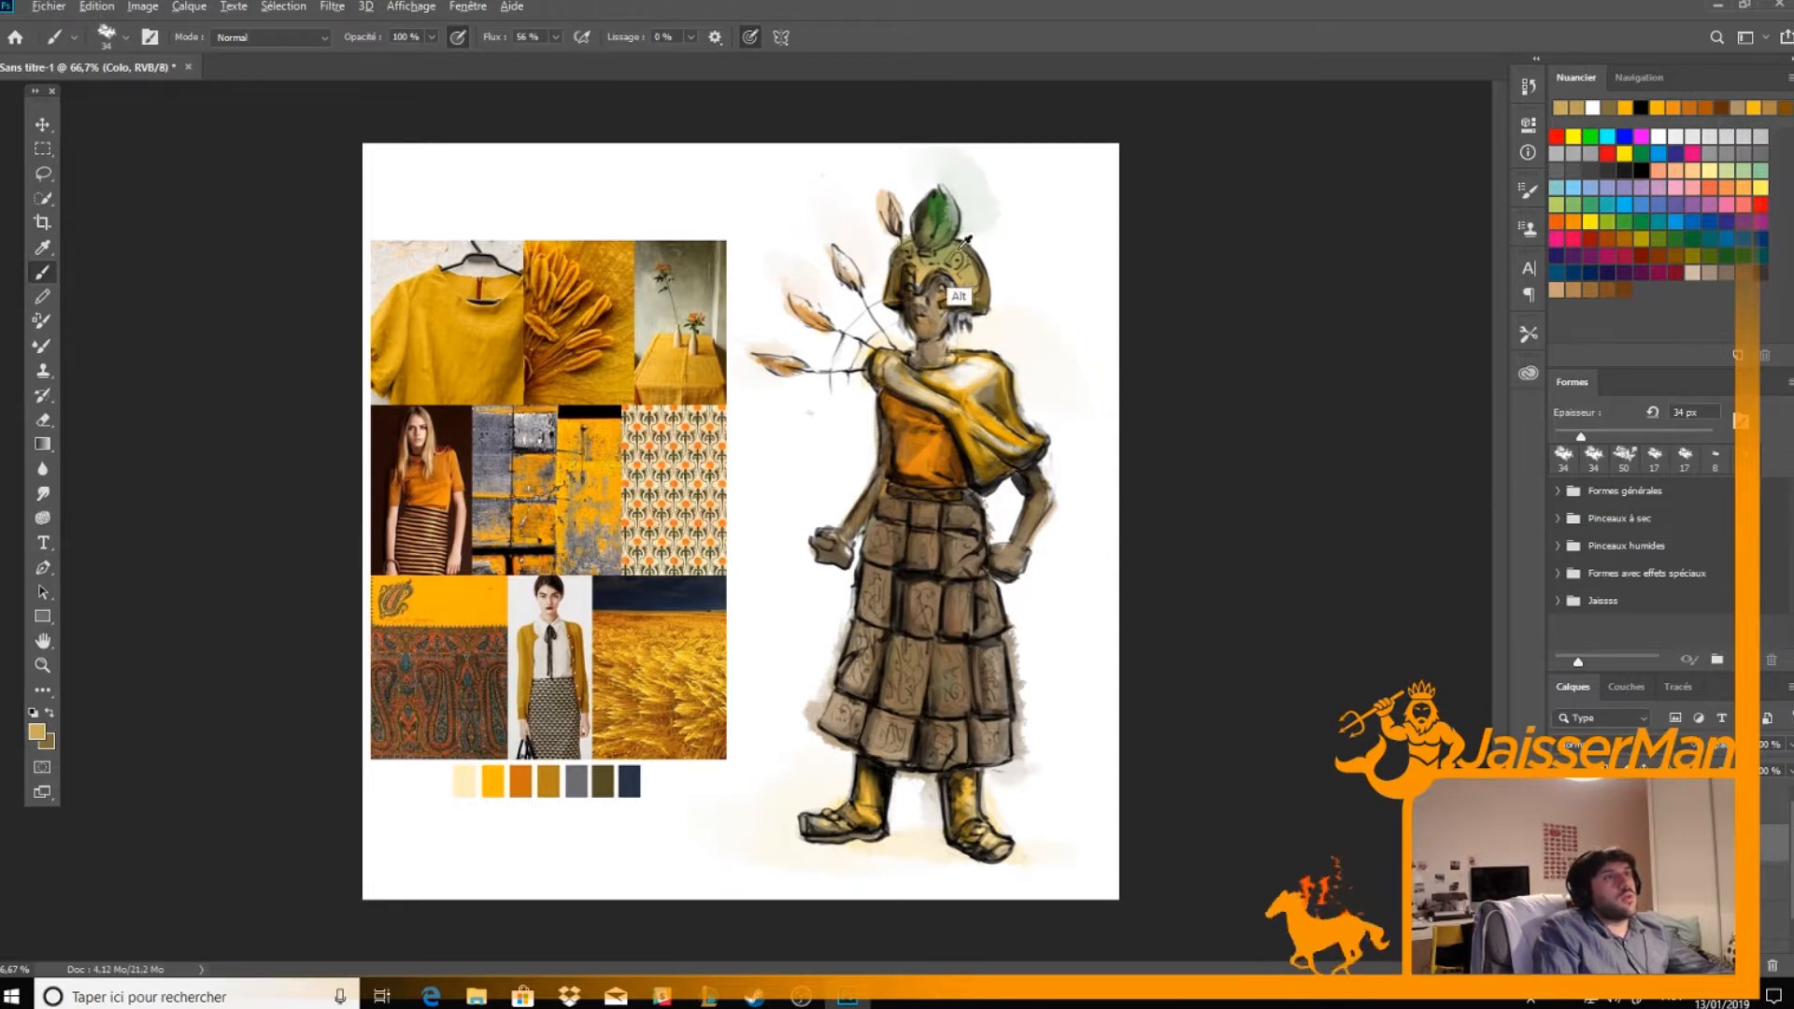
pyautogui.keyDown('alt'); pyautogui.click(963, 291); pyautogui.keyUp('alt')
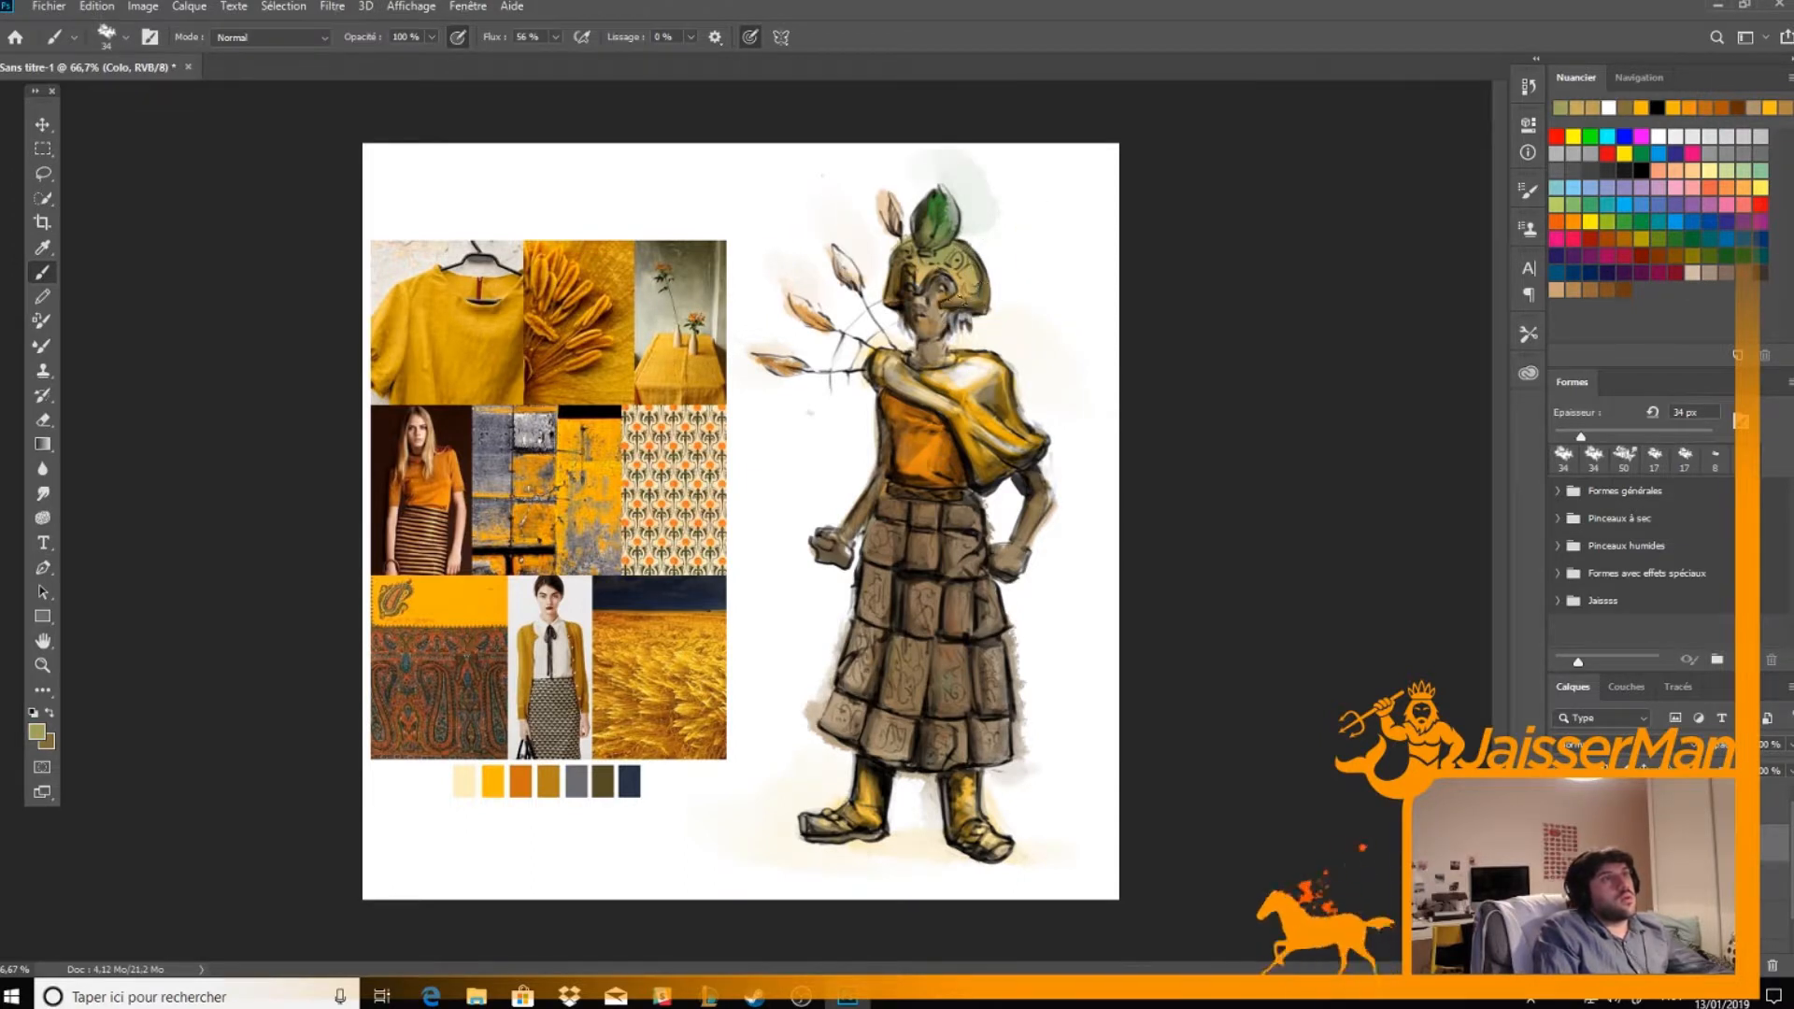
# Rework the leaf crest with its own sampled green and retouch the helmet below it with a sampled olive
pyautogui.keyDown('alt'); pyautogui.click(940, 198); pyautogui.keyUp('alt')
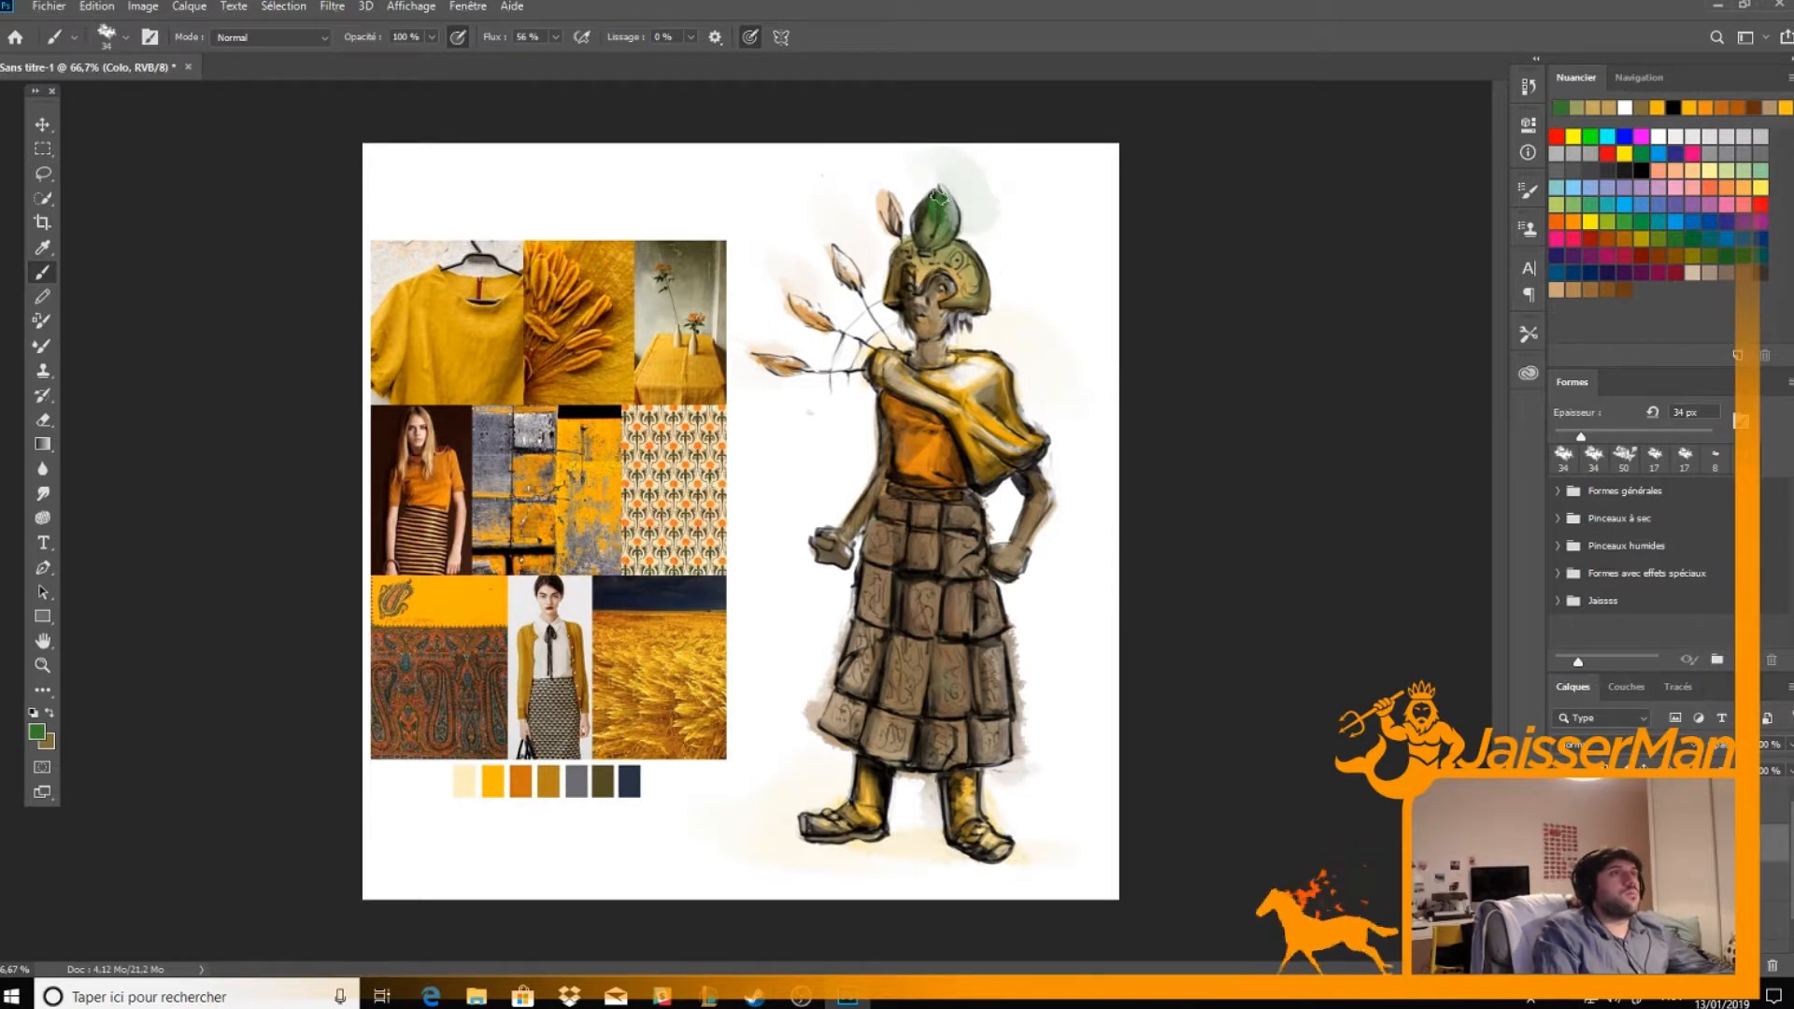
pyautogui.press('x')
pyautogui.keyDown('alt'); pyautogui.click(925, 247); pyautogui.keyUp('alt')
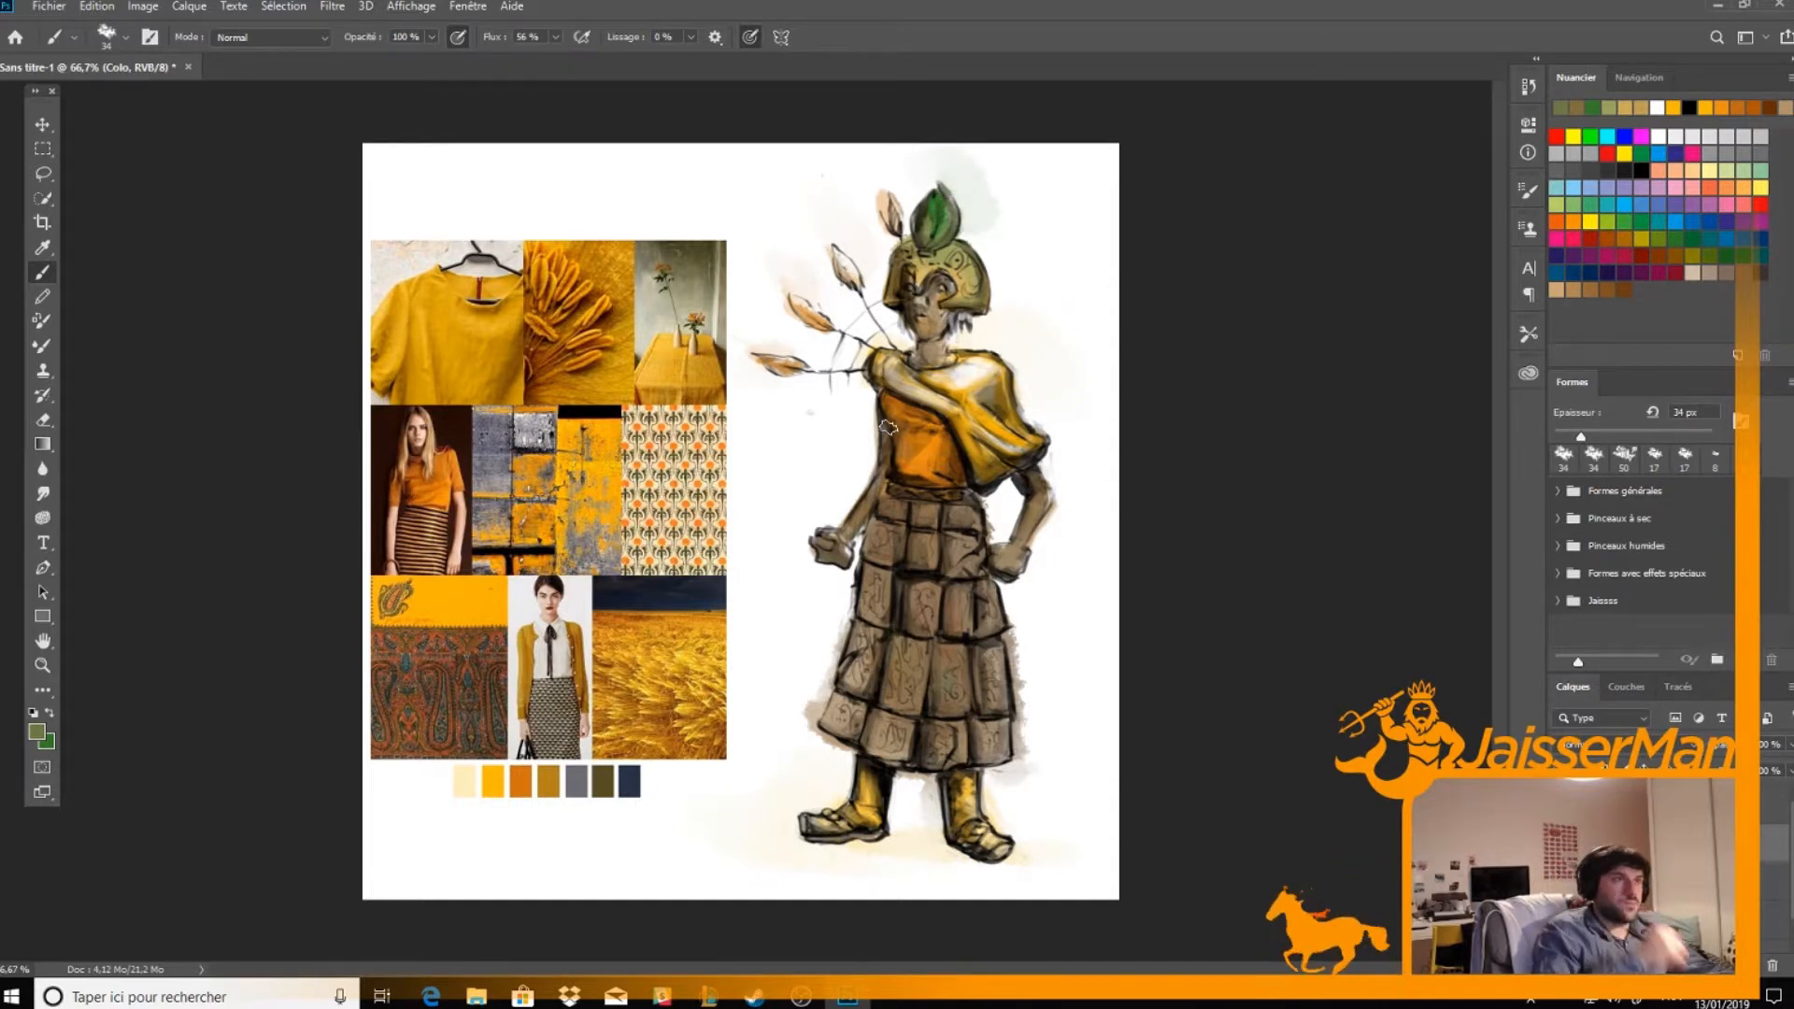
# Shade and highlight the skirt panels with light and dark grey-brown tones sampled from the skirt
pyautogui.keyDown('alt'); pyautogui.click(948, 692); pyautogui.keyUp('alt')
pyautogui.keyDown('alt'); pyautogui.click(949, 687); pyautogui.keyUp('alt')
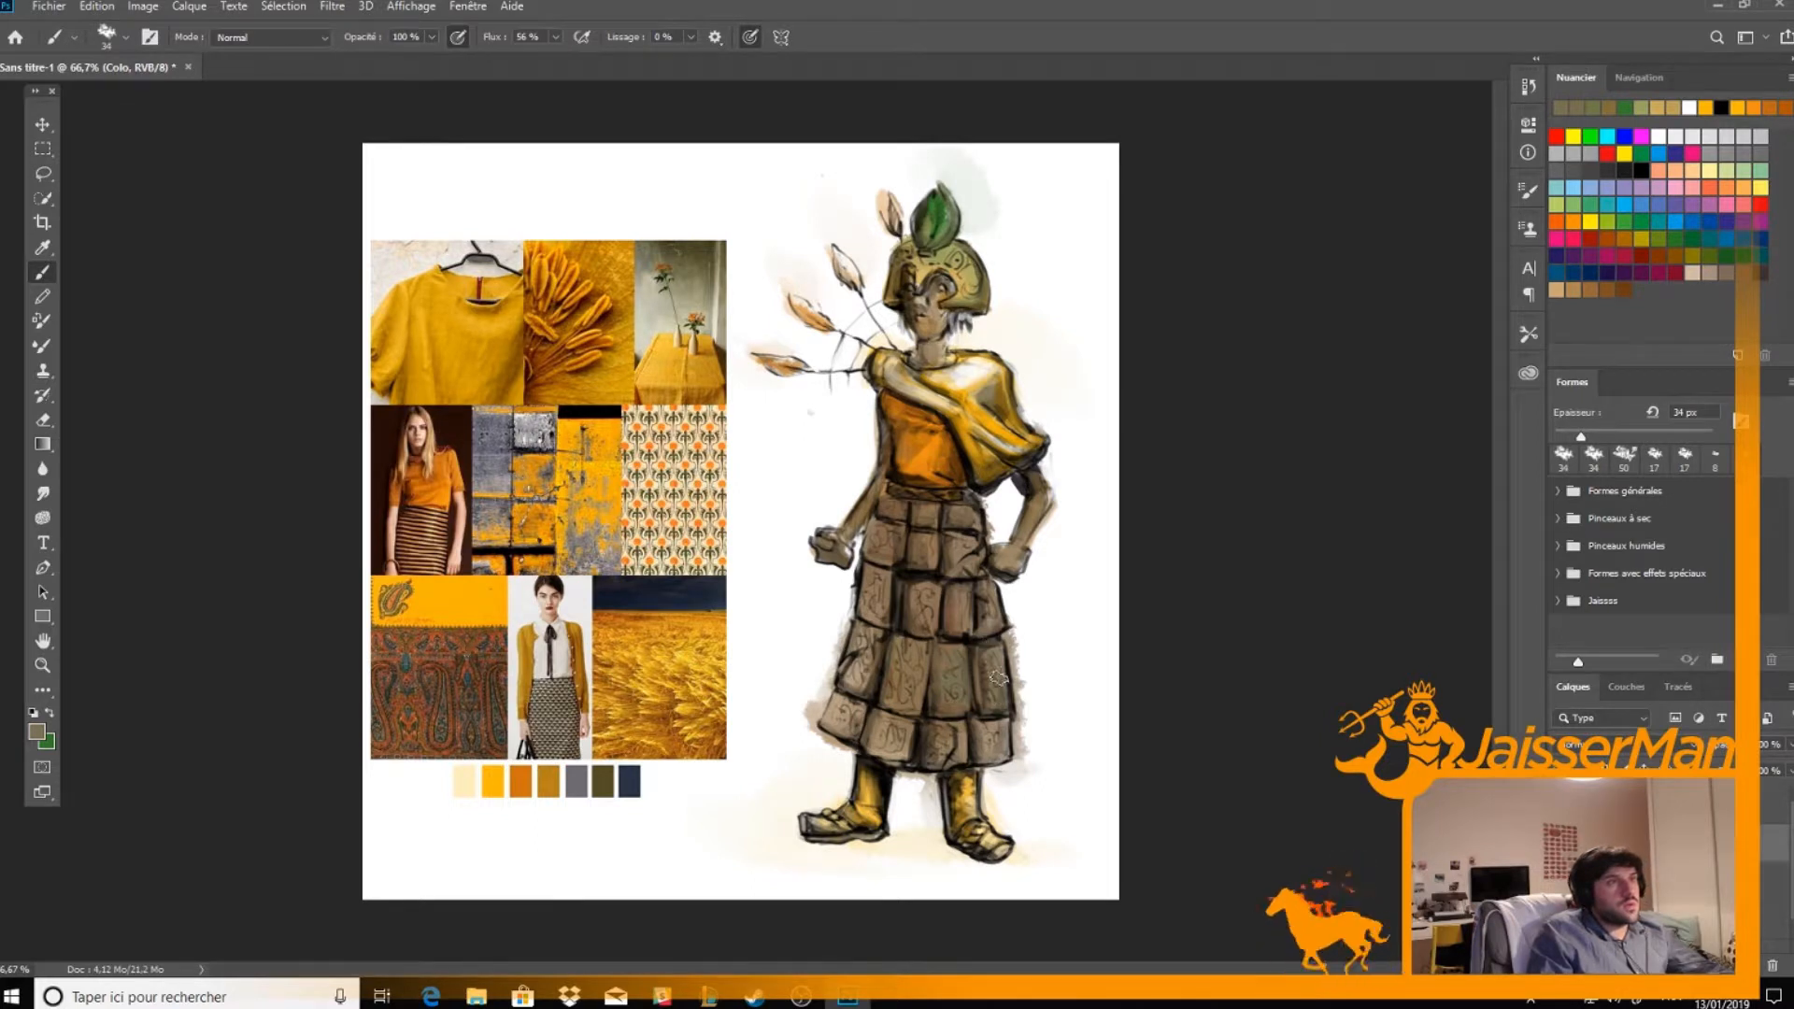
pyautogui.keyDown('alt'); pyautogui.click(896, 753); pyautogui.keyUp('alt')
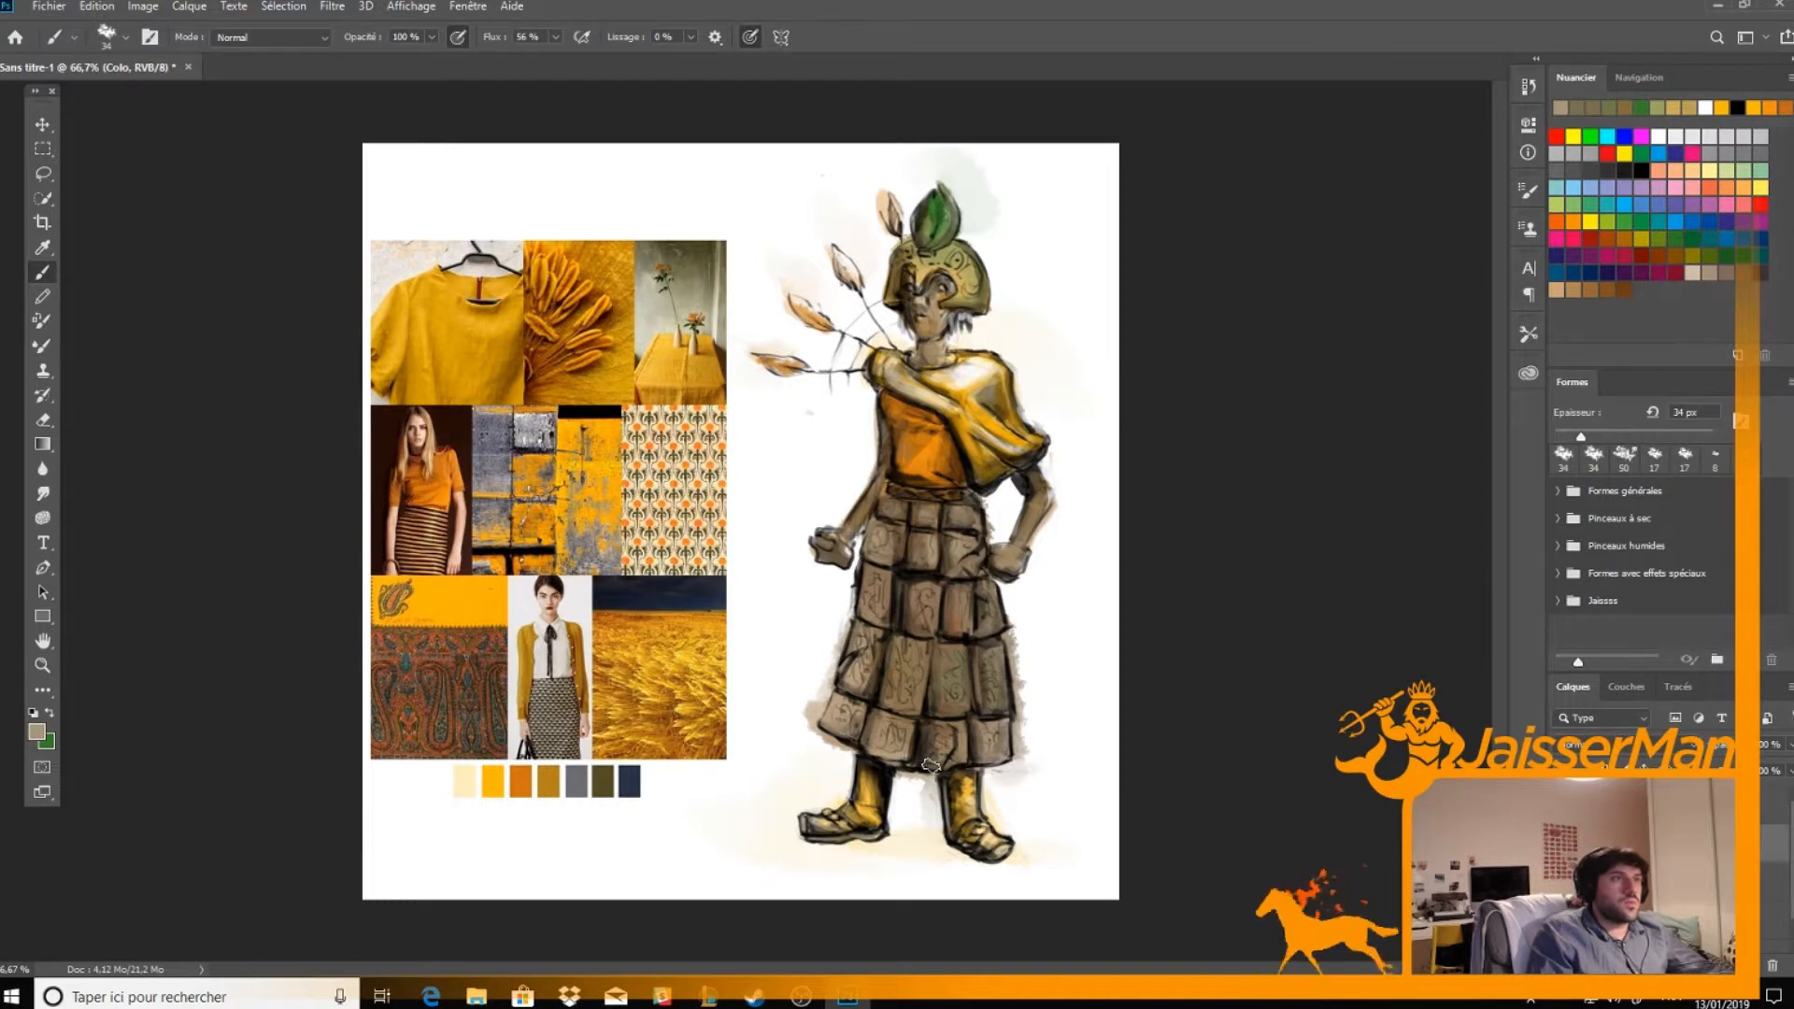
pyautogui.keyDown('alt'); pyautogui.click(883, 756); pyautogui.keyUp('alt')
pyautogui.keyDown('alt'); pyautogui.click(957, 682); pyautogui.keyUp('alt')
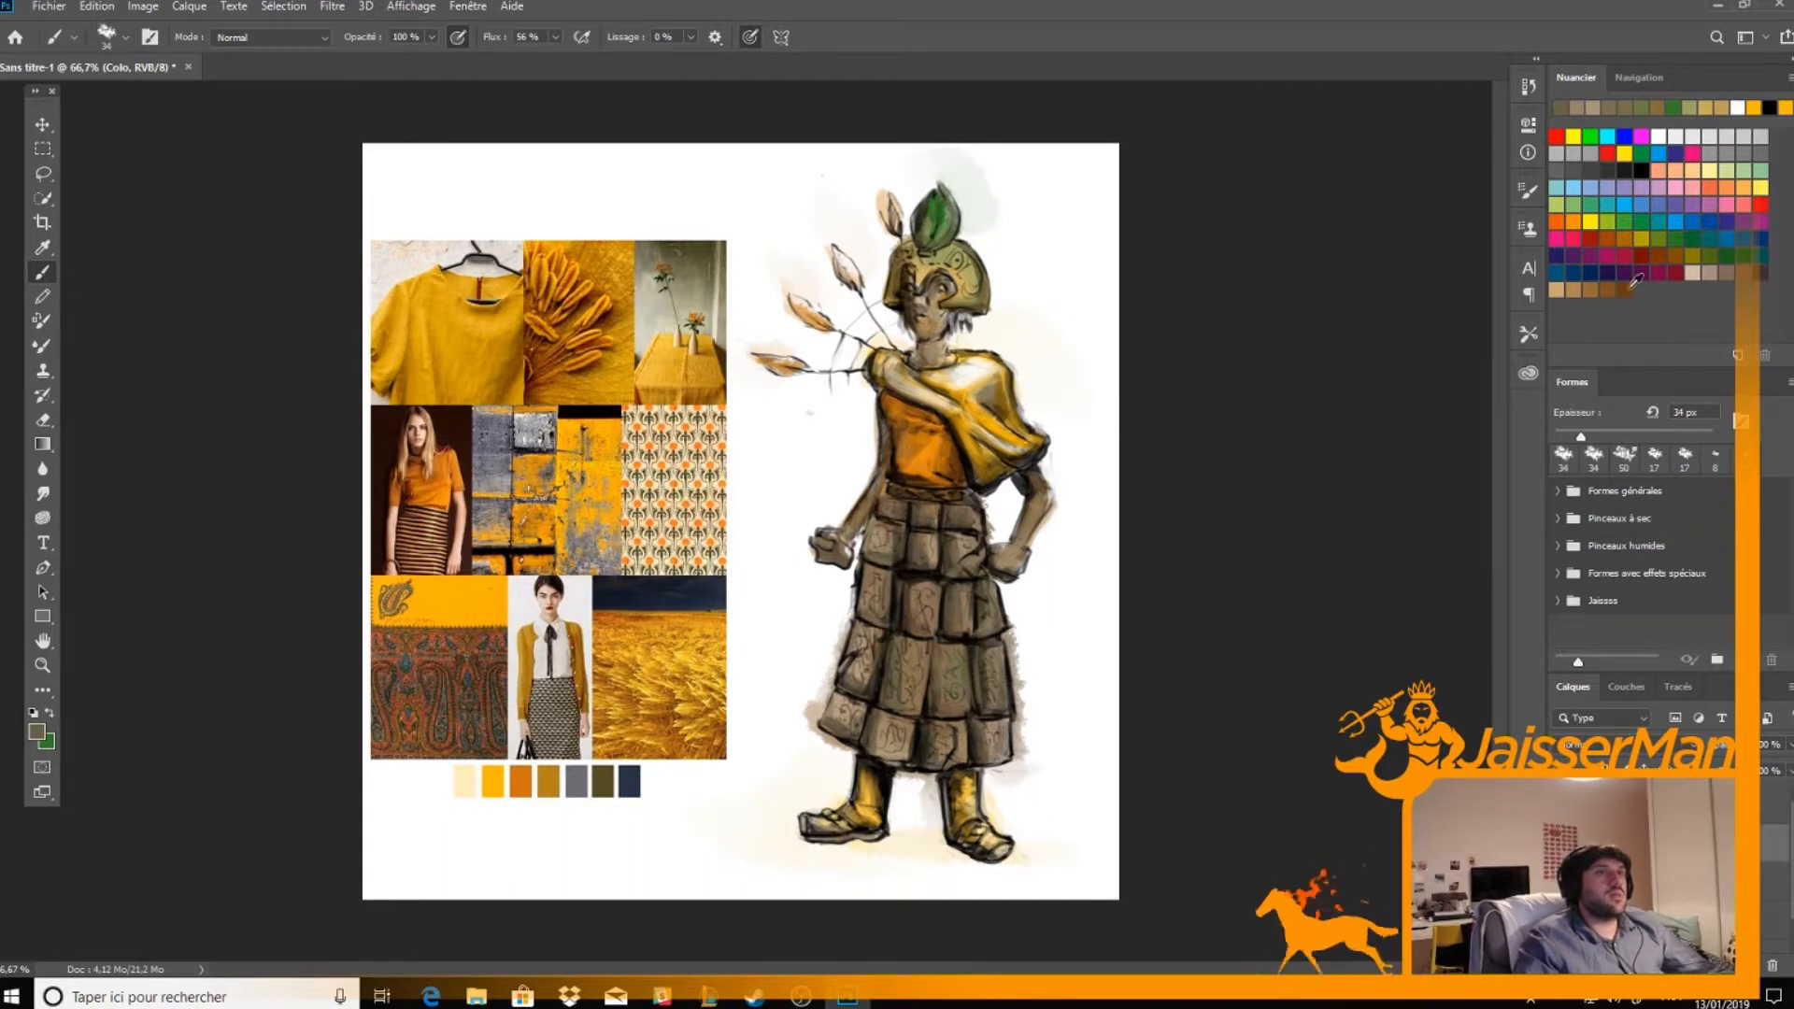
# Shade the face, neck and arms with tan and very dark brown swatches, erasing the excess beside the bent elbow
pyautogui.click(1584, 290)
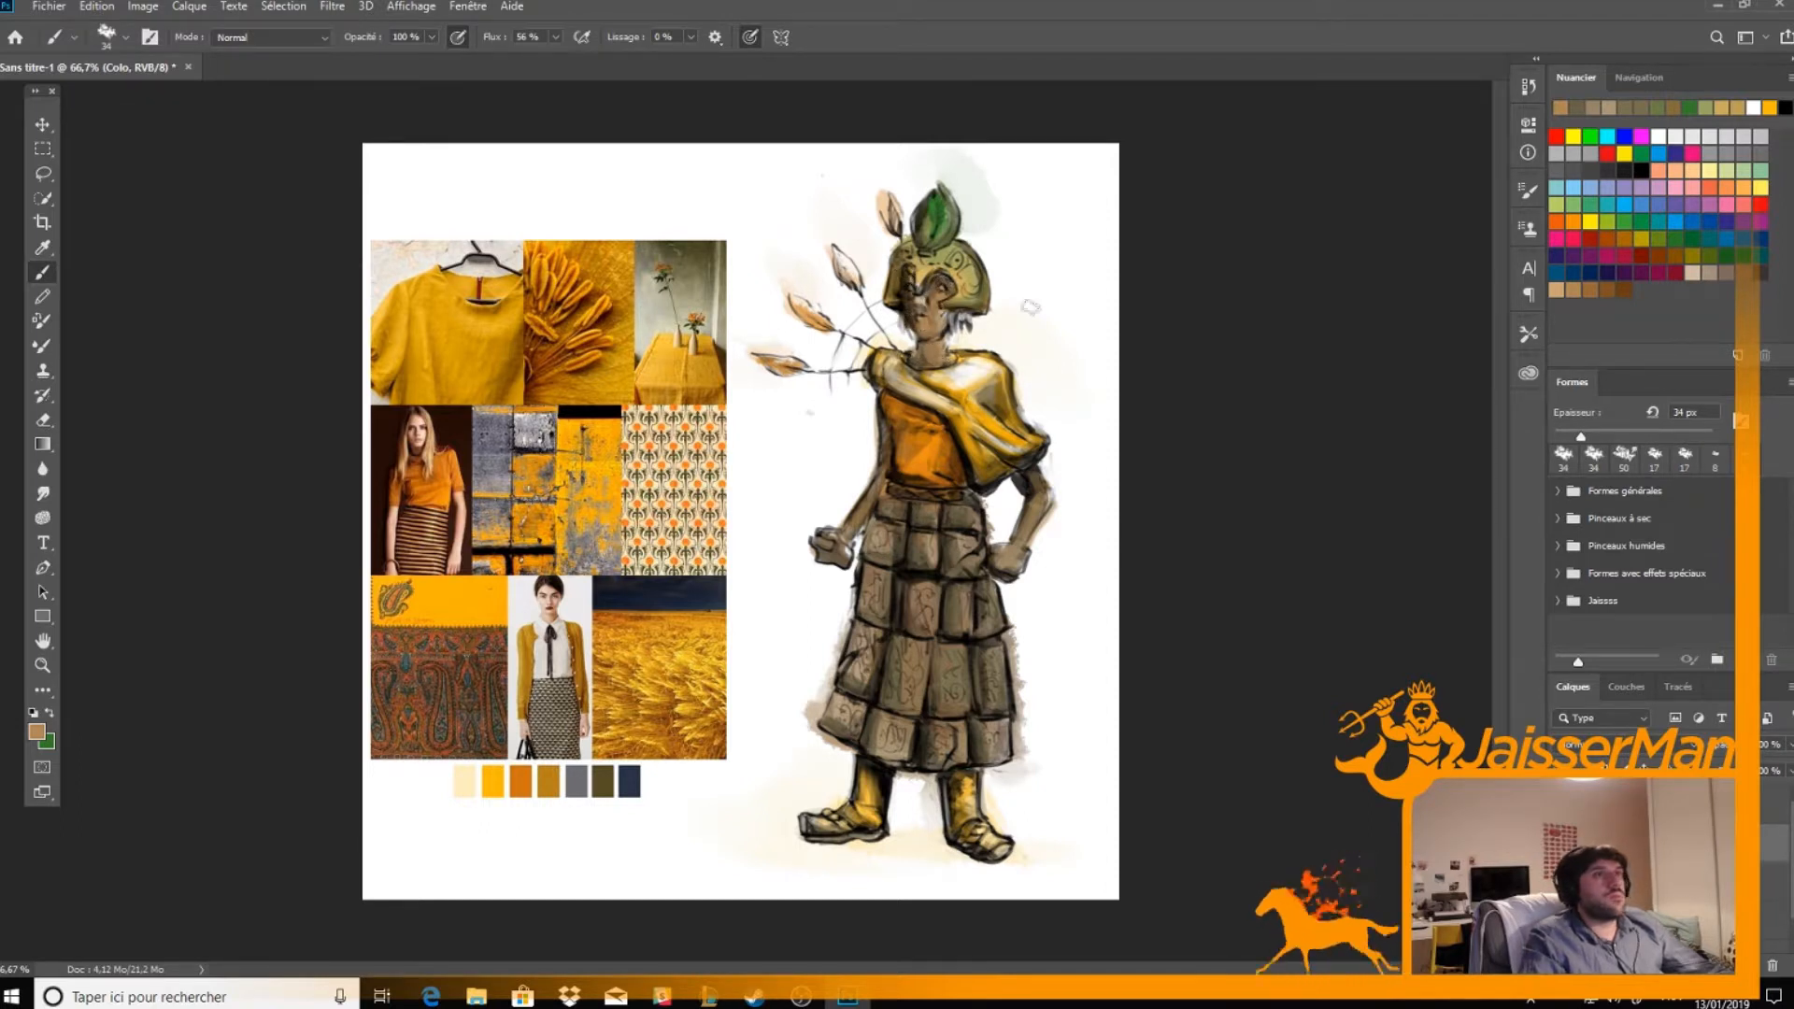
pyautogui.click(1752, 272)
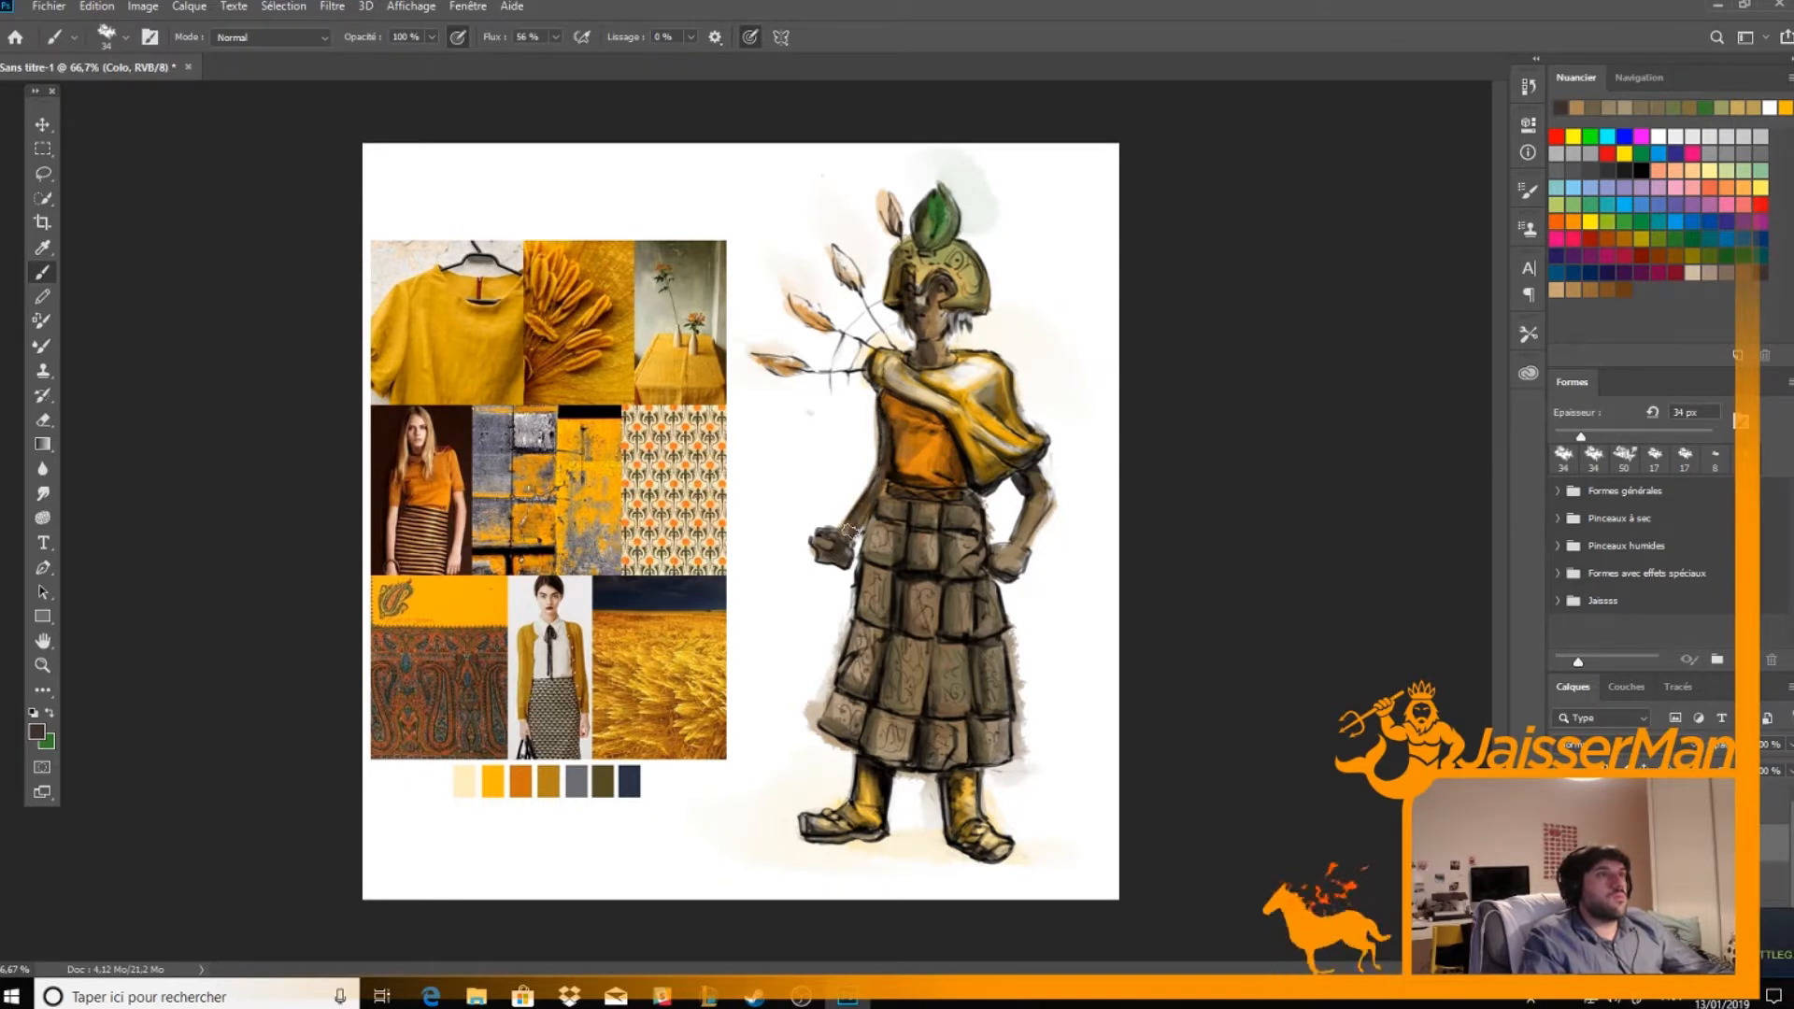
pyautogui.moveTo(1028, 509)
pyautogui.mouseDown()
pyautogui.moveTo(1017, 554)
pyautogui.moveTo(1021, 530)
pyautogui.mouseUp()
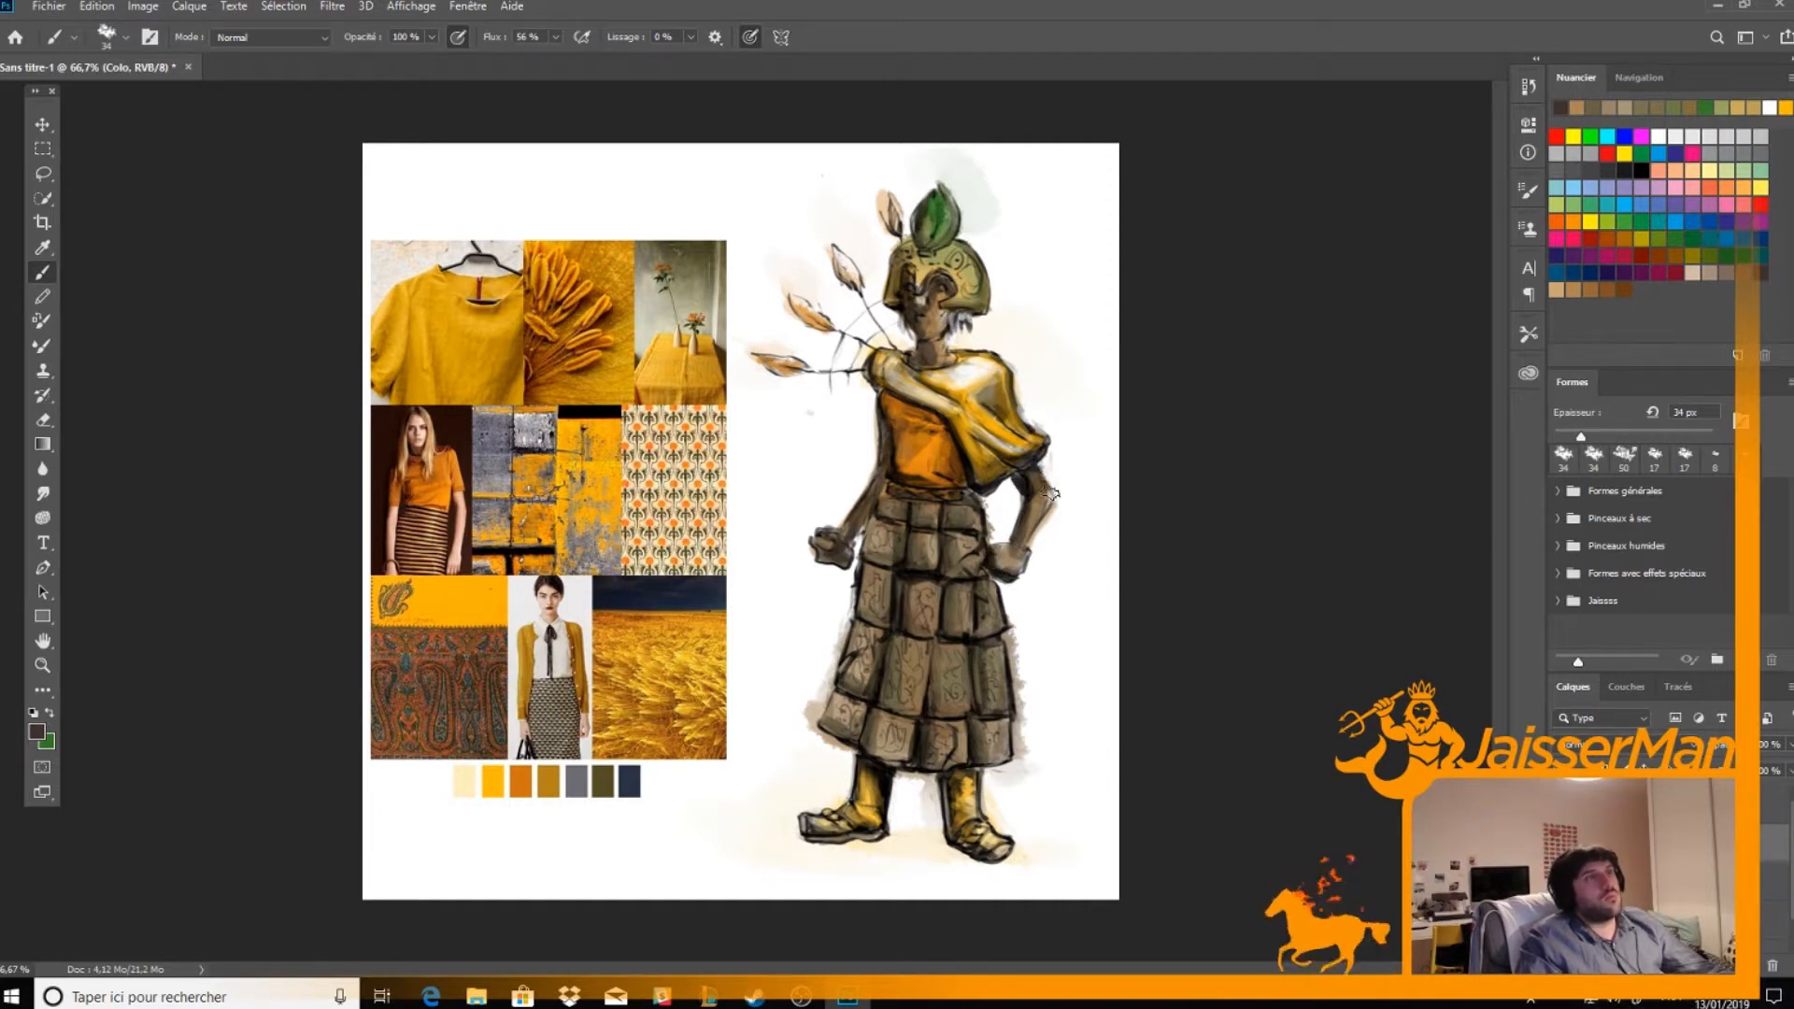
pyautogui.press('e')
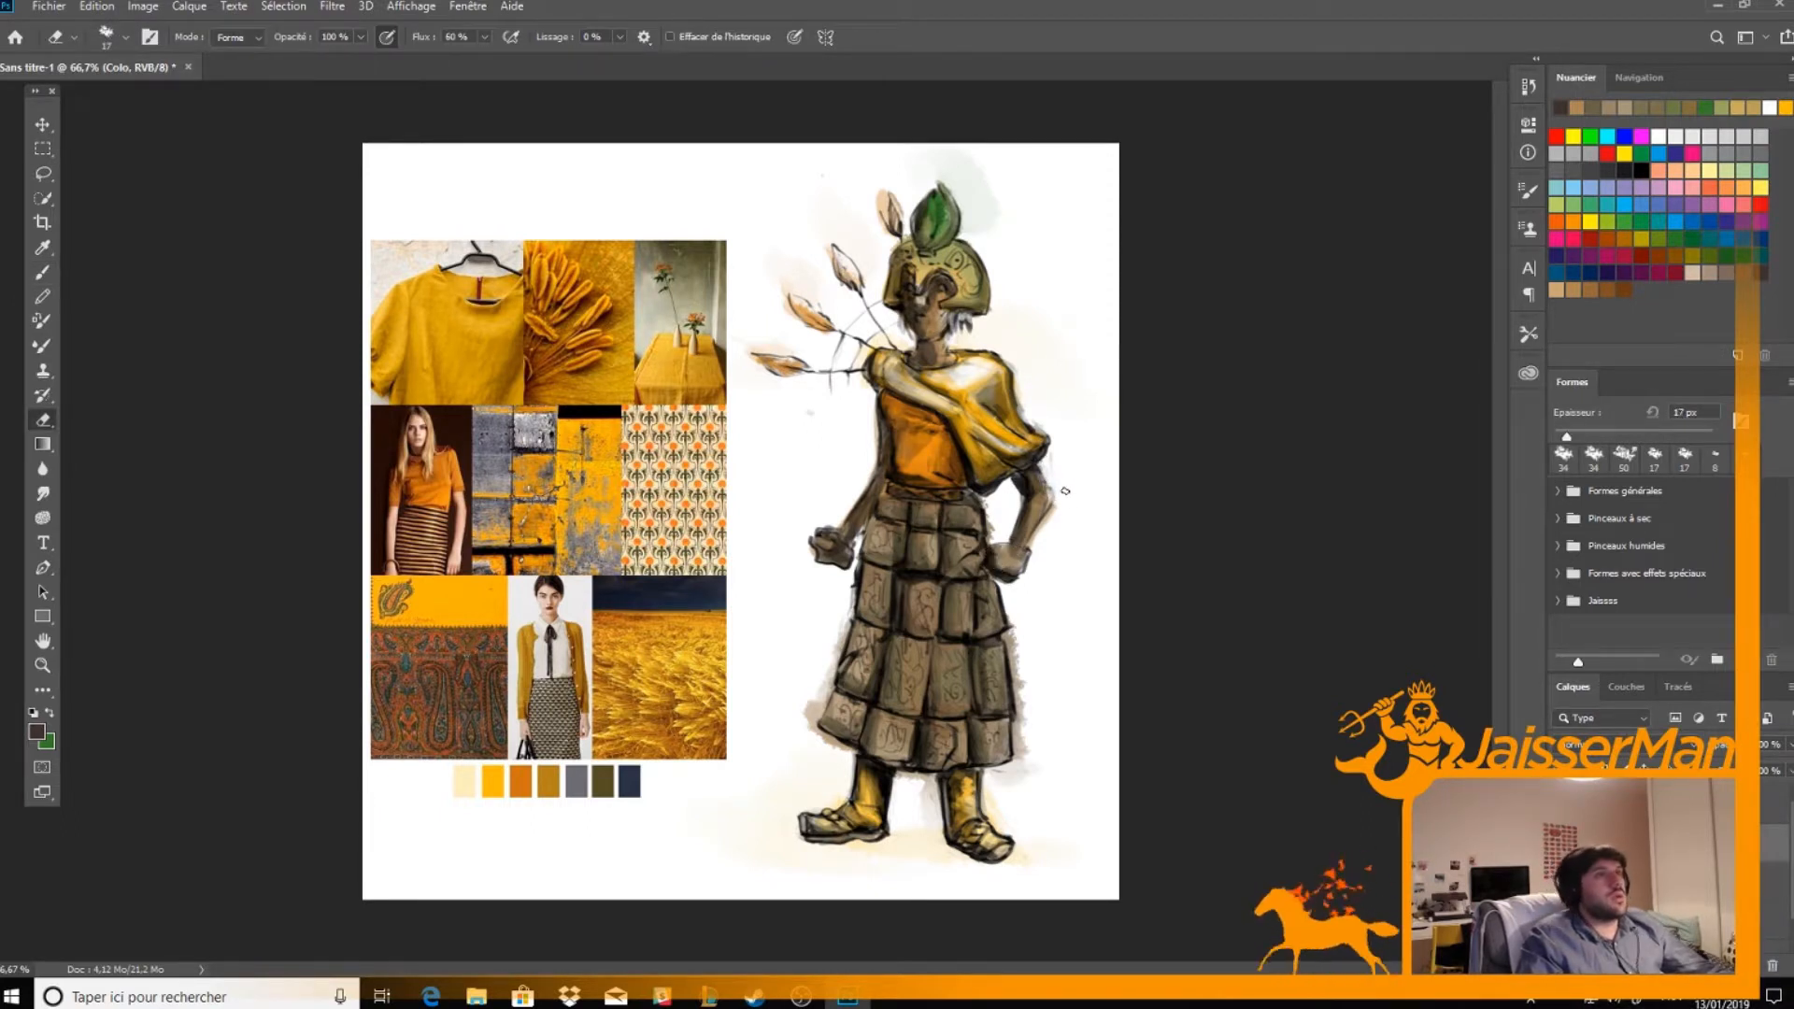
pyautogui.moveTo(1062, 463); pyautogui.dragTo(1073, 440)
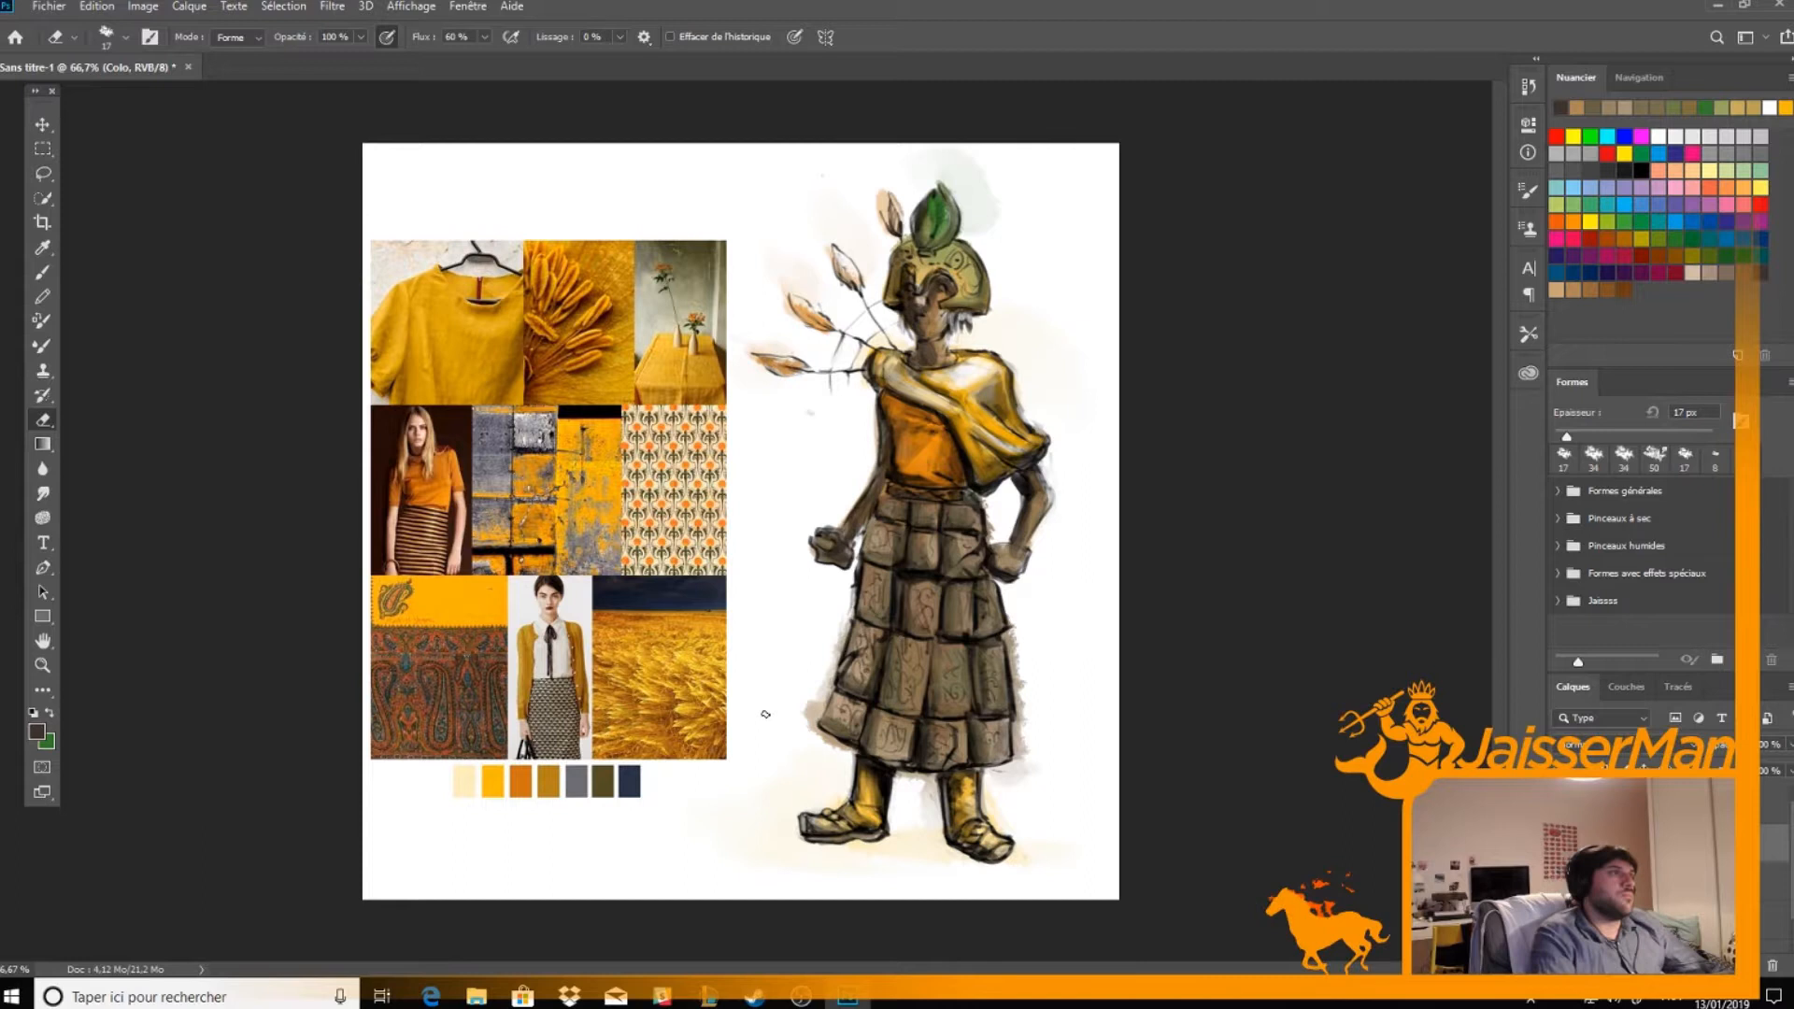
# Smudge the edges of the skirt, arms, shawl and head outward with a 50 px tip to spread soft washes onto the background
pyautogui.click(43, 492)
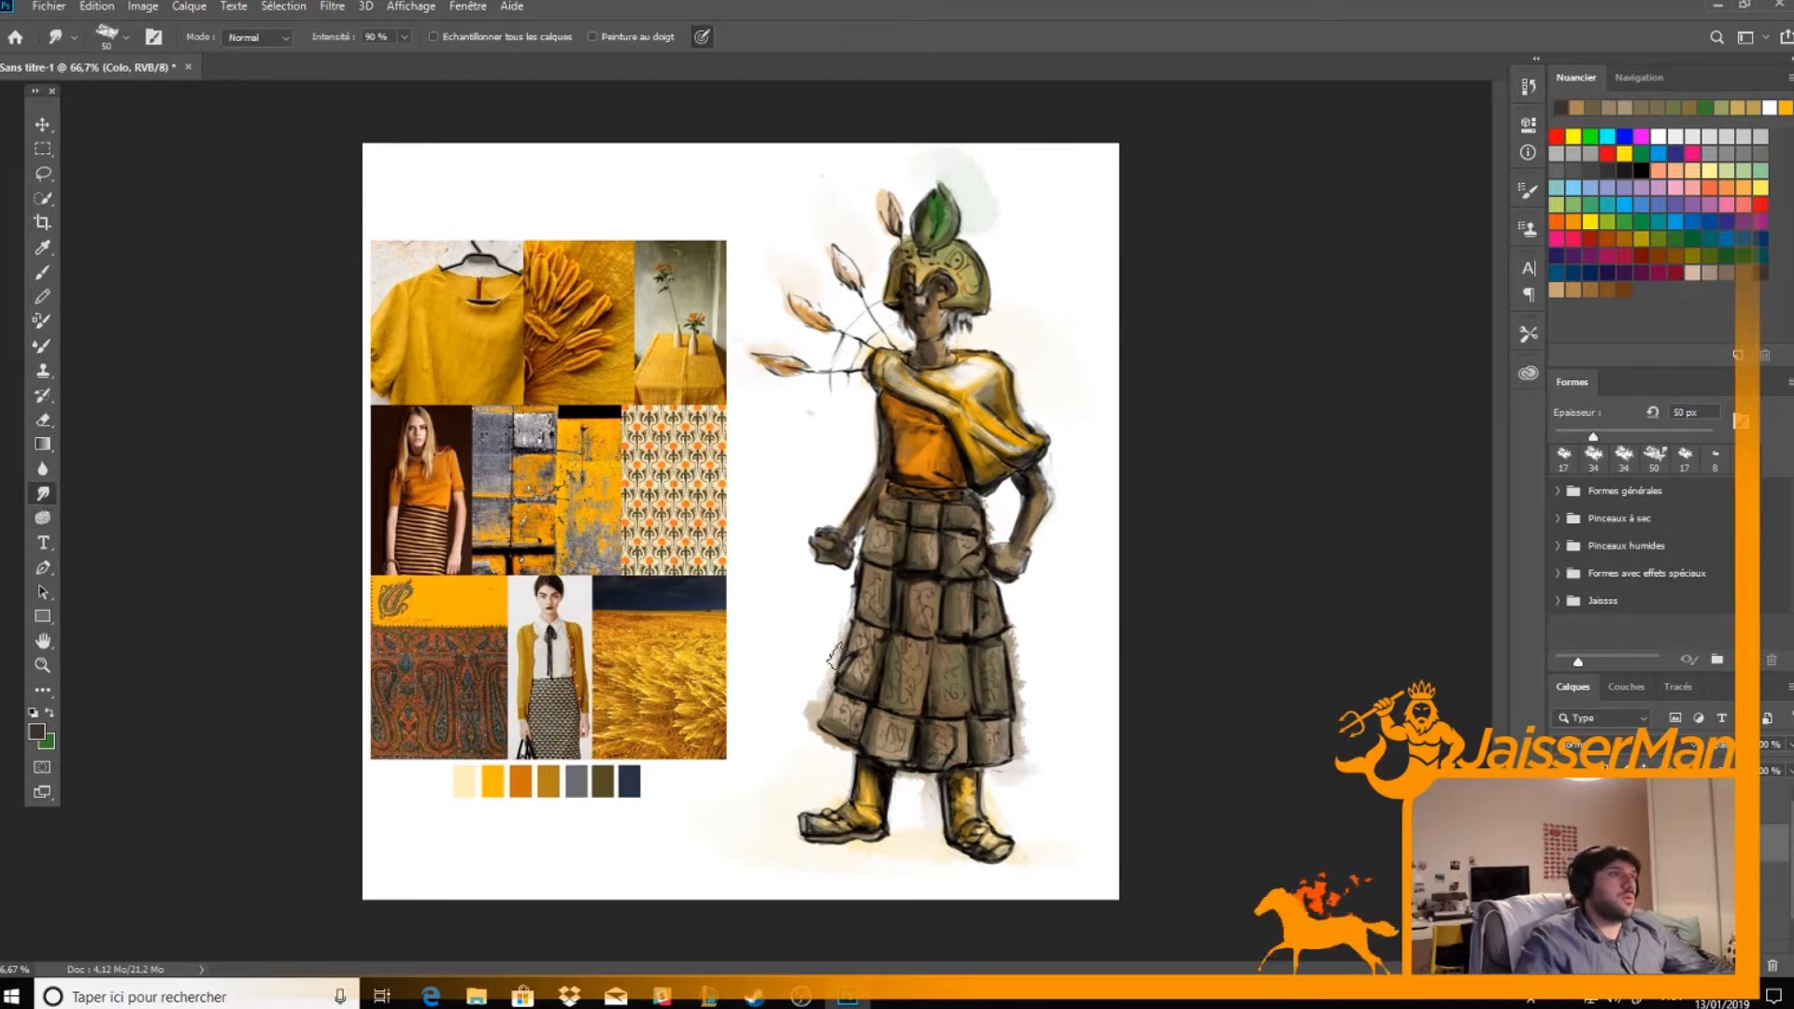
pyautogui.moveTo(823, 746)
pyautogui.mouseDown()
pyautogui.moveTo(813, 697)
pyautogui.moveTo(841, 717)
pyautogui.moveTo(852, 600)
pyautogui.moveTo(831, 669)
pyautogui.moveTo(846, 578)
pyautogui.moveTo(799, 548)
pyautogui.moveTo(848, 498)
pyautogui.moveTo(823, 529)
pyautogui.moveTo(861, 468)
pyautogui.moveTo(854, 416)
pyautogui.moveTo(867, 491)
pyautogui.moveTo(859, 381)
pyautogui.moveTo(822, 743)
pyautogui.mouseUp()
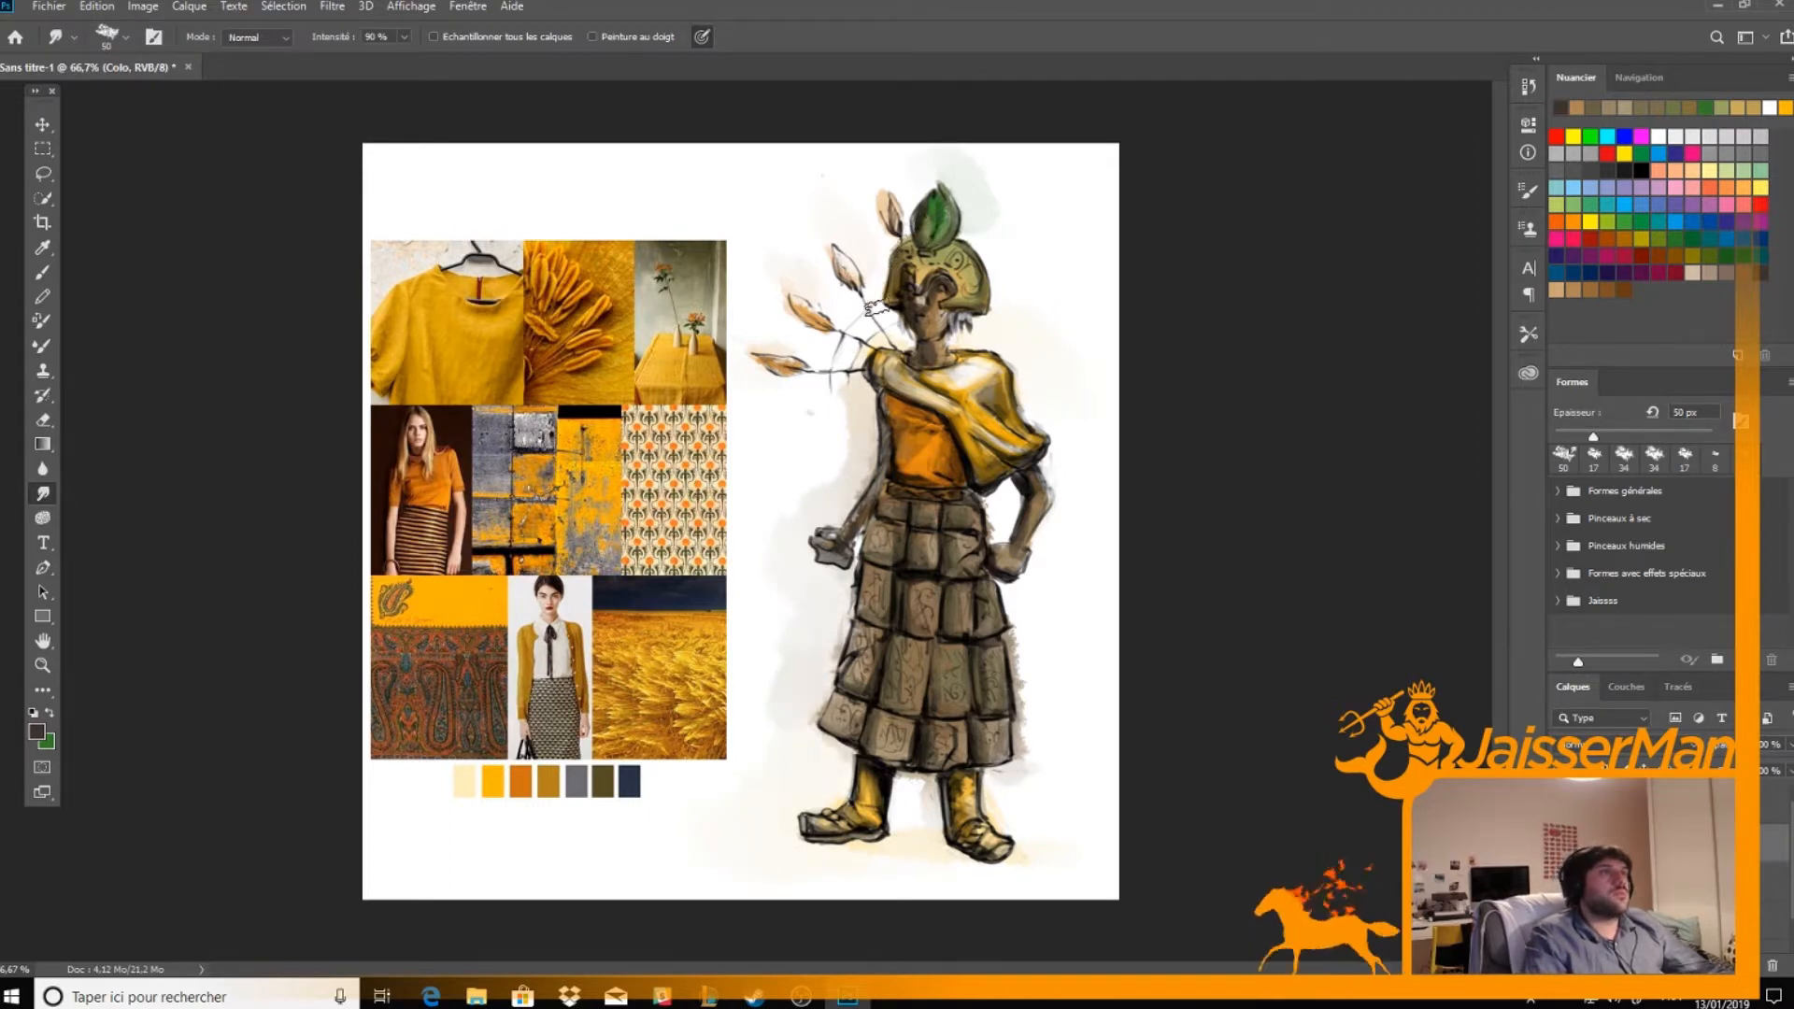
pyautogui.moveTo(874, 203); pyautogui.dragTo(870, 298)
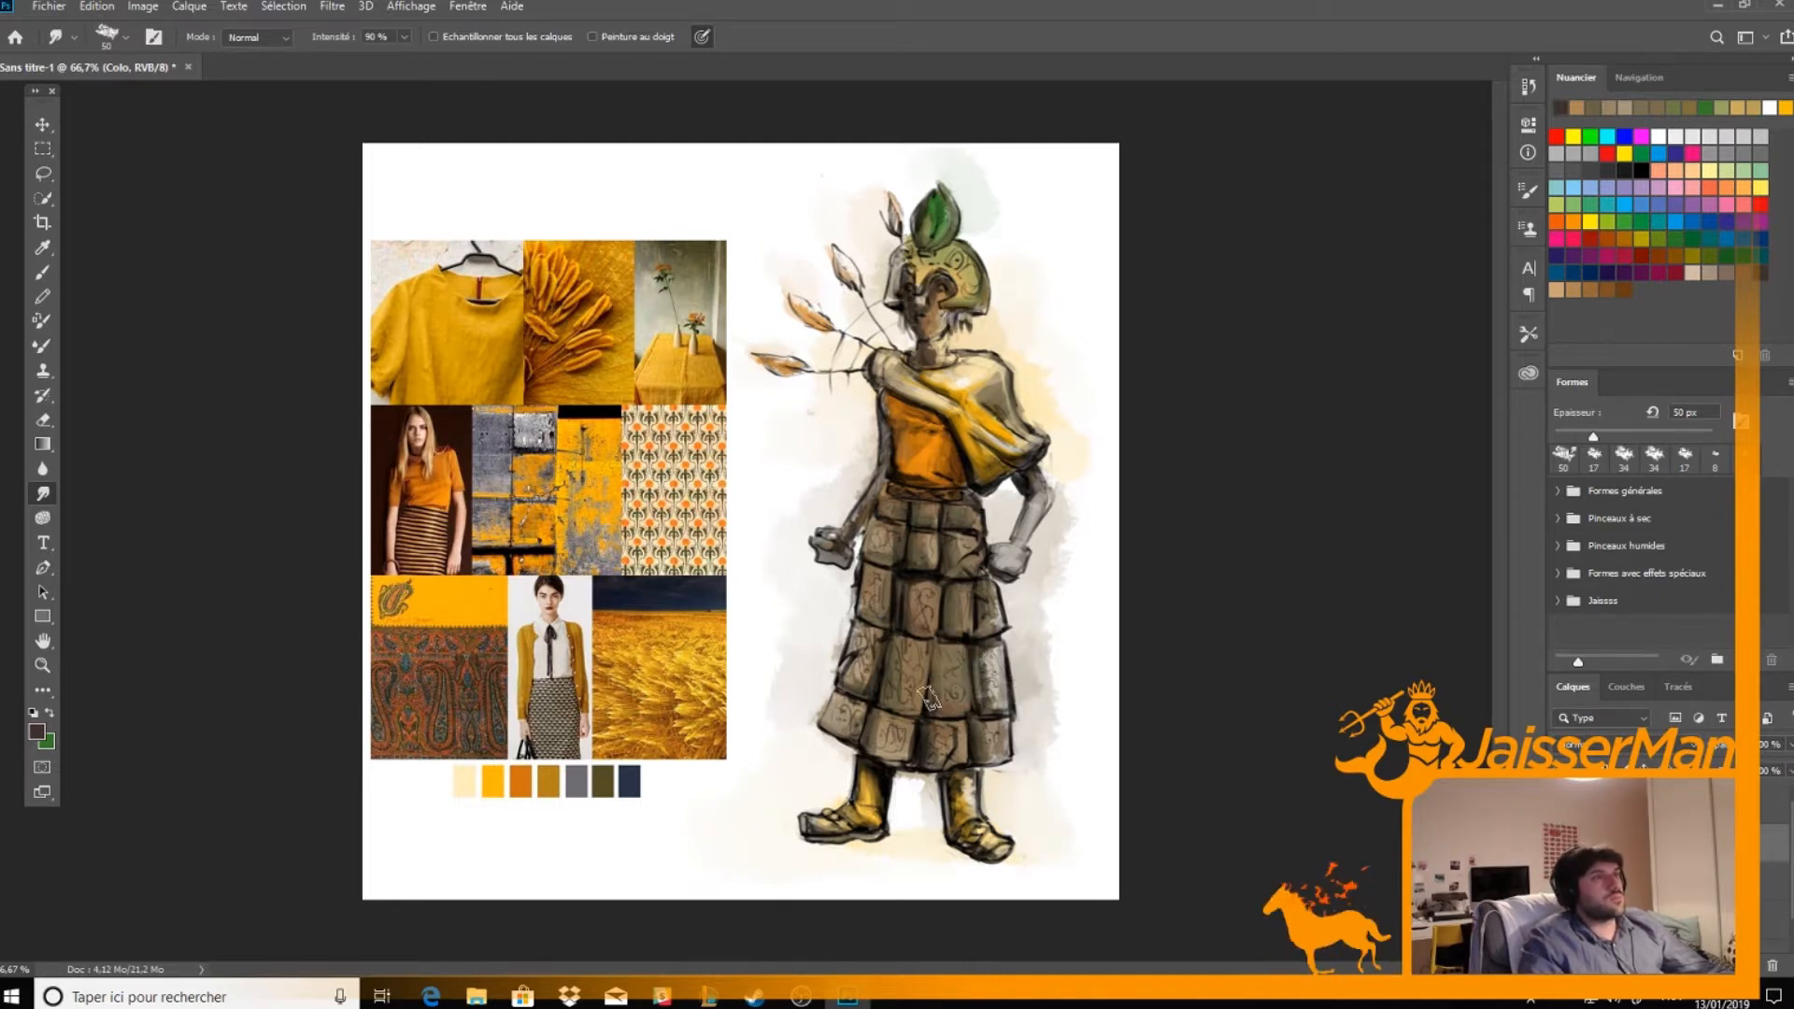
# Smudge the painted shading on the skirt panels and the orange top with a 50 px tip to blend their tones
pyautogui.moveTo(955, 706)
pyautogui.mouseDown()
pyautogui.moveTo(954, 653)
pyautogui.moveTo(966, 713)
pyautogui.mouseUp()
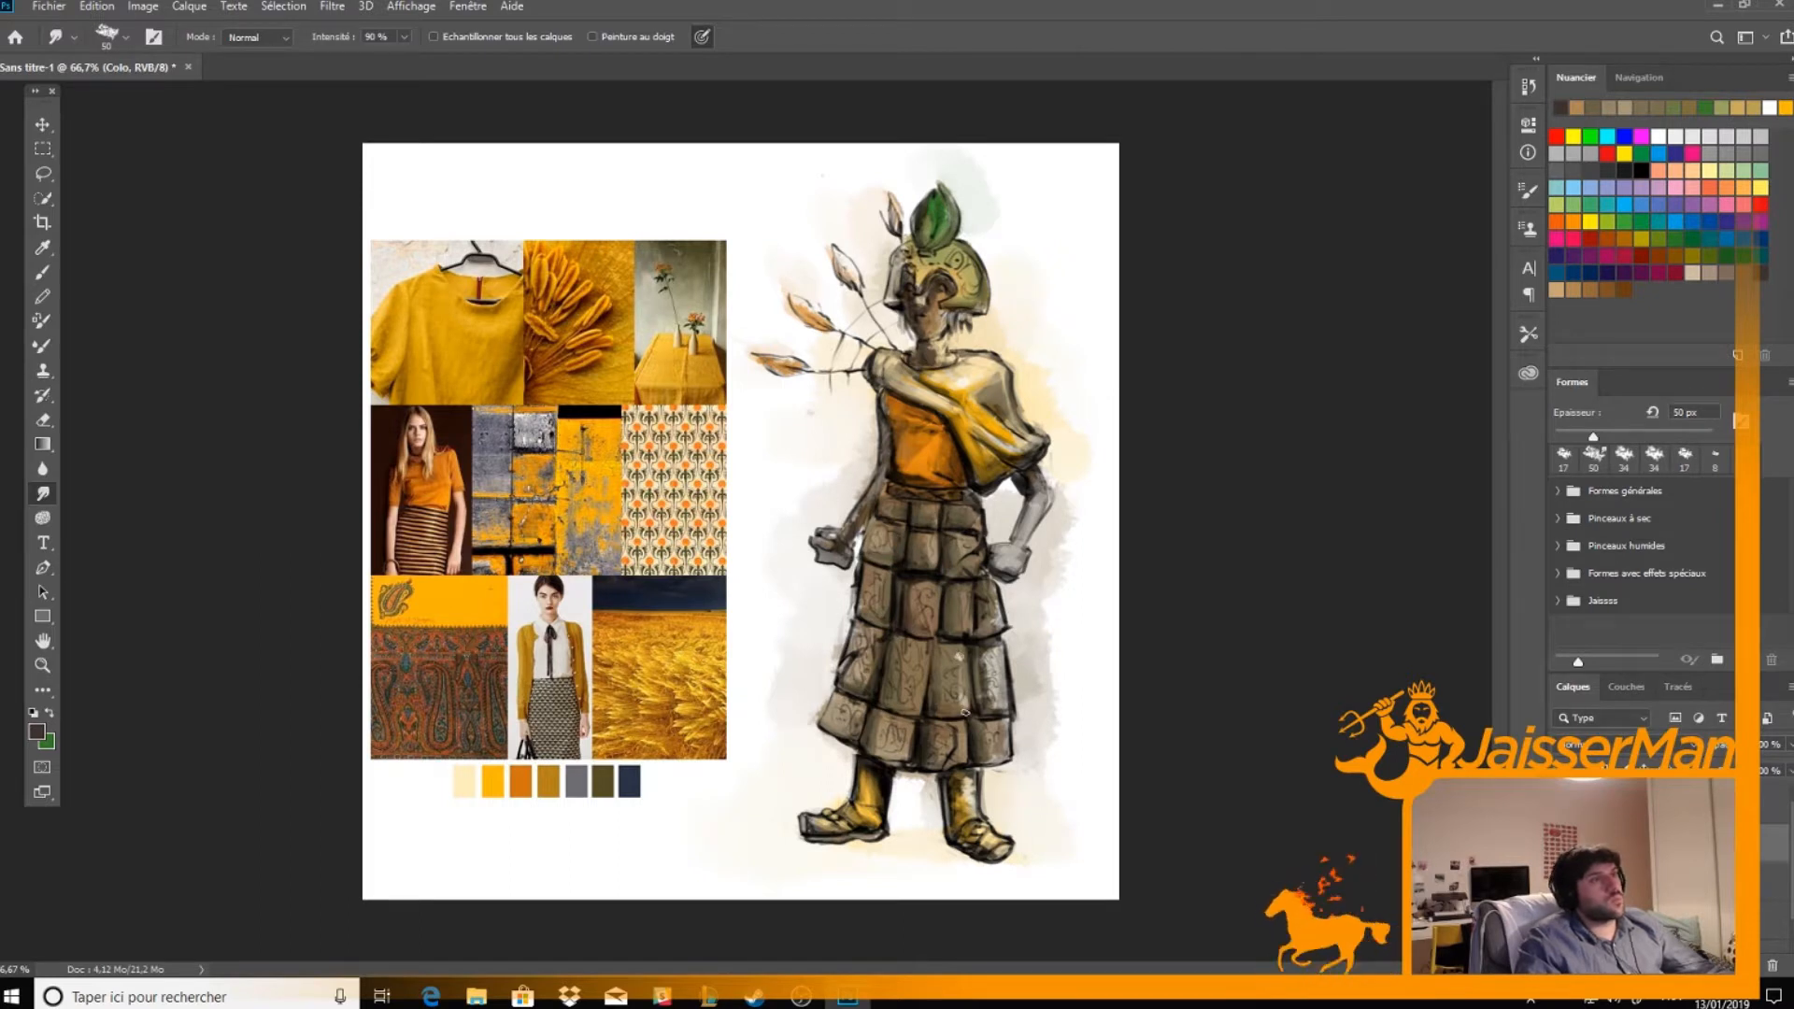
pyautogui.moveTo(921, 649); pyautogui.dragTo(908, 706)
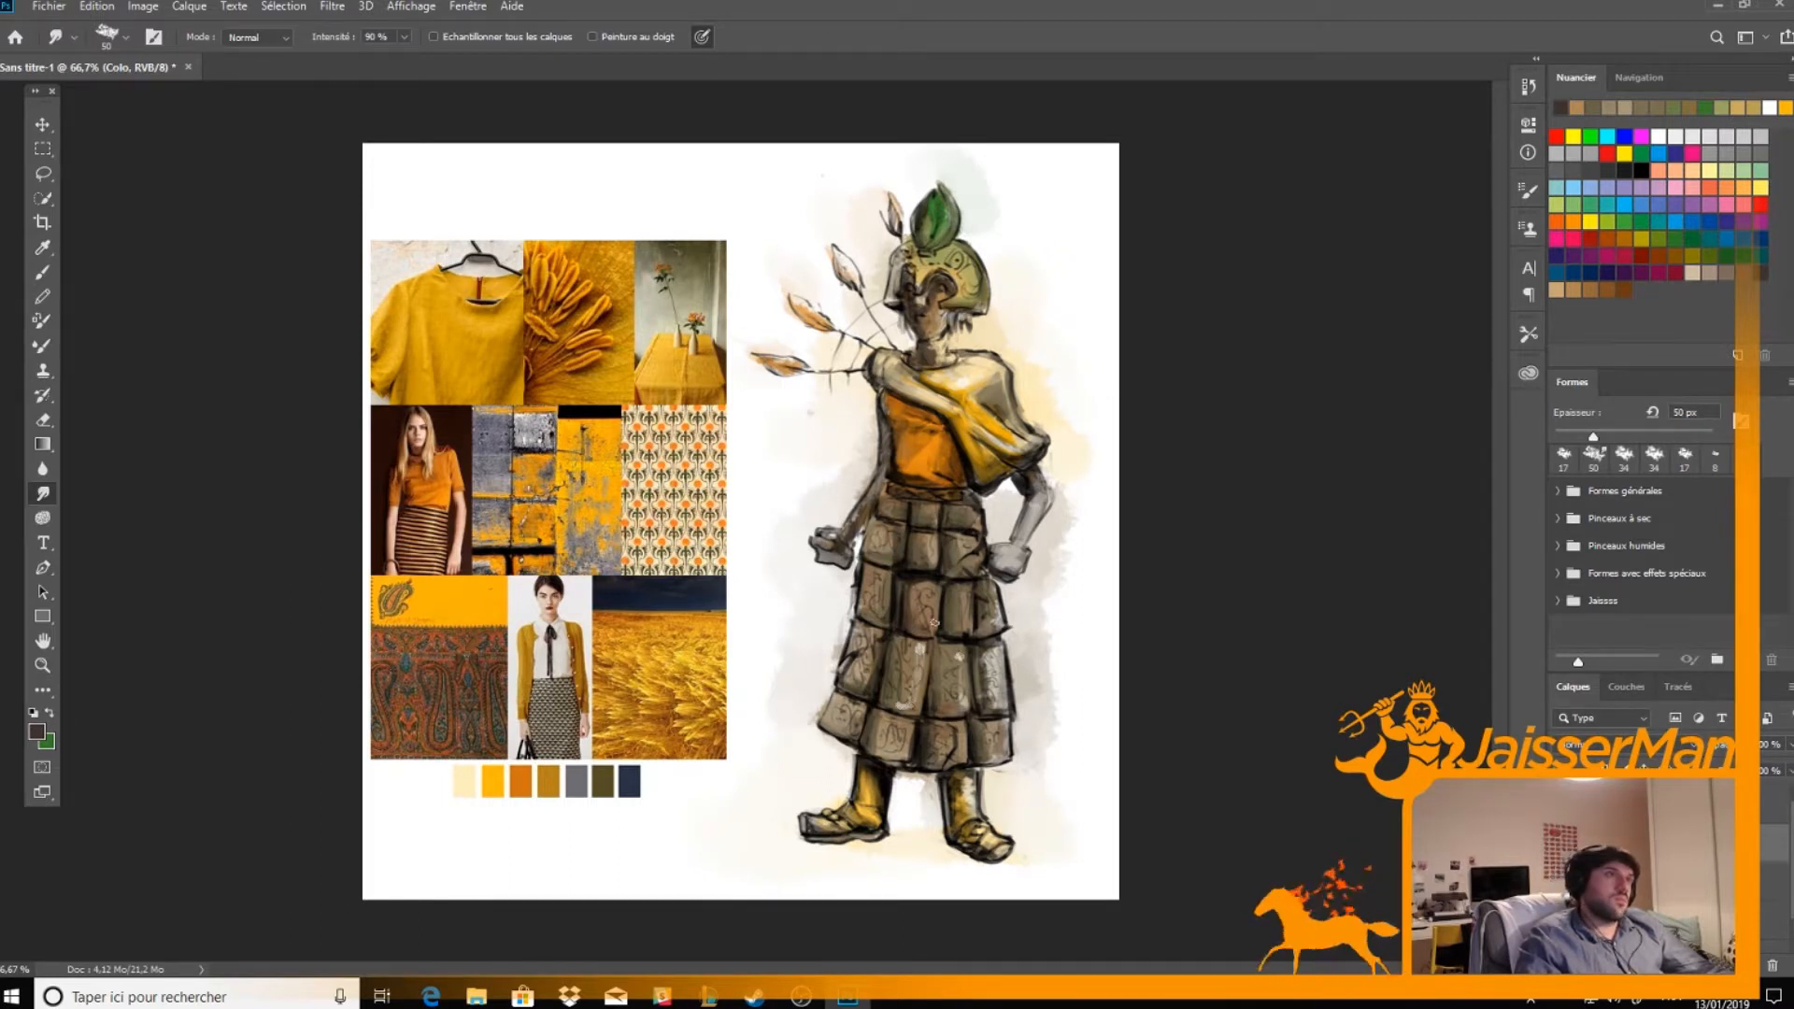
pyautogui.moveTo(875, 593); pyautogui.dragTo(871, 625)
pyautogui.moveTo(928, 536); pyautogui.dragTo(930, 568)
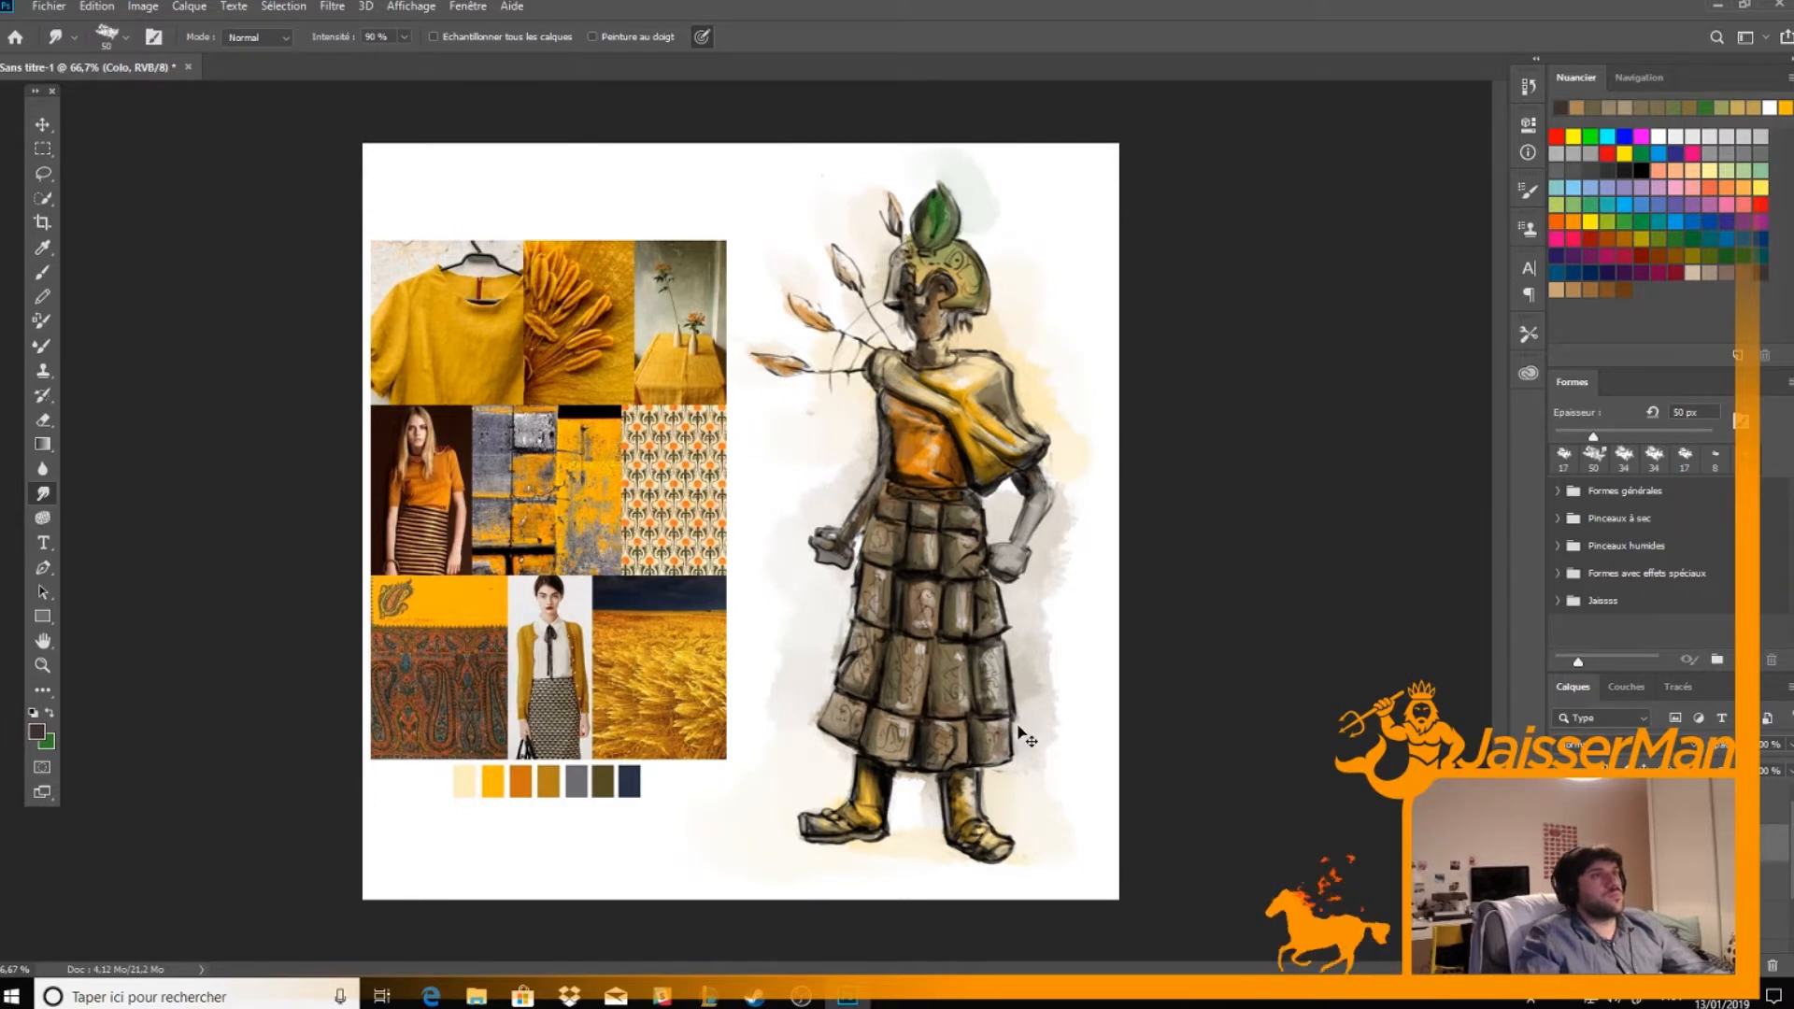
# Duplicate the Colo layer and preview a series of blend modes on the copy
pyautogui.hotkey('ctrl', 'j')
pyautogui.click(1652, 746)
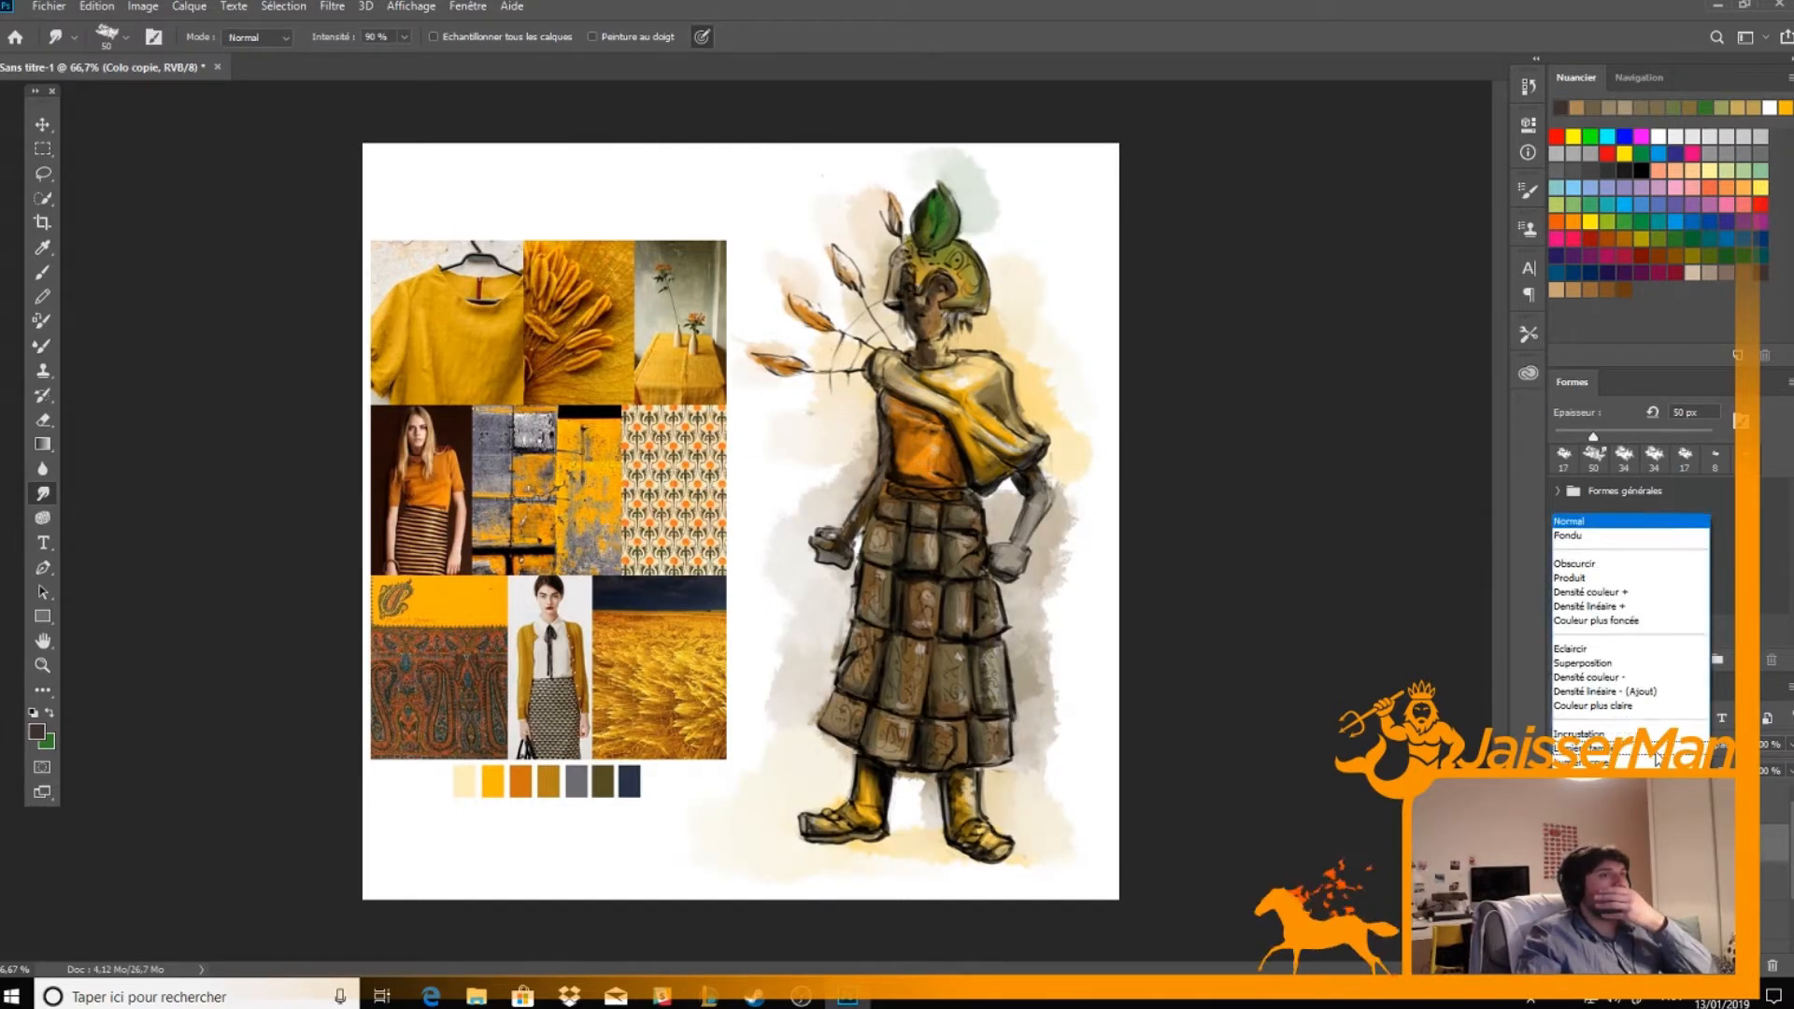
pyautogui.click(1656, 758)
pyautogui.press('Up')
pyautogui.press('Up')
pyautogui.press('Up')
pyautogui.press('Up')
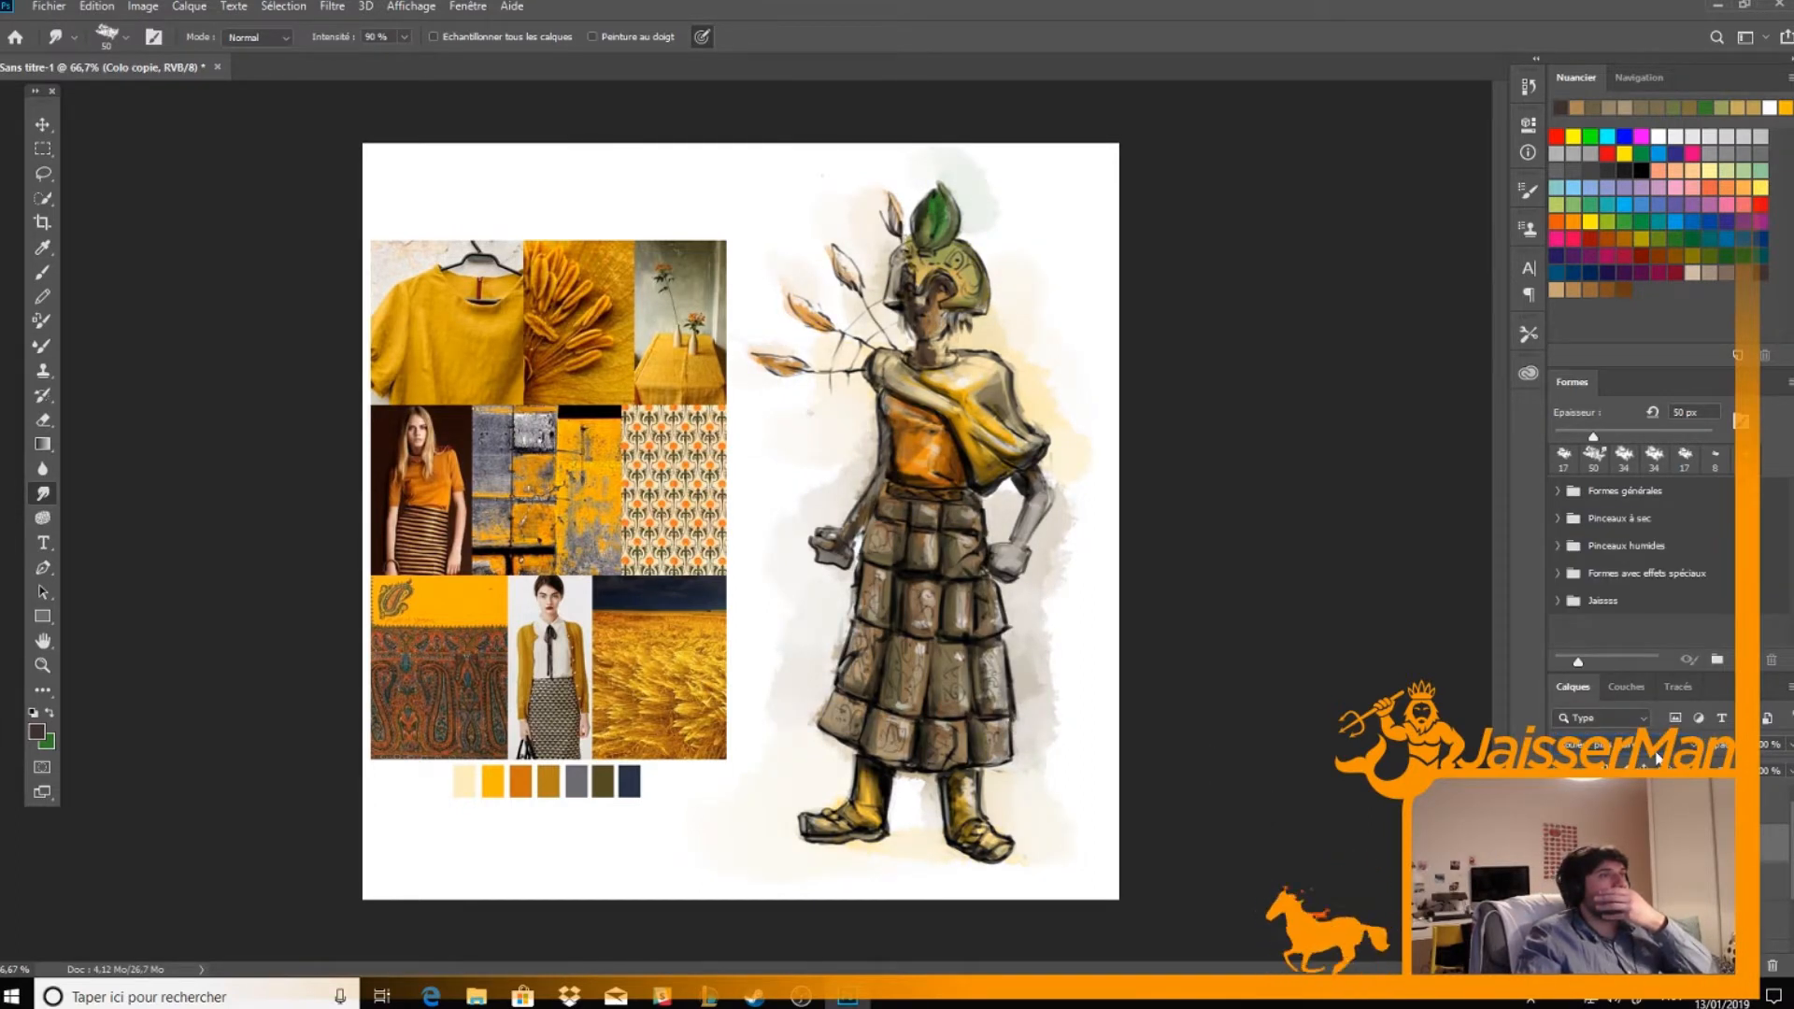
pyautogui.press('Up')
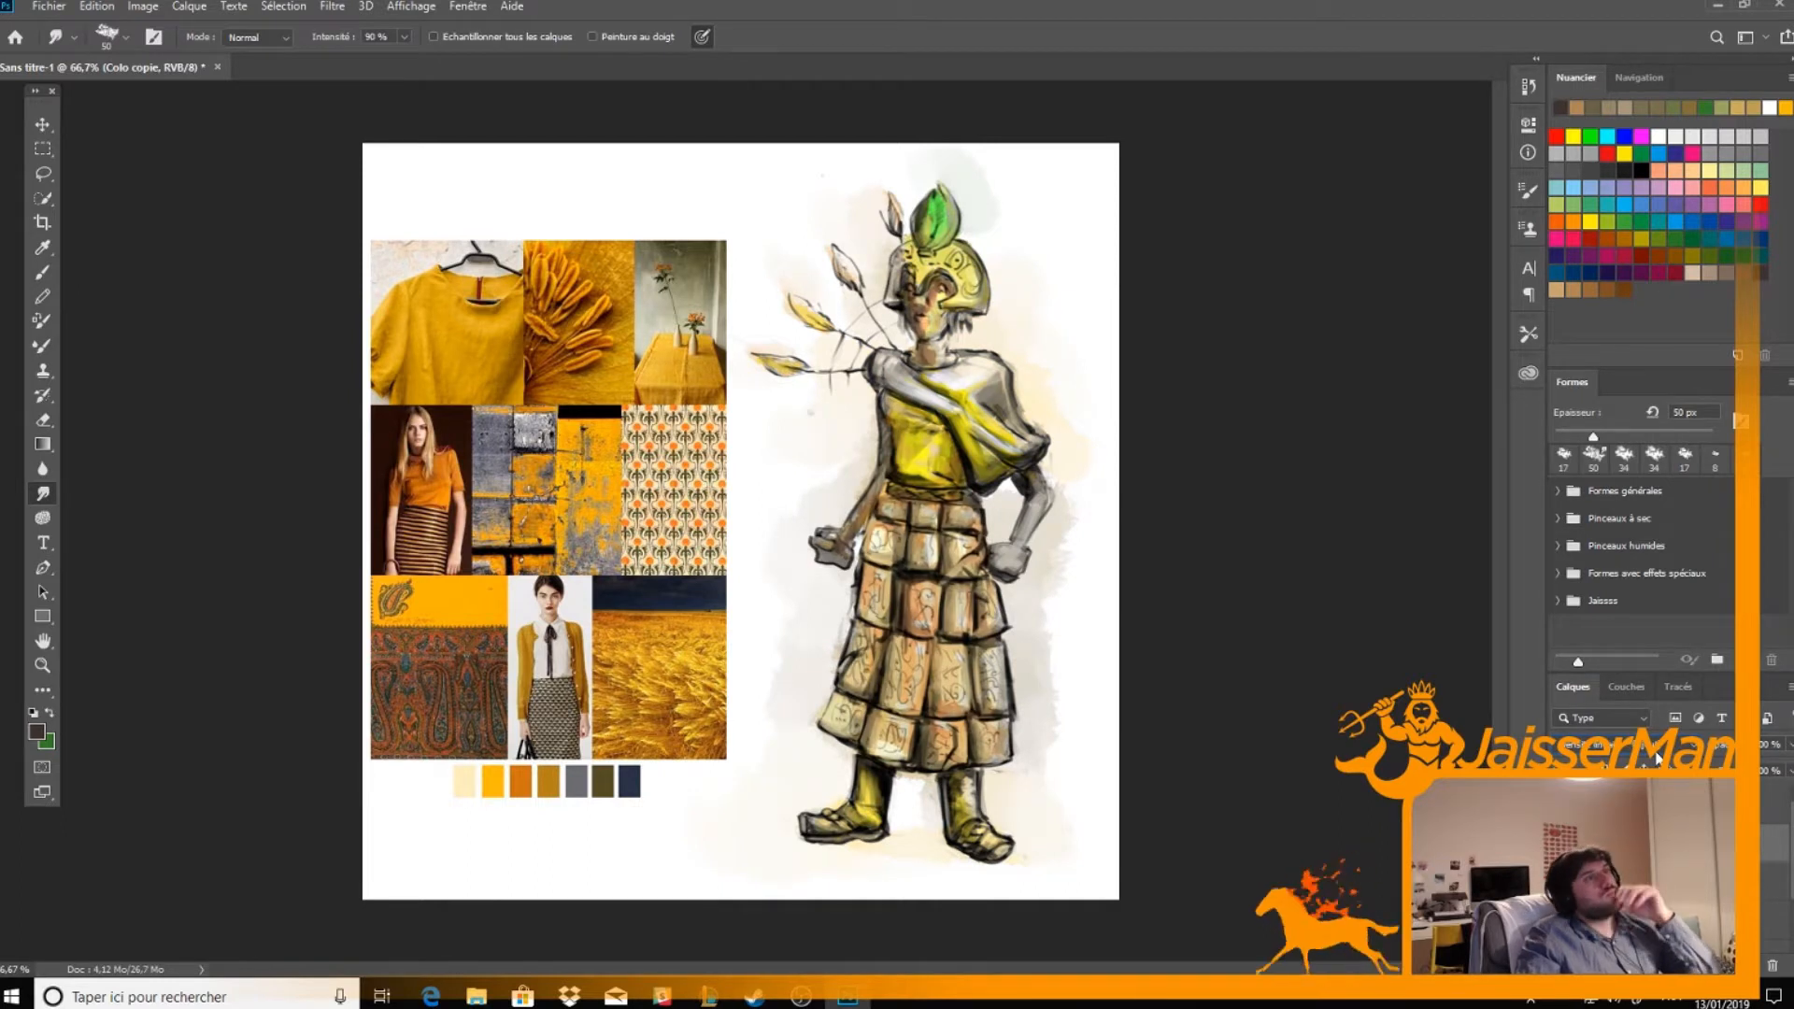
pyautogui.press('Up')
pyautogui.press('Up')
pyautogui.press('Up')
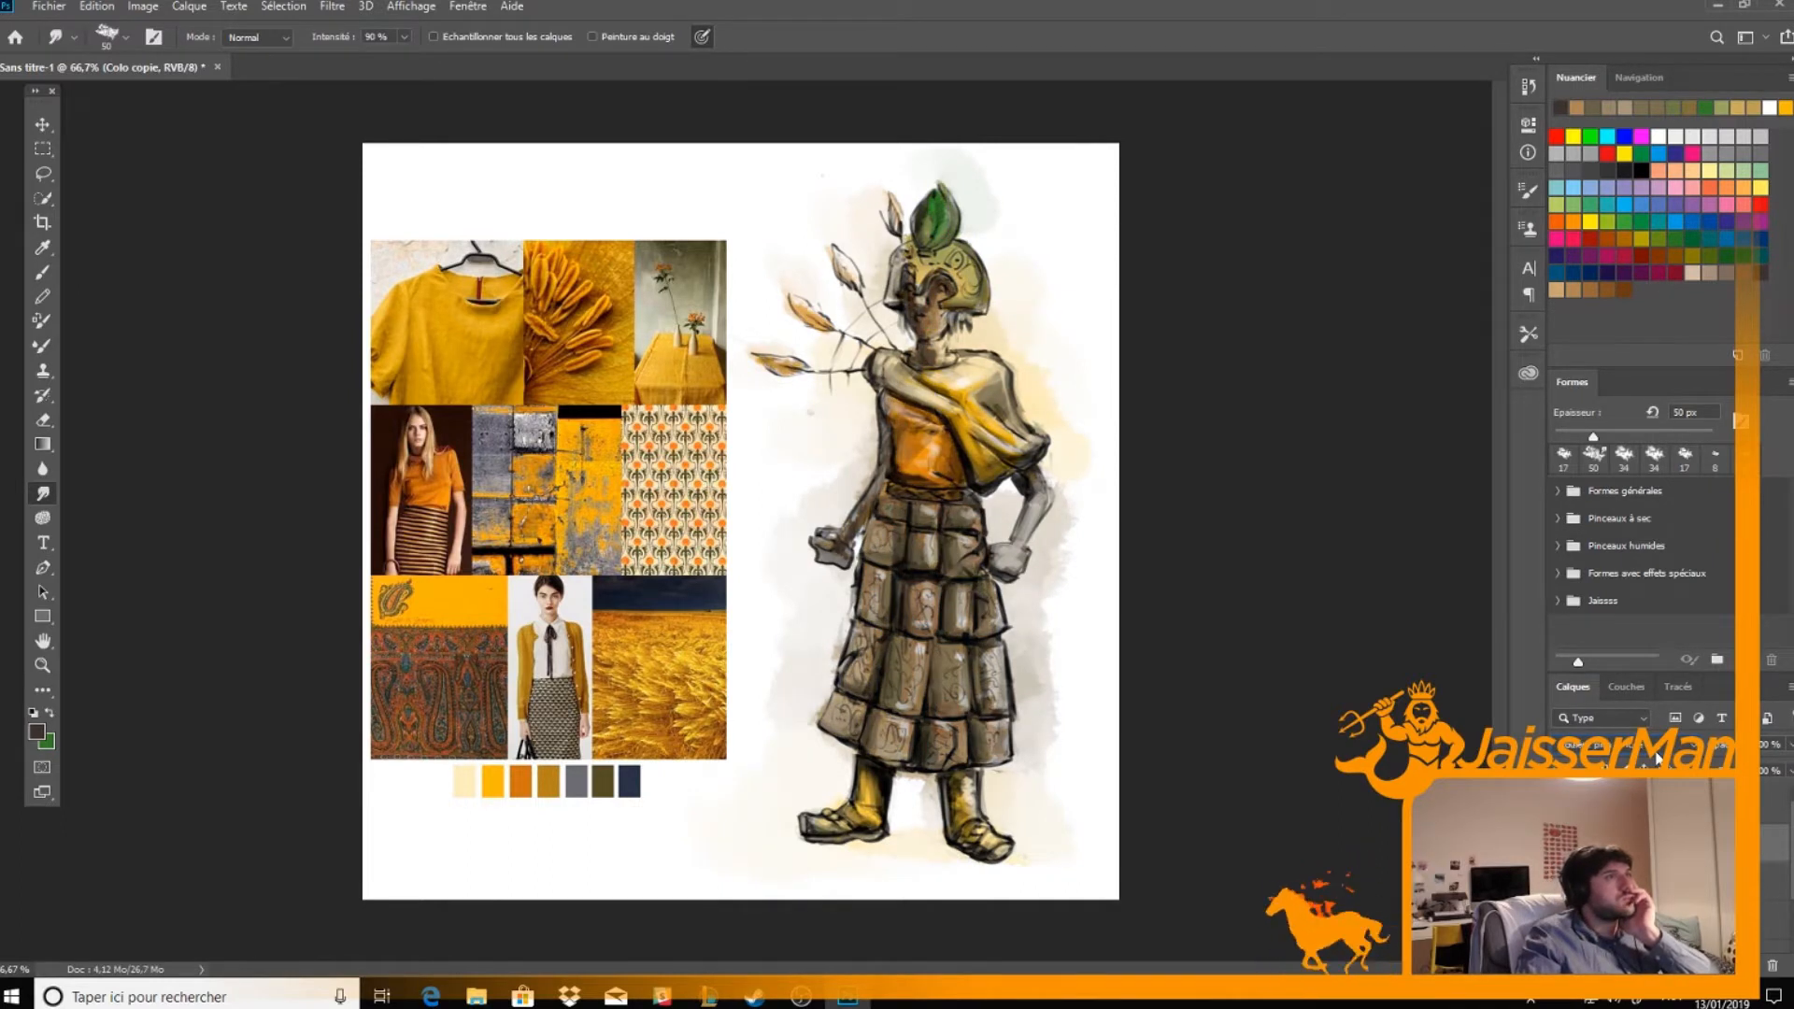
pyautogui.press('Up')
pyautogui.press('Up')
pyautogui.press('Up')
pyautogui.press('Up')
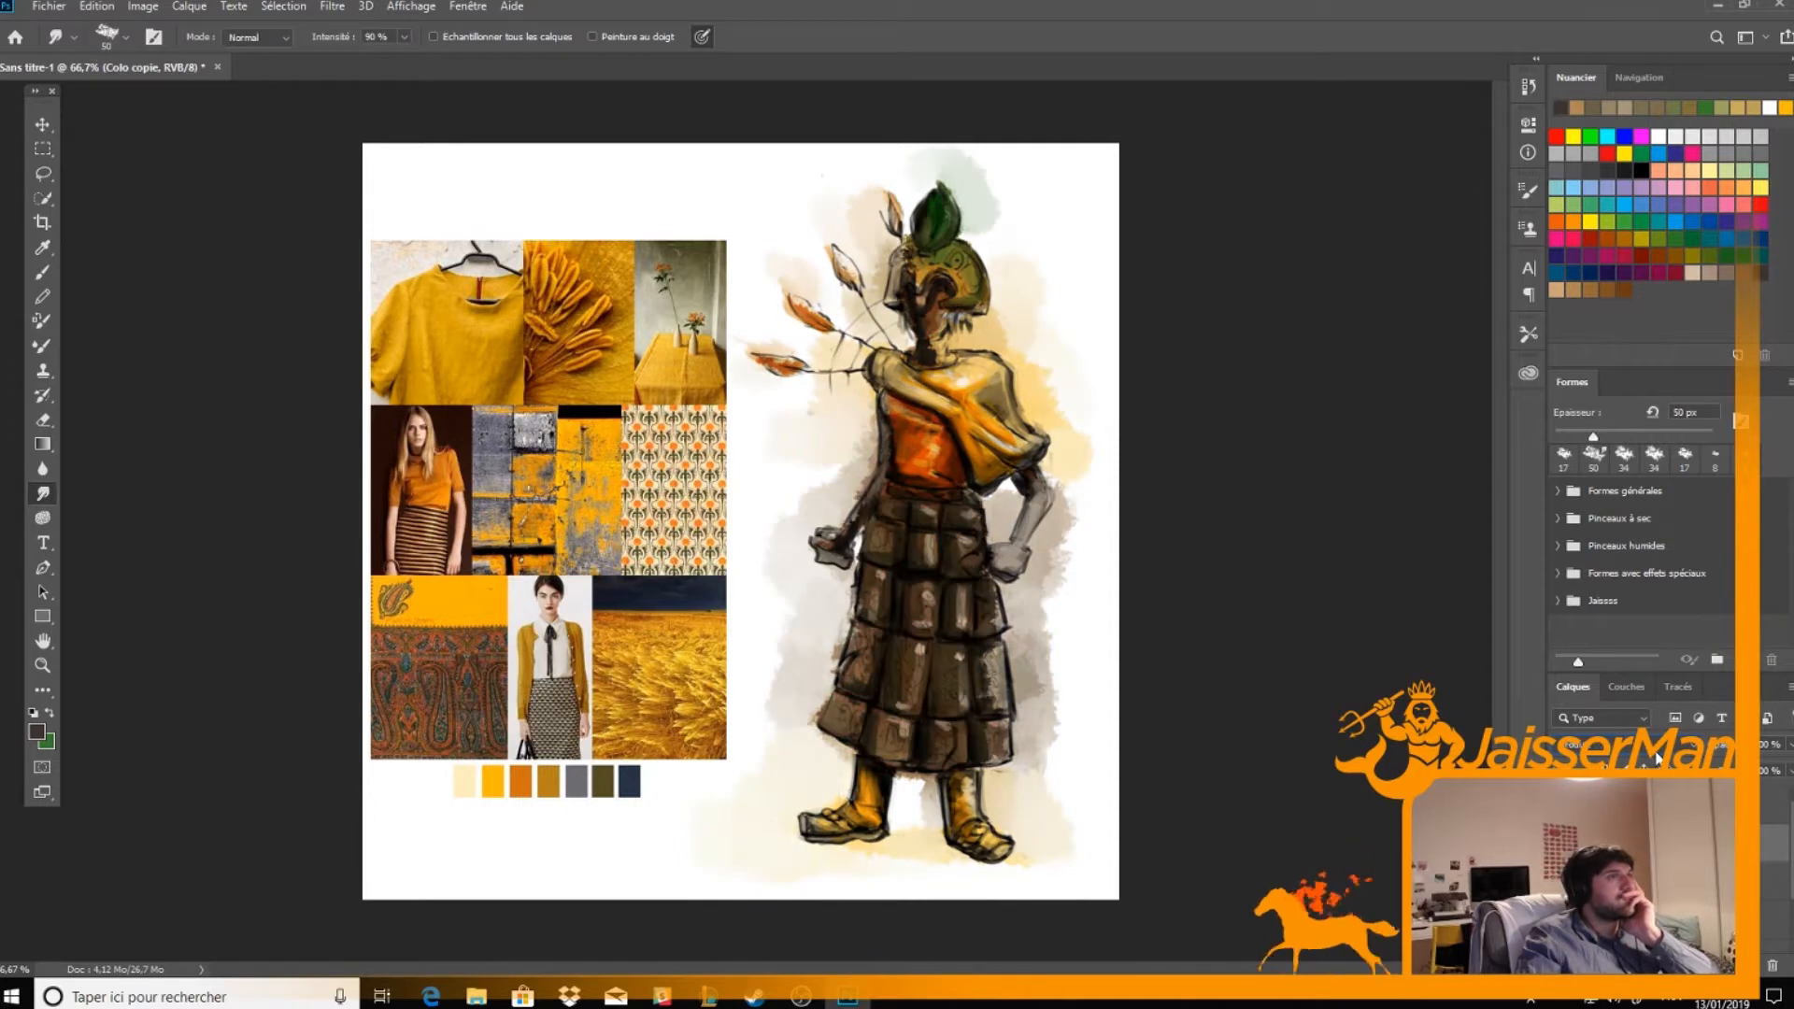
pyautogui.press('Up')
# Give the duplicated colour layer a blend mode at 50% opacity and merge it with the original Colo layer
pyautogui.click(1655, 759)
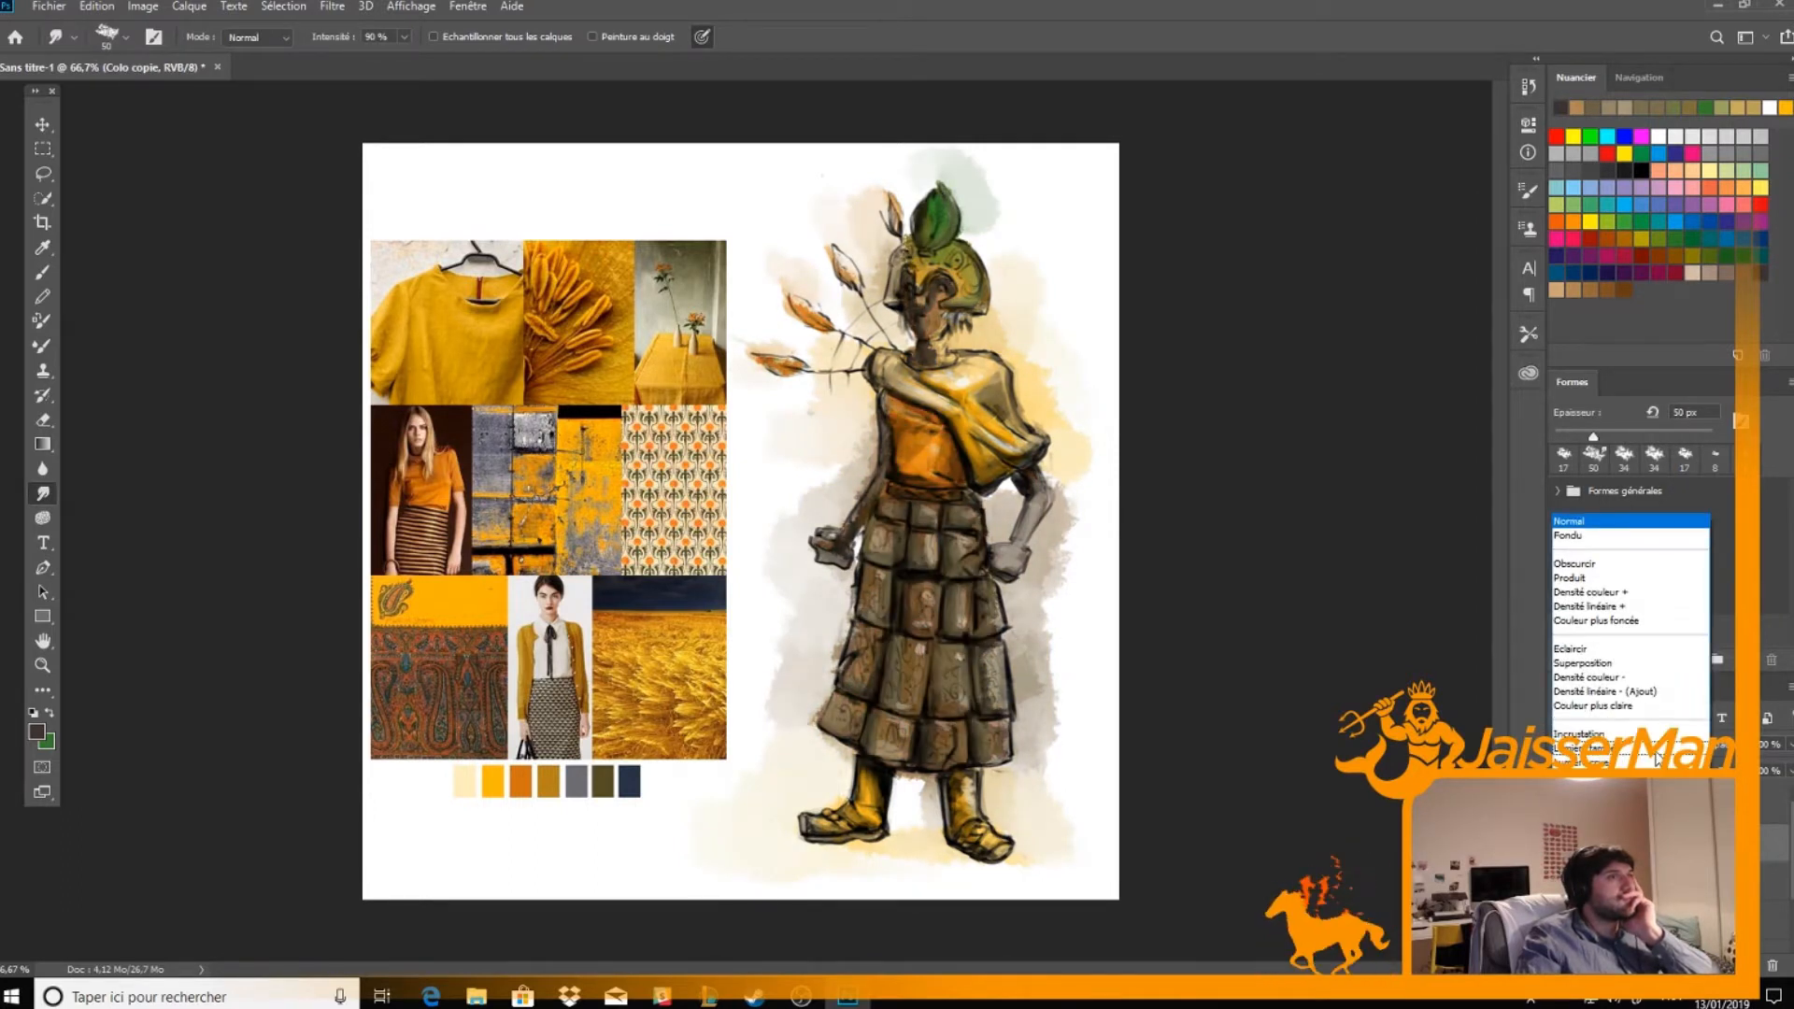
pyautogui.click(1652, 755)
pyautogui.click(1769, 745)
pyautogui.write('50')
pyautogui.press('Return')
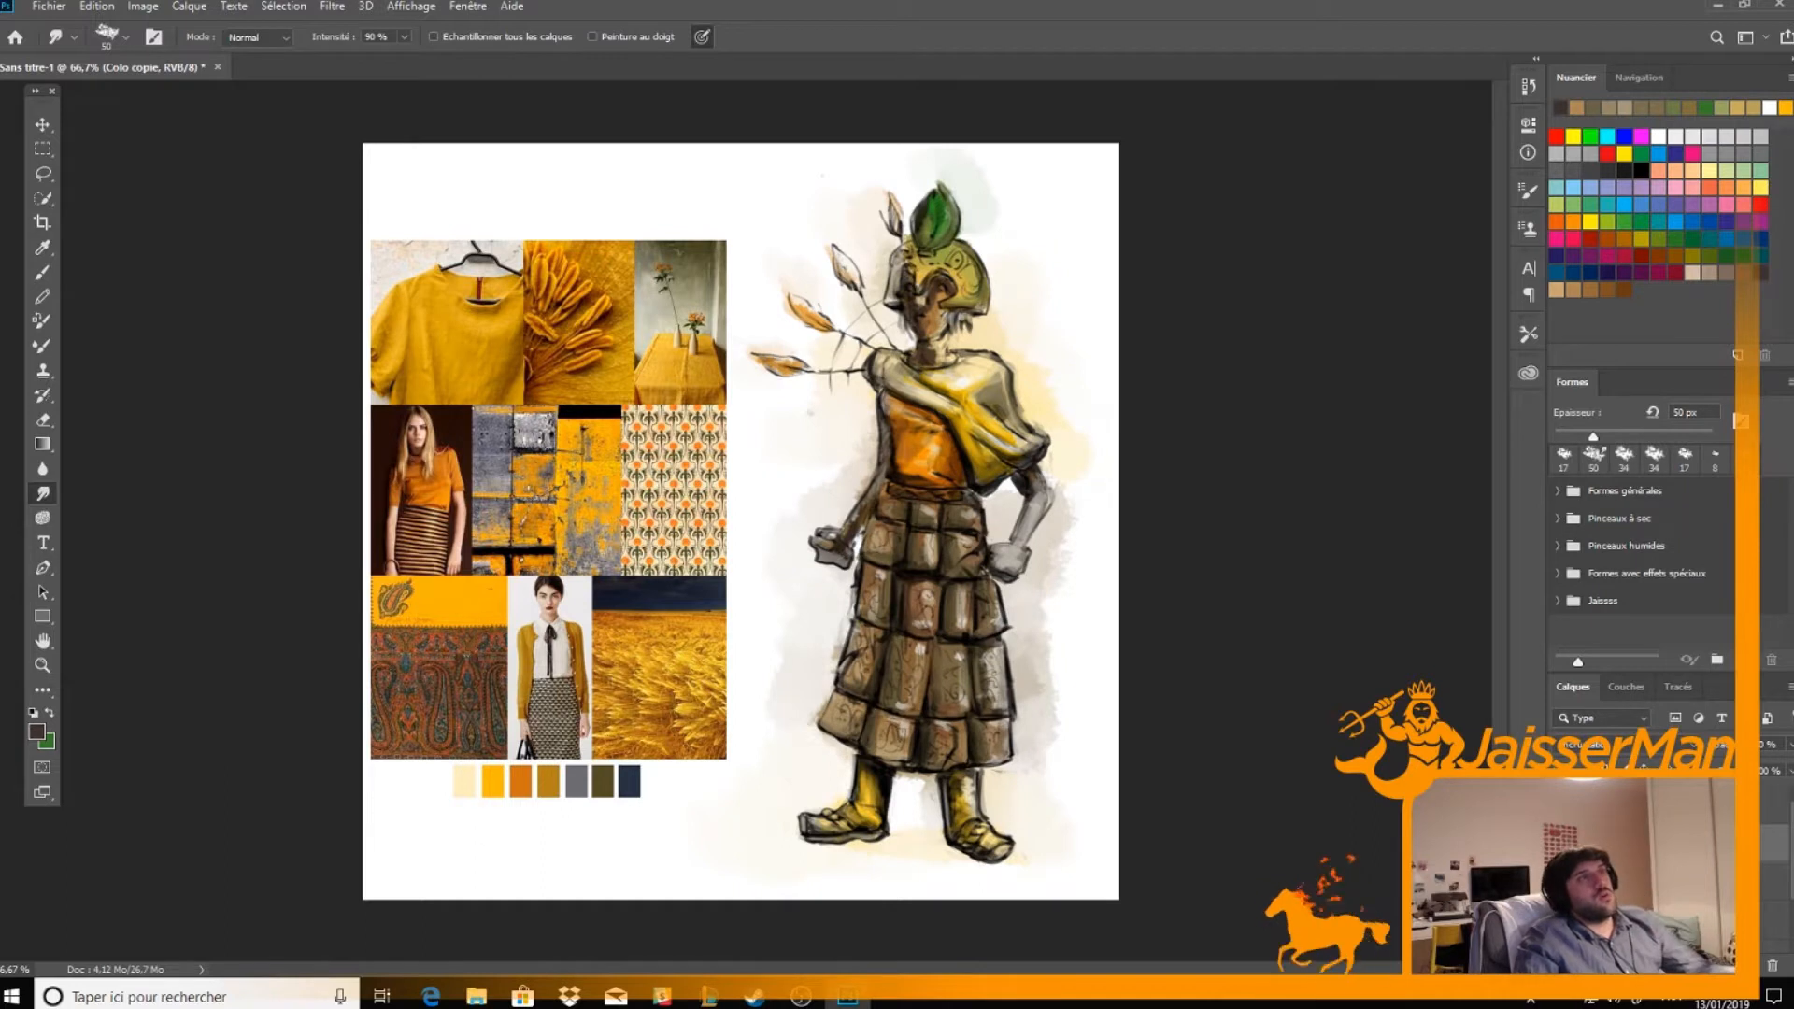
pyautogui.click(1645, 882)
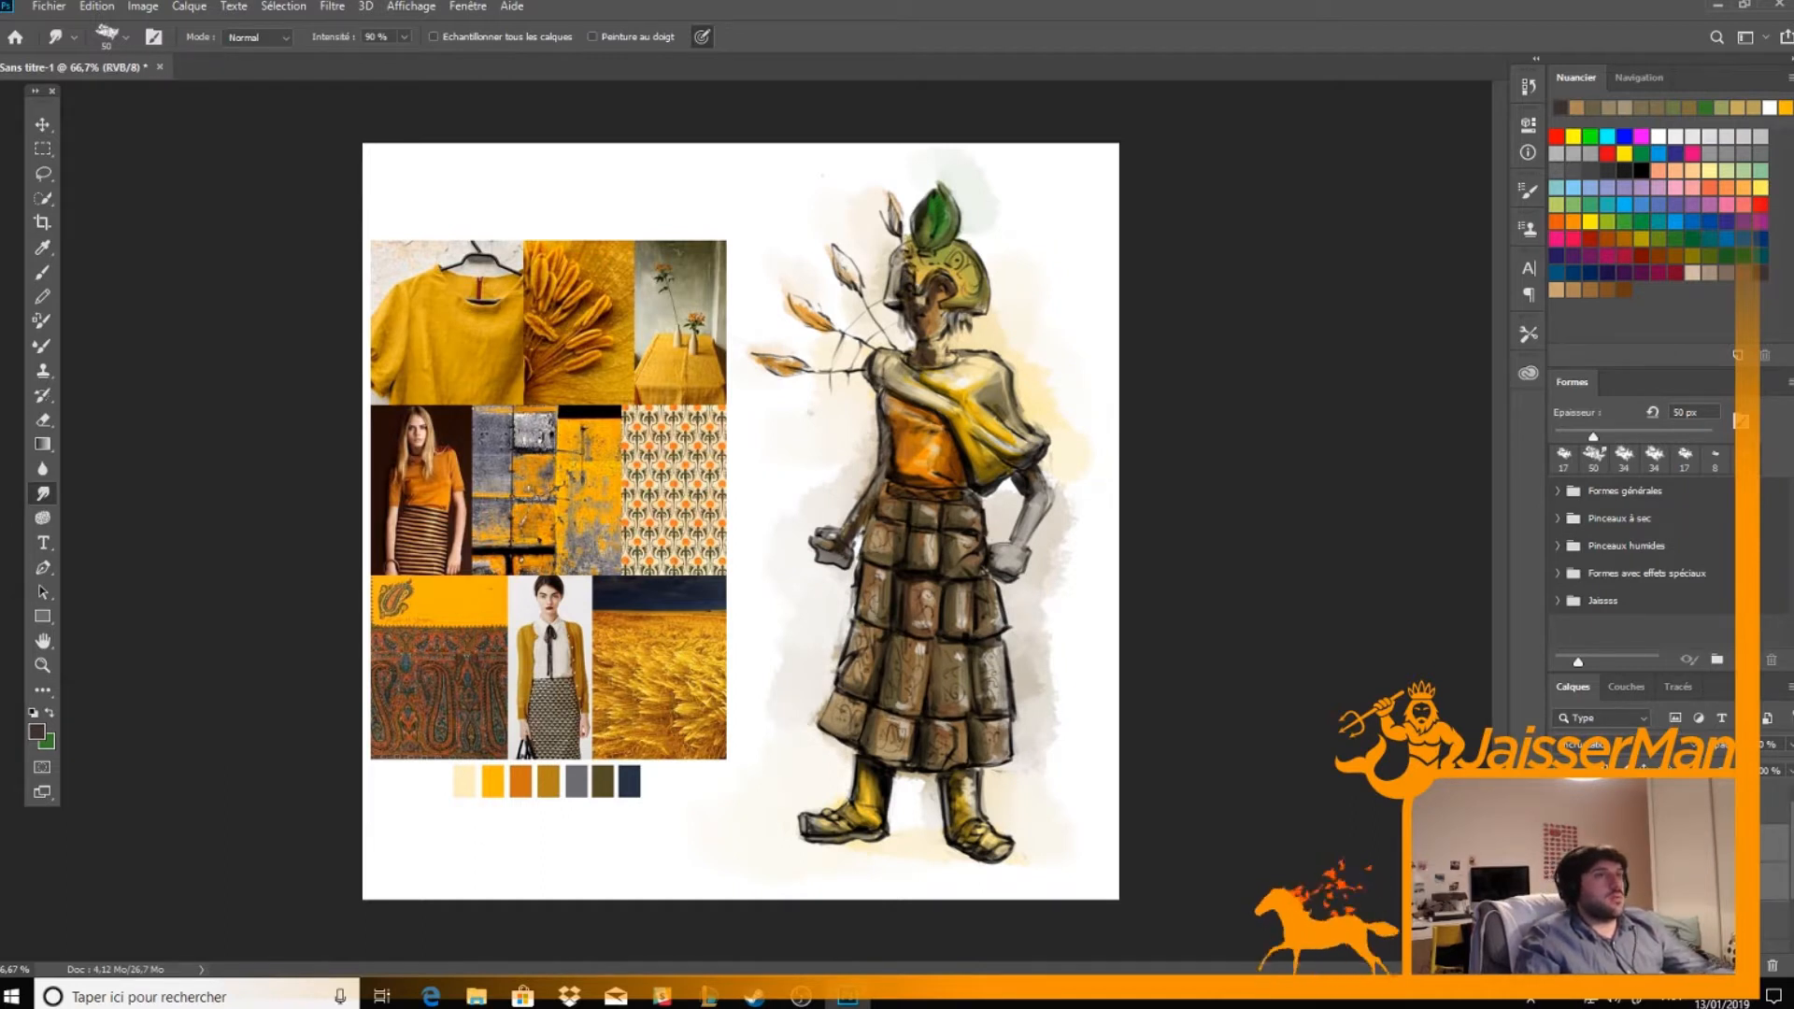
pyautogui.hotkey('ctrl', 'j')
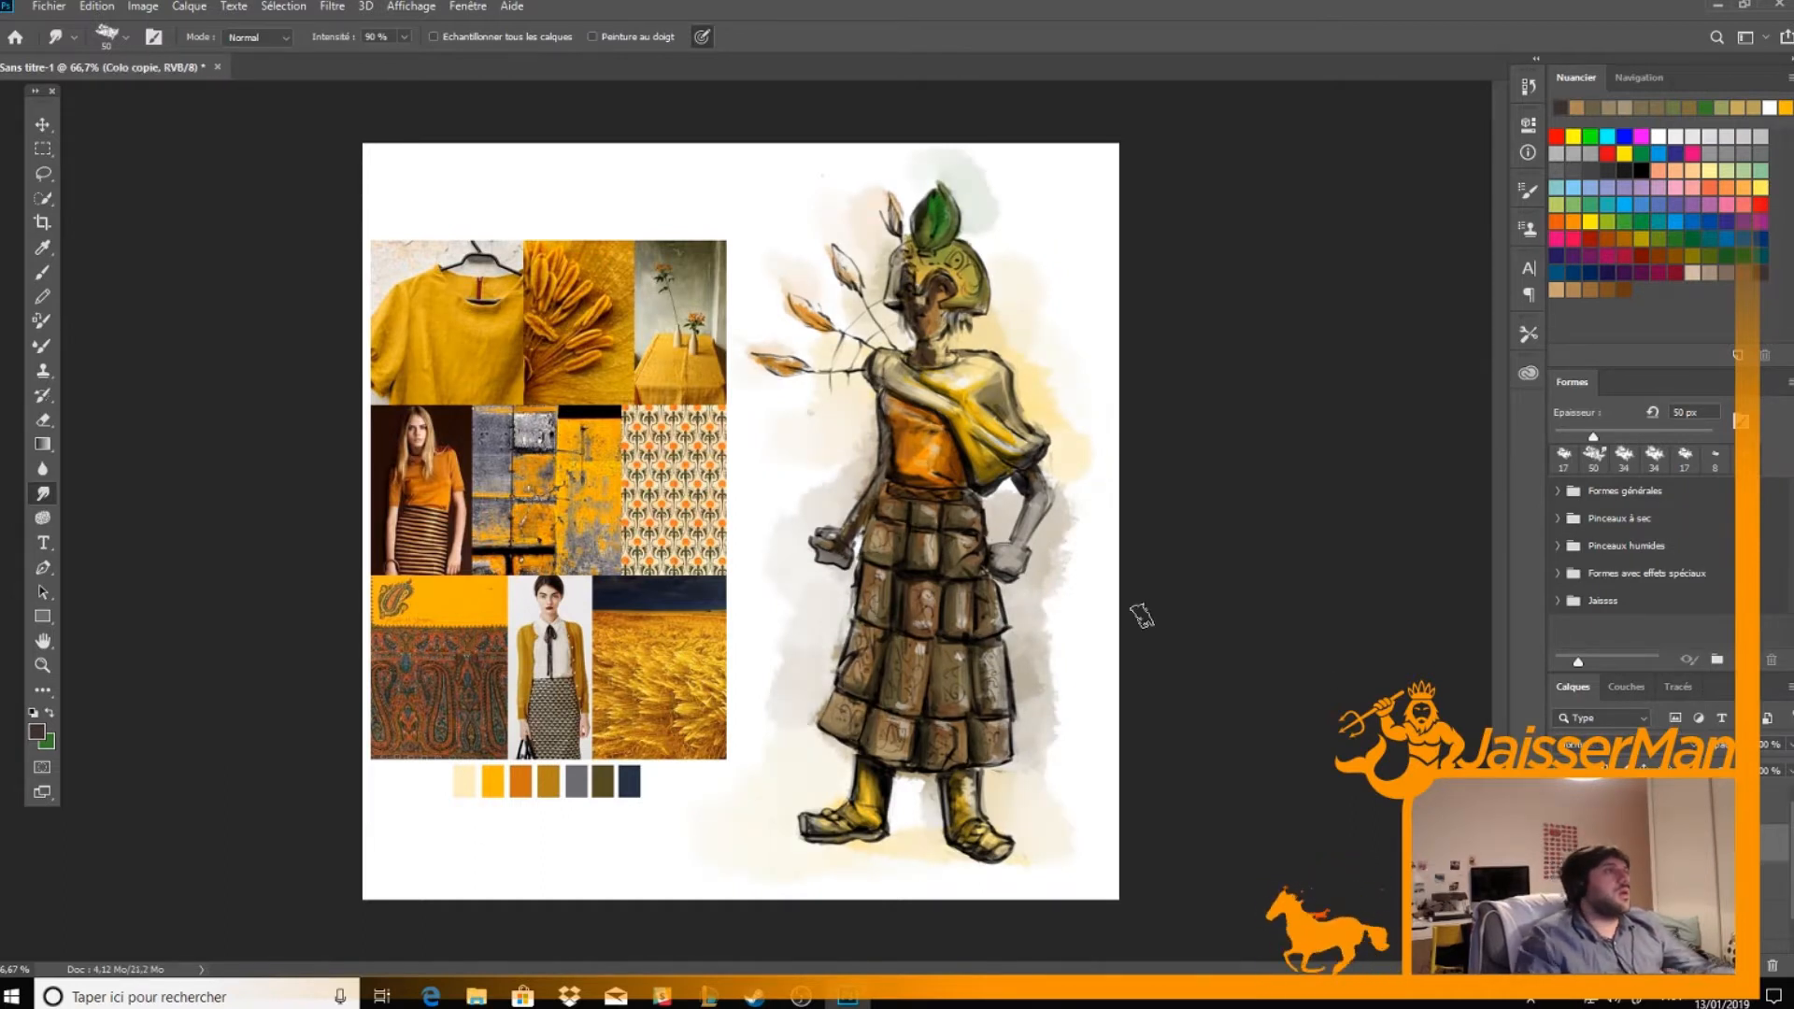
# Erase the background wash along the figure's outline with a 17 px eraser, leaving a thin white rim around the arms, shawl, skirt and head
pyautogui.press('e')
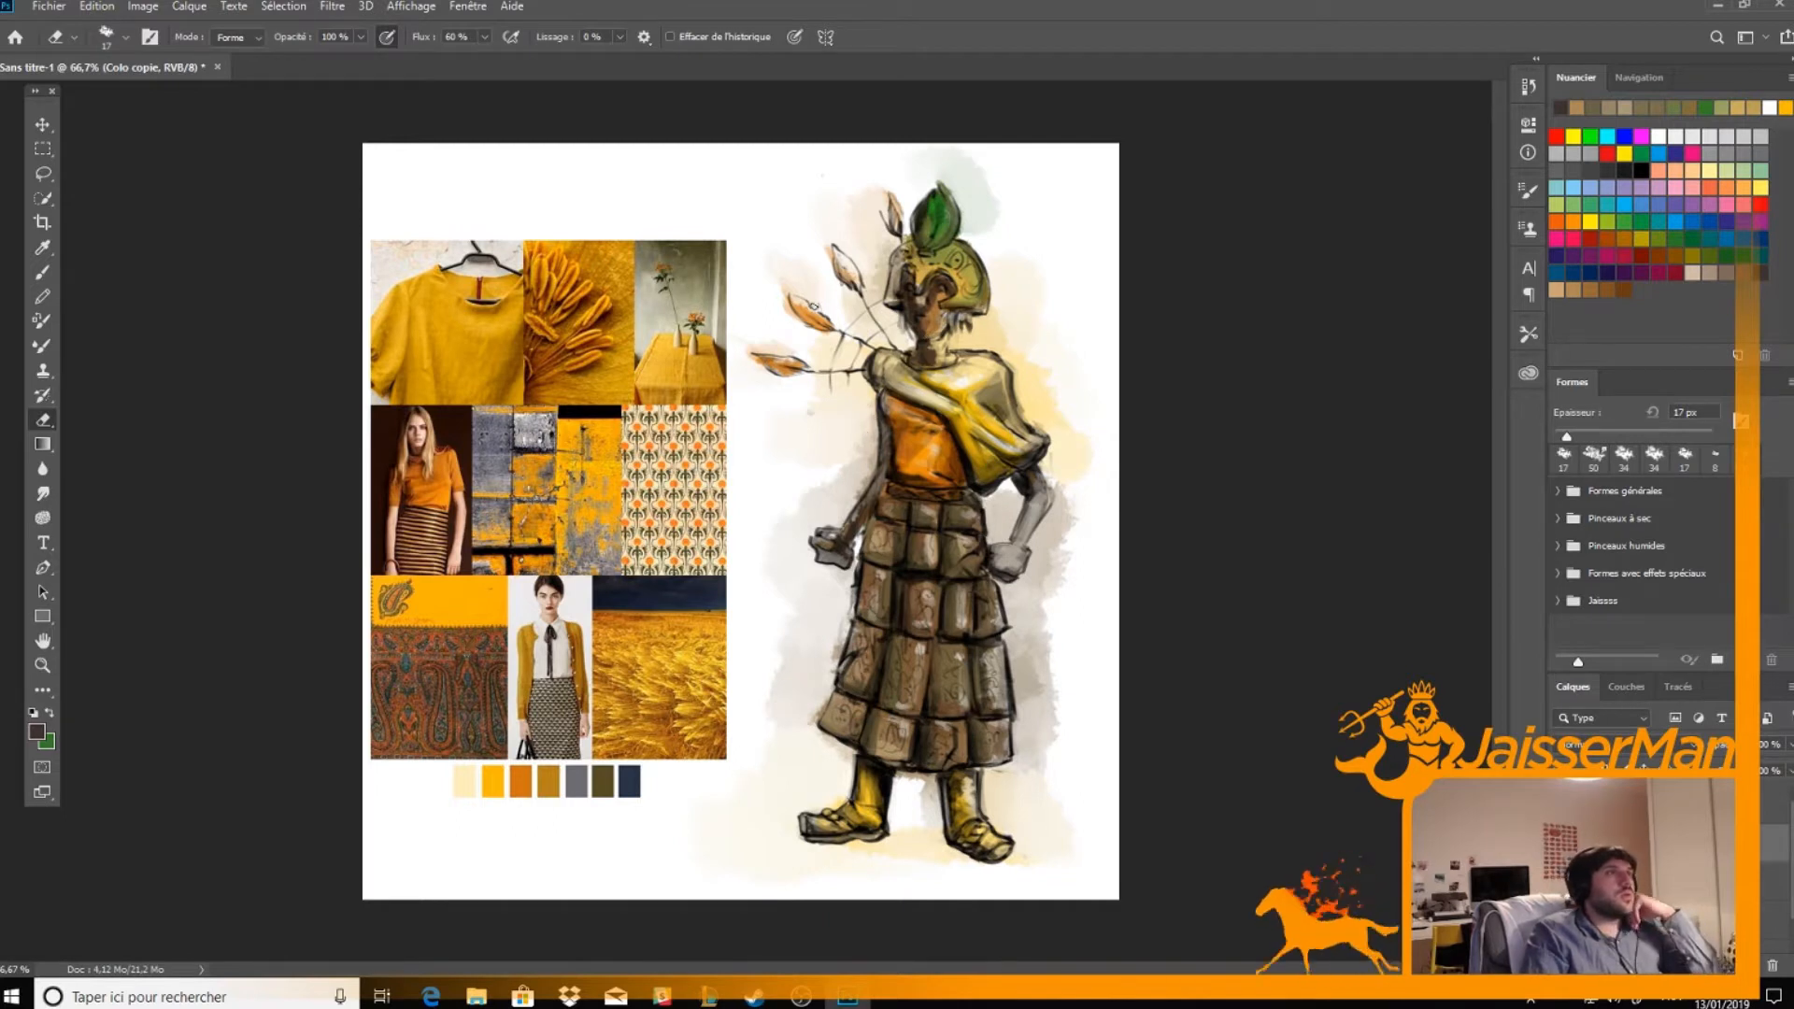
pyautogui.moveTo(875, 418)
pyautogui.mouseDown()
pyautogui.moveTo(833, 529)
pyautogui.moveTo(849, 595)
pyautogui.moveTo(808, 724)
pyautogui.moveTo(849, 750)
pyautogui.moveTo(845, 791)
pyautogui.moveTo(795, 845)
pyautogui.mouseUp()
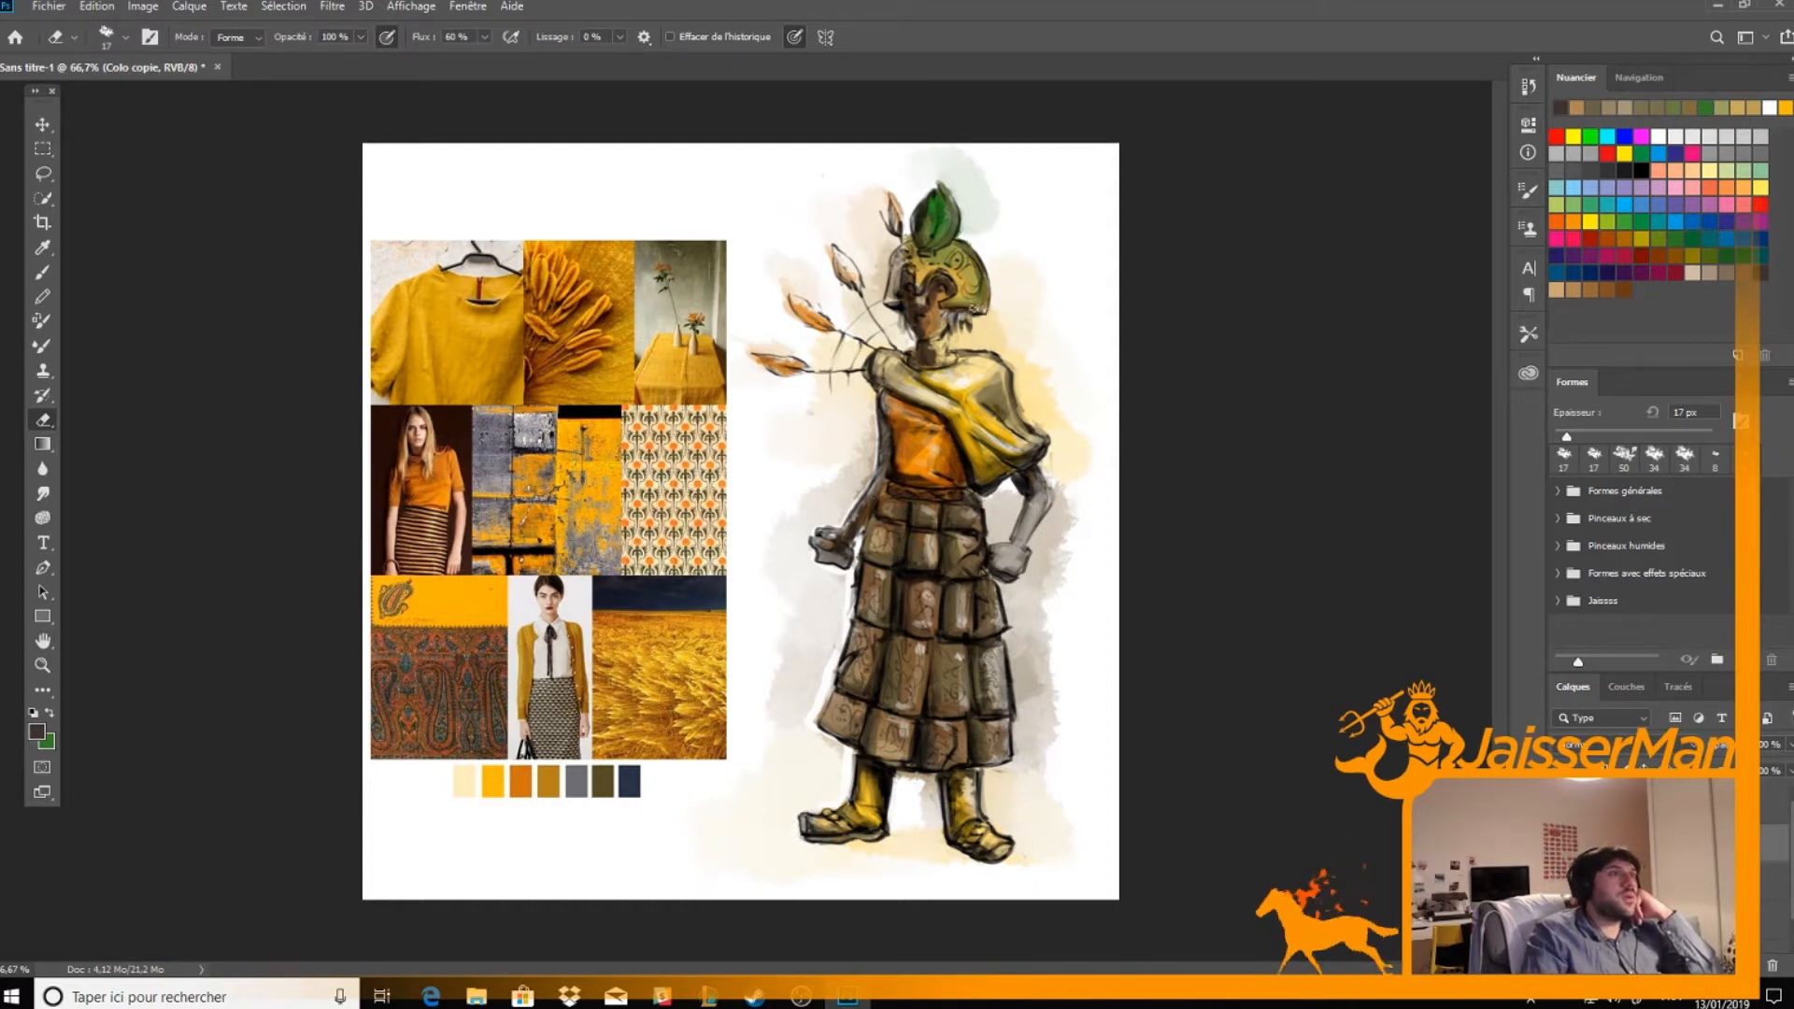
pyautogui.moveTo(954, 351)
pyautogui.mouseDown()
pyautogui.moveTo(1005, 354)
pyautogui.moveTo(1054, 488)
pyautogui.moveTo(1005, 583)
pyautogui.moveTo(1018, 736)
pyautogui.moveTo(987, 781)
pyautogui.moveTo(999, 832)
pyautogui.mouseUp()
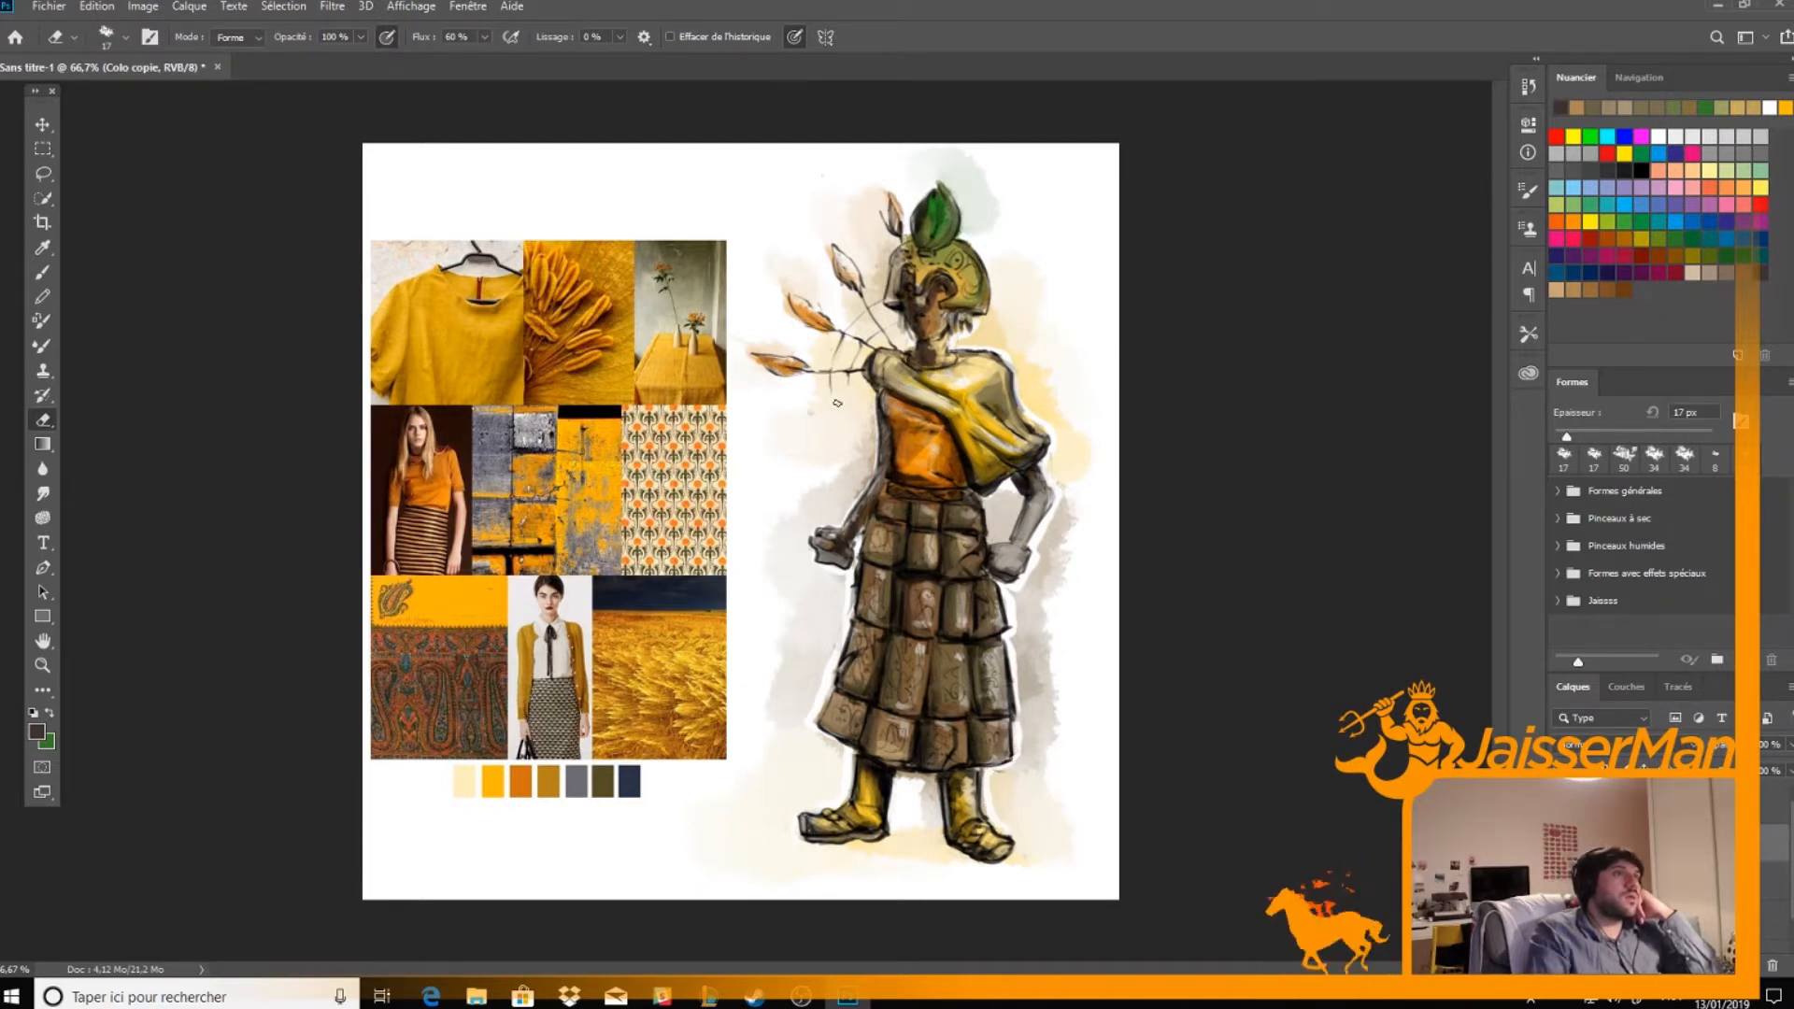
pyautogui.moveTo(853, 506); pyautogui.dragTo(858, 377)
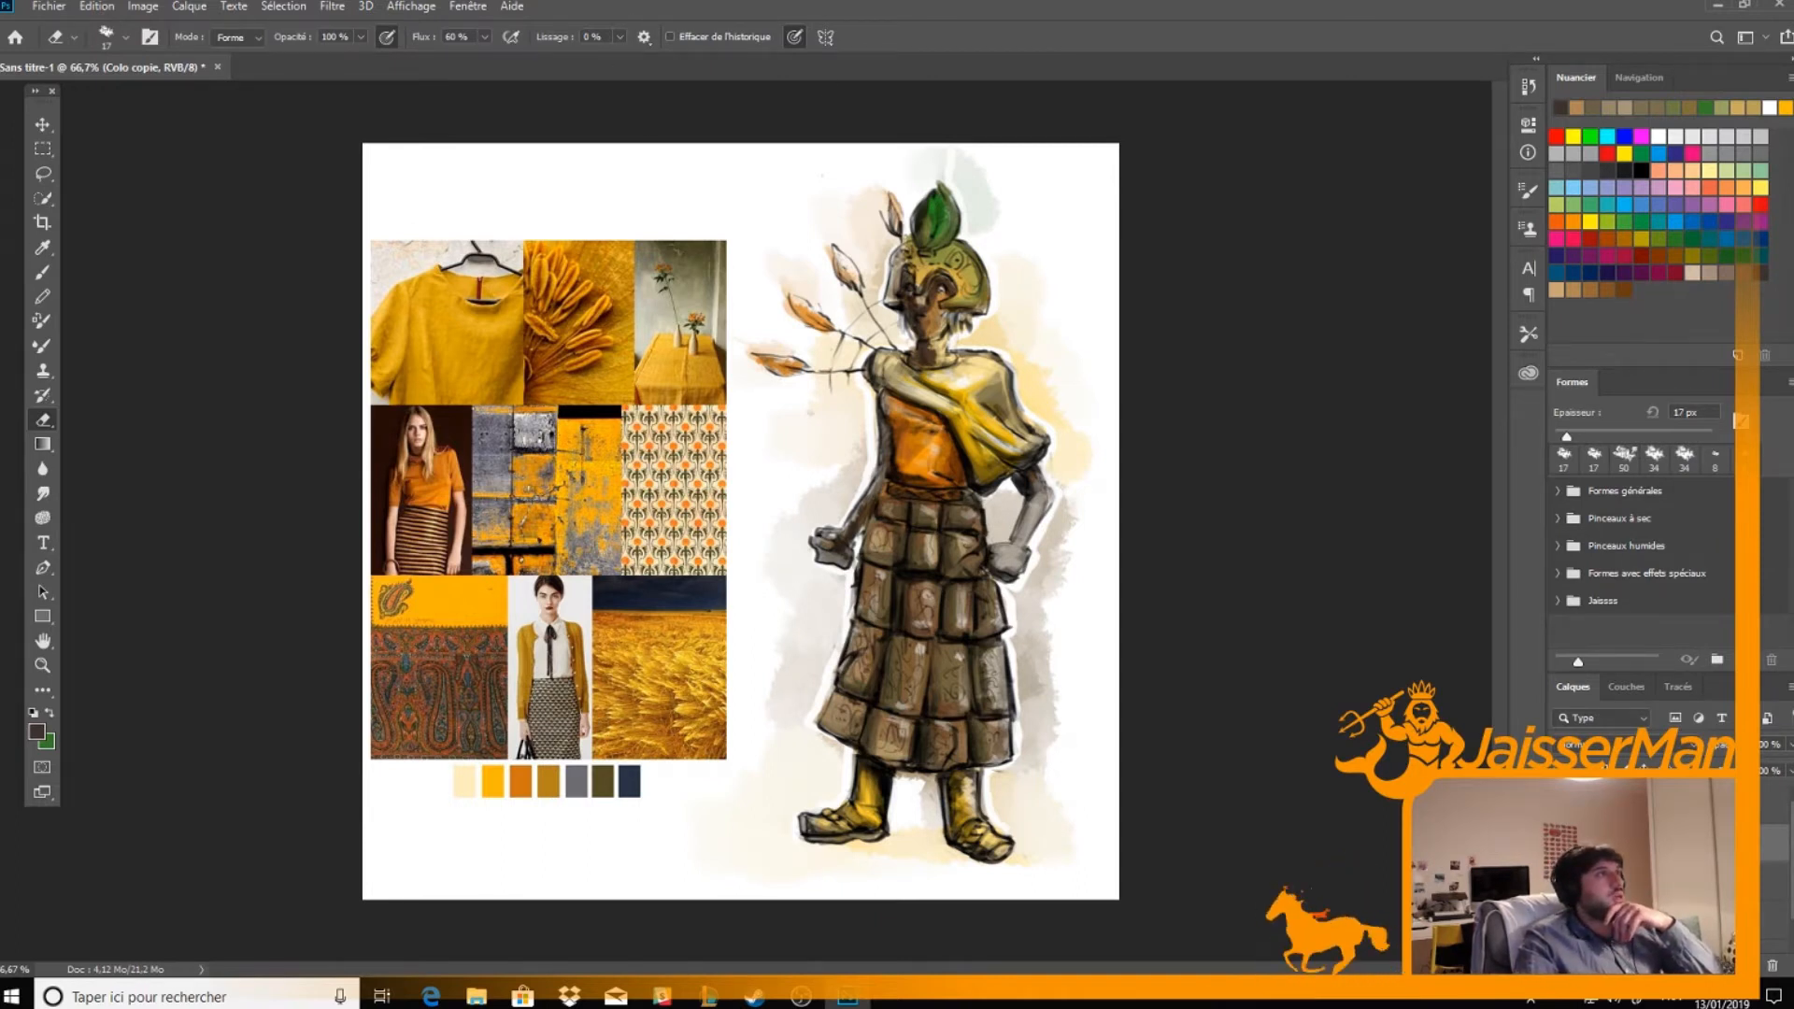
pyautogui.click(43, 126)
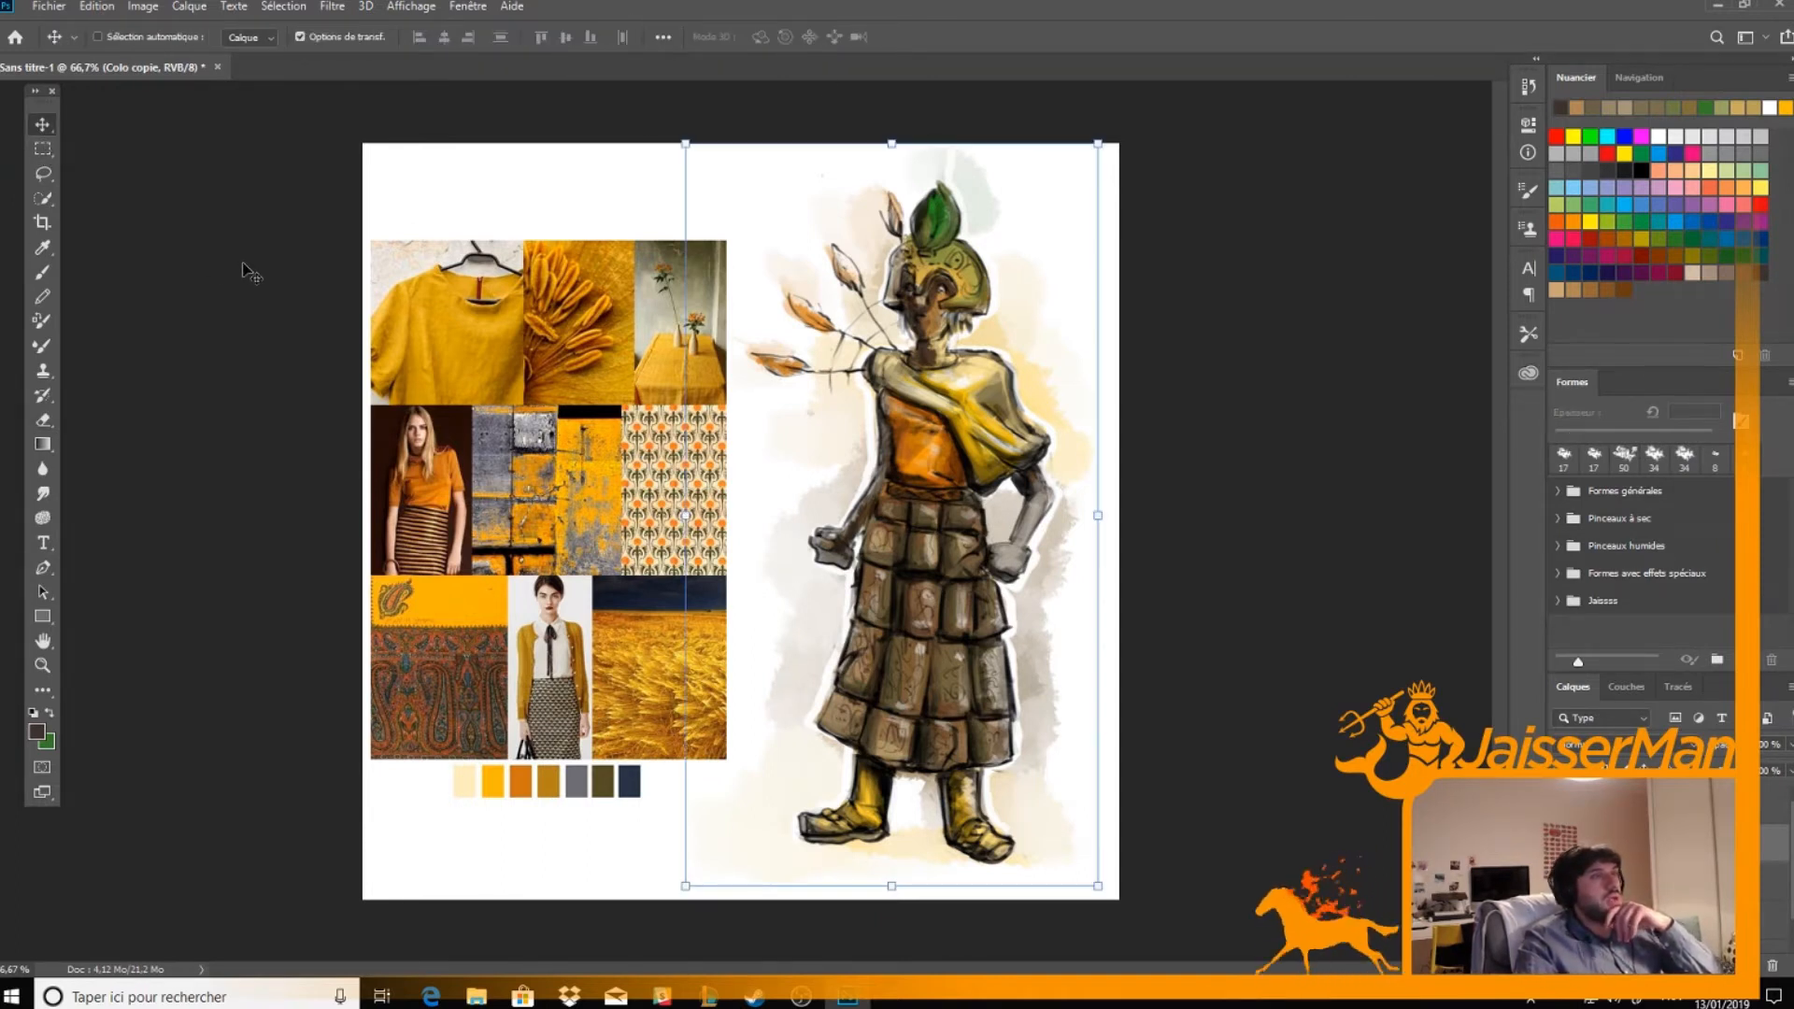